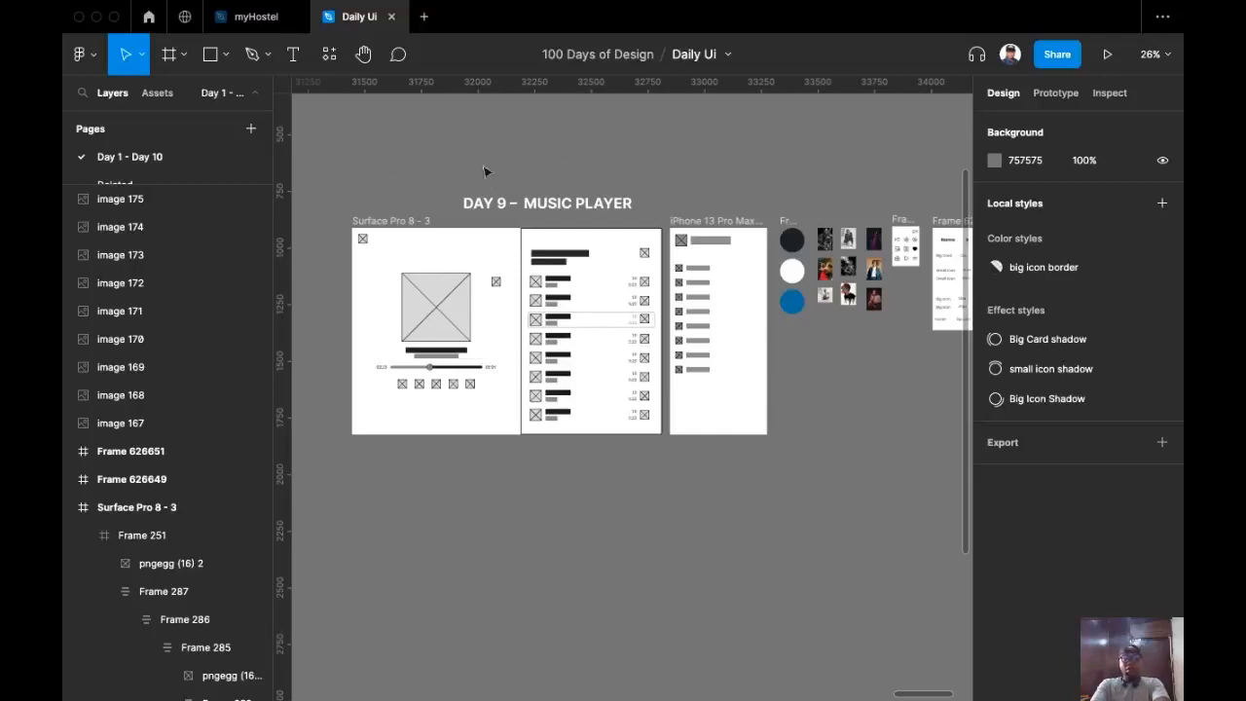
# Step: Delete the big icon border colour style
pyautogui.scroll(3, 517, 177)
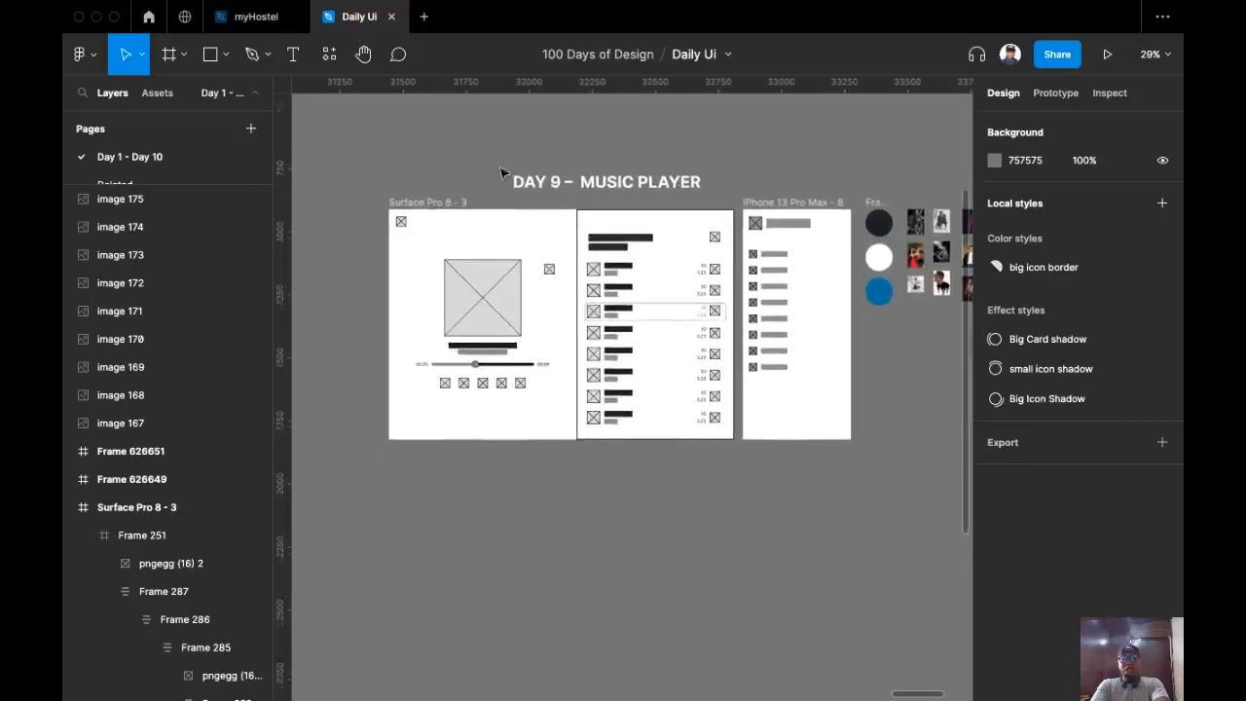
pyautogui.hscroll(-2, 408, 219)
pyautogui.scroll(-1, 447, 188)
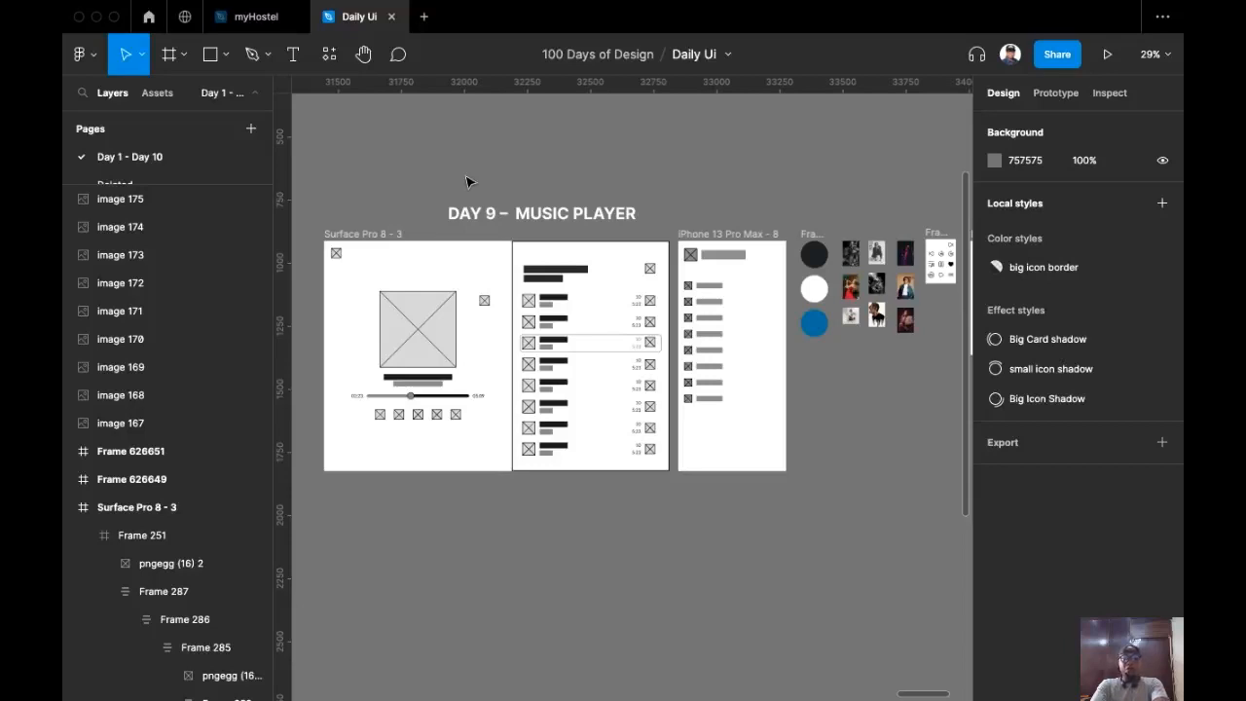
pyautogui.scroll(5, 466, 182)
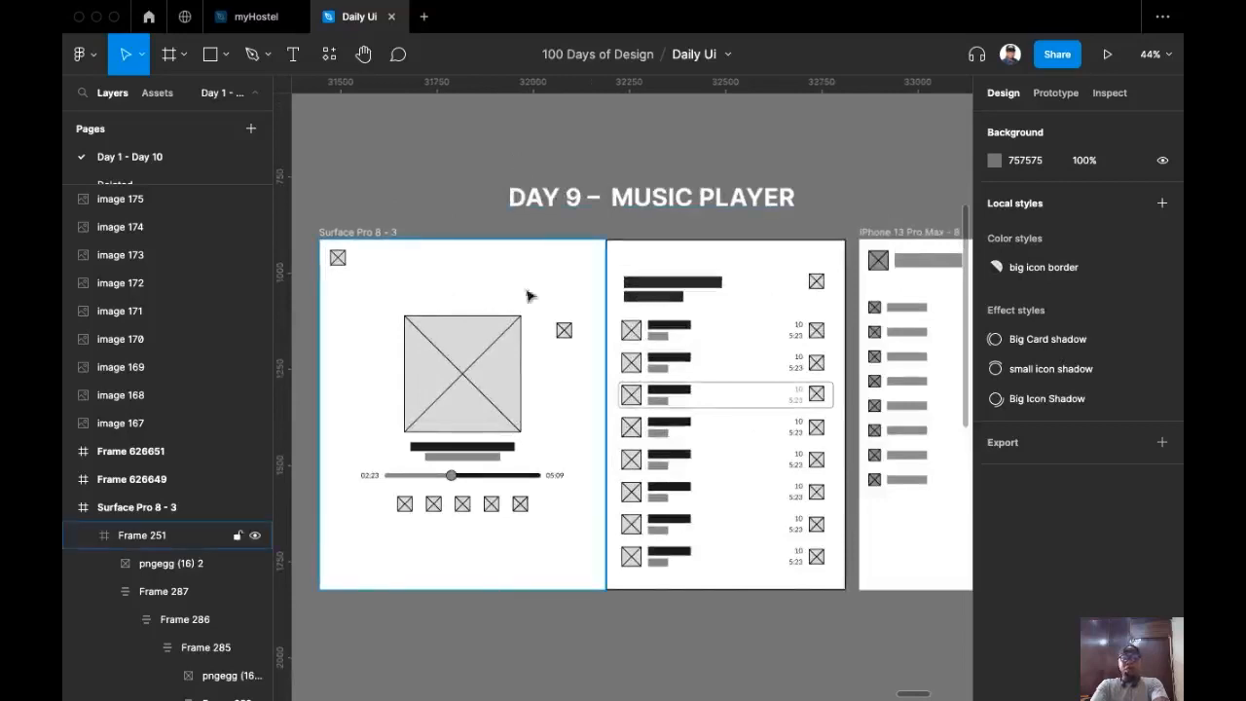
pyautogui.scroll(-1, 481, 181)
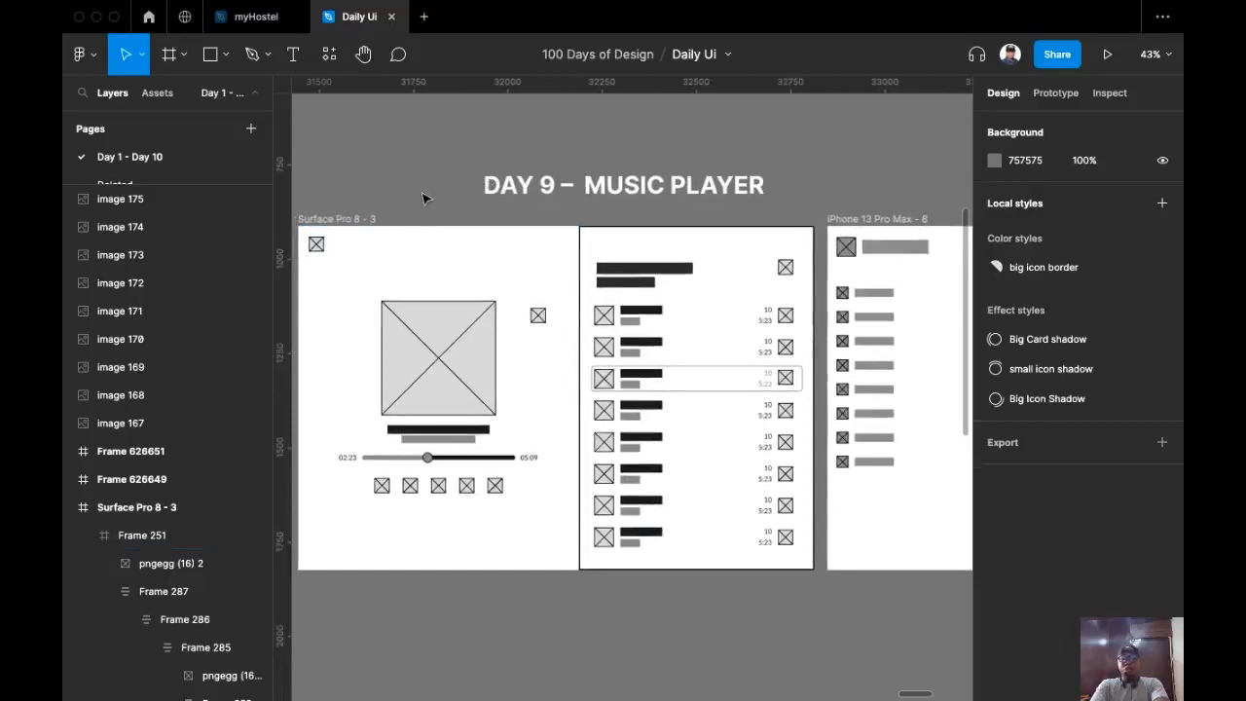
pyautogui.scroll(-5, 435, 197)
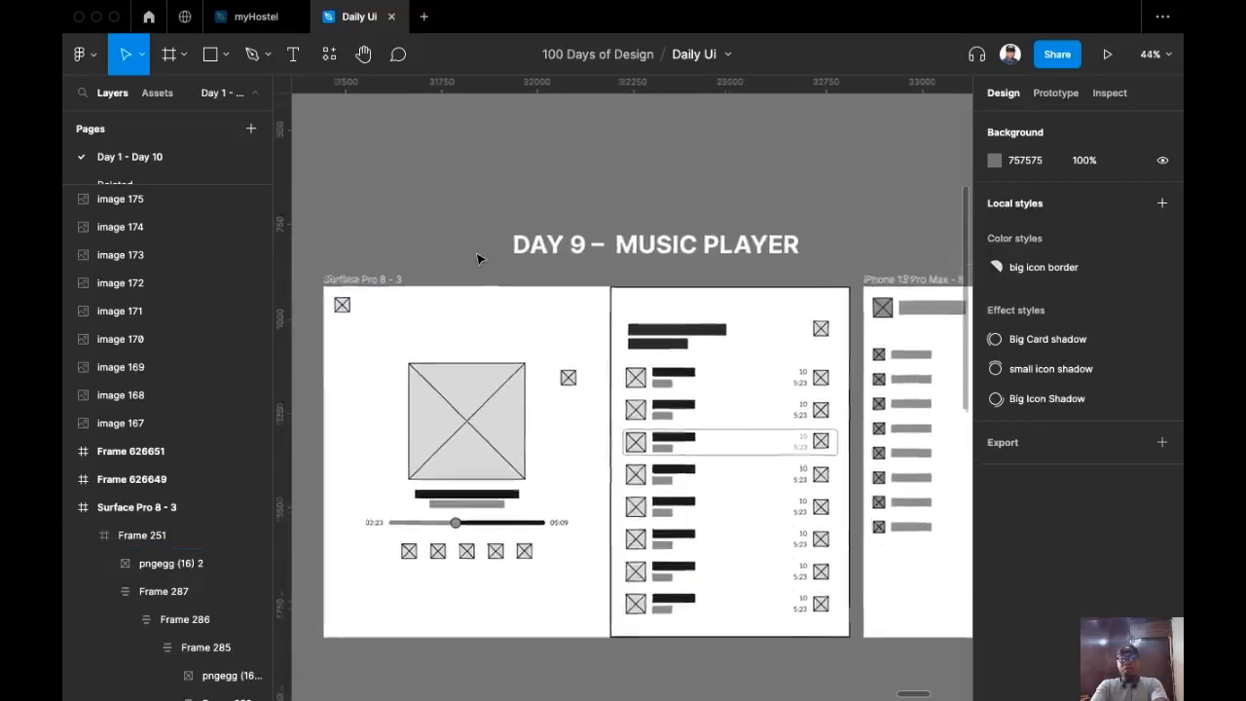
pyautogui.hscroll(10, 626, 168)
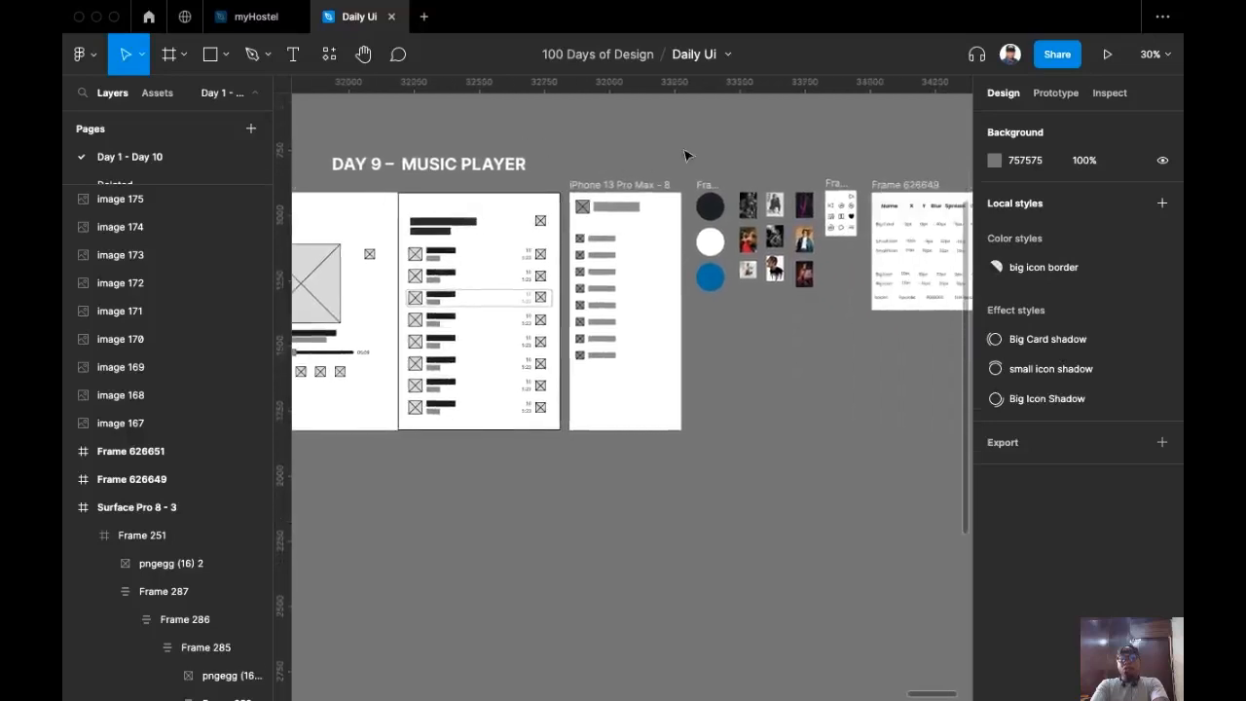
pyautogui.scroll(5, 560, 186)
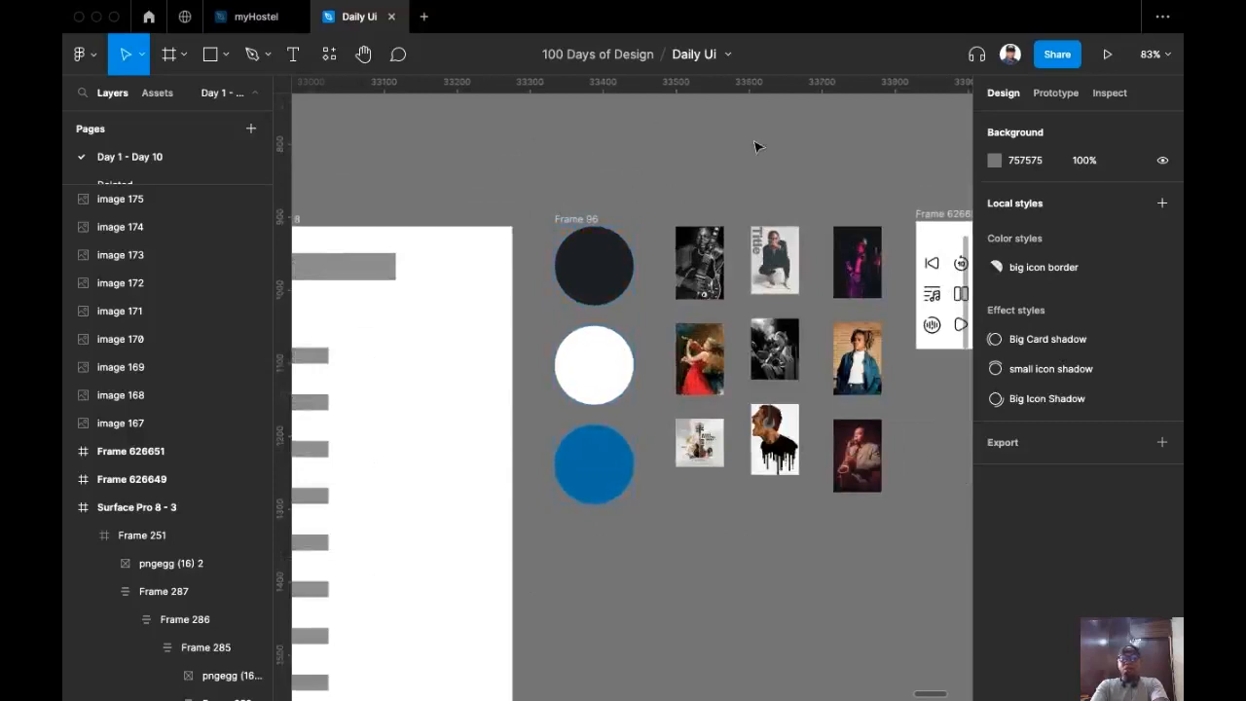
pyautogui.hscroll(3, 756, 145)
pyautogui.scroll(5, 658, 131)
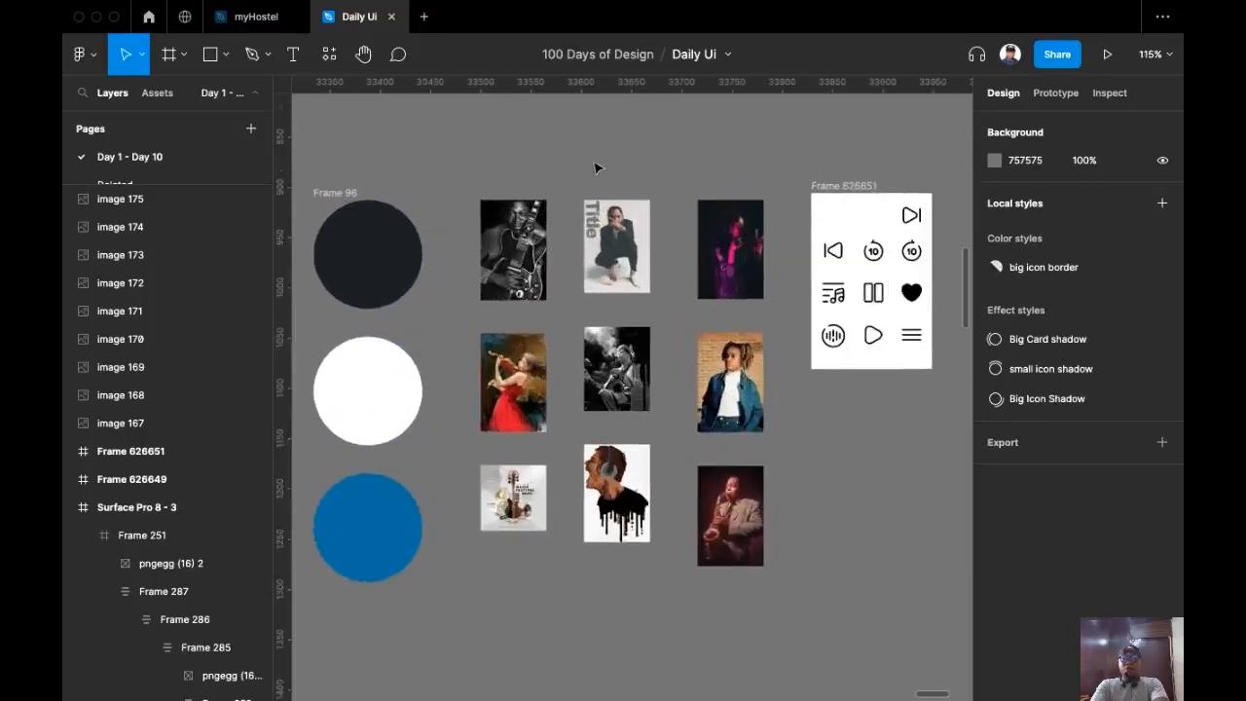
pyautogui.scroll(-3, 590, 169)
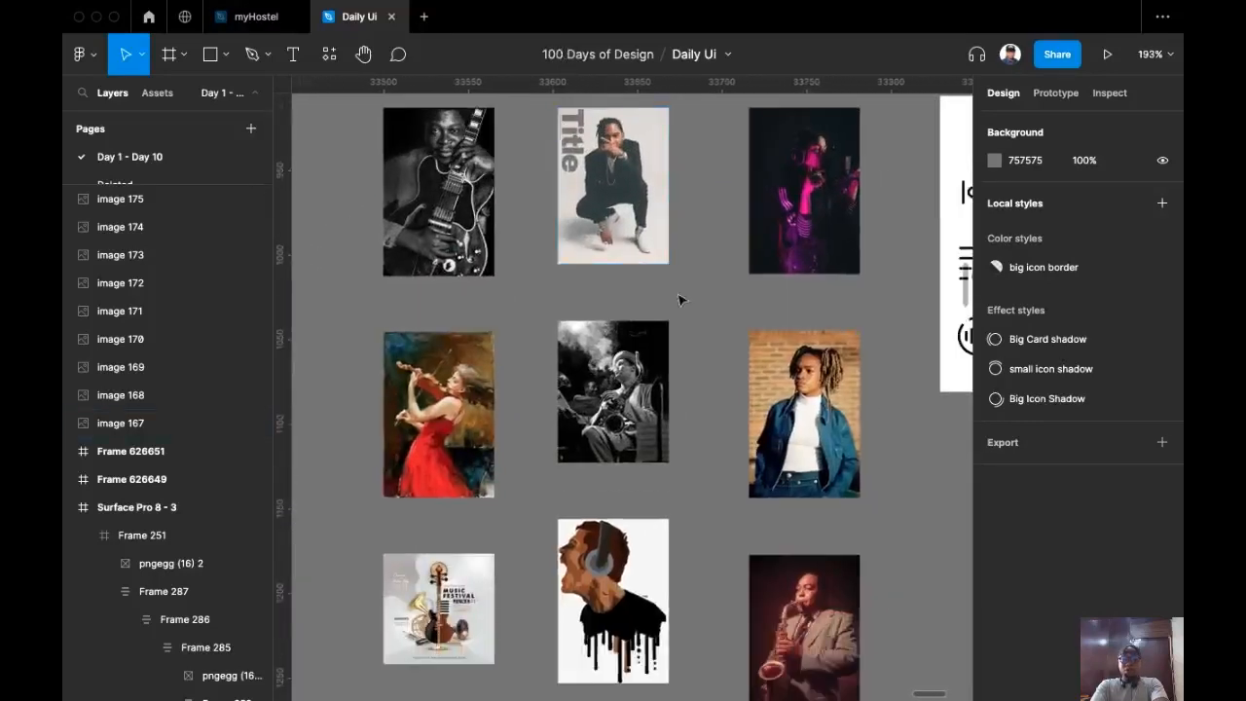
pyautogui.scroll(-5, 697, 310)
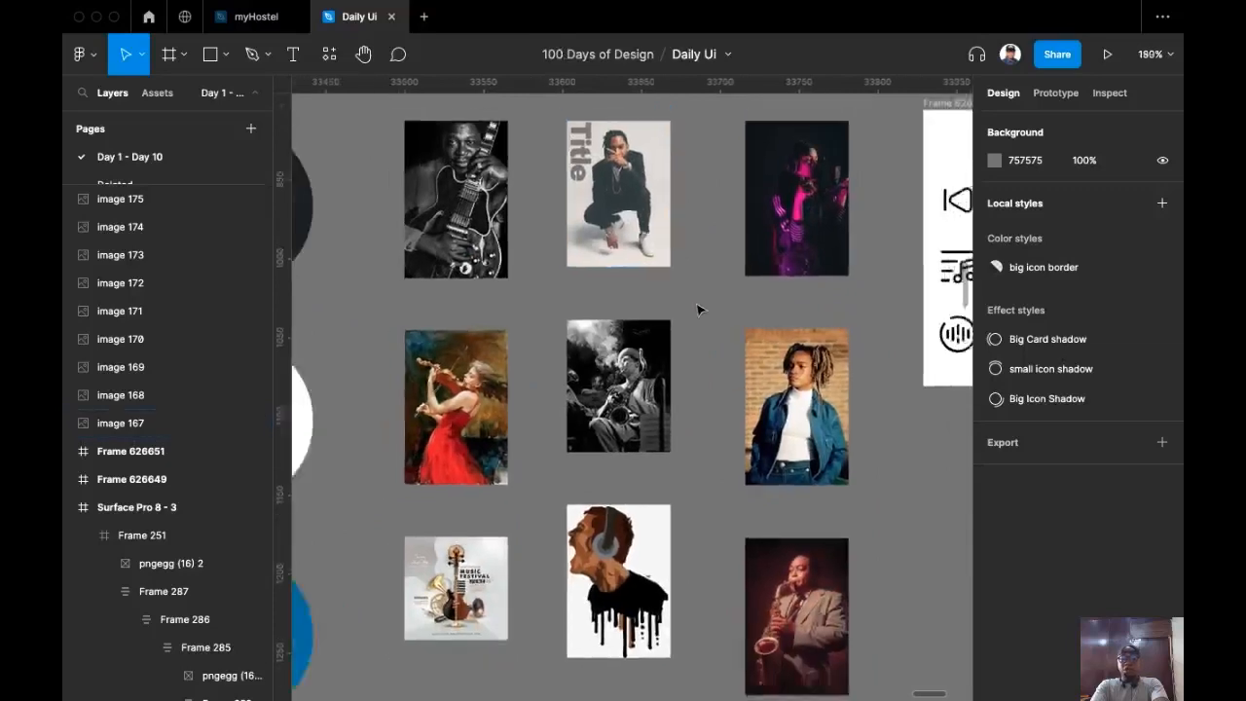
pyautogui.hscroll(3, 764, 268)
pyautogui.scroll(3, 697, 168)
pyautogui.scroll(5, 697, 168)
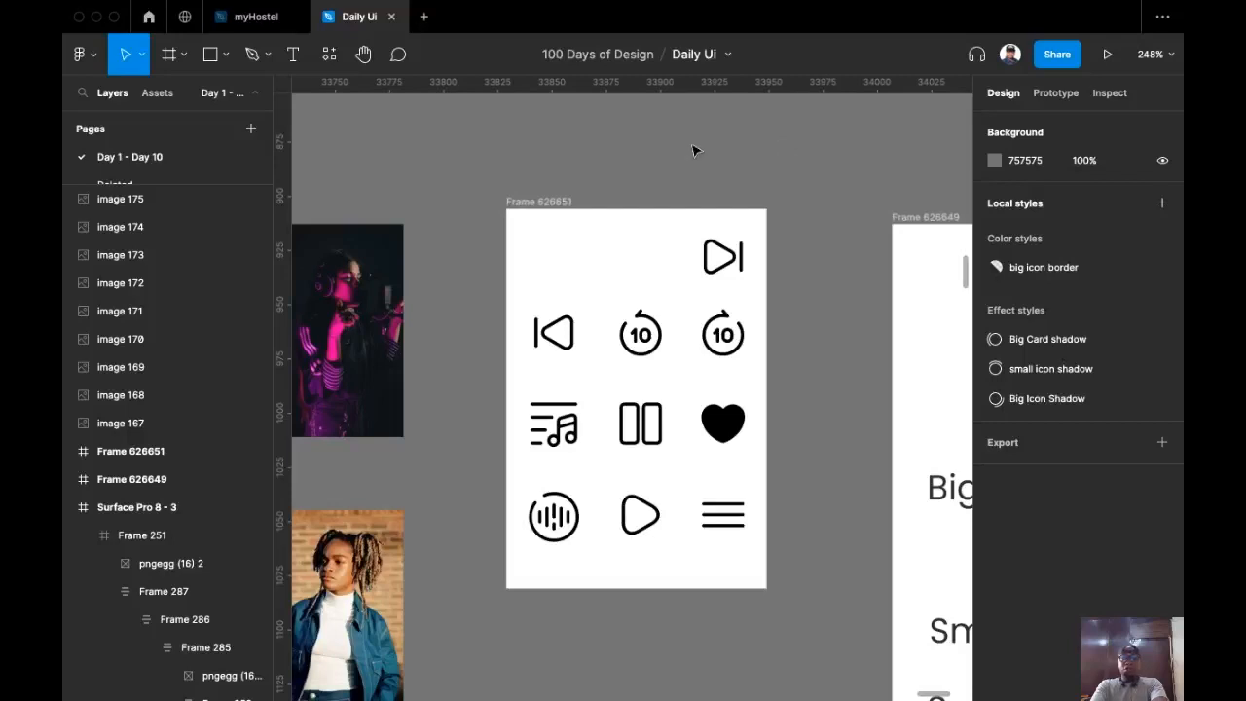
pyautogui.hscroll(5, 706, 158)
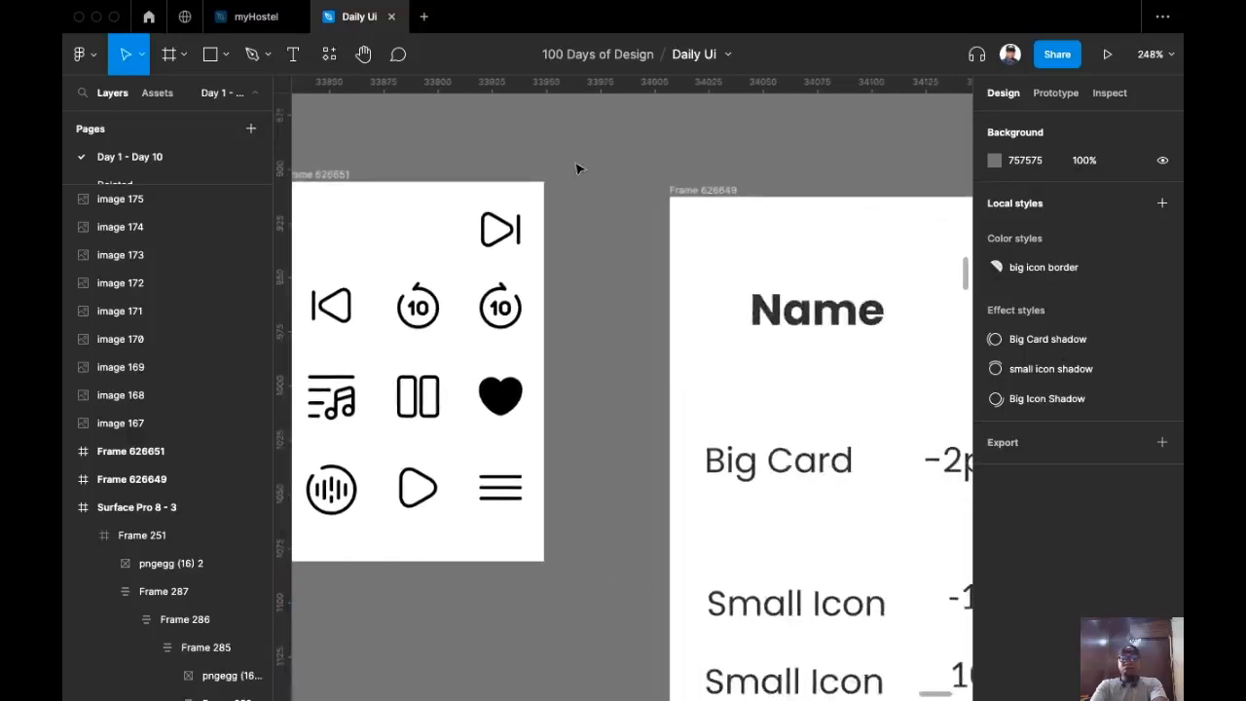
pyautogui.hscroll(-3, 721, 141)
pyautogui.hscroll(6, 726, 160)
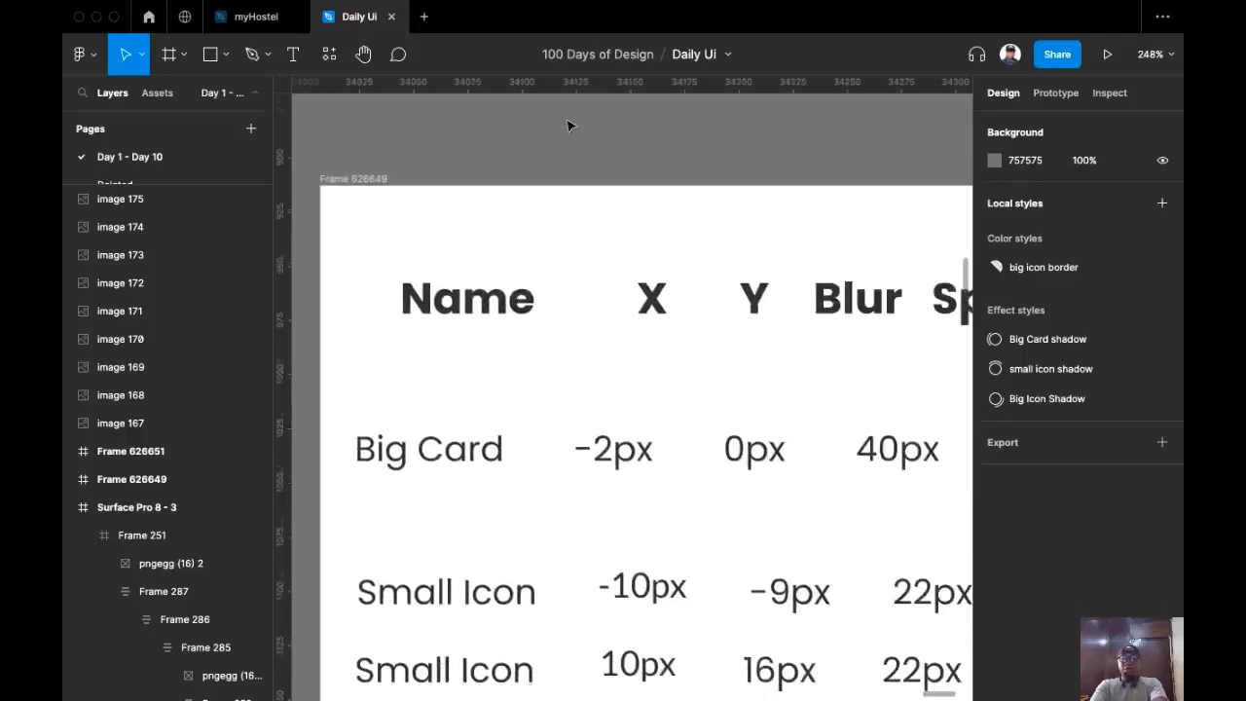
pyautogui.scroll(-2, 718, 111)
pyautogui.scroll(1, 619, 104)
pyautogui.scroll(-3, 620, 104)
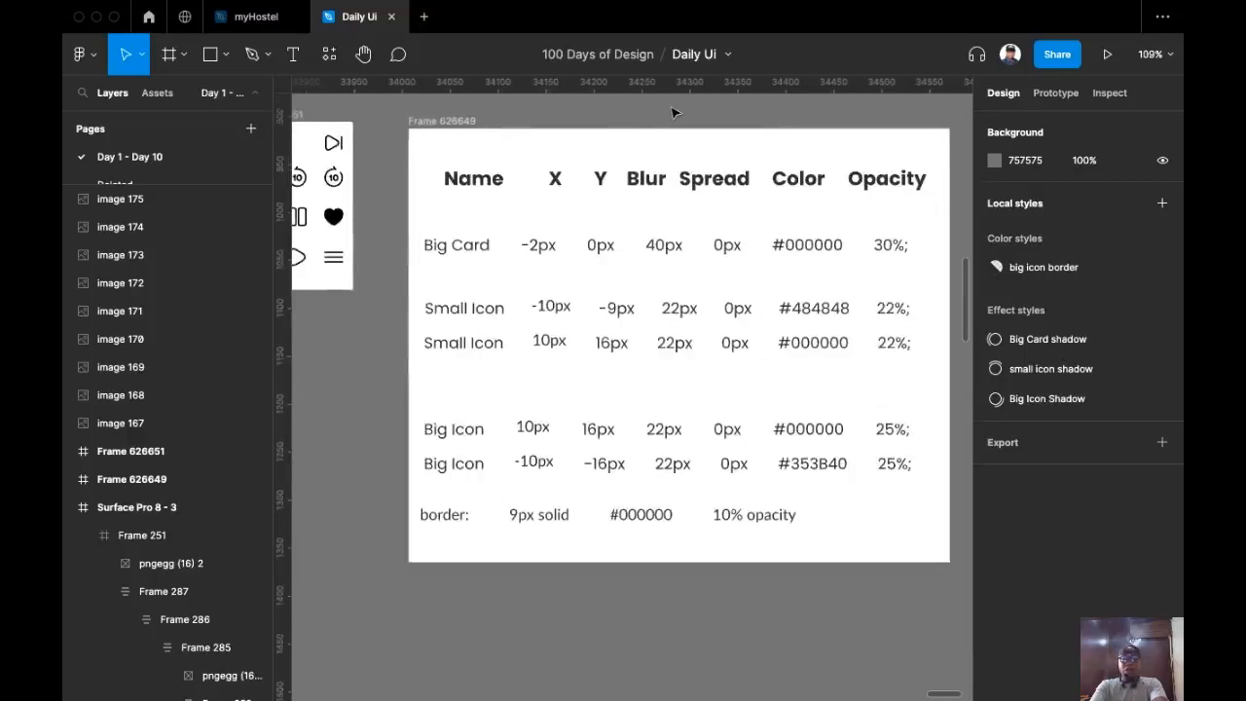
pyautogui.hscroll(1, 634, 138)
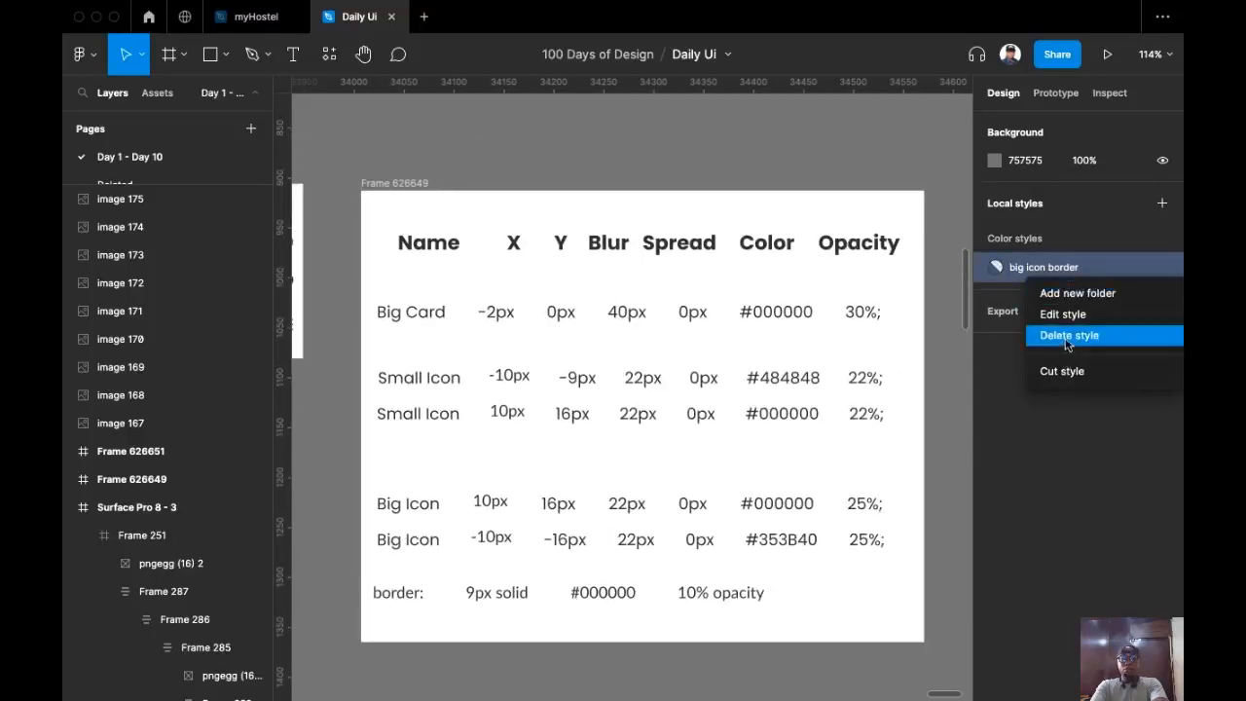
pyautogui.click(1065, 338)
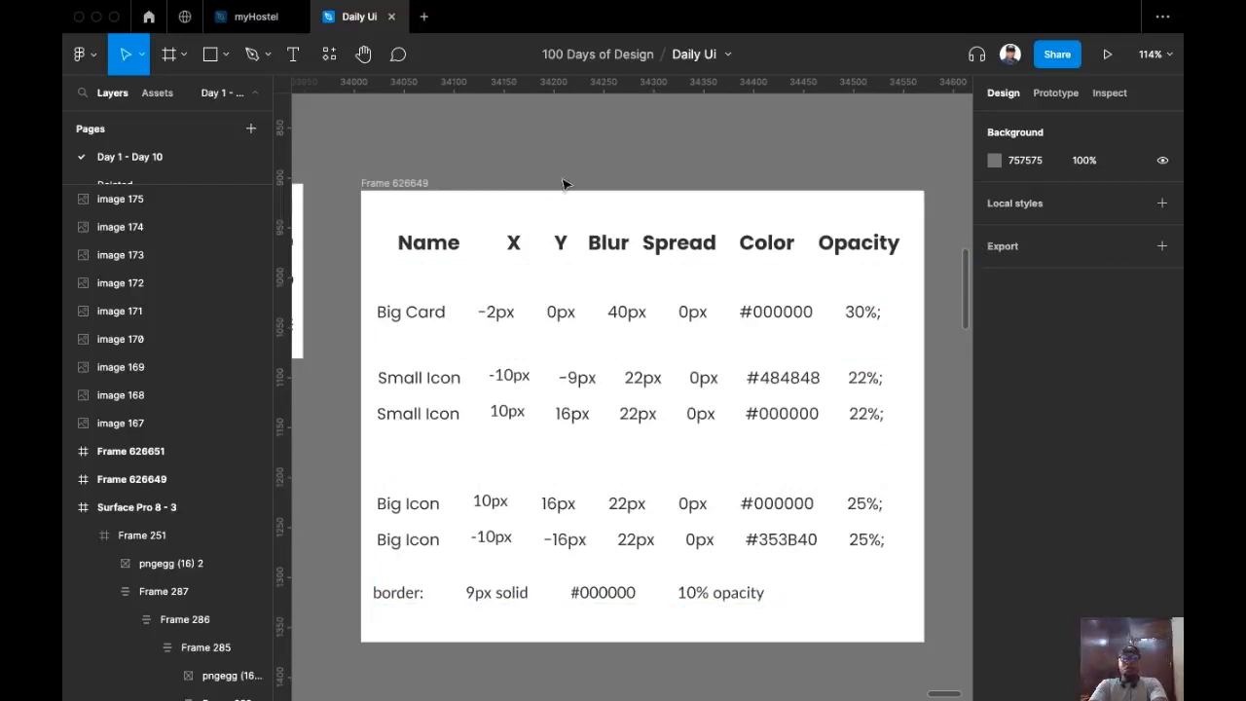
# Step: Draw a 46×46 square and arrange three of them evenly spaced above the shadow table
pyautogui.click(210, 54)
pyautogui.moveTo(377, 113)
pyautogui.mouseDown()
pyautogui.moveTo(422, 157)
pyautogui.moveTo(572, 152)
pyautogui.mouseUp()
pyautogui.moveTo(492, 145); pyautogui.dragTo(473, 145)
pyautogui.moveTo(593, 144); pyautogui.dragTo(551, 143)
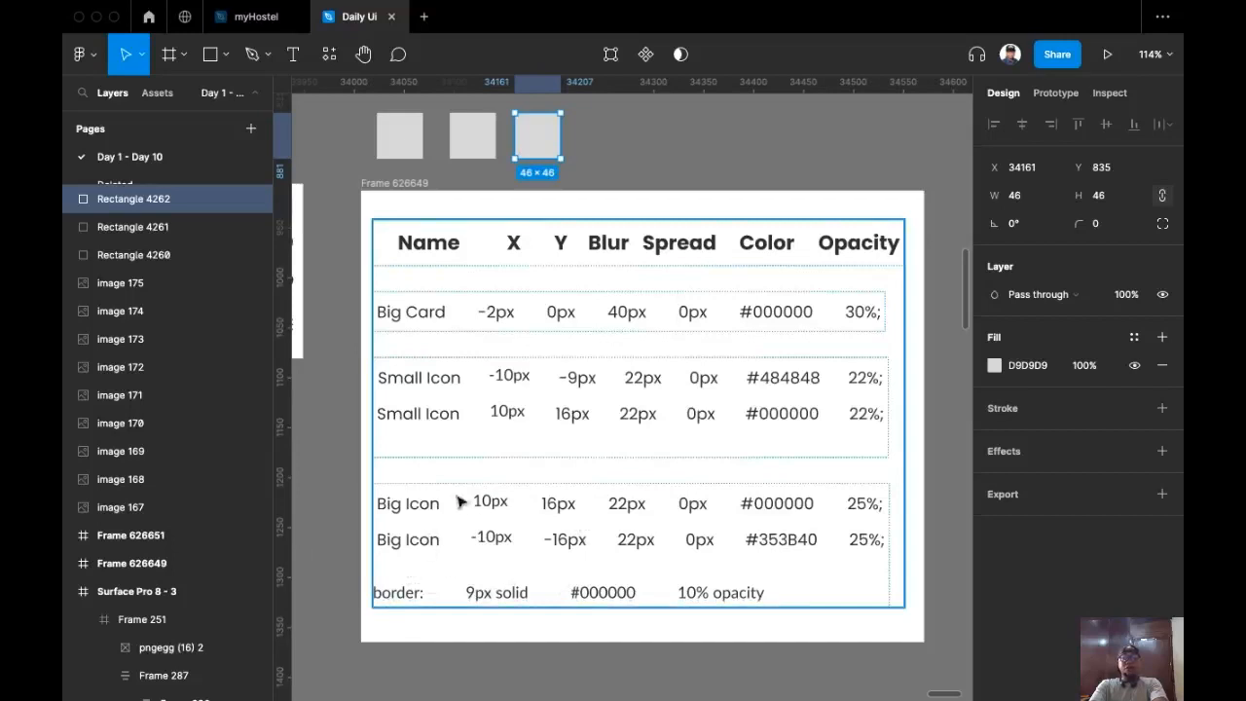
# Step: Select the first square and add a drop shadow effect
pyautogui.scroll(2, 582, 267)
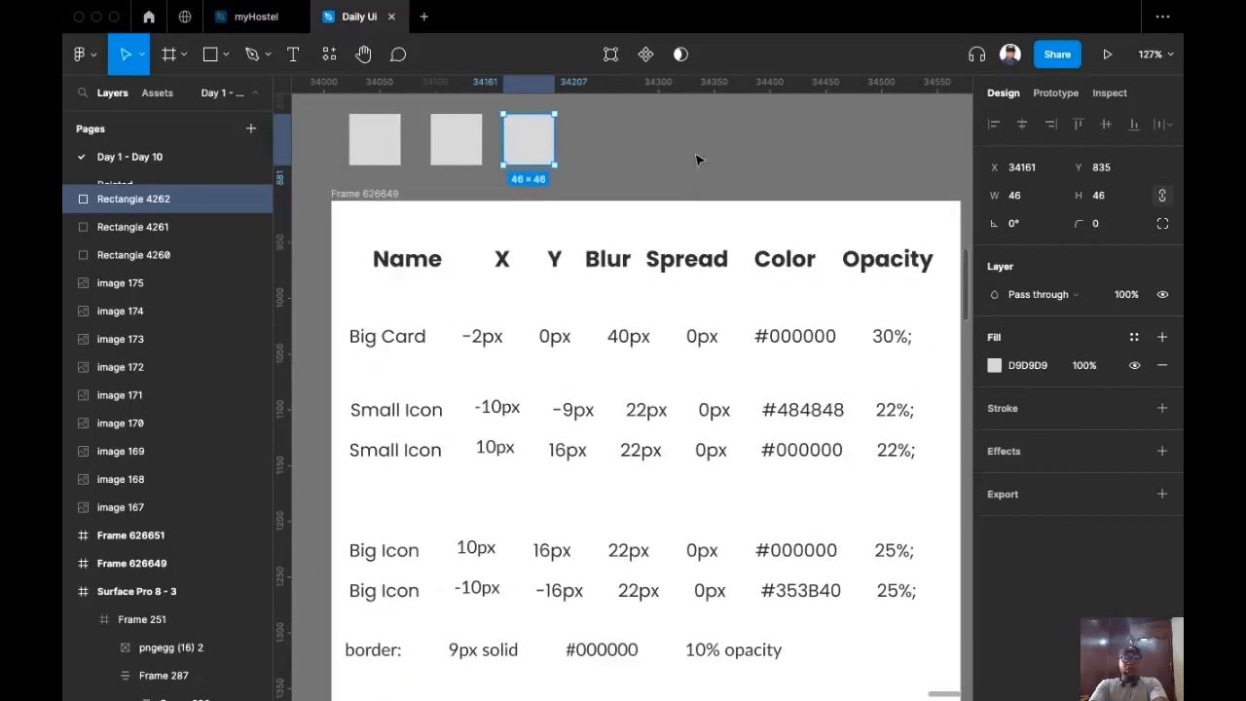
pyautogui.click(374, 144)
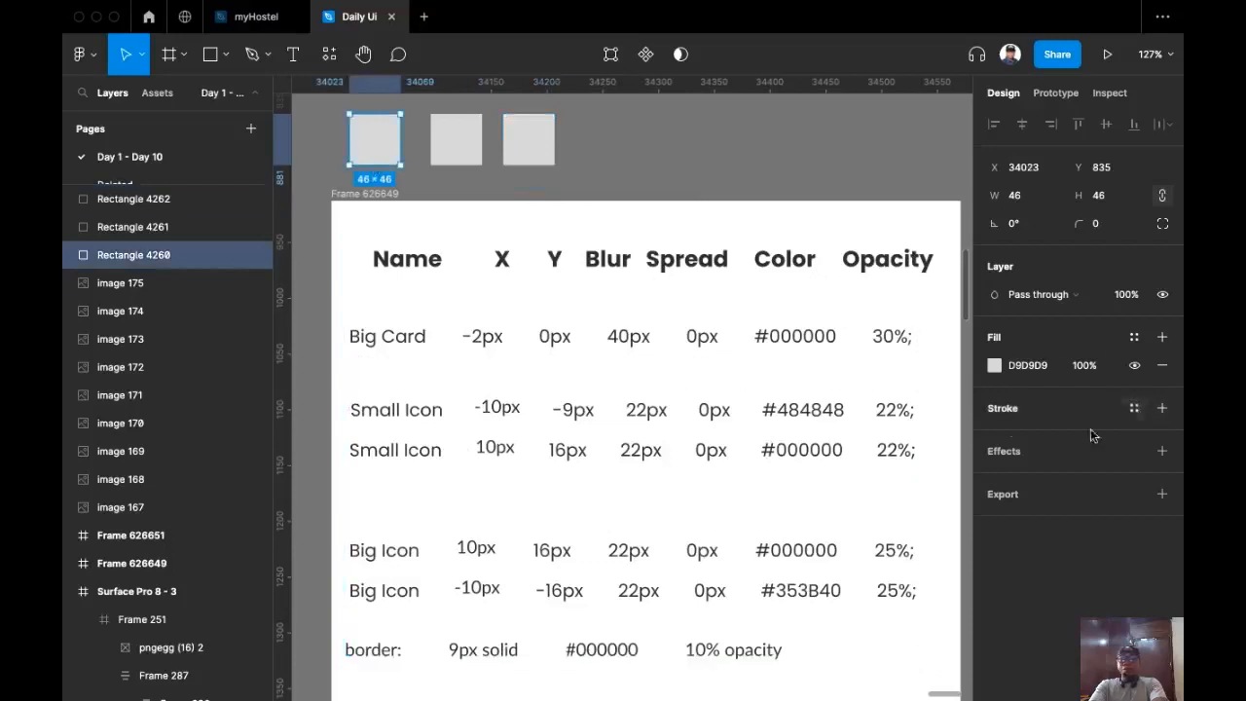
pyautogui.click(1162, 452)
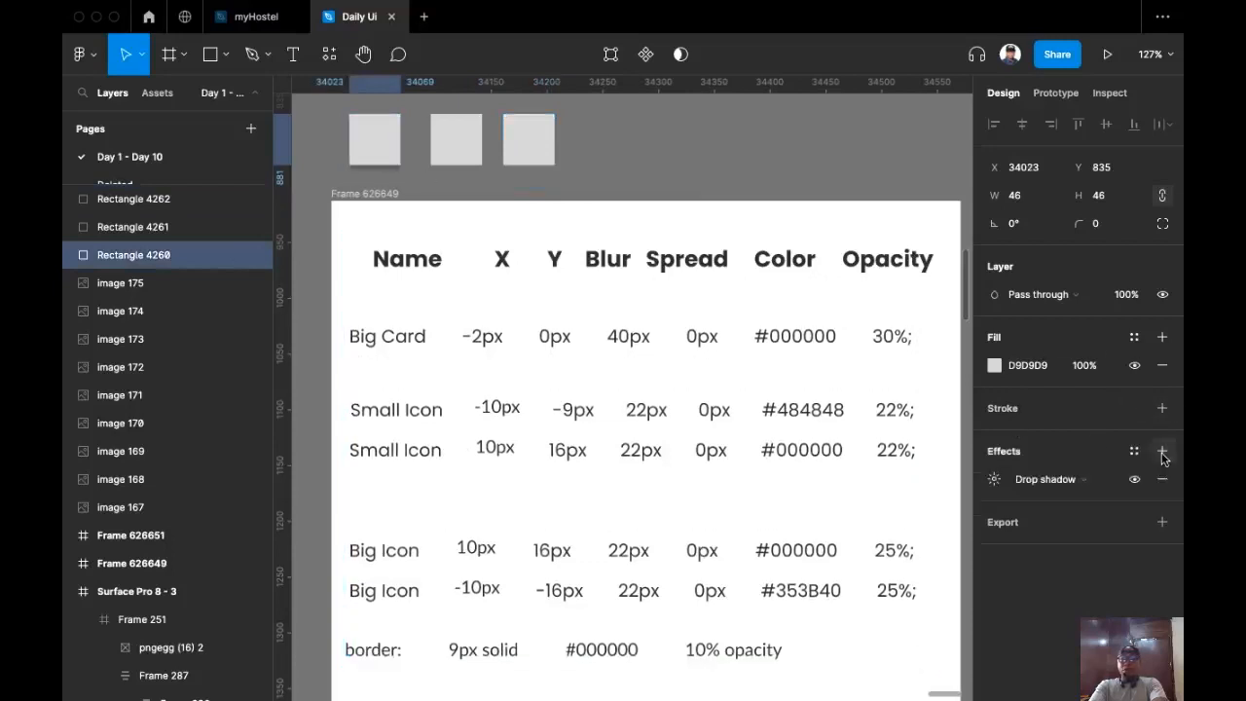
pyautogui.click(995, 481)
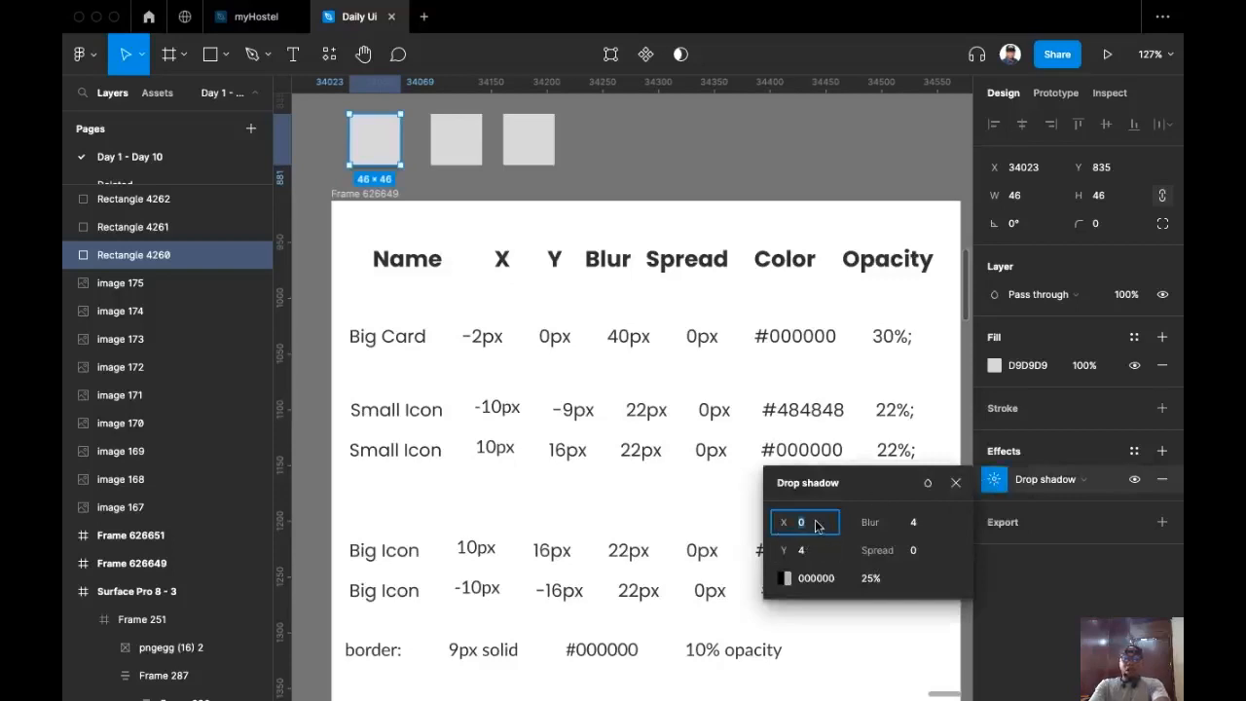
# Step: Set the drop shadow to X -2, Y 0, blur 40, spread 0, opacity 30%
pyautogui.write('-2')
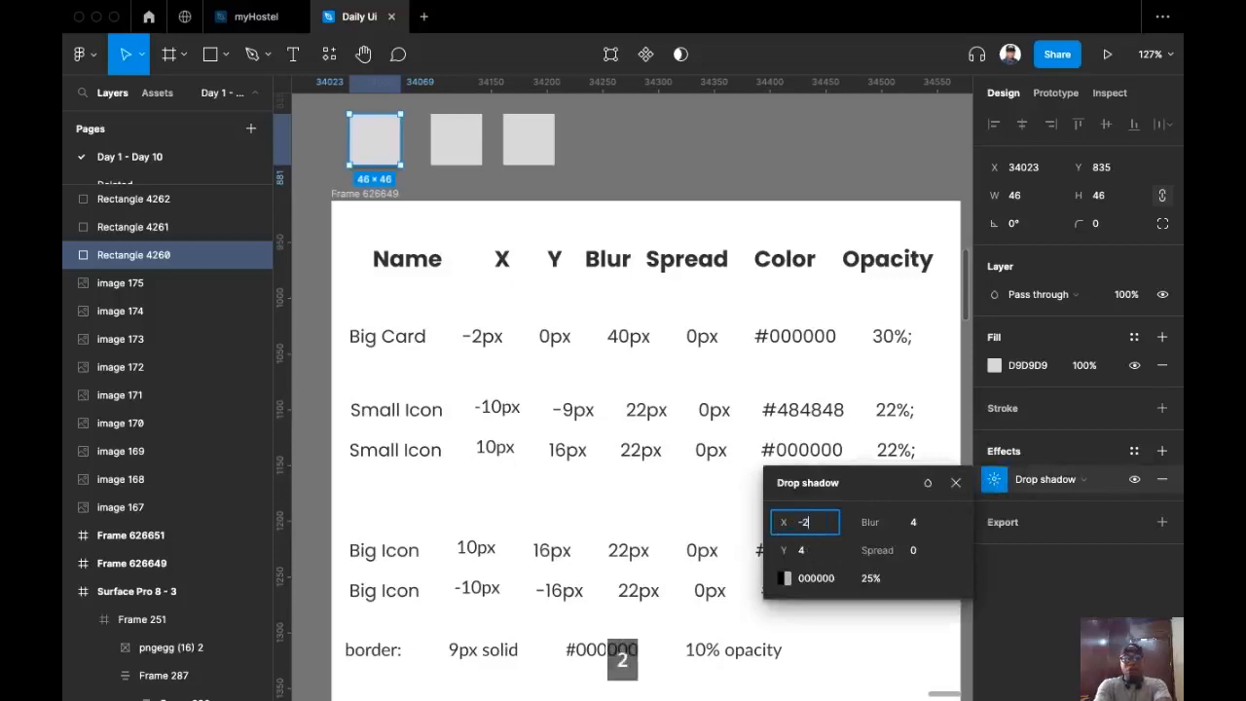
pyautogui.click(823, 551)
pyautogui.write('0')
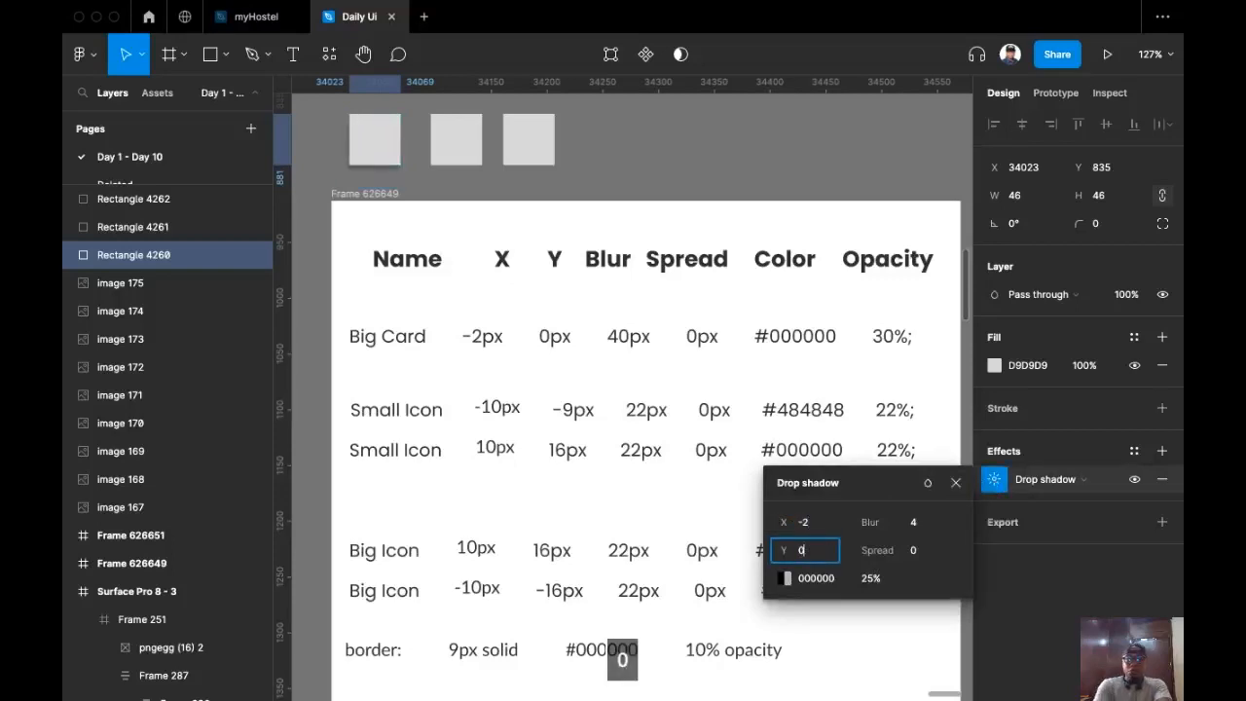
pyautogui.click(915, 523)
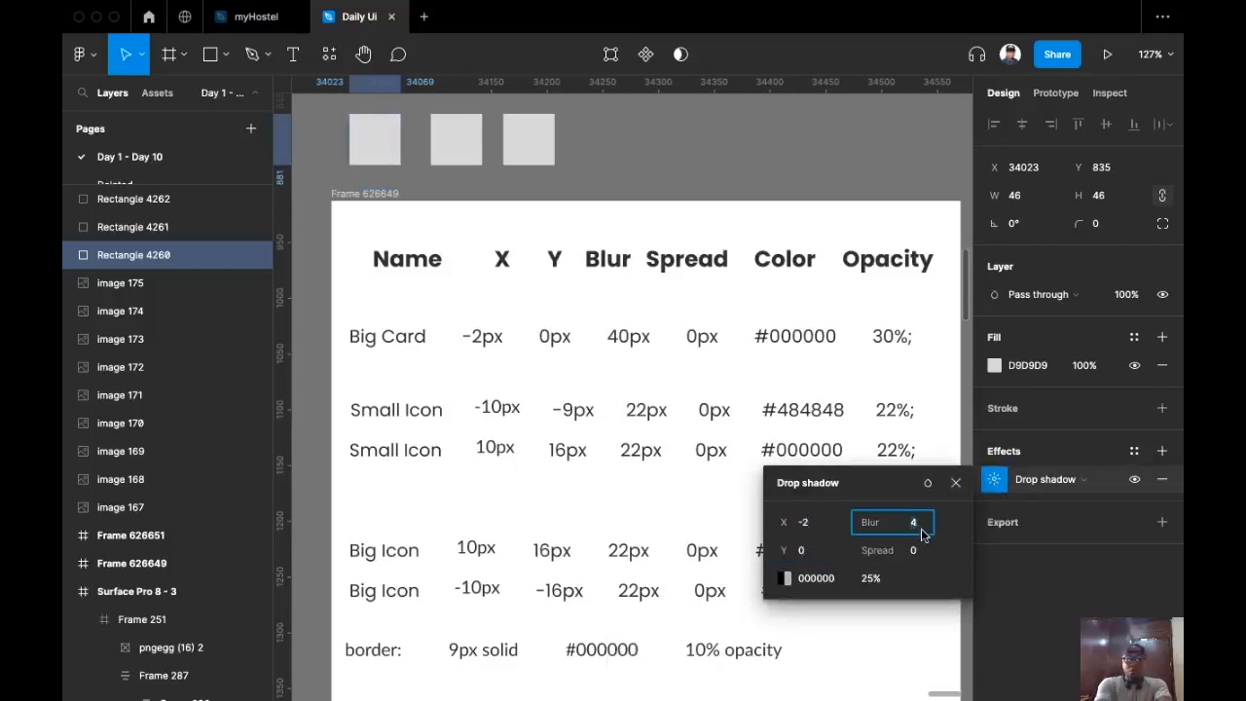
pyautogui.write('40')
pyautogui.click(921, 552)
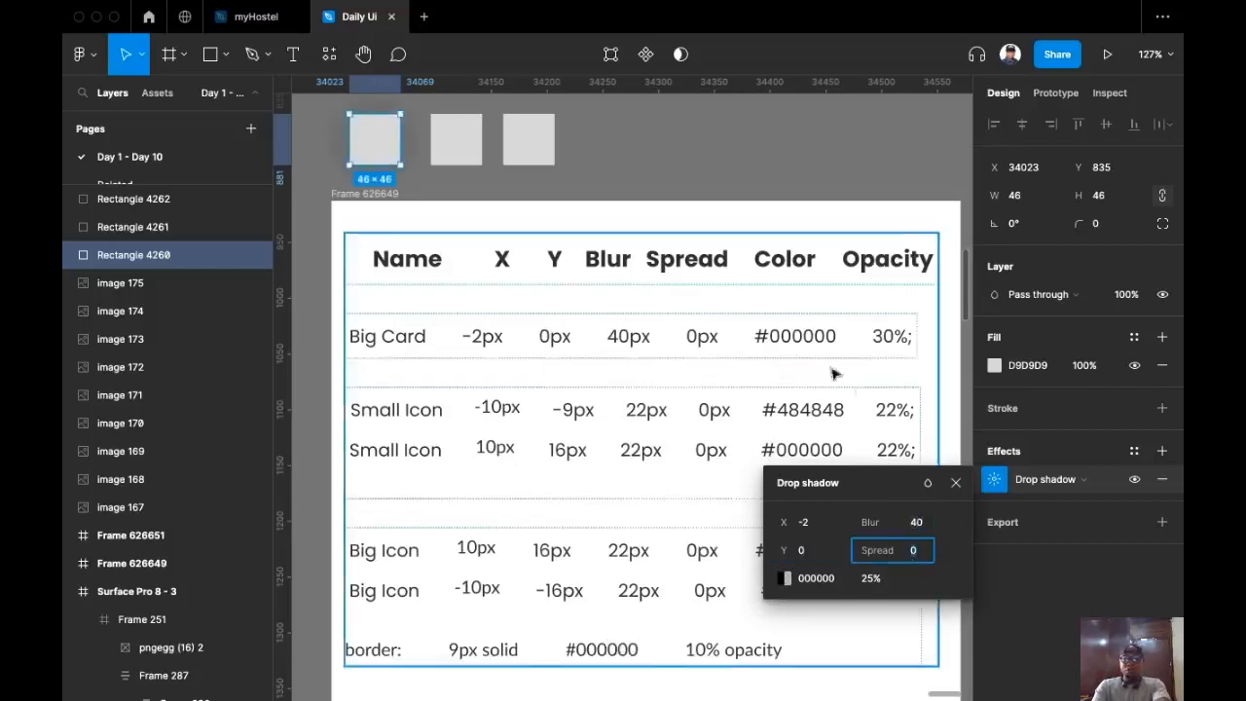
pyautogui.click(873, 578)
pyautogui.write('30')
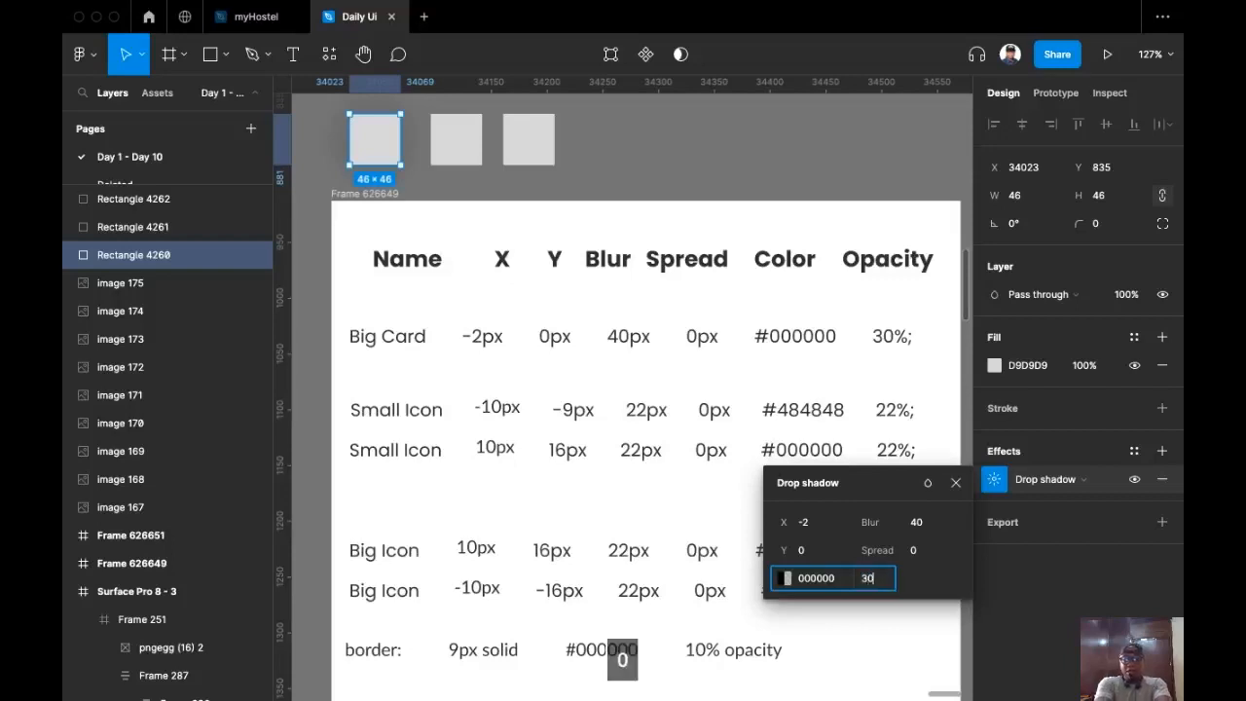
pyautogui.press('Return')
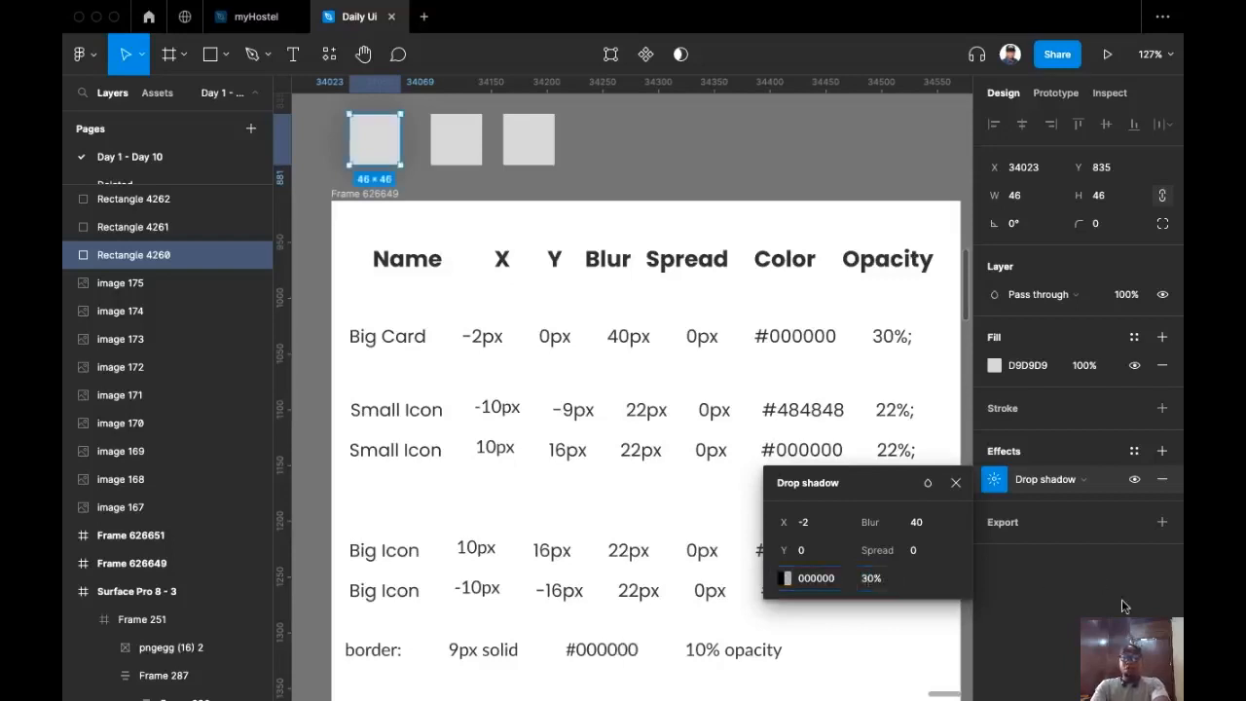
pyautogui.click(1134, 451)
# Step: Create an effect style named 'Big card Shadow' from the first square's shadow
pyautogui.click(1156, 482)
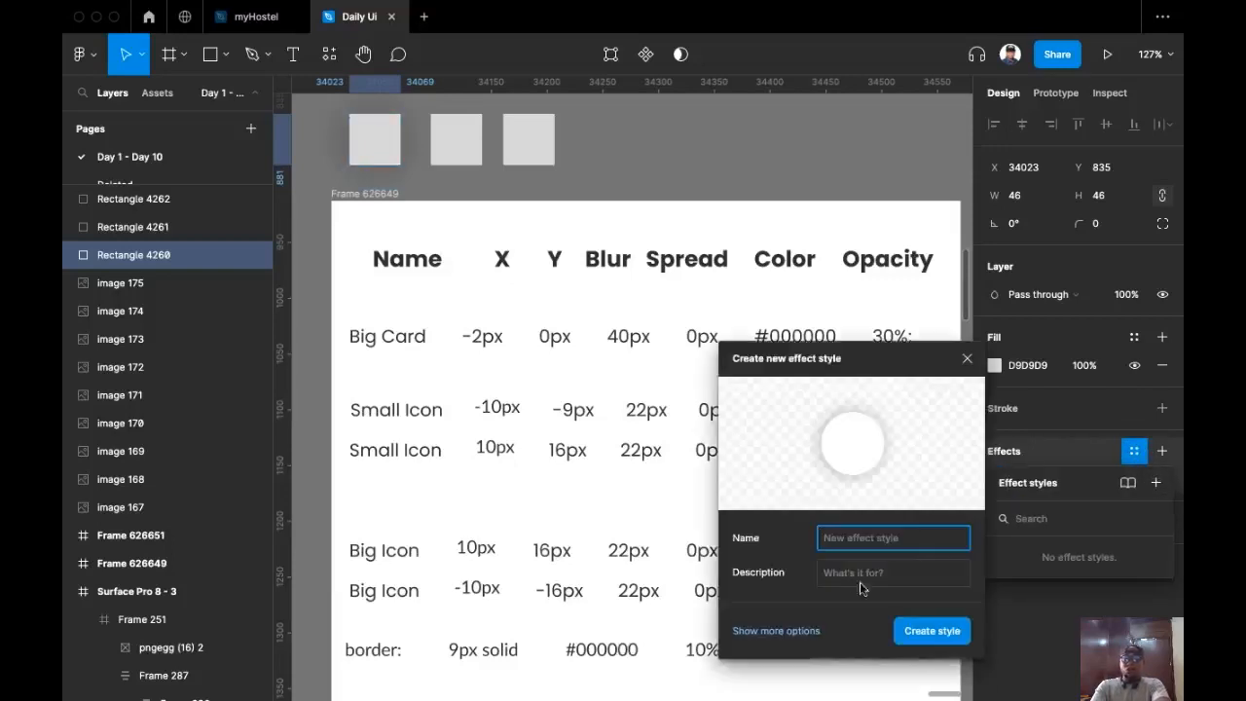
pyautogui.write('Bigcard ')
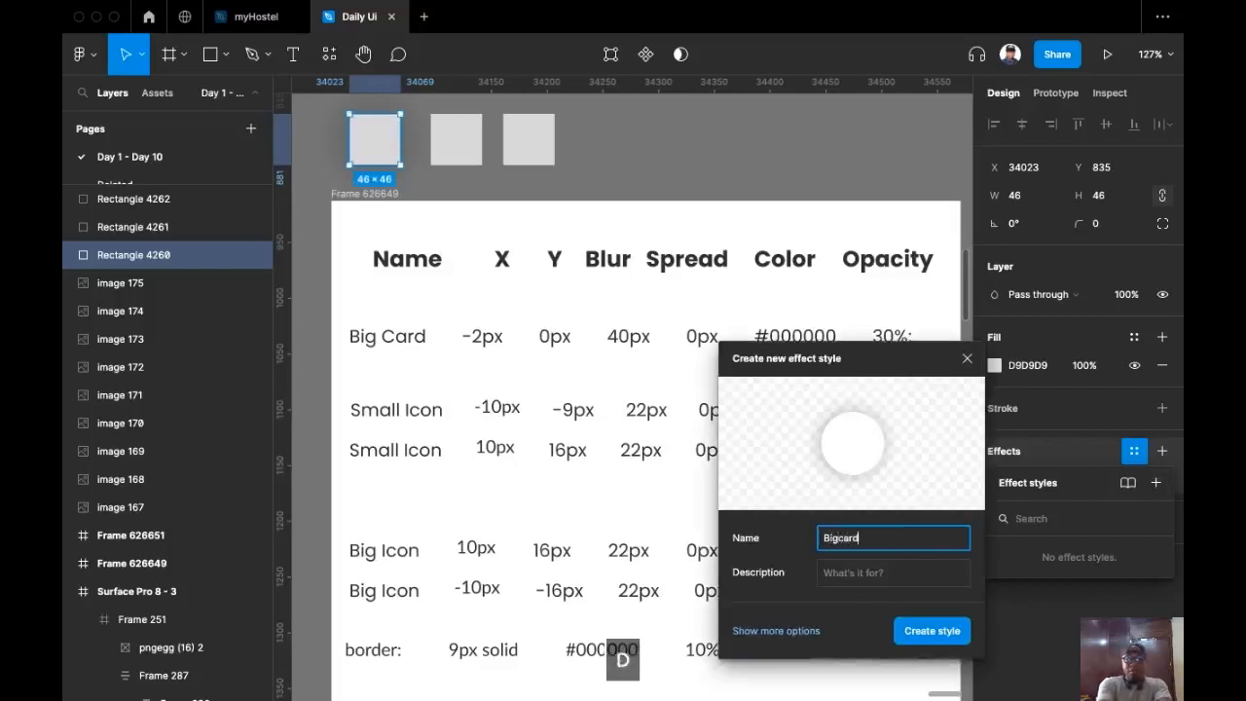
pyautogui.write('Shadow')
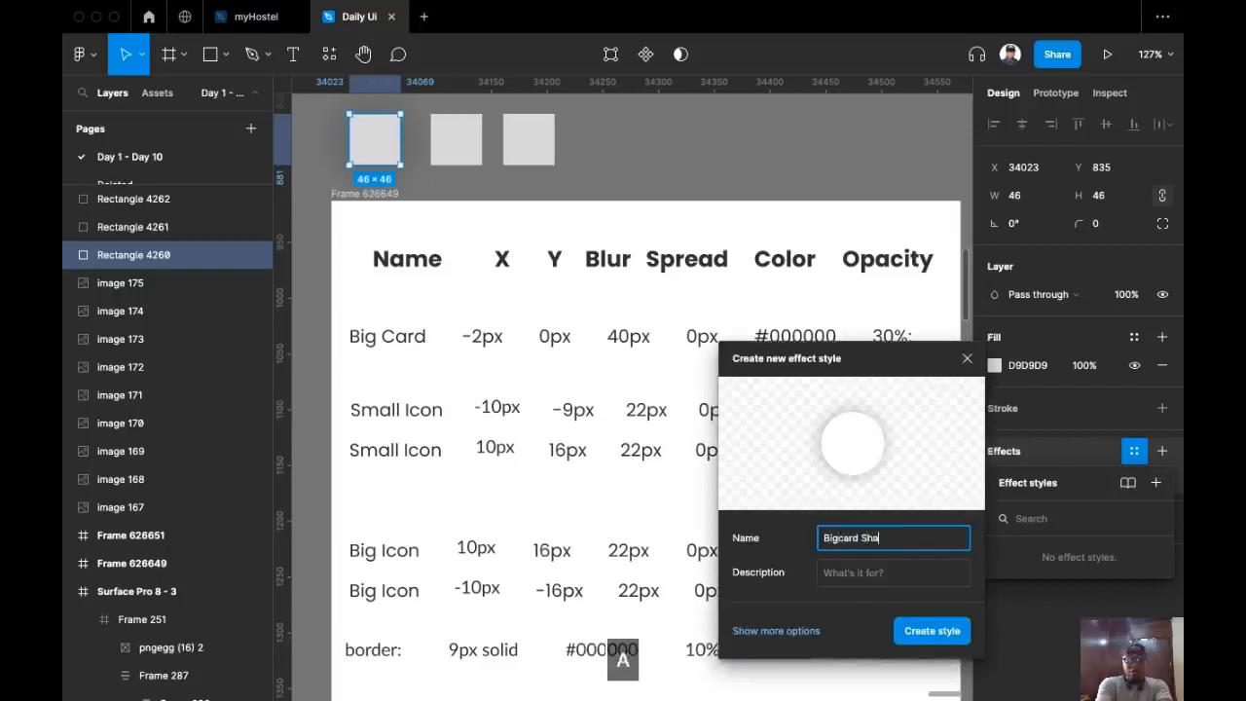
pyautogui.press('Left')
pyautogui.press('Left')
pyautogui.press('Left')
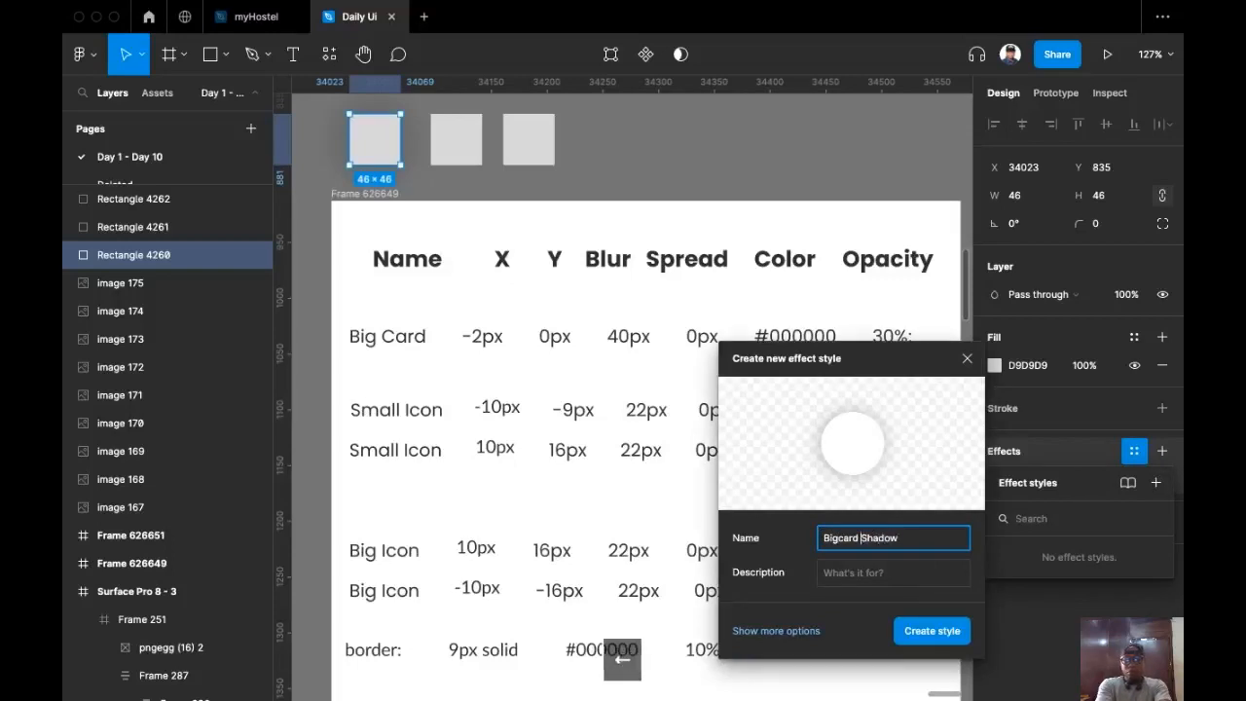
pyautogui.press('Return')
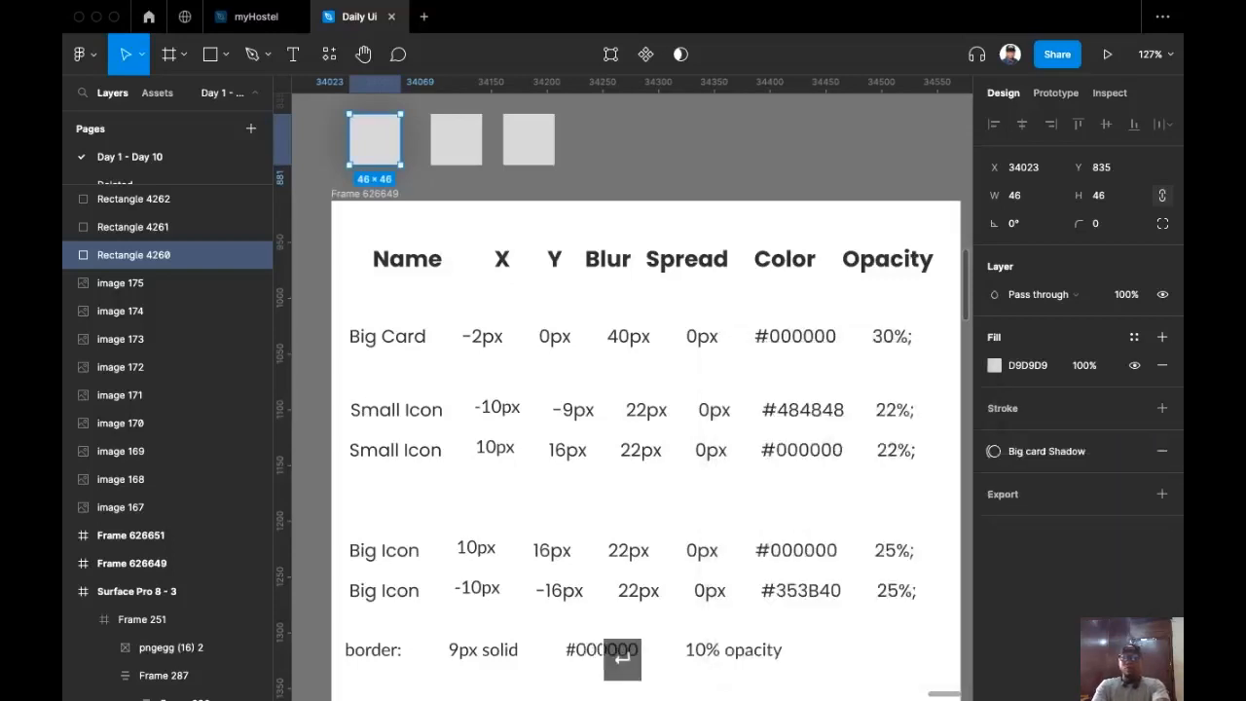
# Step: Select the middle square and add a drop shadow effect
pyautogui.click(471, 151)
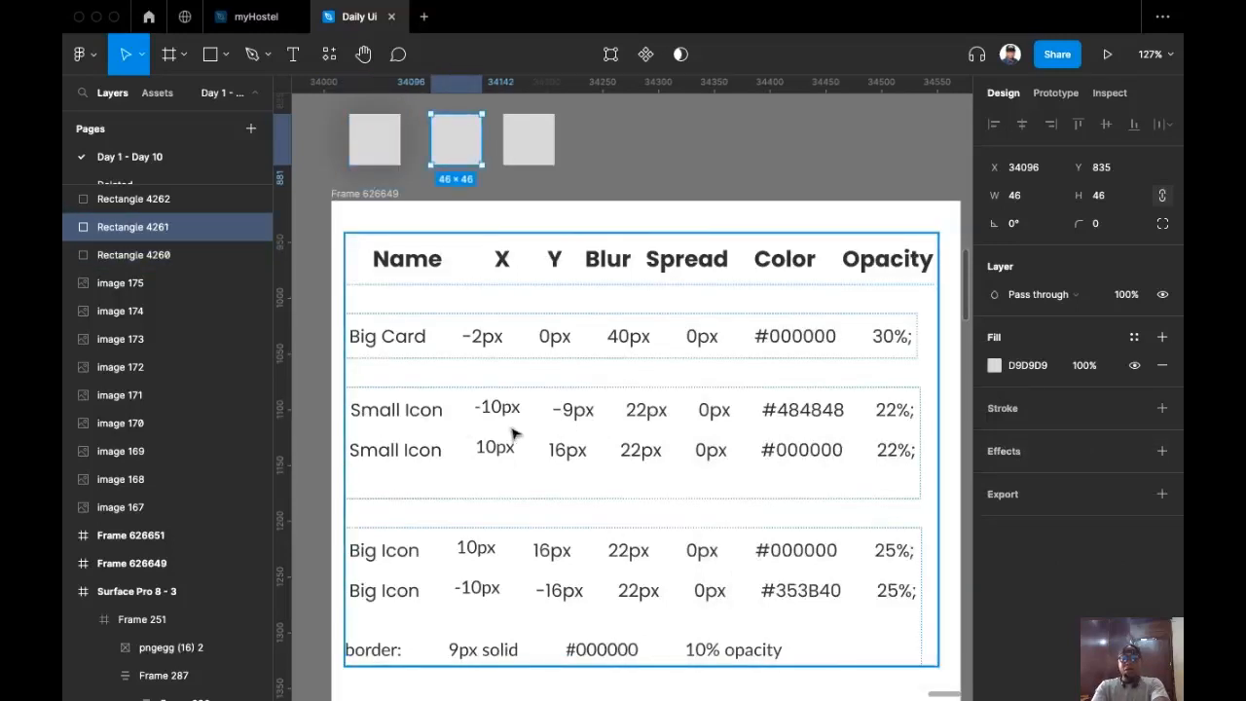
pyautogui.click(1161, 451)
pyautogui.click(994, 479)
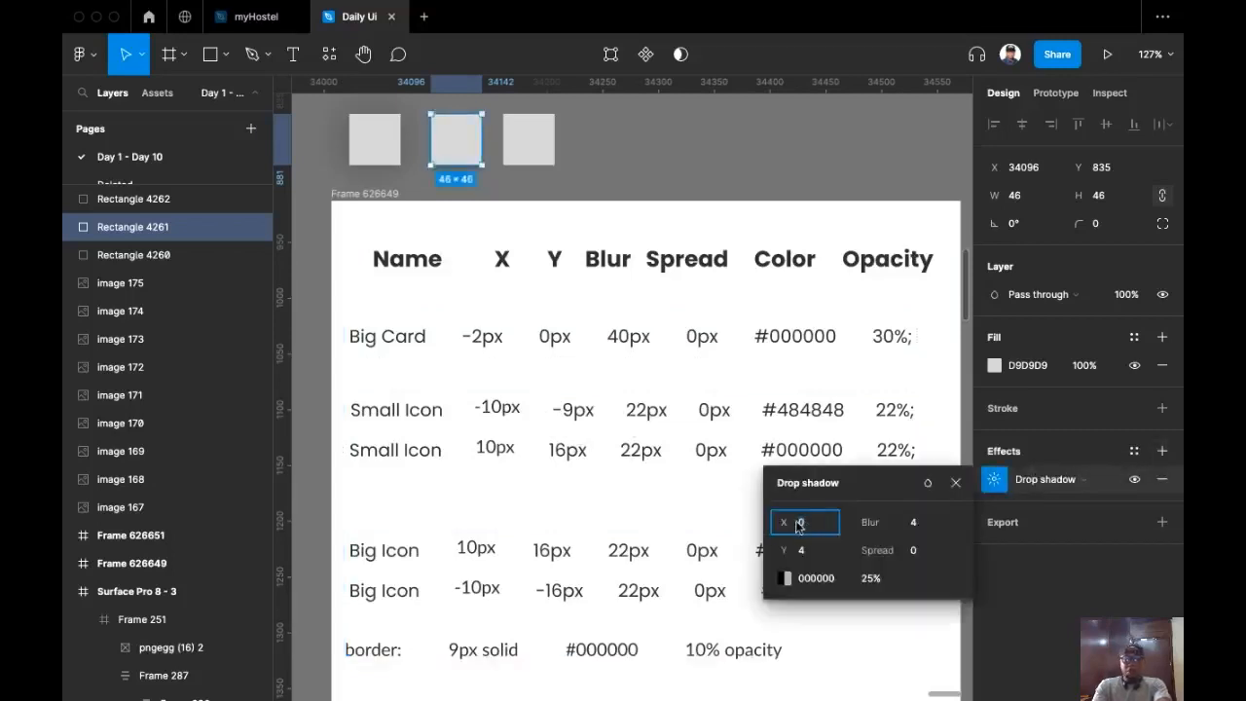
# Step: Set the shadow to X -10, Y -9, blur 22, colour 484848 at 22% opacity
pyautogui.write('-10')
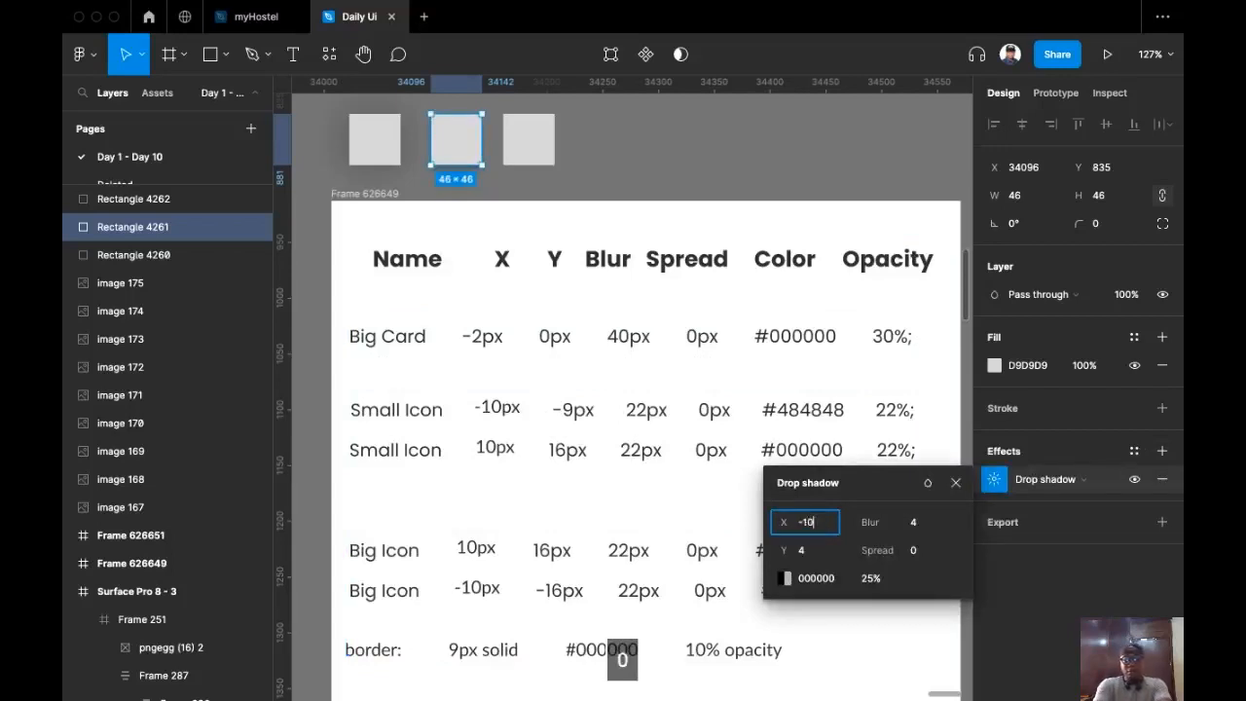
pyautogui.click(806, 550)
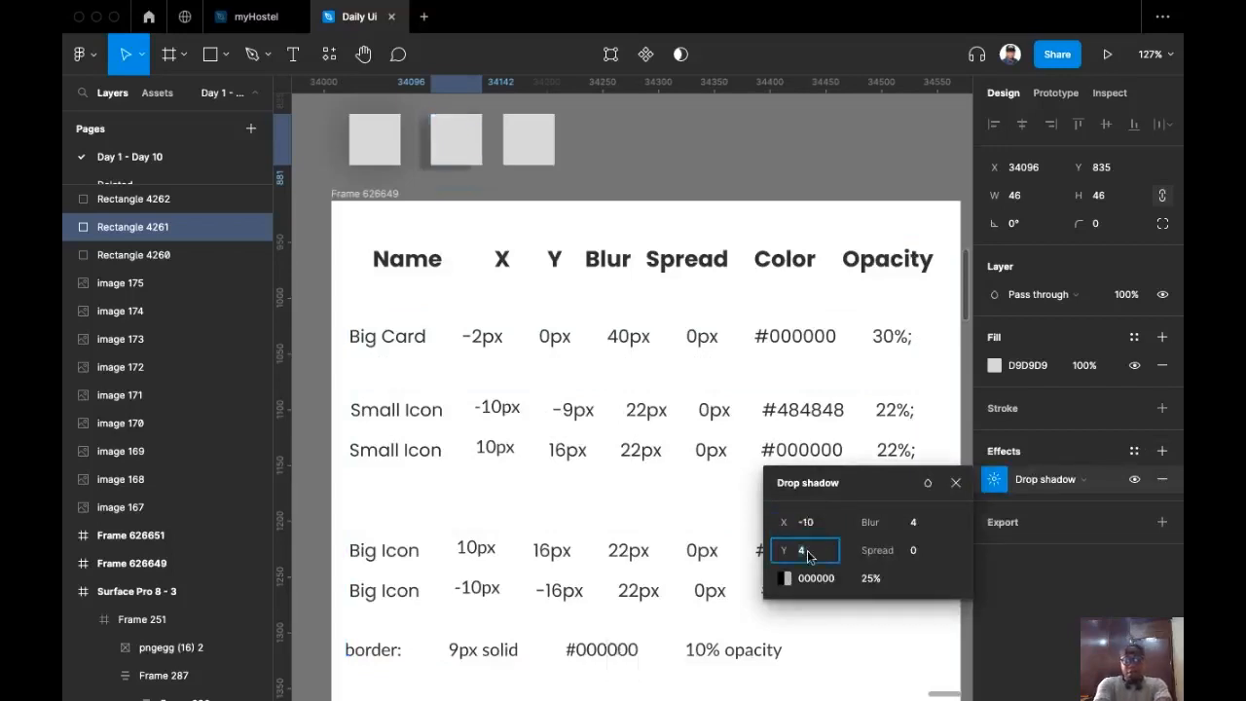
pyautogui.write('-9')
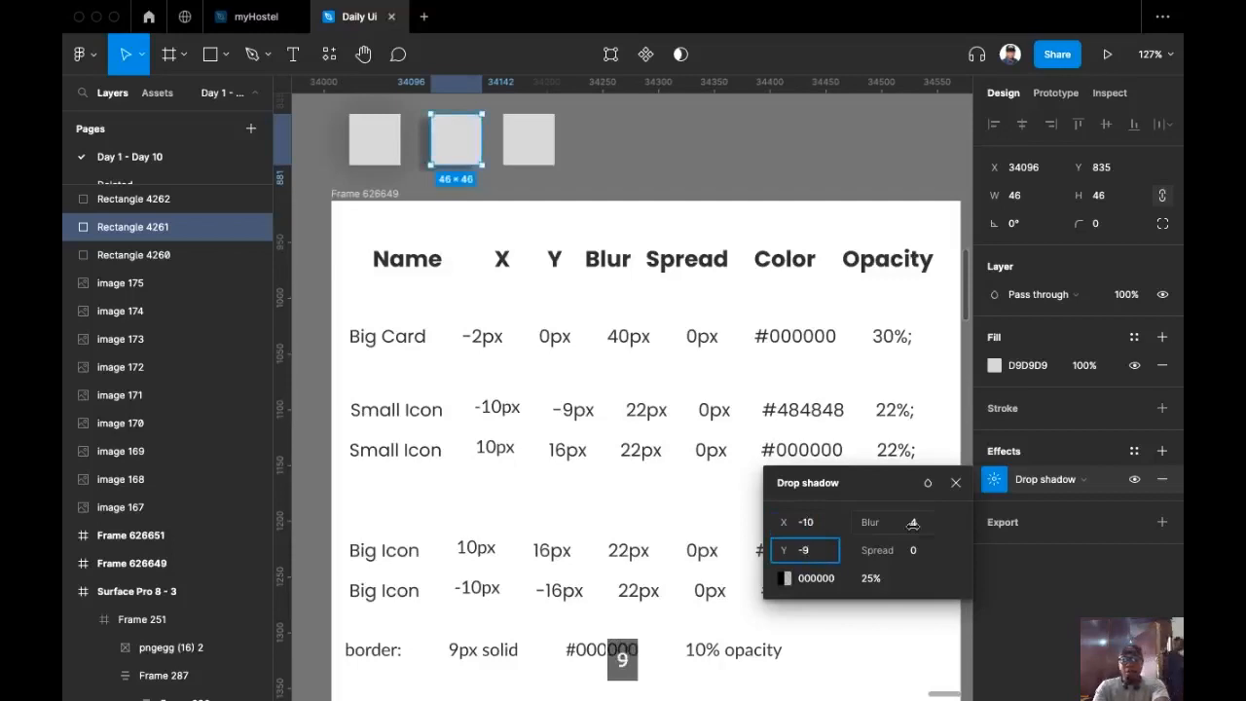
pyautogui.click(930, 525)
pyautogui.write('22')
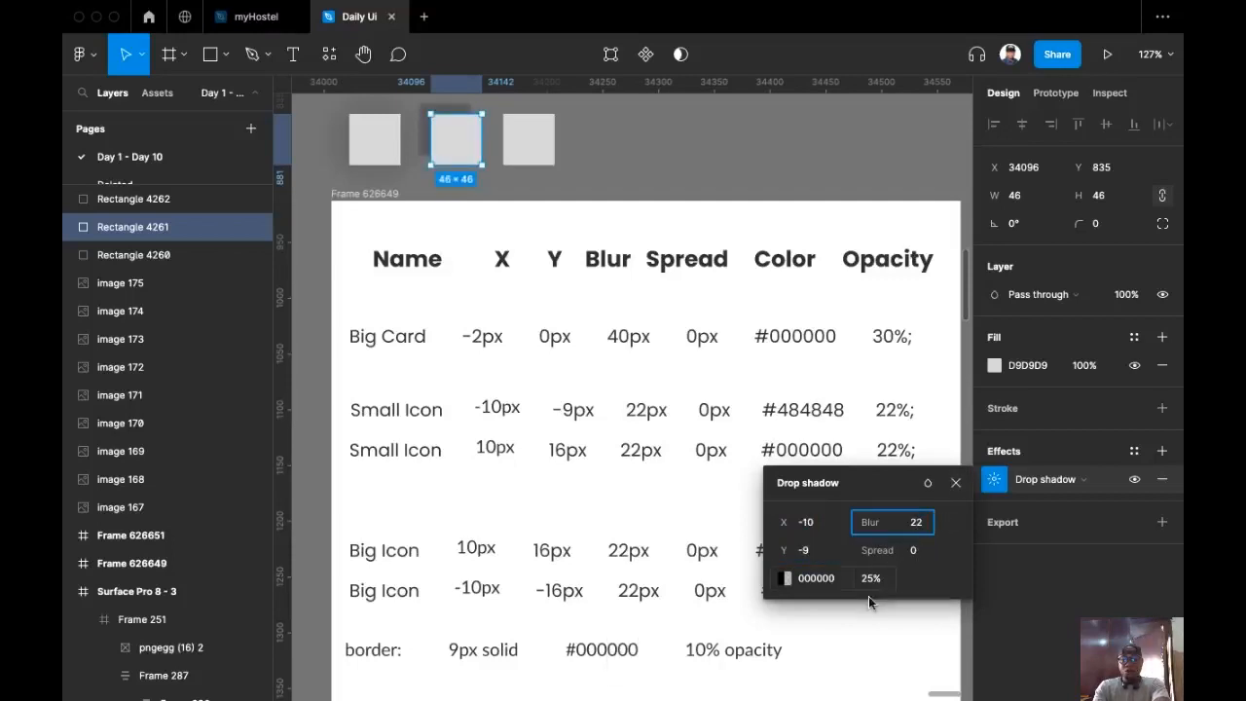
pyautogui.click(829, 578)
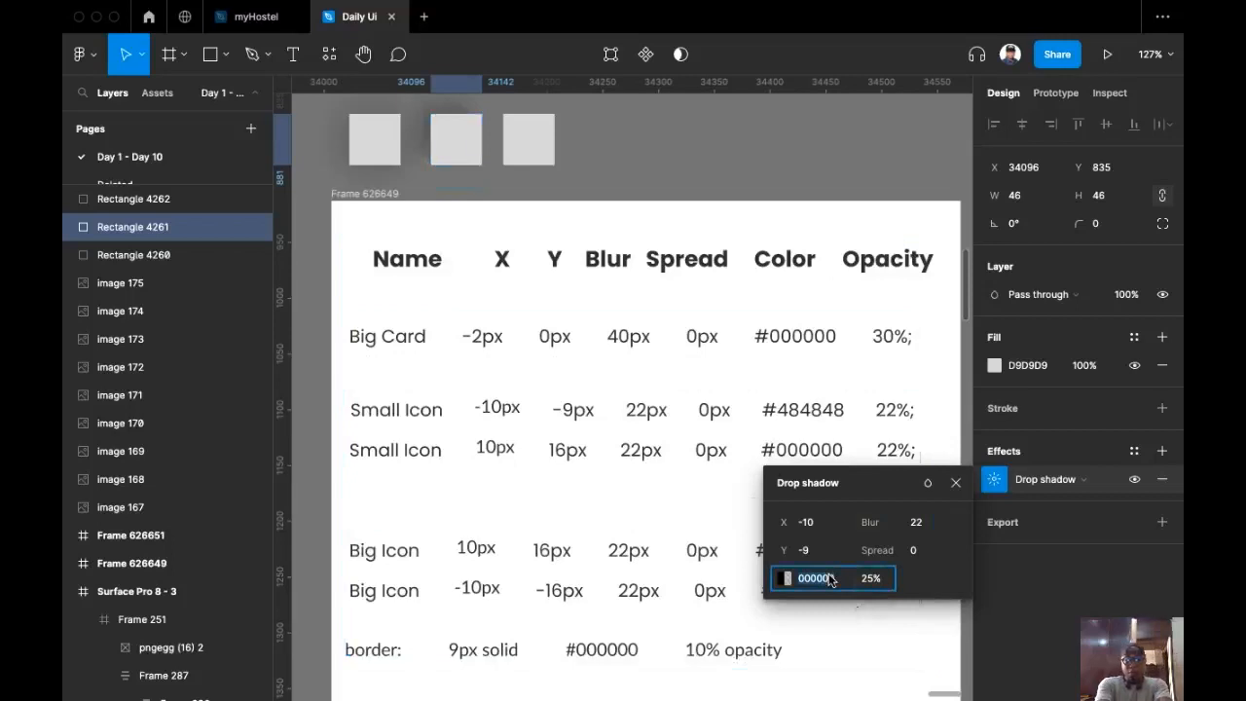
pyautogui.write('484848')
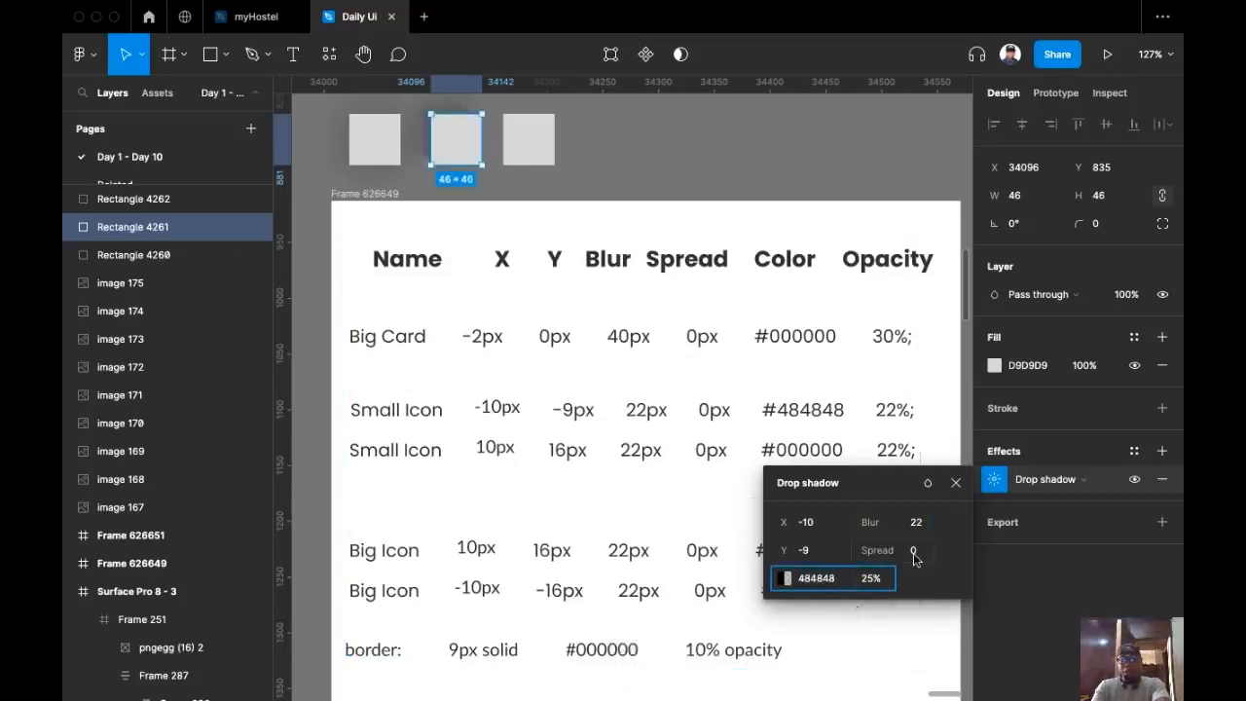
pyautogui.click(873, 583)
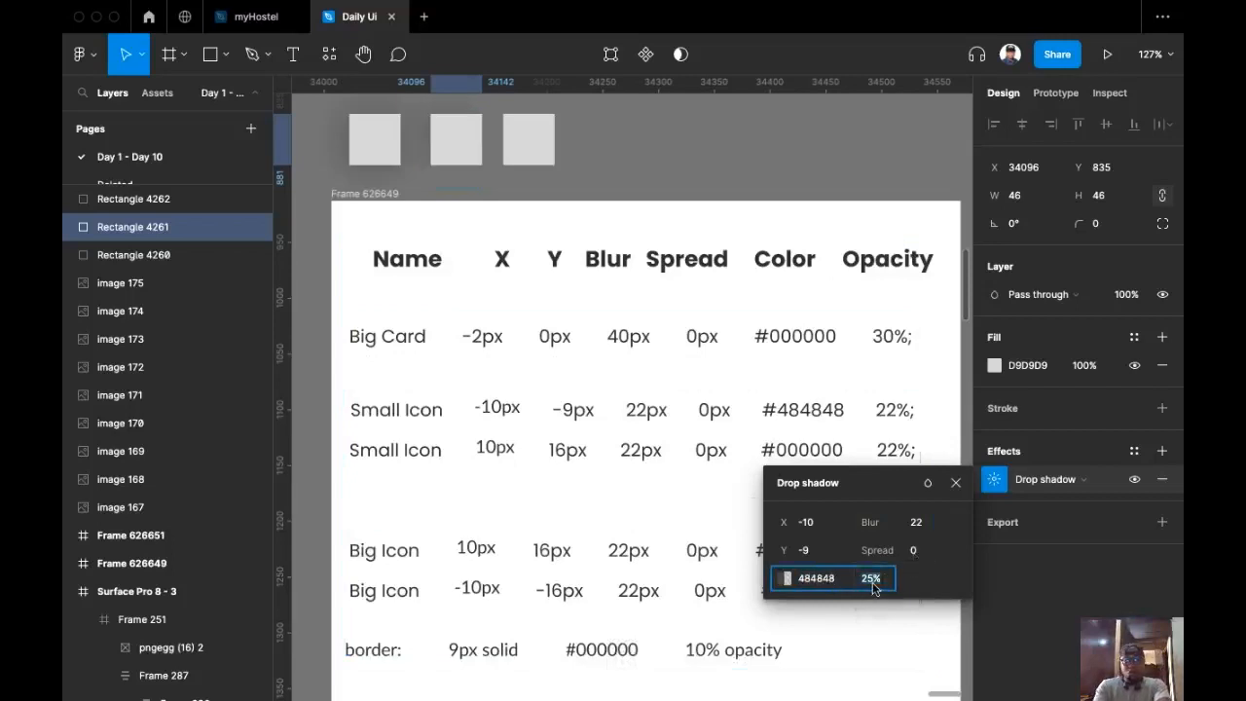
pyautogui.write('22')
pyautogui.press('Return')
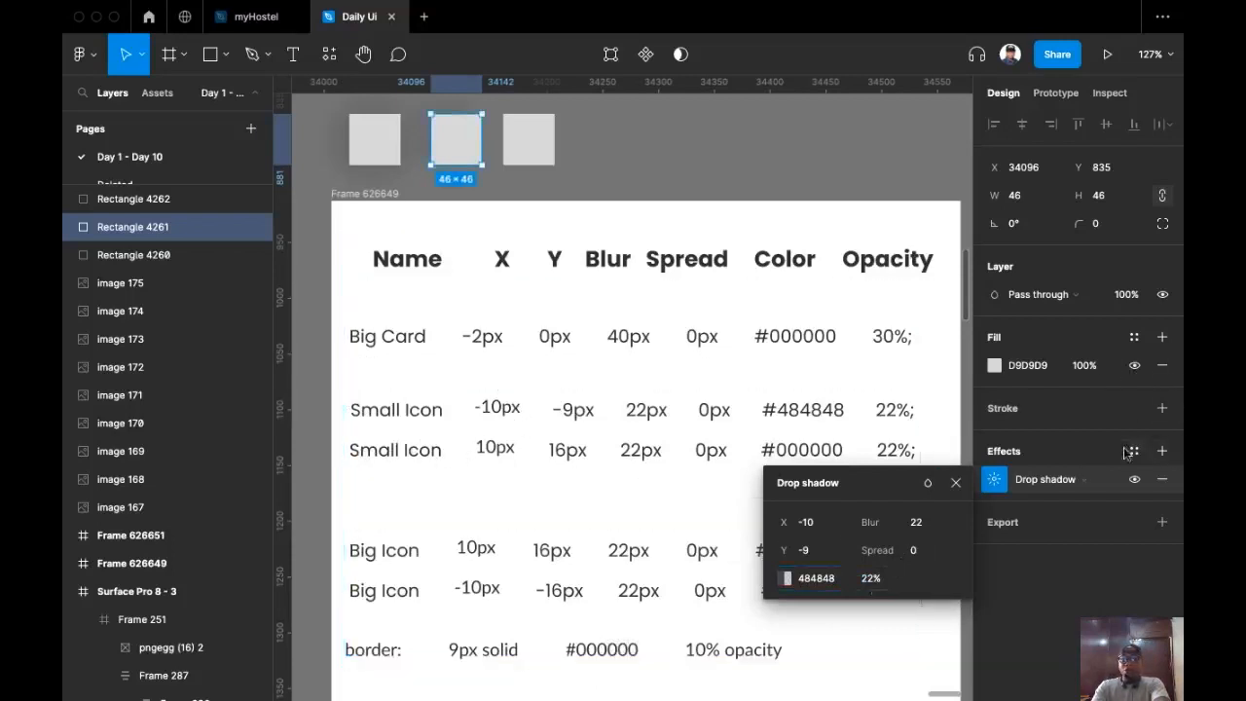
# Step: Add a second drop shadow with X 10, Y 16, blur 22, opacity 22%
pyautogui.click(1163, 451)
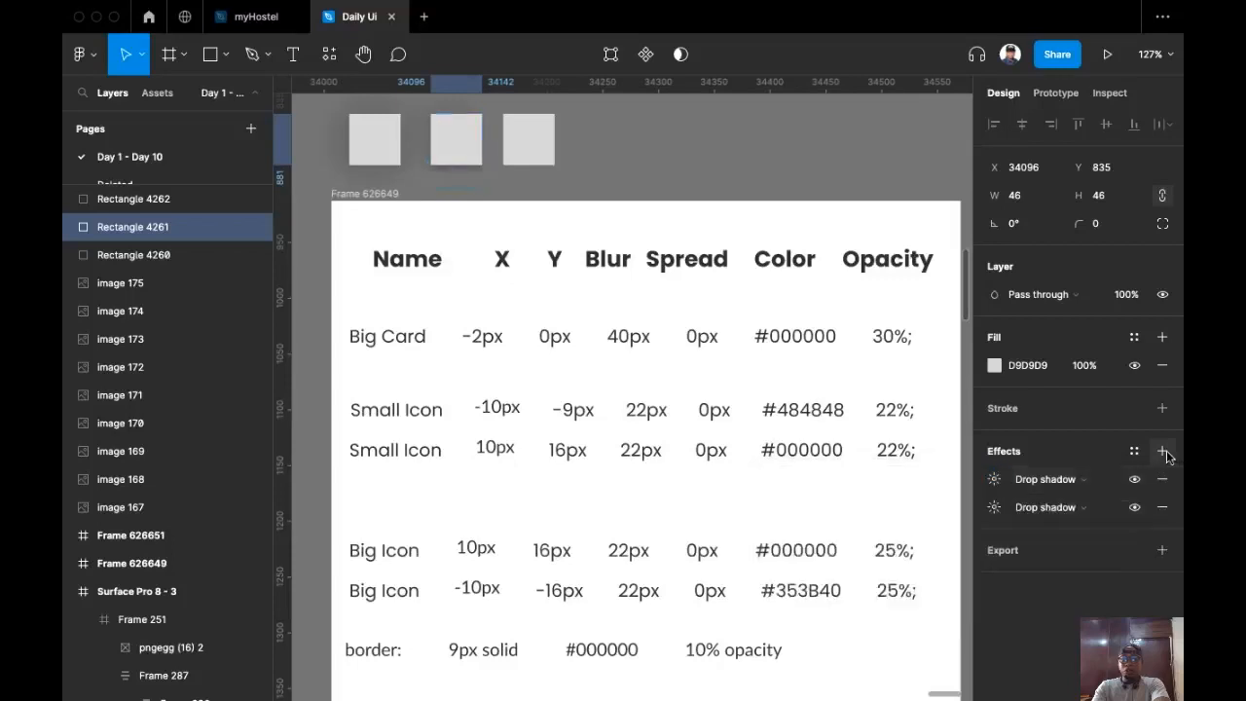
pyautogui.click(993, 478)
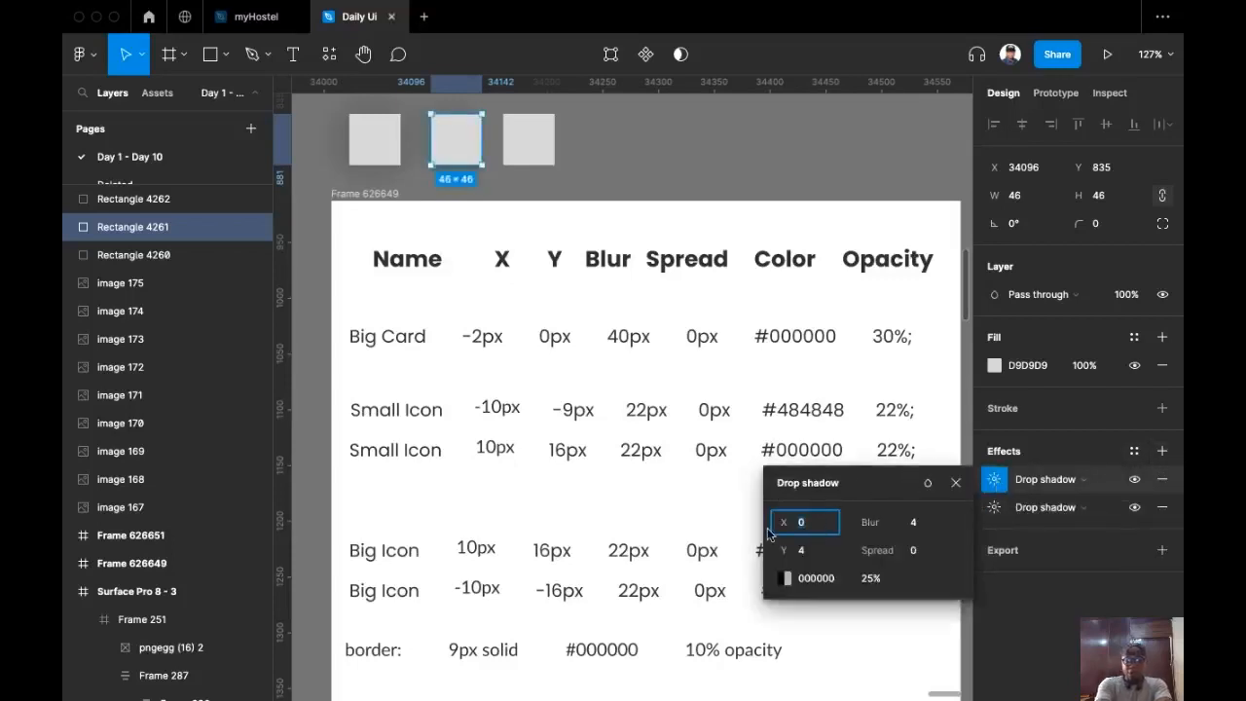
pyautogui.write('10')
pyautogui.click(808, 551)
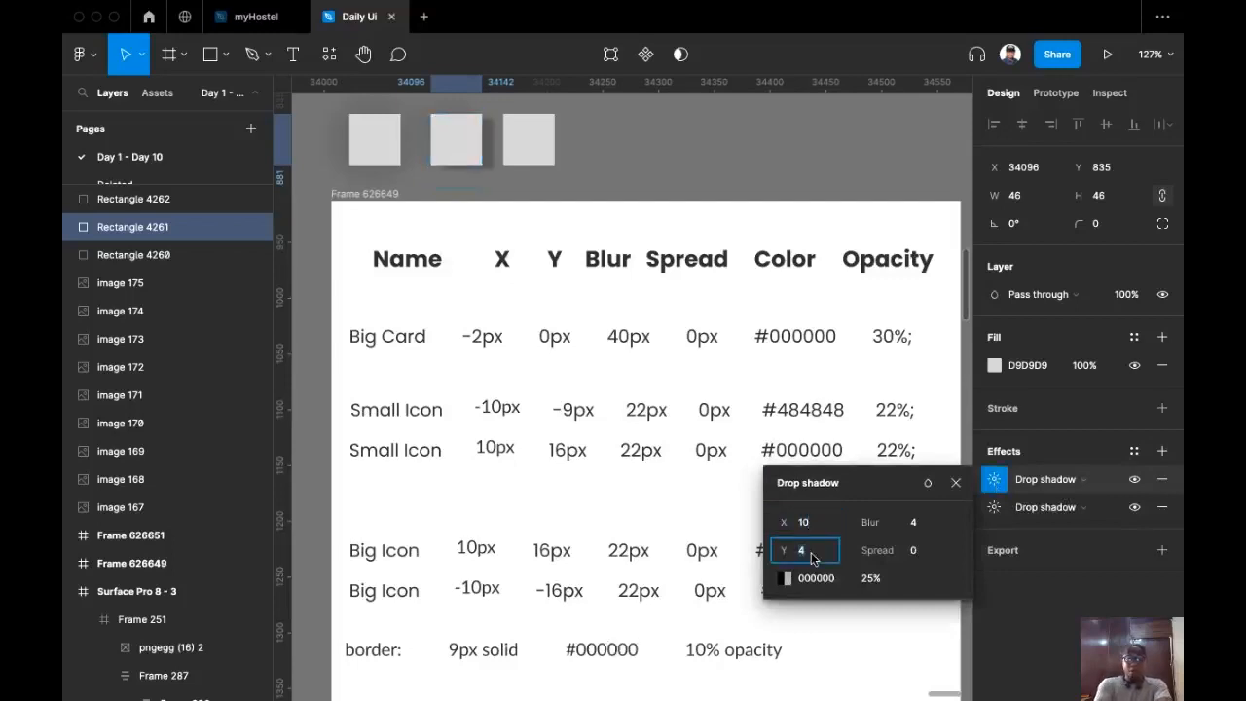
pyautogui.write('16')
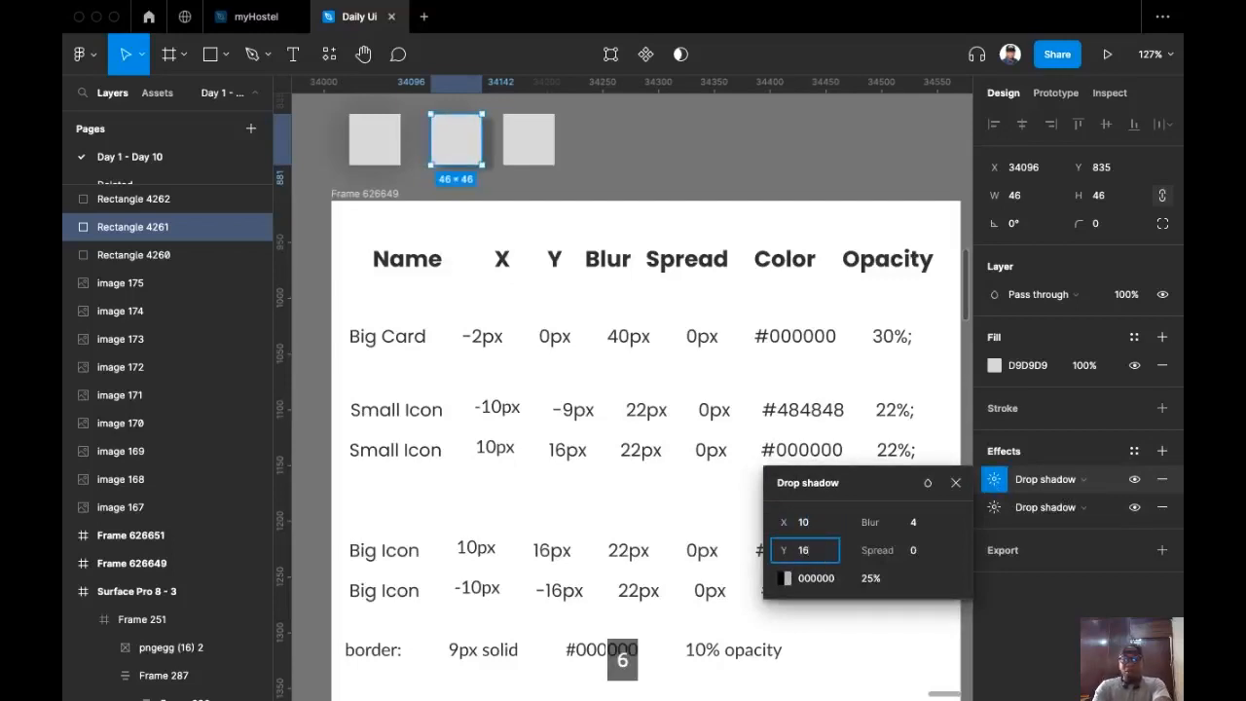
pyautogui.click(910, 522)
pyautogui.write('22')
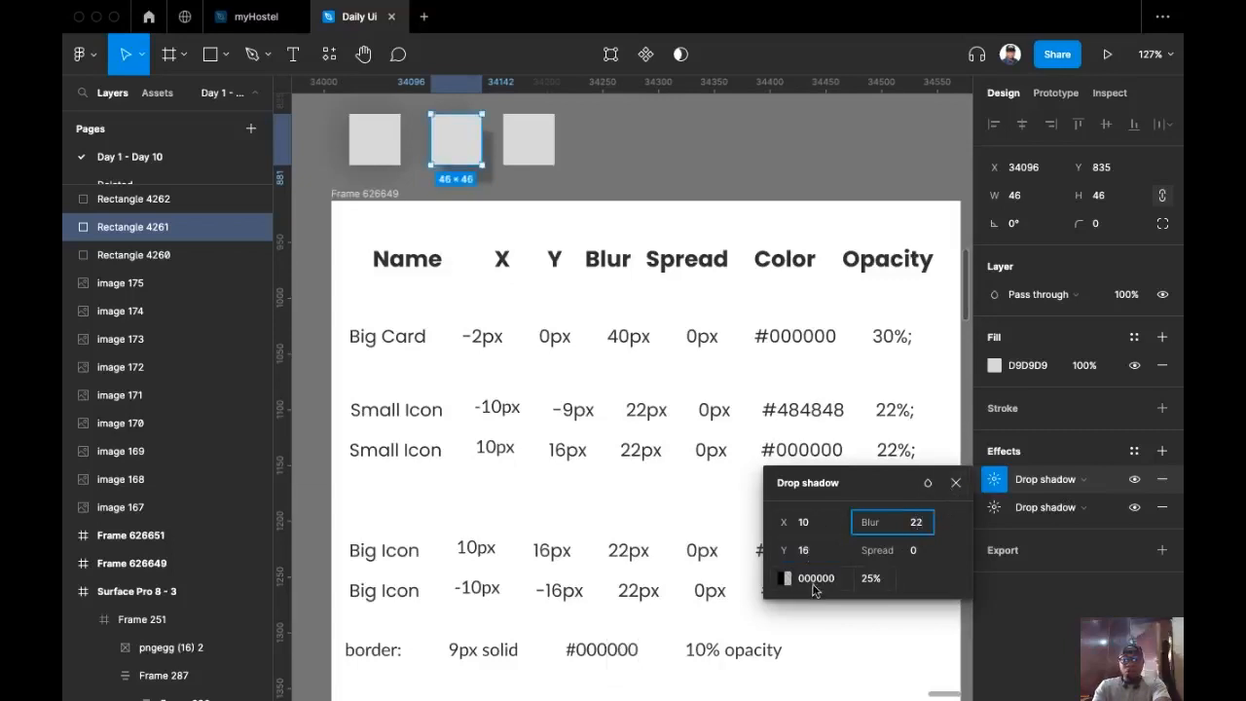
pyautogui.click(871, 578)
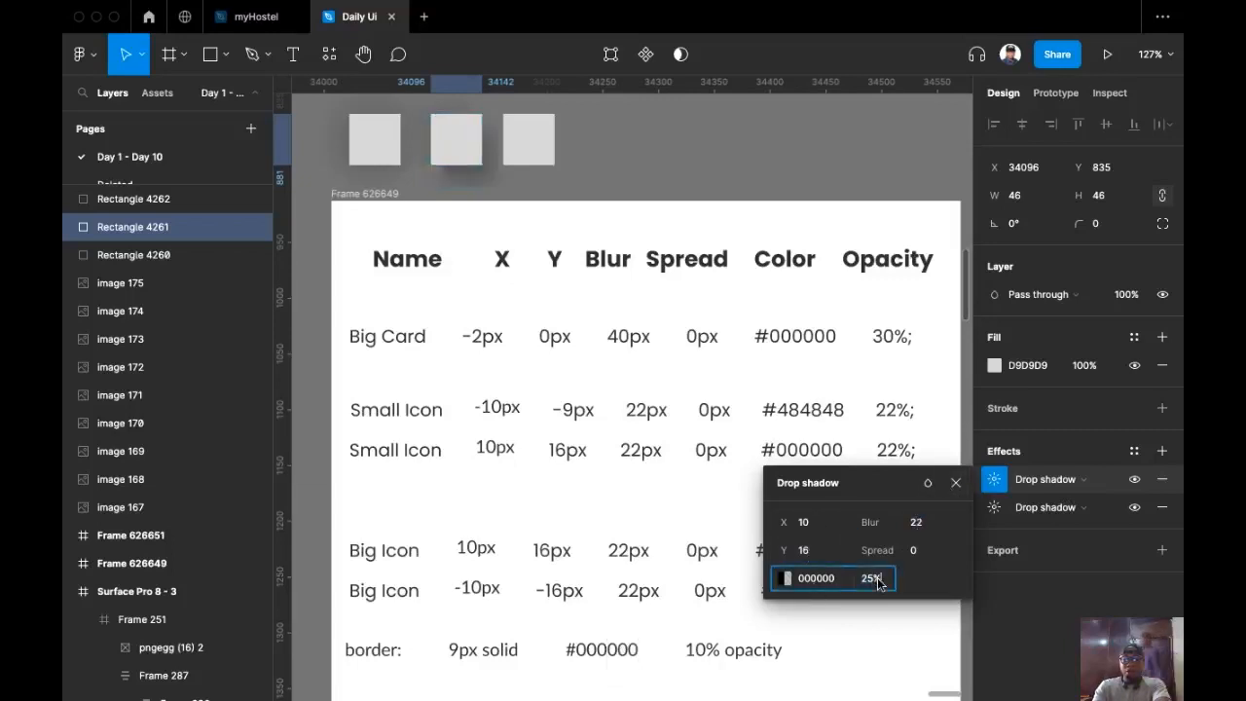
pyautogui.write('22')
pyautogui.press('Return')
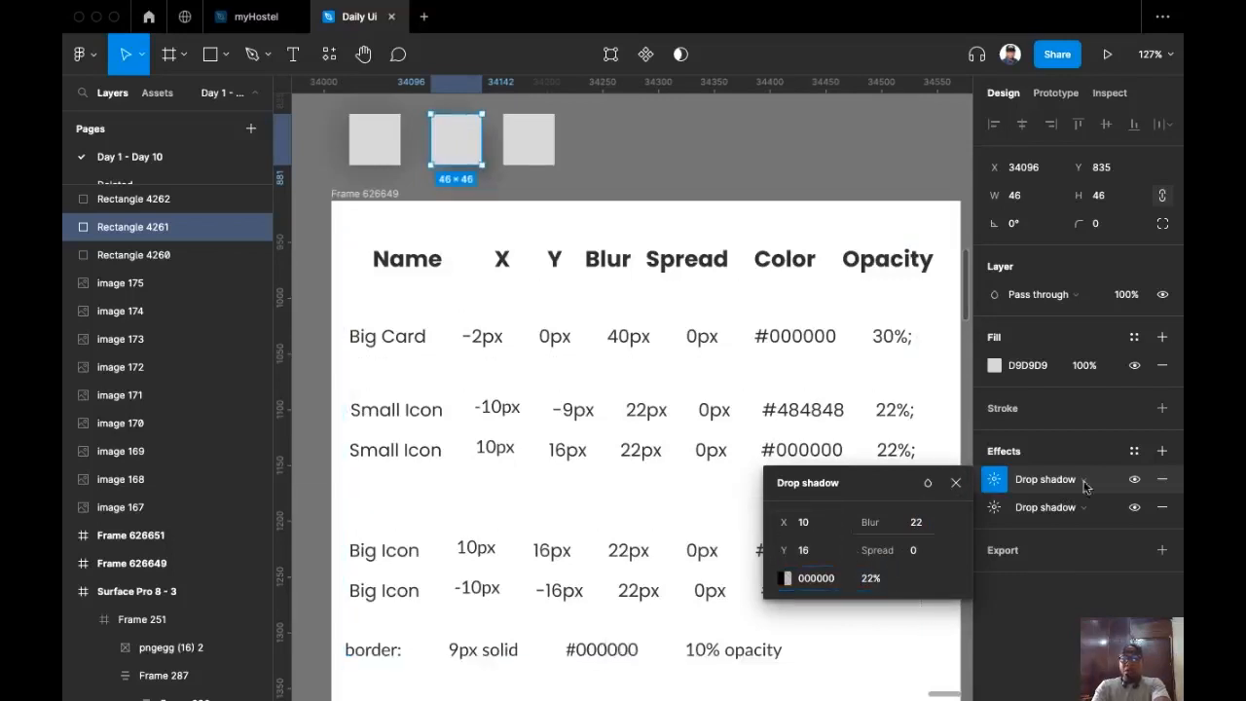
# Step: Save both shadows as an effect style named 'Small Icon Shadow'
pyautogui.click(1134, 451)
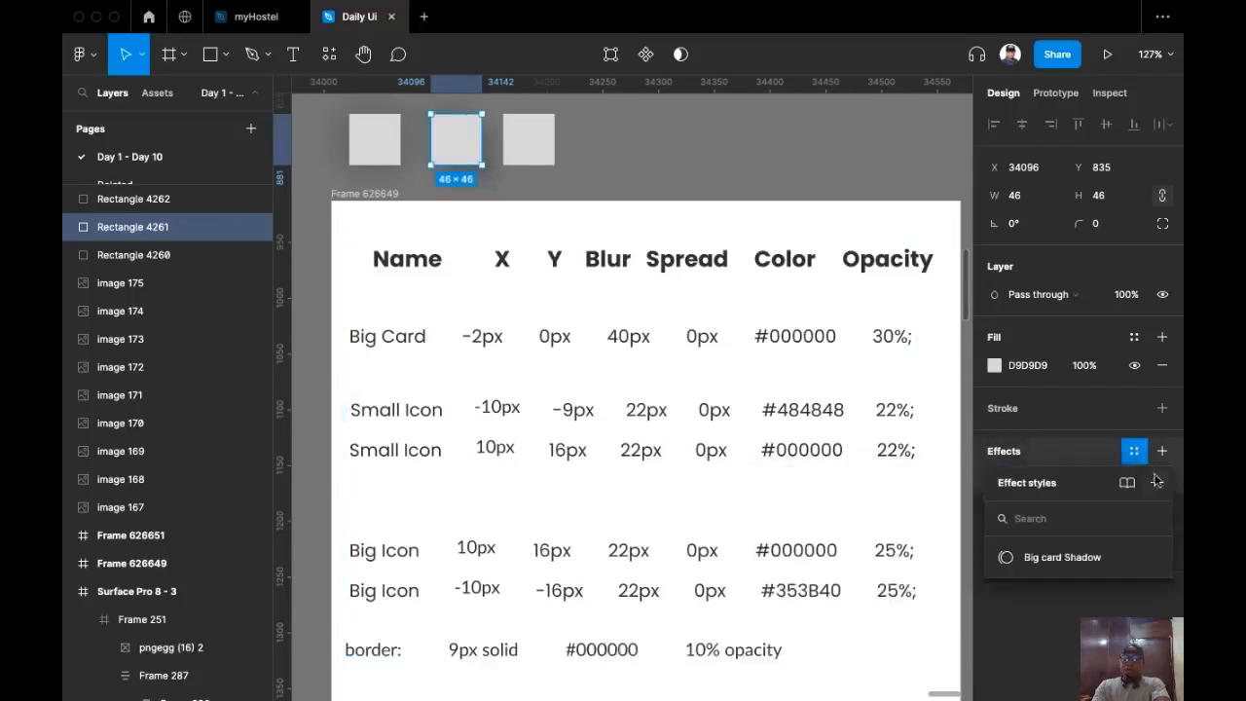
pyautogui.click(1157, 484)
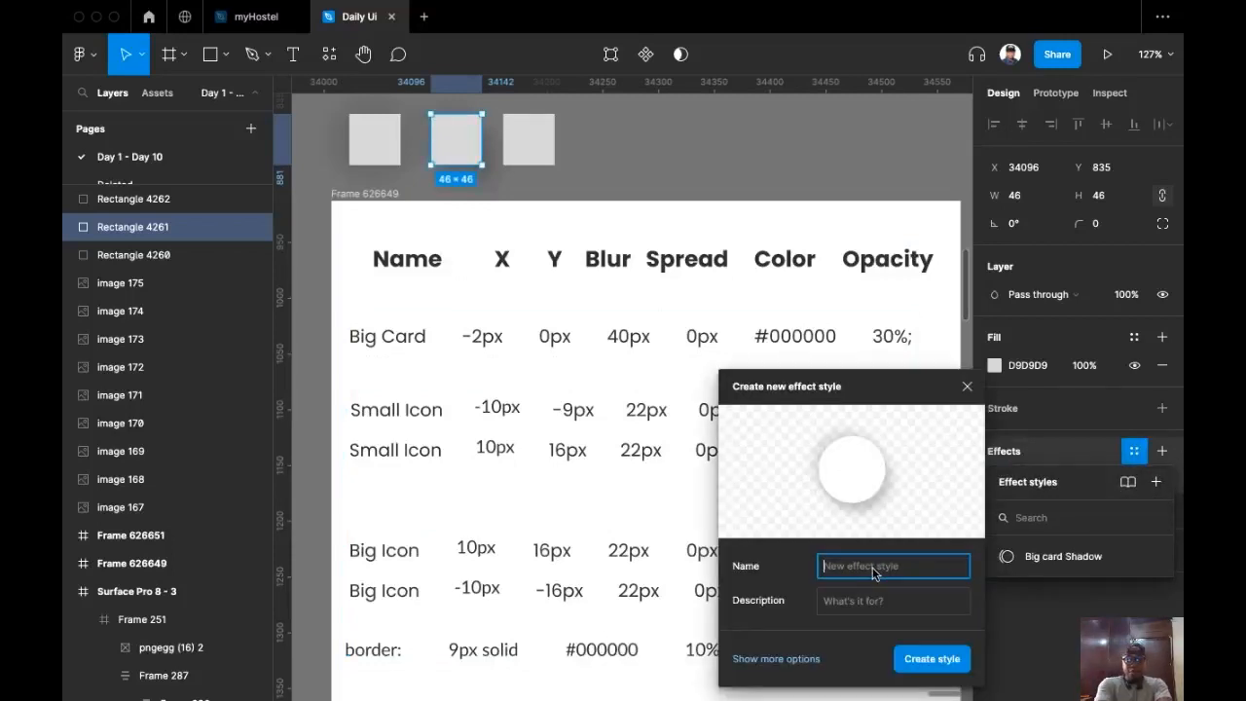
pyautogui.write('Sma')
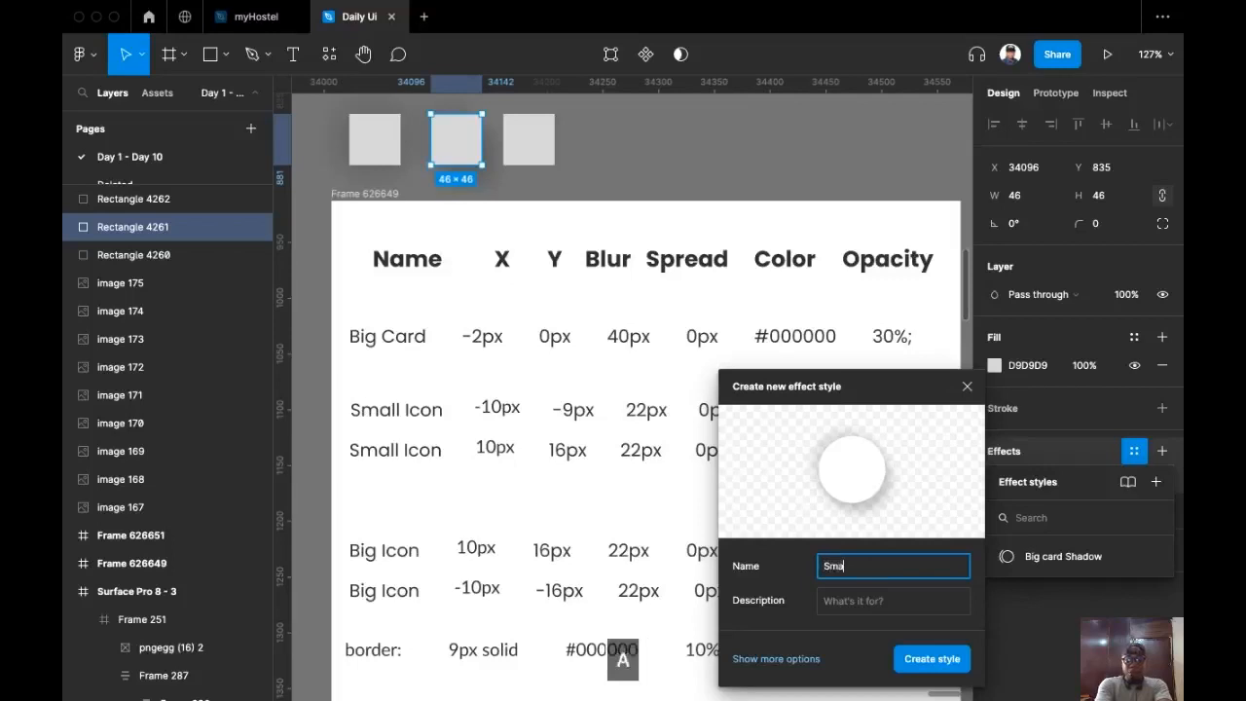
pyautogui.write('ll Icon ')
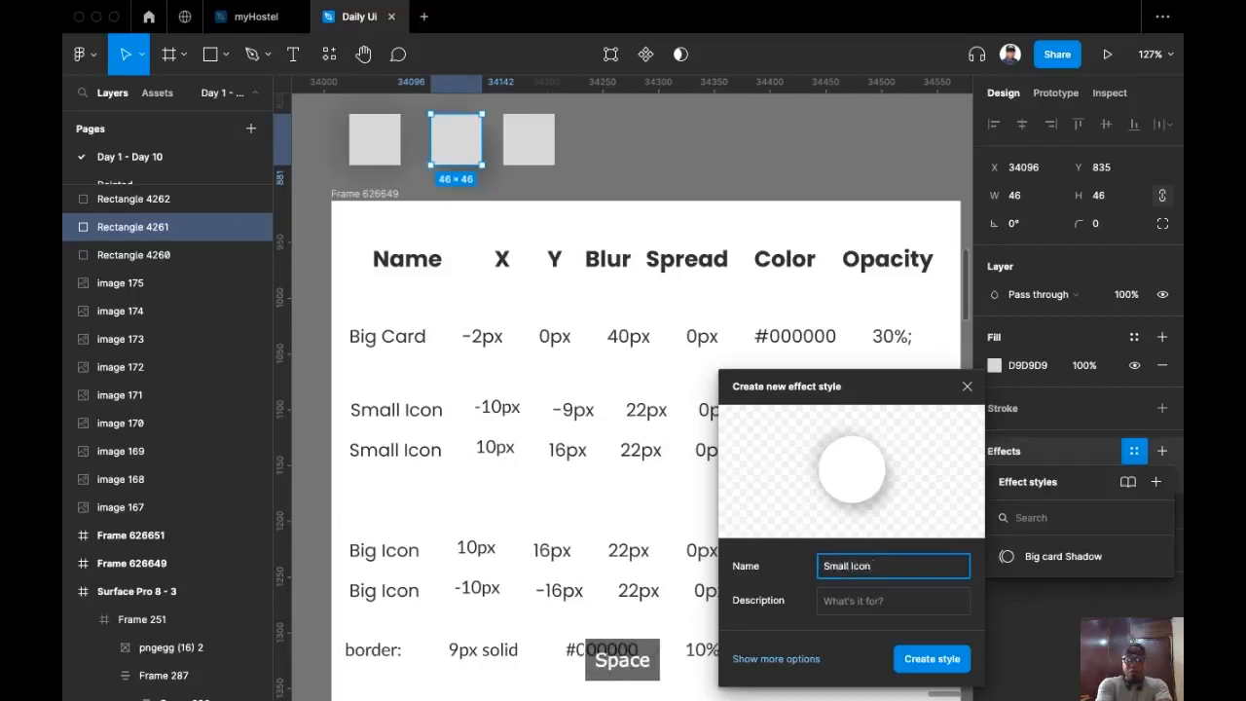
pyautogui.write('Shadow')
pyautogui.press('Return')
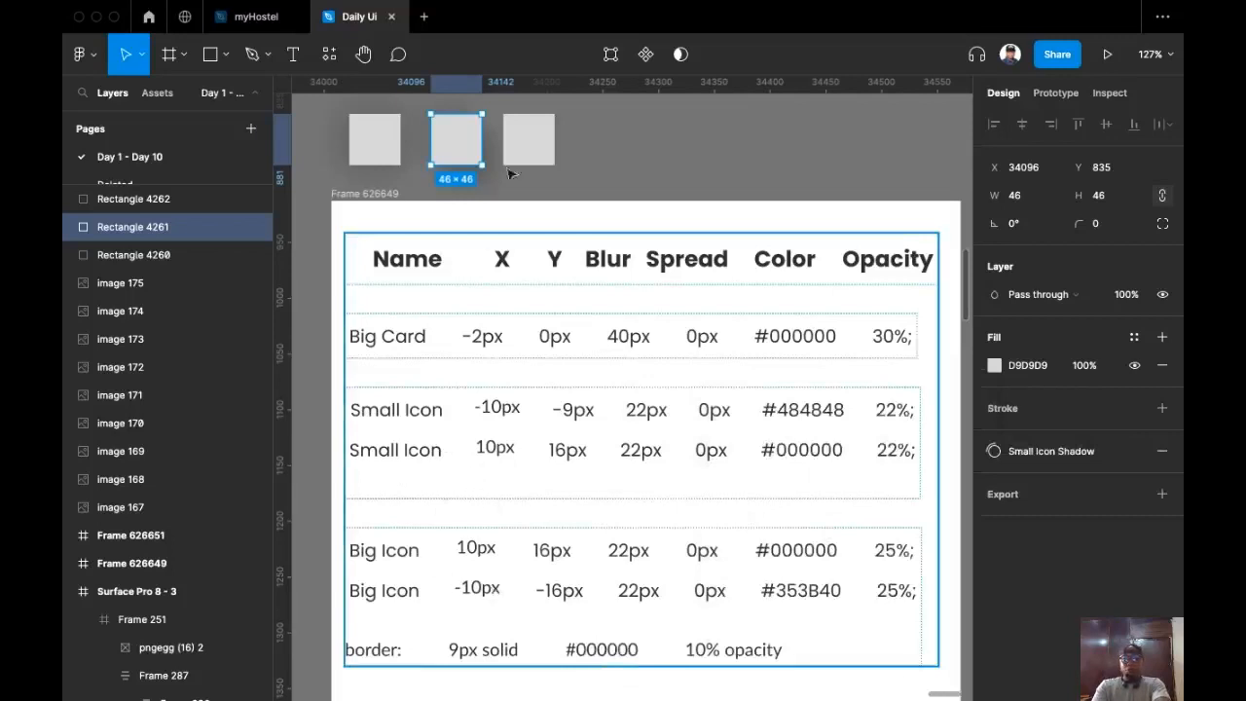
# Step: Select the third square and add a drop shadow effect
pyautogui.click(571, 158)
pyautogui.click(534, 161)
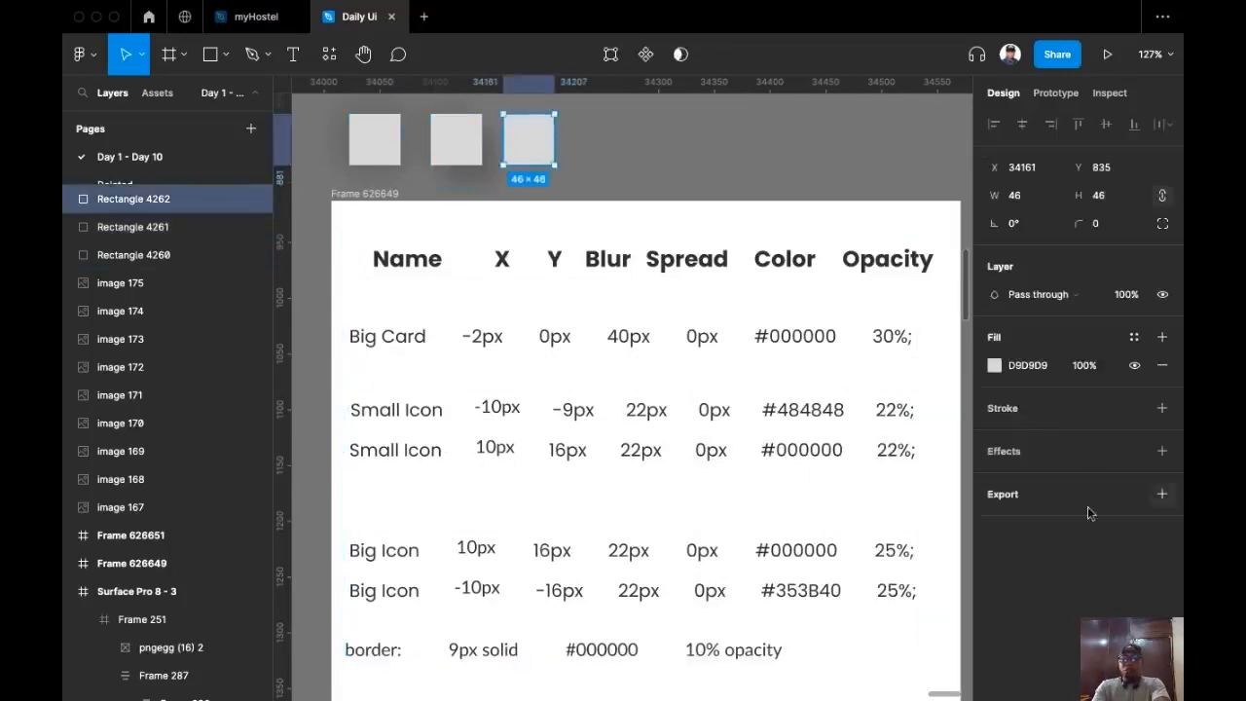
pyautogui.click(1161, 452)
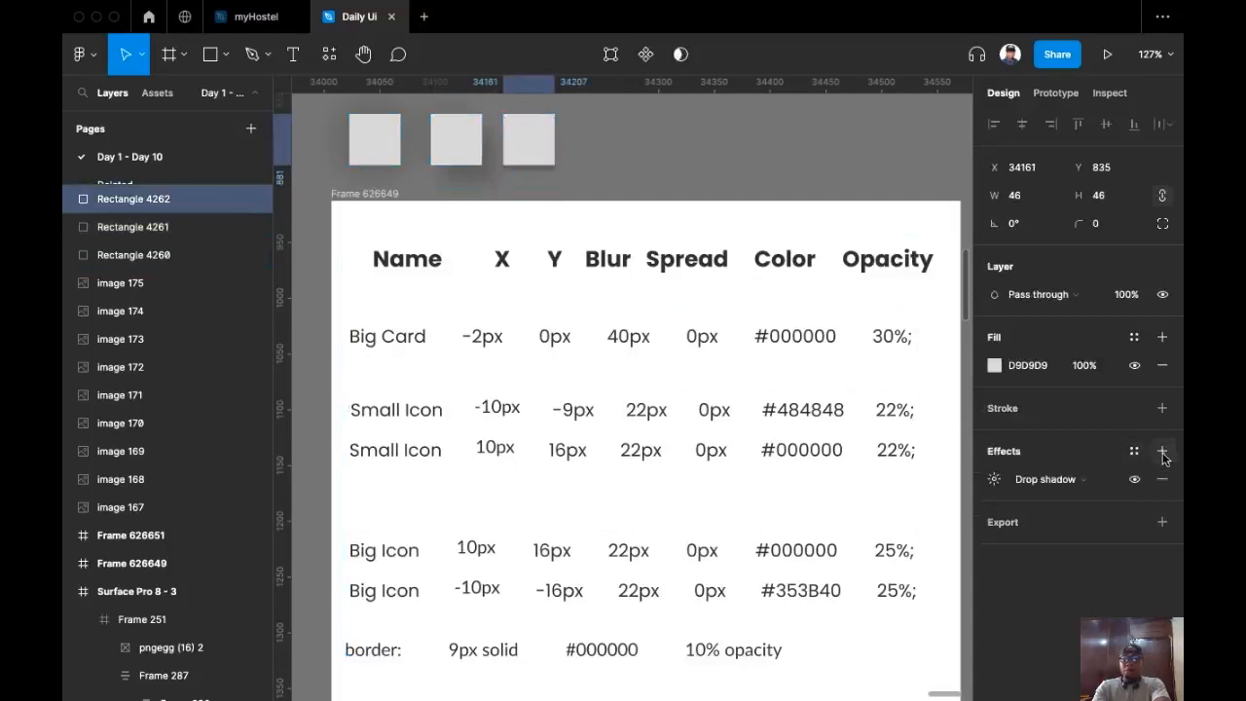
pyautogui.click(994, 479)
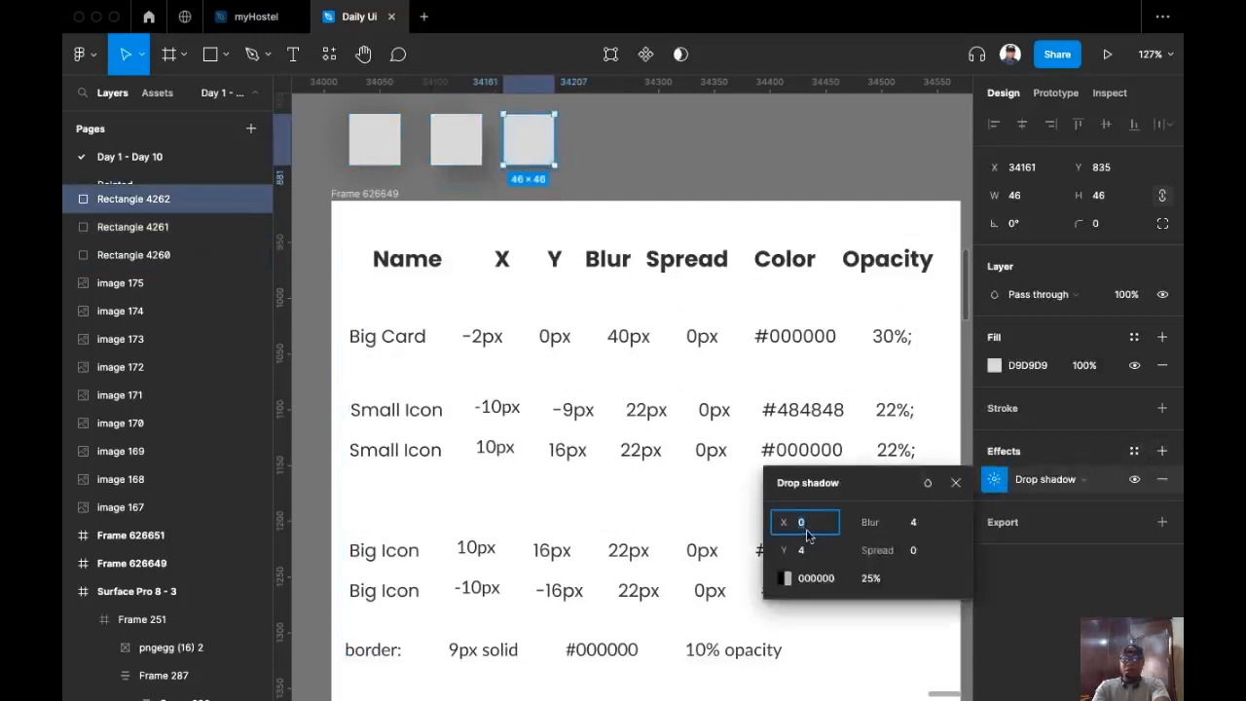
# Step: Set the shadow's X offset to 10, Y offset to 16 and blur to 22
pyautogui.scroll(-4, 824, 342)
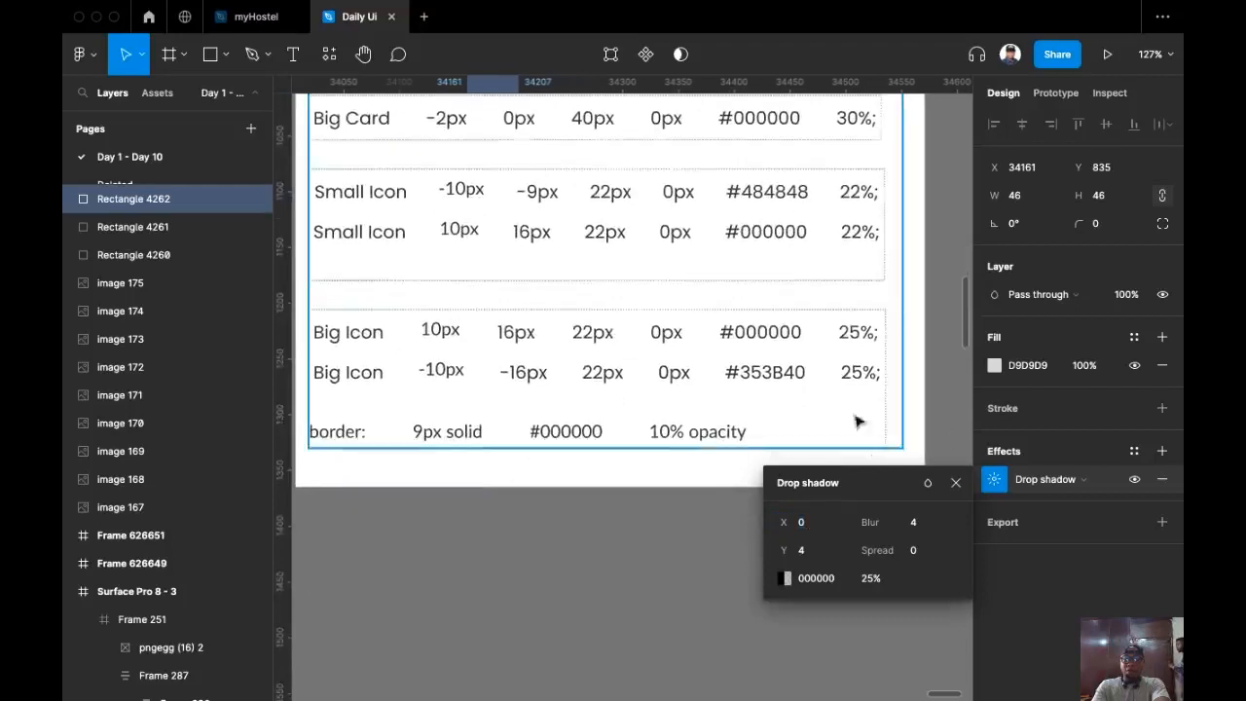
pyautogui.click(821, 527)
pyautogui.write('10')
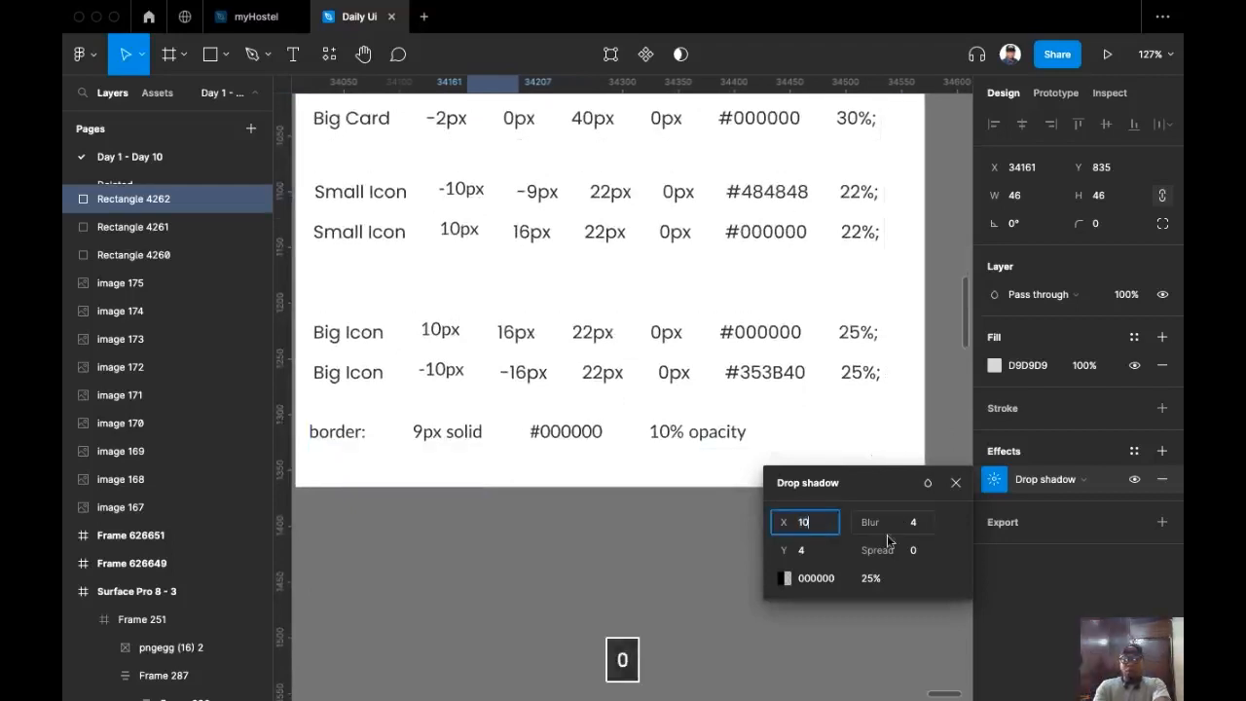
pyautogui.click(808, 551)
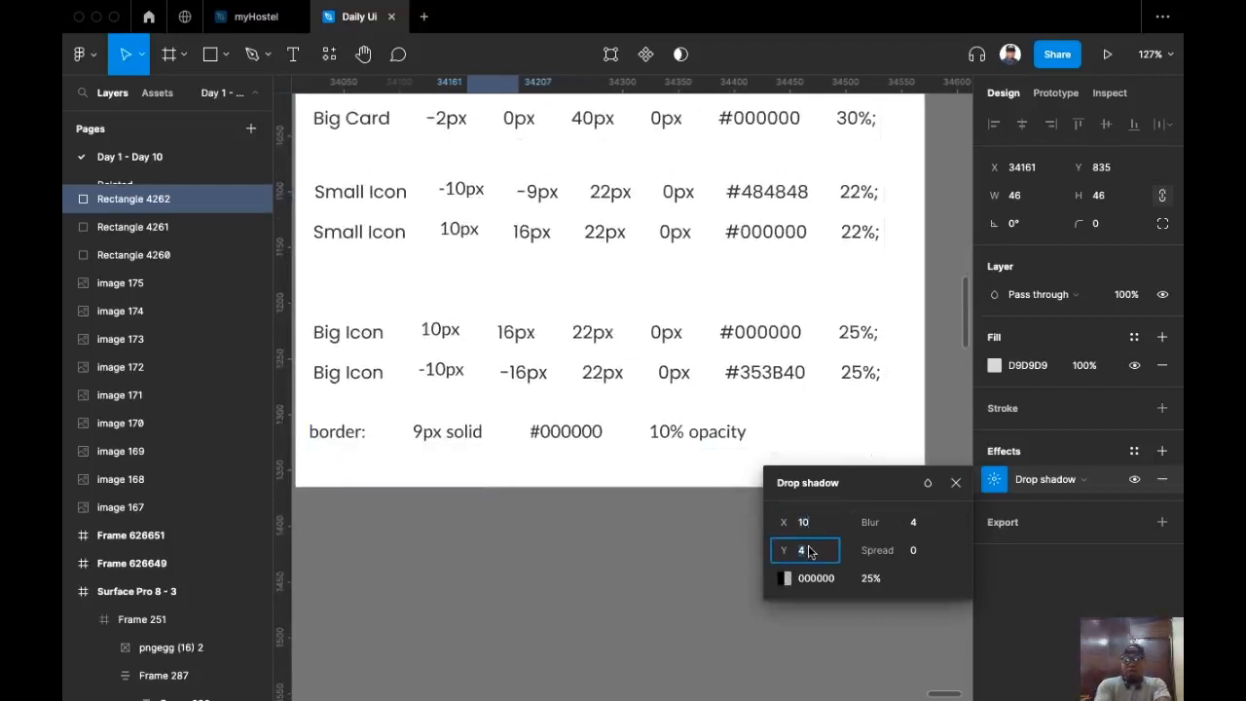
pyautogui.write('16')
pyautogui.click(915, 522)
pyautogui.write('22')
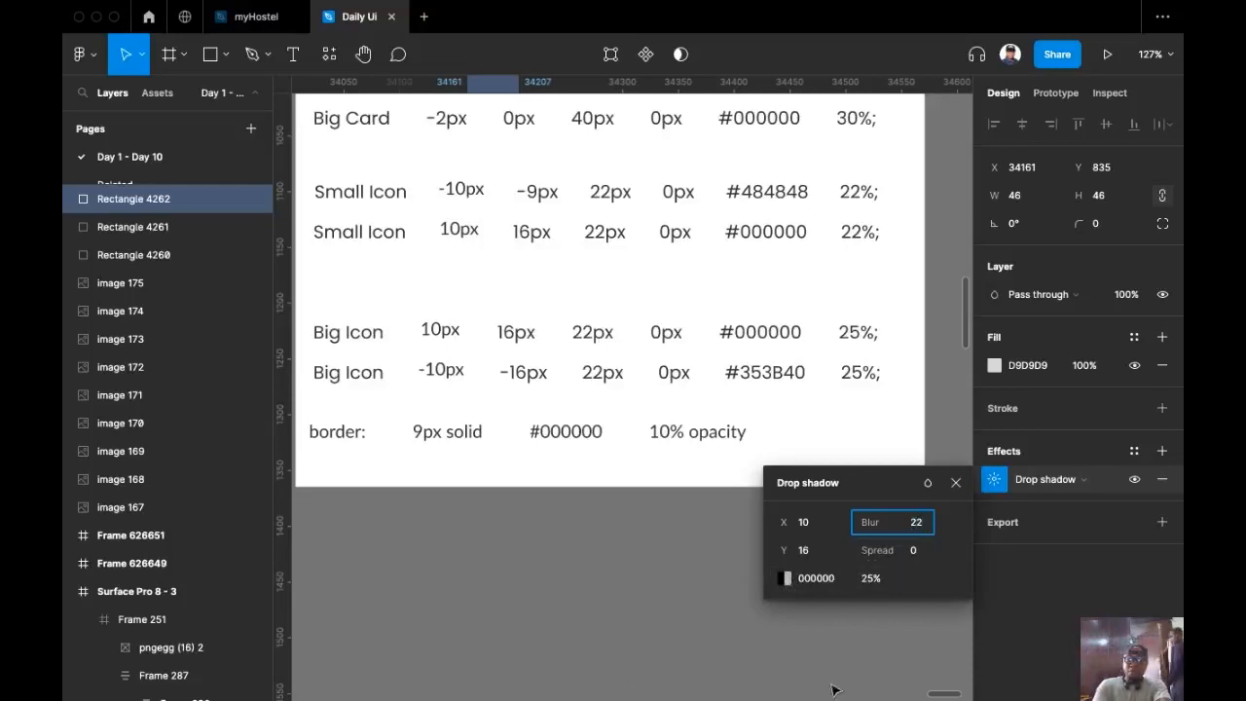
pyautogui.press('Return')
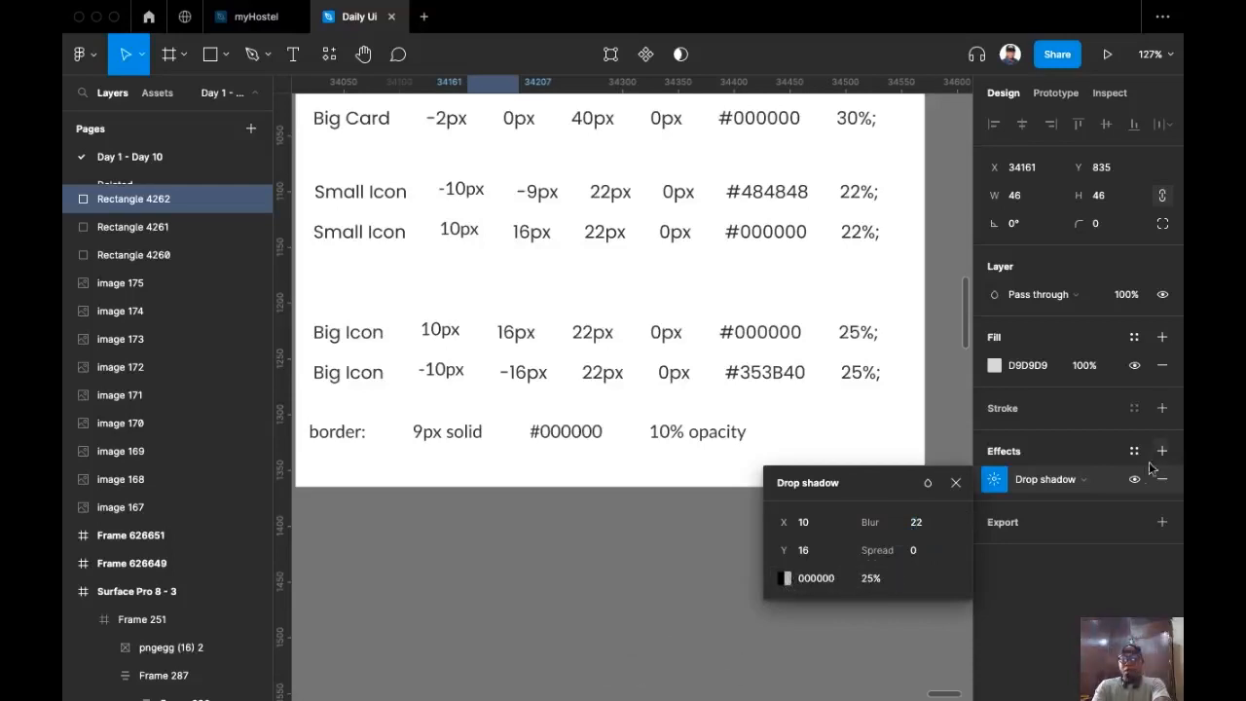
# Step: Add a second drop shadow with X -10, Y -16 and blur 22
pyautogui.click(1160, 456)
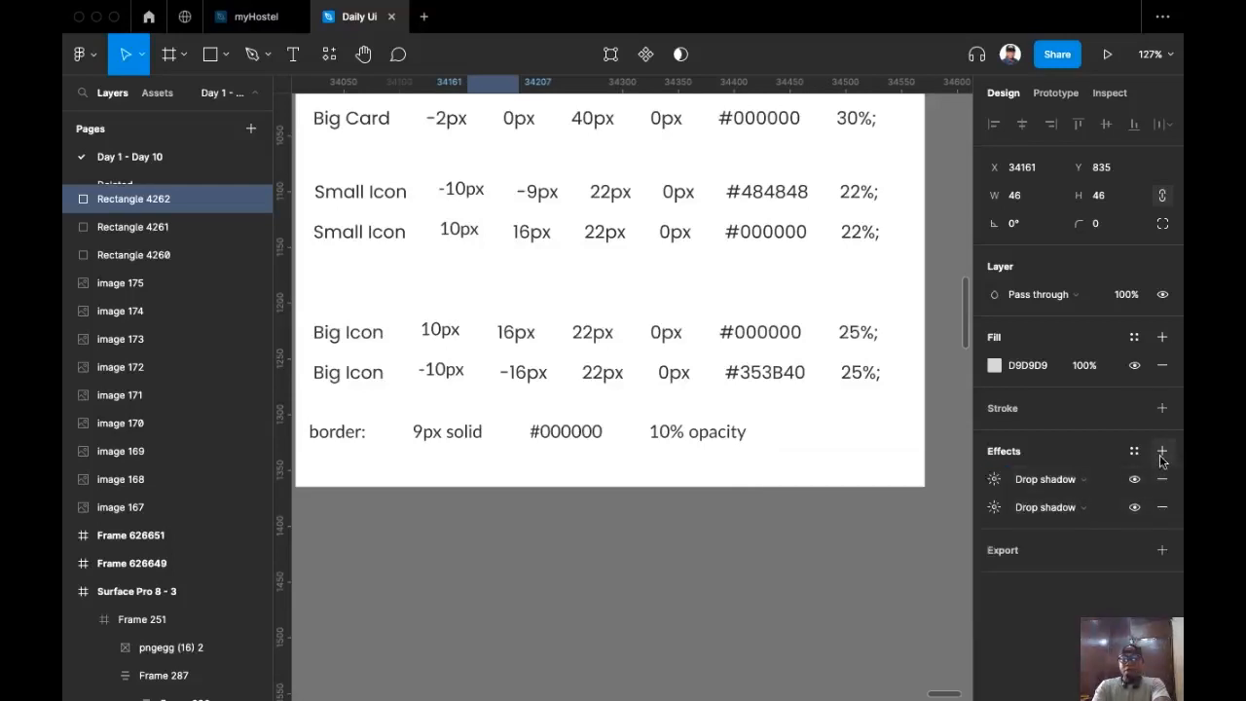
pyautogui.click(994, 481)
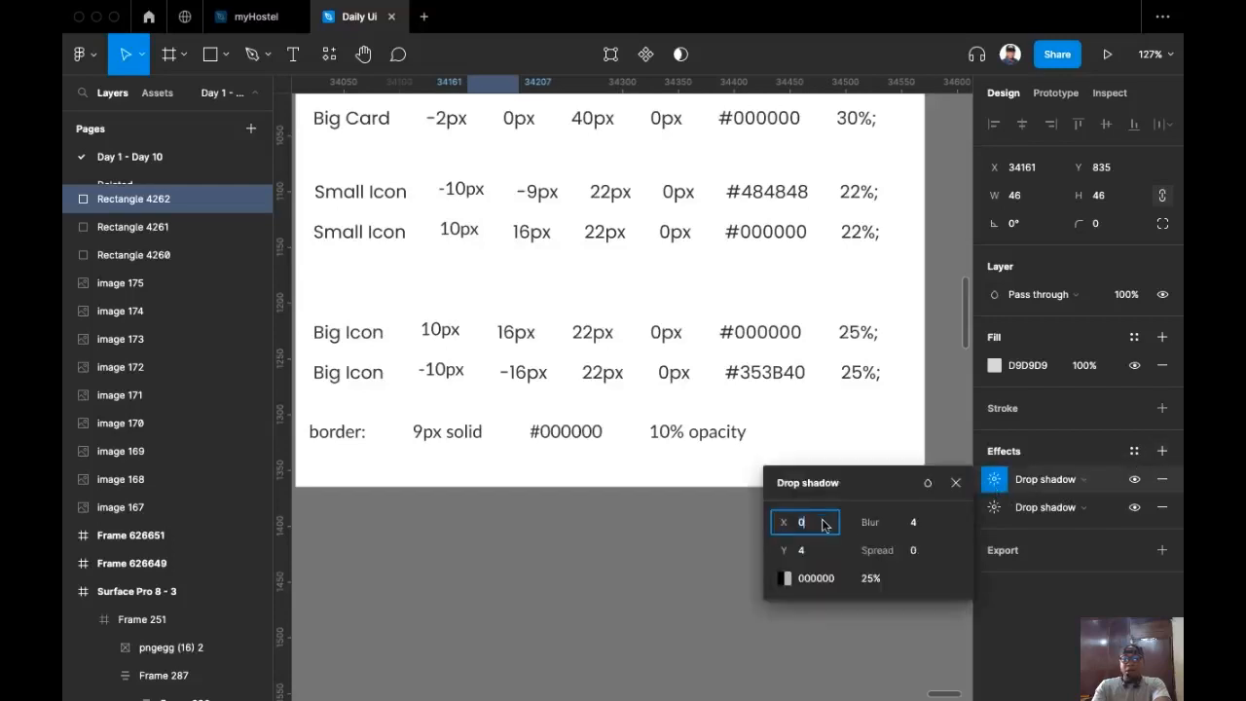
pyautogui.write('-1')
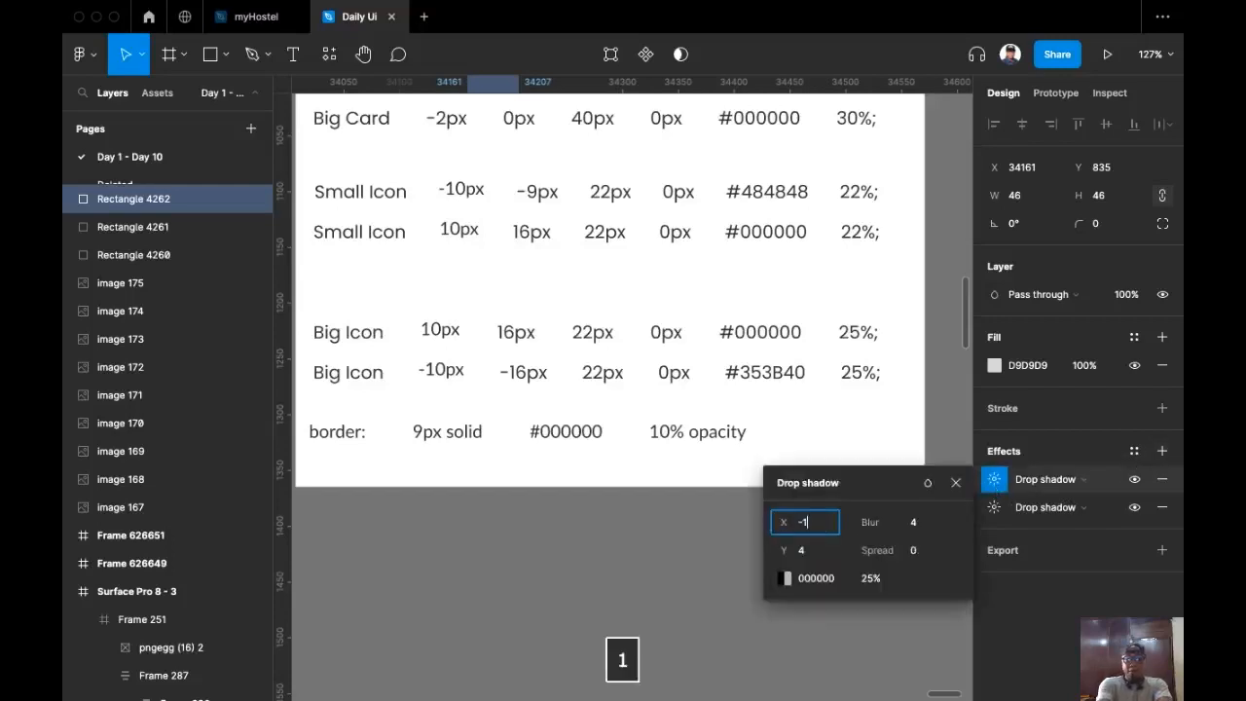
pyautogui.write('0')
pyautogui.click(820, 548)
pyautogui.write('16')
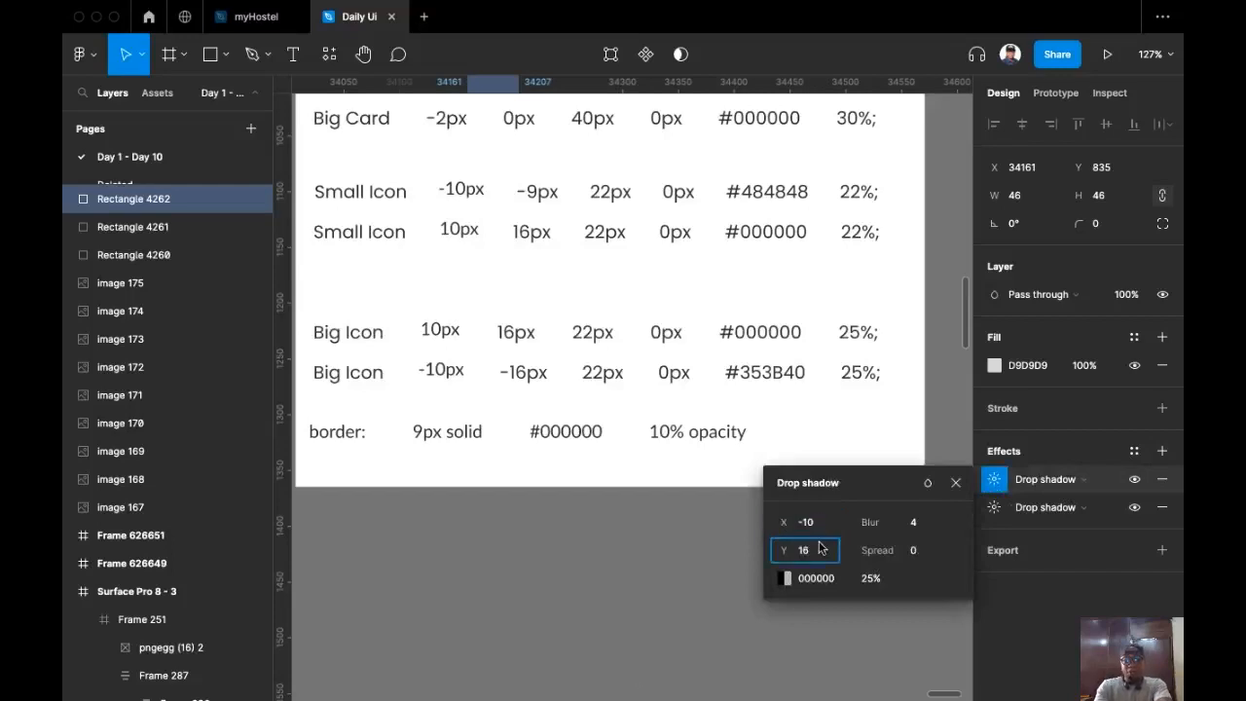
pyautogui.press('Left')
pyautogui.press('Left')
pyautogui.write('-')
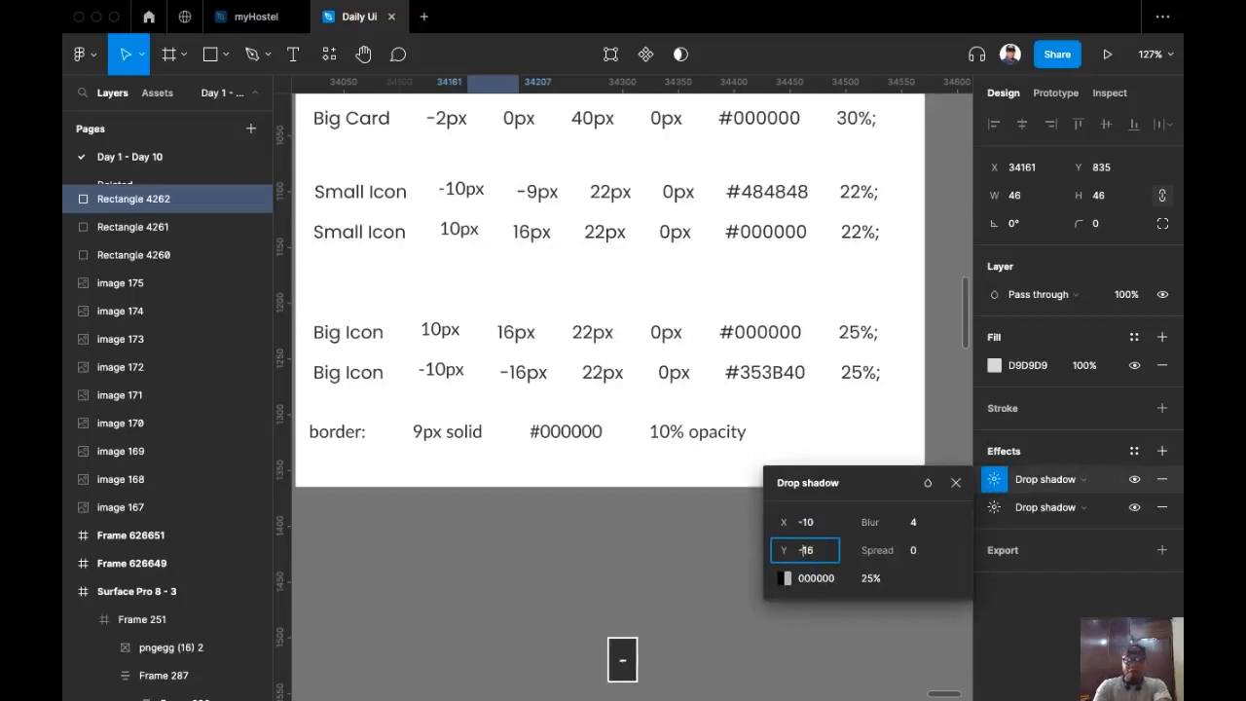
pyautogui.click(916, 523)
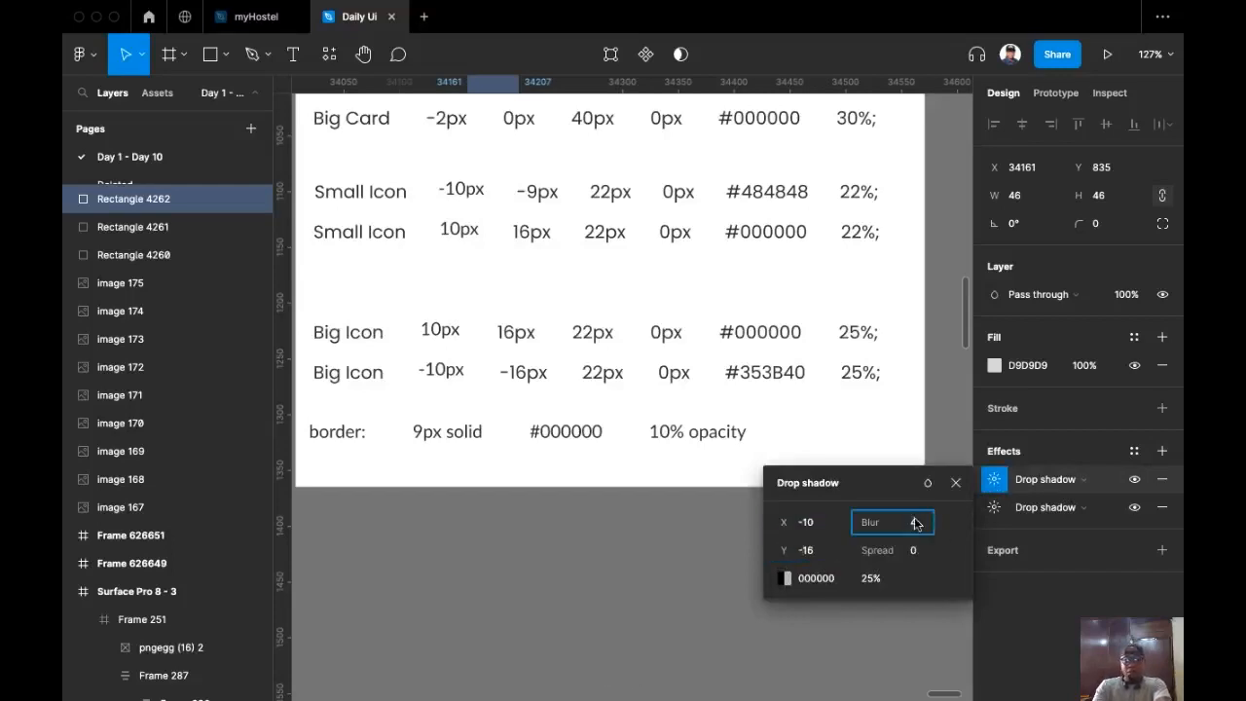
pyautogui.write('22')
# Step: Keep spread 0 and set the shadow colour to 353B40 at 25%
pyautogui.click(923, 552)
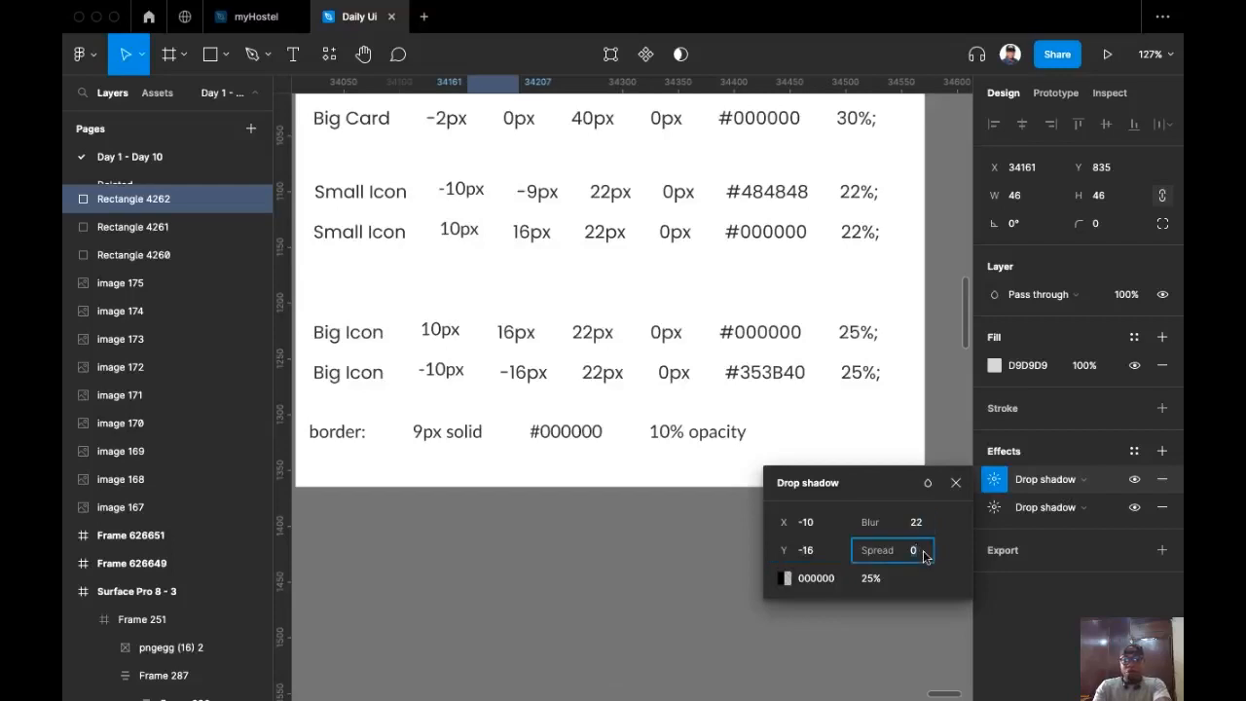
pyautogui.click(885, 581)
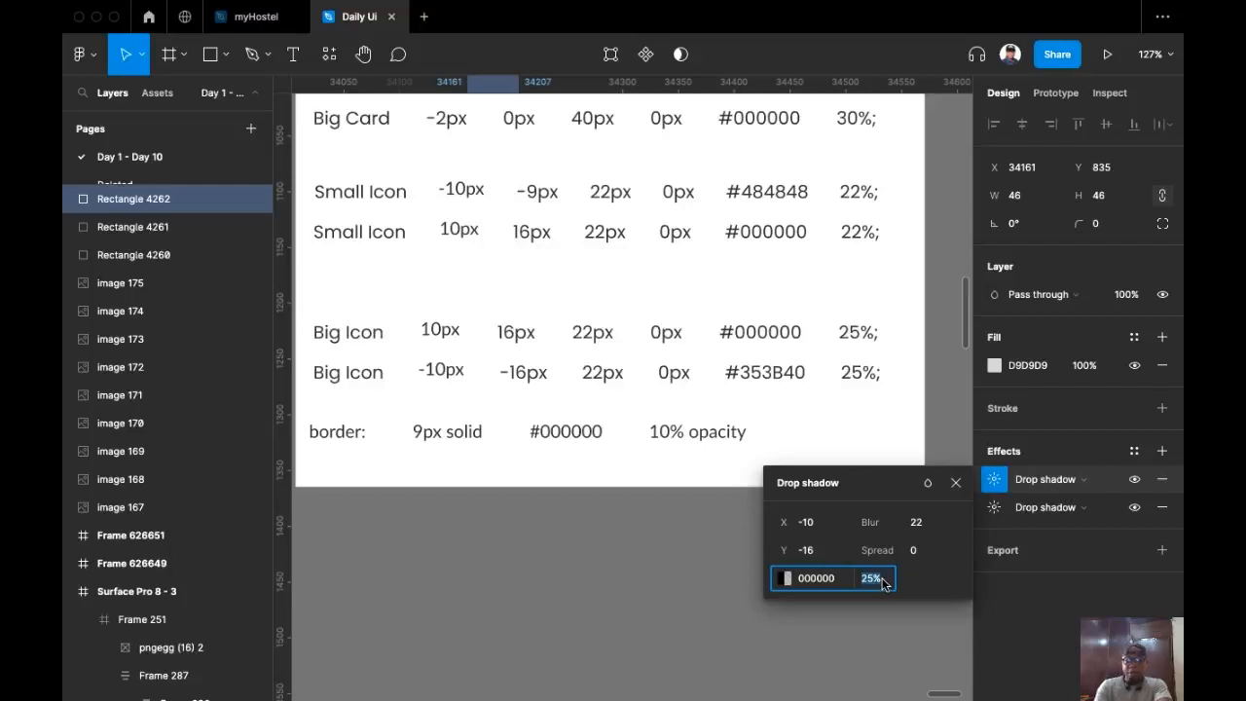
pyautogui.click(814, 583)
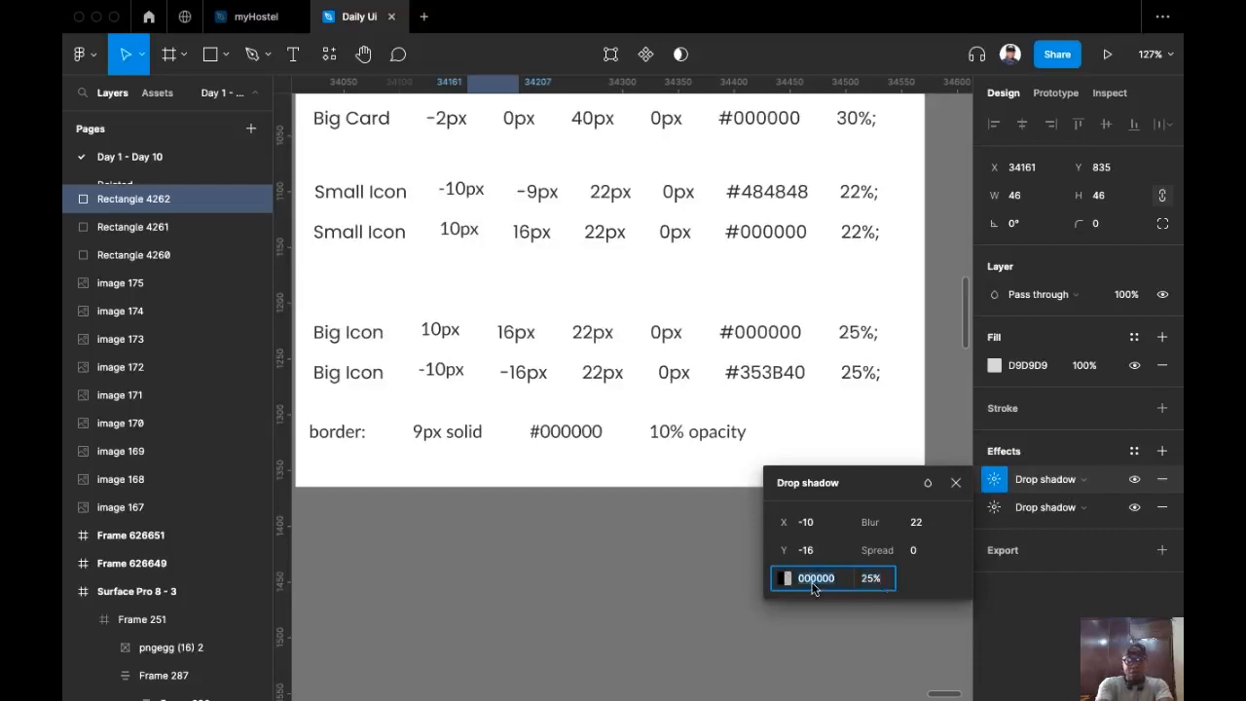
pyautogui.write('35')
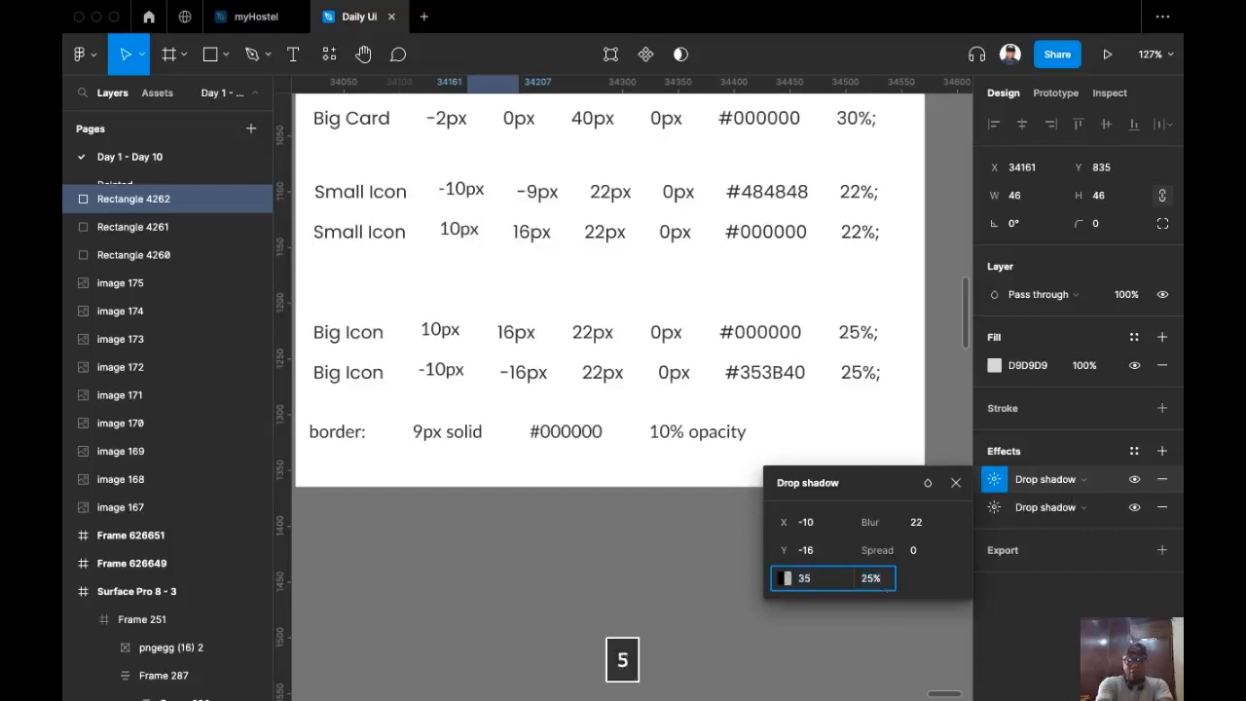
pyautogui.write('3b')
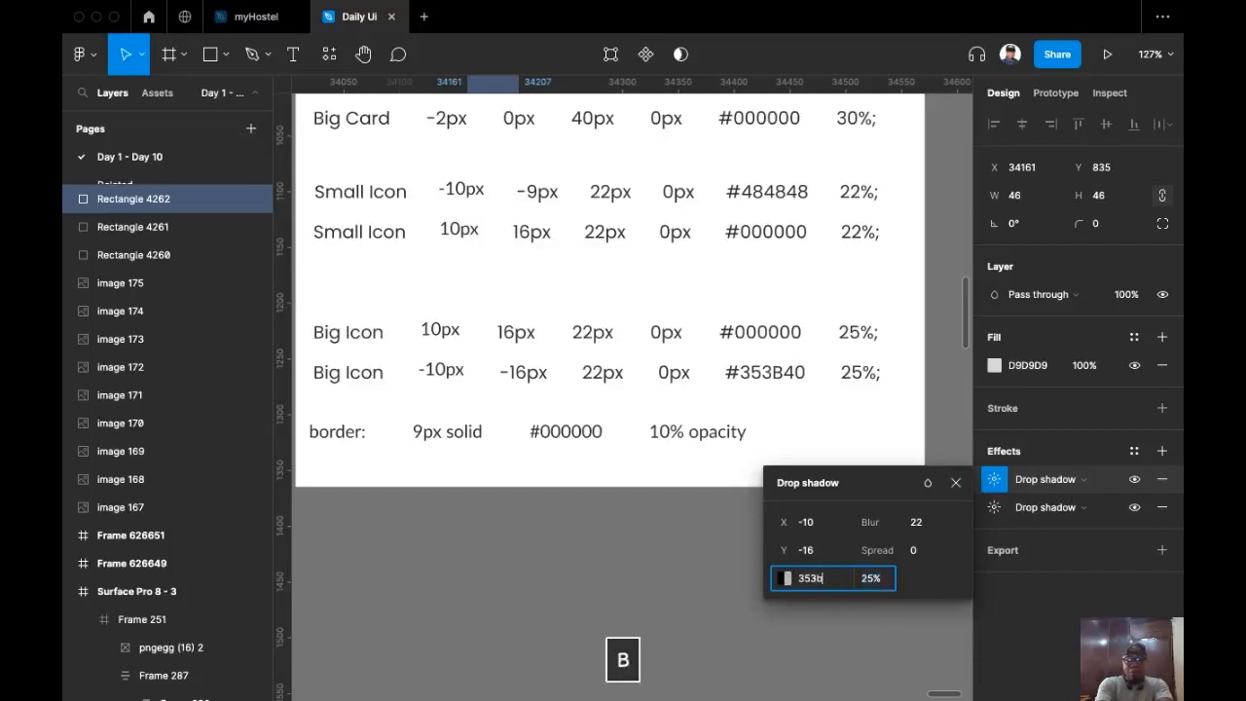
pyautogui.write('40')
pyautogui.press('Return')
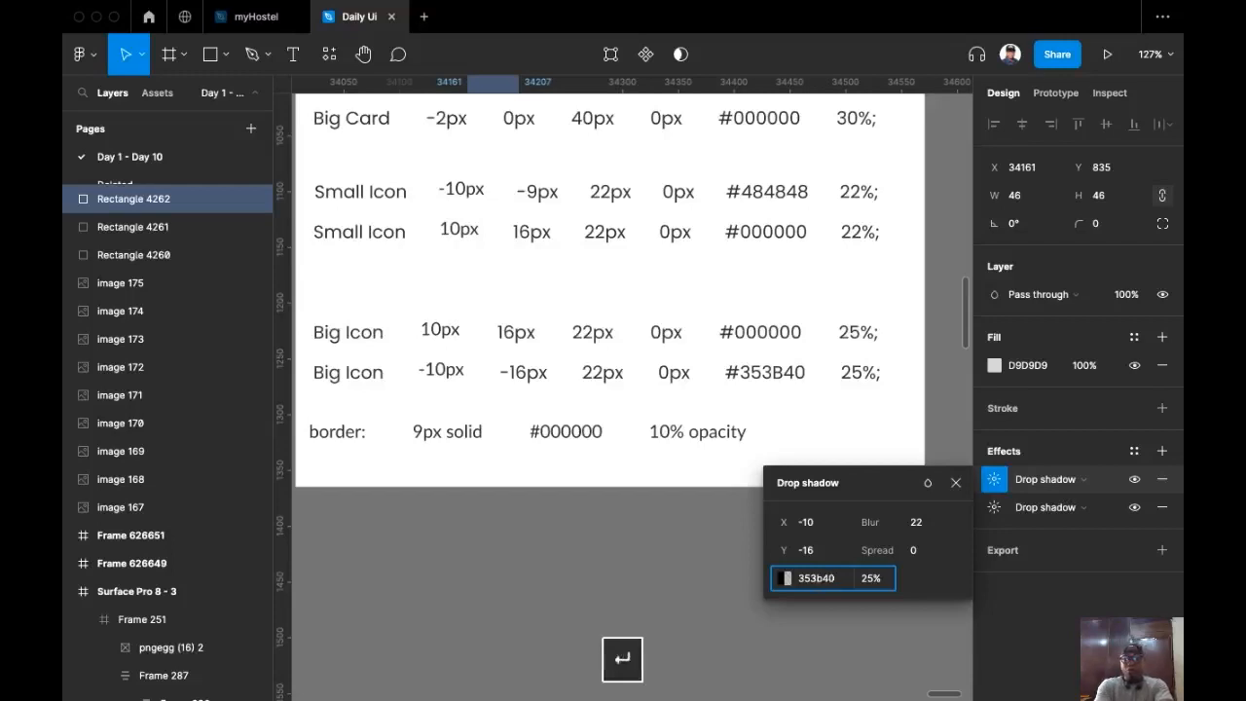
# Step: Create an effect style named 'Big Icon Shadow' from the square's two shadows
pyautogui.click(1133, 451)
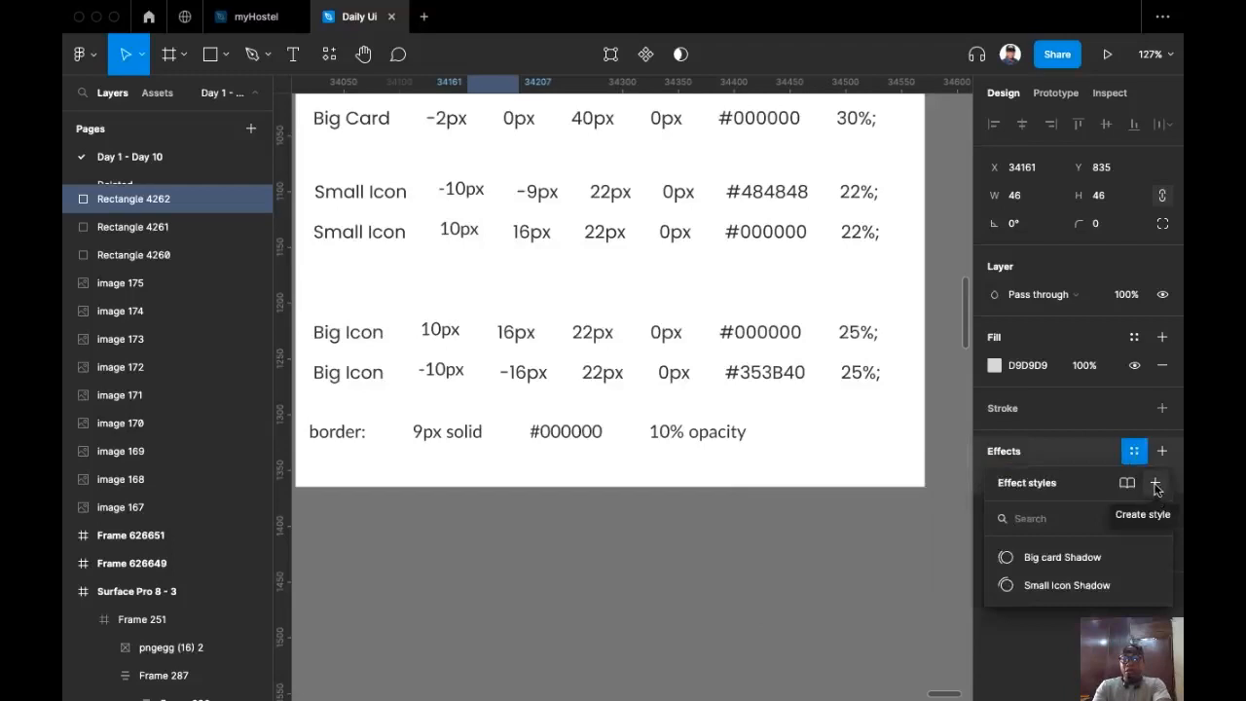
pyautogui.click(1156, 485)
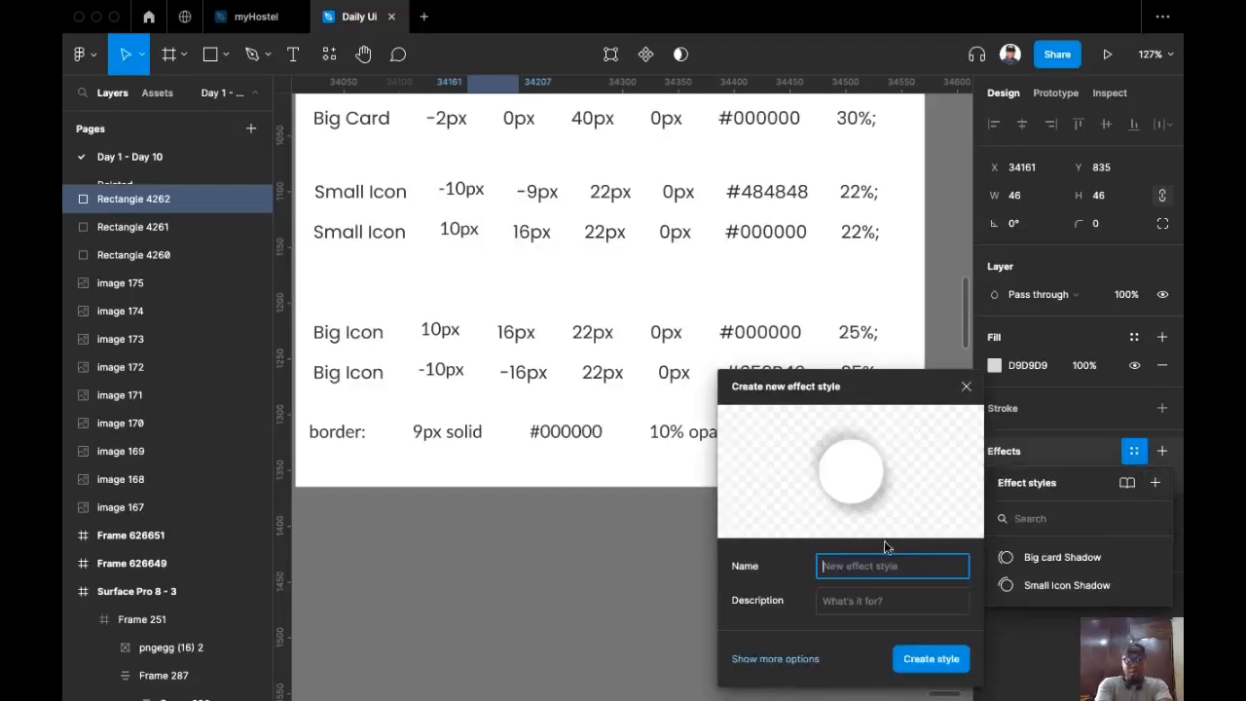
pyautogui.write('Bic')
pyautogui.press('BackSpace')
pyautogui.write('g Icon Shadow')
pyautogui.press('Return')
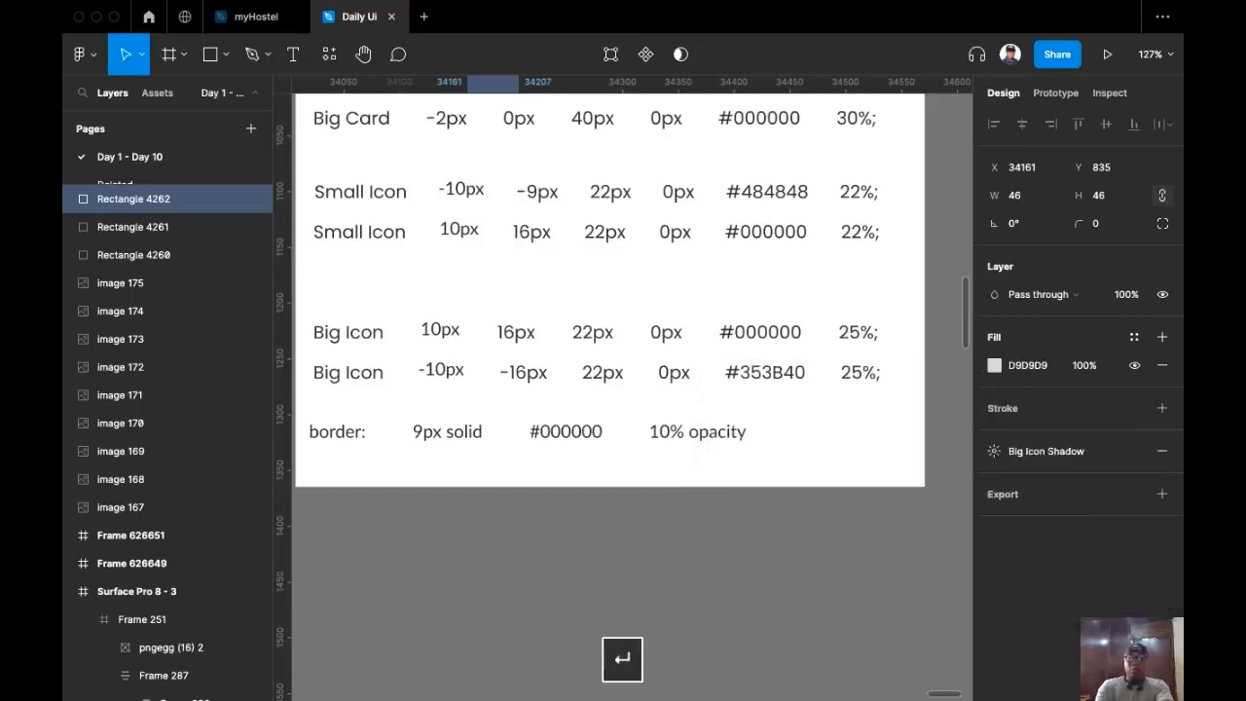
pyautogui.click(673, 686)
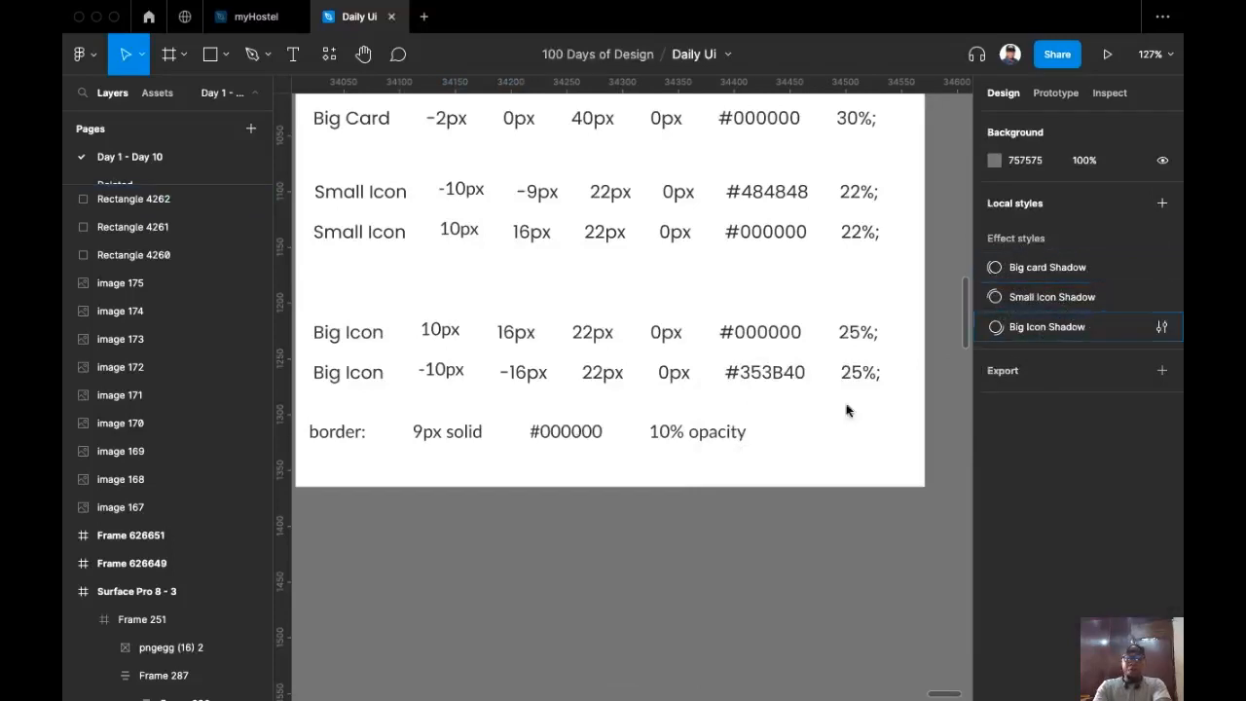
# Step: Add a 9 px stroke to the third square in 000000 at 10% opacity
pyautogui.scroll(3, 849, 411)
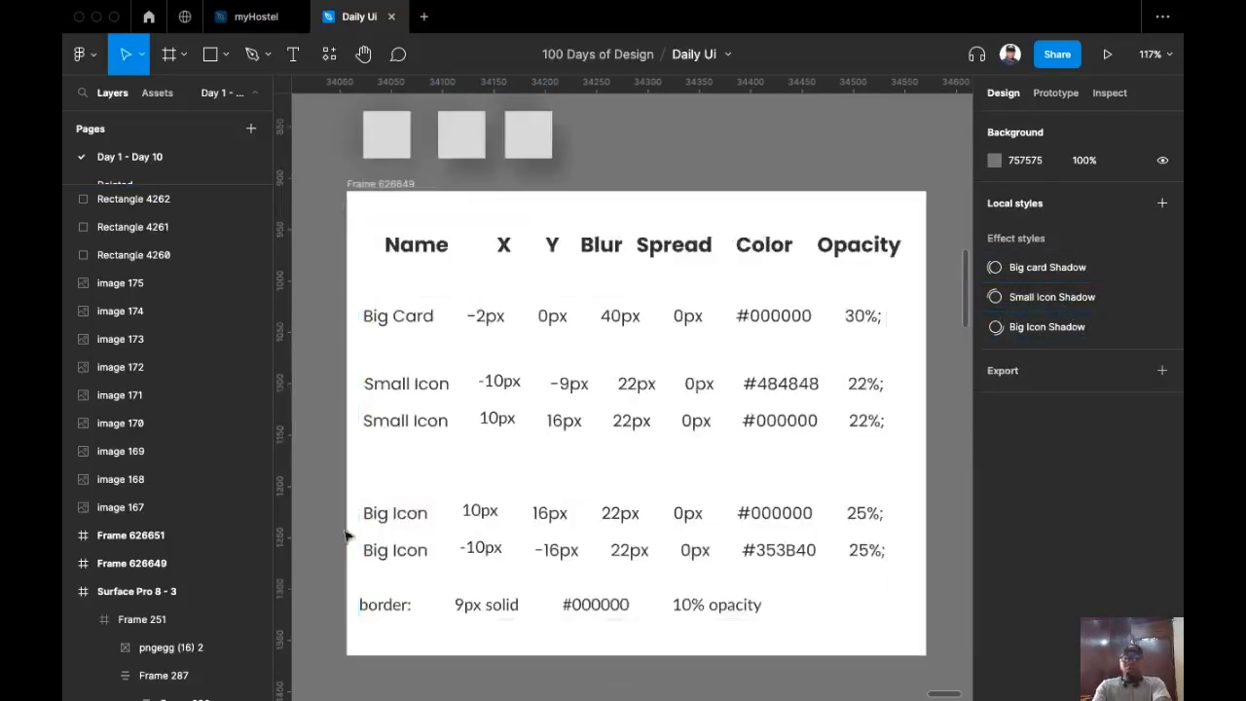
pyautogui.click(542, 147)
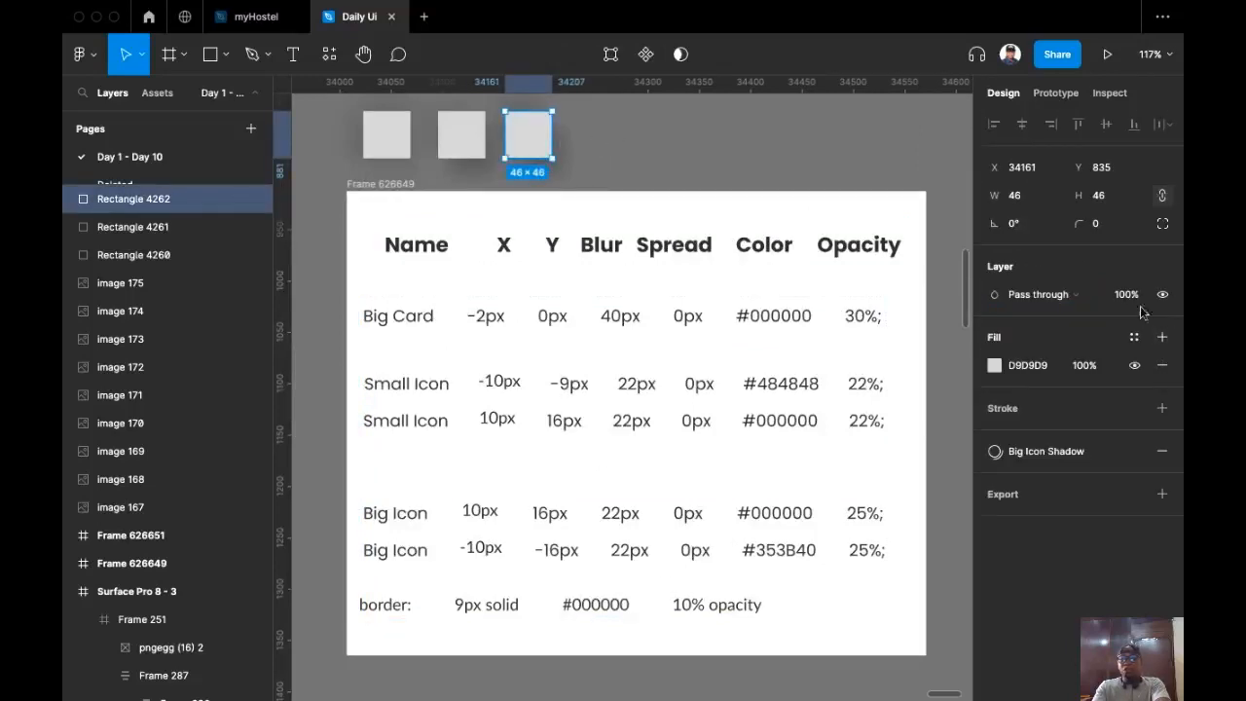
pyautogui.click(1162, 408)
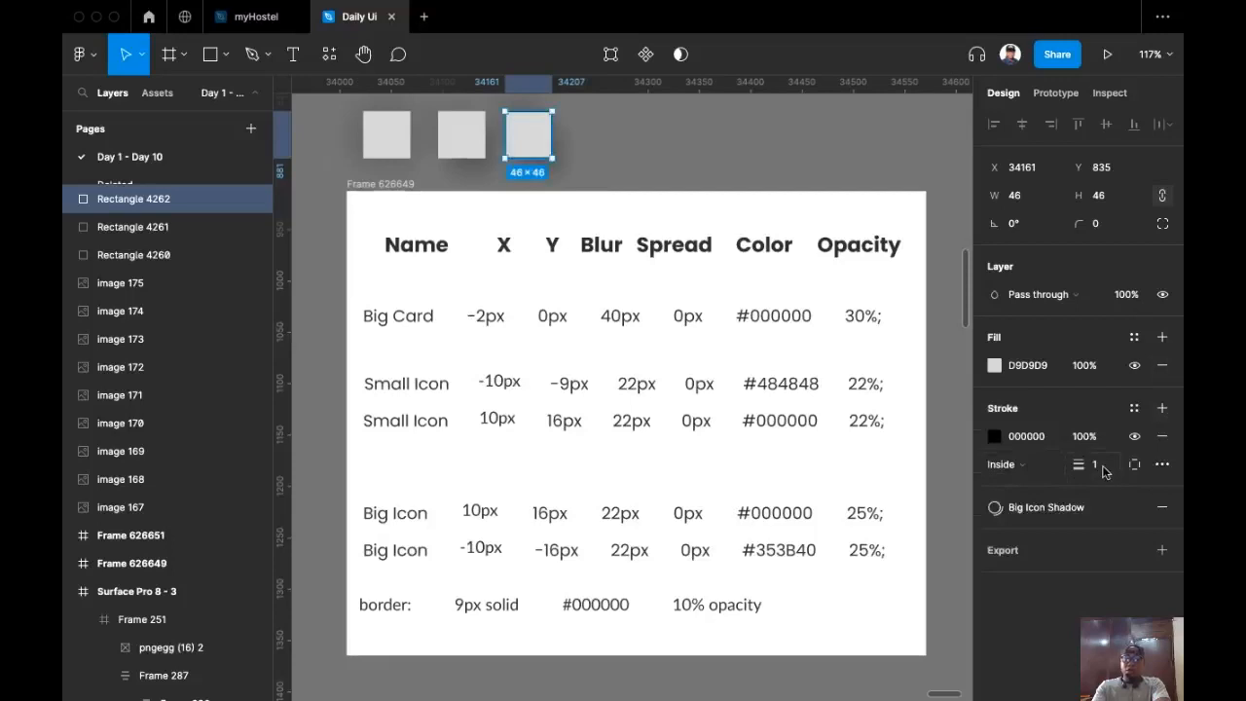
pyautogui.click(1083, 436)
pyautogui.write('10')
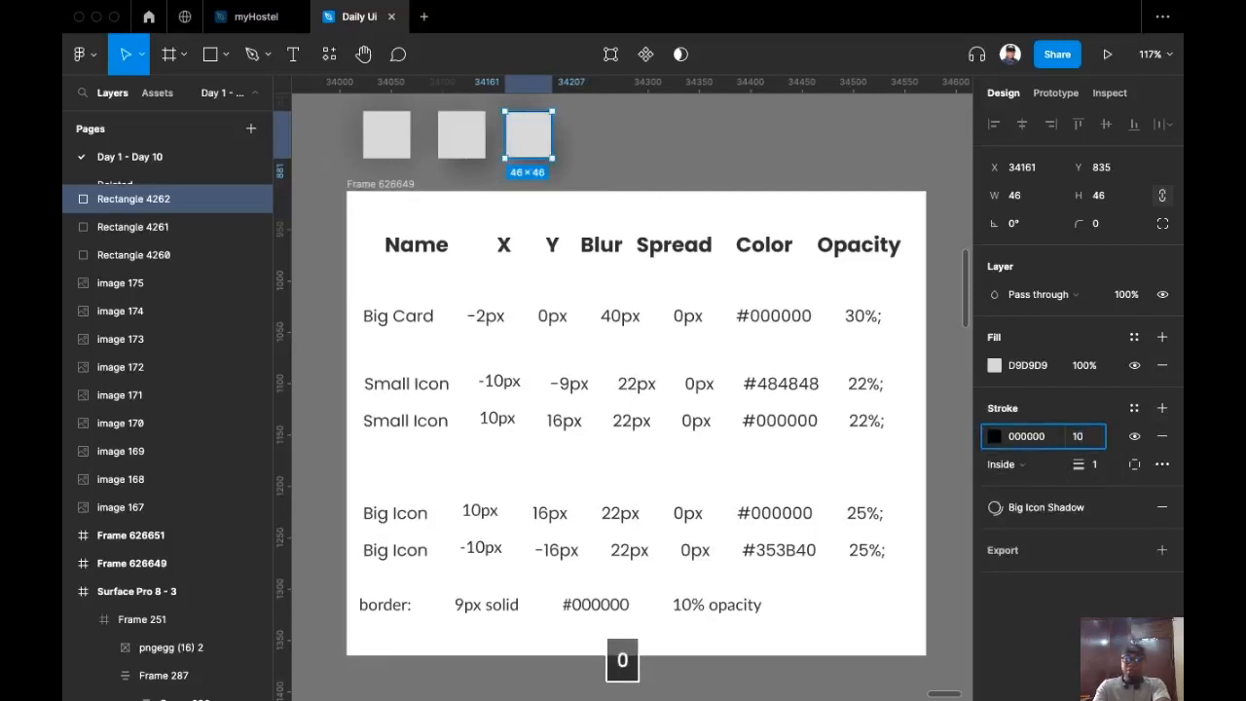
pyautogui.click(1100, 467)
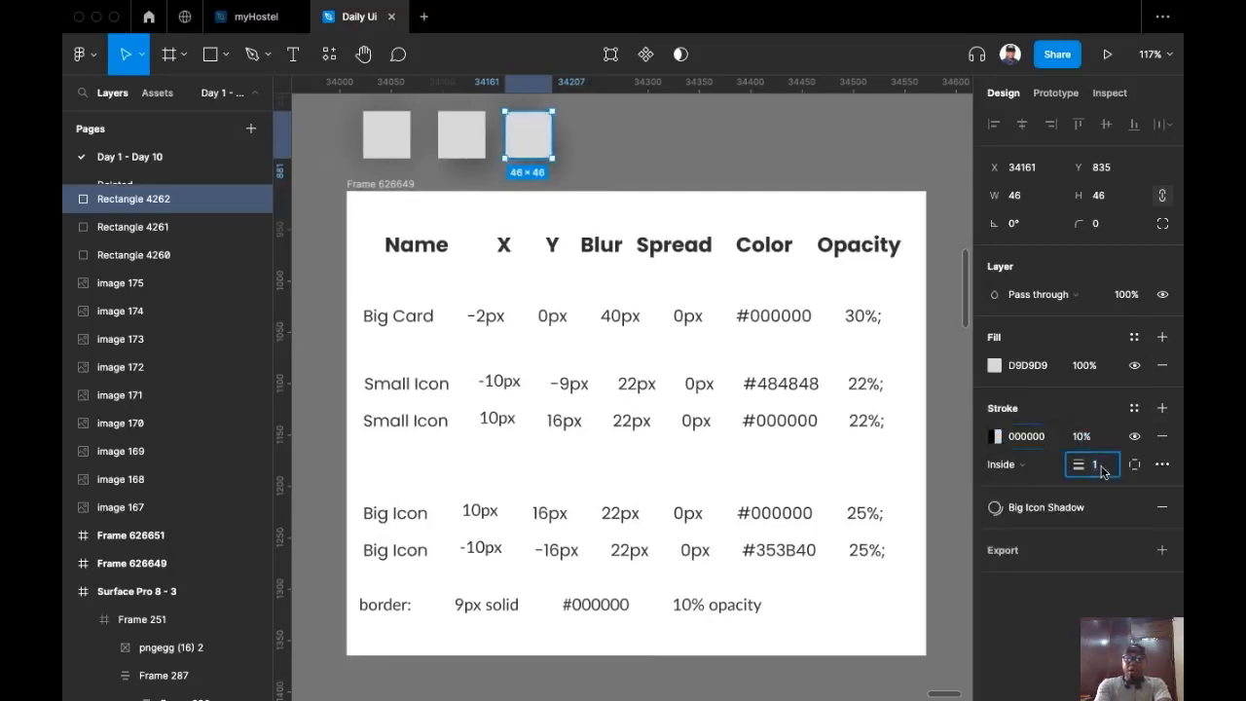
pyautogui.write('9')
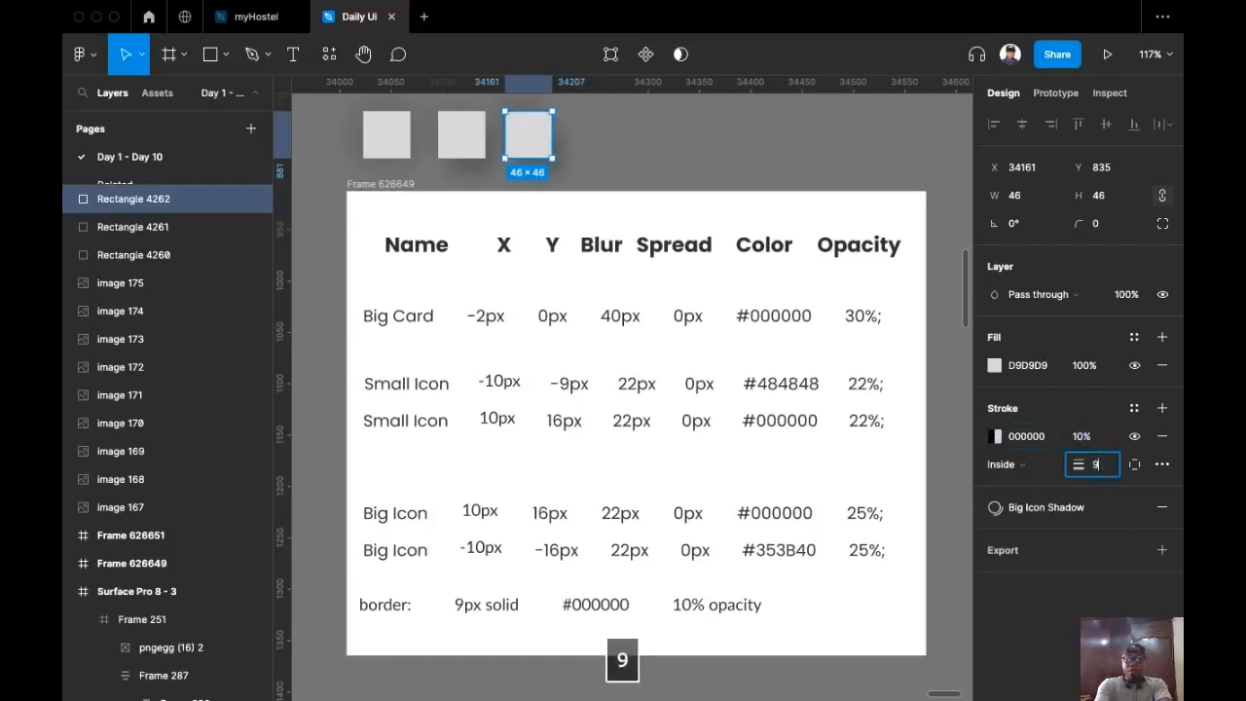
pyautogui.press('Return')
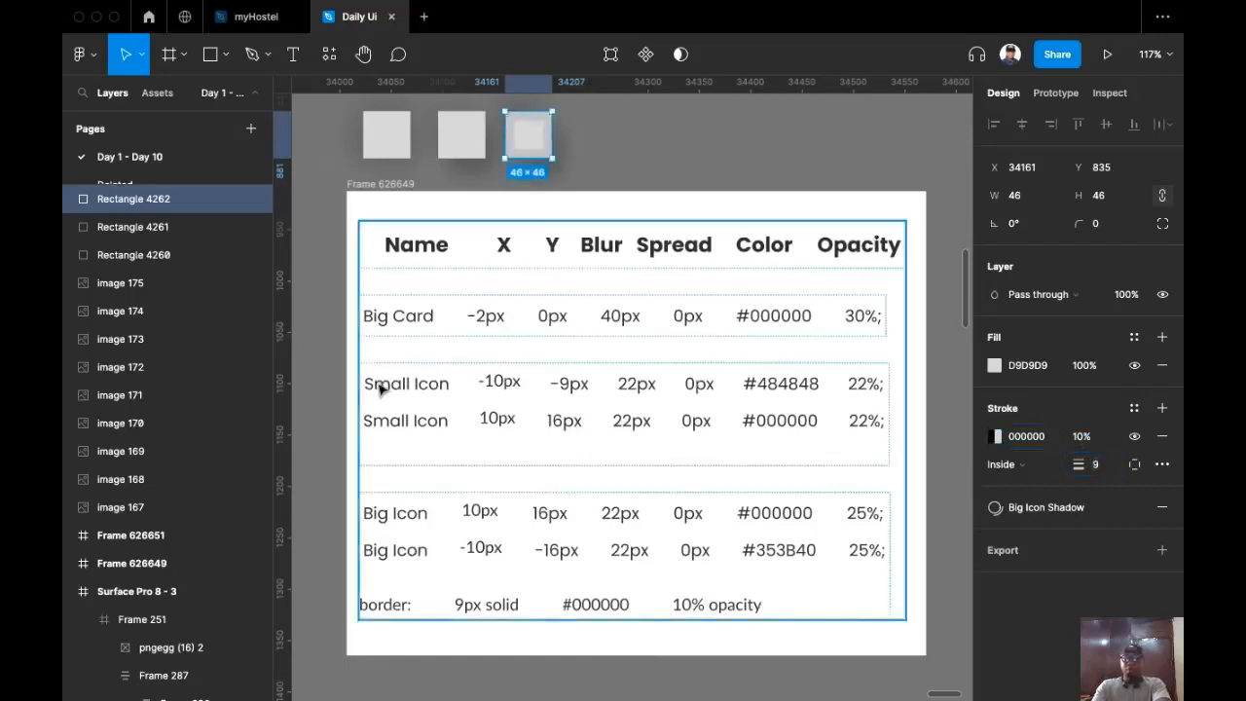
pyautogui.scroll(-5, 369, 159)
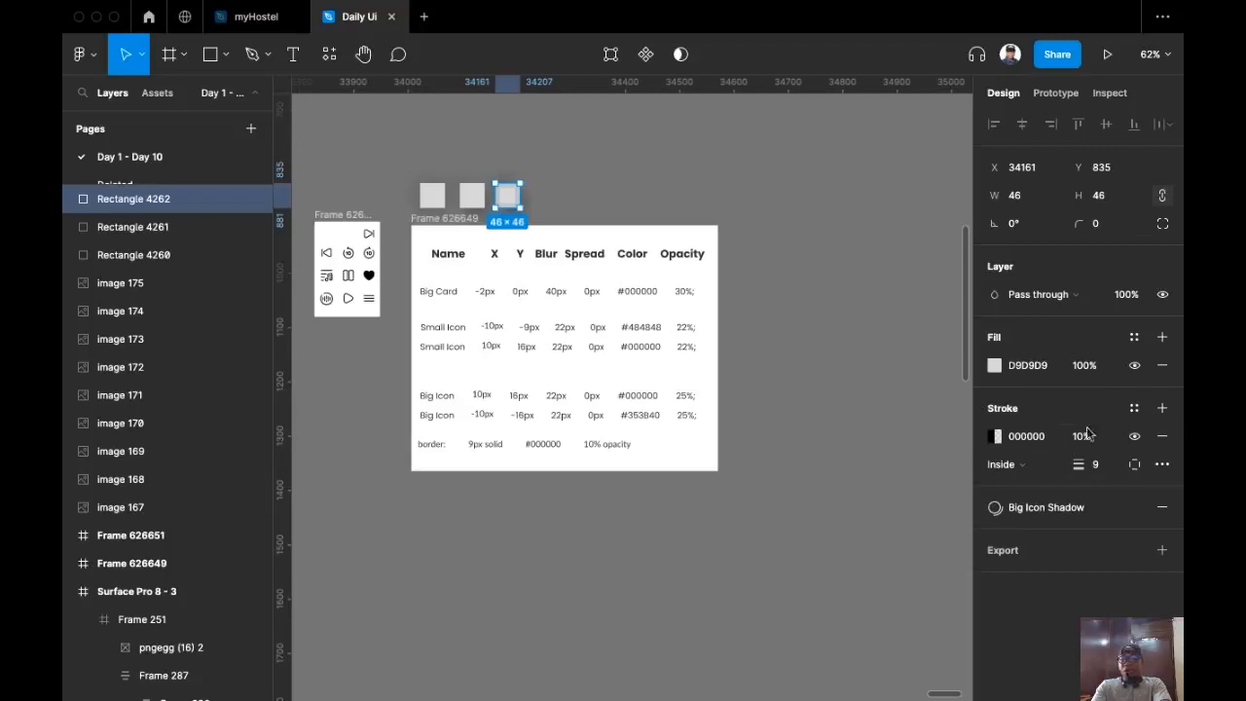
# Step: Create a colour style named 'big icon border' from the stroke colour
pyautogui.click(1134, 408)
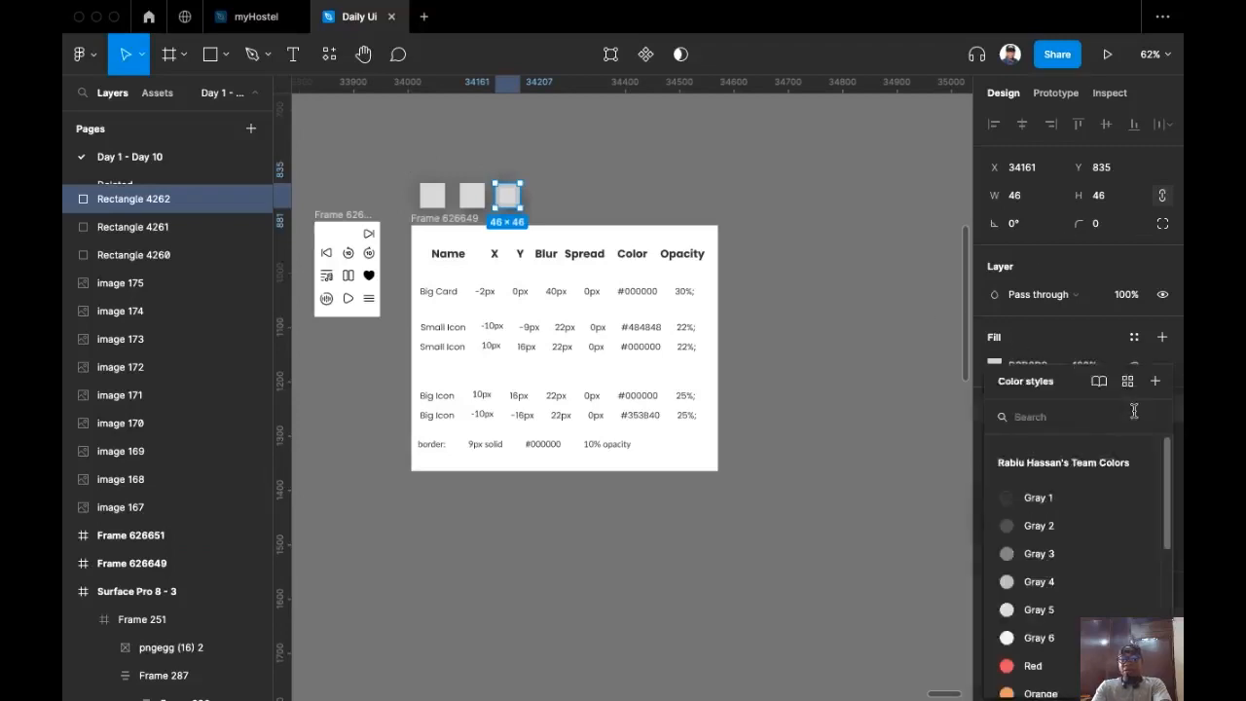
pyautogui.click(1156, 381)
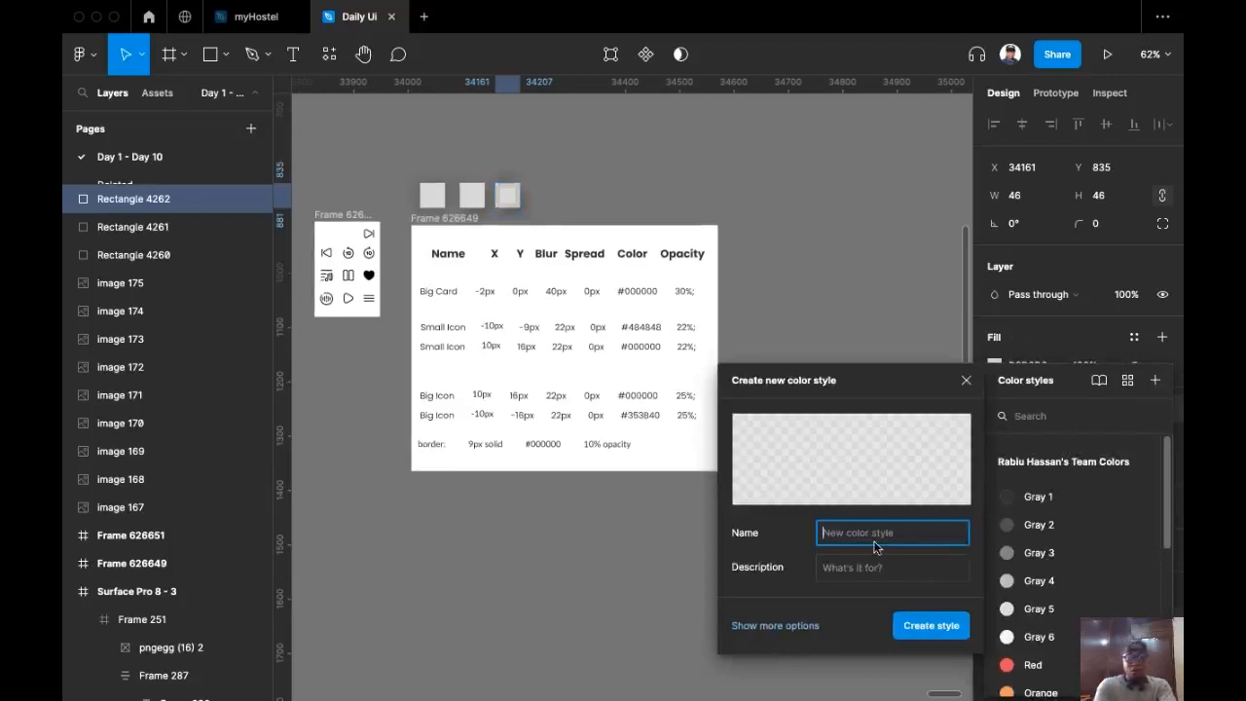
pyautogui.write('bic')
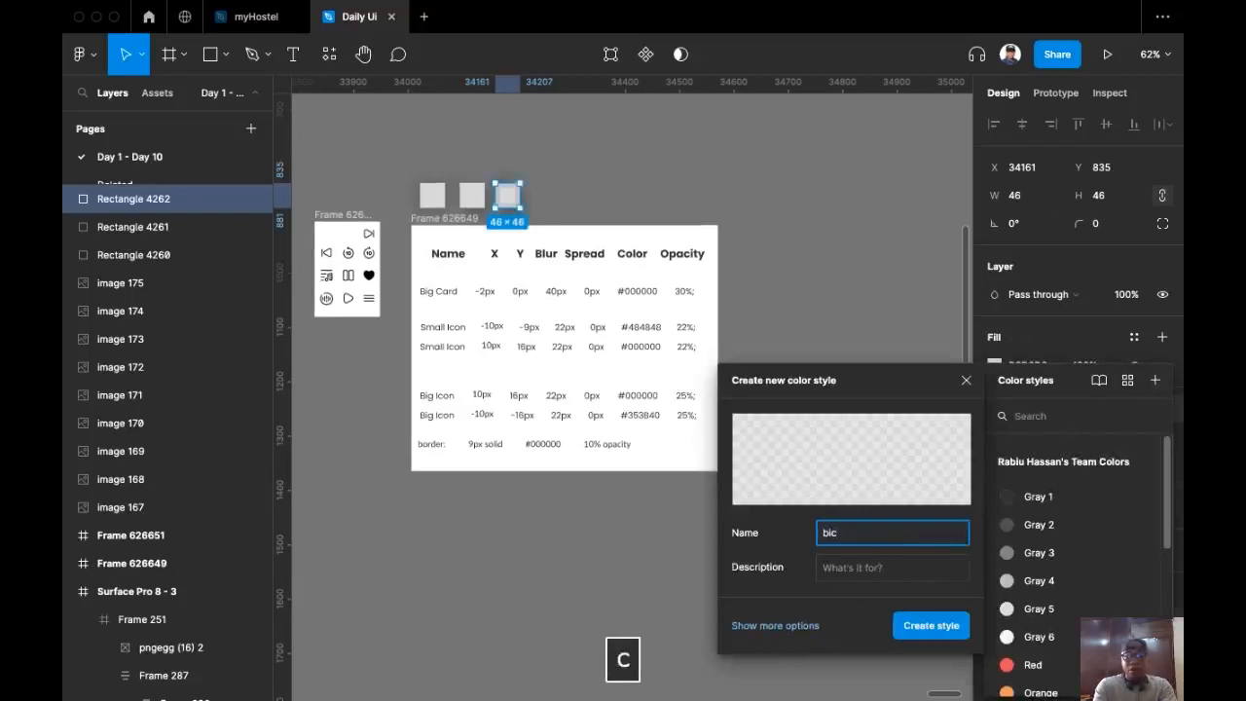
pyautogui.press('BackSpace')
pyautogui.write('h')
pyautogui.press('BackSpace')
pyautogui.write('g icon ')
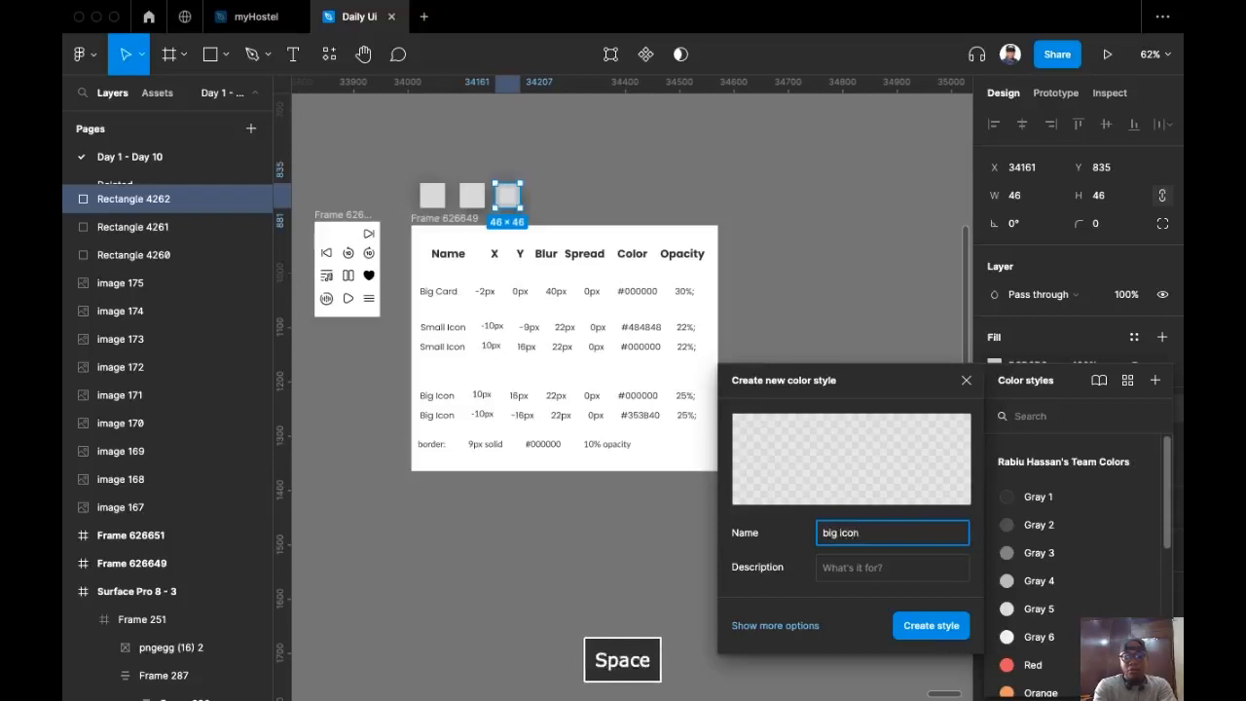
pyautogui.write('border')
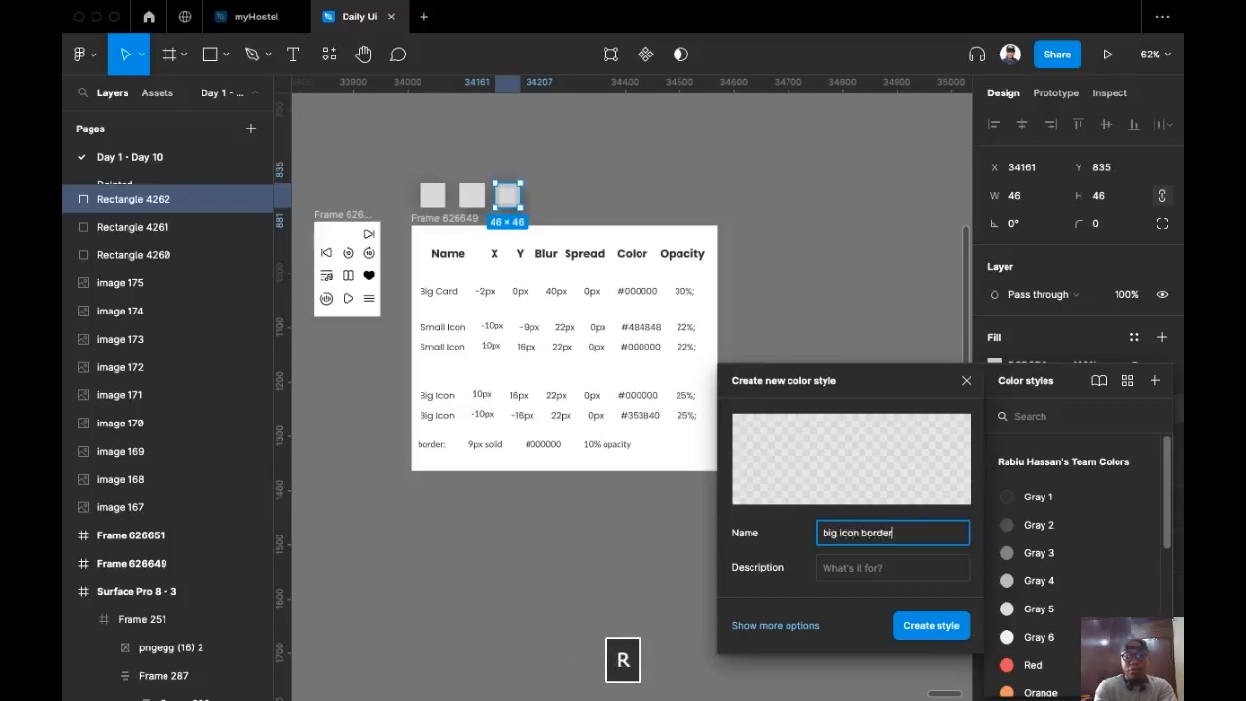
pyautogui.press('Return')
pyautogui.scroll(-3, 653, 478)
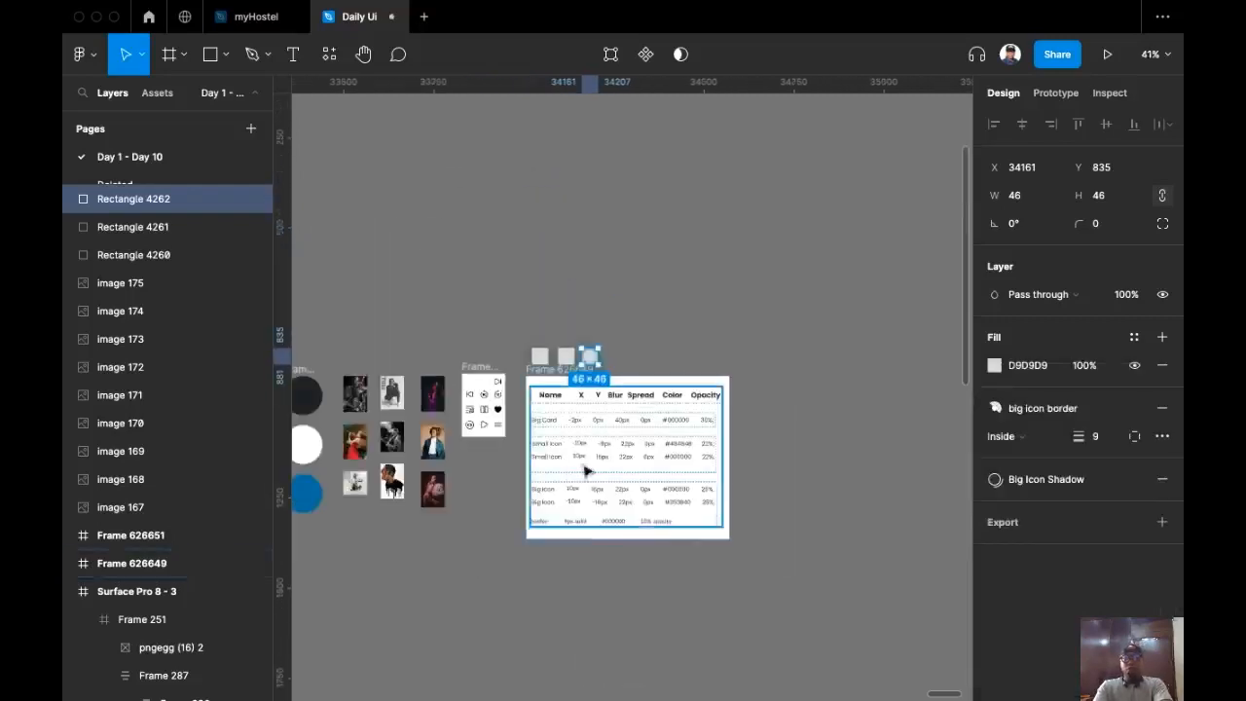
pyautogui.scroll(-5, 585, 471)
# Step: Marquee-select all Day 9 frames and Alt-drag a level copy to their right
pyautogui.click(534, 565)
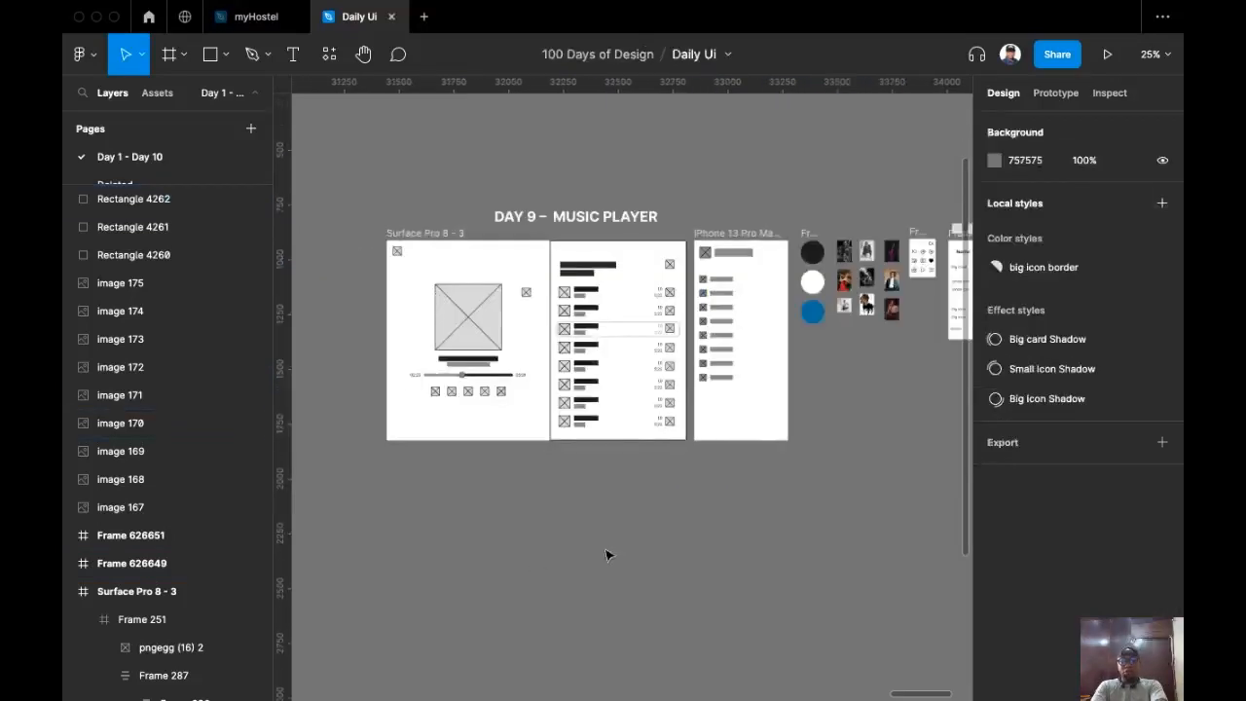
pyautogui.scroll(-3, 605, 554)
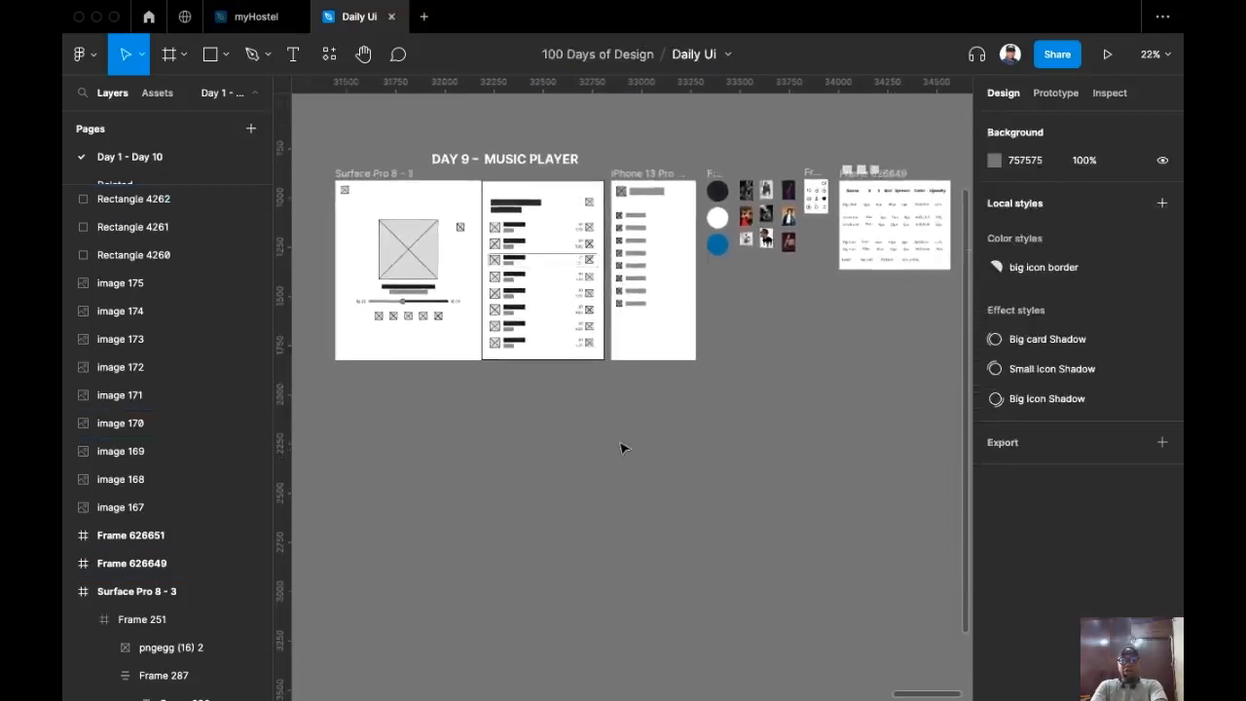
pyautogui.scroll(2, 606, 458)
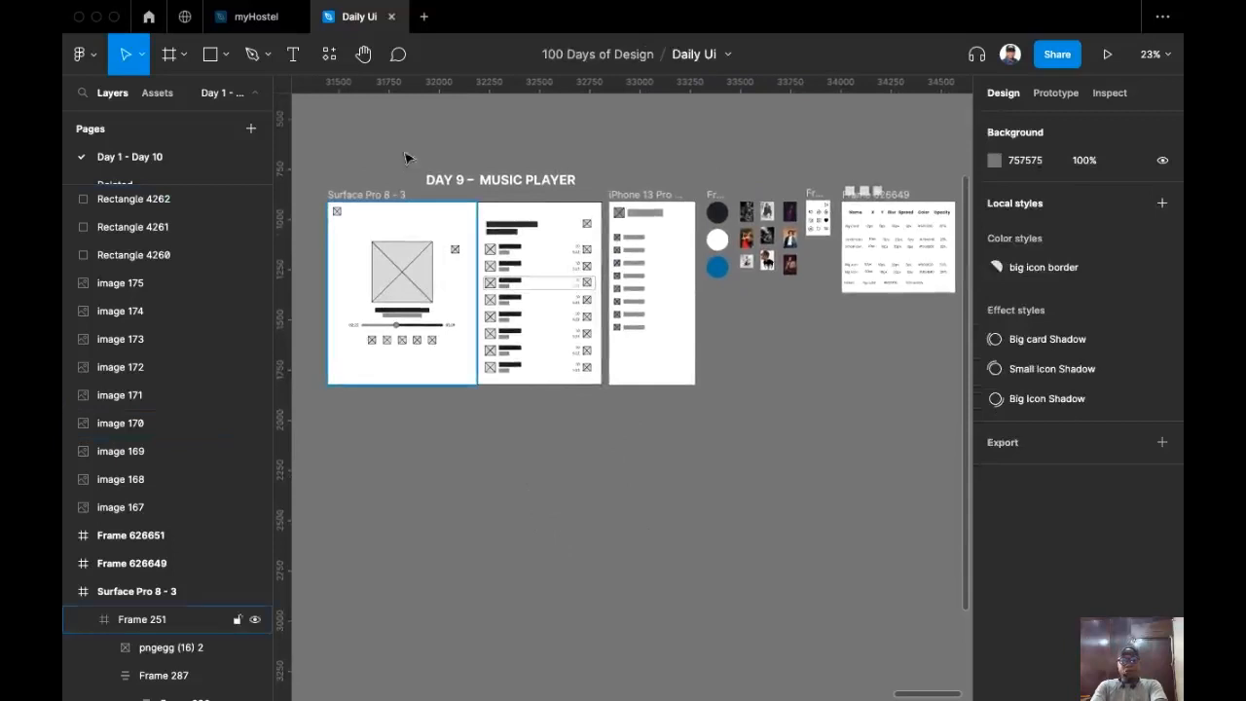
pyautogui.moveTo(380, 227); pyautogui.dragTo(843, 434)
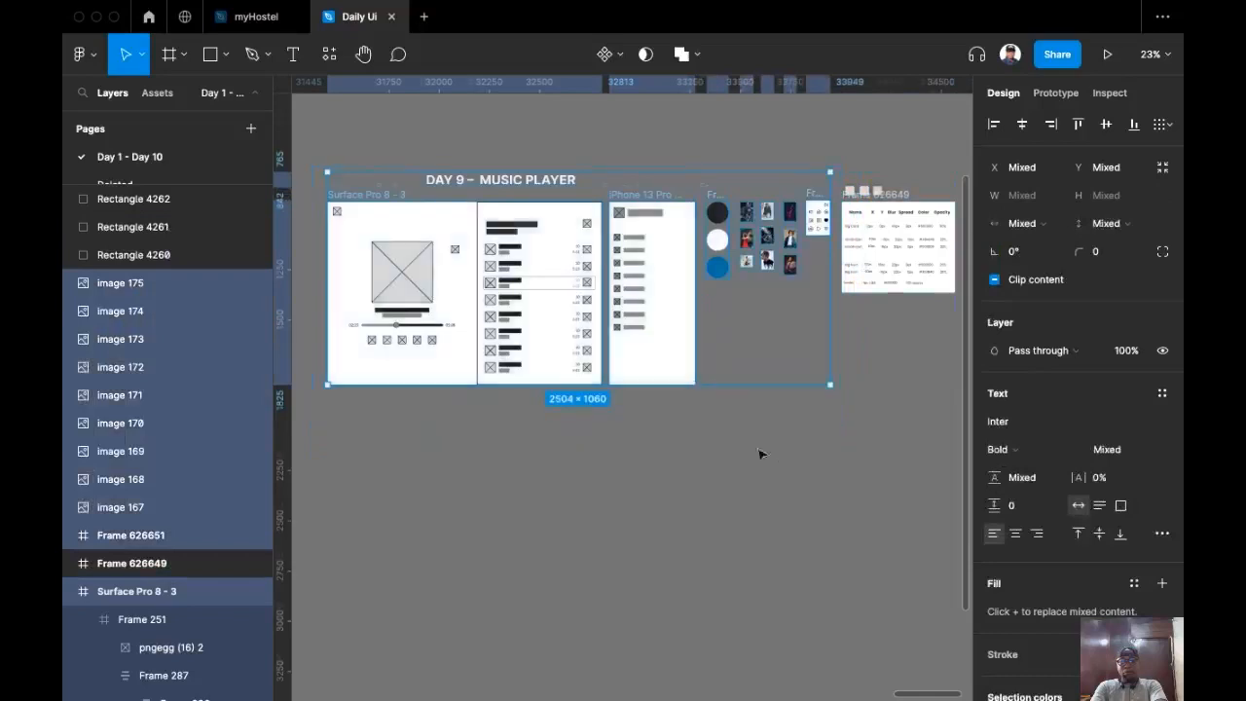
pyautogui.scroll(-2, 772, 464)
pyautogui.scroll(-3, 637, 361)
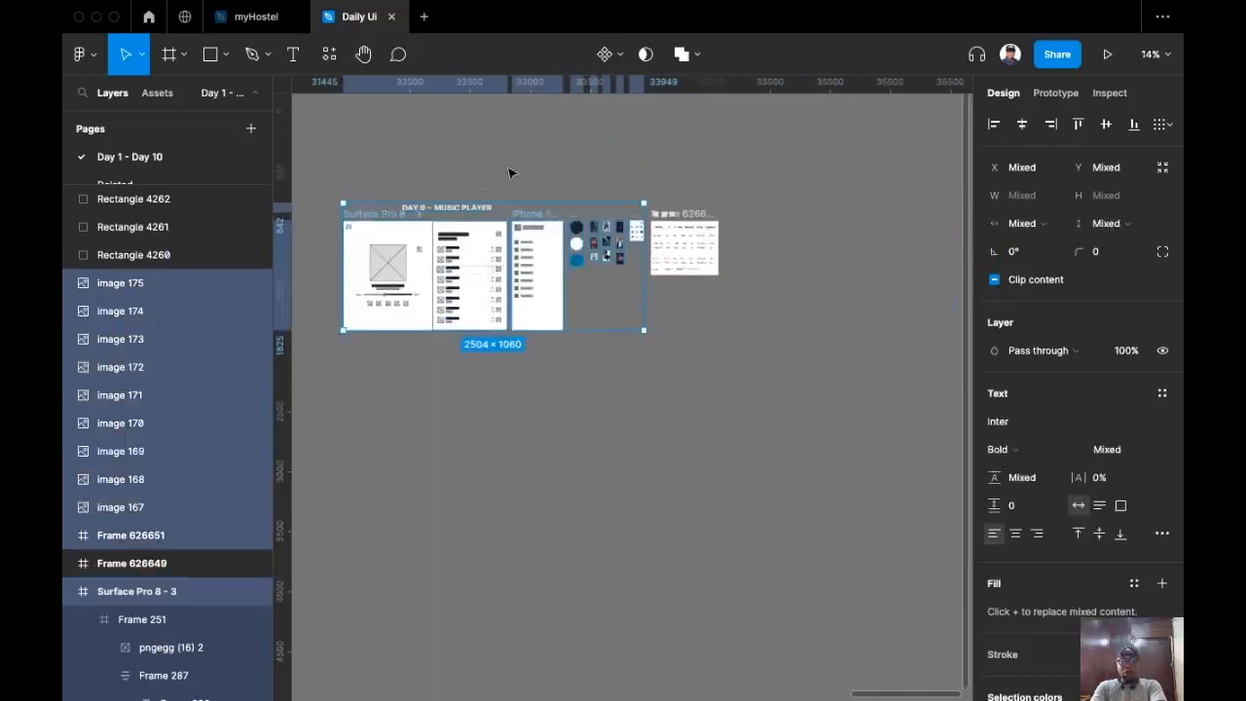
pyautogui.moveTo(428, 237); pyautogui.dragTo(845, 231)
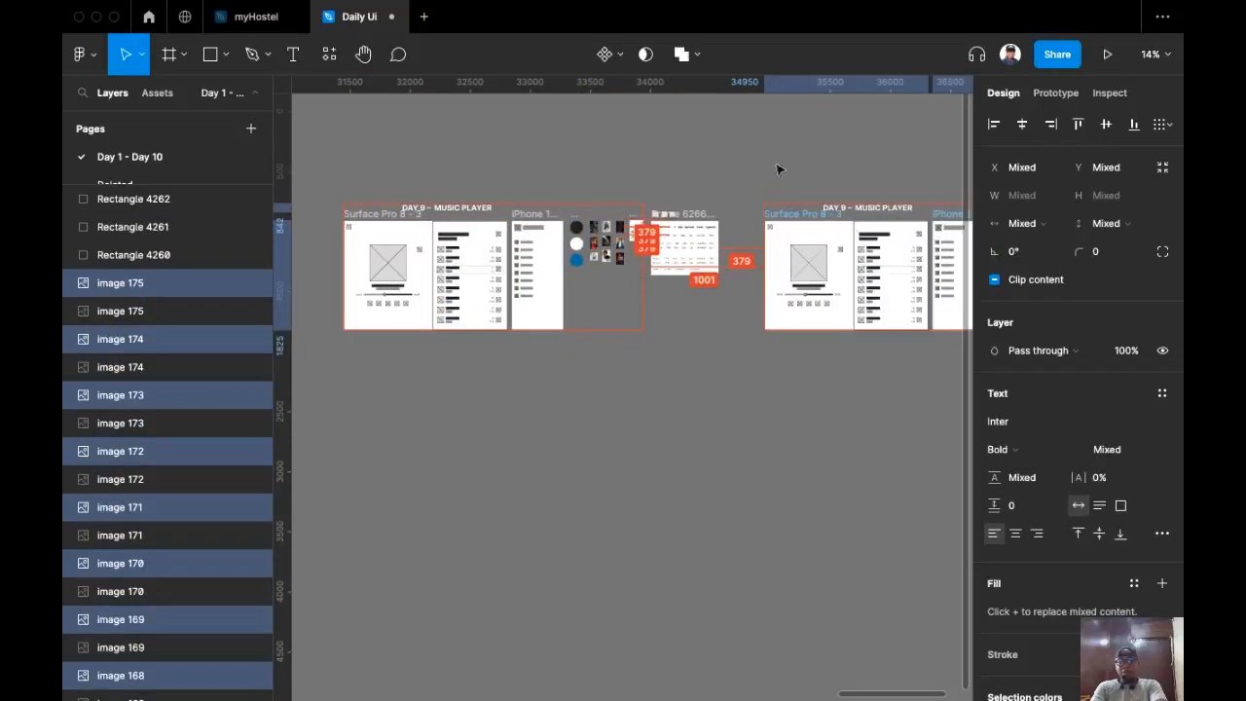
pyautogui.hscroll(-1, 842, 134)
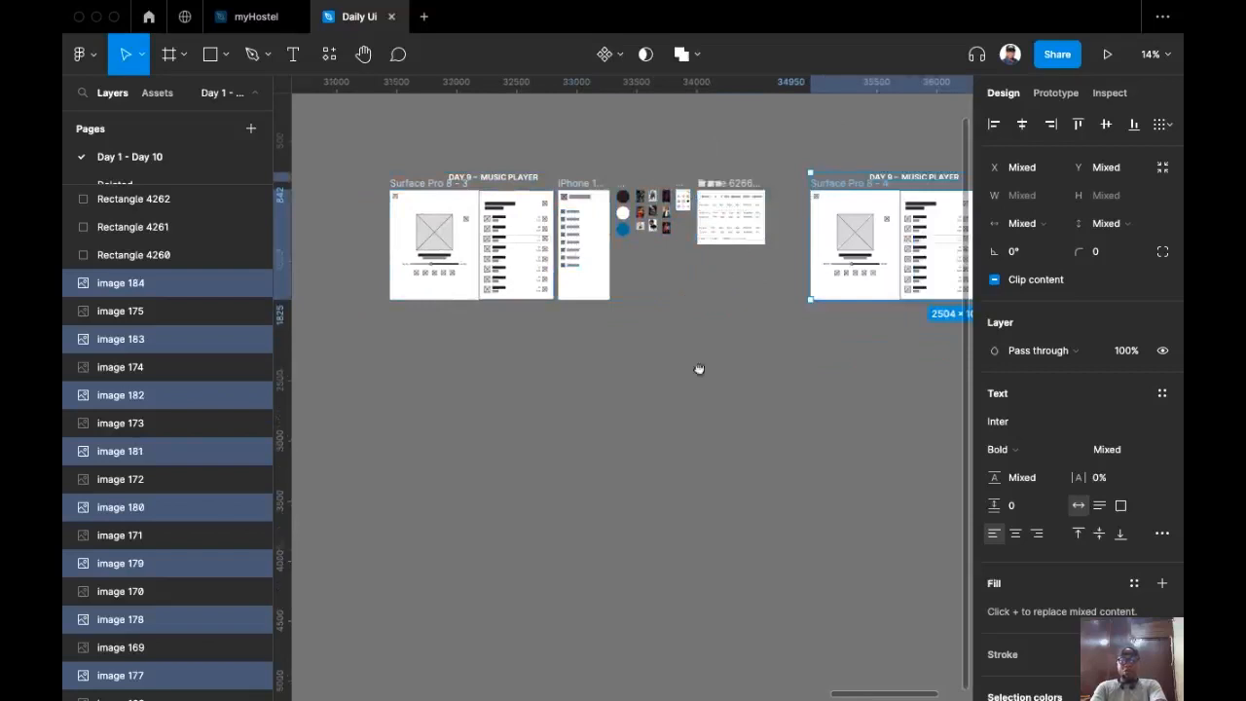
pyautogui.hotkey('shift', '2')
pyautogui.click(364, 136)
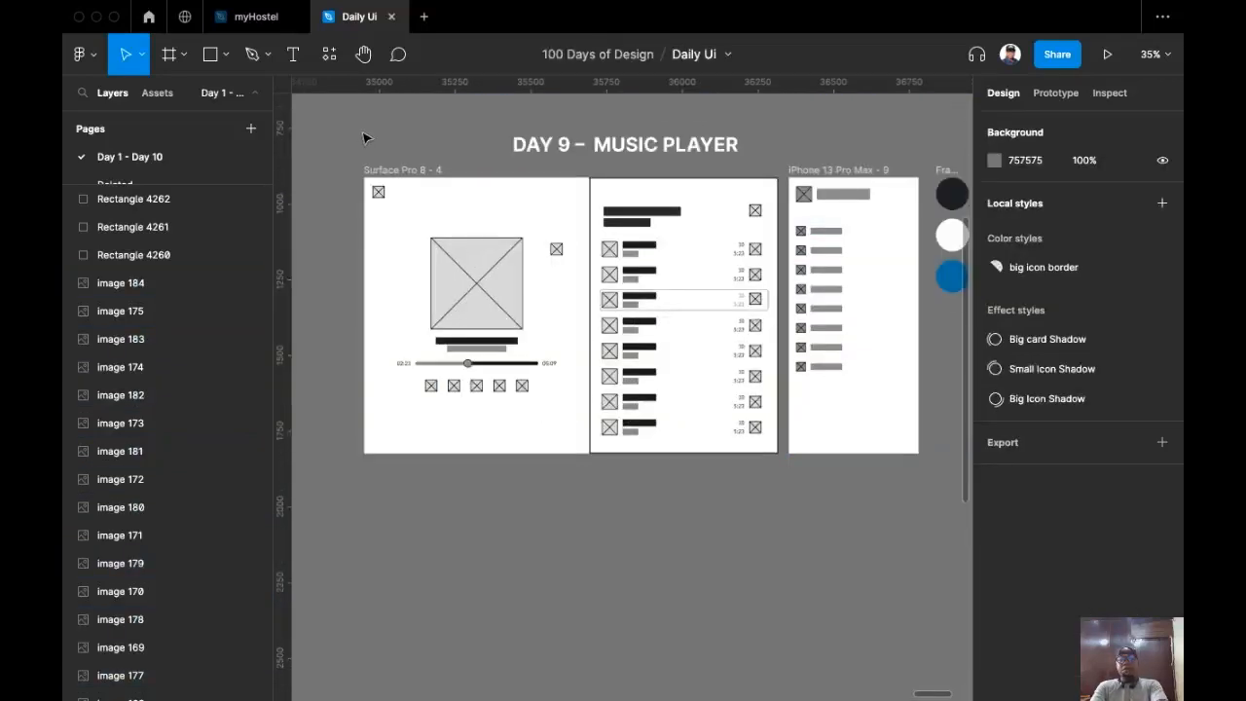
pyautogui.scroll(5, 382, 154)
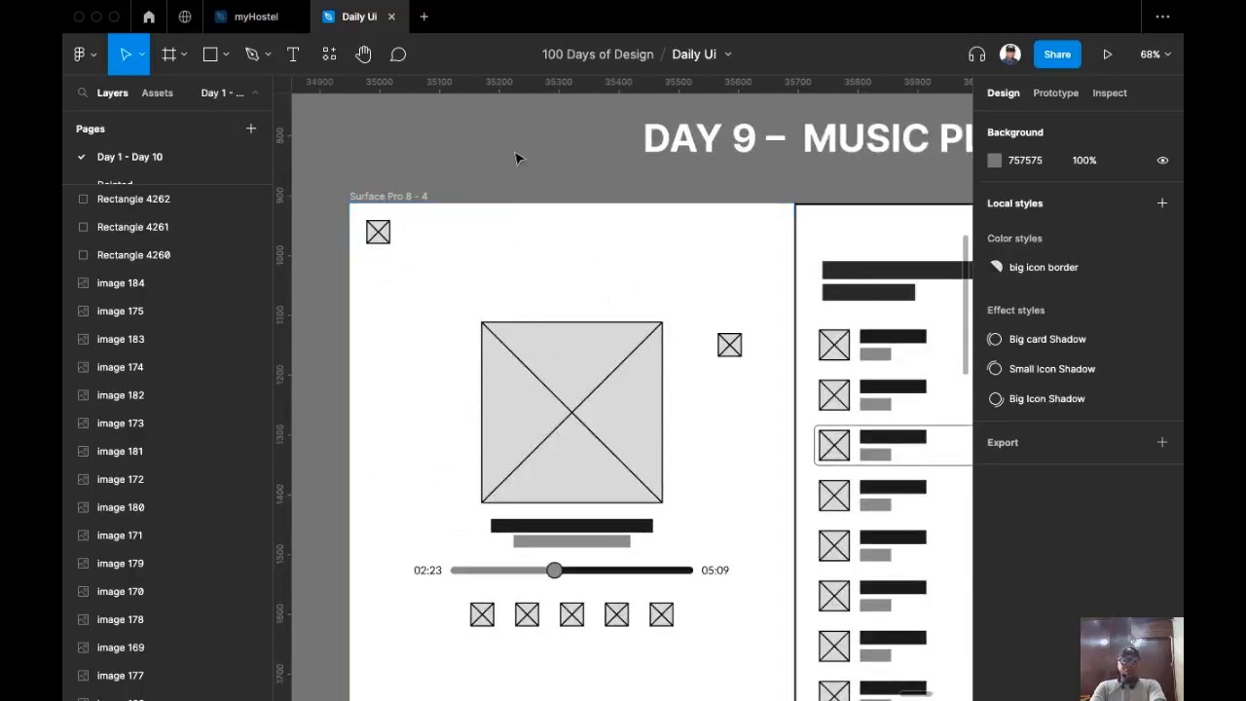
pyautogui.scroll(-5, 517, 159)
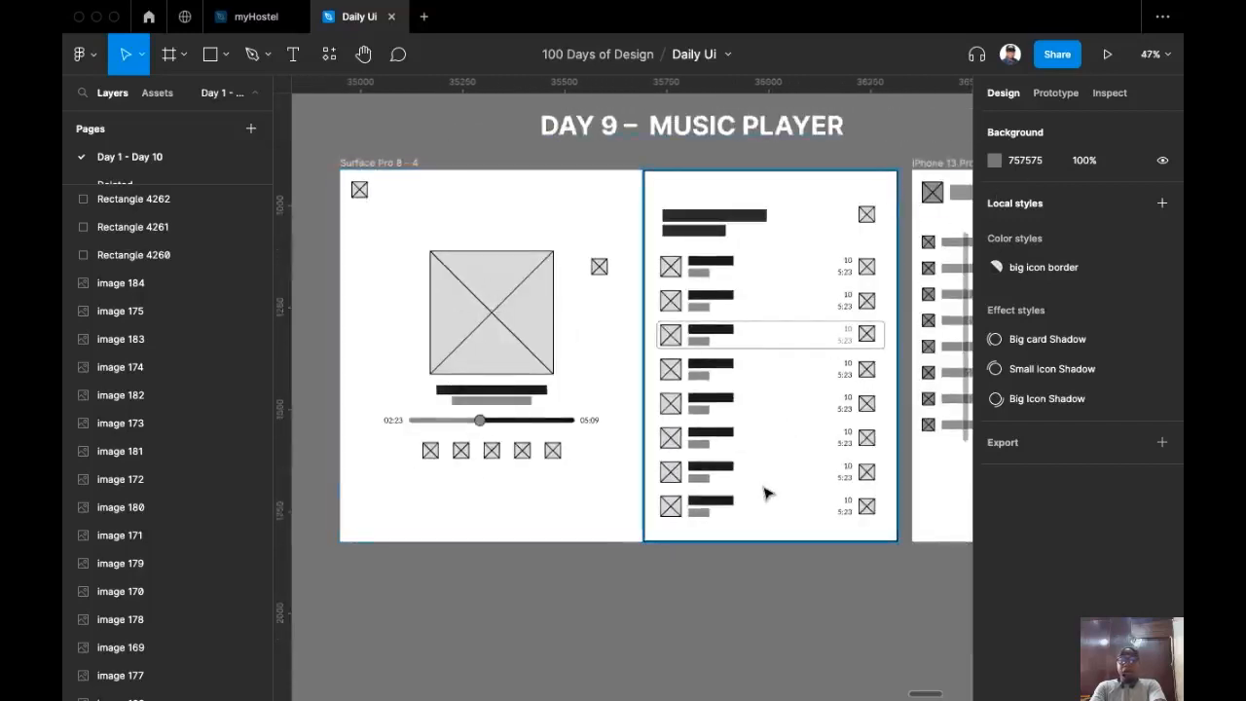
pyautogui.scroll(5, 694, 303)
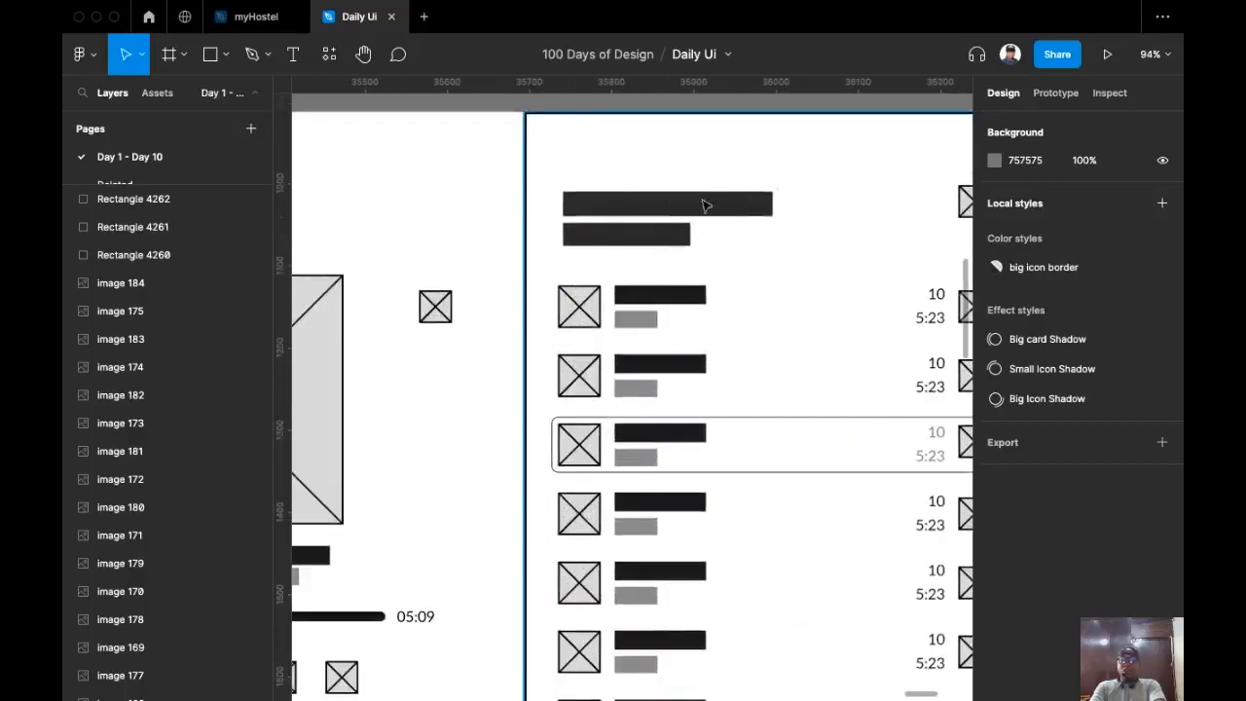
pyautogui.scroll(-3, 650, 238)
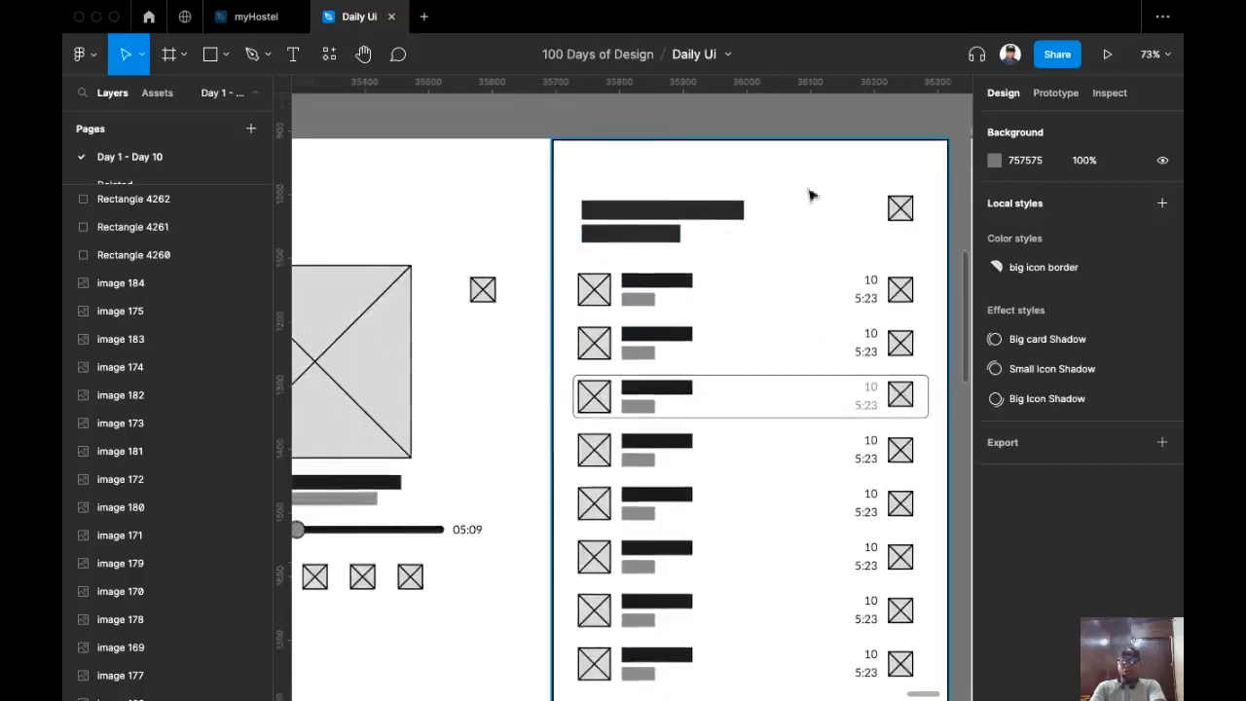
pyautogui.hscroll(-3, 658, 247)
pyautogui.scroll(-1, 658, 247)
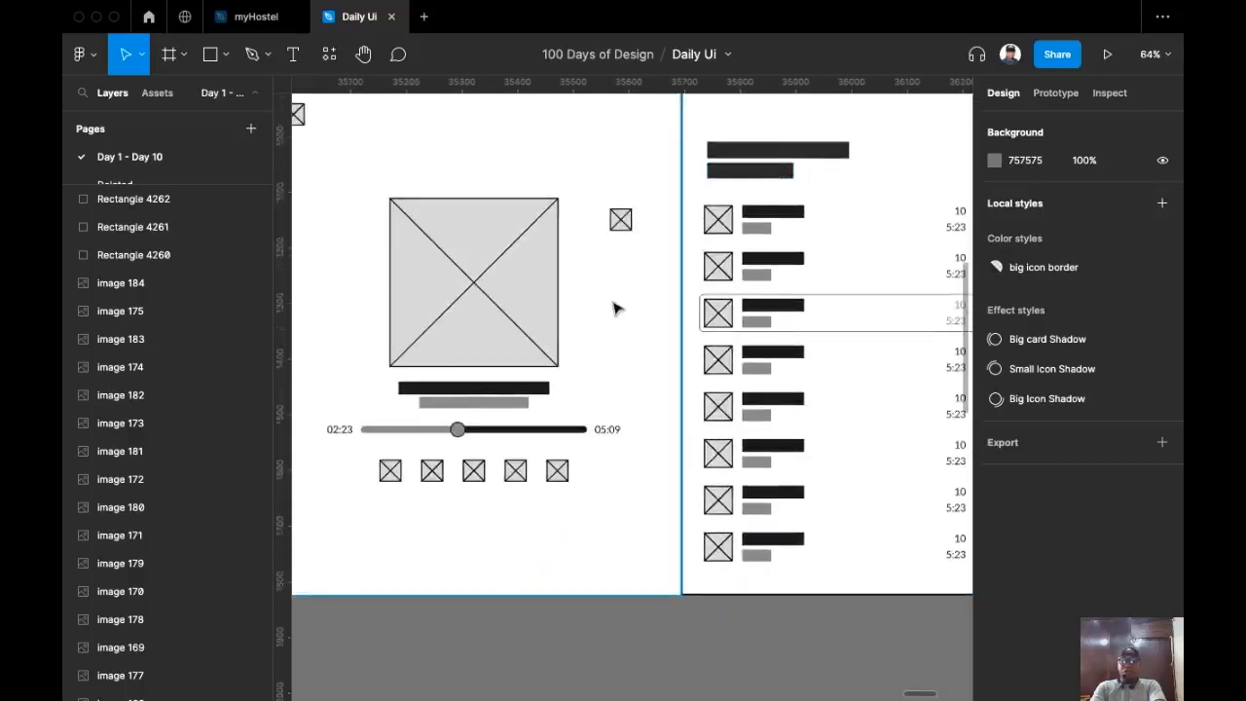
pyautogui.scroll(3, 335, 406)
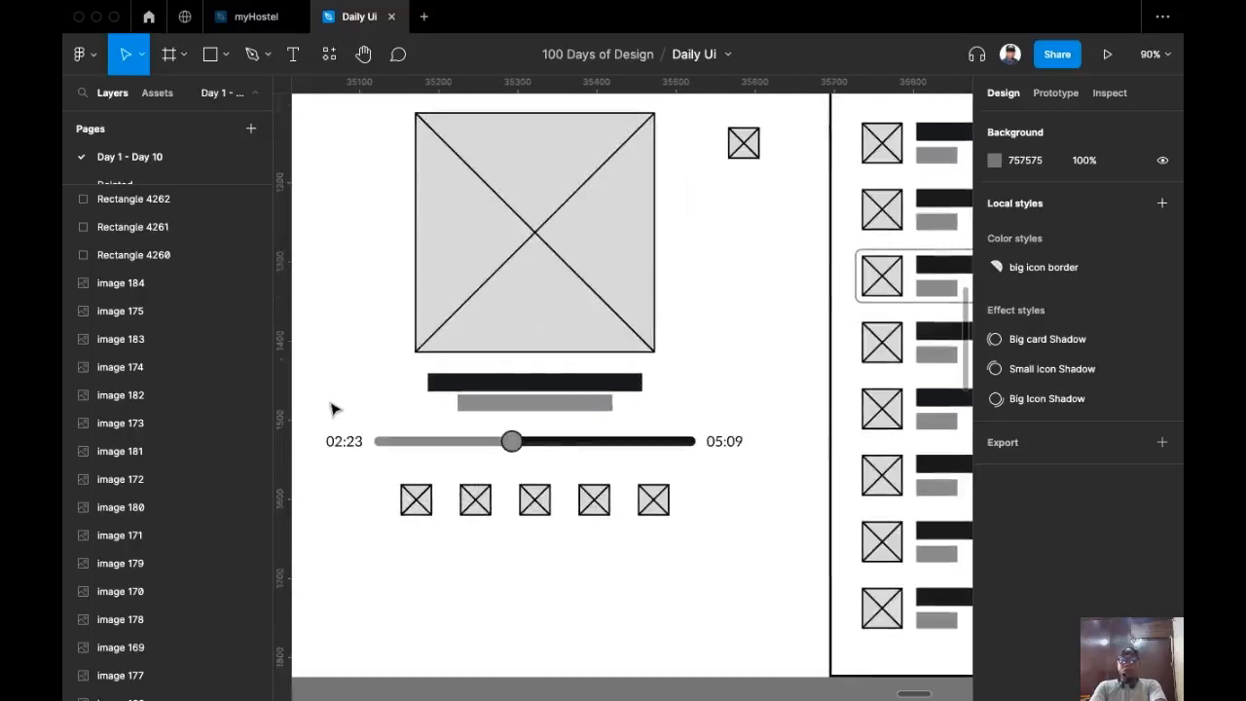
pyautogui.scroll(-3, 467, 389)
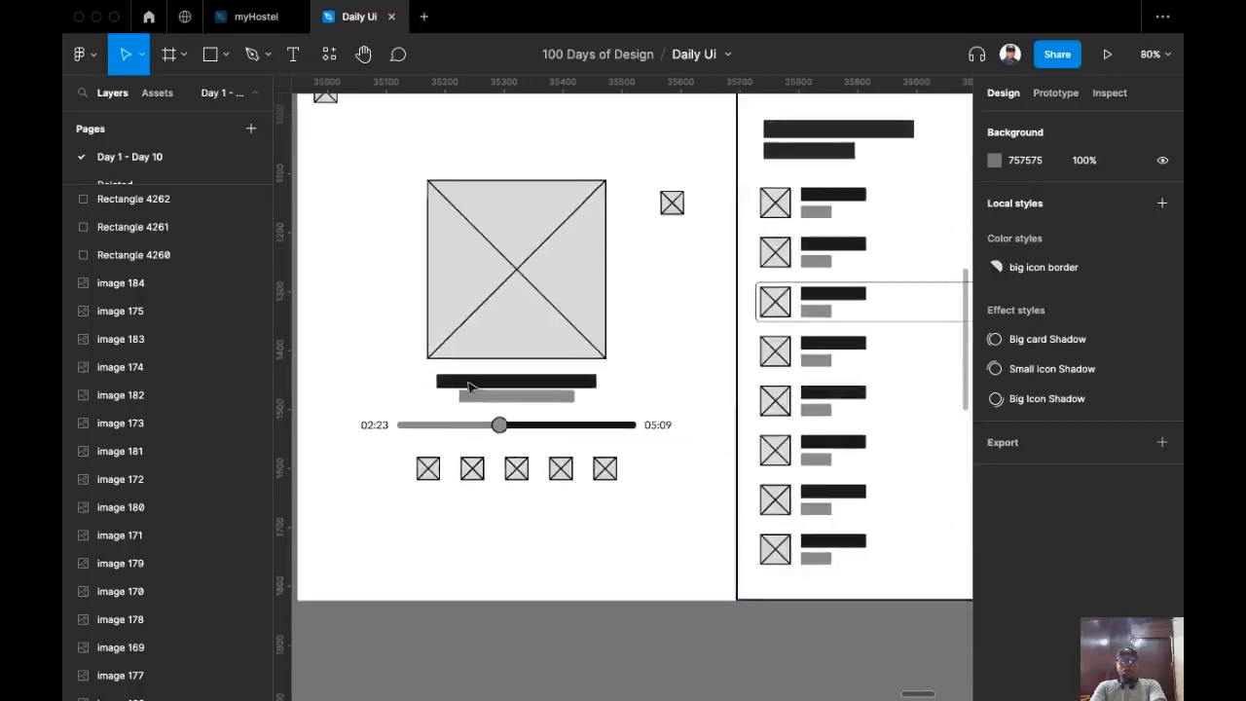
pyautogui.scroll(3, 576, 490)
pyautogui.hscroll(5, 546, 484)
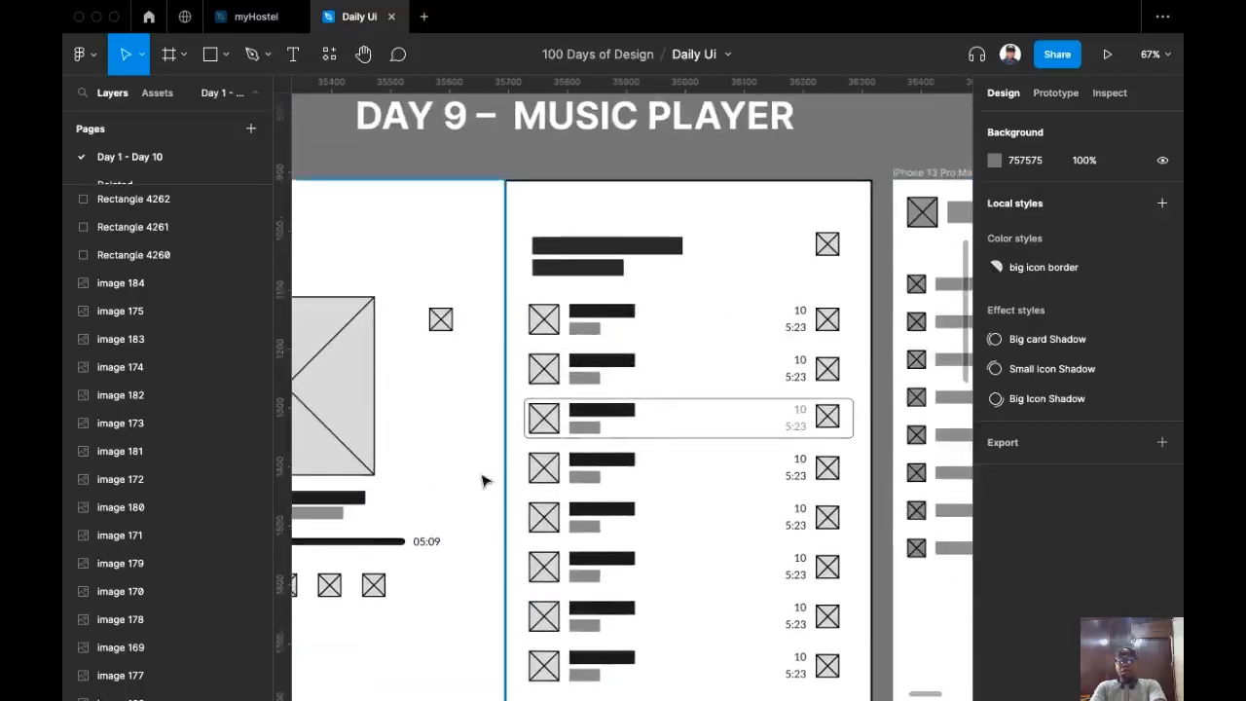
pyautogui.hscroll(3, 758, 424)
pyautogui.scroll(-4, 614, 429)
pyautogui.hscroll(2, 623, 434)
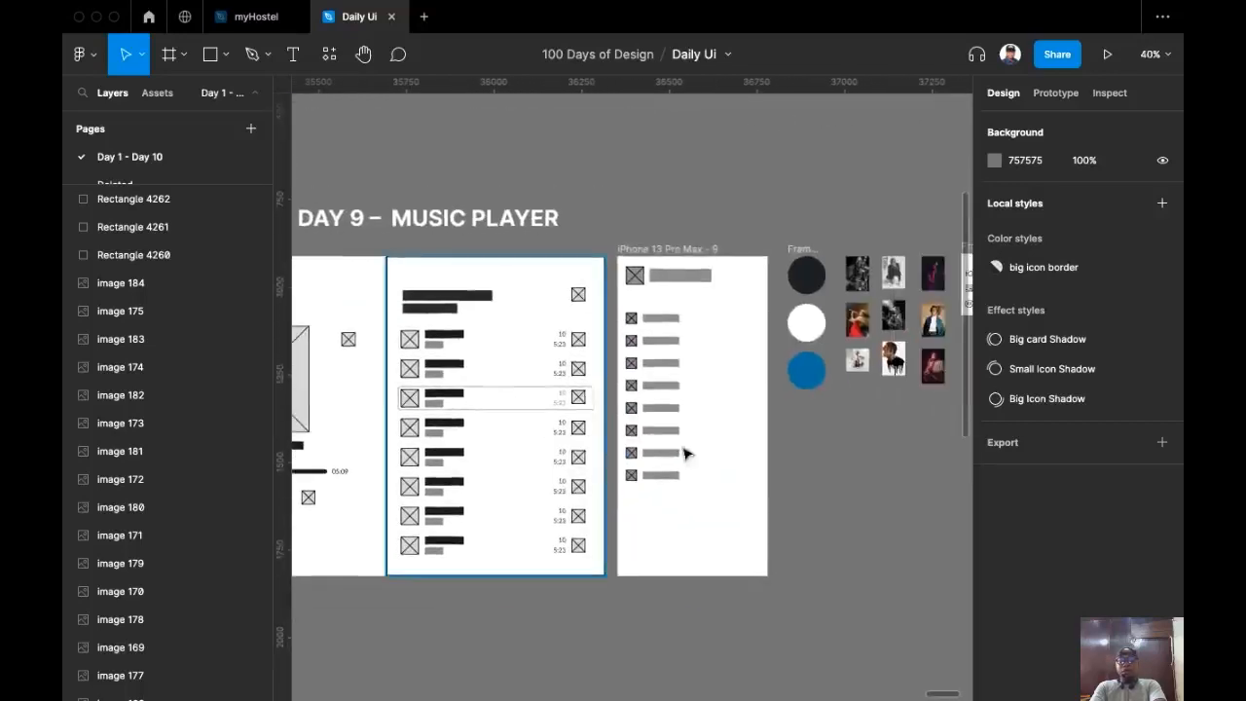
pyautogui.scroll(5, 704, 443)
pyautogui.scroll(2, 706, 440)
pyautogui.click(666, 214)
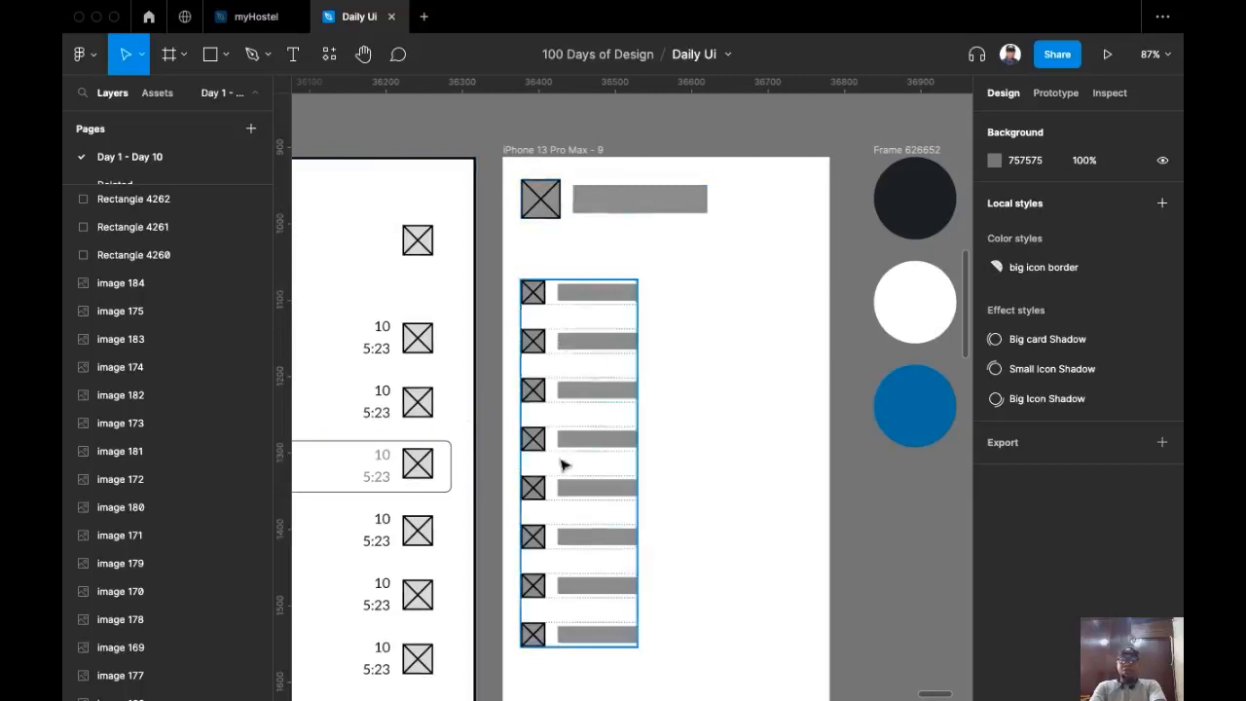
pyautogui.moveTo(562, 464); pyautogui.dragTo(634, 384)
pyautogui.scroll(-5, 633, 383)
pyautogui.moveTo(467, 497); pyautogui.dragTo(610, 477)
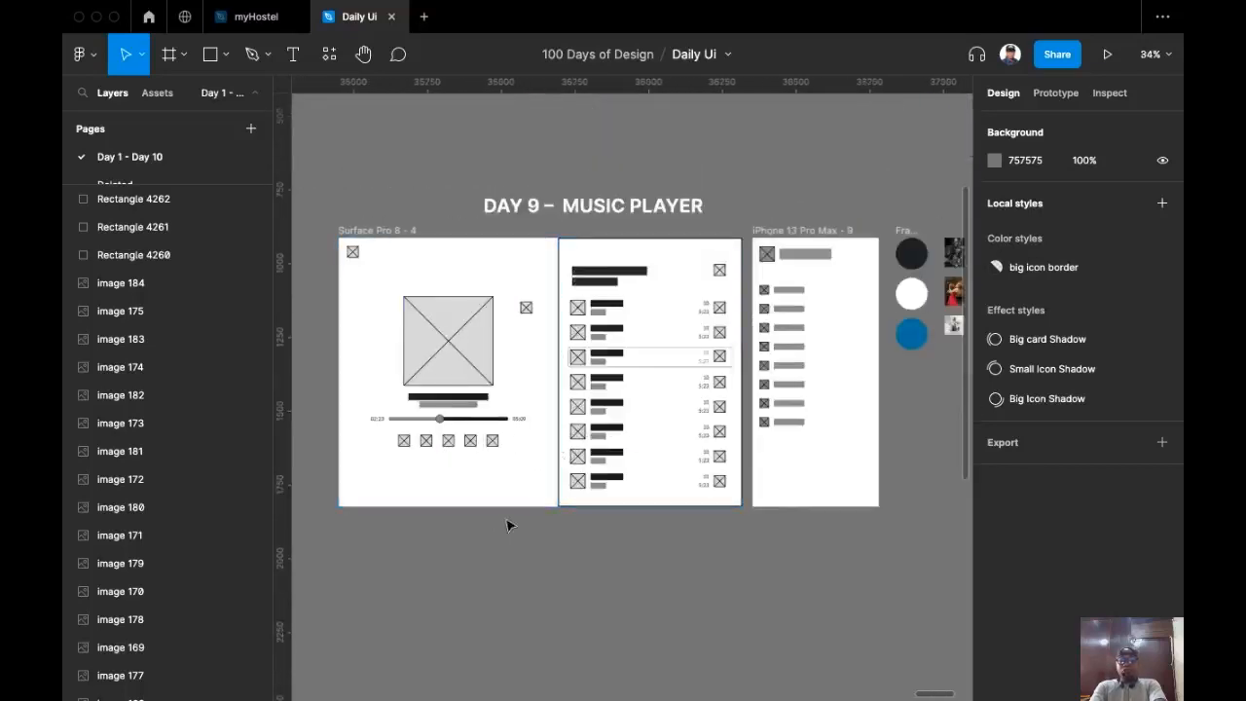
pyautogui.scroll(1, 493, 525)
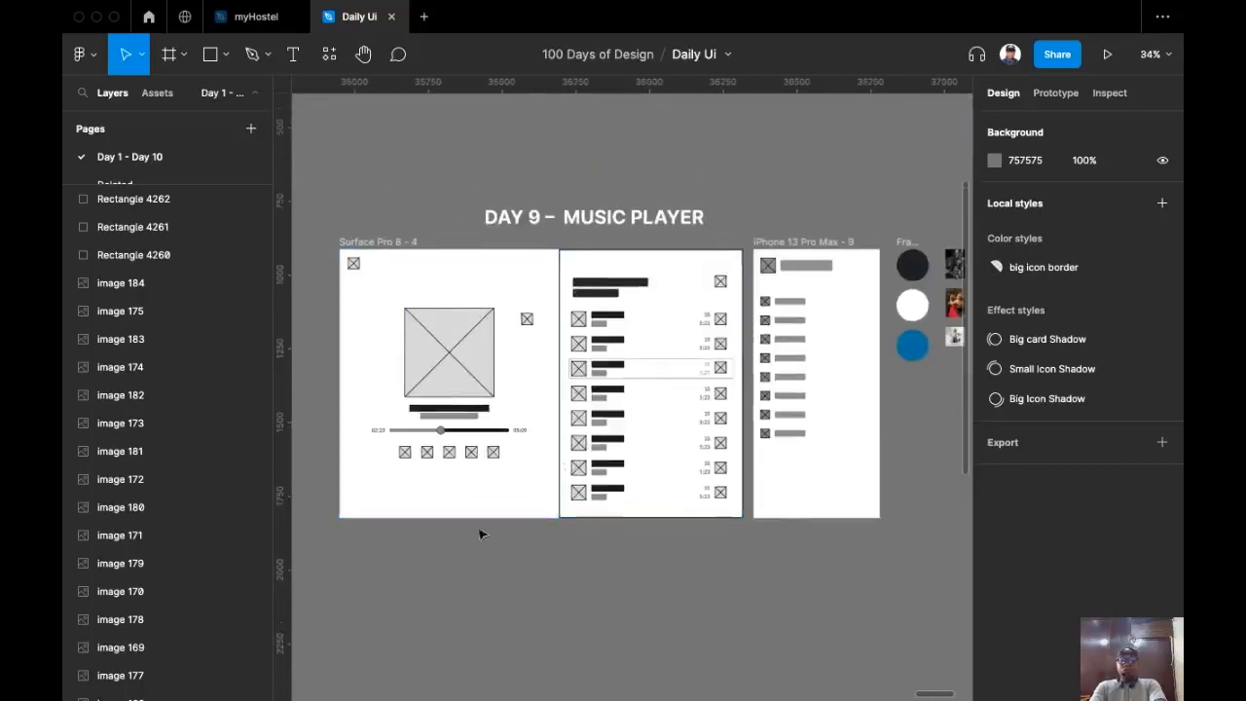
pyautogui.click(388, 251)
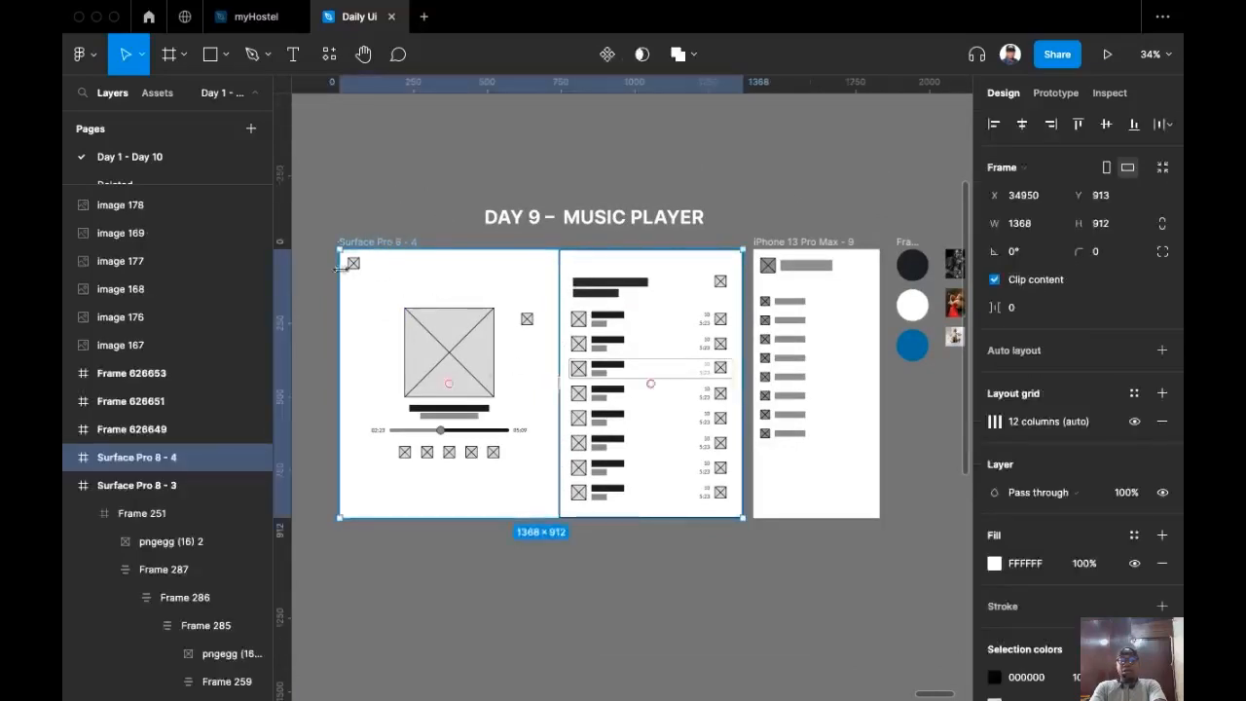
# Step: Rename the copied Surface Pro 8 - 4 frame to 'musik player'
pyautogui.scroll(3, 408, 270)
pyautogui.scroll(3, 408, 269)
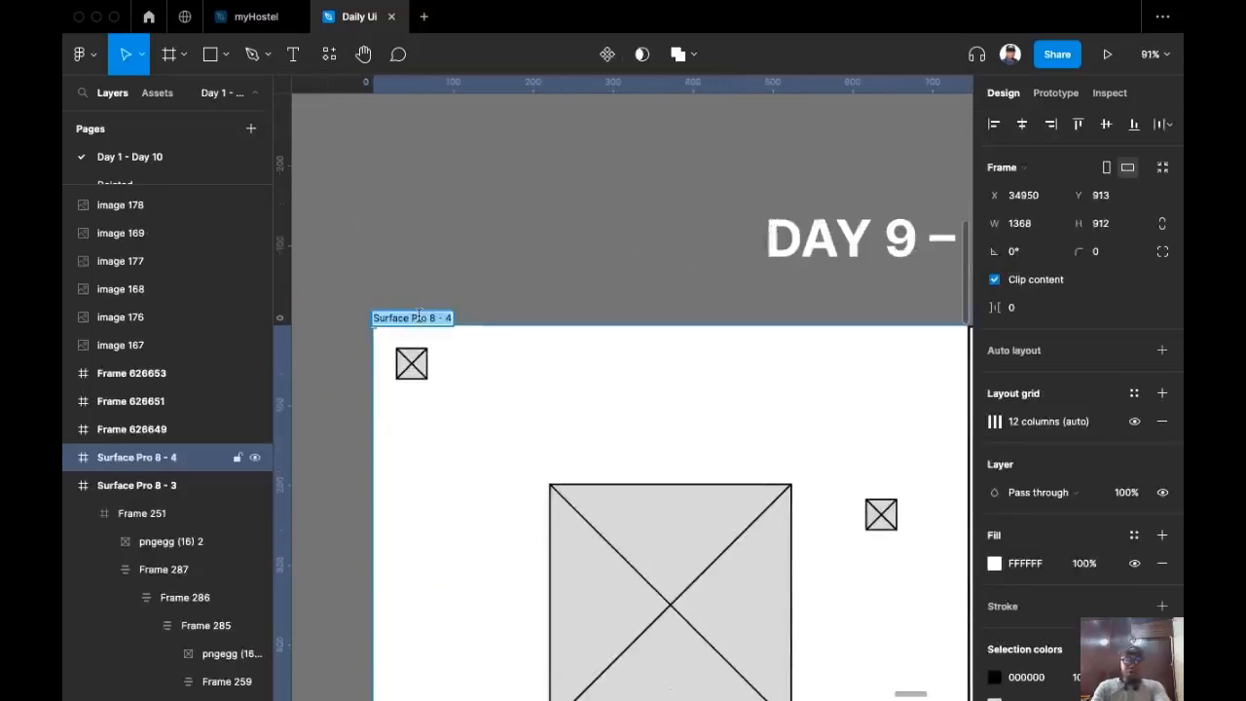
pyautogui.write('m')
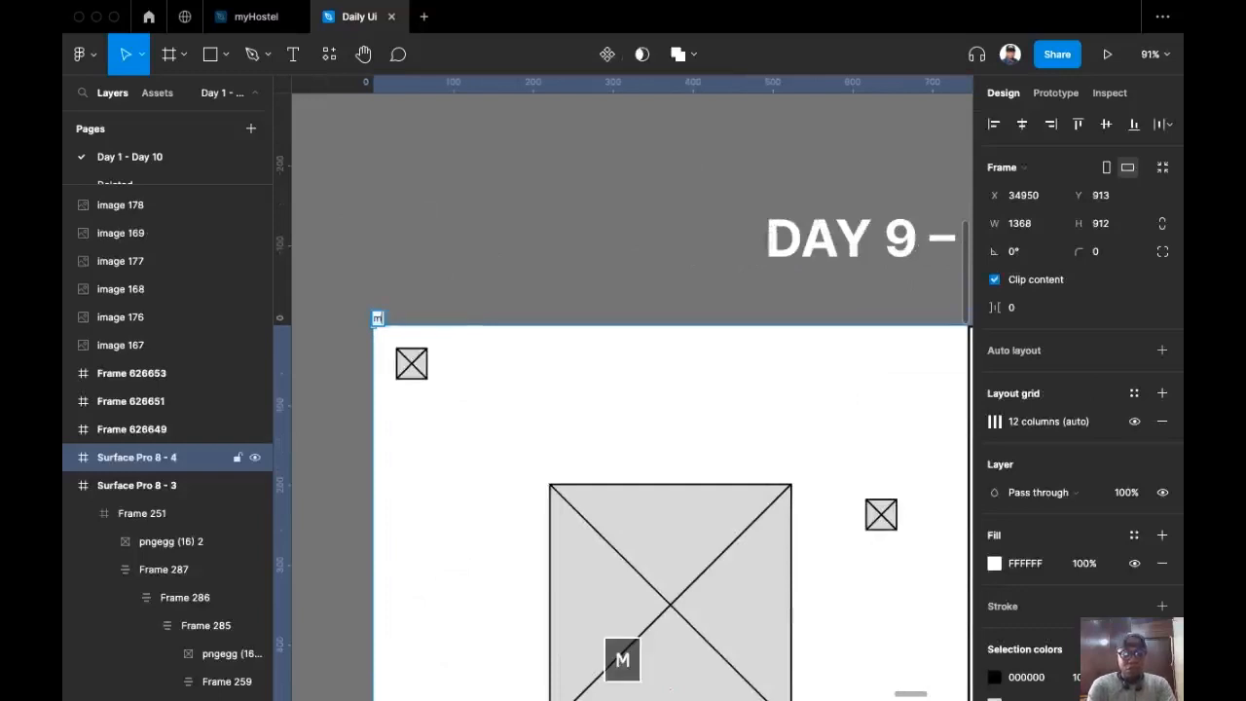
pyautogui.write('usik player')
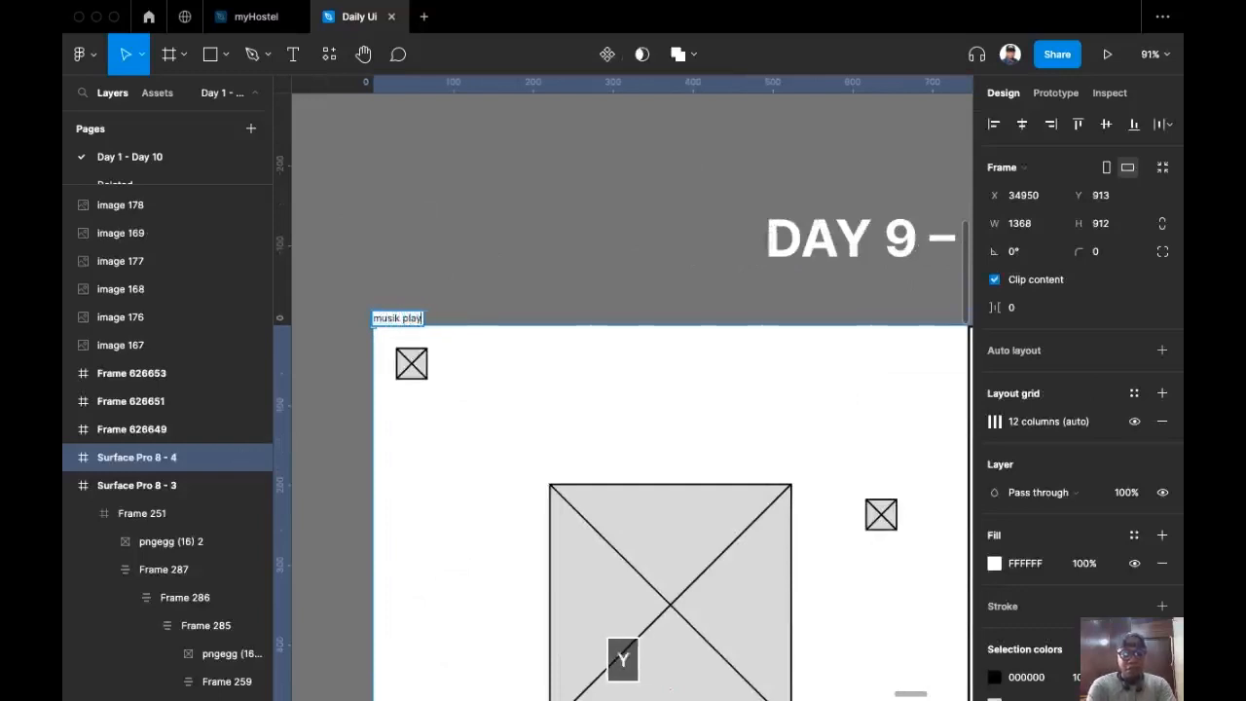
pyautogui.click(649, 262)
# Step: Rename the copied iPhone 13 Pro Max - 9 frame to 'Menu'
pyautogui.scroll(-4, 648, 261)
pyautogui.hscroll(3, 609, 228)
pyautogui.scroll(4, 610, 229)
pyautogui.click(651, 297)
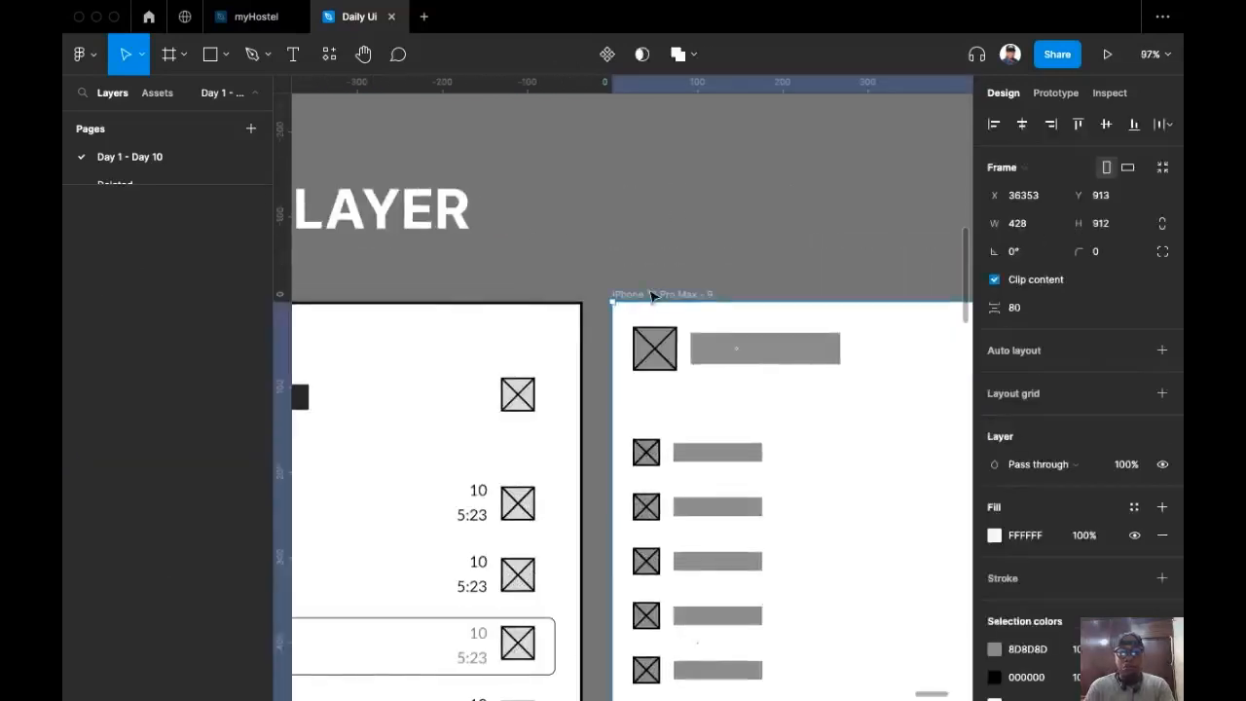
pyautogui.press('Return')
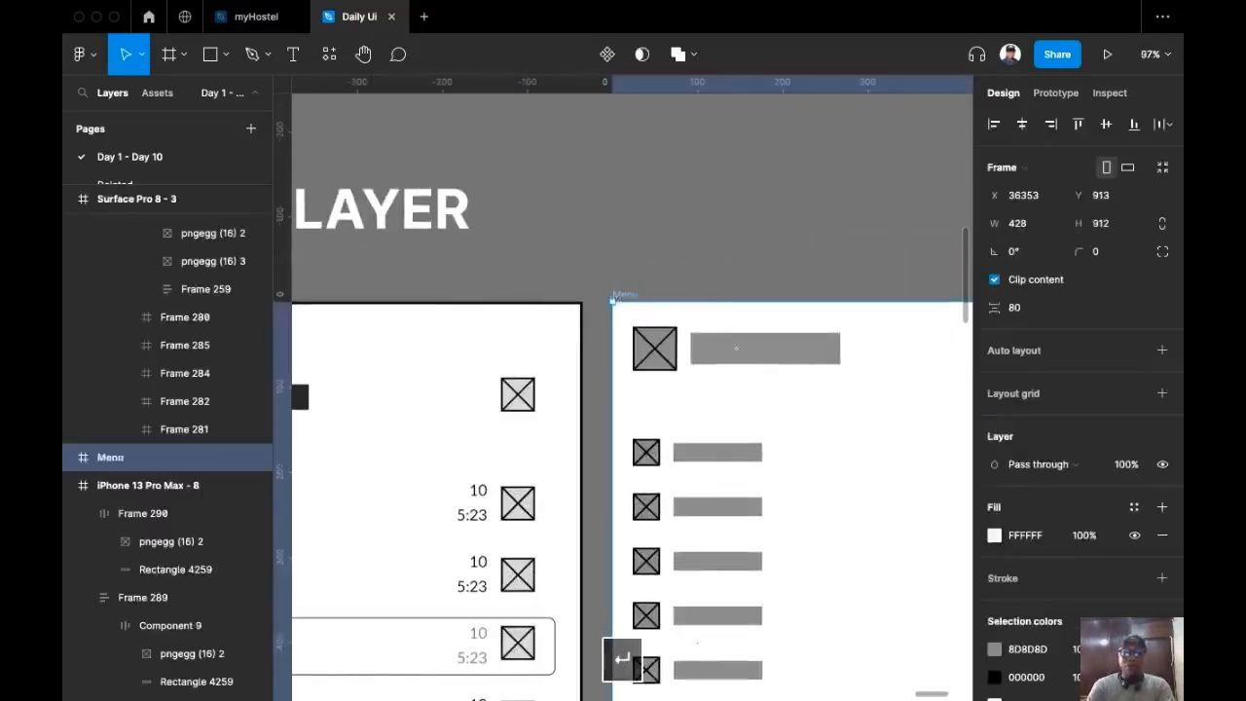
pyautogui.hscroll(-3, 781, 215)
pyautogui.scroll(-5, 755, 216)
pyautogui.scroll(-3, 749, 195)
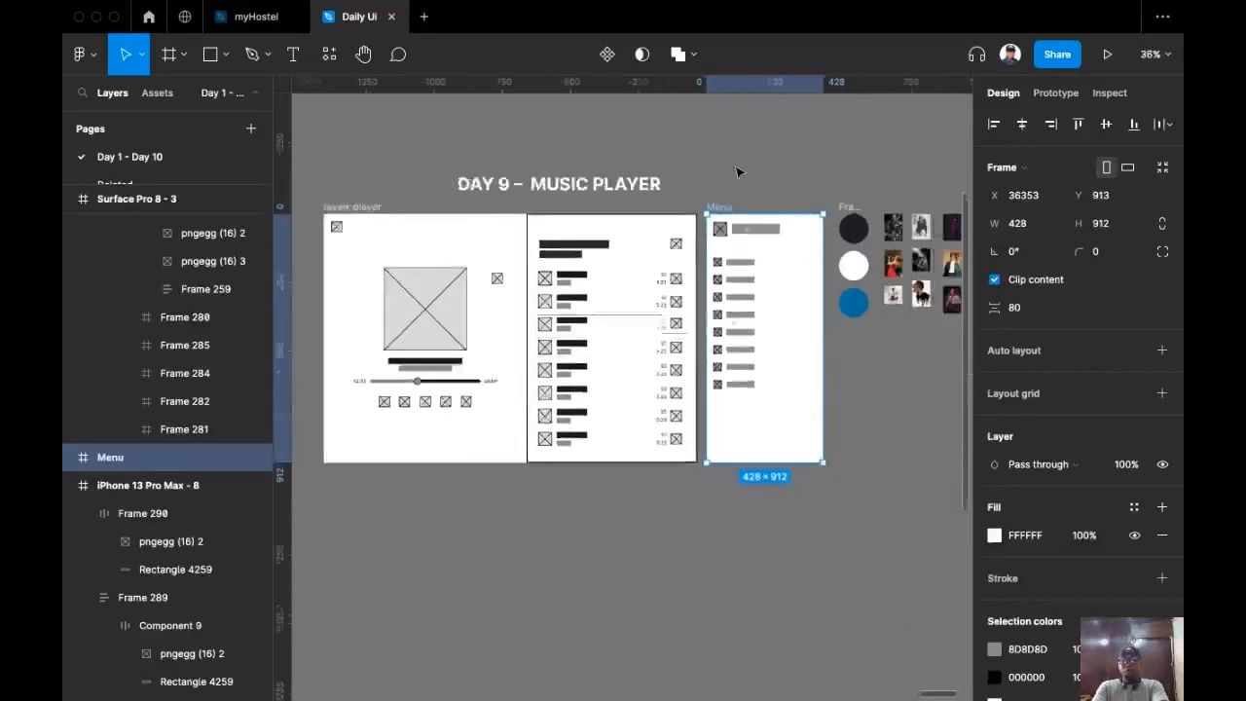
pyautogui.click(446, 164)
# Step: Select the musik player frame and start the eyedropper to sample a colour
pyautogui.scroll(-1, 443, 161)
pyautogui.scroll(2, 443, 162)
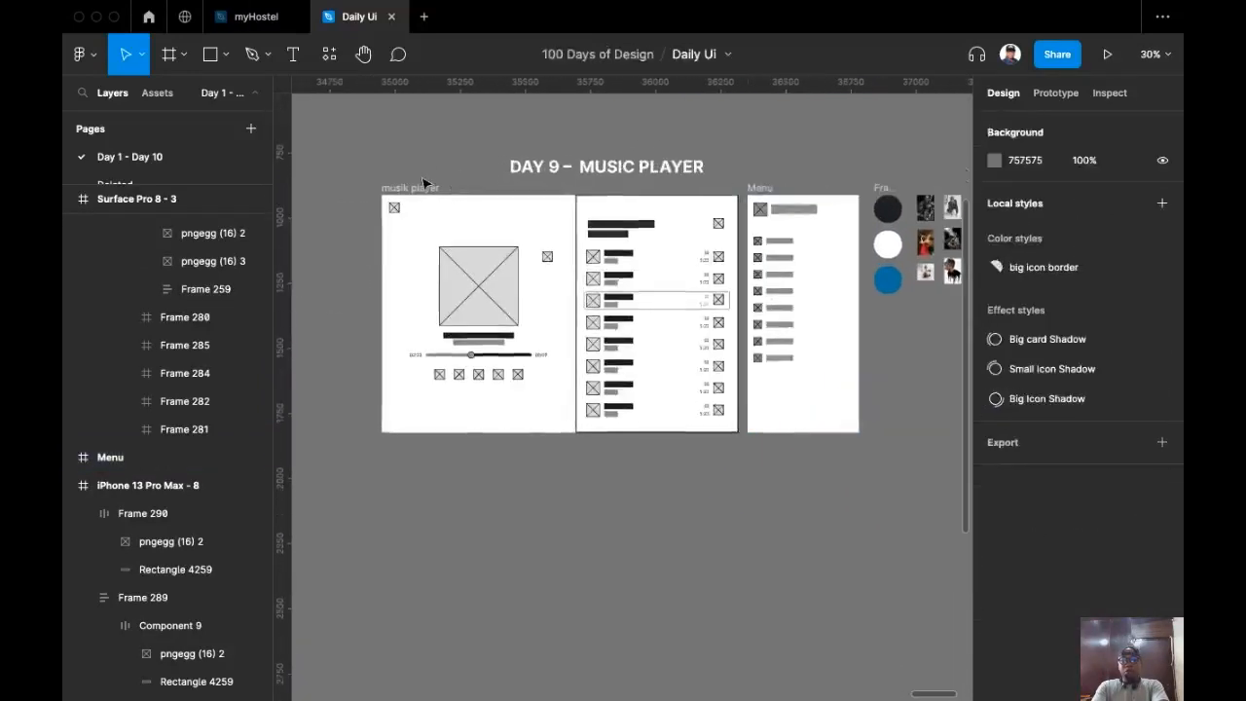
pyautogui.click(420, 189)
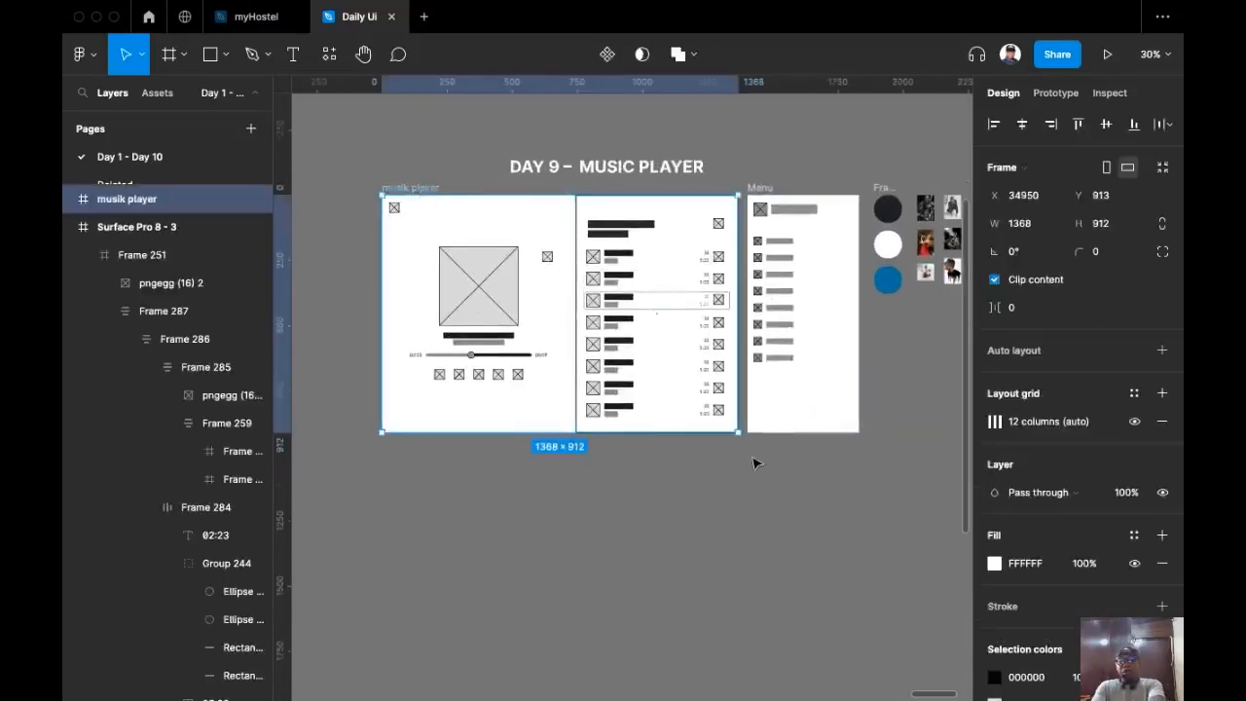
pyautogui.press('i')
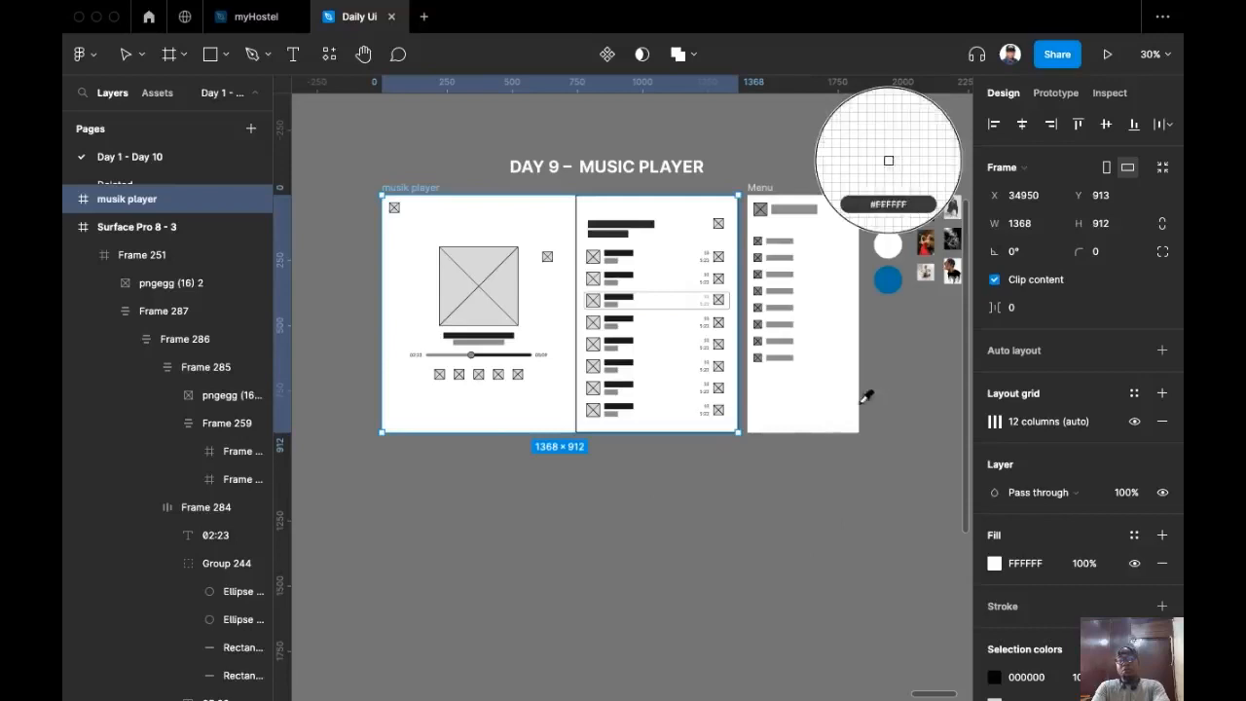
pyautogui.hscroll(5, 865, 393)
pyautogui.scroll(2, 866, 392)
# Step: Fill the musik player frame with the dark circle's colour sampled from the canvas
pyautogui.click(679, 274)
pyautogui.hscroll(-4, 576, 461)
pyautogui.scroll(-2, 576, 461)
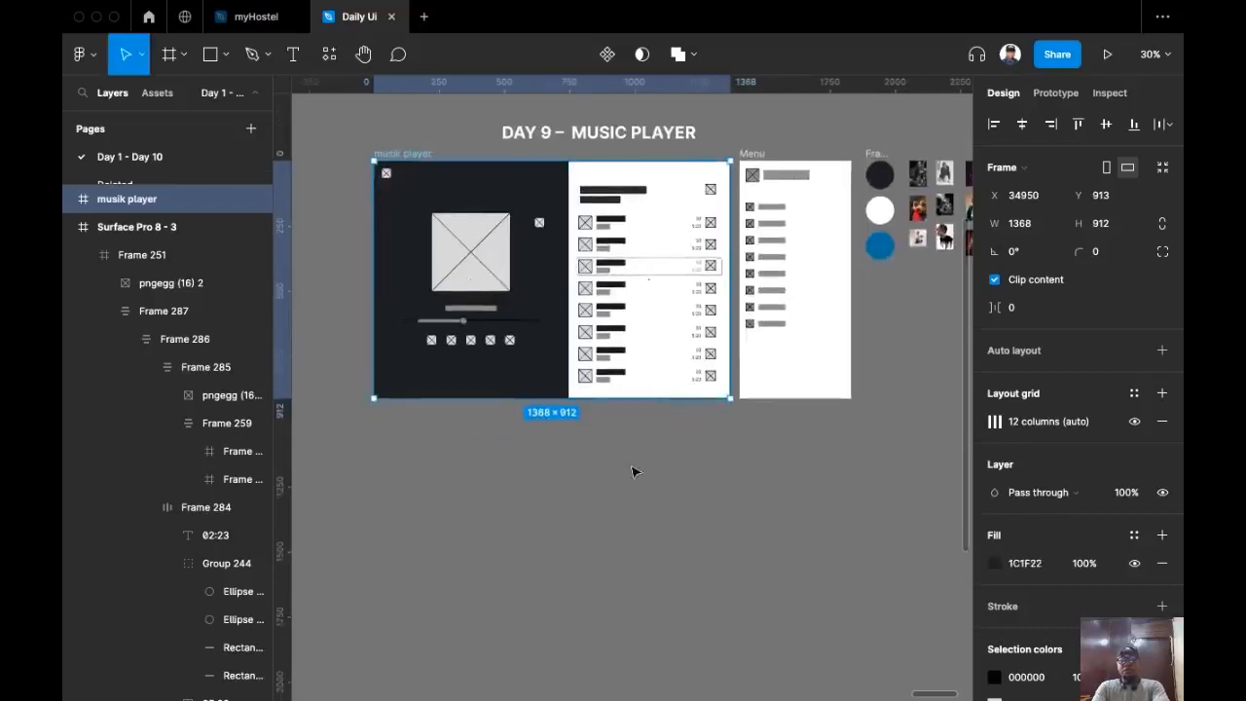
pyautogui.scroll(1, 634, 474)
pyautogui.scroll(2, 671, 500)
pyautogui.hscroll(3, 732, 242)
pyautogui.scroll(1, 732, 243)
pyautogui.hscroll(-3, 726, 234)
pyautogui.scroll(-1, 720, 224)
pyautogui.scroll(3, 713, 204)
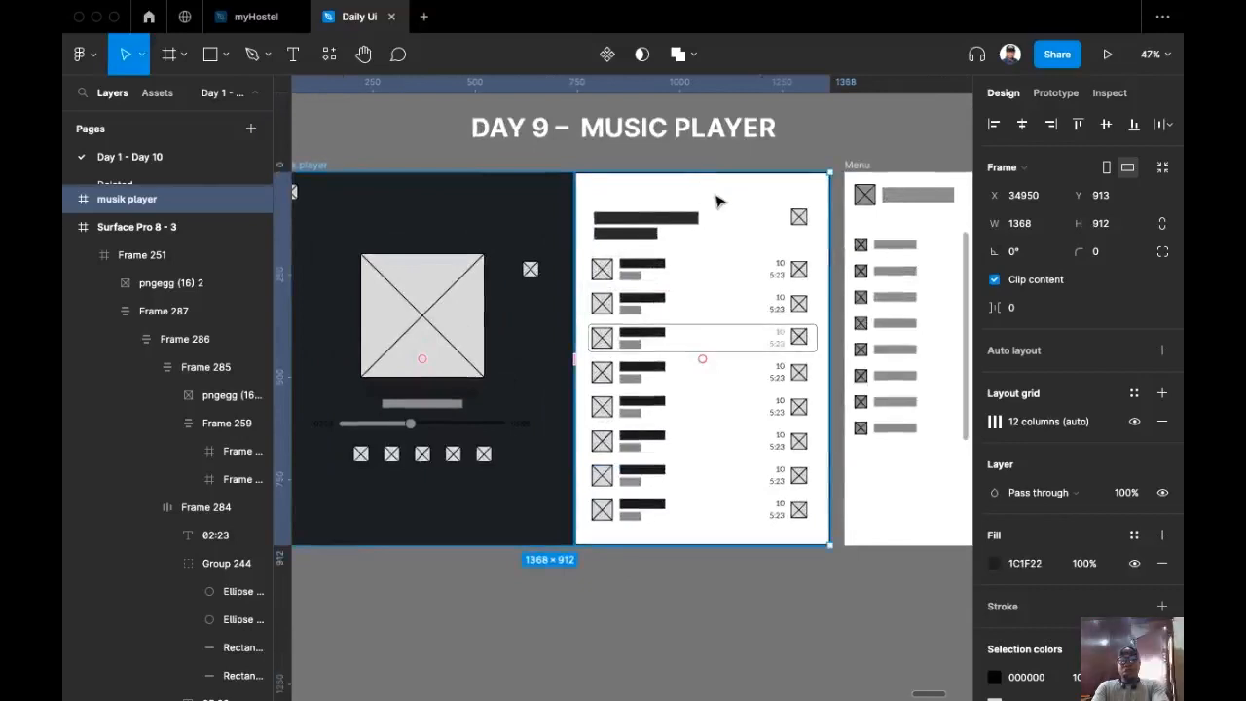
# Step: Eyedrop the dark 1C1F22 colour into the white 624×912 playlist panel's fill
pyautogui.click(714, 209)
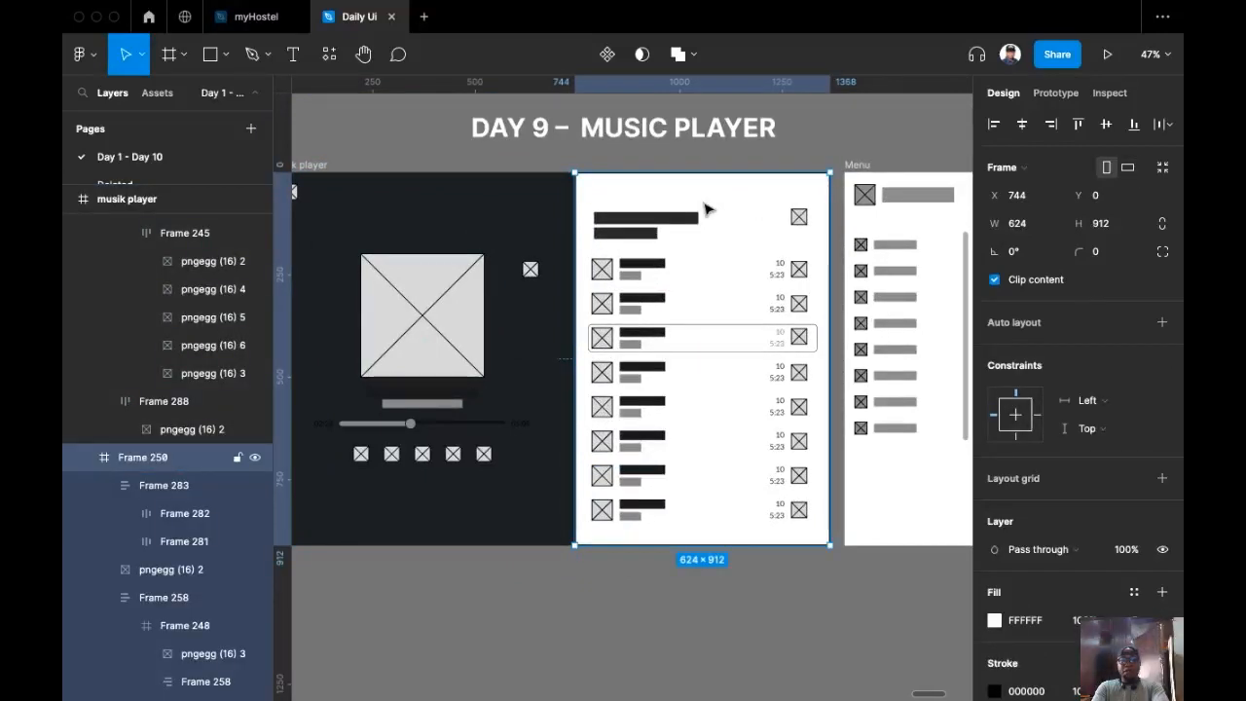
pyautogui.hscroll(3, 707, 208)
pyautogui.scroll(1, 706, 208)
pyautogui.hscroll(3, 584, 219)
pyautogui.scroll(1, 584, 219)
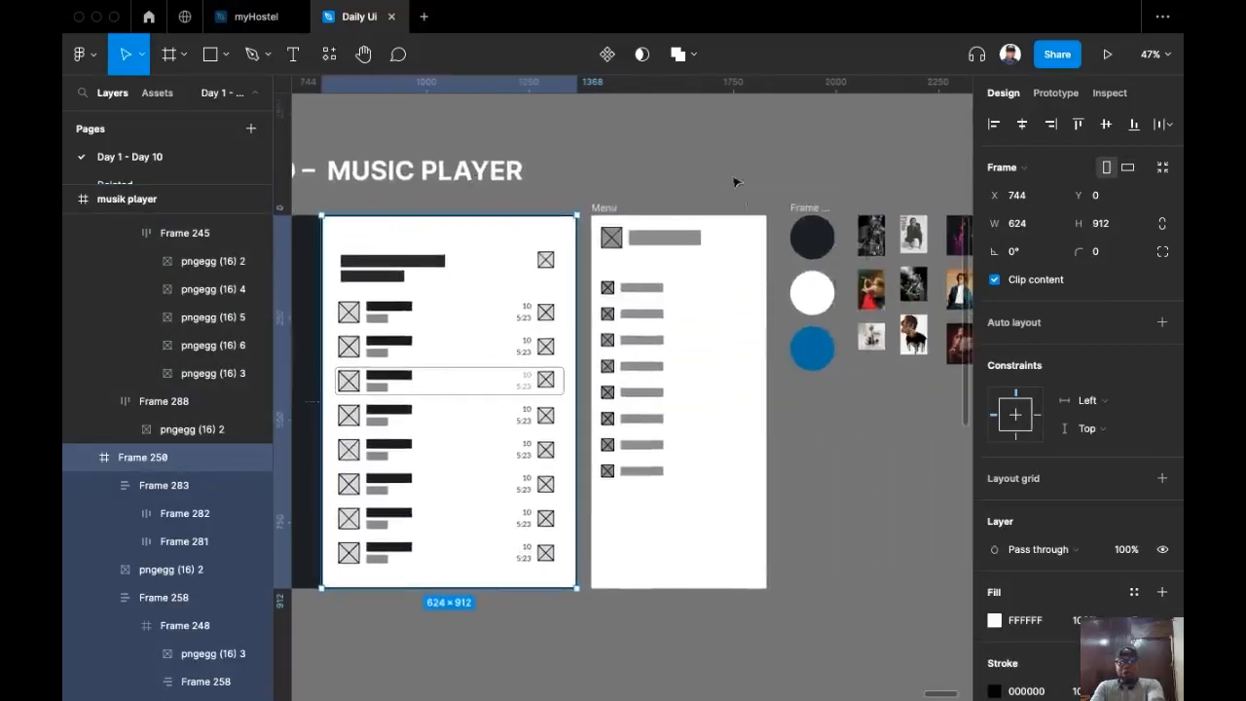
pyautogui.press('i')
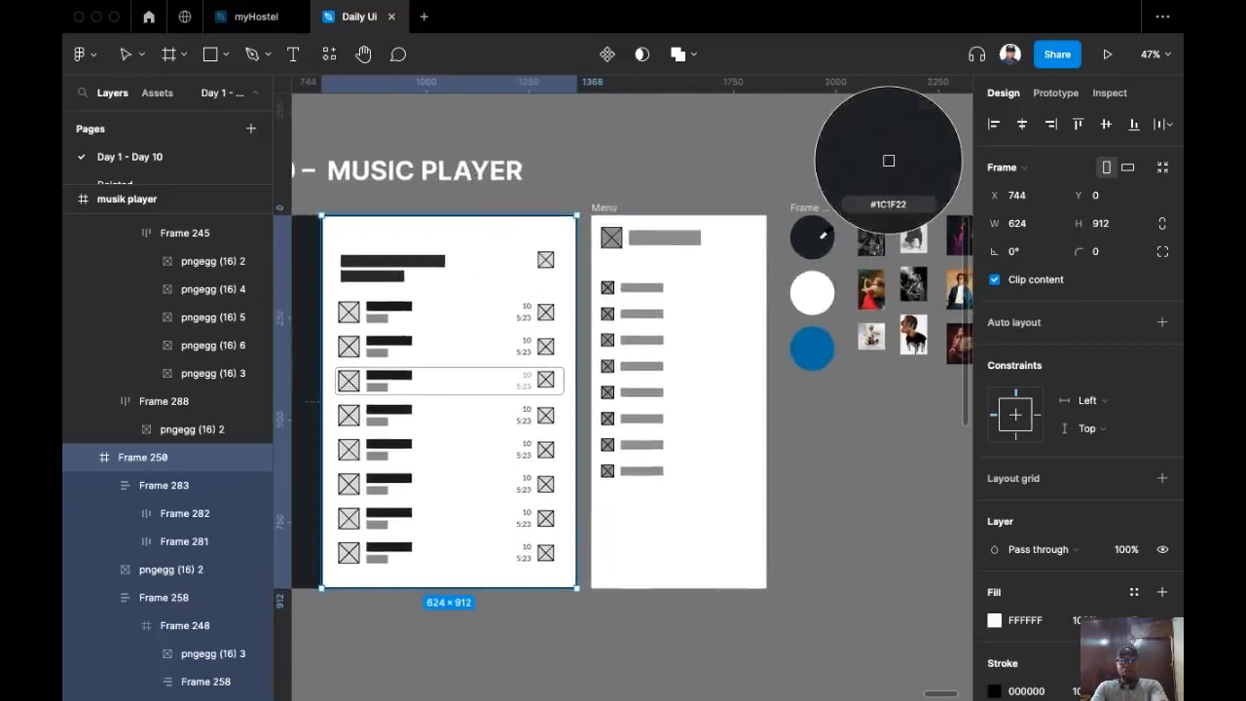
pyautogui.click(826, 225)
pyautogui.hscroll(-3, 523, 171)
pyautogui.scroll(-1, 523, 170)
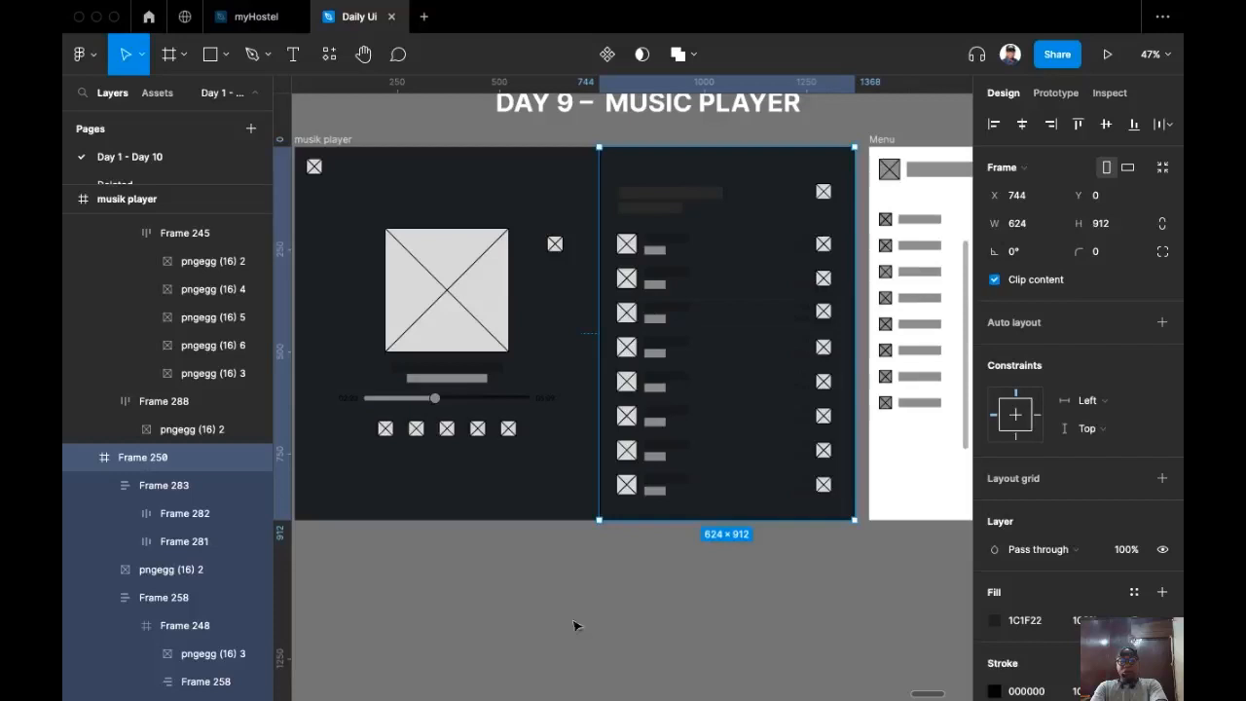
pyautogui.hscroll(-1, 560, 641)
pyautogui.scroll(2, 534, 580)
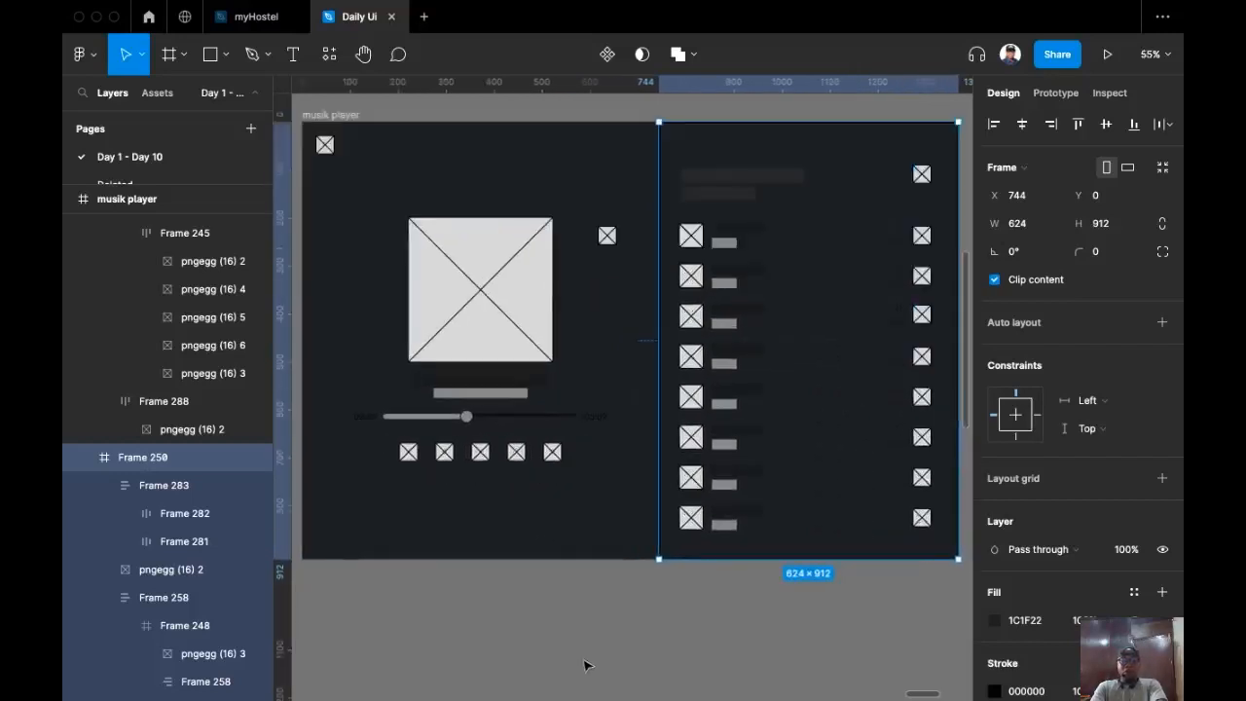
pyautogui.hscroll(-1, 594, 667)
pyautogui.scroll(1, 506, 623)
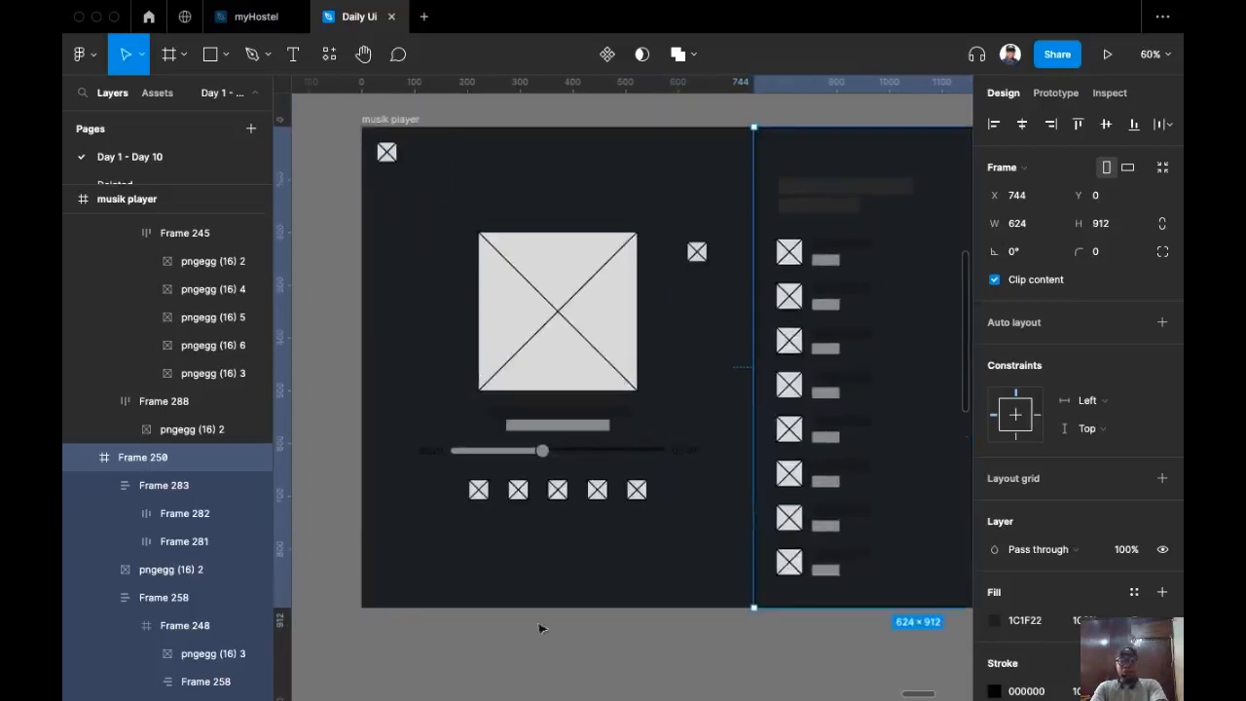
# Step: Drill down to the pngegg album-art image and wrap it in a new 304×304 frame
pyautogui.click(558, 310)
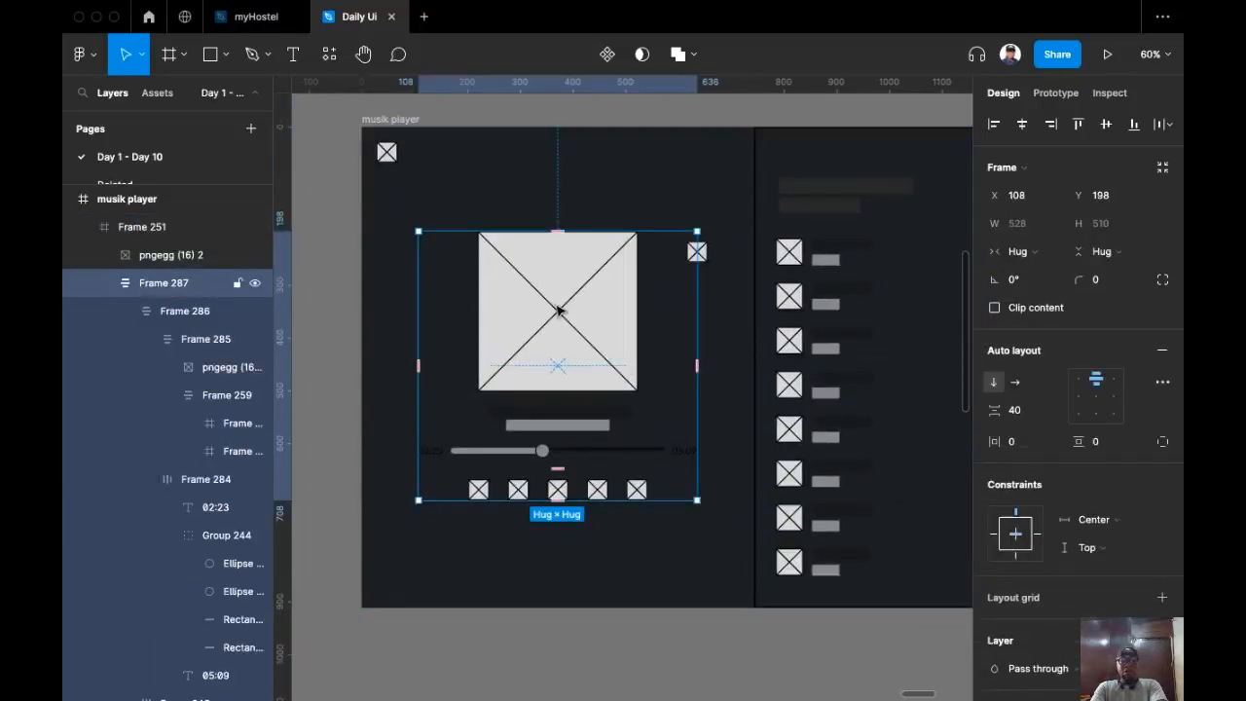
pyautogui.click(557, 311)
pyautogui.click(558, 311)
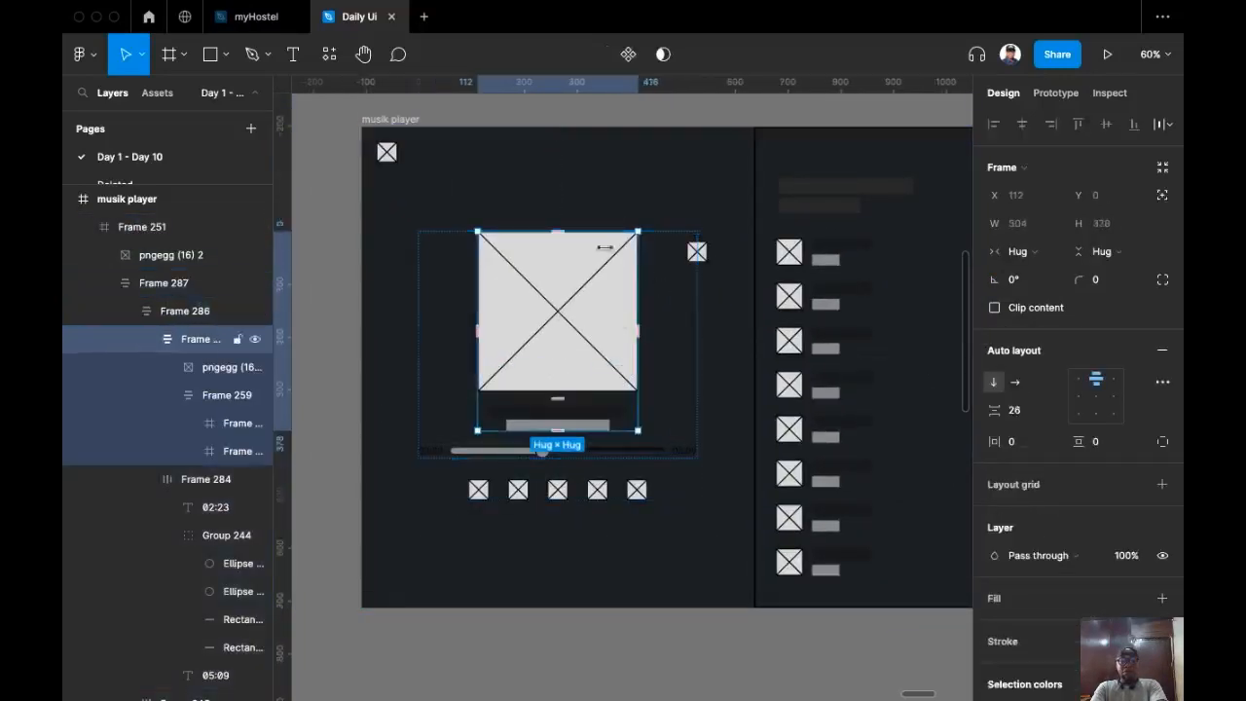
pyautogui.click(572, 321)
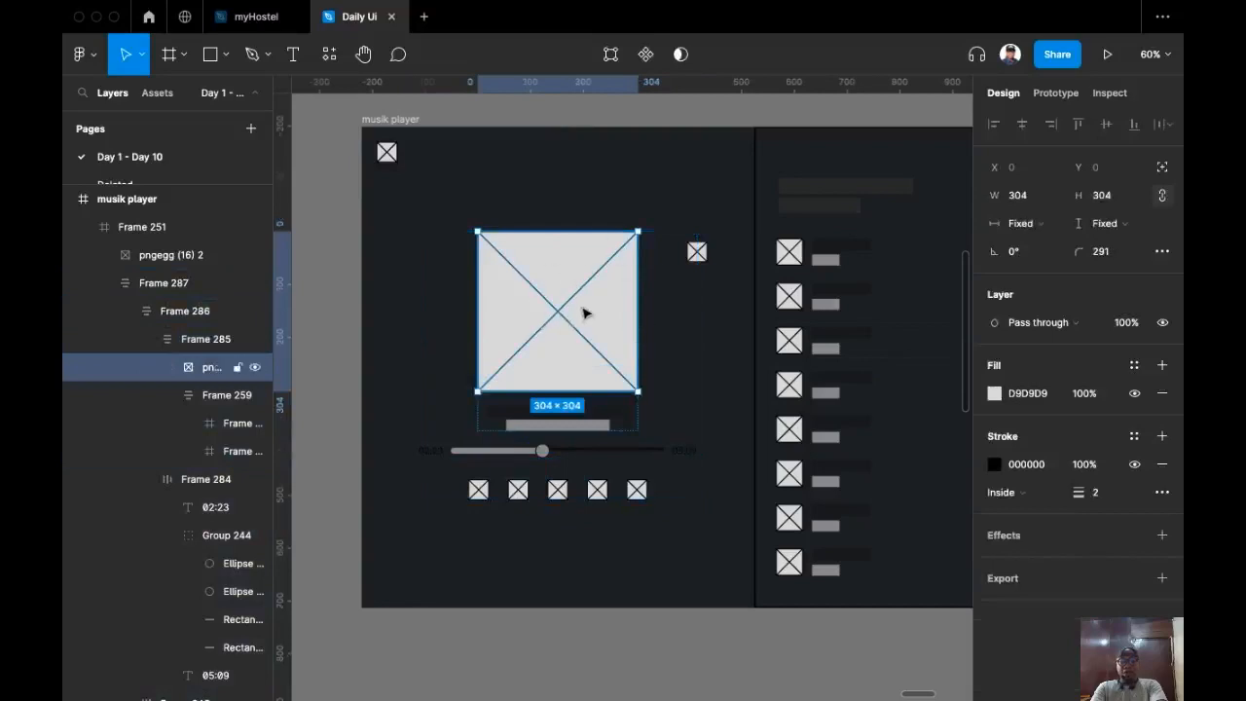
pyautogui.scroll(3, 585, 313)
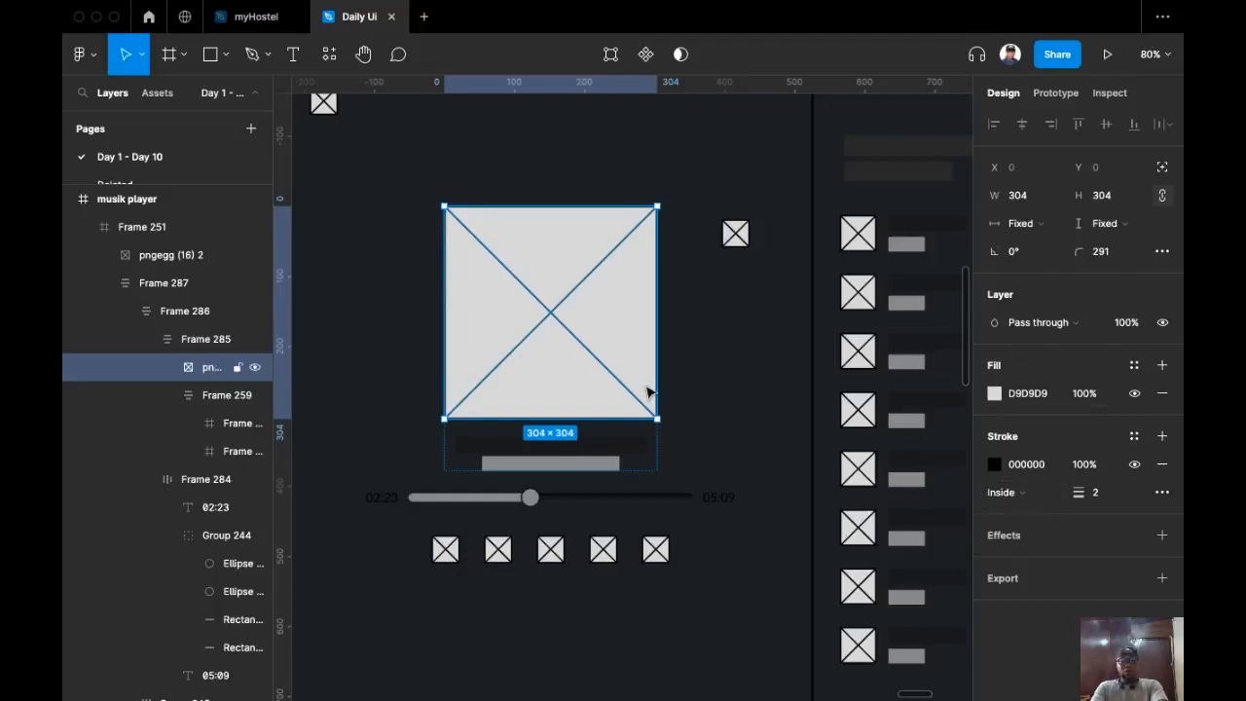
pyautogui.press('alt+super+g')
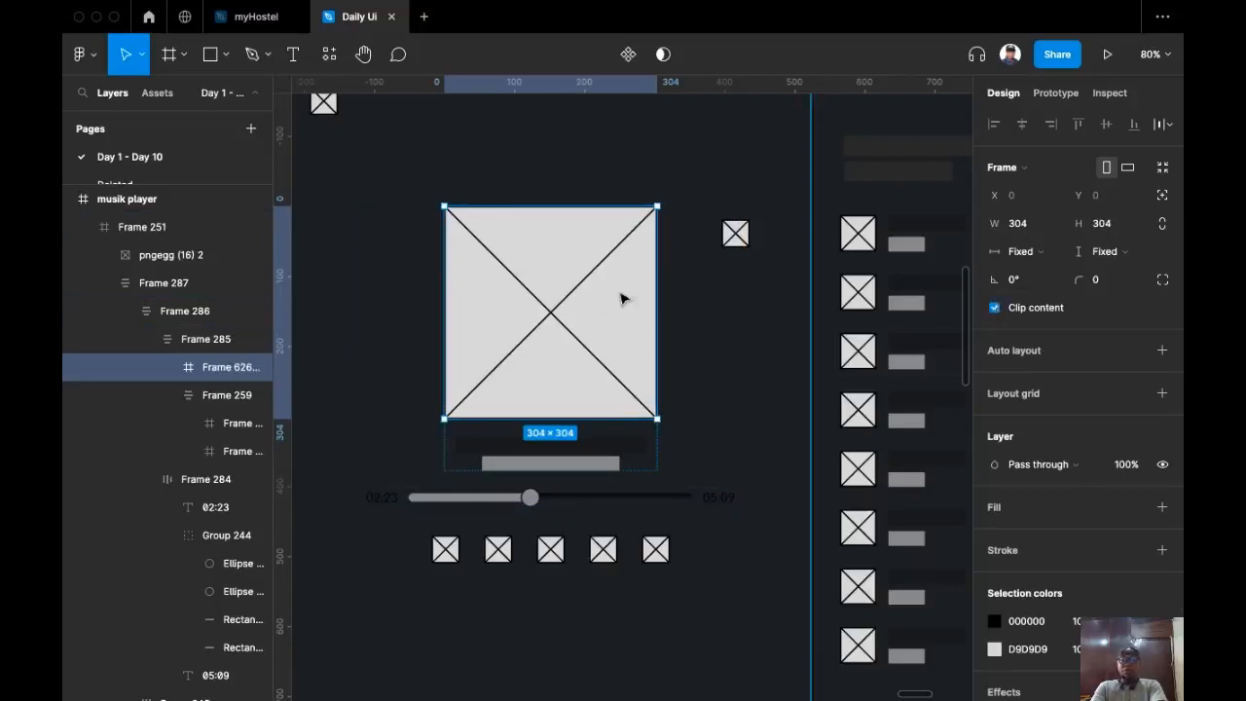
pyautogui.scroll(-2, 1069, 522)
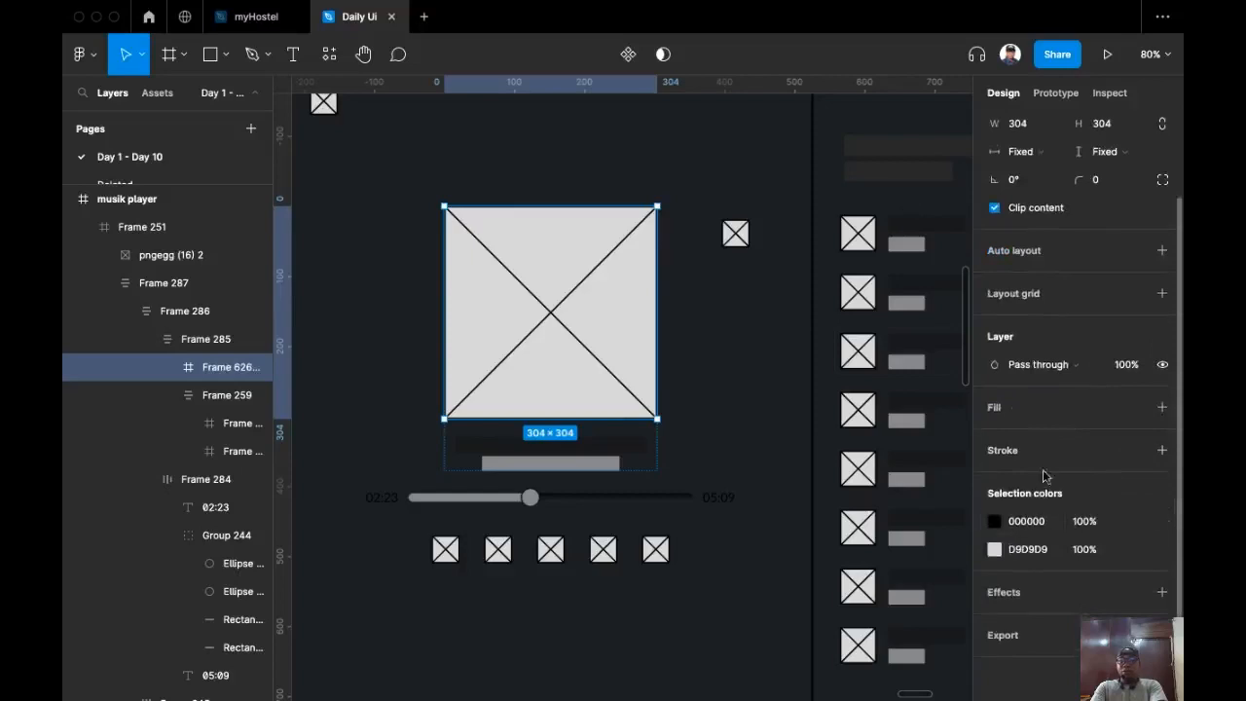
# Step: Delete the pngegg image, add a fill to the empty frame and set corner radius 1000
pyautogui.keyDown('super'); pyautogui.click(575, 340); pyautogui.keyUp('super')
pyautogui.press('BackSpace')
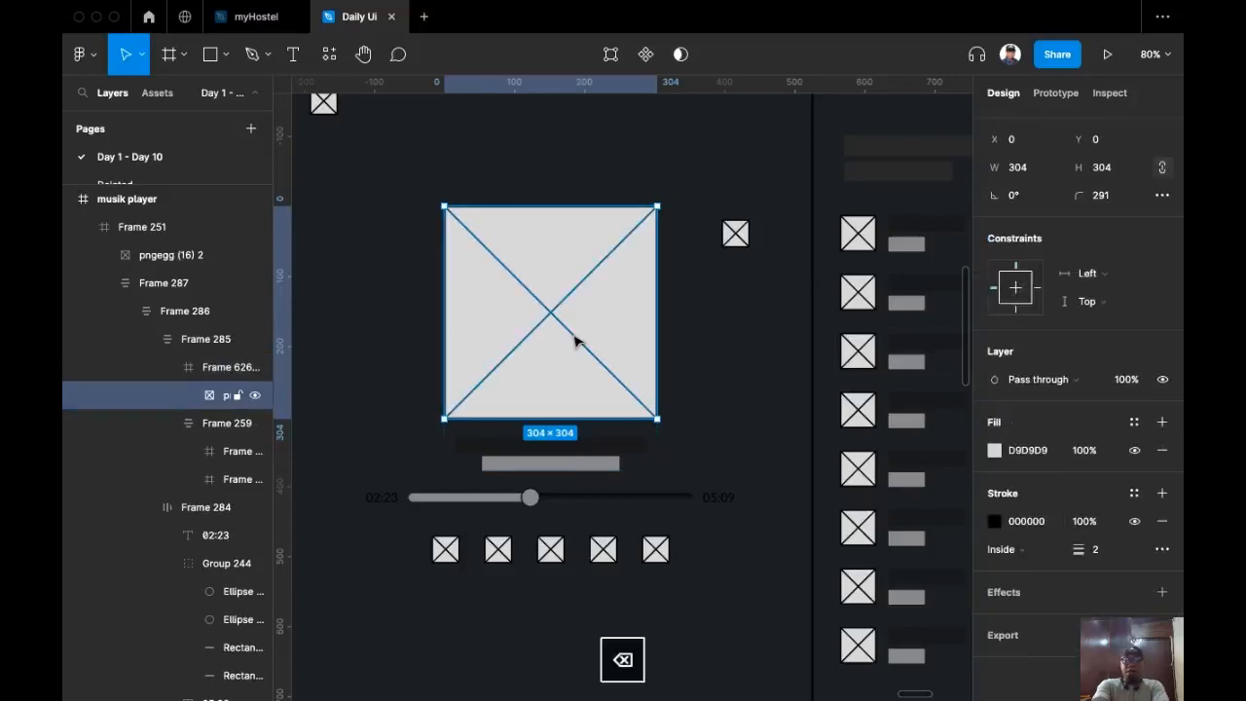
pyautogui.click(576, 341)
pyautogui.click(575, 341)
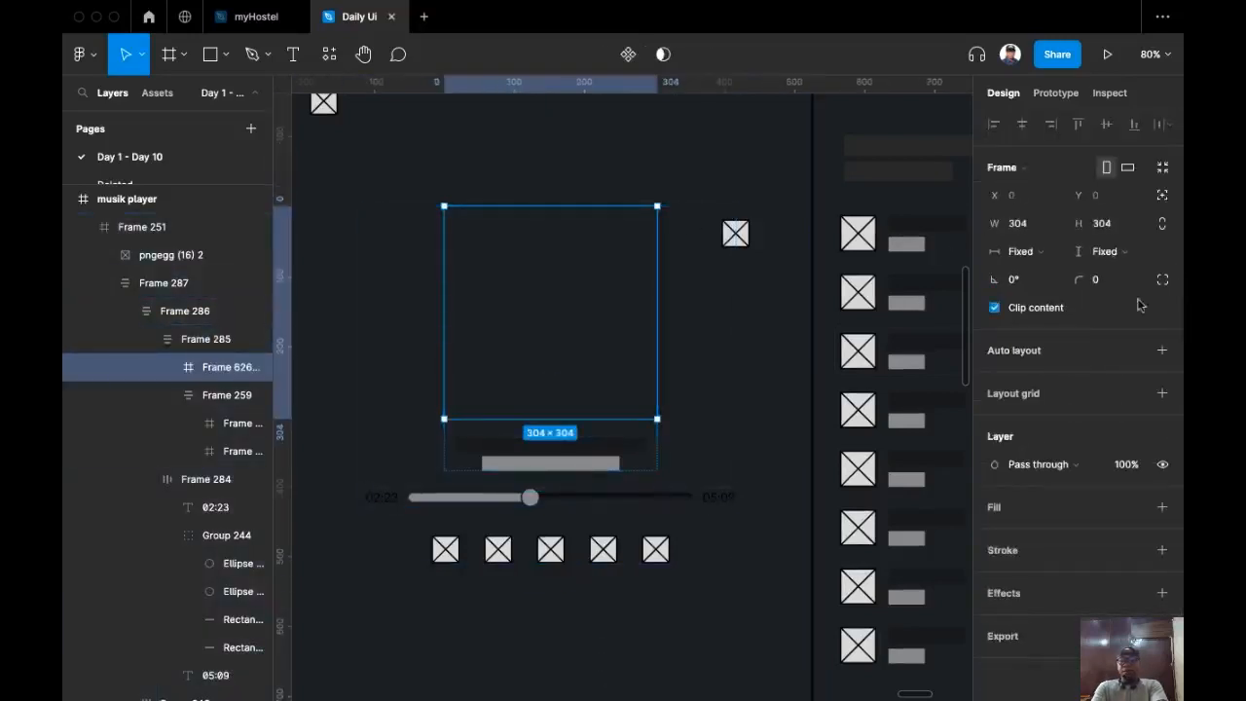
pyautogui.click(1162, 506)
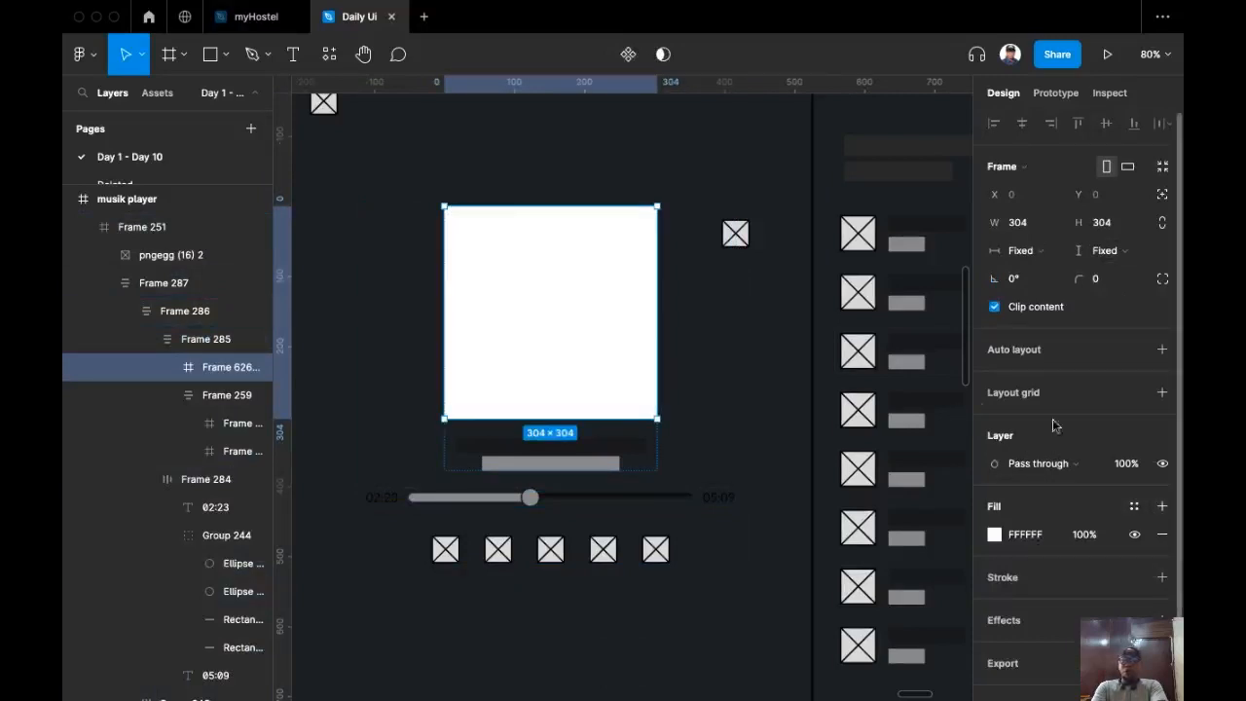
pyautogui.click(1105, 280)
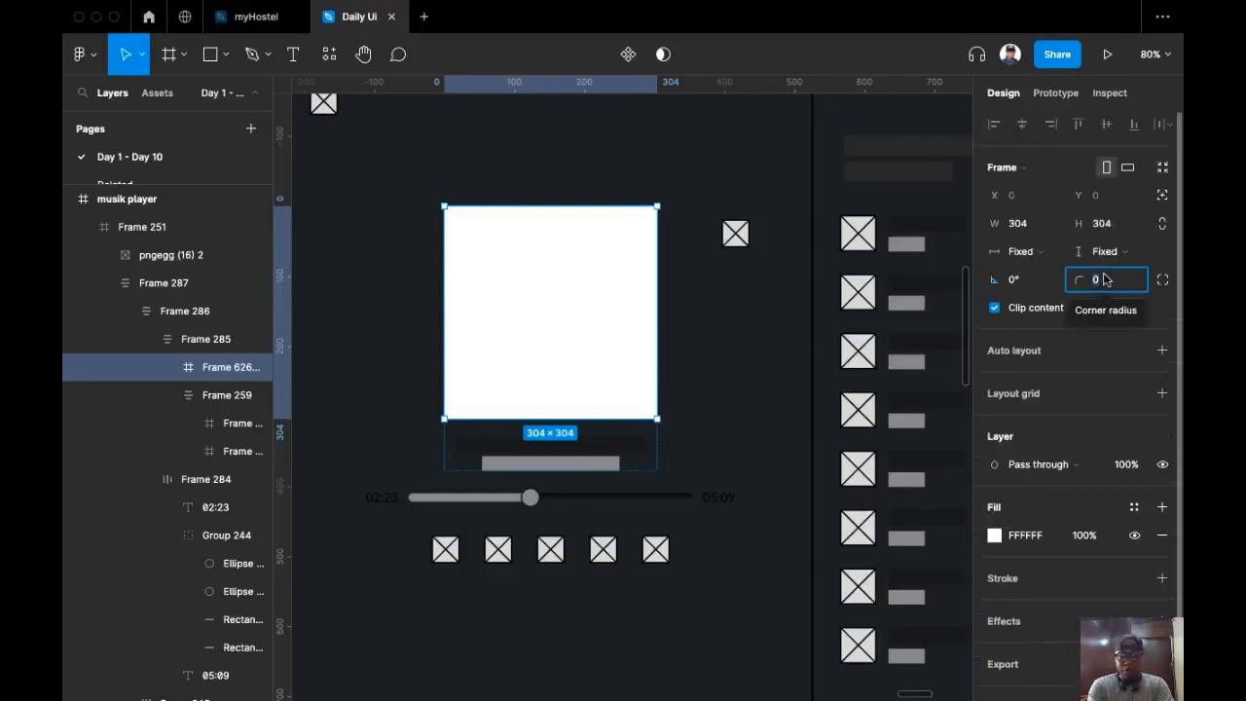
pyautogui.write('1000')
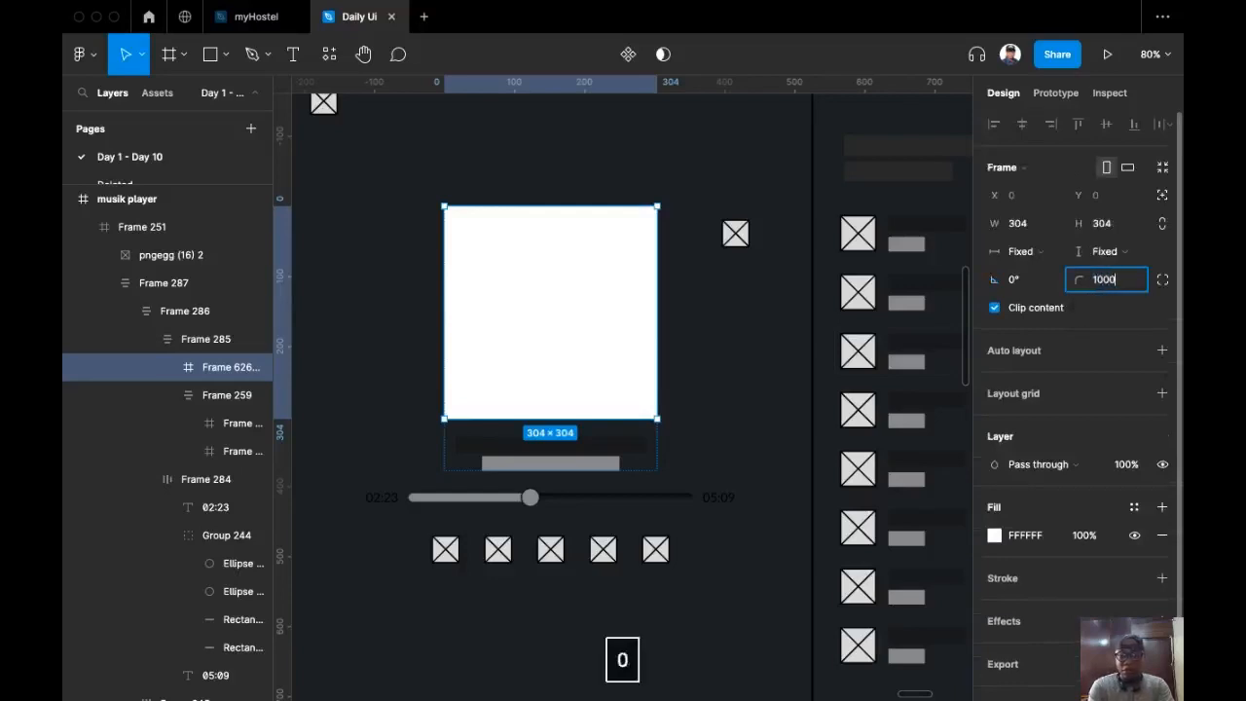
pyautogui.press('Return')
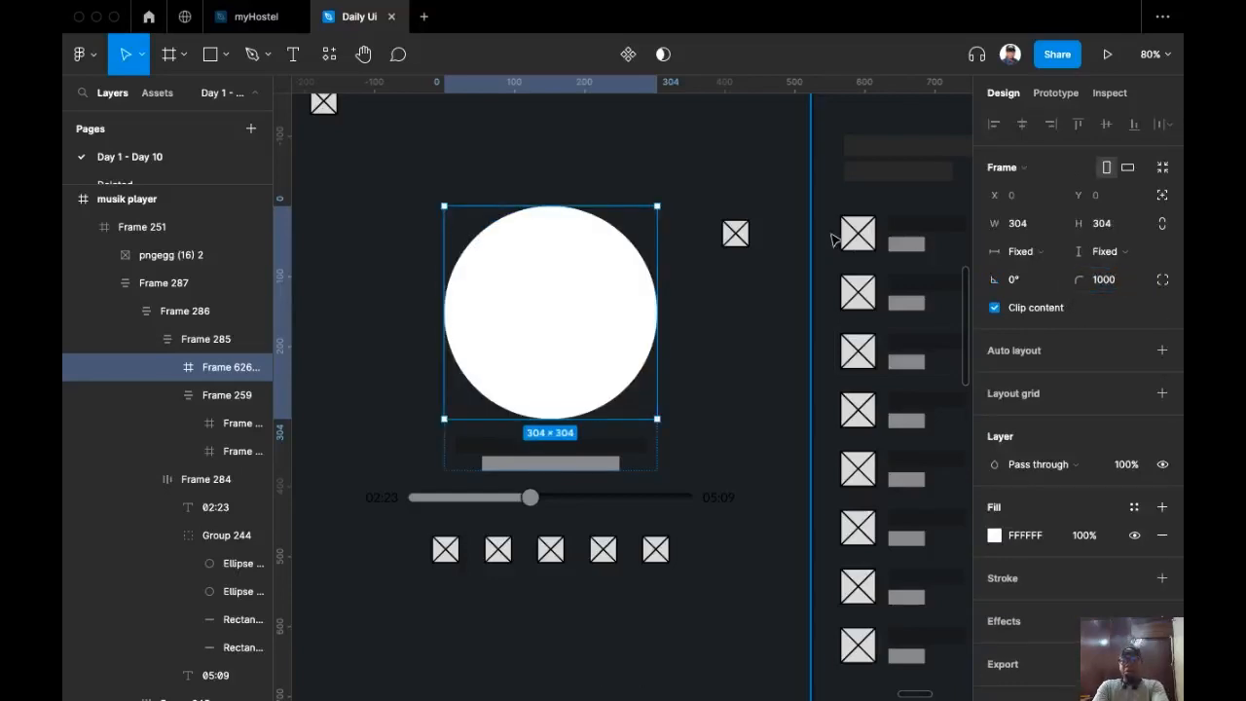
# Step: Eyedrop the dark 1C1F22 background colour into the circle's fill
pyautogui.scroll(-3, 743, 405)
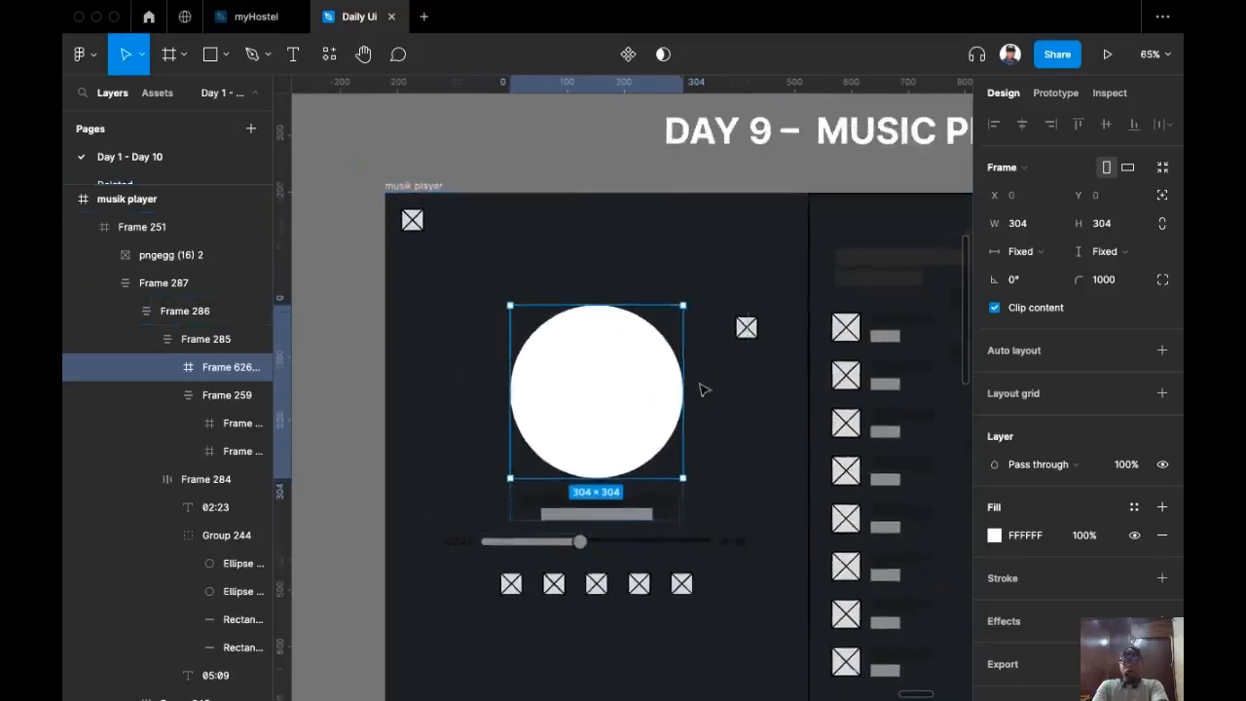
pyautogui.scroll(-3, 601, 306)
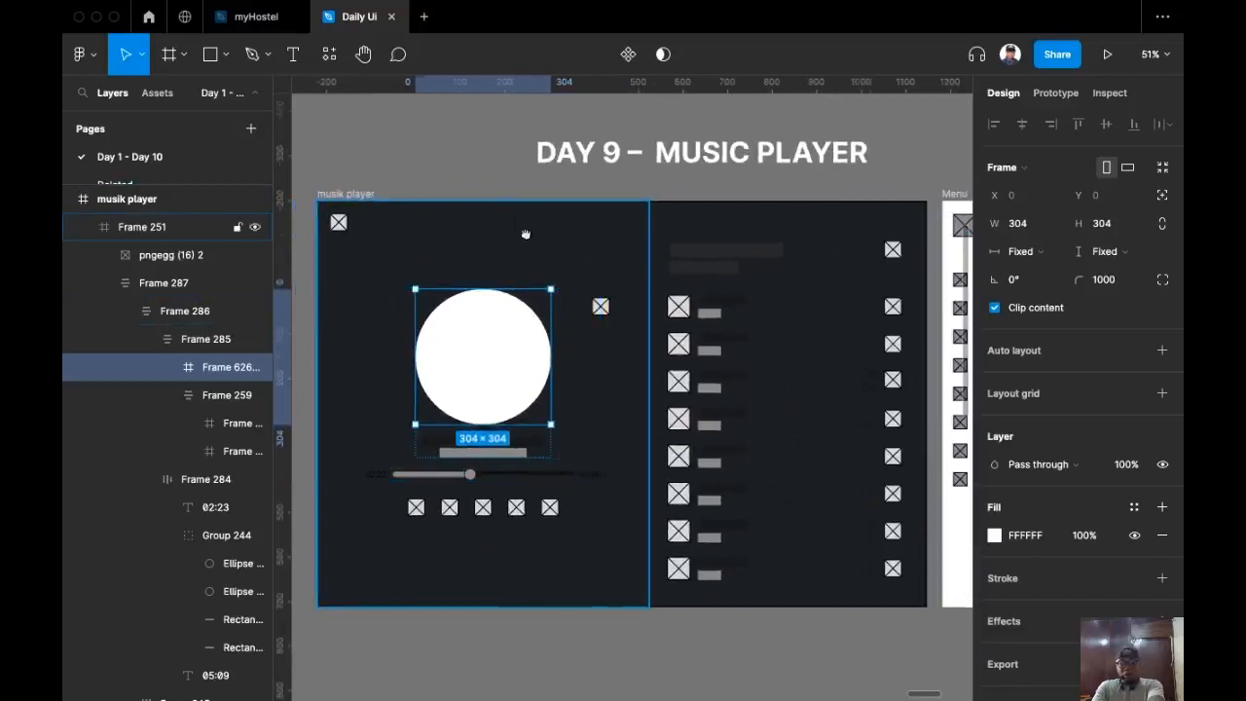
pyautogui.hscroll(-2, 615, 288)
pyautogui.press('i')
pyautogui.click(681, 317)
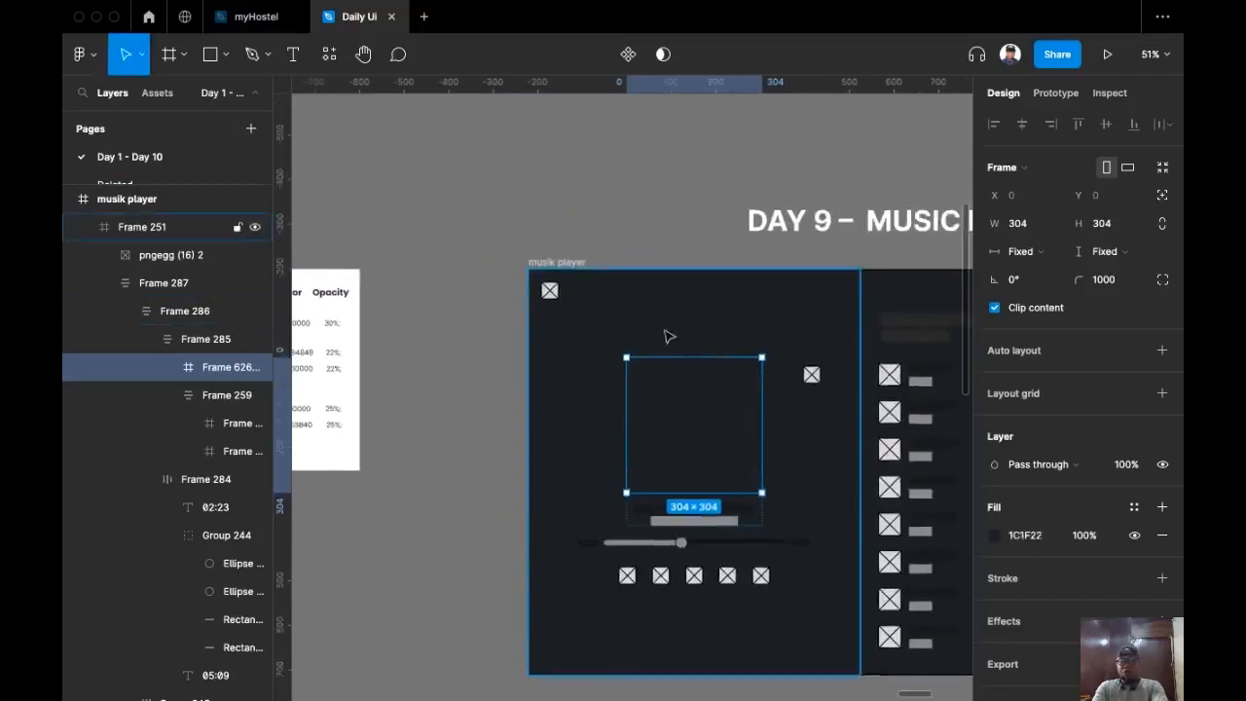
pyautogui.hscroll(2, 600, 348)
pyautogui.scroll(3, 581, 306)
pyautogui.scroll(2, 581, 305)
pyautogui.hscroll(1, 581, 306)
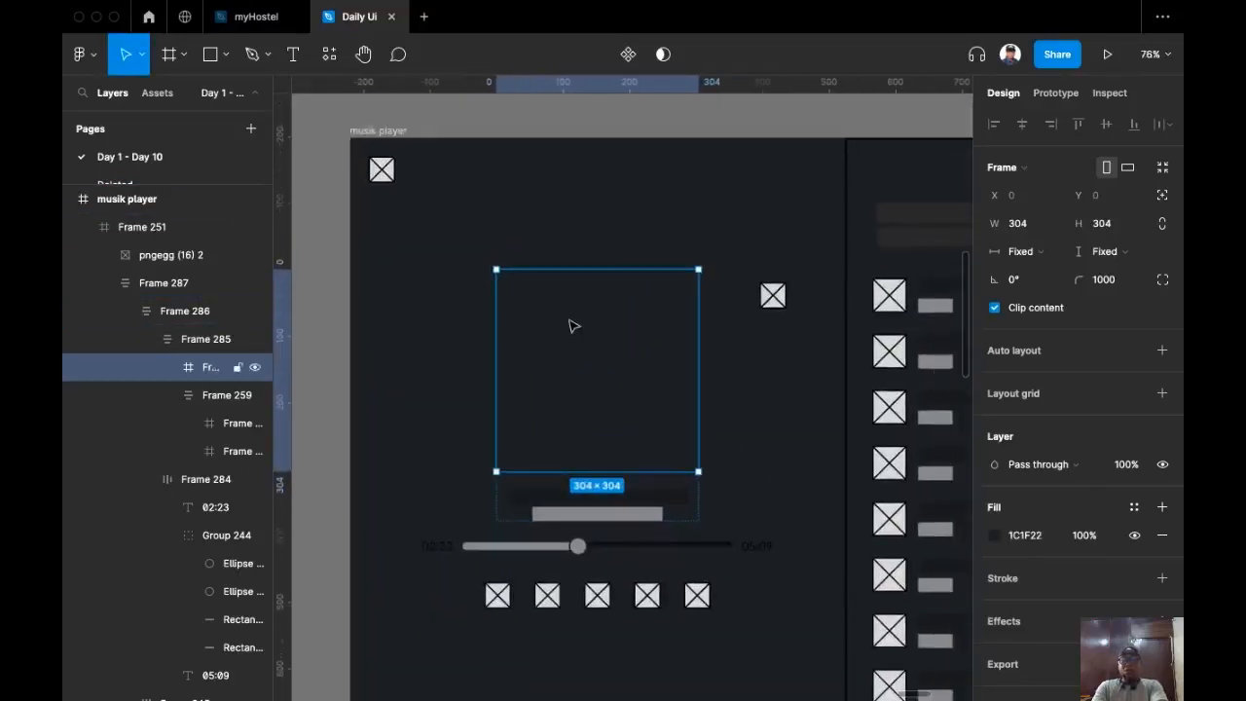
# Step: Give the album-art circle the 'big icon border' stroke style, thickened to 9
pyautogui.scroll(-1, 1022, 497)
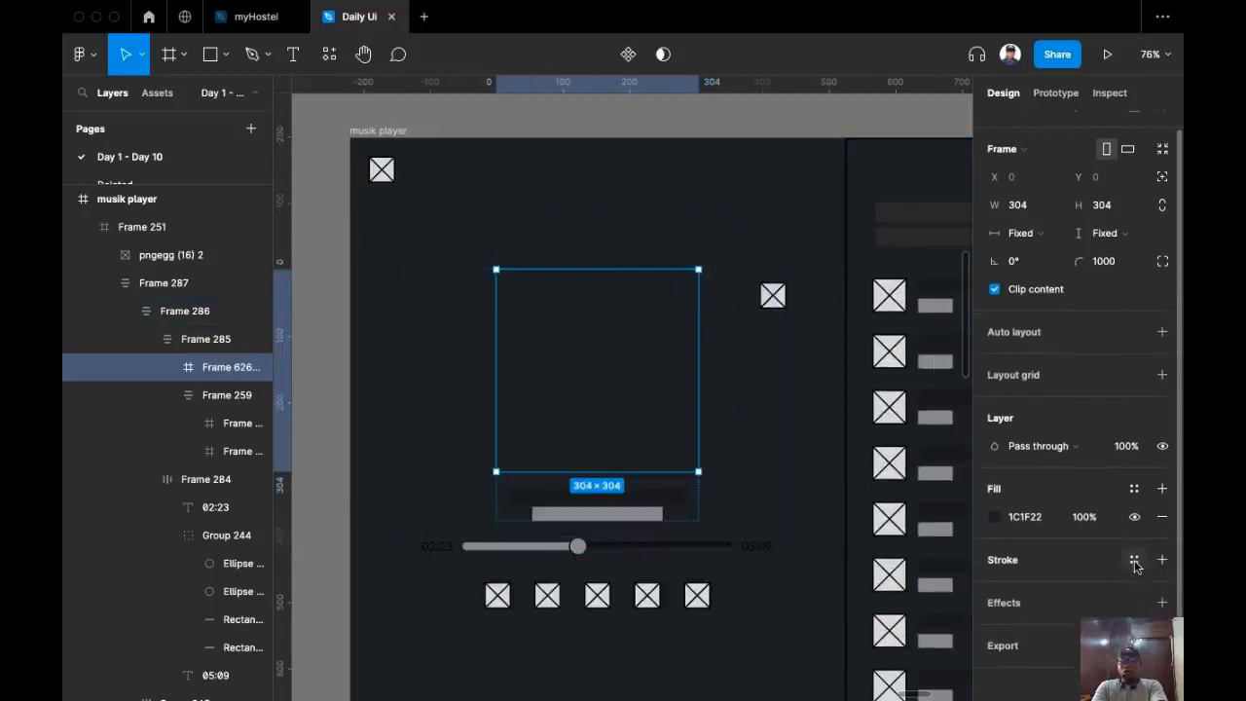
pyautogui.scroll(-1, 1134, 562)
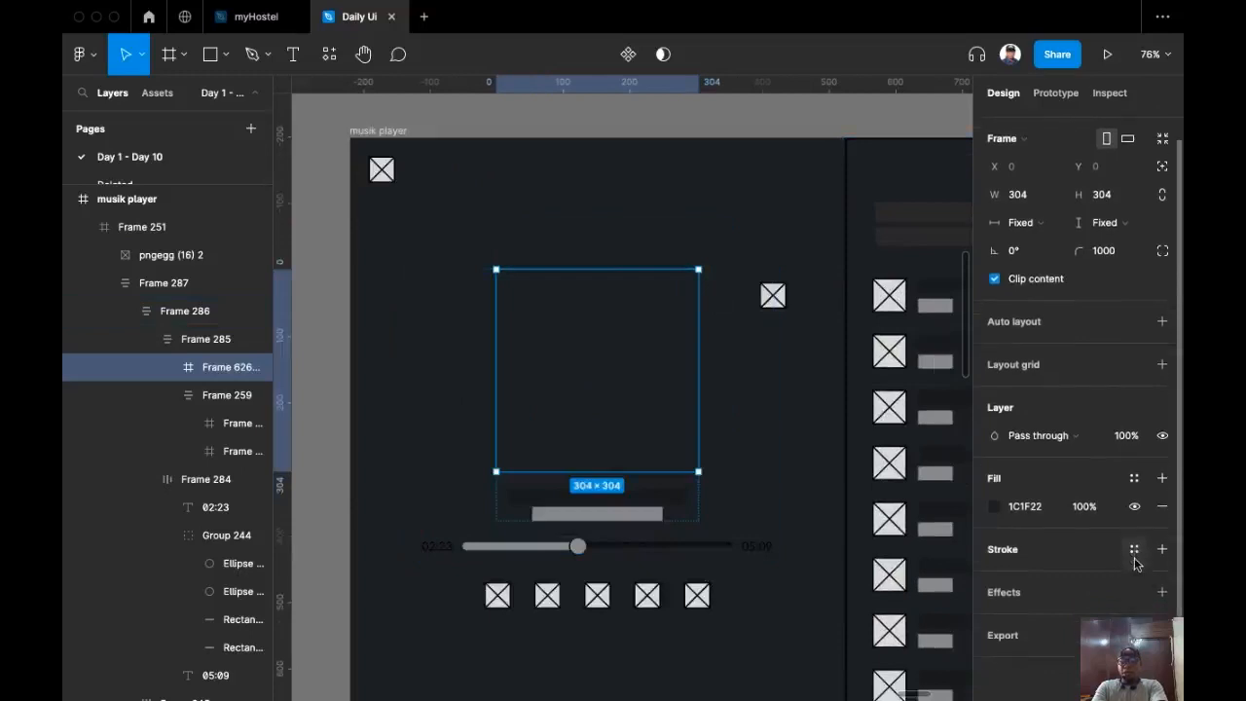
pyautogui.click(1134, 551)
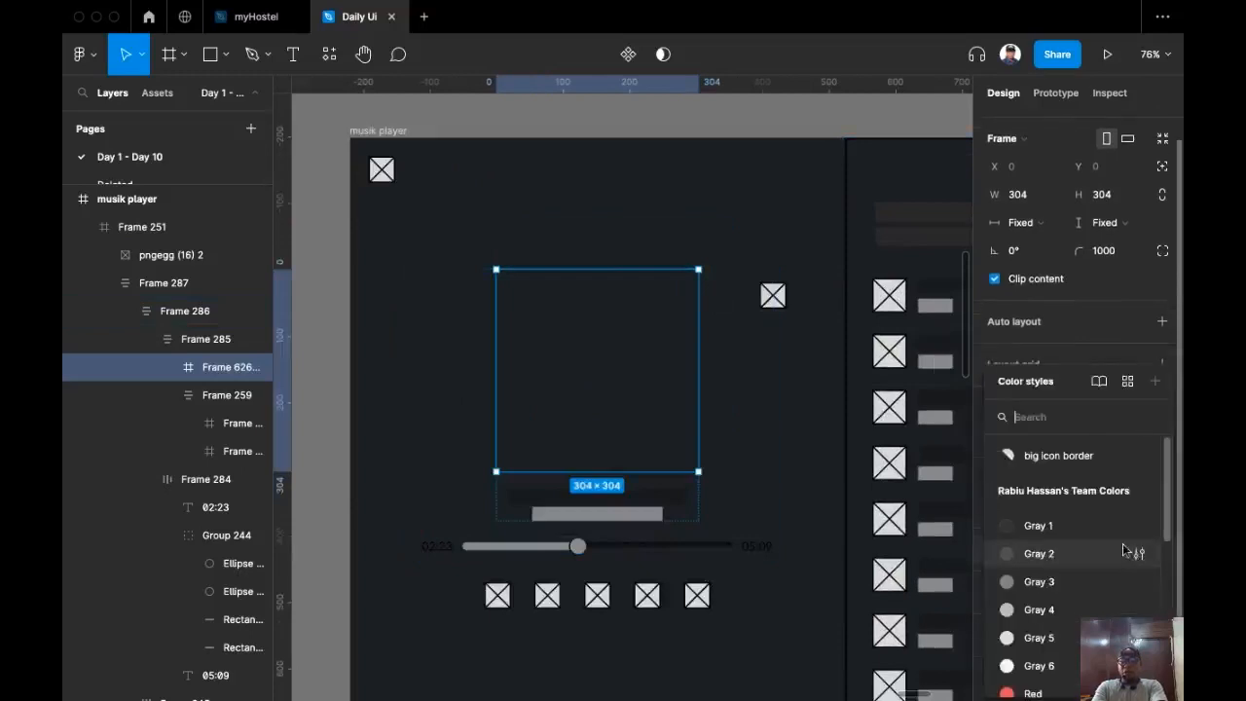
pyautogui.click(1063, 459)
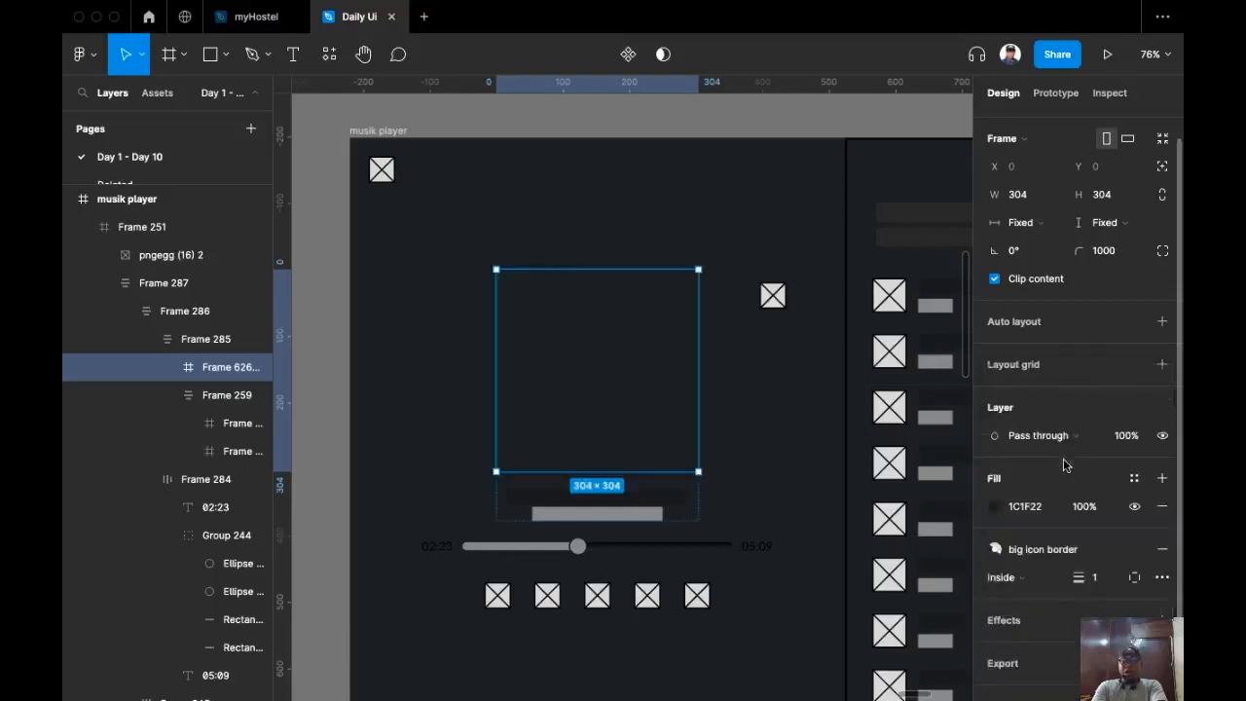
pyautogui.scroll(-1, 1050, 507)
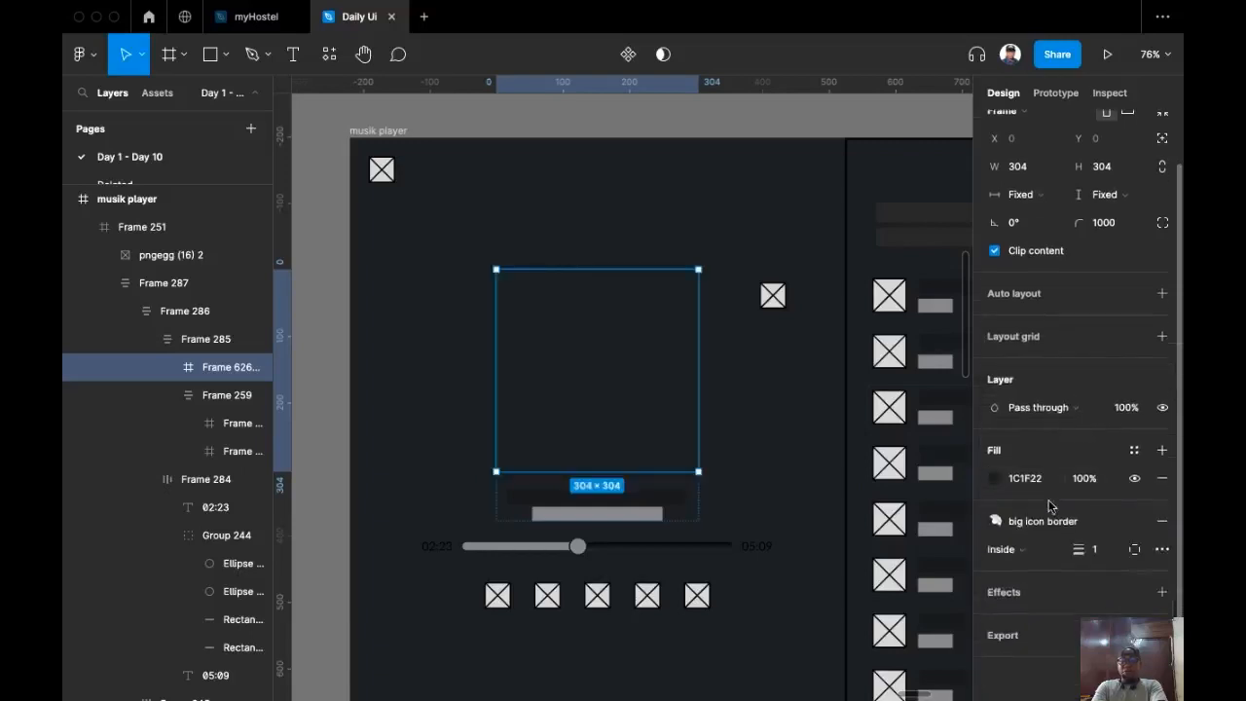
pyautogui.click(1094, 549)
pyautogui.press('Up')
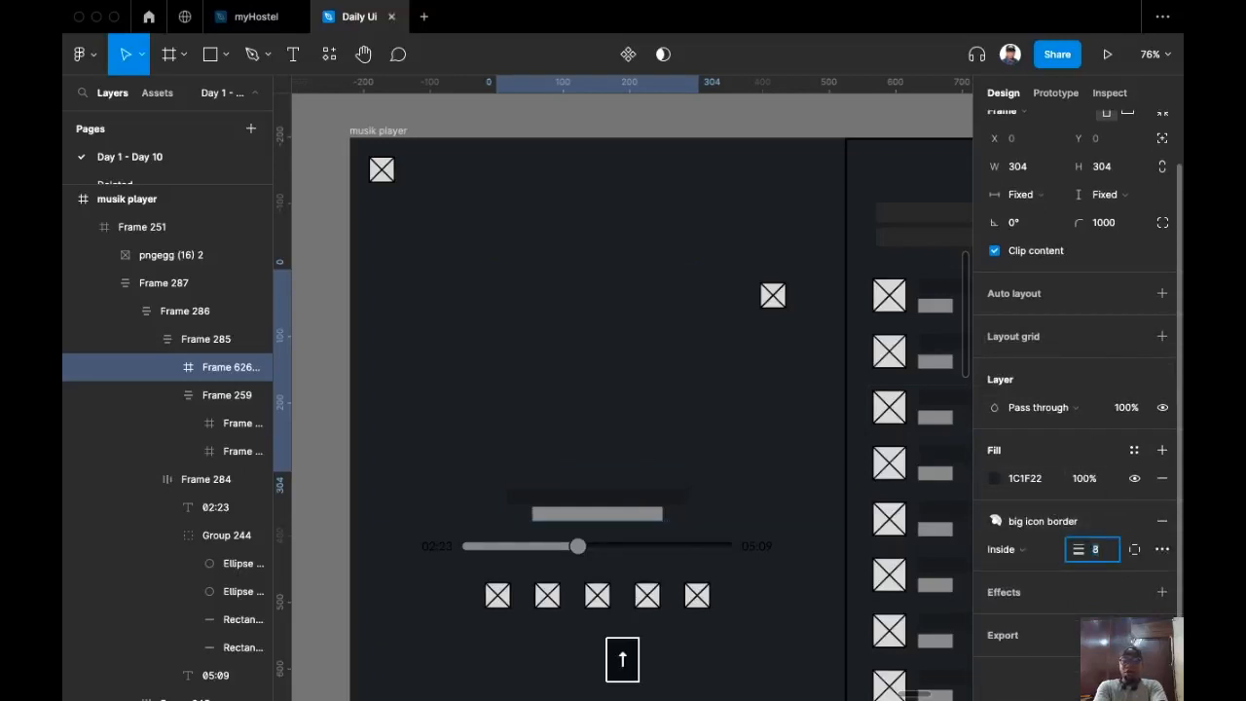
pyautogui.press('Up')
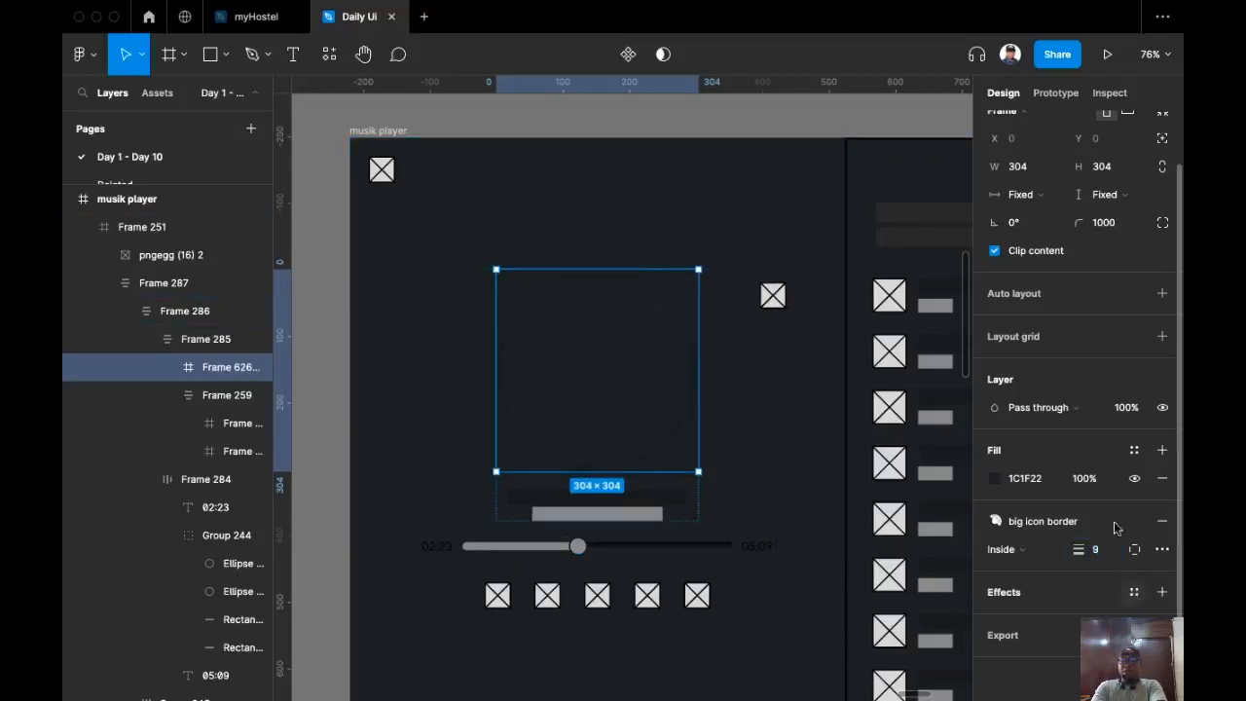
# Step: Apply the 'Big Icon Shadow' effect style to the circle
pyautogui.click(1133, 592)
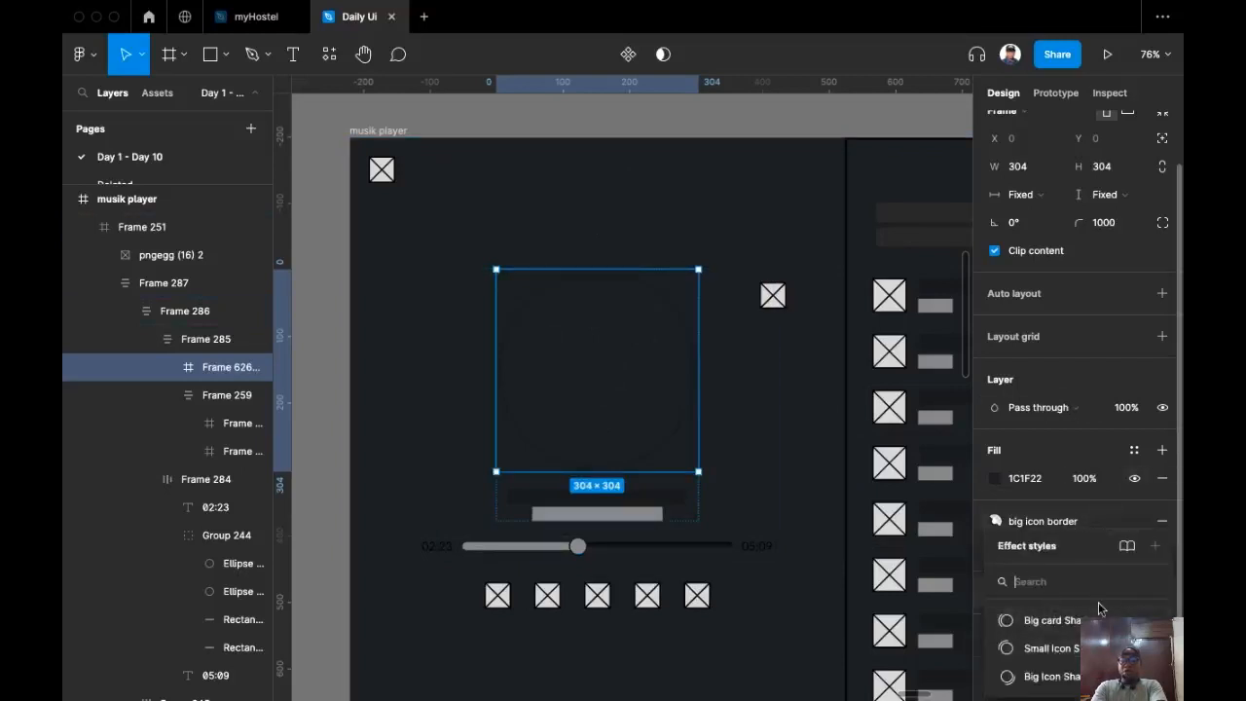
pyautogui.click(1052, 675)
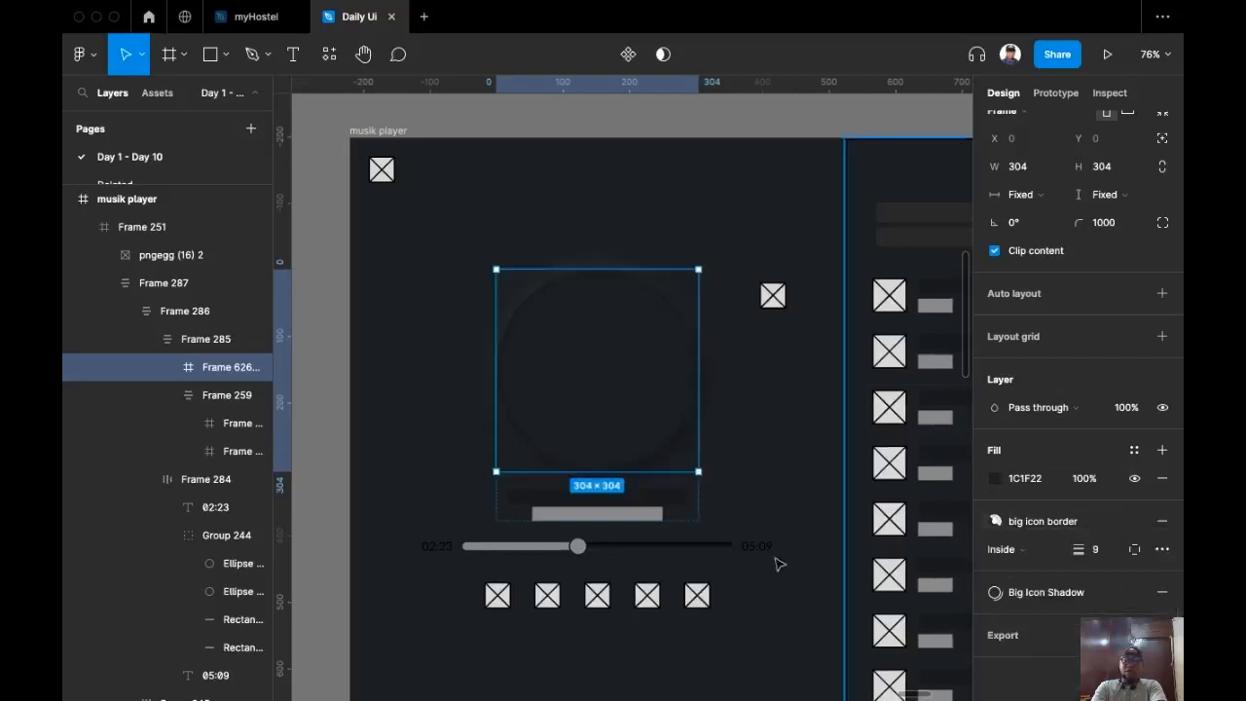
pyautogui.click(433, 135)
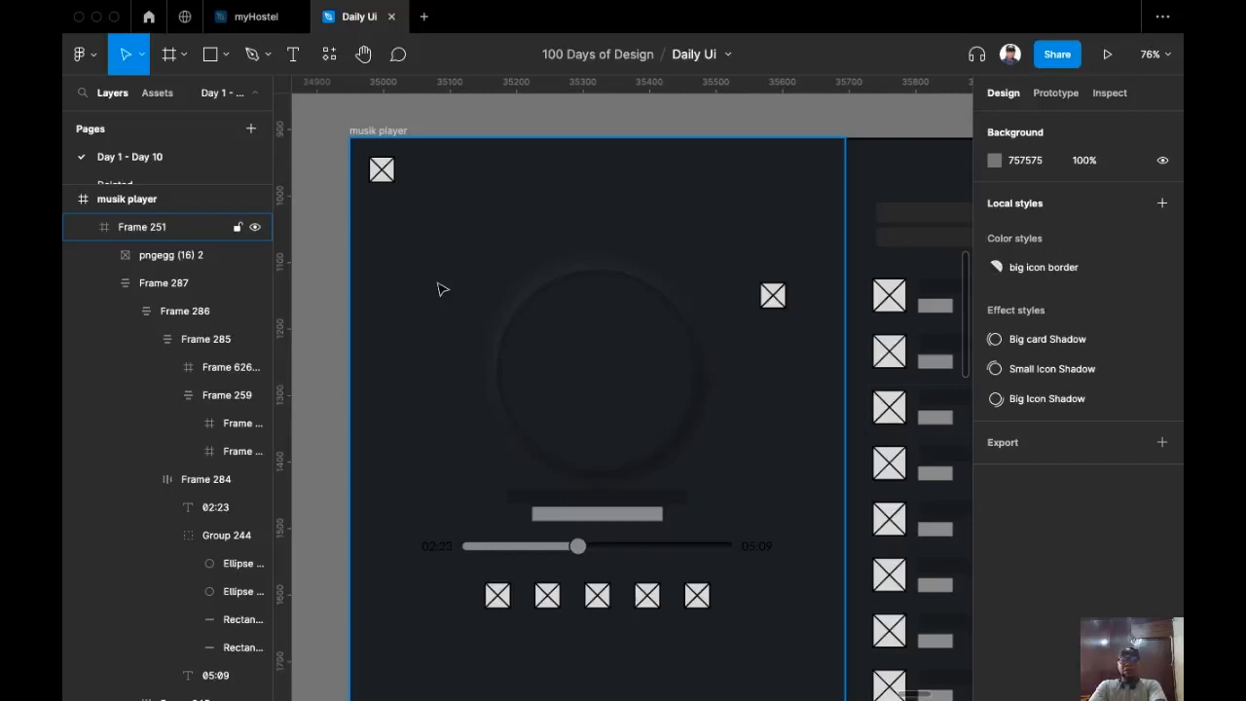
pyautogui.keyDown('ctrl'); pyautogui.scroll(1, 440, 289); pyautogui.keyUp('ctrl')
pyautogui.hscroll(2, 440, 289)
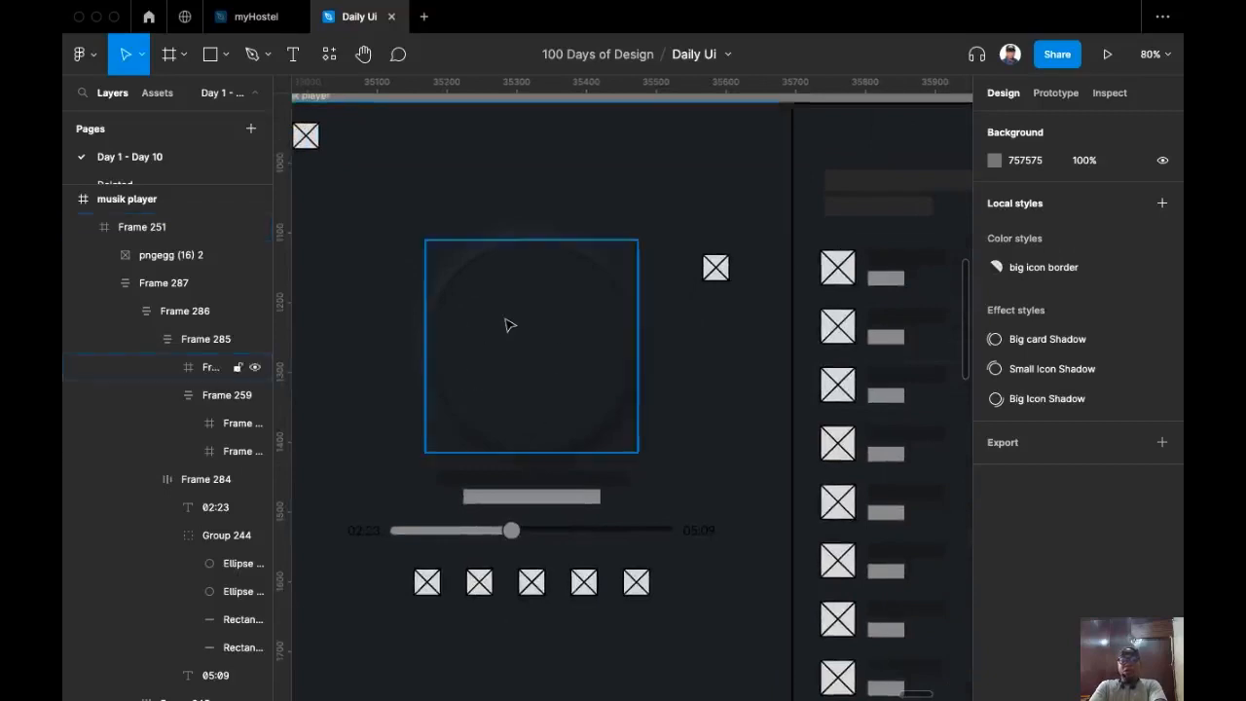
pyautogui.keyDown('ctrl'); pyautogui.scroll(-3, 507, 325); pyautogui.keyUp('ctrl')
pyautogui.keyDown('ctrl'); pyautogui.scroll(3, 464, 350); pyautogui.keyUp('ctrl')
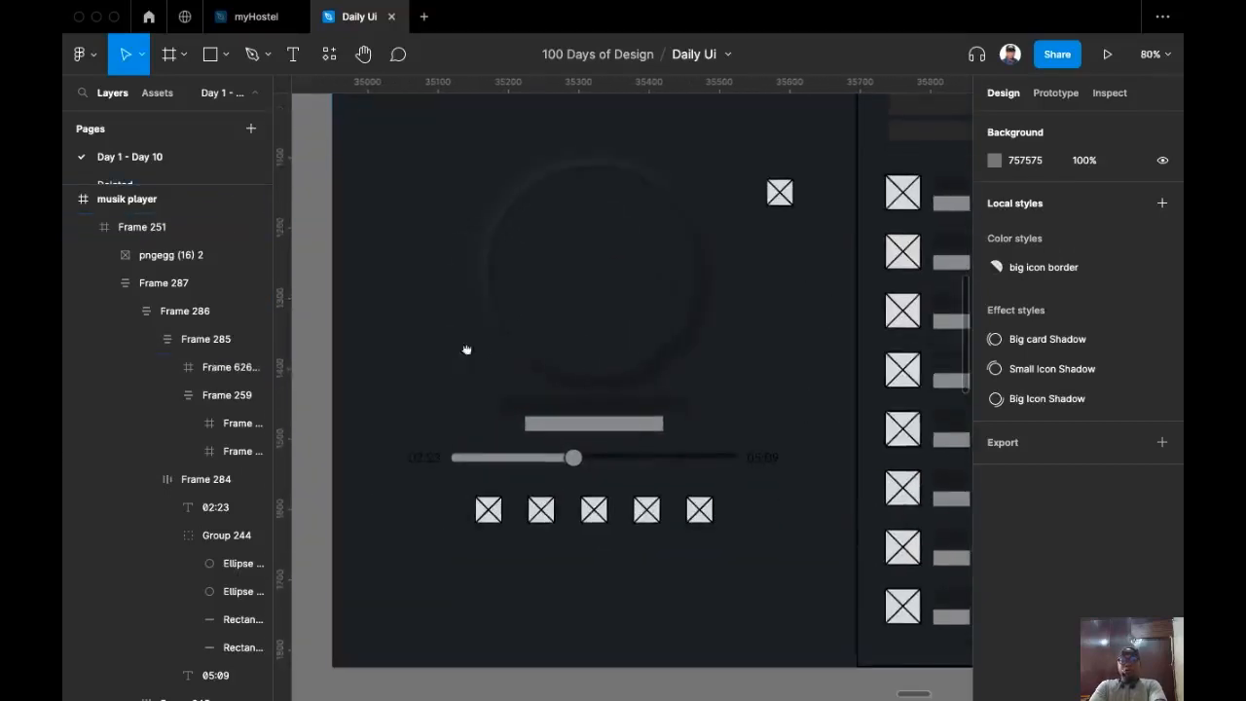
pyautogui.keyDown('ctrl'); pyautogui.scroll(2, 404, 488); pyautogui.keyUp('ctrl')
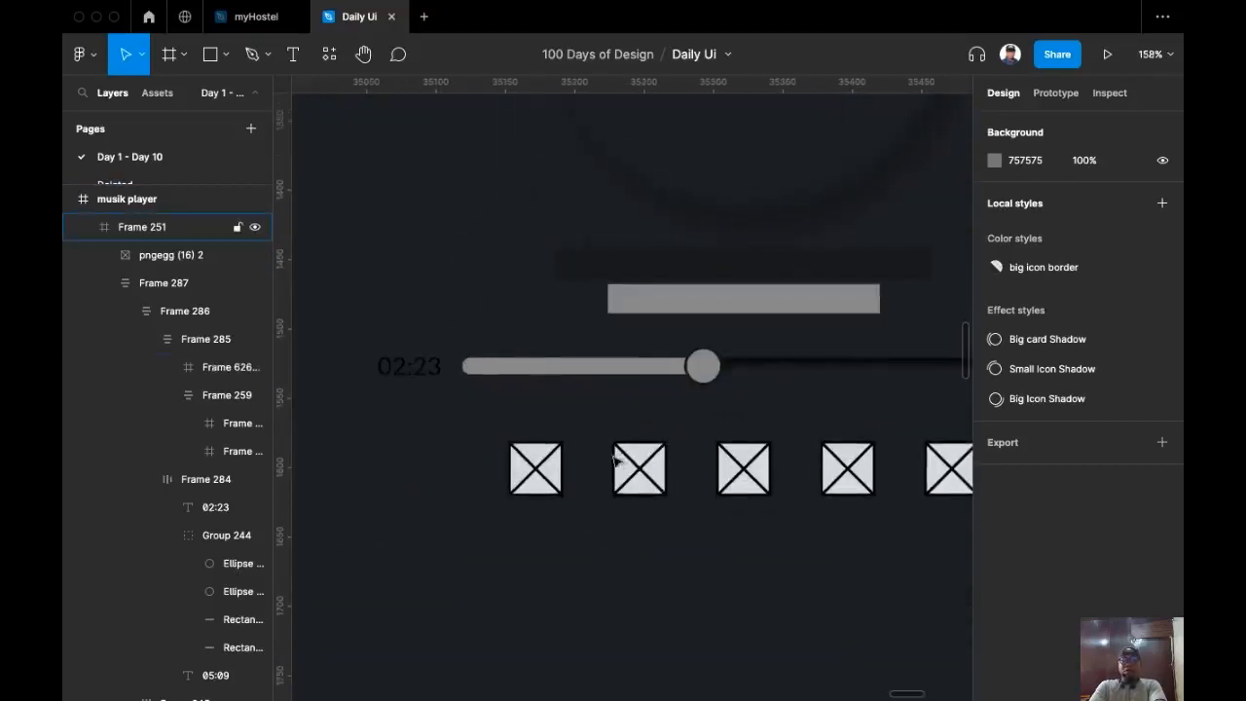
pyautogui.click(528, 484)
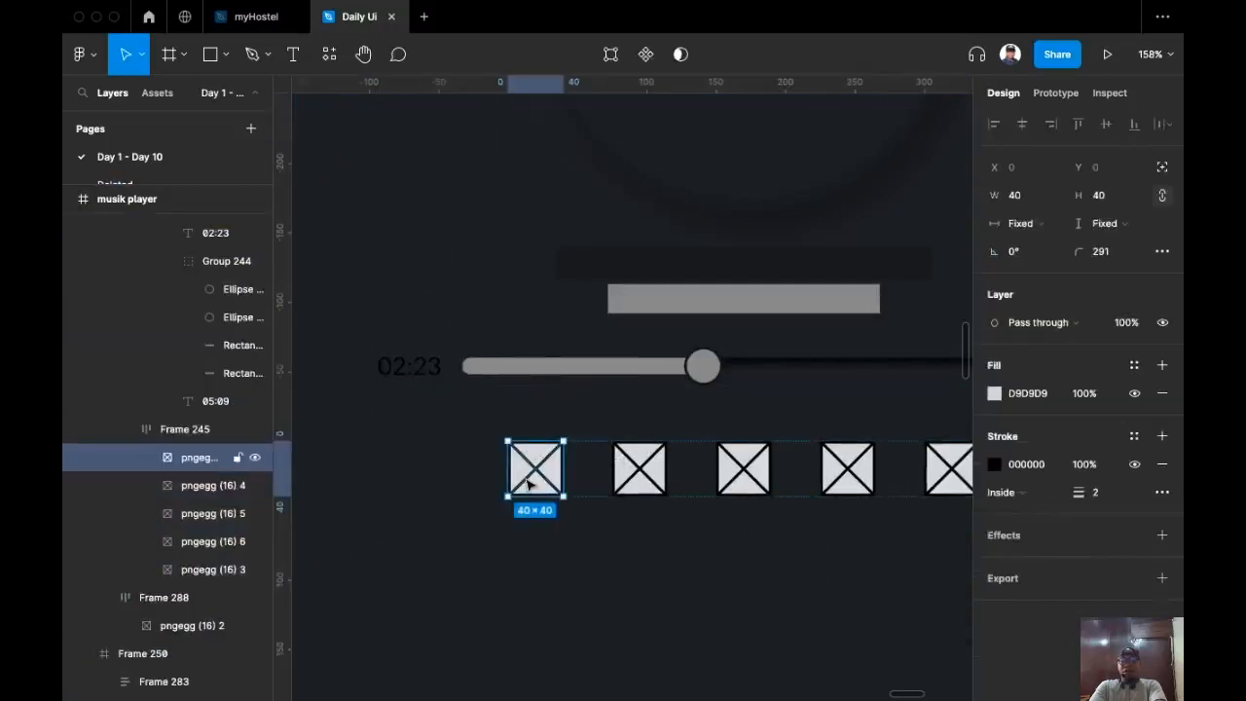
pyautogui.click(467, 459)
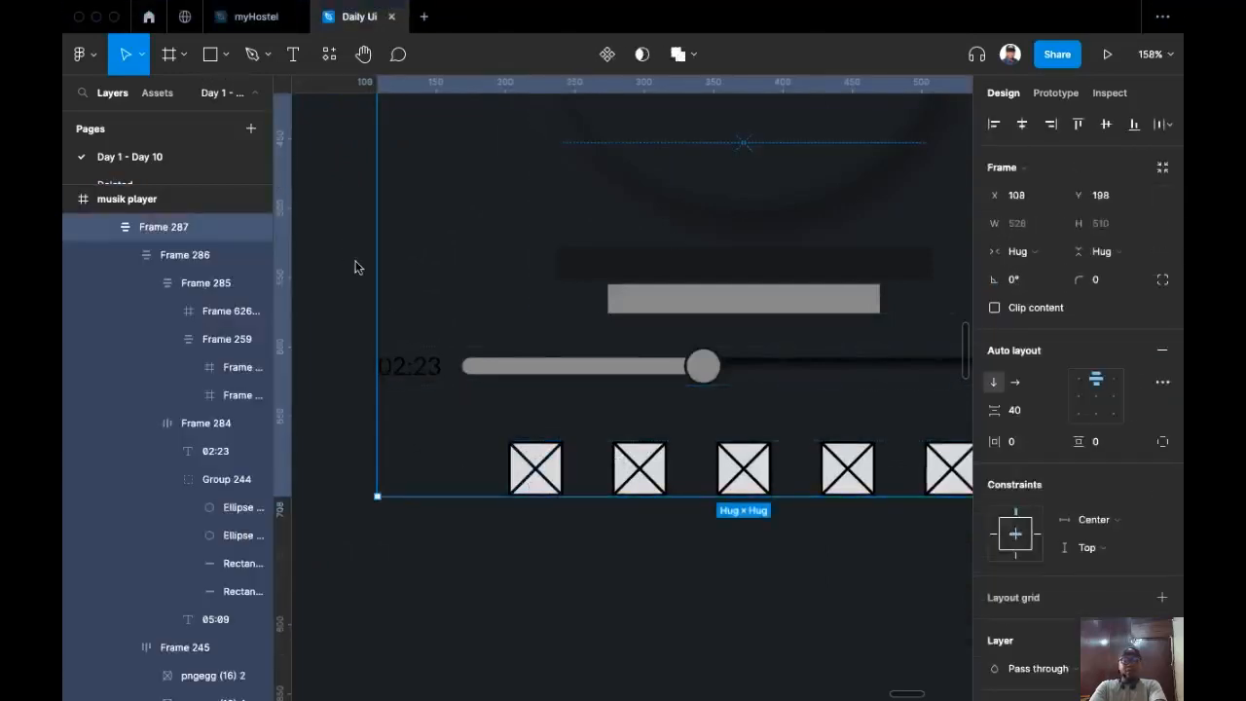
pyautogui.scroll(3, 335, 333)
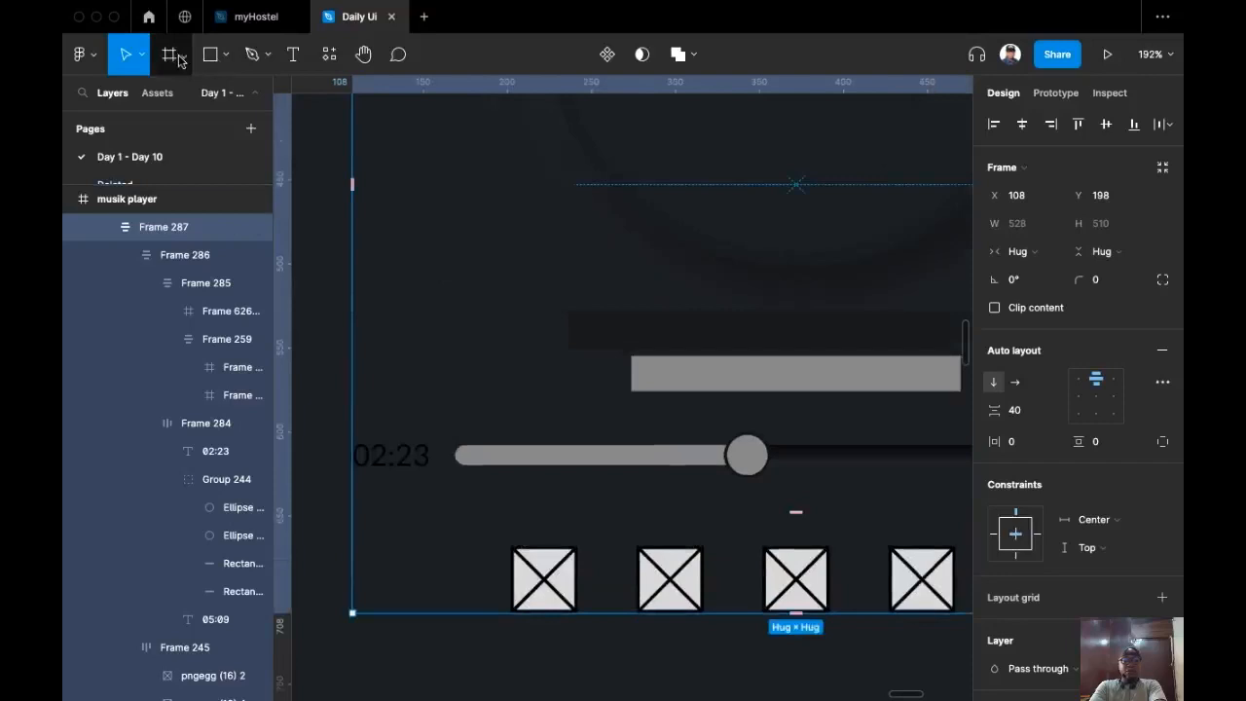
pyautogui.click(538, 574)
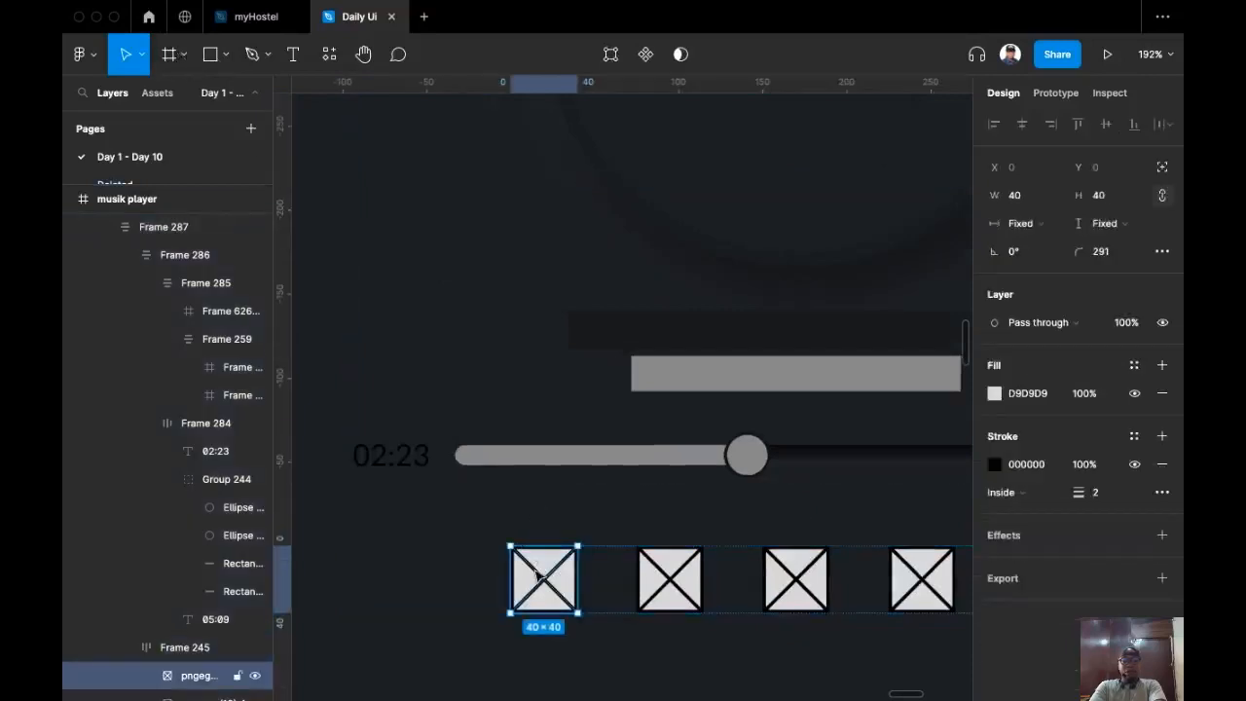
pyautogui.scroll(2, 458, 437)
pyautogui.scroll(-2, 519, 529)
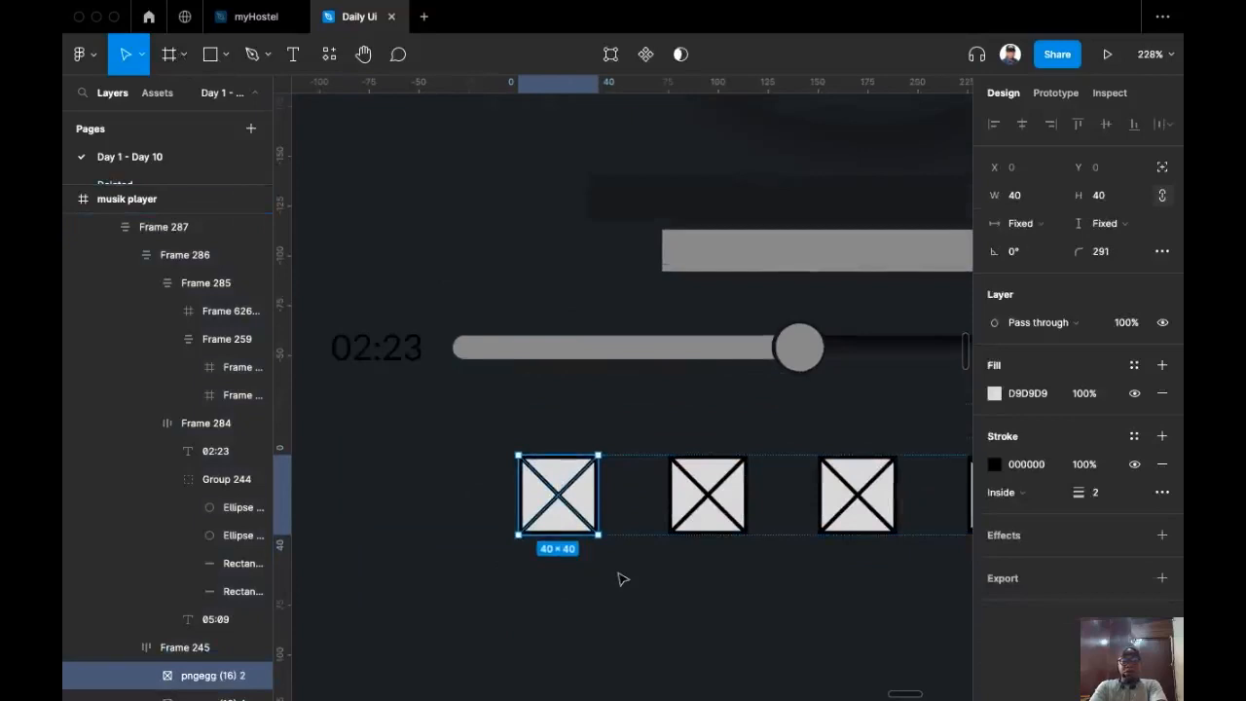
# Step: Frame the first control icon, round it with radius 100, fill it white and delete the inner image
pyautogui.press('alt+super+g')
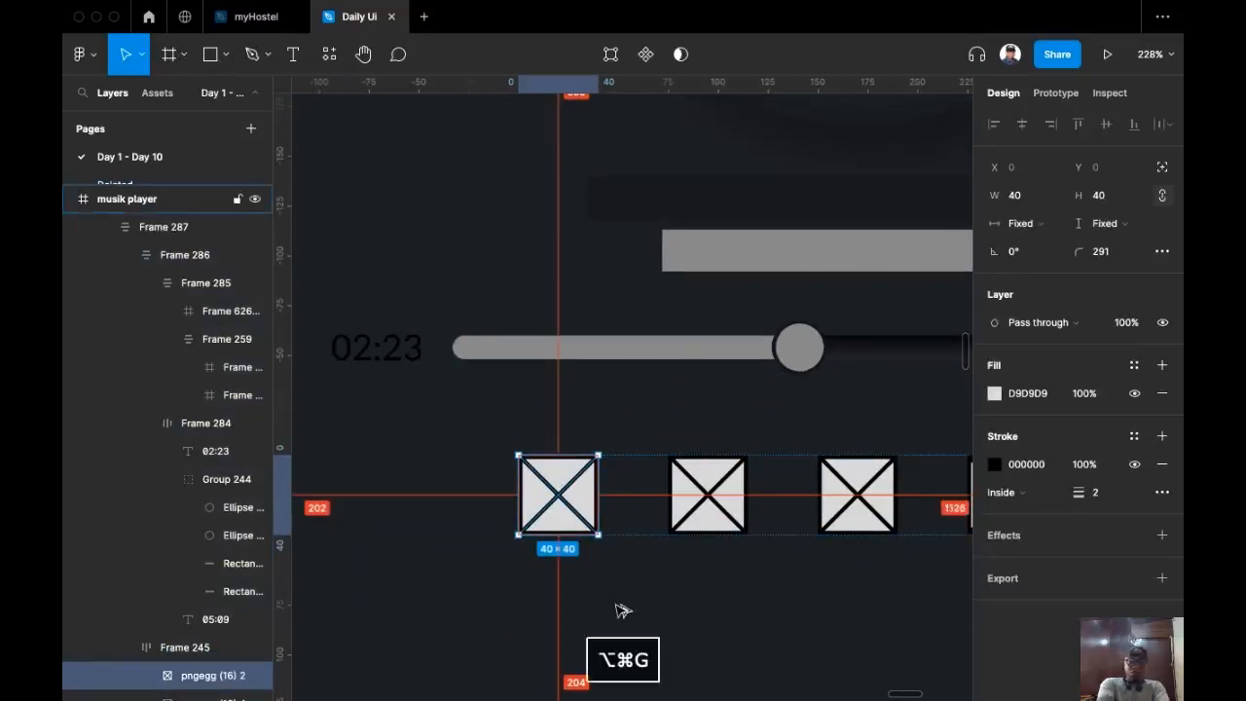
pyautogui.click(1113, 280)
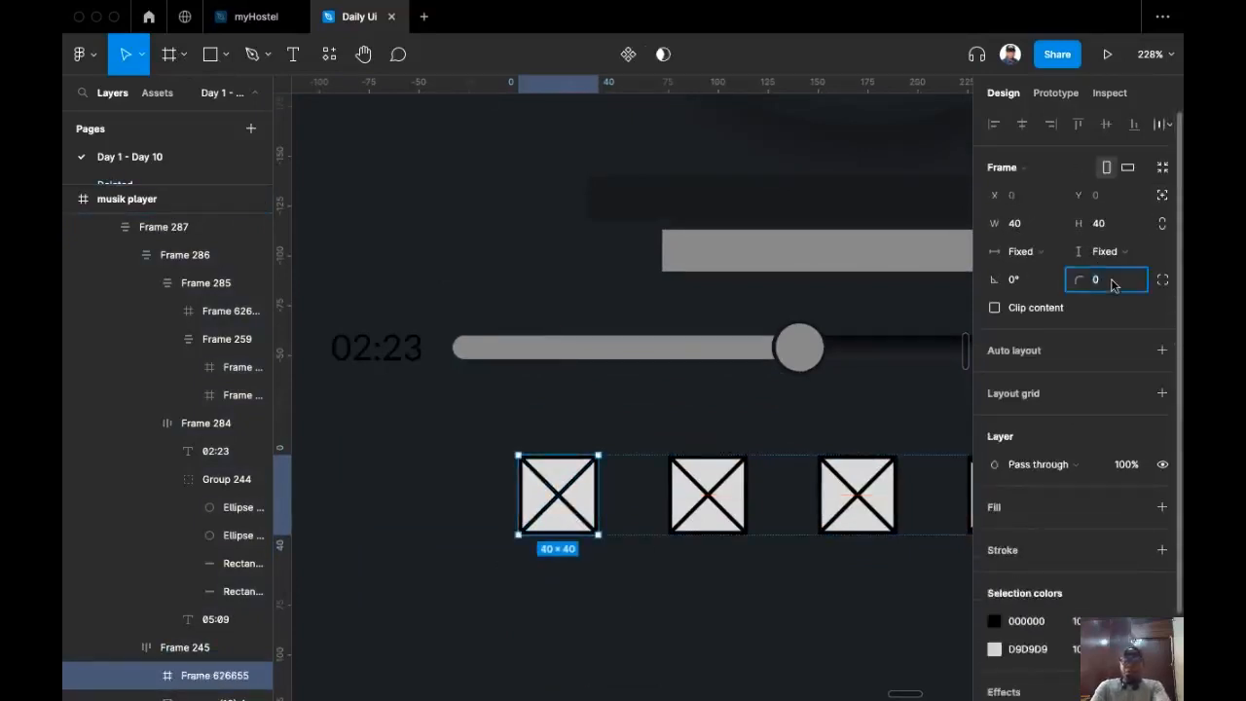
pyautogui.write('100')
pyautogui.press('Return')
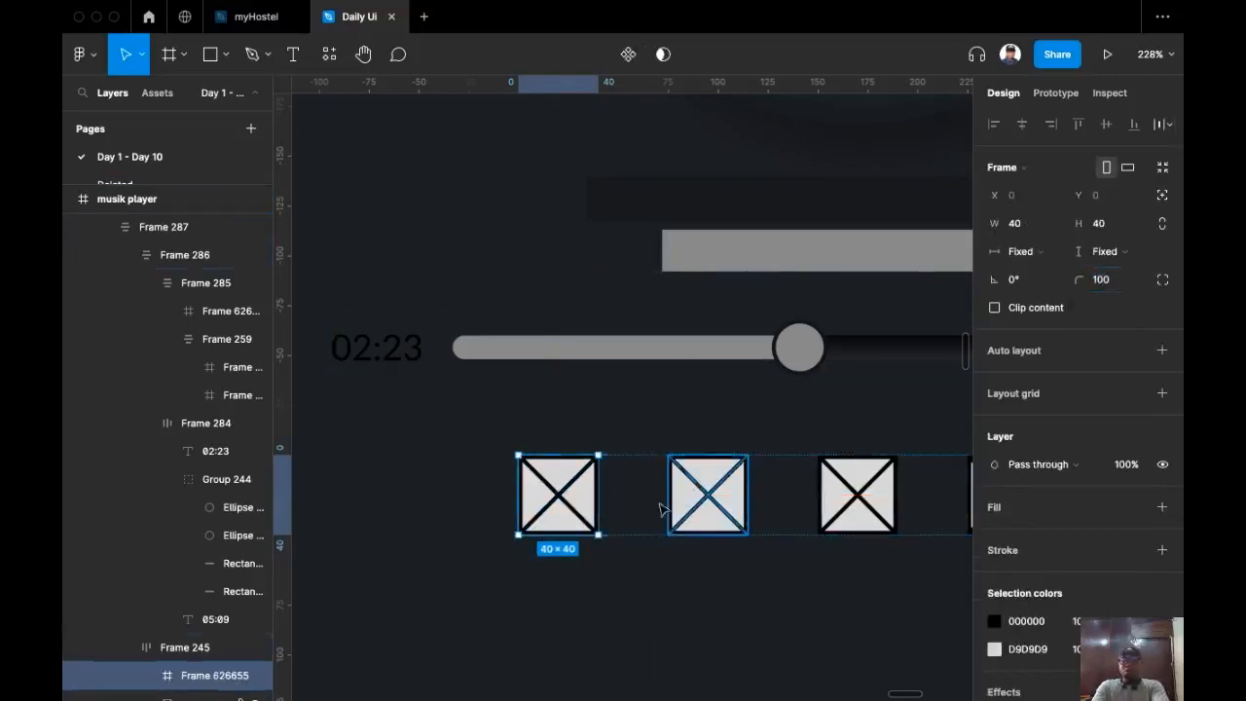
pyautogui.click(1162, 506)
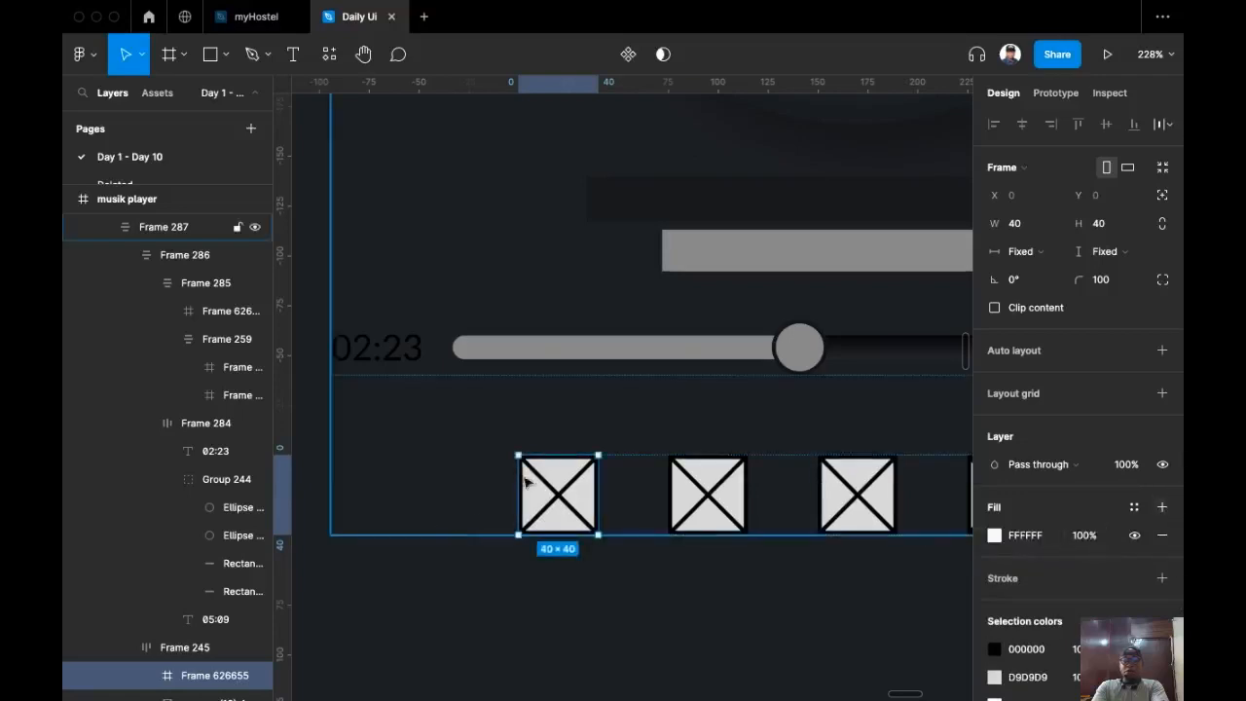
pyautogui.doubleClick(562, 496)
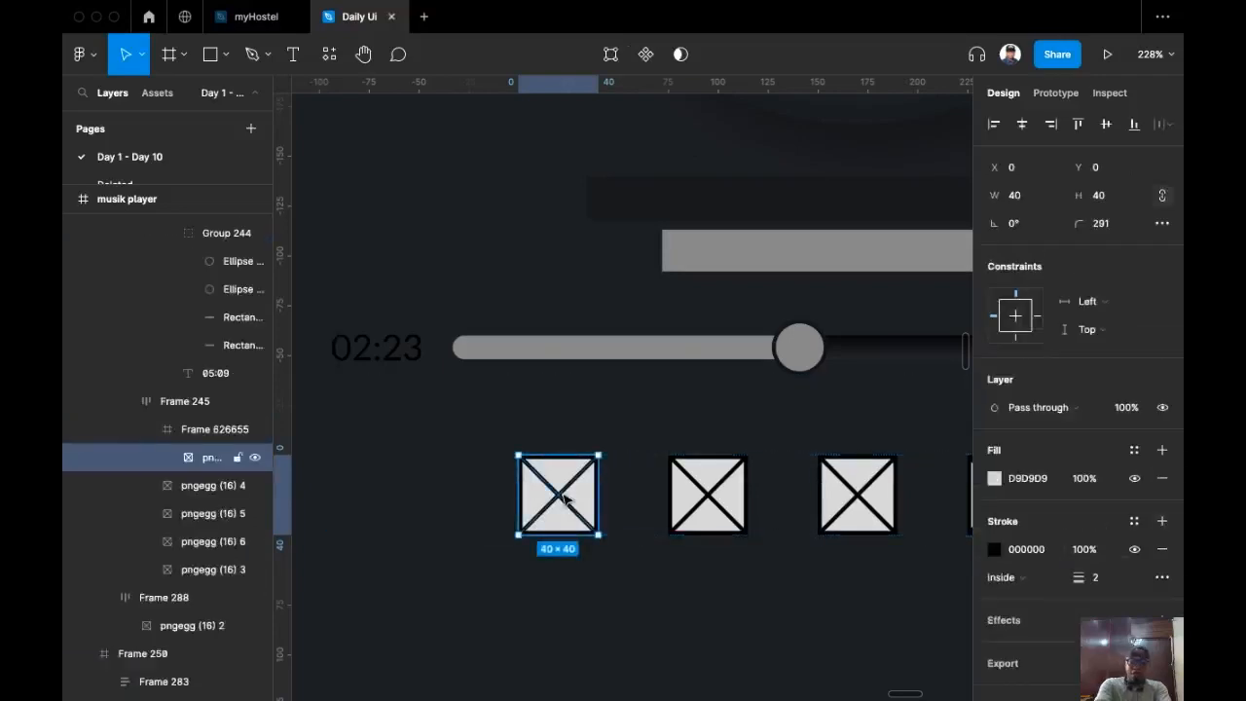
pyautogui.press('BackSpace')
# Step: Resize the white circle button to 52×52 and copy it
pyautogui.click(564, 499)
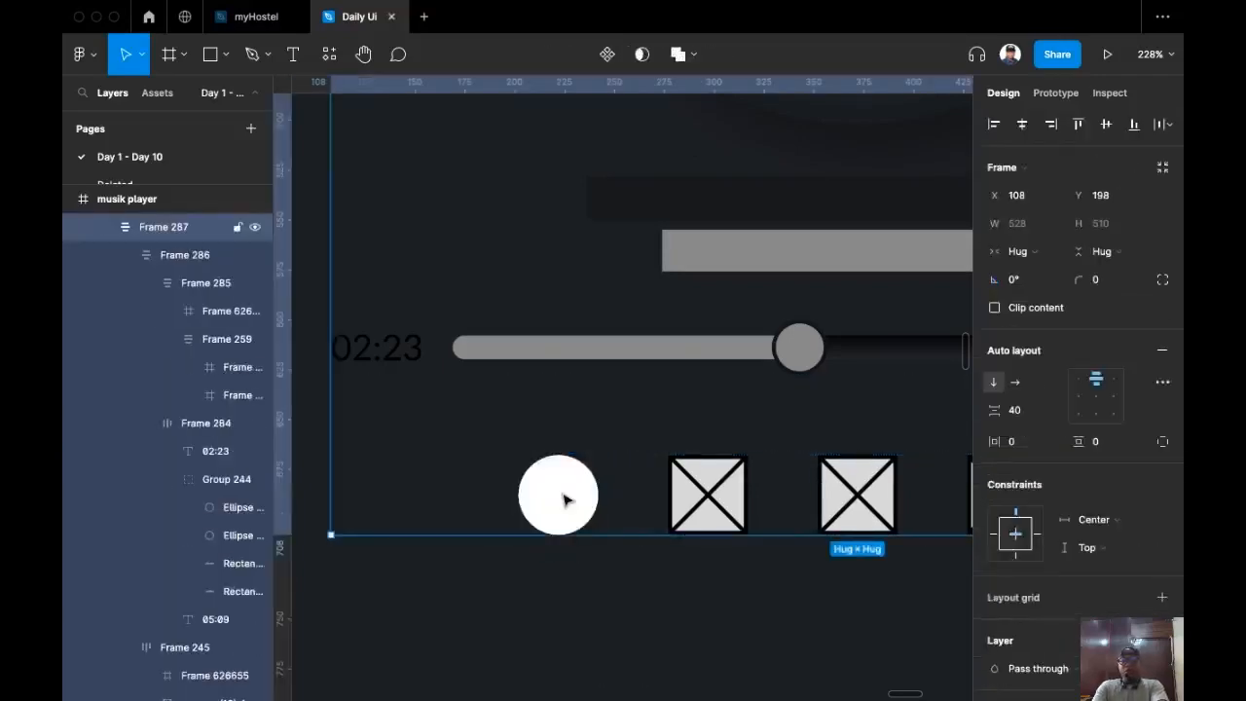
pyautogui.click(563, 499)
pyautogui.click(563, 499)
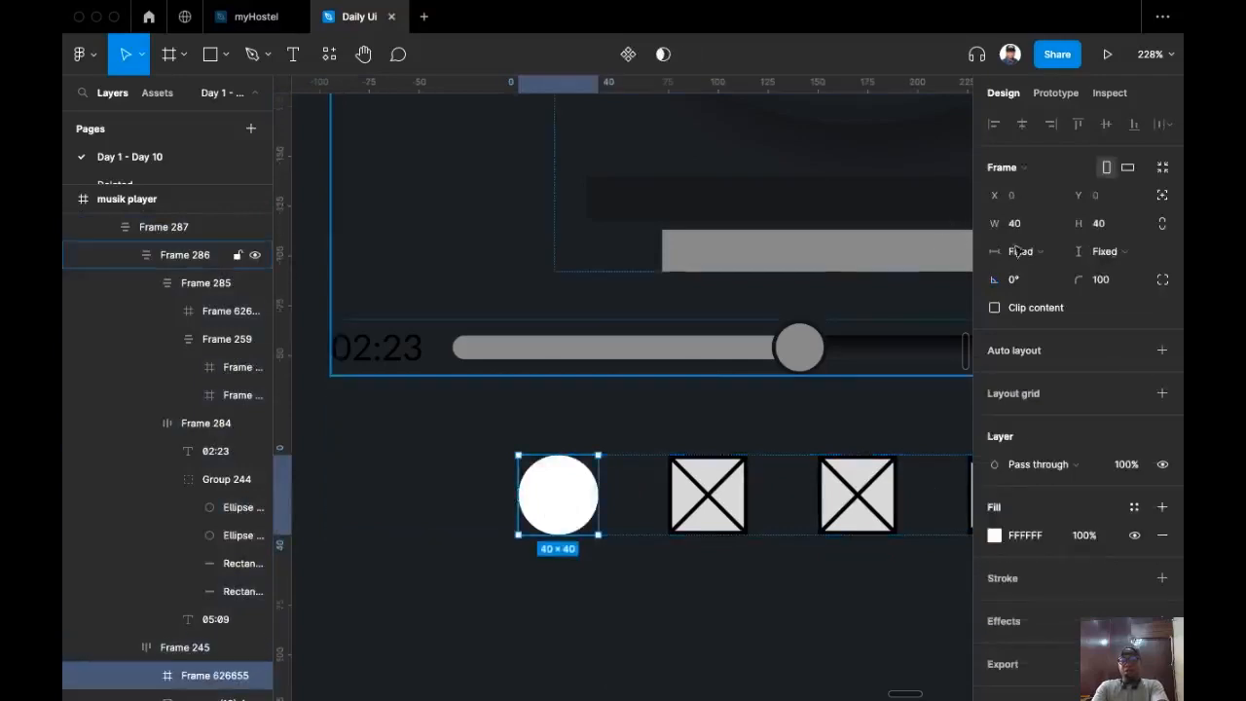
pyautogui.click(1121, 225)
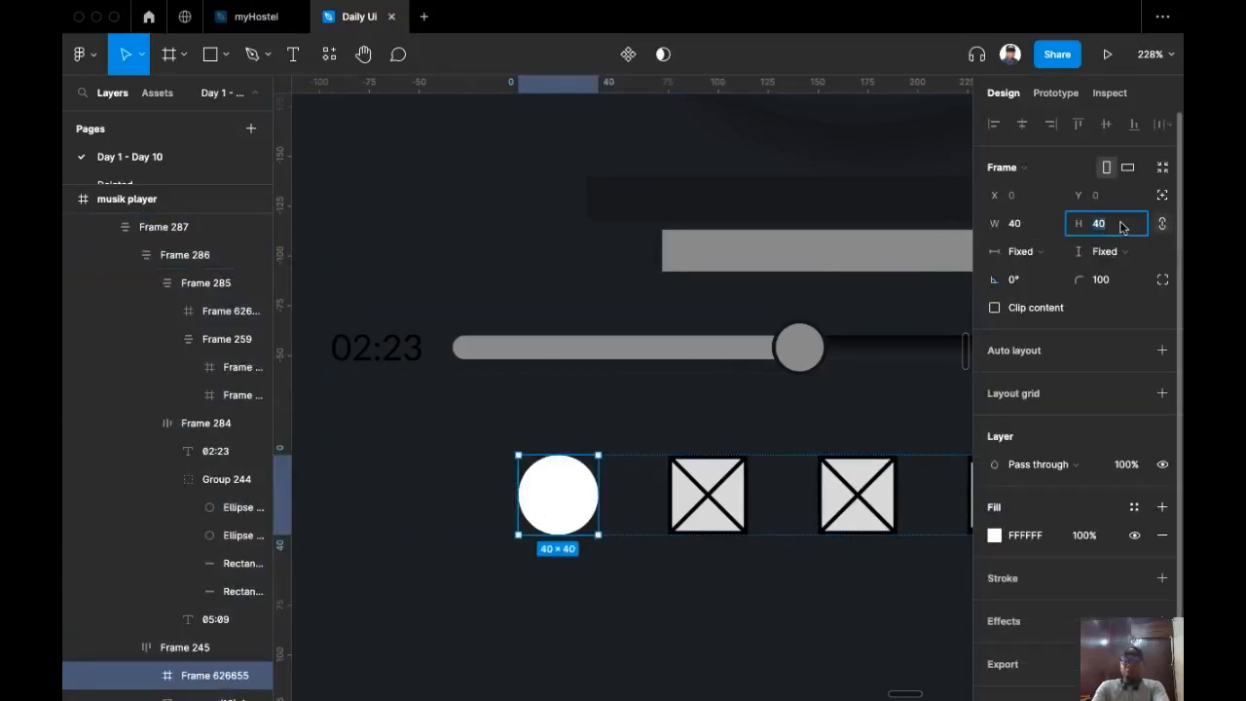
pyautogui.write('5')
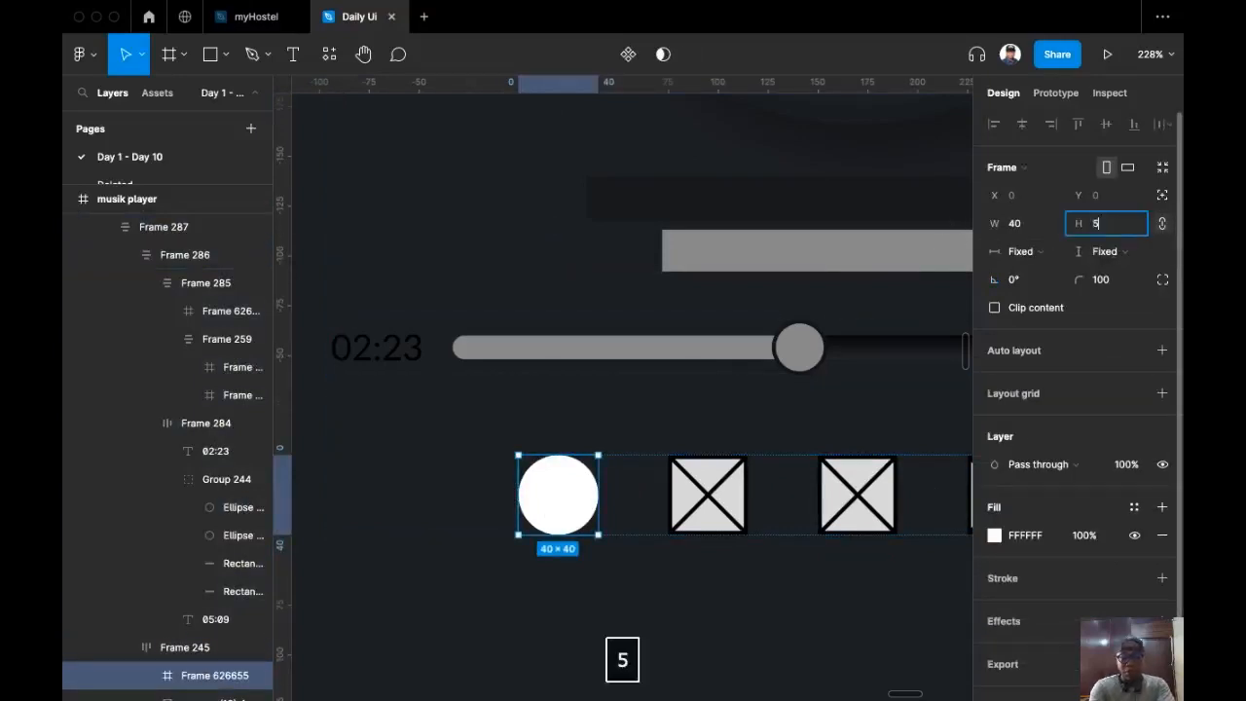
pyautogui.write('2')
pyautogui.press('Return')
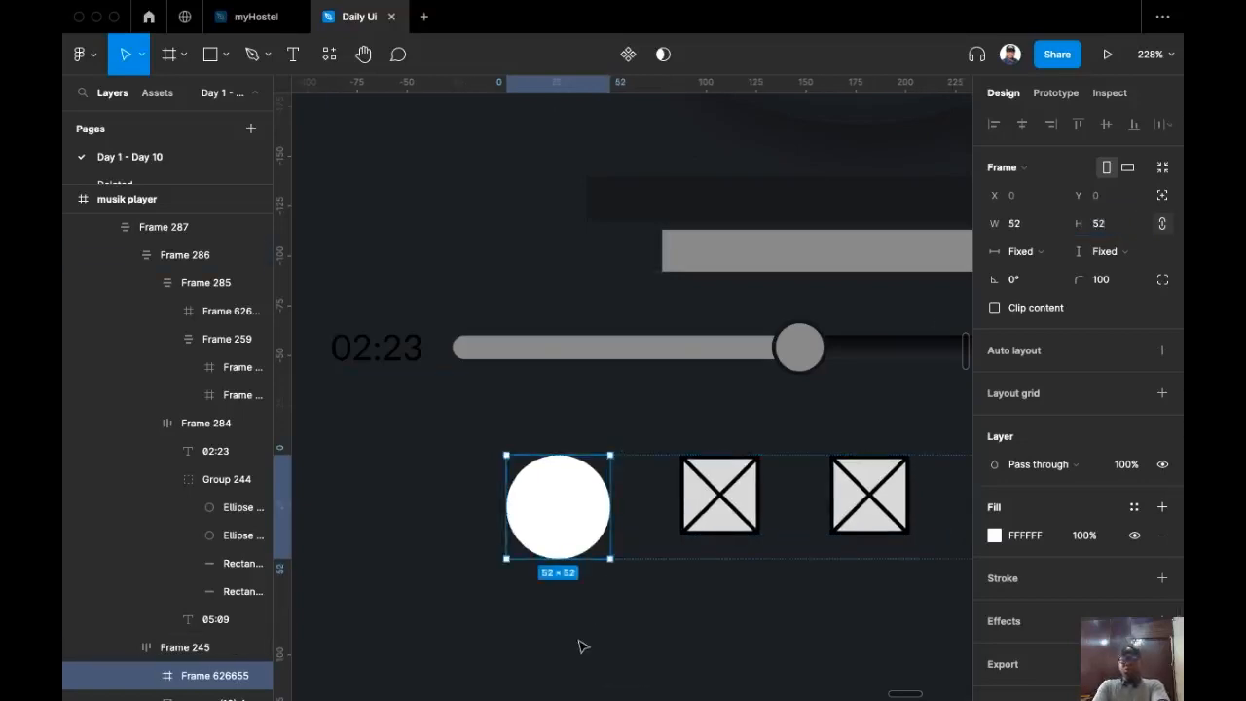
pyautogui.scroll(-3, 553, 575)
pyautogui.scroll(-2, 571, 565)
pyautogui.moveTo(571, 565); pyautogui.dragTo(477, 540)
pyautogui.scroll(-1, 524, 561)
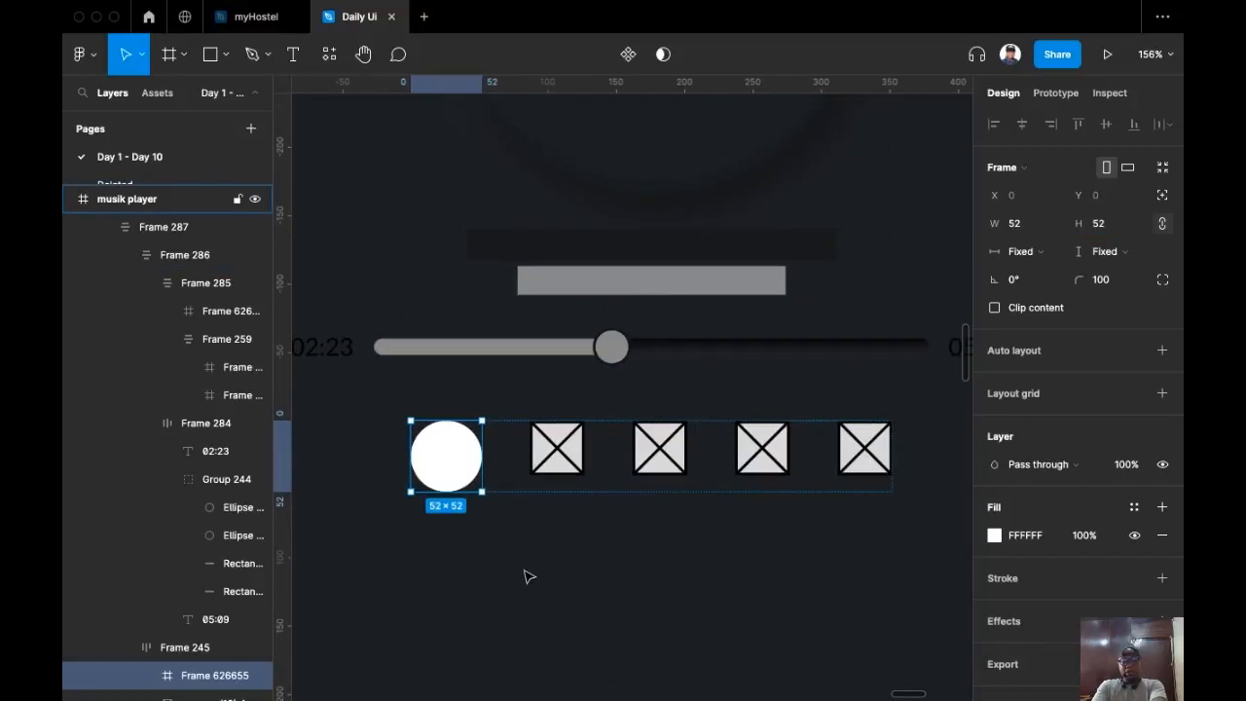
pyautogui.press('super+c')
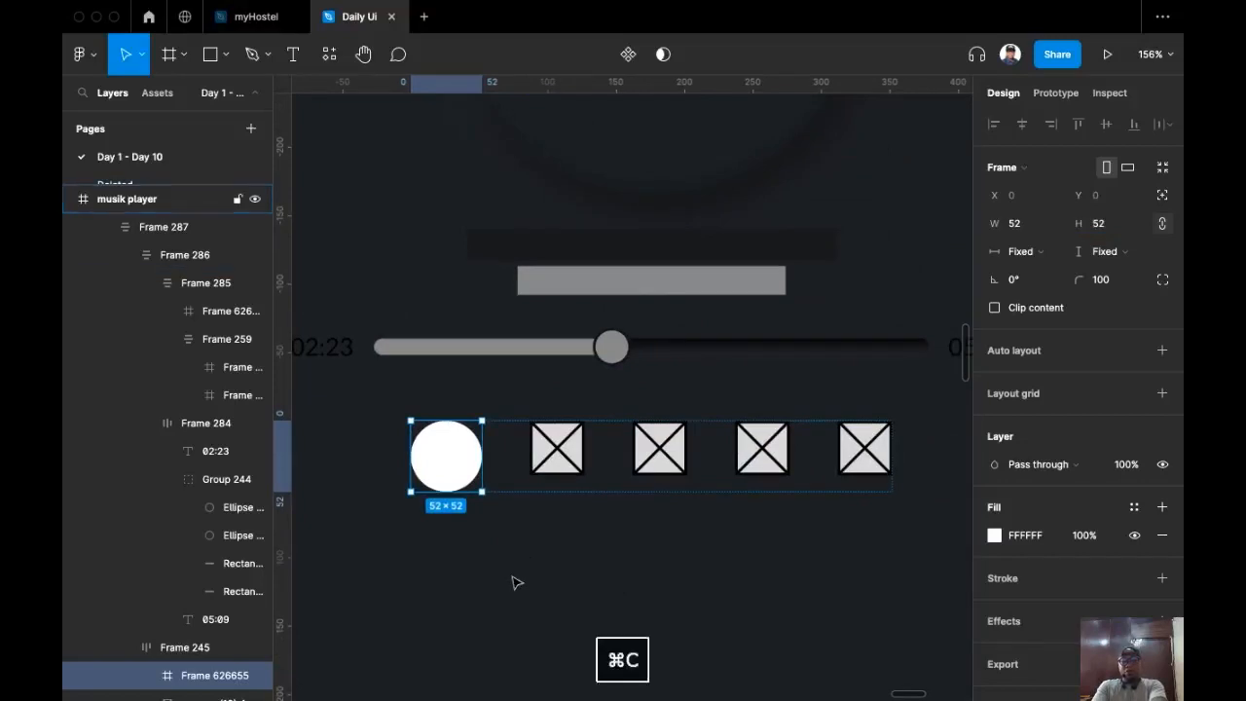
# Step: Replace the four remaining placeholder icons with the copied white circle using ⇧⌘R
pyautogui.click(557, 448)
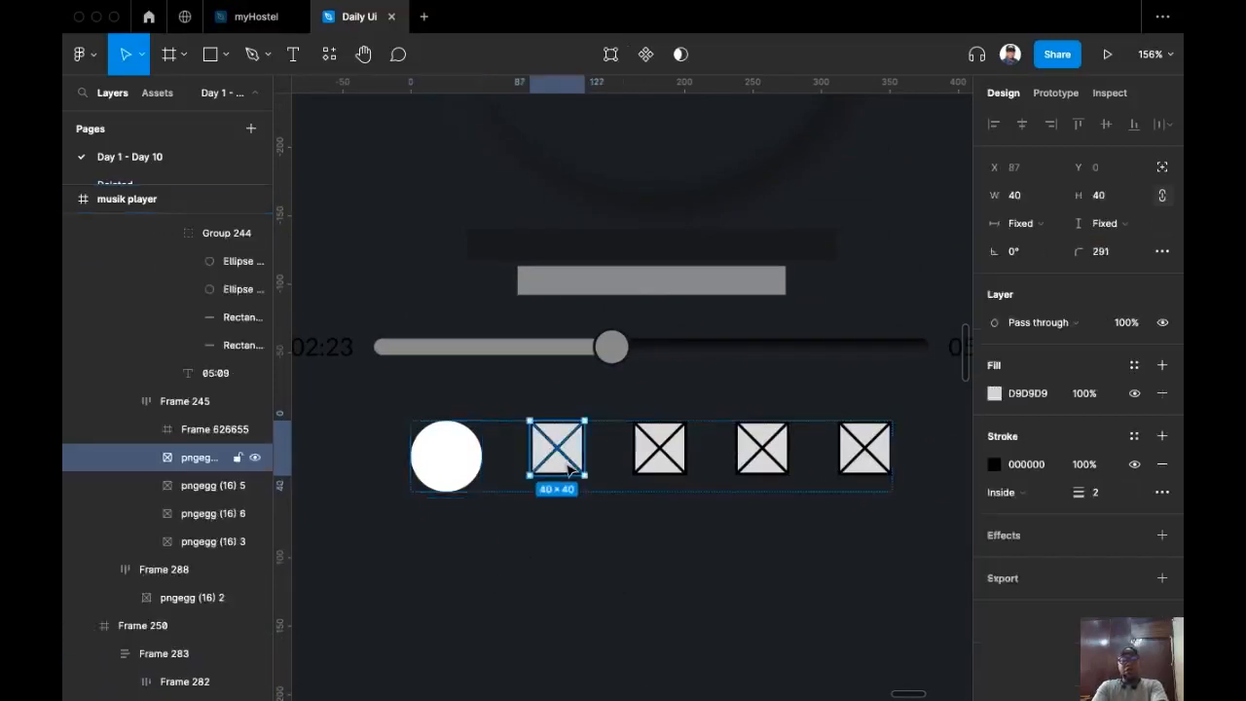
pyautogui.keyDown('shift'); pyautogui.click(685, 467); pyautogui.keyUp('shift')
pyautogui.keyDown('shift'); pyautogui.click(775, 465); pyautogui.keyUp('shift')
pyautogui.keyDown('shift'); pyautogui.click(871, 463); pyautogui.keyUp('shift')
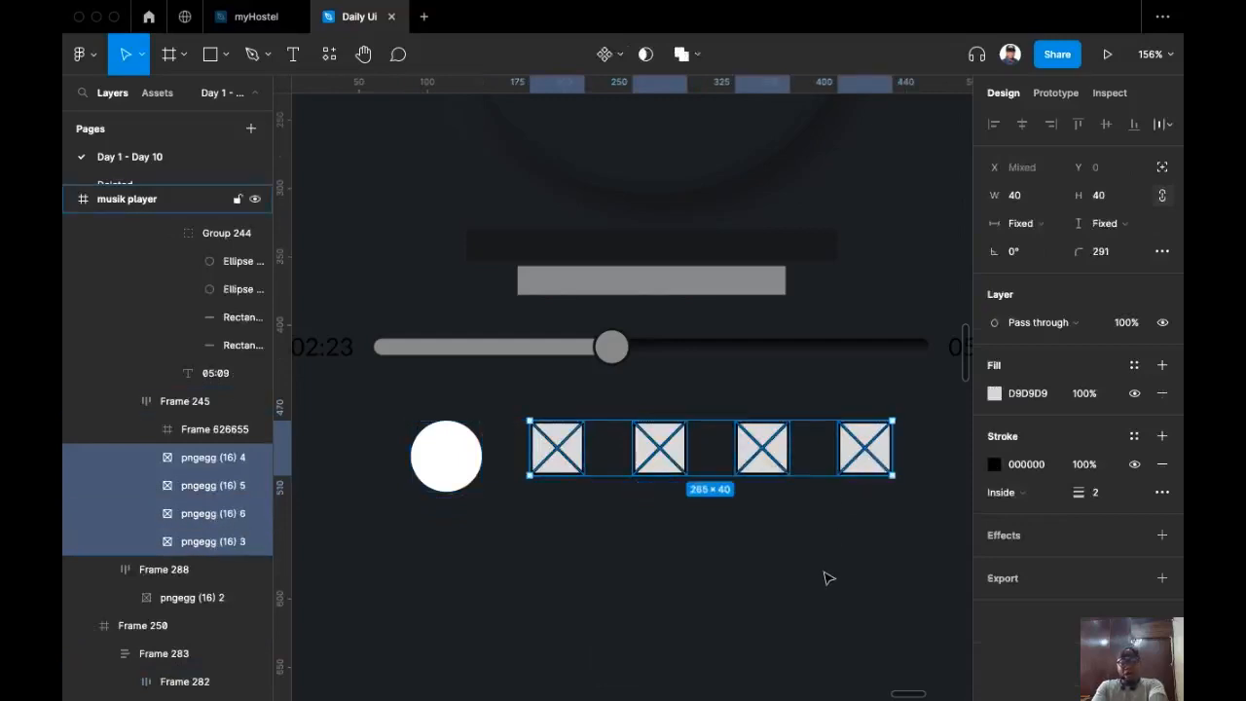
pyautogui.press('super+shift+r')
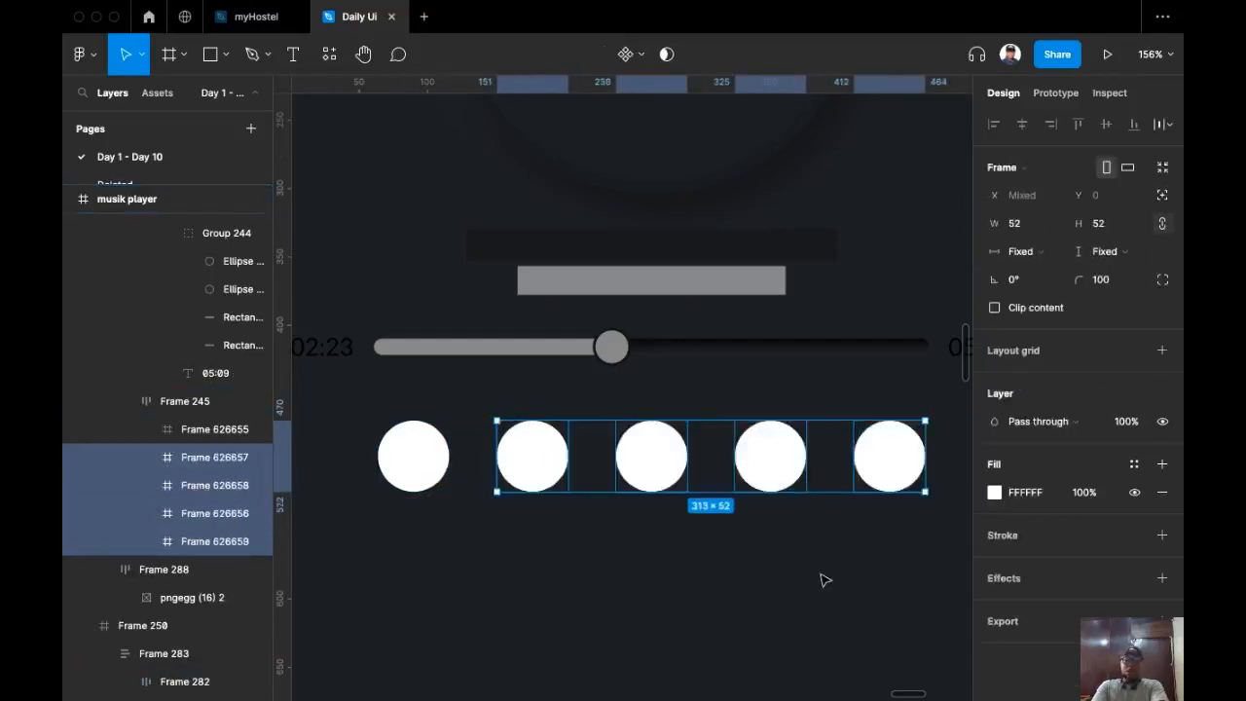
# Step: Select the row of five circle buttons and start the eyedropper
pyautogui.moveTo(712, 631); pyautogui.dragTo(710, 606)
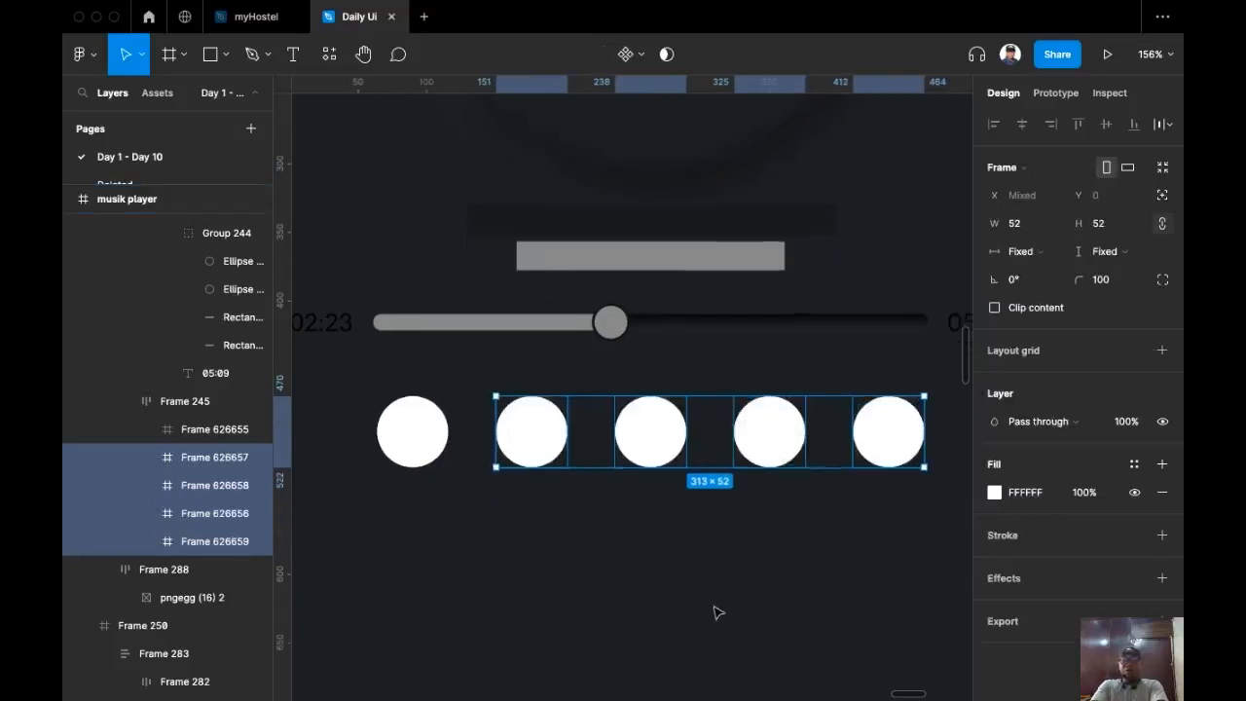
pyautogui.click(709, 606)
pyautogui.scroll(-3, 710, 607)
pyautogui.scroll(-1, 638, 598)
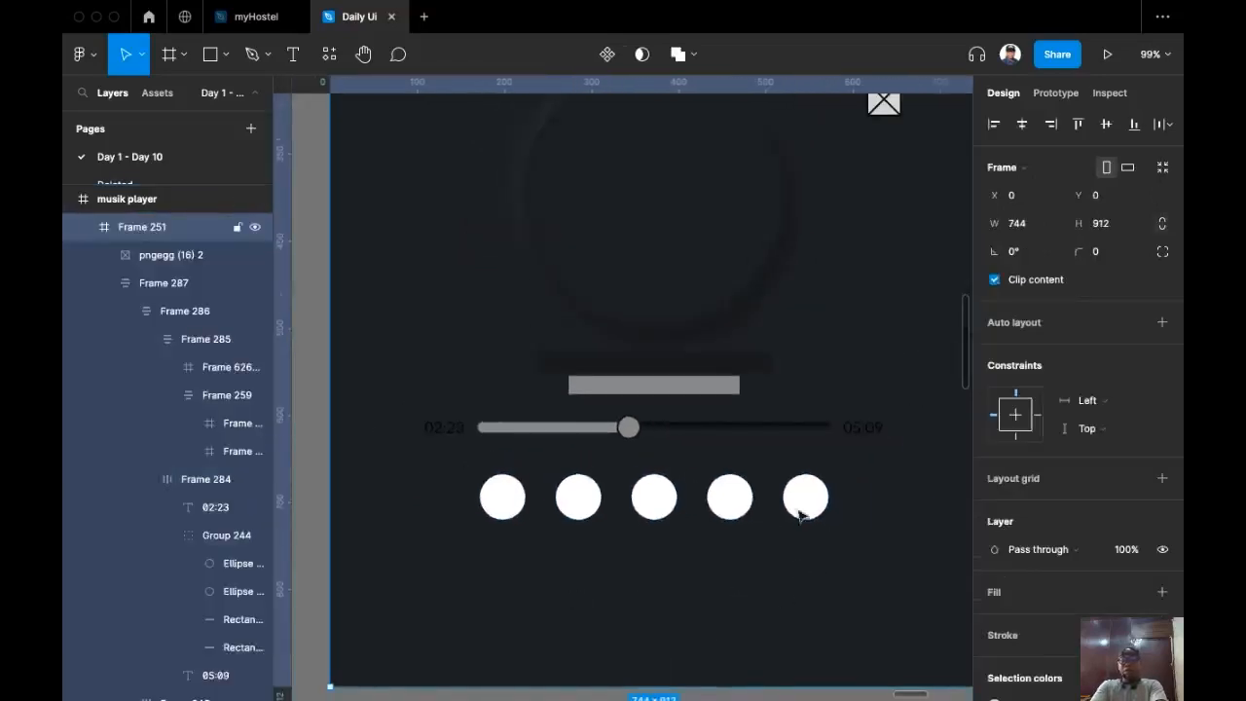
pyautogui.click(732, 501)
pyautogui.click(732, 500)
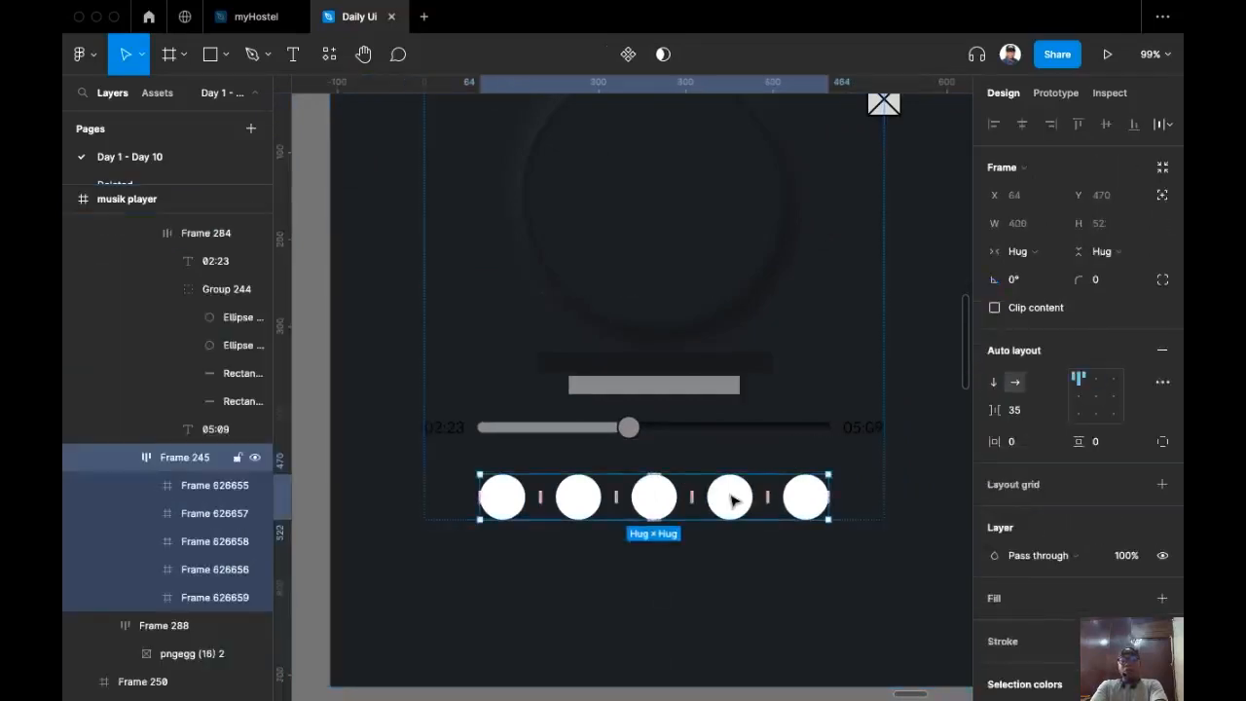
pyautogui.press('i')
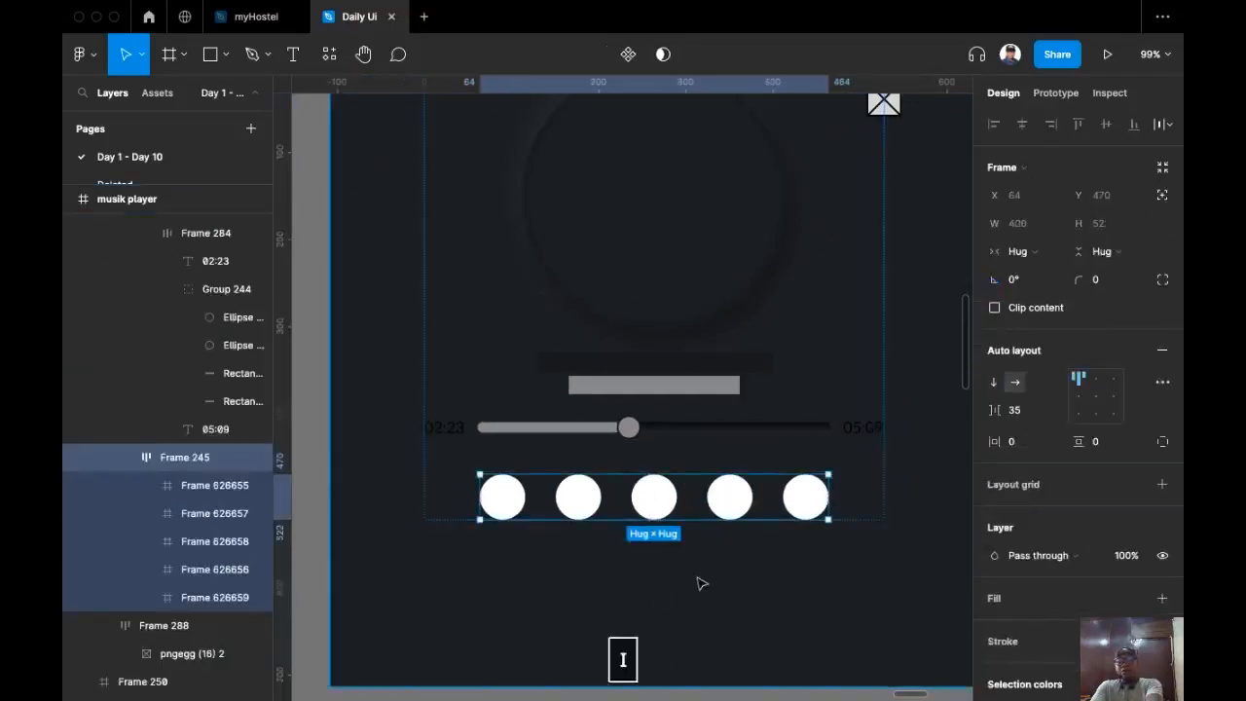
pyautogui.press('Return')
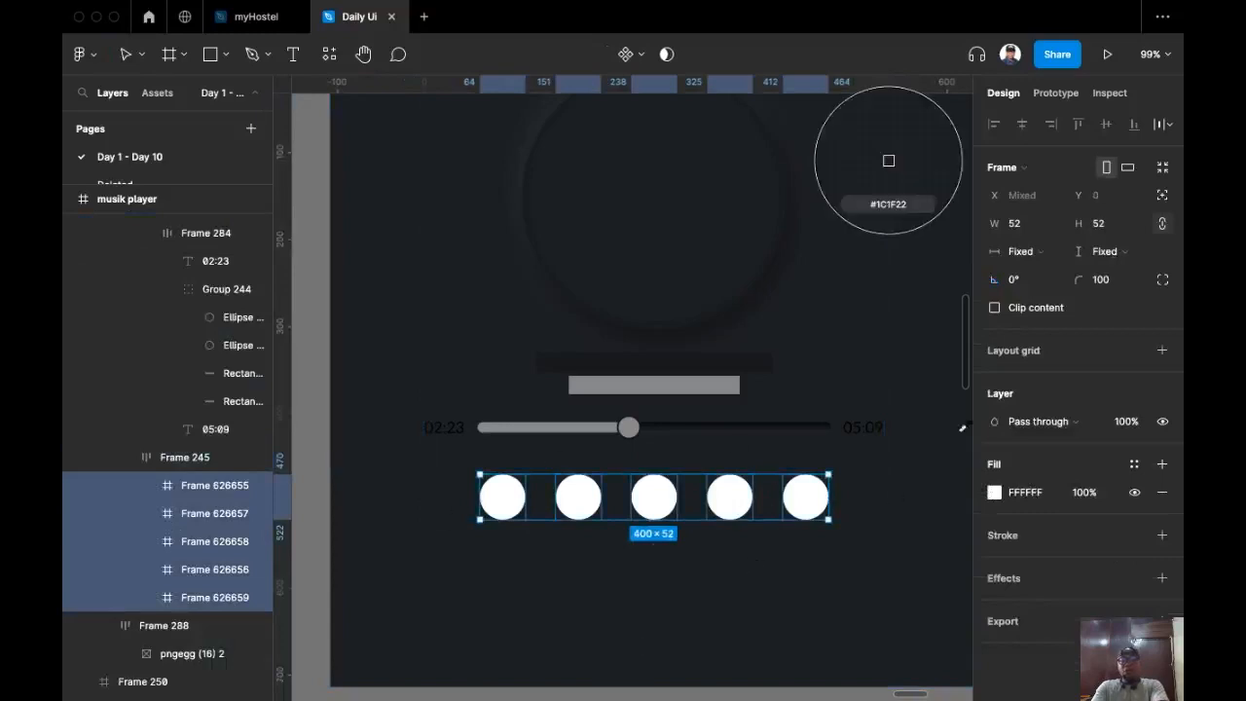
# Step: Fill the five circles with 1C1F22 and give them a dark grey 454545 outline stroke
pyautogui.click(737, 610)
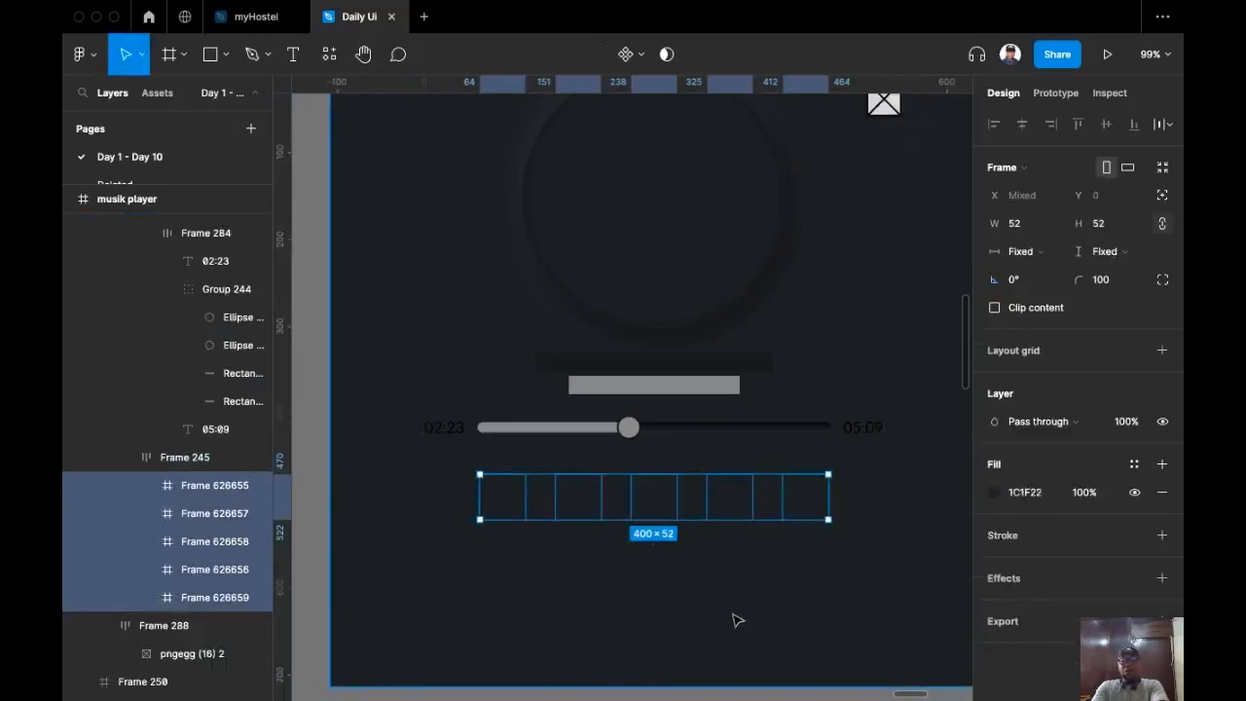
pyautogui.click(1161, 535)
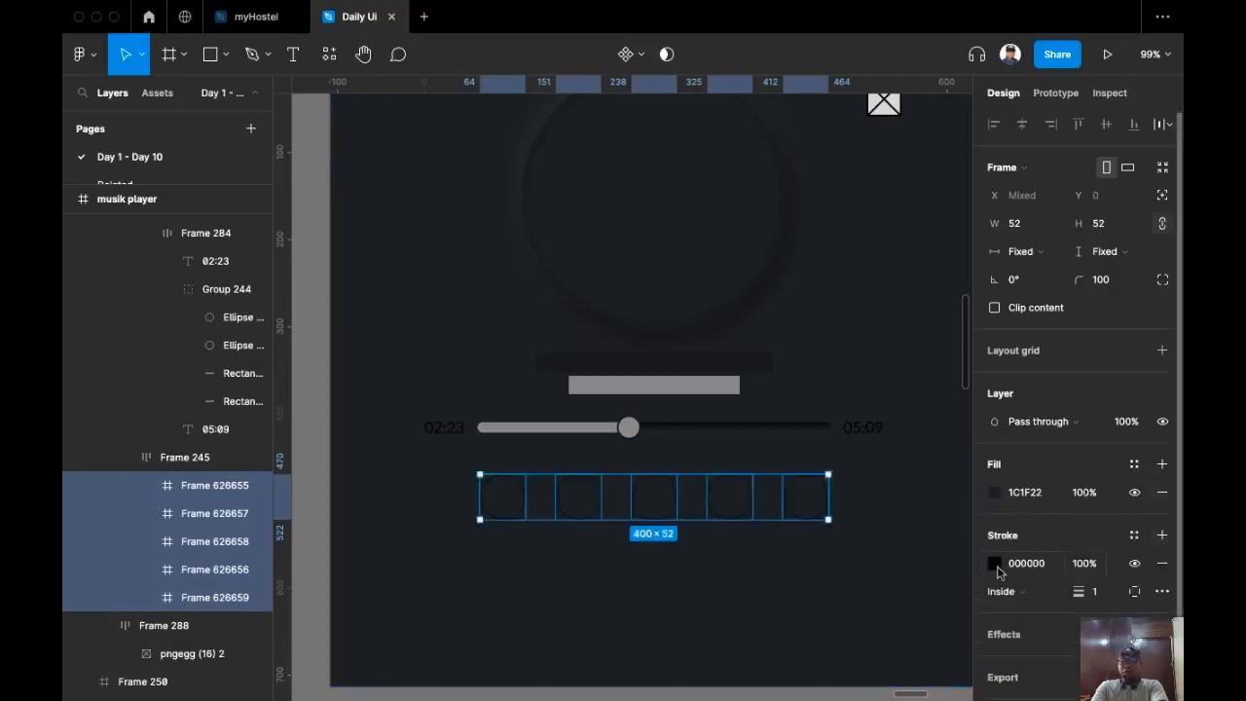
pyautogui.click(994, 562)
pyautogui.click(893, 552)
pyautogui.moveTo(759, 439)
pyautogui.mouseDown()
pyautogui.moveTo(736, 367)
pyautogui.moveTo(743, 325)
pyautogui.moveTo(746, 426)
pyautogui.mouseUp()
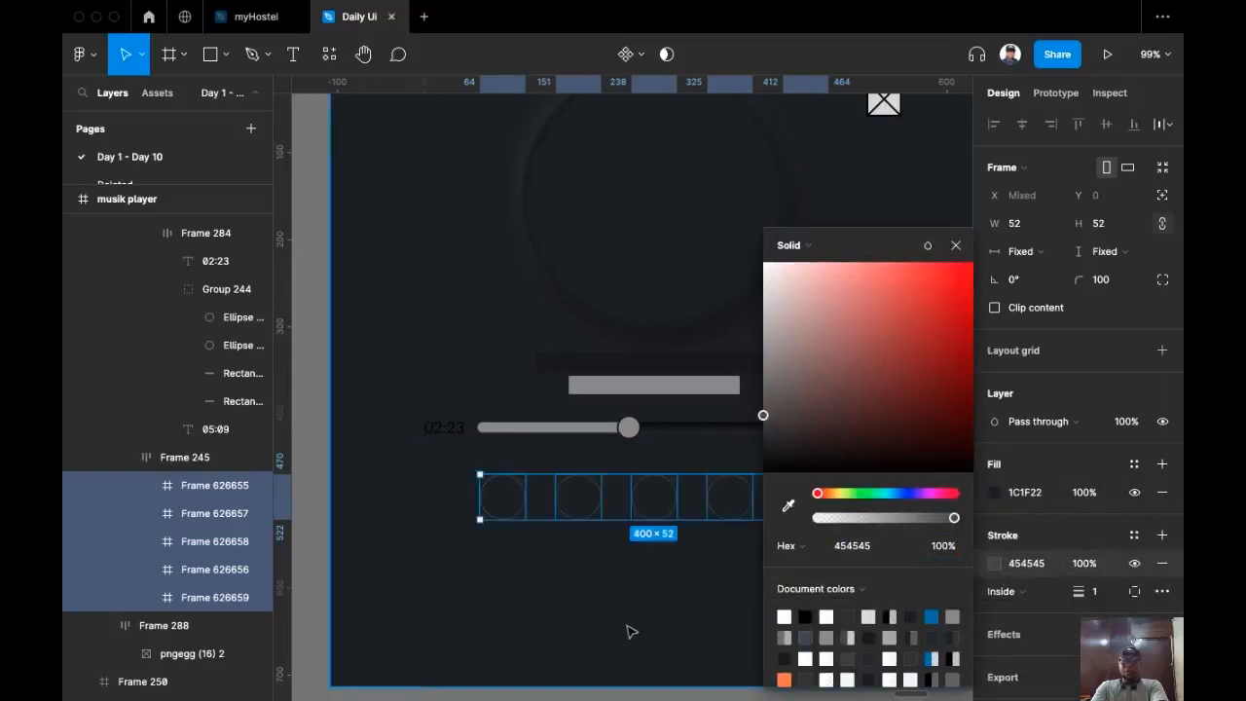
pyautogui.hscroll(2, 634, 629)
pyautogui.click(957, 246)
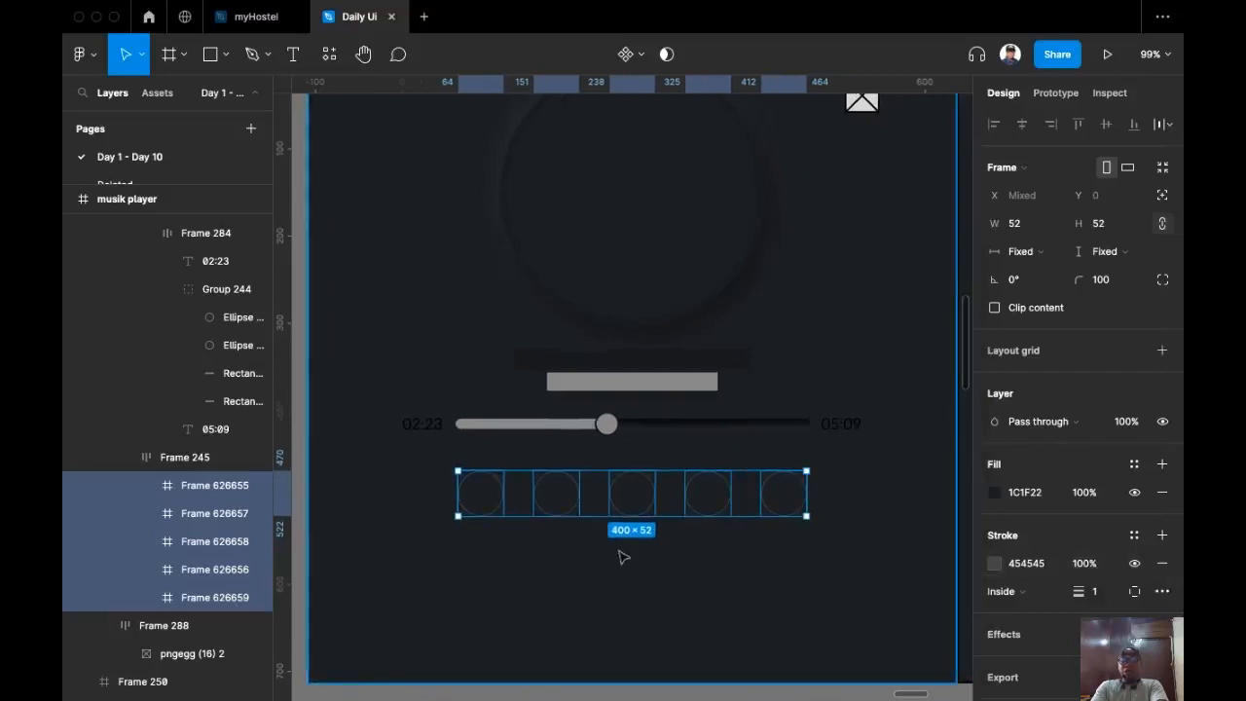
# Step: Apply the Big Icon Shadow effect style to the five circles
pyautogui.scroll(-1, 1114, 604)
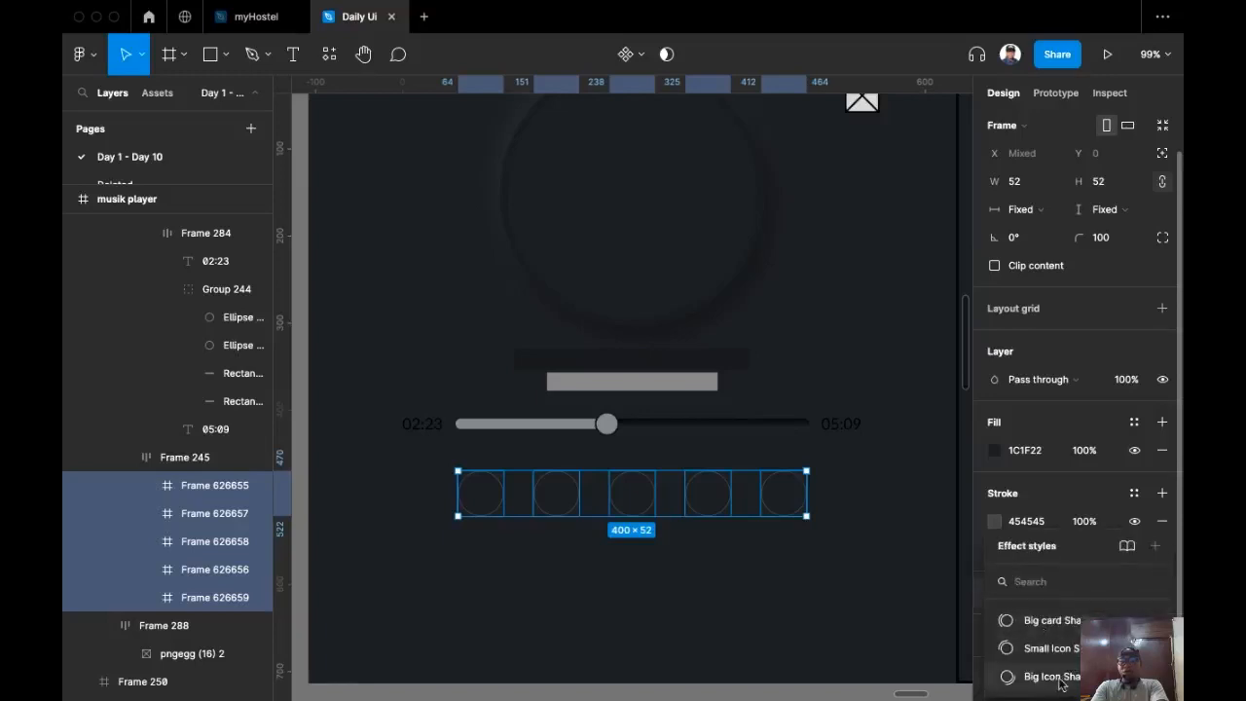
pyautogui.click(1051, 676)
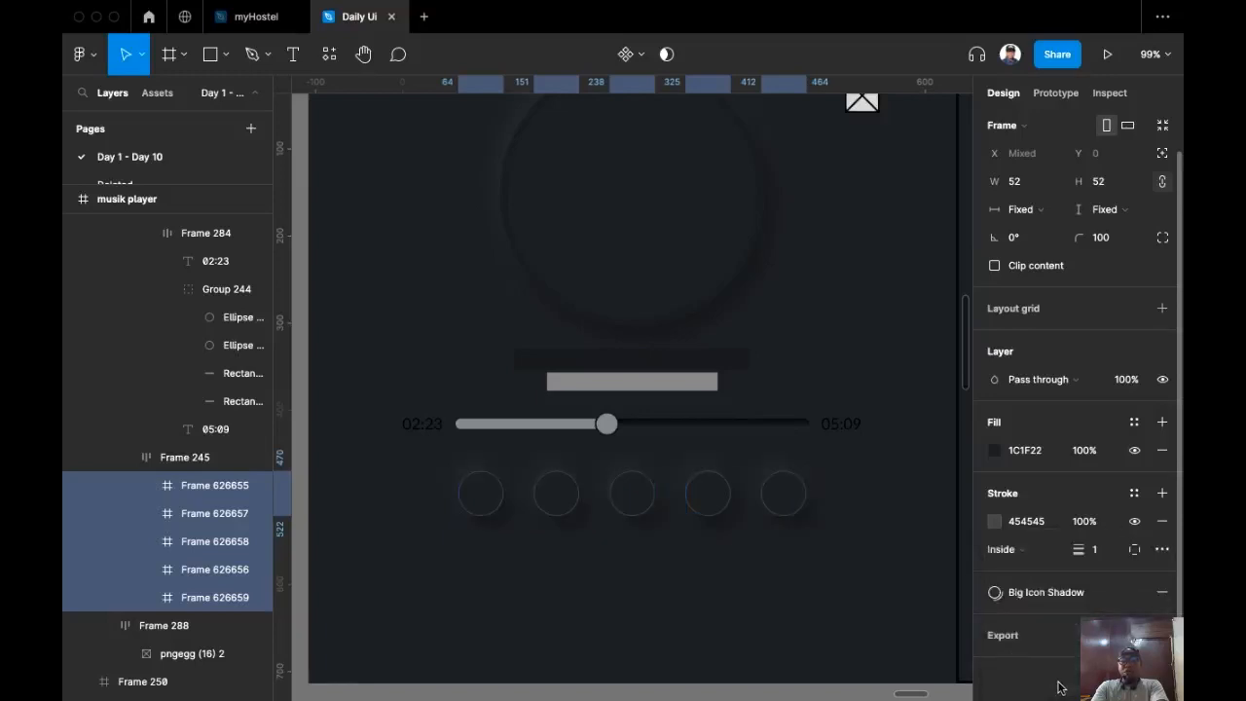
pyautogui.click(815, 590)
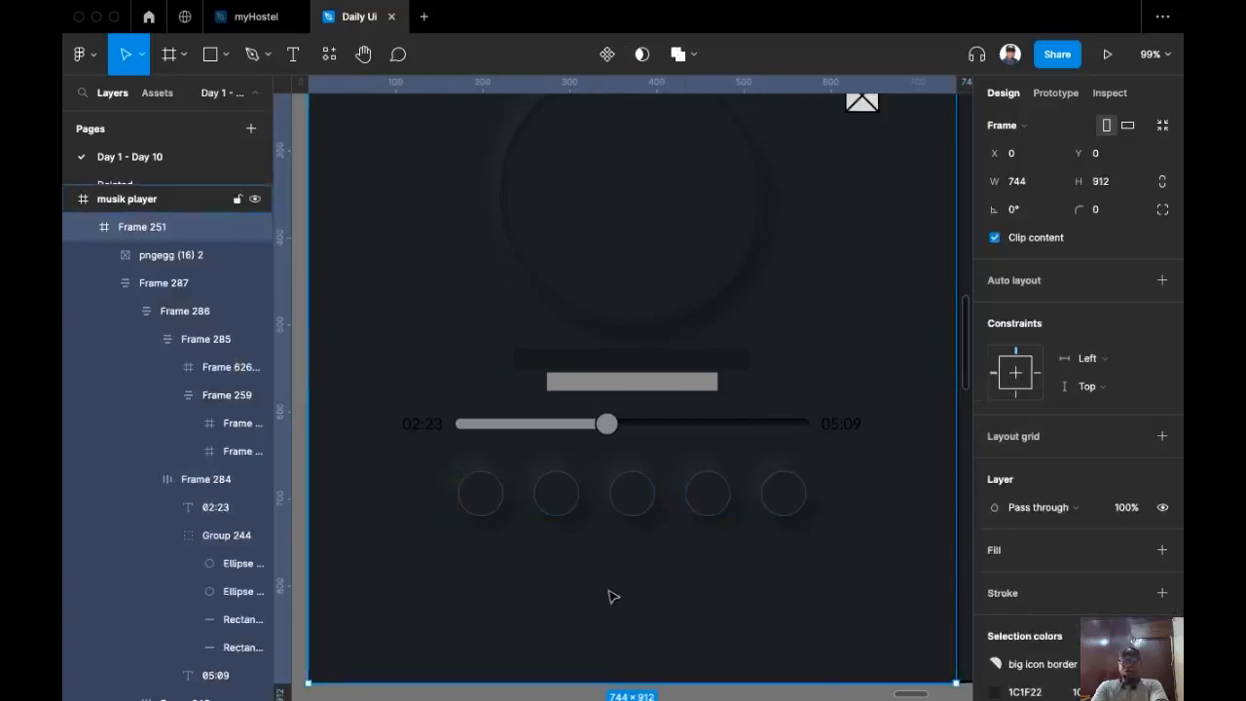
# Step: Give both time labels, 02:23 and 05:09, a FFFFFF fill at 60% opacity
pyautogui.scroll(3, 623, 598)
pyautogui.scroll(-3, 653, 548)
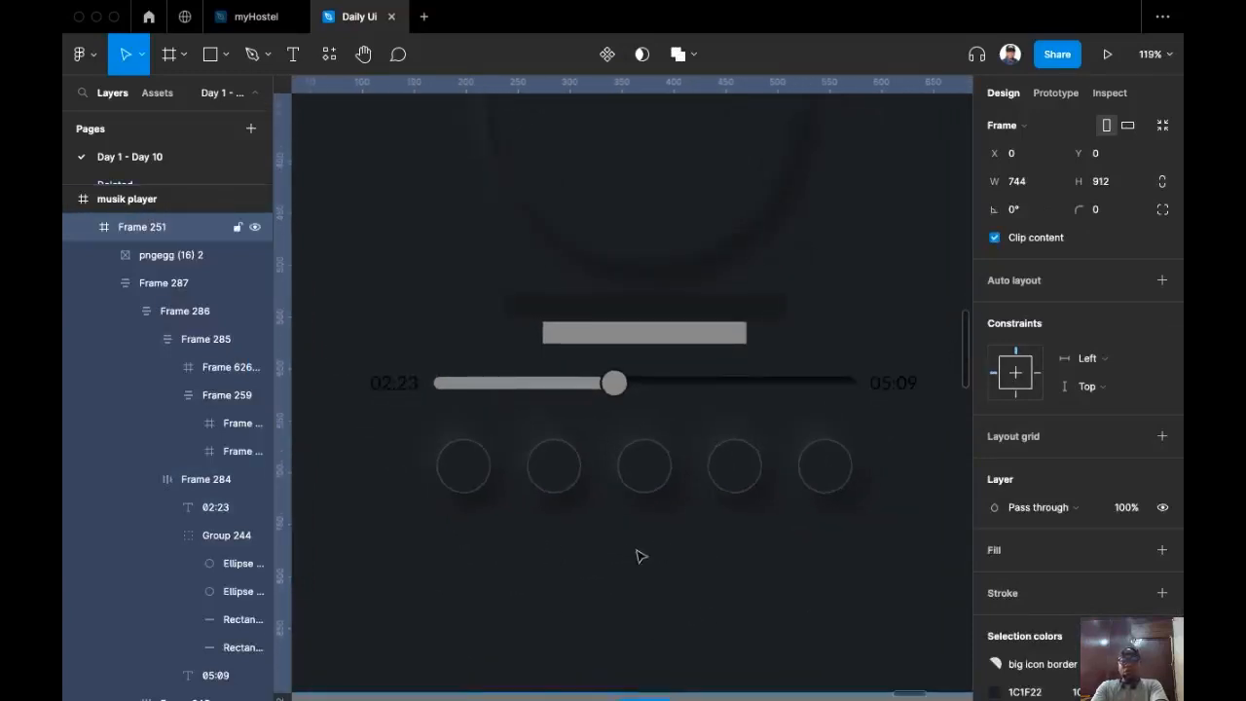
pyautogui.scroll(-5, 639, 555)
pyautogui.scroll(5, 581, 426)
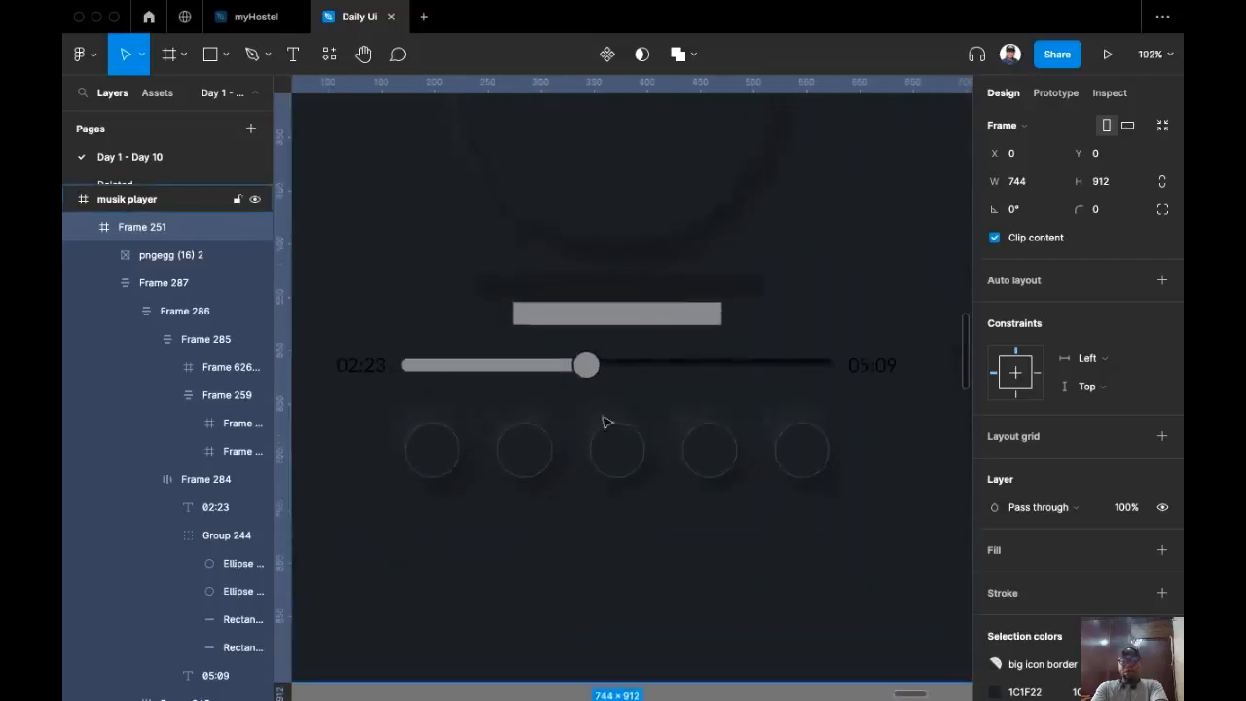
pyautogui.keyDown('super'); pyautogui.click(379, 363); pyautogui.keyUp('super')
pyautogui.keyDown('shift'); pyautogui.keyDown('super'); pyautogui.click(882, 368); pyautogui.keyUp('super'); pyautogui.keyUp('shift')
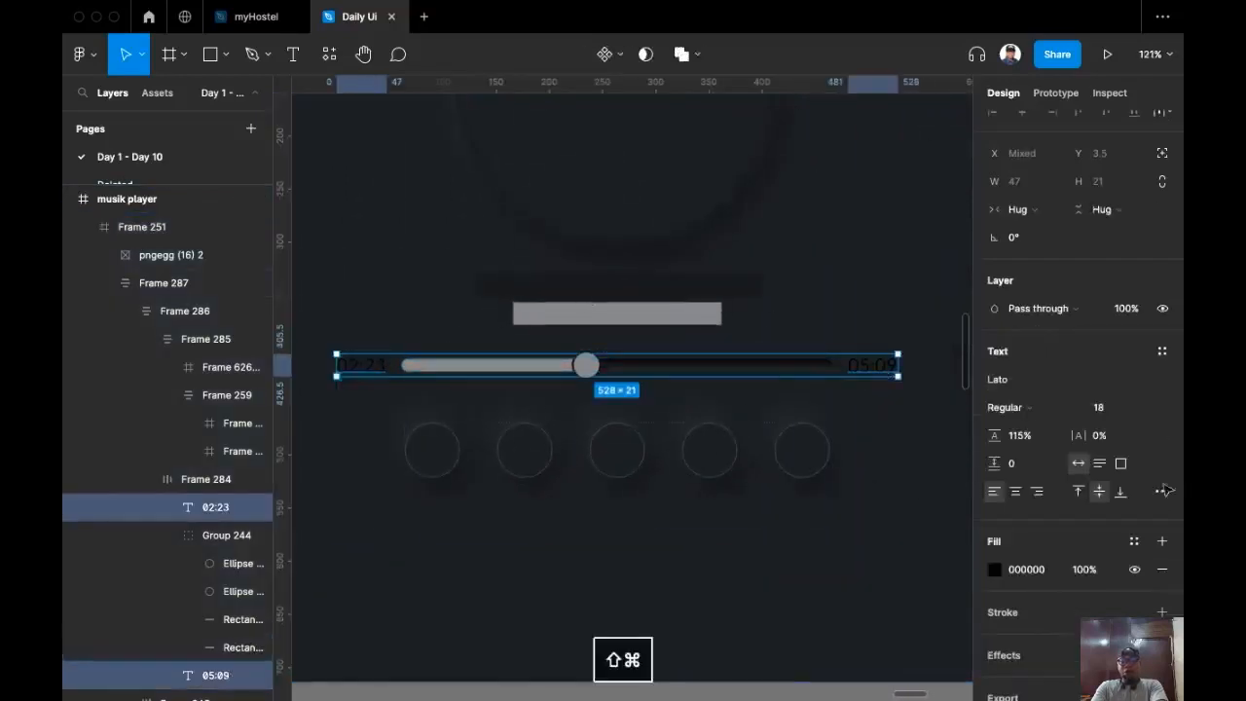
pyautogui.click(1037, 573)
pyautogui.write('fff')
pyautogui.press('Return')
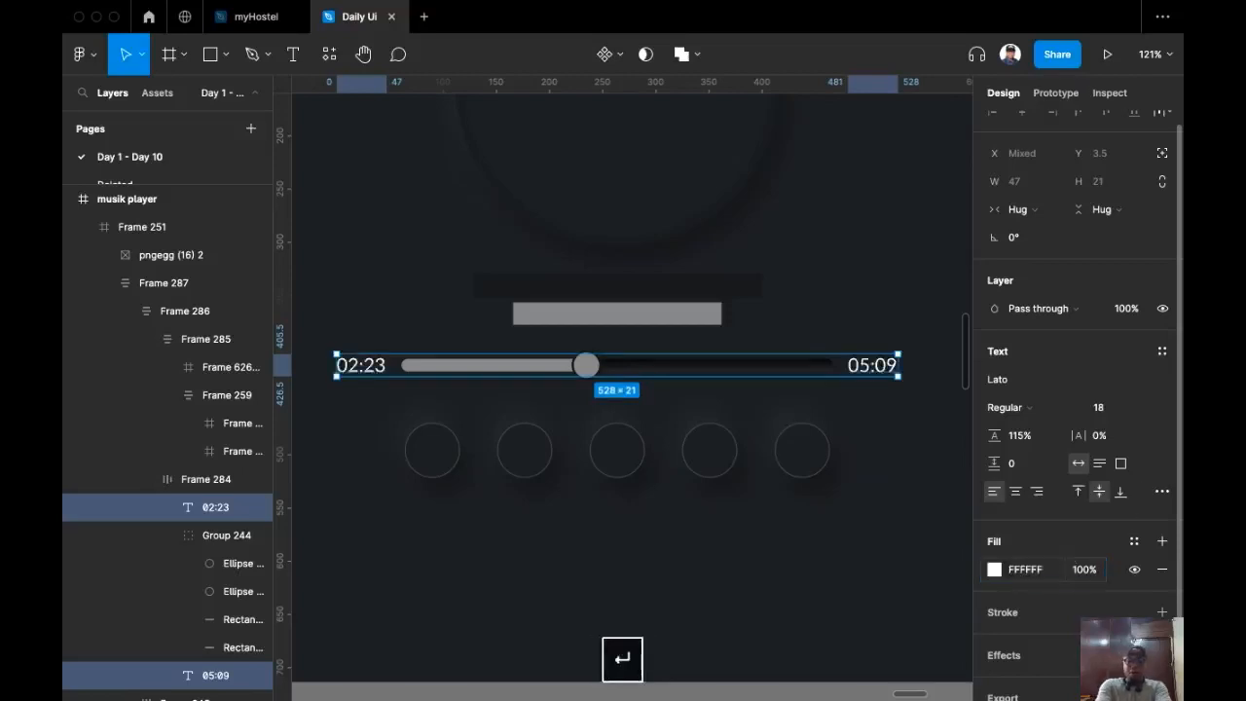
pyautogui.click(1087, 576)
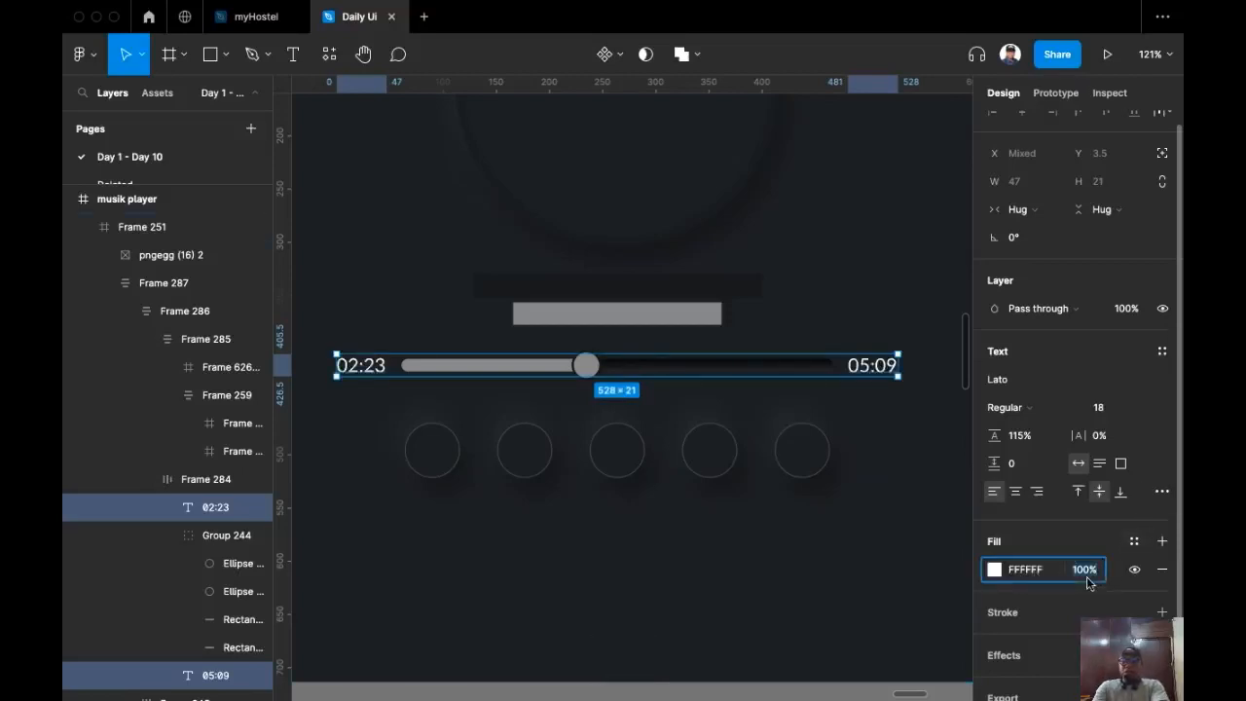
pyautogui.write('60')
pyautogui.press('Return')
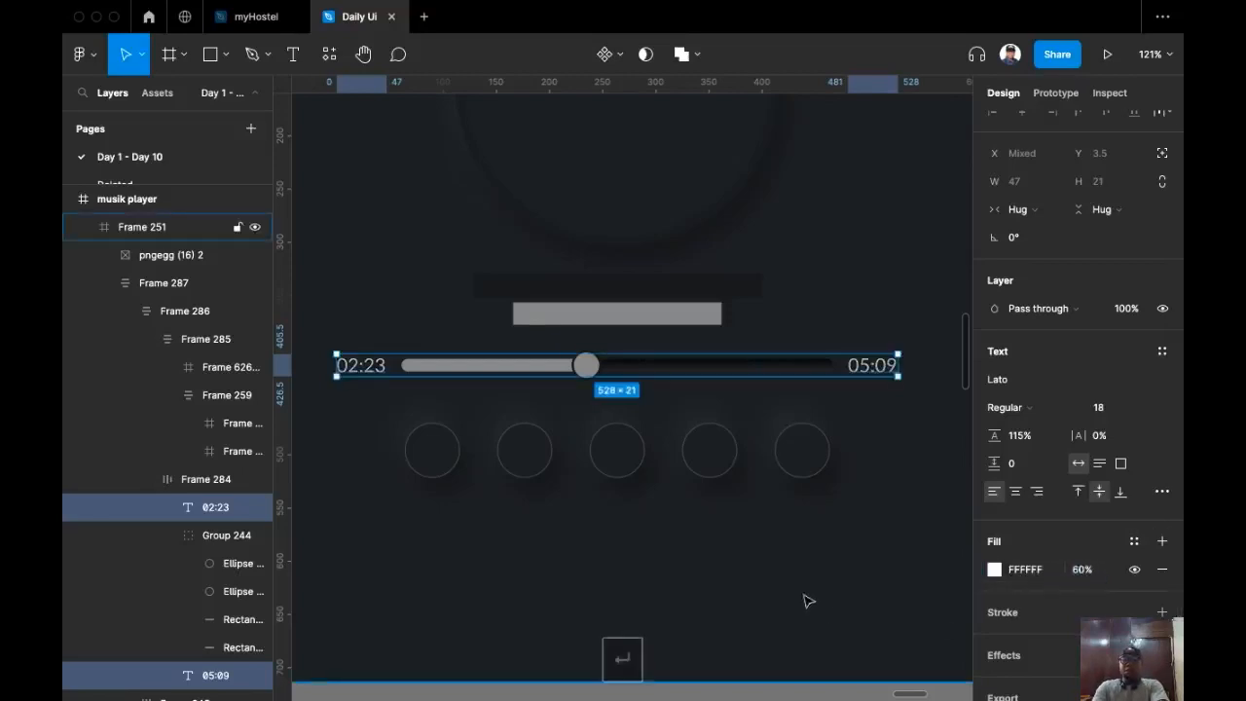
pyautogui.click(674, 518)
pyautogui.scroll(-4, 637, 517)
pyautogui.scroll(5, 531, 495)
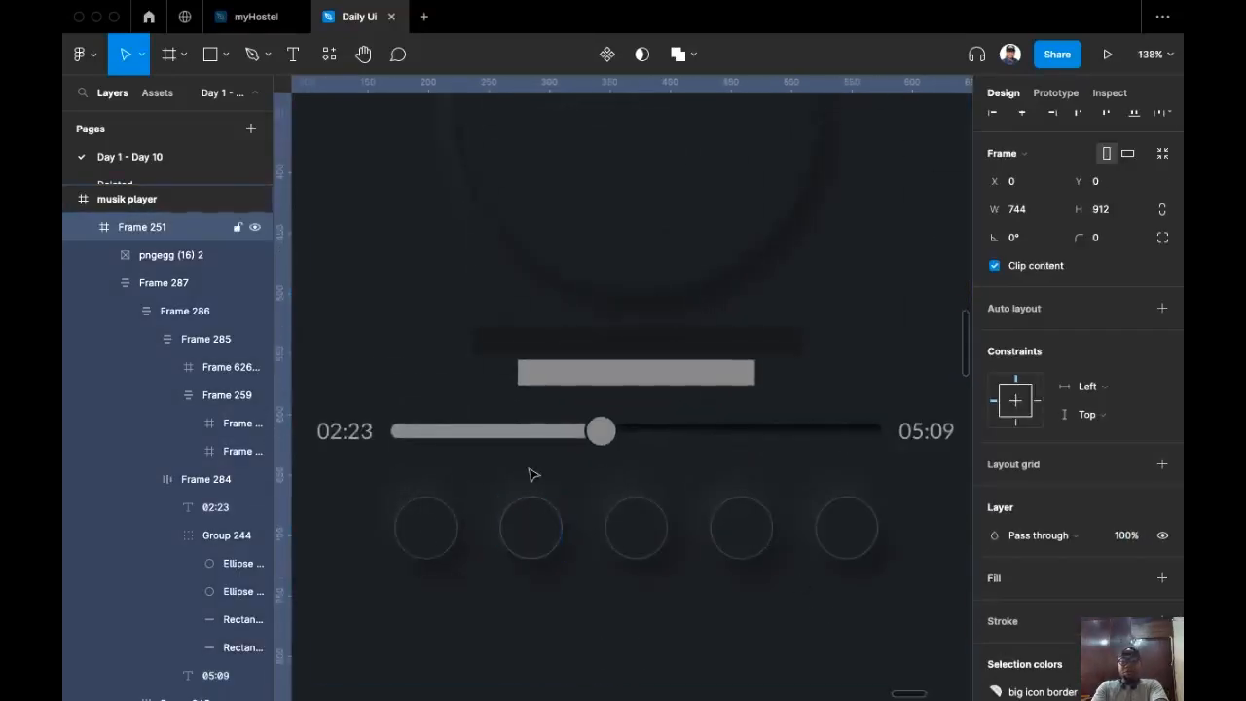
# Step: Alt-drag a copy of the blue 016CA7 sample circle into the music player frame
pyautogui.scroll(-5, 533, 475)
pyautogui.hscroll(2, 668, 431)
pyautogui.hscroll(3, 656, 432)
pyautogui.scroll(-5, 596, 477)
pyautogui.hscroll(3, 949, 340)
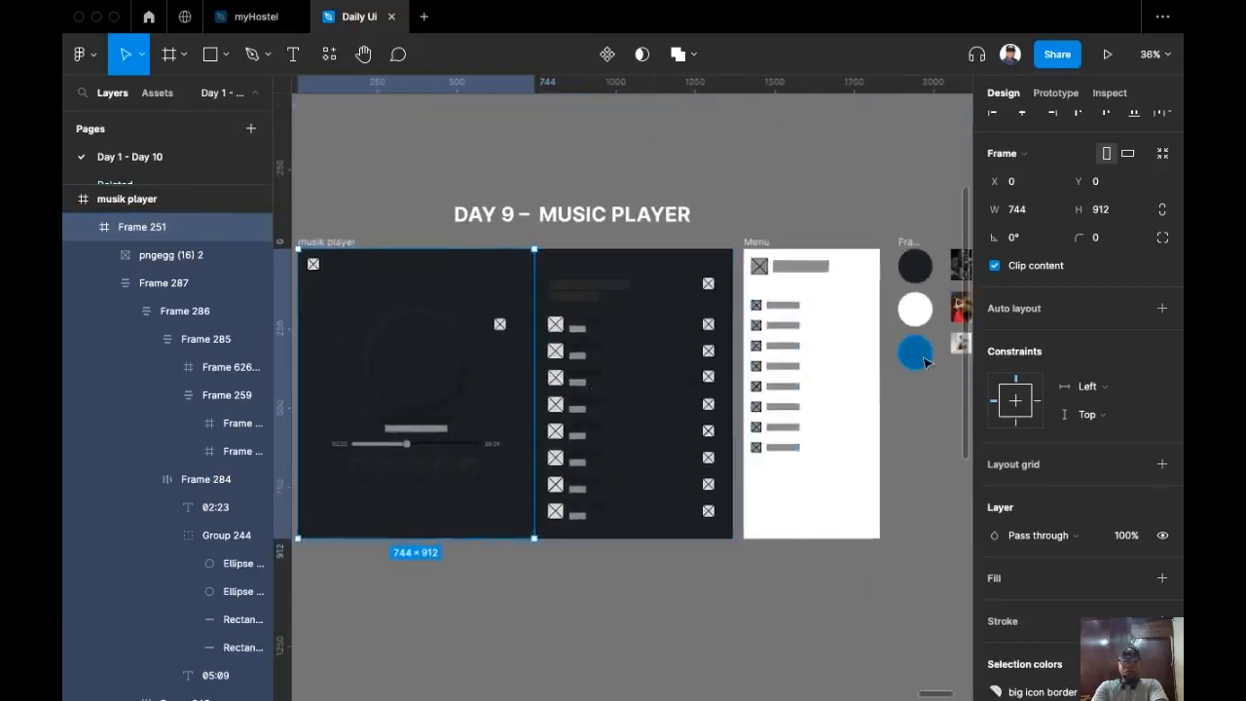
pyautogui.click(920, 357)
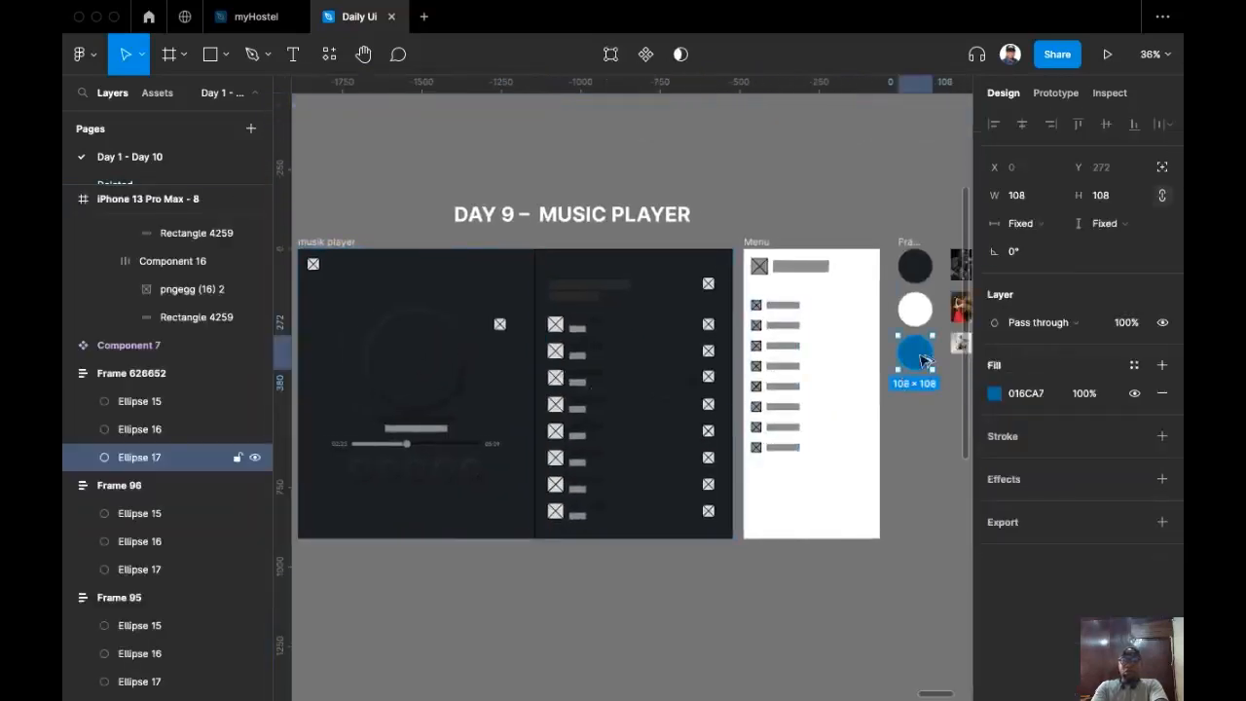
pyautogui.moveTo(922, 360); pyautogui.dragTo(479, 504)
# Step: Fill the slider's progress bar with the circle's blue using the eyedropper
pyautogui.scroll(10, 418, 489)
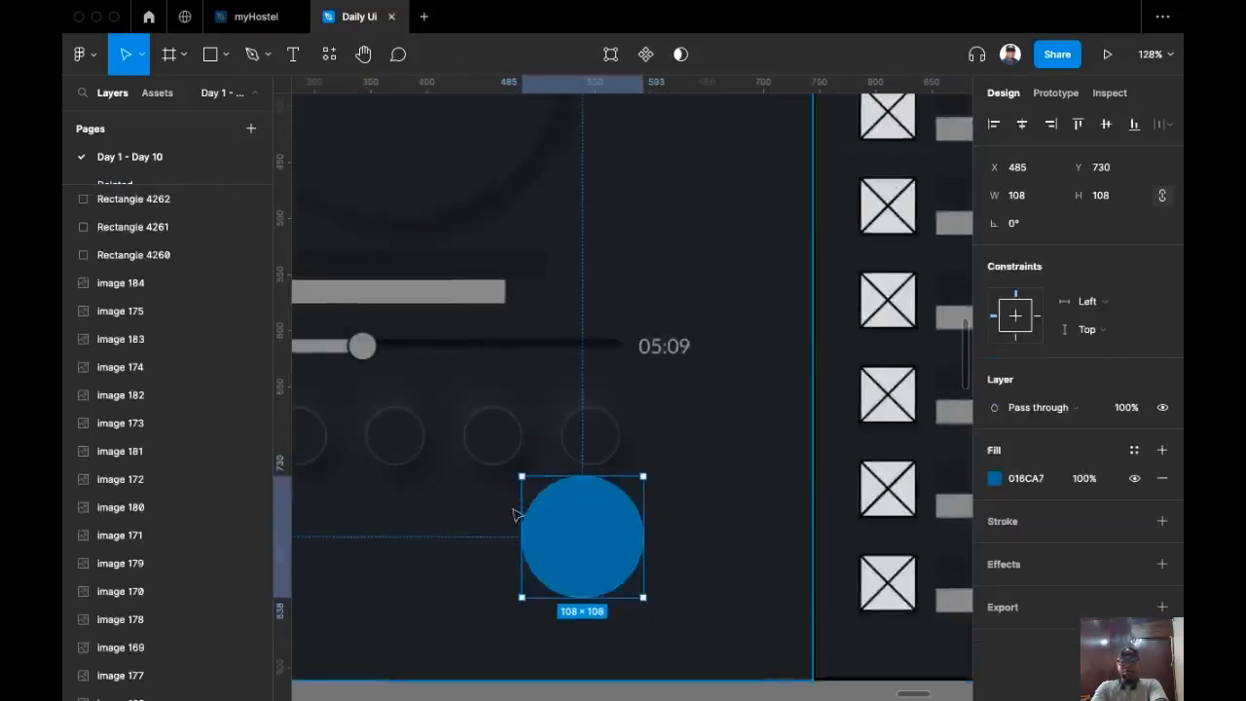
pyautogui.click(458, 331)
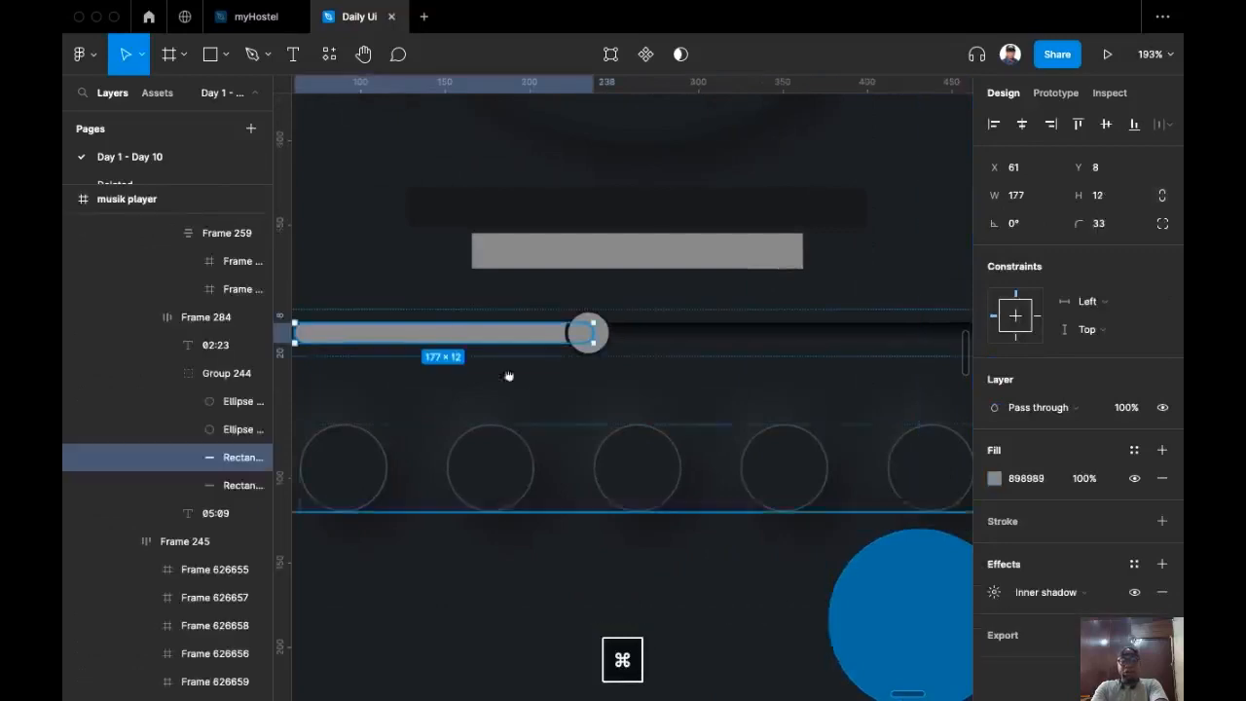
pyautogui.scroll(-3, 503, 344)
pyautogui.press('i')
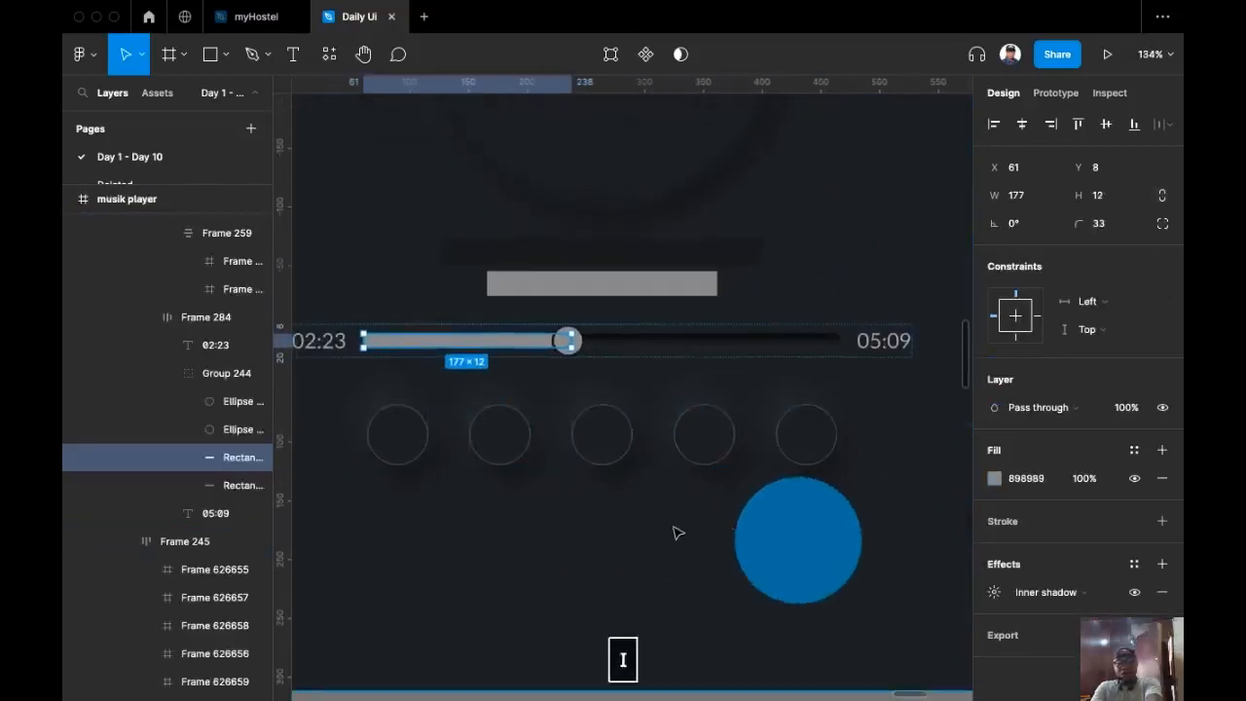
pyautogui.click(809, 536)
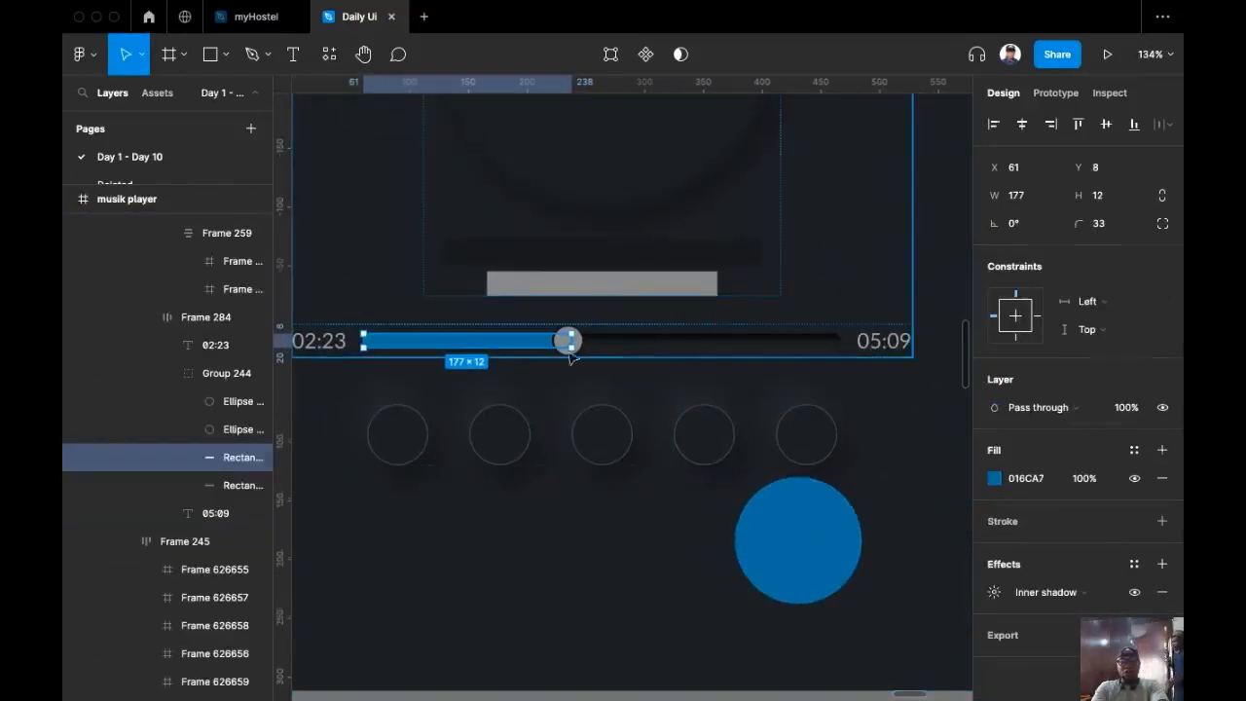
# Step: Fill the slider knob with the same sampled blue 016CA7
pyautogui.click(643, 344)
pyautogui.scroll(3, 623, 351)
pyautogui.click(598, 347)
pyautogui.scroll(-2, 593, 478)
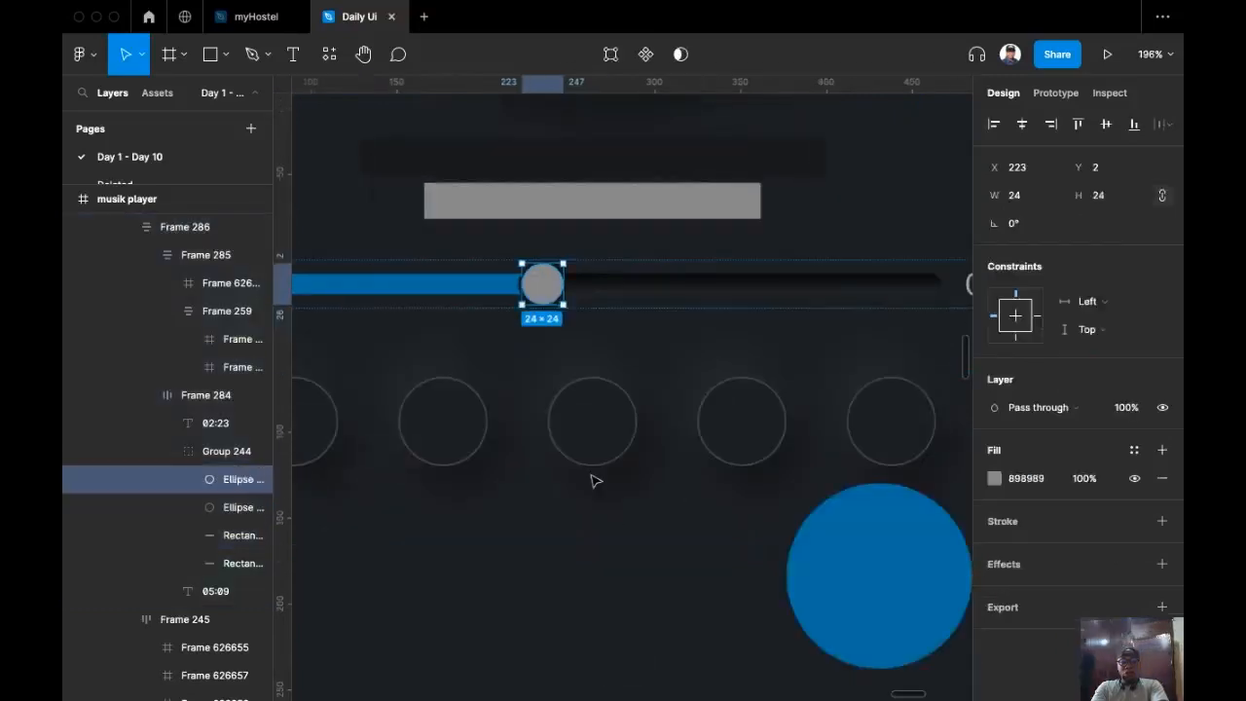
pyautogui.press('i')
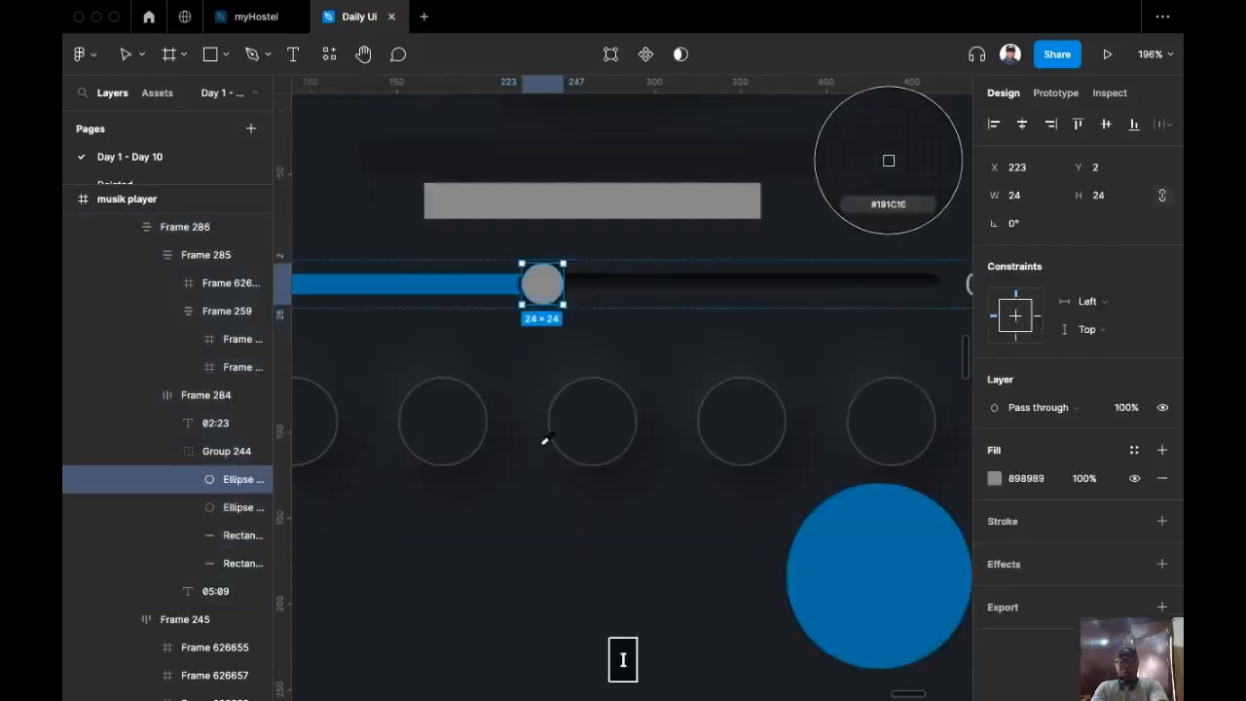
pyautogui.click(892, 546)
# Step: Check the blue knob and select the dark 121416 ring behind it
pyautogui.click(561, 376)
pyautogui.scroll(3, 588, 341)
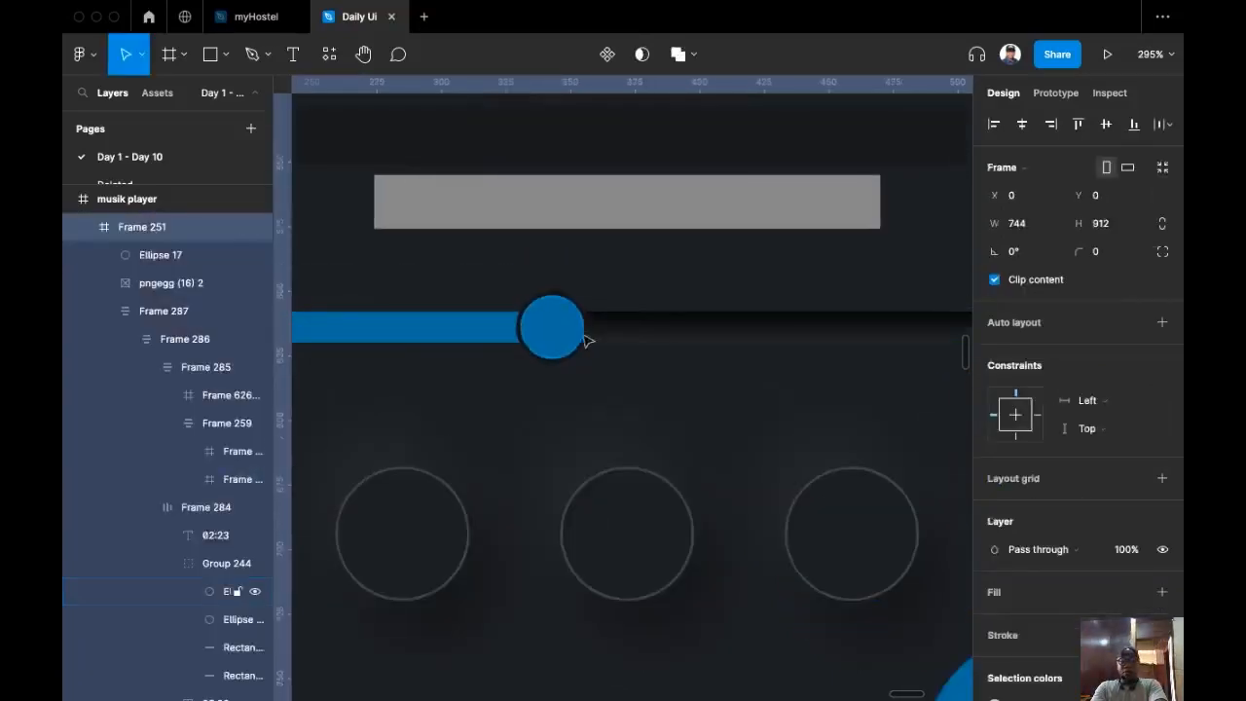
pyautogui.keyDown('super'); pyautogui.click(561, 305); pyautogui.keyUp('super')
pyautogui.click(546, 283)
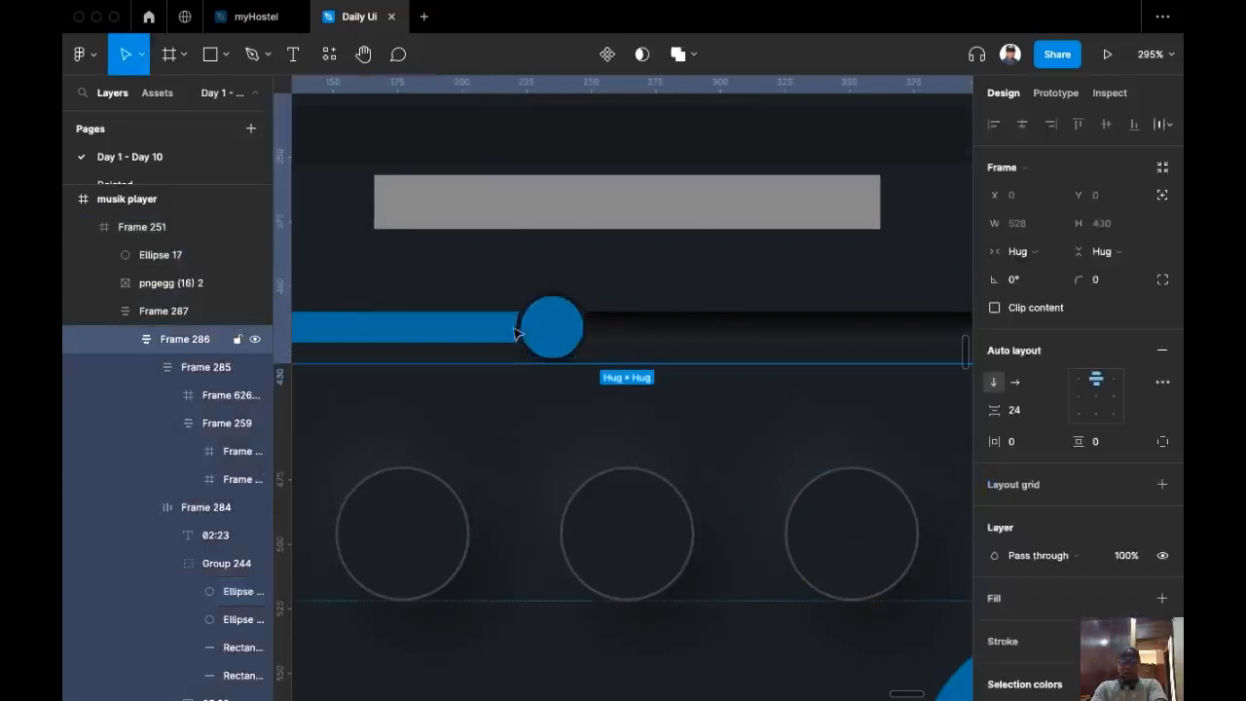
pyautogui.keyDown('super'); pyautogui.click(521, 338); pyautogui.keyUp('super')
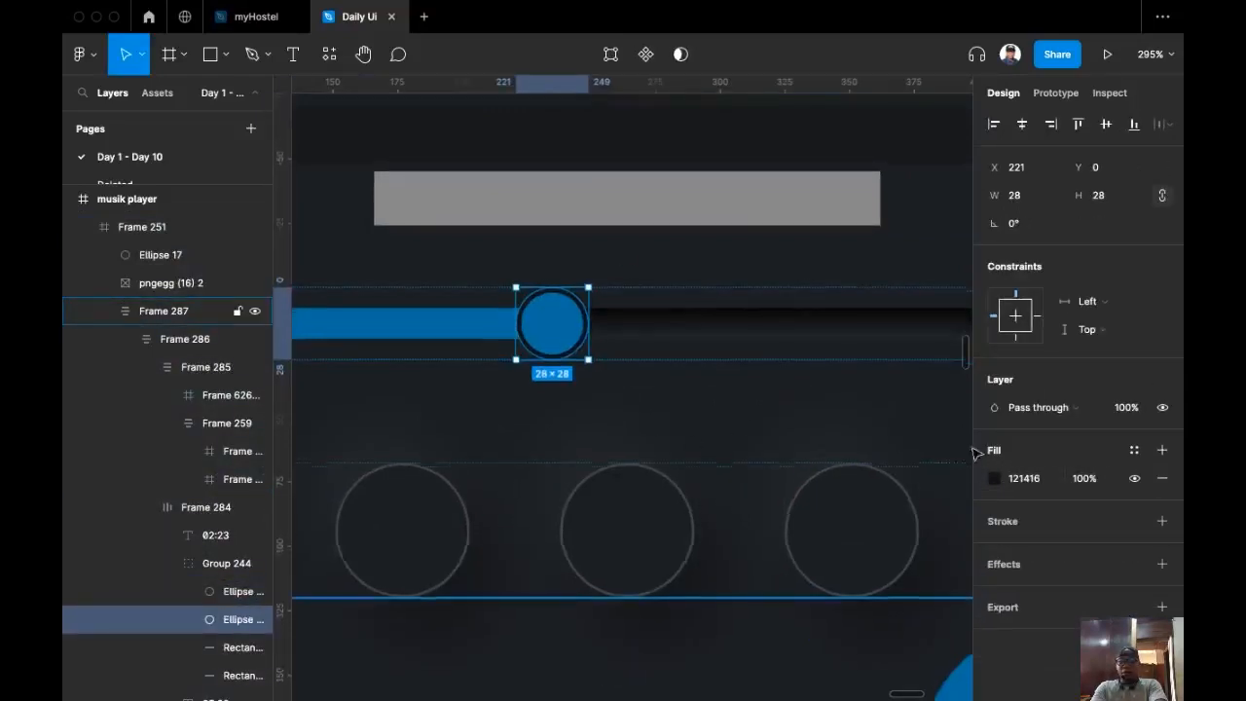
# Step: Apply the Small Icon Shadow effect style to the knob's dark ring
pyautogui.scroll(-5, 876, 429)
pyautogui.scroll(2, 759, 390)
pyautogui.scroll(4, 707, 389)
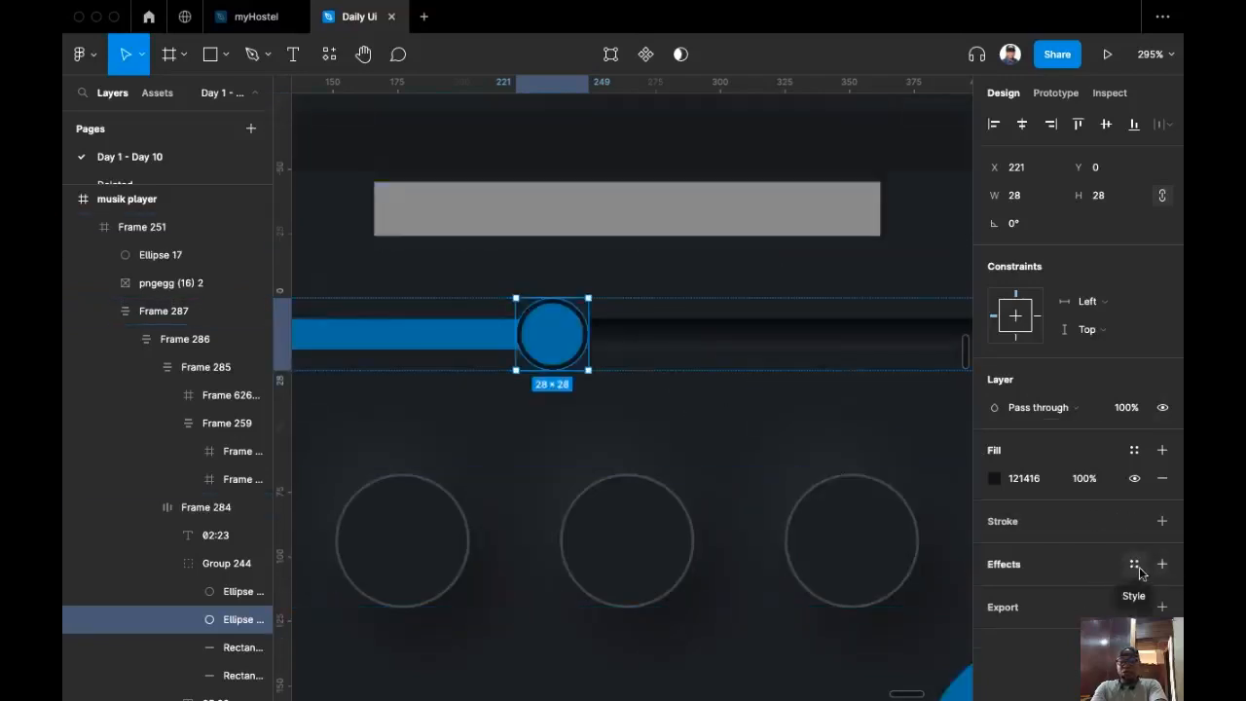
pyautogui.click(1134, 565)
pyautogui.click(1051, 643)
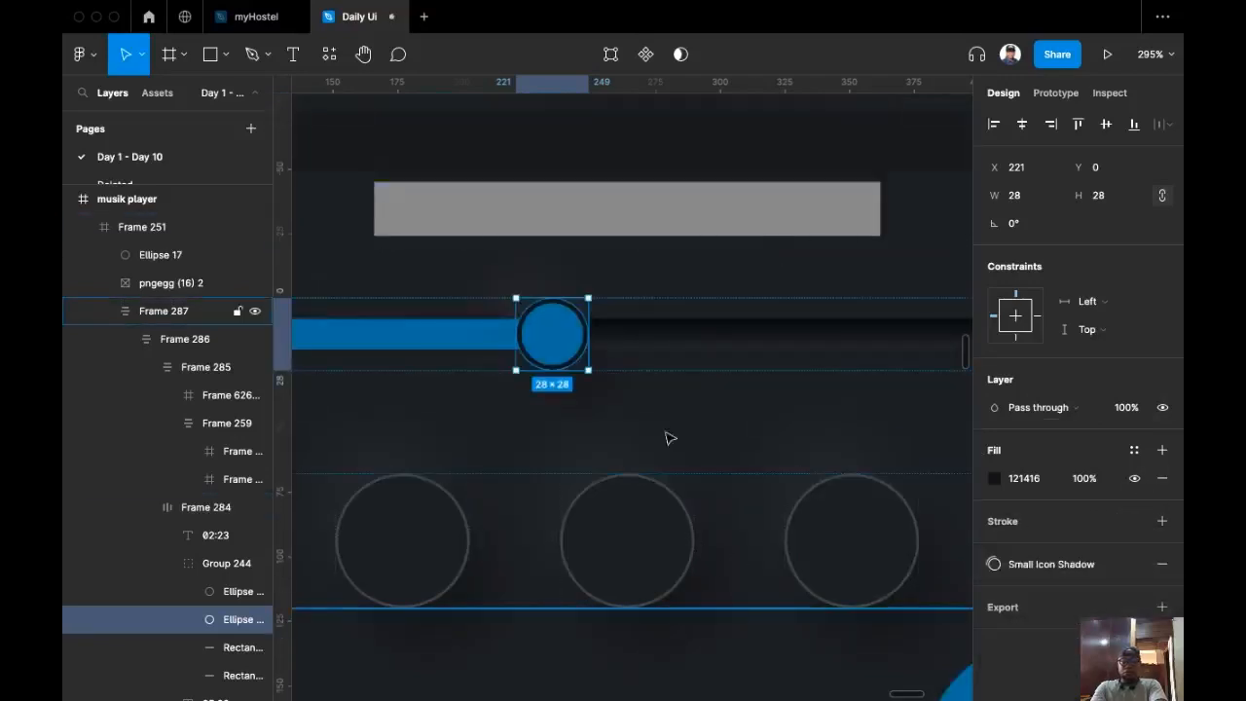
# Step: Add an inner shadow effect to the blue knob
pyautogui.click(661, 462)
pyautogui.keyDown('super'); pyautogui.click(567, 341); pyautogui.keyUp('super')
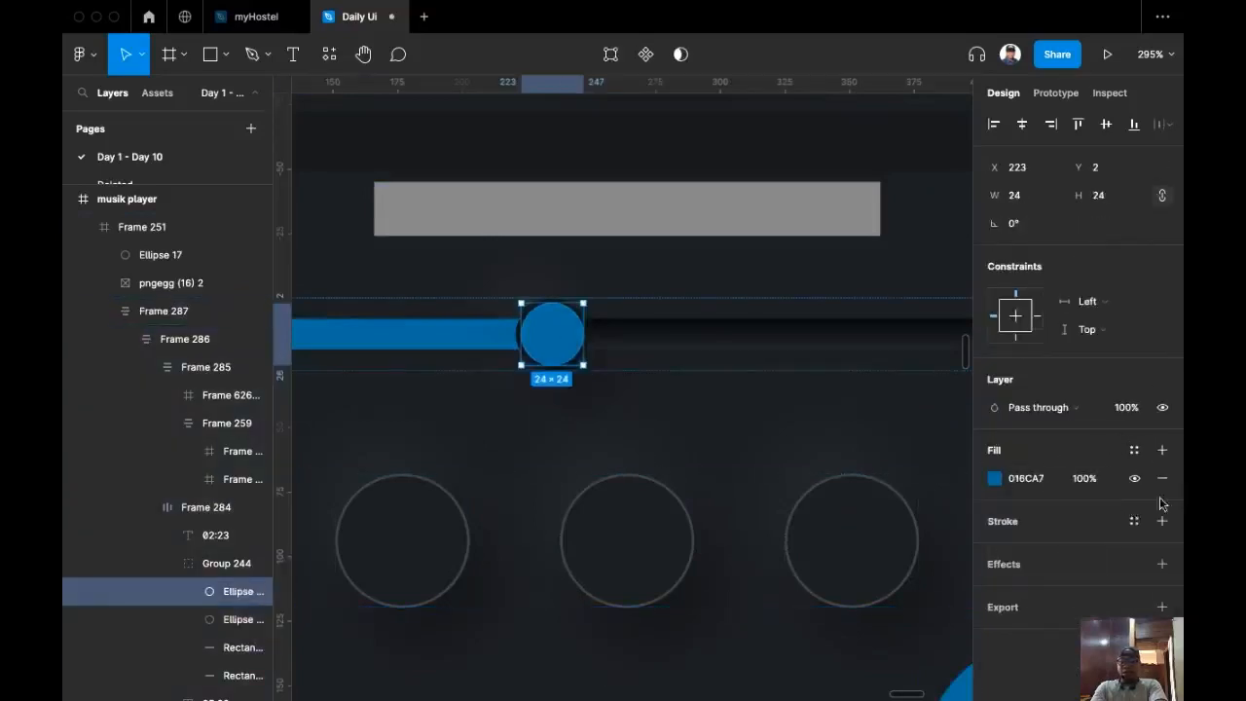
pyautogui.click(1161, 565)
pyautogui.click(1039, 594)
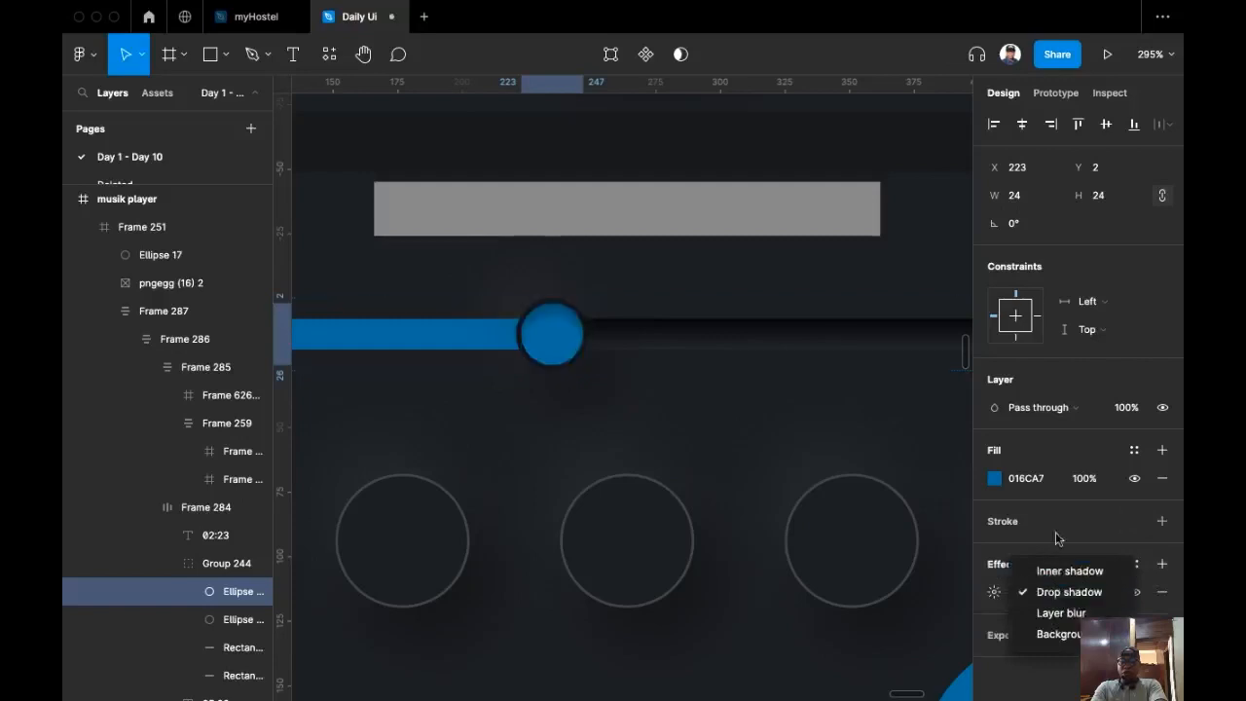
pyautogui.click(1068, 569)
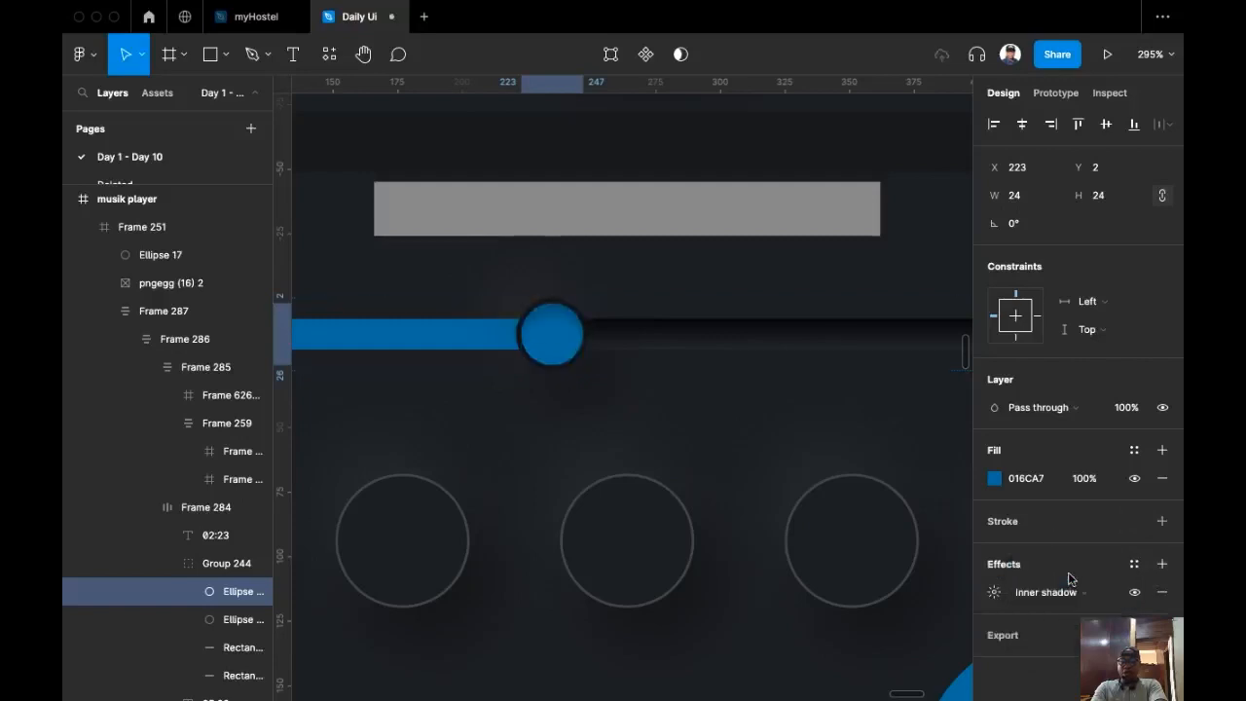
pyautogui.click(994, 592)
# Step: Lighten the knob's inner shadow to C9C9C9 at 25% and adjust its blur
pyautogui.click(788, 666)
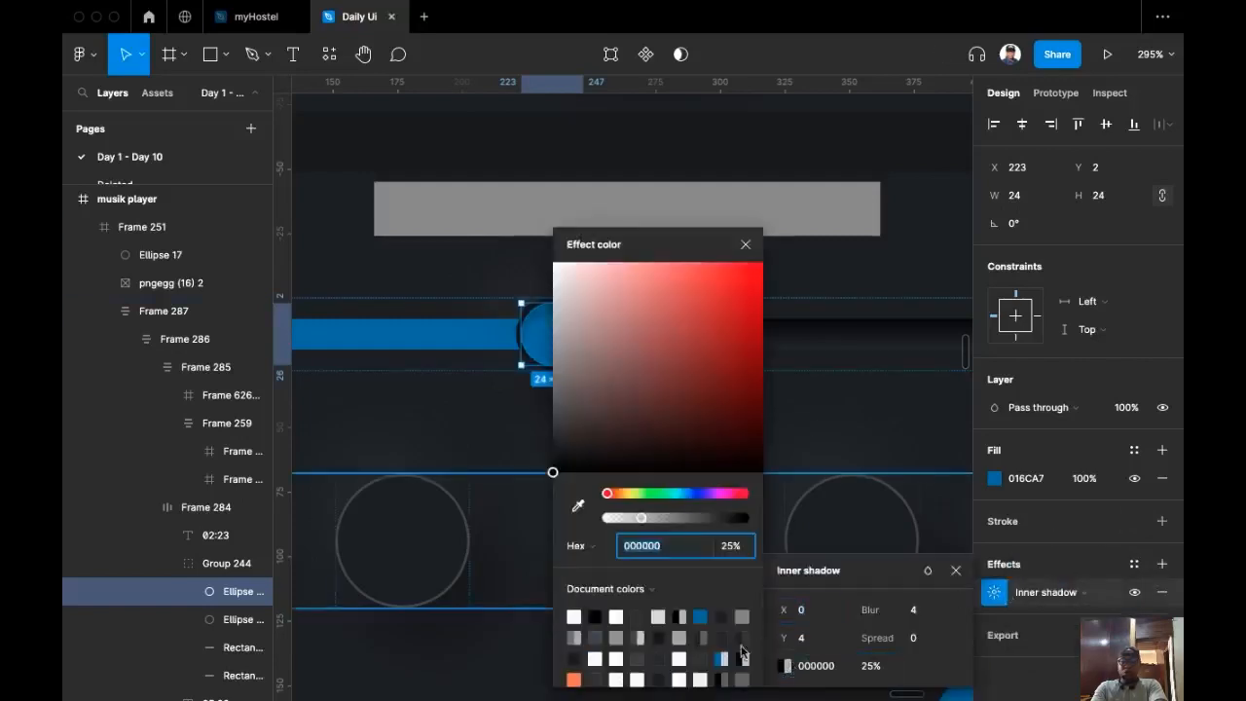
pyautogui.moveTo(704, 230); pyautogui.dragTo(826, 142)
pyautogui.moveTo(676, 385); pyautogui.dragTo(673, 221)
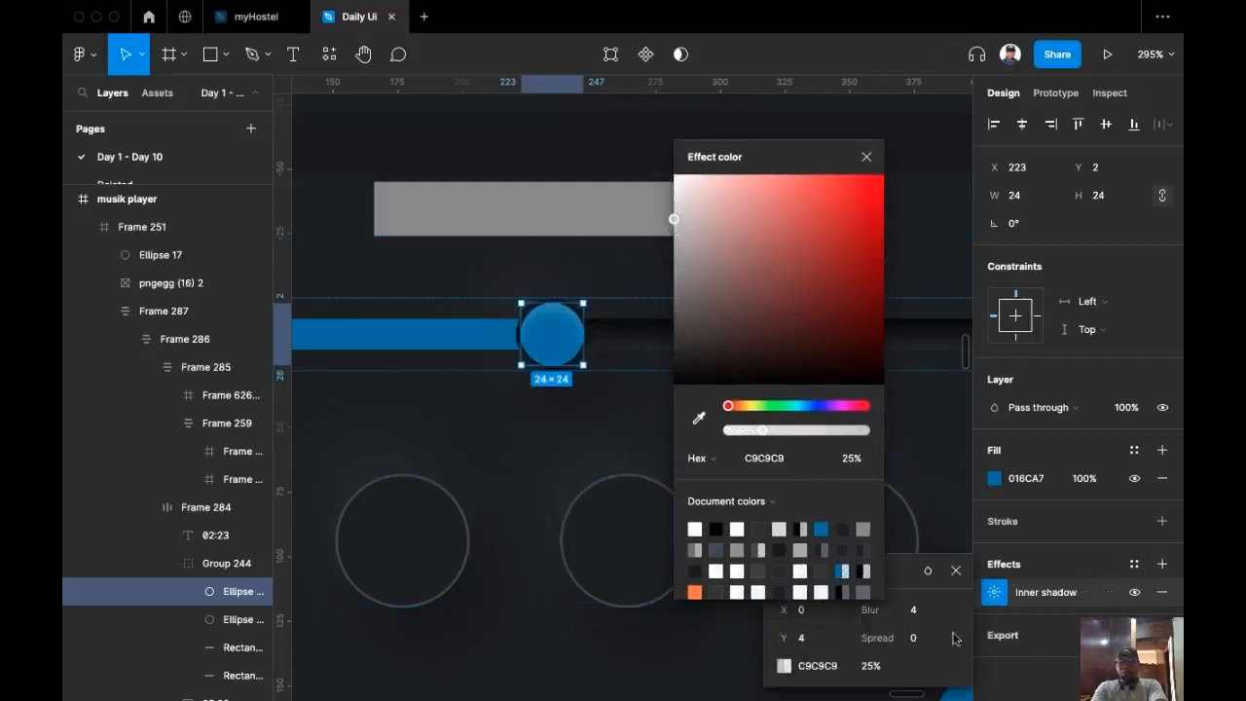
pyautogui.press('Up')
pyautogui.press('Up')
pyautogui.press('Up')
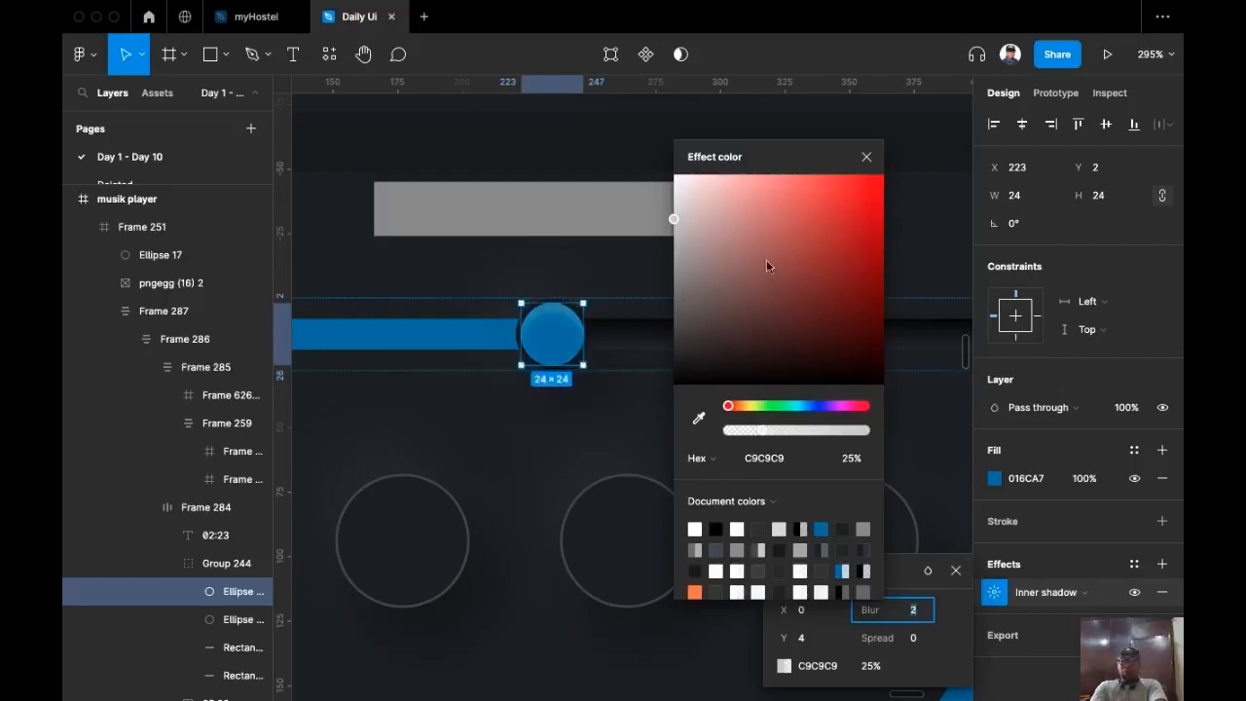
pyautogui.click(866, 157)
pyautogui.click(658, 416)
pyautogui.scroll(-2, 579, 556)
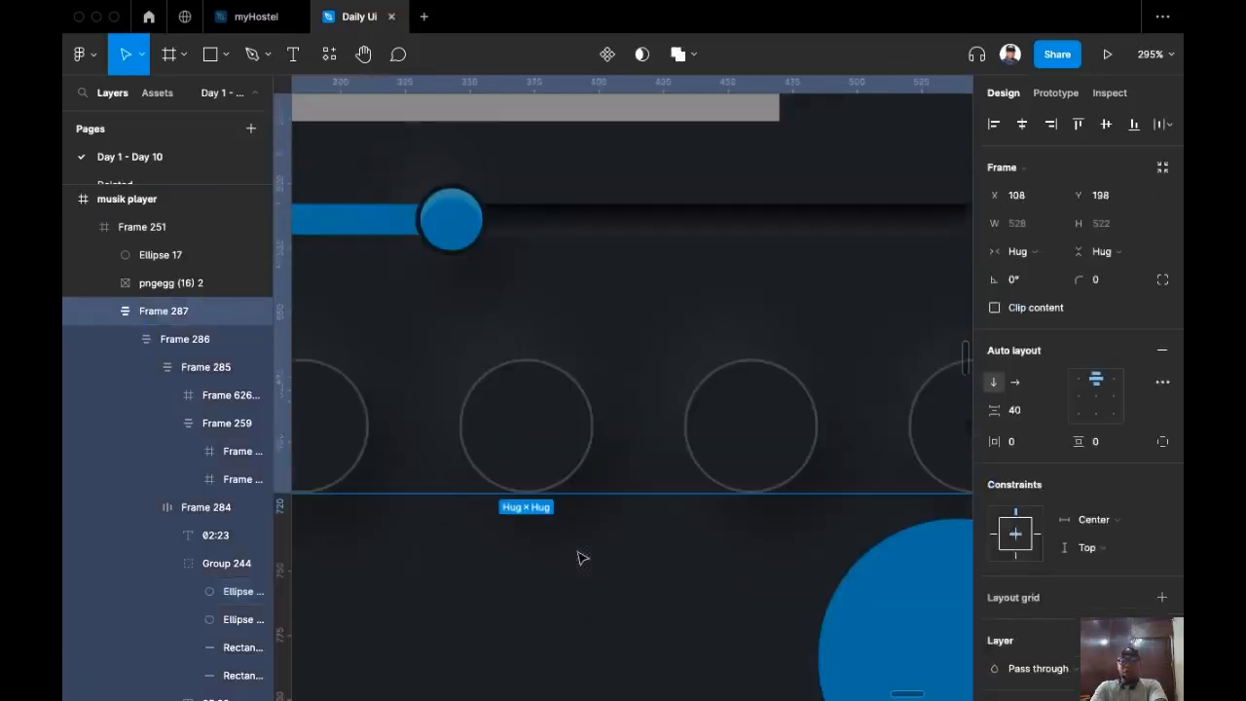
# Step: Move the large blue circle to the music player's top-right corner
pyautogui.scroll(1, 584, 584)
pyautogui.scroll(-3, 634, 603)
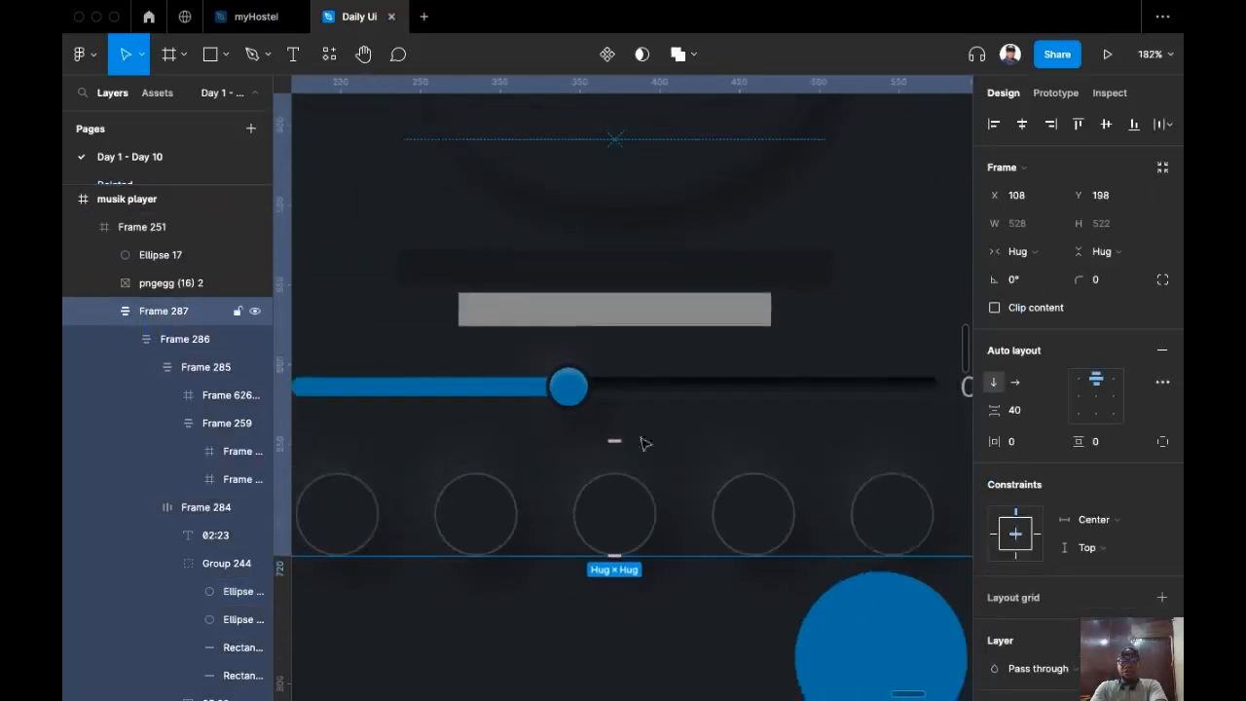
pyautogui.scroll(-5, 584, 438)
pyautogui.click(615, 591)
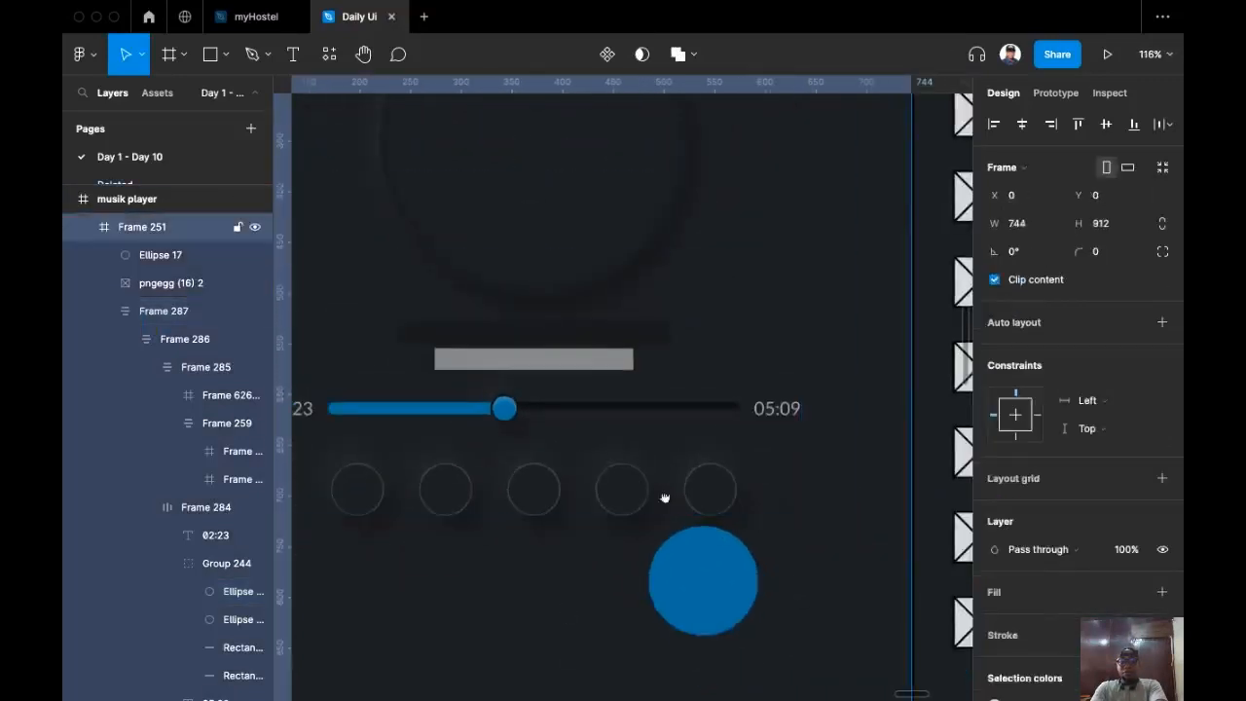
pyautogui.scroll(-5, 640, 519)
pyautogui.scroll(1, 656, 545)
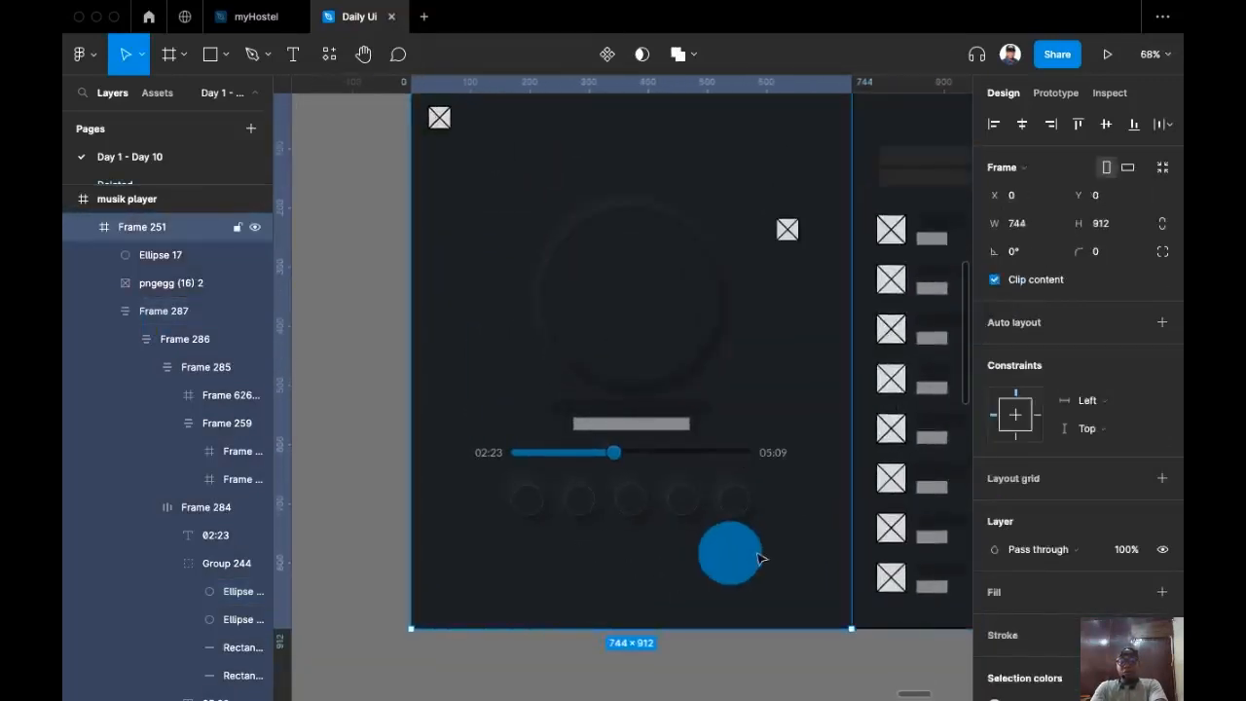
pyautogui.click(737, 584)
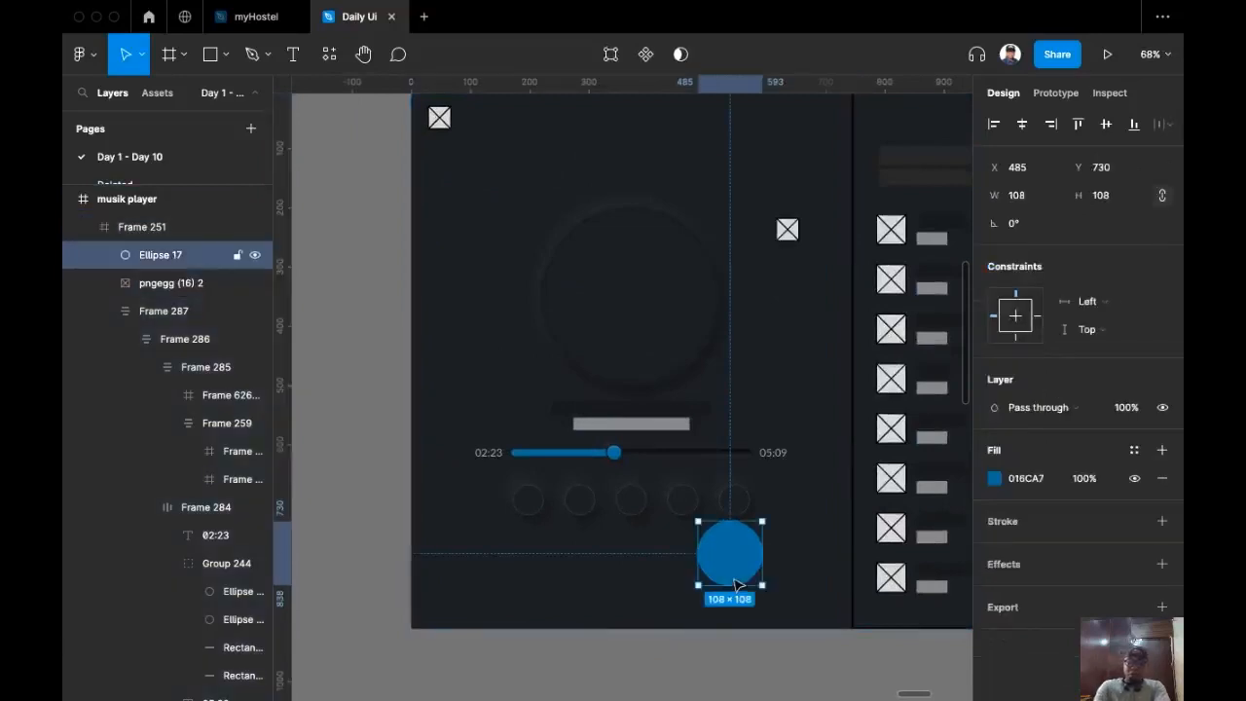
pyautogui.moveTo(709, 557); pyautogui.dragTo(766, 107)
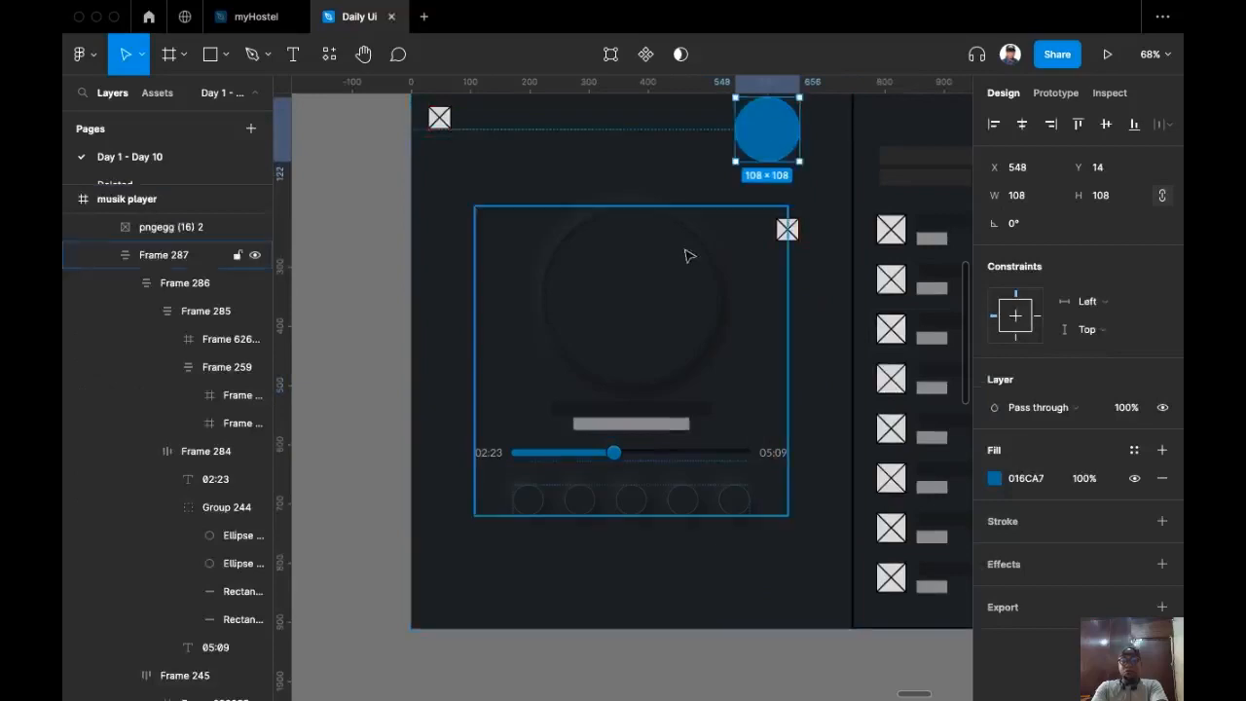
# Step: Place the 120×175 icon set frame just left of the music player
pyautogui.scroll(4, 680, 282)
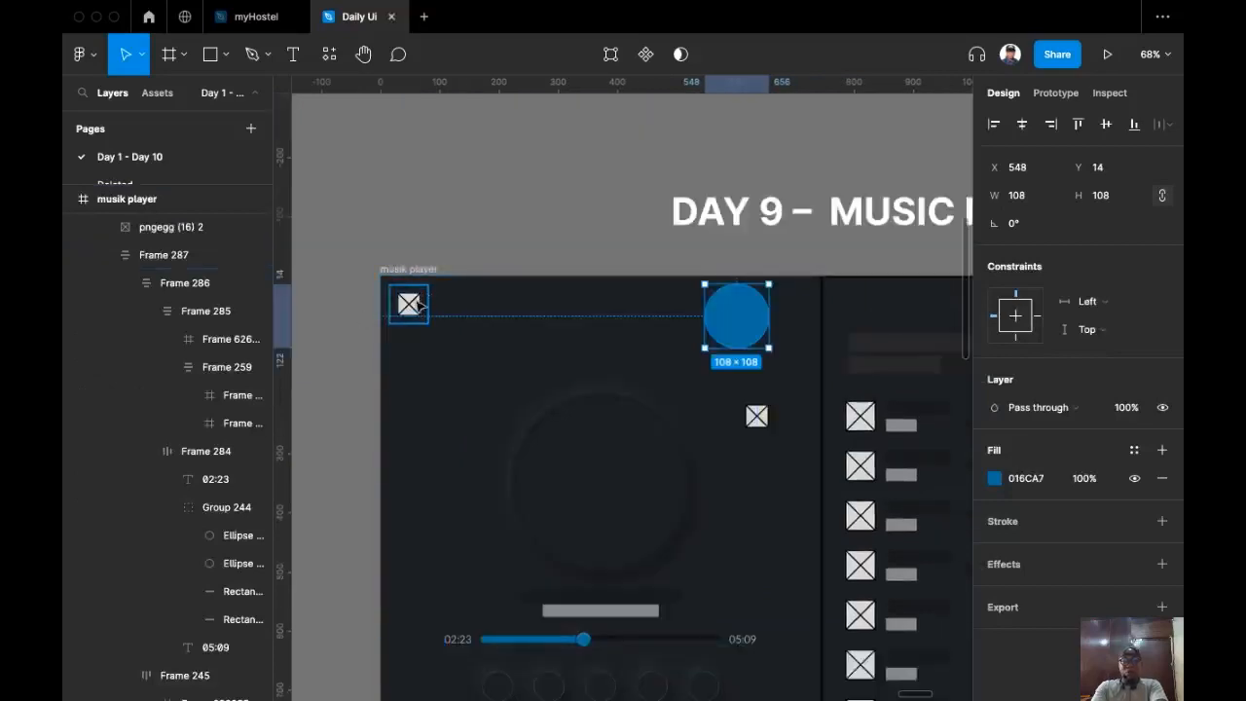
pyautogui.hscroll(3, 439, 292)
pyautogui.keyDown('ctrl'); pyautogui.scroll(-3, 441, 302); pyautogui.keyUp('ctrl')
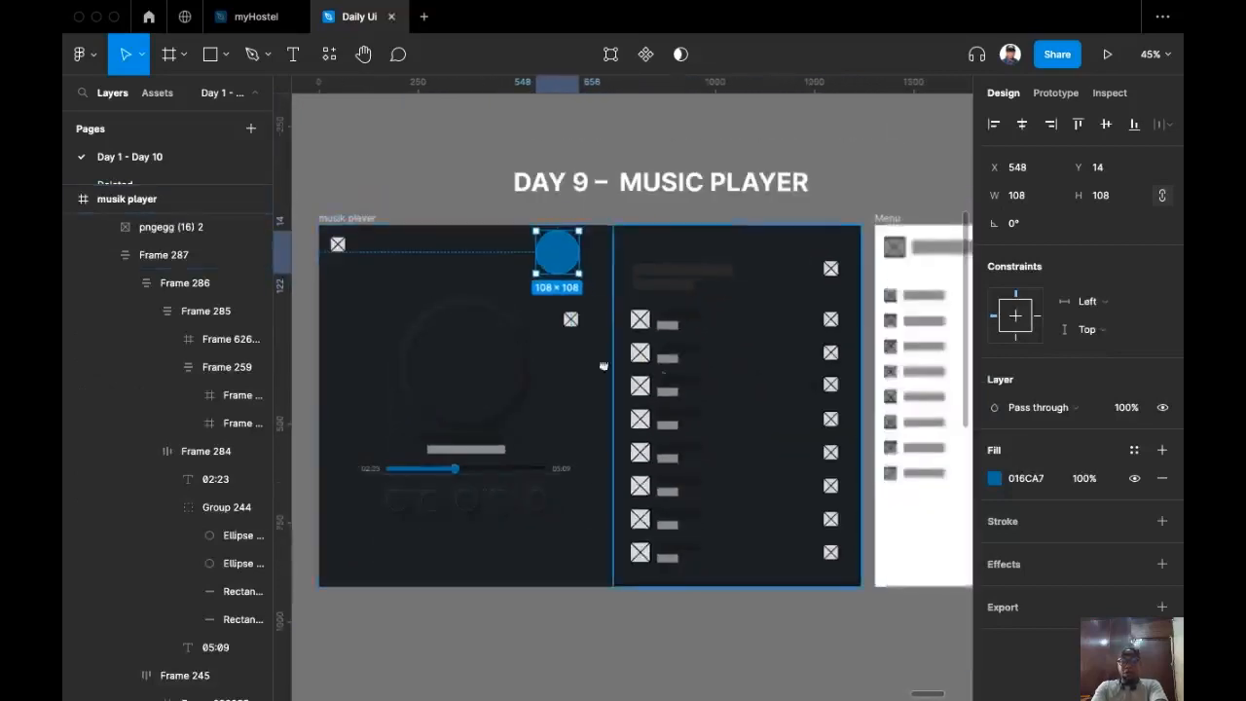
pyautogui.hscroll(4, 767, 392)
pyautogui.hscroll(5, 765, 392)
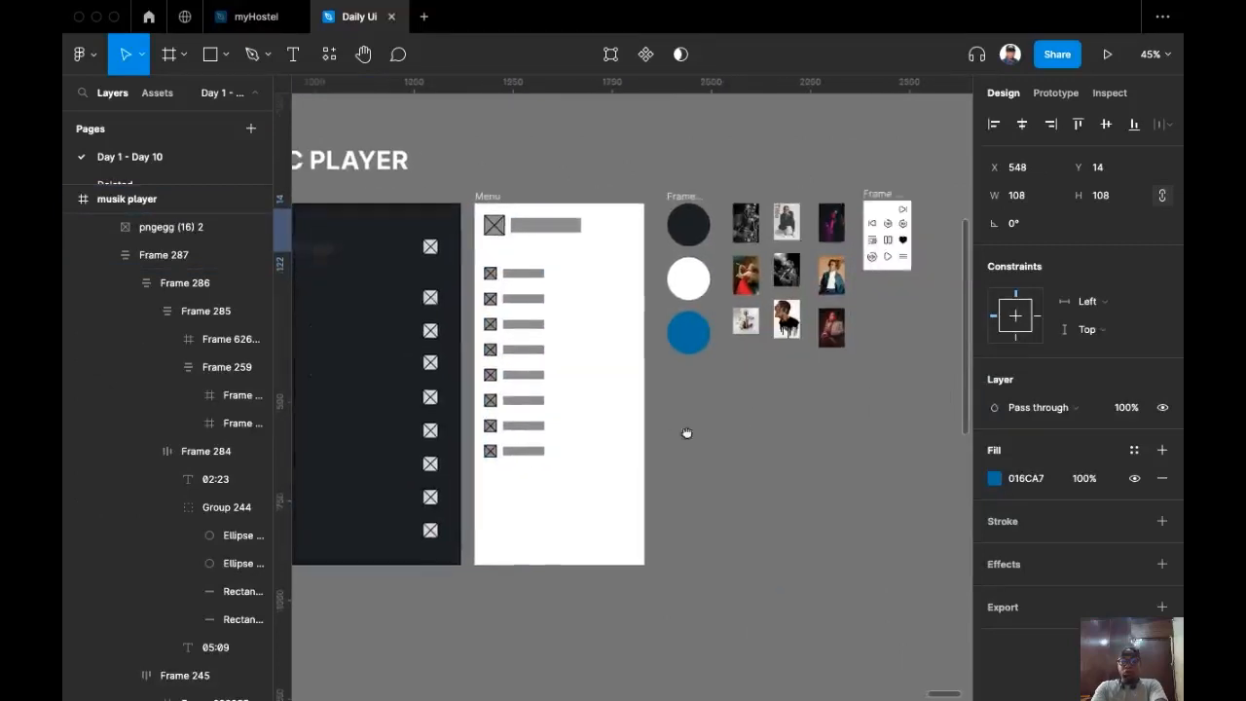
pyautogui.moveTo(858, 193); pyautogui.dragTo(359, 606)
pyautogui.moveTo(366, 592); pyautogui.dragTo(852, 548)
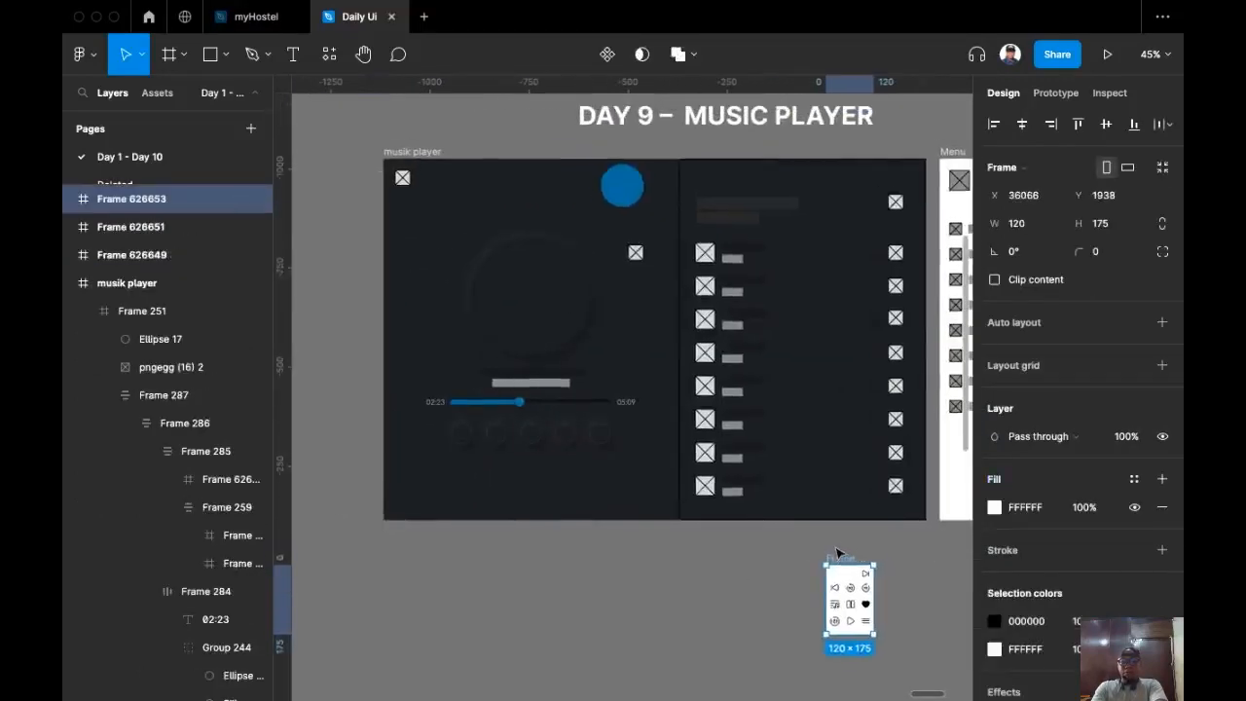
pyautogui.press('super+z')
pyautogui.moveTo(452, 466); pyautogui.dragTo(349, 312)
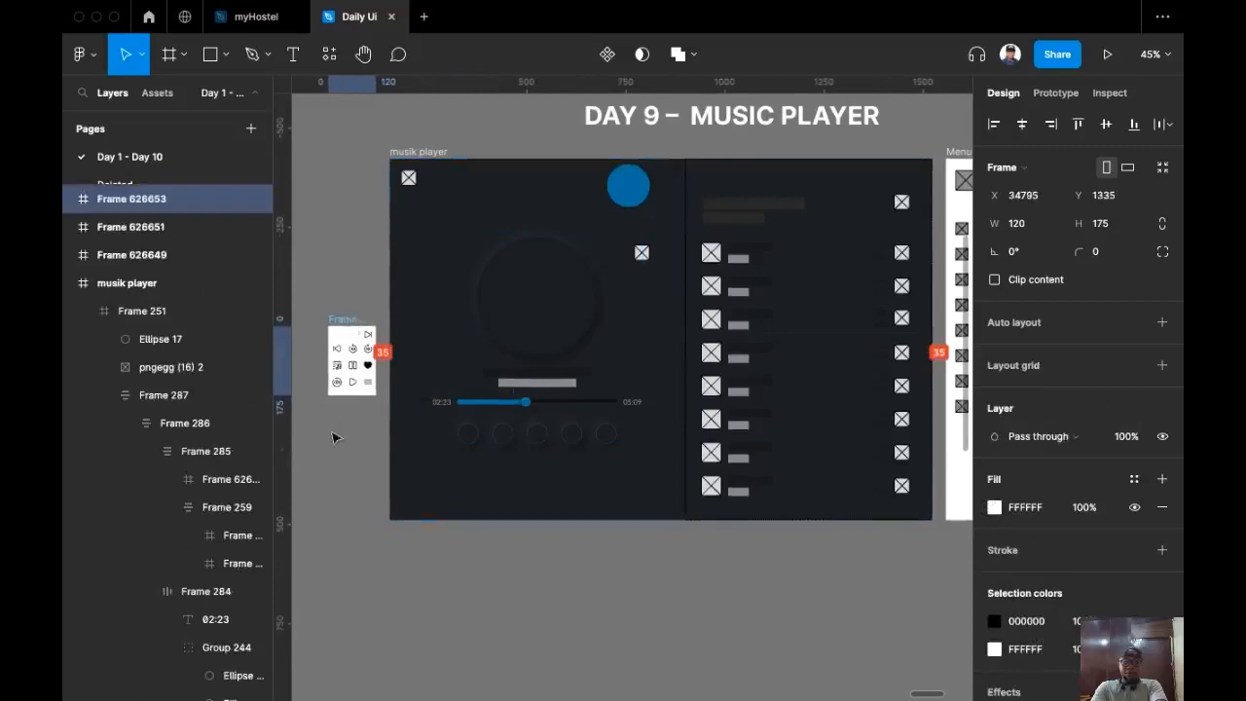
pyautogui.scroll(3, 359, 451)
pyautogui.scroll(5, 359, 451)
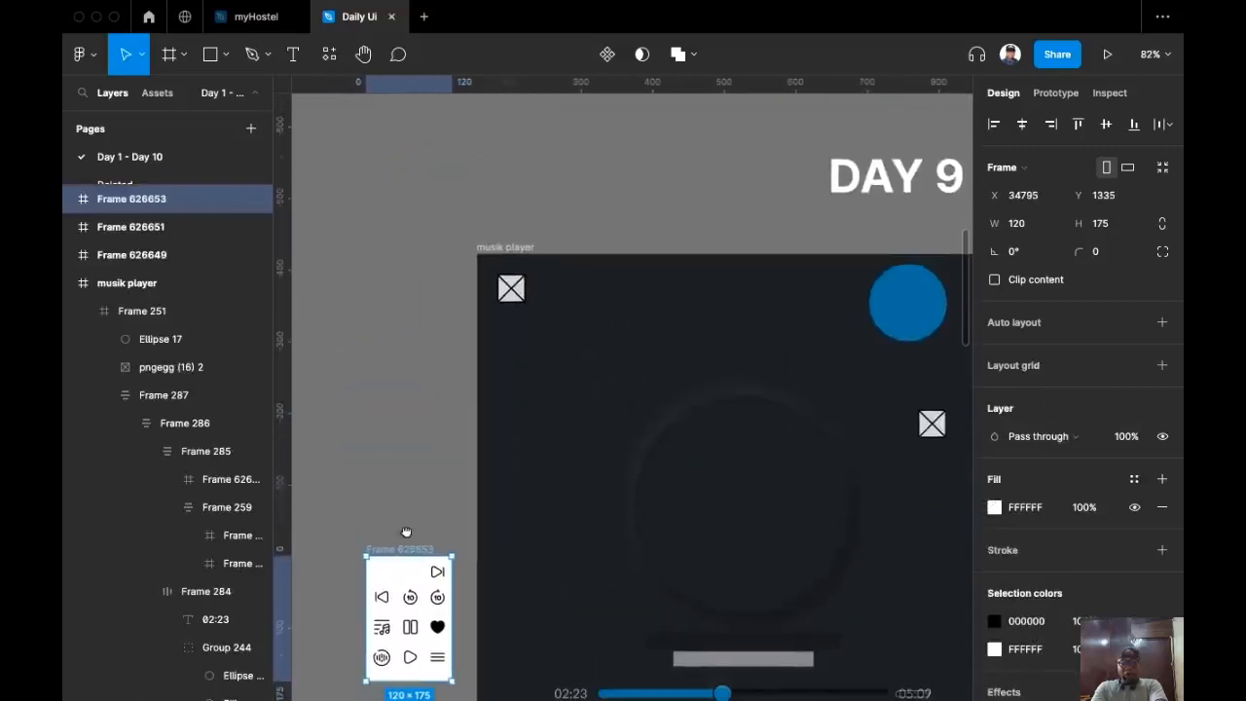
# Step: Replace the player's top-left placeholder image with a copy of the menu icon
pyautogui.click(436, 666)
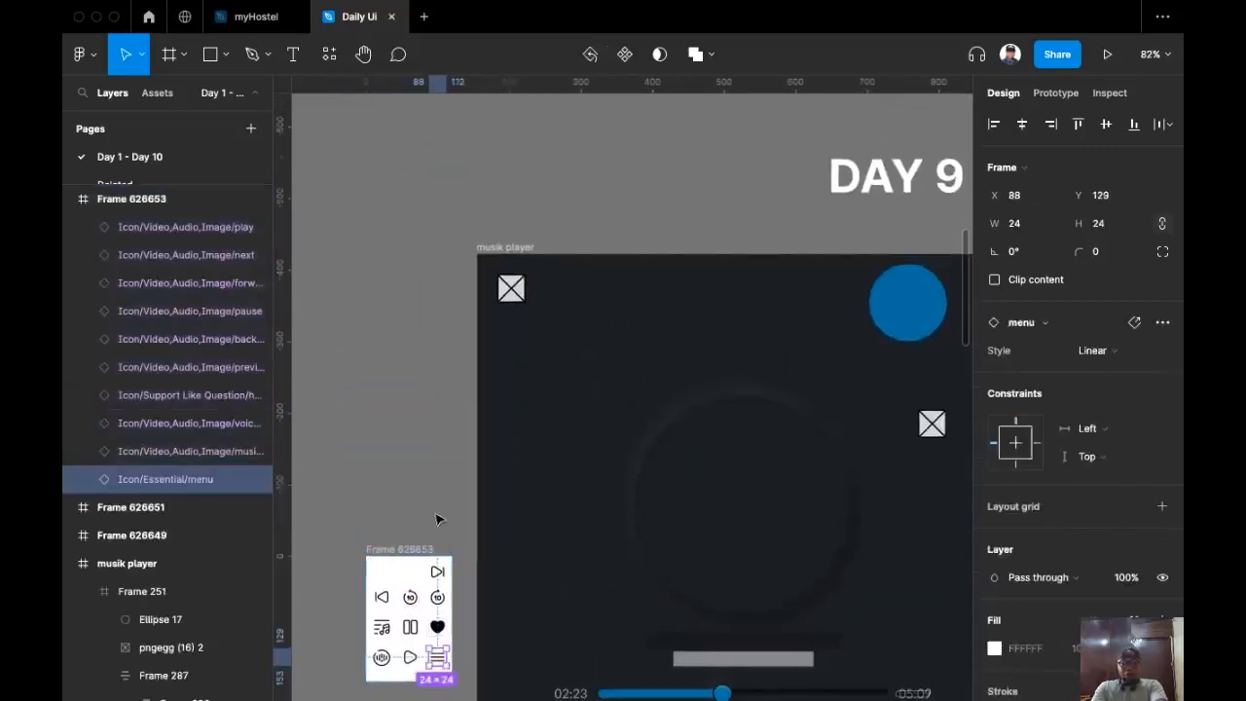
pyautogui.press('super+c')
pyautogui.click(512, 292)
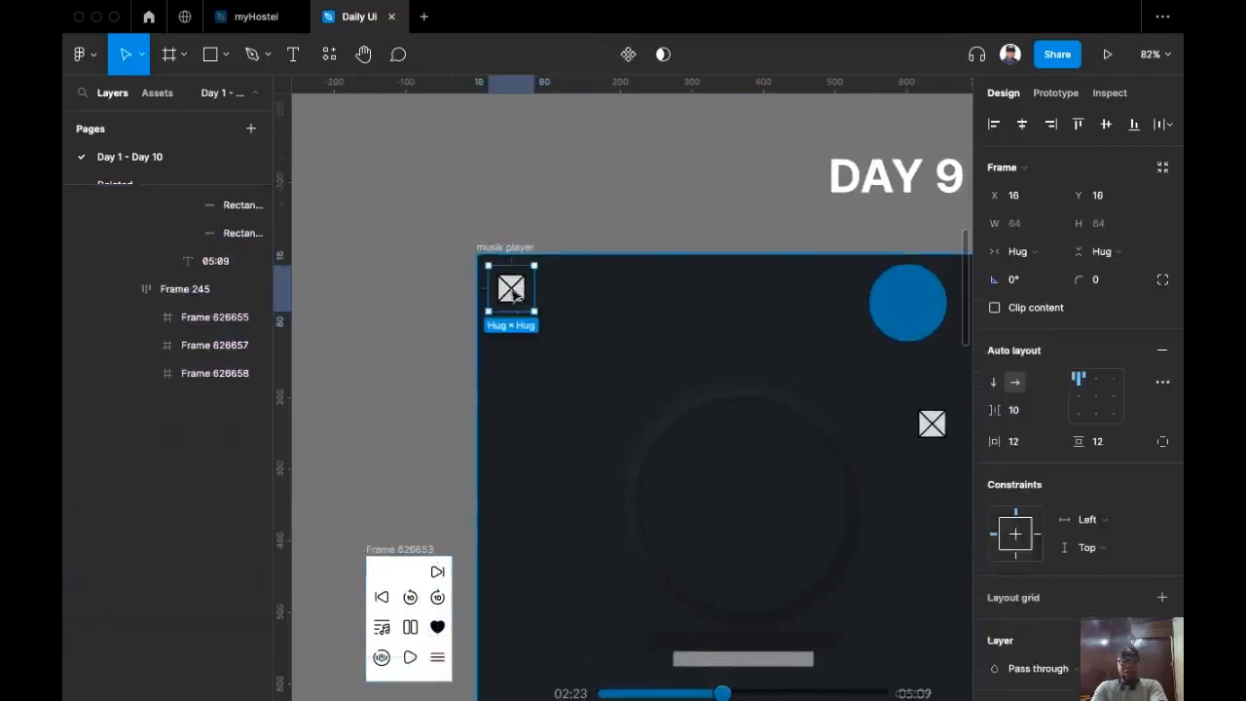
pyautogui.click(513, 292)
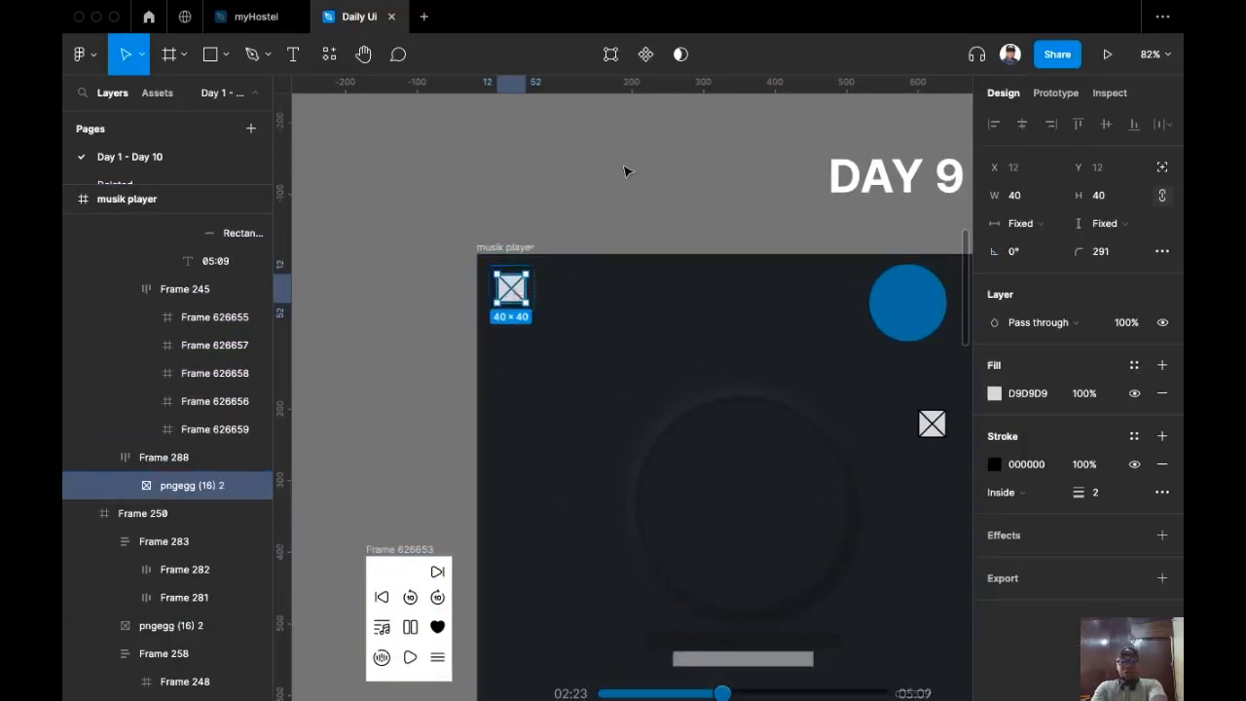
pyautogui.press('super+shift+r')
# Step: Recolour the menu icon to FFFFFF at 60% opacity
pyautogui.scroll(-3, 983, 570)
pyautogui.click(1024, 551)
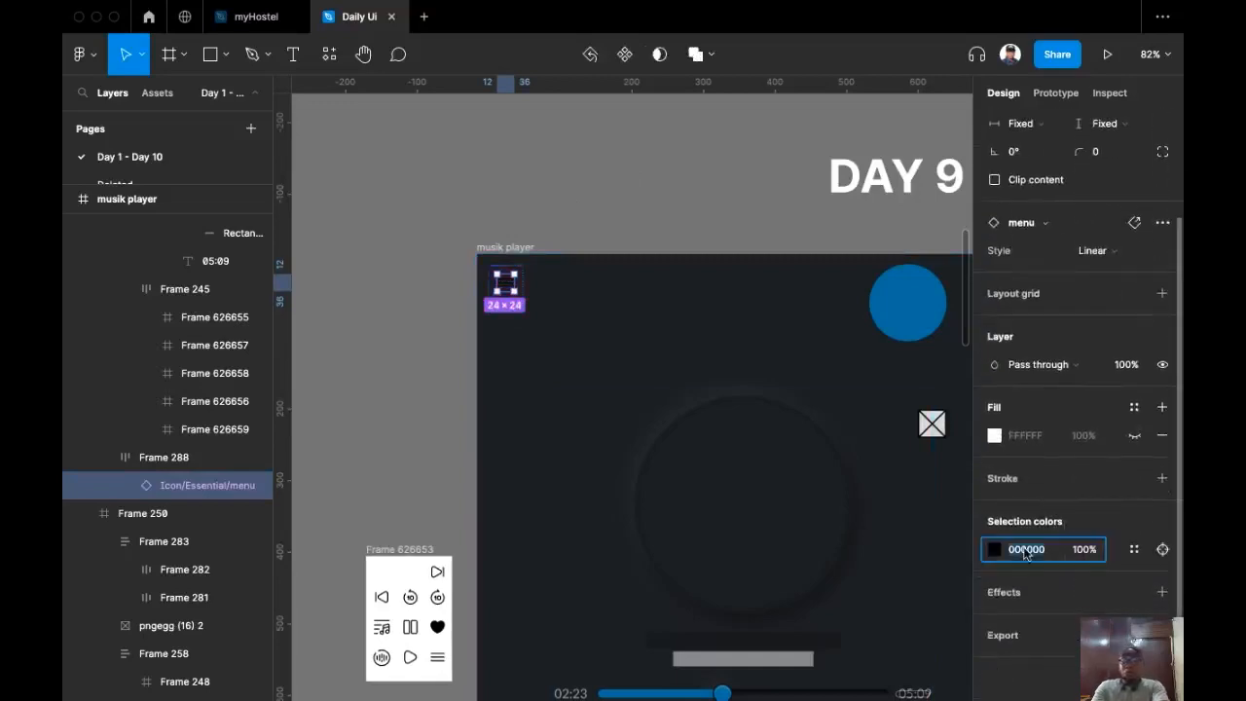
pyautogui.write('ff')
pyautogui.press('Return')
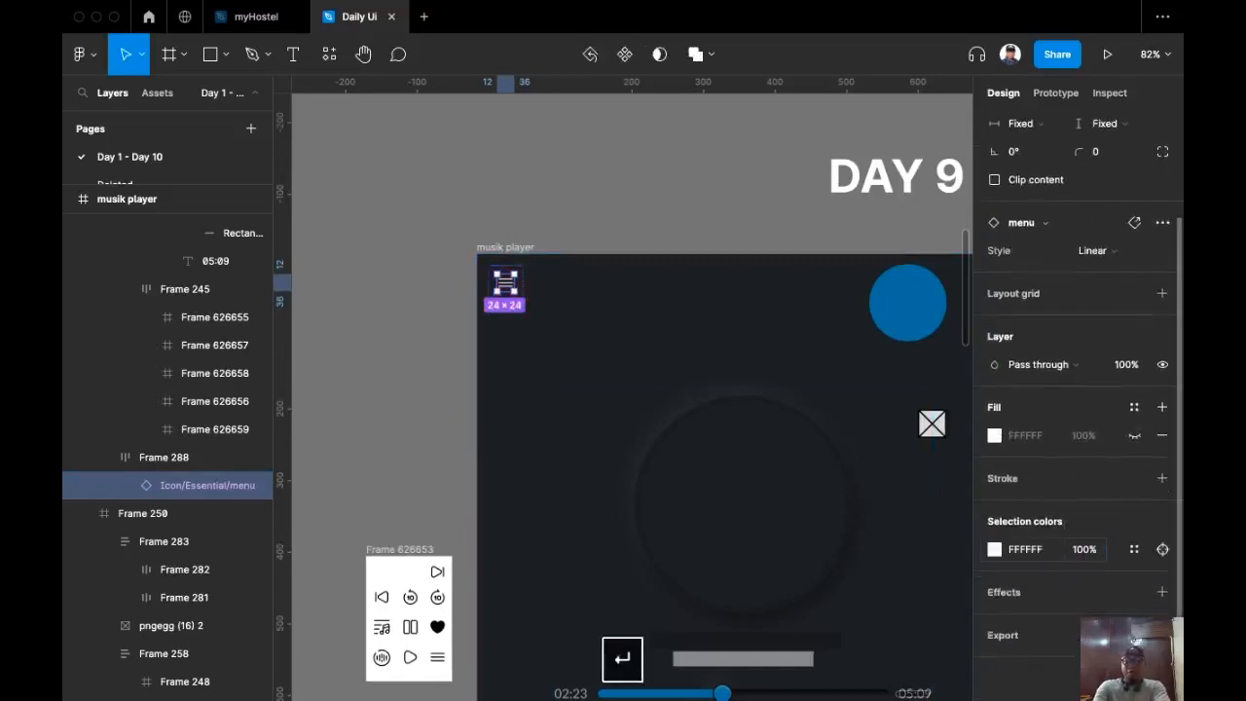
pyautogui.click(1084, 555)
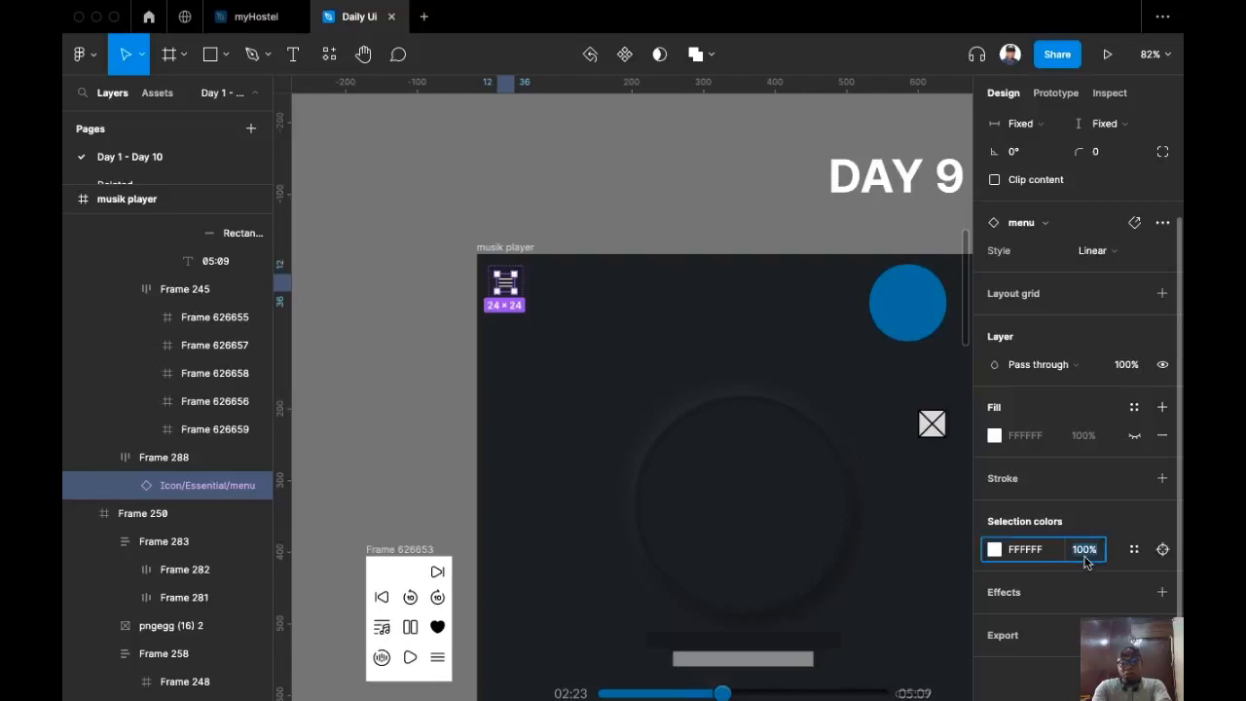
pyautogui.write('60')
pyautogui.press('Return')
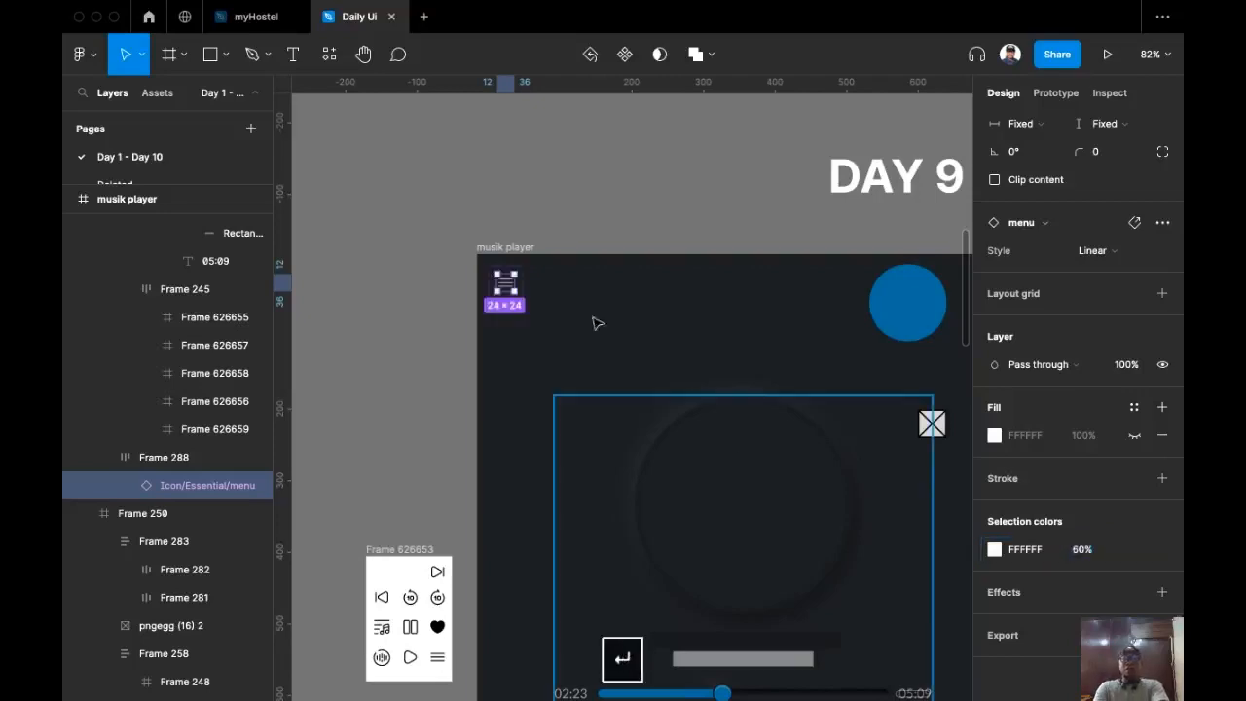
pyautogui.click(457, 187)
pyautogui.scroll(-5, 370, 208)
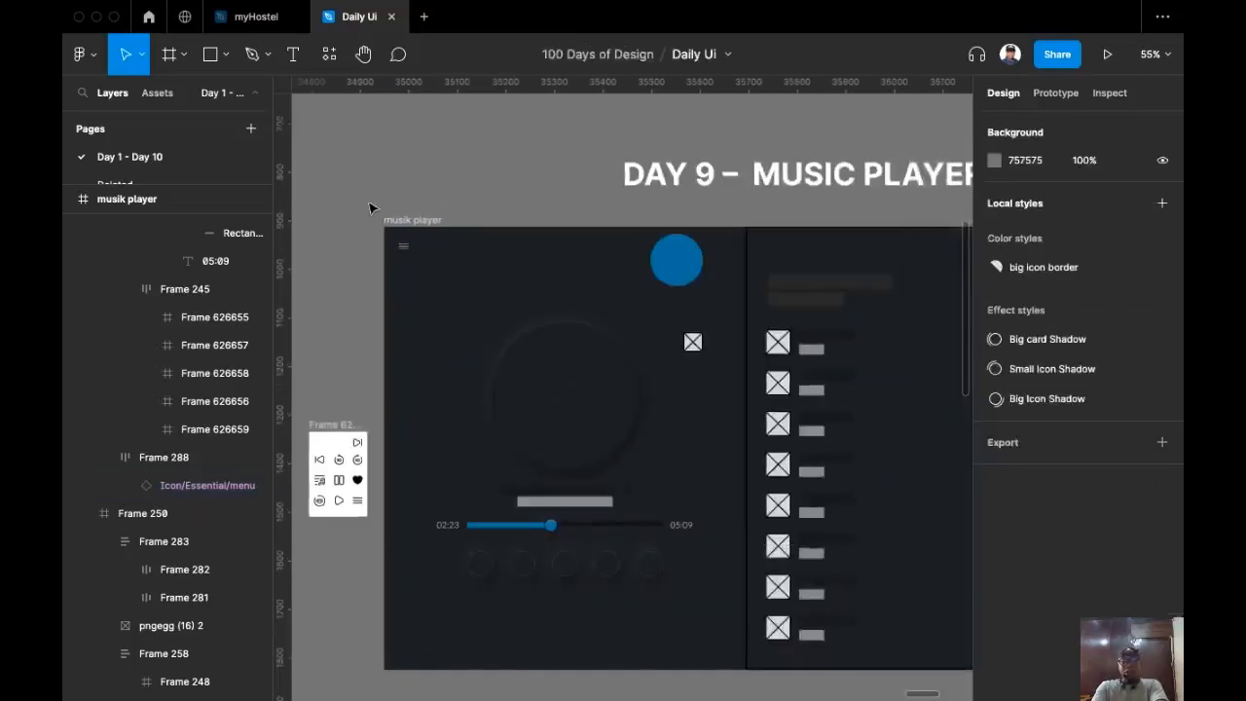
pyautogui.scroll(5, 368, 353)
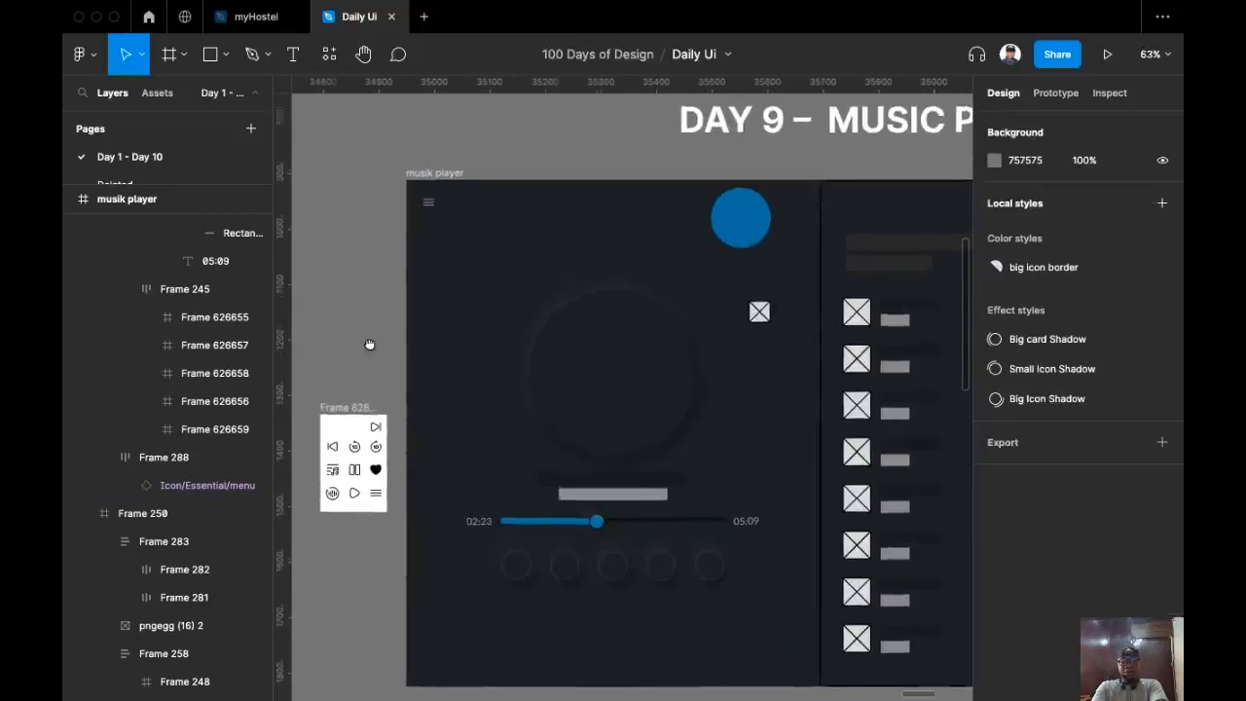
pyautogui.scroll(5, 380, 286)
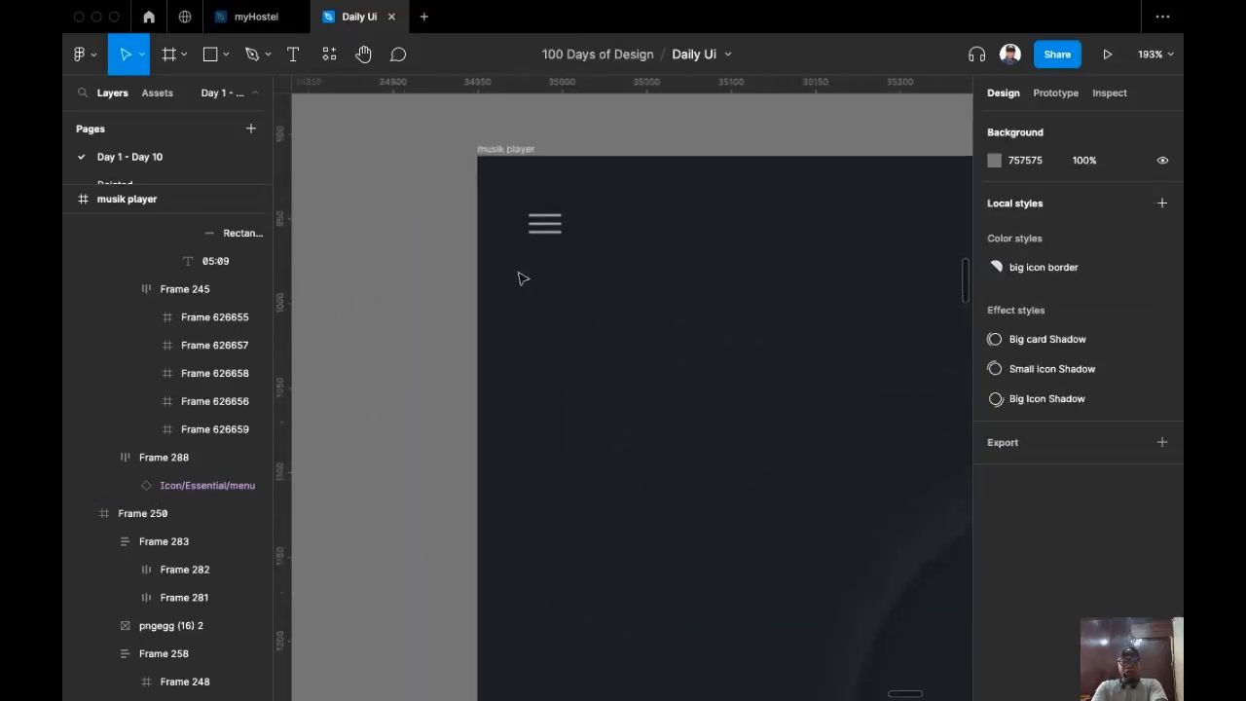
# Step: Resize the Icon/Essential/menu component to a height of 32, making it 32×32
pyautogui.keyDown('super'); pyautogui.click(548, 235); pyautogui.keyUp('super')
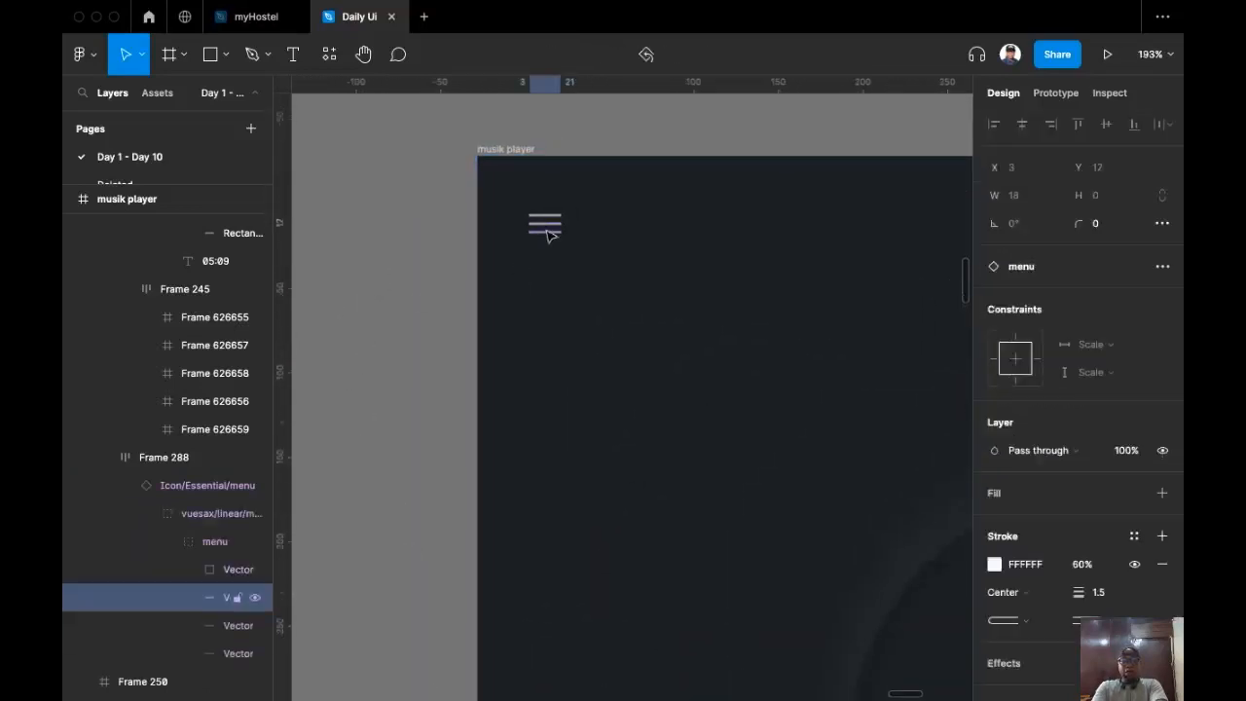
pyautogui.click(481, 250)
pyautogui.doubleClick(562, 224)
pyautogui.doubleClick(562, 224)
pyautogui.click(564, 231)
pyautogui.doubleClick(564, 231)
pyautogui.doubleClick(564, 231)
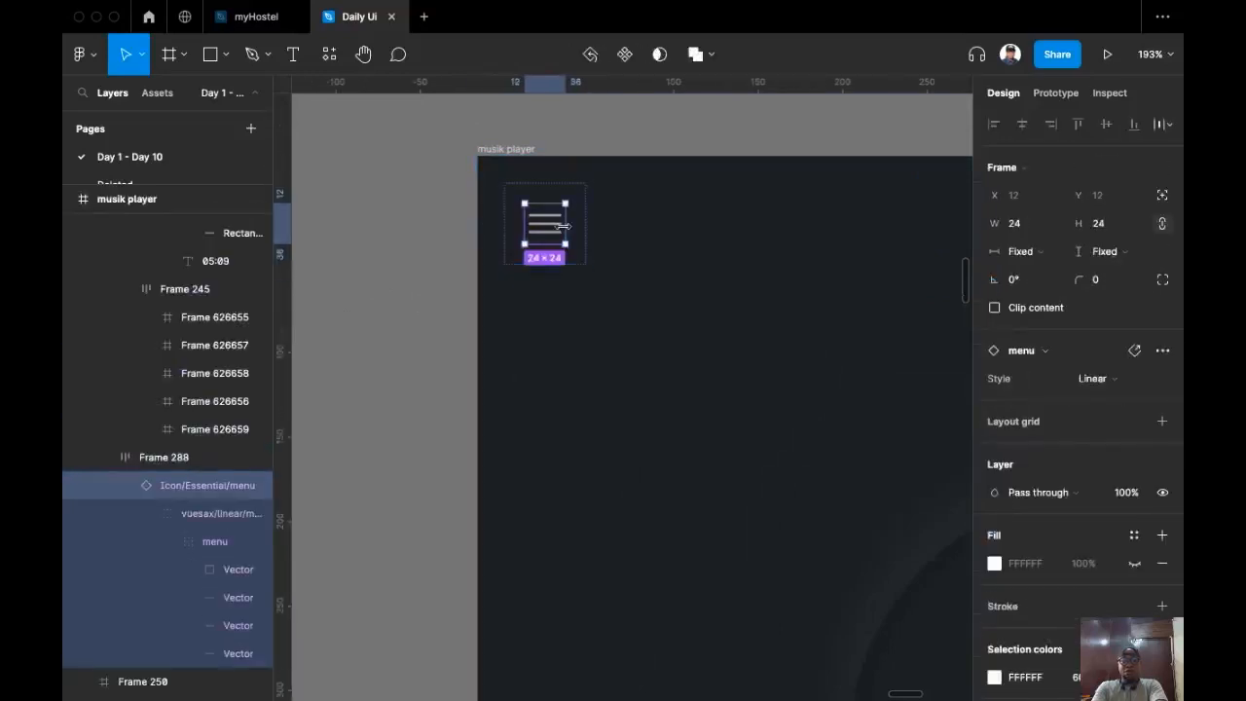
pyautogui.click(1110, 225)
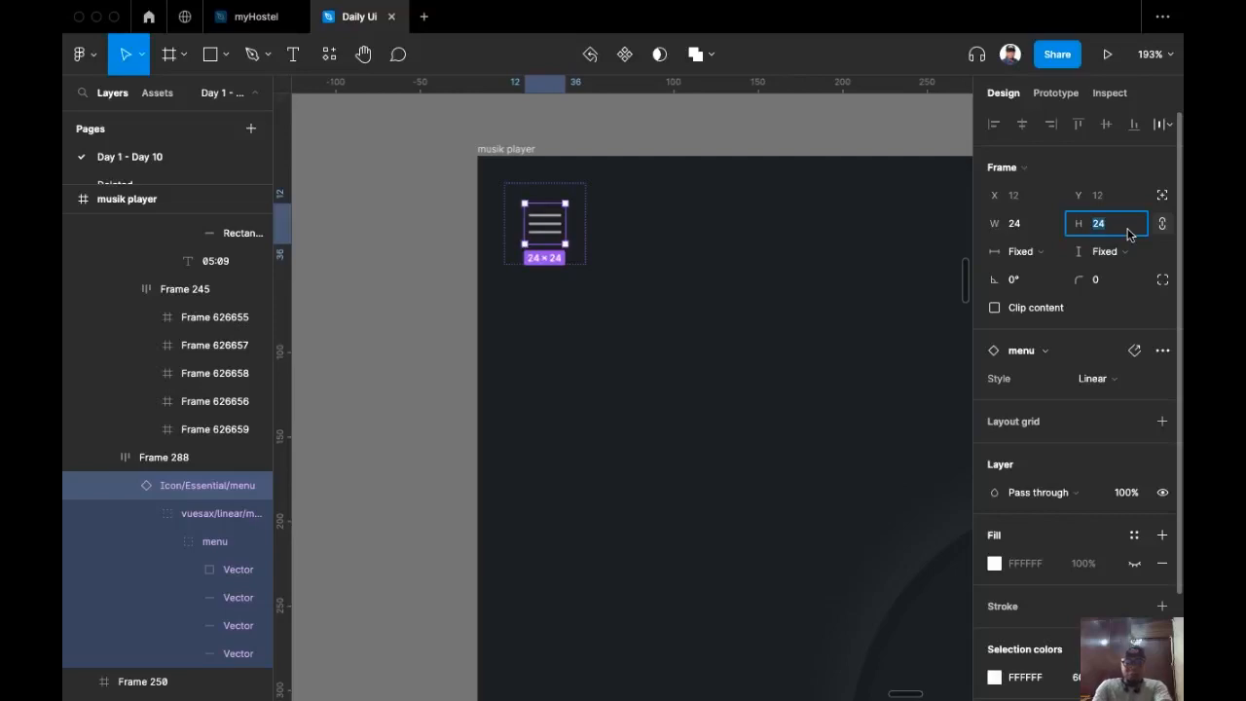
pyautogui.write('32')
pyautogui.press('Return')
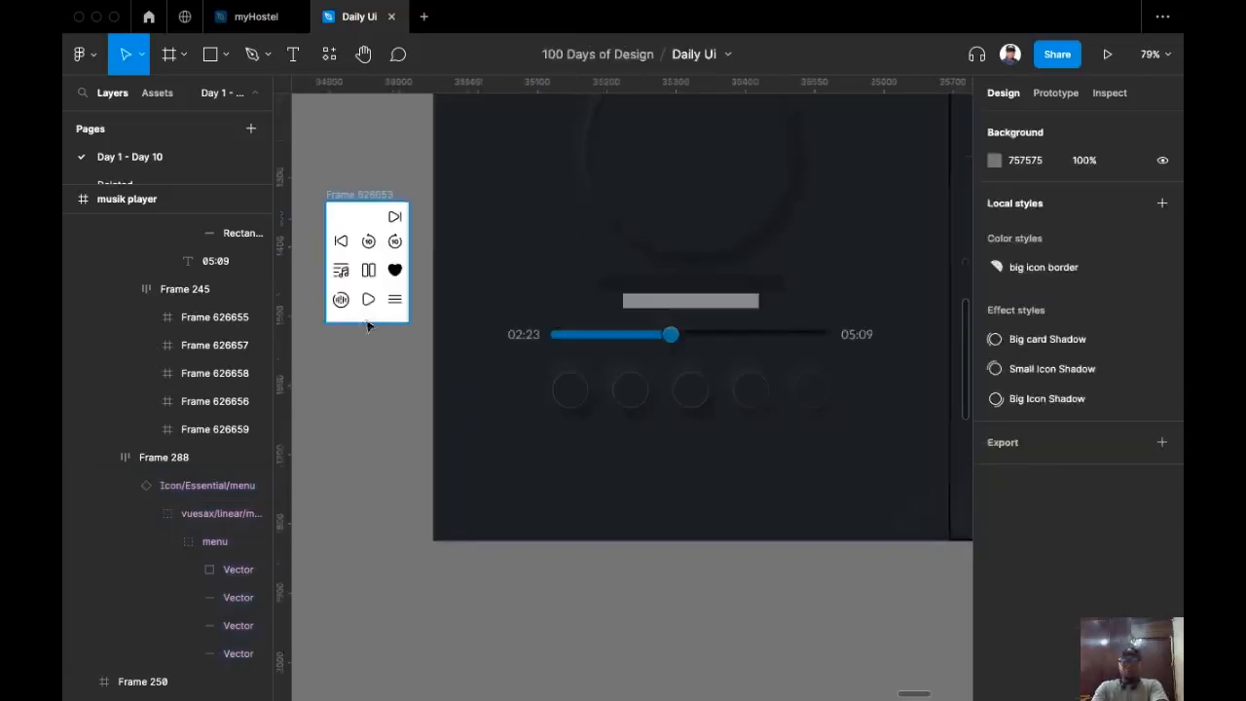
# Step: Nudge the icon set frame slightly up and right beside the player
pyautogui.click(360, 360)
pyautogui.moveTo(360, 360); pyautogui.dragTo(373, 340)
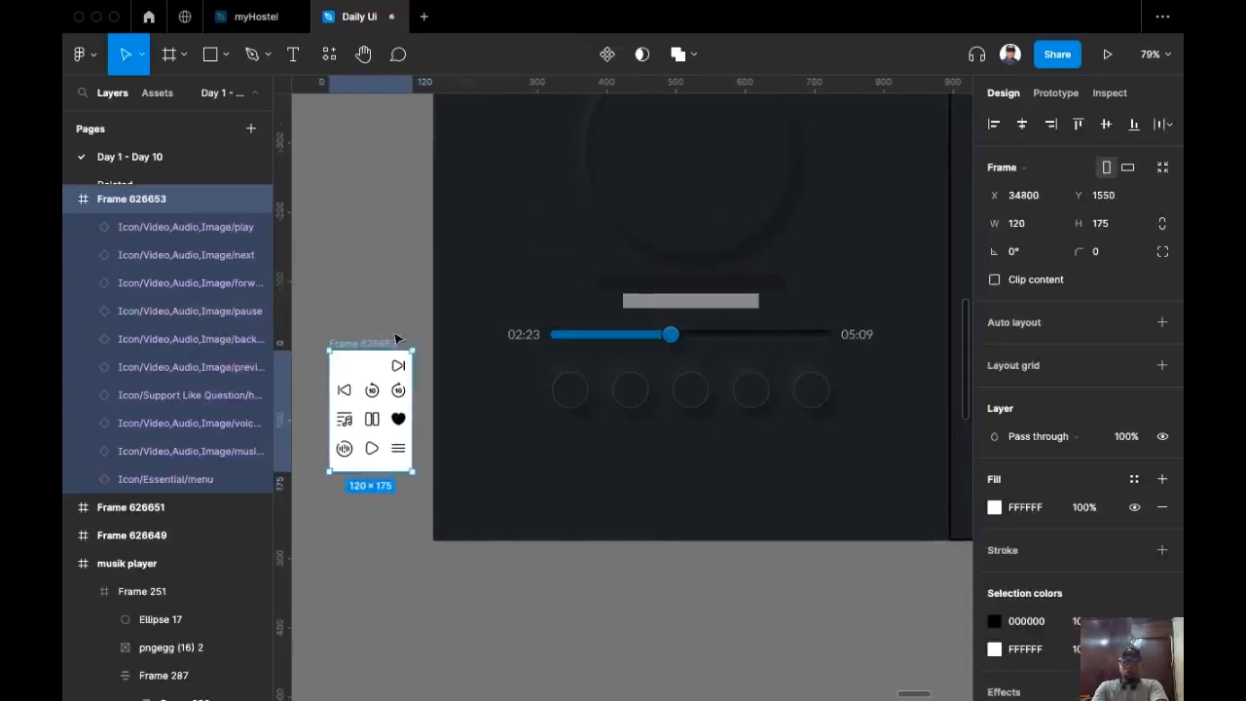
pyautogui.scroll(-1, 512, 288)
pyautogui.scroll(3, 510, 284)
pyautogui.moveTo(473, 289); pyautogui.dragTo(393, 292)
pyautogui.moveTo(573, 319); pyautogui.dragTo(556, 286)
pyautogui.scroll(-3, 474, 333)
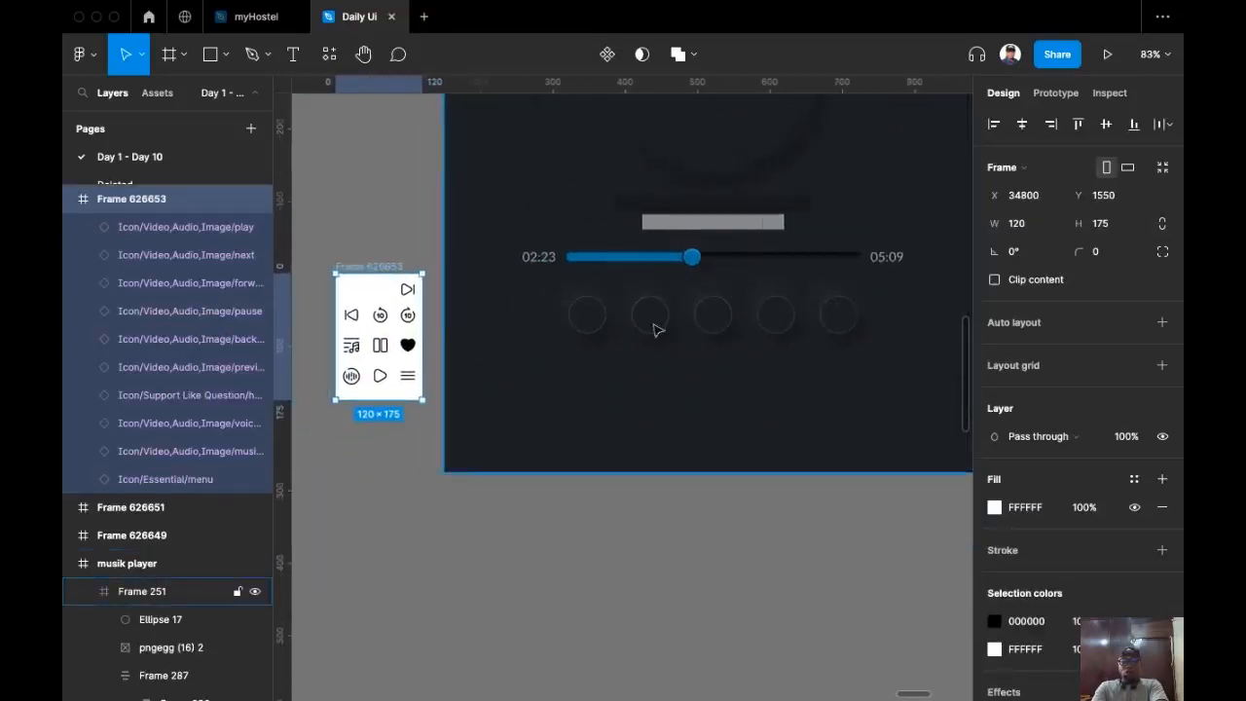
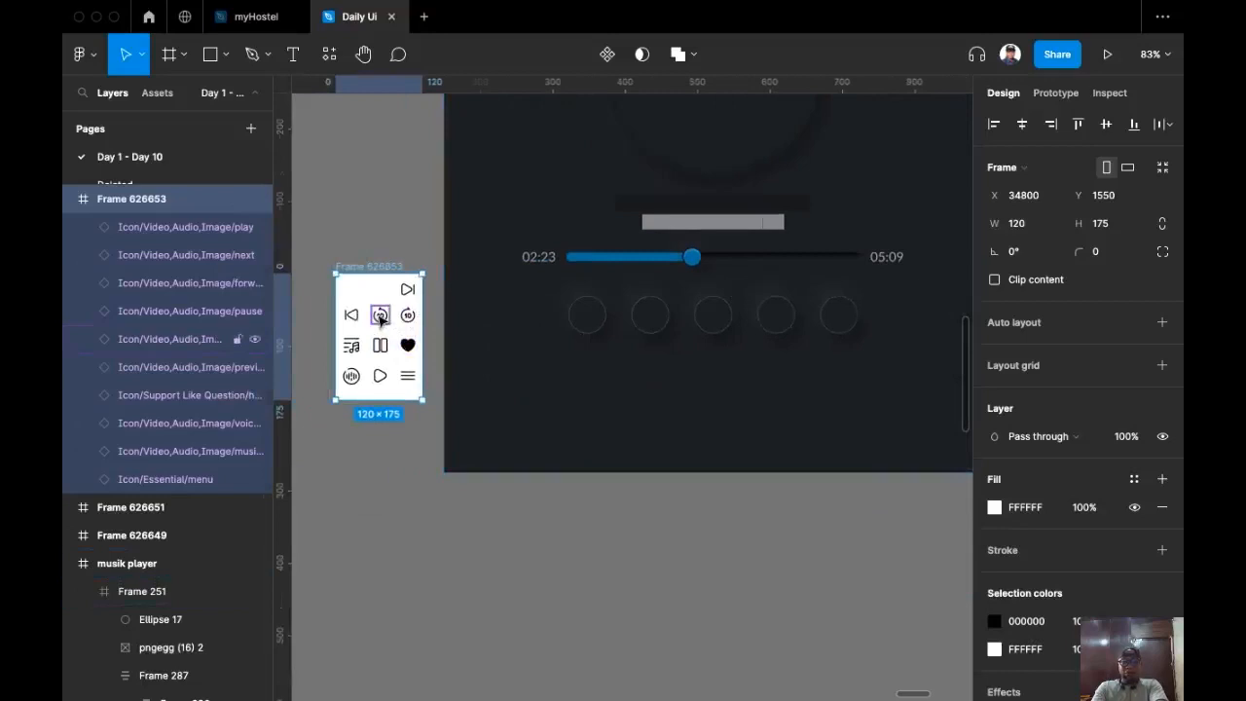
# Step: Paste the rewind-10 icon into the second round control button and centre it
pyautogui.press('super+backslash')
pyautogui.scroll(5, 406, 415)
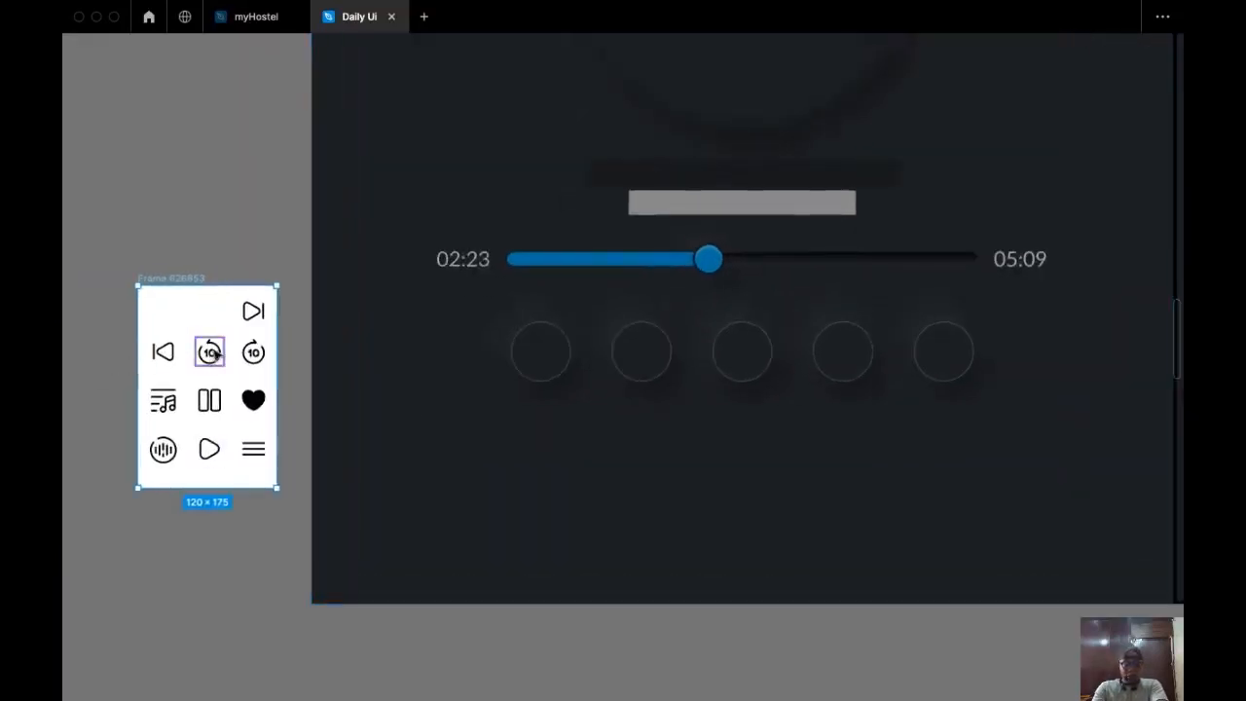
pyautogui.moveTo(207, 355); pyautogui.dragTo(138, 343)
pyautogui.click(140, 343)
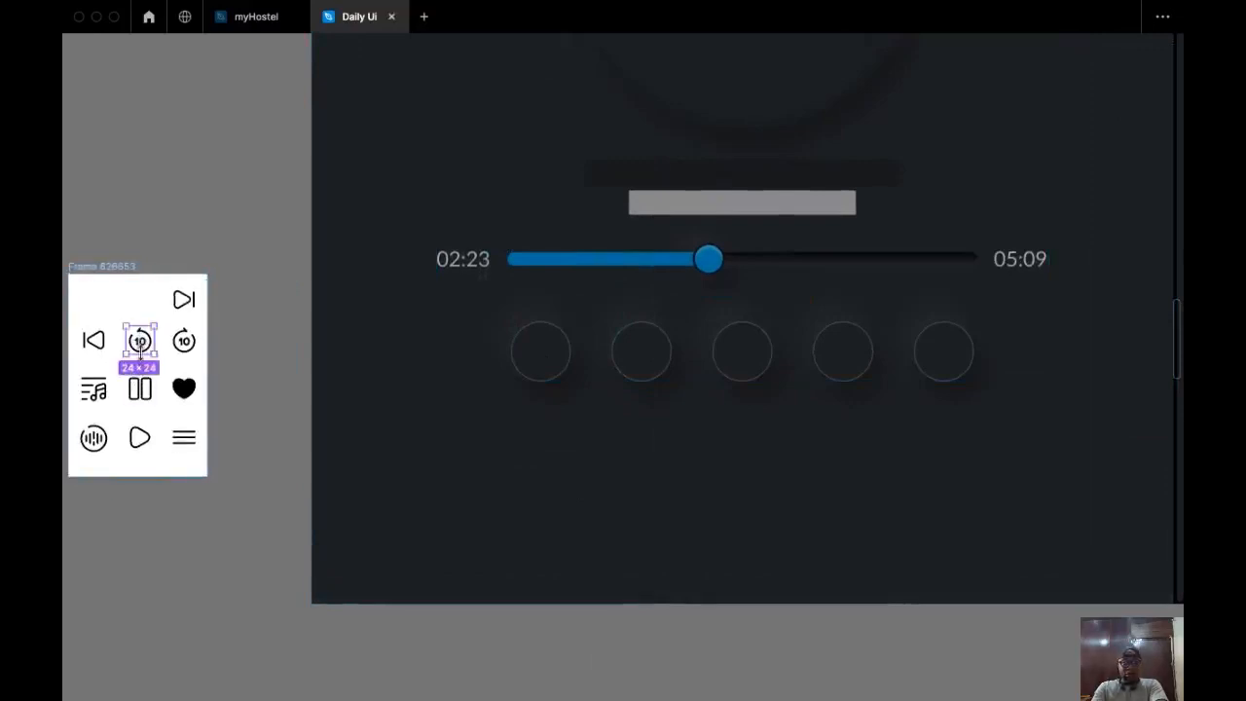
pyautogui.press('super+c')
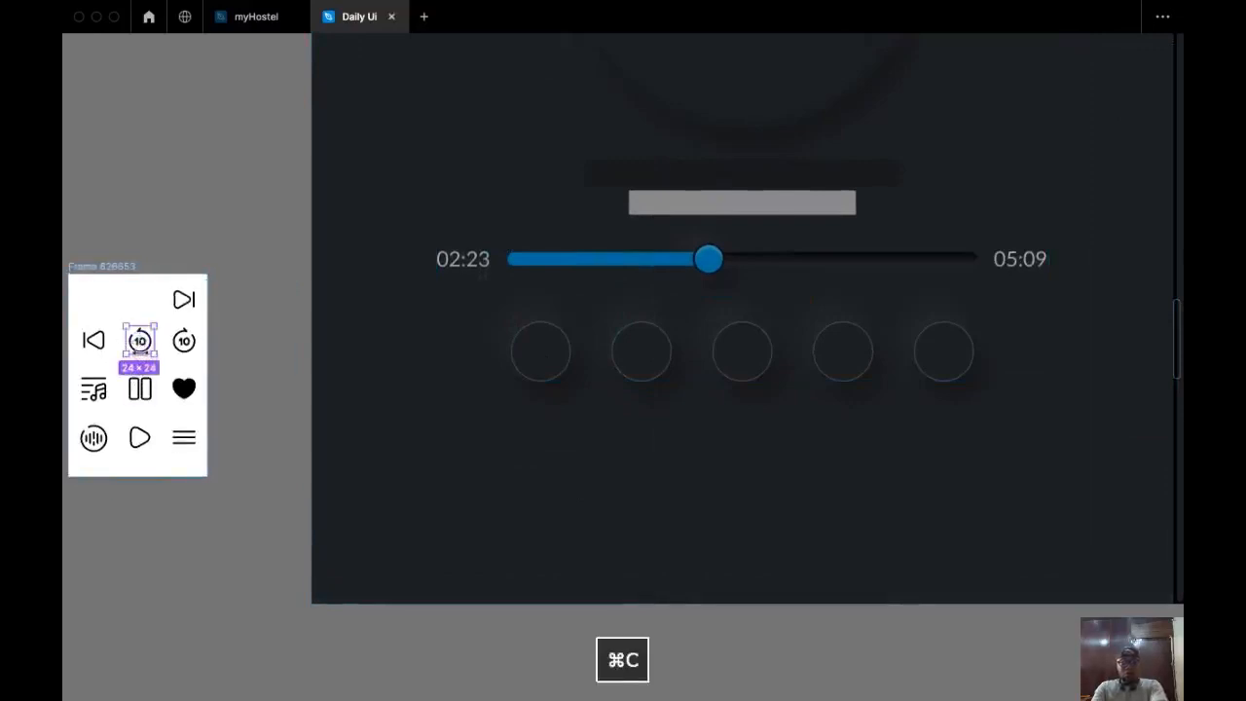
pyautogui.click(622, 361)
pyautogui.click(646, 360)
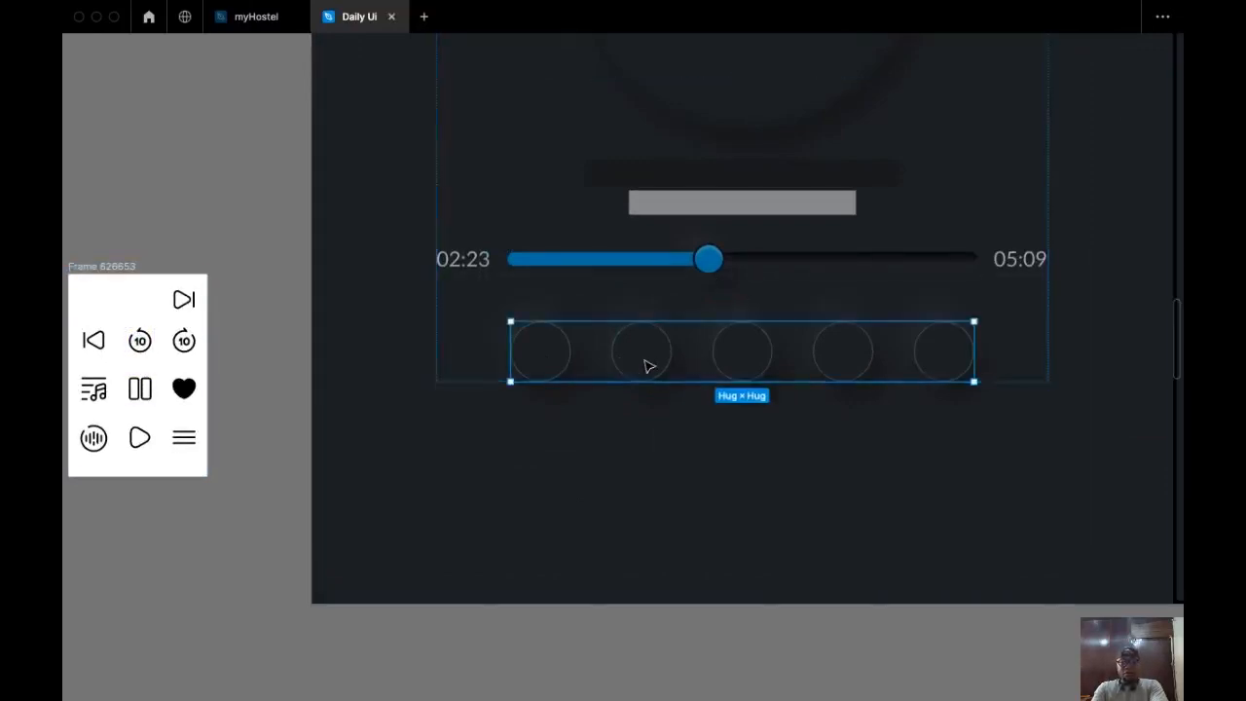
pyautogui.click(646, 361)
pyautogui.press('super+v')
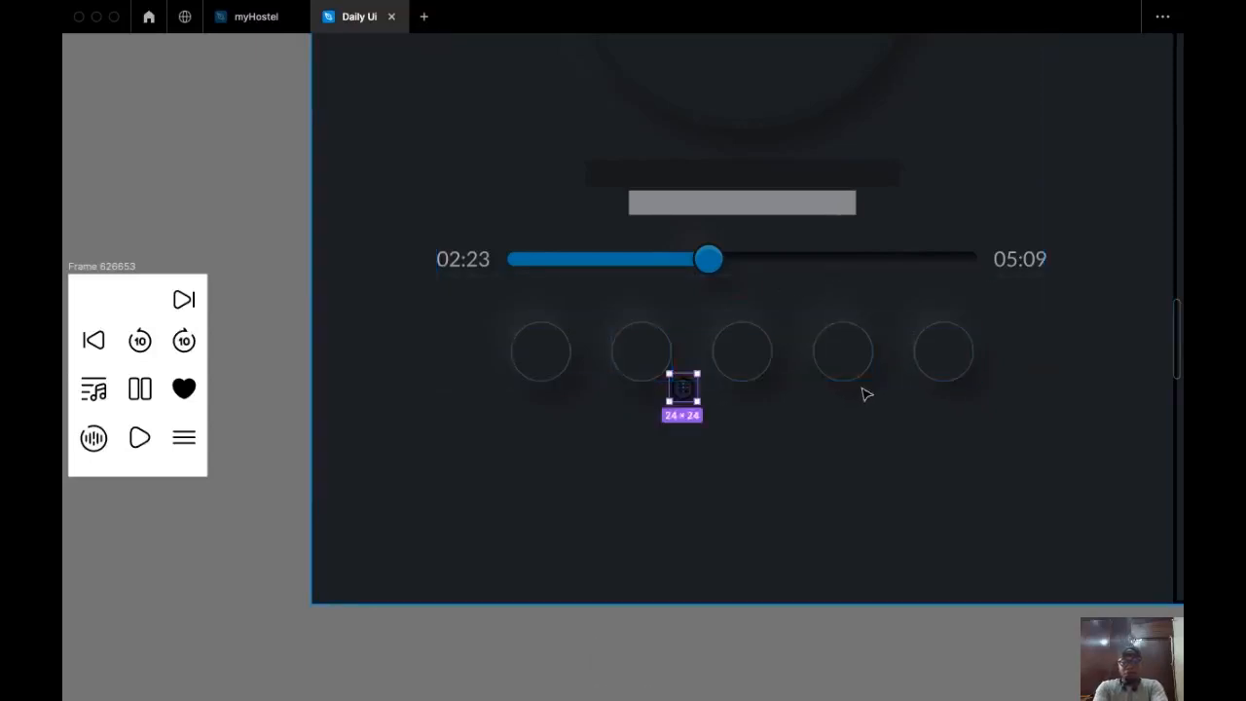
pyautogui.press('super+backslash')
pyautogui.click(1104, 125)
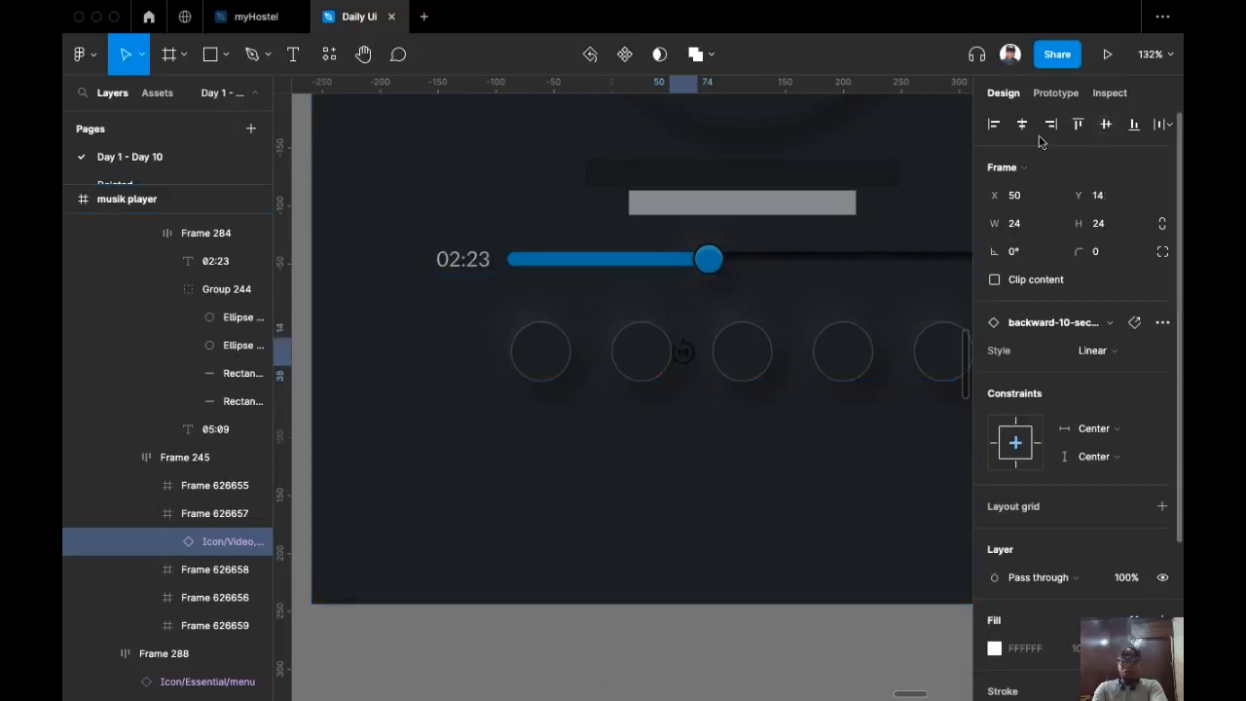
pyautogui.click(1022, 124)
# Step: Drag the pause, forward-10, next and previous icons into the third, fourth, fifth and first buttons
pyautogui.moveTo(517, 477); pyautogui.dragTo(631, 454)
pyautogui.scroll(-5, 631, 453)
pyautogui.moveTo(430, 482); pyautogui.dragTo(395, 418)
pyautogui.scroll(4, 477, 468)
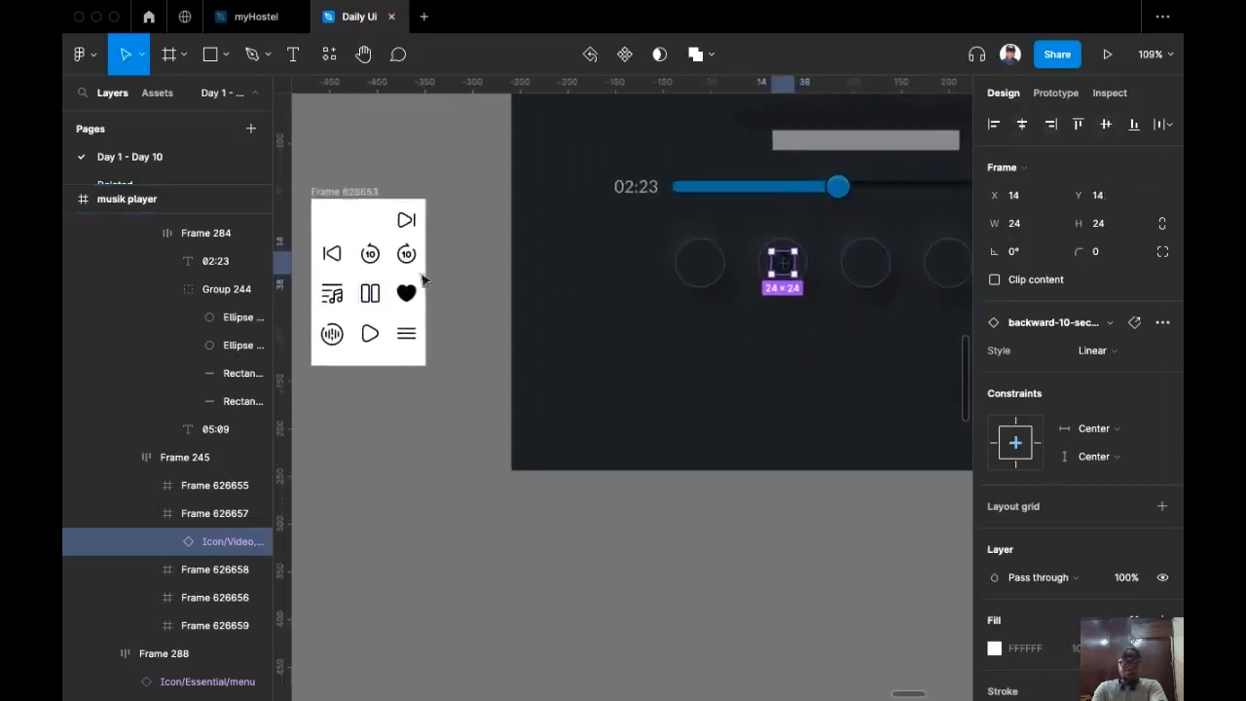
pyautogui.click(412, 262)
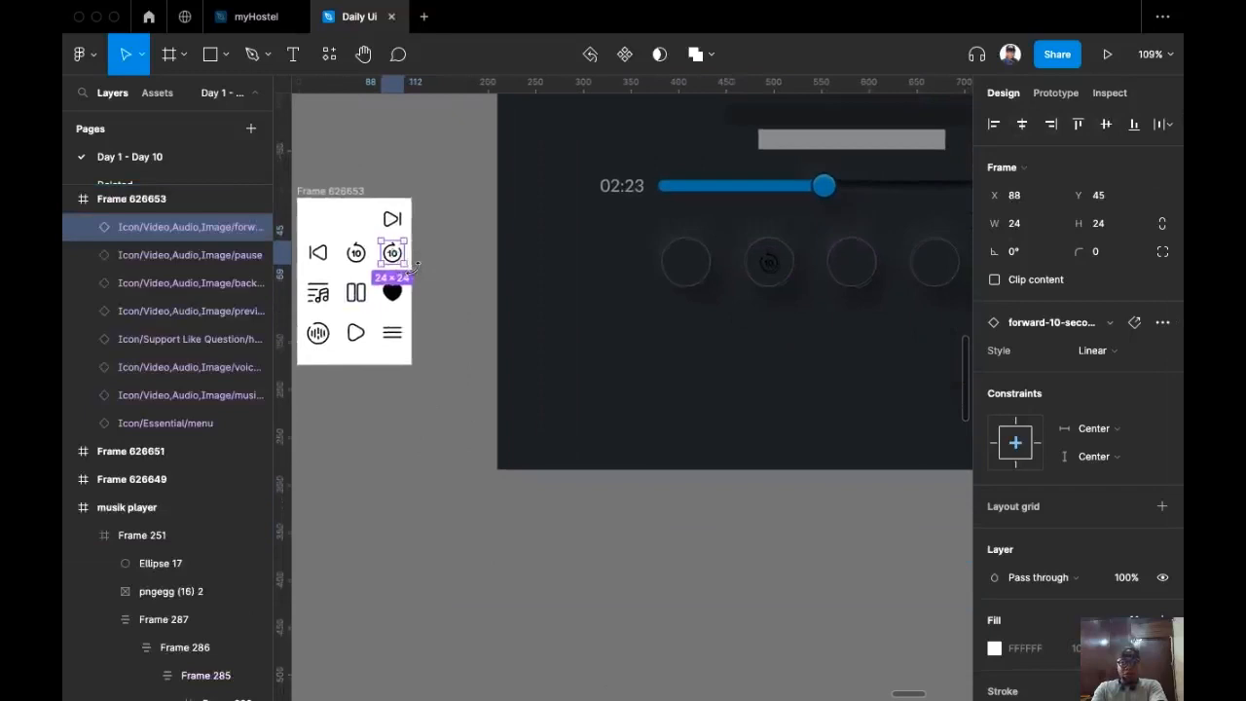
pyautogui.click(356, 295)
pyautogui.moveTo(359, 297); pyautogui.dragTo(843, 270)
pyautogui.moveTo(393, 253); pyautogui.dragTo(923, 261)
pyautogui.scroll(-3, 634, 356)
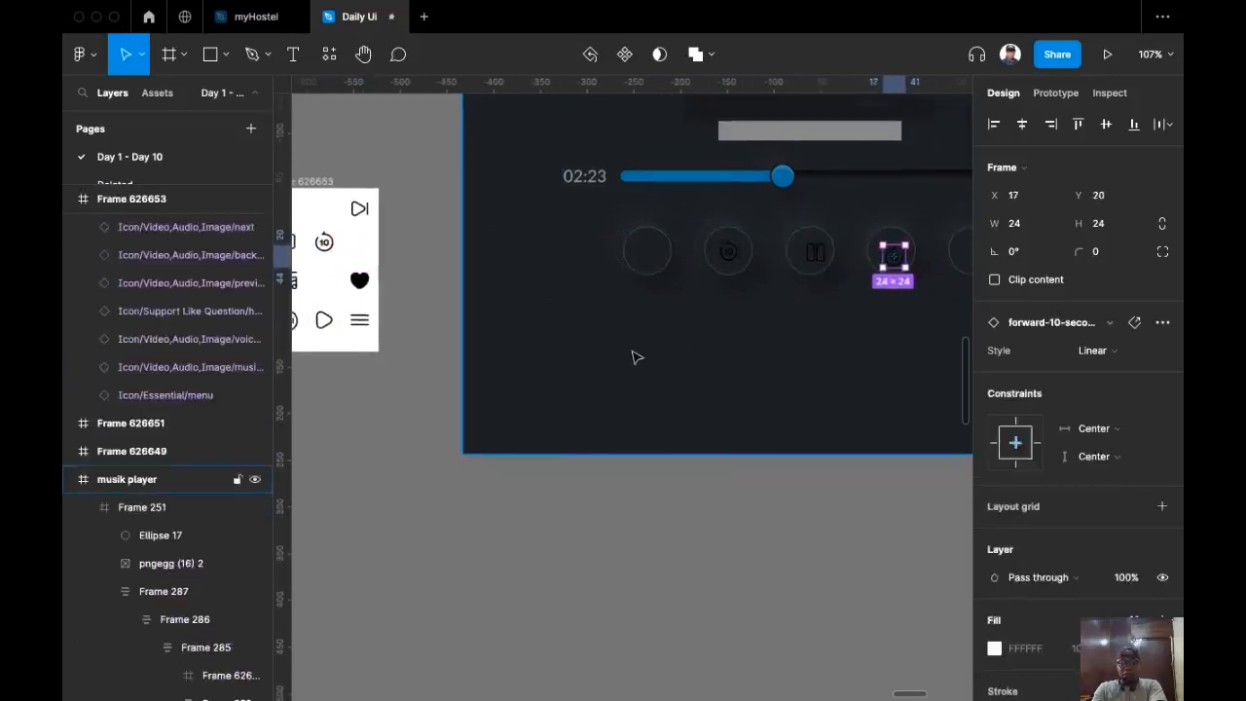
pyautogui.moveTo(405, 228); pyautogui.dragTo(926, 272)
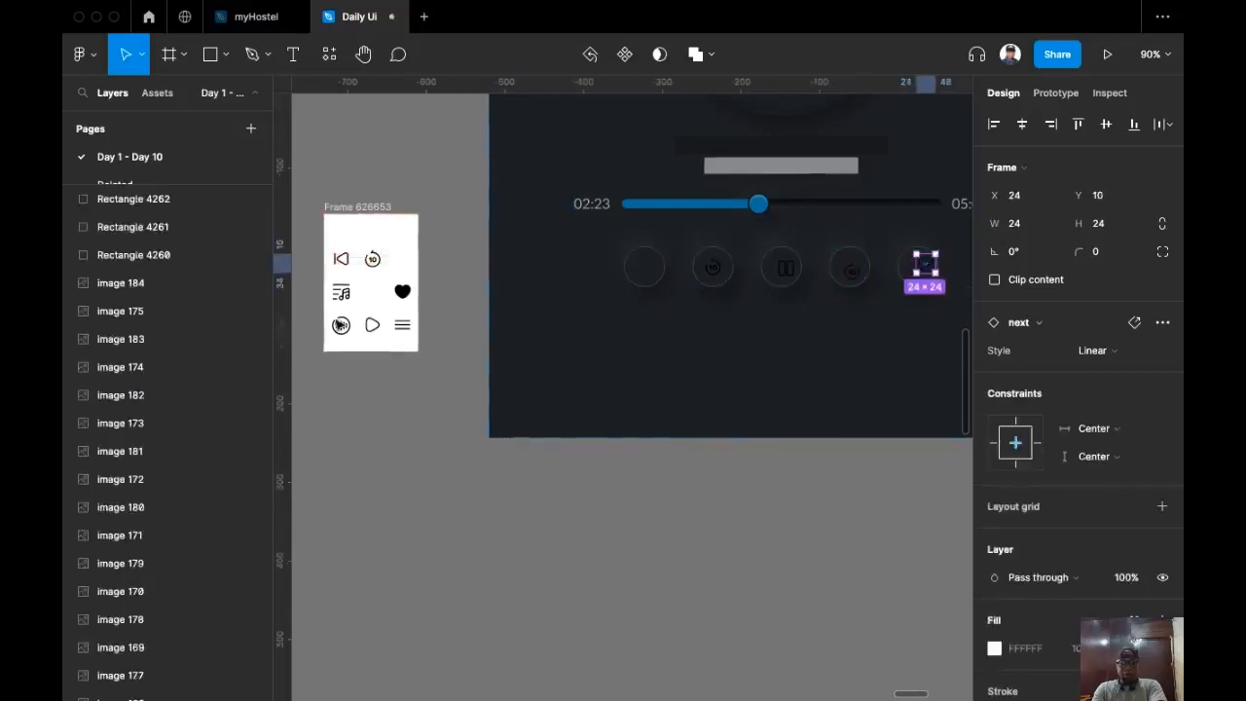
pyautogui.moveTo(353, 265); pyautogui.dragTo(650, 272)
pyautogui.scroll(5, 586, 269)
pyautogui.hscroll(5, 660, 269)
pyautogui.scroll(2, 434, 356)
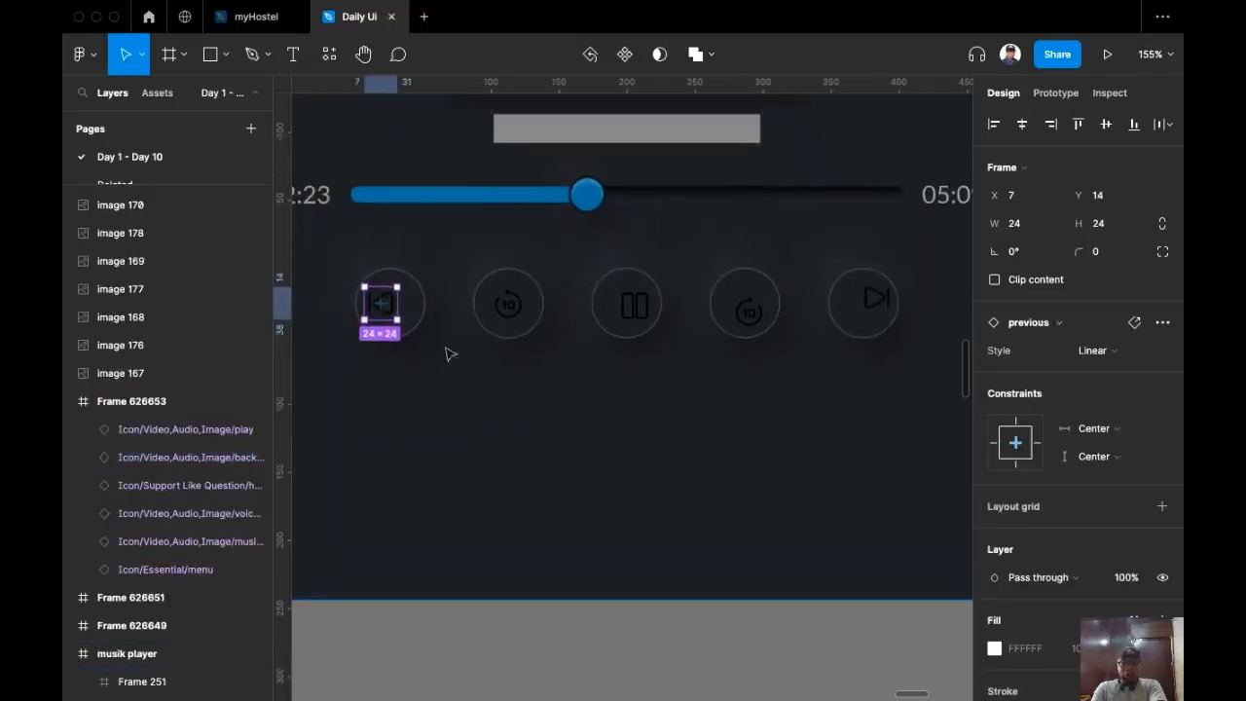
# Step: Centre the previous, pause and forward-10 icons within their round buttons
pyautogui.click(1021, 124)
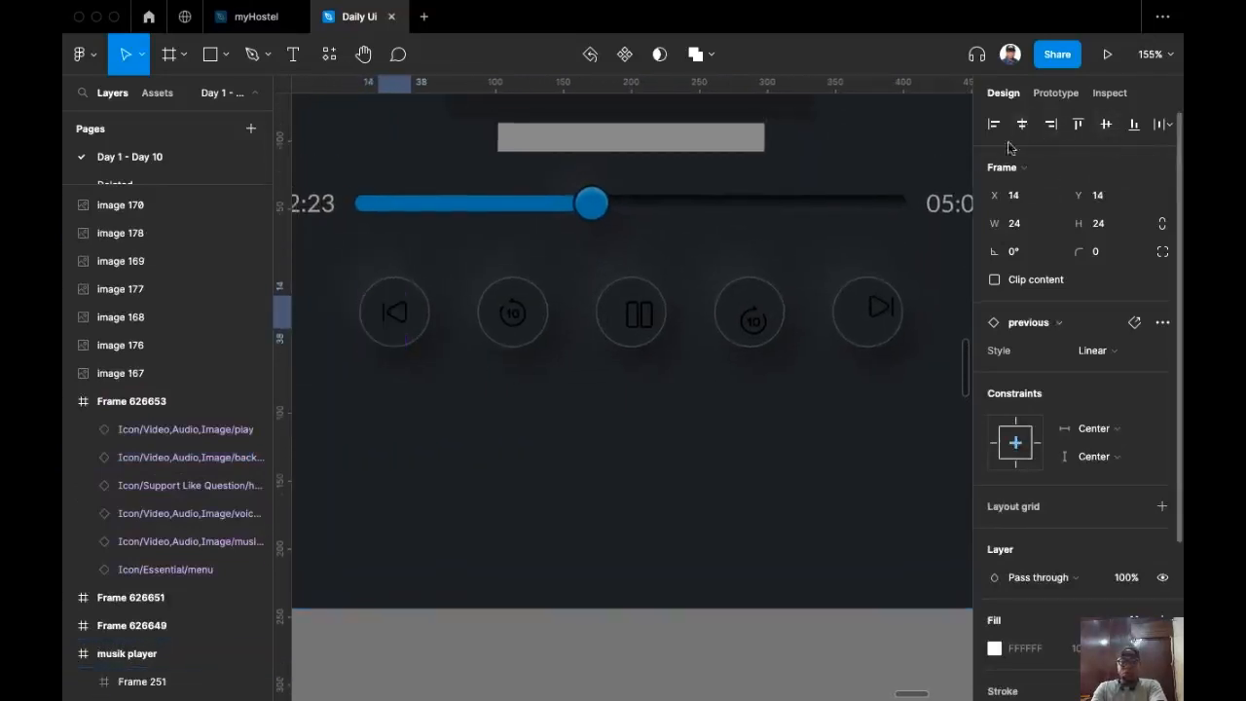
pyautogui.doubleClick(516, 324)
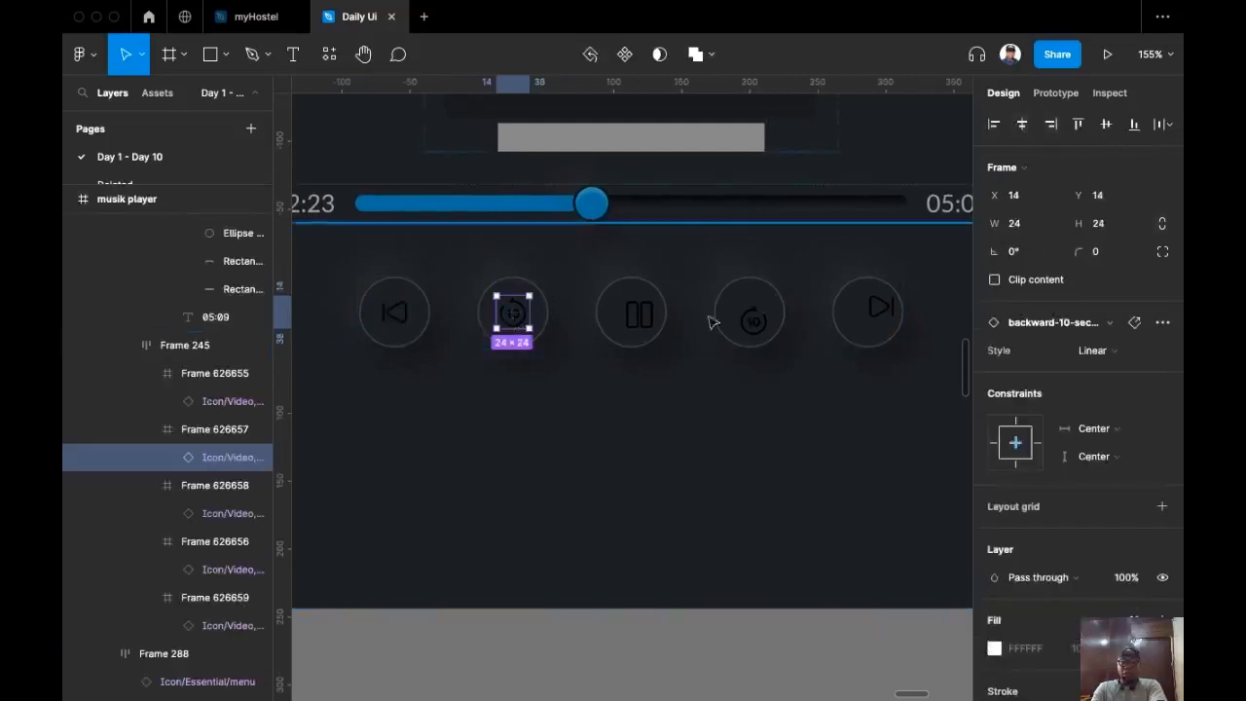
pyautogui.doubleClick(644, 321)
pyautogui.click(1105, 123)
pyautogui.doubleClick(752, 321)
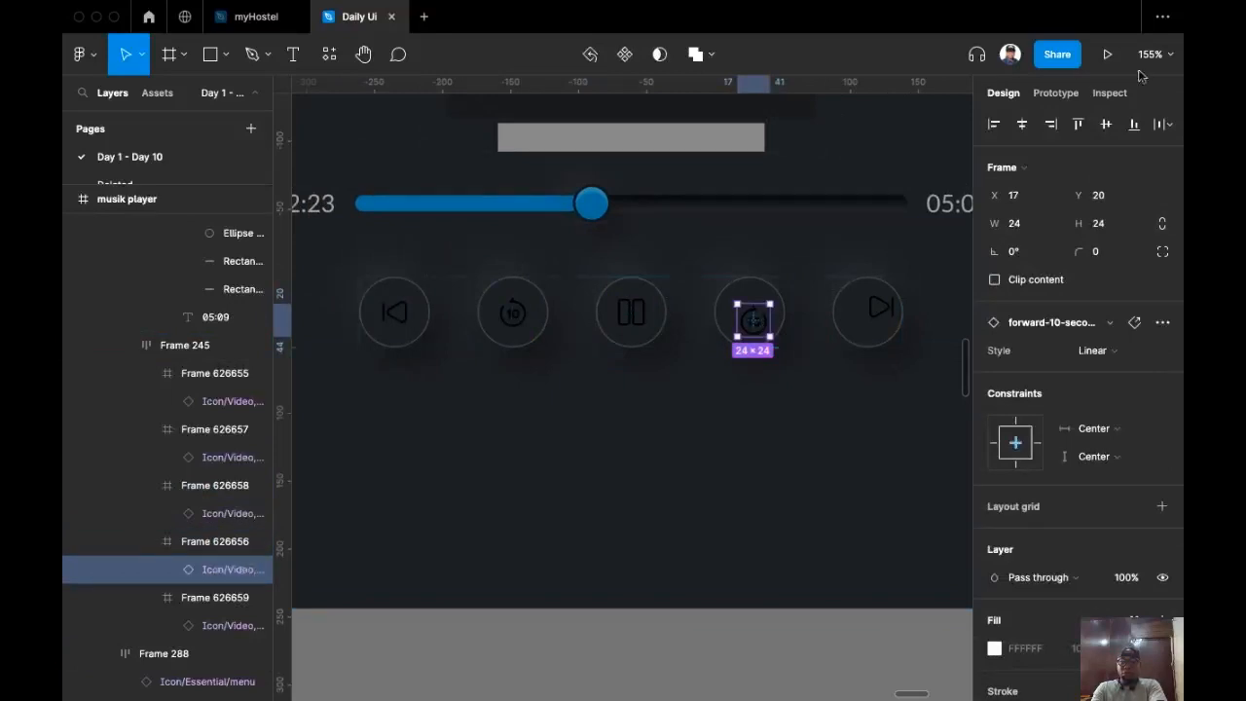
pyautogui.click(1105, 124)
pyautogui.click(1021, 123)
# Step: Centre the next icon in the fifth button, then select the control row Frame 245
pyautogui.click(879, 309)
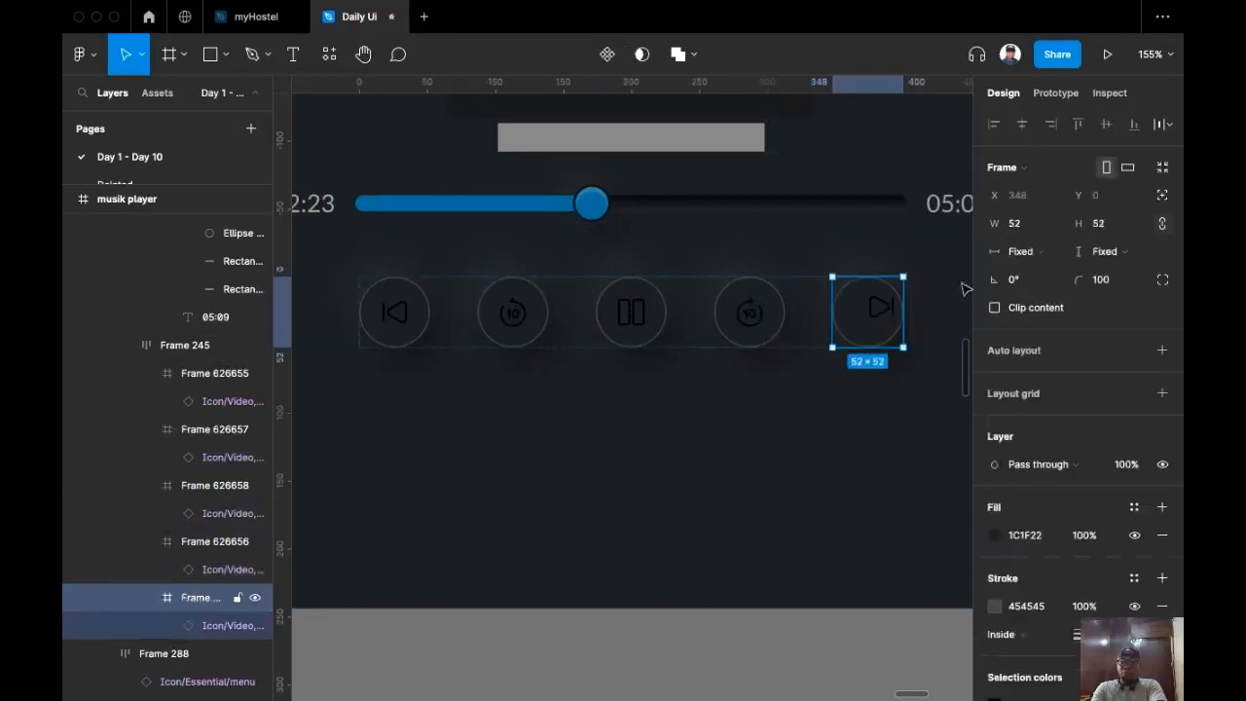
pyautogui.click(876, 319)
pyautogui.click(1021, 124)
pyautogui.click(1104, 124)
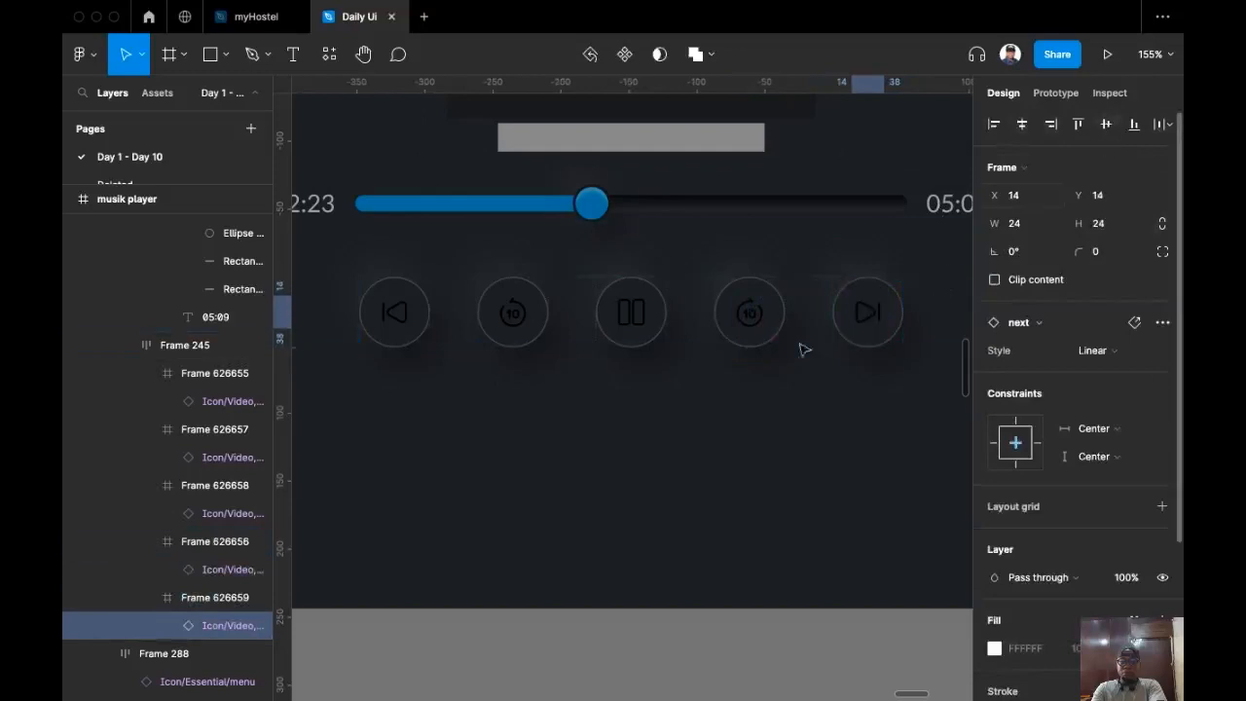
pyautogui.hscroll(4, 720, 355)
pyautogui.hscroll(-4, 623, 389)
pyautogui.click(697, 344)
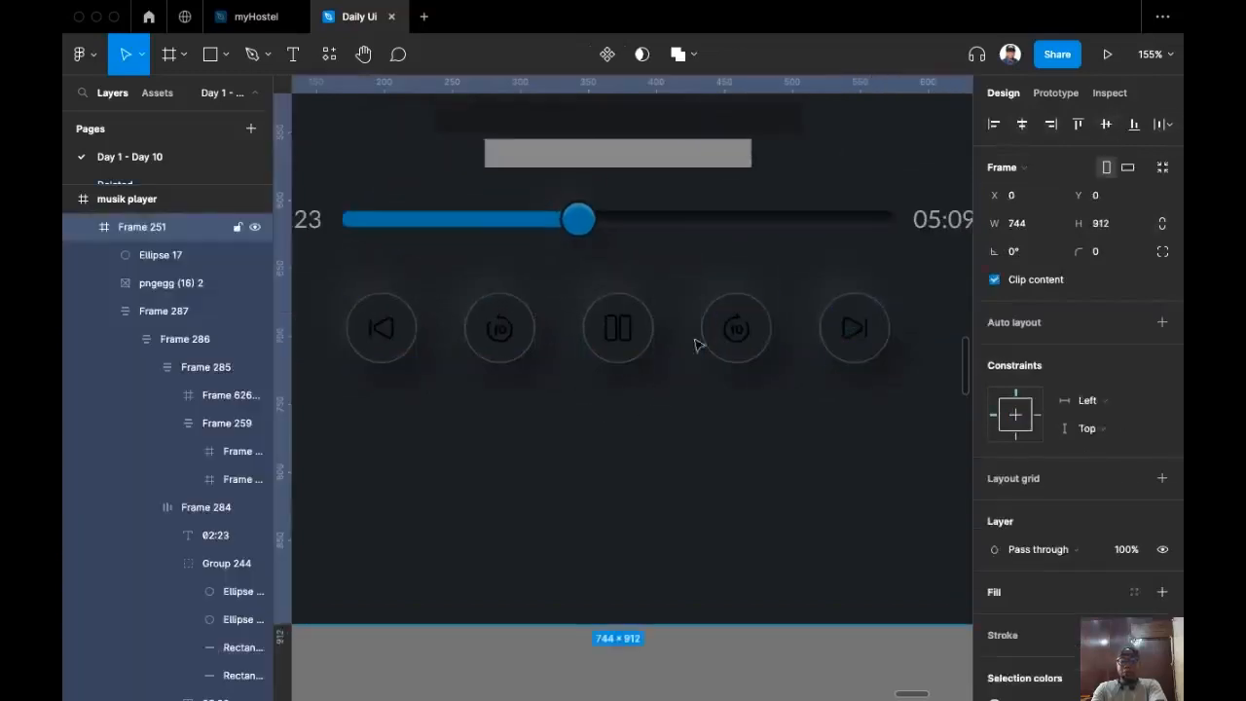
pyautogui.click(697, 344)
pyautogui.scroll(-3, 617, 484)
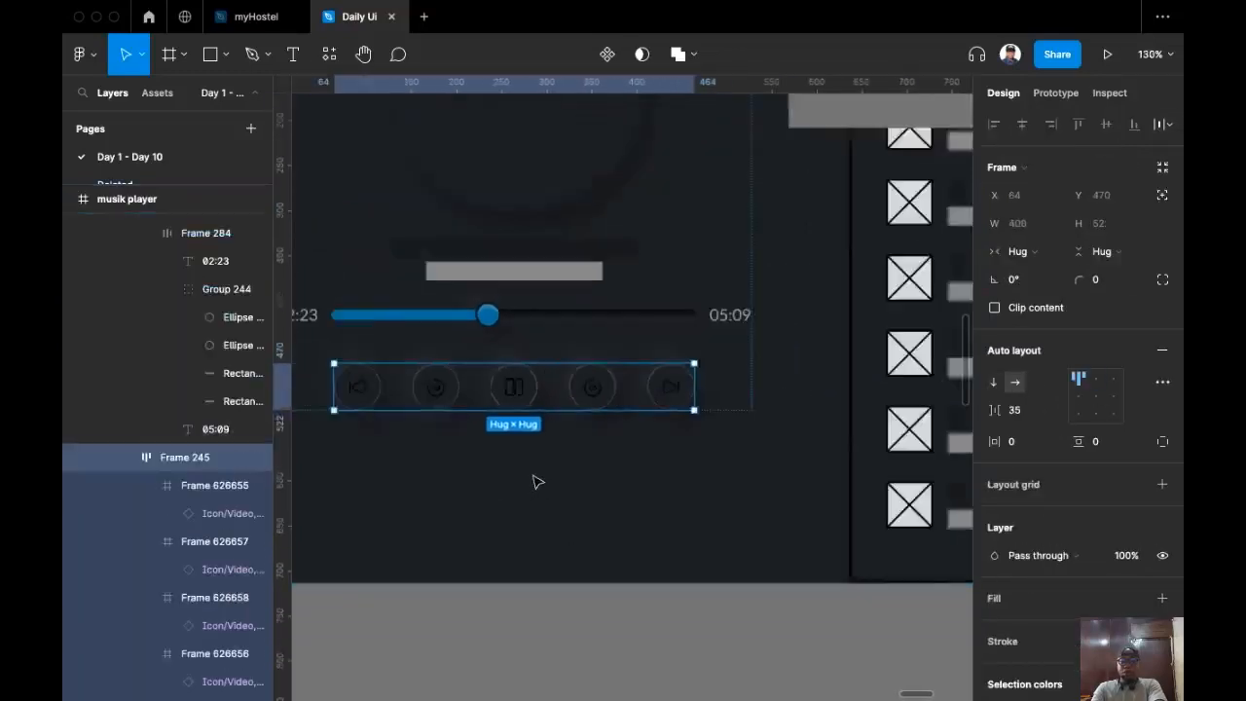
# Step: Change the control icons' 000000 selection colour to FFFFFF at 30% opacity
pyautogui.scroll(-3, 538, 480)
pyautogui.moveTo(542, 475); pyautogui.dragTo(607, 473)
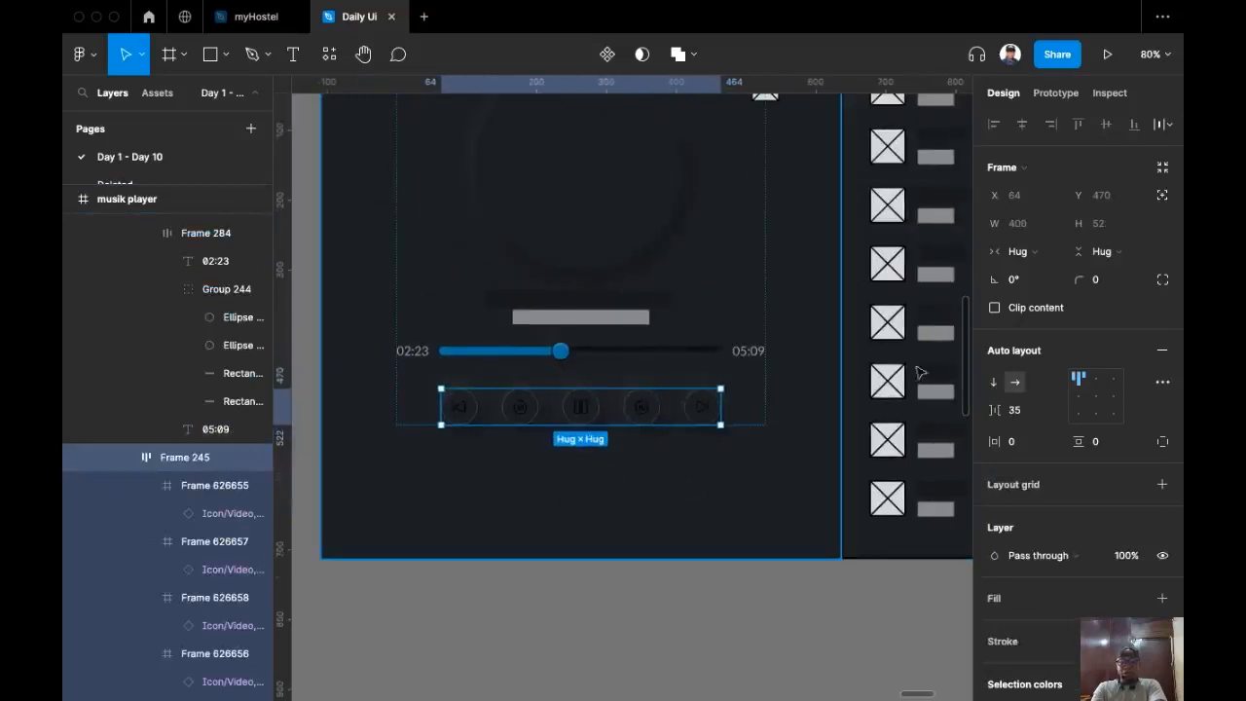
pyautogui.scroll(-3, 1075, 367)
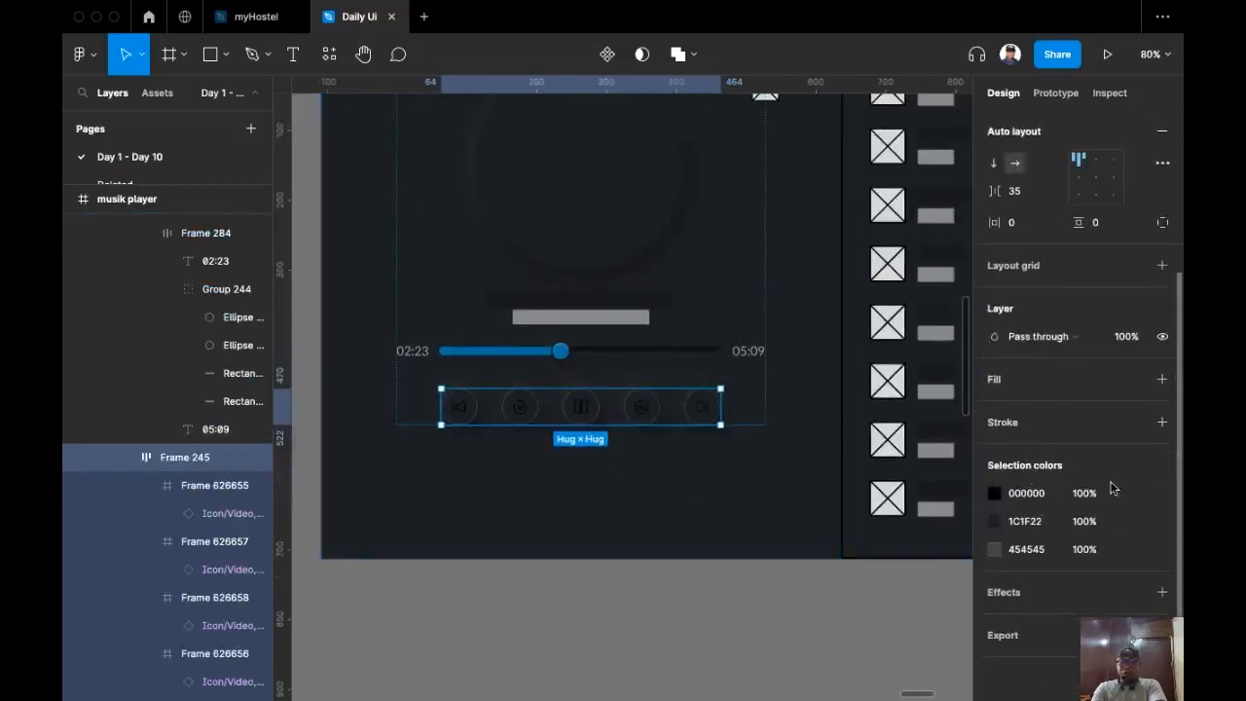
pyautogui.click(1043, 499)
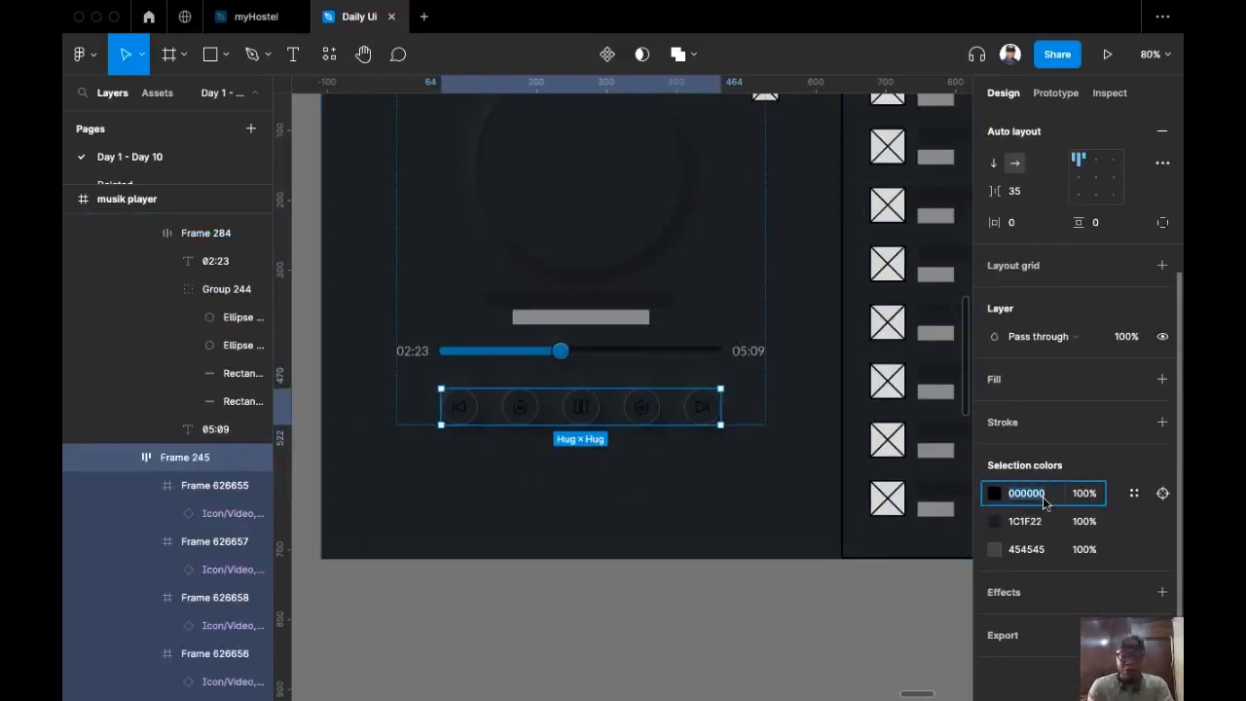
pyautogui.write('ff')
pyautogui.press('Return')
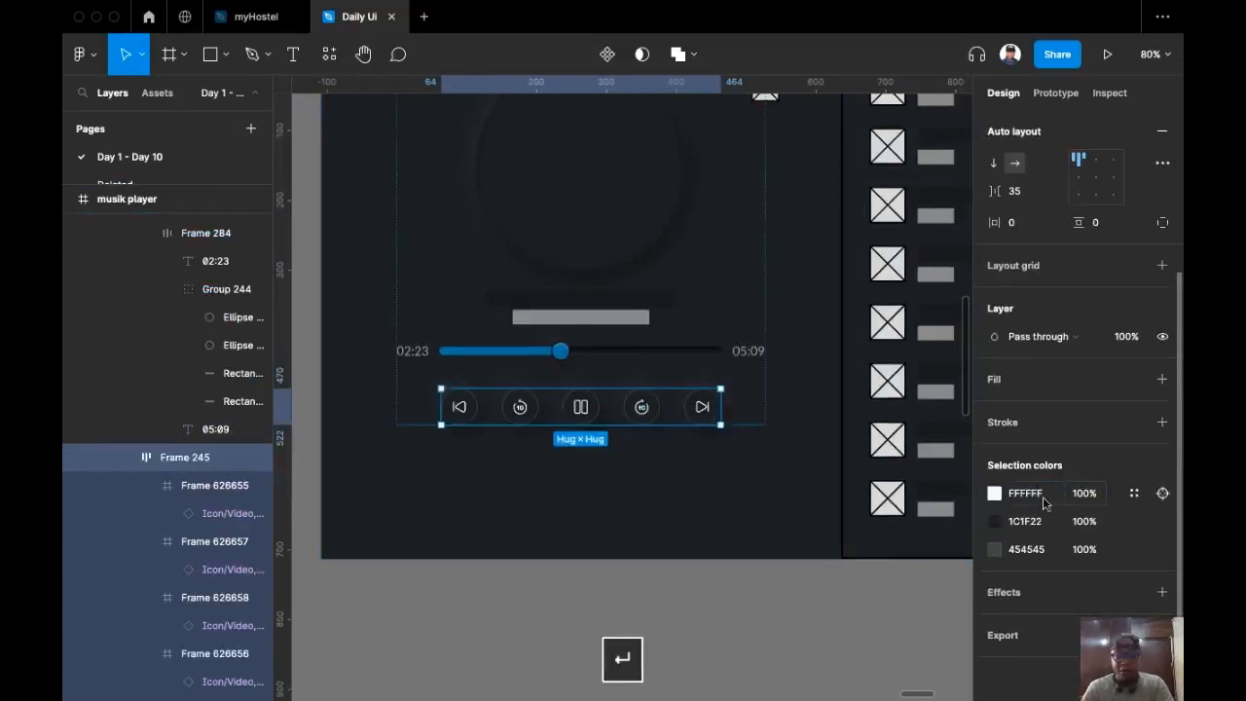
pyautogui.click(1081, 495)
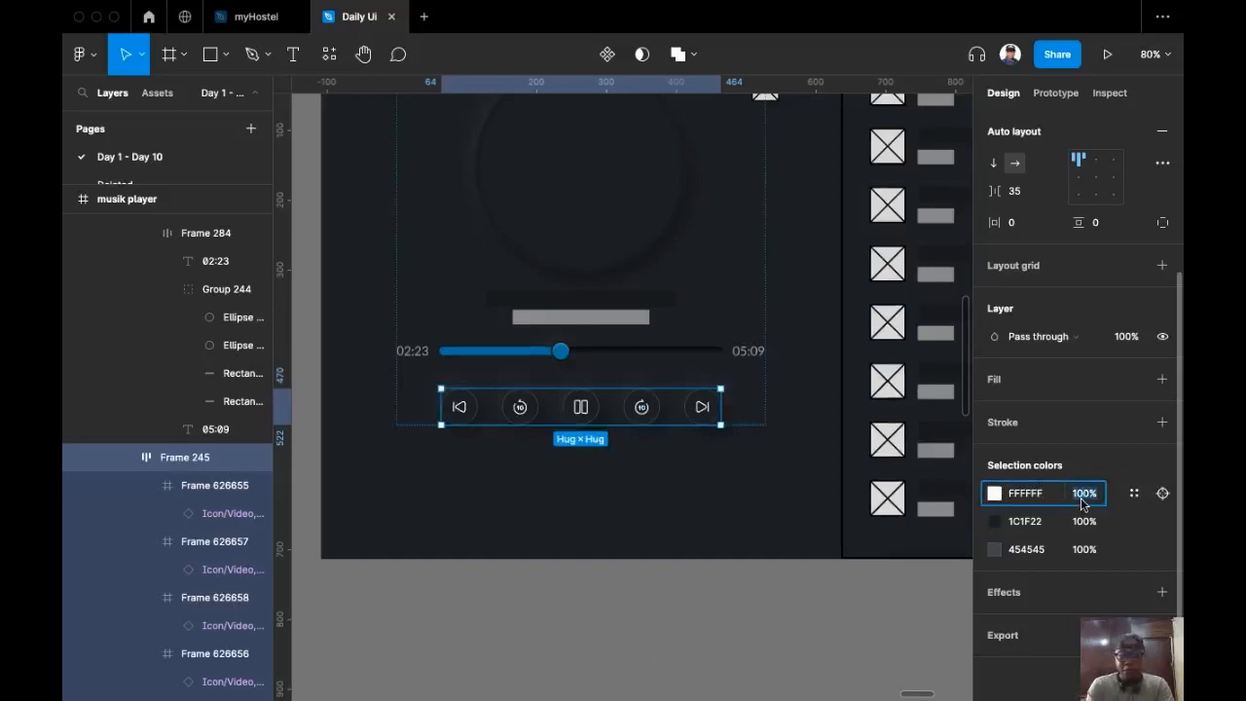
pyautogui.write('30')
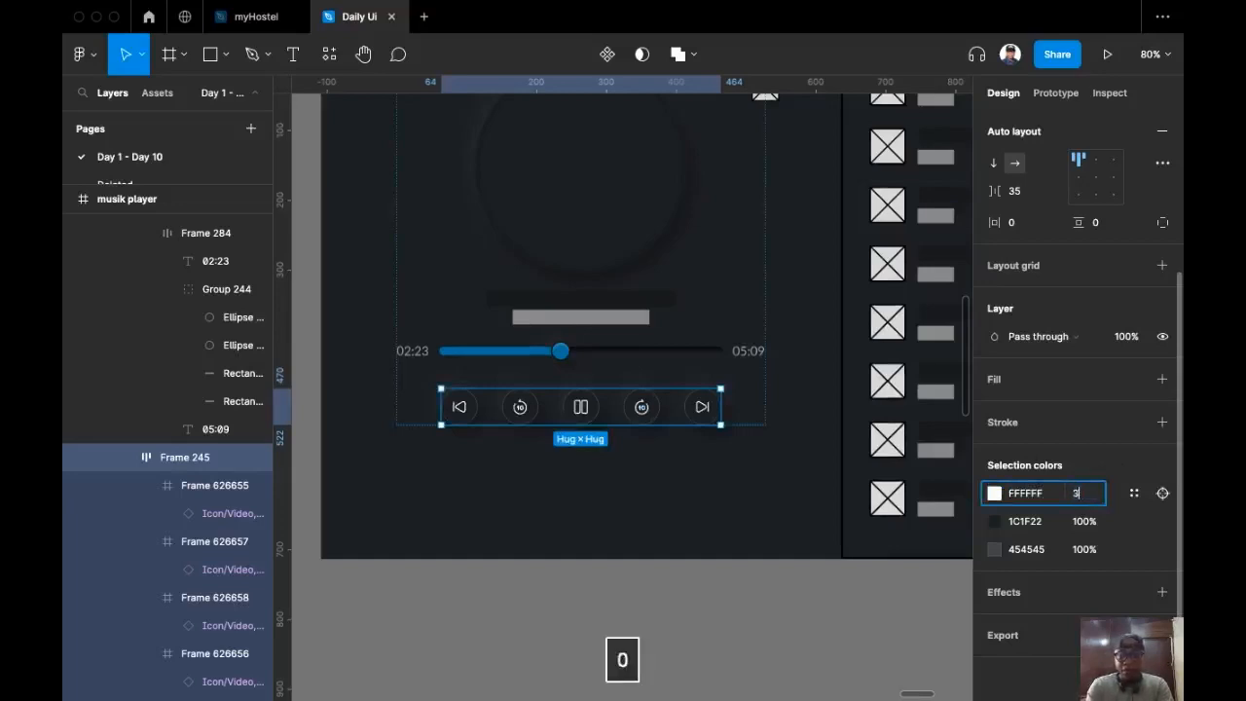
pyautogui.press('Return')
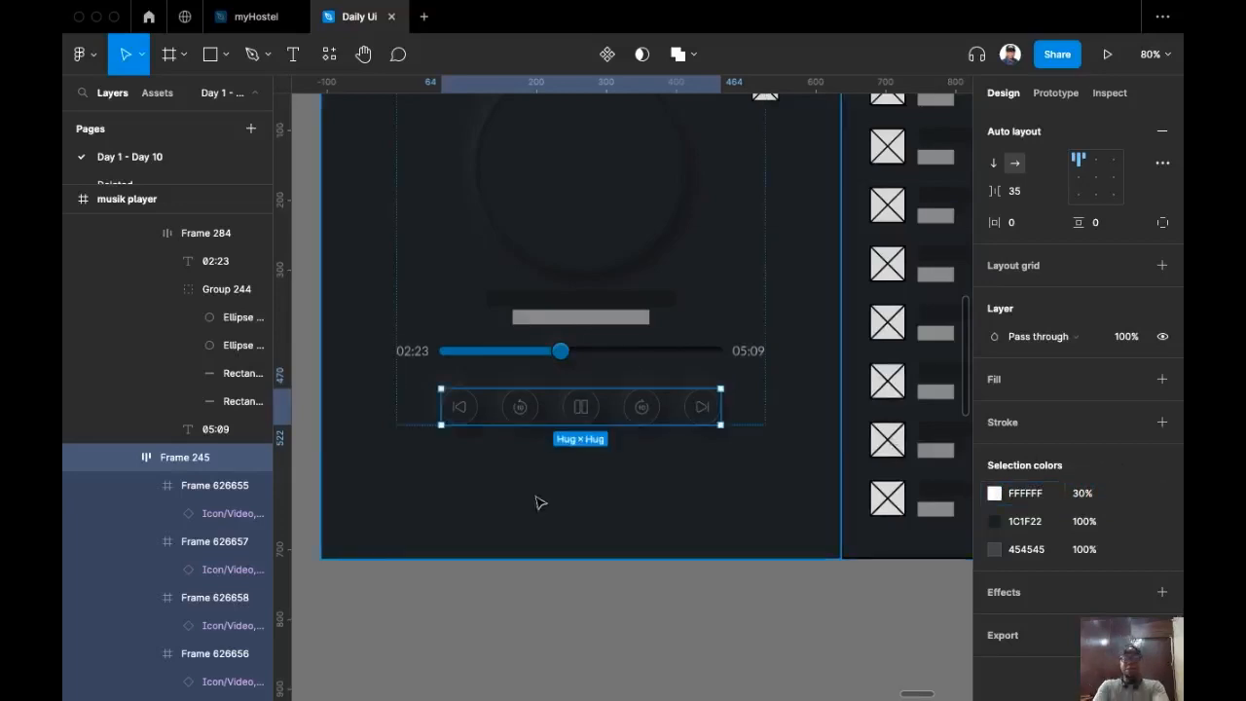
pyautogui.click(572, 467)
pyautogui.scroll(1, 572, 467)
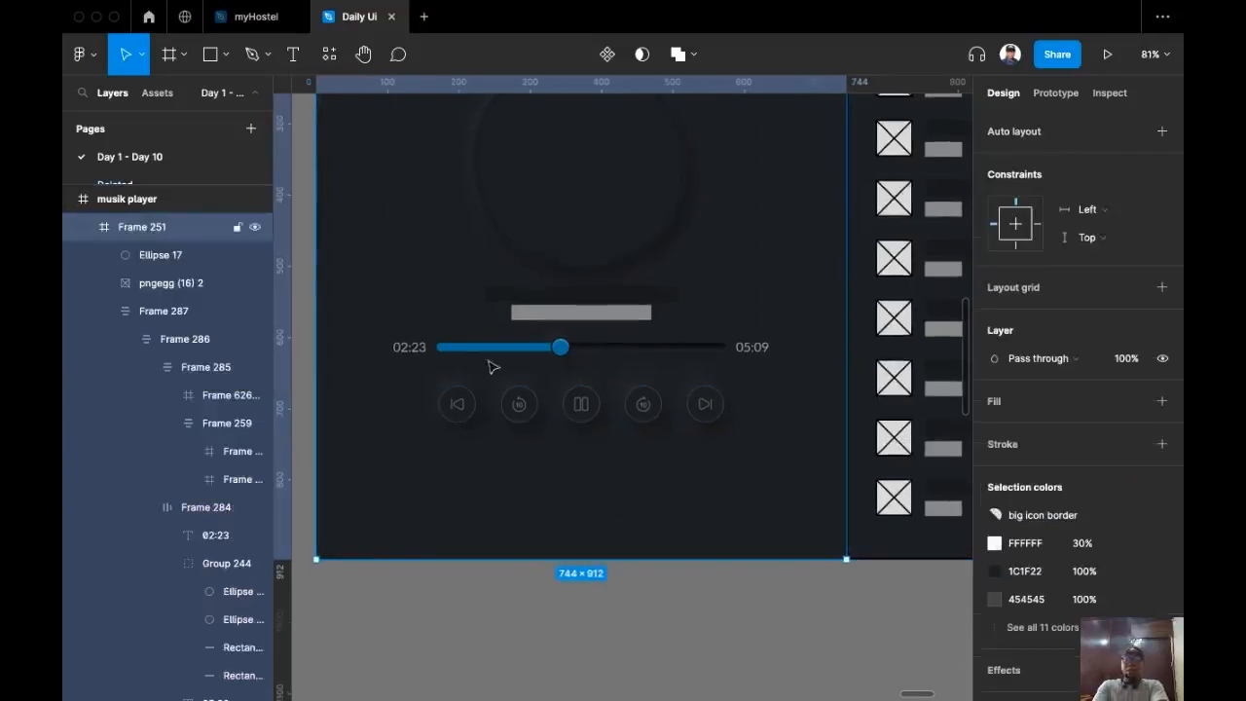
pyautogui.scroll(5, 560, 446)
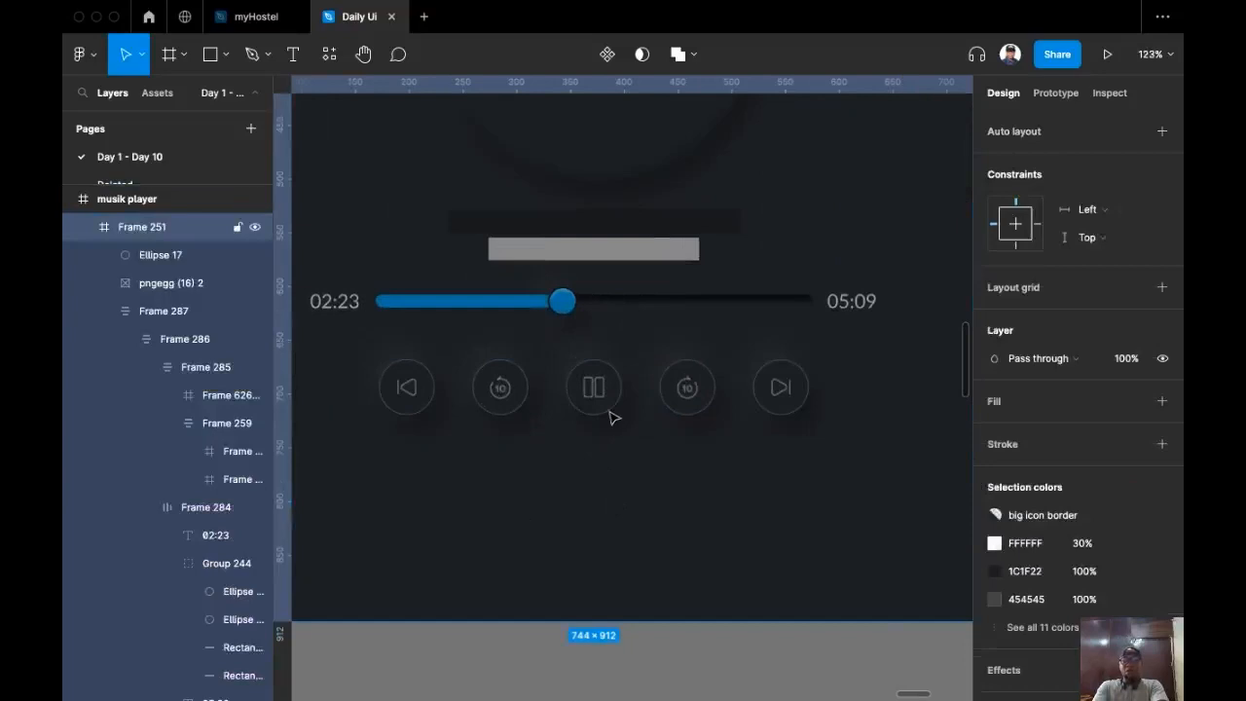
pyautogui.scroll(-5, 613, 416)
# Step: Eyedrop the progress bar's blue as the fill of the round pause button
pyautogui.click(695, 119)
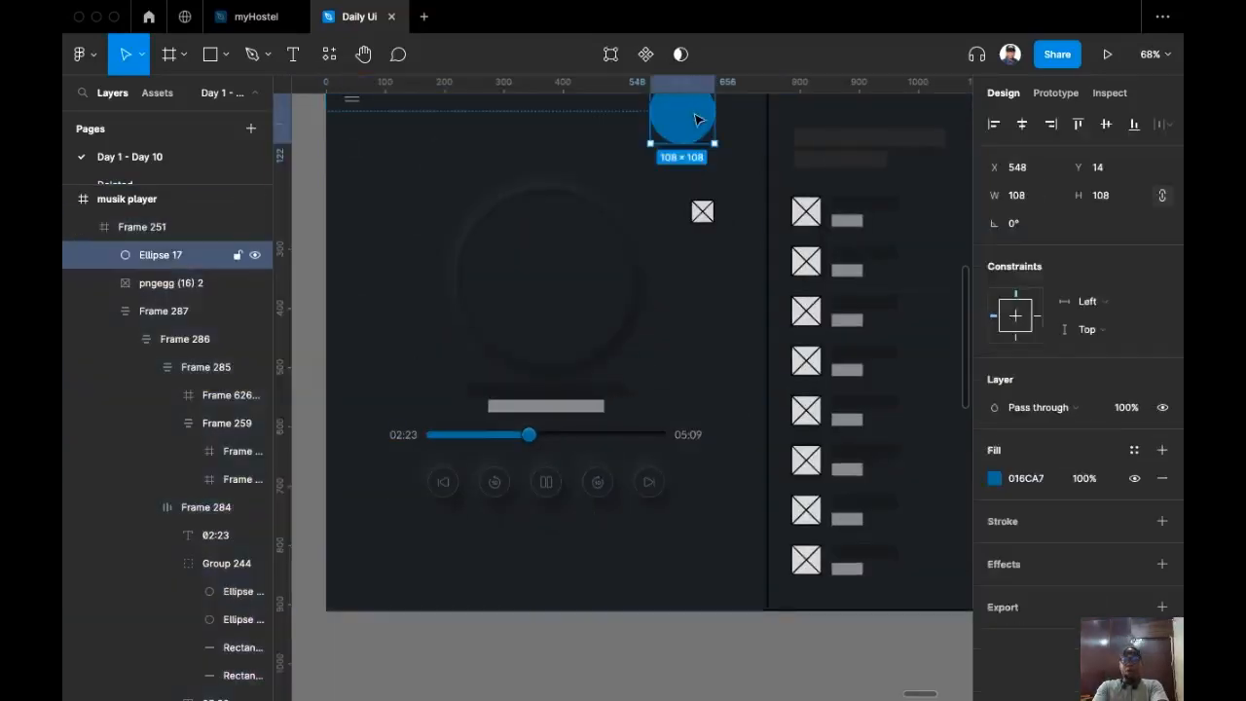
pyautogui.scroll(10, 496, 492)
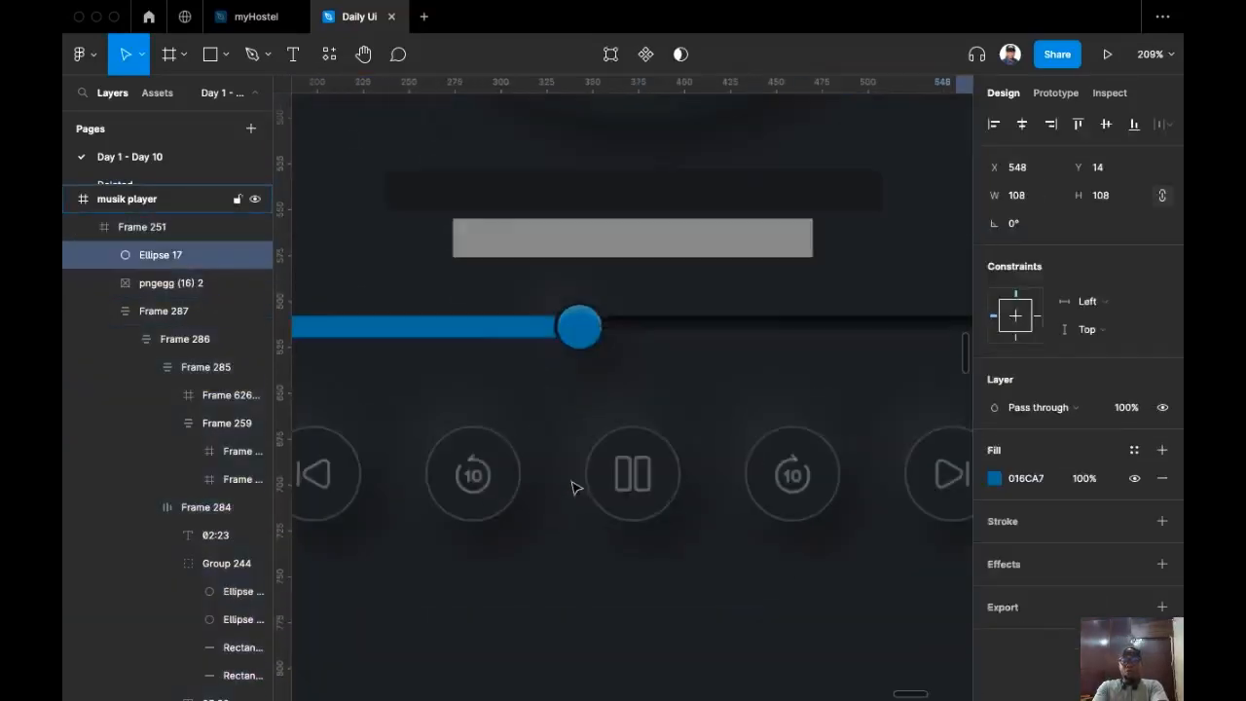
pyautogui.click(640, 519)
pyautogui.click(659, 500)
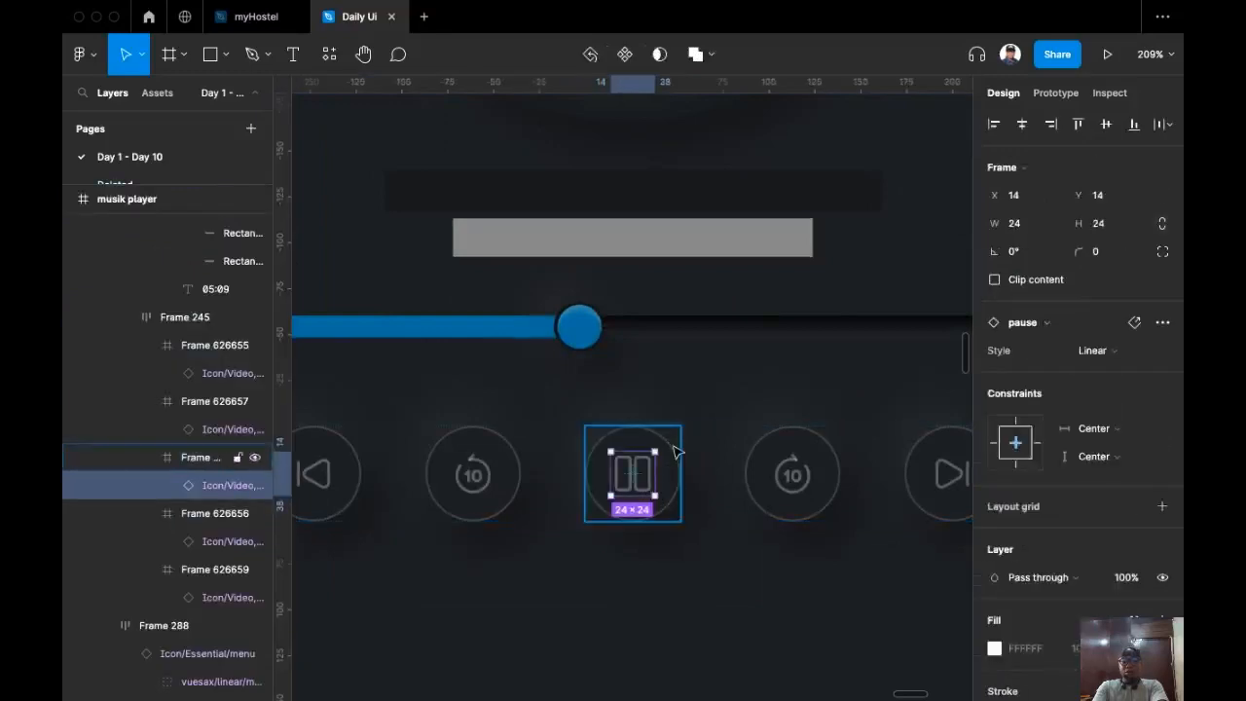
pyautogui.press('i')
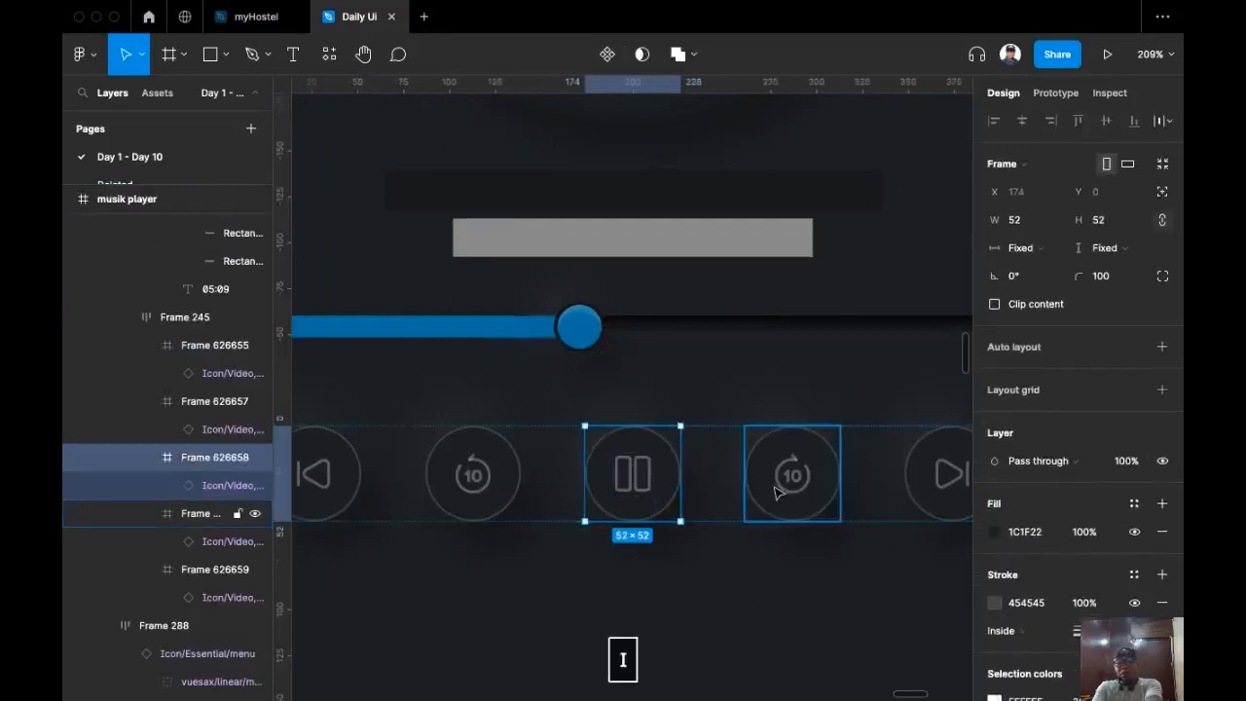
pyautogui.click(471, 321)
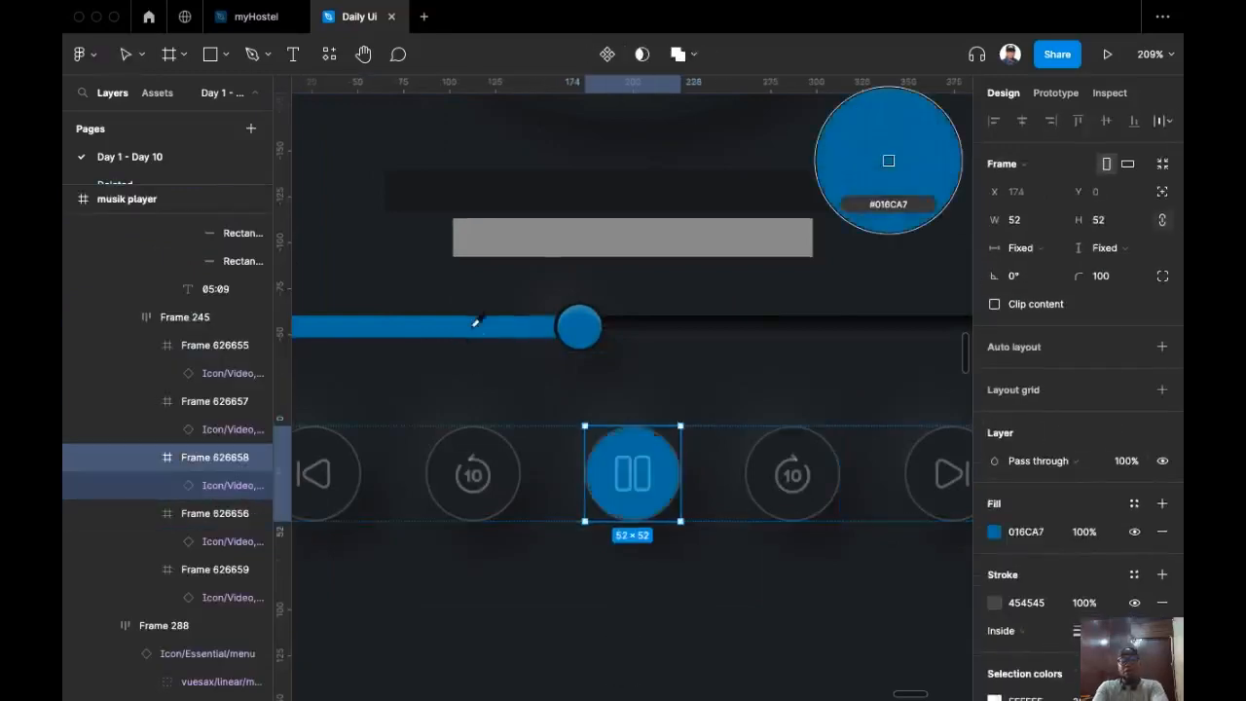
# Step: Set the pause icon's white colour to 100% opacity
pyautogui.click(650, 490)
pyautogui.scroll(-1, 1012, 594)
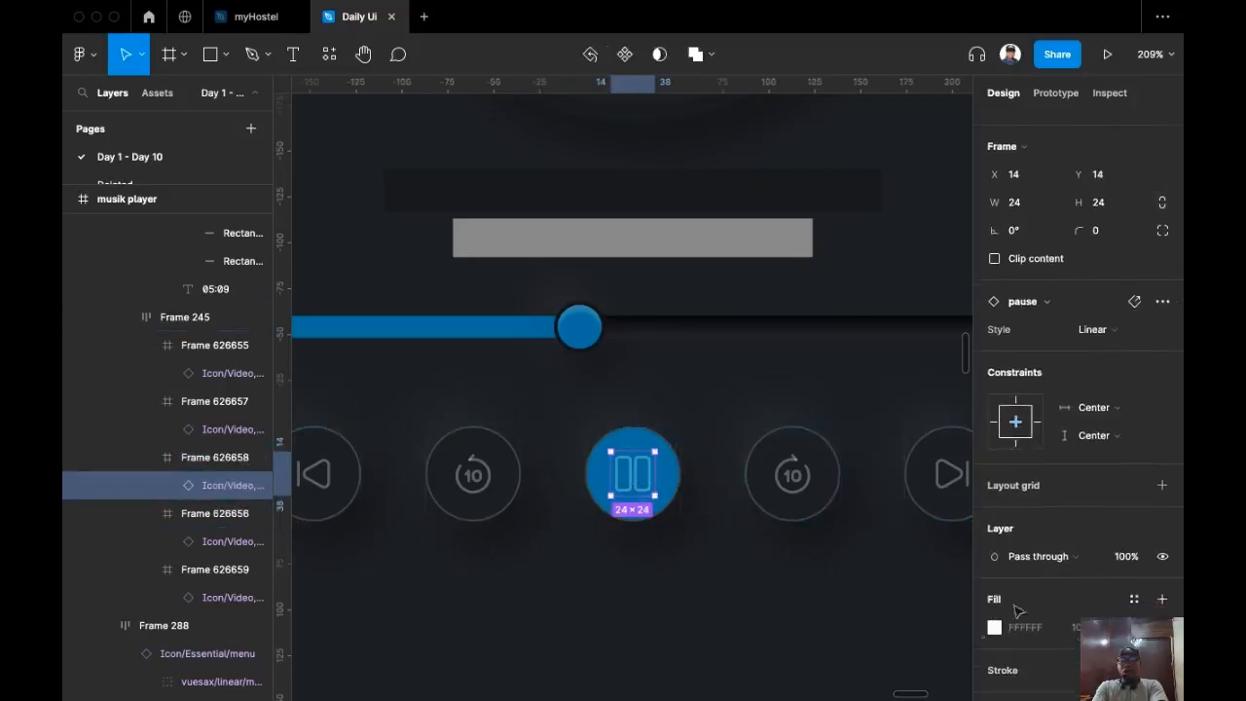
pyautogui.scroll(-3, 1104, 416)
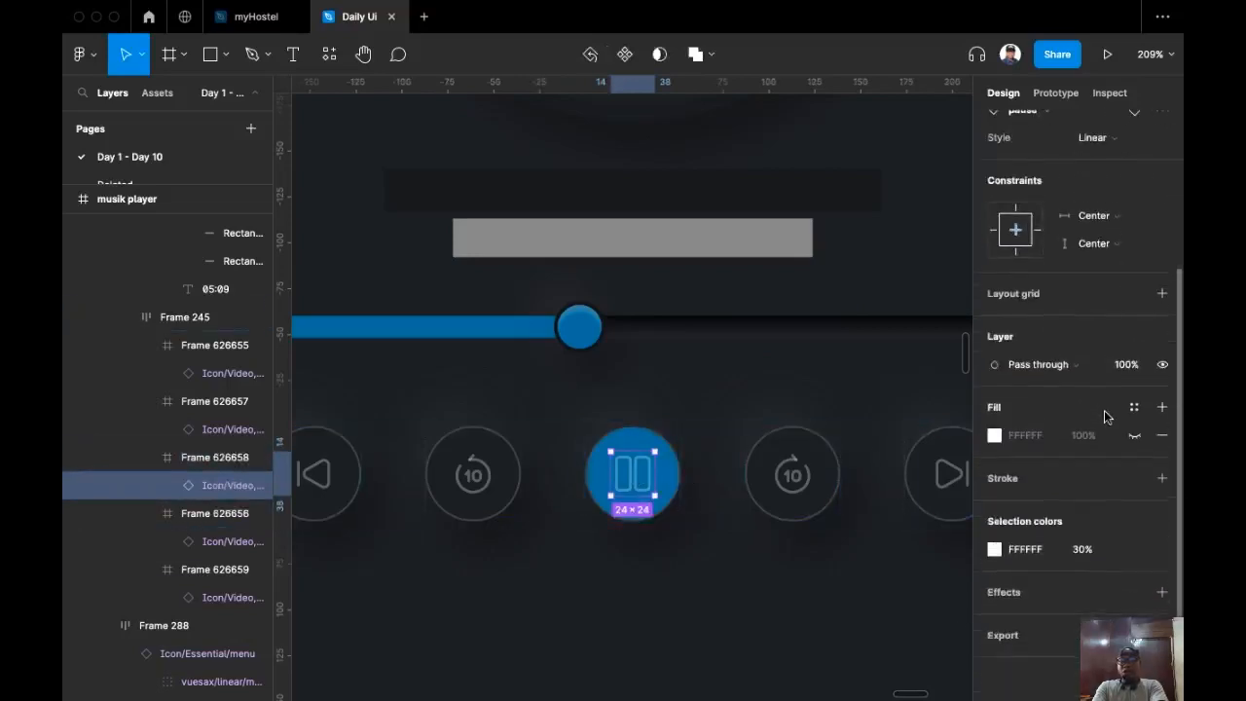
pyautogui.click(1088, 548)
pyautogui.write('1')
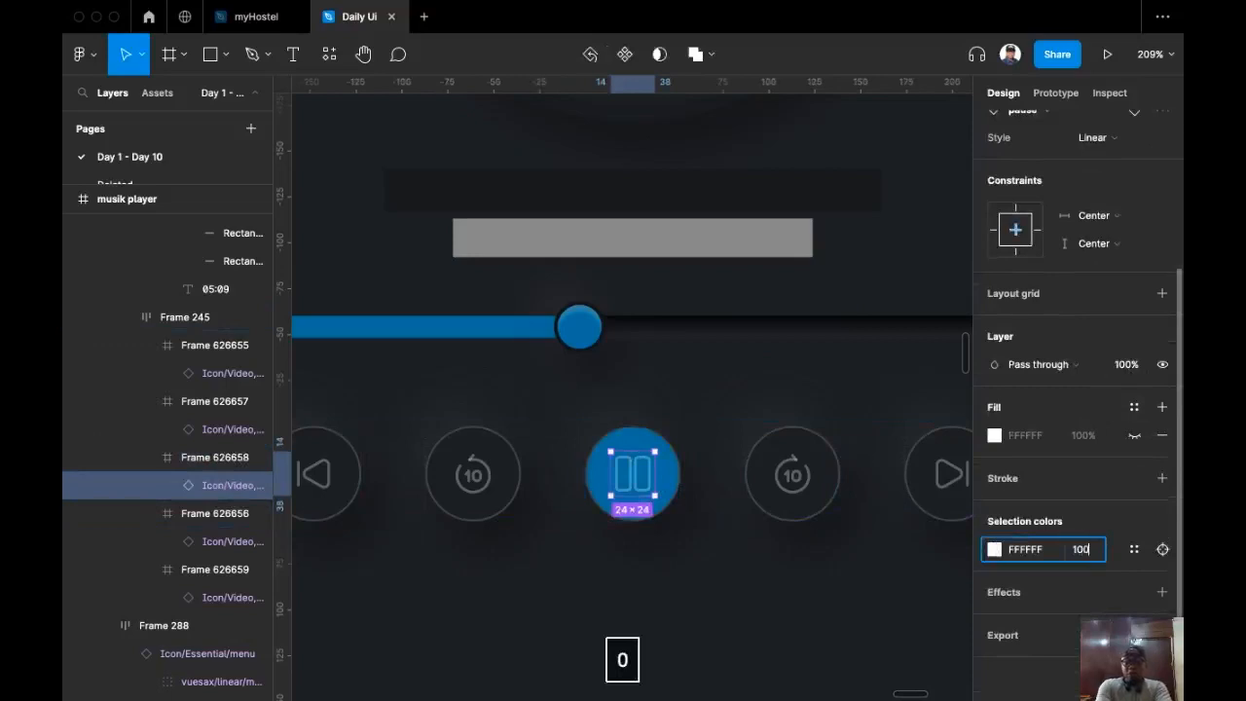
pyautogui.write('00')
pyautogui.press('Return')
pyautogui.scroll(-3, 601, 587)
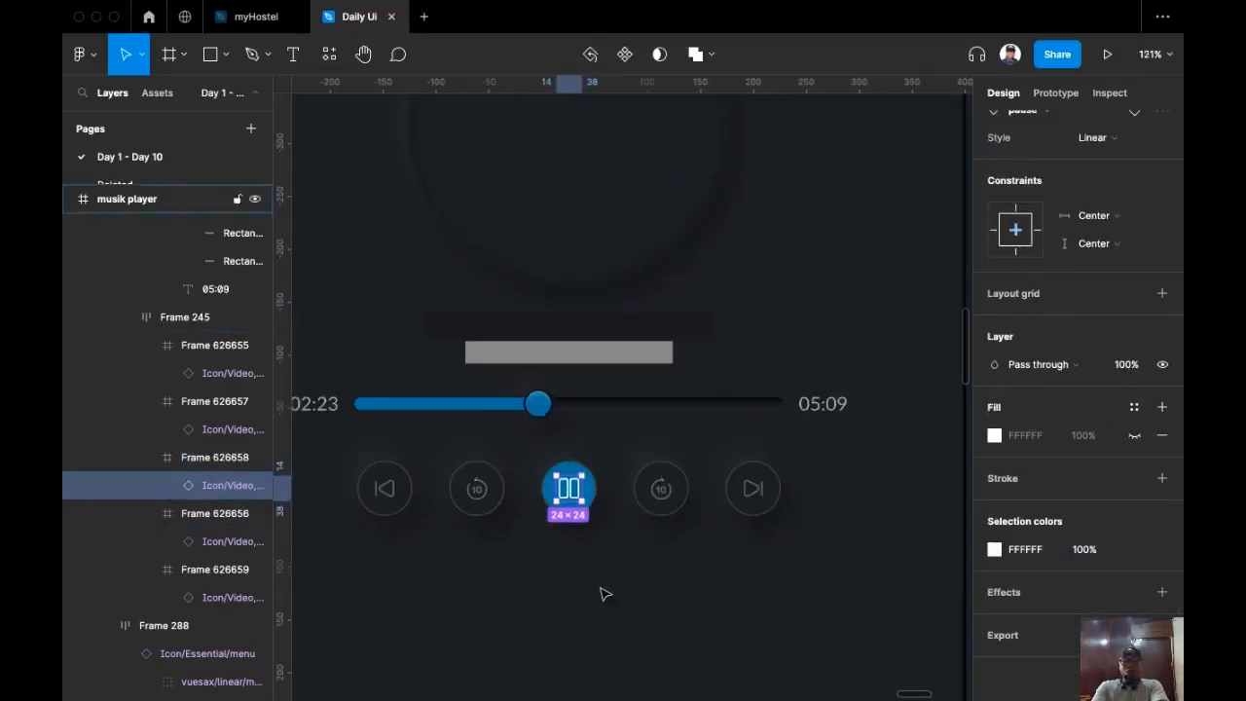
pyautogui.scroll(-5, 600, 594)
pyautogui.click(690, 634)
pyautogui.scroll(3, 597, 453)
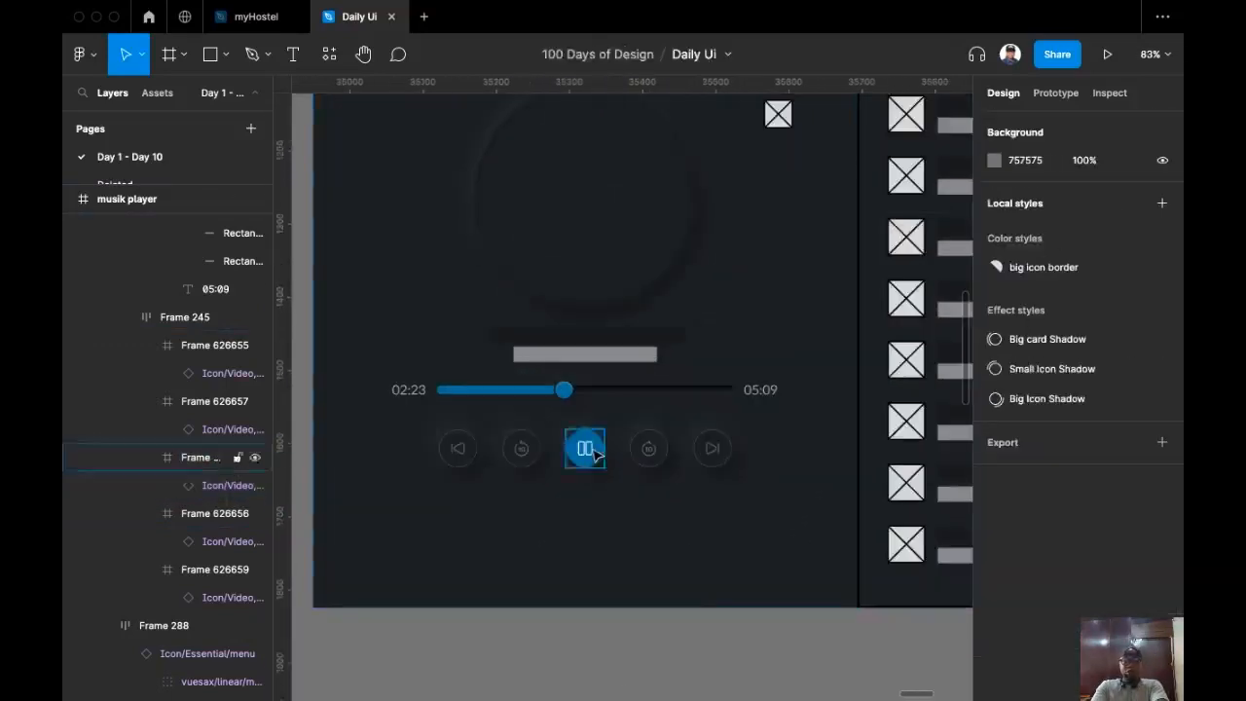
pyautogui.scroll(2, 594, 453)
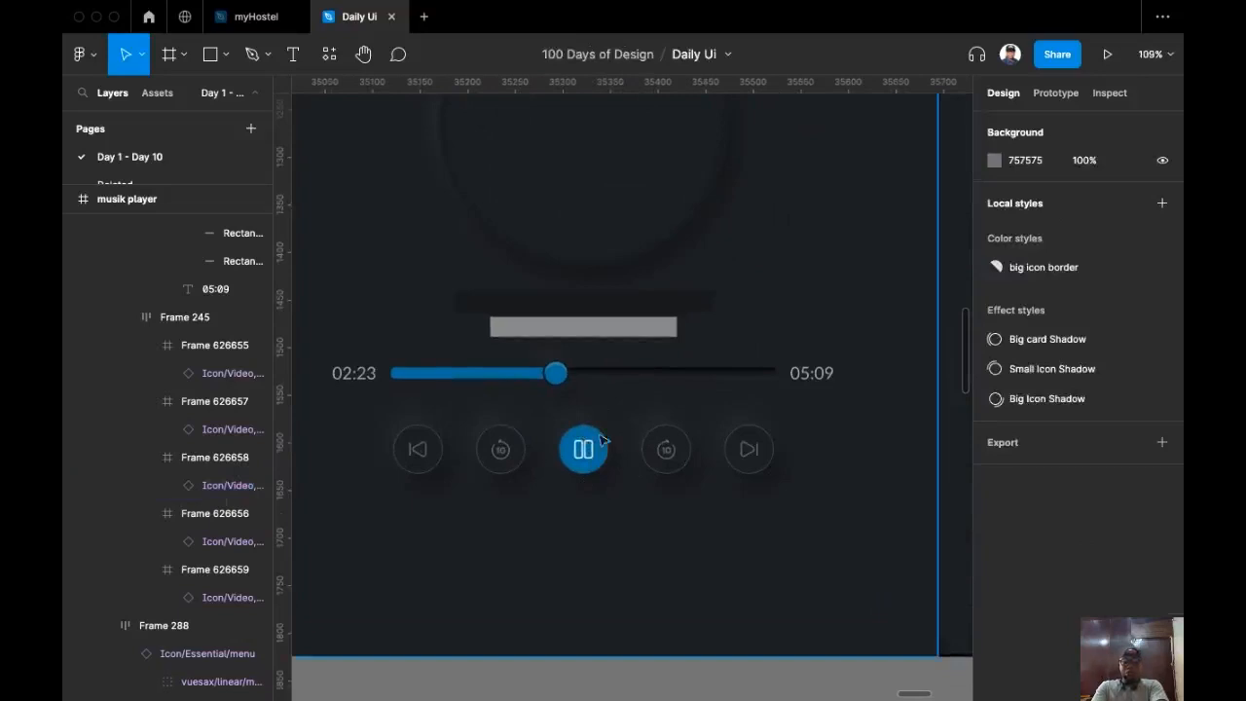
pyautogui.scroll(3, 648, 548)
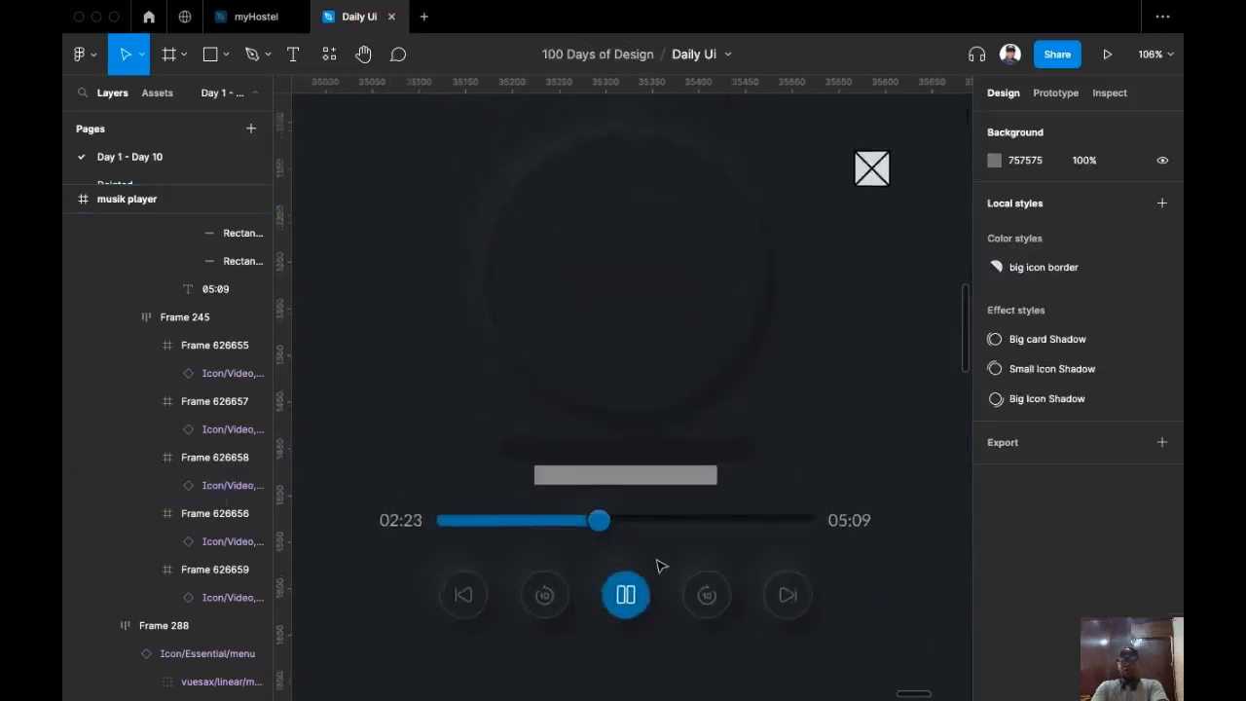
pyautogui.scroll(-2, 722, 477)
pyautogui.scroll(-2, 718, 487)
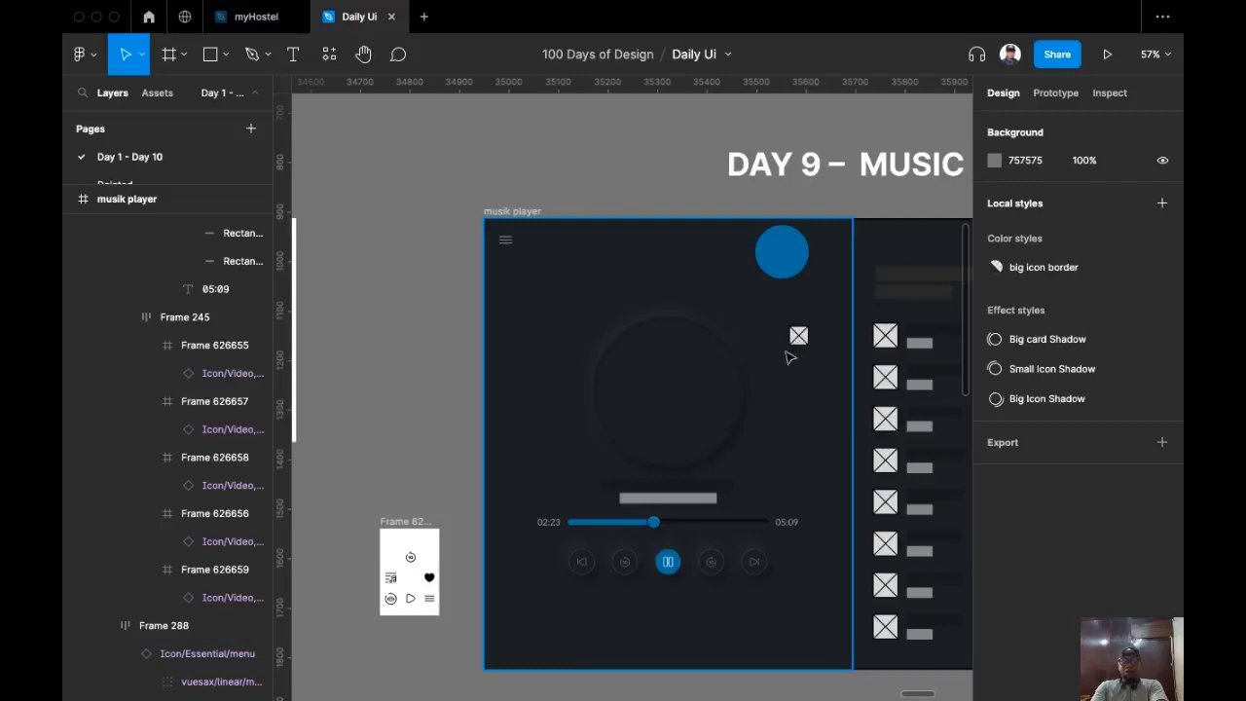
pyautogui.scroll(2, 408, 592)
pyautogui.hscroll(3, 471, 521)
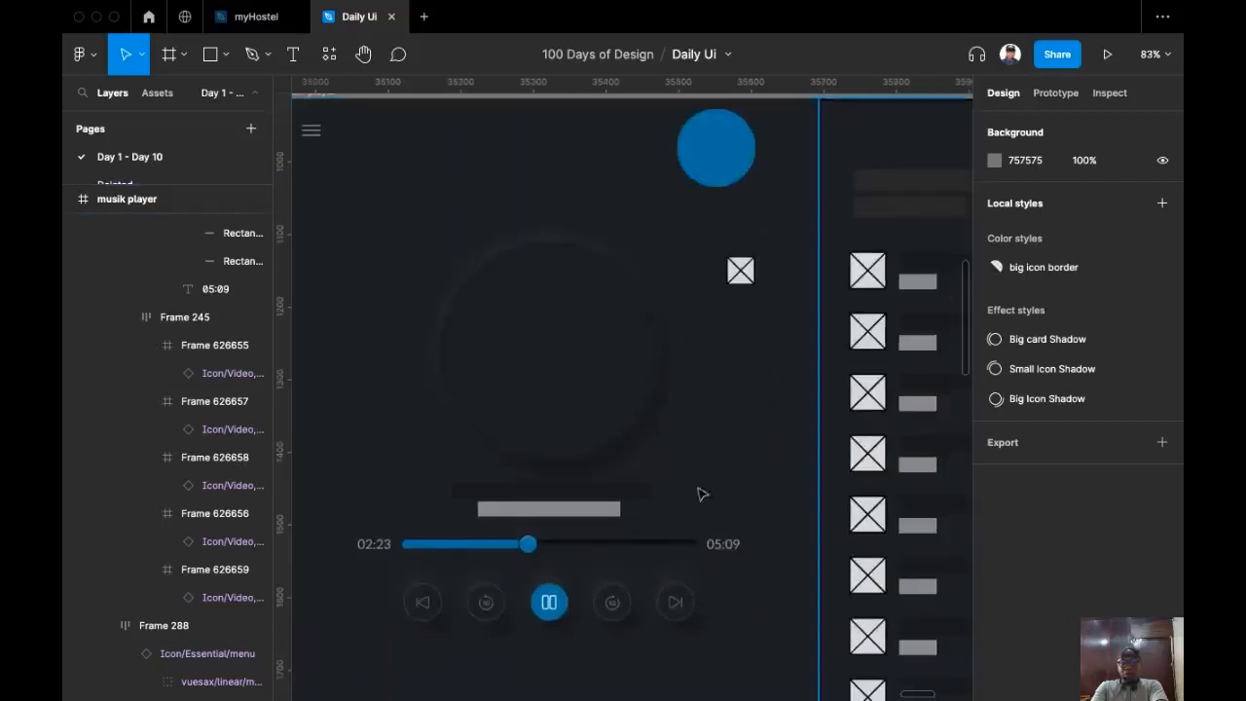
pyautogui.click(681, 615)
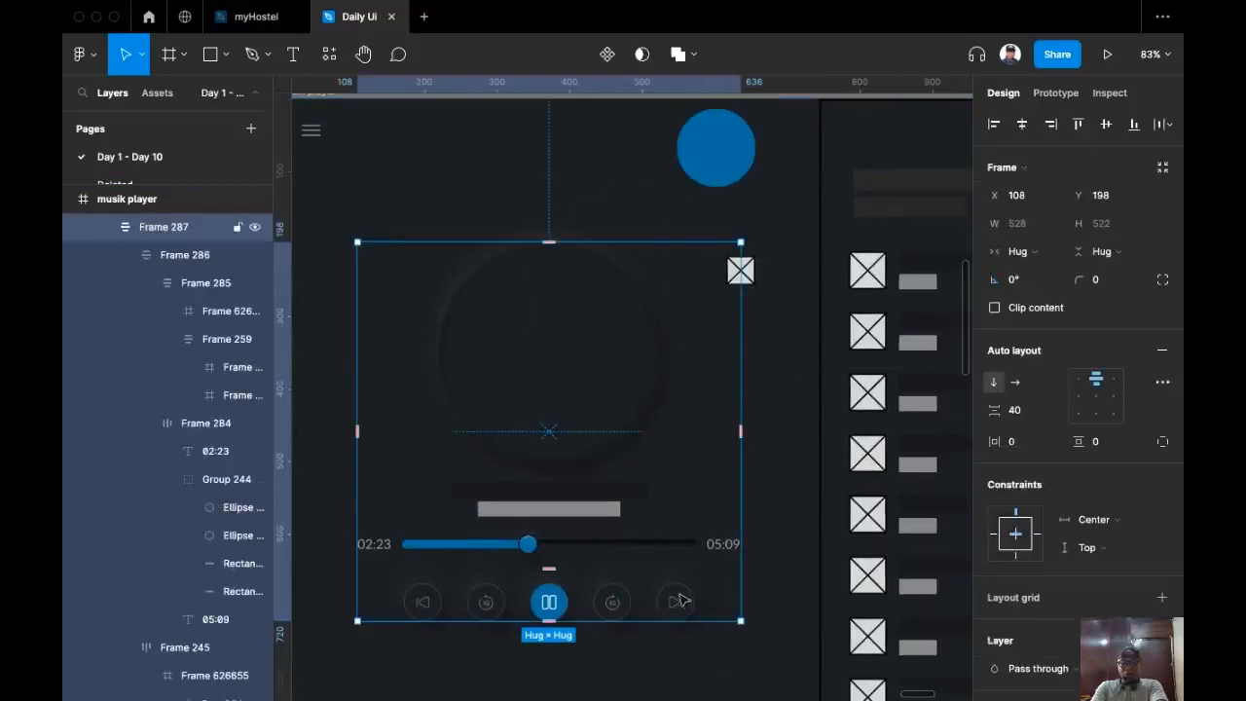
# Step: Paste-replace the placeholder image with the copied next-track button, nudged a few pixels up
pyautogui.click(691, 603)
pyautogui.click(676, 604)
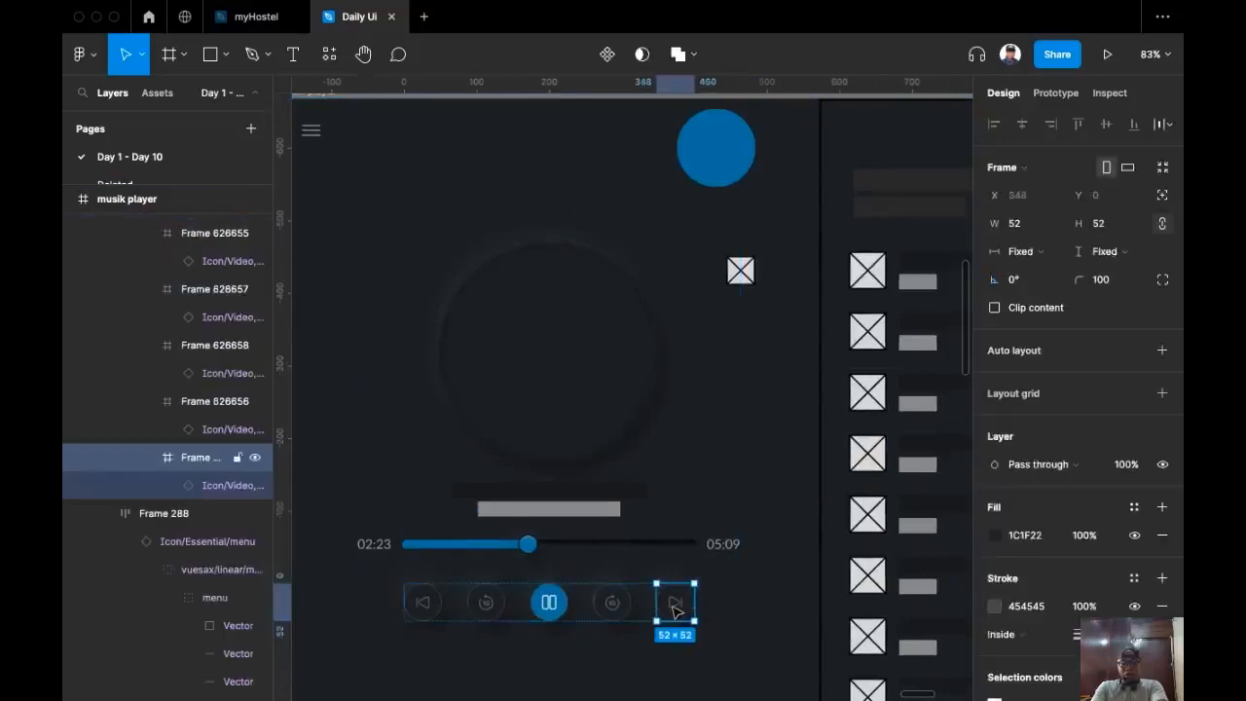
pyautogui.press('super+c')
pyautogui.click(740, 271)
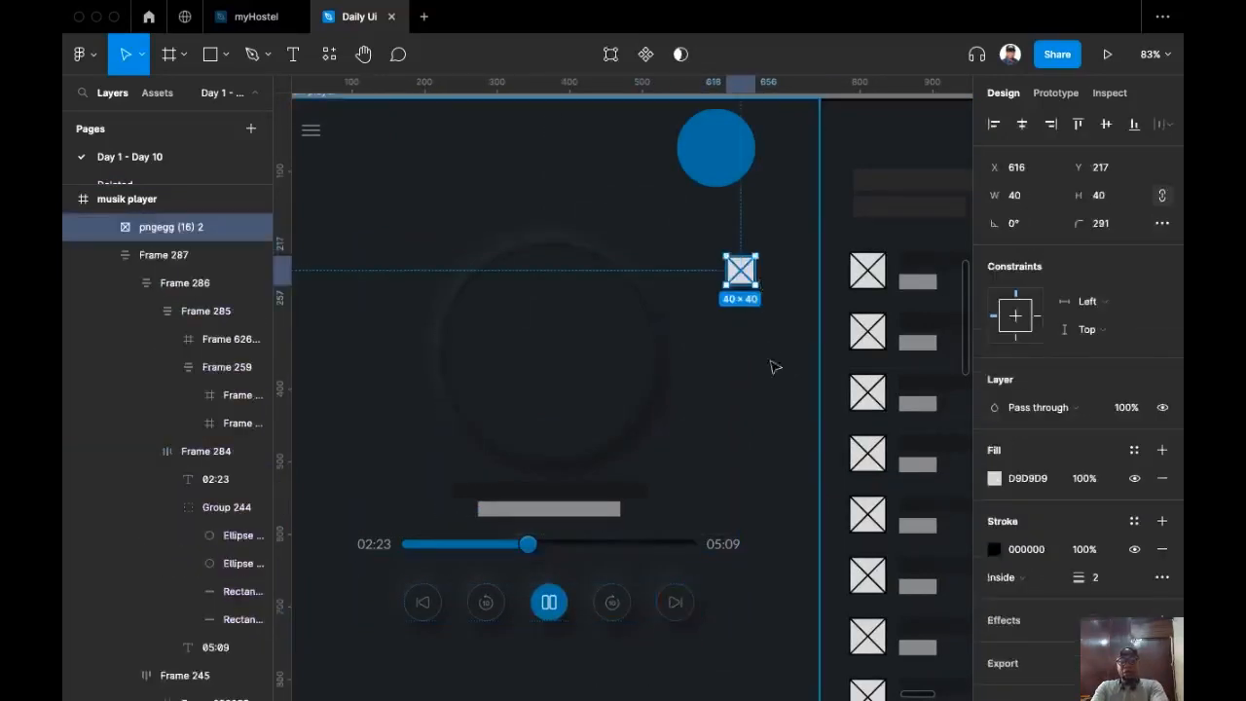
pyautogui.scroll(3, 773, 364)
pyautogui.scroll(3, 731, 501)
pyautogui.press('shift+super+g')
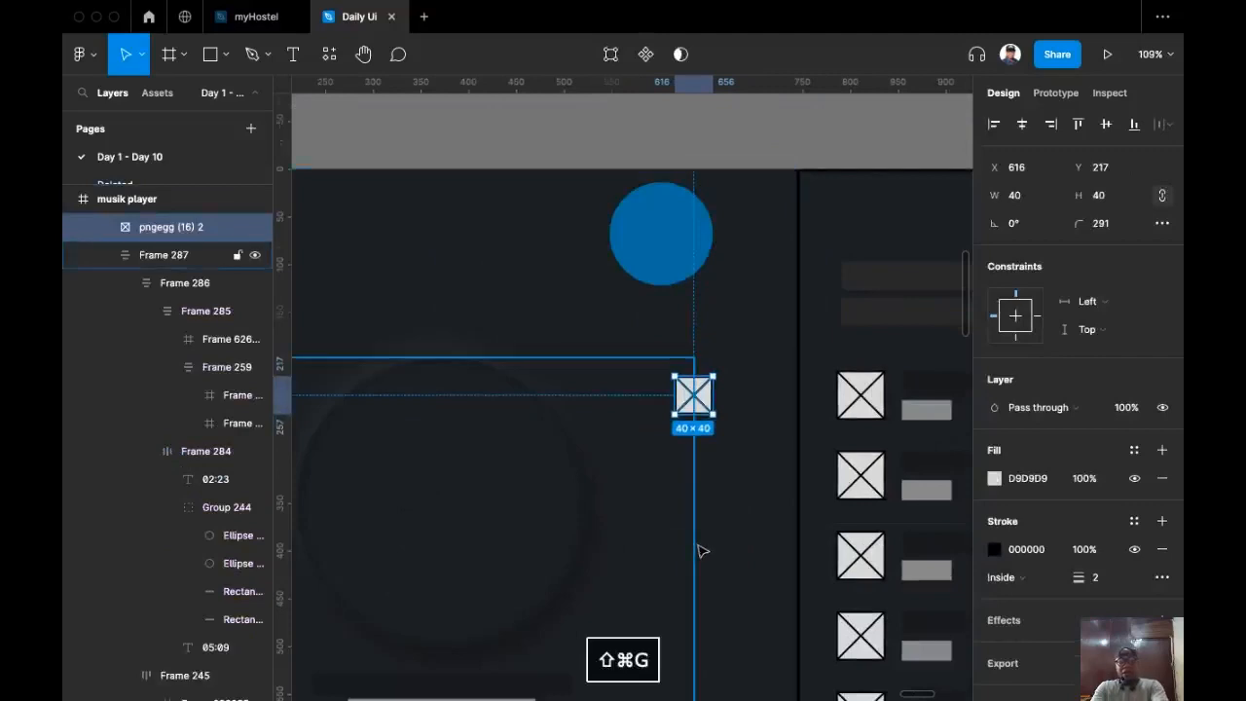
pyautogui.press('shift+super+r')
pyautogui.scroll(2, 715, 414)
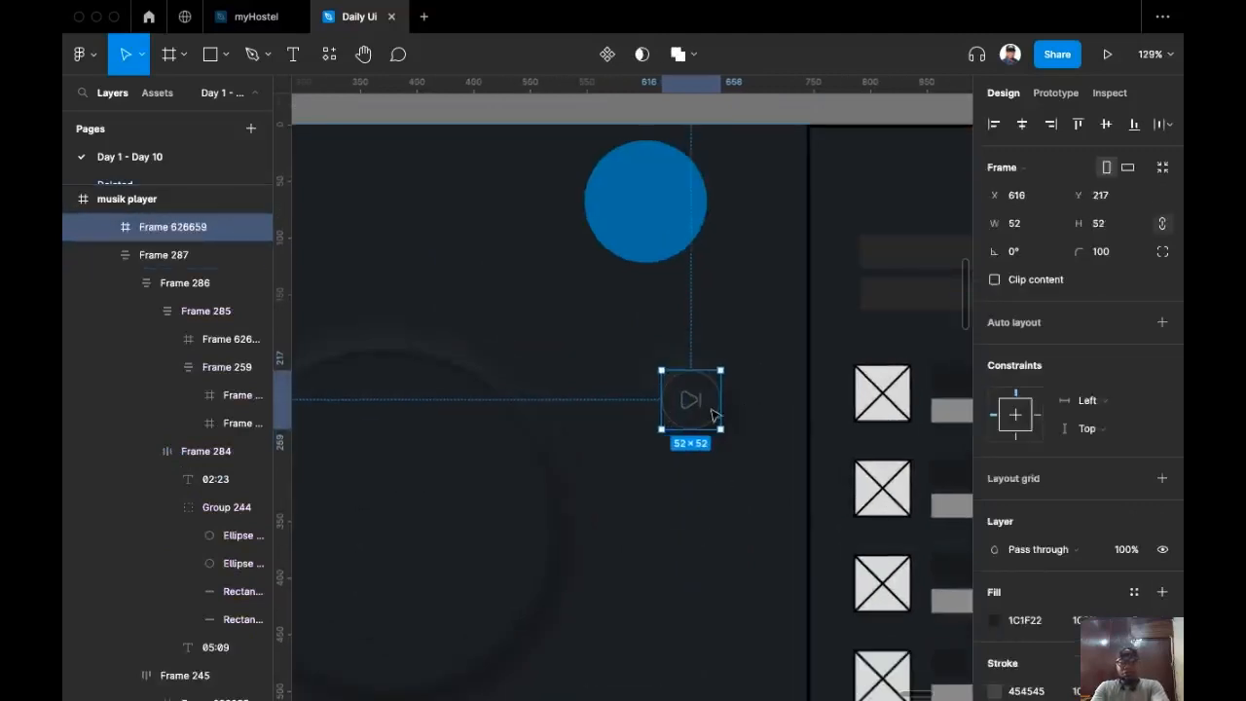
pyautogui.moveTo(690, 403); pyautogui.dragTo(691, 397)
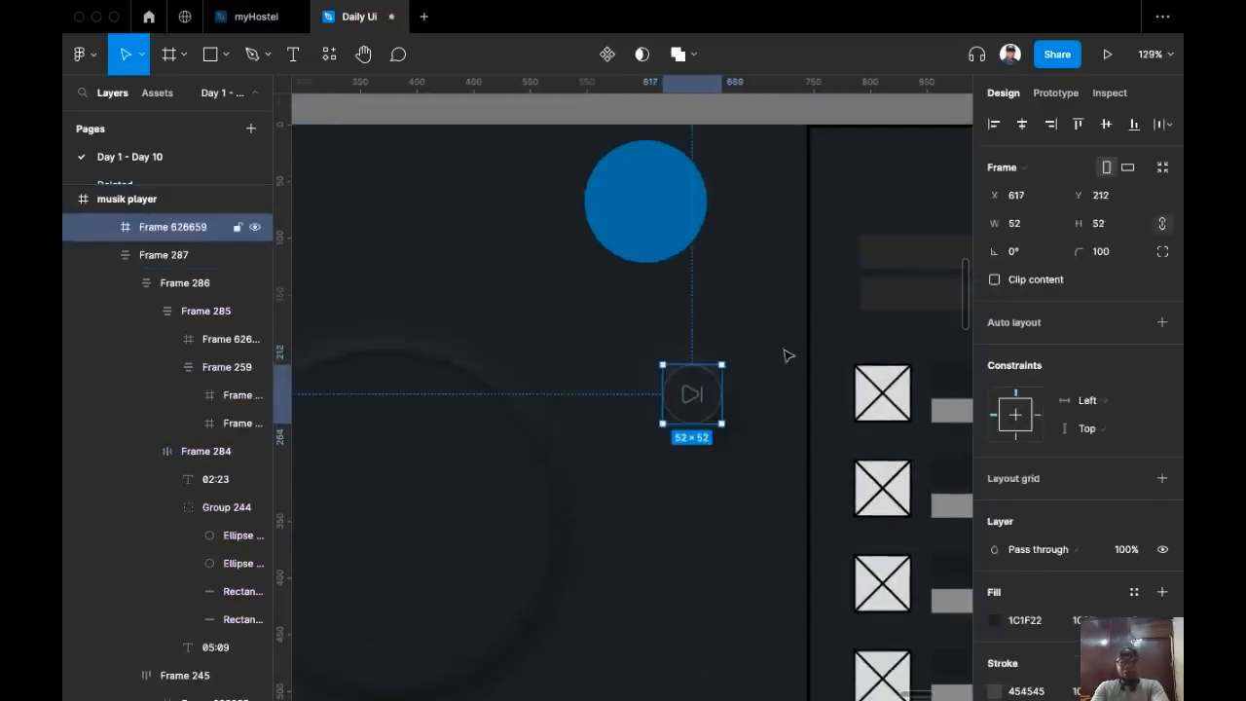
pyautogui.scroll(-5, 789, 355)
pyautogui.hscroll(-3, 593, 422)
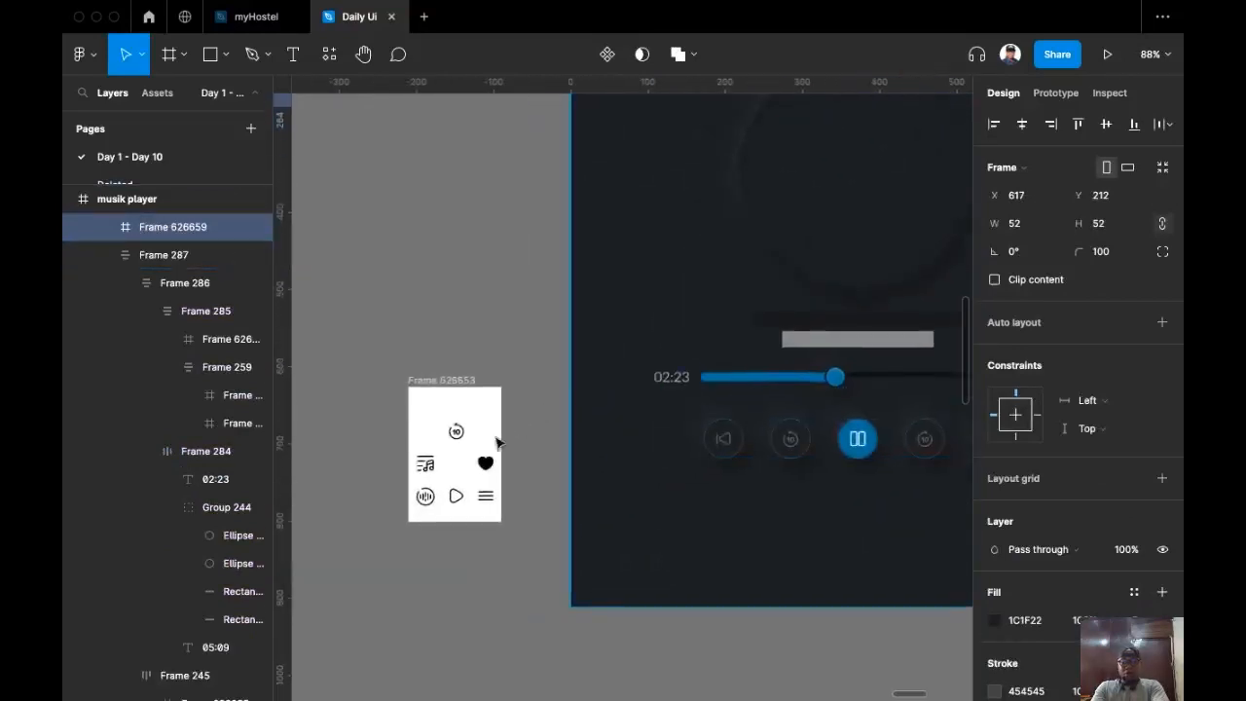
# Step: Replace the new button's next-track icon with a copy of the heart icon
pyautogui.click(485, 463)
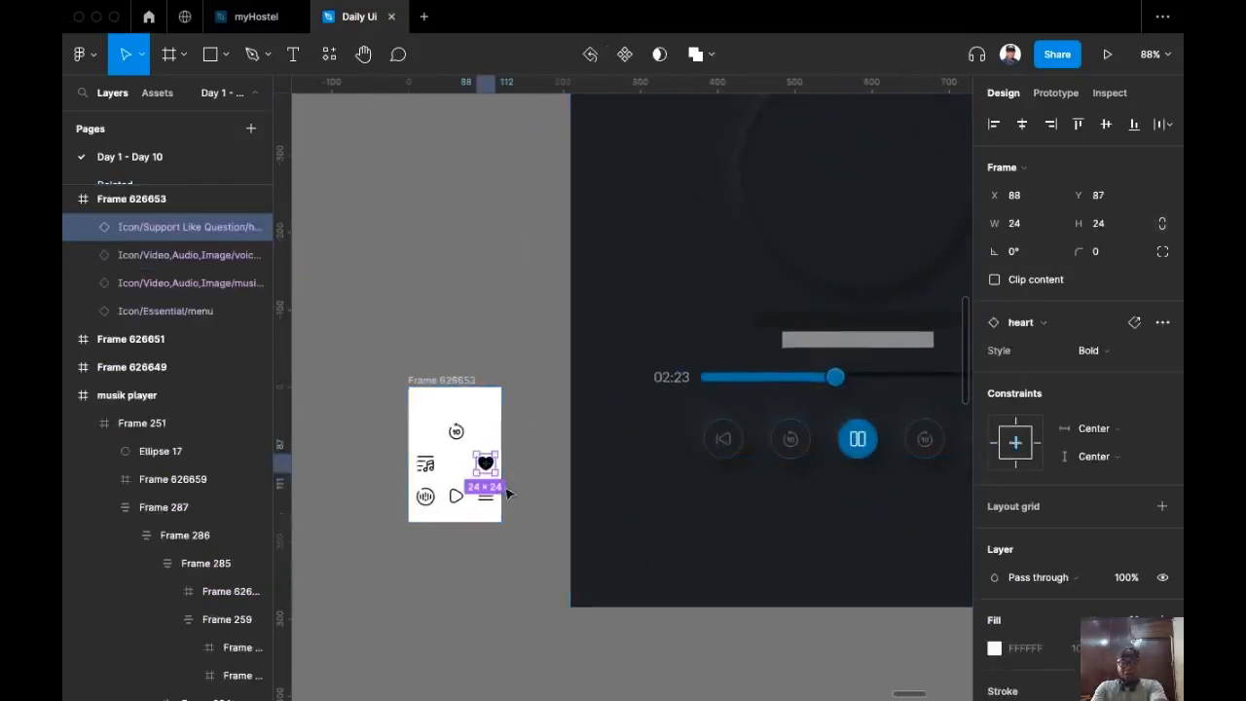
pyautogui.press('super+c')
pyautogui.hscroll(10, 507, 494)
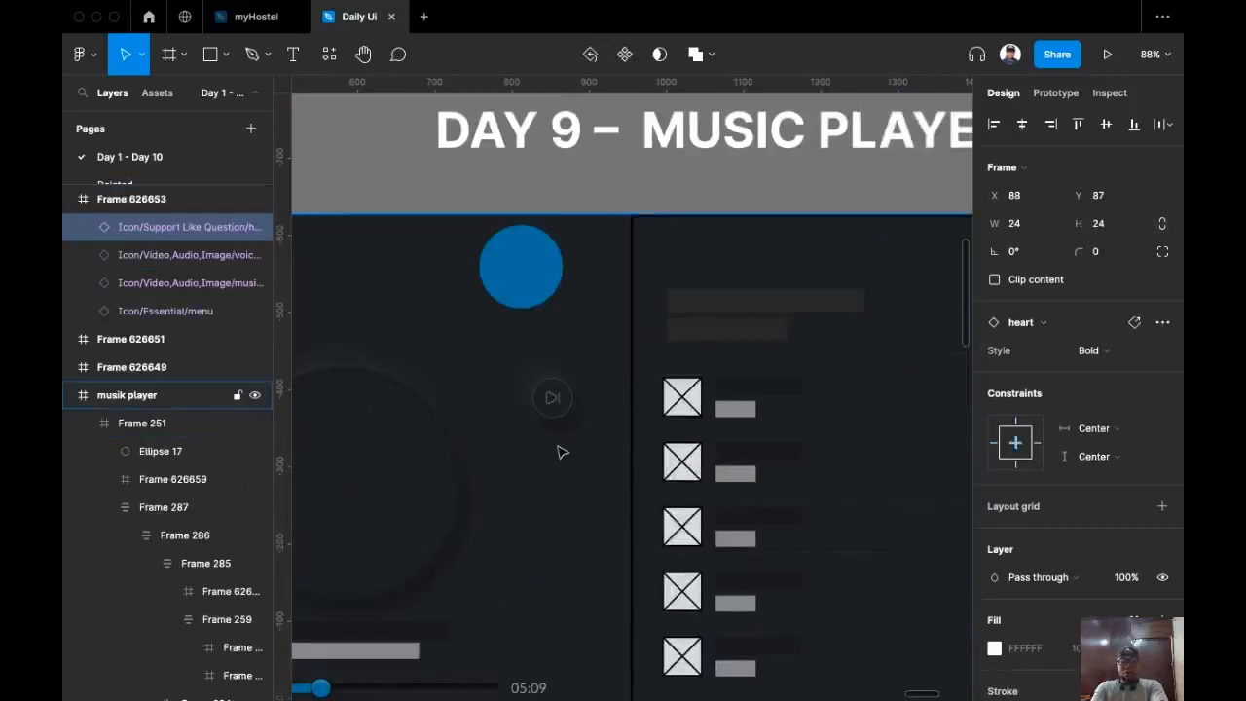
pyautogui.scroll(4, 561, 451)
pyautogui.click(553, 380)
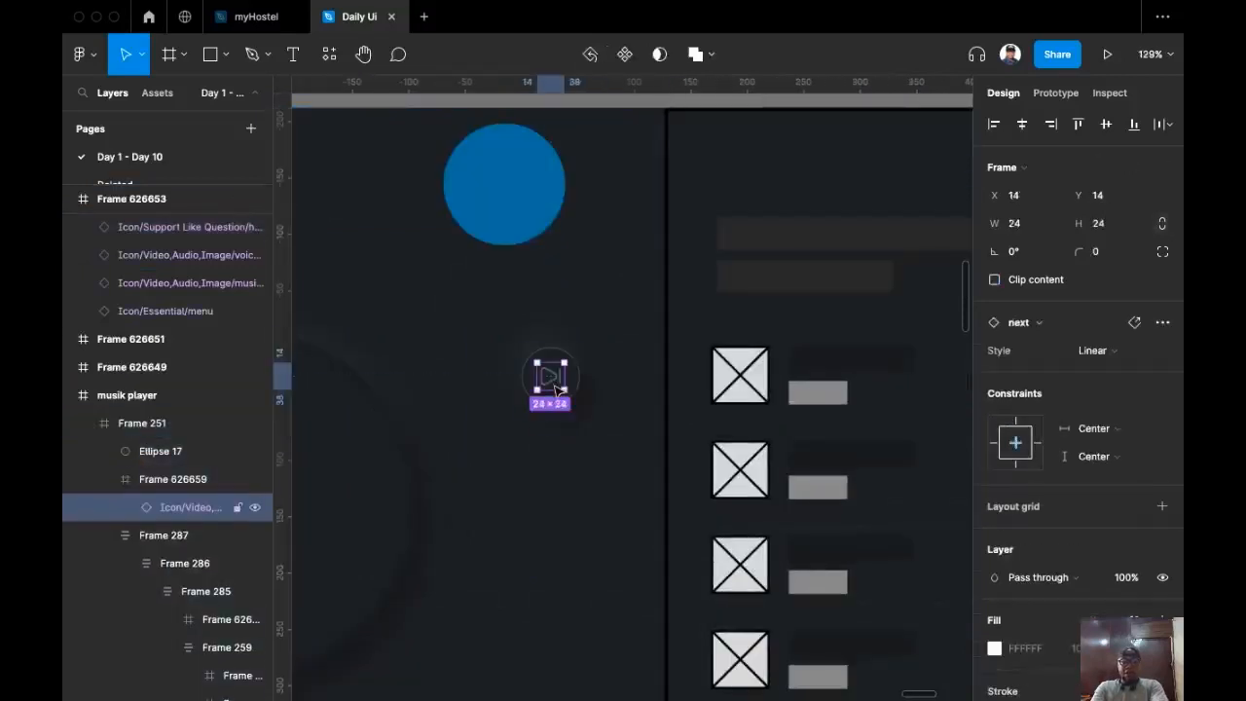
pyautogui.press('super+shift+r')
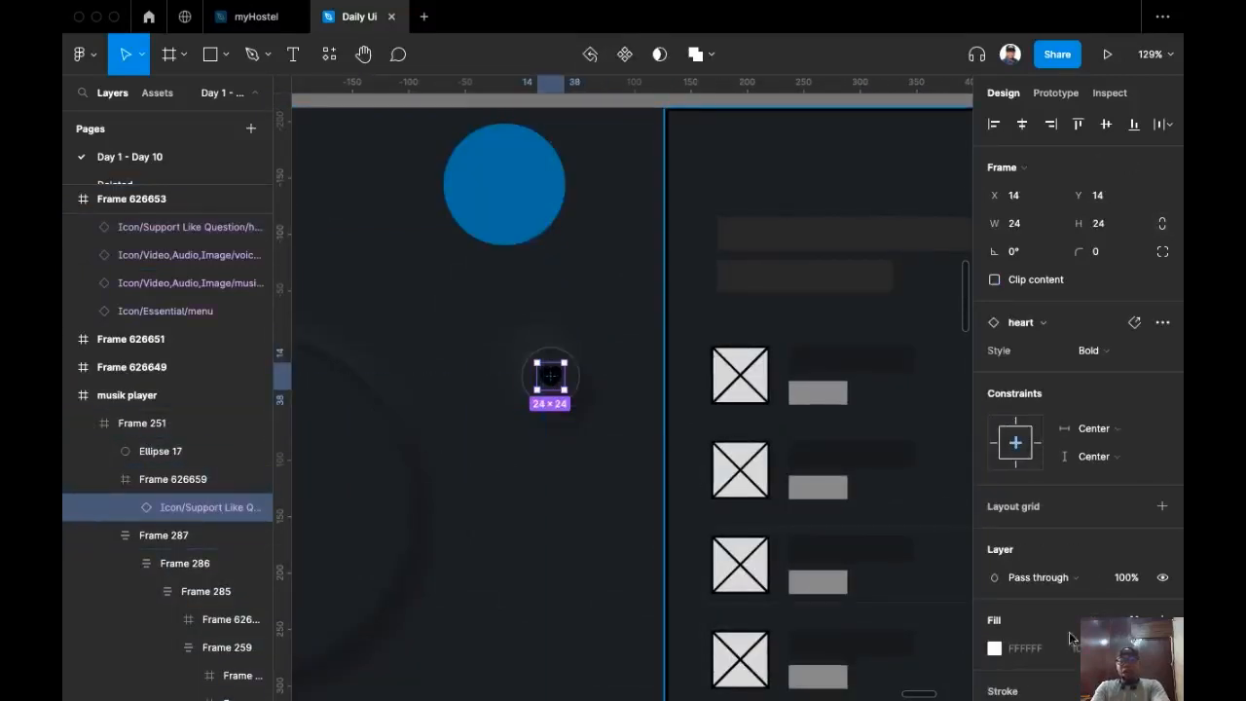
# Step: Colour the heart icon FFFFFF at 60% opacity
pyautogui.scroll(-2, 1130, 562)
pyautogui.scroll(-2, 1109, 562)
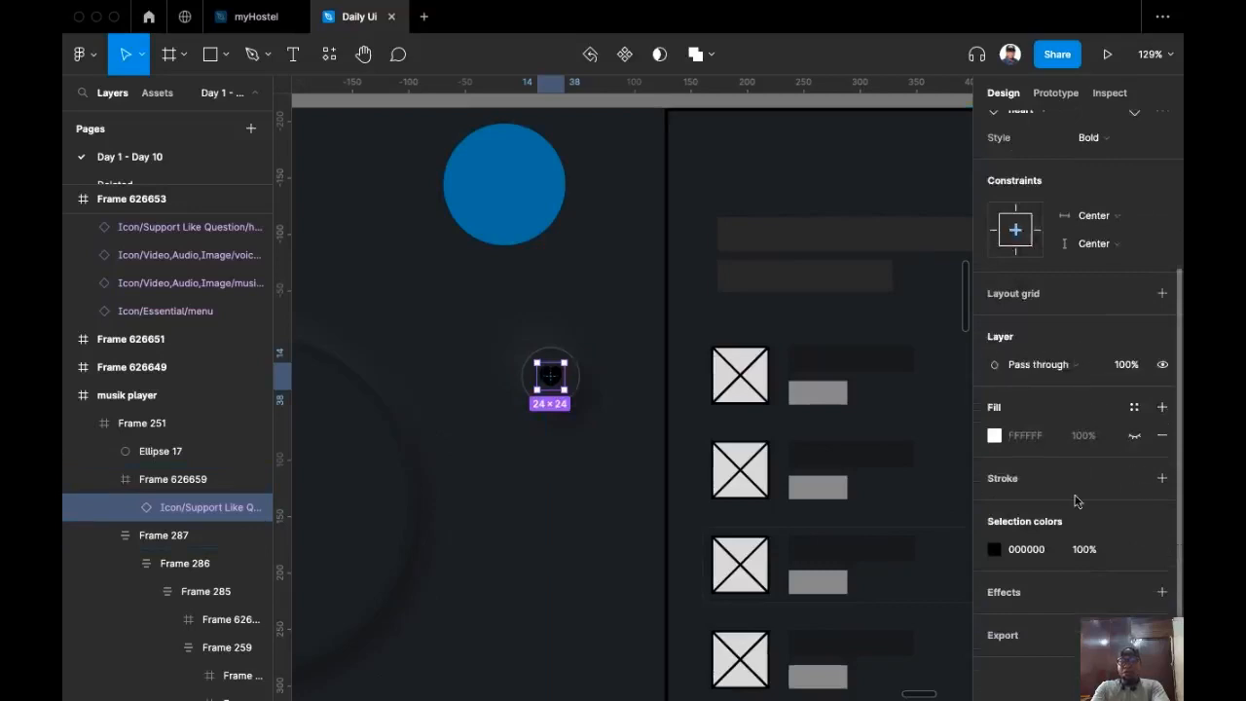
pyautogui.click(1032, 551)
pyautogui.write('f')
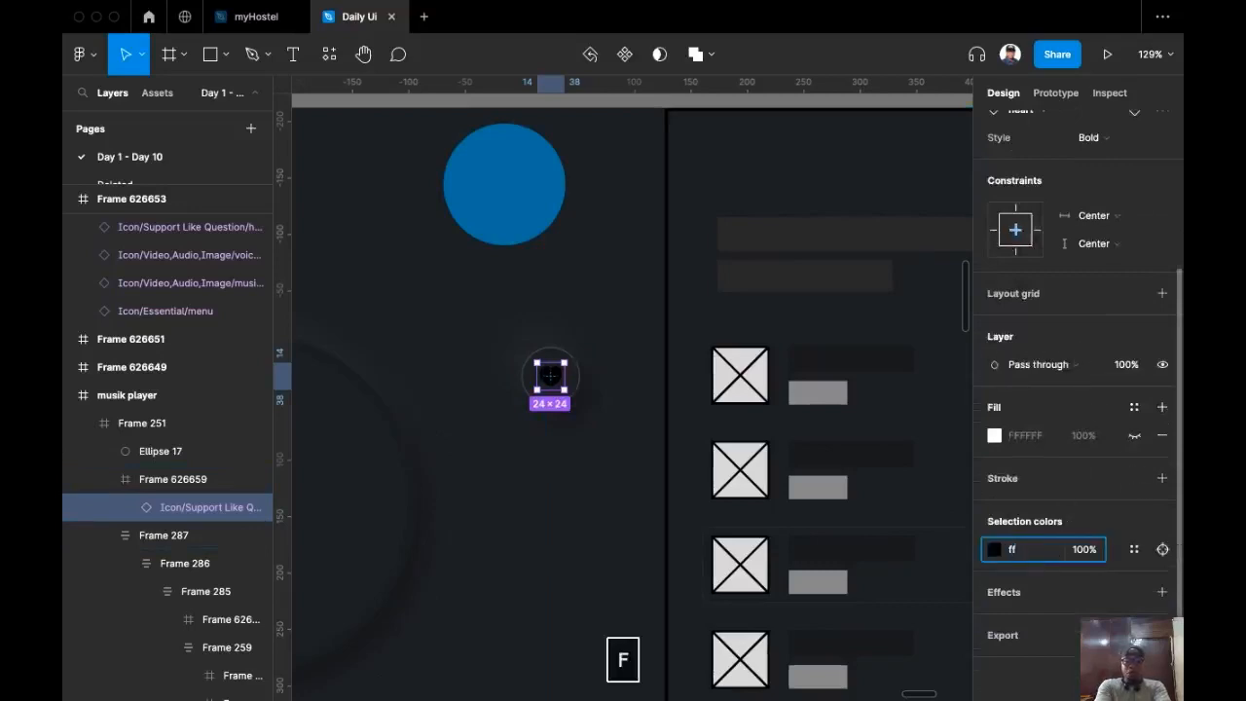
pyautogui.write('f')
pyautogui.press('Return')
pyautogui.click(1079, 550)
pyautogui.write('60')
pyautogui.press('Return')
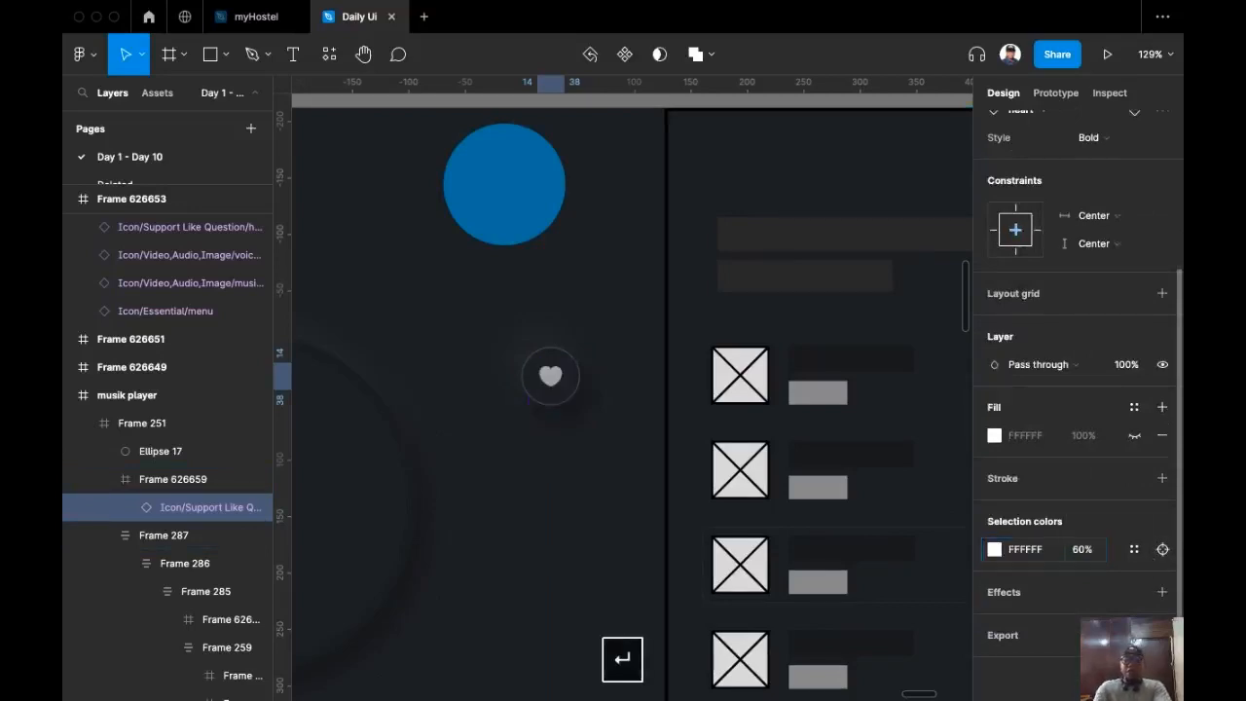
pyautogui.scroll(-5, 604, 521)
pyautogui.click(493, 156)
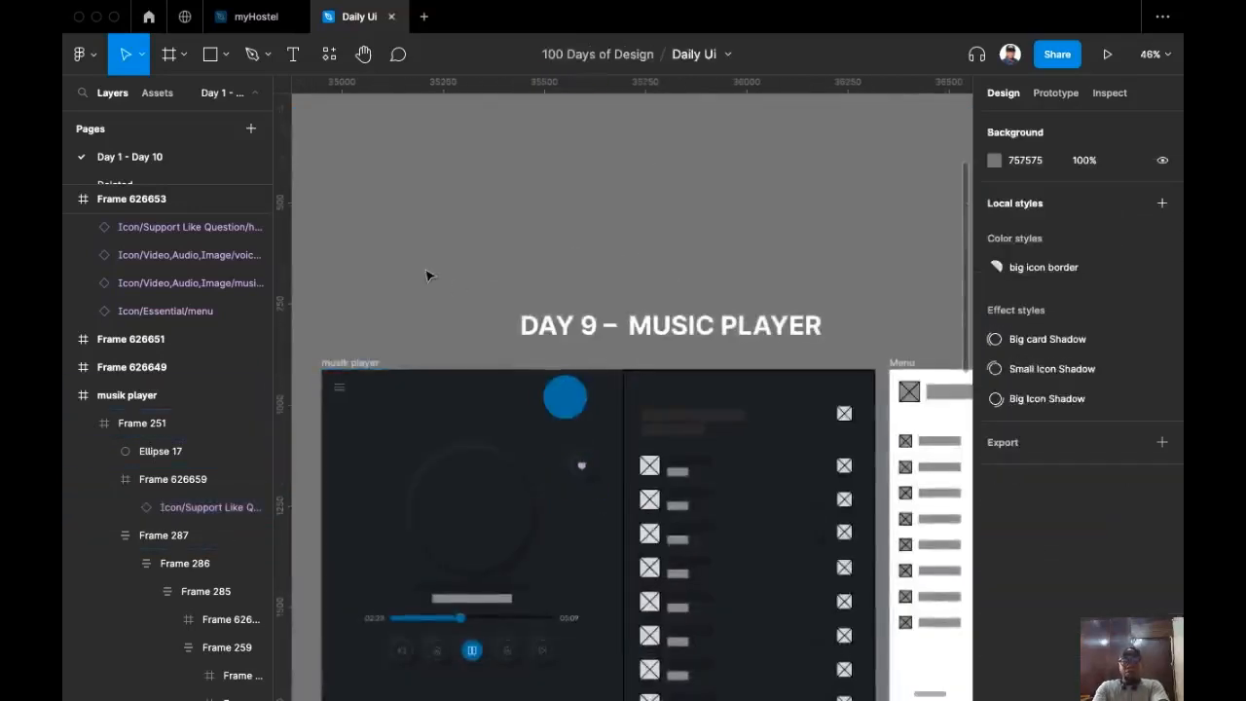
# Step: Drill down through Frame 286 and Frame 285 to the small title-row child frame
pyautogui.scroll(3, 491, 171)
pyautogui.scroll(-2, 492, 185)
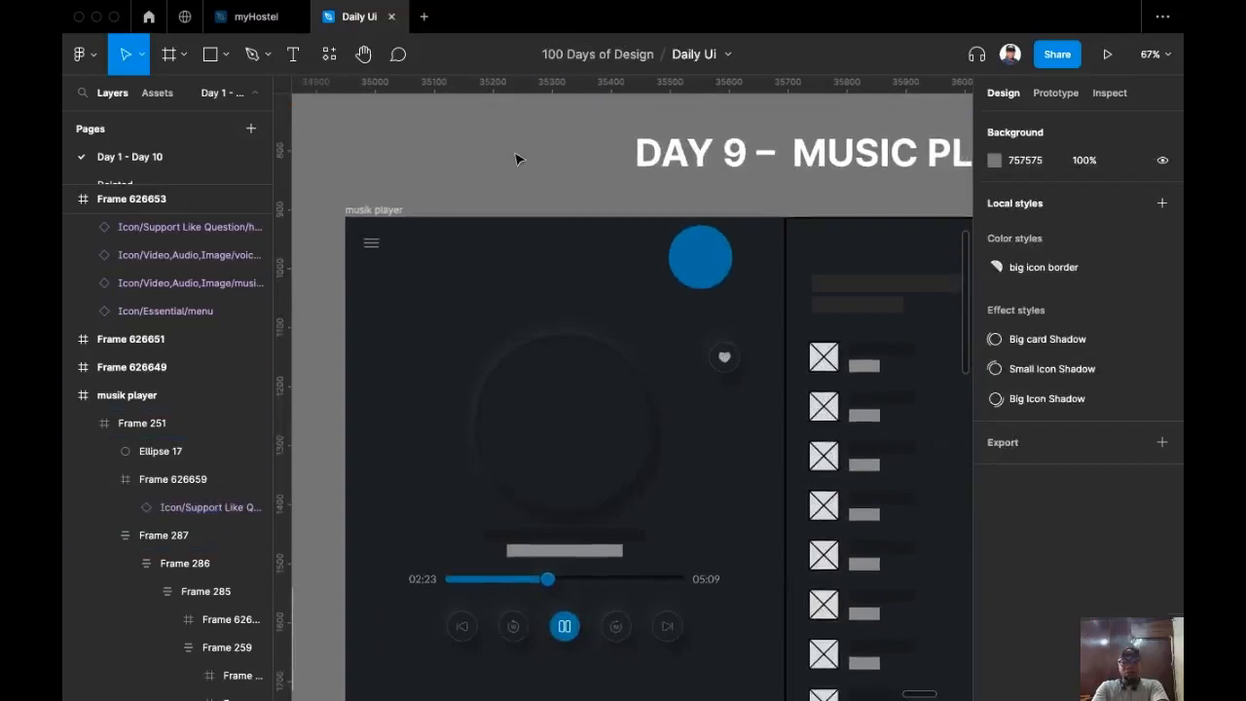
pyautogui.scroll(-1, 515, 159)
pyautogui.scroll(3, 584, 536)
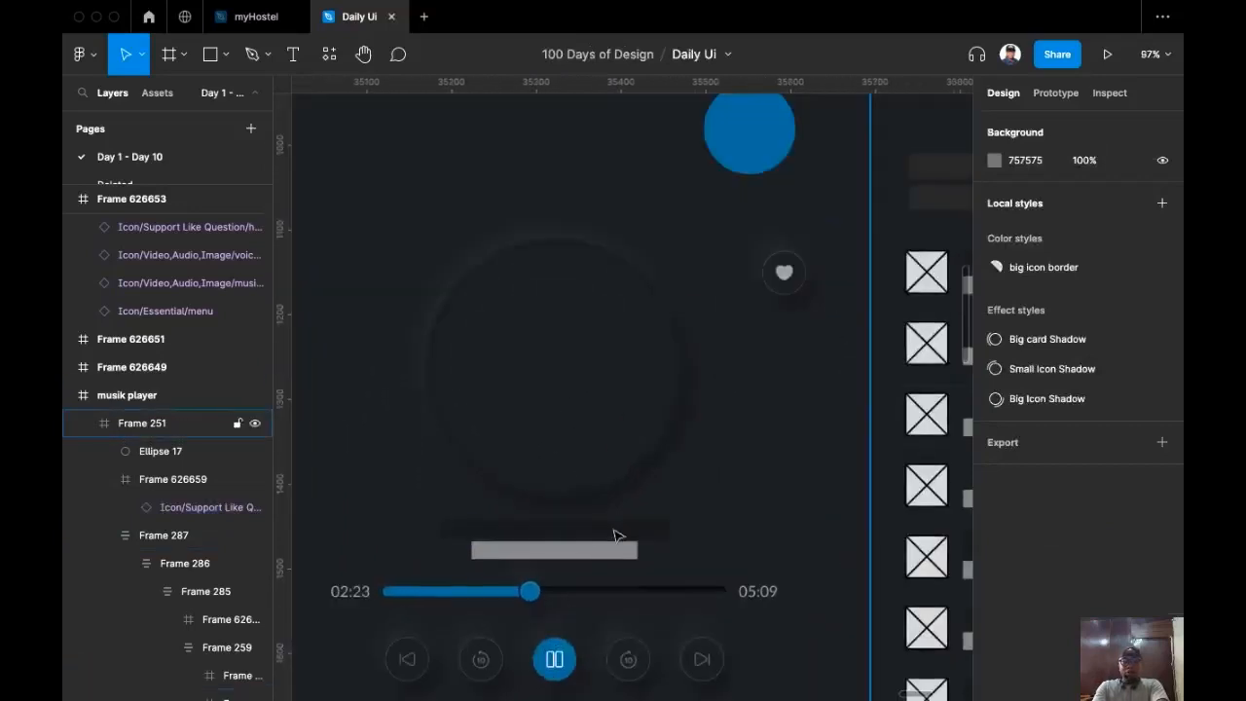
pyautogui.click(614, 535)
pyautogui.doubleClick(614, 535)
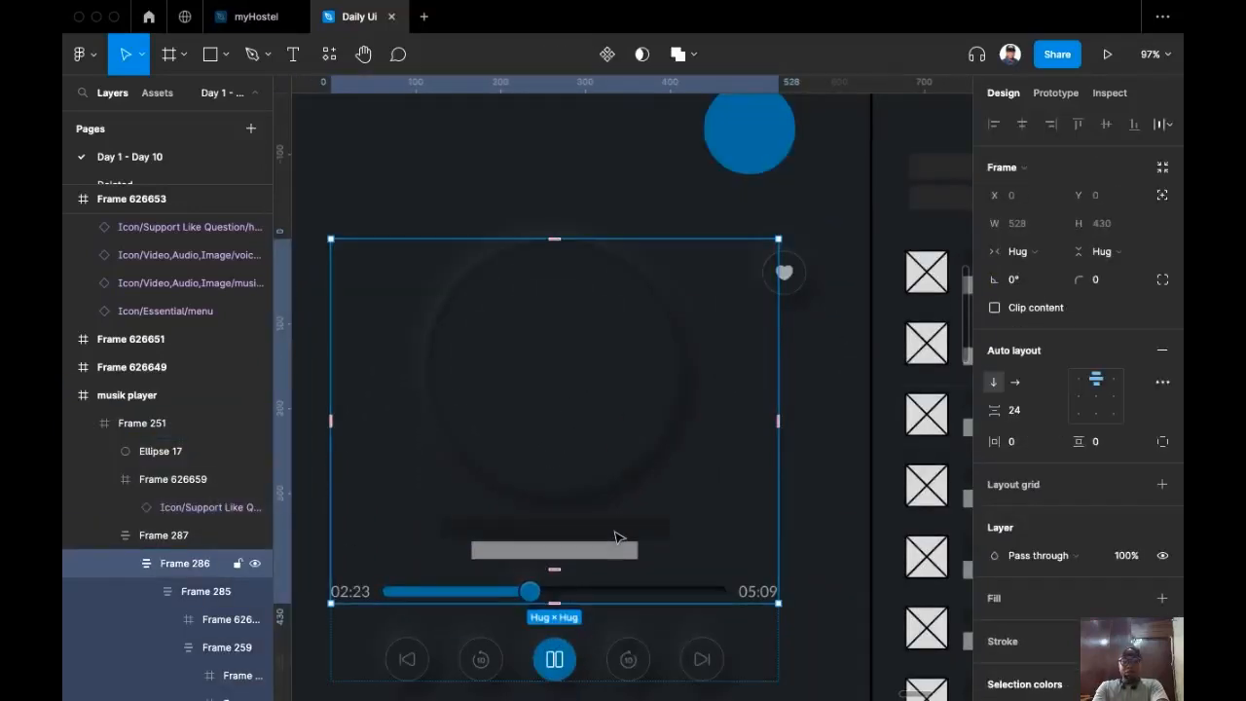
pyautogui.doubleClick(615, 537)
pyautogui.doubleClick(614, 535)
pyautogui.scroll(3, 600, 537)
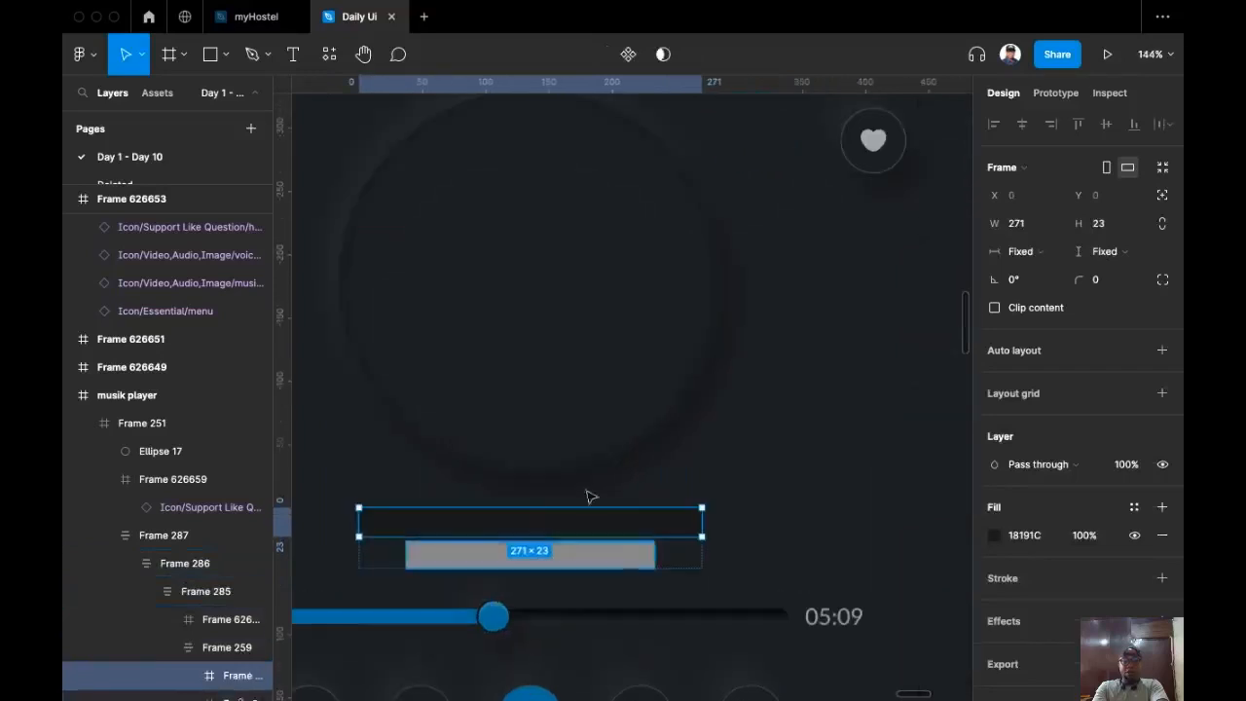
# Step: Add a text layer reading 'Dance With Me ft' followed by the featured artist's name
pyautogui.click(293, 56)
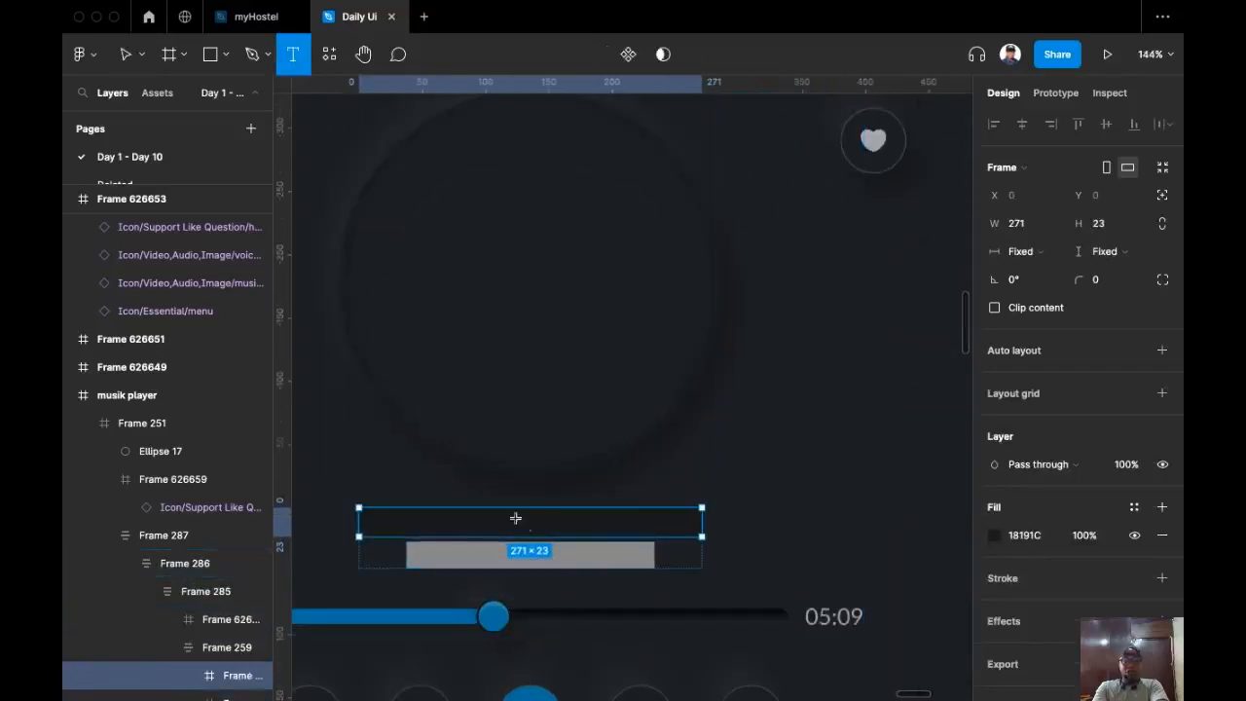
pyautogui.moveTo(542, 442); pyautogui.dragTo(617, 301)
pyautogui.scroll(-3, 564, 377)
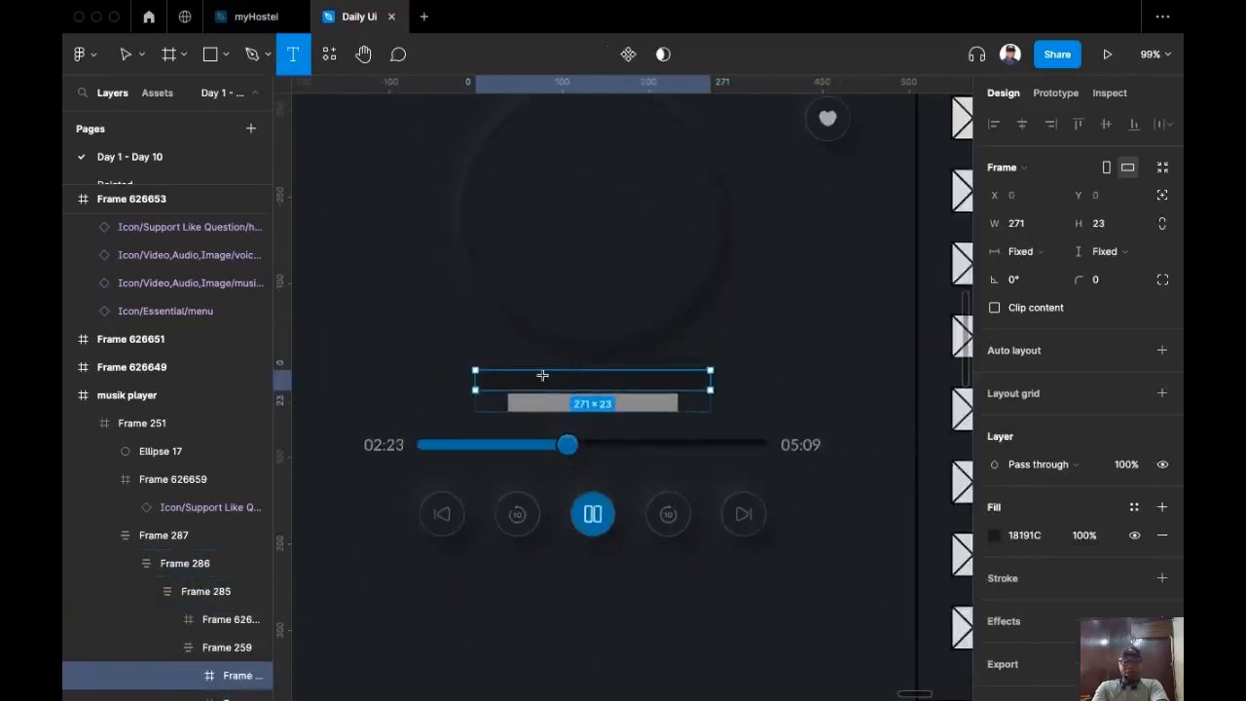
pyautogui.click(584, 389)
pyautogui.write('dssdsd')
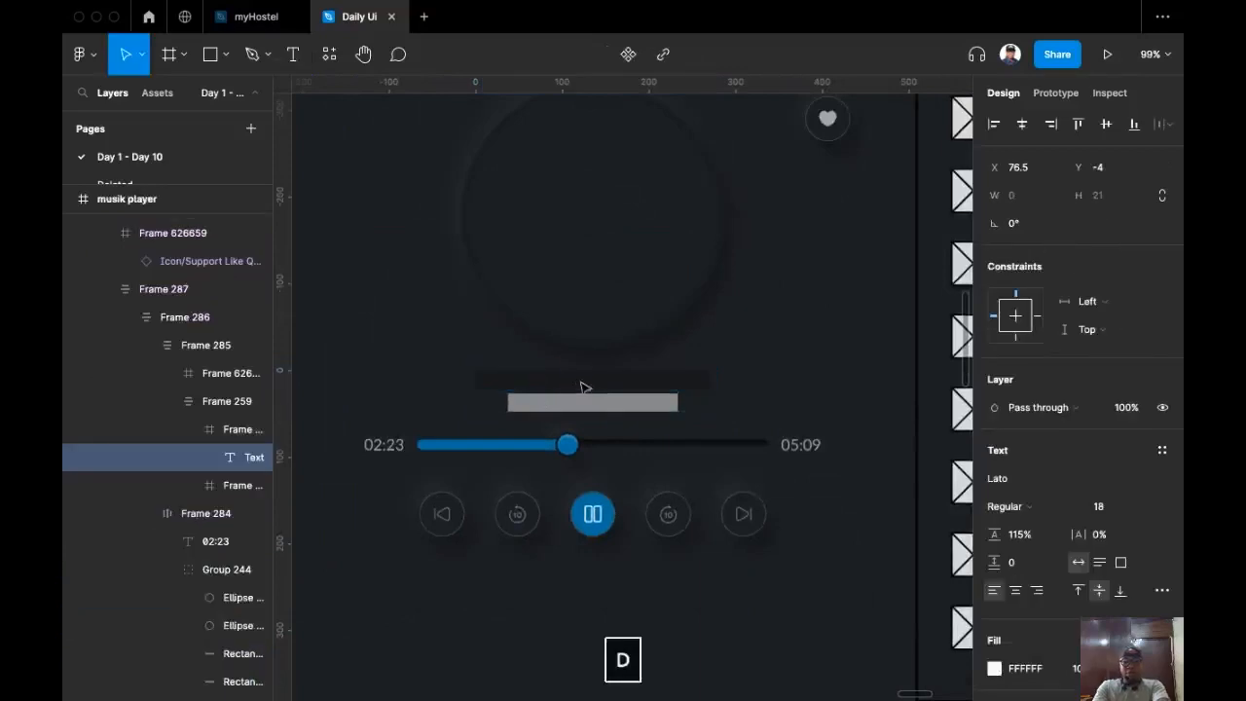
pyautogui.scroll(5, 556, 375)
pyautogui.doubleClick(556, 374)
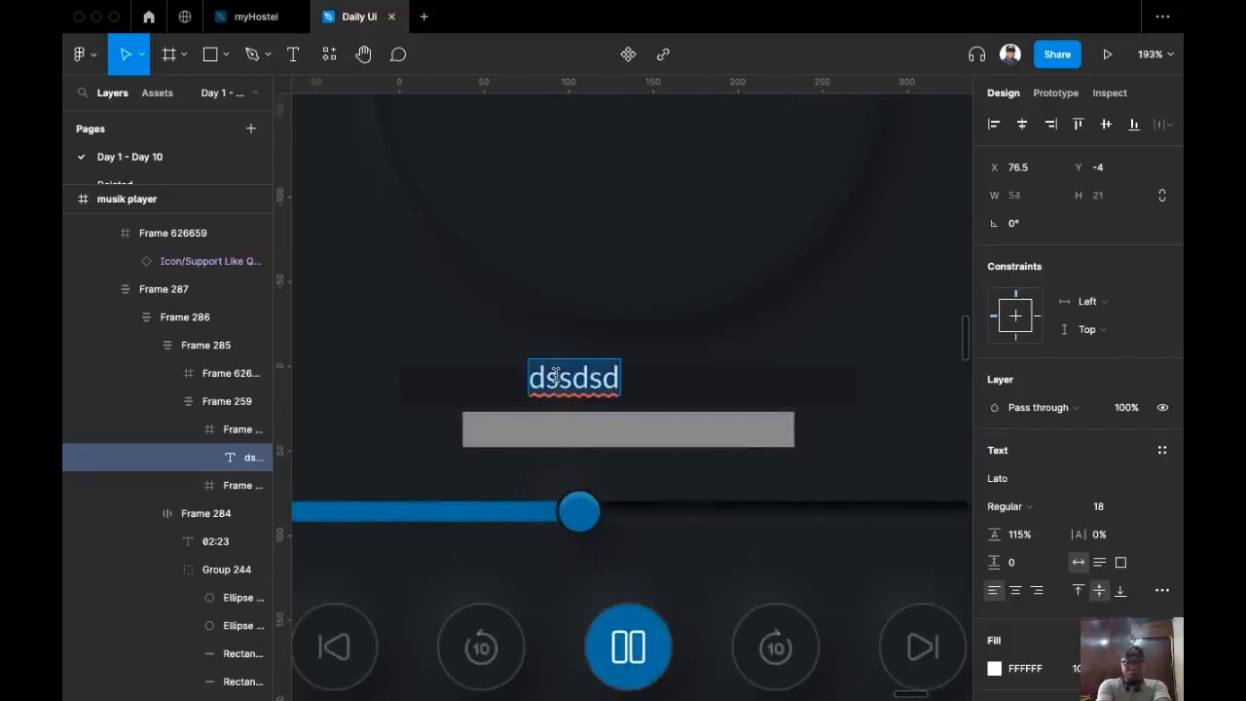
pyautogui.write('Dance ')
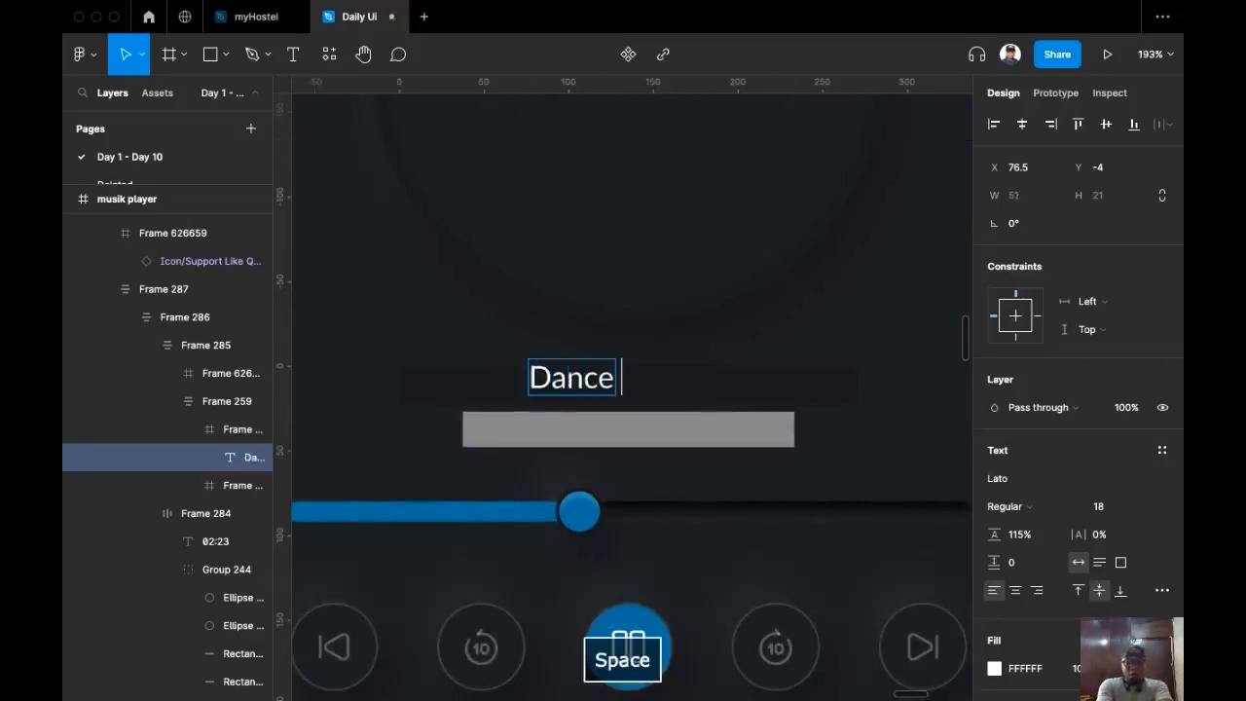
pyautogui.write('With Me')
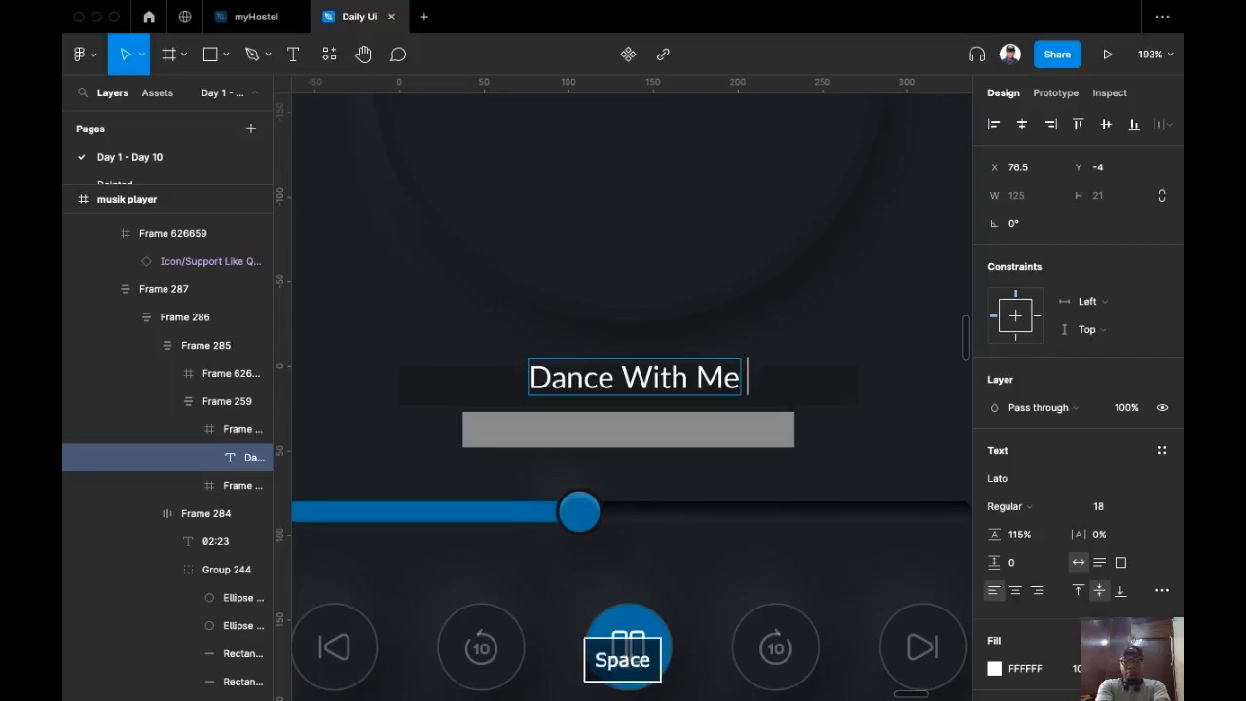
pyautogui.write(' ft')
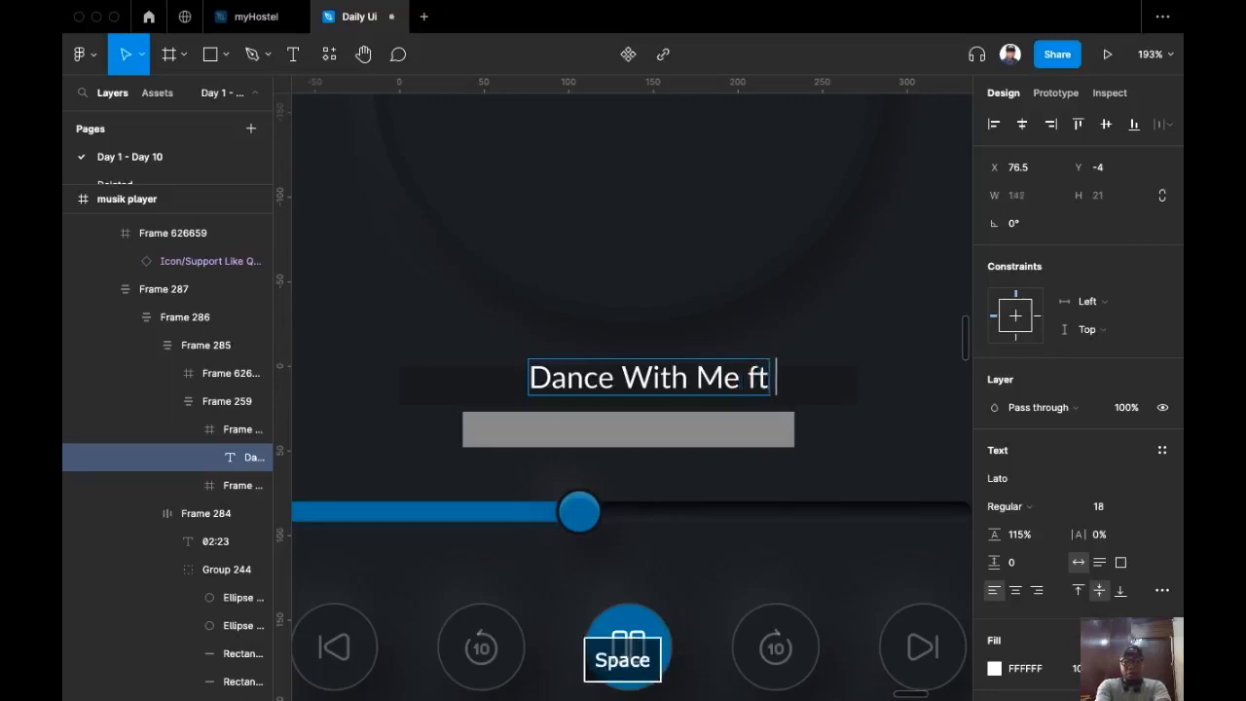
pyautogui.press('Escape')
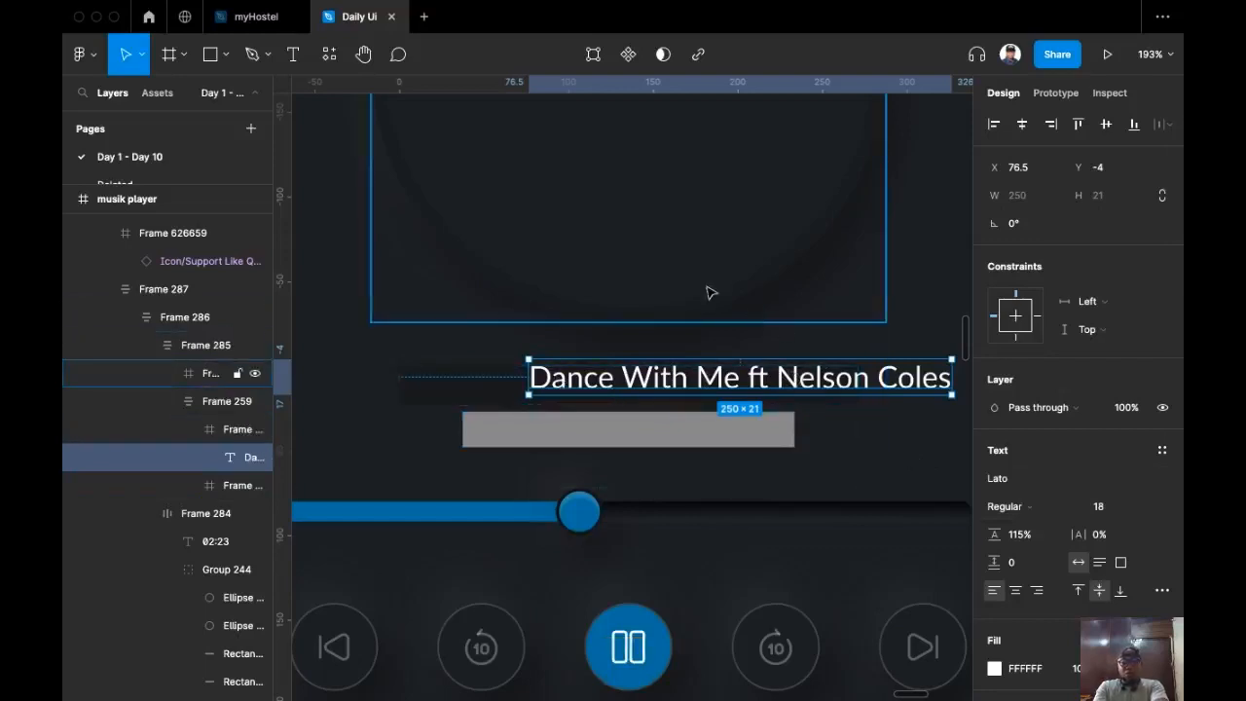
# Step: Cut the song title layer and select the empty title row frame
pyautogui.press('super+x')
pyautogui.click(556, 389)
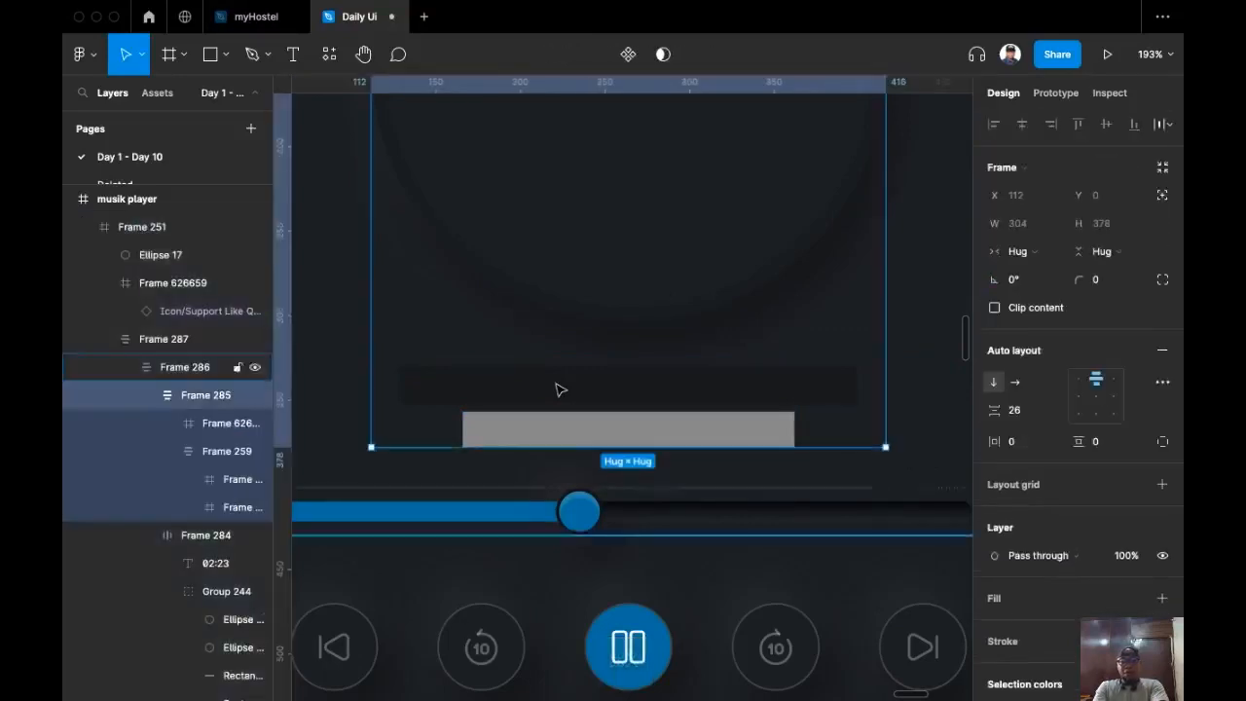
pyautogui.click(560, 389)
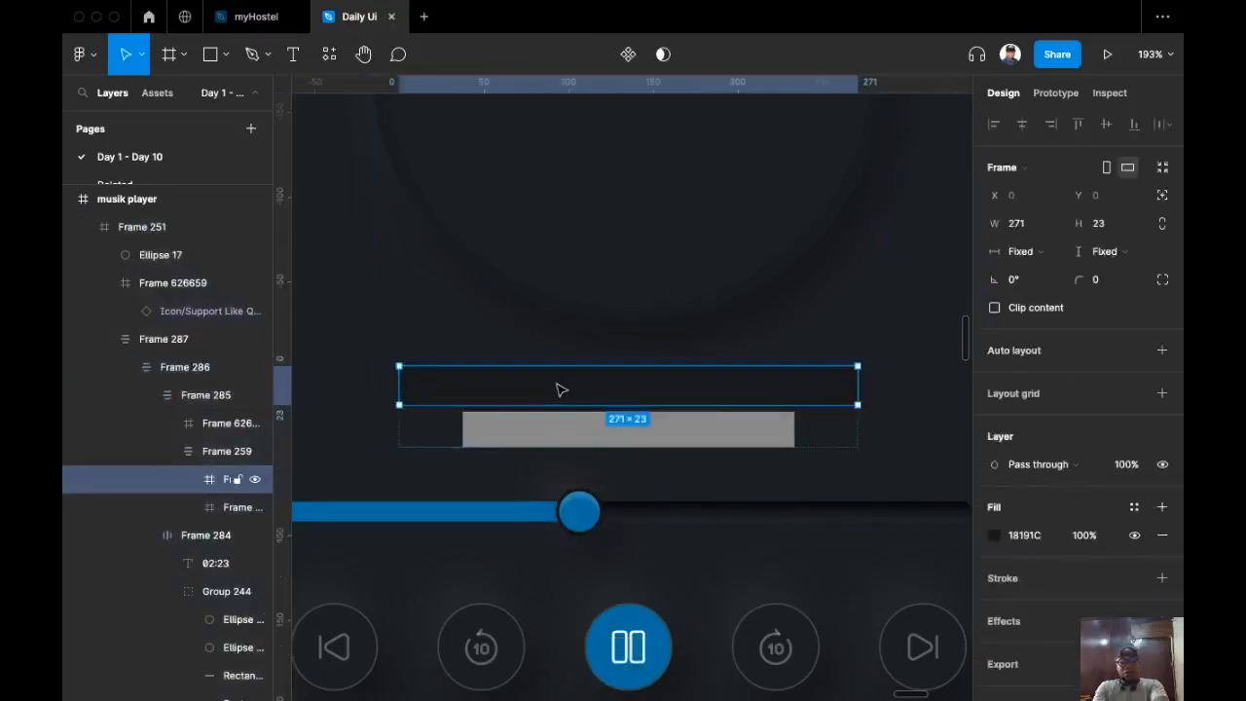
# Step: Paste the song title into the empty row and set its fill opacity to 60%
pyautogui.press('super+v')
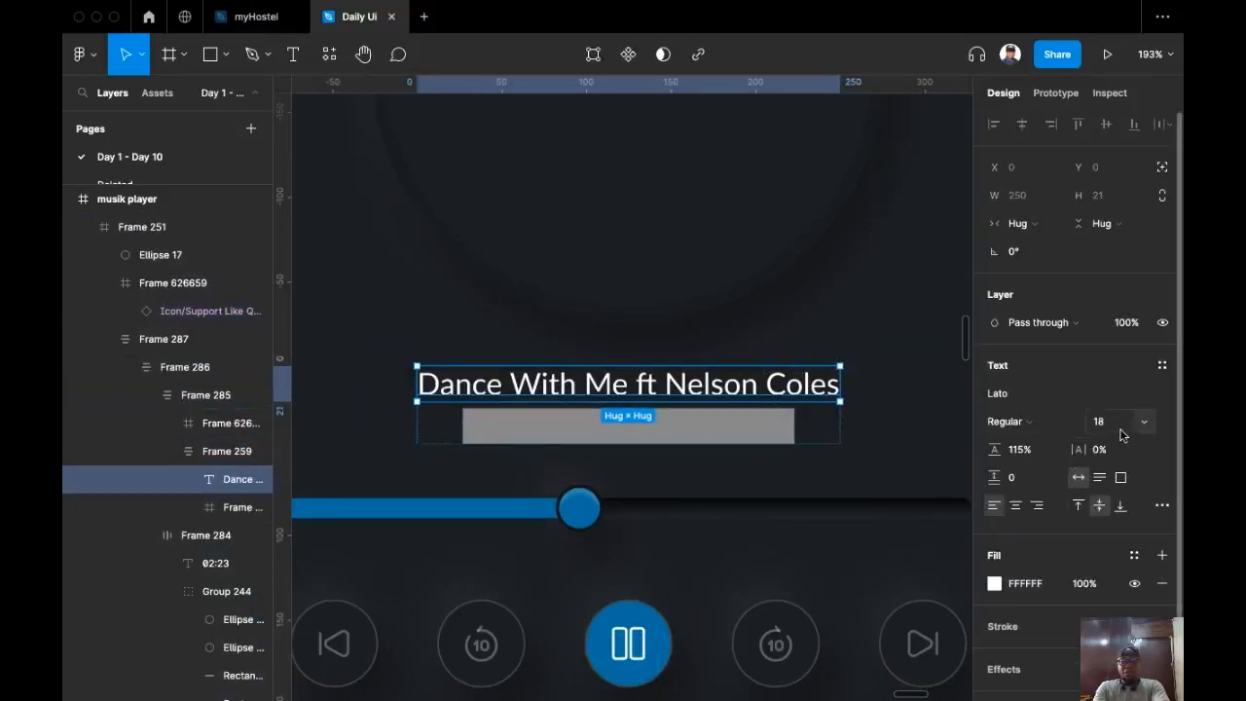
pyautogui.click(1085, 583)
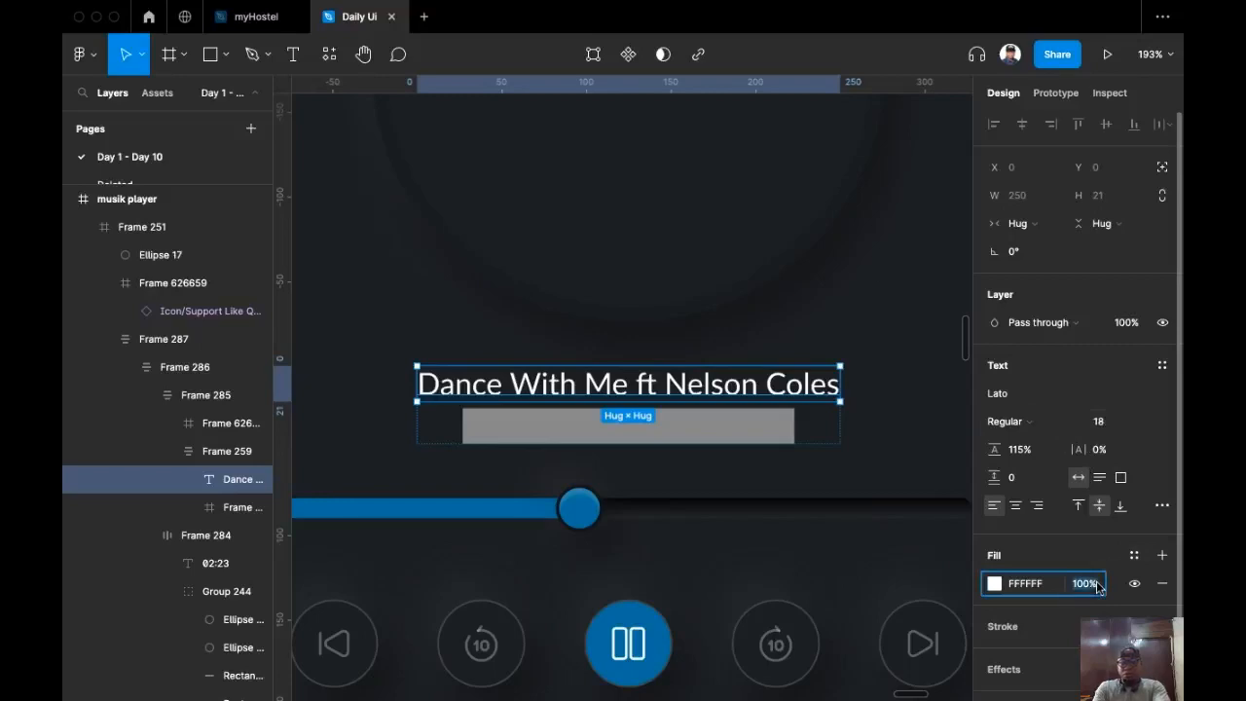
pyautogui.write('0')
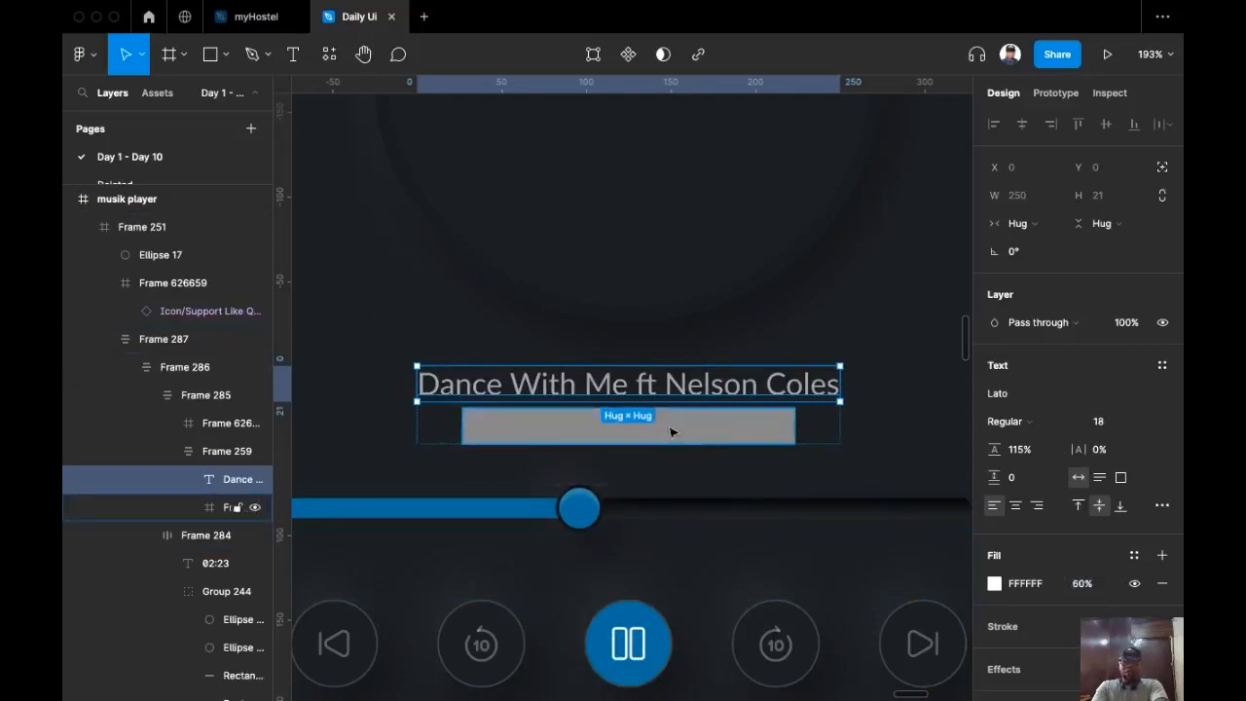
# Step: Replace the grey placeholder bar with a copy of the song title
pyautogui.press('super+c')
pyautogui.click(742, 444)
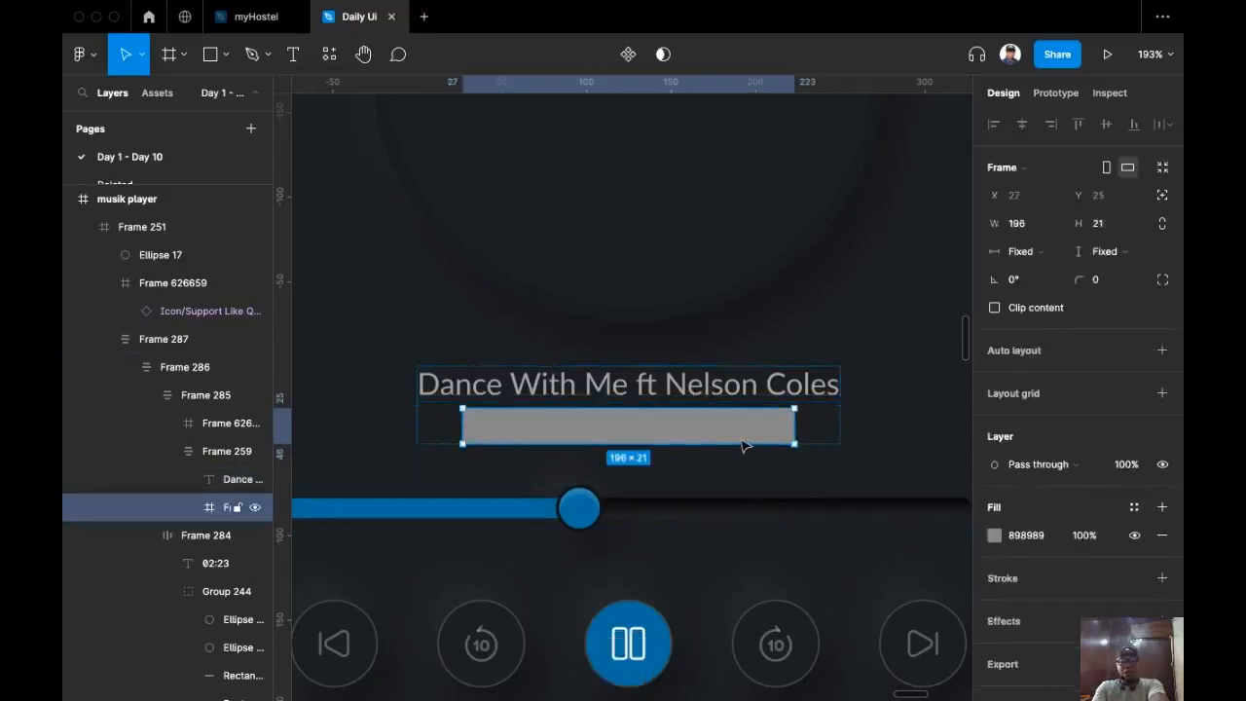
pyautogui.press('shift+super+r')
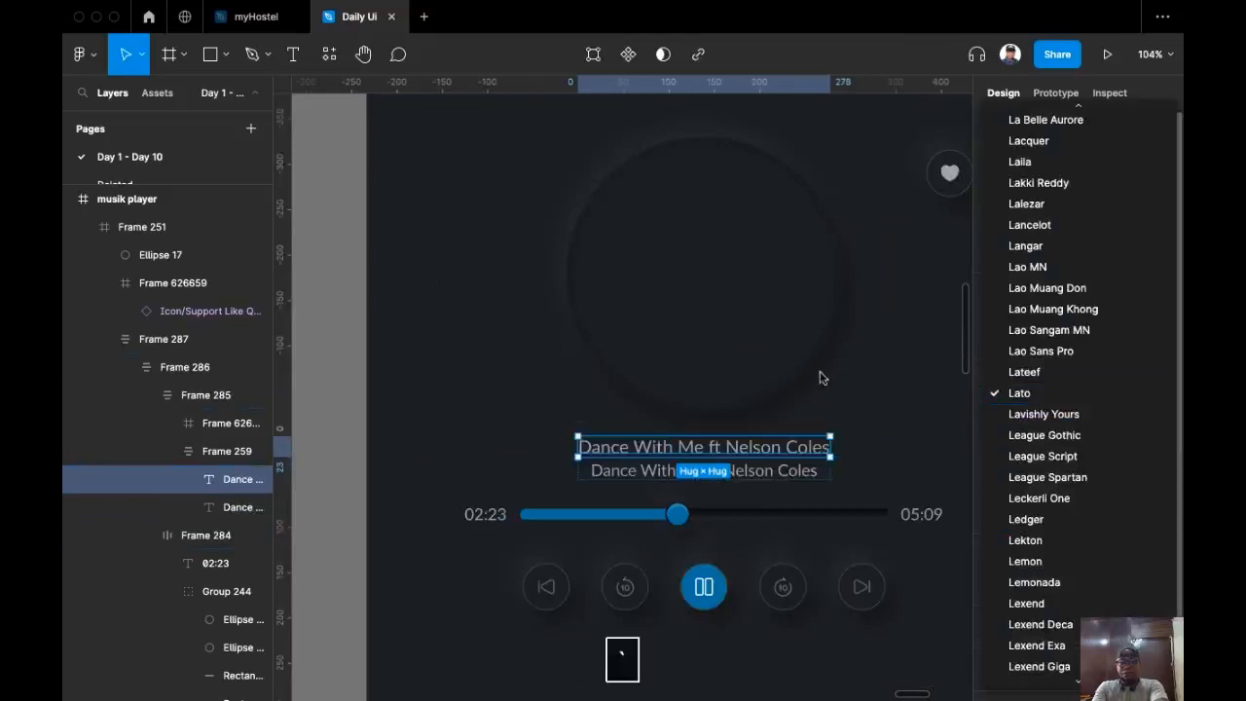
# Step: Keep Lato and set the top song title's font size to 24
pyautogui.click(858, 413)
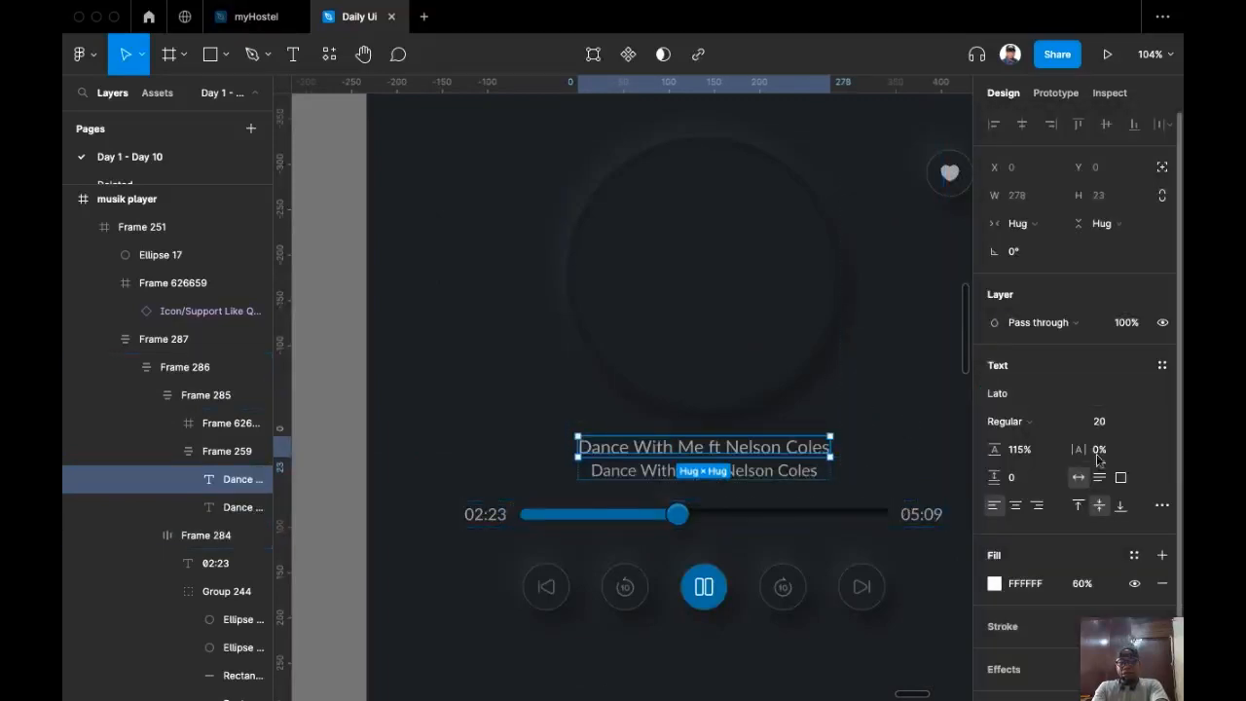
pyautogui.click(1144, 426)
pyautogui.click(1134, 444)
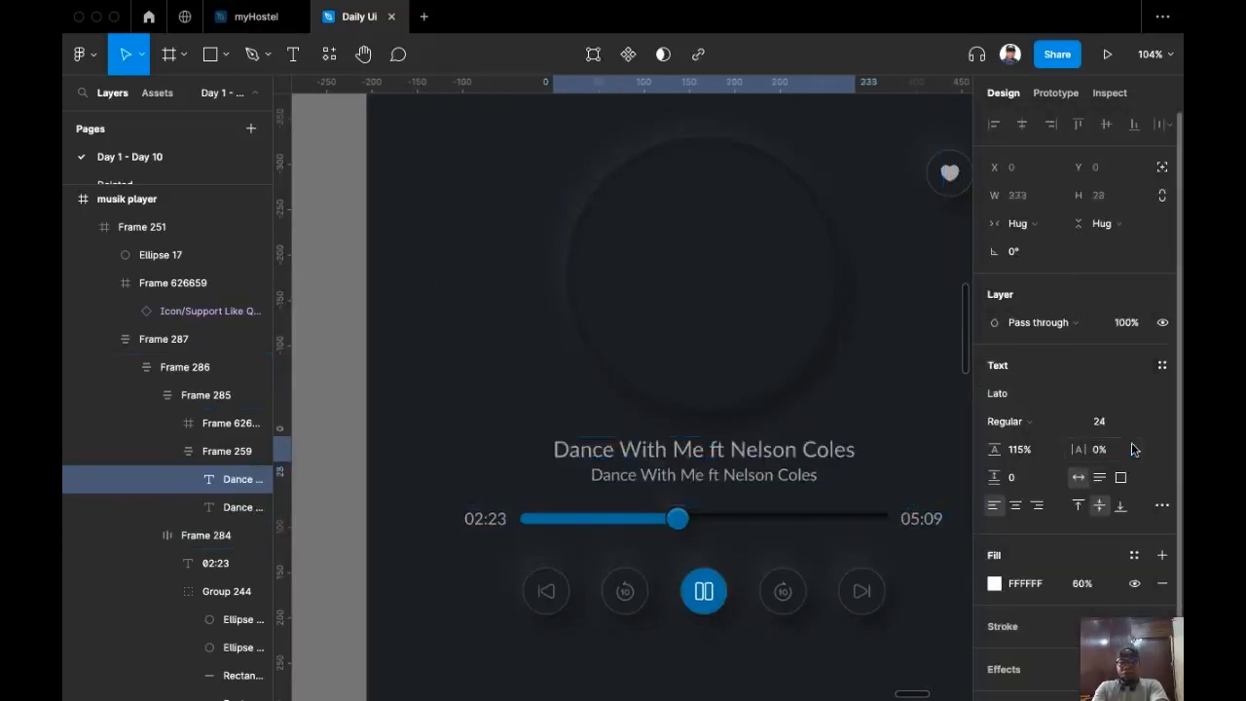
pyautogui.scroll(3, 730, 485)
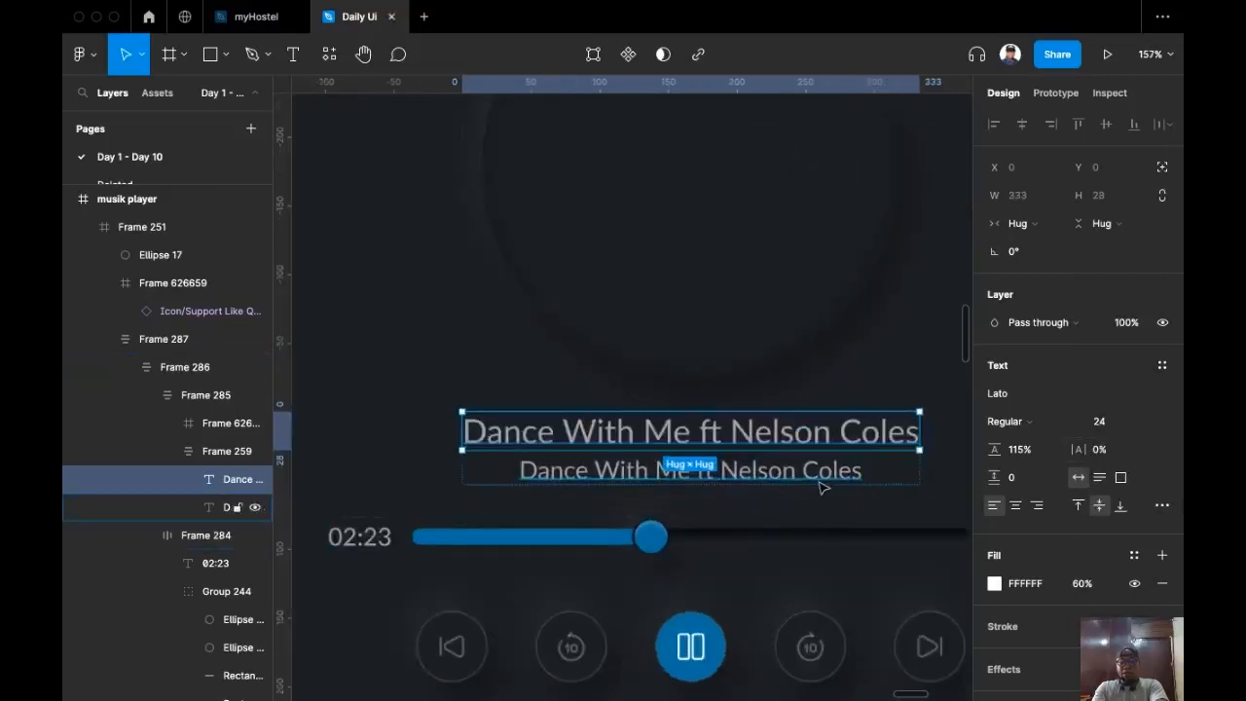
# Step: Fade the second title line to 30% fill opacity and start editing its text
pyautogui.click(827, 471)
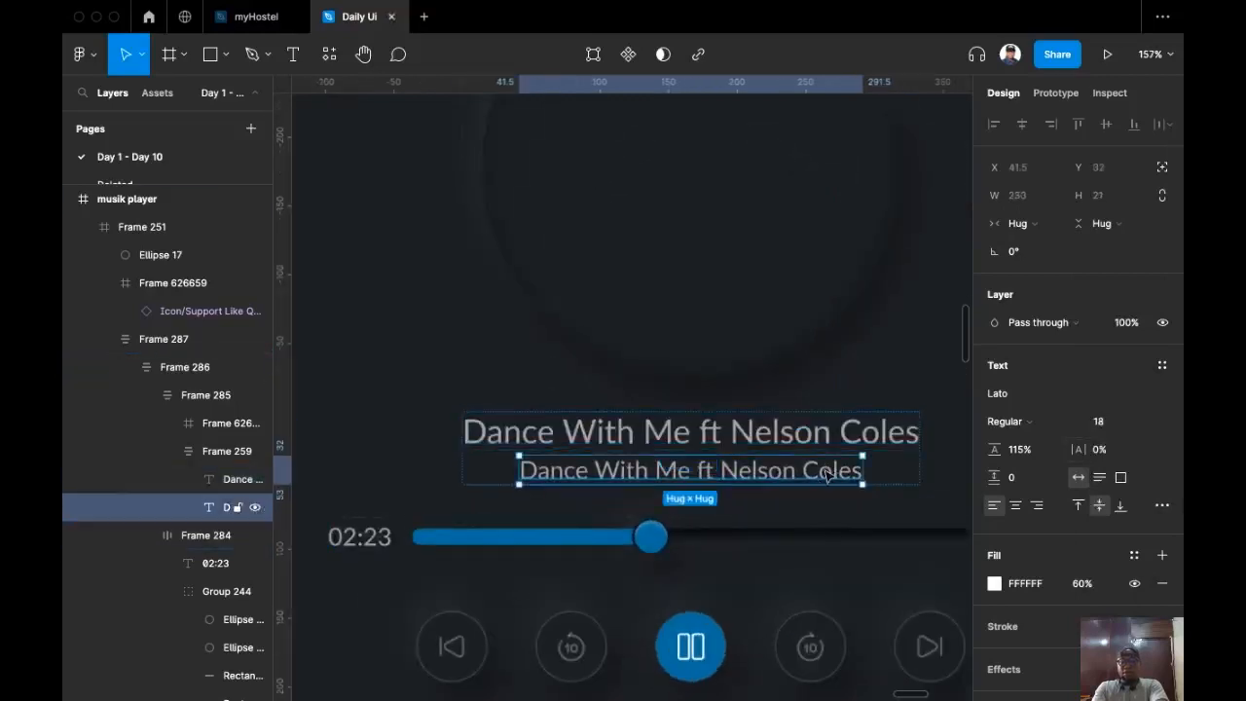
pyautogui.click(1089, 589)
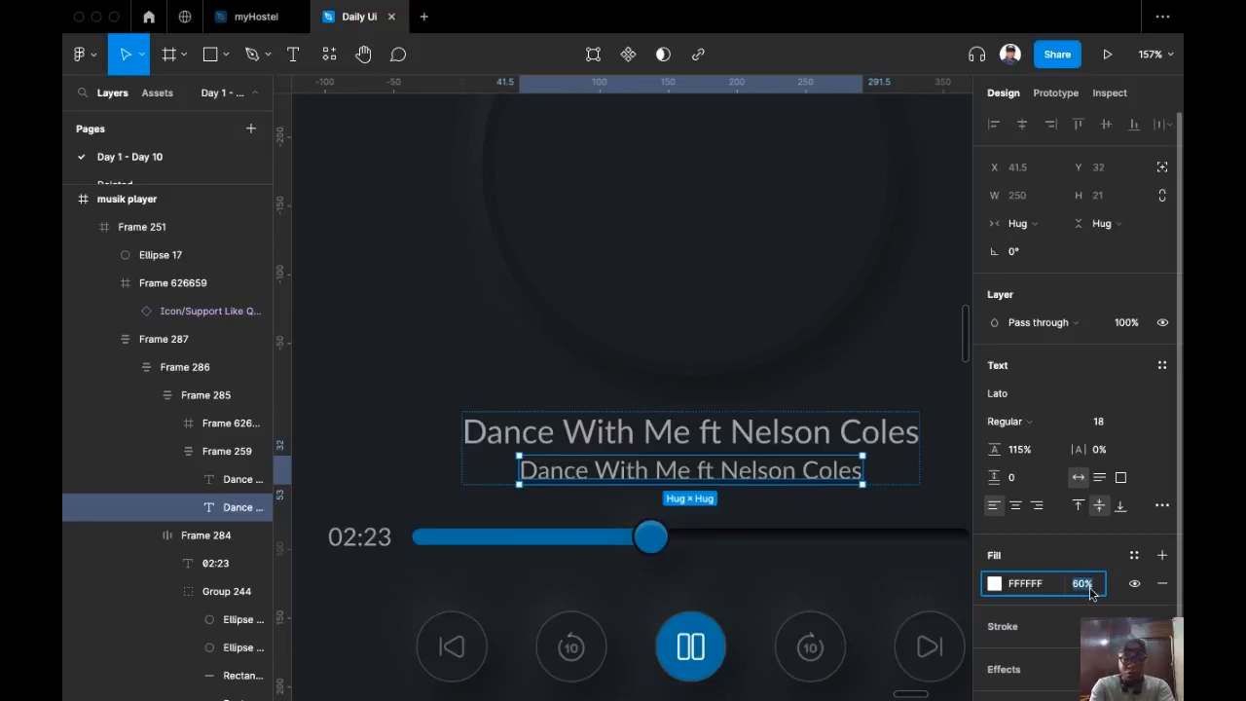
pyautogui.write('30')
pyautogui.press('Return')
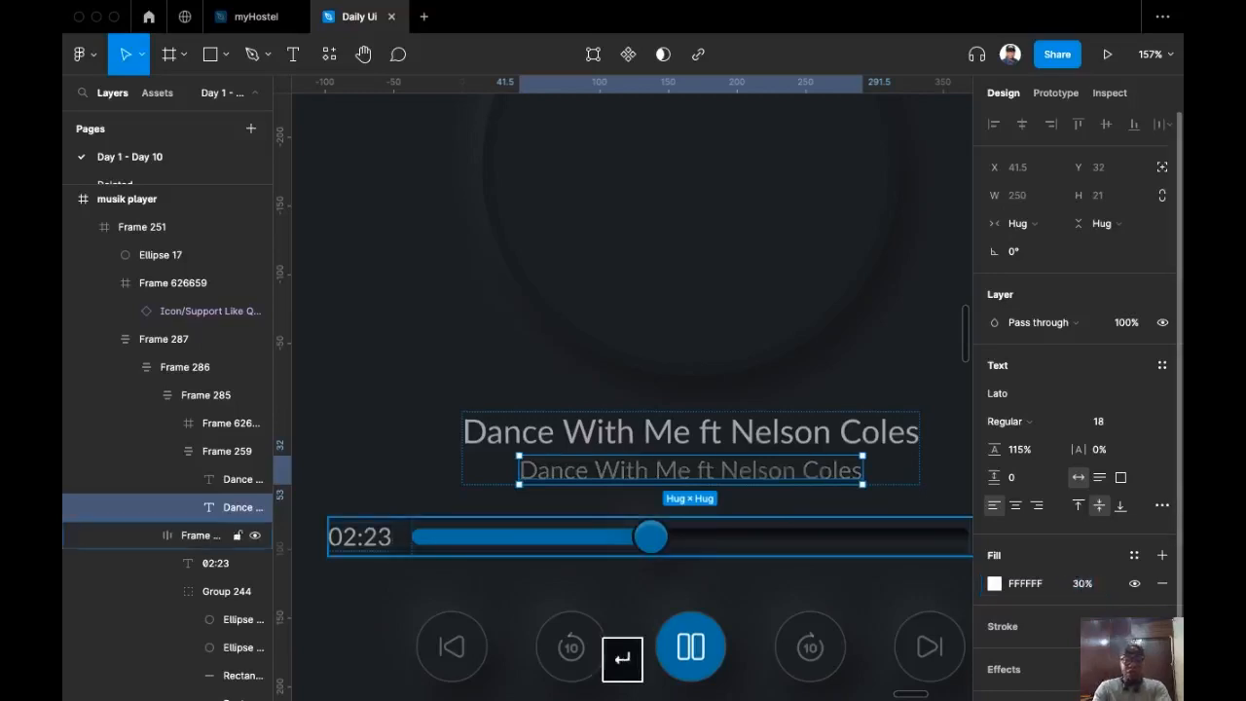
pyautogui.scroll(5, 657, 418)
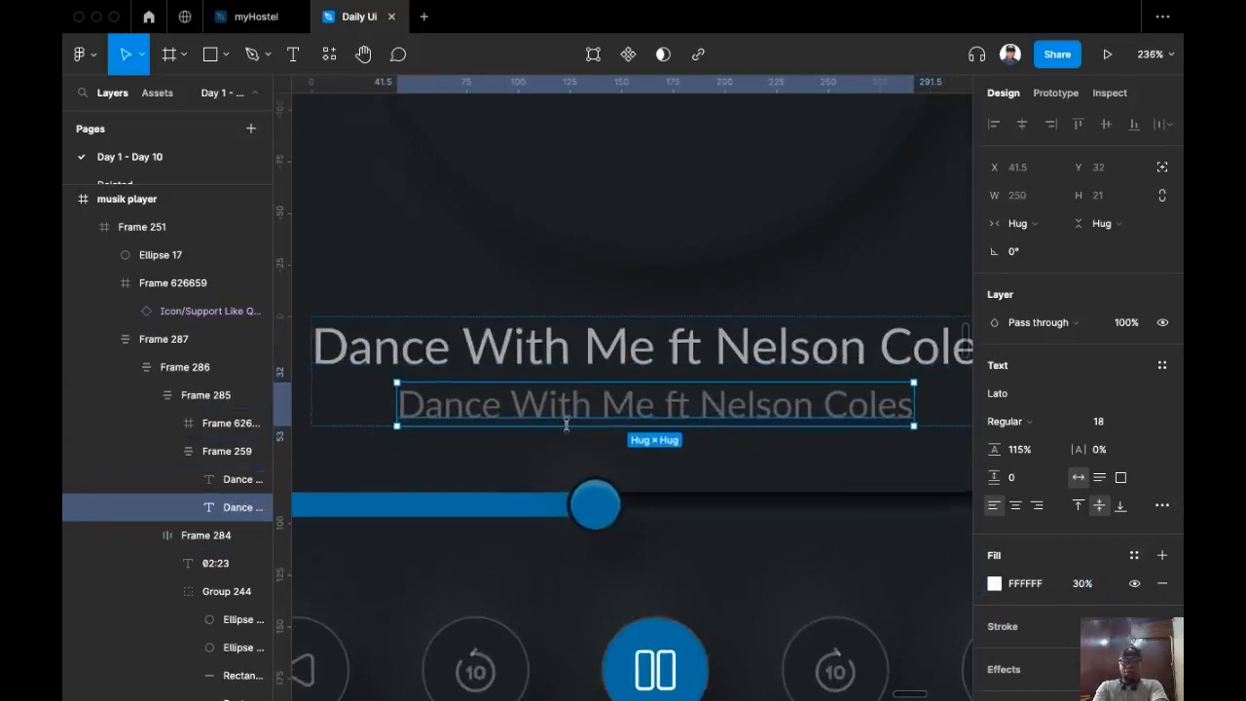
pyautogui.scroll(1, 615, 416)
pyautogui.doubleClick(631, 401)
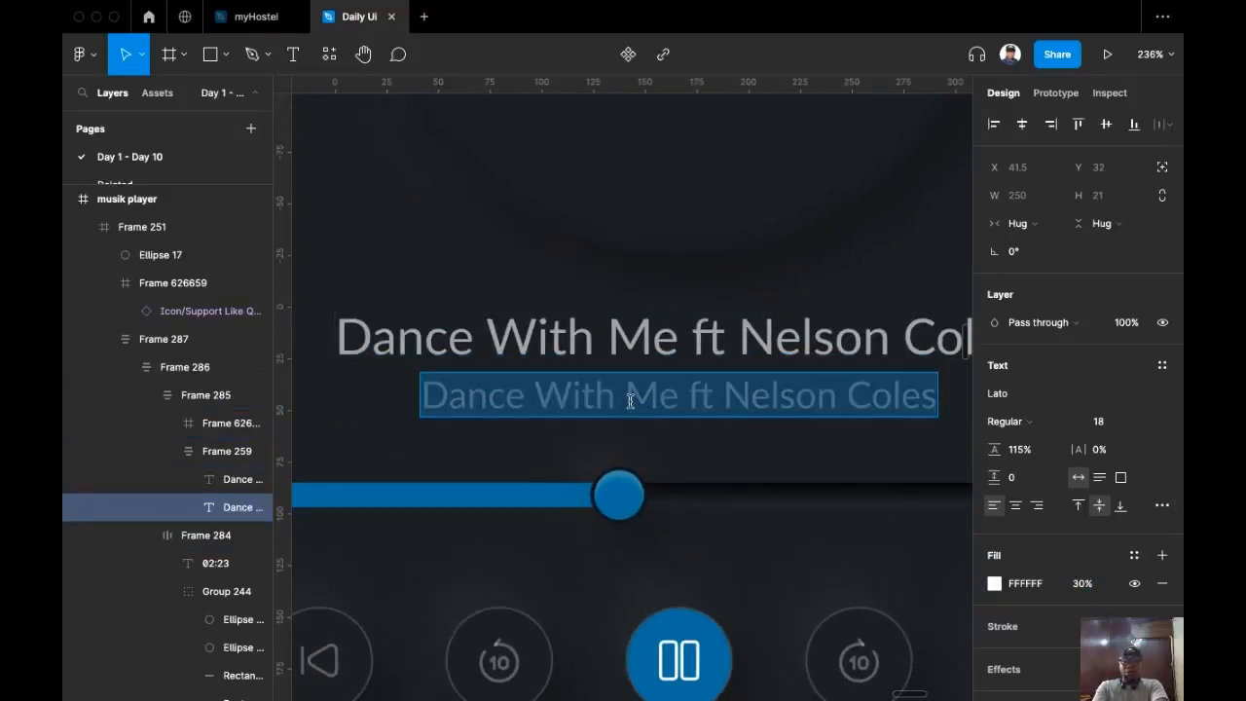
# Step: Center-align the second line and replace its text with the artist's name followed by ' - Akoja Ewe'
pyautogui.click(1017, 507)
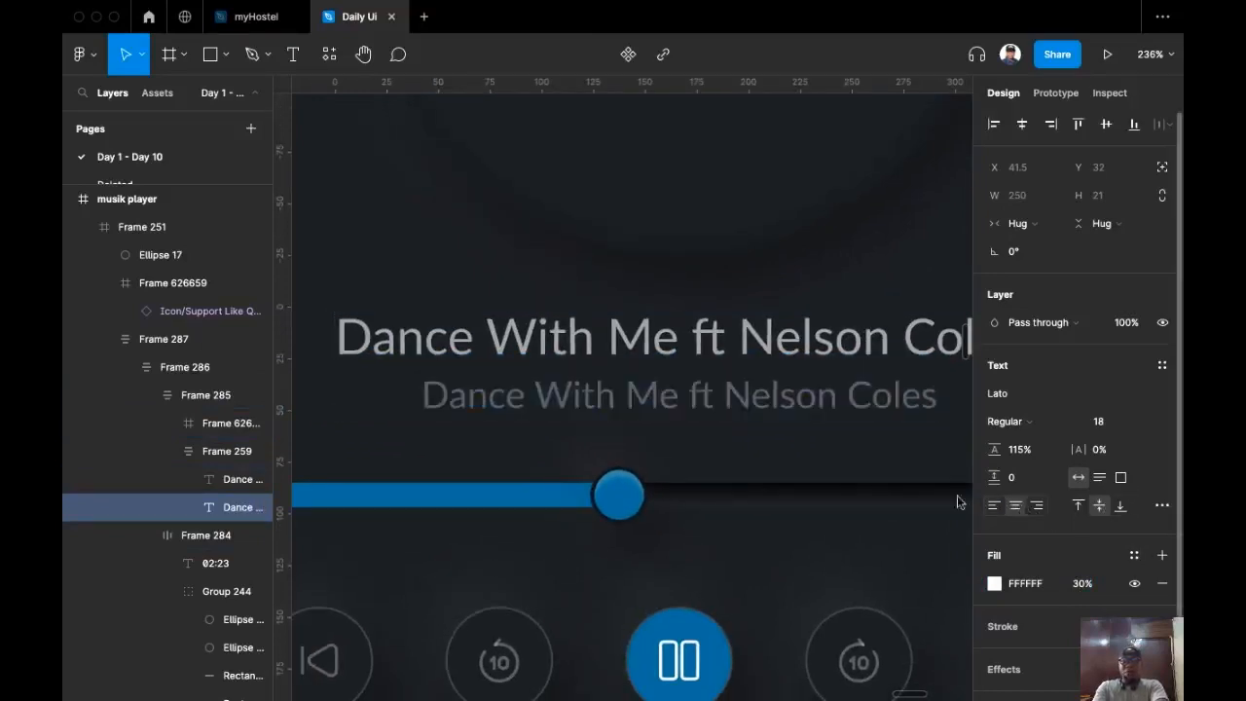
pyautogui.doubleClick(753, 399)
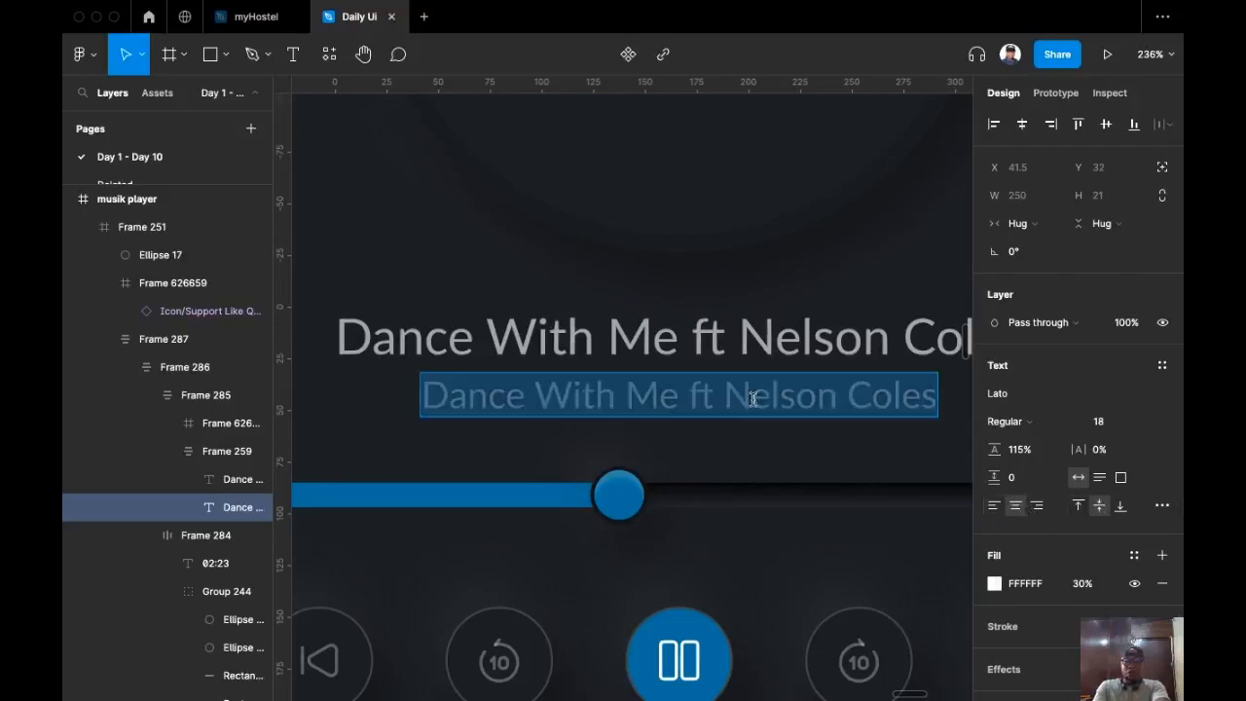
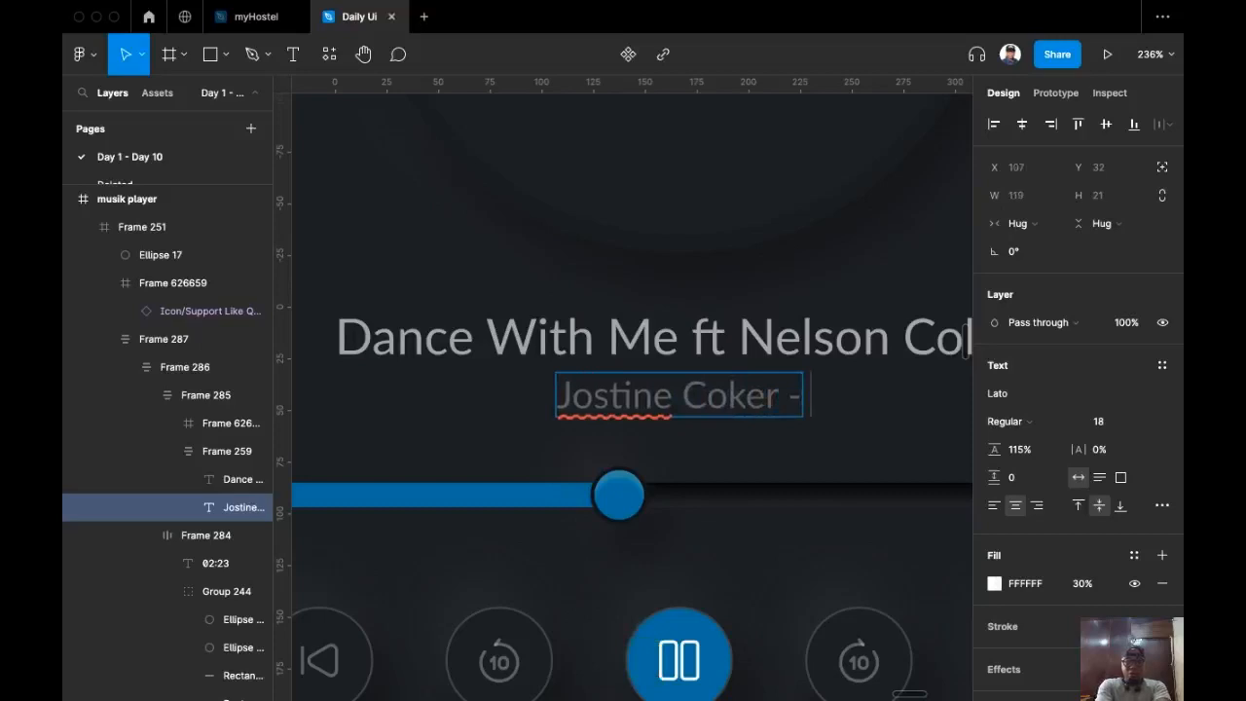
pyautogui.write('Akoja ')
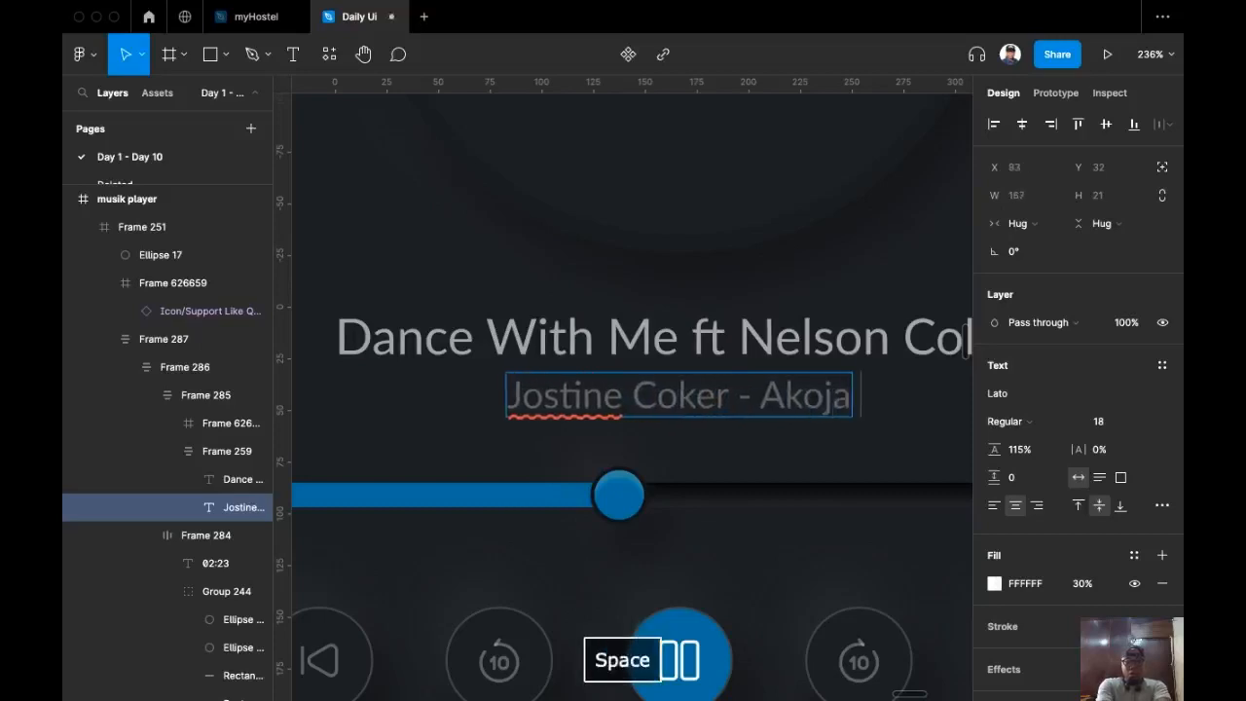
pyautogui.write('Ewe')
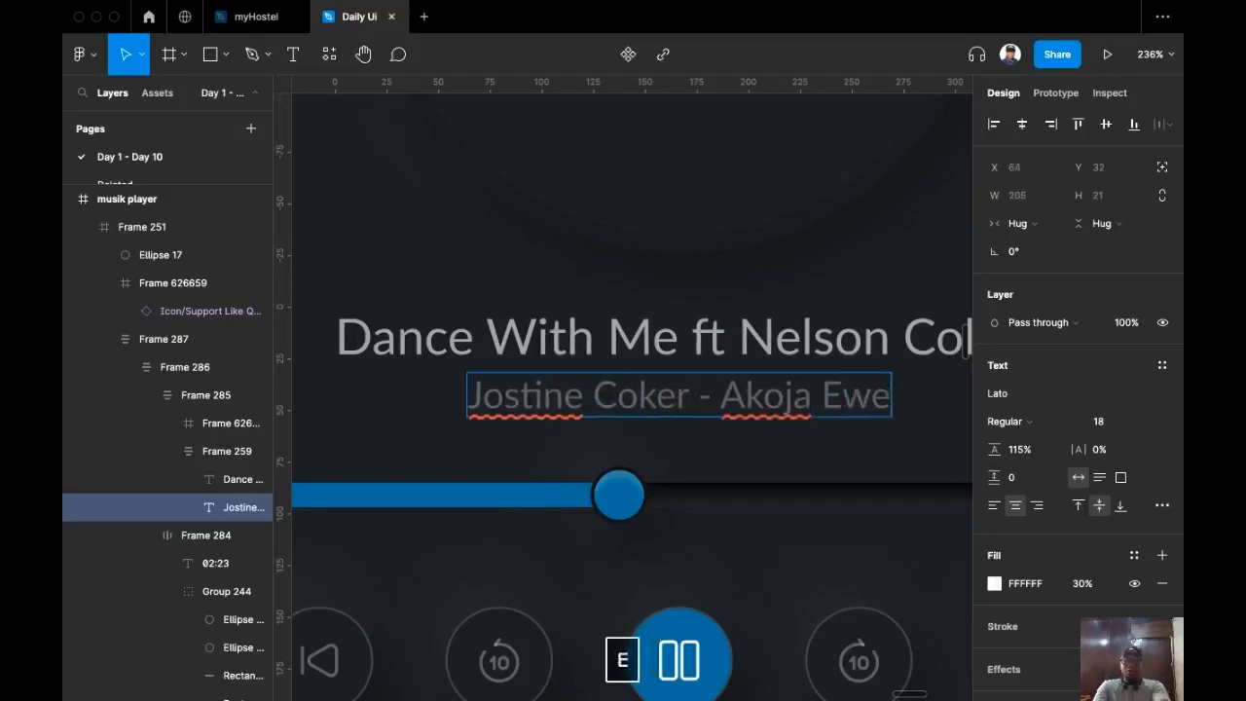
pyautogui.press('Escape')
# Step: Select the title group, then the whole music player panel, and zoom toward the heart button
pyautogui.scroll(-5, 746, 517)
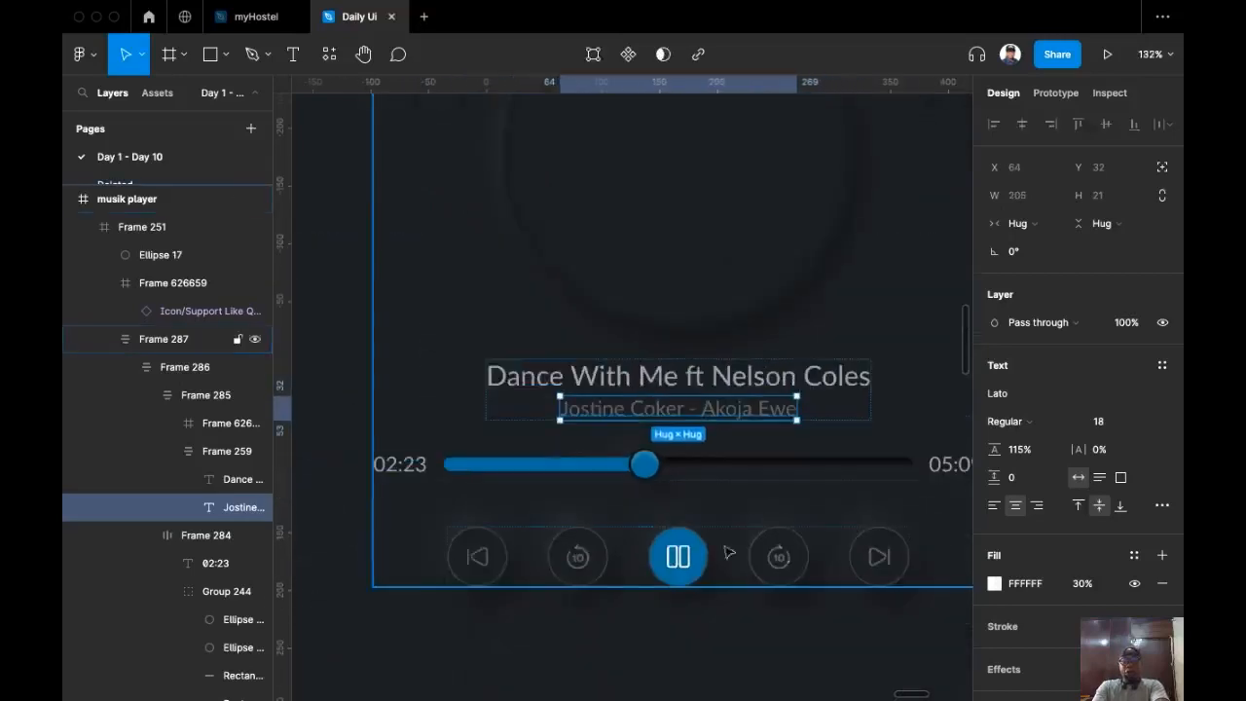
pyautogui.click(744, 380)
pyautogui.scroll(3, 833, 378)
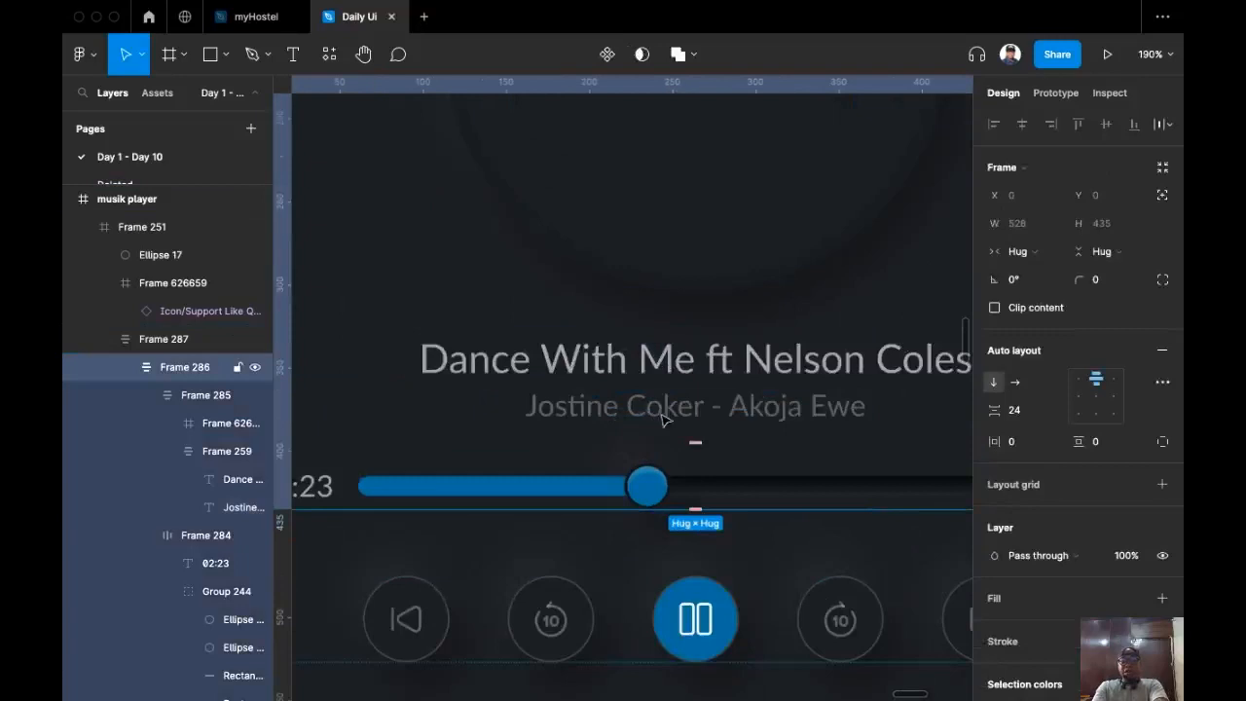
pyautogui.scroll(-10, 823, 438)
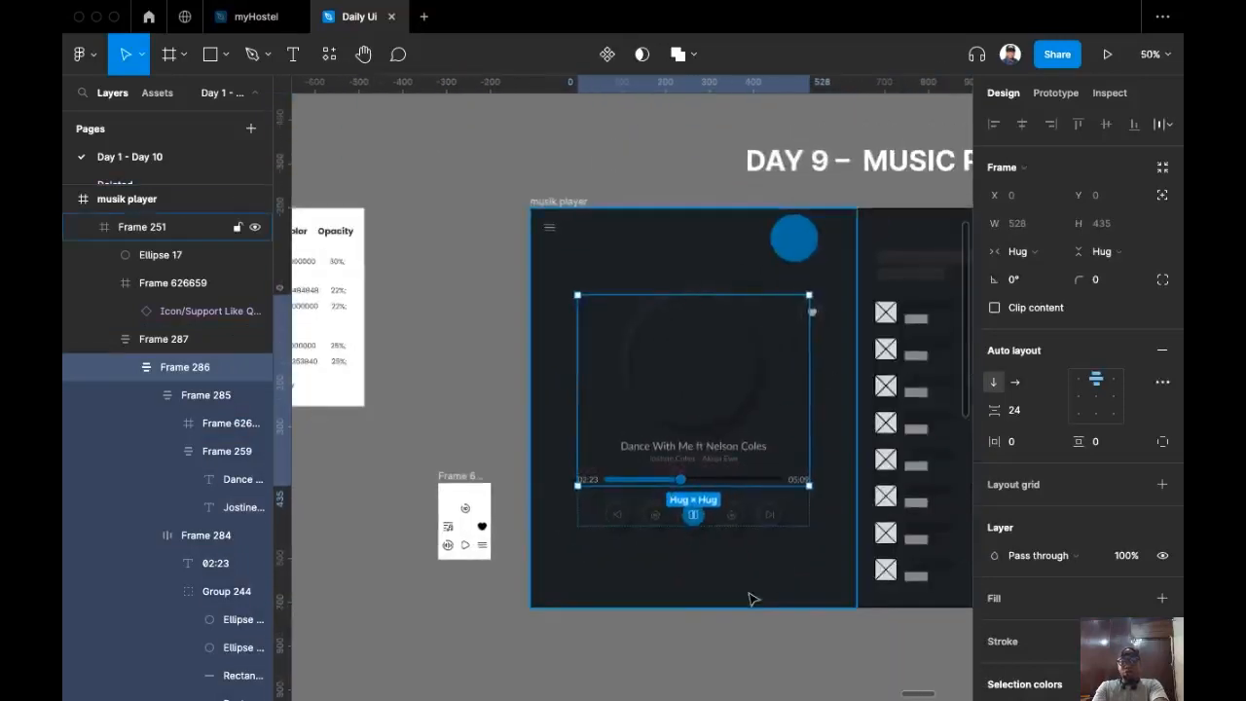
pyautogui.click(792, 551)
pyautogui.hscroll(3, 795, 551)
pyautogui.hscroll(3, 681, 525)
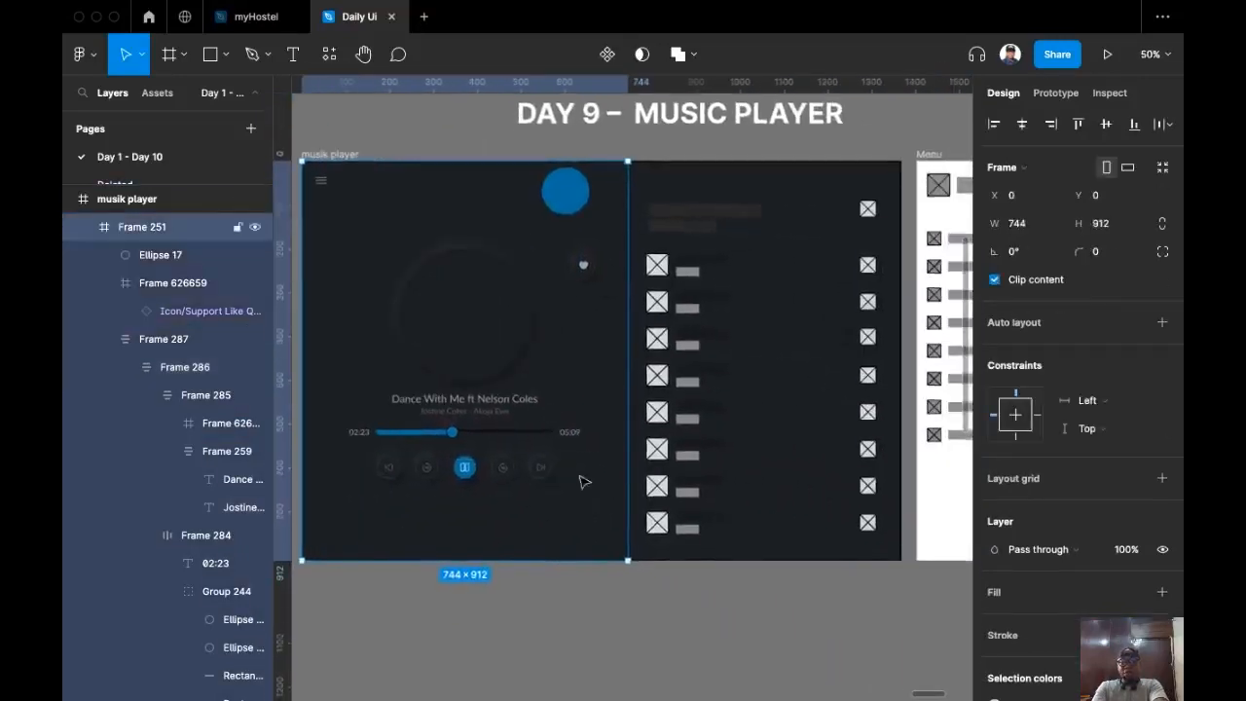
pyautogui.scroll(2, 623, 345)
pyautogui.scroll(3, 448, 229)
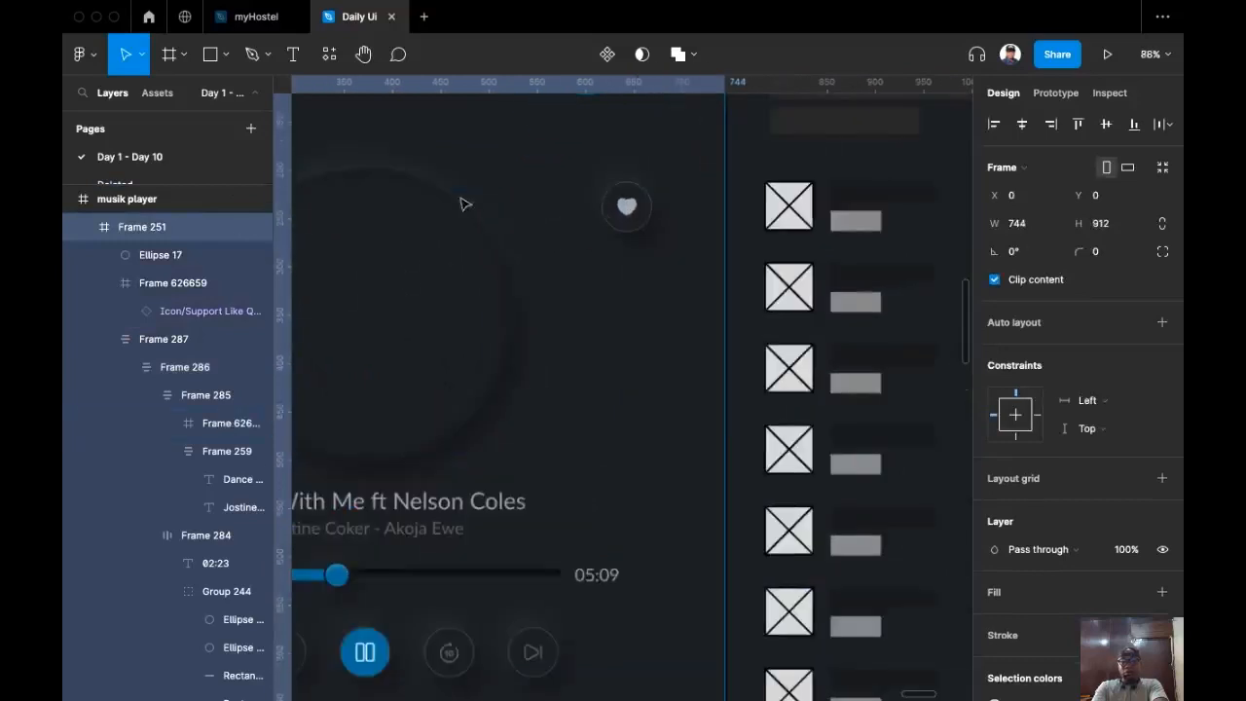
# Step: Recolour the heart icon with the eyedropper to the blue circle's 016CA7
pyautogui.click(645, 251)
pyautogui.doubleClick(645, 251)
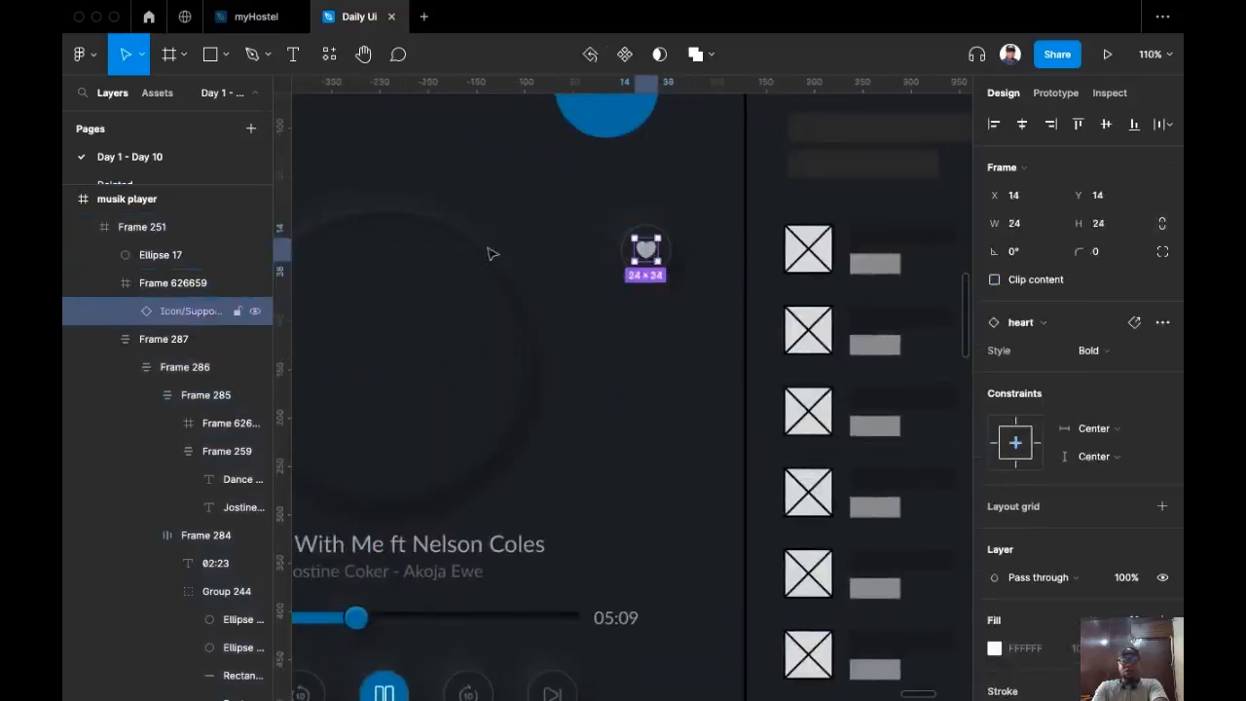
pyautogui.scroll(3, 492, 365)
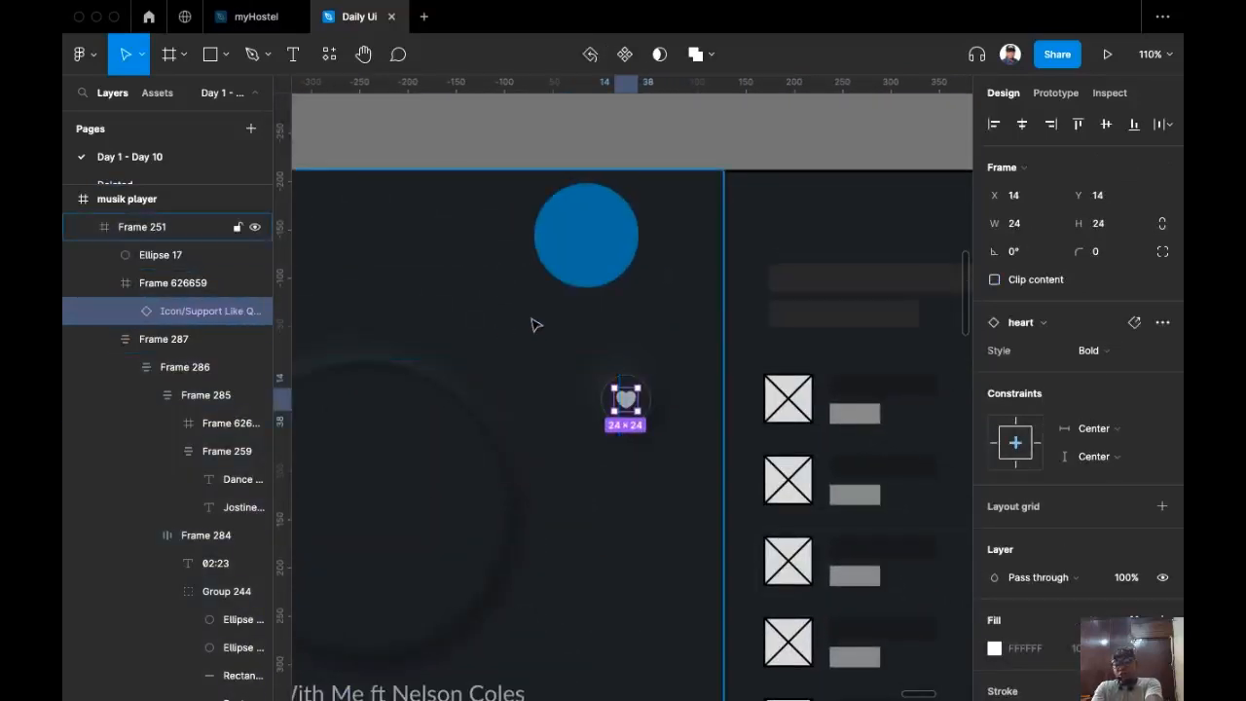
pyautogui.scroll(-1, 1061, 562)
pyautogui.scroll(-4, 1061, 562)
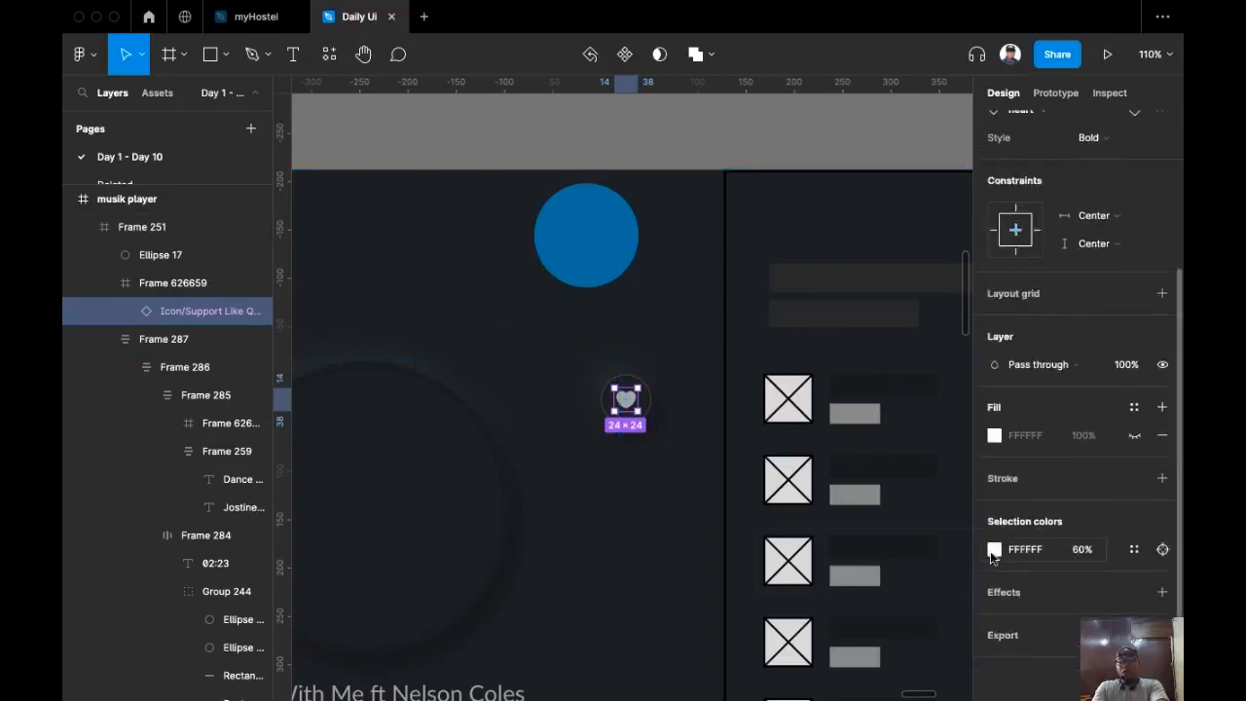
pyautogui.click(993, 549)
pyautogui.click(789, 505)
pyautogui.click(613, 260)
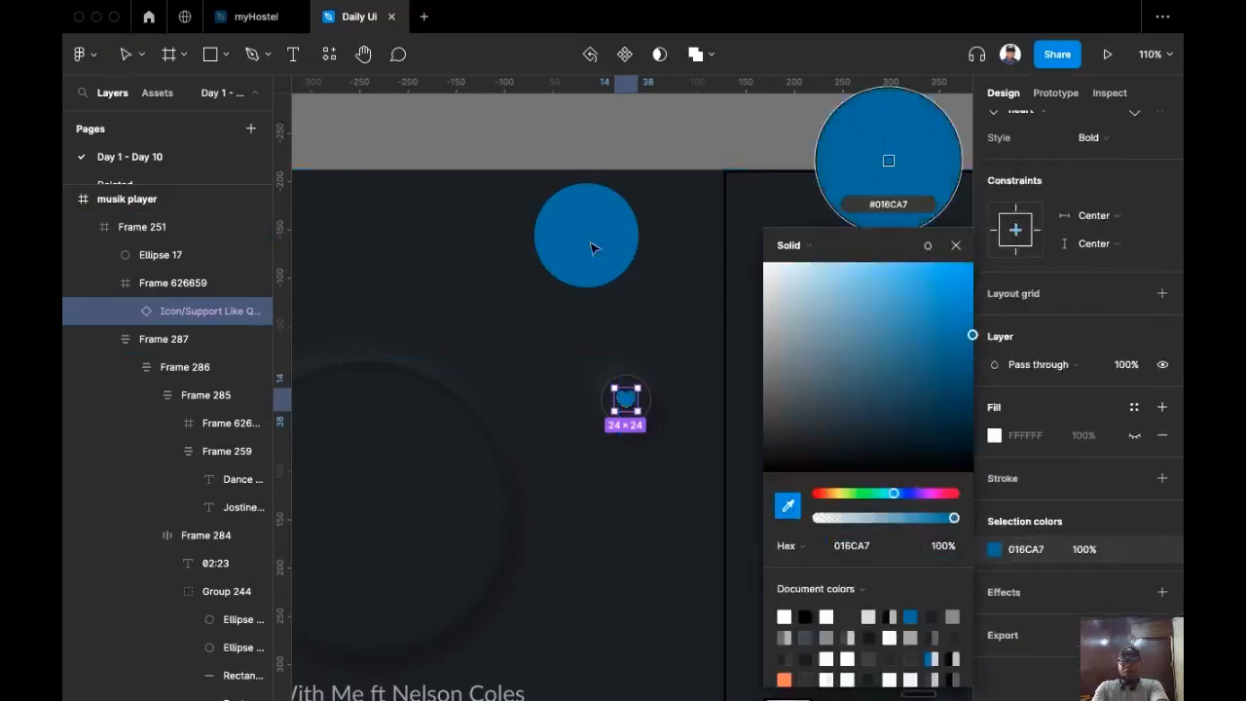
pyautogui.click(562, 542)
pyautogui.hscroll(-4, 563, 541)
pyautogui.scroll(-2, 563, 542)
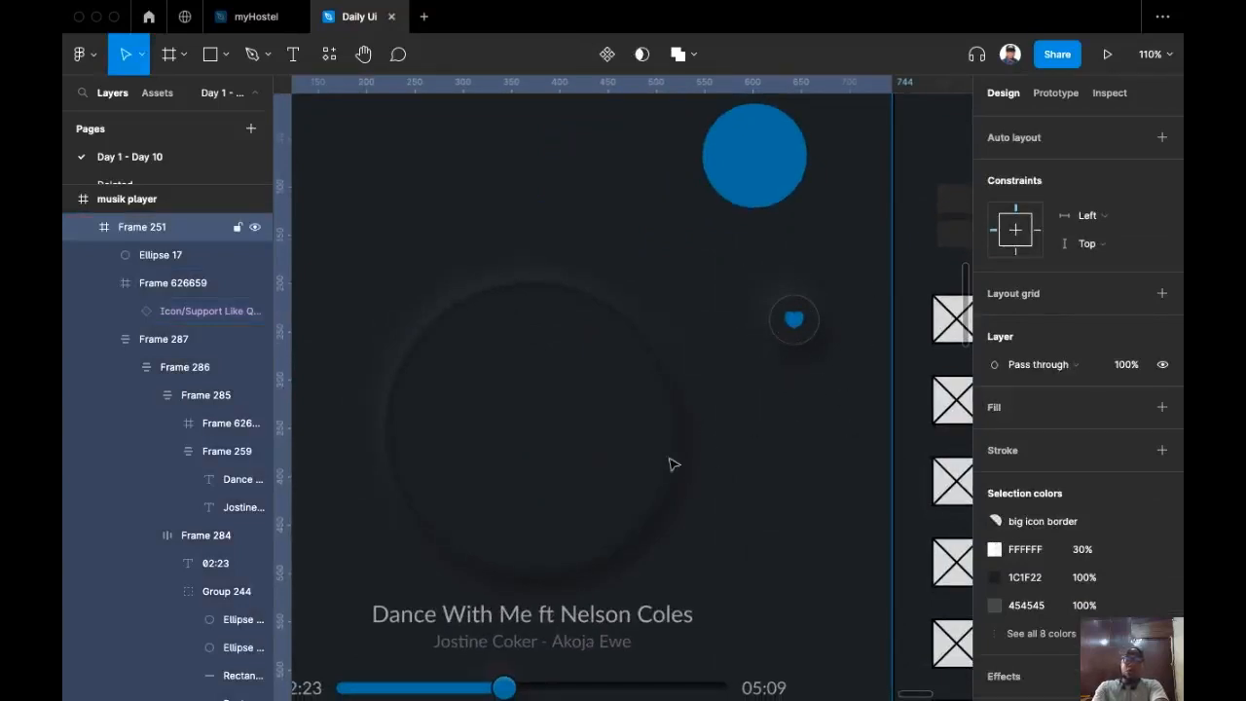
# Step: Pan across the canvas to the playlist wireframe and the photo thumbnails beside the Menu frame
pyautogui.hscroll(10, 651, 426)
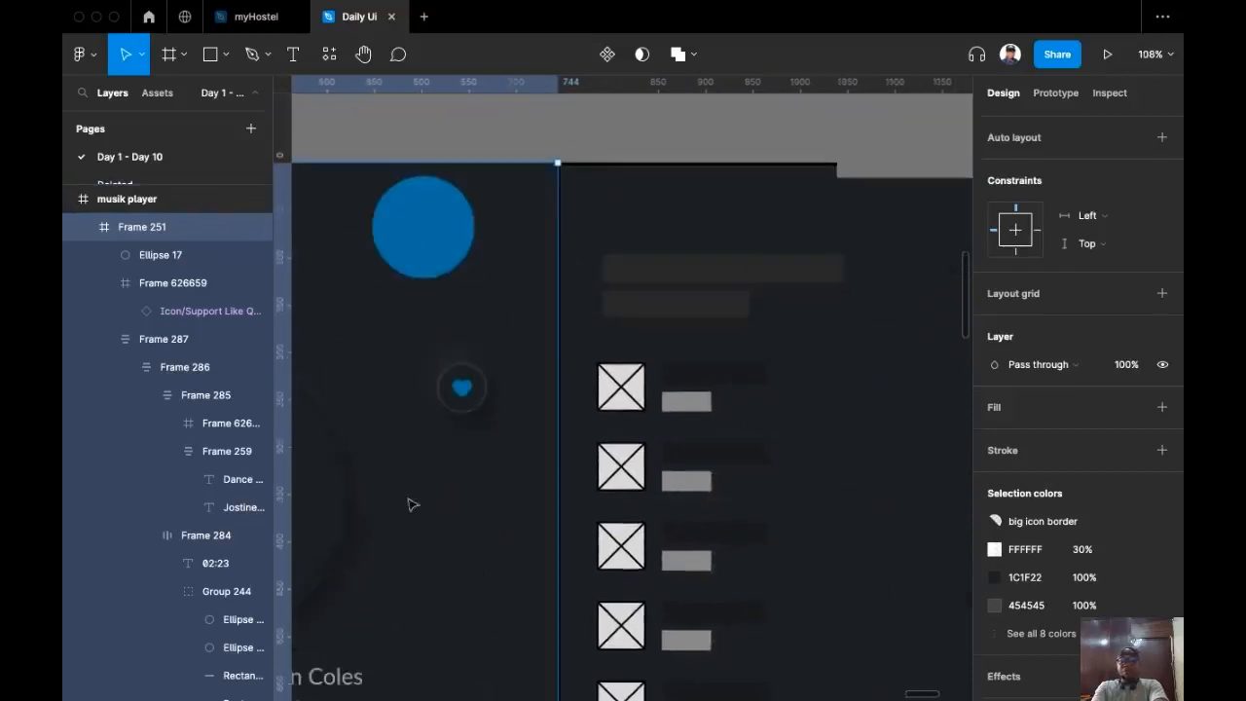
pyautogui.scroll(4, 728, 311)
pyautogui.moveTo(728, 311); pyautogui.dragTo(614, 326)
pyautogui.scroll(-4, 607, 322)
pyautogui.hscroll(2, 605, 321)
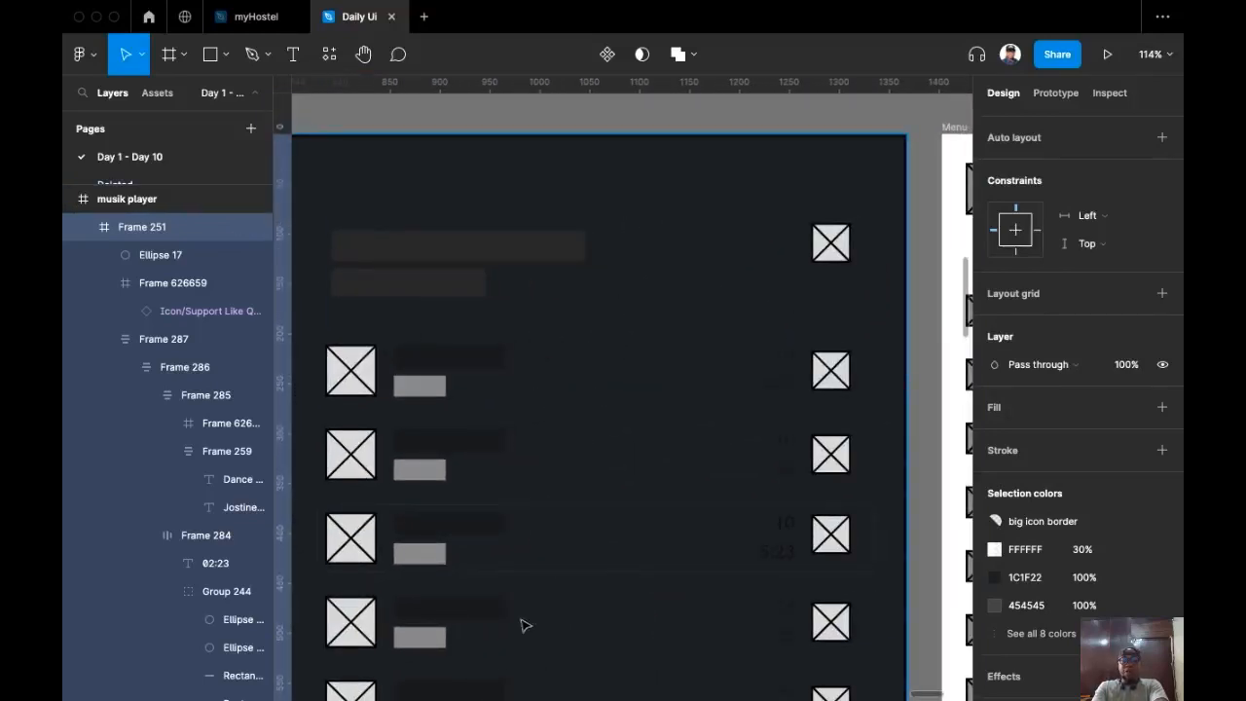
pyautogui.scroll(-2, 596, 379)
pyautogui.hscroll(-1, 596, 379)
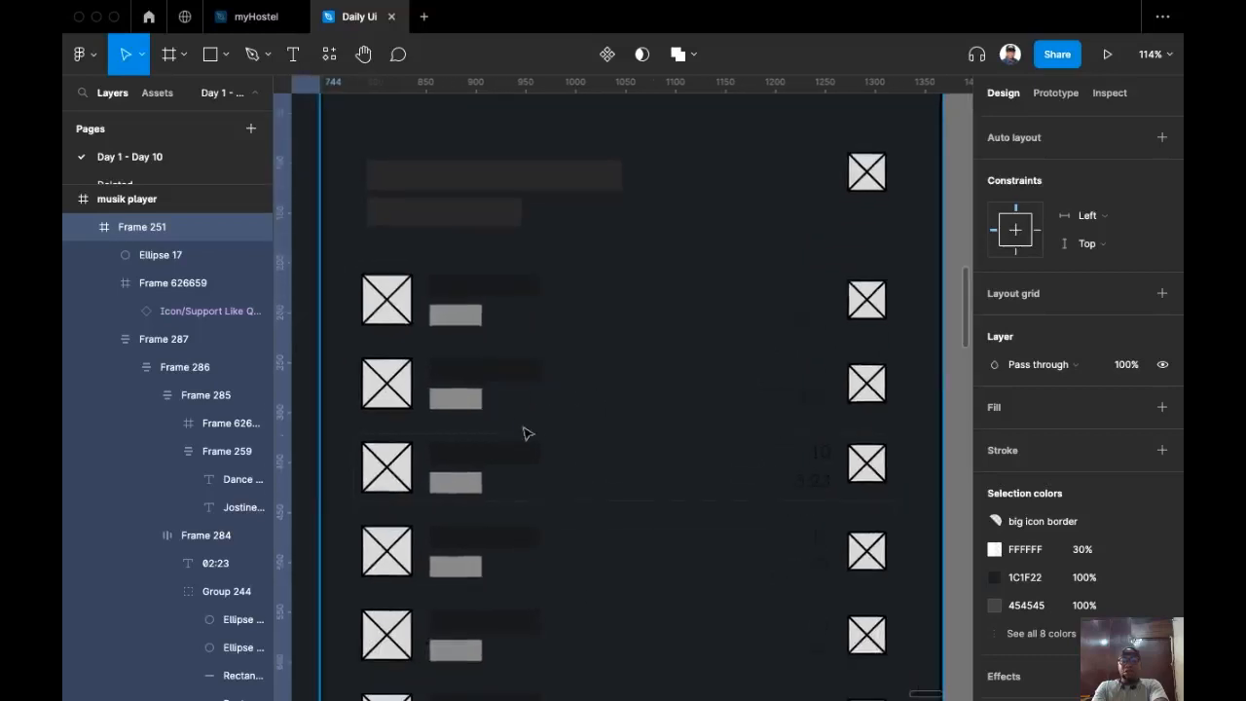
pyautogui.scroll(-5, 651, 321)
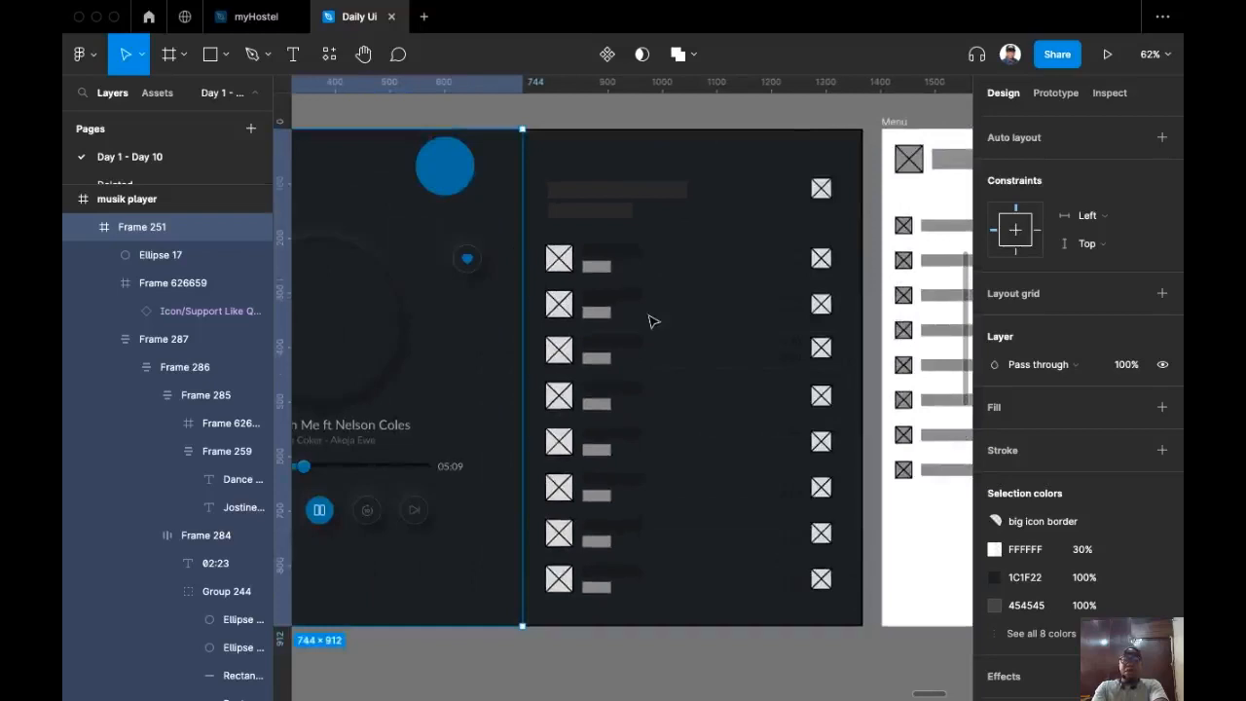
pyautogui.scroll(-5, 652, 321)
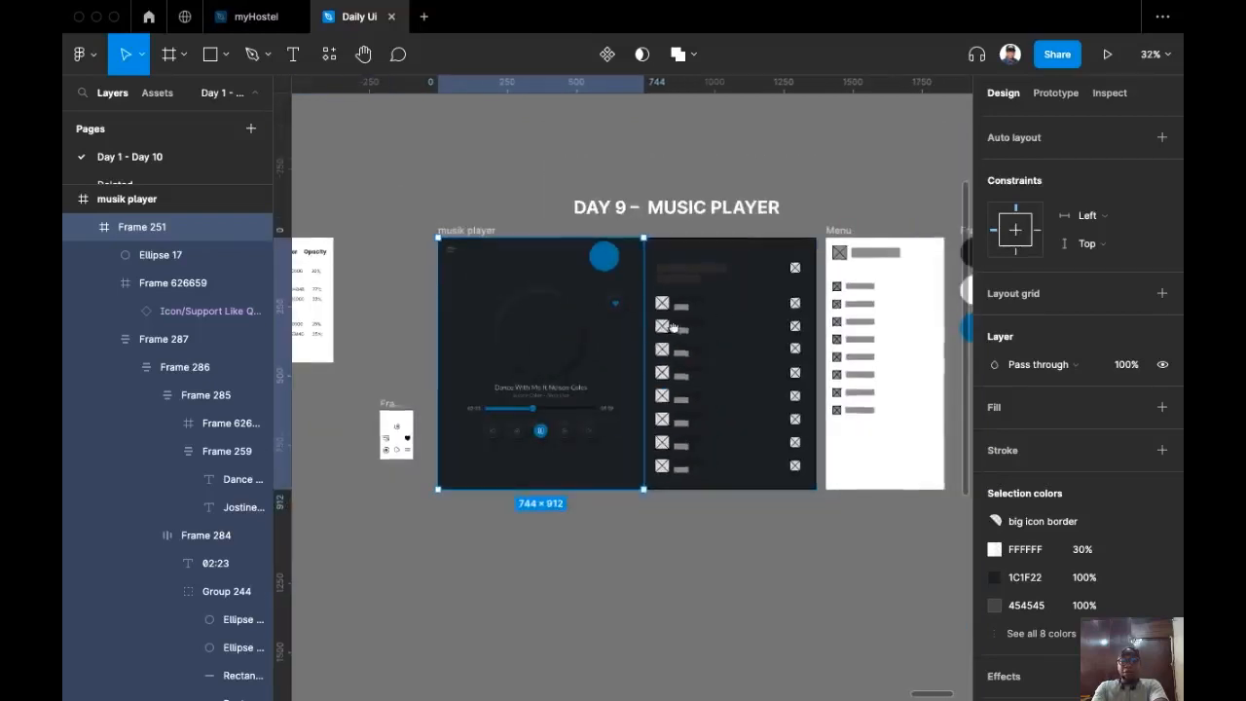
pyautogui.hscroll(-2, 769, 314)
pyautogui.scroll(-2, 687, 303)
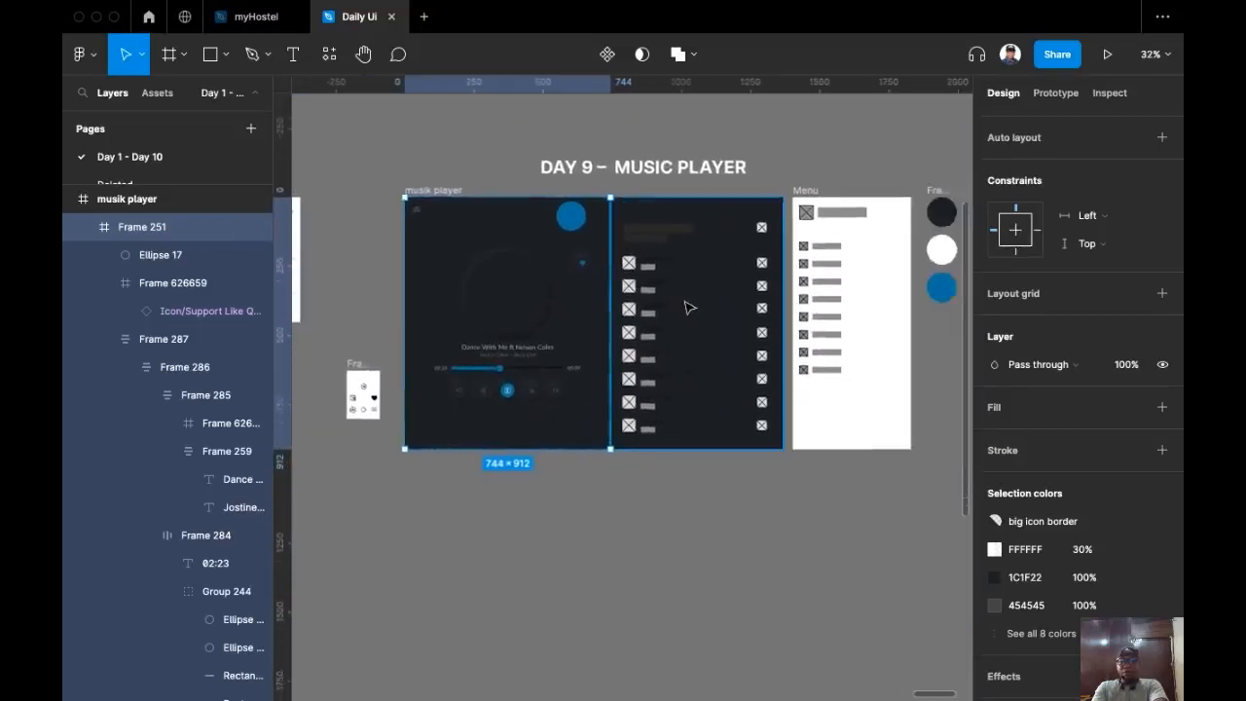
pyautogui.hscroll(-5, 553, 341)
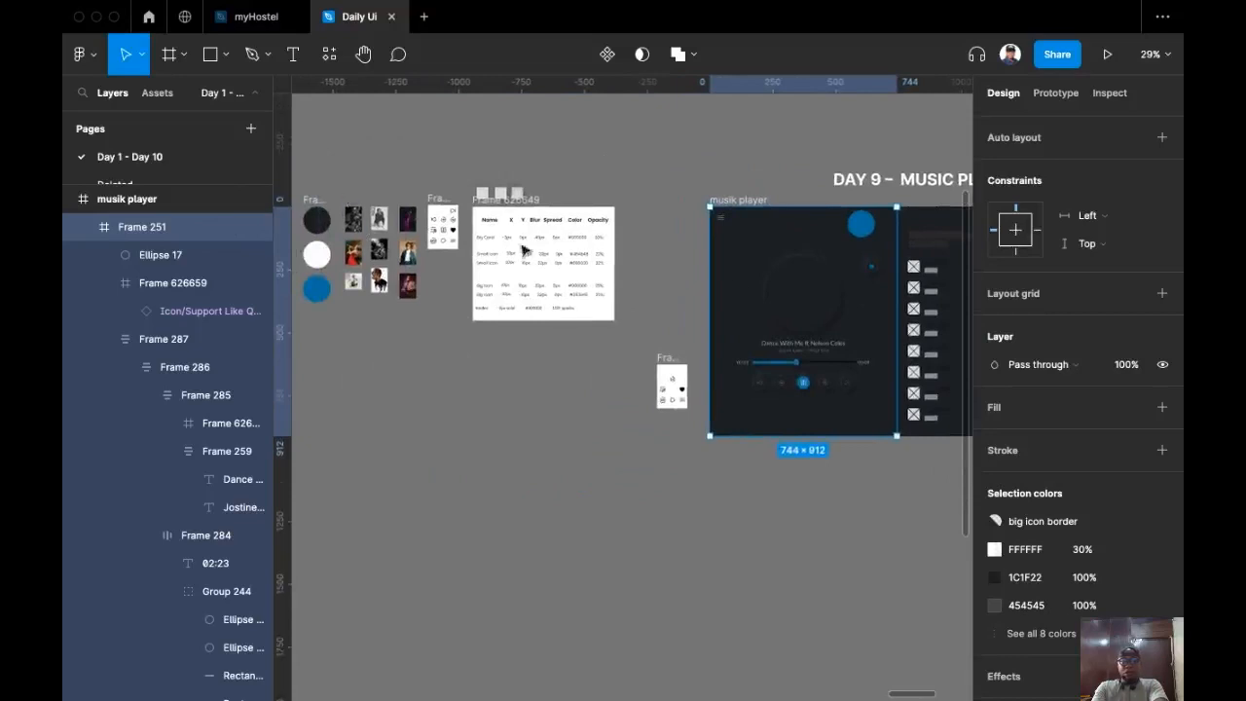
pyautogui.hscroll(5, 603, 272)
pyautogui.hscroll(5, 643, 253)
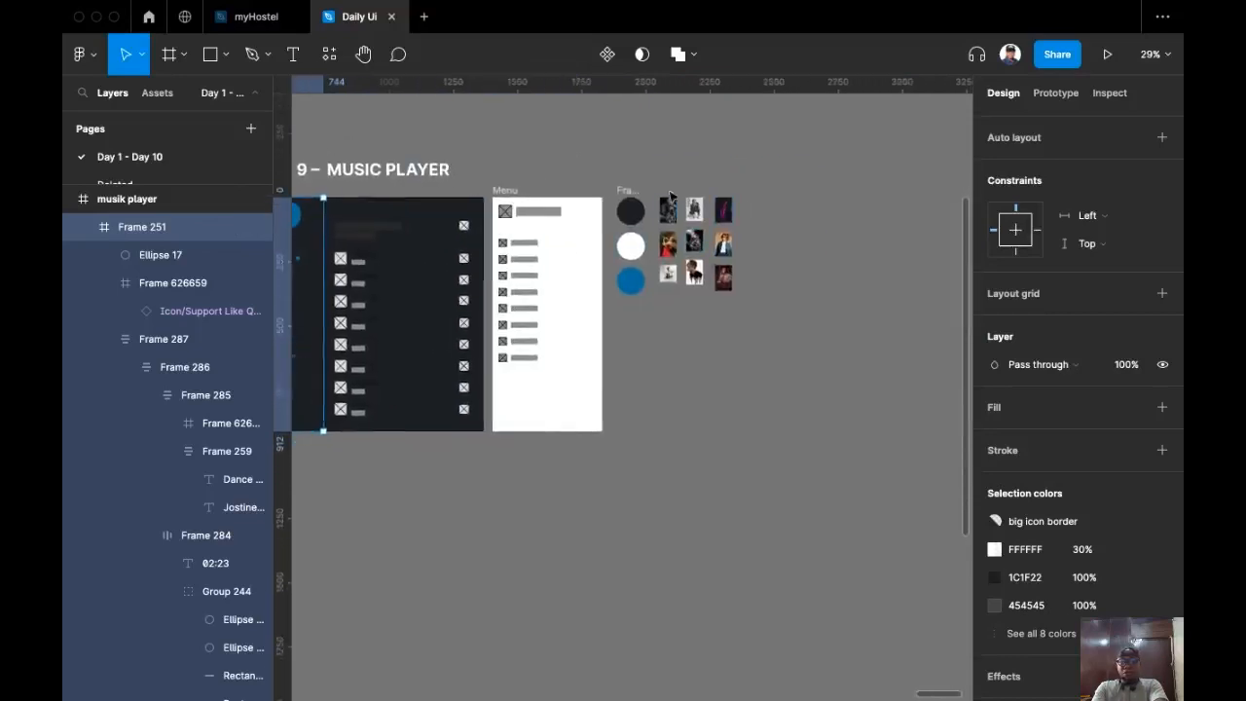
# Step: Marquee-select the nine photo thumbnails and drag them down-left beneath the frames
pyautogui.moveTo(660, 188); pyautogui.dragTo(770, 323)
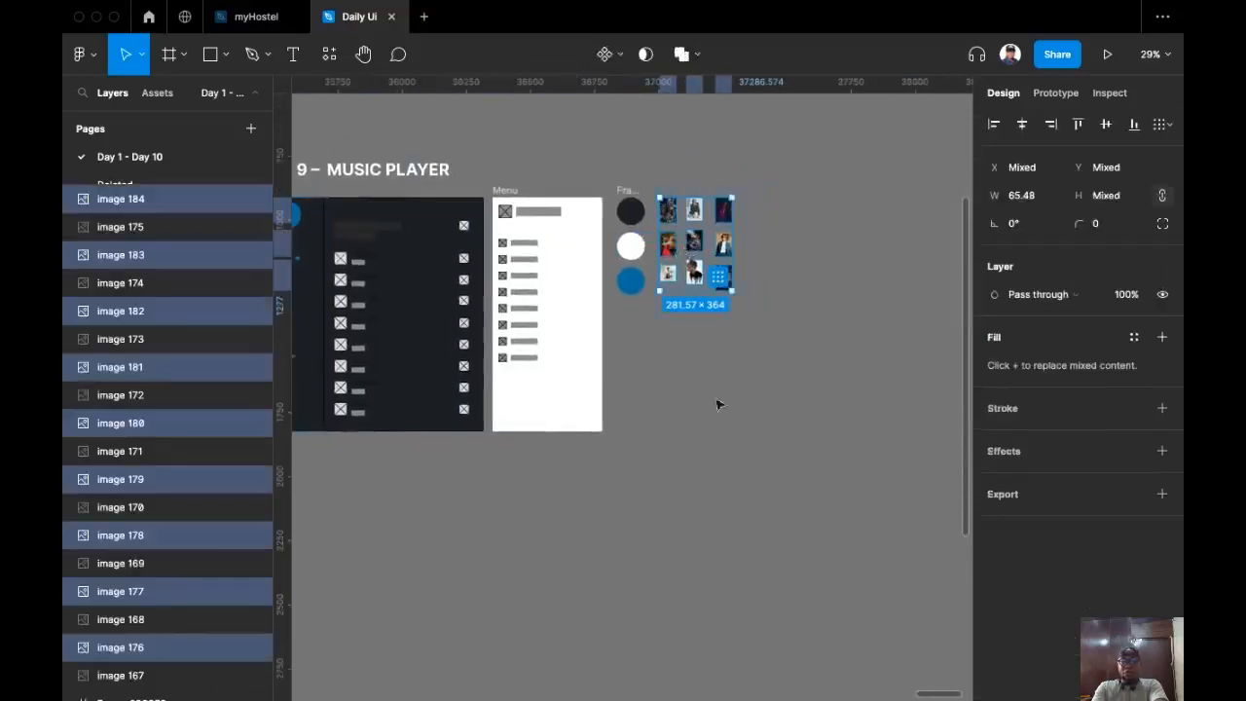
pyautogui.moveTo(682, 248); pyautogui.dragTo(382, 523)
pyautogui.scroll(10, 382, 523)
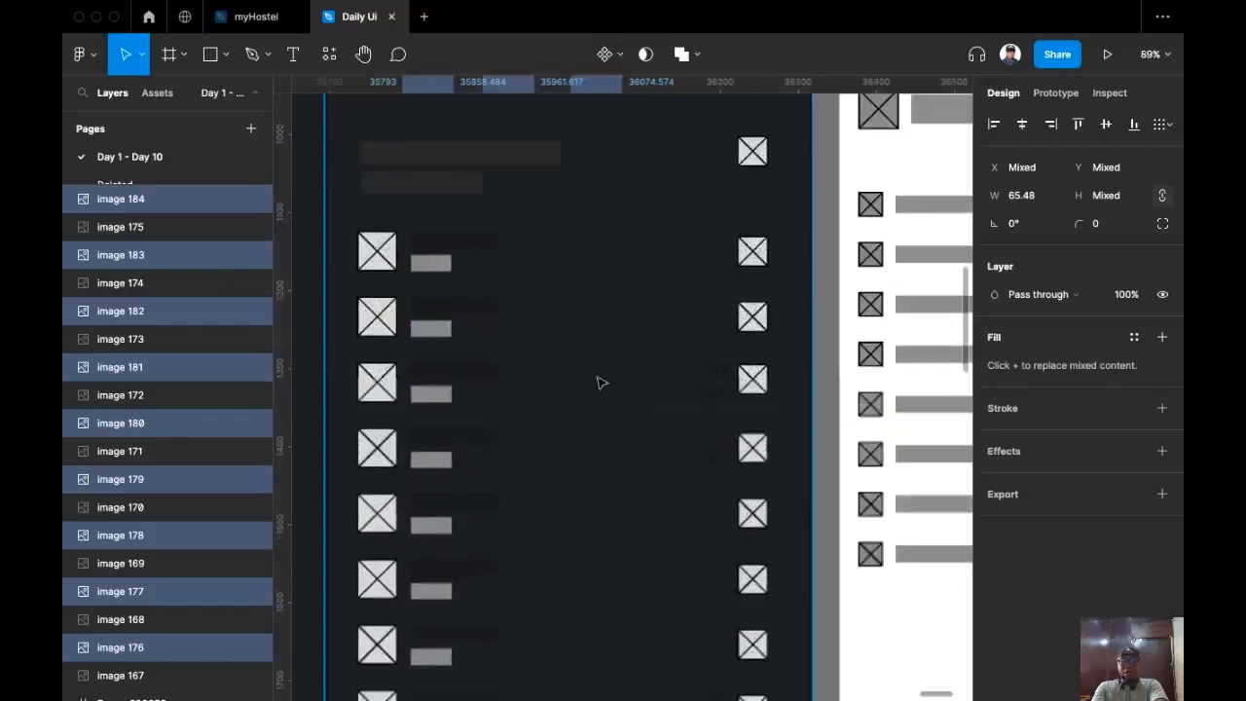
pyautogui.scroll(-2, 383, 312)
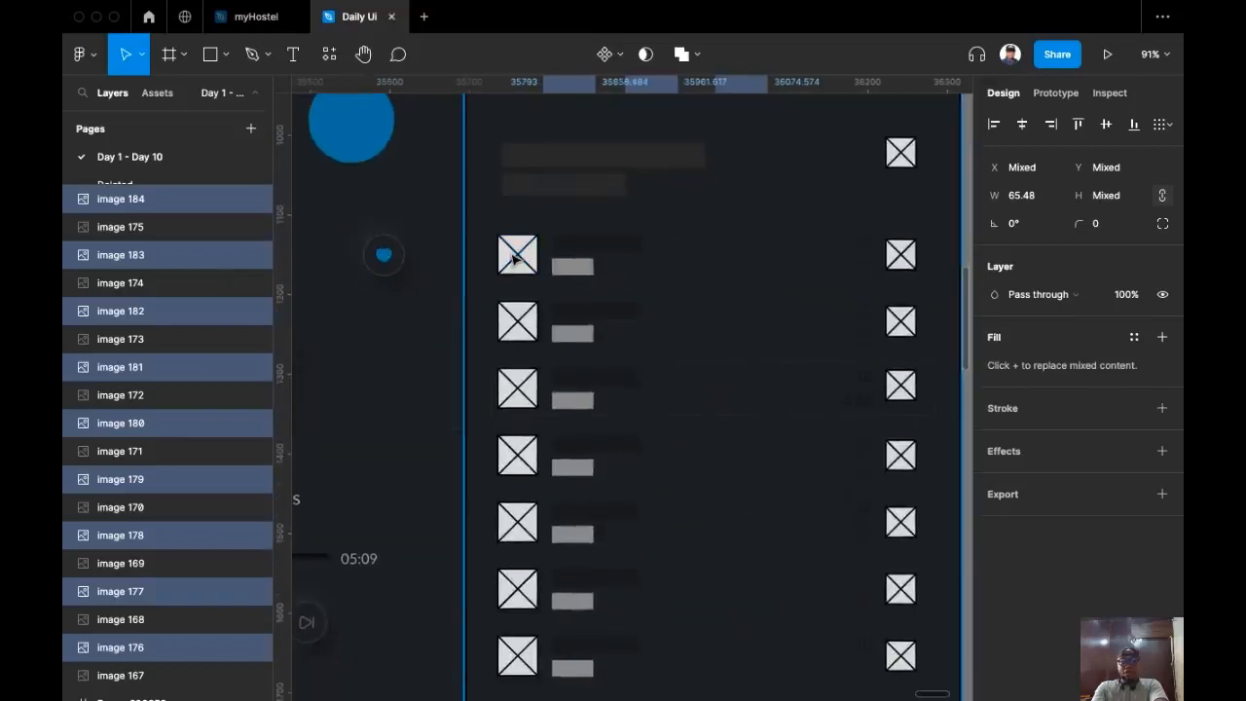
# Step: Wrap the first row's thumbnail placeholder in a frame with 4 px corner radius and Clip content on
pyautogui.click(514, 258)
pyautogui.click(514, 258)
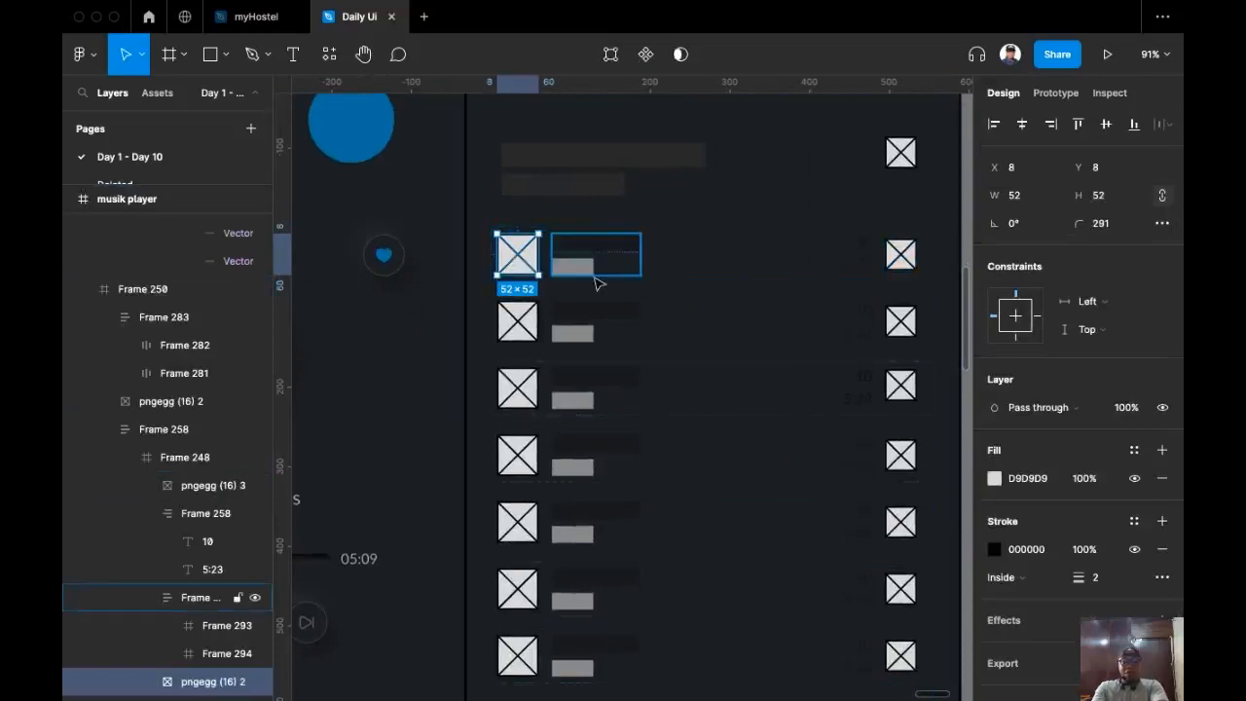
pyautogui.press('alt')
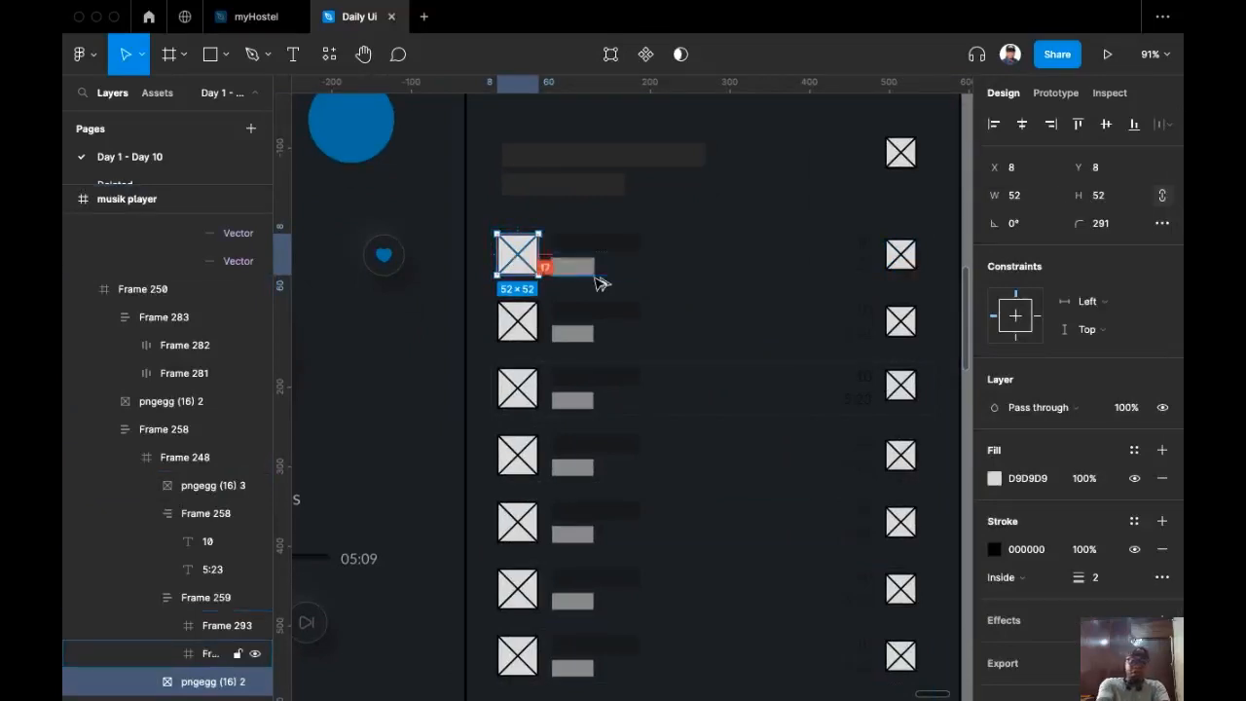
pyautogui.press('alt+super+g')
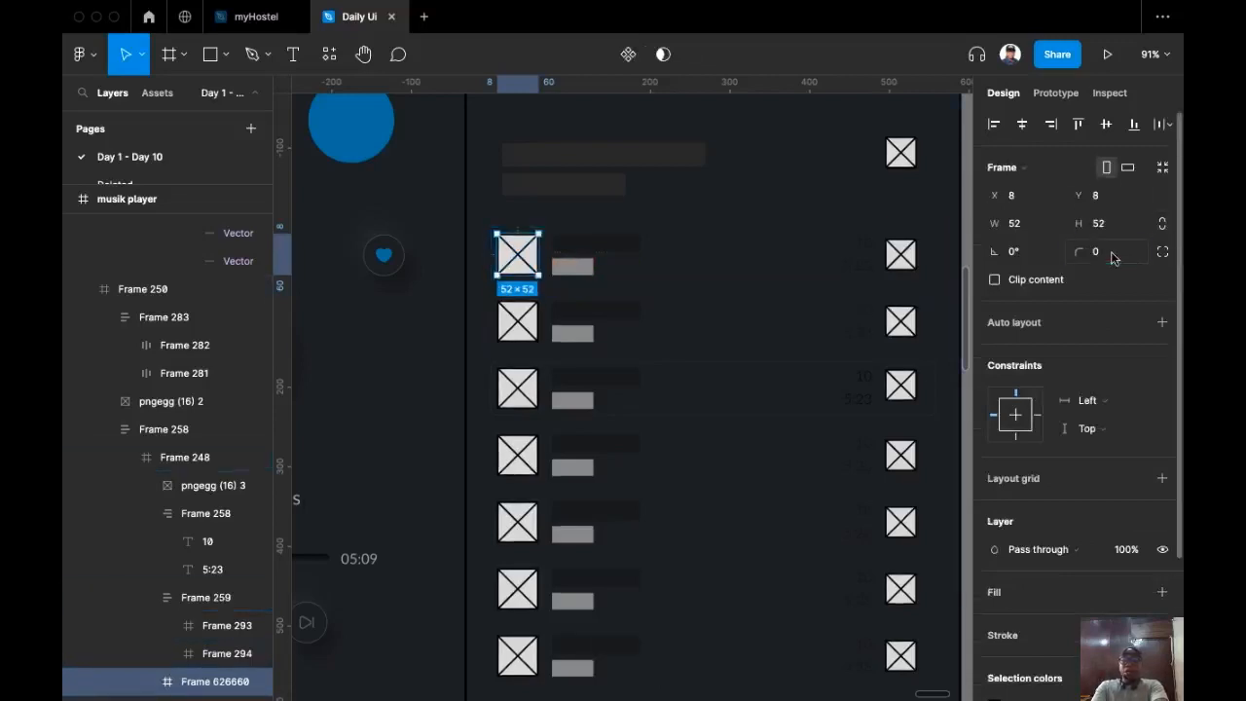
pyautogui.write('4')
pyautogui.press('Return')
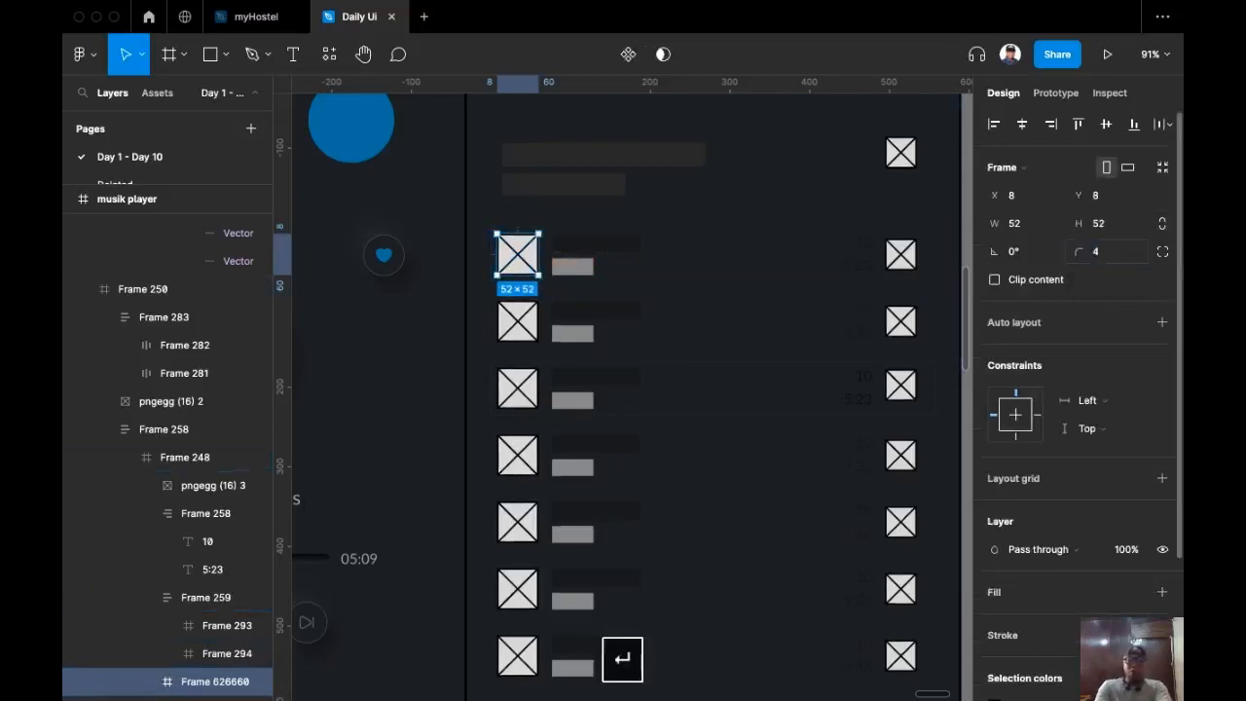
pyautogui.click(1038, 280)
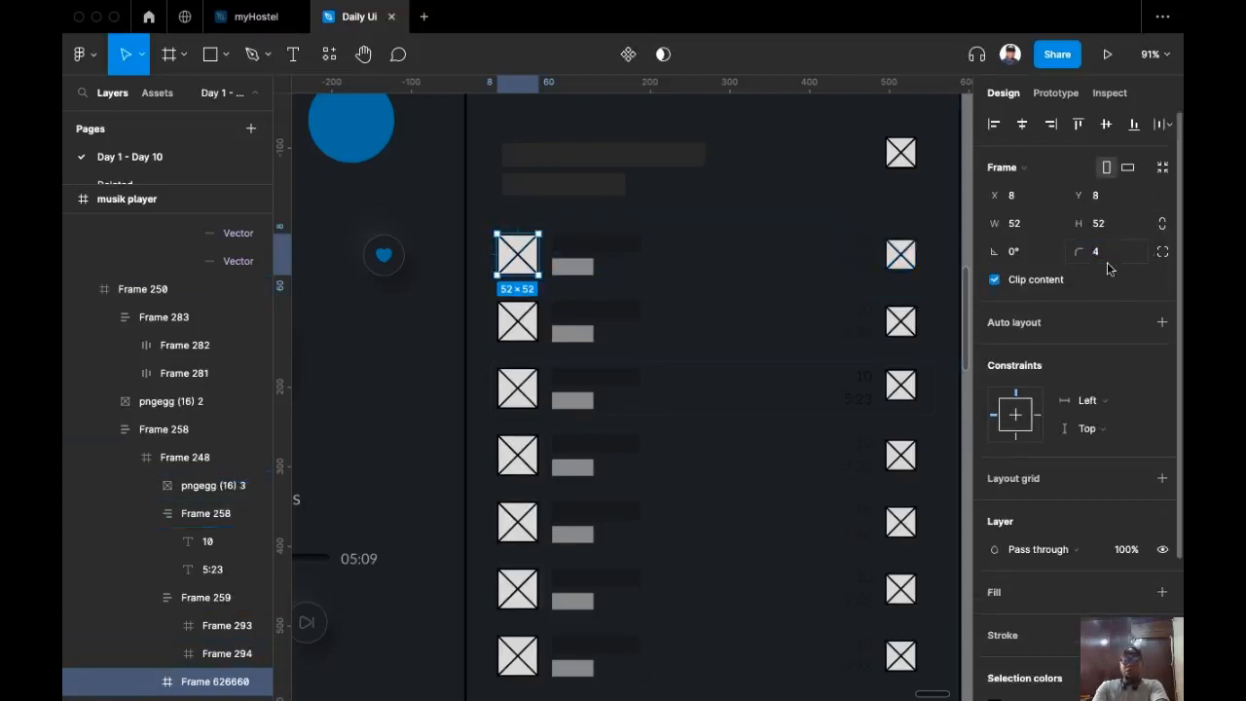
pyautogui.scroll(-5, 497, 295)
pyautogui.hscroll(-2, 497, 294)
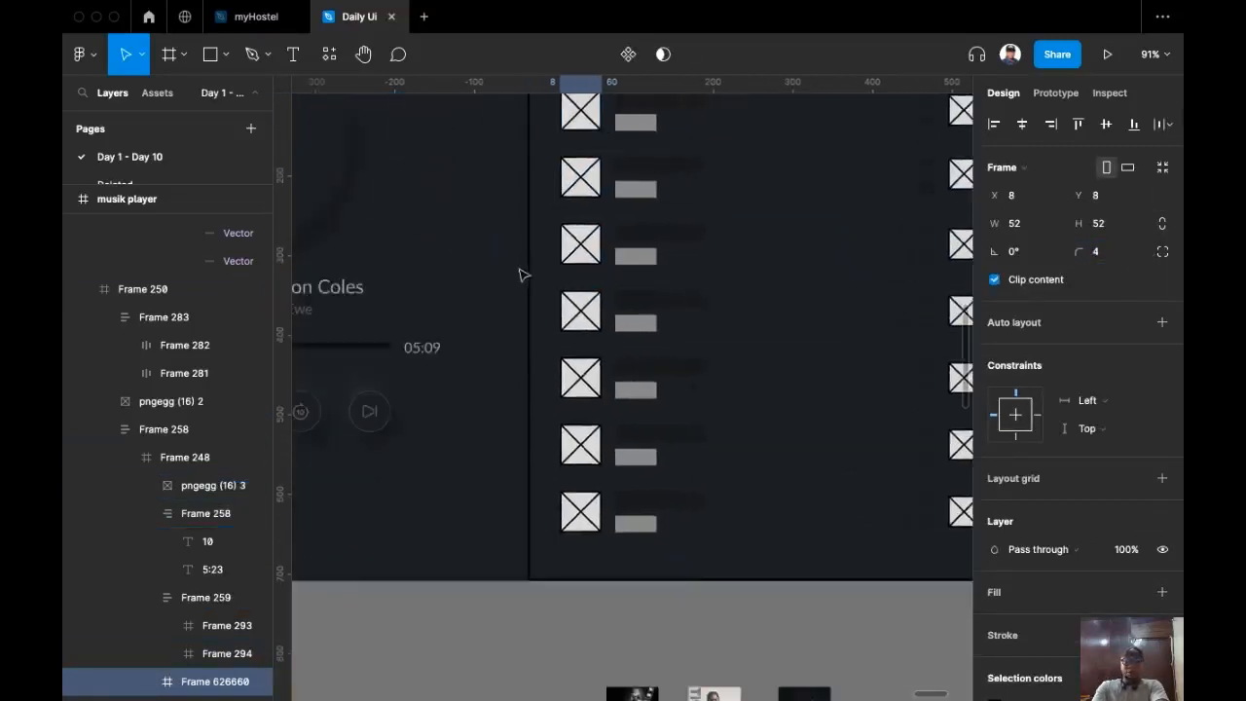
pyautogui.scroll(-4, 520, 275)
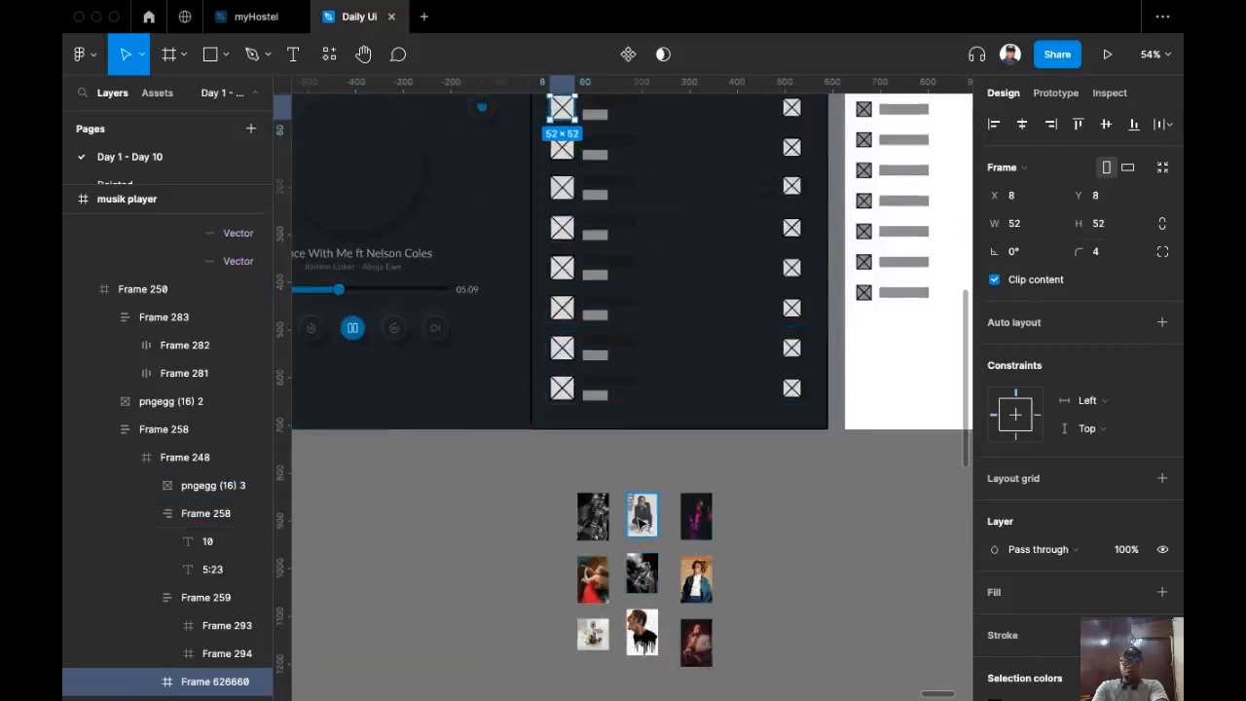
# Step: Copy the violin photo and replace the first row's placeholder thumbnail with it
pyautogui.click(640, 518)
pyautogui.click(592, 579)
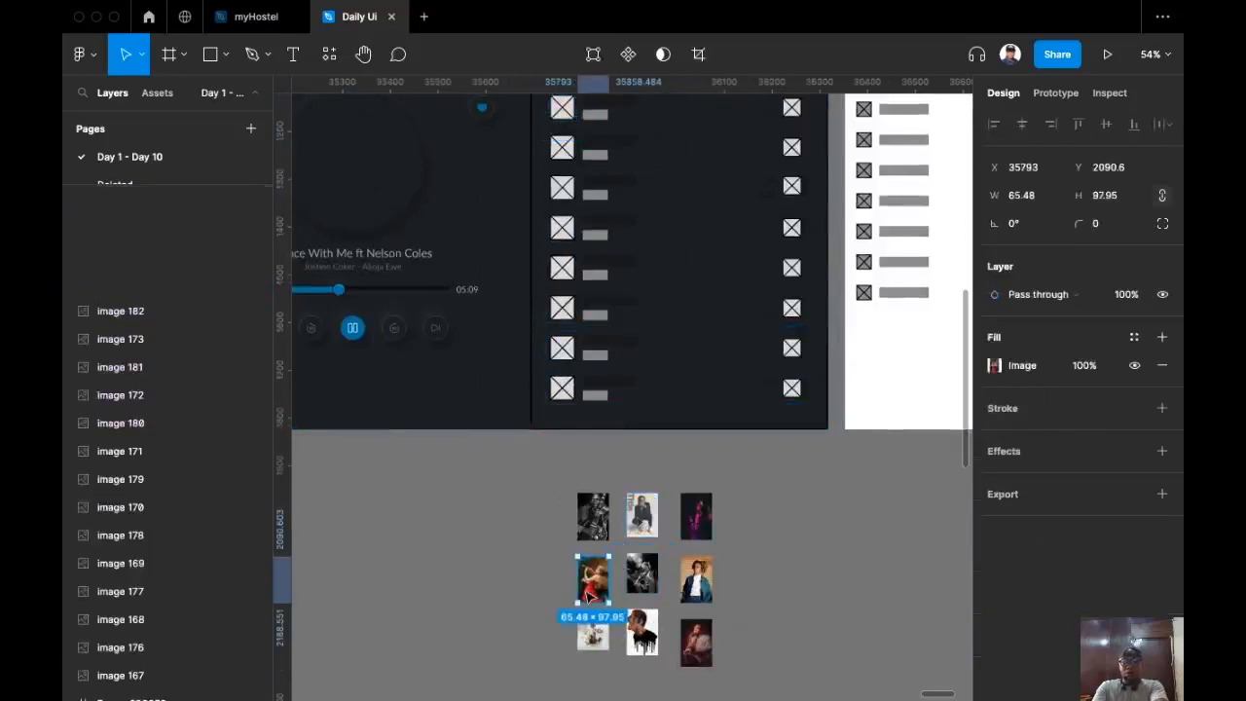
pyautogui.press('super+c')
pyautogui.scroll(6, 653, 247)
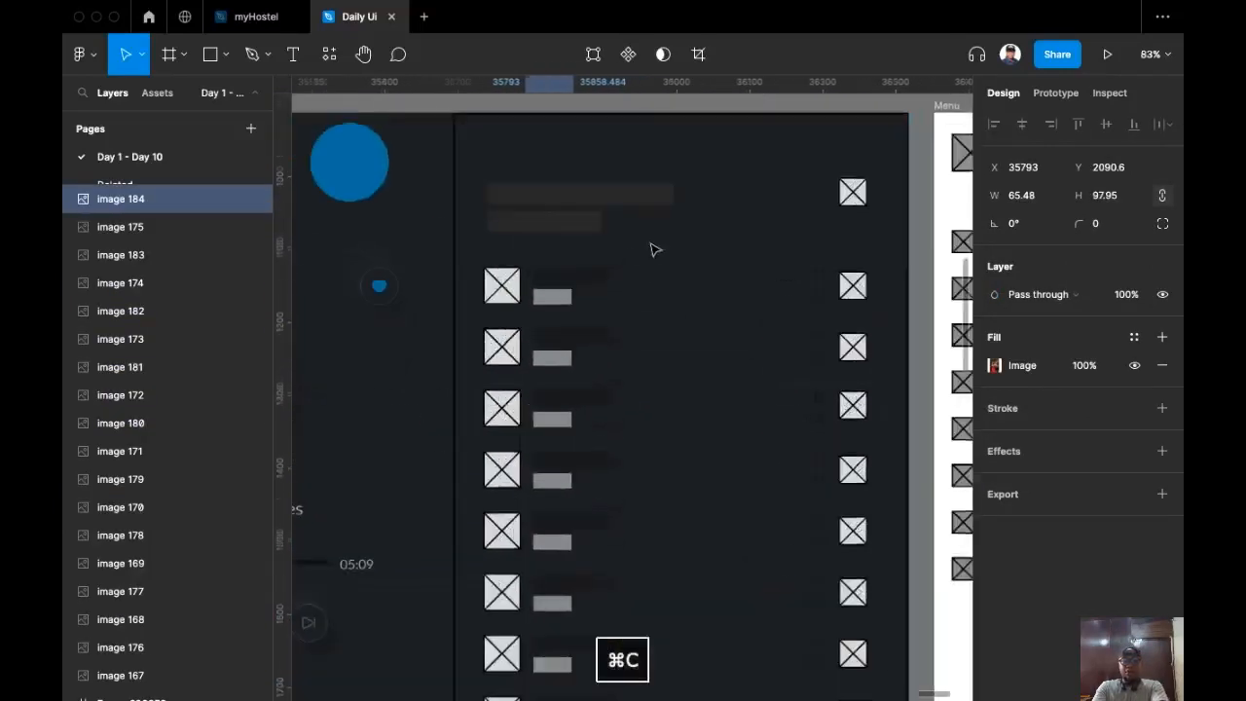
pyautogui.click(575, 382)
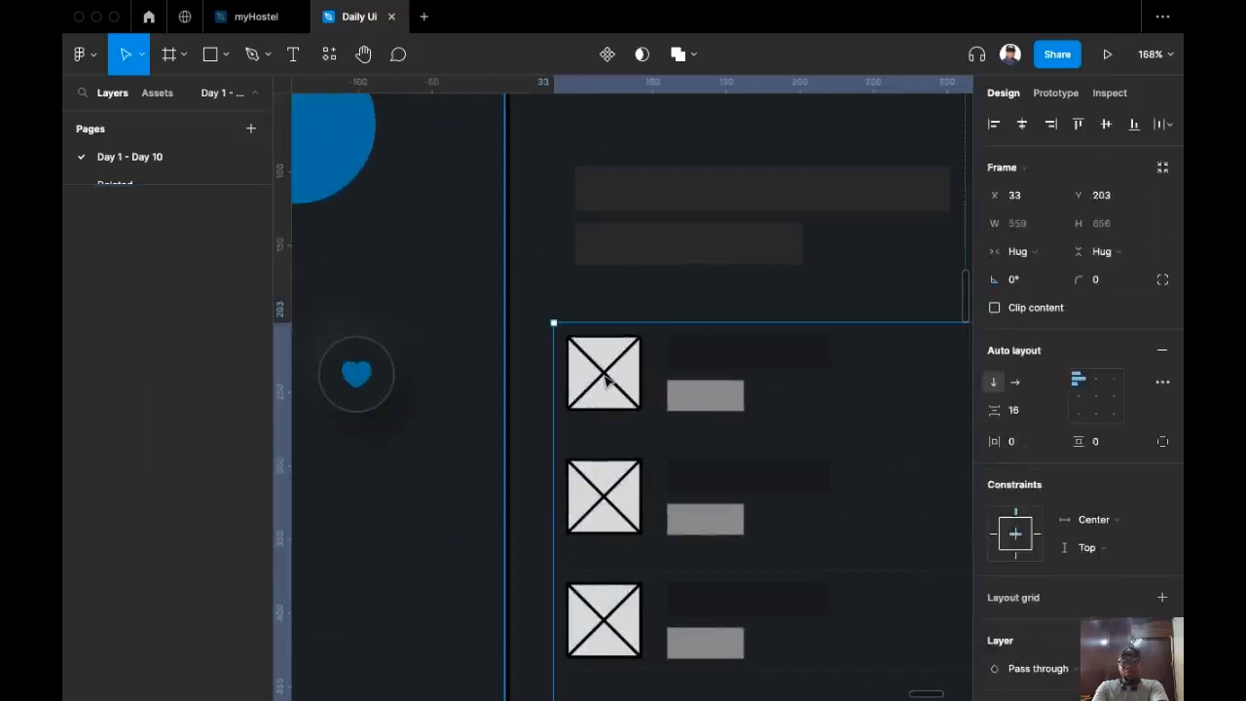
pyautogui.click(603, 379)
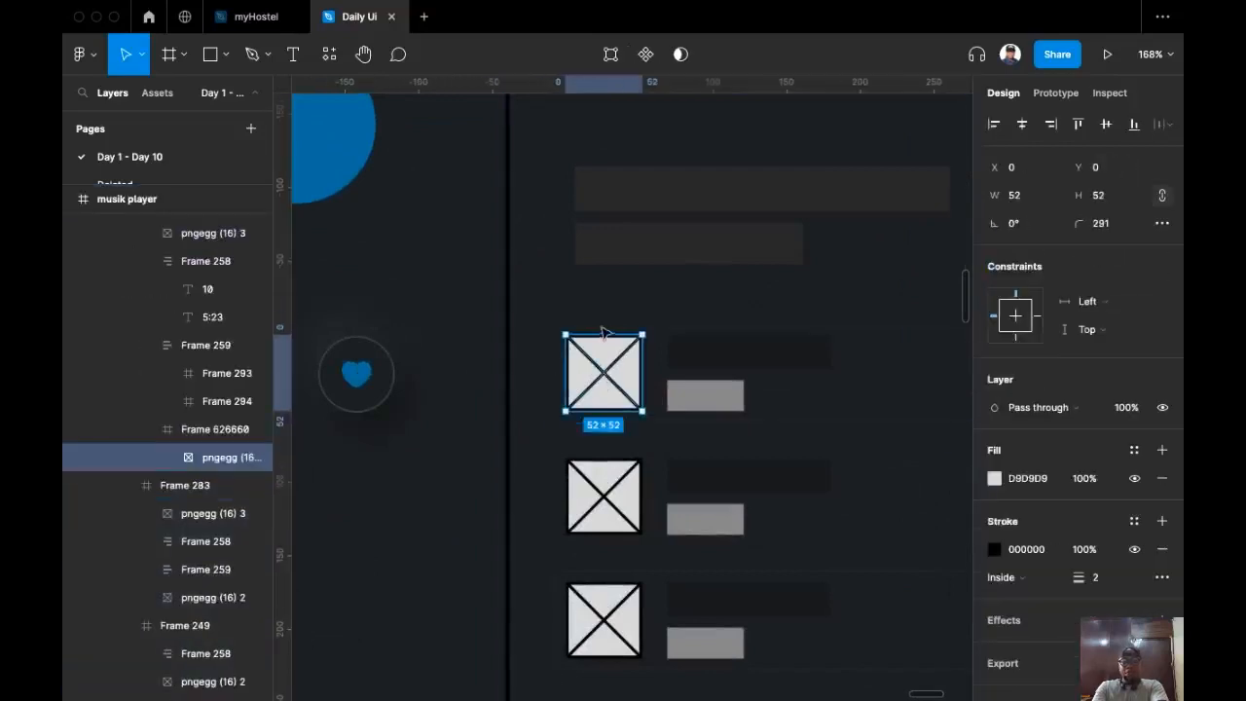
pyautogui.press('super+shift+r')
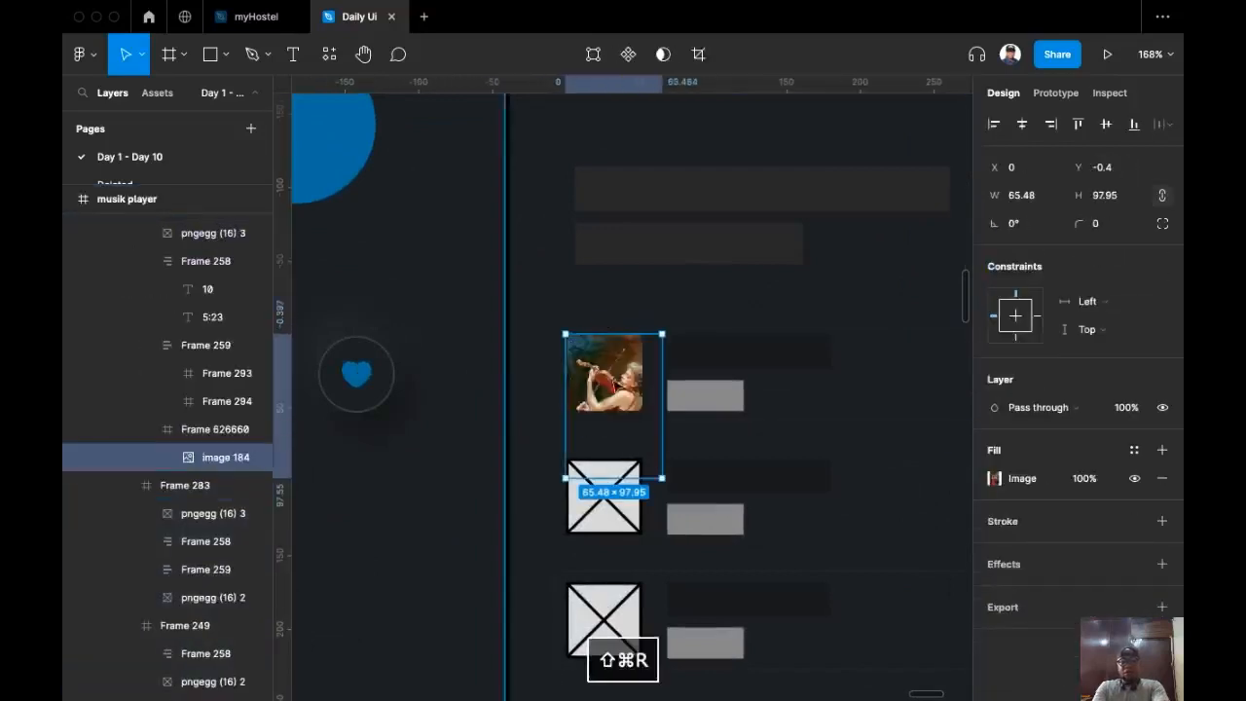
# Step: Resize the violin photo to about 56 by 83 and nudge it up in its row
pyautogui.moveTo(662, 480); pyautogui.dragTo(641, 444)
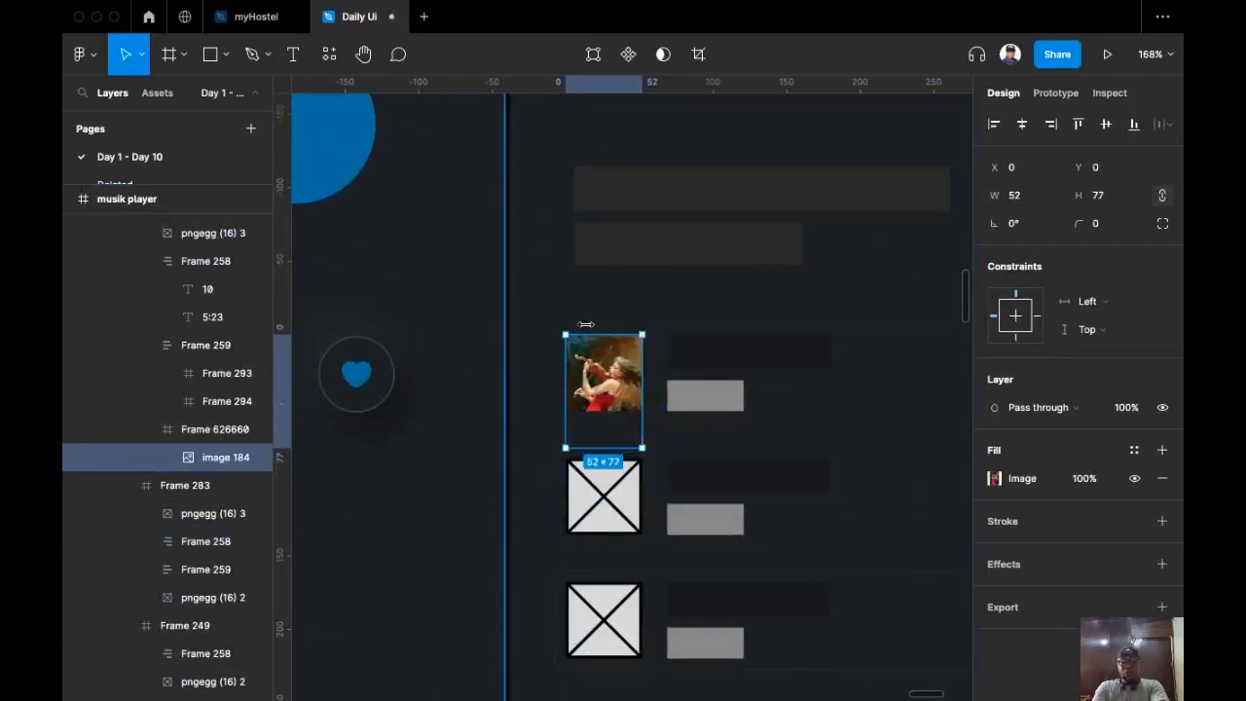
pyautogui.moveTo(613, 380); pyautogui.dragTo(614, 375)
pyautogui.scroll(-5, 542, 401)
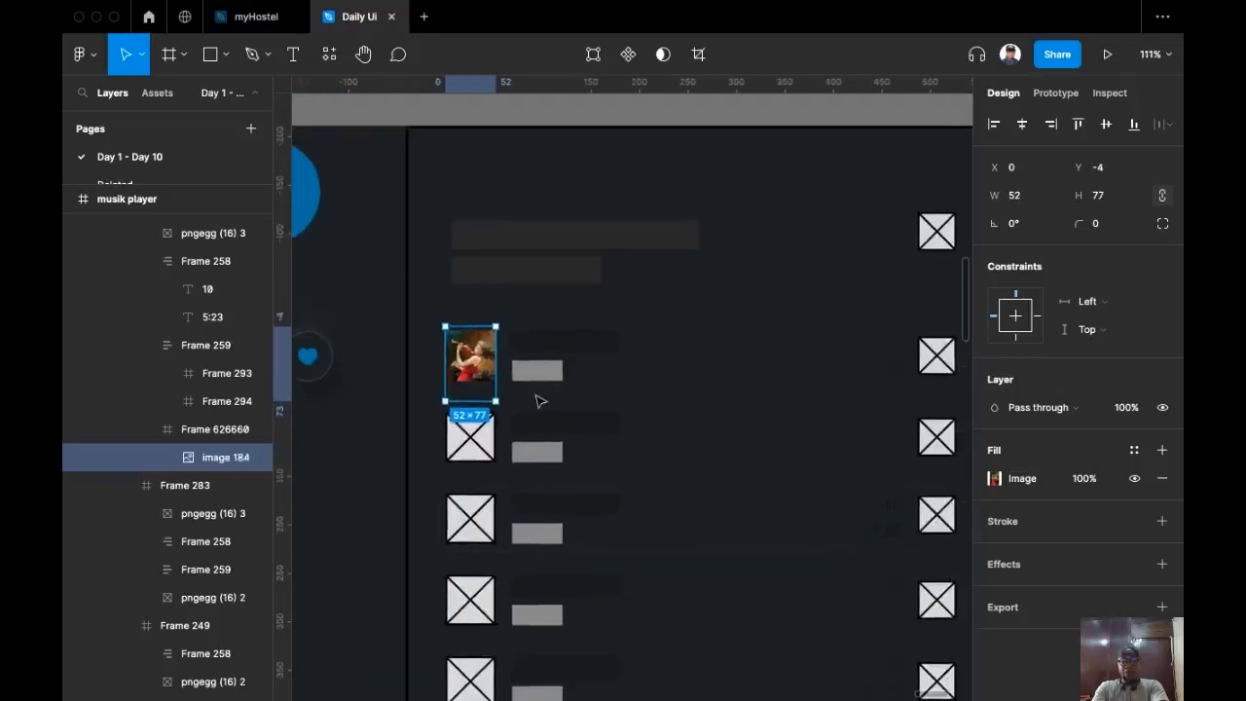
pyautogui.scroll(4, 436, 387)
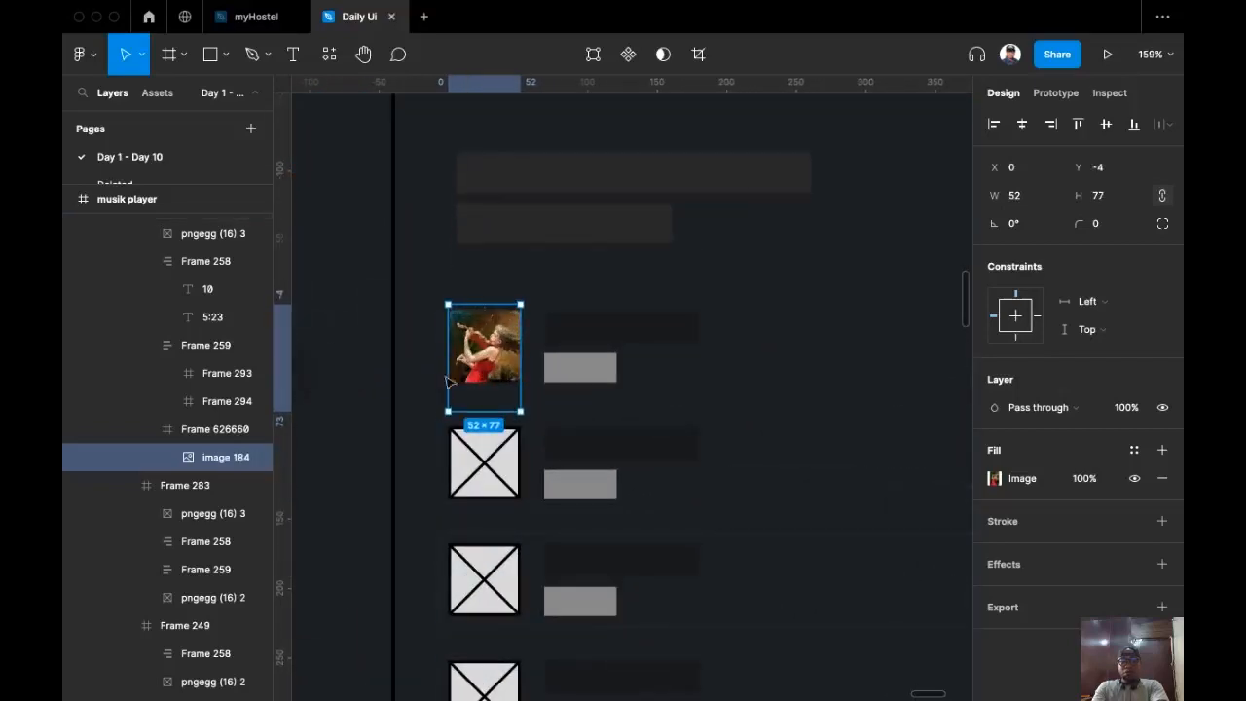
pyautogui.scroll(1, 472, 352)
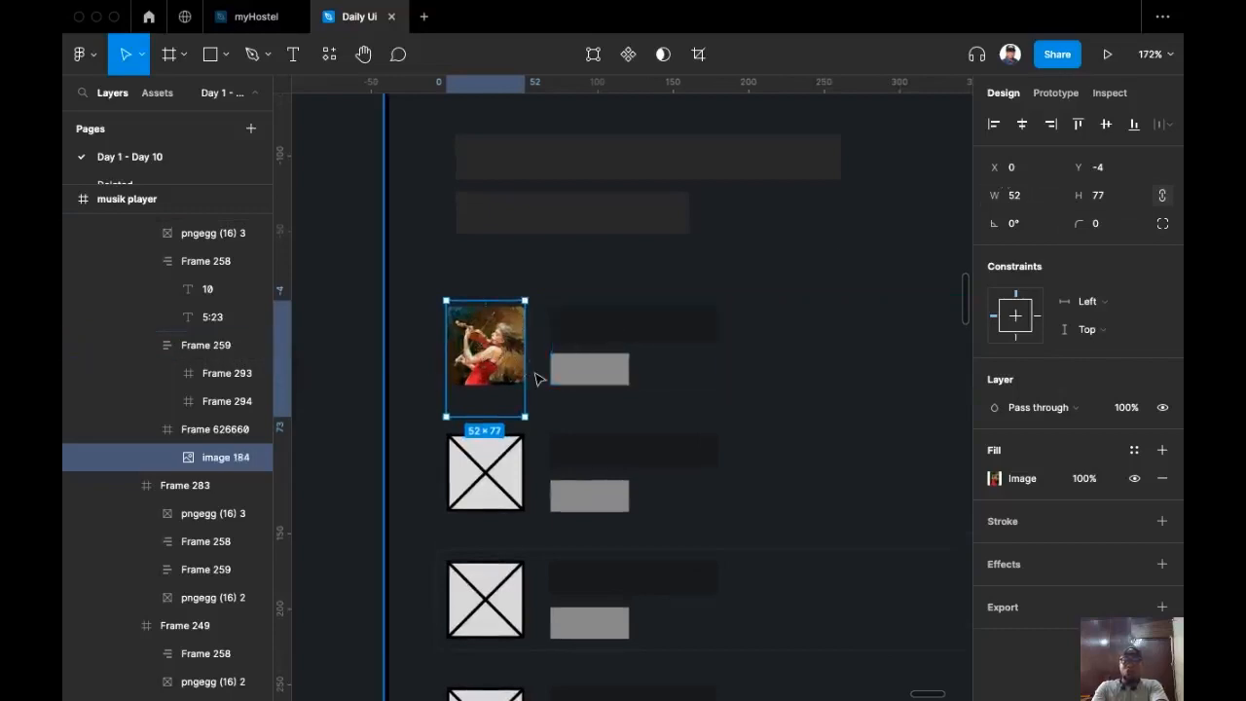
pyautogui.scroll(6, 465, 358)
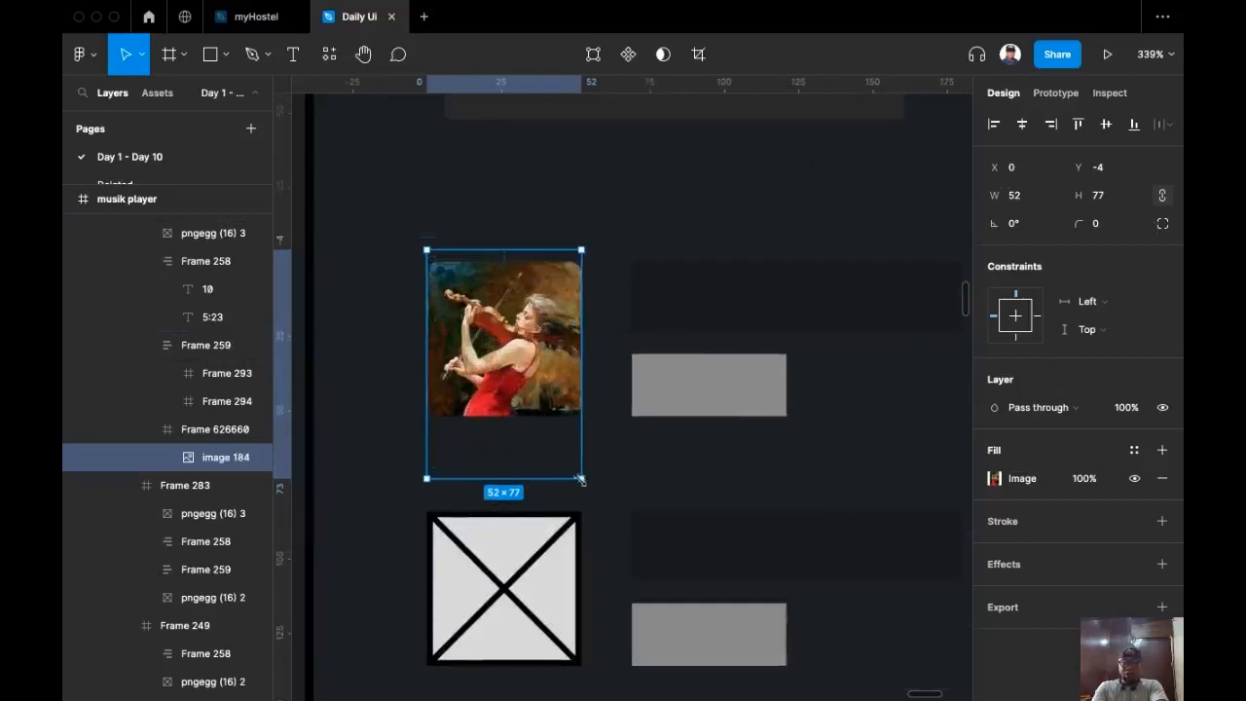
pyautogui.moveTo(579, 479); pyautogui.dragTo(587, 487)
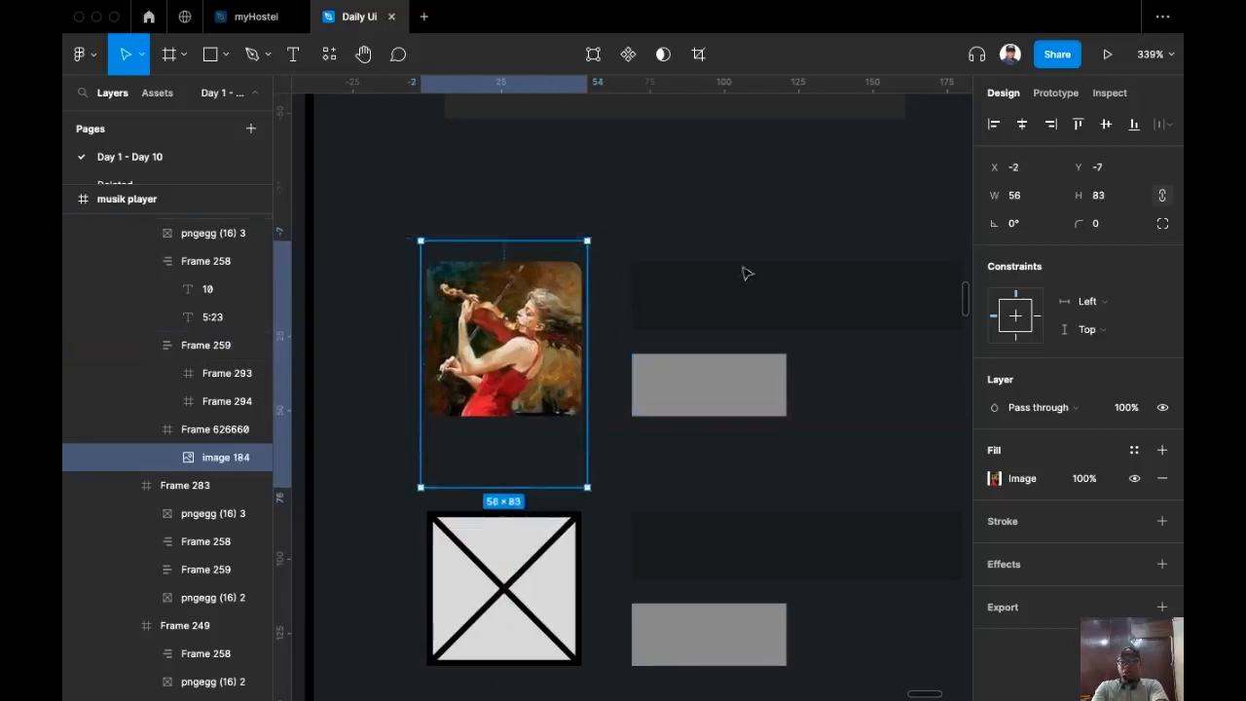
# Step: Select all nine album photos and set their width to 56
pyautogui.moveTo(712, 631); pyautogui.dragTo(589, 478)
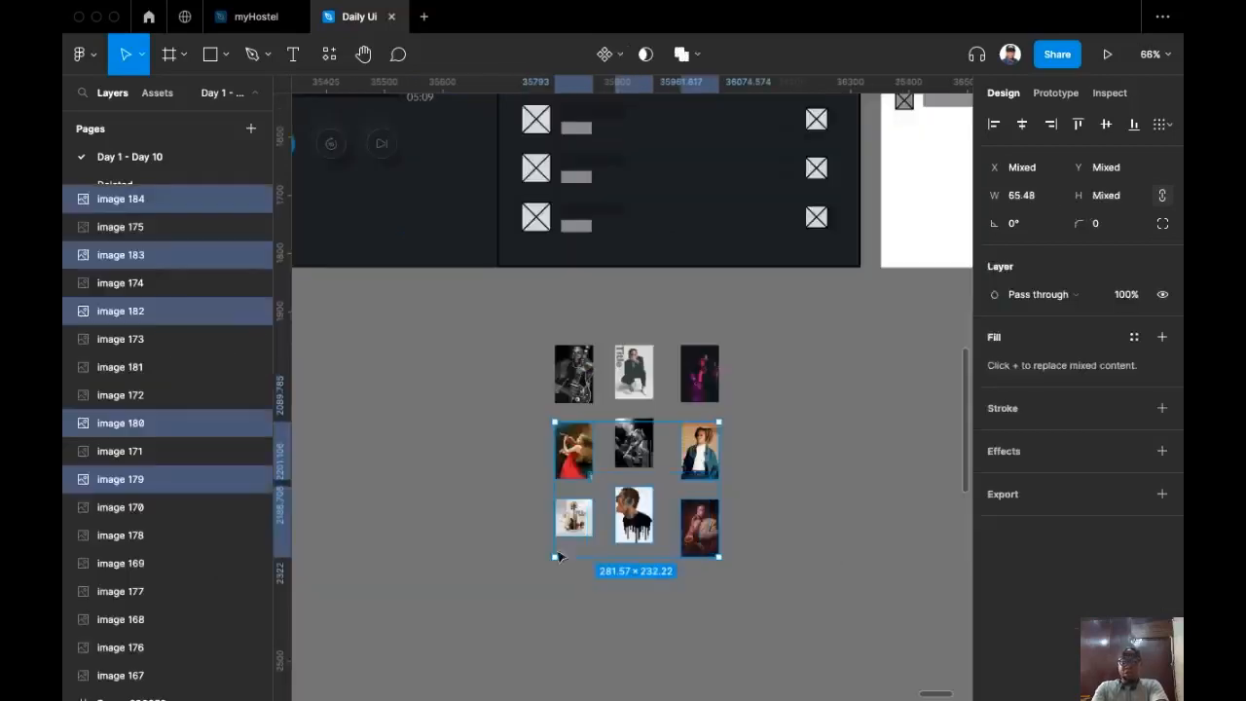
pyautogui.moveTo(827, 552); pyautogui.dragTo(526, 323)
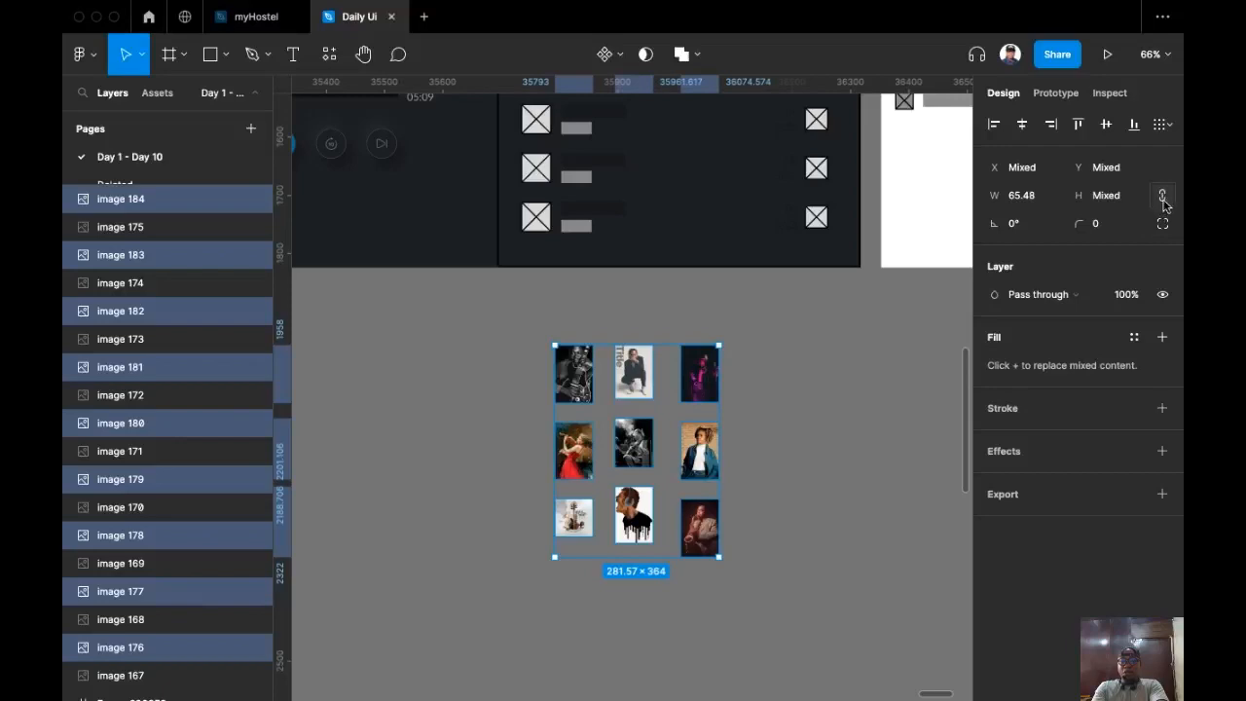
pyautogui.click(1047, 200)
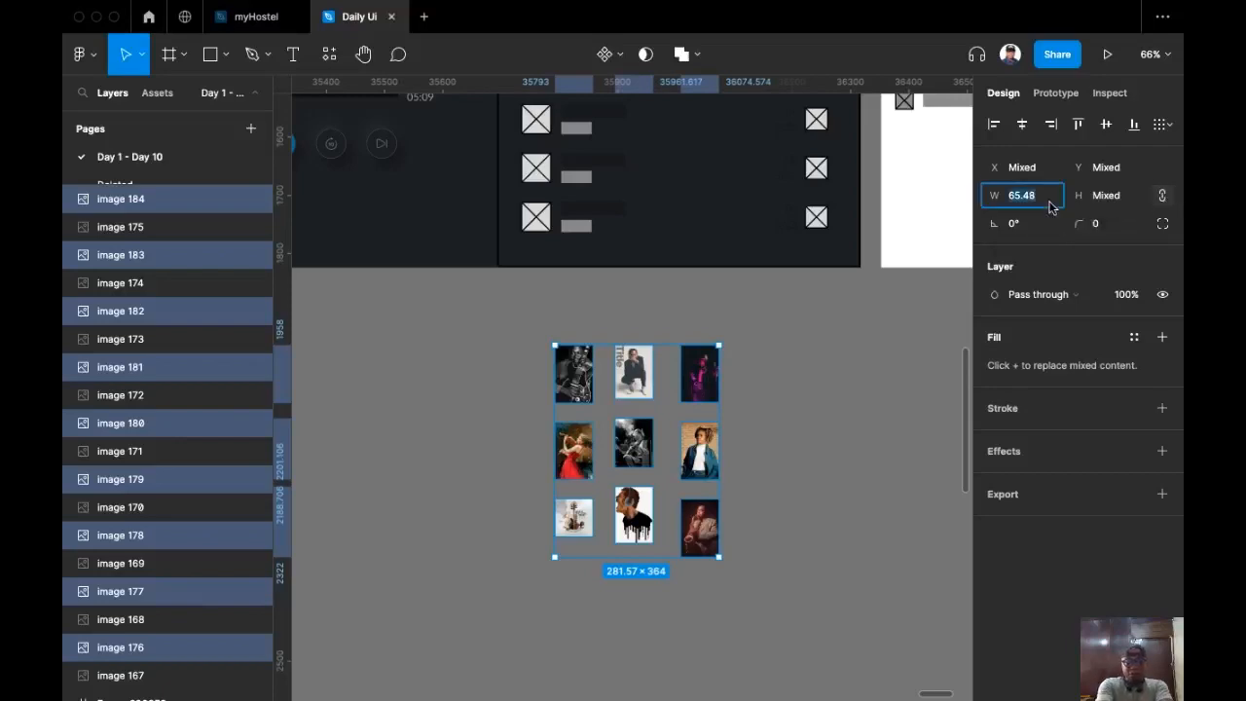
pyautogui.write('56')
pyautogui.press('Return')
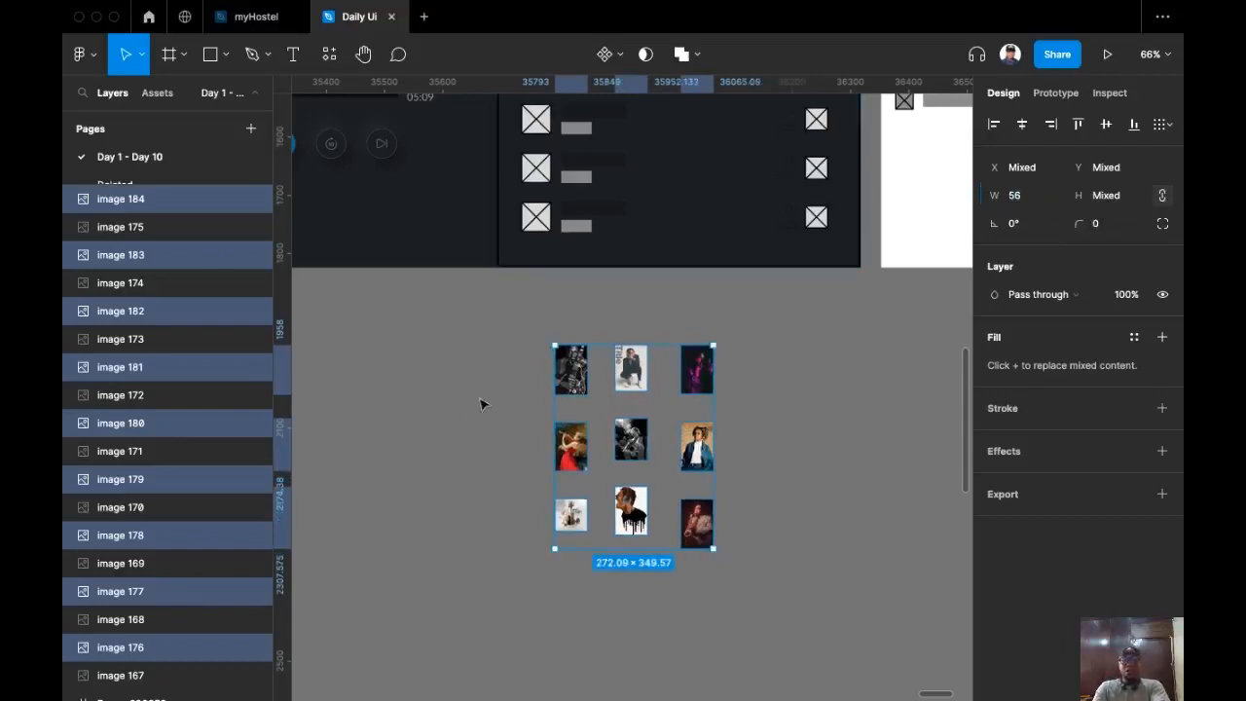
pyautogui.scroll(5, 537, 338)
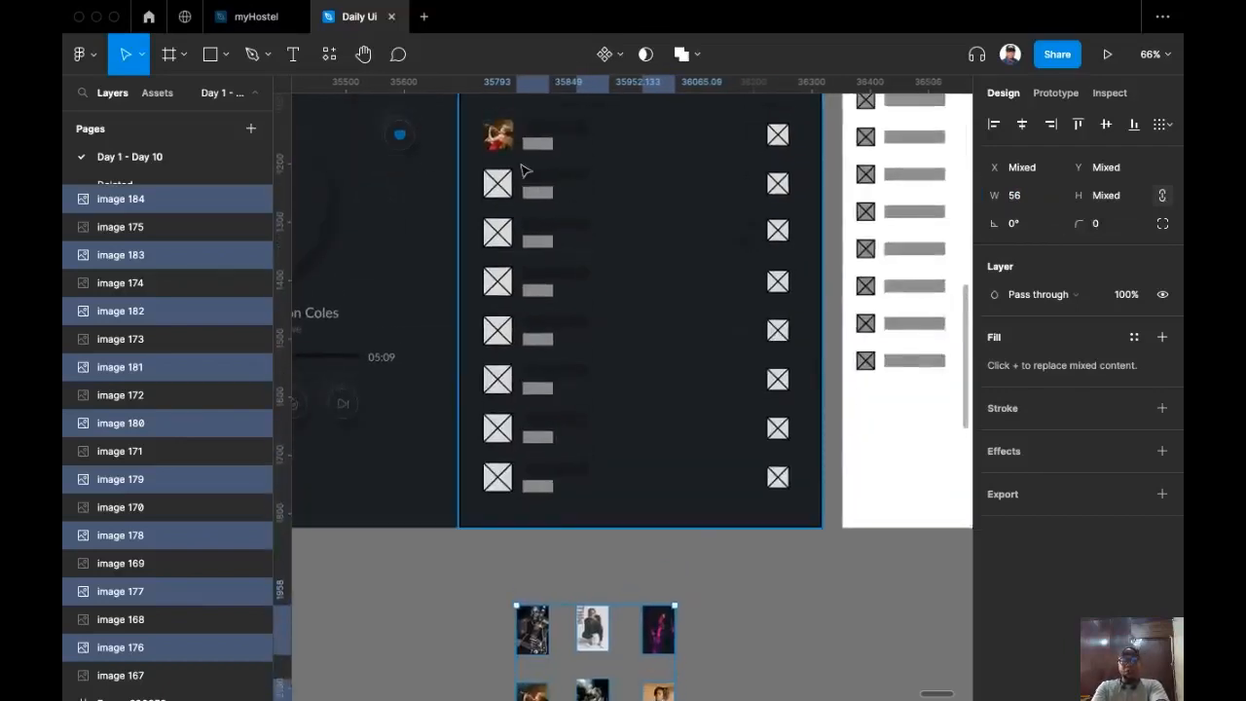
pyautogui.scroll(5, 515, 325)
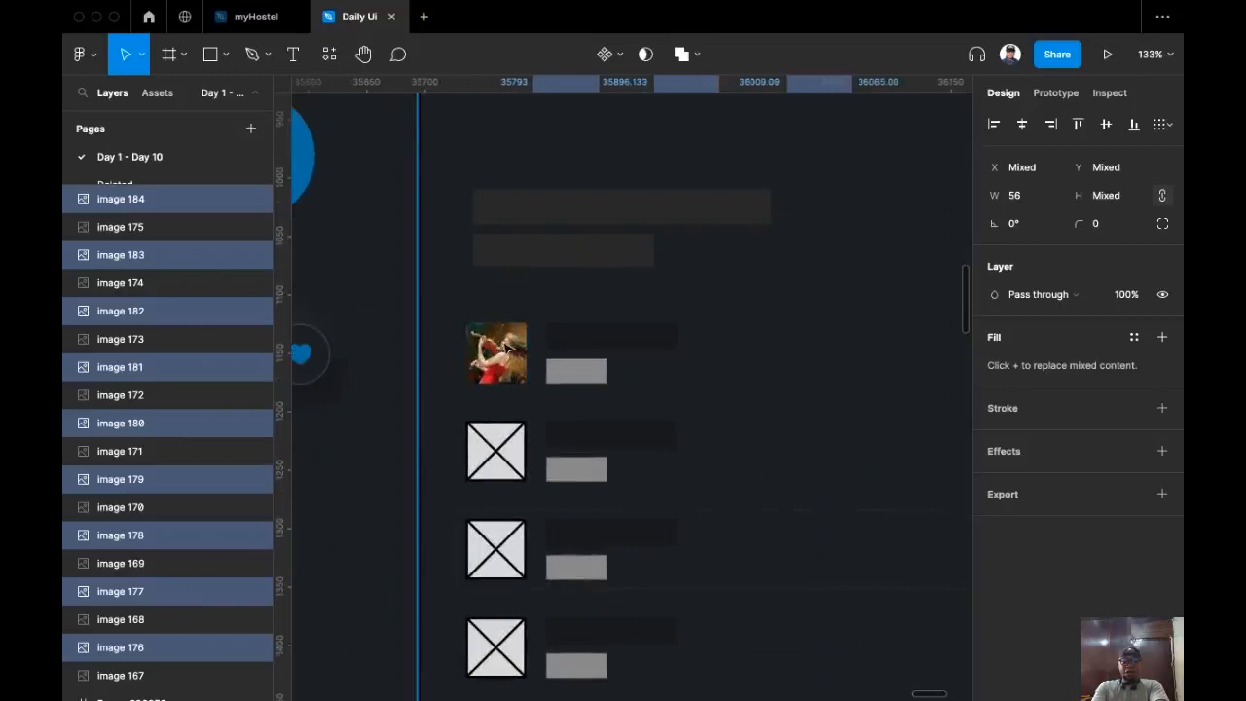
pyautogui.scroll(-3, 545, 374)
pyautogui.scroll(3, 613, 349)
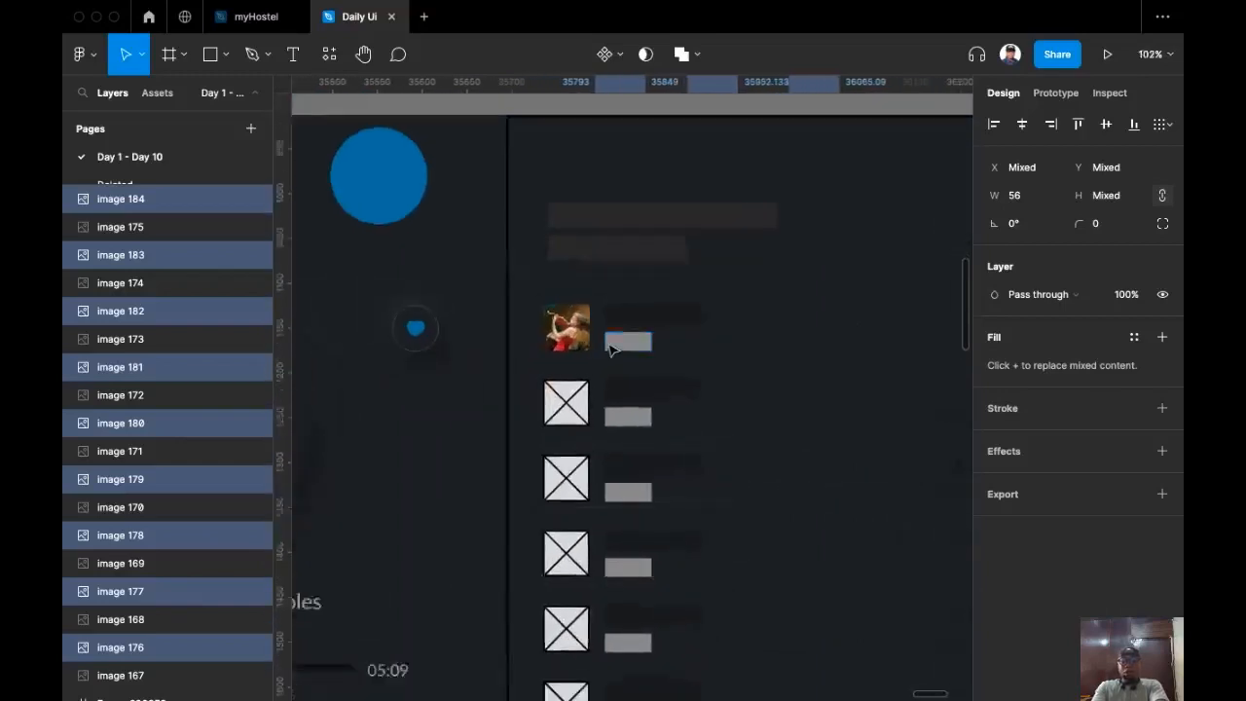
pyautogui.scroll(2, 689, 314)
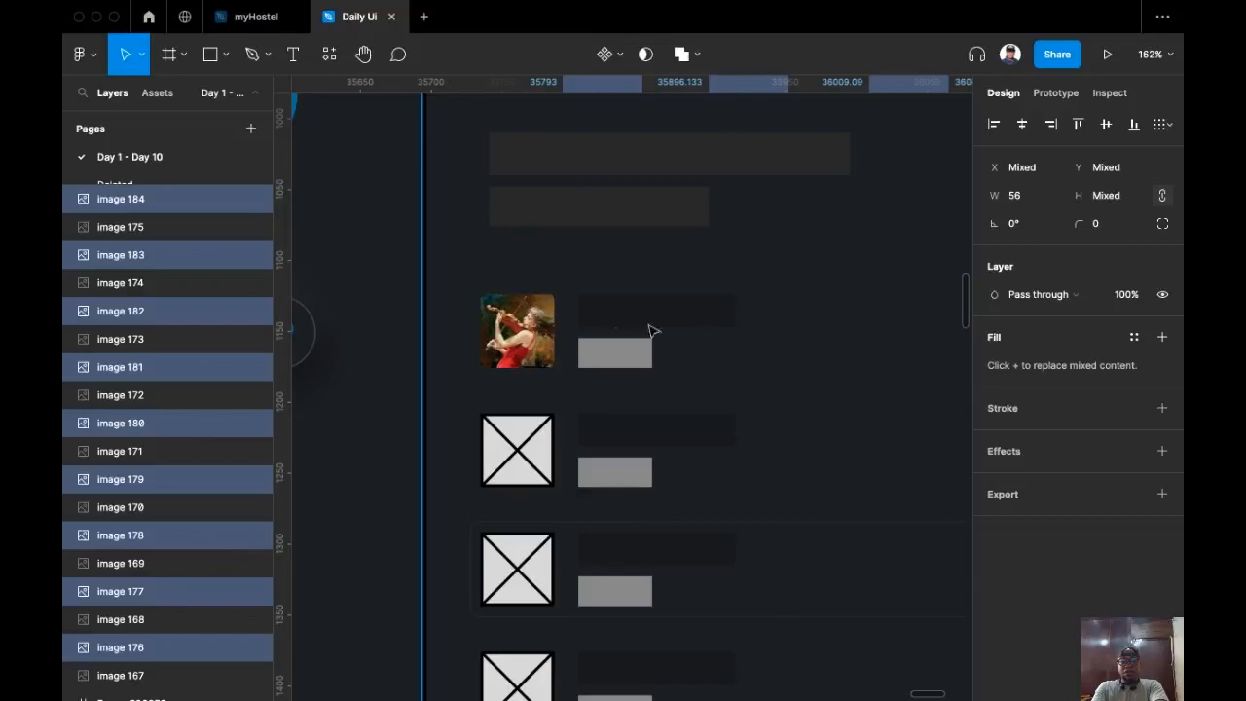
pyautogui.hscroll(-3, 652, 331)
pyautogui.scroll(-3, 437, 398)
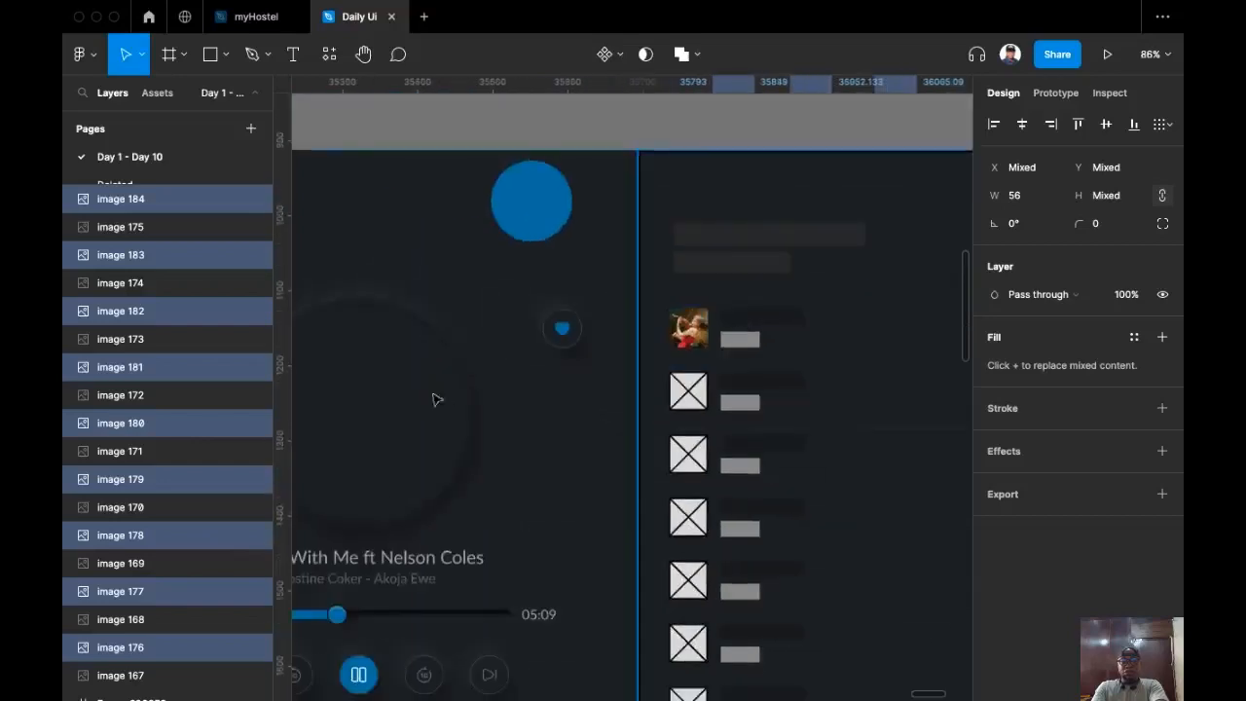
# Step: Replace the first row's title placeholder with the copied artist text at 60% fill opacity
pyautogui.click(414, 582)
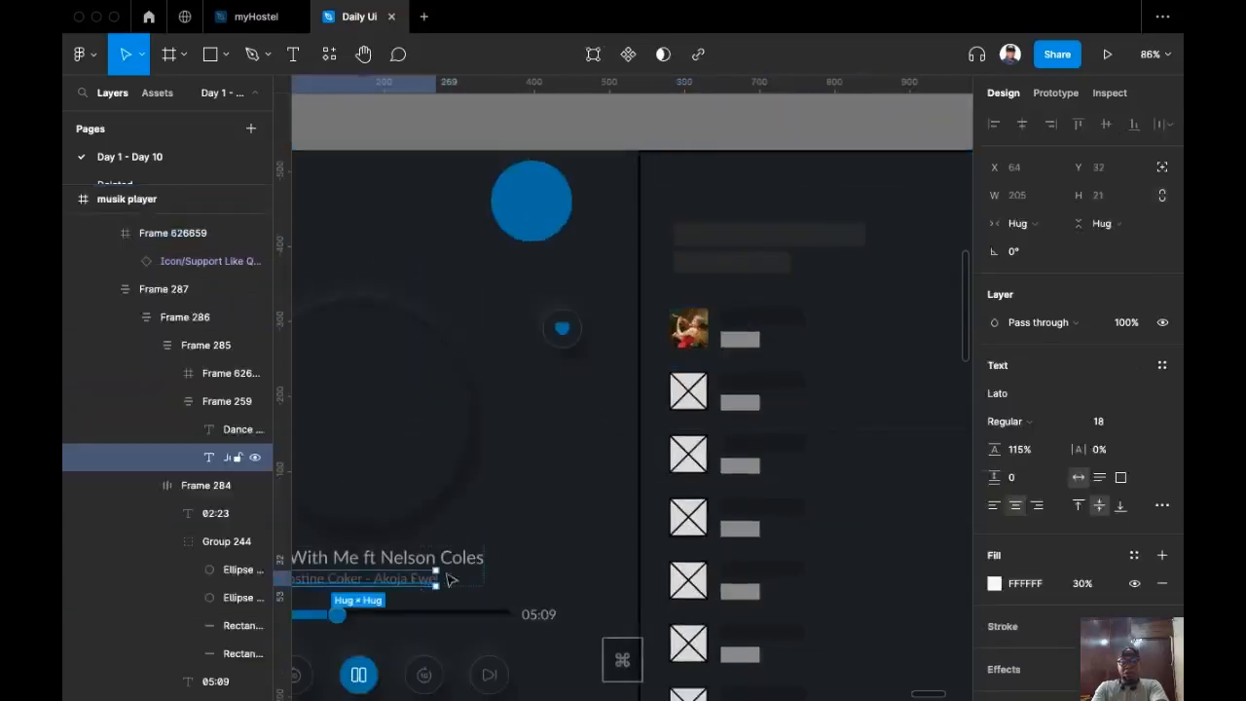
pyautogui.press('super+c')
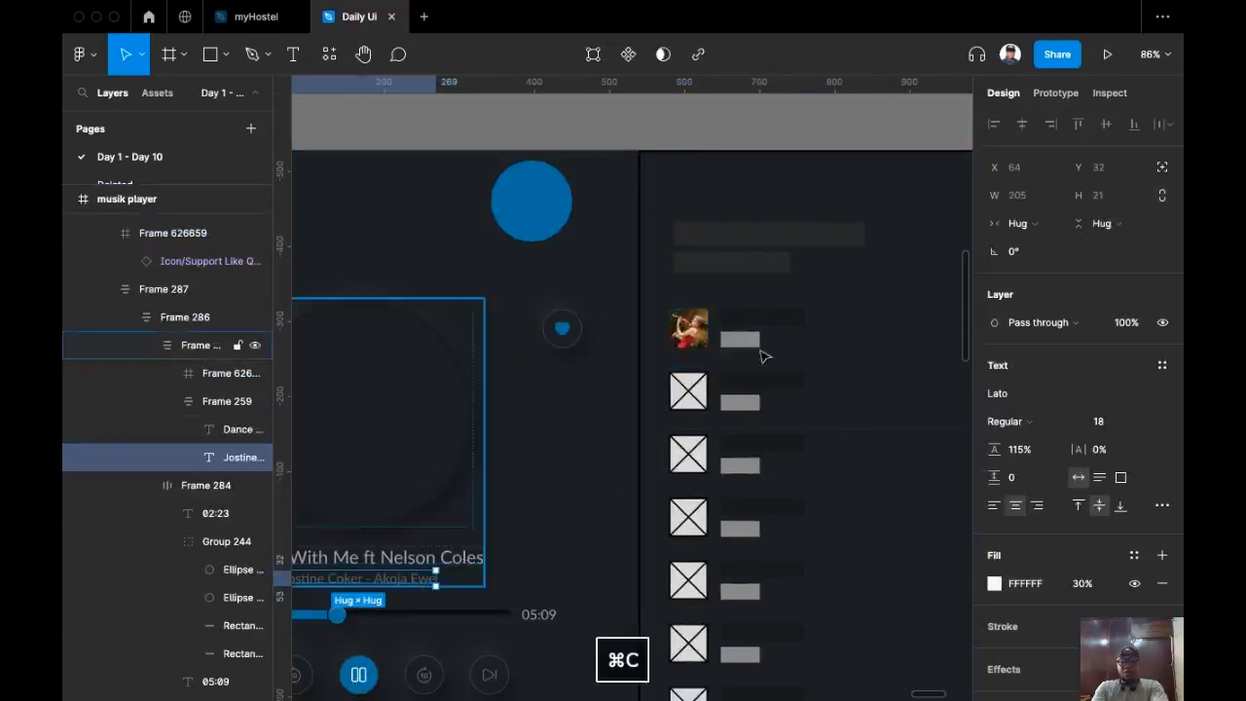
pyautogui.keyDown('super'); pyautogui.click(799, 318); pyautogui.keyUp('super')
pyautogui.hscroll(2, 710, 408)
pyautogui.hscroll(3, 709, 409)
pyautogui.scroll(2, 710, 408)
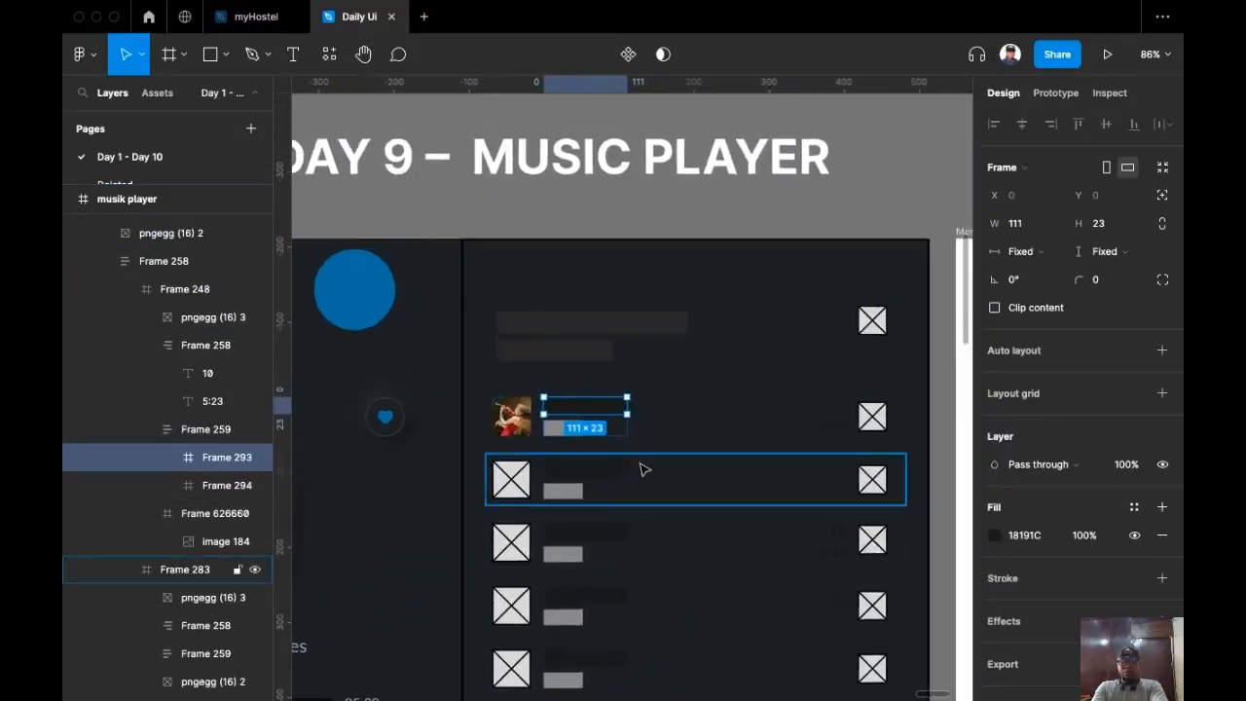
pyautogui.press('super+shift+r')
pyautogui.scroll(3, 648, 418)
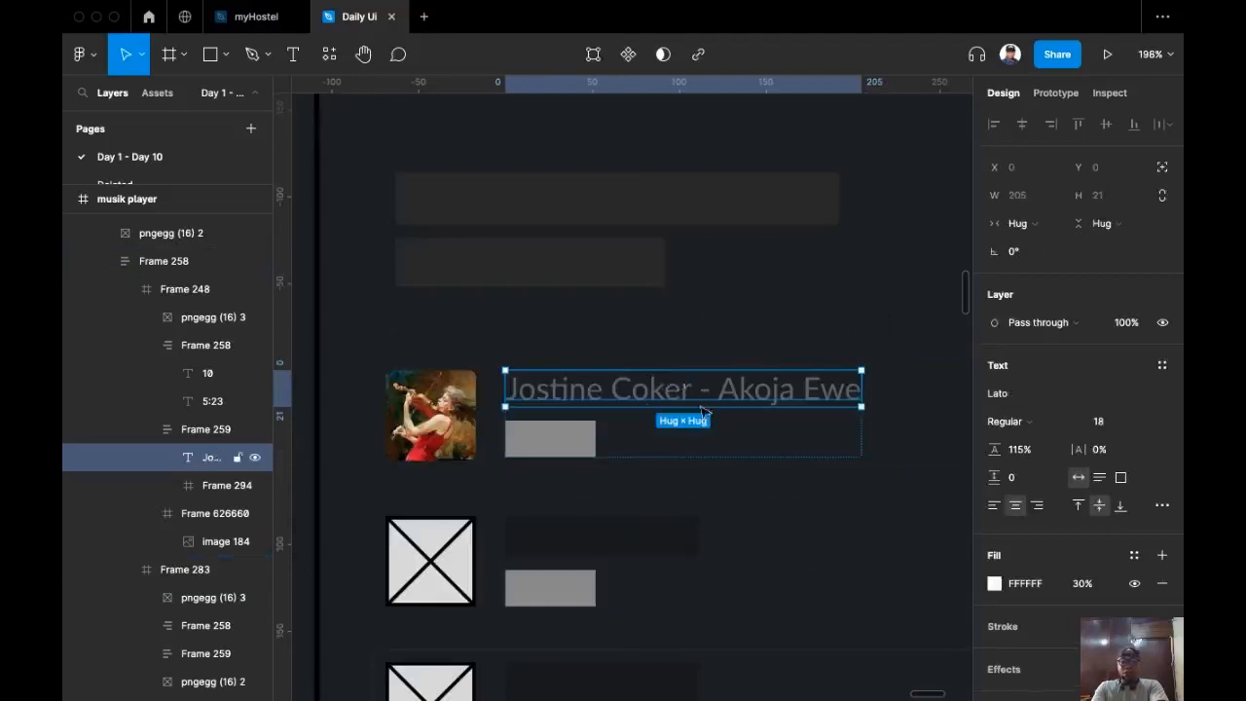
pyautogui.click(1082, 583)
pyautogui.write('6')
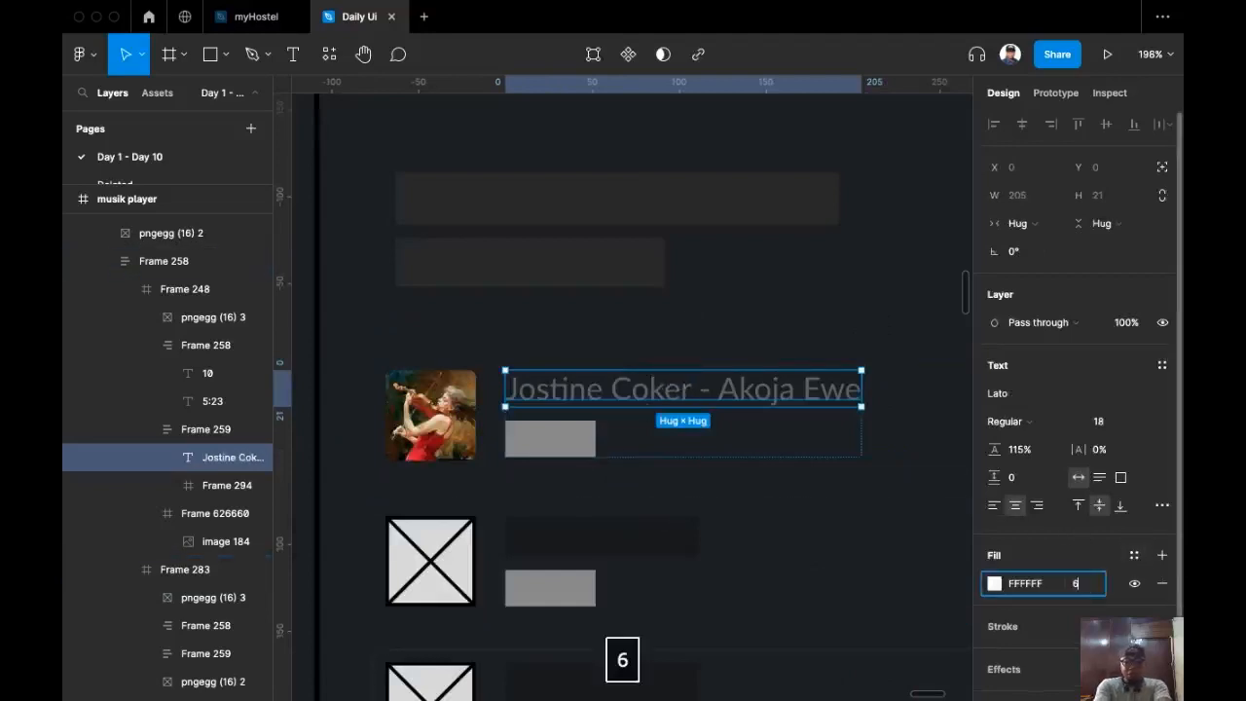
pyautogui.write('0')
pyautogui.press('Return')
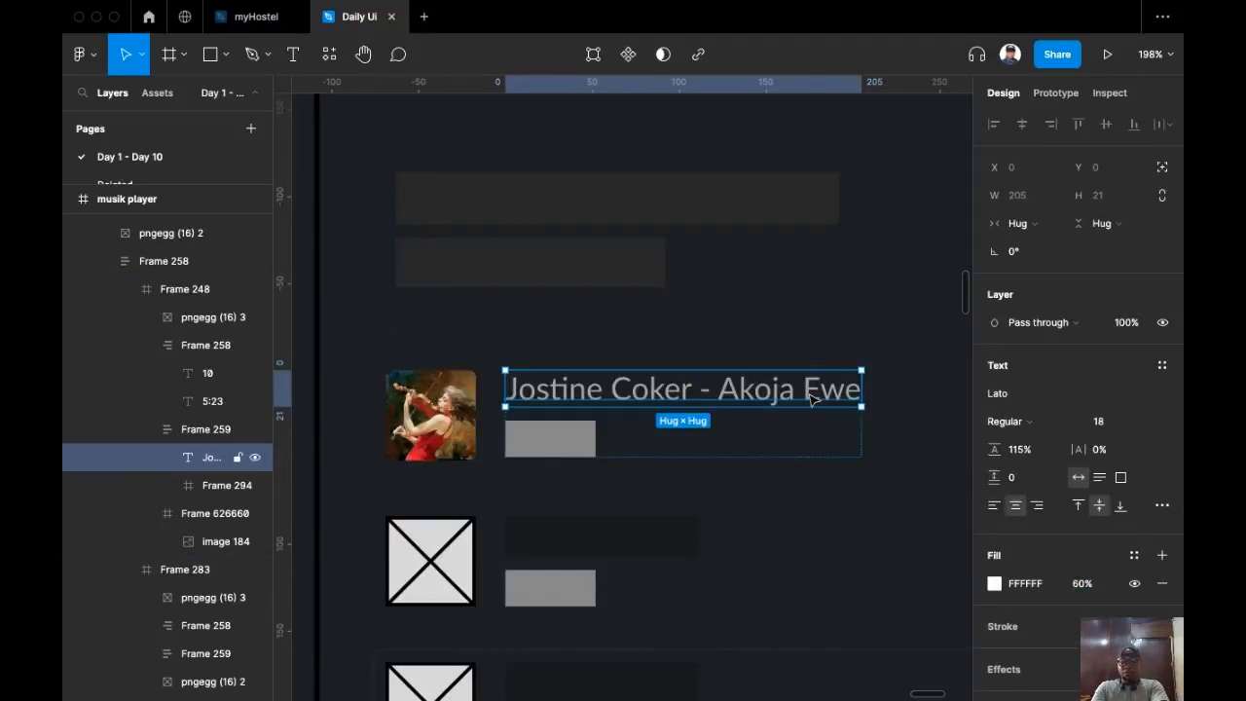
# Step: Replace the grey subtitle bar with a copy of the title, reword it to 'Akoja Ewe' at 30% opacity
pyautogui.press('super+c')
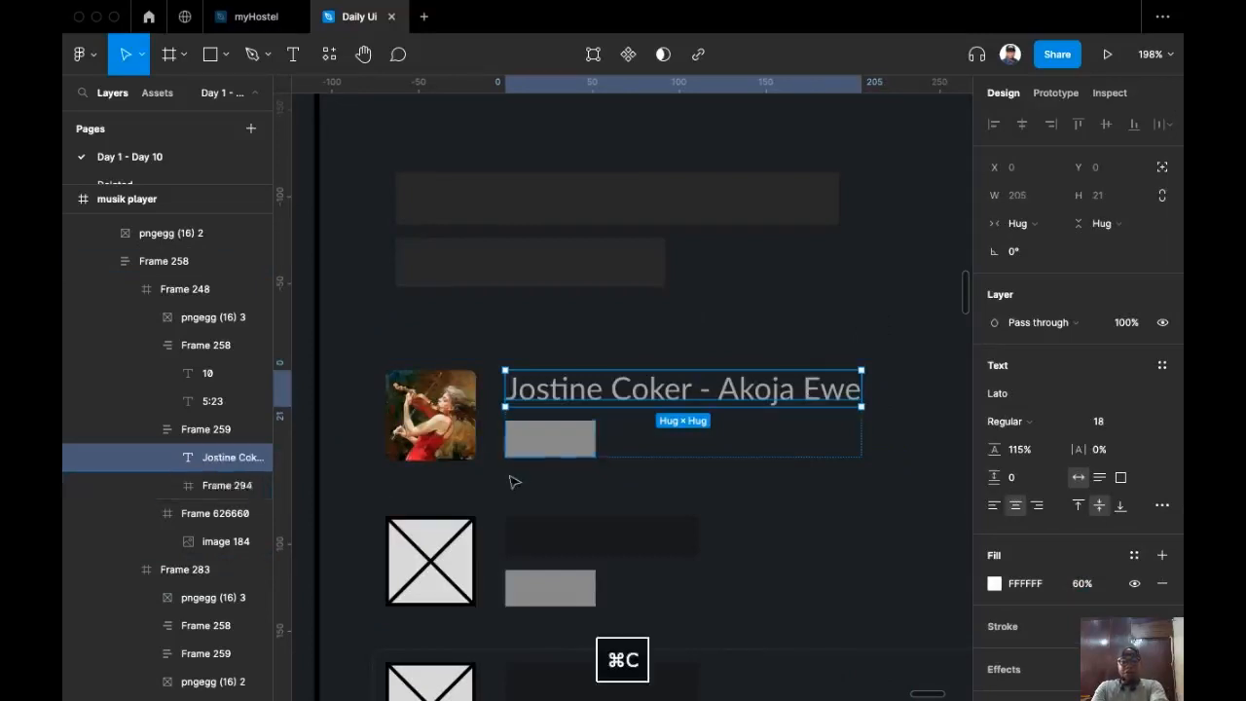
pyautogui.click(564, 441)
pyautogui.press('super+shift+r')
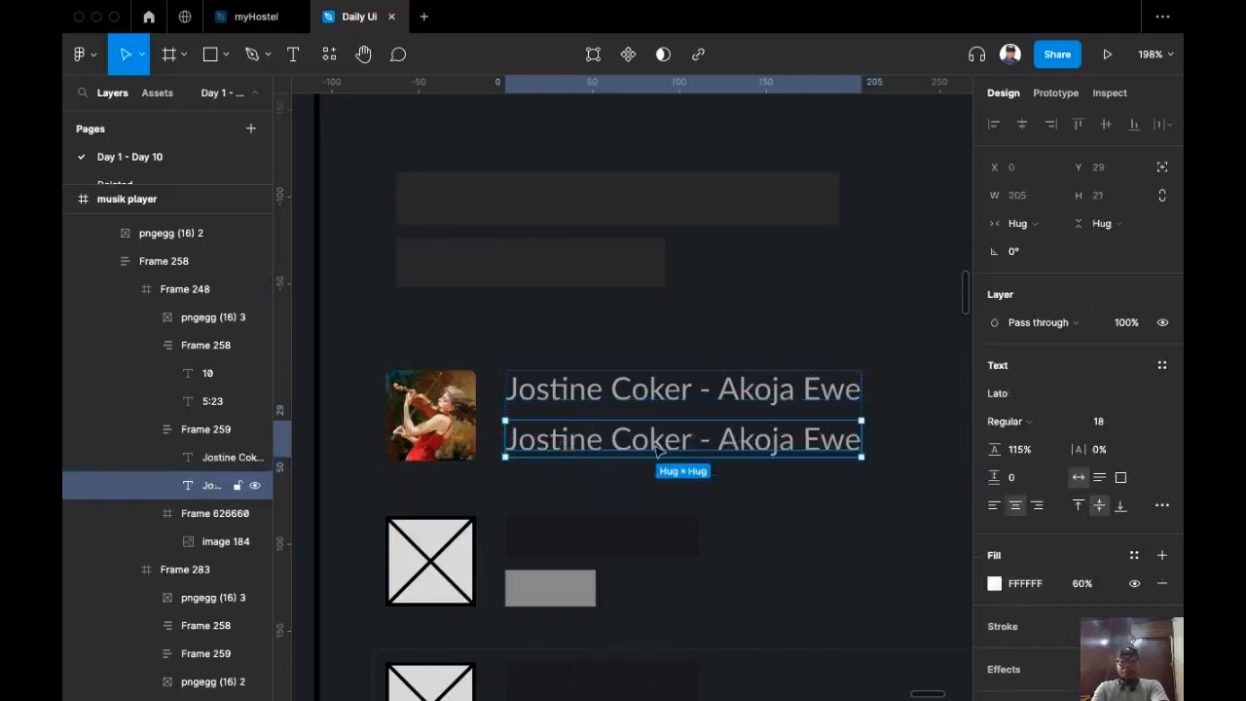
pyautogui.doubleClick(670, 444)
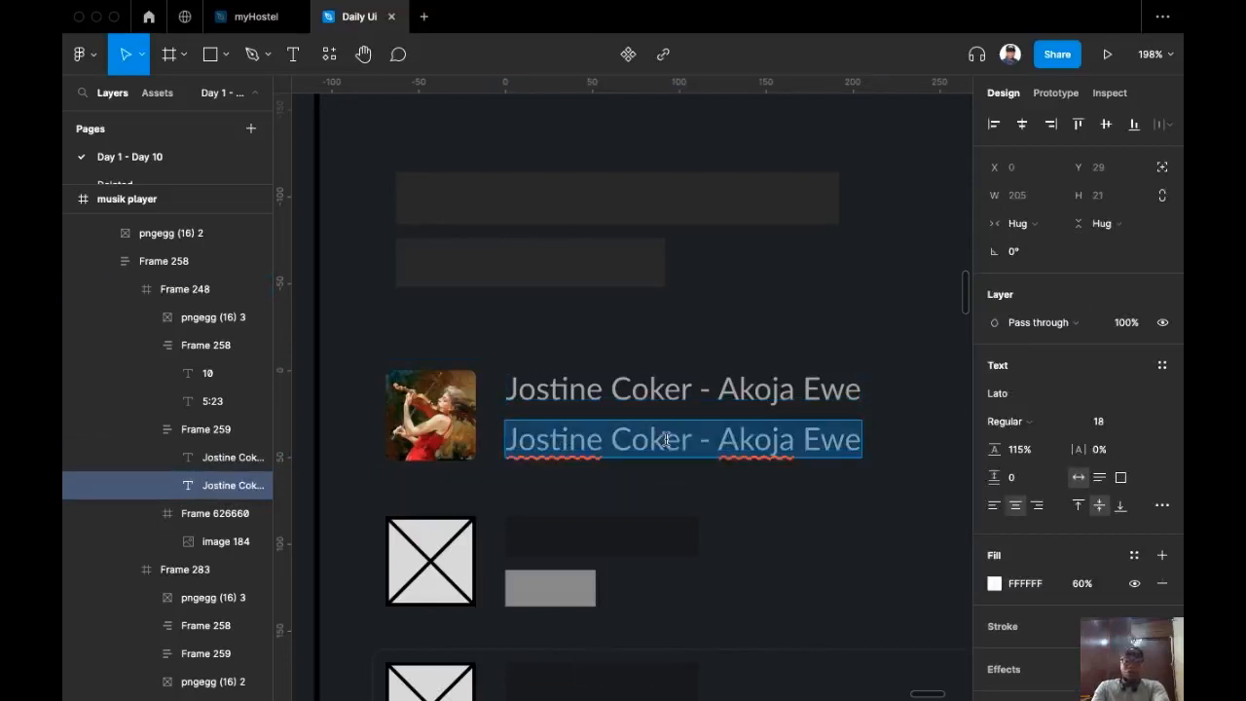
pyautogui.write('Akoja W')
pyautogui.press('BackSpace')
pyautogui.write('Ewe')
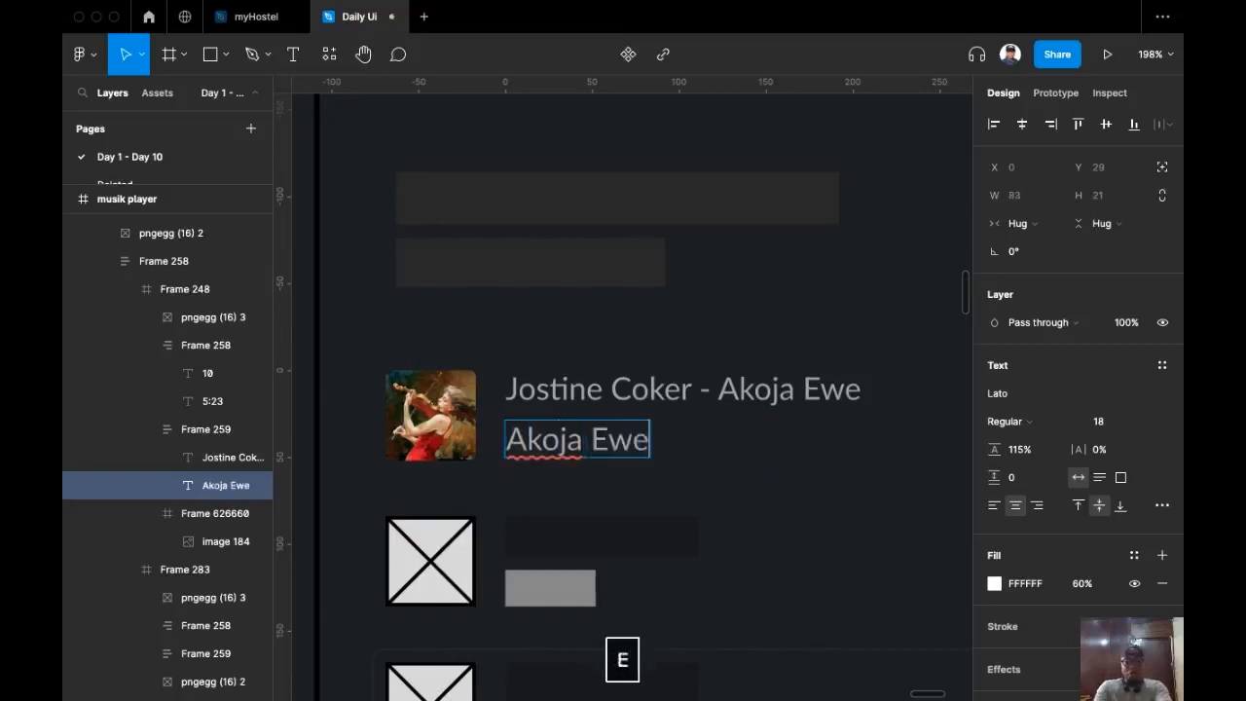
pyautogui.press('Escape')
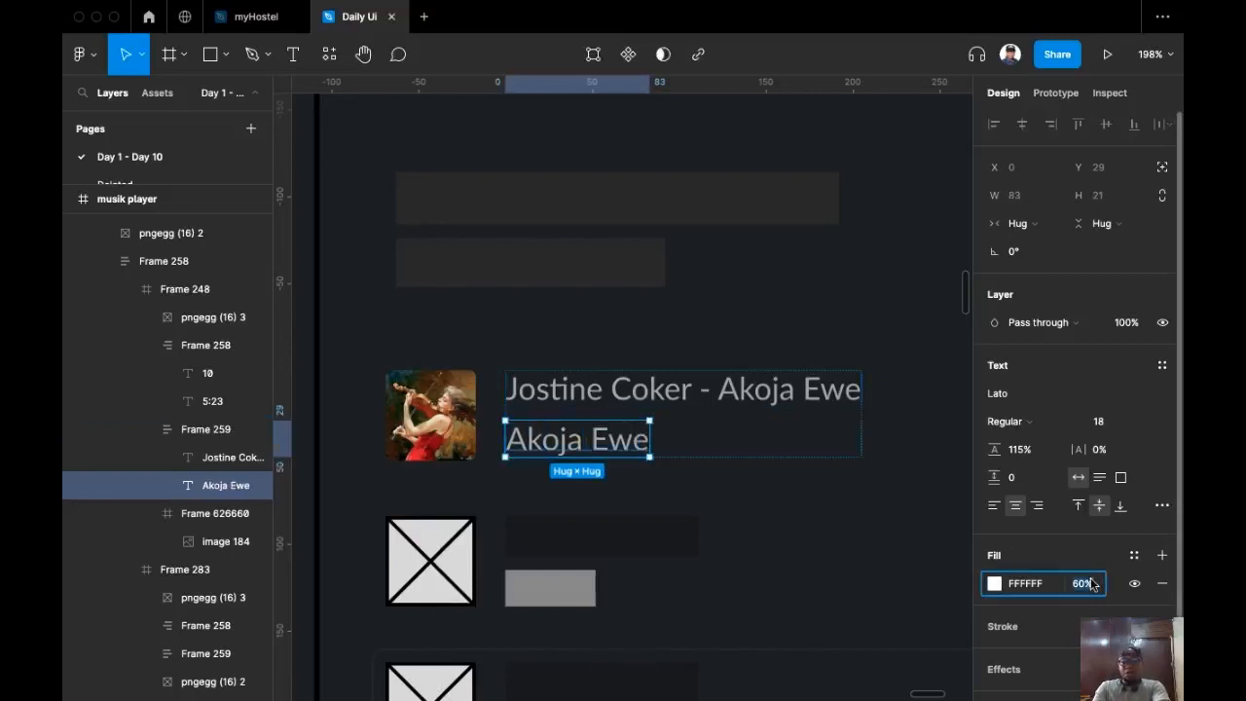
pyautogui.write('30')
pyautogui.press('Return')
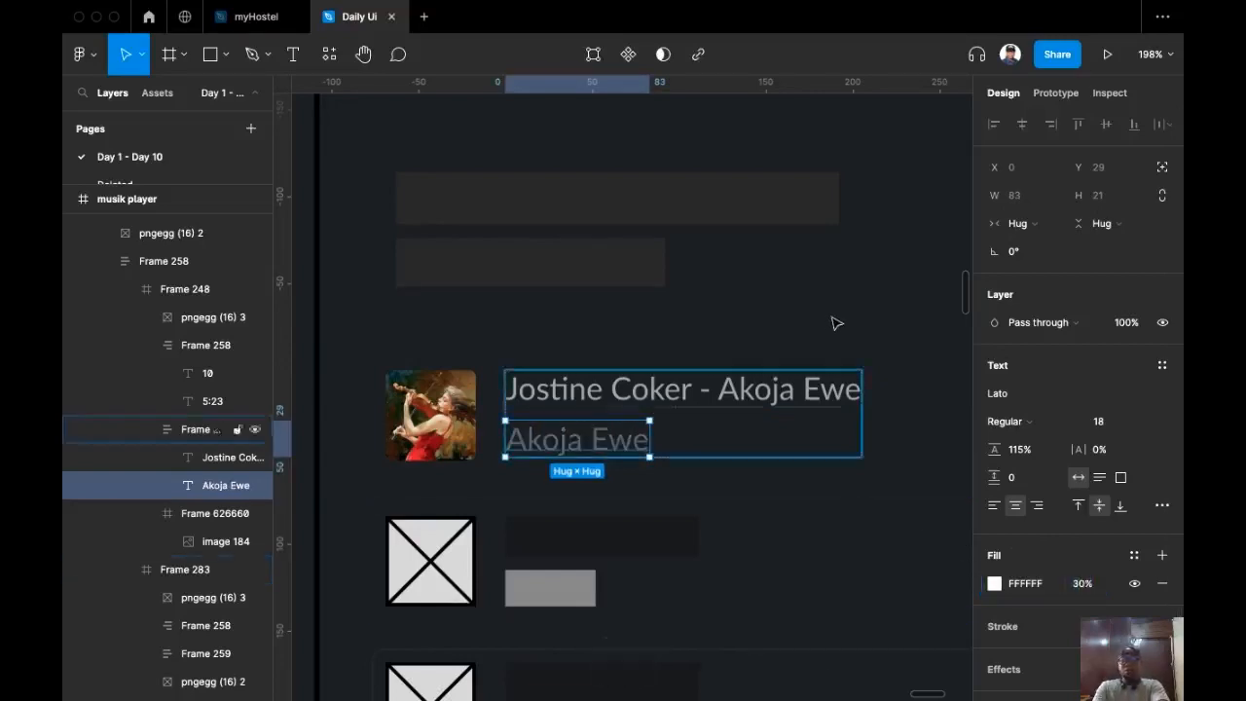
# Step: Select the whole playlist panel frame
pyautogui.click(895, 486)
pyautogui.hscroll(1, 849, 507)
pyautogui.hscroll(1, 860, 516)
pyautogui.scroll(-1, 859, 516)
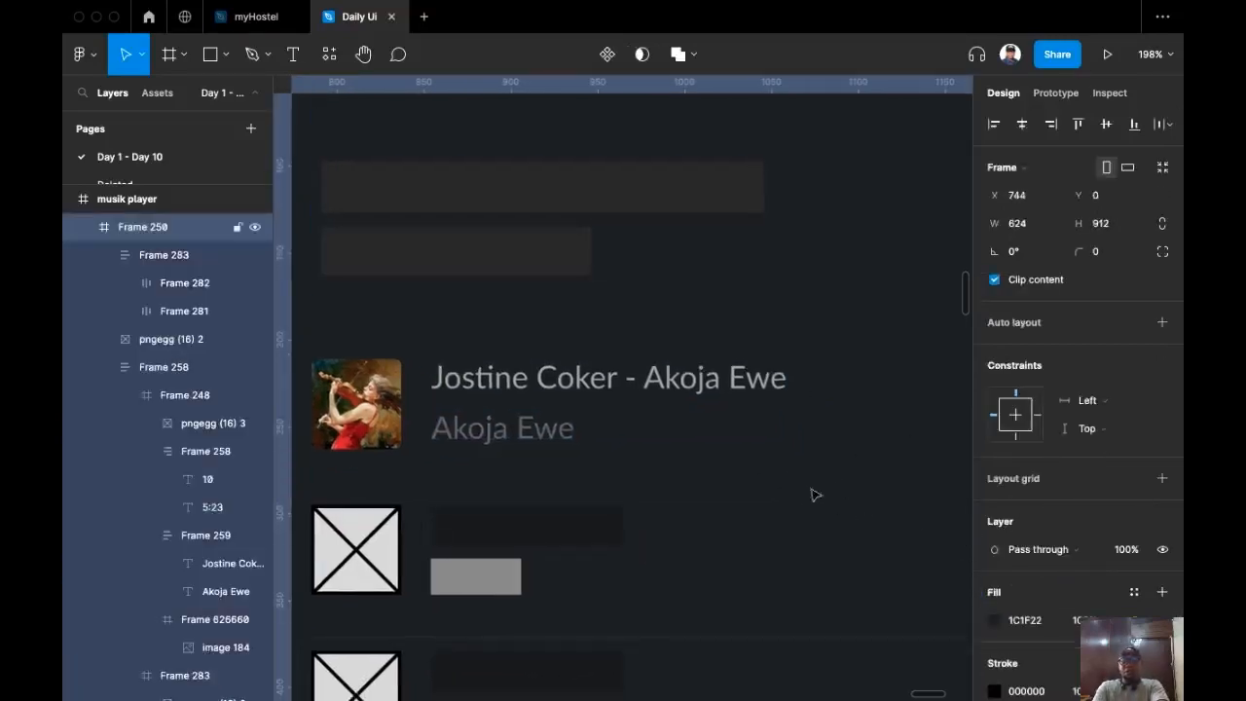
pyautogui.hscroll(-1, 456, 386)
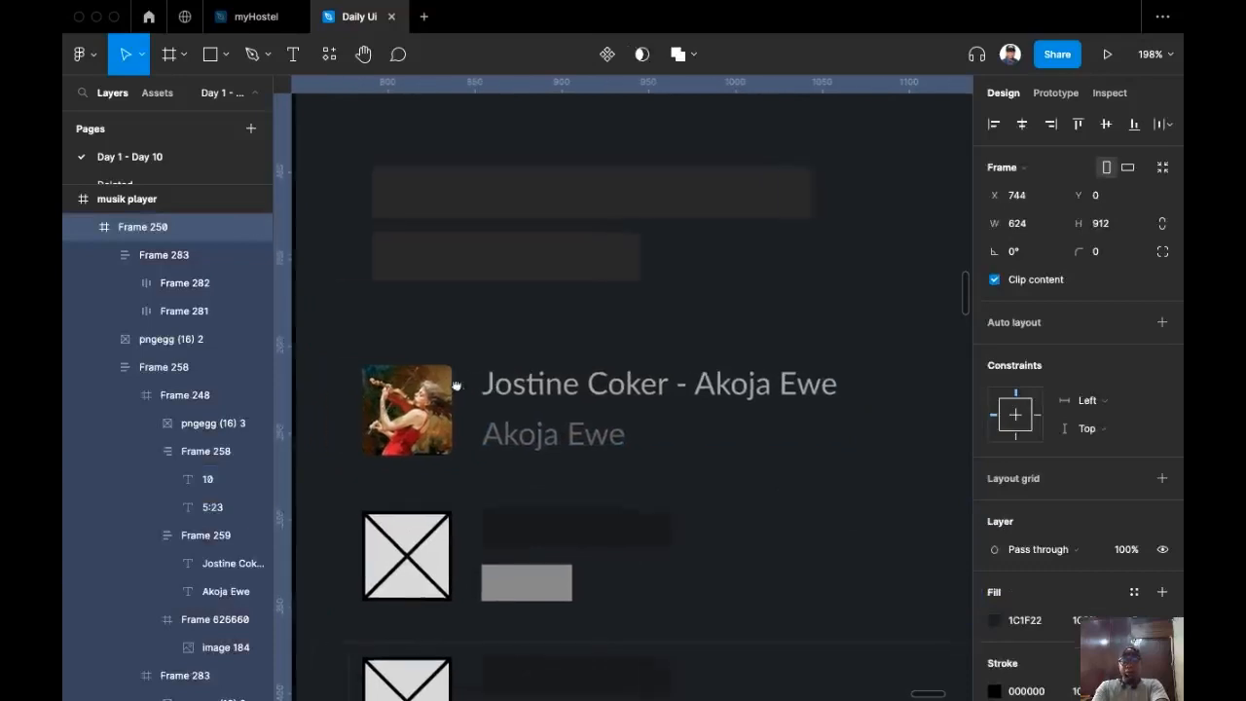
pyautogui.doubleClick(638, 395)
pyautogui.press('Return')
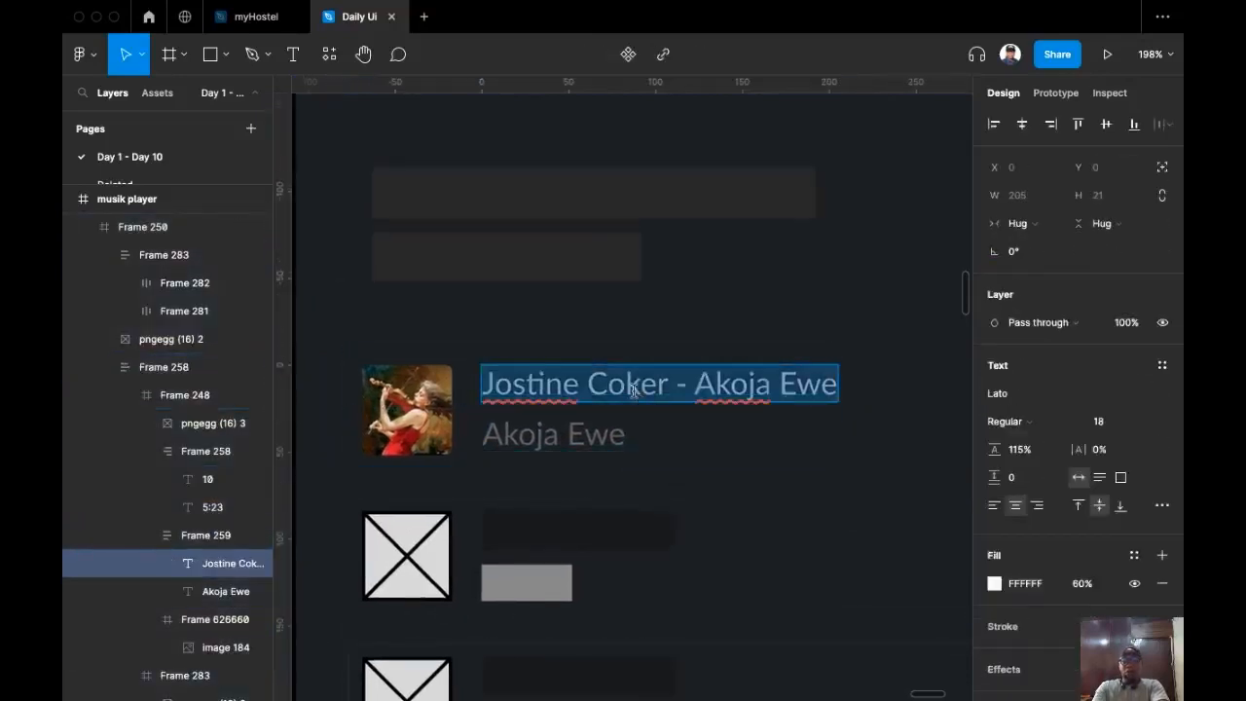
pyautogui.doubleClick(633, 390)
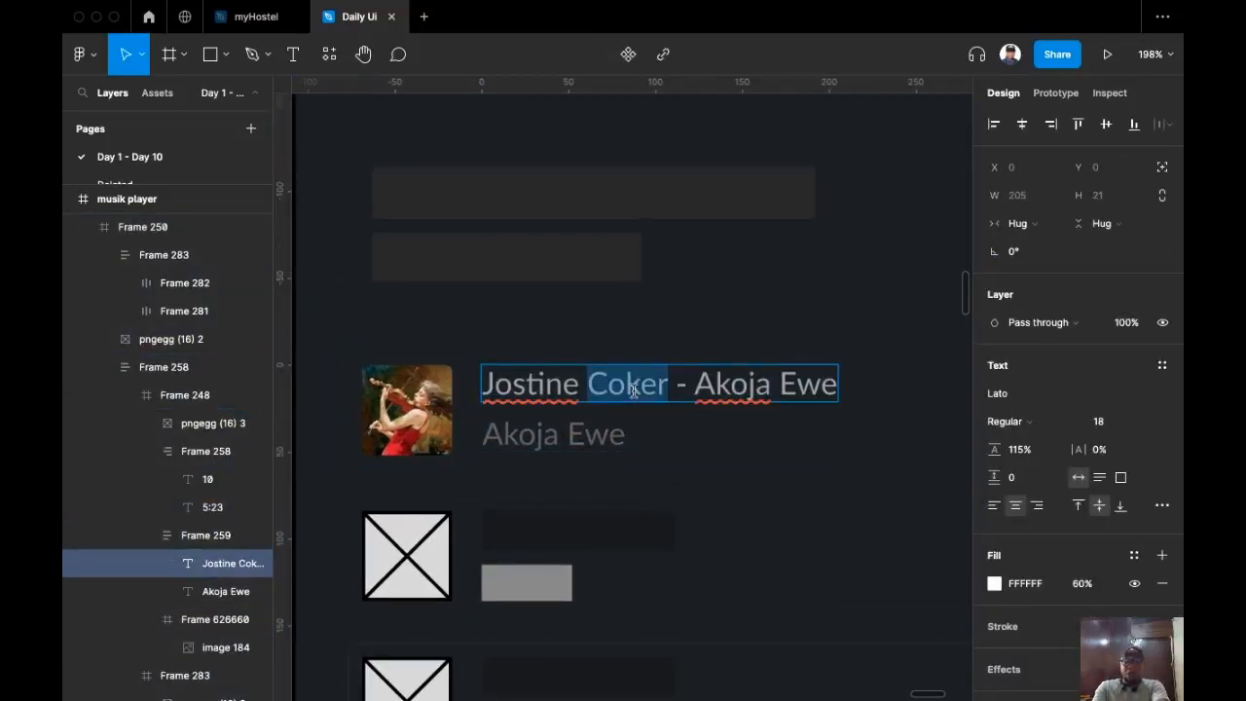
pyautogui.moveTo(651, 389); pyautogui.dragTo(489, 363)
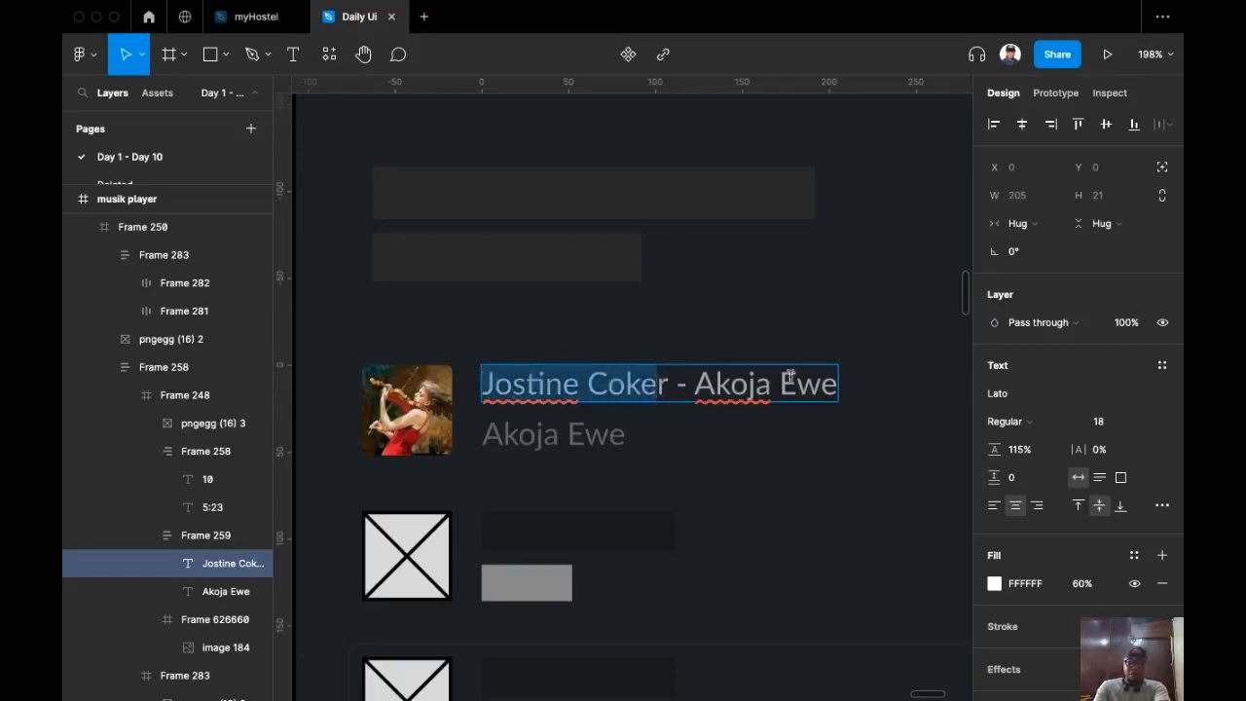
pyautogui.hscroll(-2, 545, 374)
pyautogui.scroll(-4, 584, 395)
pyautogui.hscroll(-4, 500, 428)
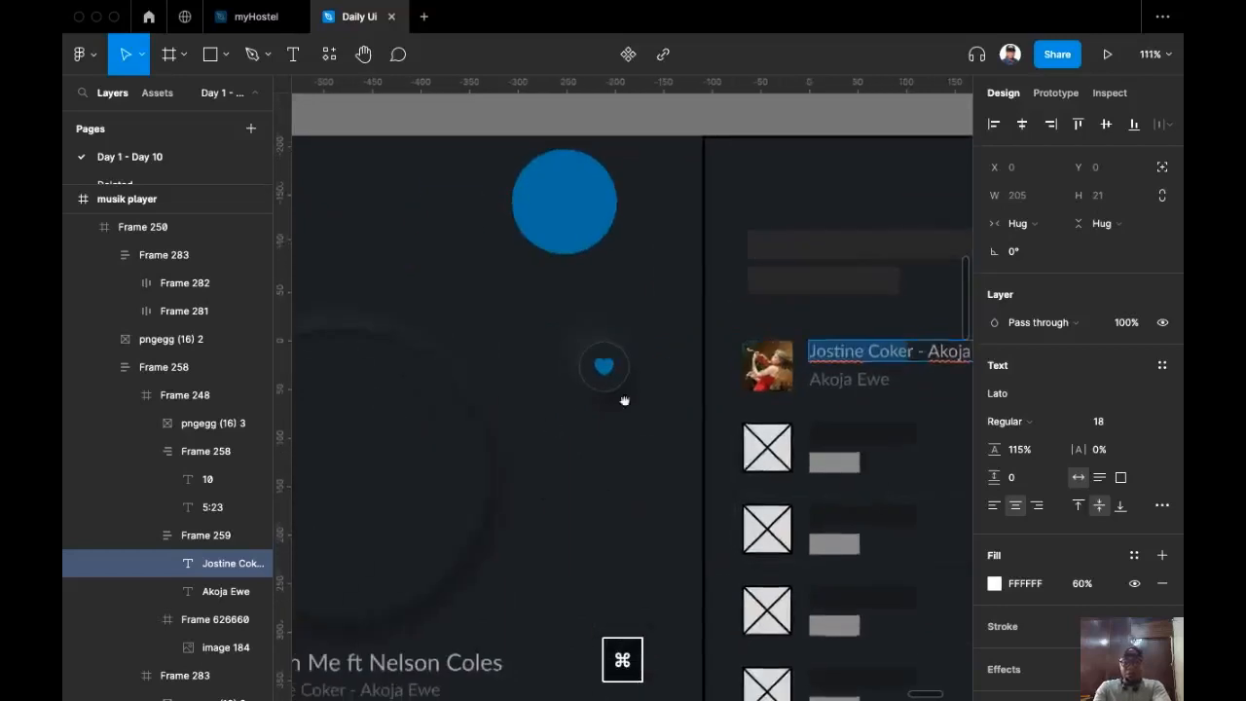
pyautogui.doubleClick(493, 628)
pyautogui.press('super+a')
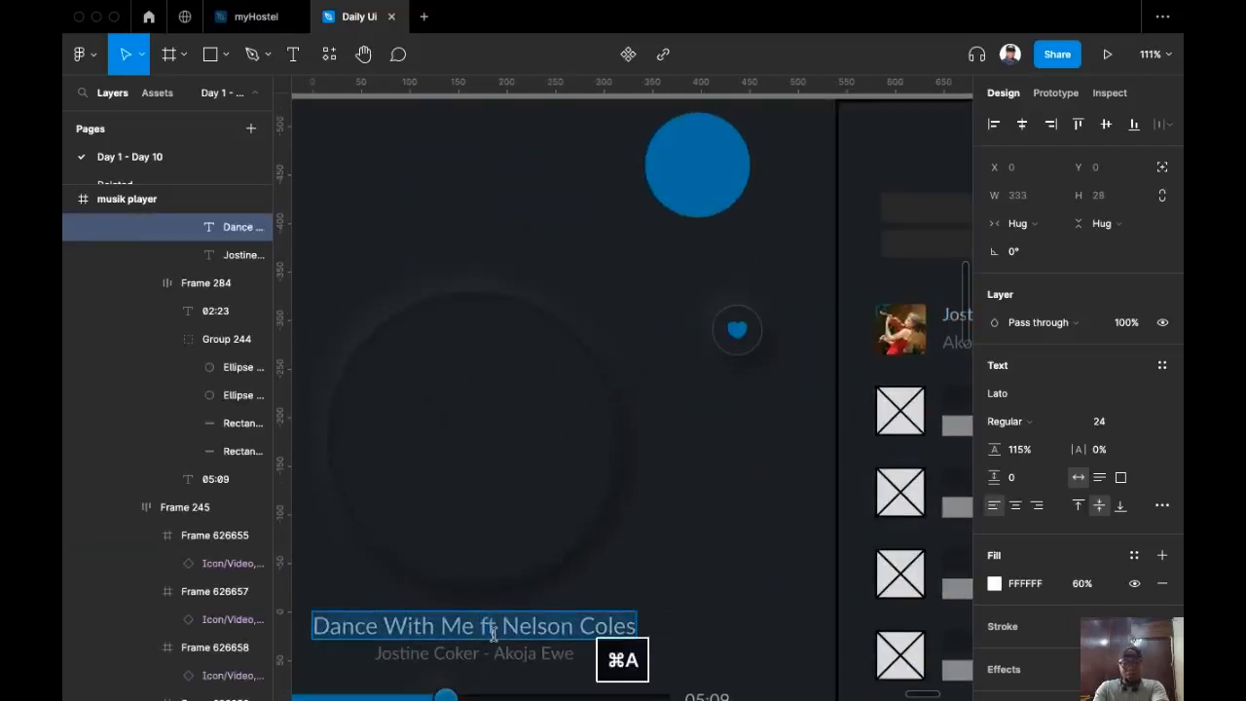
pyautogui.hscroll(4, 545, 467)
pyautogui.scroll(4, 651, 353)
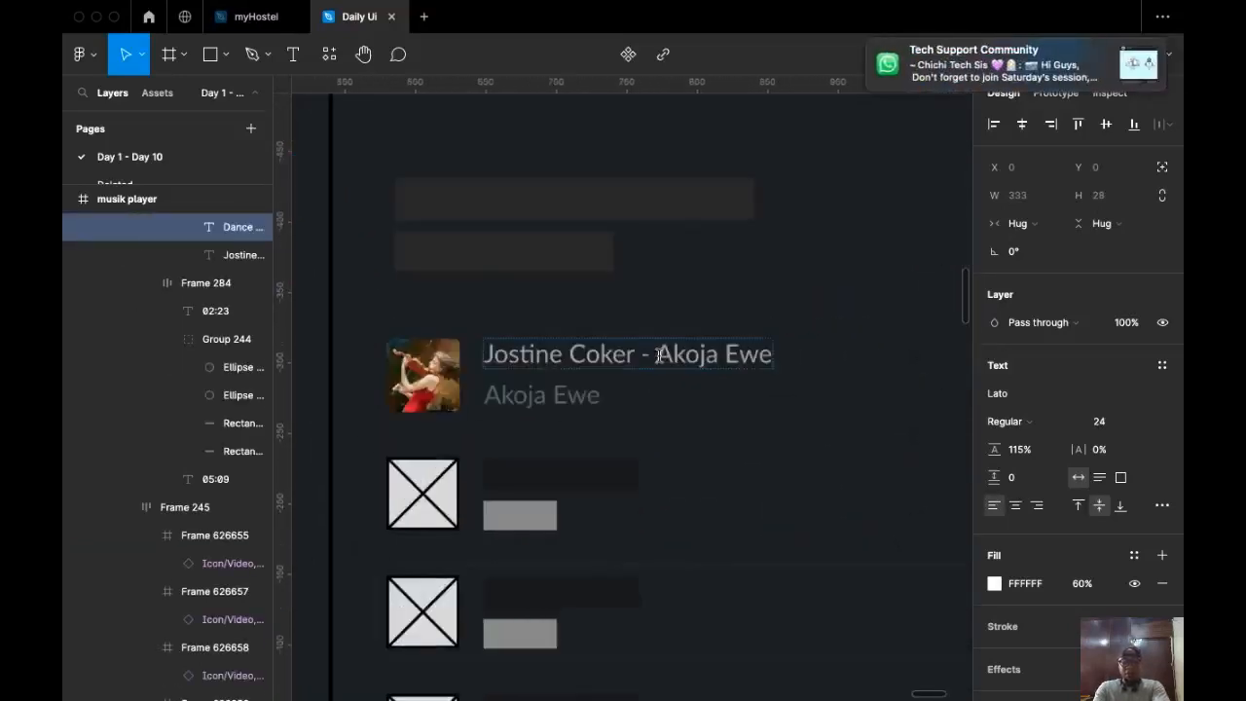
pyautogui.doubleClick(679, 363)
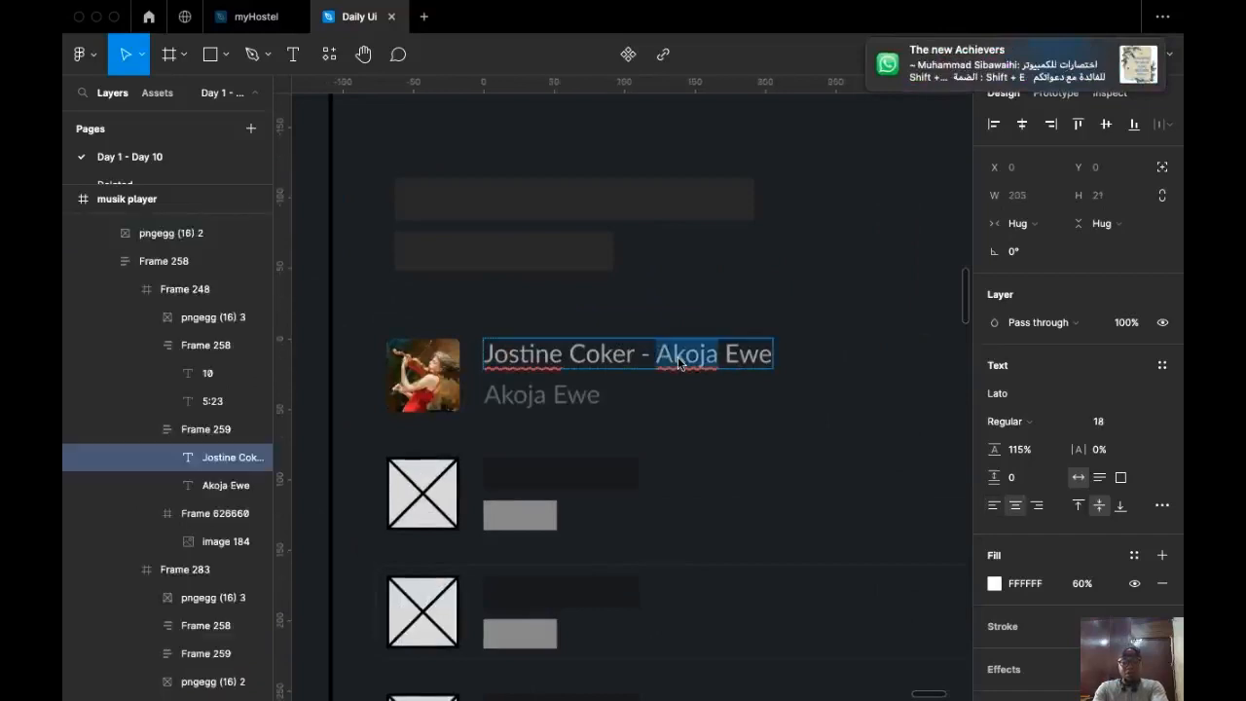
pyautogui.press('super+a')
pyautogui.press('super+v')
pyautogui.press('Escape')
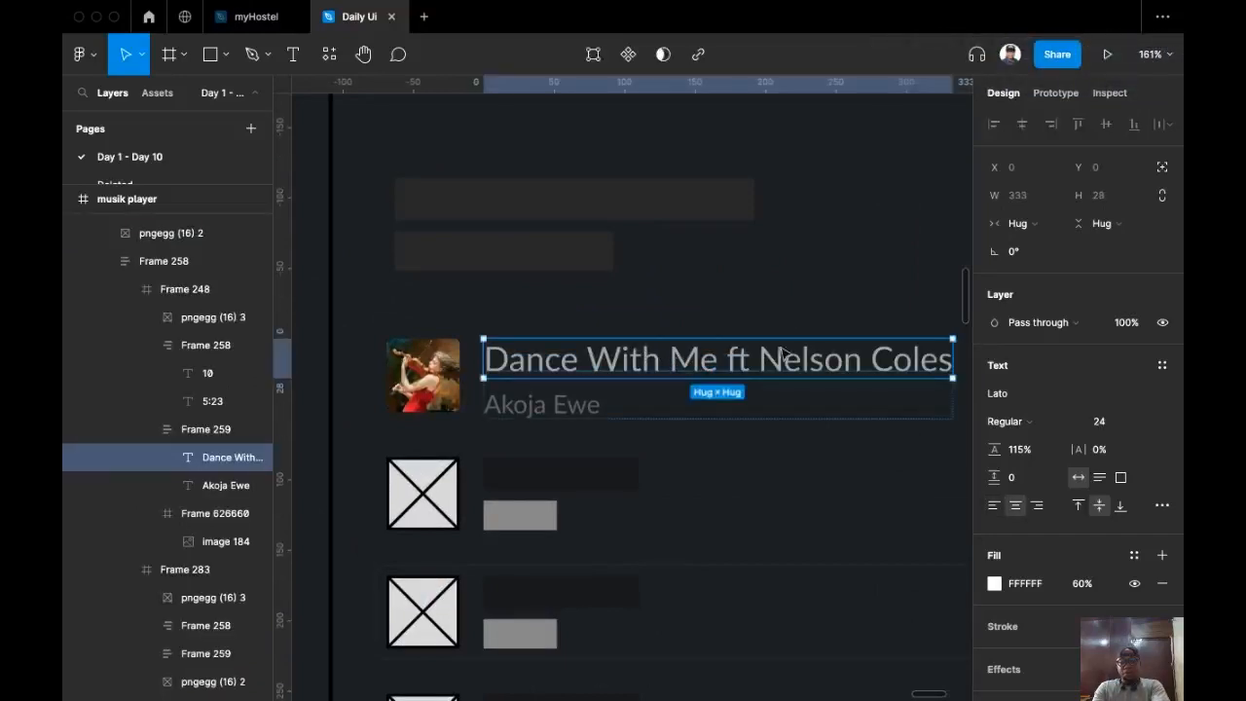
# Step: Set the first row's title to font size 20
pyautogui.click(1150, 429)
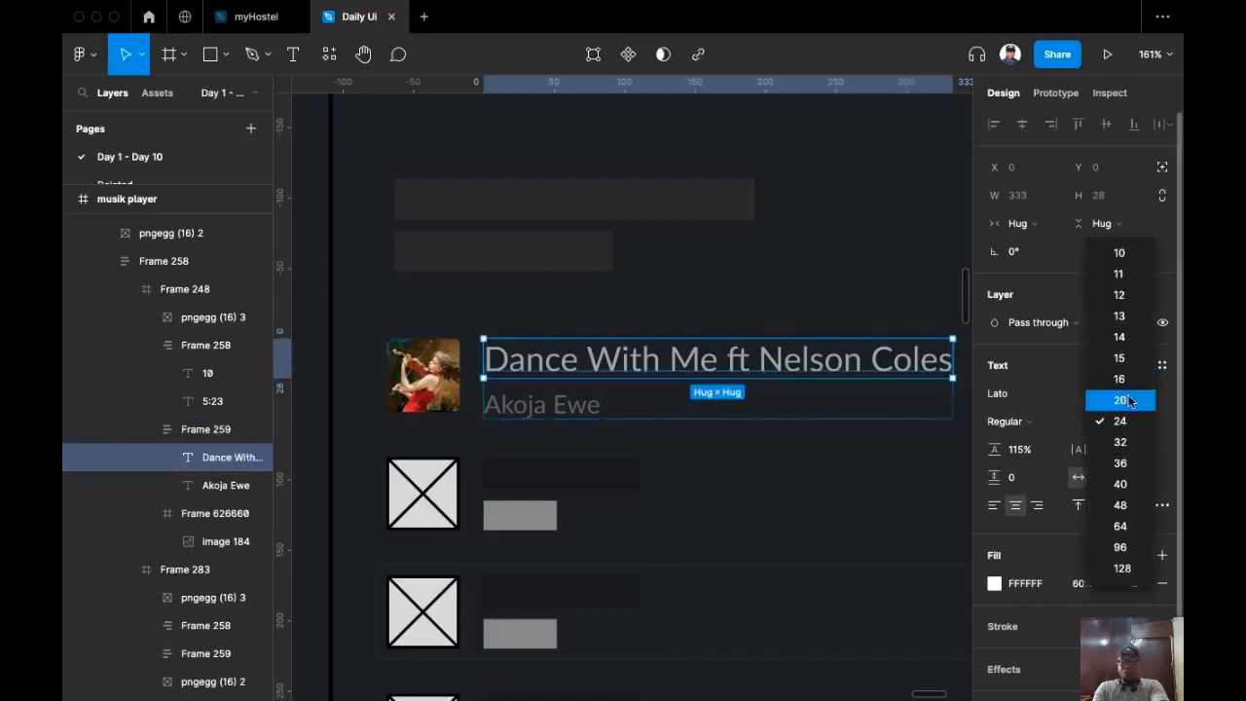
pyautogui.click(1129, 401)
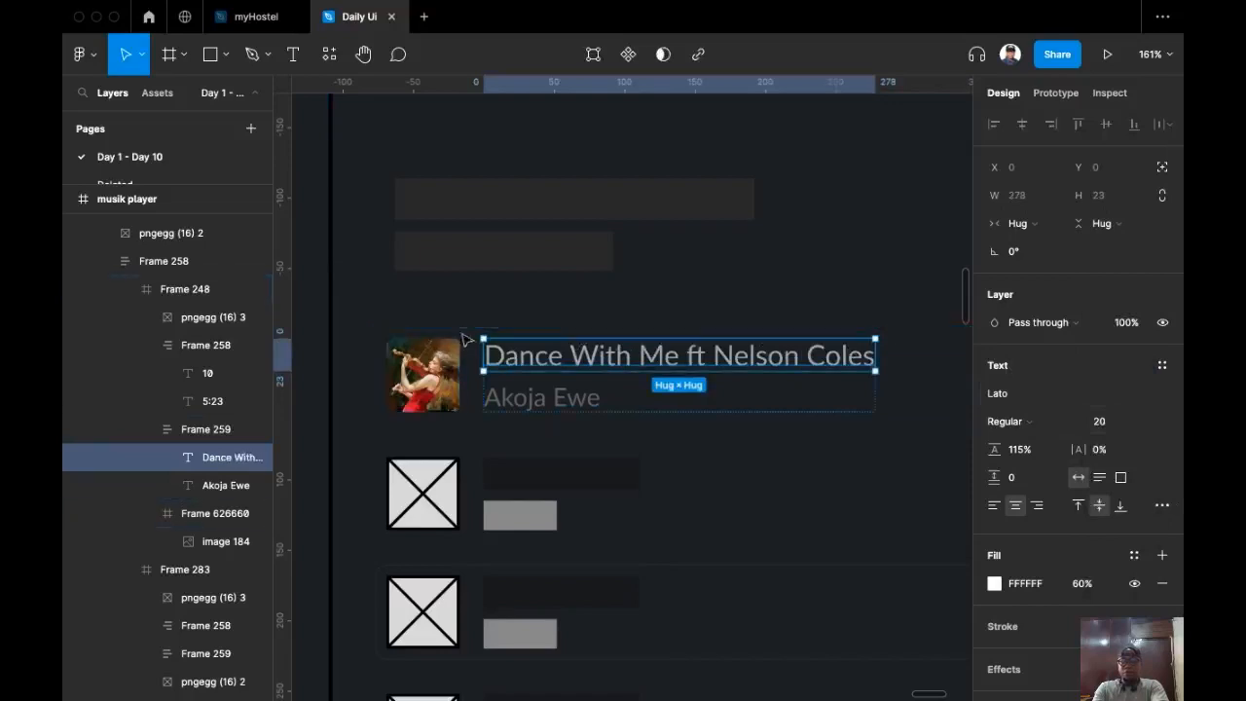
pyautogui.scroll(3, 649, 305)
pyautogui.click(528, 361)
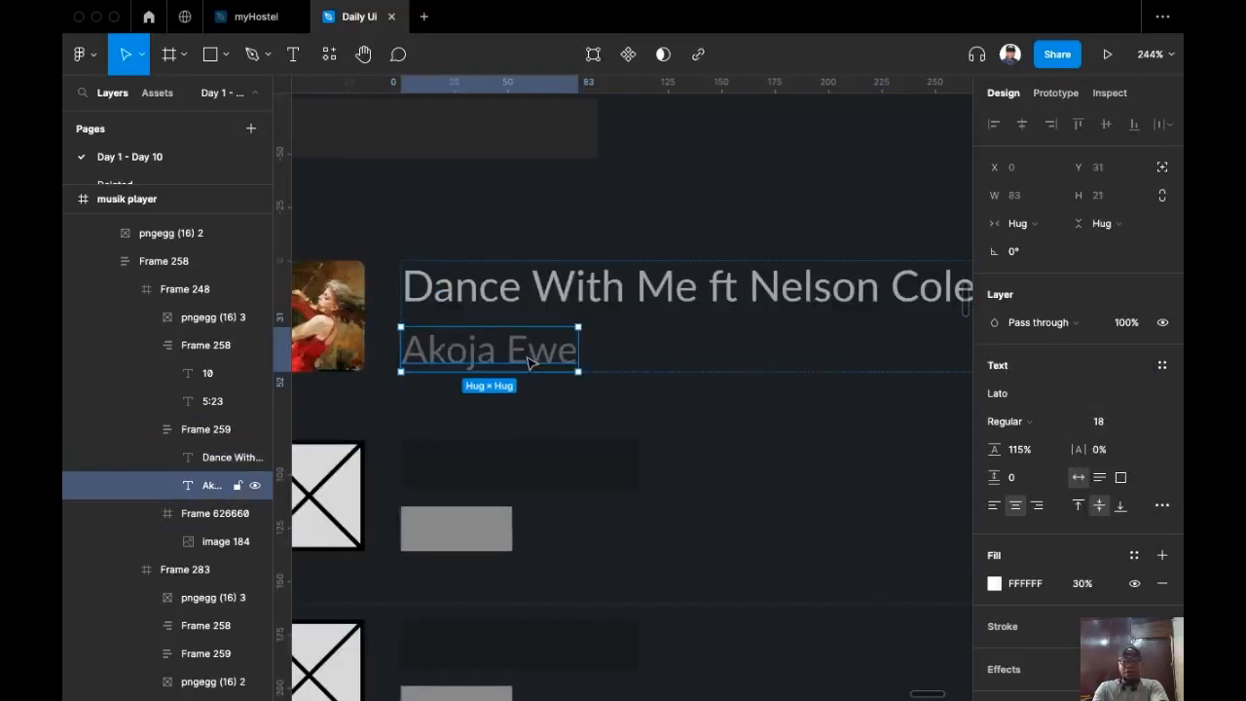
pyautogui.scroll(-5, 584, 325)
pyautogui.scroll(1, 603, 373)
# Step: Make the row's 10 and 5:23 labels white (FFFFFF) at 60% opacity
pyautogui.click(604, 411)
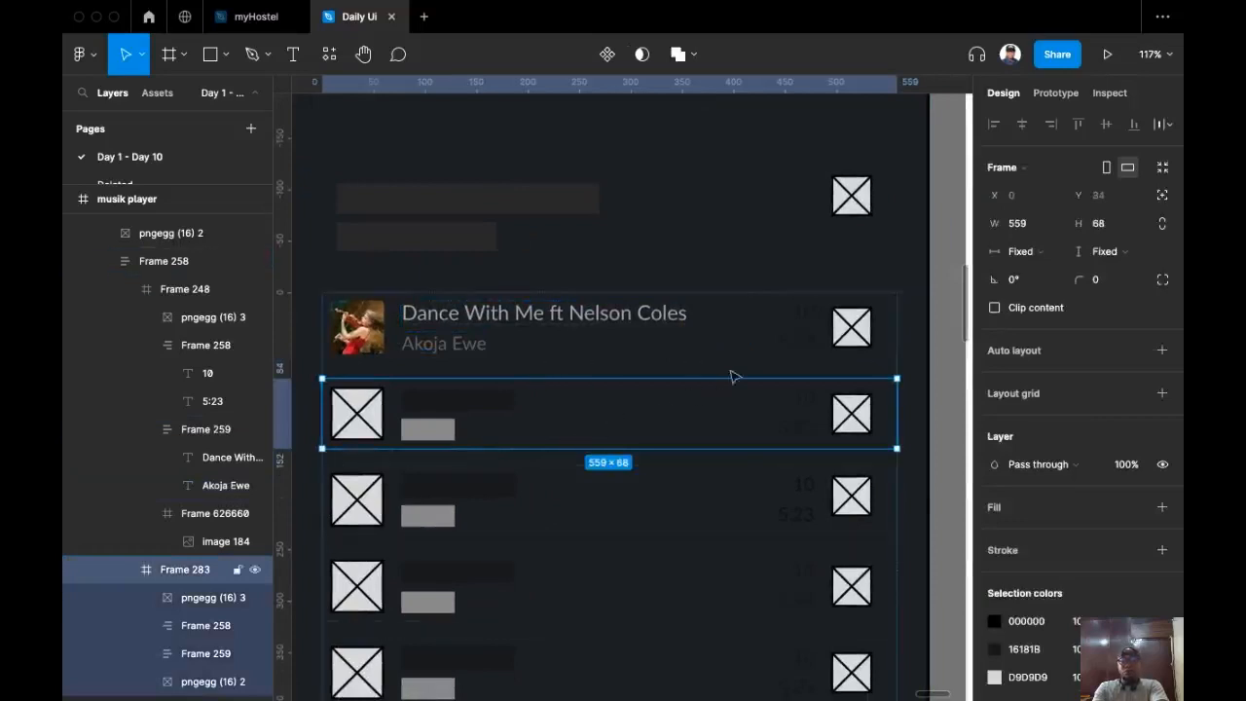
pyautogui.scroll(3, 826, 341)
pyautogui.keyDown('super'); pyautogui.click(787, 349); pyautogui.keyUp('super')
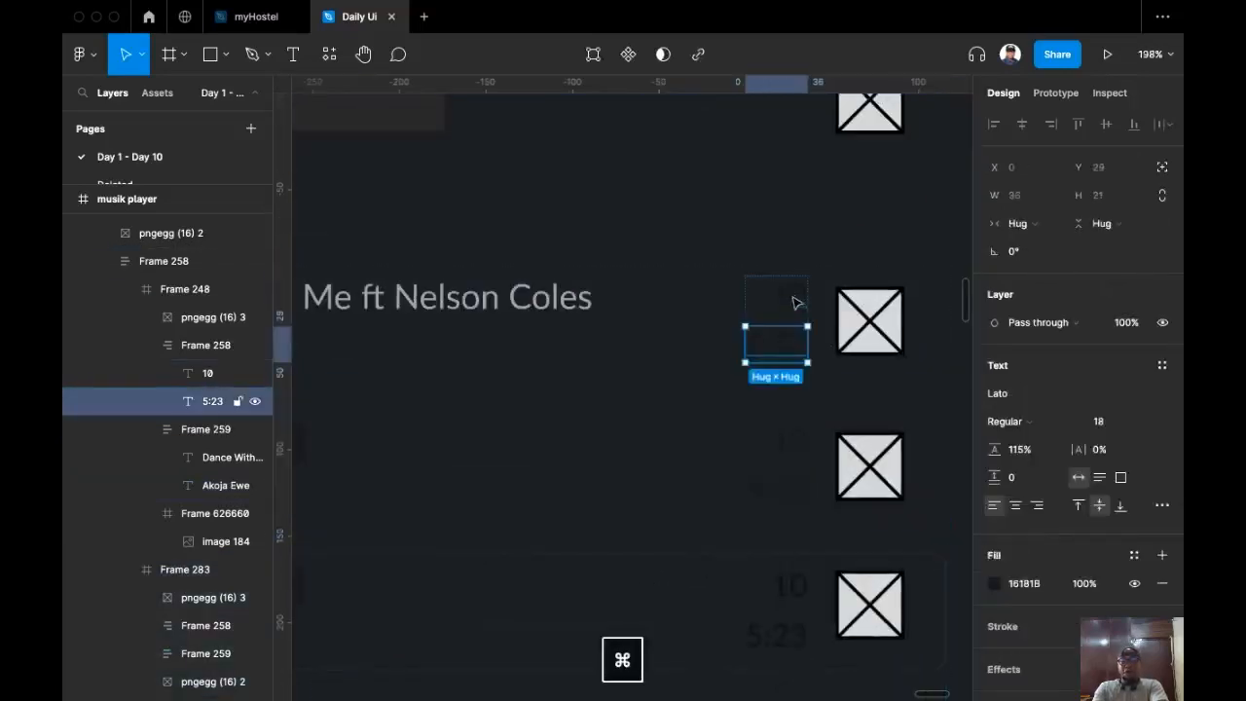
pyautogui.keyDown('shift'); pyautogui.keyDown('super'); pyautogui.click(797, 303); pyautogui.keyUp('super'); pyautogui.keyUp('shift')
pyautogui.click(1024, 583)
pyautogui.write('f')
pyautogui.press('Return')
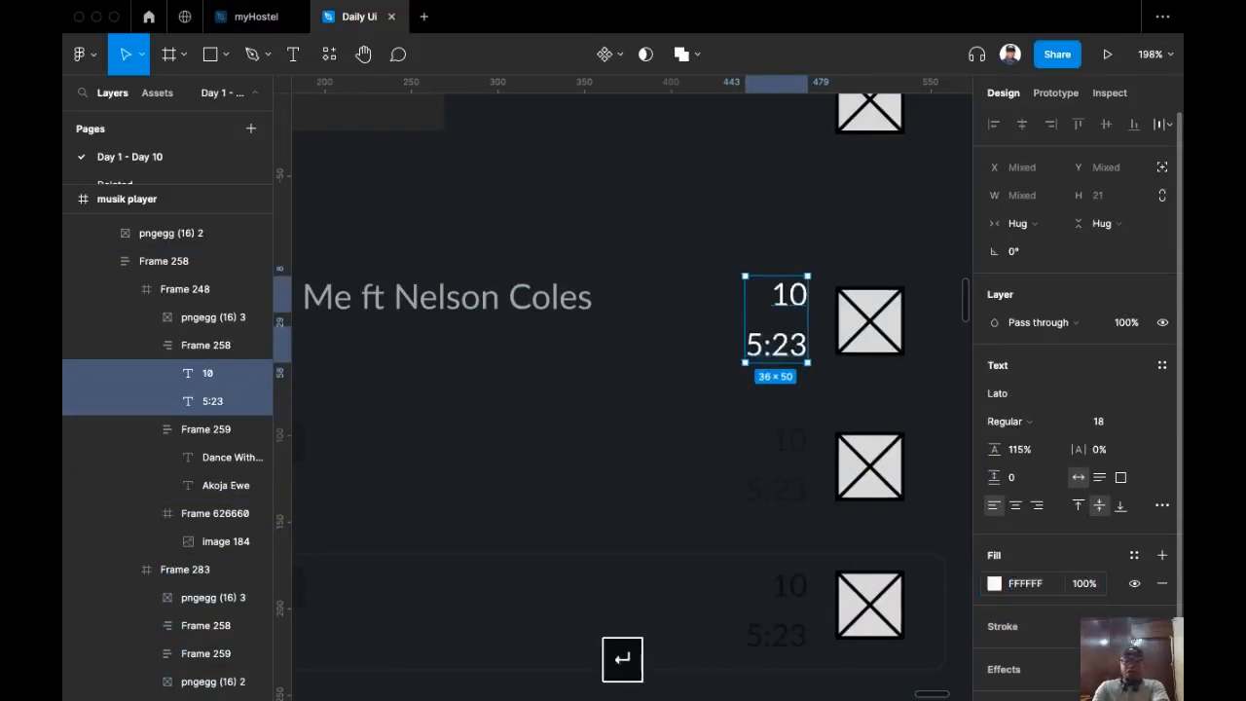
pyautogui.click(1090, 586)
pyautogui.write('60')
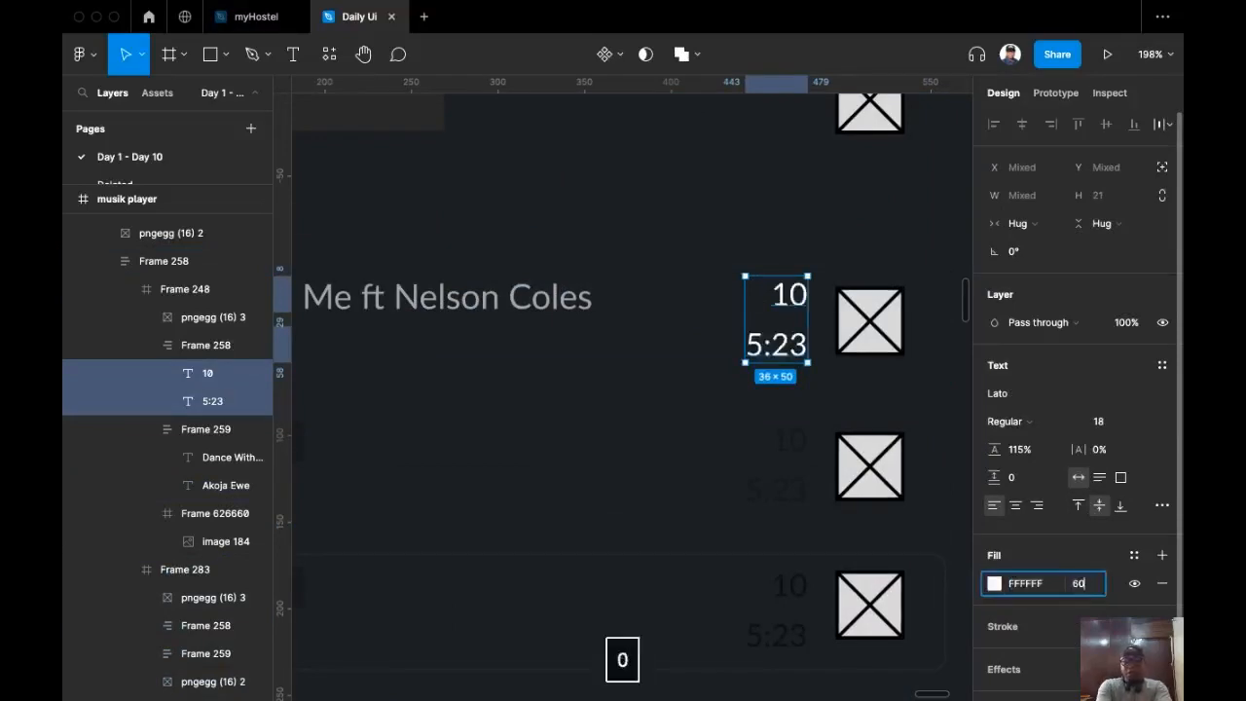
pyautogui.press('Return')
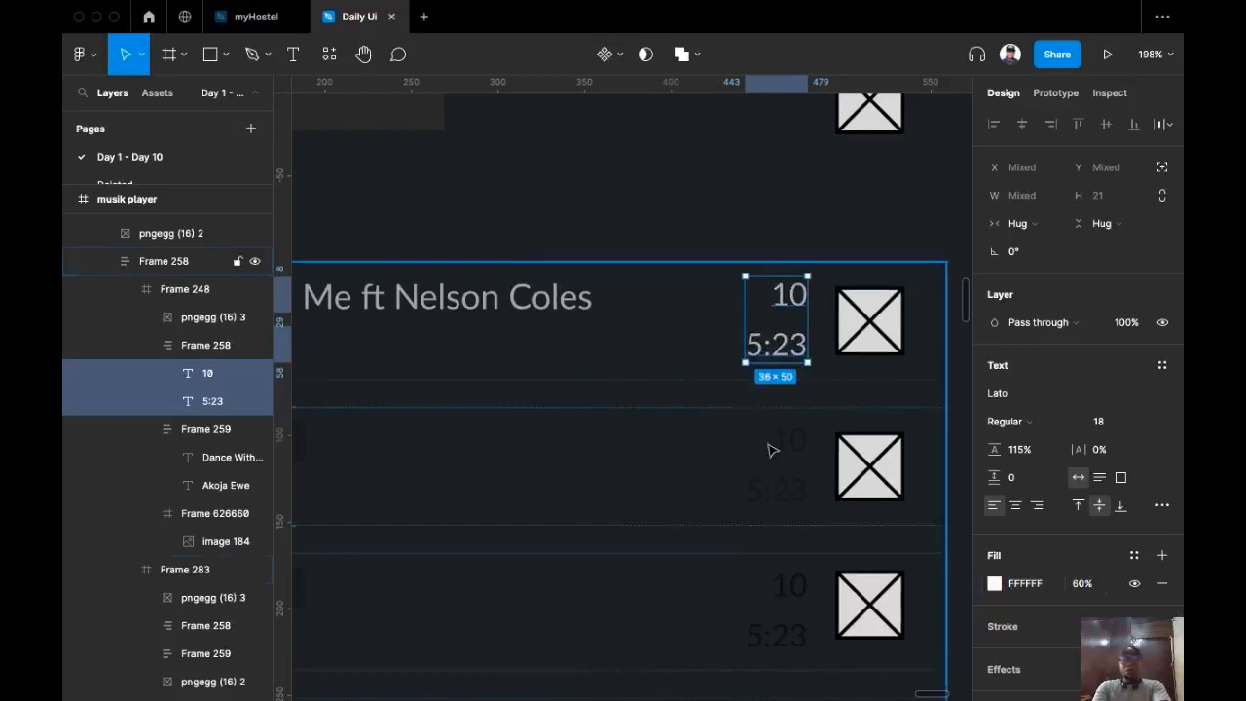
pyautogui.click(790, 311)
pyautogui.doubleClick(790, 309)
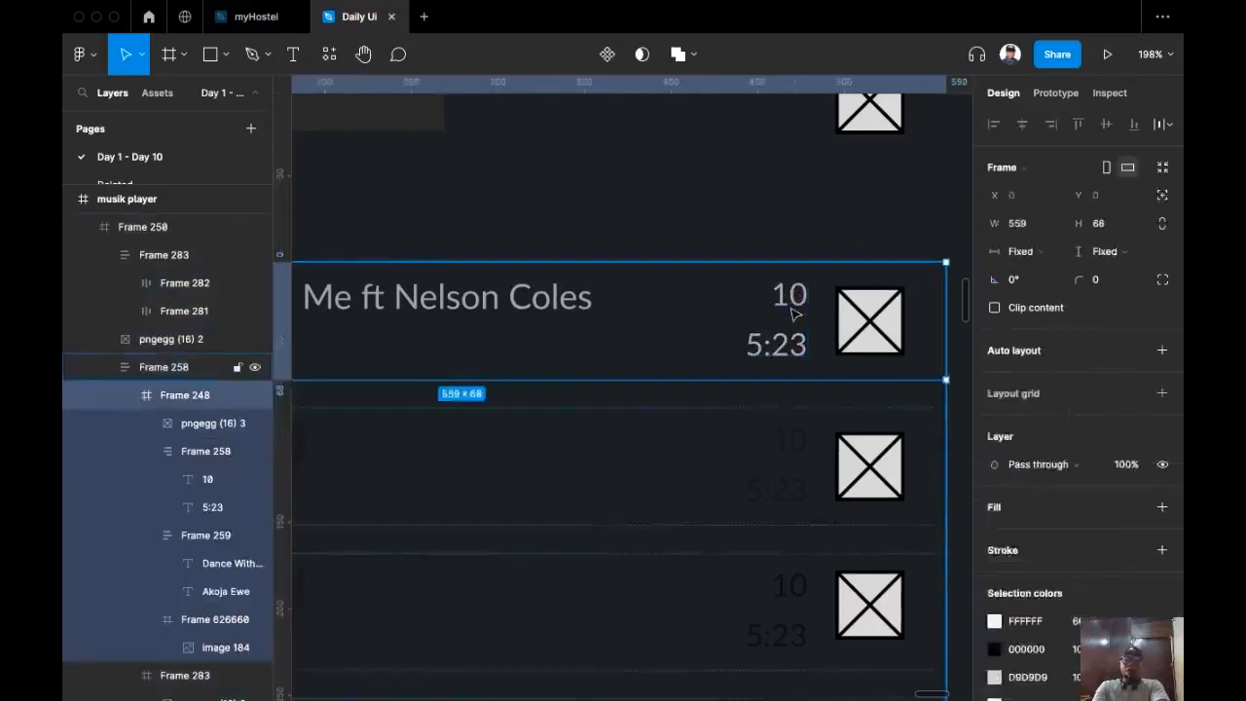
pyautogui.doubleClick(789, 307)
# Step: Change the first row's track number text from 10 to 01
pyautogui.doubleClick(786, 303)
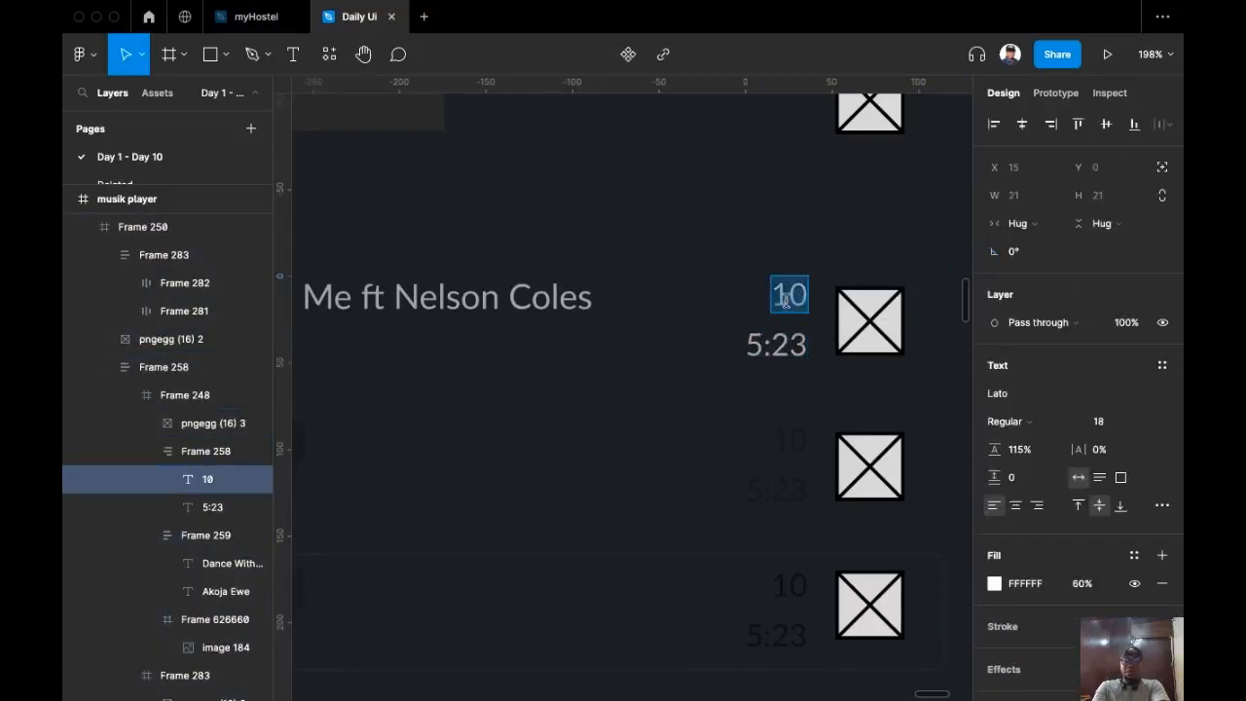
pyautogui.write('01')
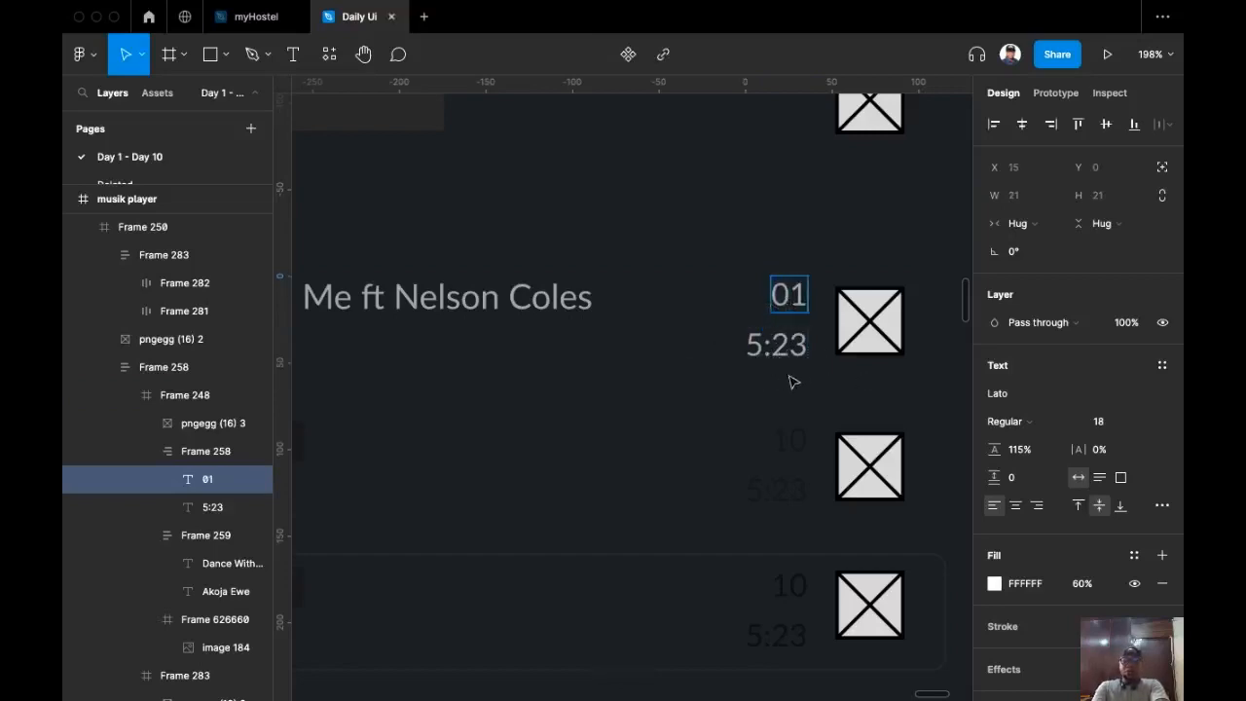
pyautogui.scroll(-3, 699, 392)
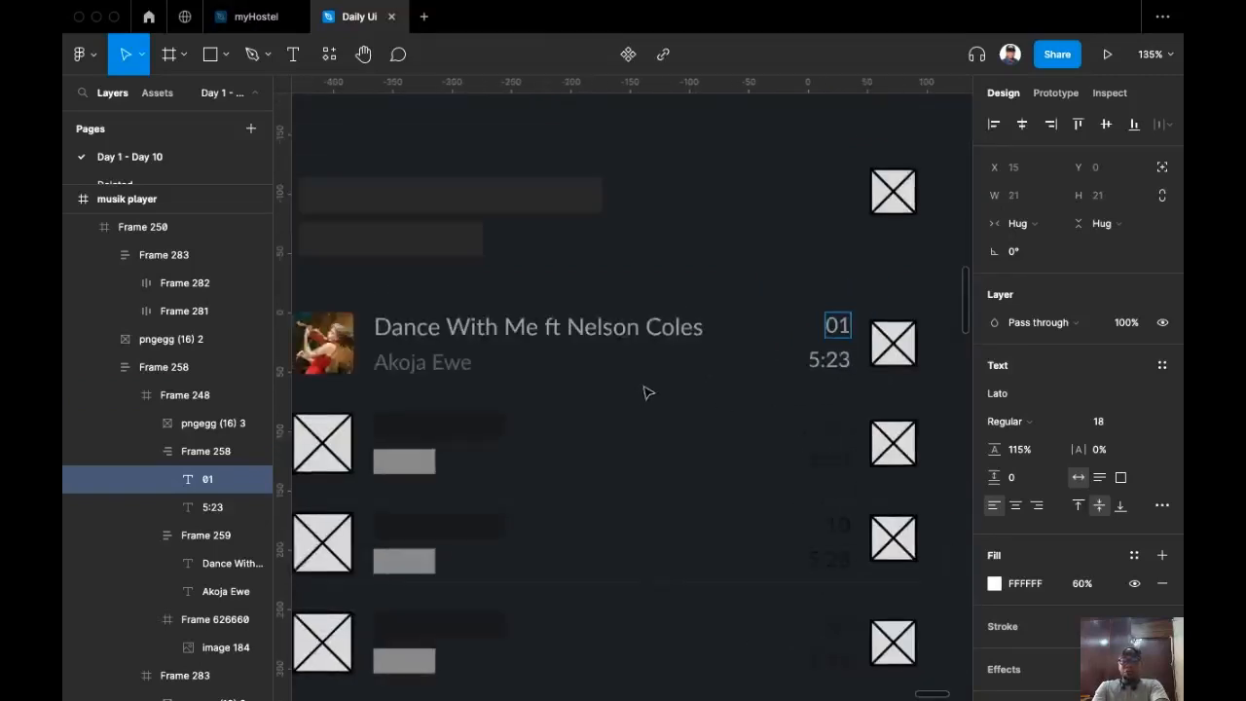
pyautogui.hscroll(4, 682, 395)
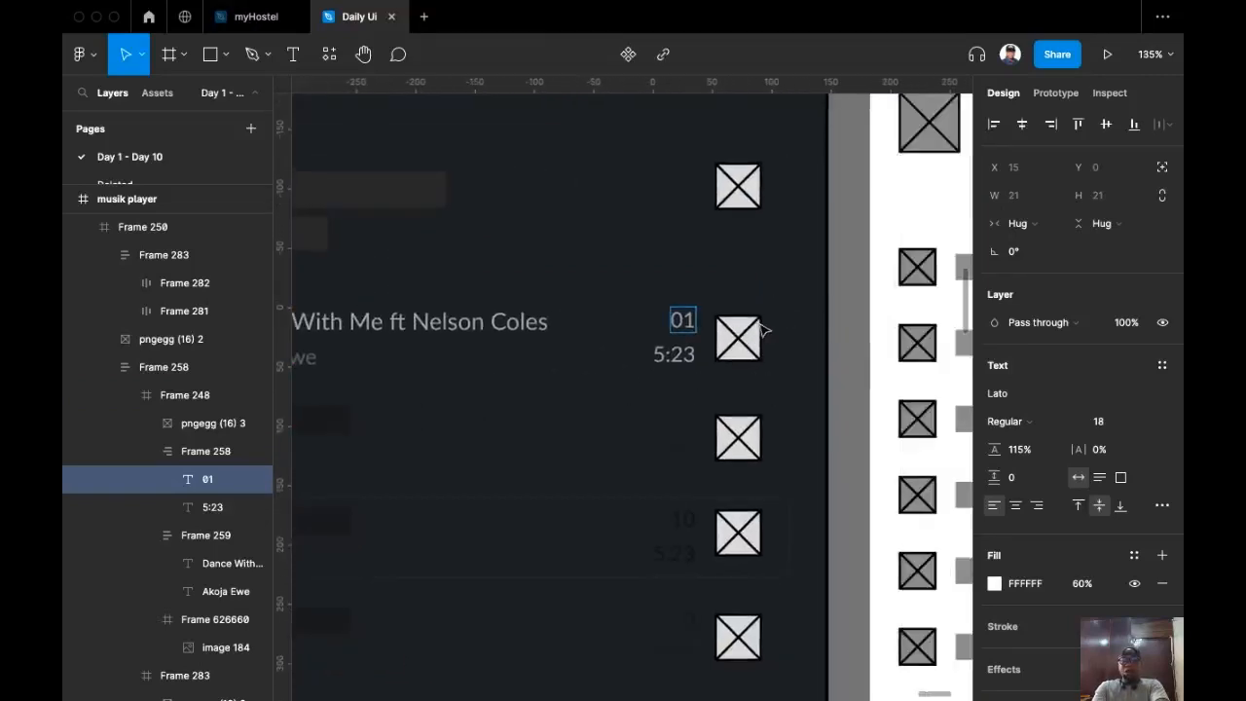
pyautogui.press('Escape')
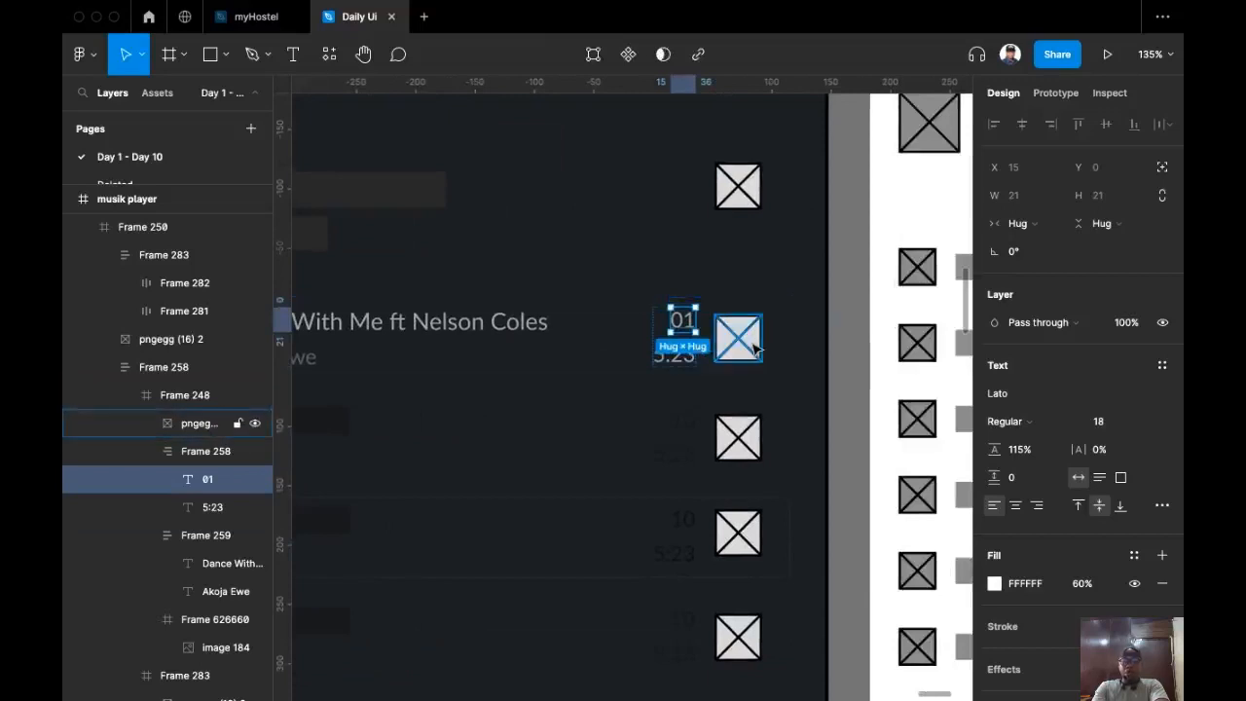
# Step: Pan back to the player screen and select its row of playback buttons
pyautogui.moveTo(556, 391); pyautogui.dragTo(720, 337)
pyautogui.scroll(-3, 696, 336)
pyautogui.moveTo(543, 384)
pyautogui.mouseDown()
pyautogui.moveTo(652, 317)
pyautogui.moveTo(658, 297)
pyautogui.mouseUp()
pyautogui.moveTo(438, 463); pyautogui.dragTo(507, 395)
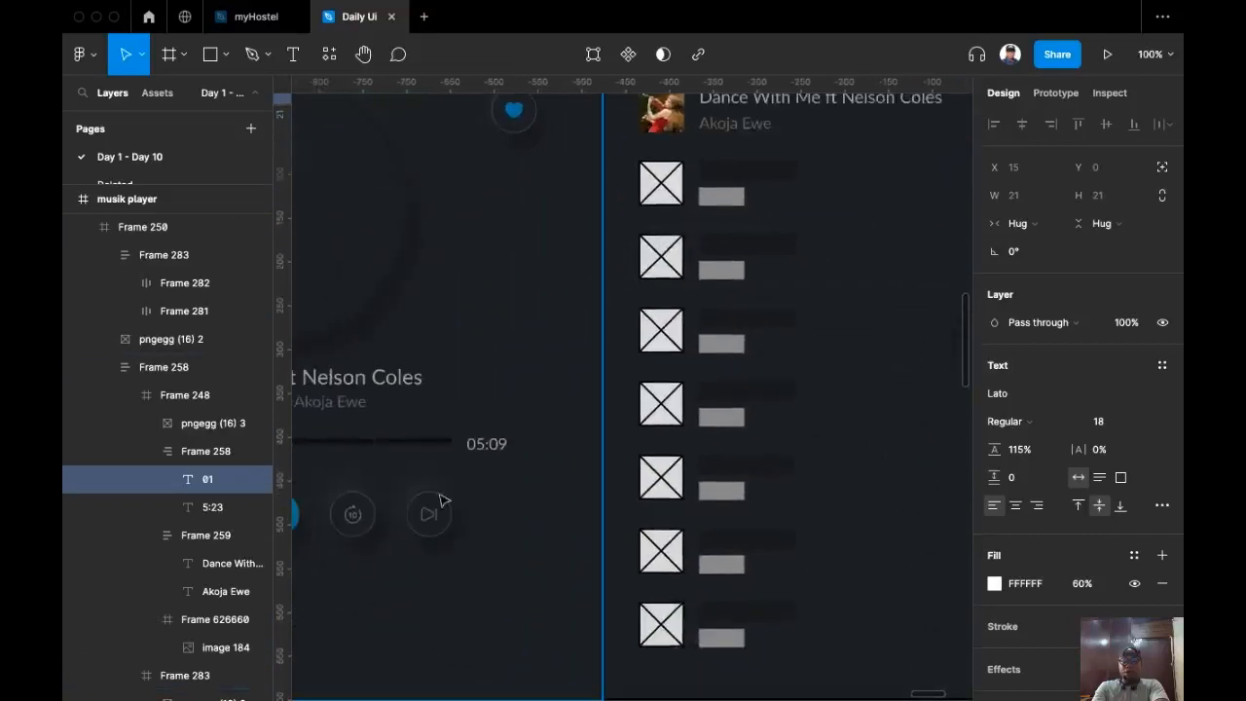
pyautogui.moveTo(405, 520); pyautogui.dragTo(534, 504)
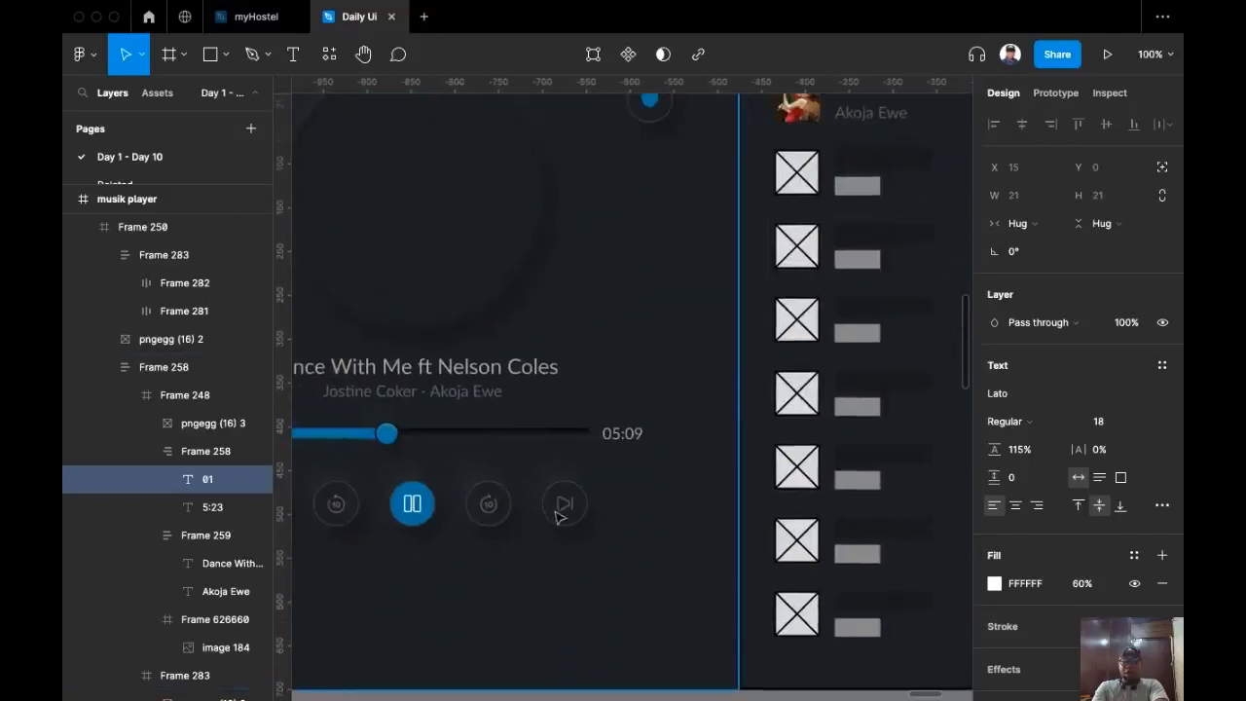
pyautogui.click(564, 514)
pyautogui.click(565, 508)
# Step: Replace the first row's placeholder image with the next-track button, sized 40×40 and vertically centred
pyautogui.doubleClick(564, 506)
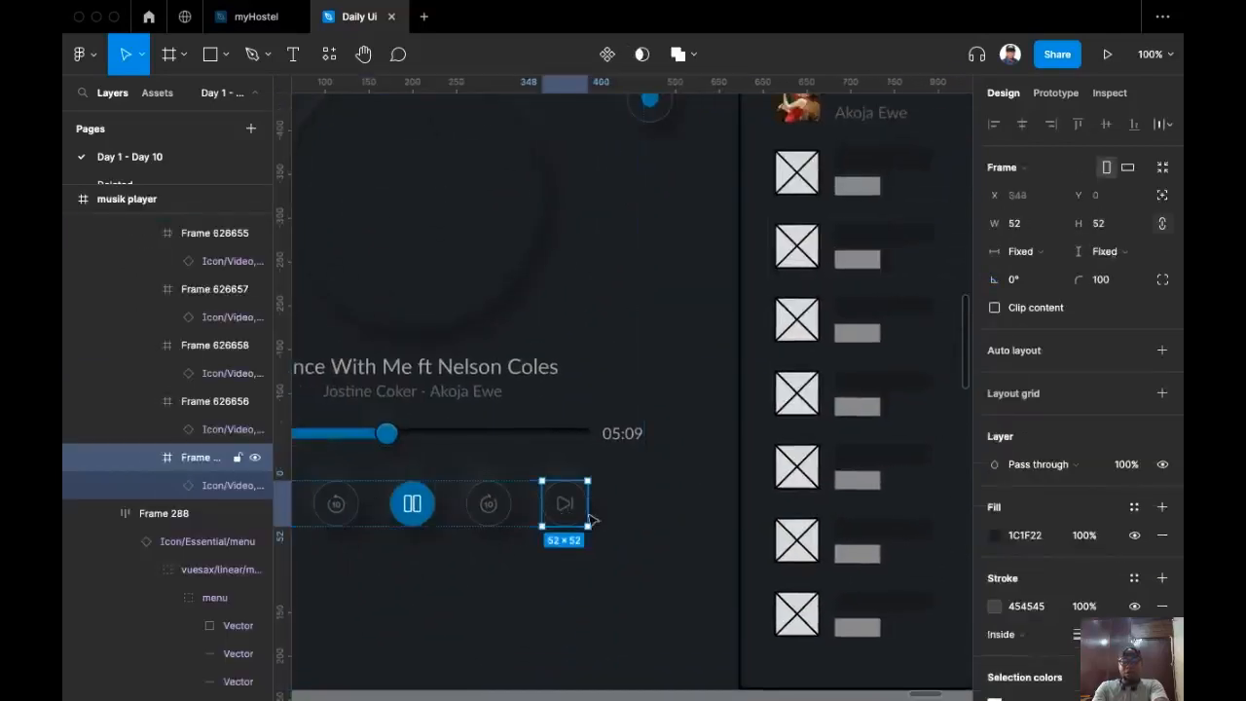
pyautogui.press('super+c')
pyautogui.hscroll(10, 734, 376)
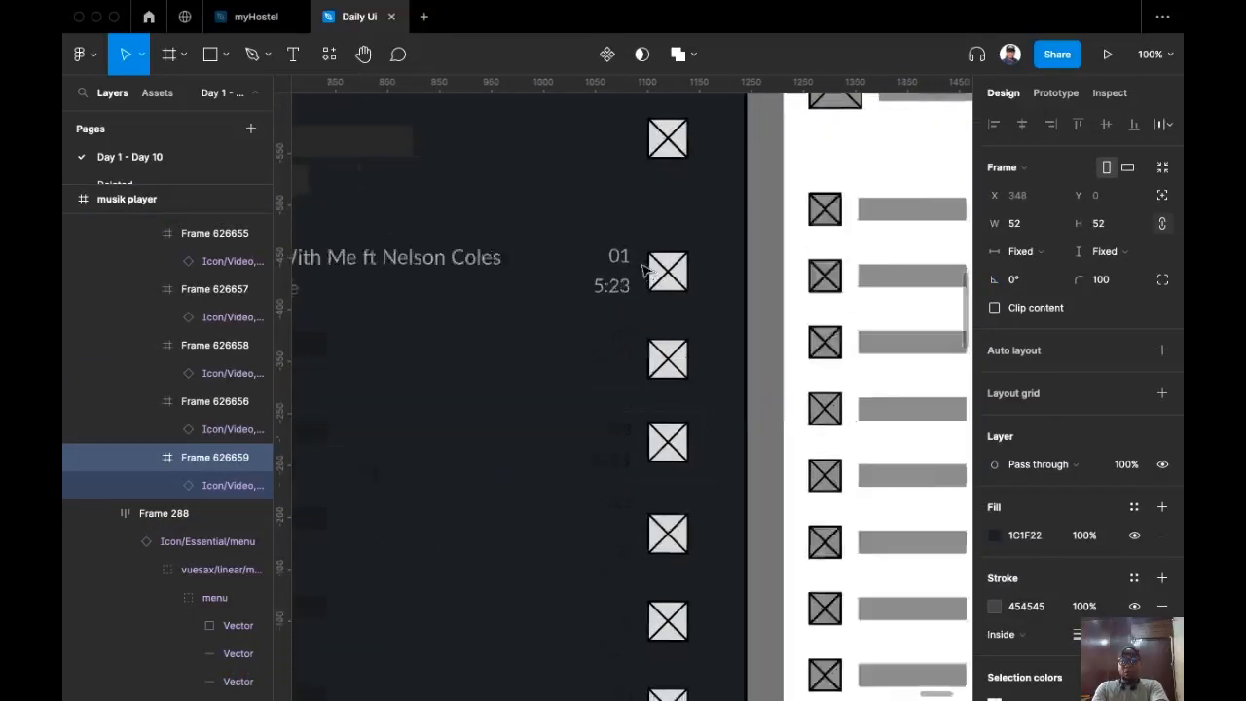
pyautogui.scroll(3, 669, 361)
pyautogui.click(677, 277)
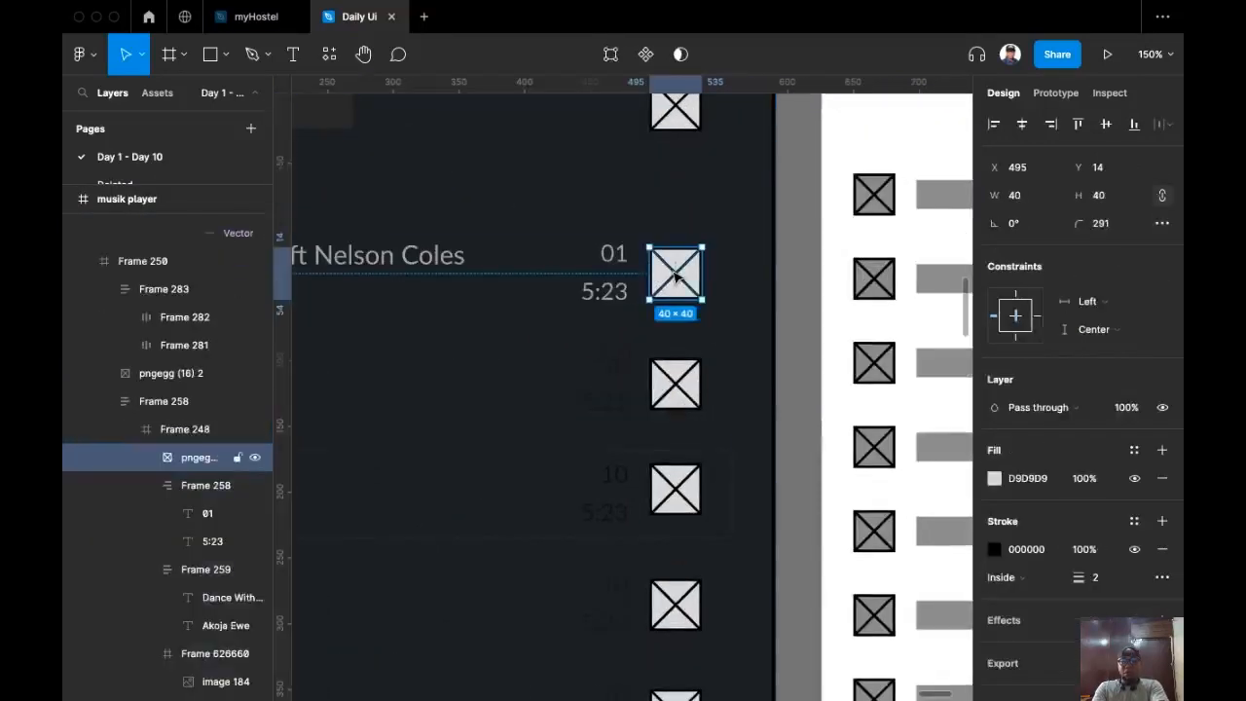
pyautogui.press('super+shift+r')
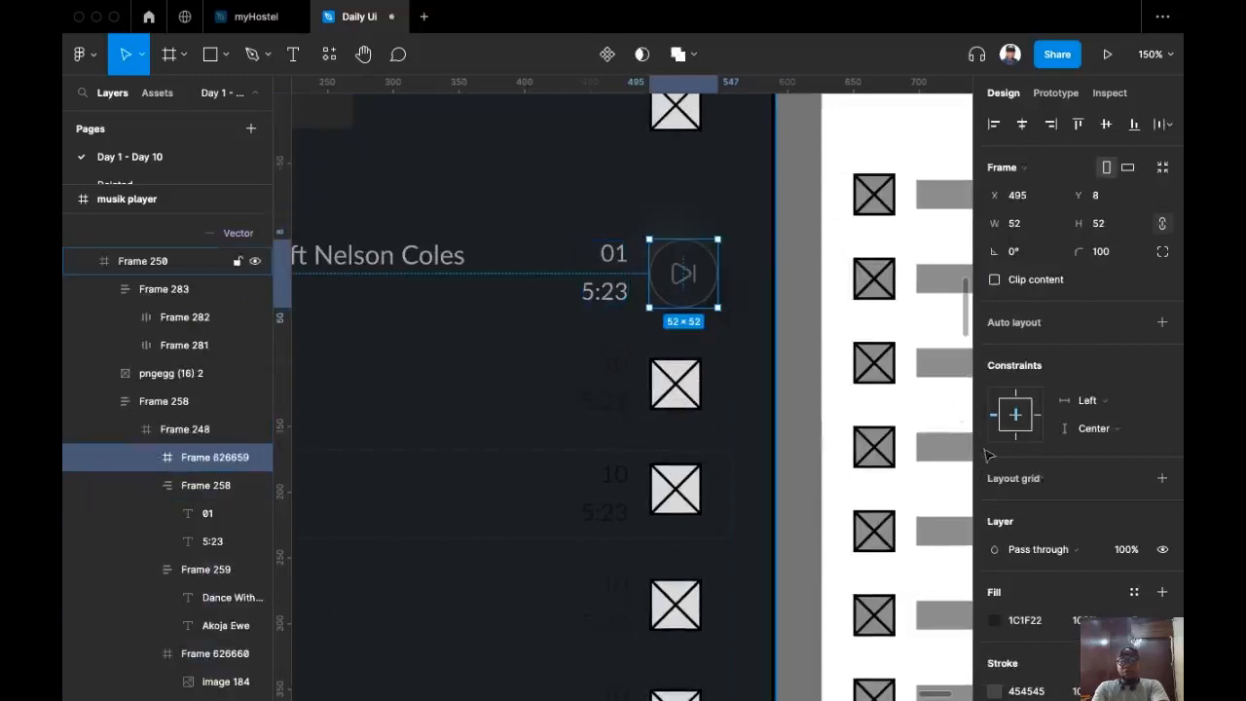
pyautogui.write('40')
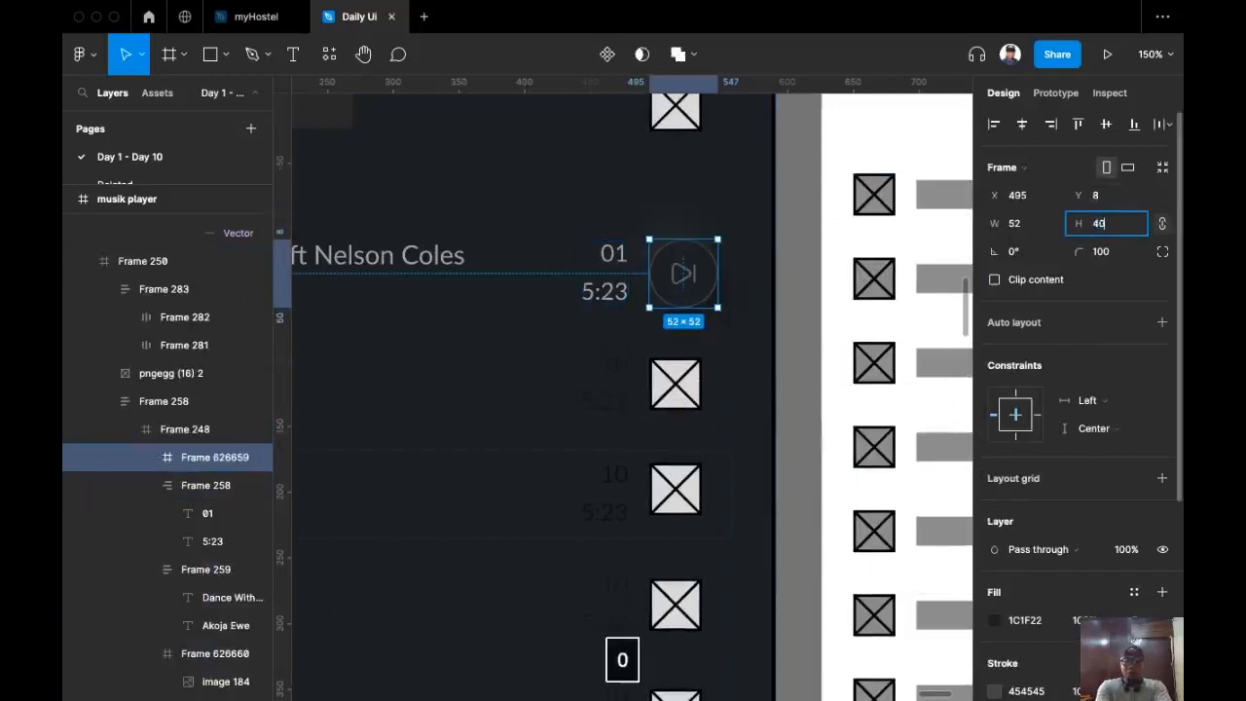
pyautogui.press('Return')
pyautogui.click(1105, 123)
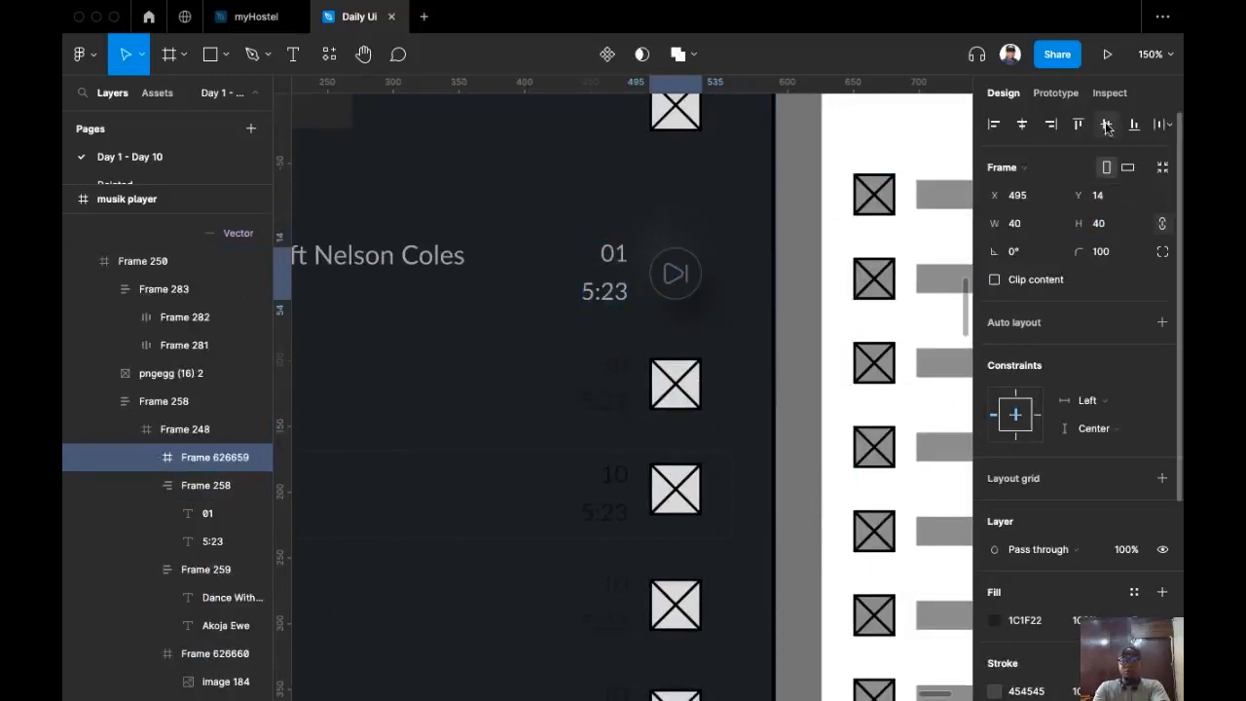
# Step: Copy the play icon from the icon sheet
pyautogui.hscroll(-3, 707, 318)
pyautogui.hscroll(-3, 593, 320)
pyautogui.scroll(-8, 708, 305)
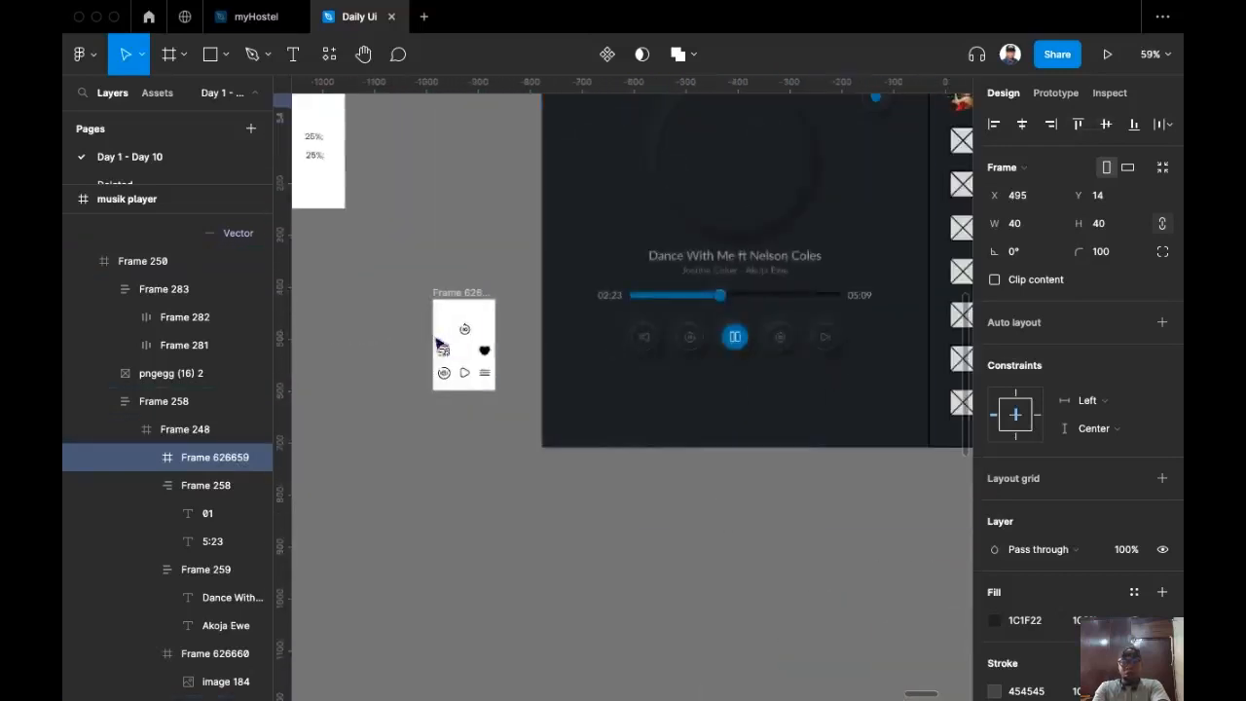
pyautogui.scroll(10, 449, 357)
pyautogui.click(492, 404)
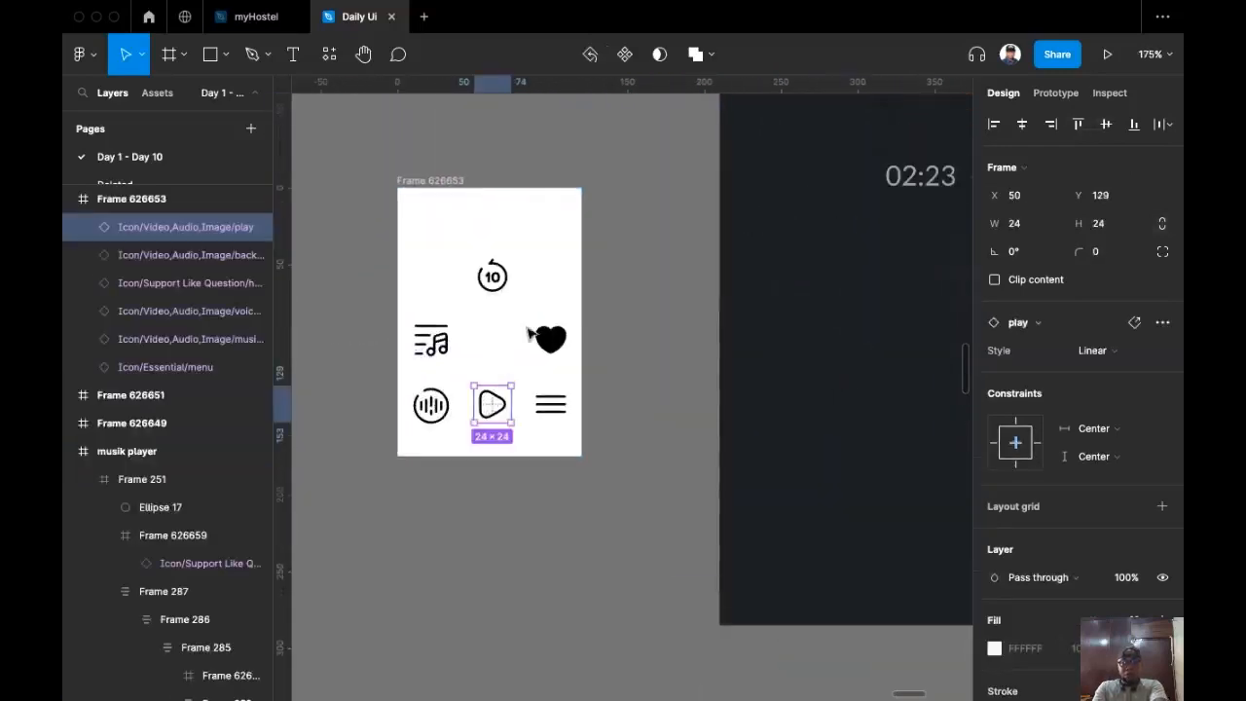
pyautogui.press('super+c')
pyautogui.hscroll(5, 435, 419)
pyautogui.scroll(-2, 435, 420)
pyautogui.scroll(-5, 435, 420)
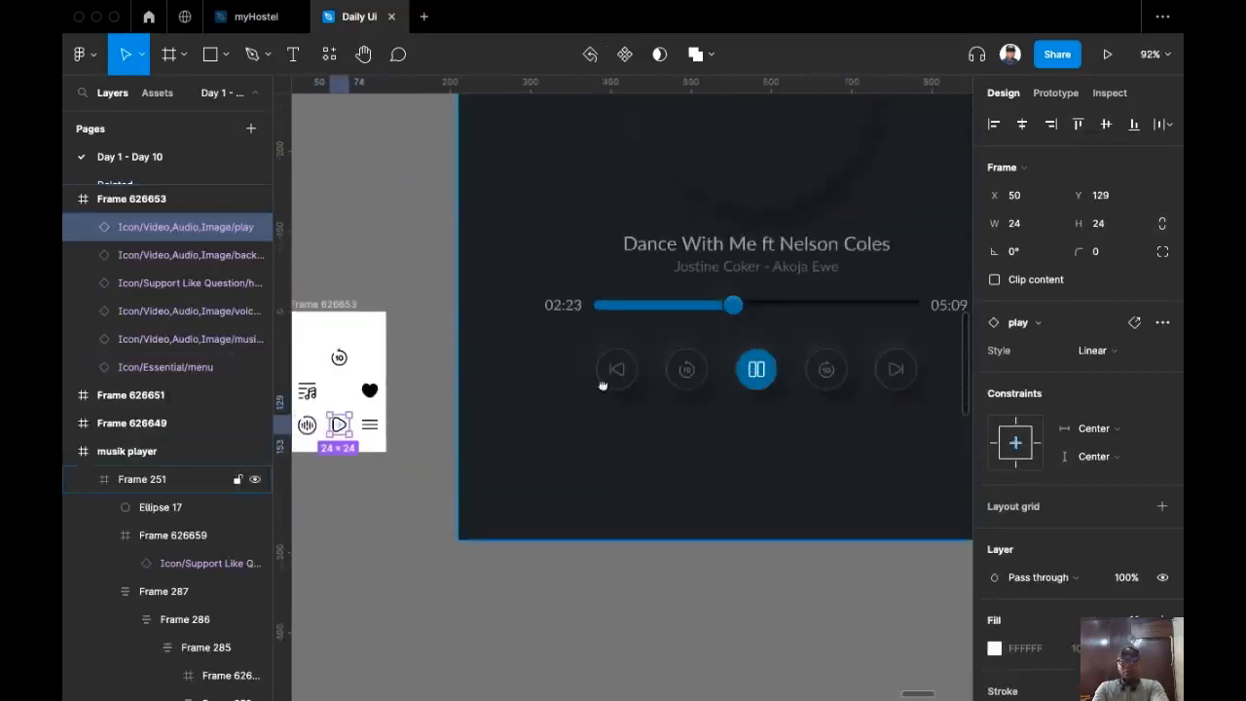
pyautogui.hscroll(8, 603, 383)
pyautogui.scroll(4, 738, 290)
pyautogui.scroll(4, 738, 290)
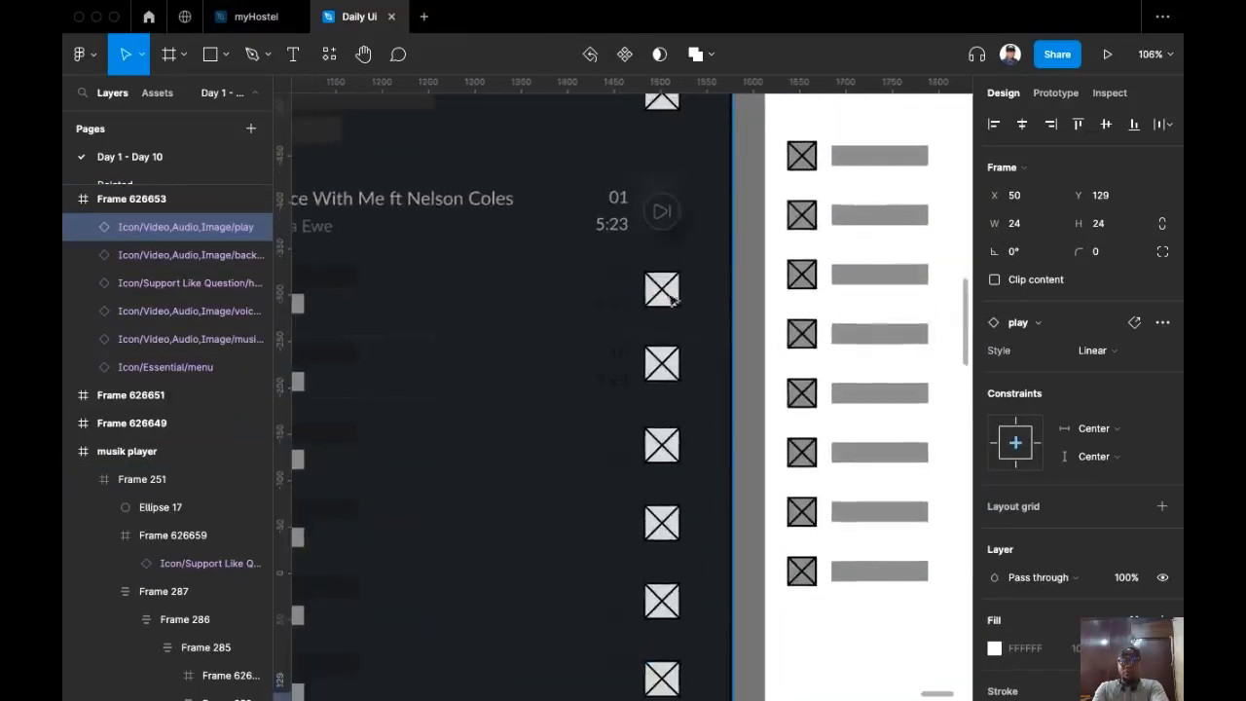
pyautogui.scroll(5, 635, 380)
# Step: Replace the next icon inside the first row's round button with the copied play icon
pyautogui.click(756, 315)
pyautogui.click(756, 315)
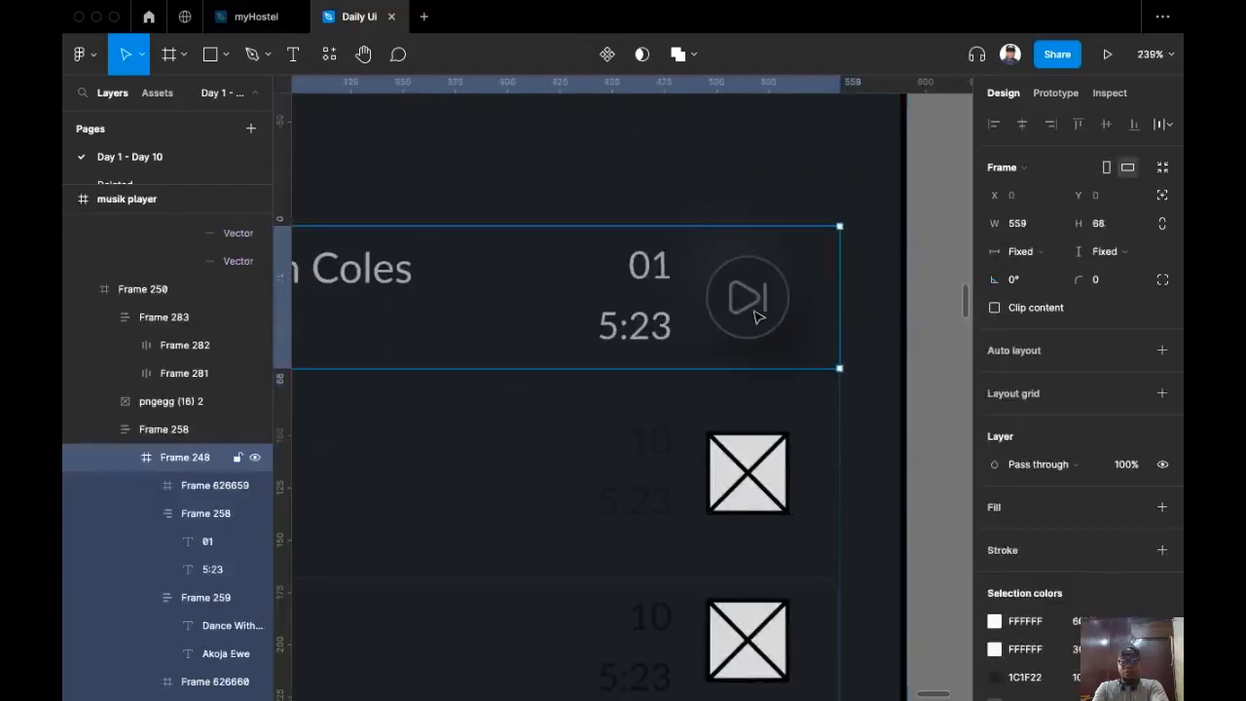
pyautogui.click(752, 303)
pyautogui.click(749, 300)
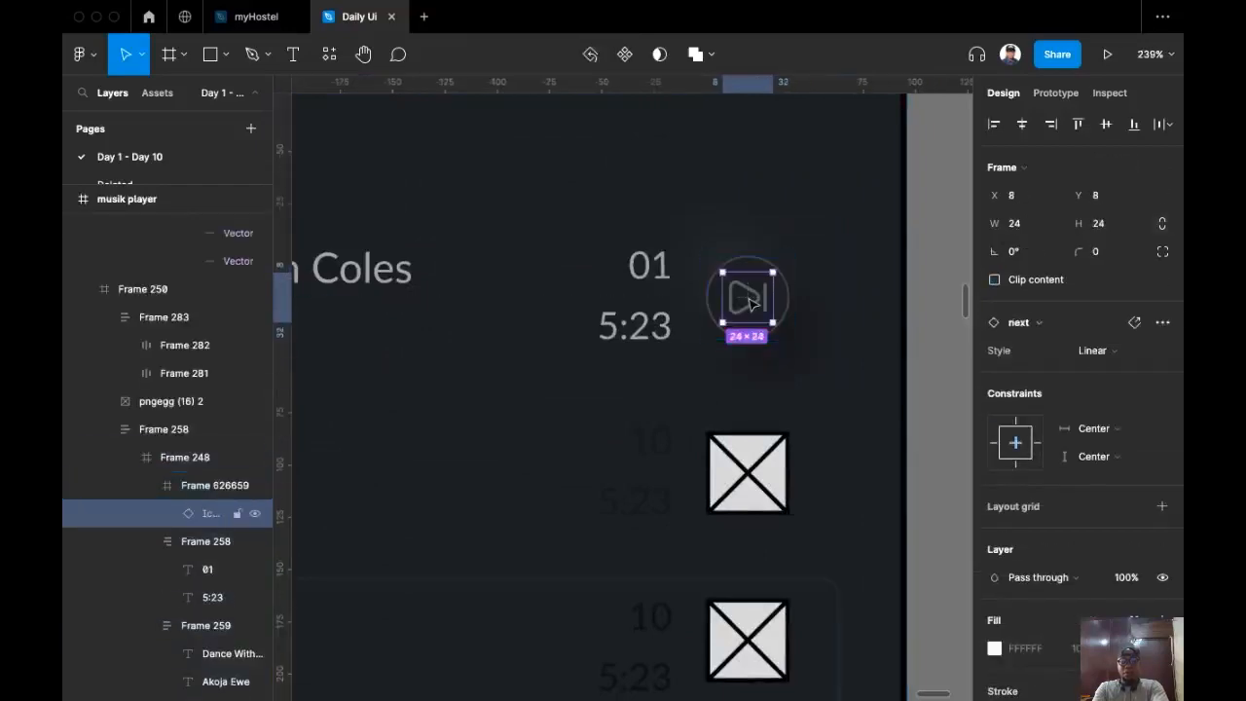
pyautogui.press('shift+super+r')
# Step: Colour the play icon white (FFFFFF) at 30% opacity
pyautogui.scroll(-4, 1077, 510)
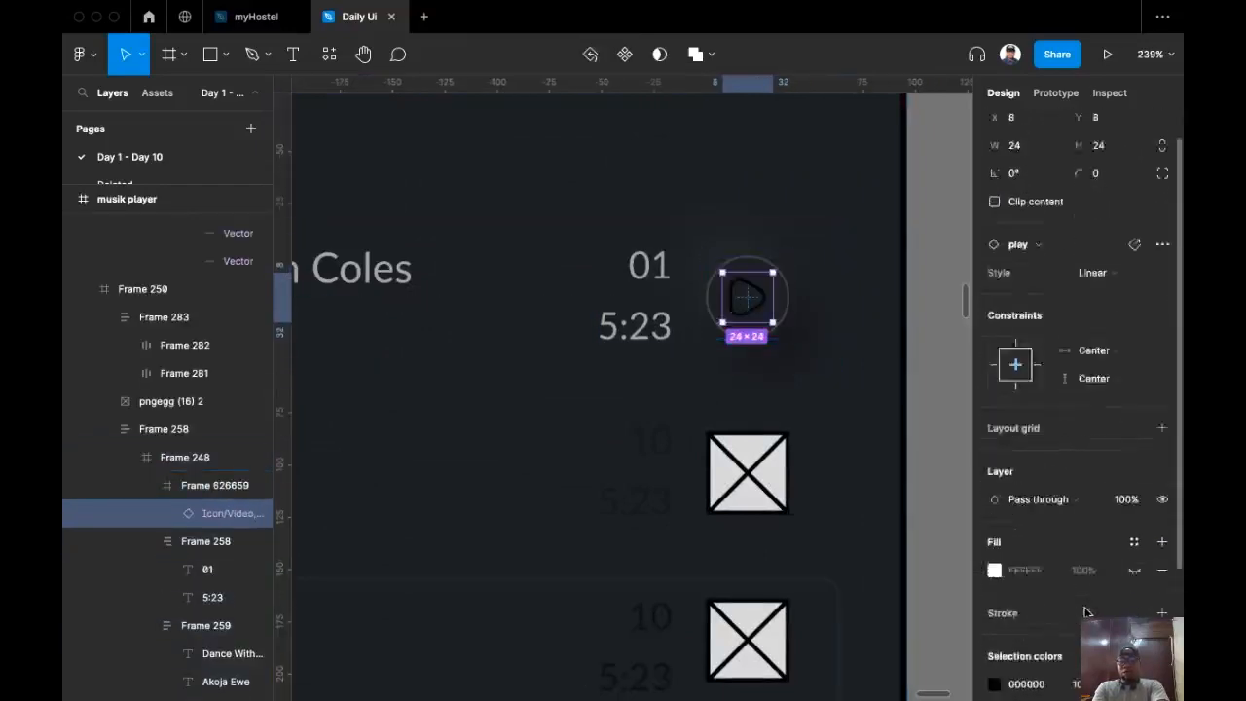
pyautogui.click(1014, 551)
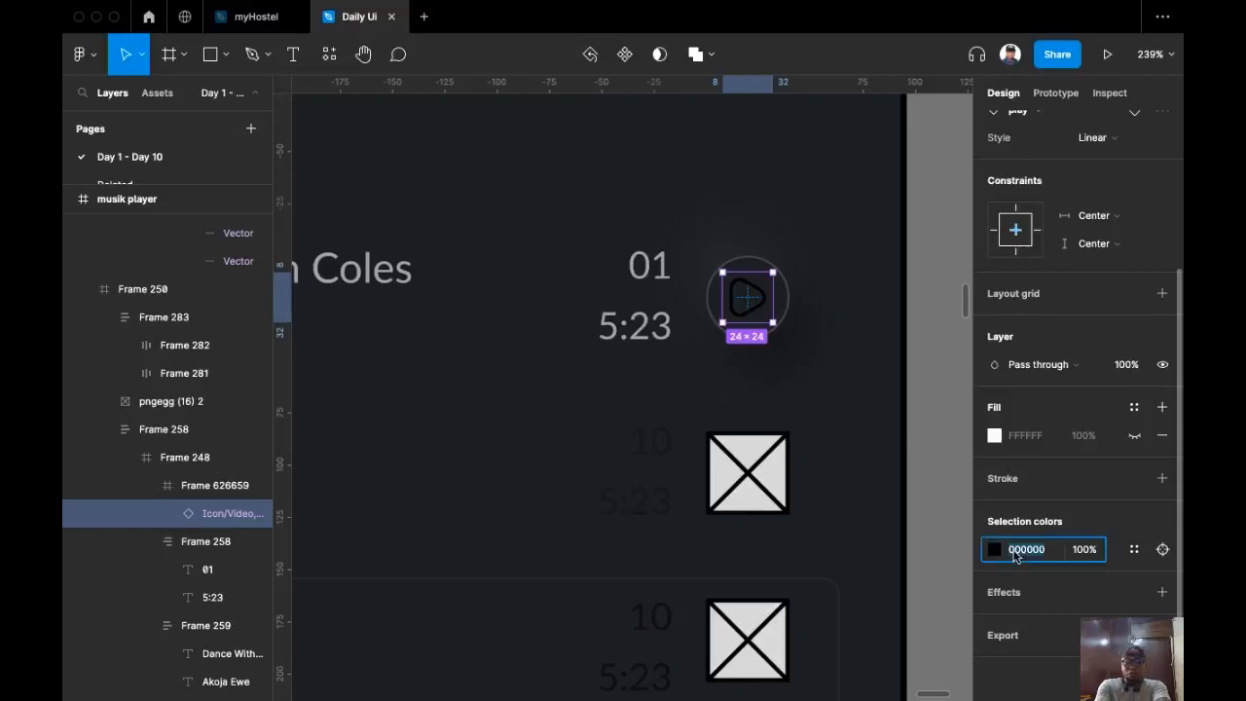
pyautogui.write('ff')
pyautogui.press('Return')
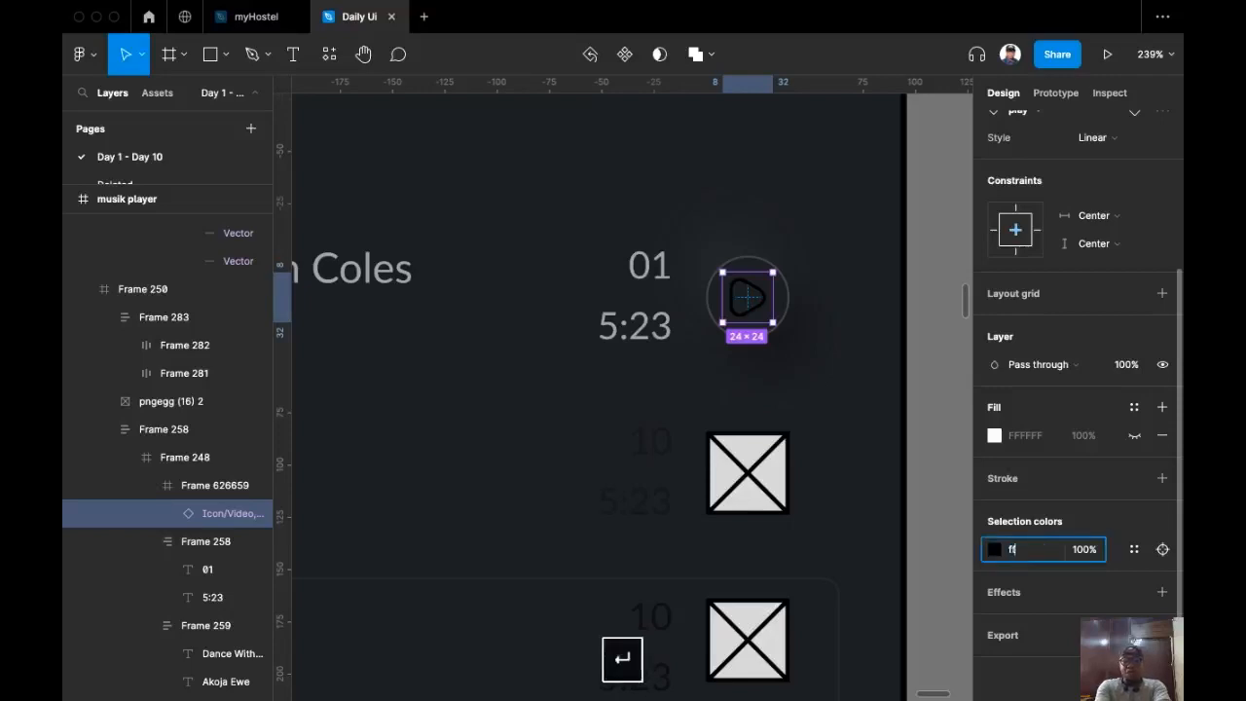
pyautogui.click(1081, 562)
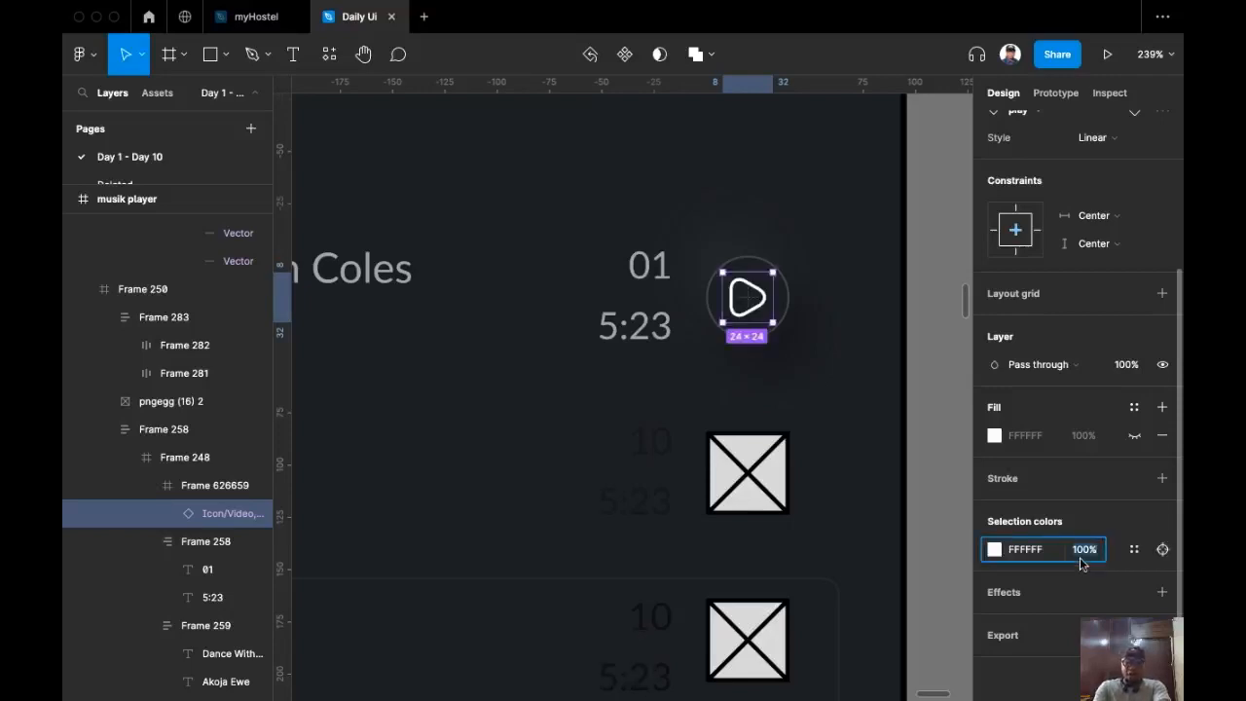
pyautogui.write('30')
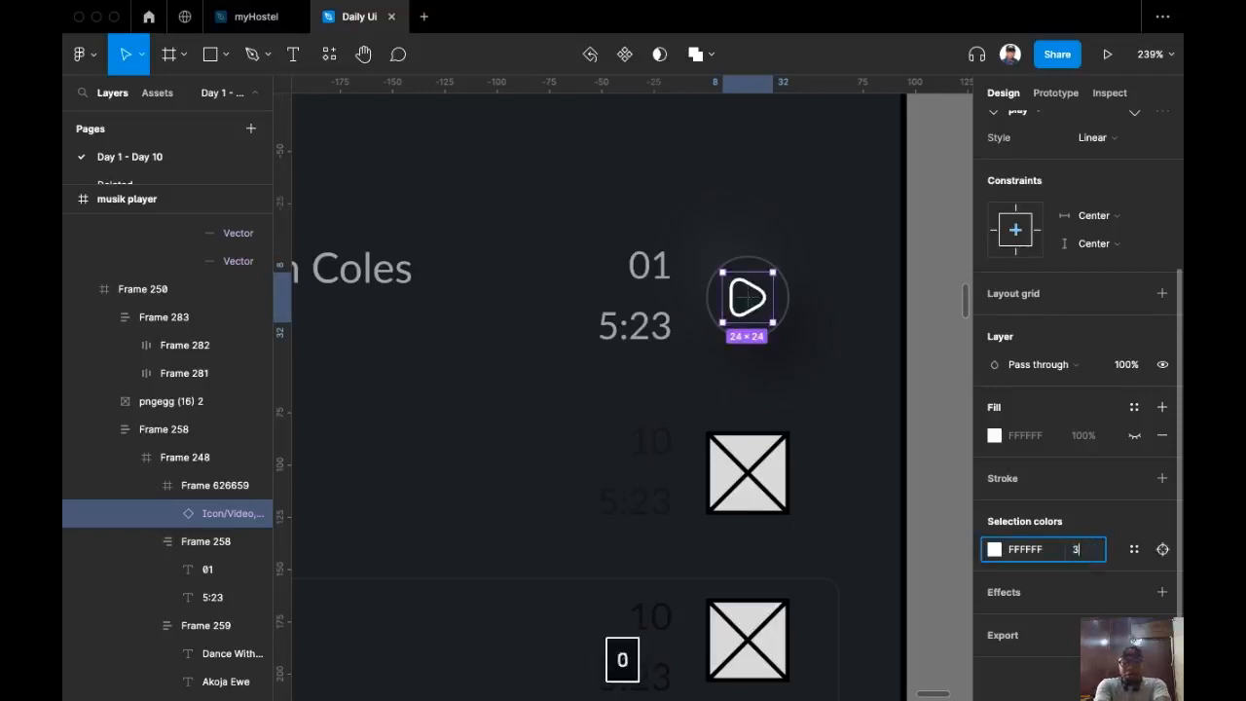
pyautogui.press('Return')
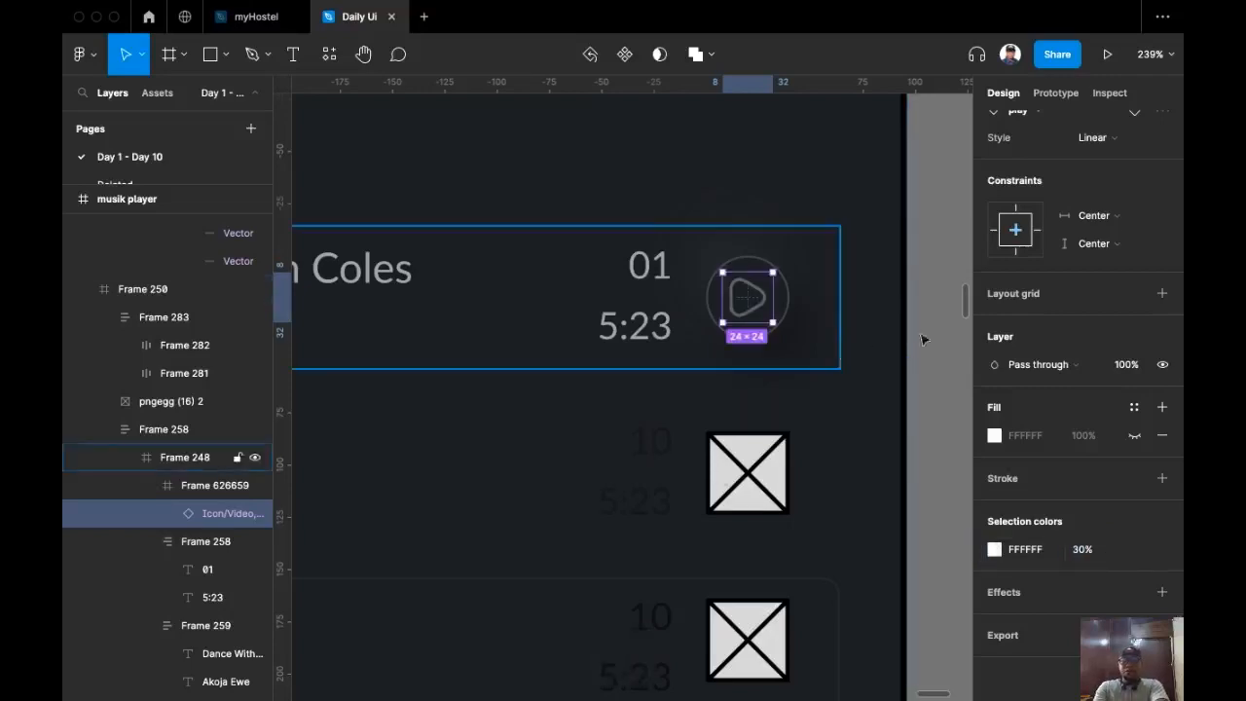
# Step: Resize the play icon to height 20 and centre it in its circle
pyautogui.scroll(3, 1117, 168)
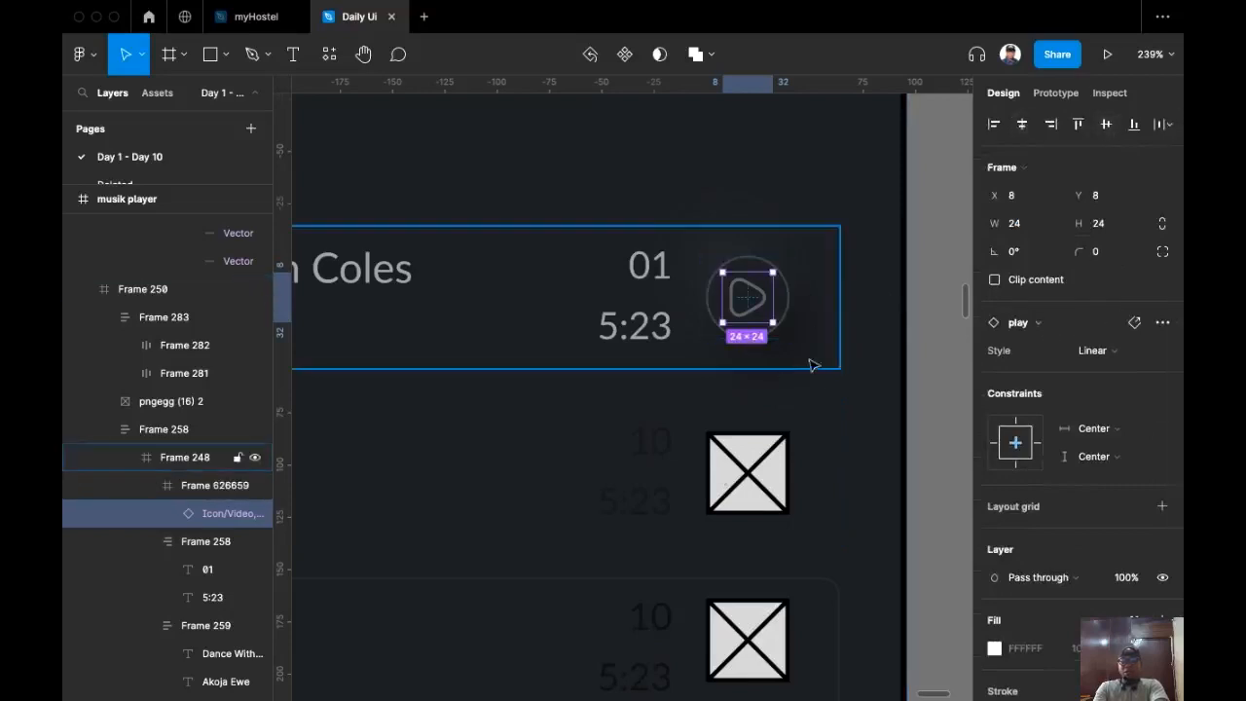
pyautogui.scroll(-1, 811, 350)
pyautogui.scroll(-3, 813, 330)
pyautogui.click(862, 386)
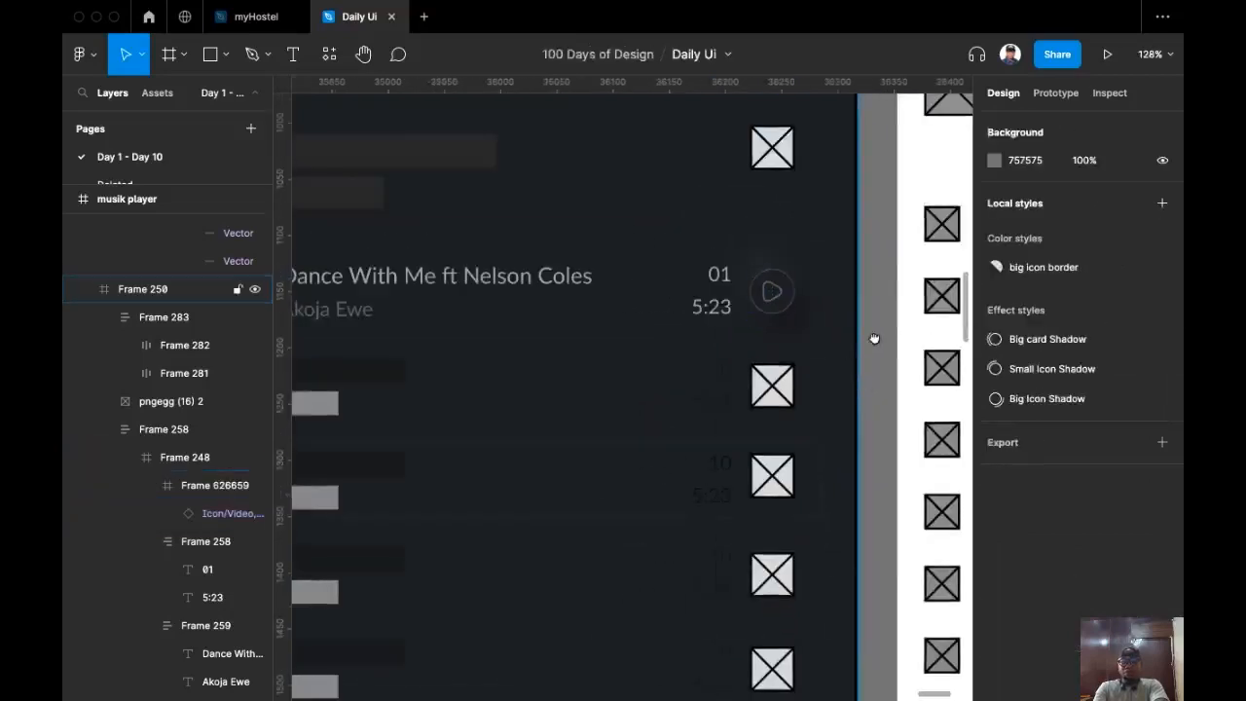
pyautogui.scroll(8, 788, 290)
pyautogui.keyDown('super'); pyautogui.click(737, 328); pyautogui.keyUp('super')
pyautogui.doubleClick(737, 328)
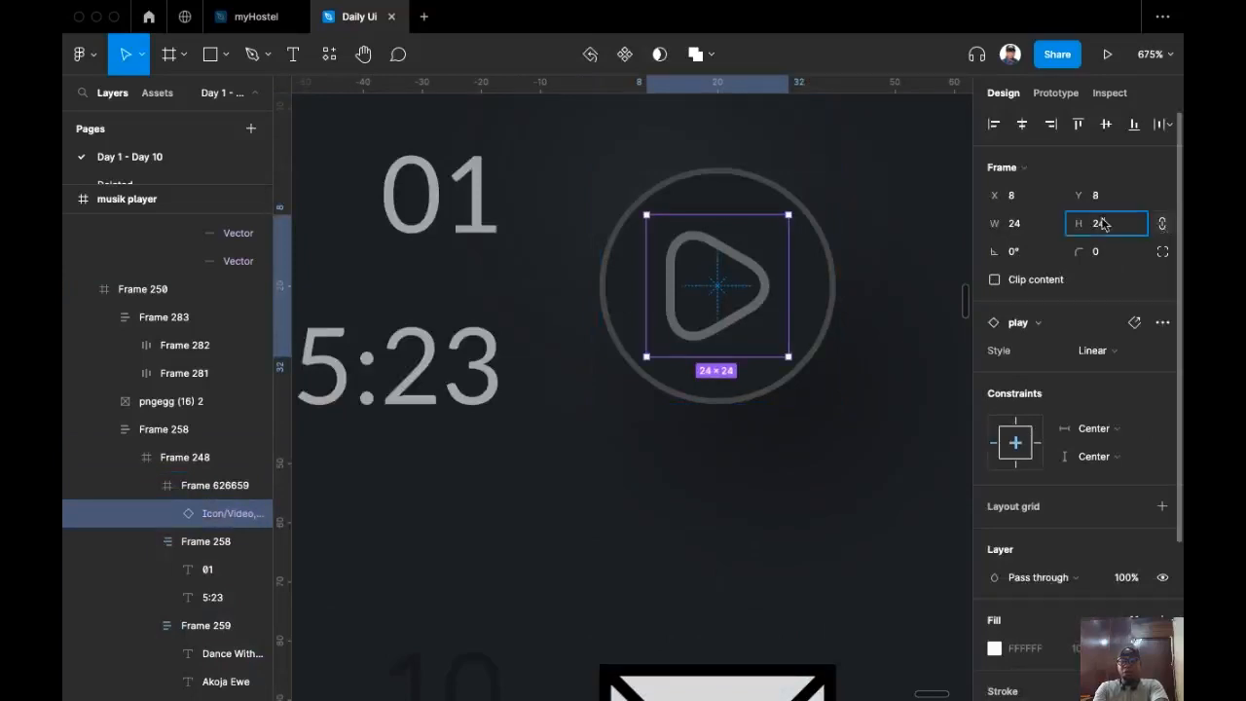
pyautogui.write('20')
pyautogui.press('Return')
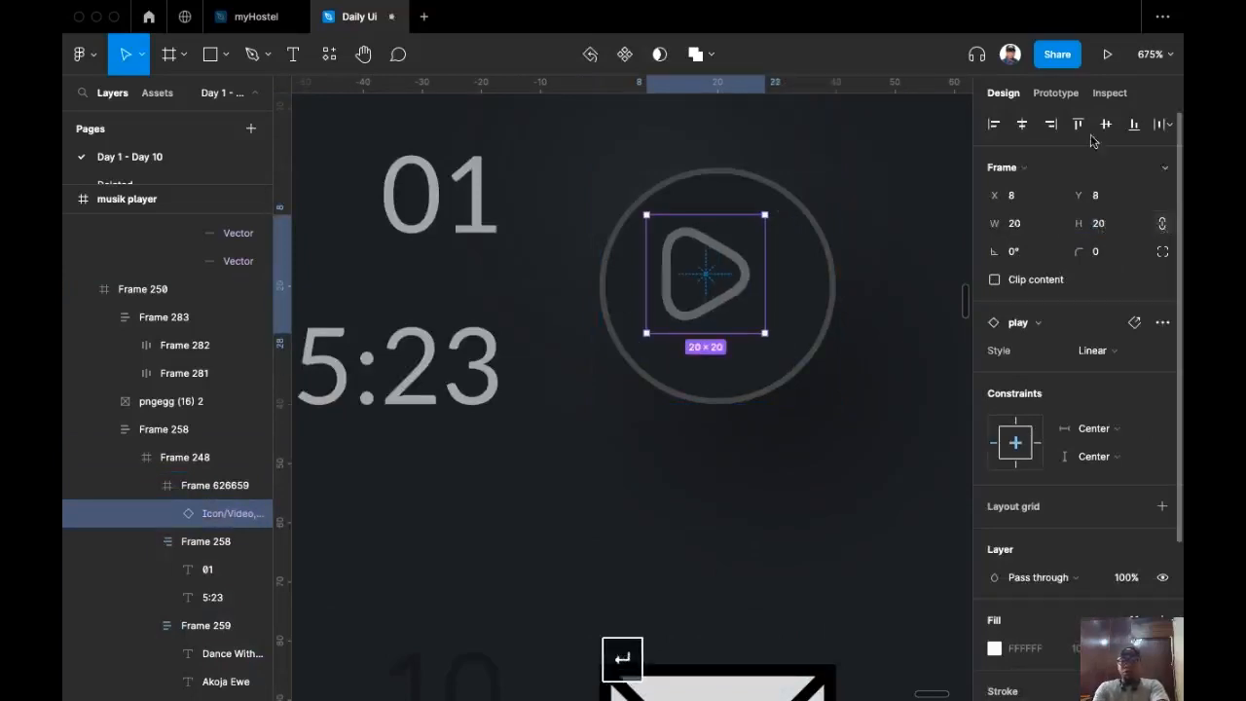
pyautogui.click(1105, 125)
pyautogui.click(1022, 124)
pyautogui.scroll(-5, 773, 259)
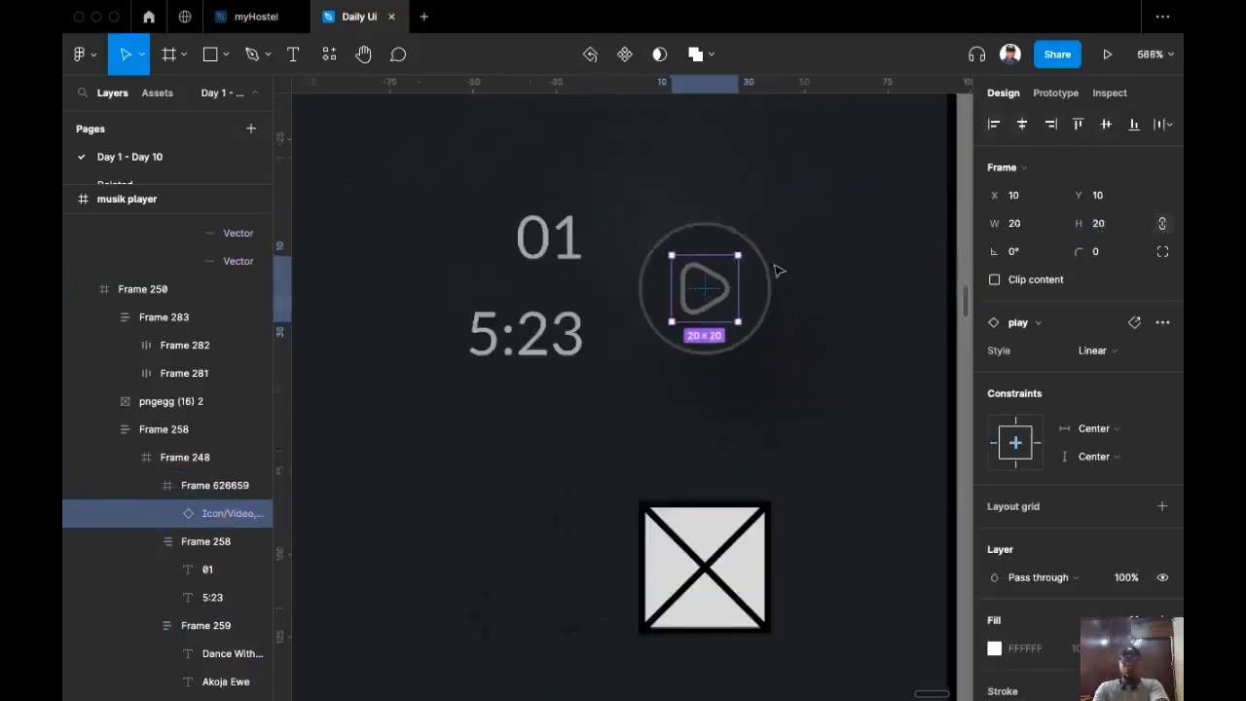
# Step: Copy the finished 'Dance With Me' first song row
pyautogui.press('Escape')
pyautogui.scroll(-5, 818, 272)
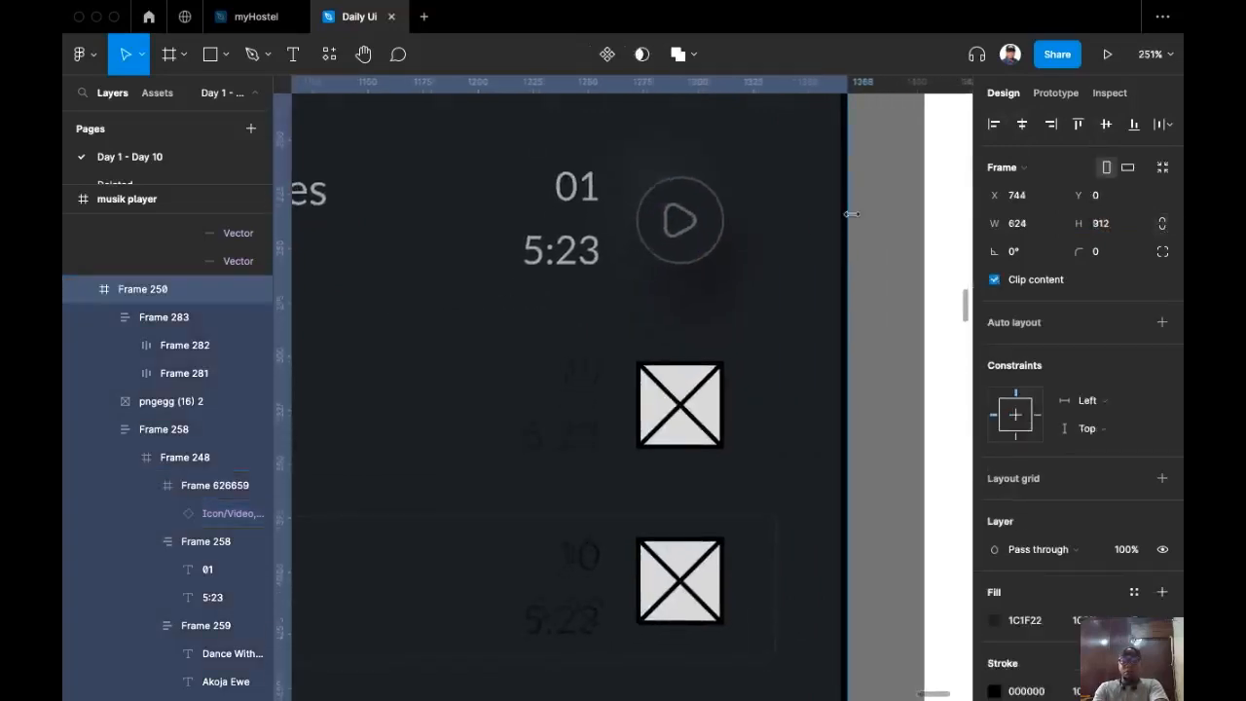
pyautogui.hscroll(-3, 786, 263)
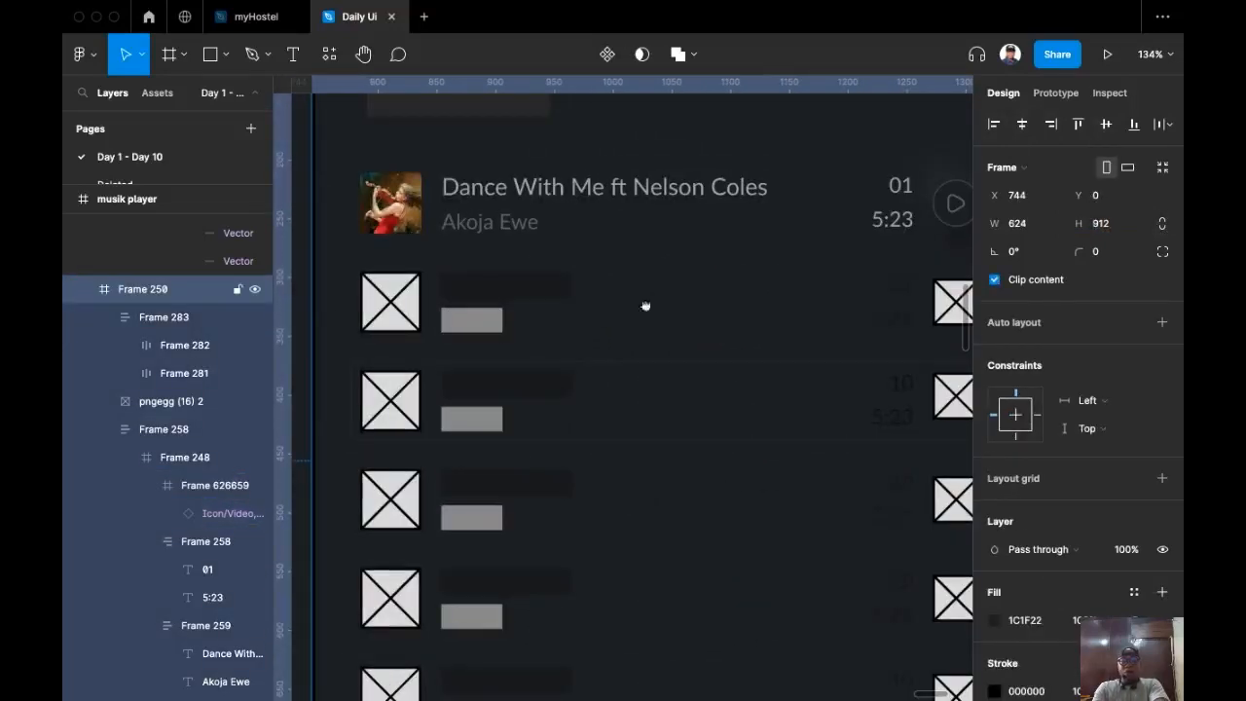
pyautogui.hscroll(1, 643, 313)
pyautogui.doubleClick(725, 187)
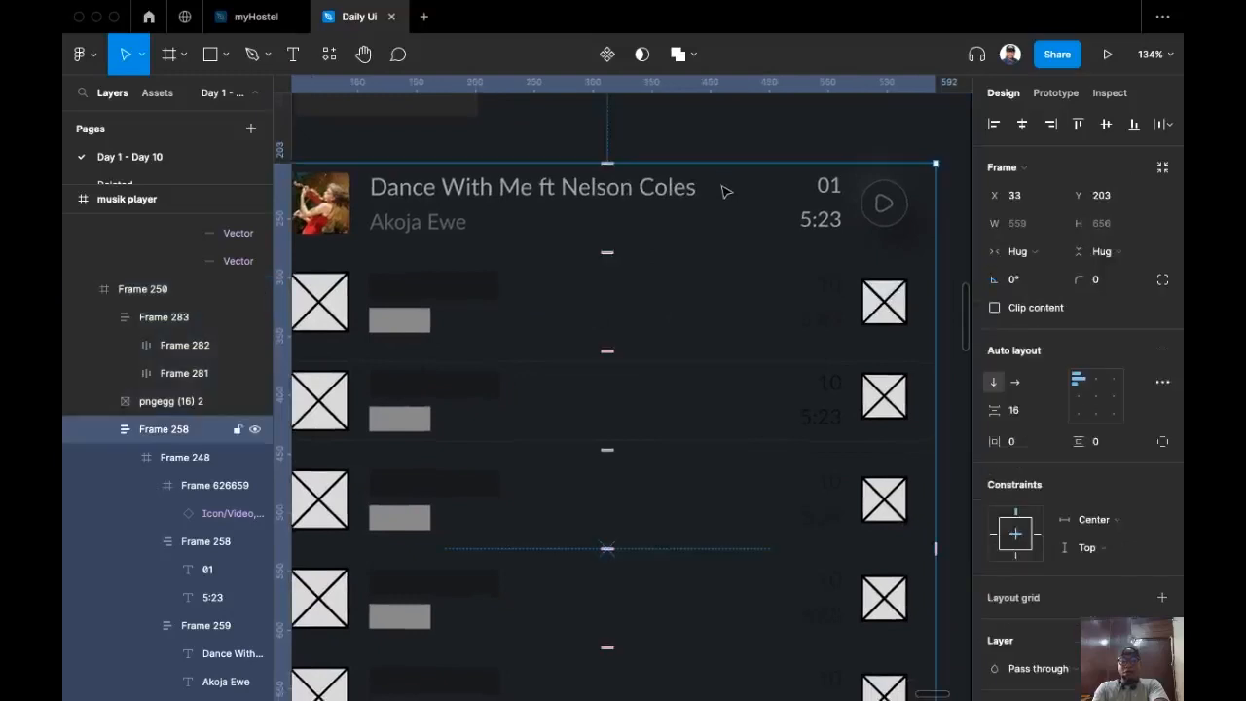
pyautogui.doubleClick(725, 192)
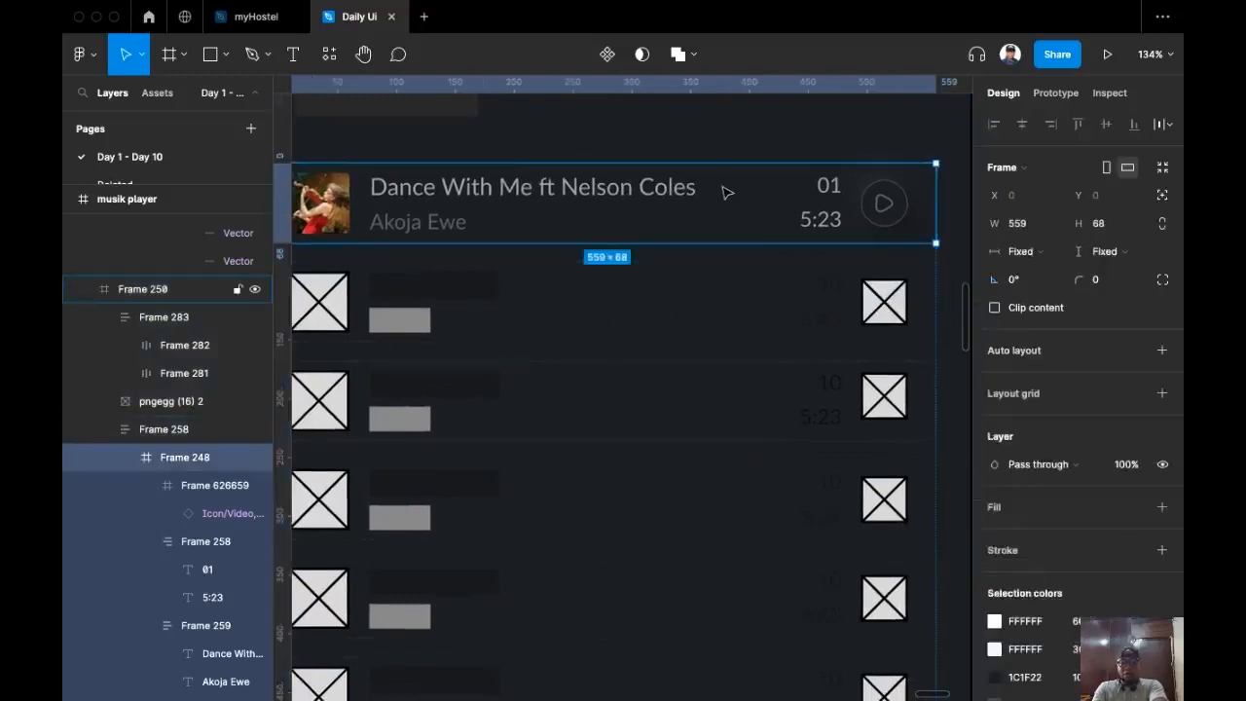
pyautogui.press('super+c')
# Step: Select the placeholder rows and paste-replace them with the copied song row
pyautogui.click(653, 298)
pyautogui.scroll(-3, 584, 312)
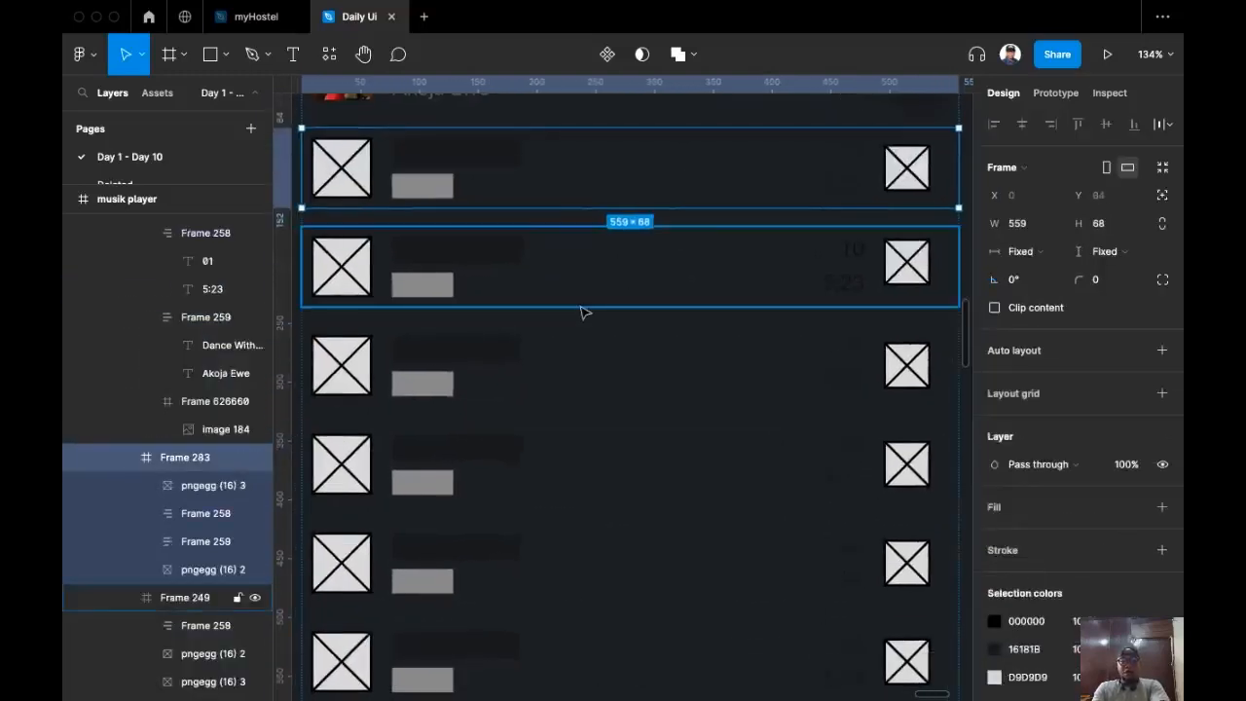
pyautogui.keyDown('shift'); pyautogui.click(570, 358); pyautogui.keyUp('shift')
pyautogui.keyDown('shift'); pyautogui.click(499, 465); pyautogui.keyUp('shift')
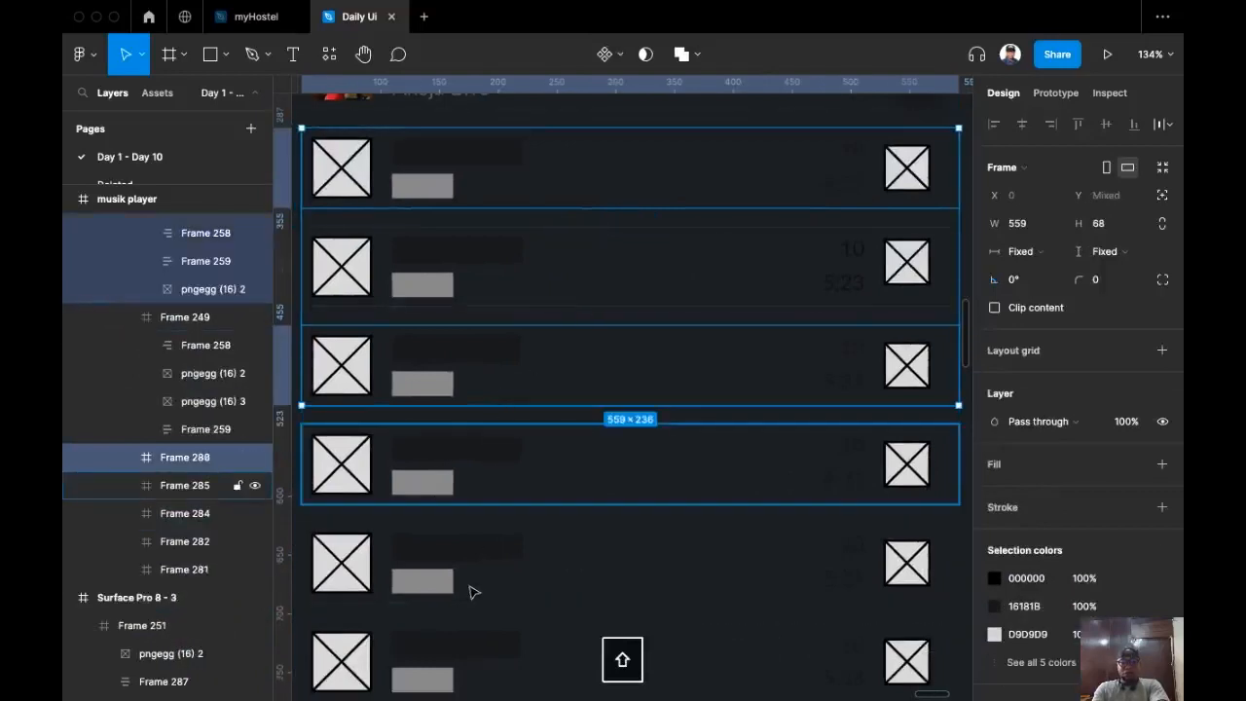
pyautogui.keyDown('shift'); pyautogui.click(474, 592); pyautogui.keyUp('shift')
pyautogui.scroll(-5, 542, 384)
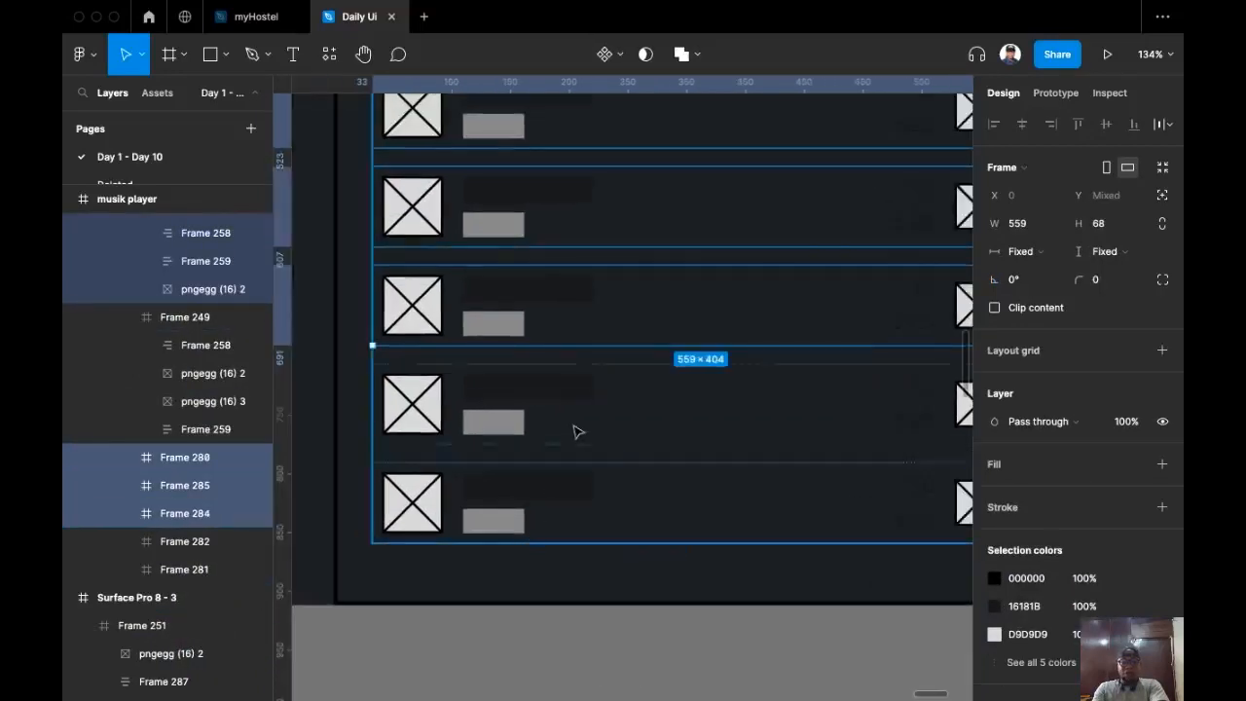
pyautogui.keyDown('shift'); pyautogui.click(575, 431); pyautogui.keyUp('shift')
pyautogui.keyDown('shift'); pyautogui.click(547, 516); pyautogui.keyUp('shift')
pyautogui.press('super+shift+r')
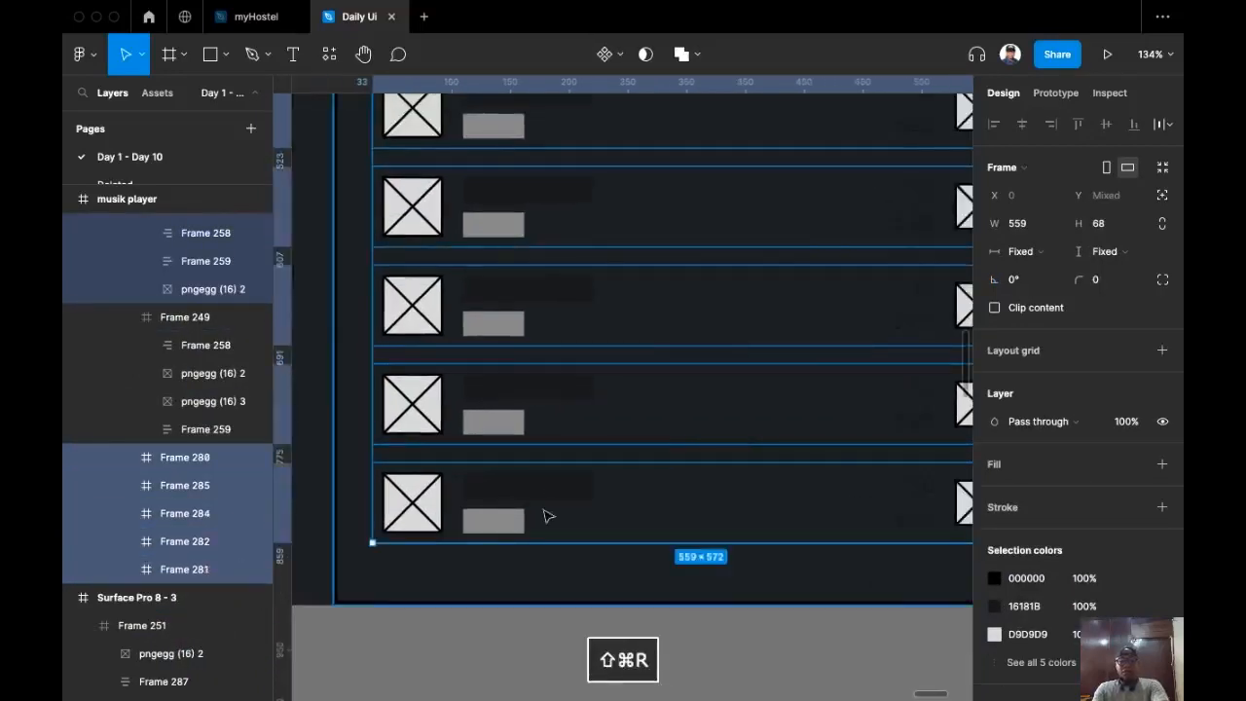
pyautogui.scroll(-5, 483, 506)
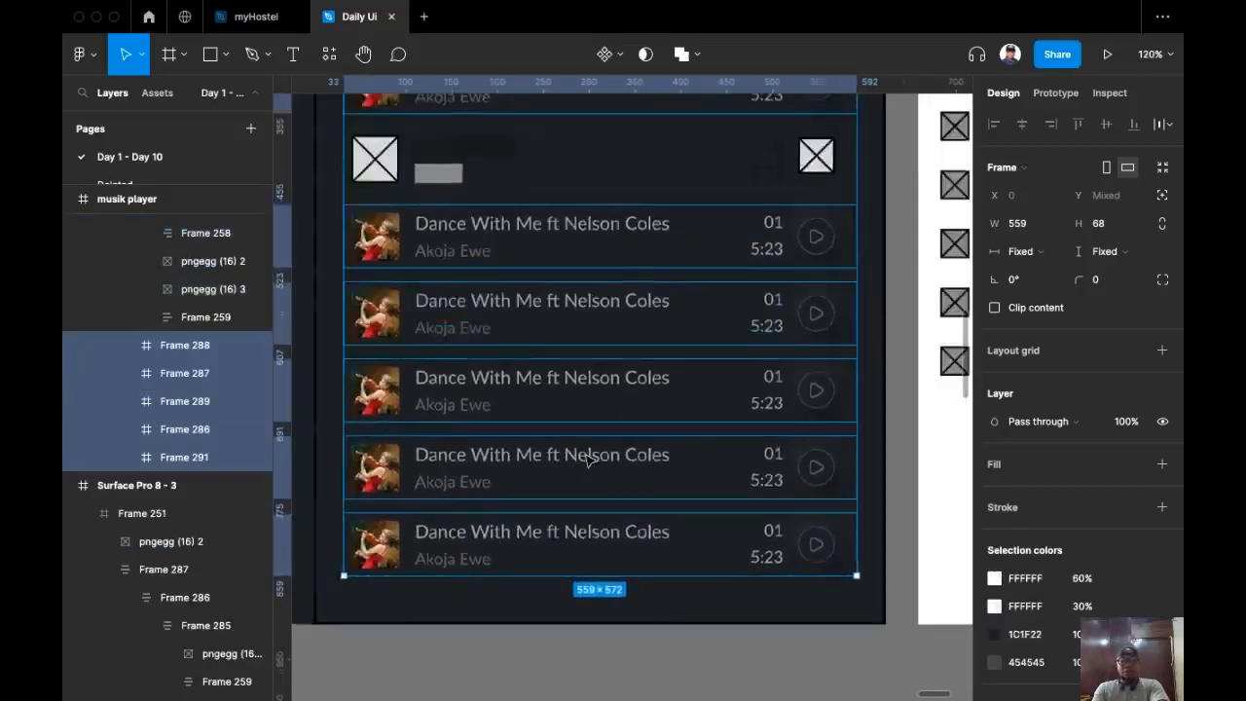
pyautogui.scroll(3, 584, 467)
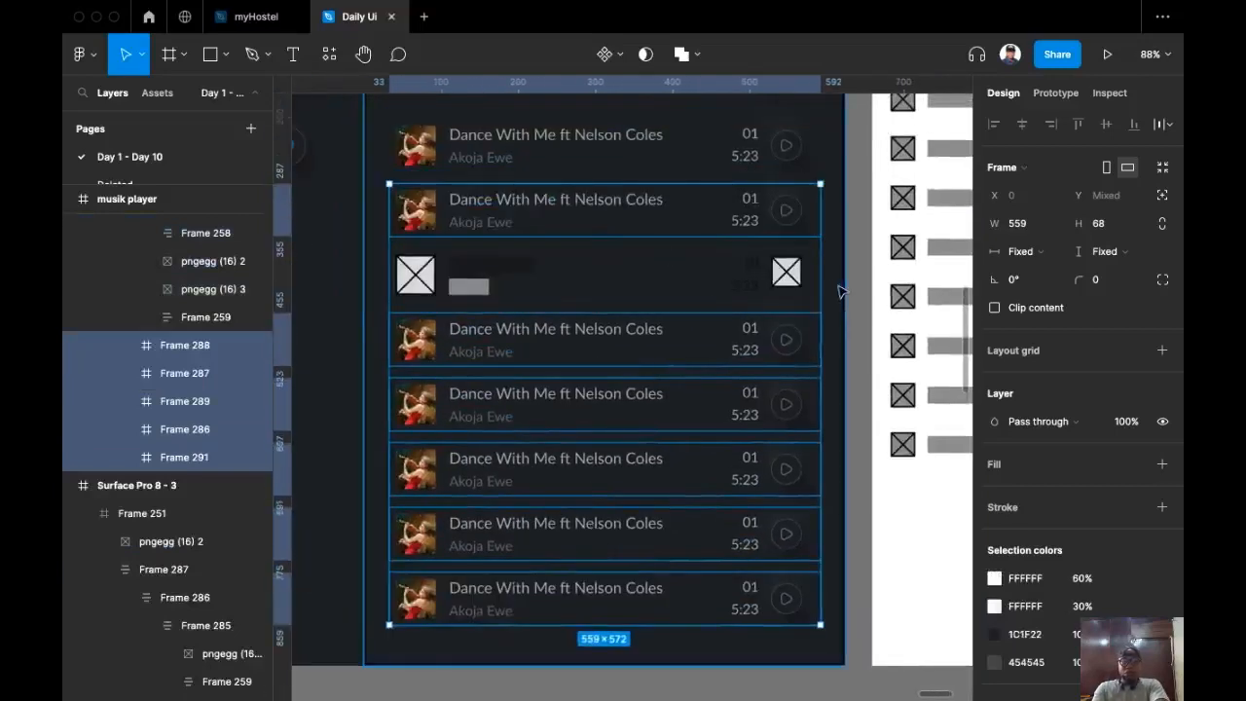
pyautogui.click(467, 296)
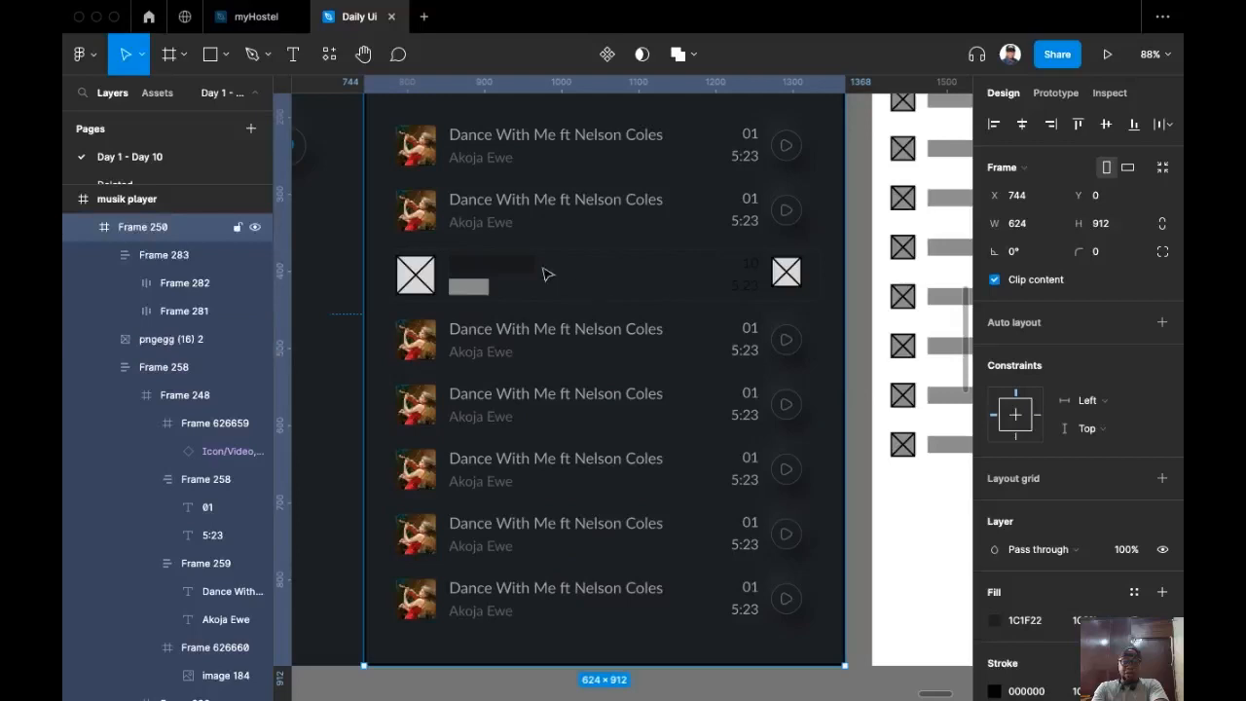
pyautogui.scroll(2, 550, 277)
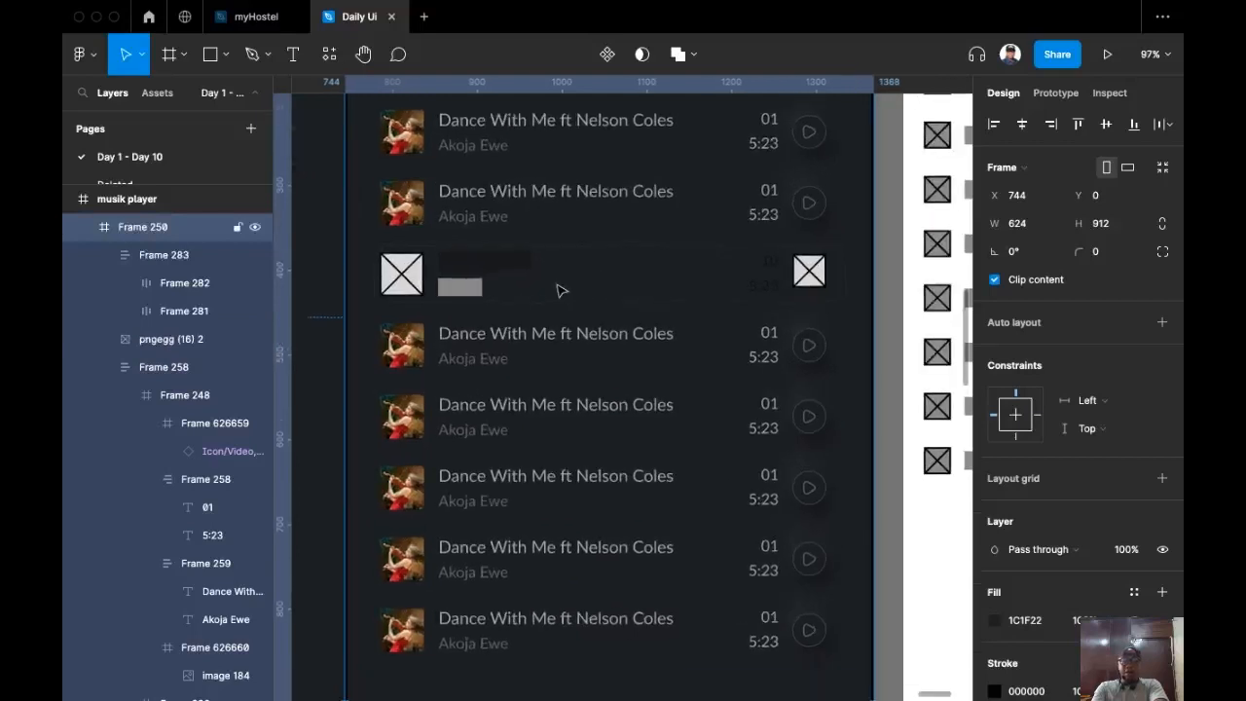
pyautogui.scroll(4, 448, 243)
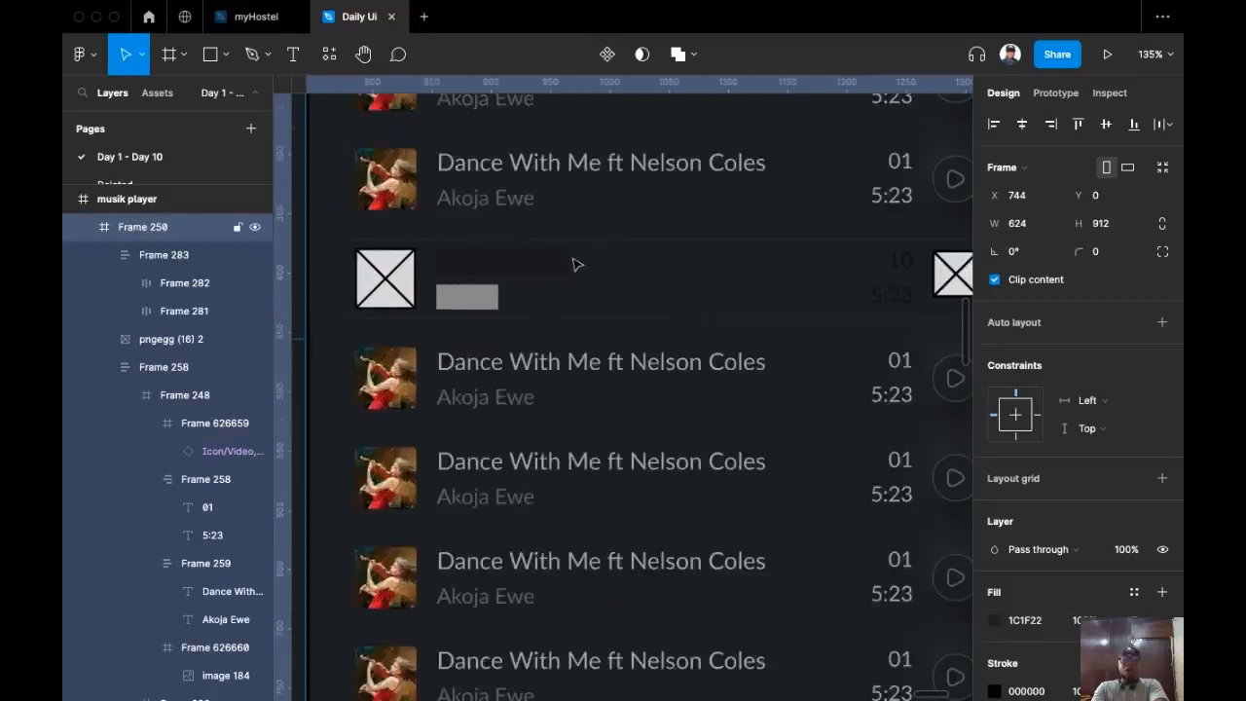
# Step: Replace the third row's placeholder image with the second row's violin album art
pyautogui.click(394, 183)
pyautogui.click(394, 183)
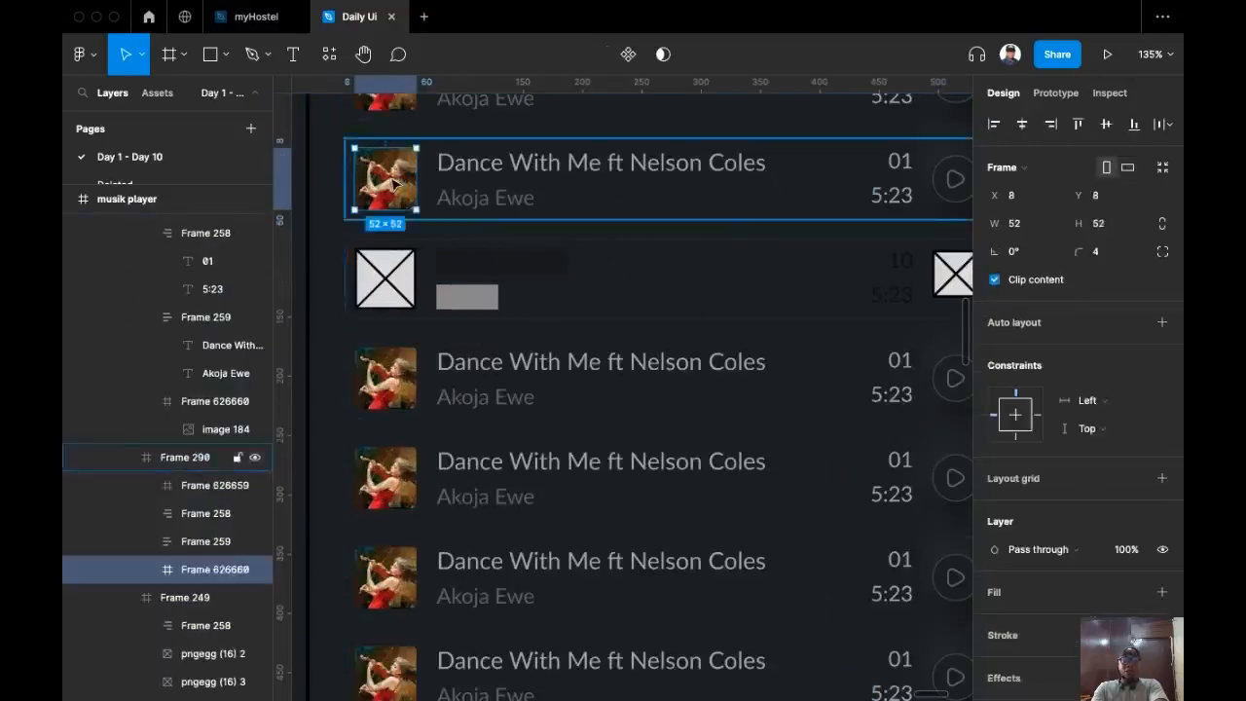
pyautogui.press('super+c')
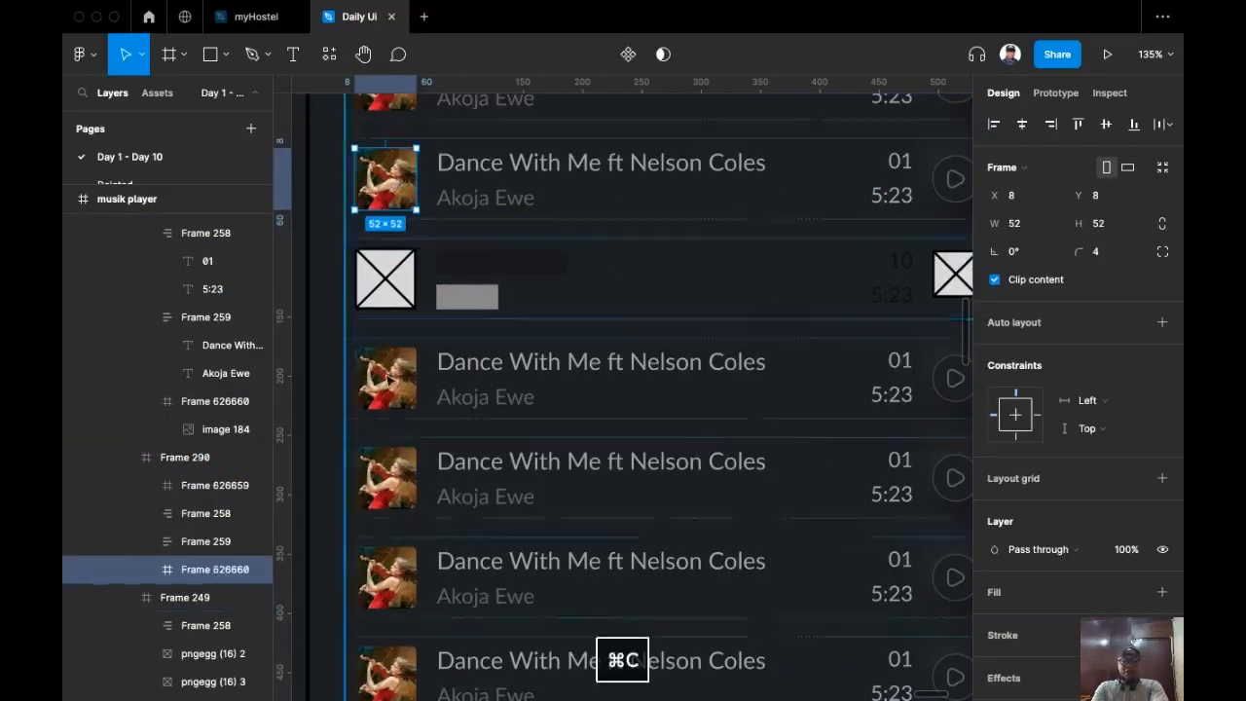
pyautogui.click(394, 303)
pyautogui.press('super+shift+r')
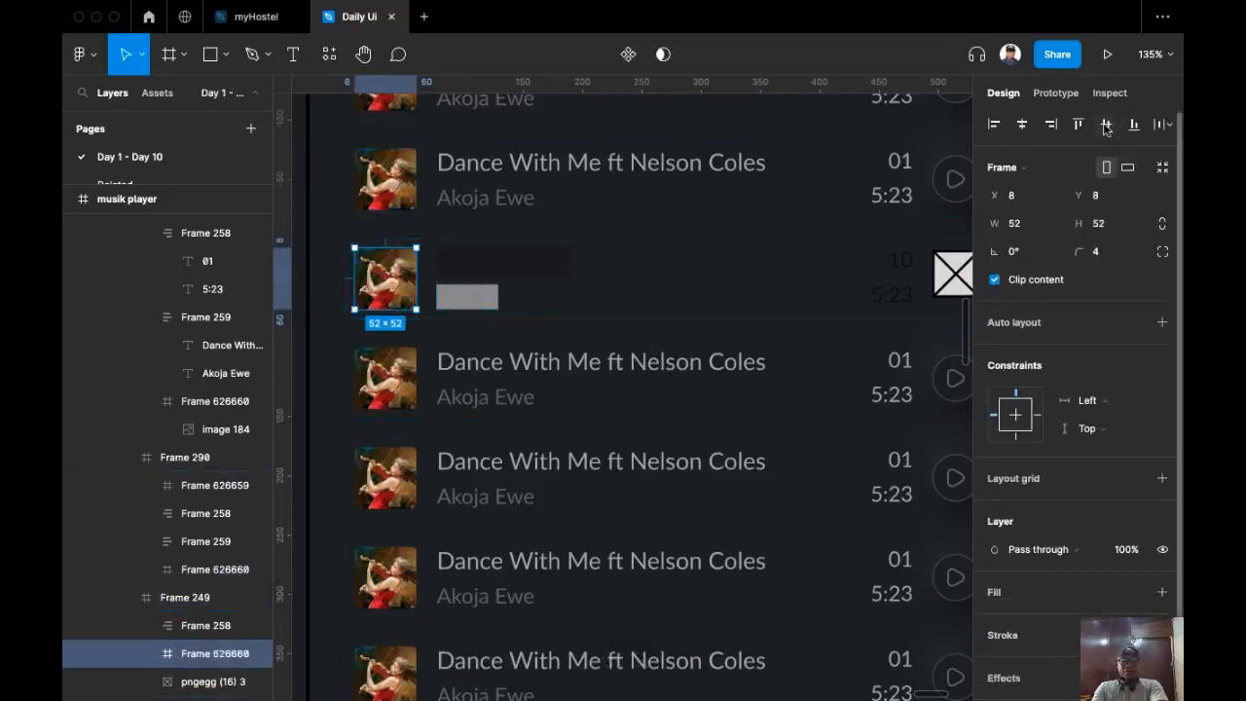
pyautogui.click(516, 190)
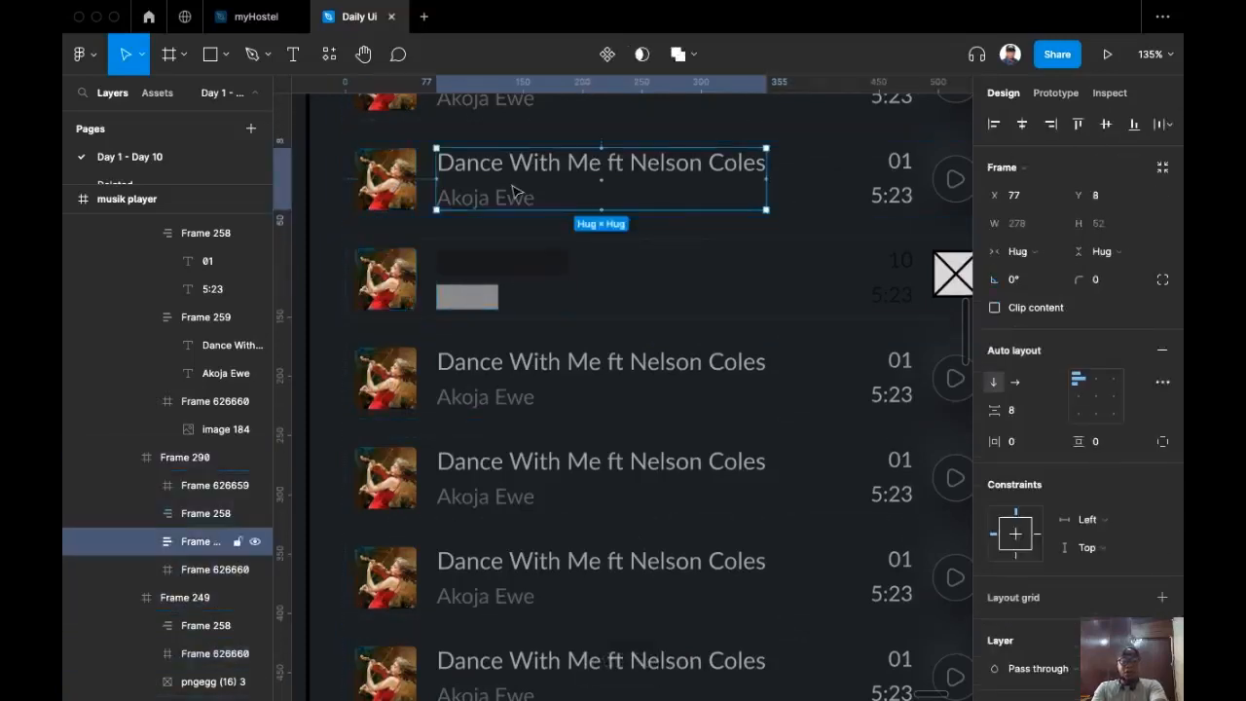
pyautogui.press('super+c')
pyautogui.click(498, 273)
pyautogui.click(499, 272)
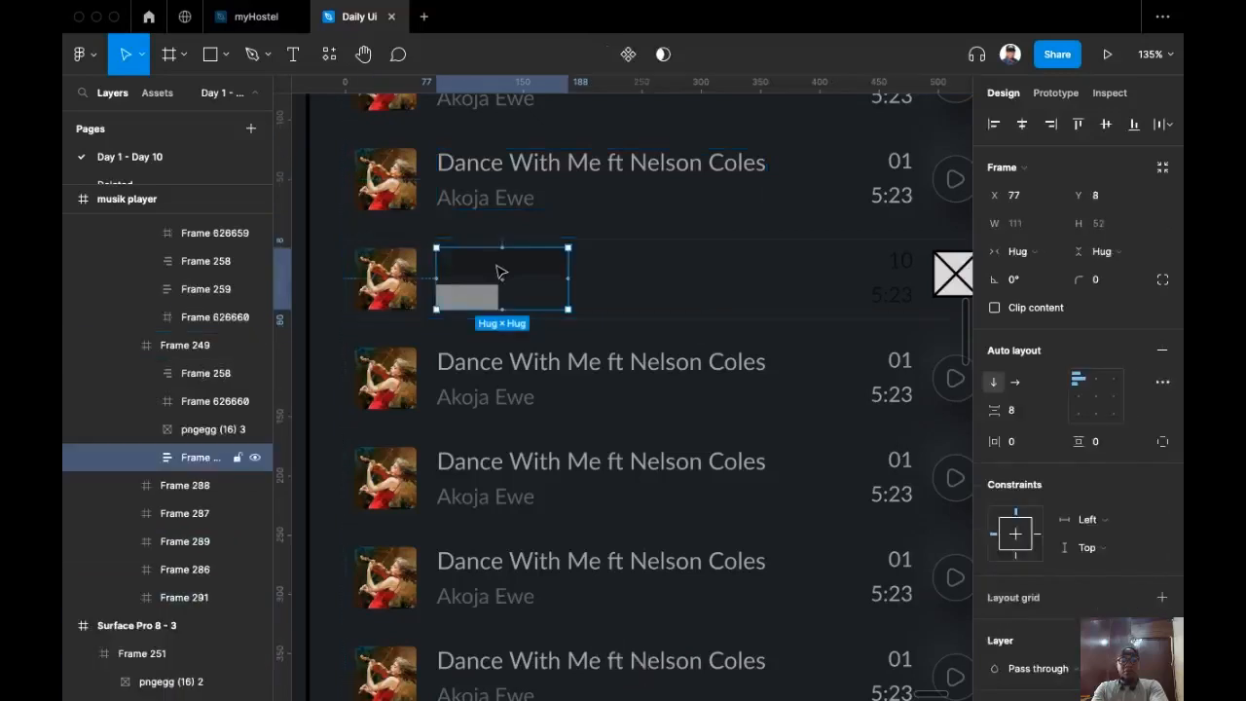
pyautogui.press('super+shift+r')
pyautogui.moveTo(770, 261); pyautogui.dragTo(561, 328)
# Step: Replace the third row's end placeholder with the second row's play button, vertically centred
pyautogui.click(729, 231)
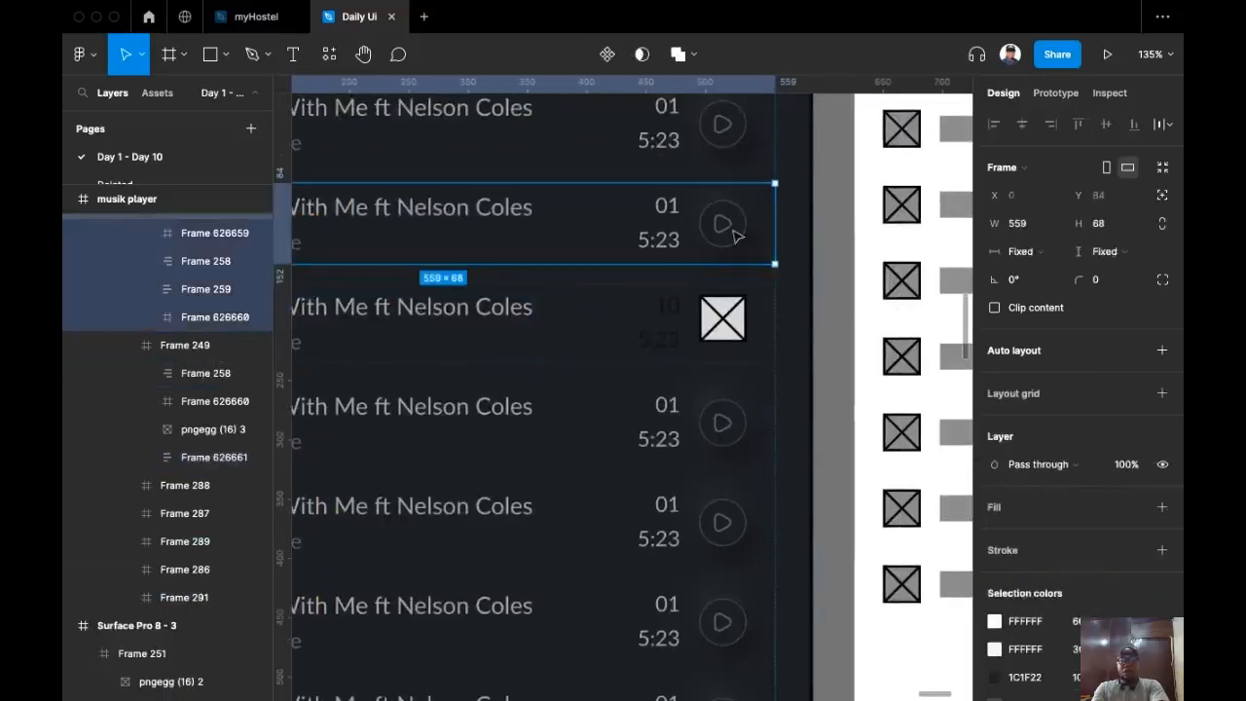
pyautogui.click(735, 232)
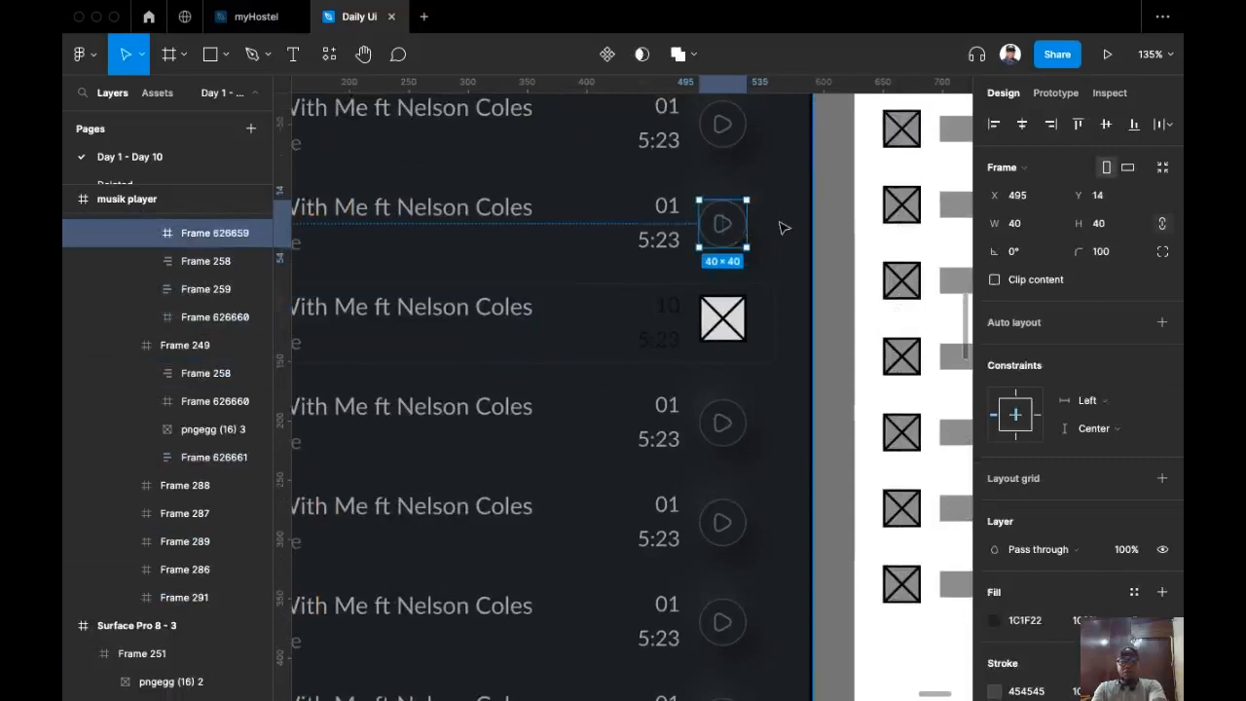
pyautogui.press('super+c')
pyautogui.click(740, 329)
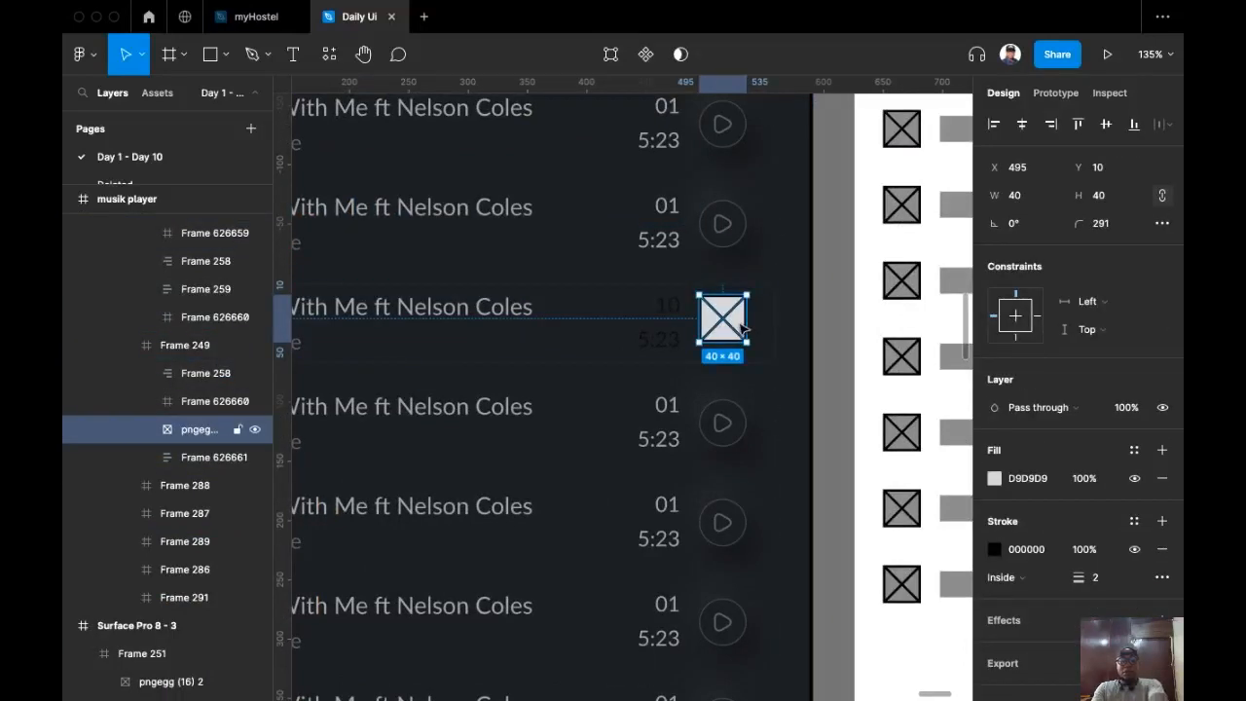
pyautogui.press('super+shift+r')
pyautogui.click(1106, 125)
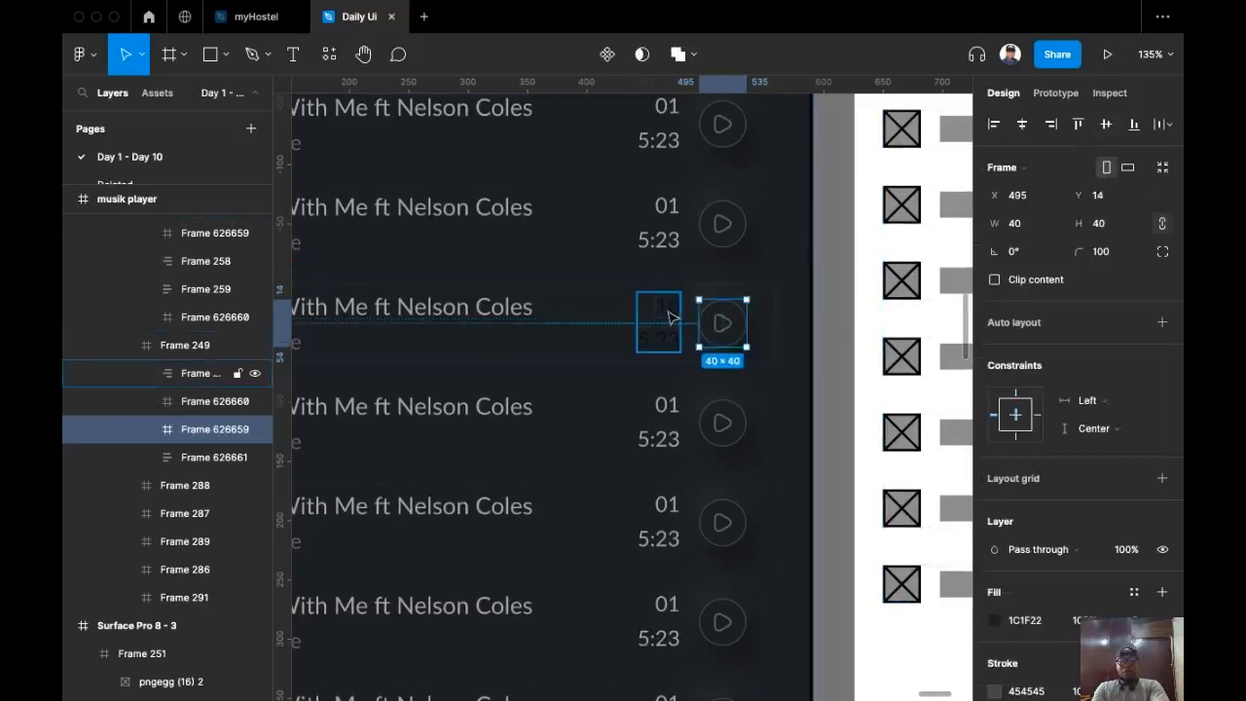
# Step: Set the third row's track number and duration text colour to FFFFFF
pyautogui.click(721, 234)
pyautogui.click(726, 225)
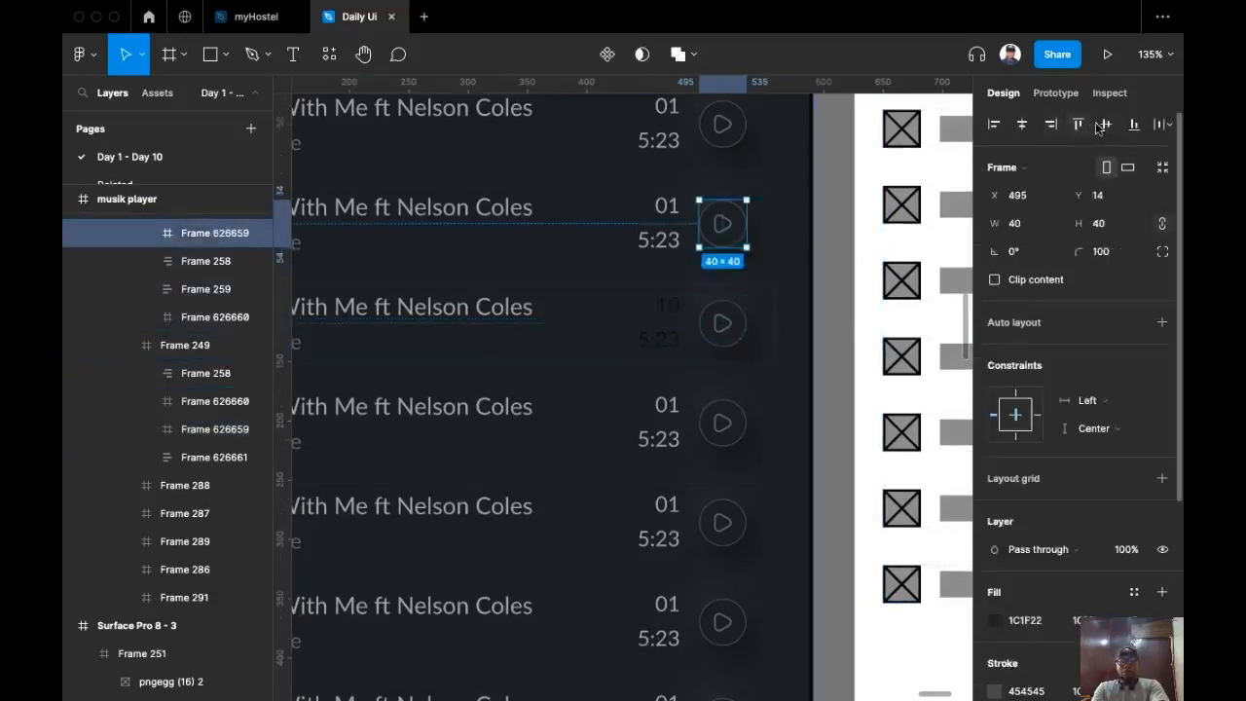
pyautogui.click(676, 342)
pyautogui.click(678, 342)
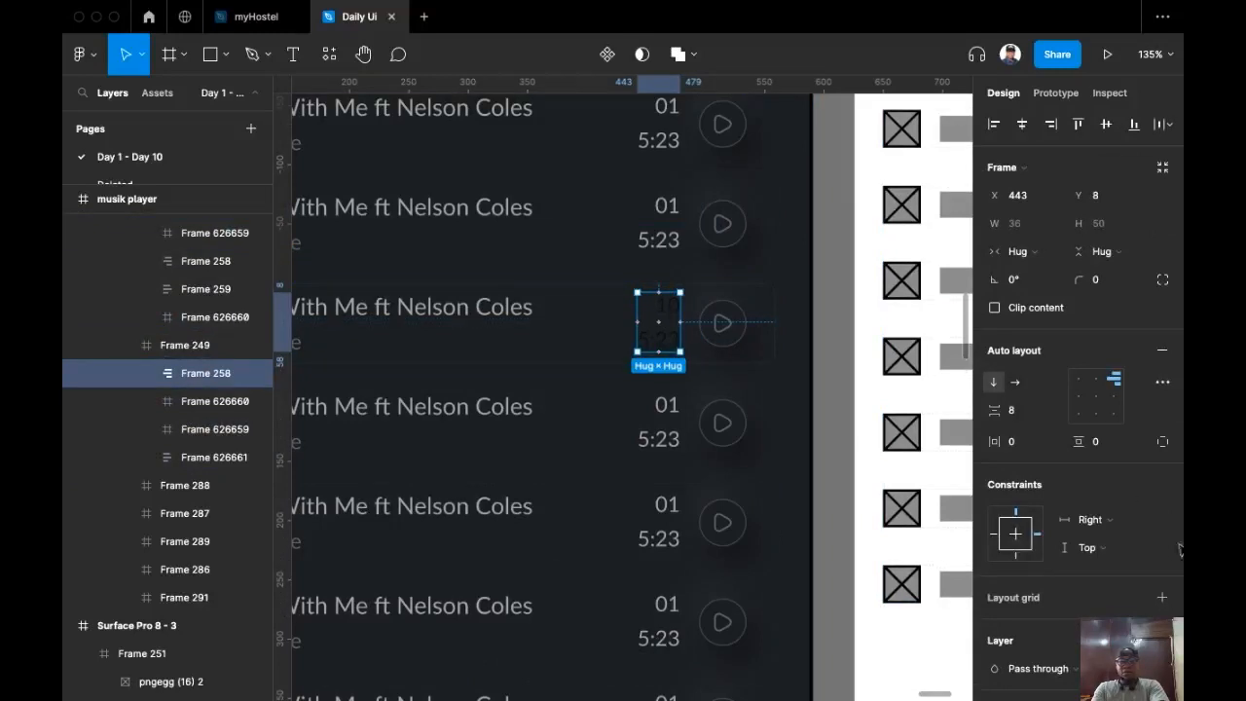
pyautogui.scroll(-3, 1057, 567)
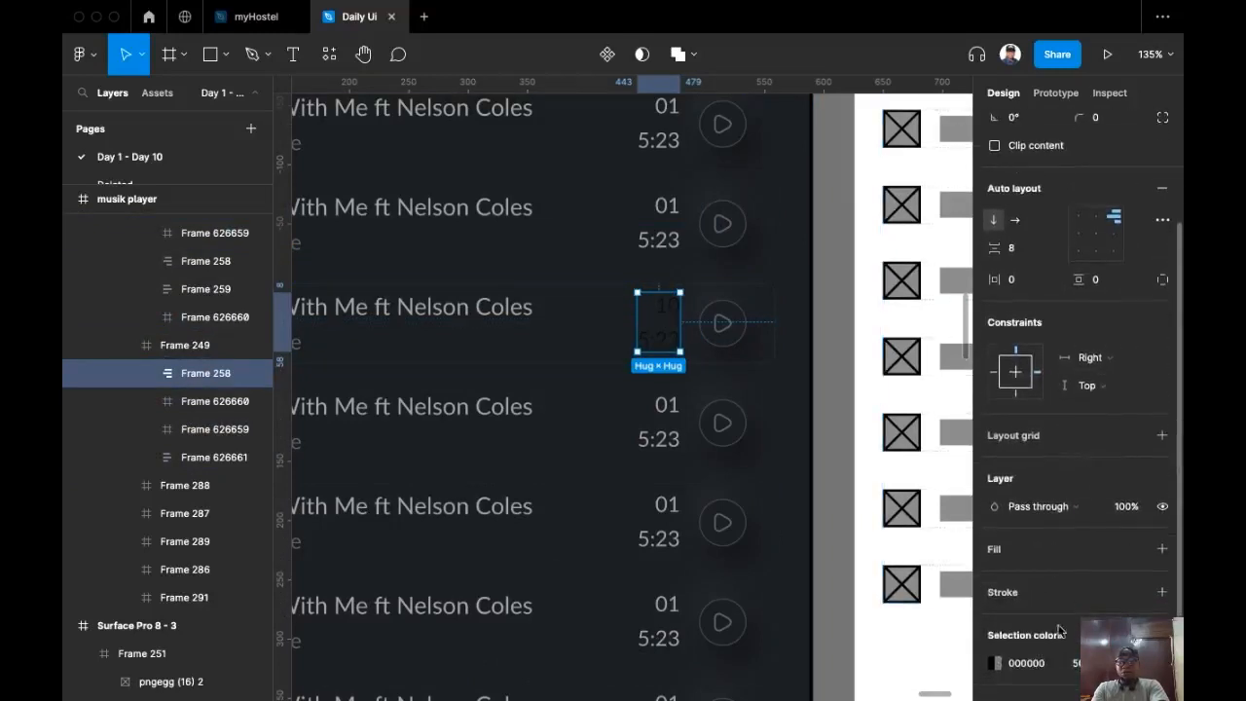
pyautogui.click(1012, 666)
pyautogui.write('FFFFFF')
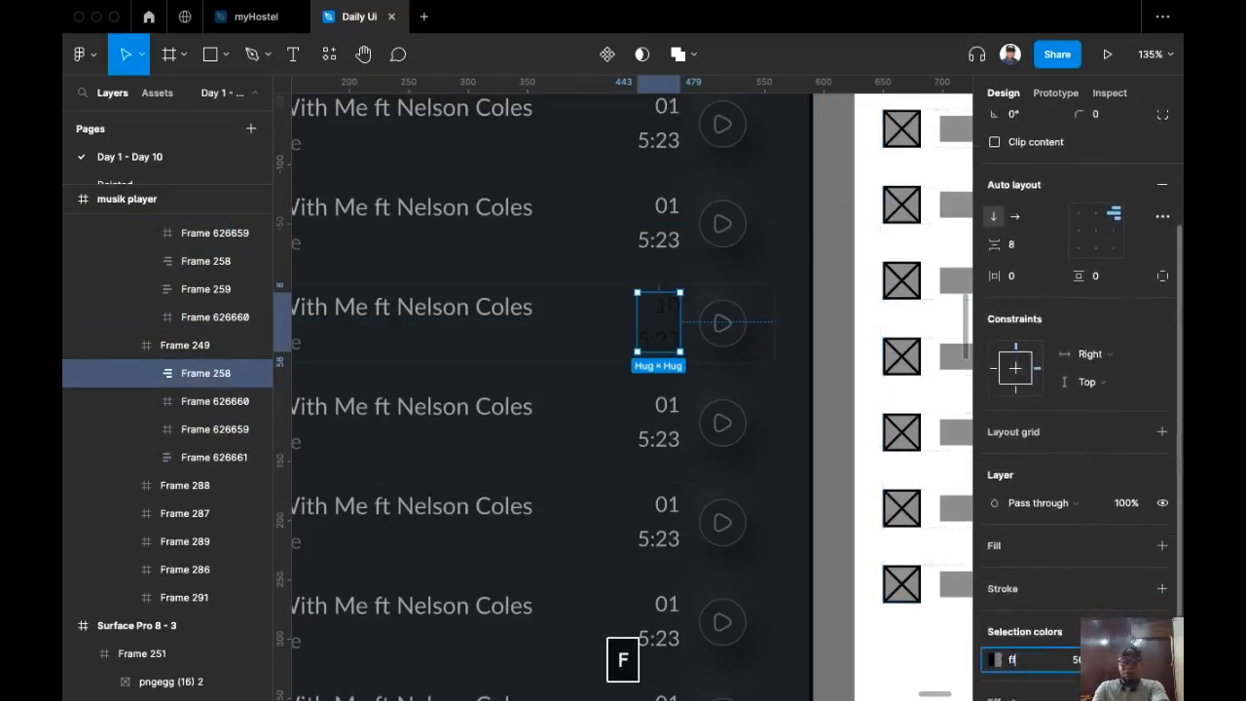
pyautogui.press('Return')
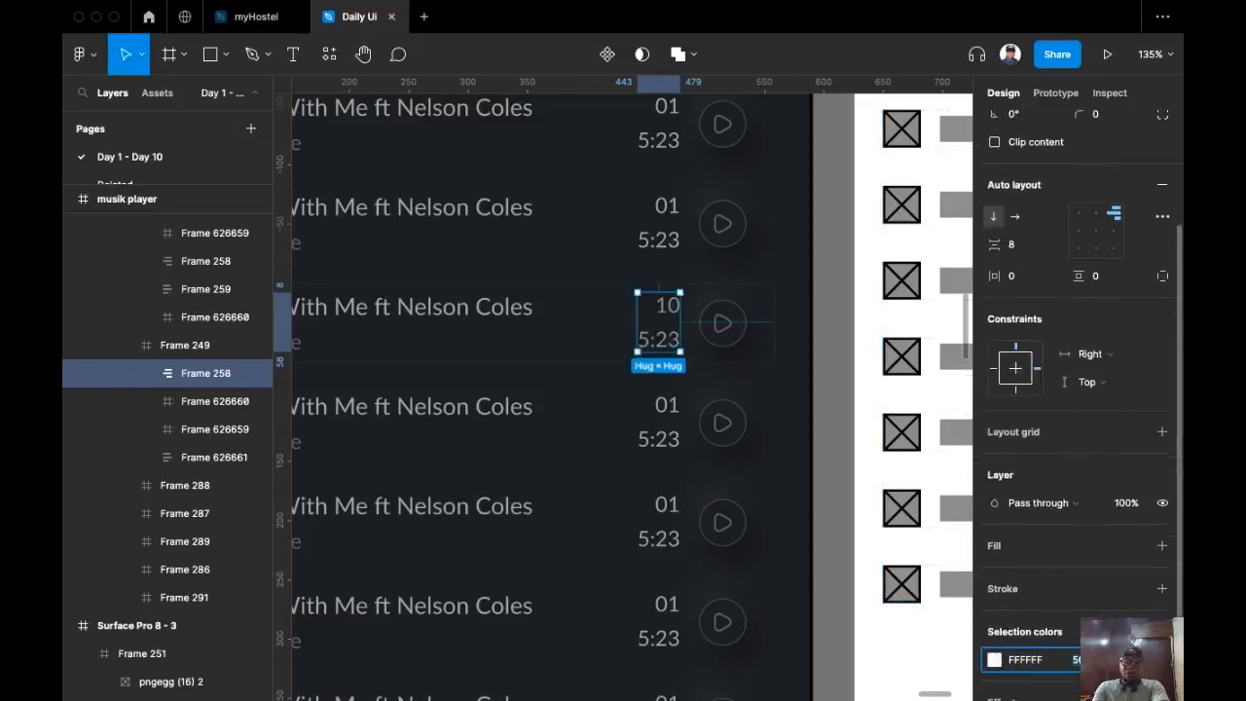
pyautogui.press('Return')
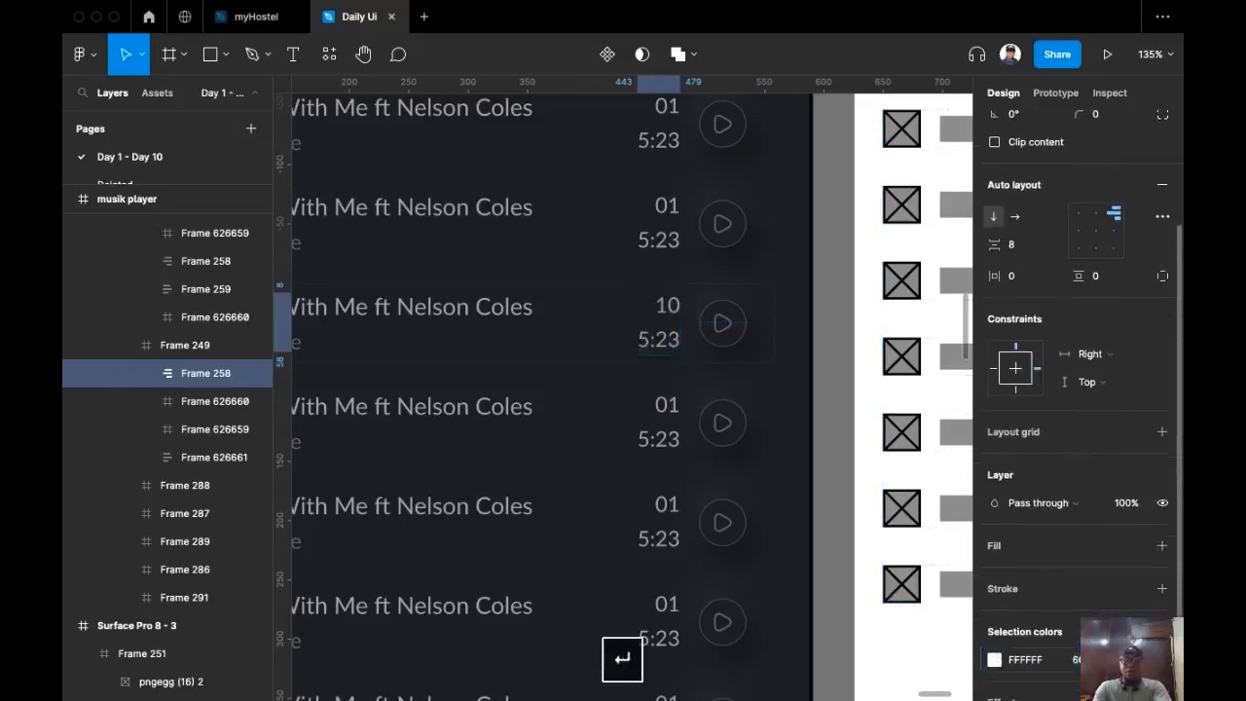
pyautogui.scroll(2, 589, 448)
pyautogui.hscroll(-3, 623, 477)
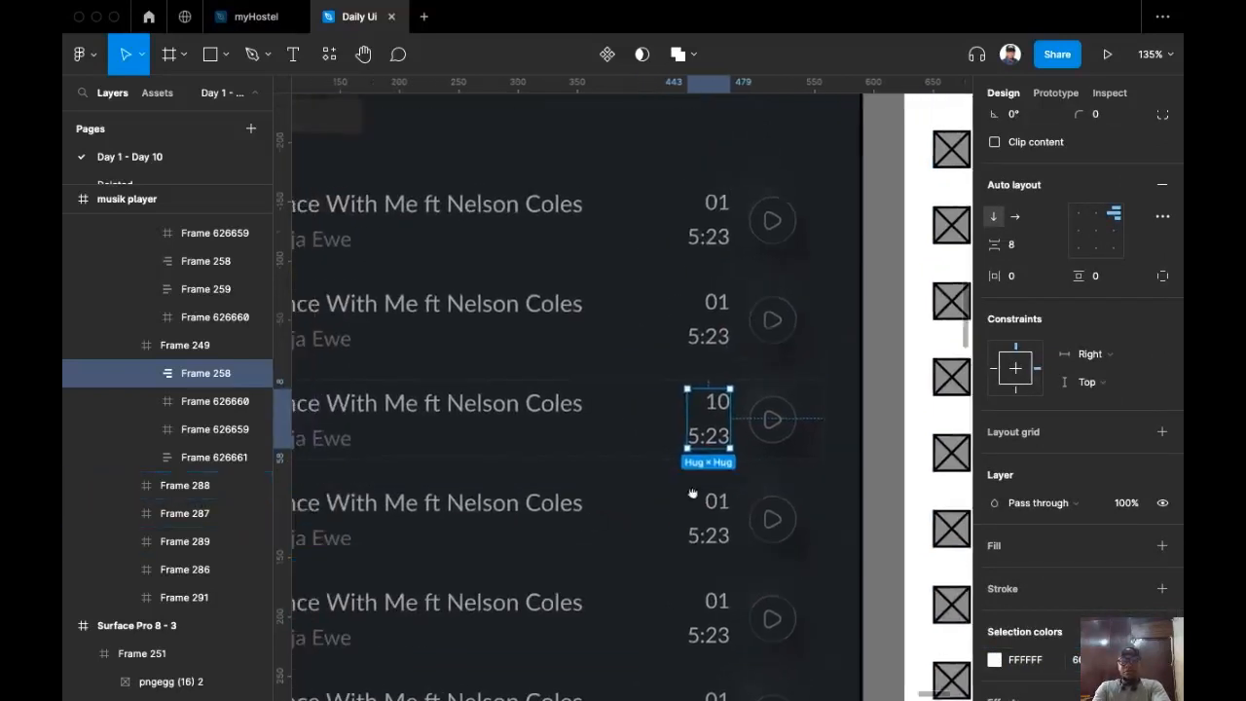
pyautogui.scroll(-3, 569, 437)
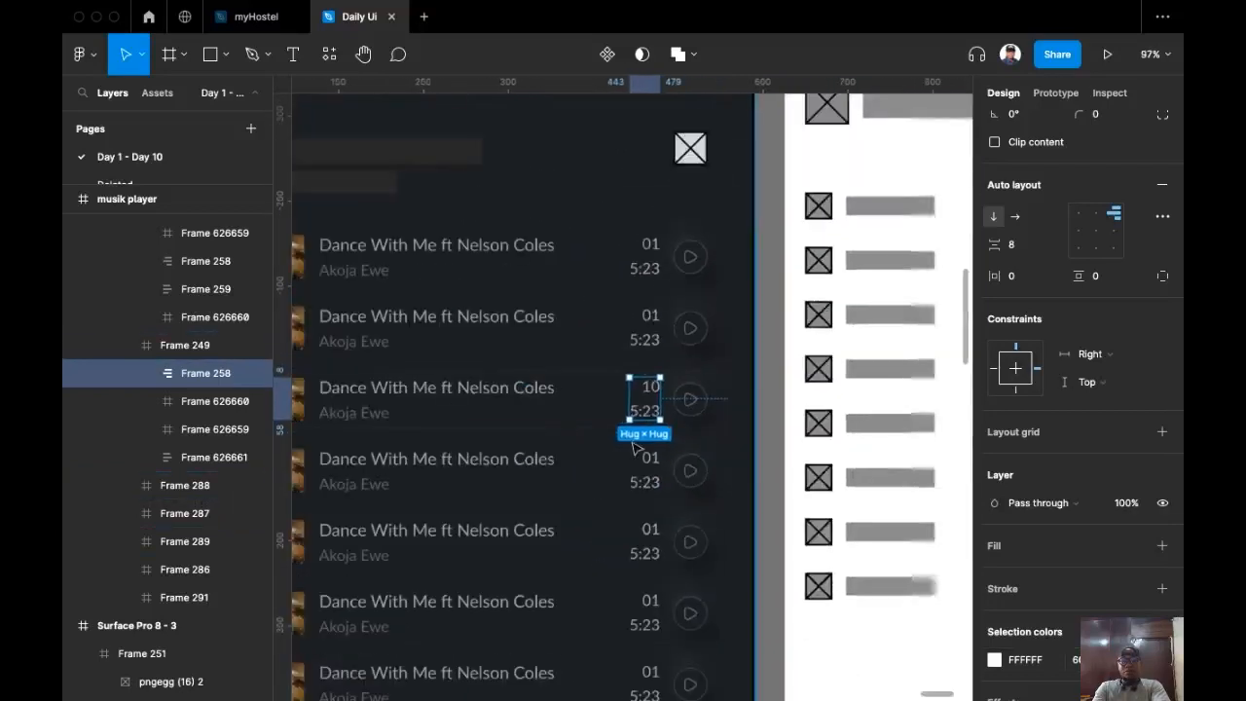
pyautogui.click(723, 387)
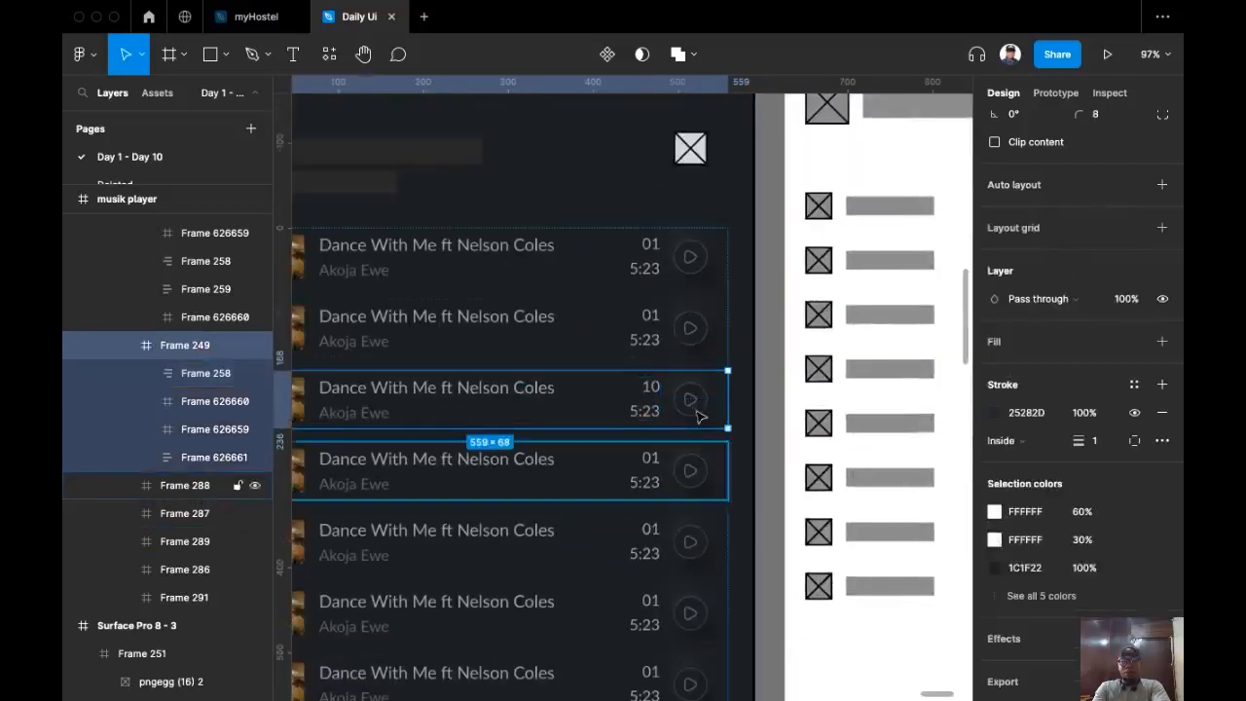
pyautogui.scroll(-5, 617, 461)
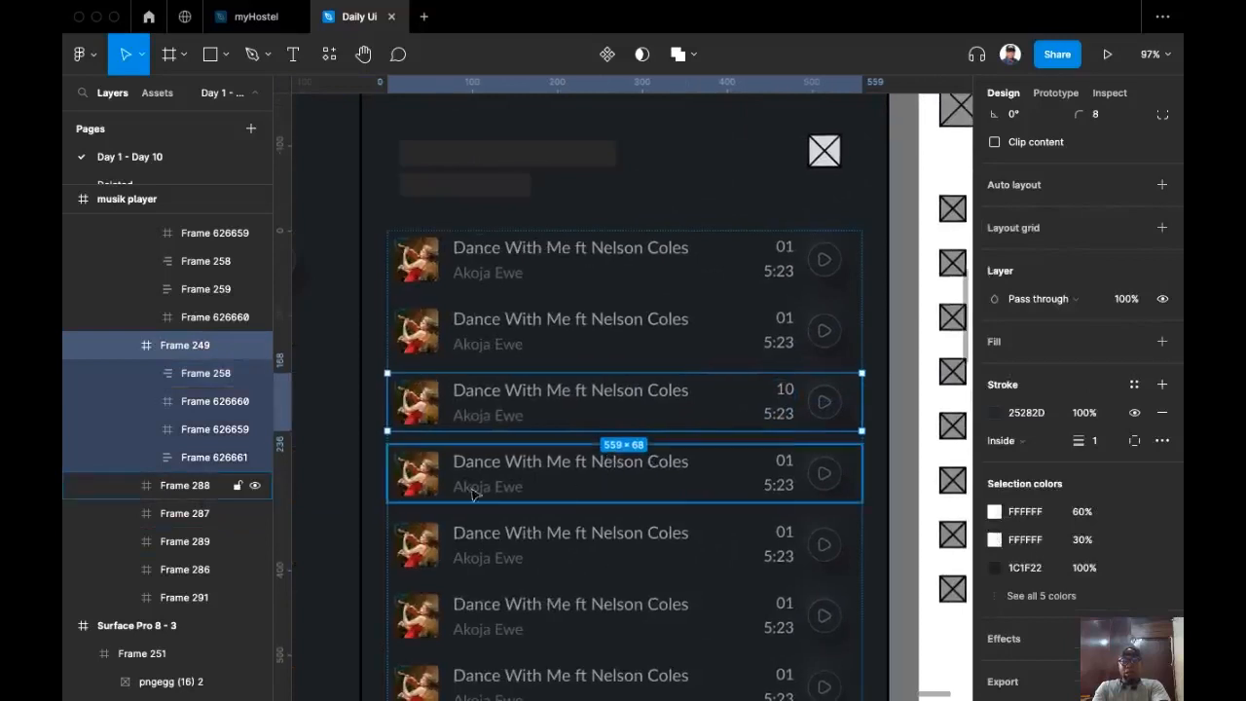
pyautogui.hscroll(-5, 317, 472)
pyautogui.scroll(6, 698, 384)
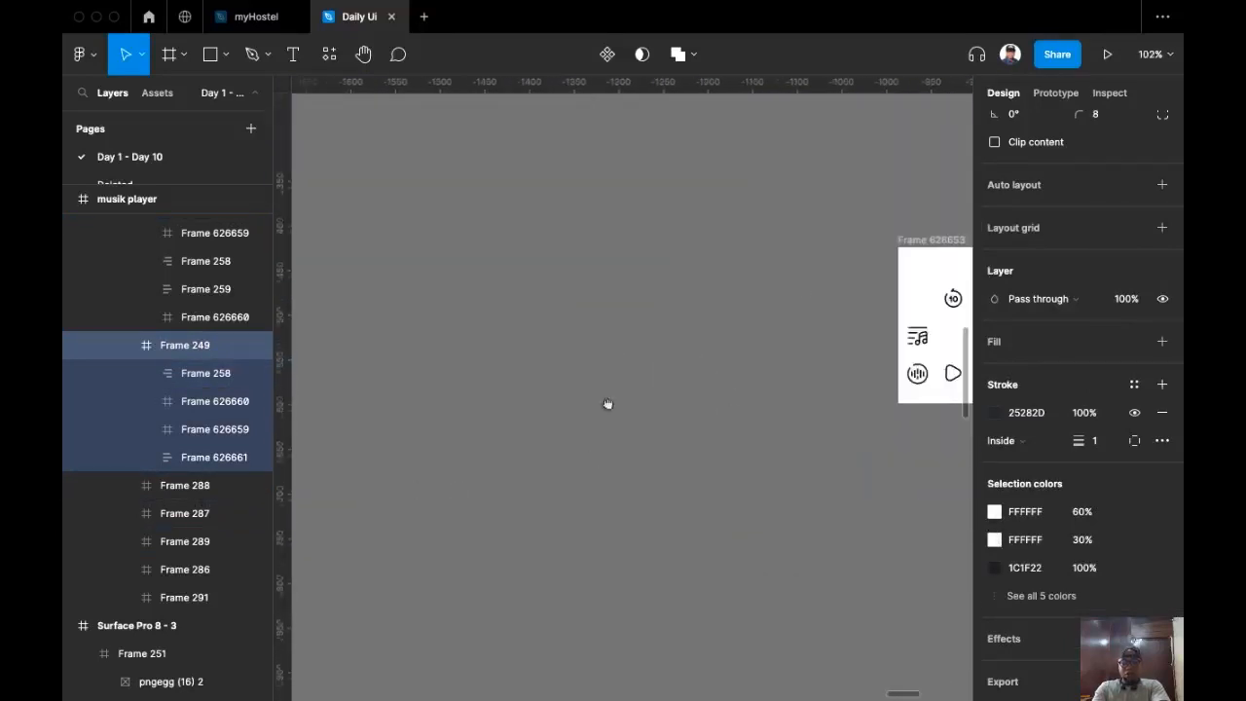
pyautogui.scroll(3, 608, 390)
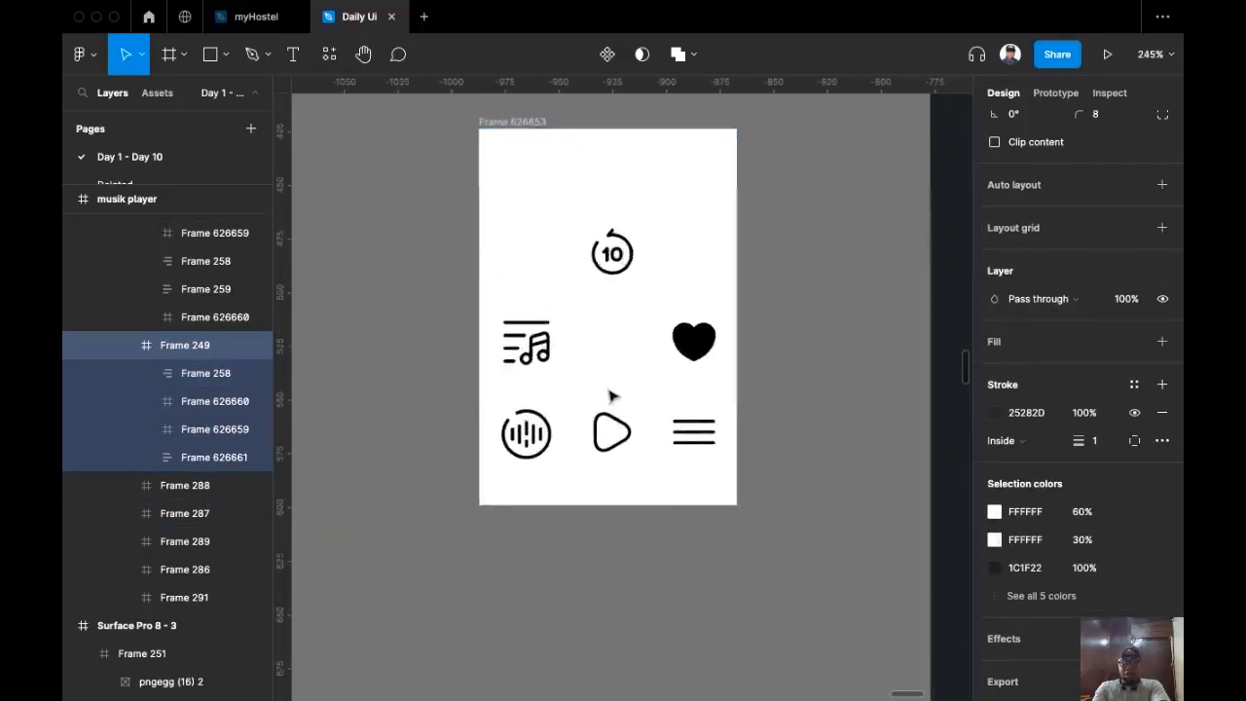
pyautogui.click(546, 409)
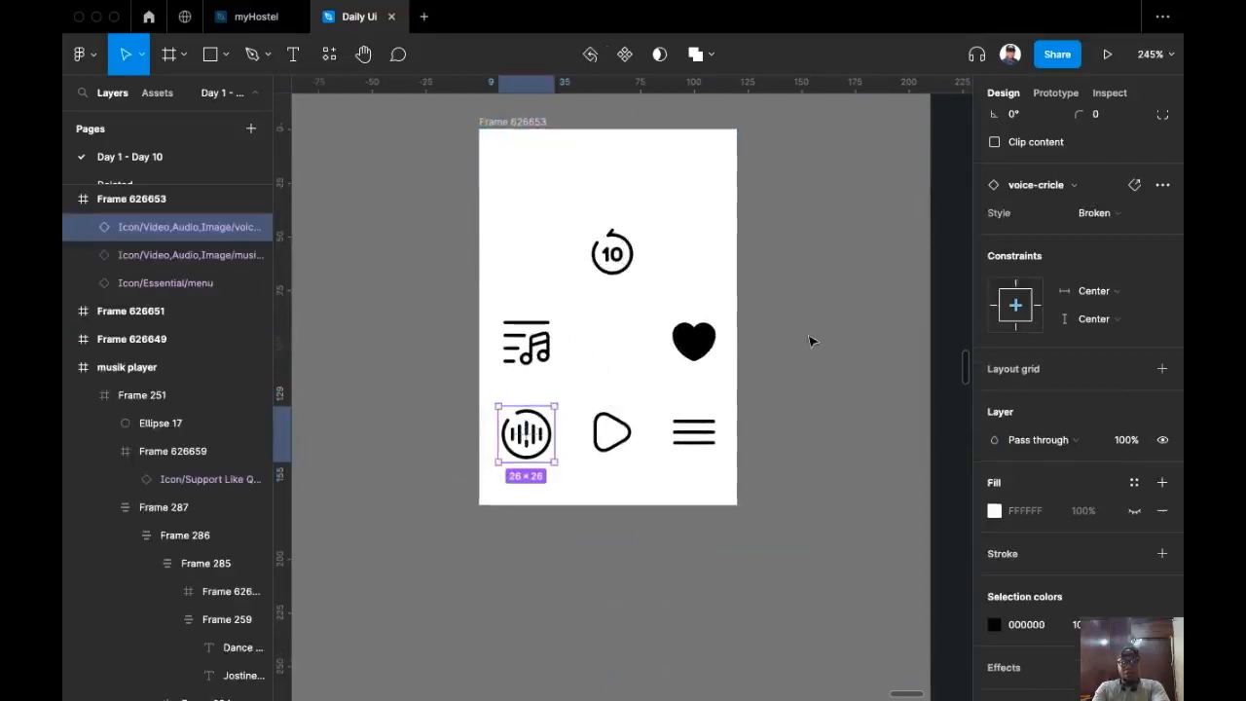
pyautogui.press('super+c')
pyautogui.hscroll(5, 551, 434)
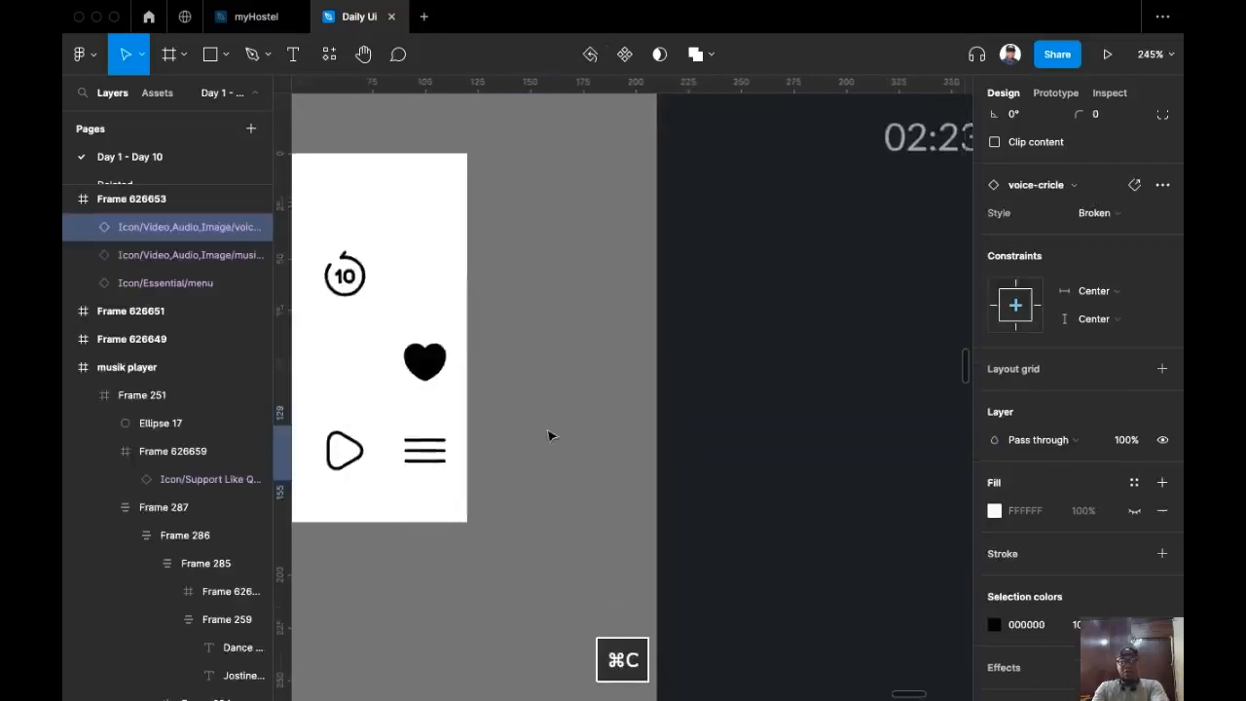
pyautogui.scroll(-5, 550, 434)
pyautogui.scroll(3, 642, 426)
pyautogui.hscroll(3, 682, 390)
pyautogui.scroll(5, 715, 347)
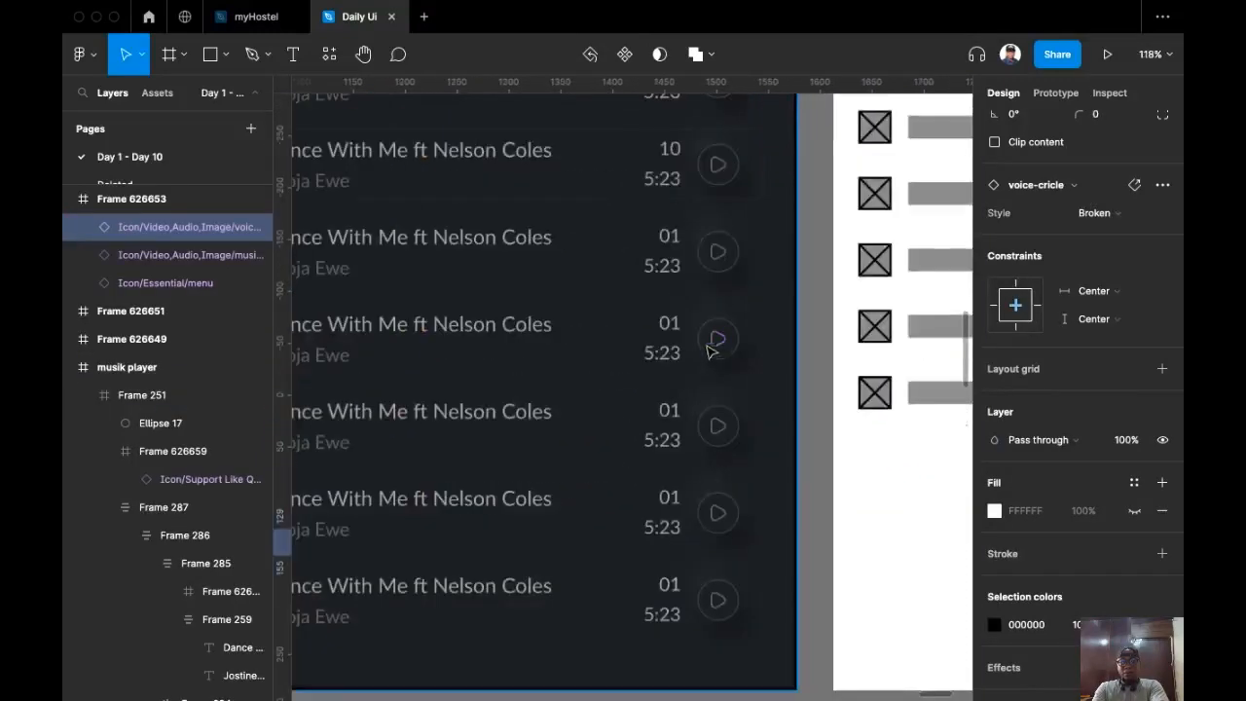
pyautogui.hscroll(2, 671, 418)
pyautogui.scroll(2, 697, 444)
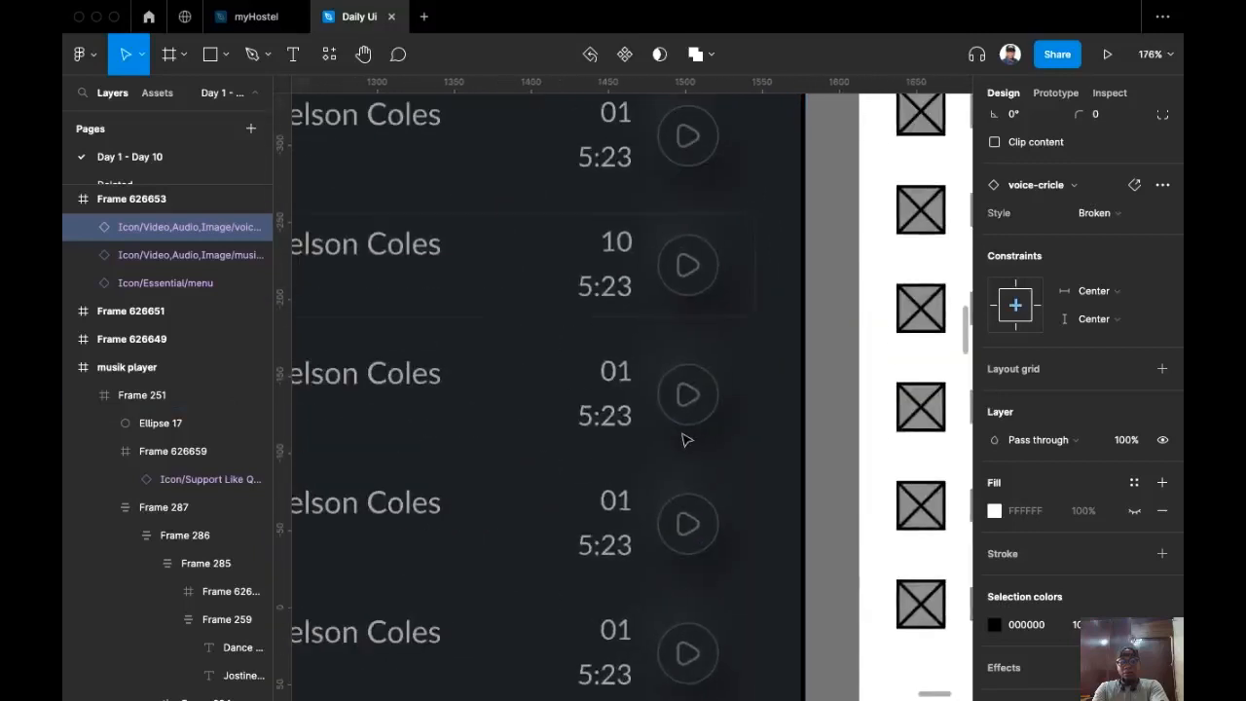
pyautogui.scroll(3, 701, 331)
# Step: Replace the play symbol in song row 10's button with the waveform icon
pyautogui.scroll(3, 715, 390)
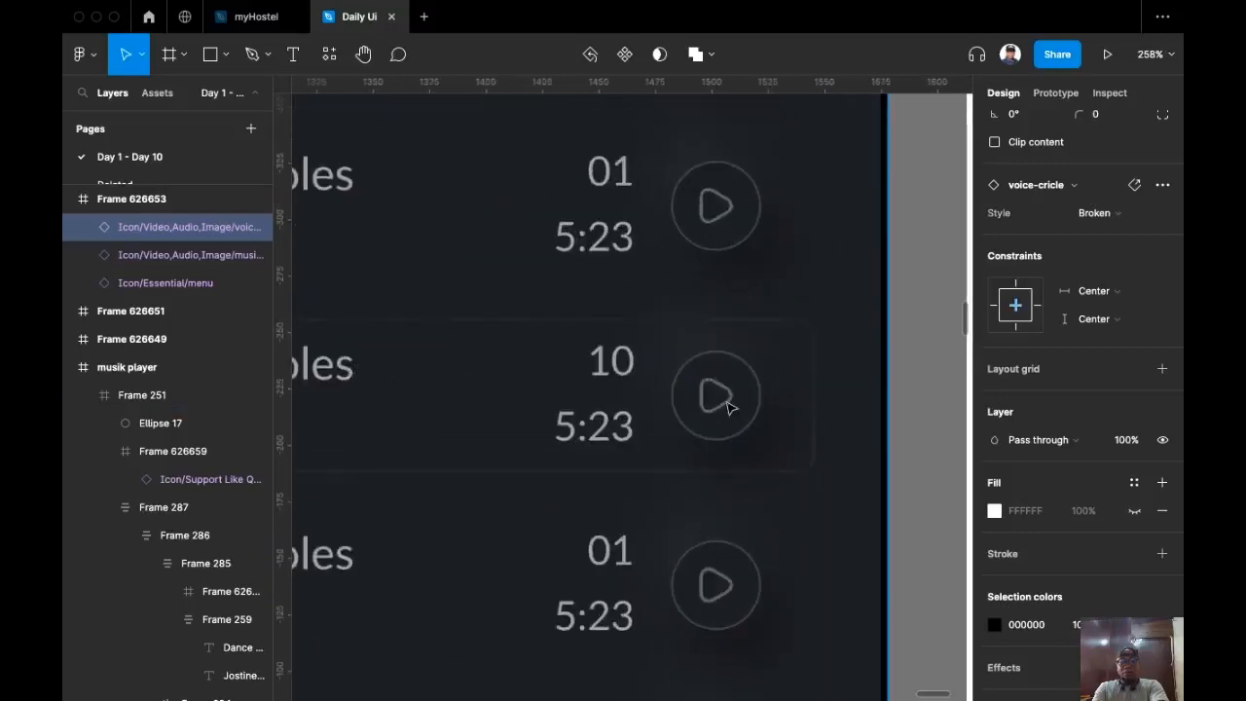
pyautogui.click(720, 398)
pyautogui.click(730, 407)
pyautogui.click(730, 407)
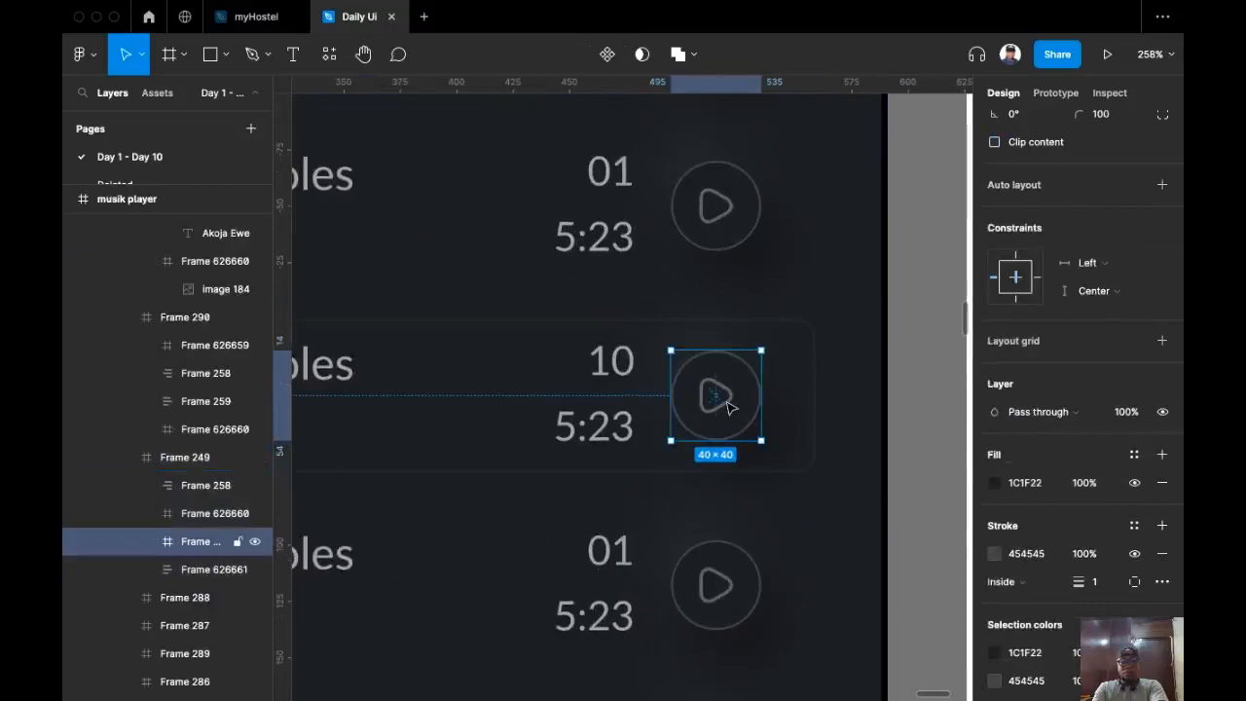
pyautogui.click(730, 407)
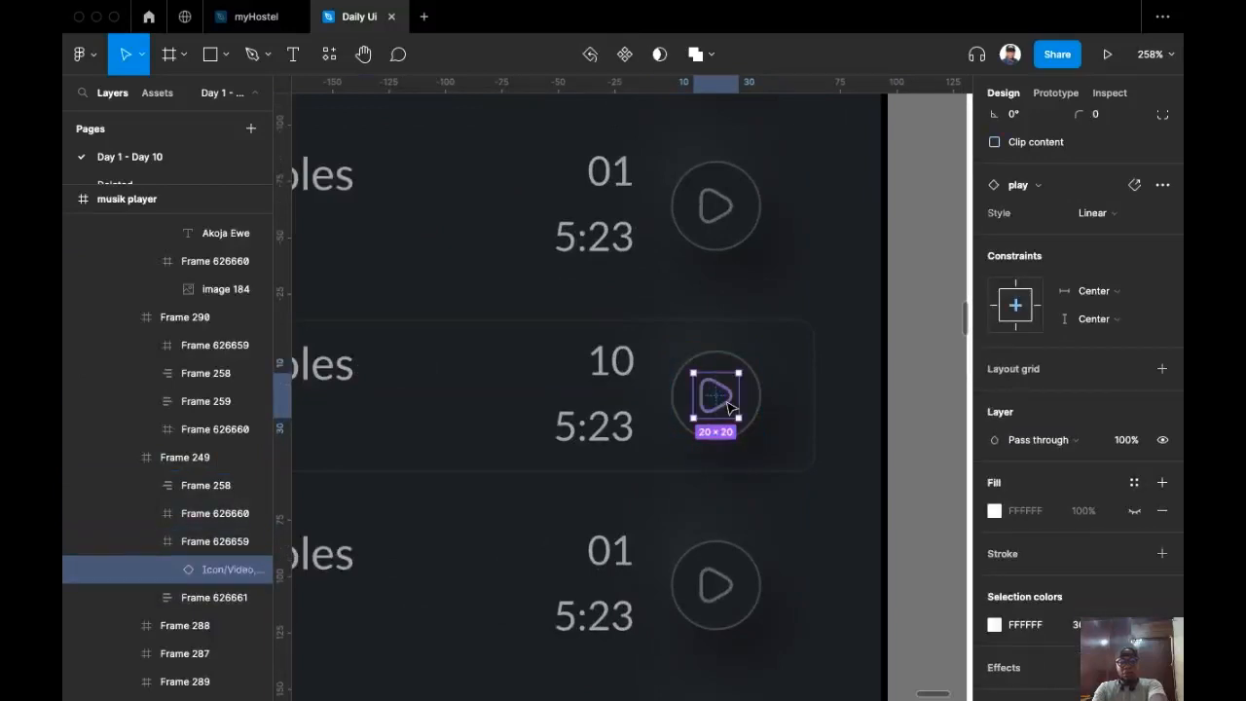
pyautogui.press('super+shift+r')
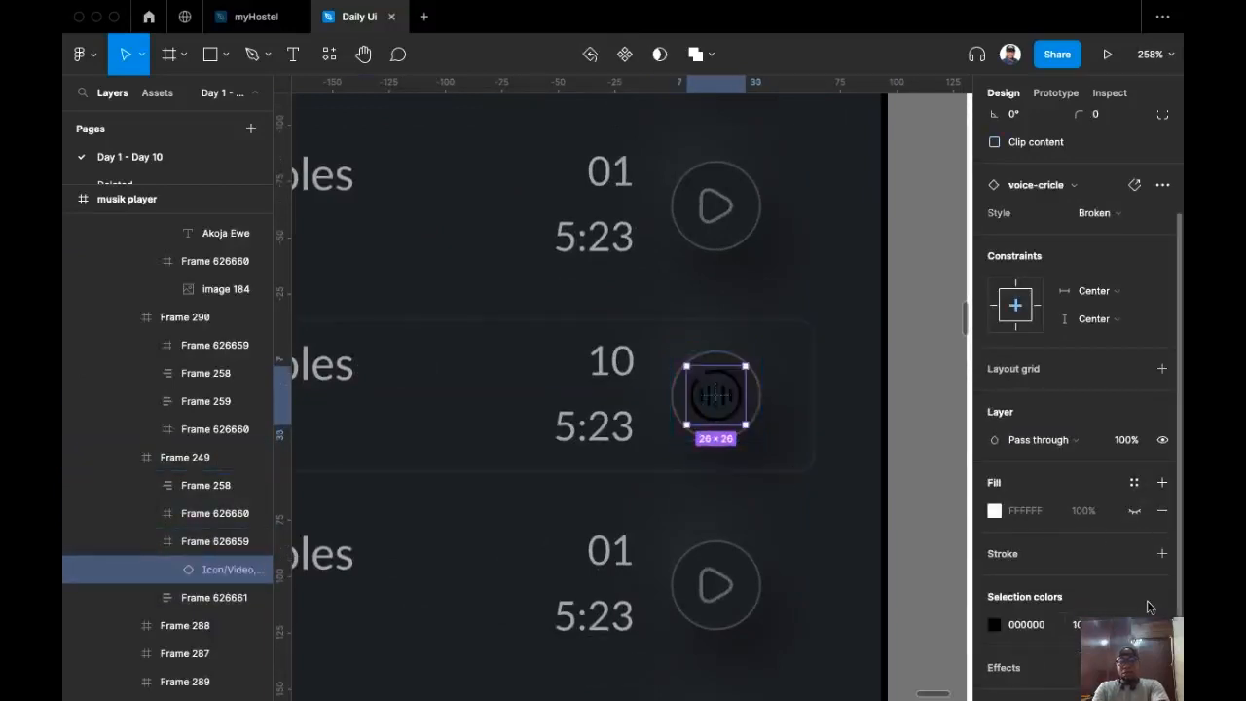
pyautogui.scroll(-3, 1148, 607)
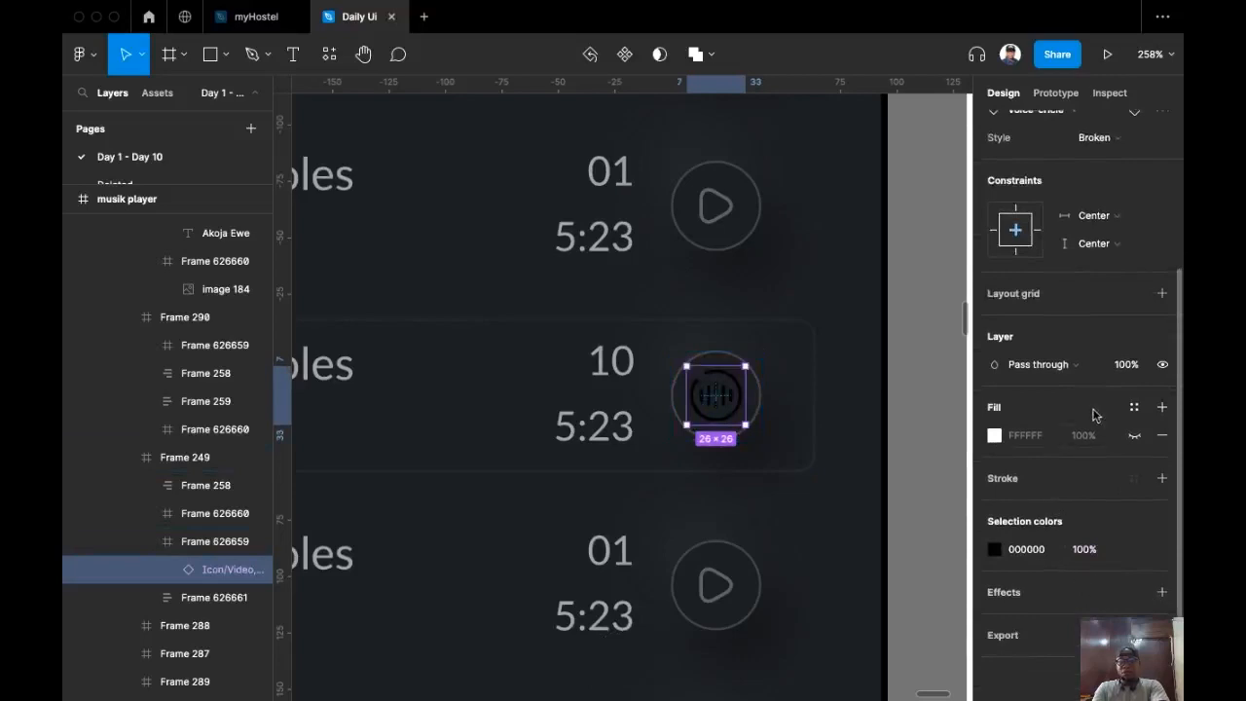
# Step: Make the waveform icon white (FFFFFF) at 60% opacity
pyautogui.click(1055, 555)
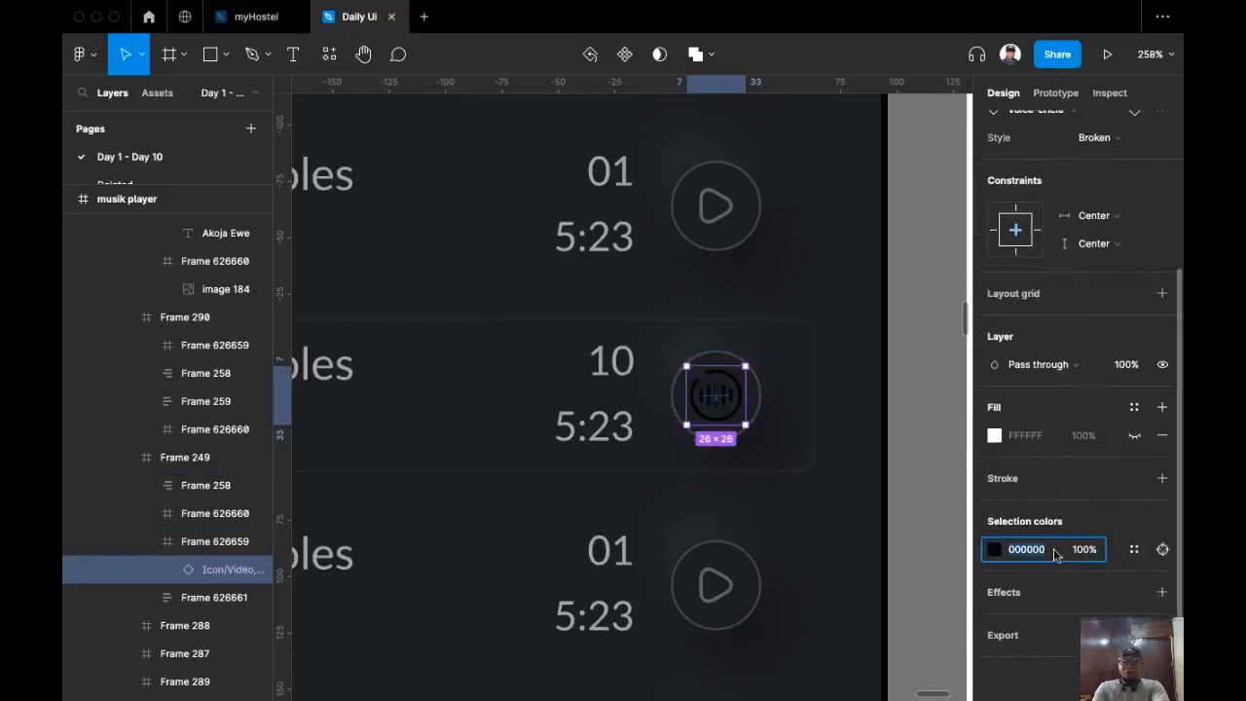
pyautogui.write('ff')
pyautogui.press('Return')
pyautogui.click(1086, 551)
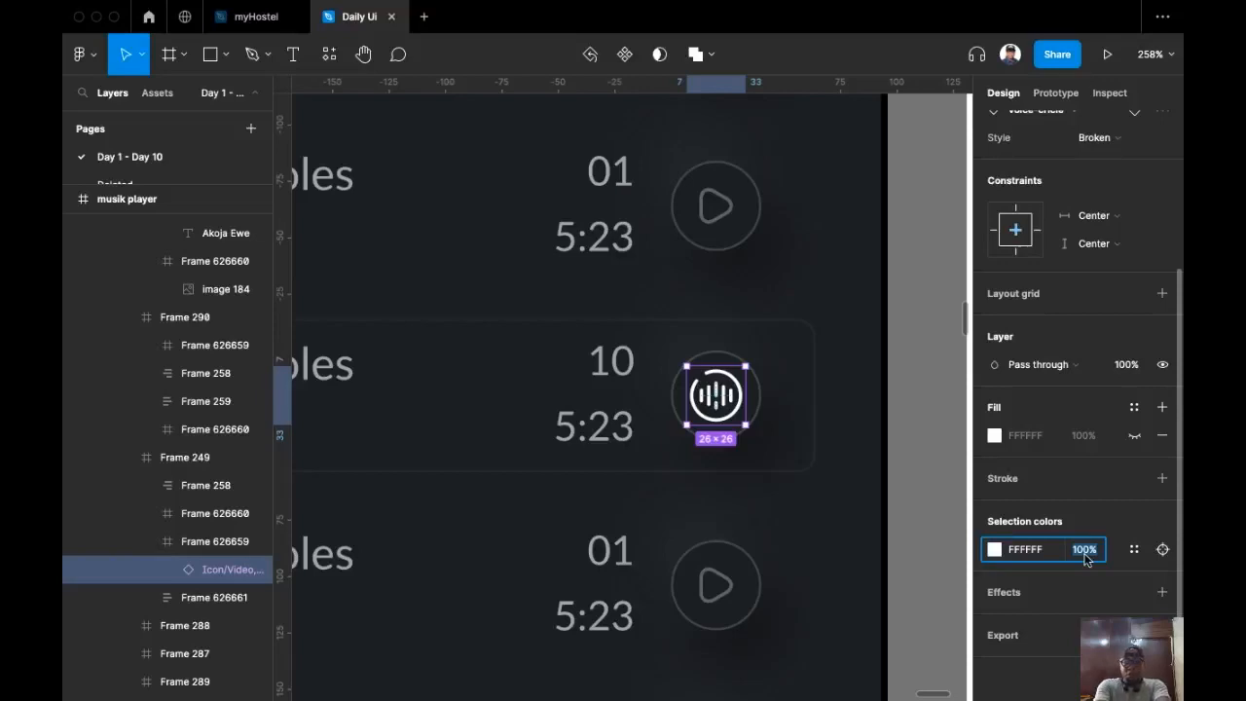
pyautogui.write('60')
pyautogui.press('Return')
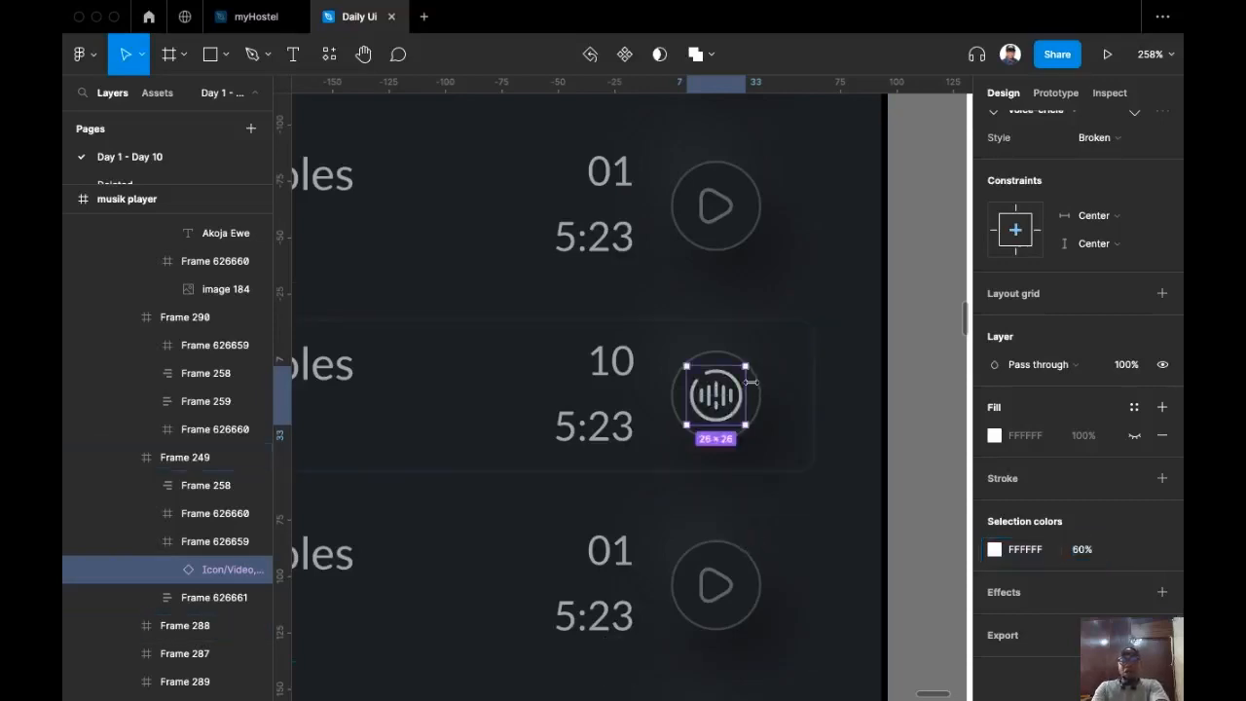
# Step: Resize the wave icon to 24 high and centre it in its circle
pyautogui.click(767, 405)
pyautogui.doubleClick(757, 405)
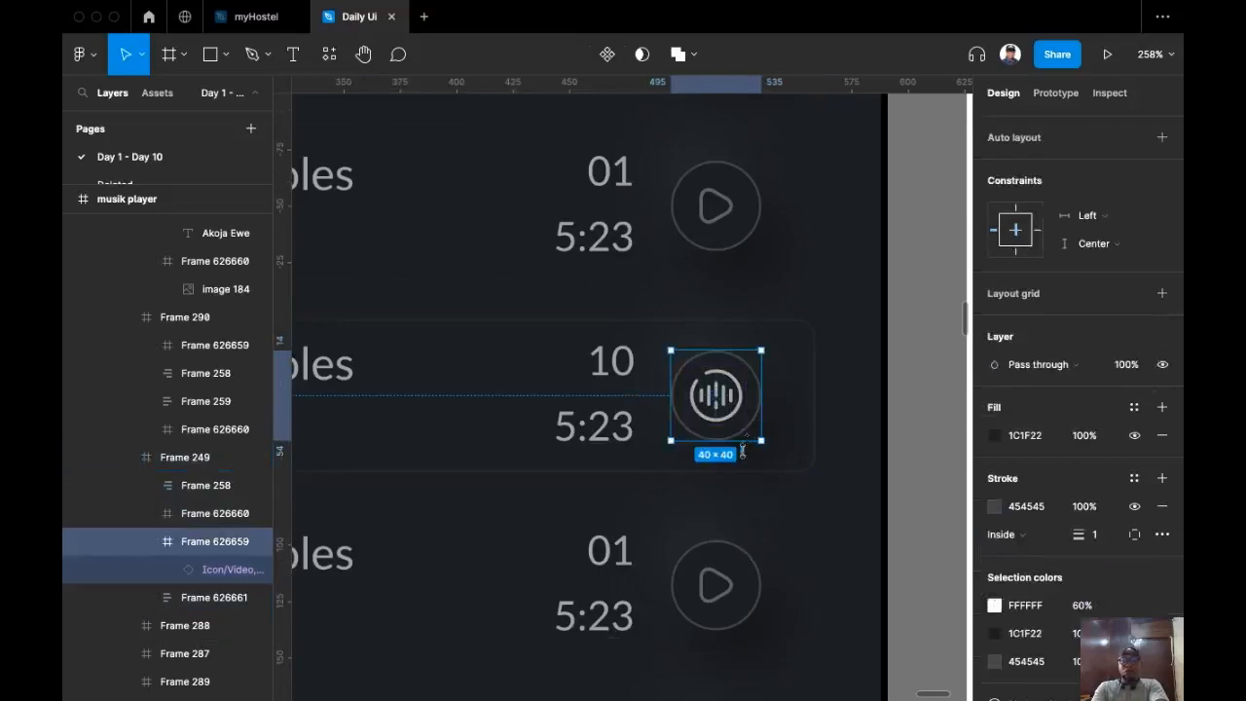
pyautogui.doubleClick(717, 404)
pyautogui.scroll(4, 1139, 248)
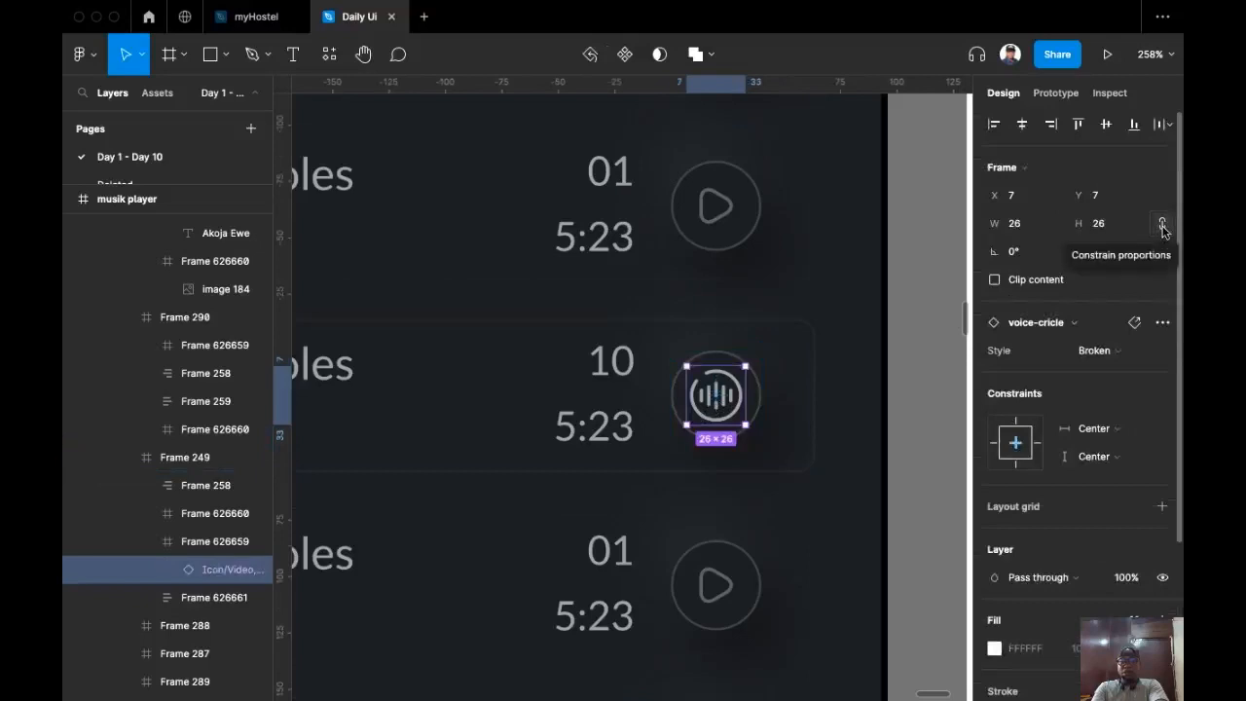
pyautogui.click(1117, 233)
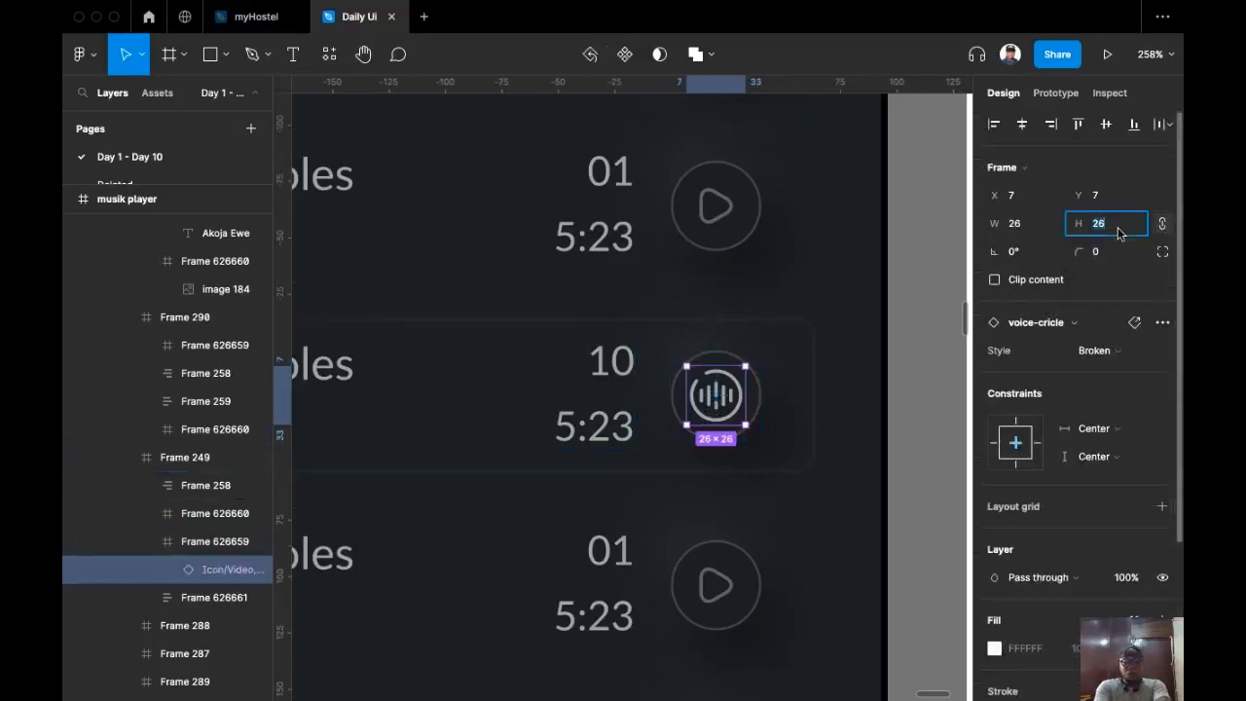
pyautogui.write('24')
pyautogui.press('Return')
pyautogui.click(1105, 123)
pyautogui.click(1022, 124)
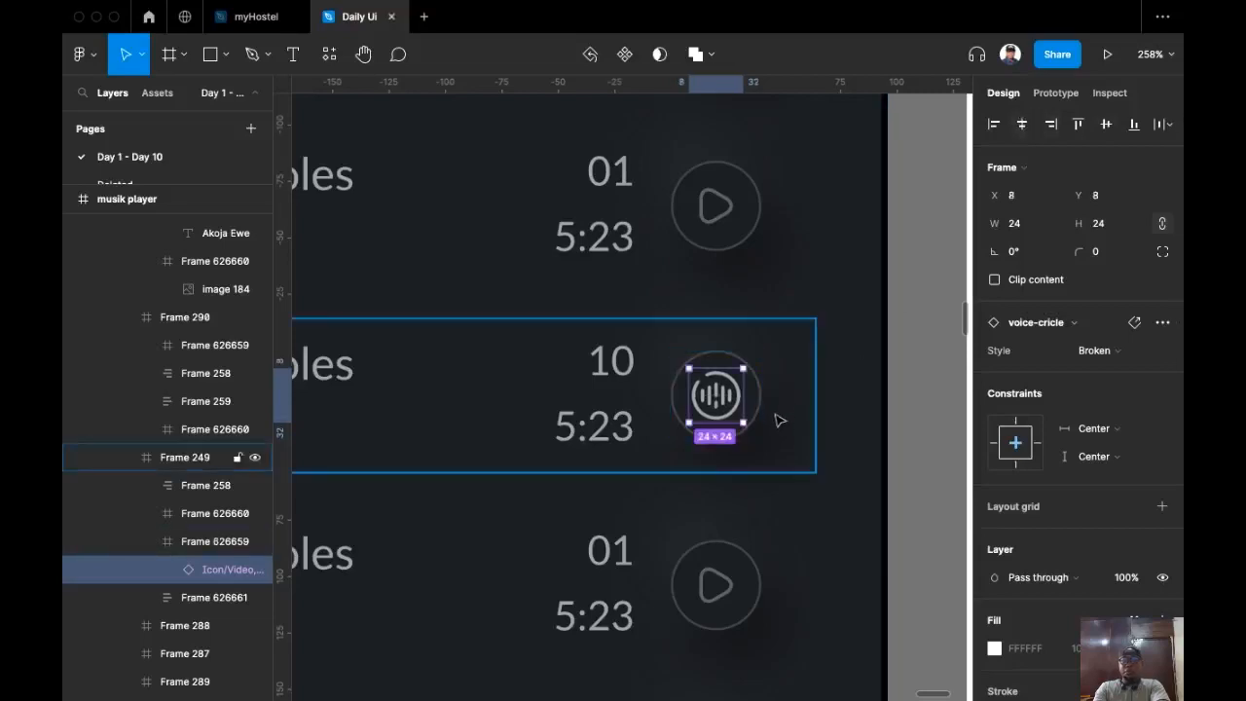
# Step: Fill the icon's circle with the big circle's blue #016CA7 using the eyedropper
pyautogui.click(779, 382)
pyautogui.click(757, 391)
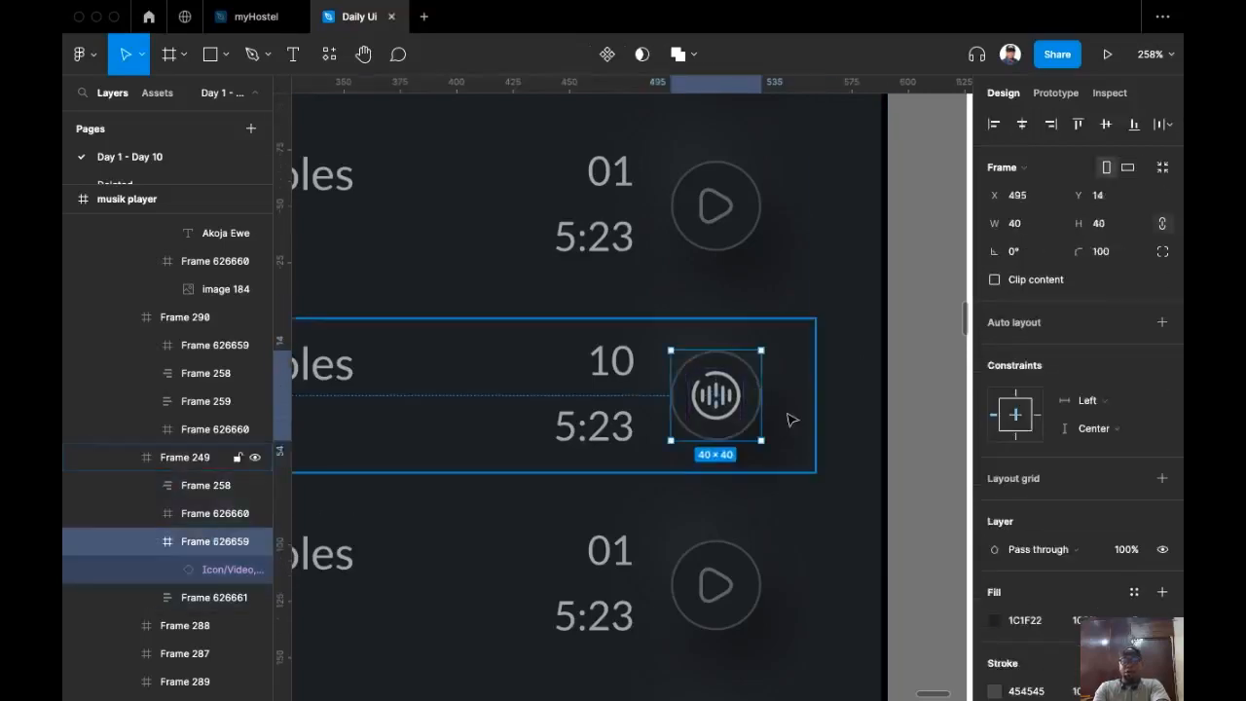
pyautogui.keyDown('ctrl'); pyautogui.scroll(-10, 791, 419); pyautogui.keyUp('ctrl')
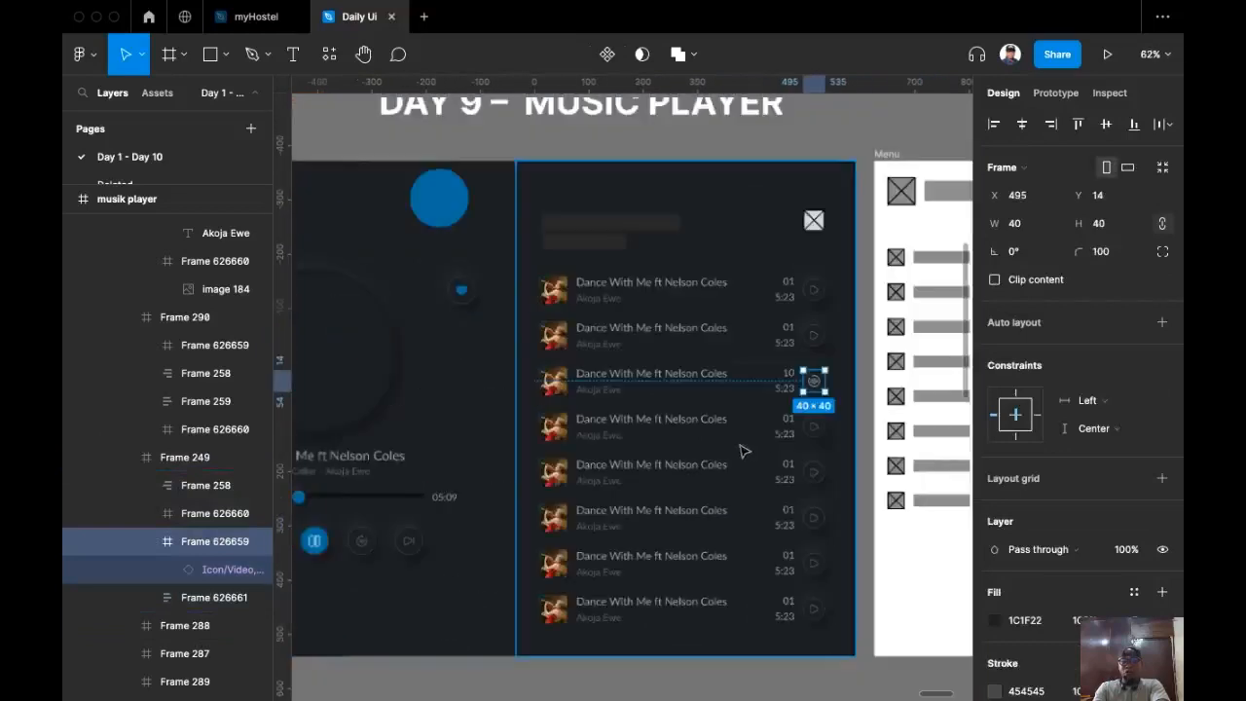
pyautogui.press('i')
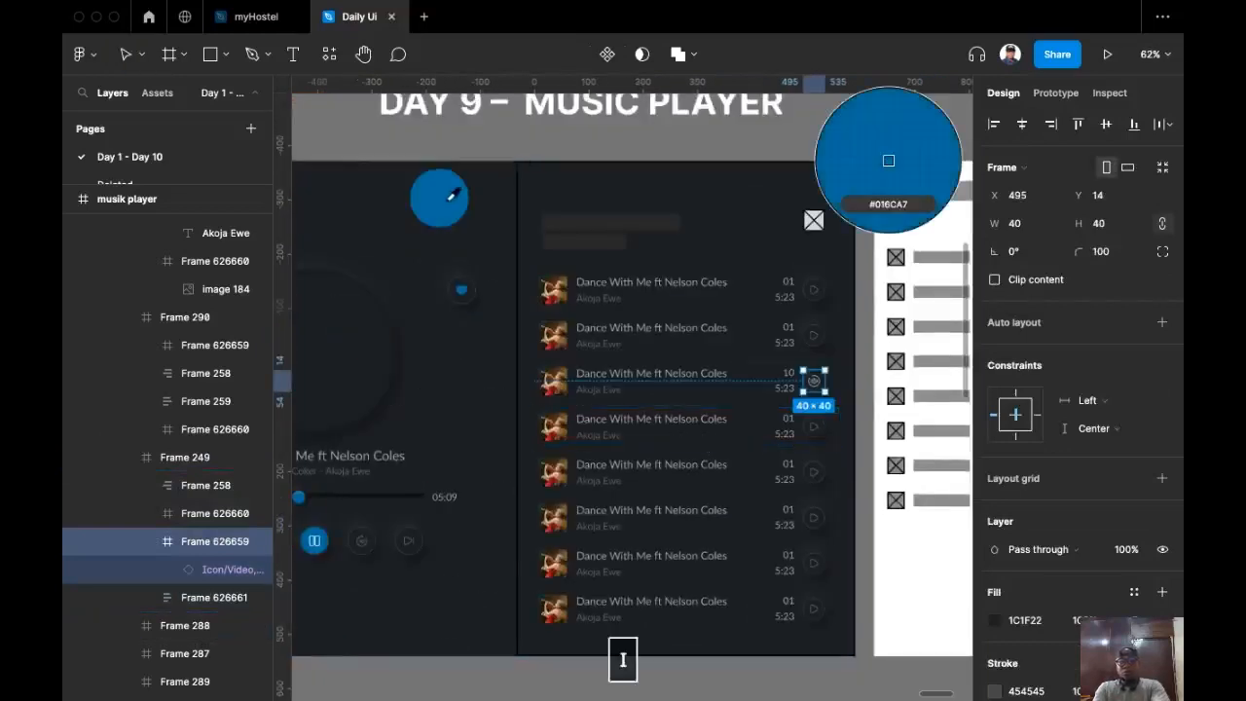
pyautogui.click(888, 160)
pyautogui.press('Escape')
pyautogui.keyDown('ctrl'); pyautogui.scroll(5, 778, 419); pyautogui.keyUp('ctrl')
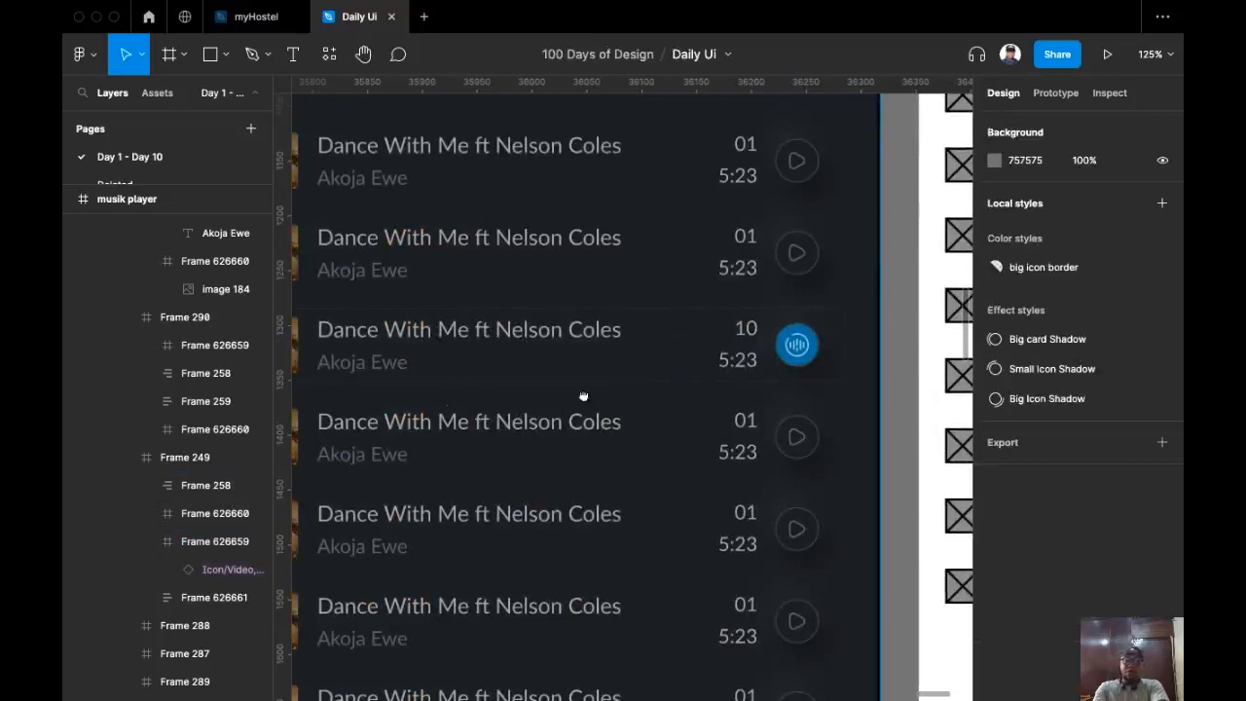
pyautogui.moveTo(583, 396); pyautogui.dragTo(716, 395)
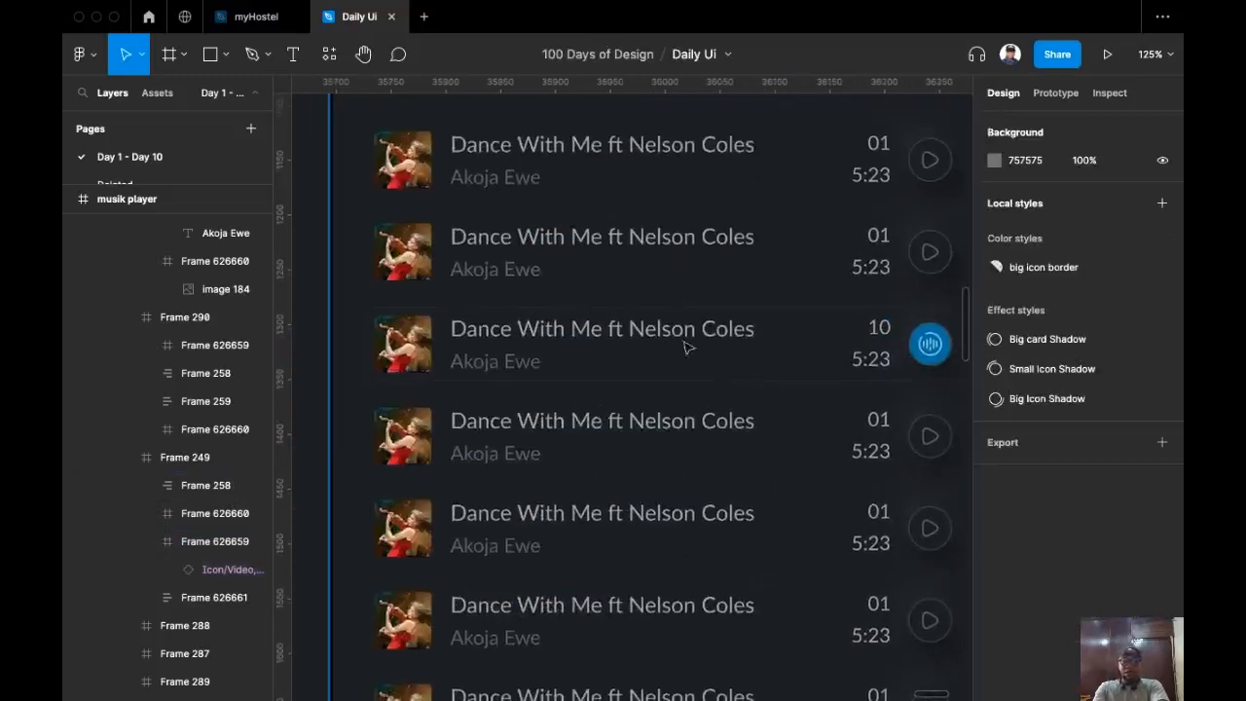
# Step: Add a fill to the third song row, sampled as the dark background 1C1F22
pyautogui.click(798, 324)
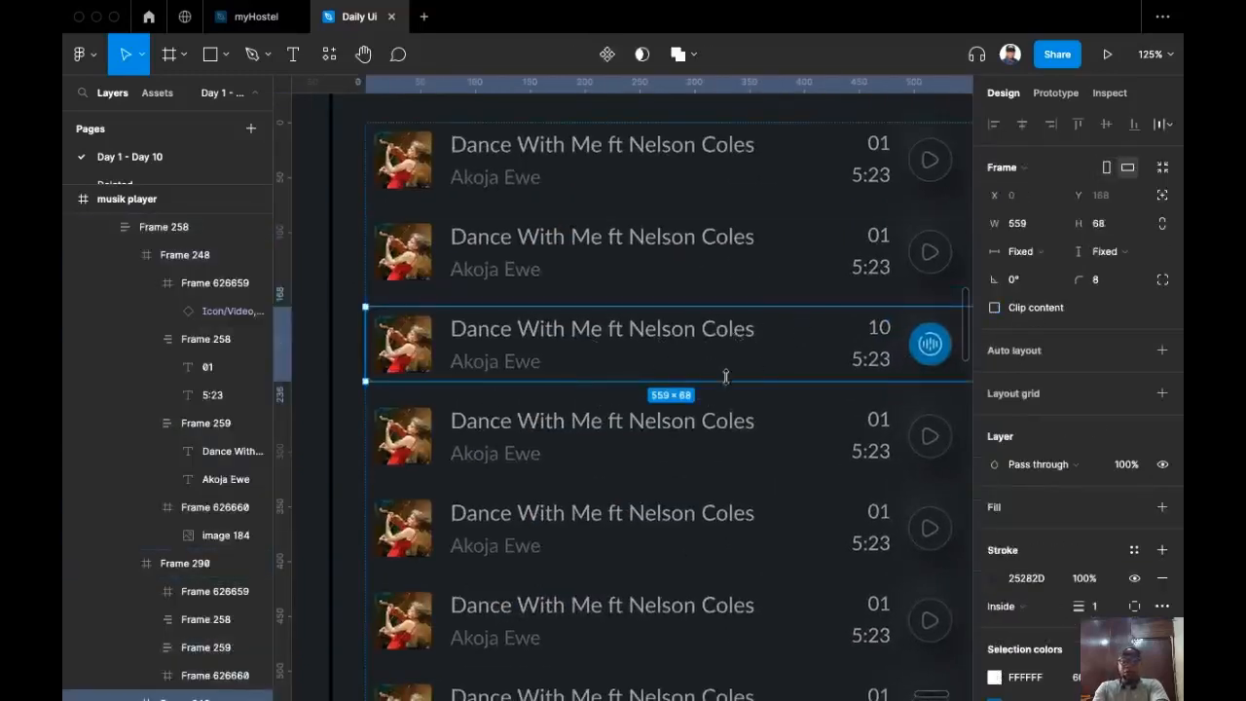
pyautogui.hscroll(2, 725, 377)
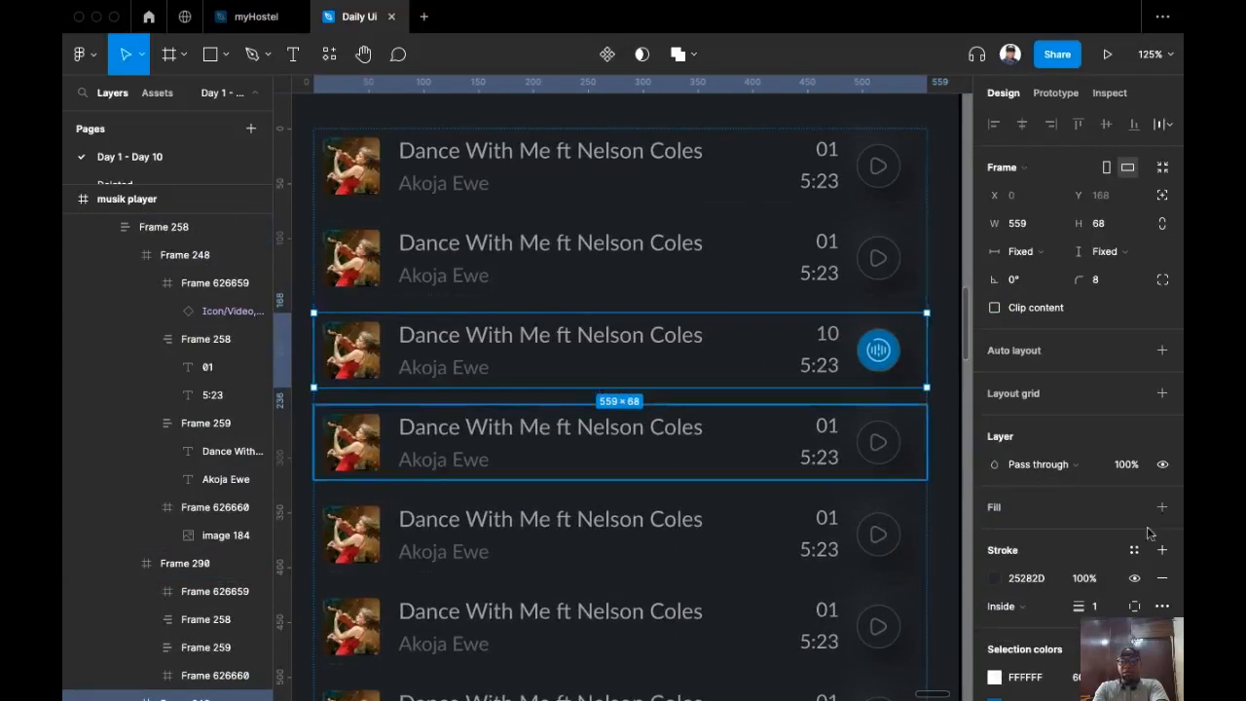
pyautogui.scroll(-2, 1106, 569)
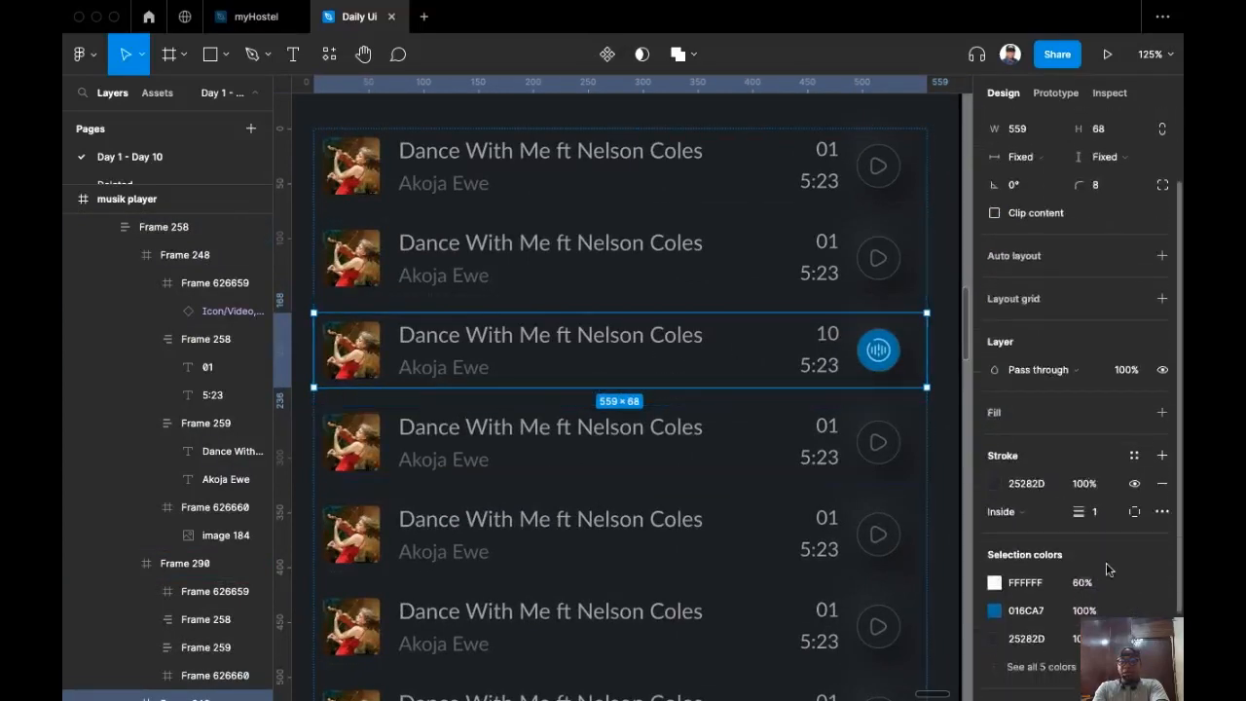
pyautogui.click(1162, 413)
pyautogui.scroll(-3, 750, 467)
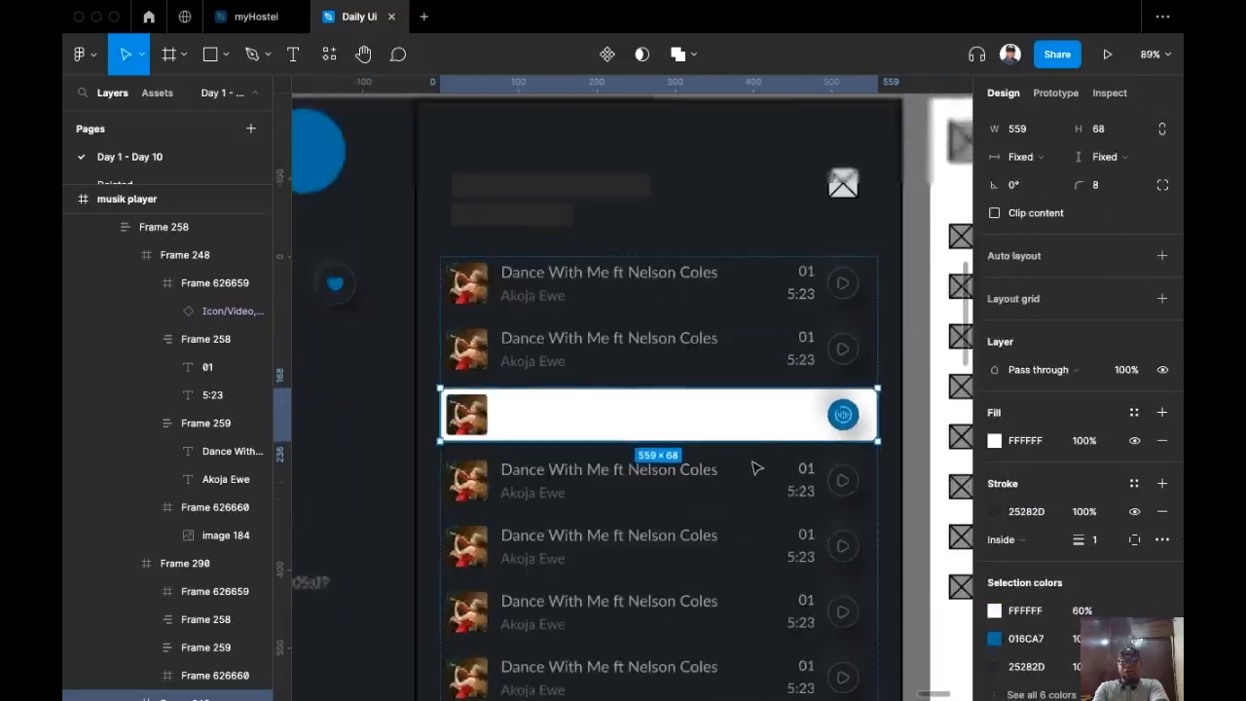
pyautogui.scroll(-2, 756, 468)
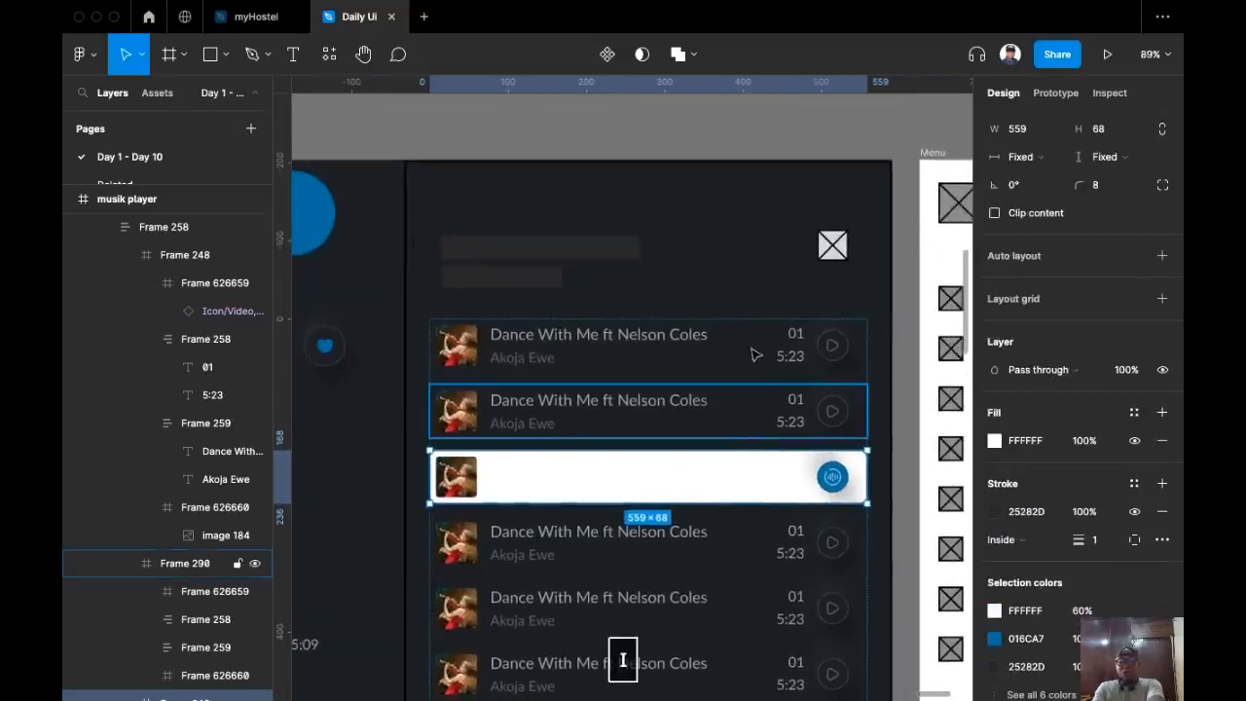
pyautogui.press('i')
pyautogui.click(744, 292)
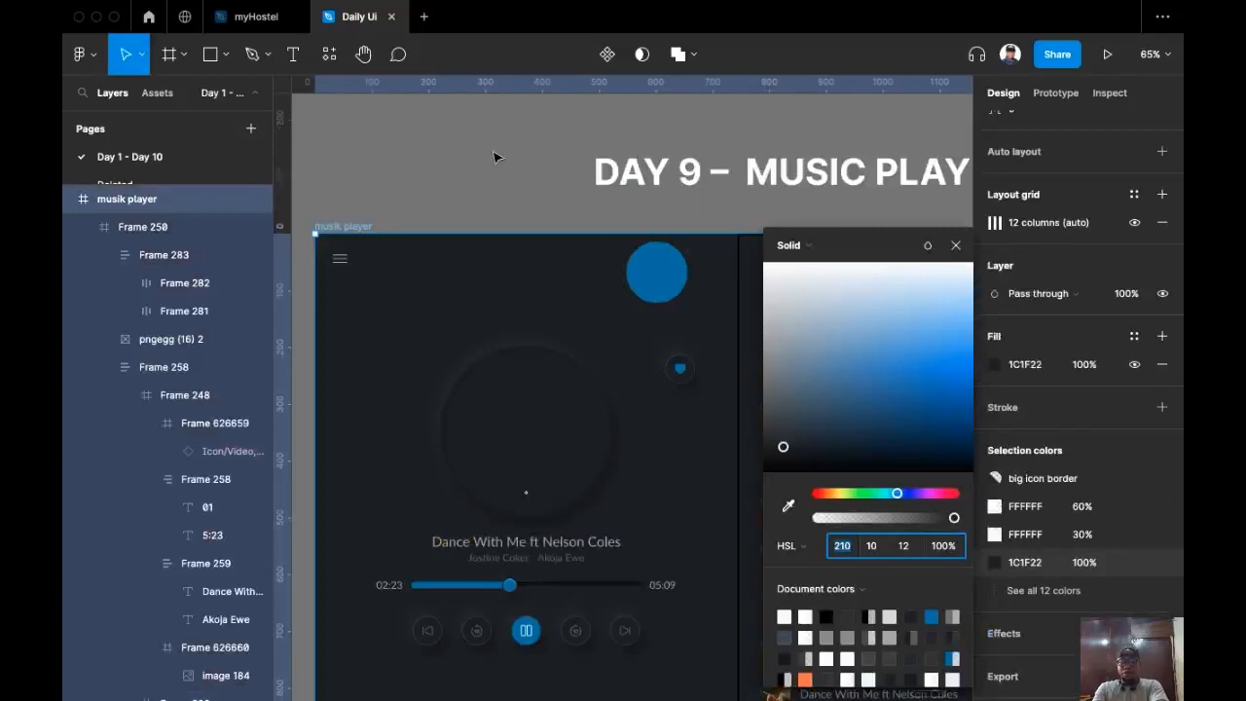
pyautogui.click(496, 160)
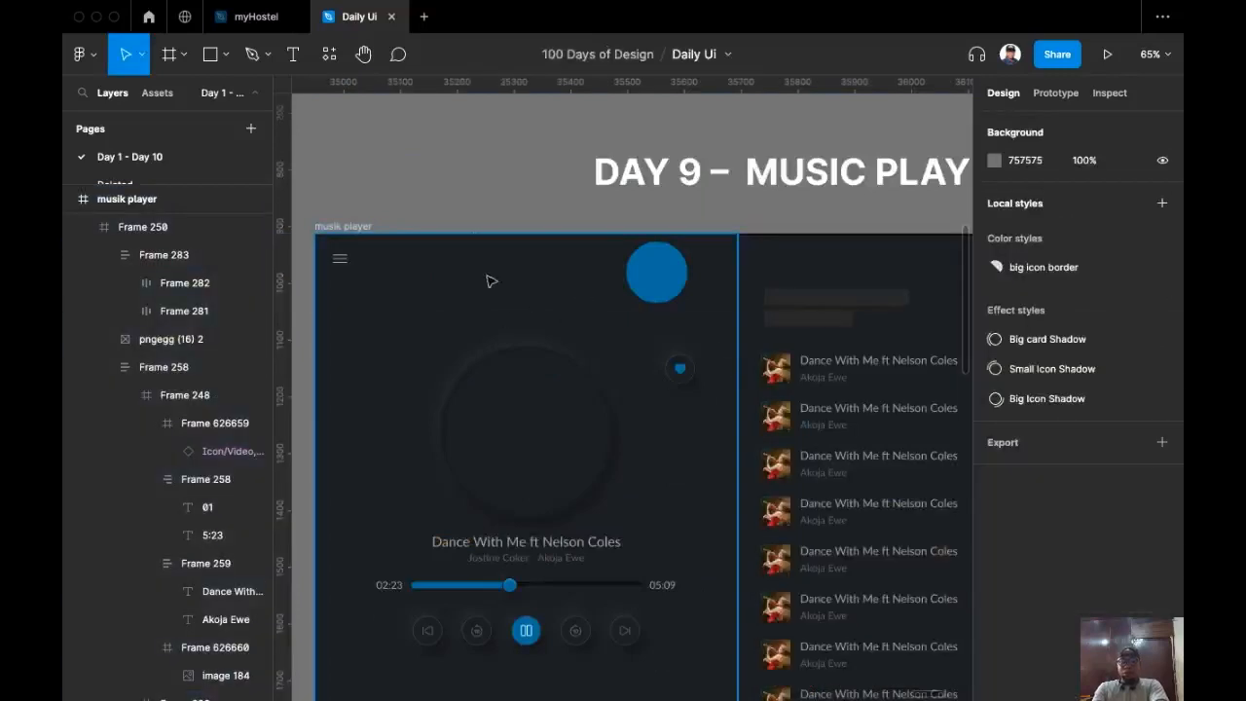
# Step: Lighten the musik player frame's background fill slightly
pyautogui.click(355, 225)
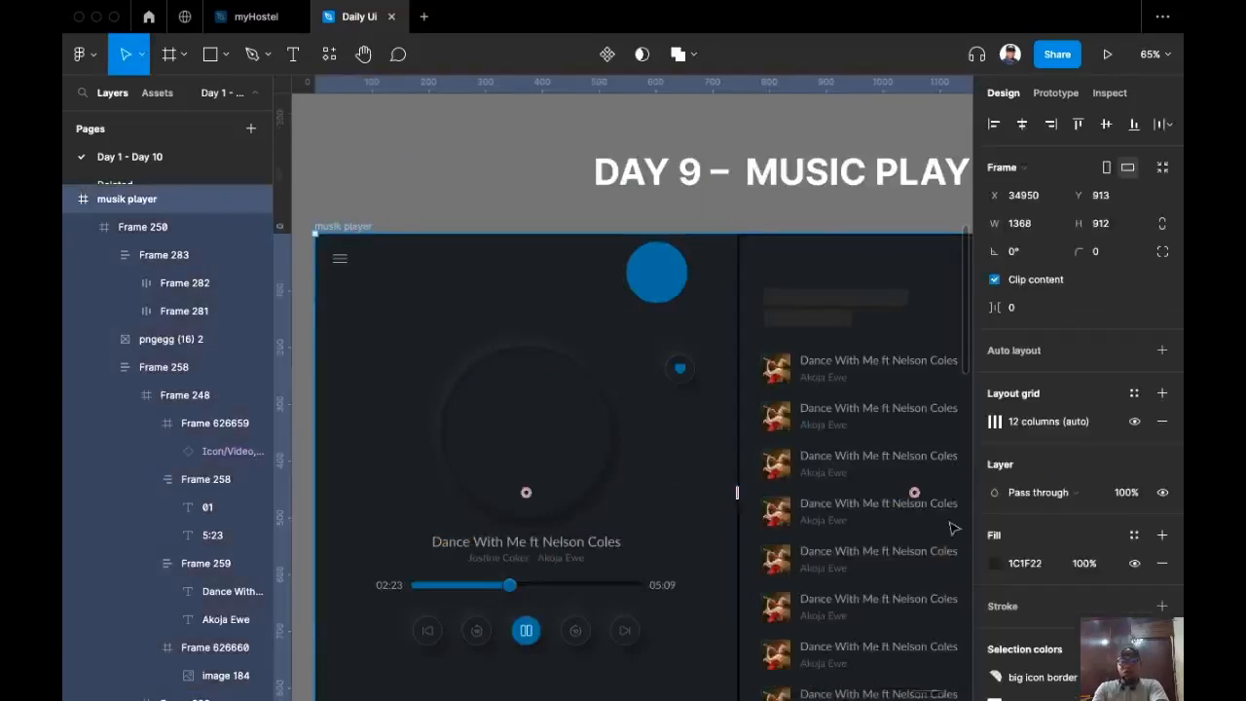
pyautogui.click(994, 563)
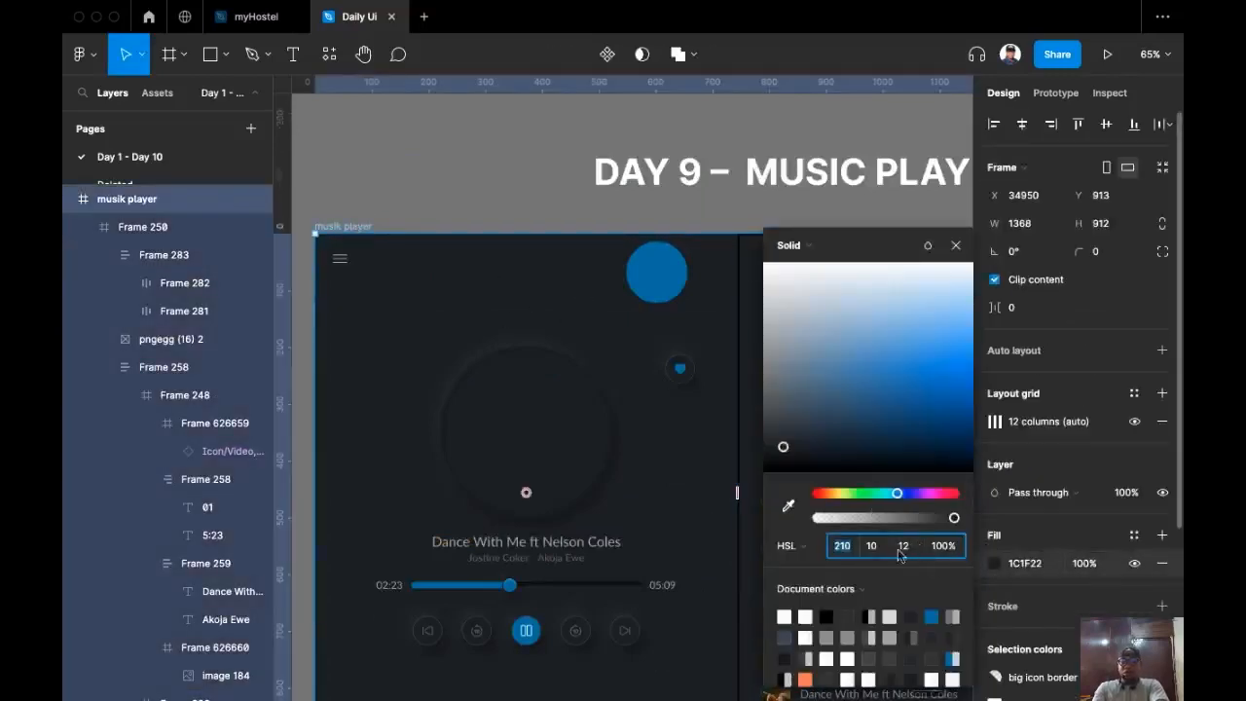
pyautogui.press('Up')
pyautogui.press('Up')
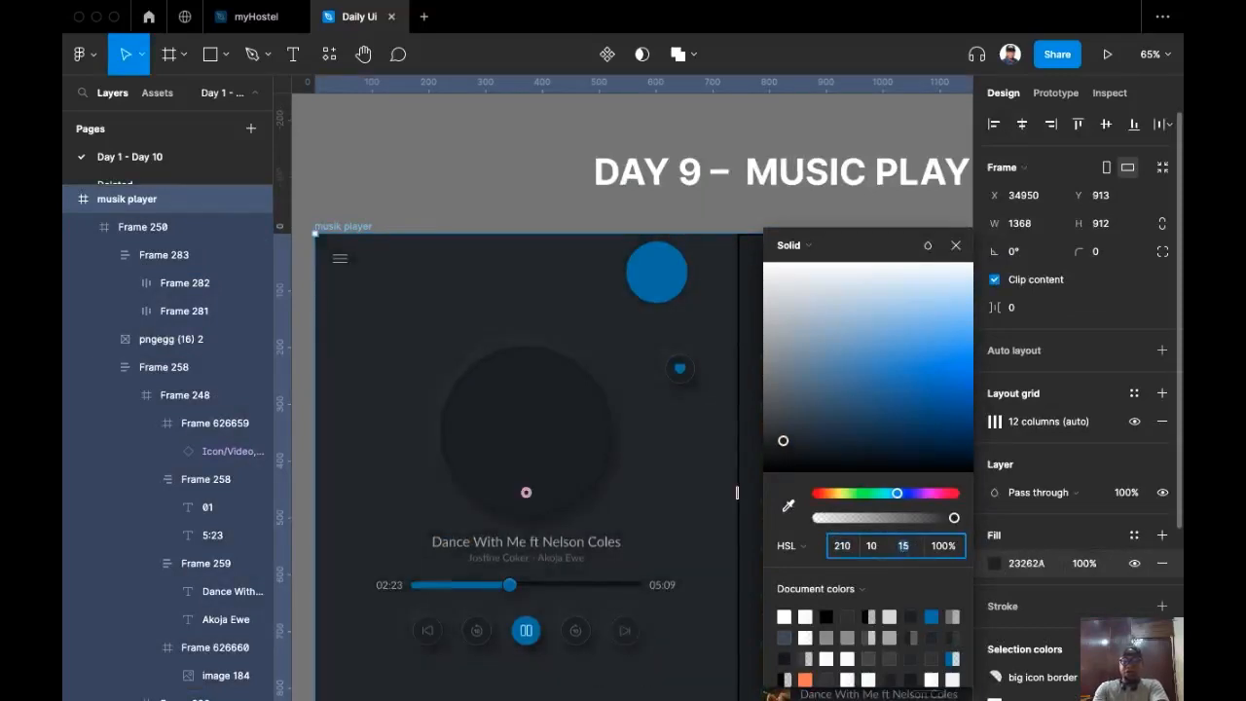
pyautogui.hscroll(3, 519, 186)
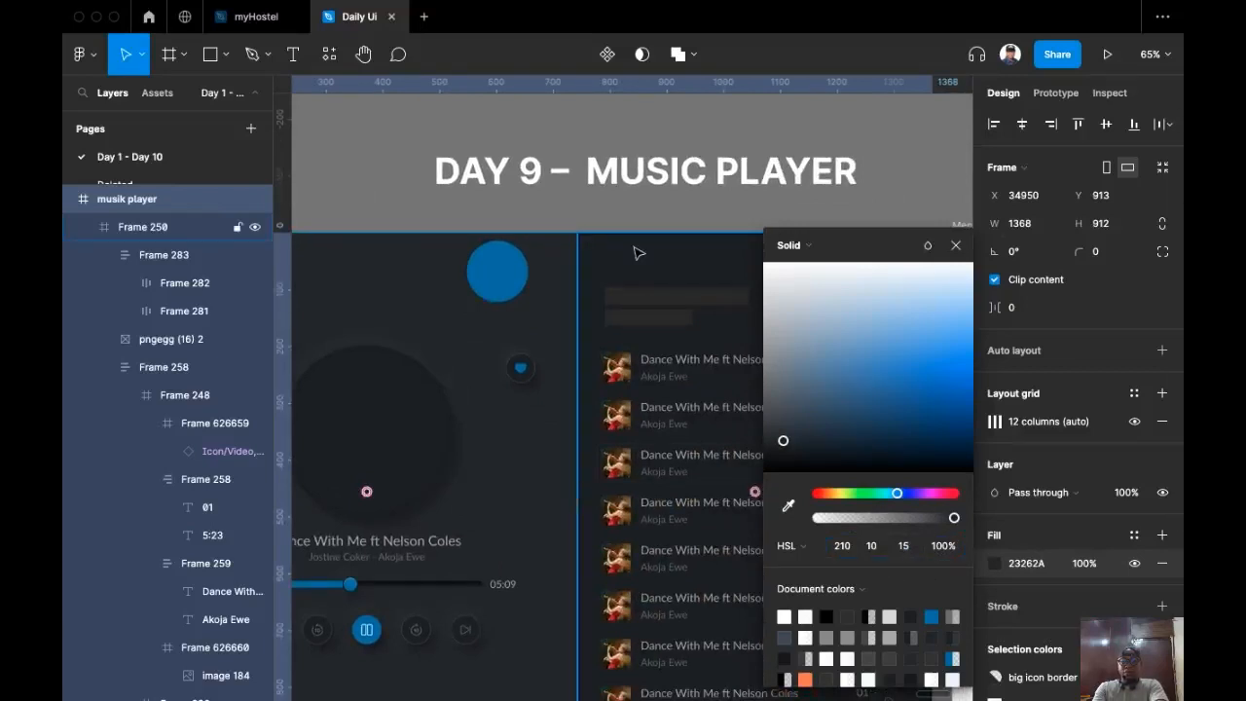
# Step: Set the song list frame's background fill lightness to 15
pyautogui.click(637, 250)
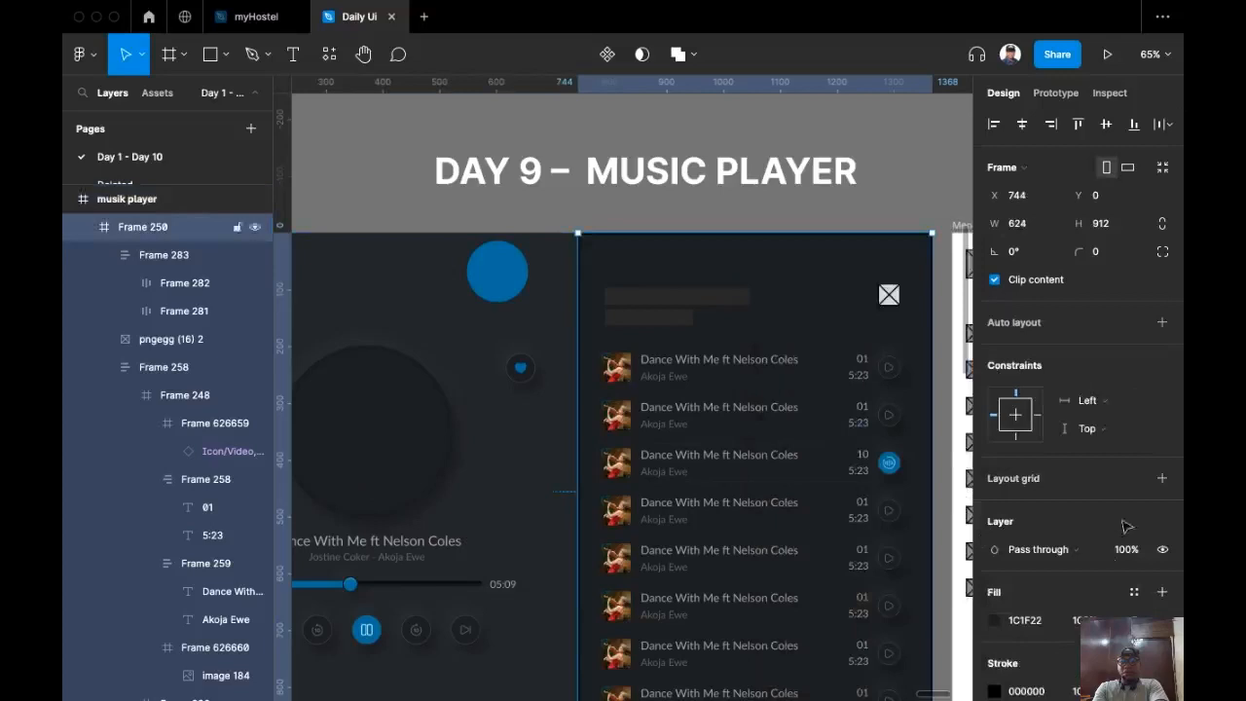
pyautogui.click(994, 620)
pyautogui.write('15')
pyautogui.press('Return')
pyautogui.hscroll(1, 536, 222)
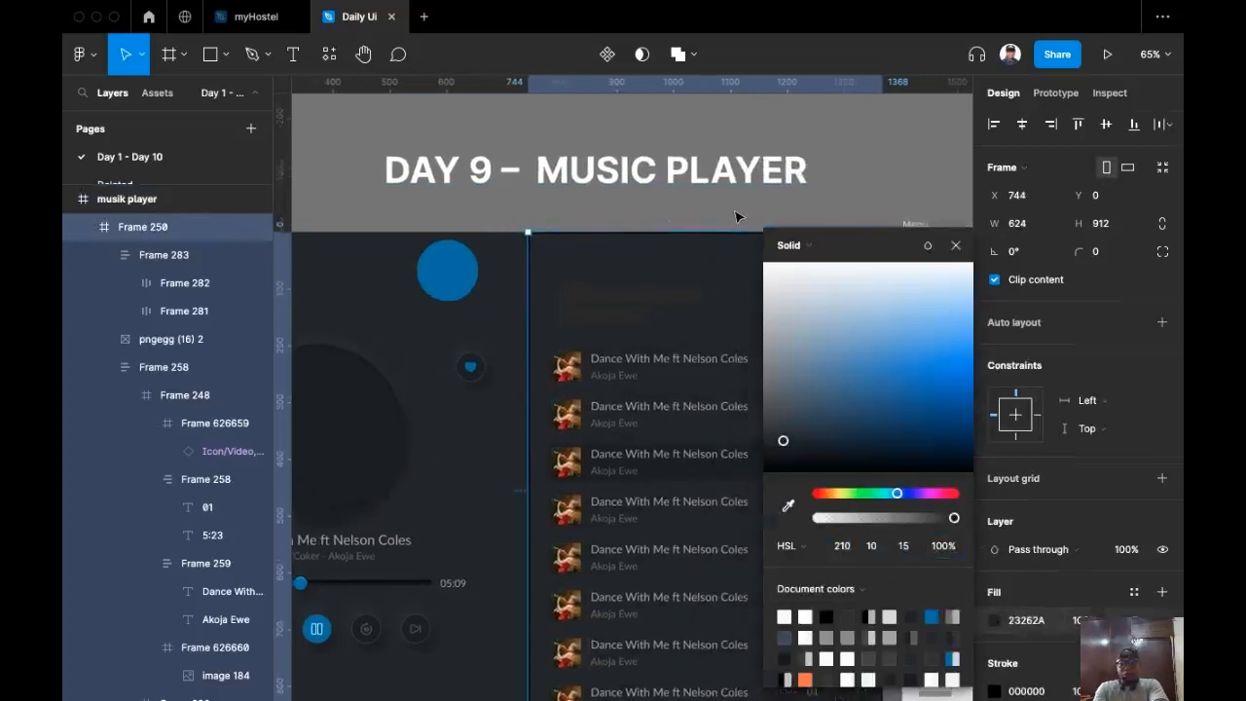
pyautogui.click(737, 216)
# Step: Darken the active song row's fill slightly so it stands out
pyautogui.scroll(5, 769, 501)
pyautogui.doubleClick(773, 461)
pyautogui.doubleClick(773, 460)
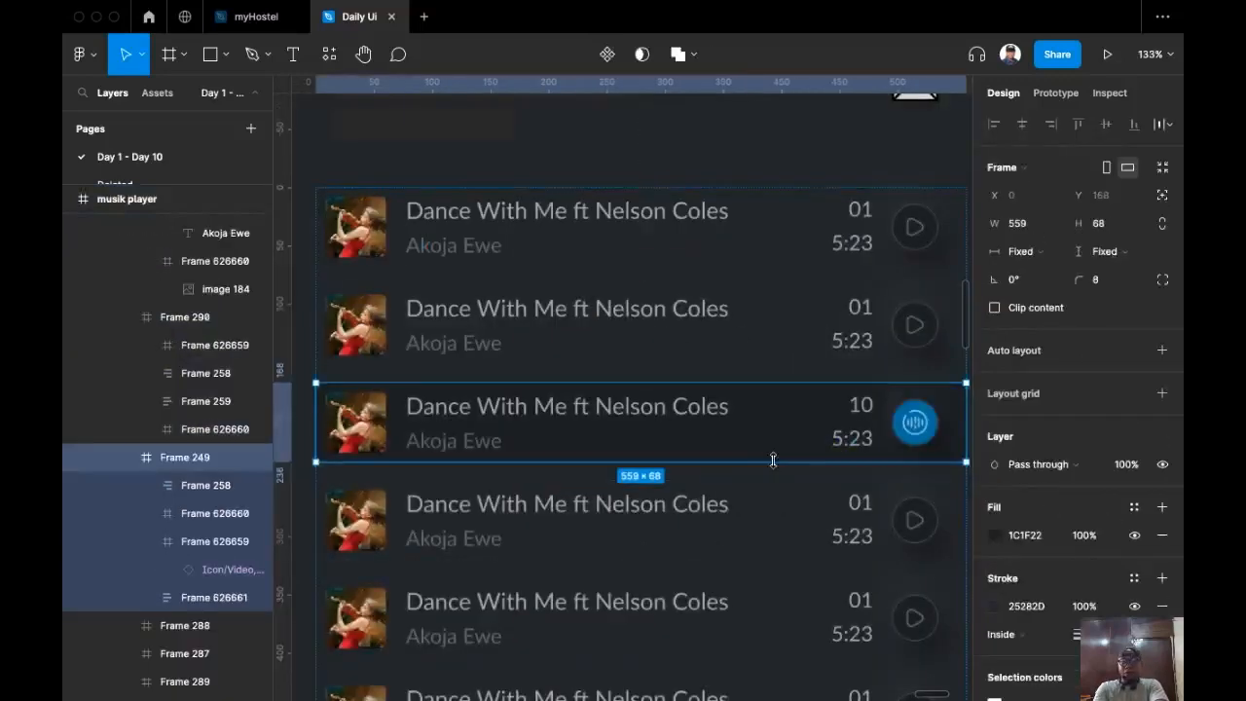
pyautogui.click(994, 535)
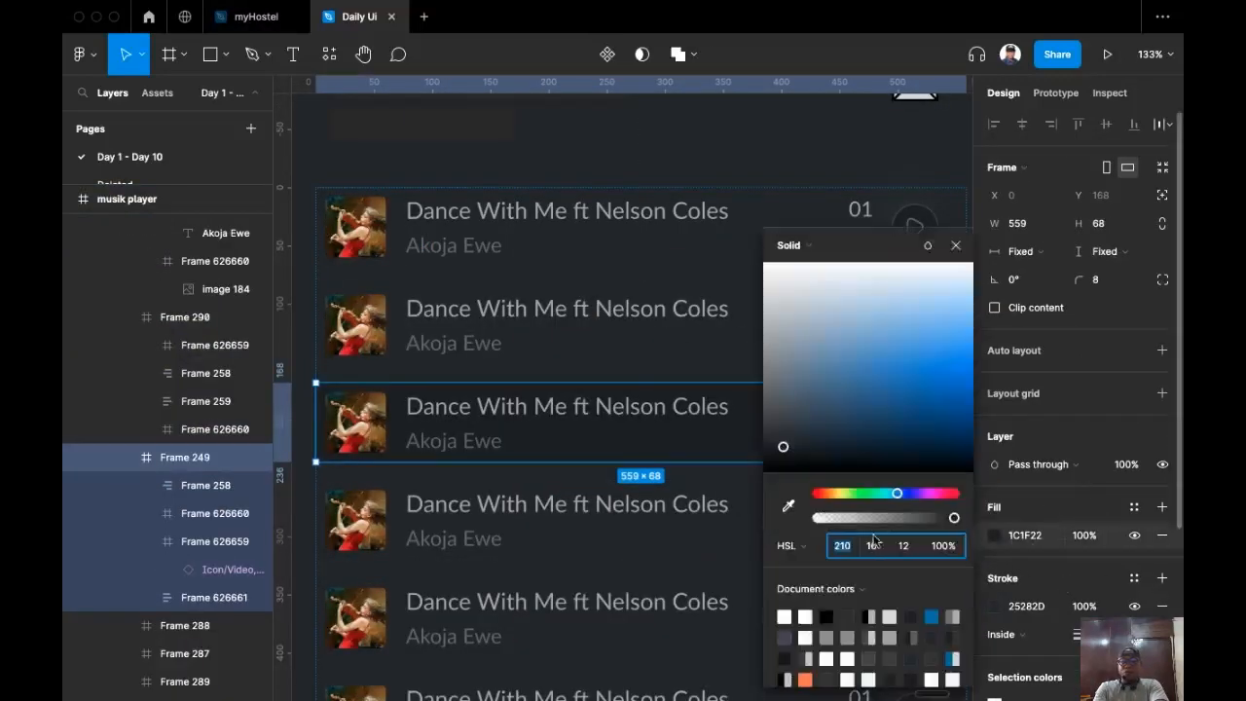
pyautogui.press('Down')
pyautogui.press('Down')
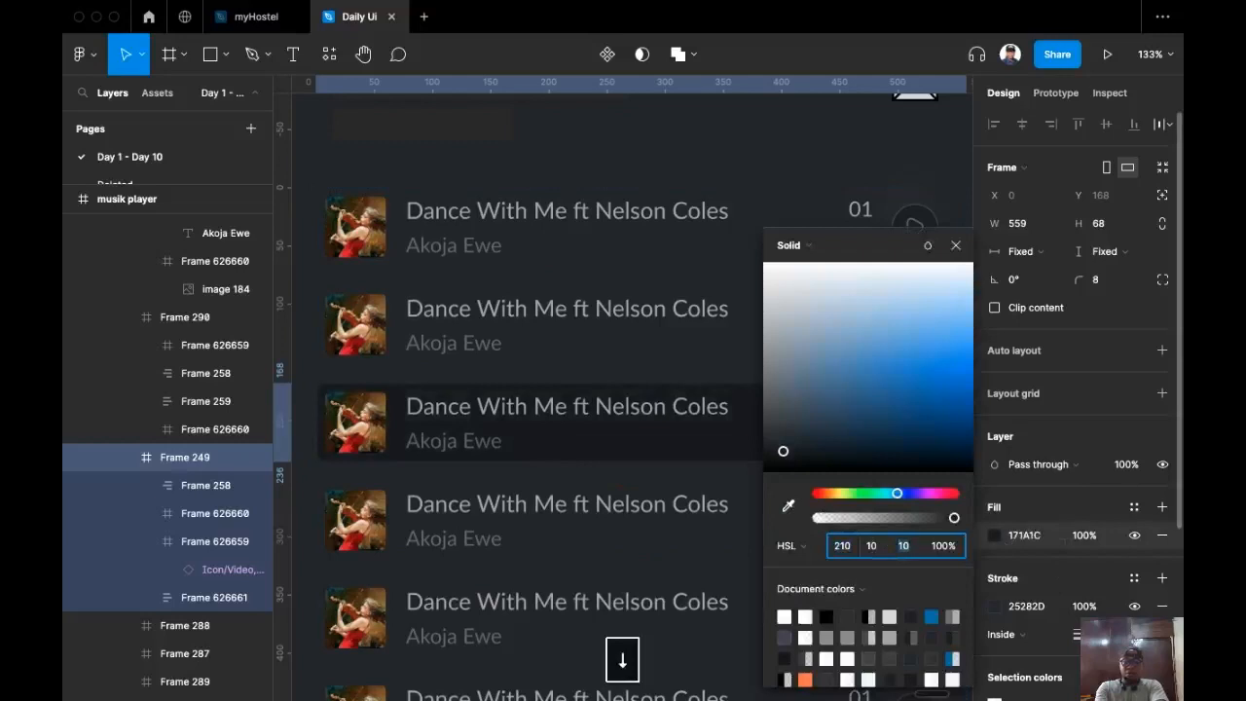
pyautogui.scroll(-5, 545, 469)
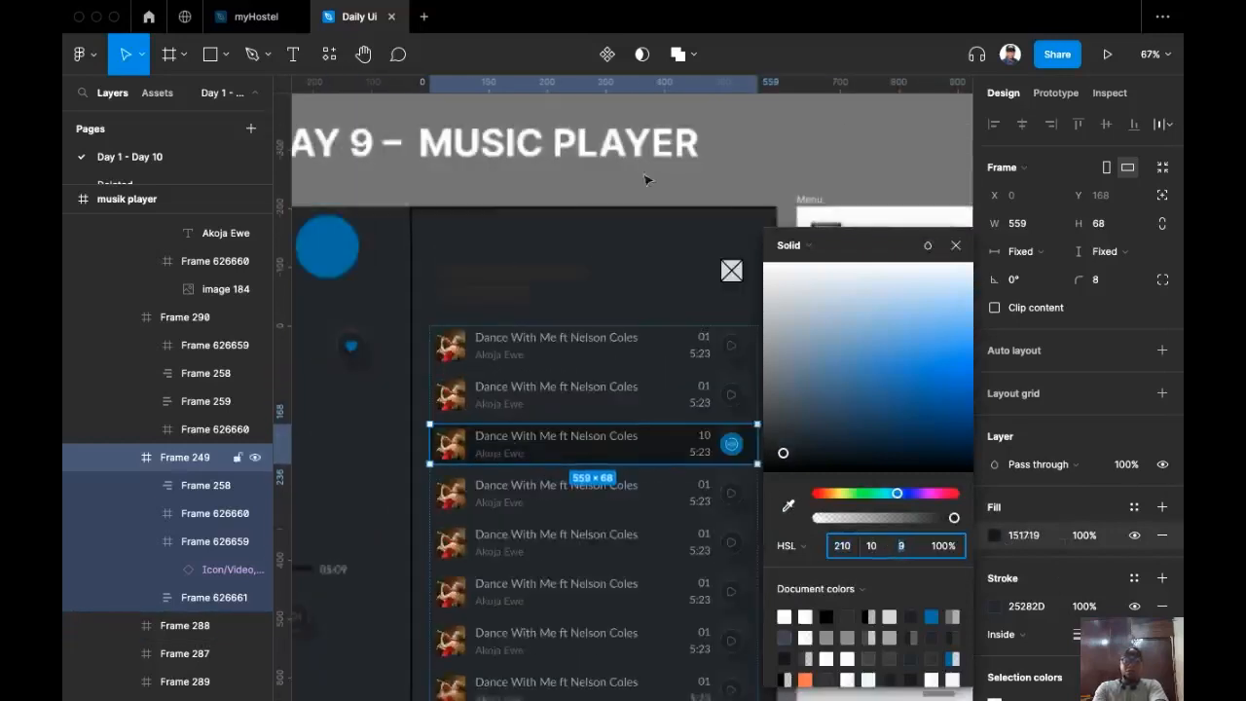
pyautogui.click(726, 167)
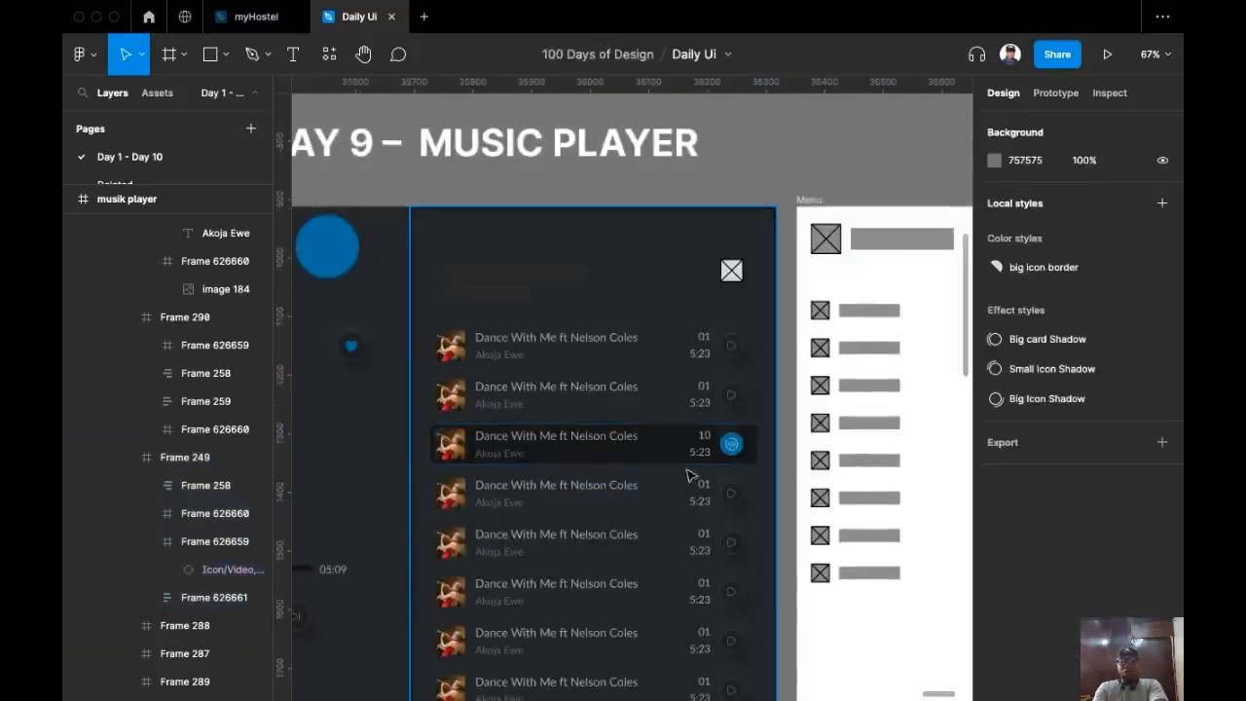
# Step: Replace the header's X placeholder with a copy of a row's play button, with less rounded corners
pyautogui.hscroll(-3, 687, 445)
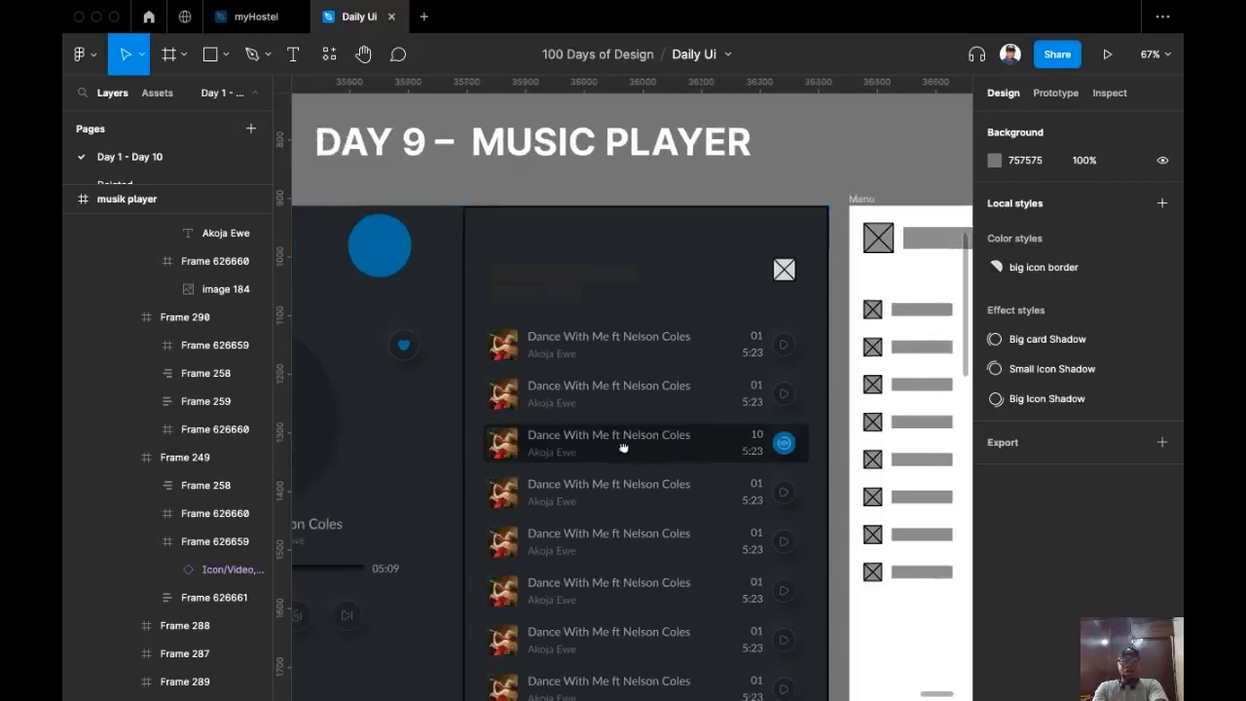
pyautogui.click(787, 346)
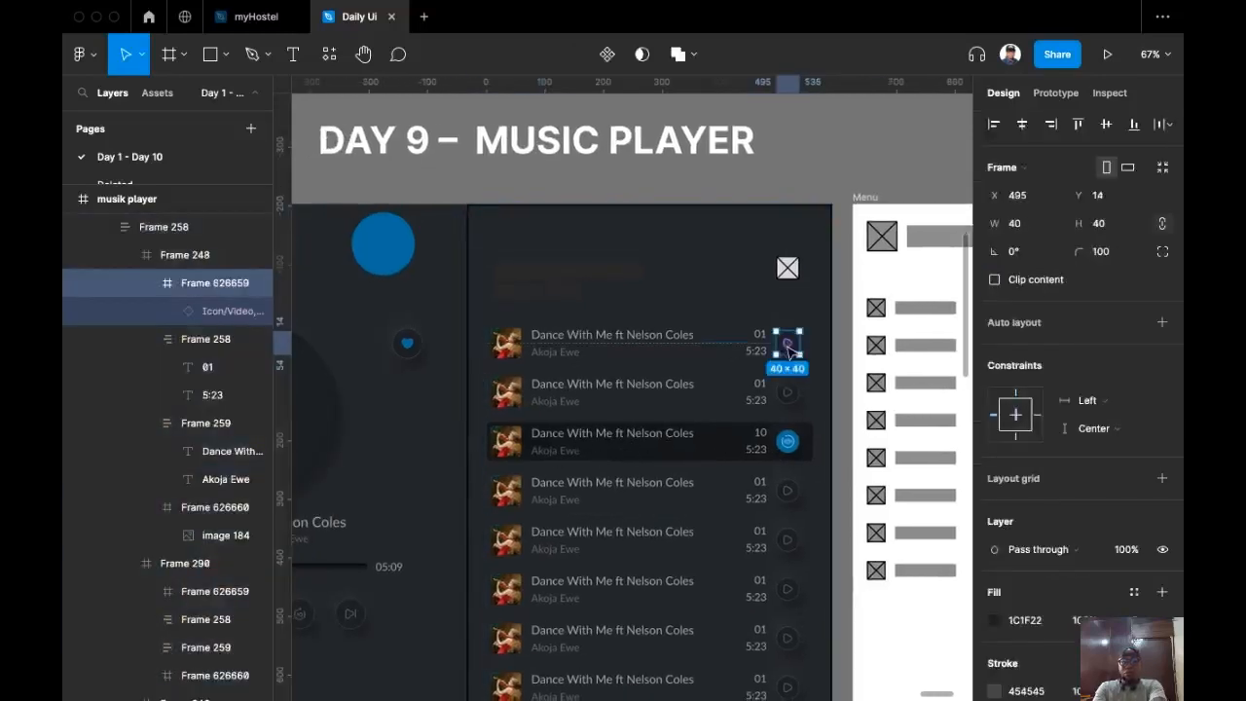
pyautogui.press('super+c')
pyautogui.click(787, 267)
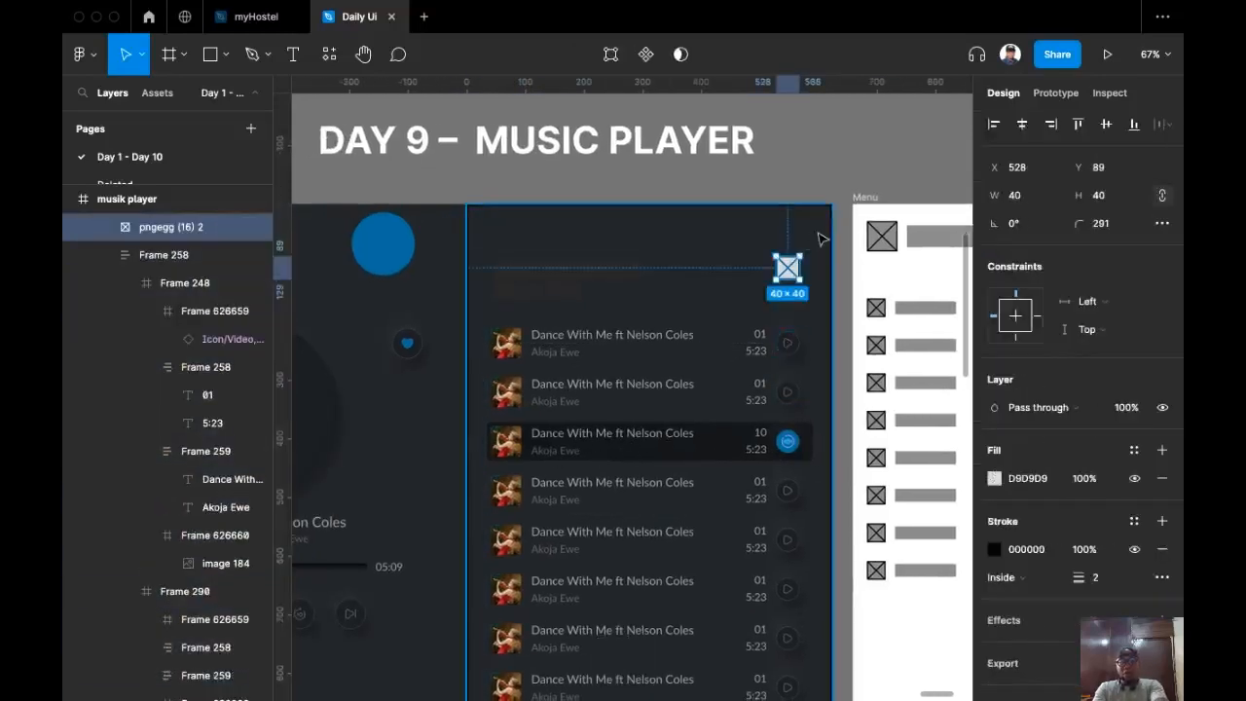
pyautogui.press('super+shift+r')
pyautogui.scroll(5, 775, 284)
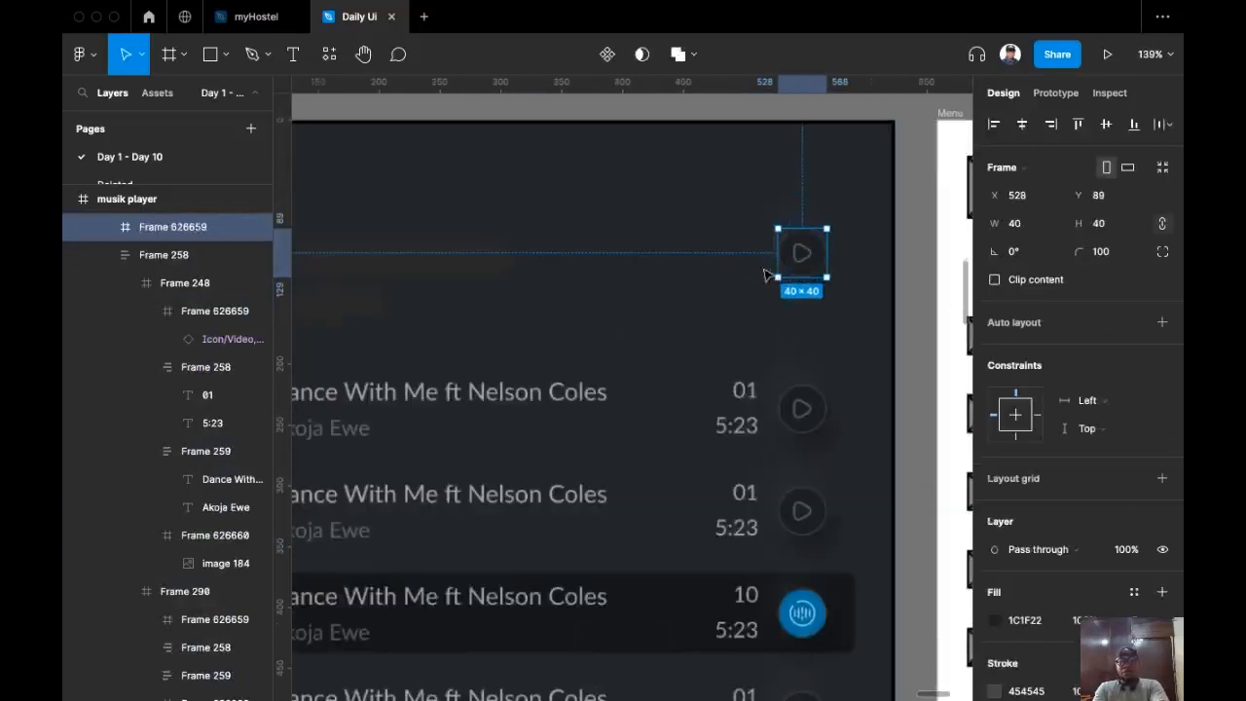
pyautogui.hscroll(2, 679, 345)
pyautogui.hscroll(2, 720, 360)
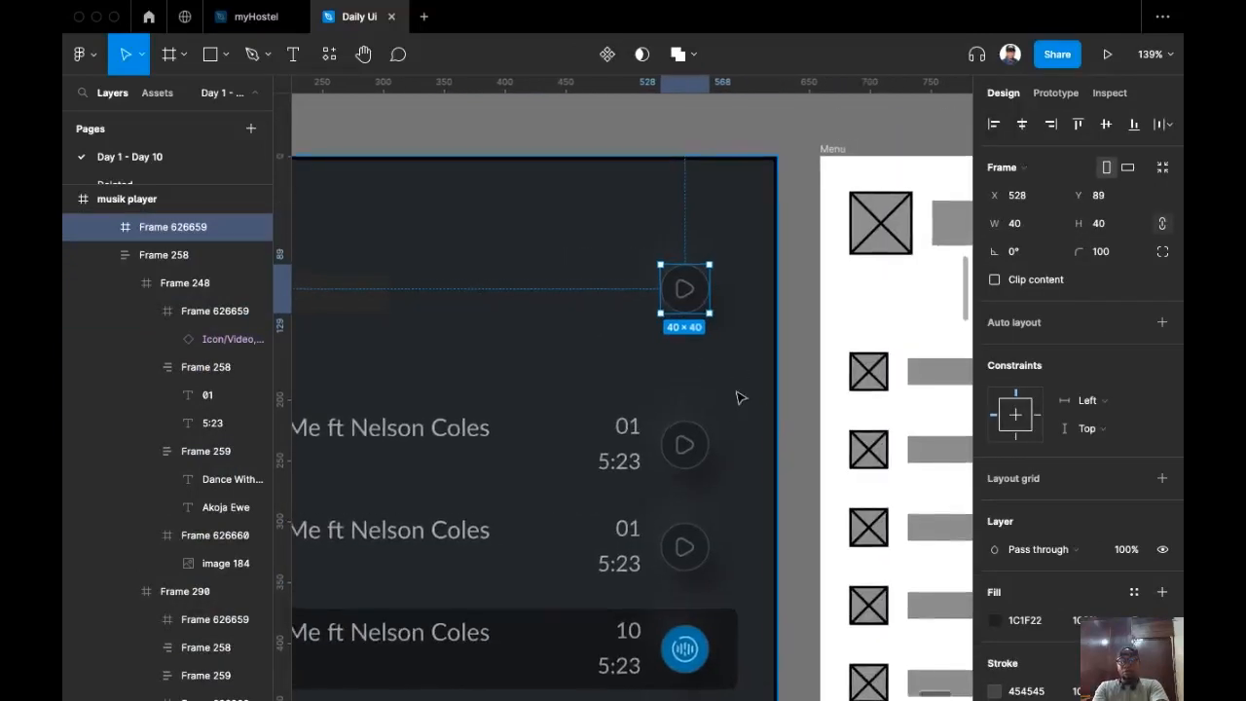
pyautogui.click(1114, 253)
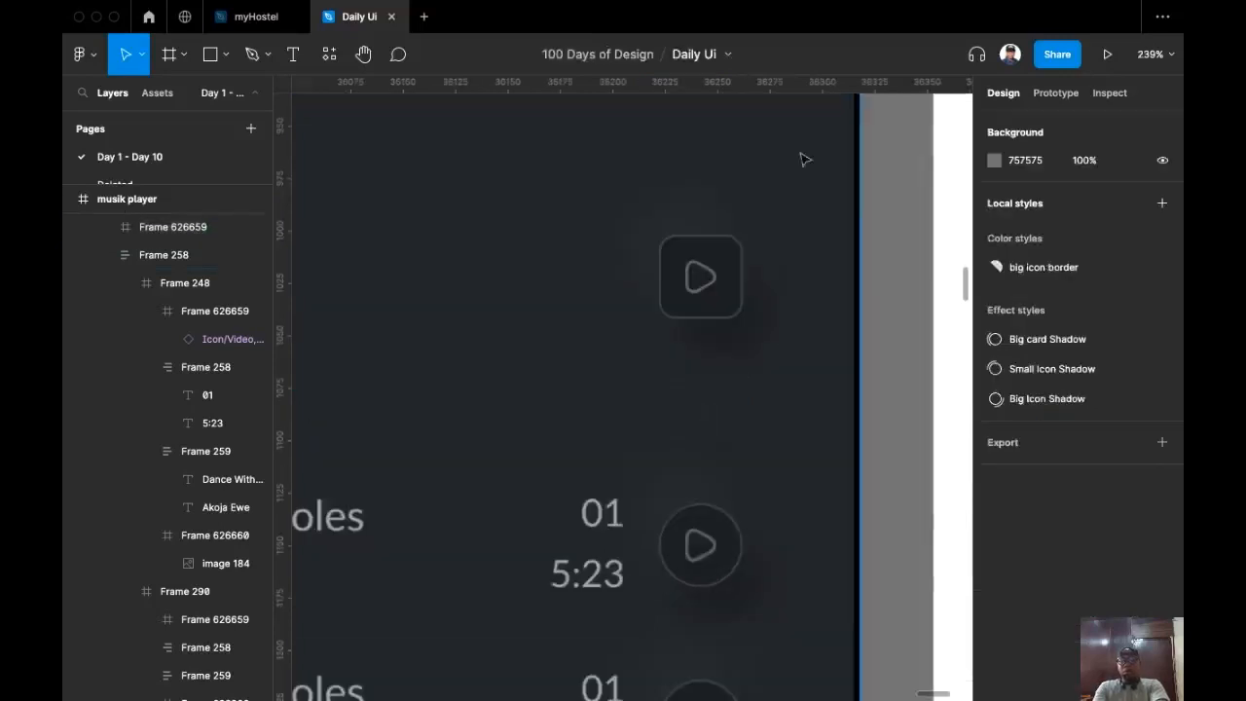
# Step: Copy the music-filter icon from the icon set
pyautogui.doubleClick(699, 308)
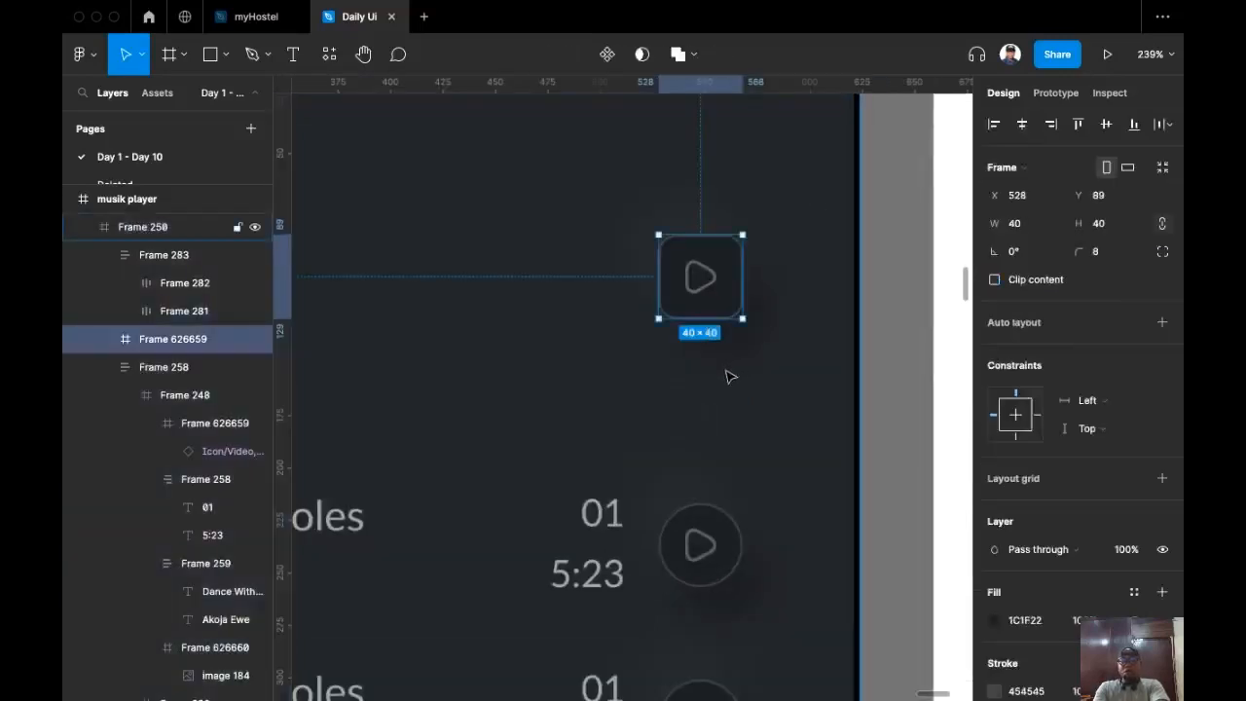
pyautogui.scroll(-2, 732, 376)
pyautogui.hscroll(-1, 769, 365)
pyautogui.scroll(-6, 796, 356)
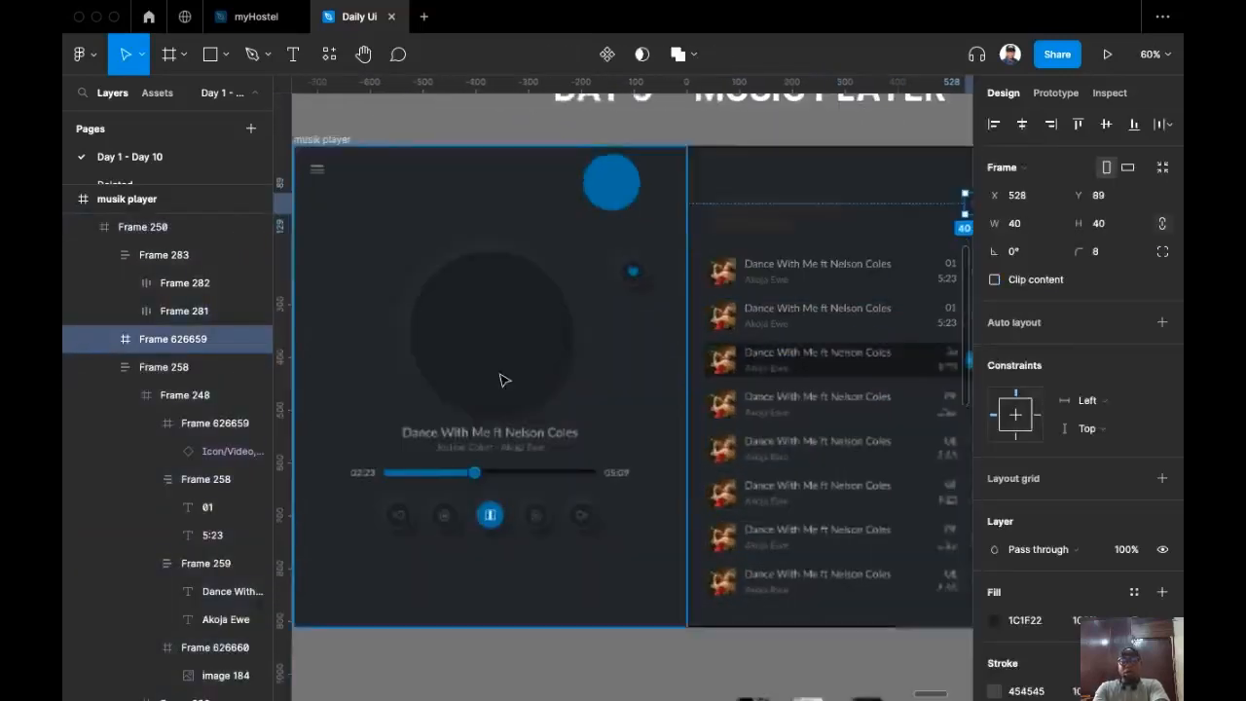
pyautogui.hscroll(-4, 334, 430)
pyautogui.scroll(5, 586, 509)
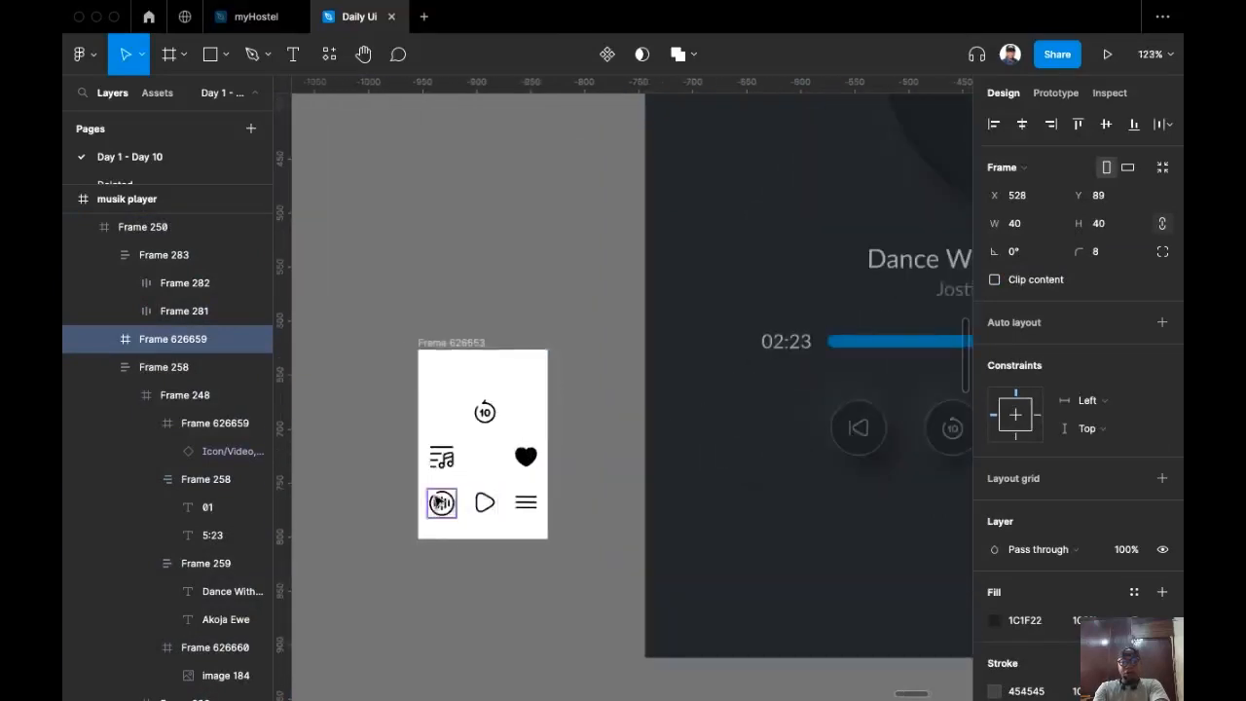
pyautogui.click(434, 466)
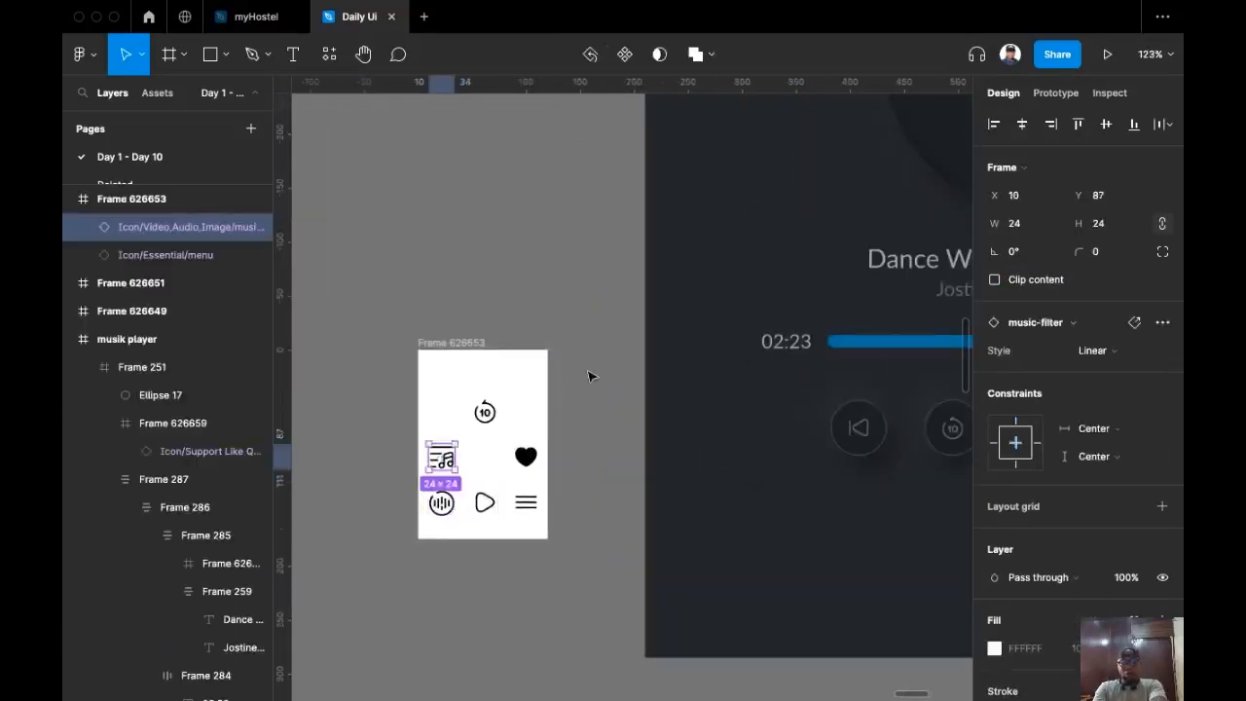
pyautogui.press('super+c')
# Step: Swap the new button's play icon for the music-filter icon
pyautogui.scroll(-4, 587, 377)
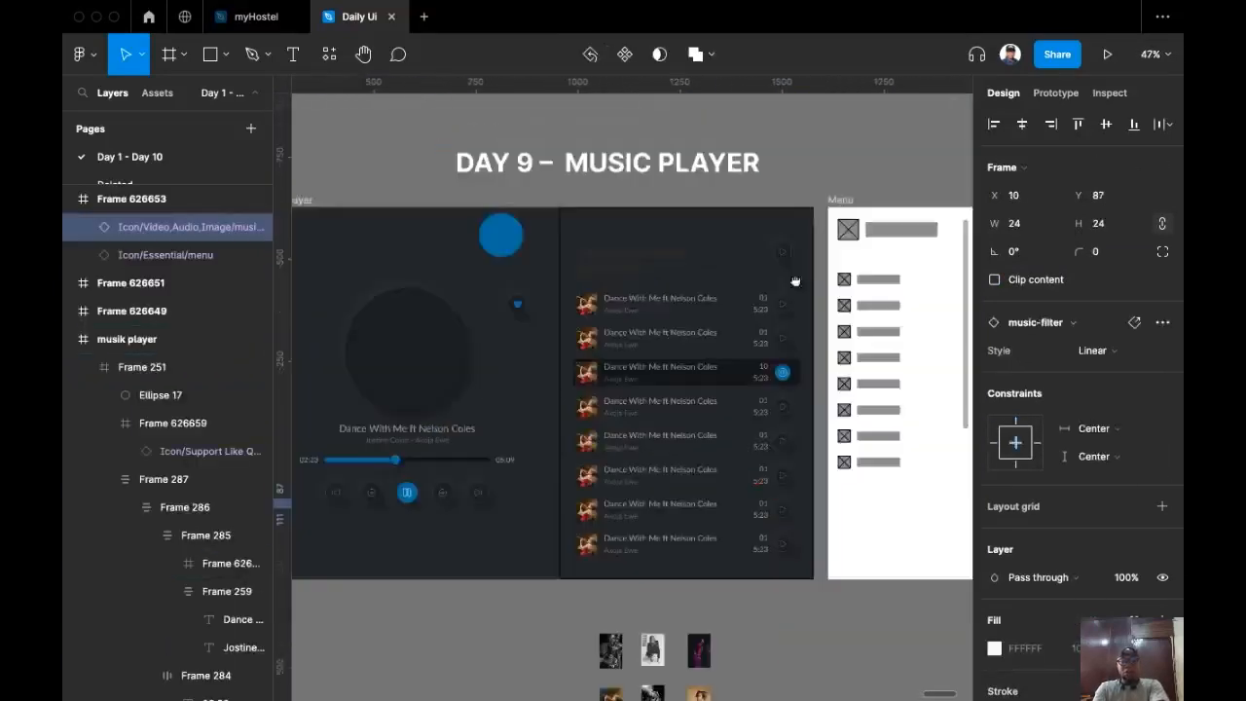
pyautogui.scroll(3, 742, 278)
pyautogui.scroll(4, 764, 261)
pyautogui.click(805, 248)
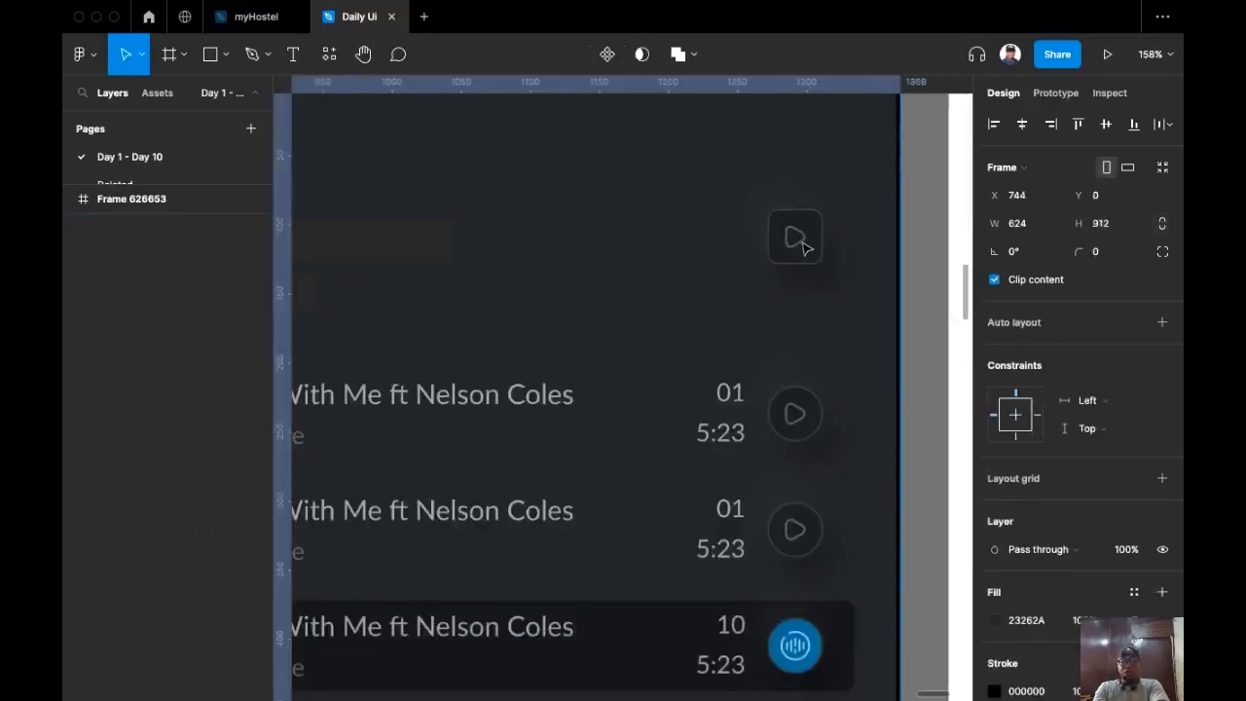
pyautogui.keyDown('super'); pyautogui.click(806, 248); pyautogui.keyUp('super')
pyautogui.doubleClick(806, 248)
pyautogui.press('\\')
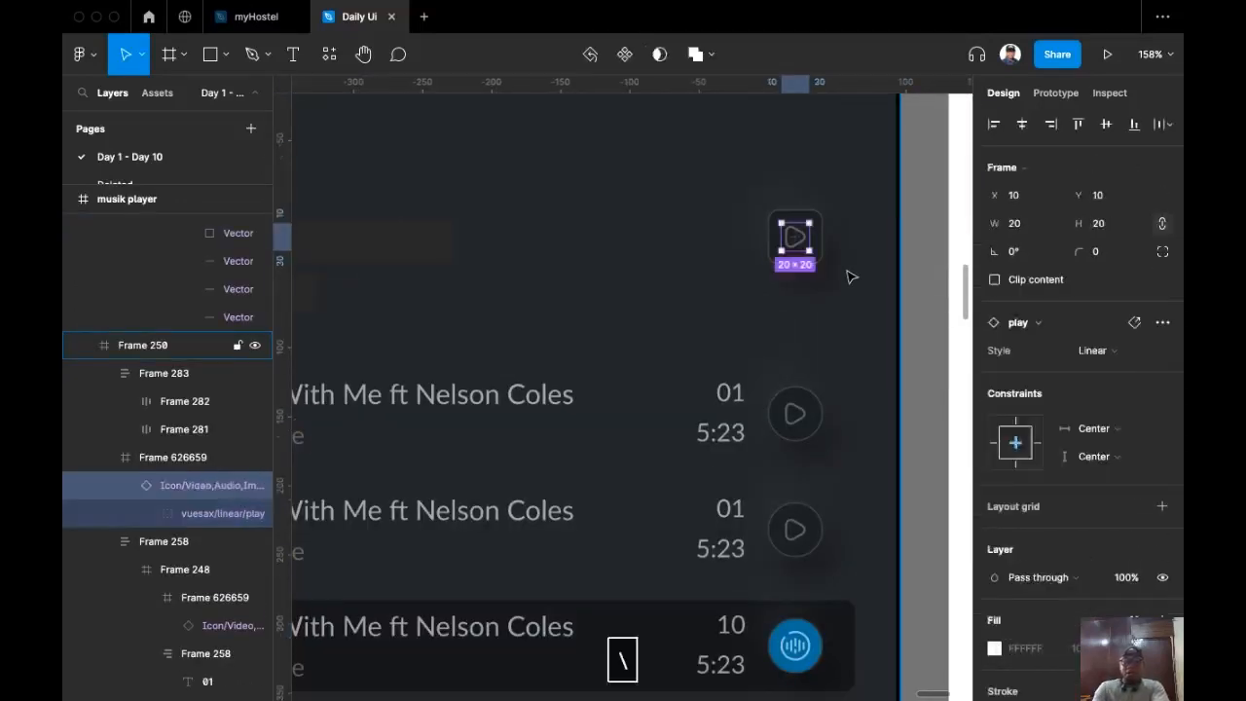
pyautogui.press('super+shift+r')
# Step: Set the top-right icon button's height to 52 and move it up to about Y 60
pyautogui.click(823, 233)
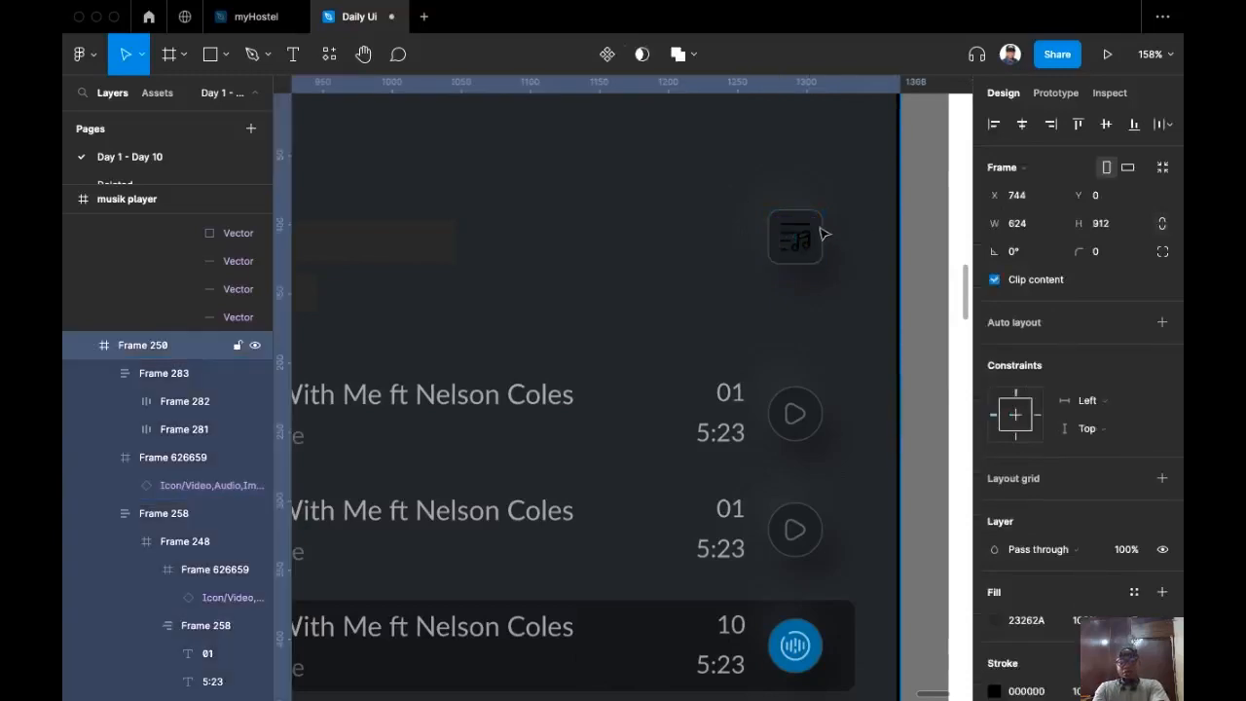
pyautogui.click(823, 231)
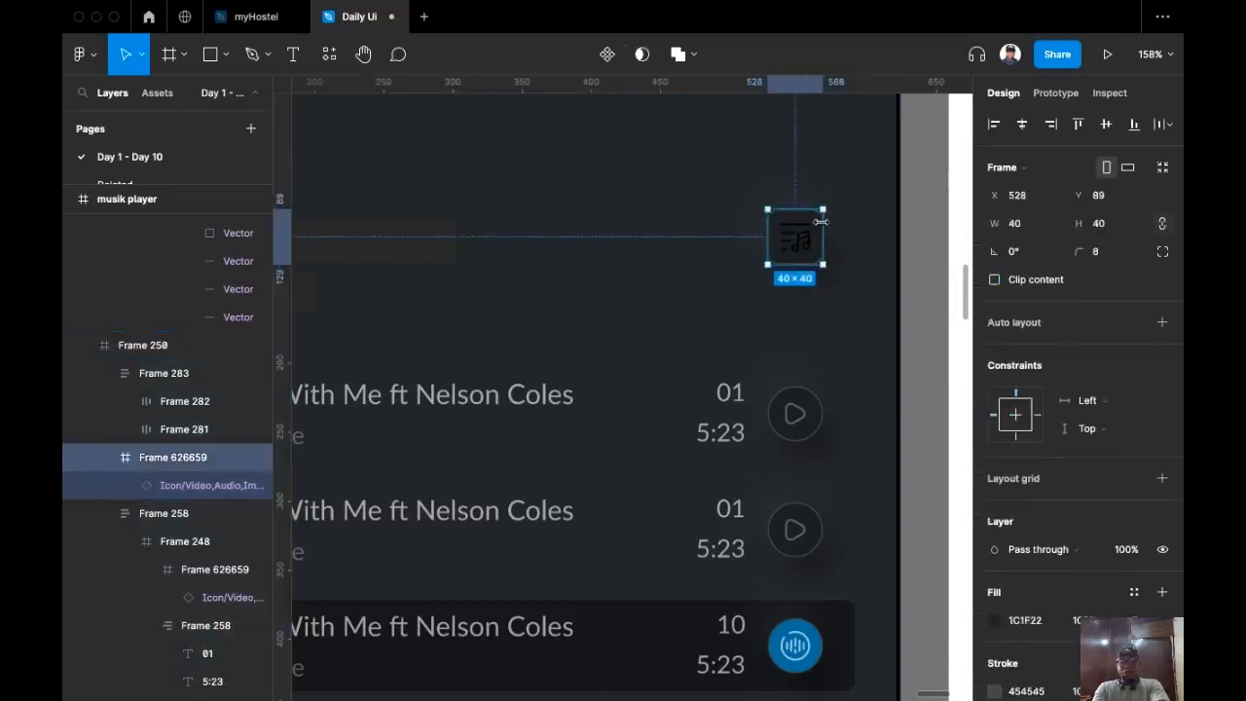
pyautogui.click(1119, 230)
pyautogui.write('52')
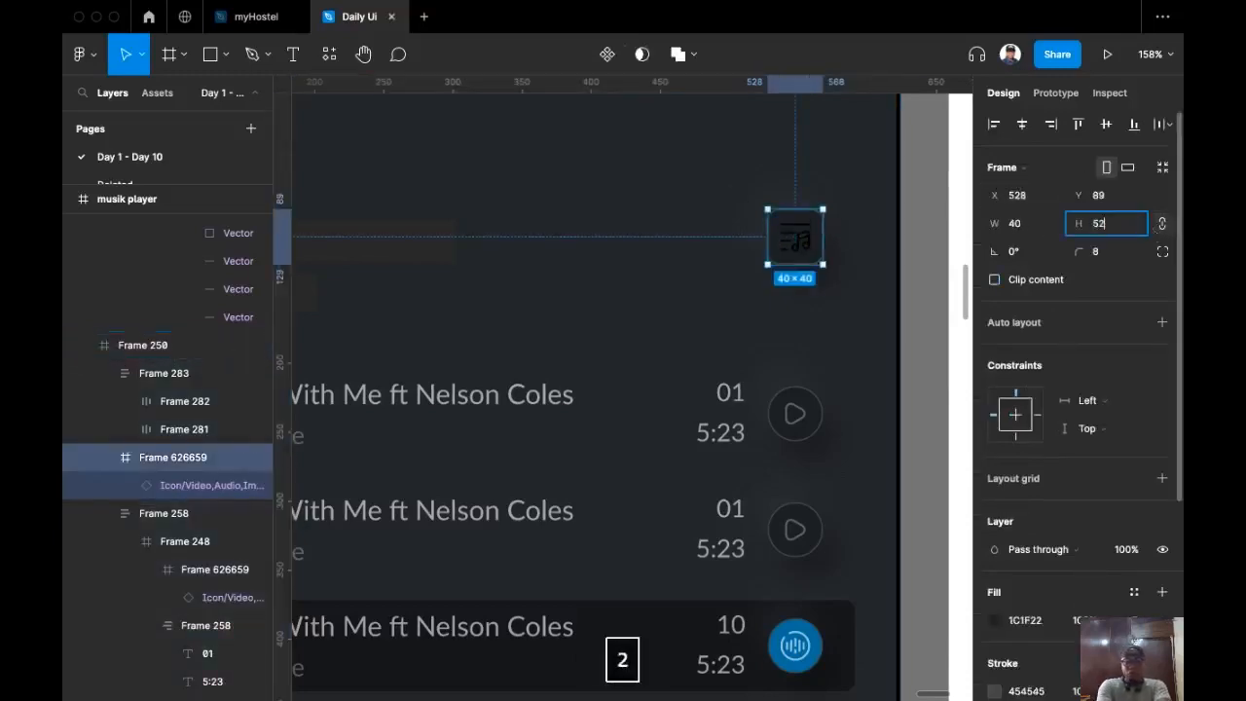
pyautogui.press('Return')
pyautogui.moveTo(807, 263); pyautogui.dragTo(794, 224)
# Step: Make the music-filter icon white (FFFFFF) at 60% opacity
pyautogui.click(818, 211)
pyautogui.doubleClick(818, 211)
pyautogui.doubleClick(819, 213)
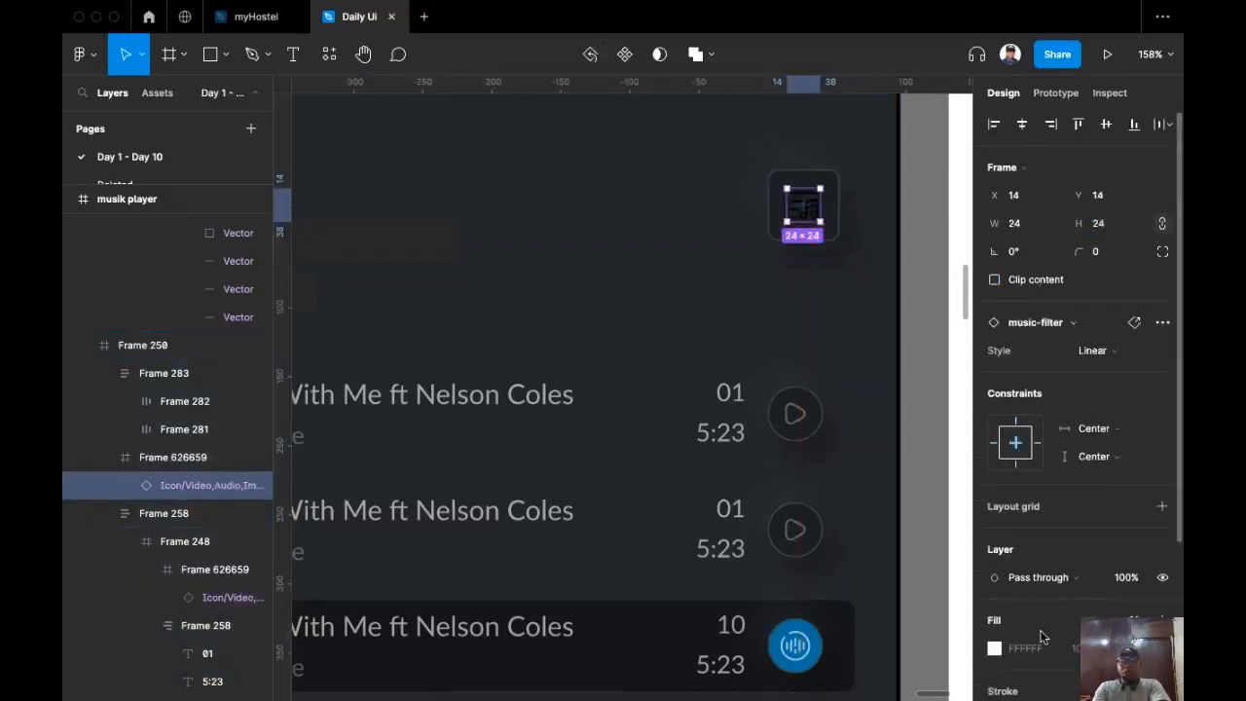
pyautogui.scroll(-3, 1032, 487)
pyautogui.click(1040, 551)
pyautogui.write('ff')
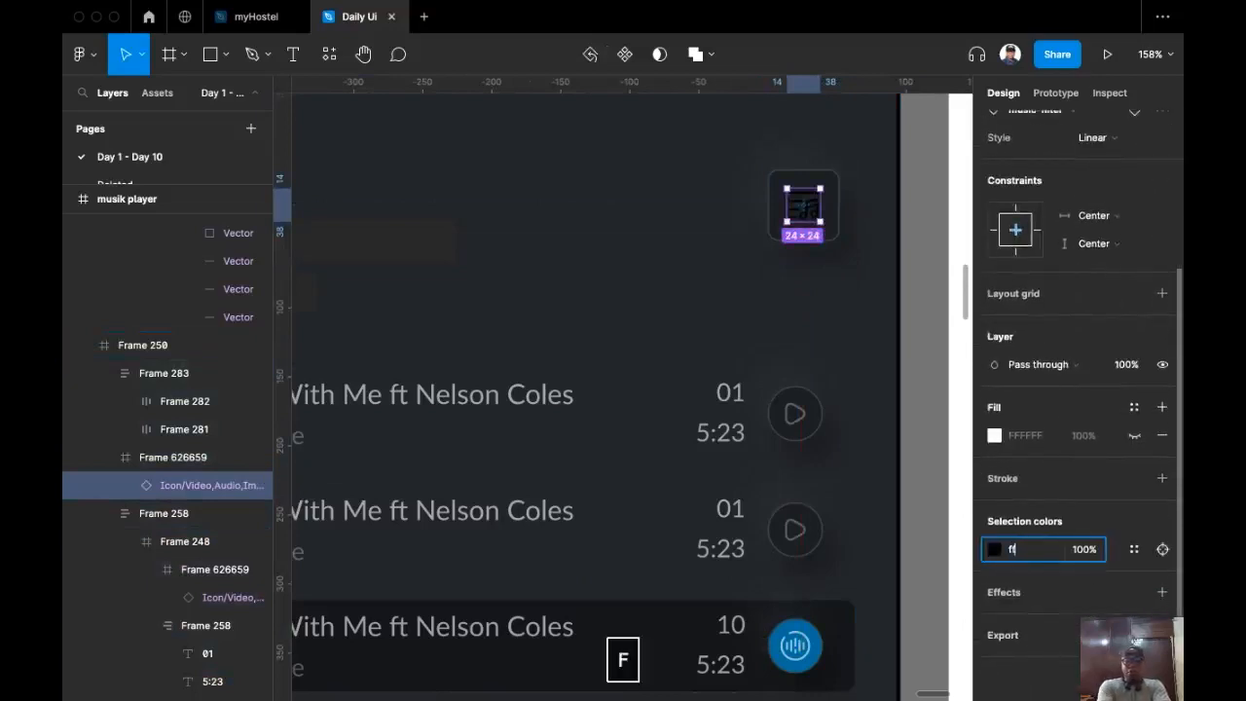
pyautogui.press('Return')
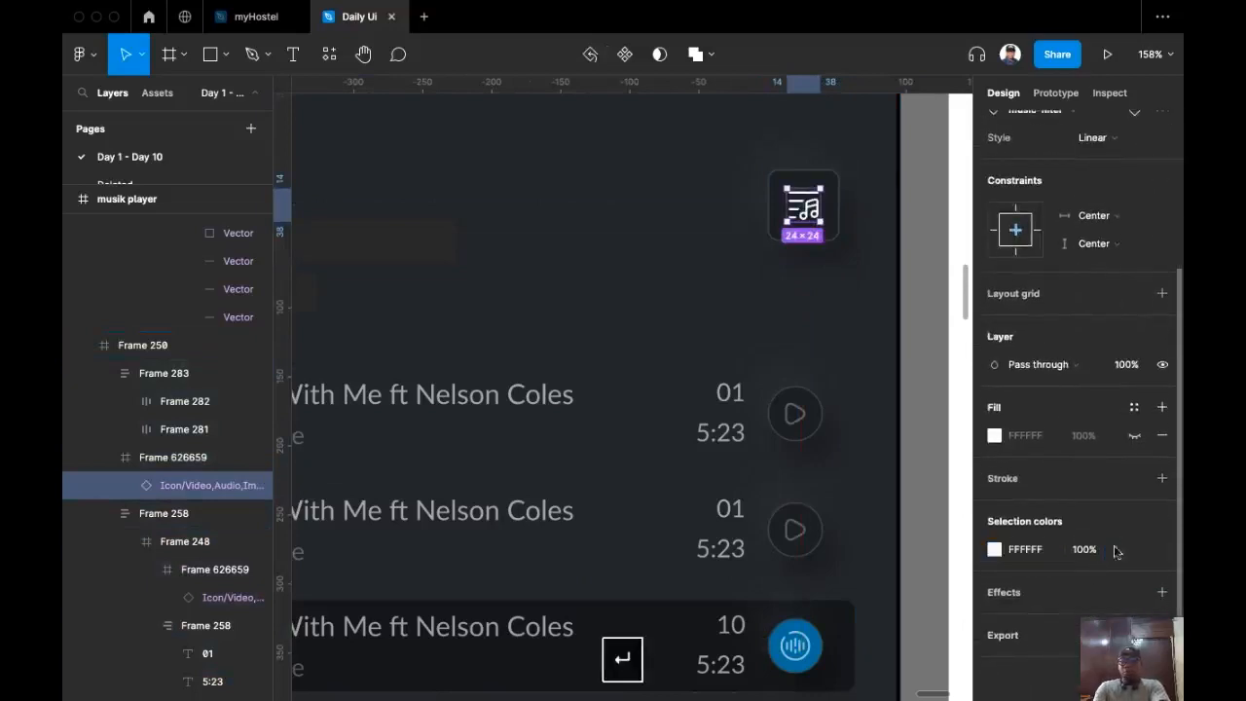
pyautogui.click(1084, 550)
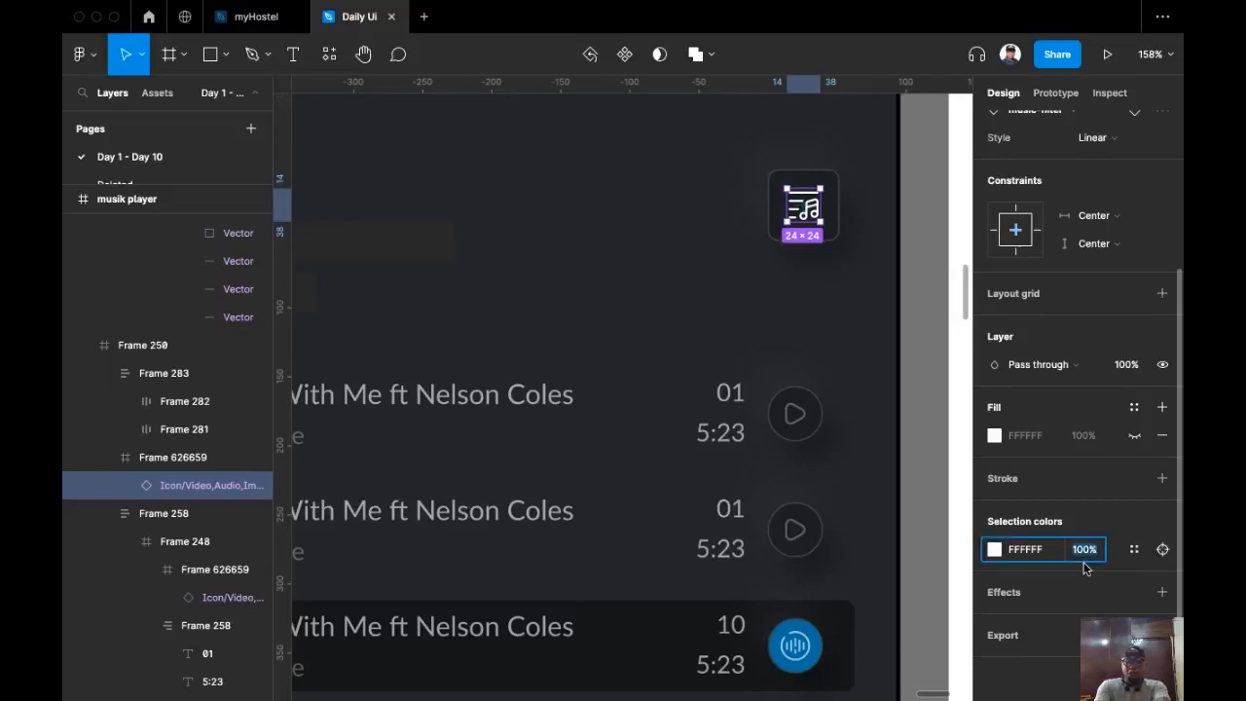
pyautogui.write('60')
pyautogui.press('Return')
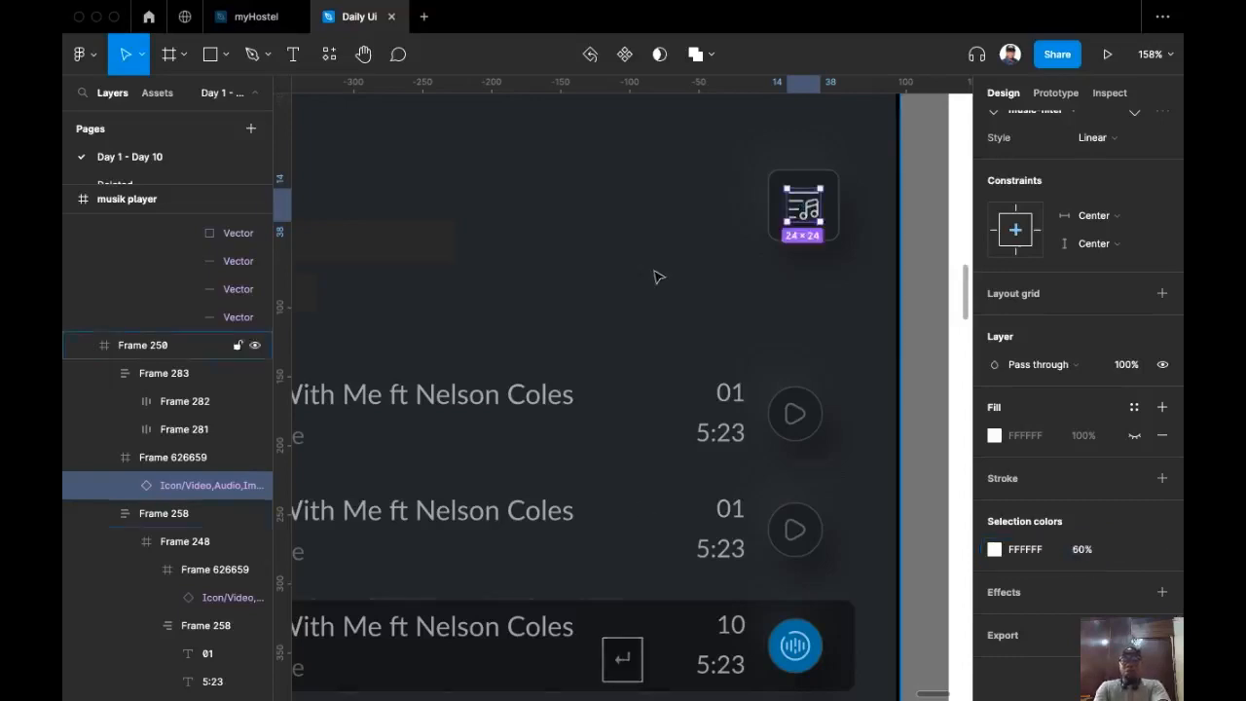
pyautogui.scroll(-5, 656, 276)
pyautogui.hscroll(-2, 681, 273)
pyautogui.scroll(-1, 584, 262)
pyautogui.scroll(6, 549, 294)
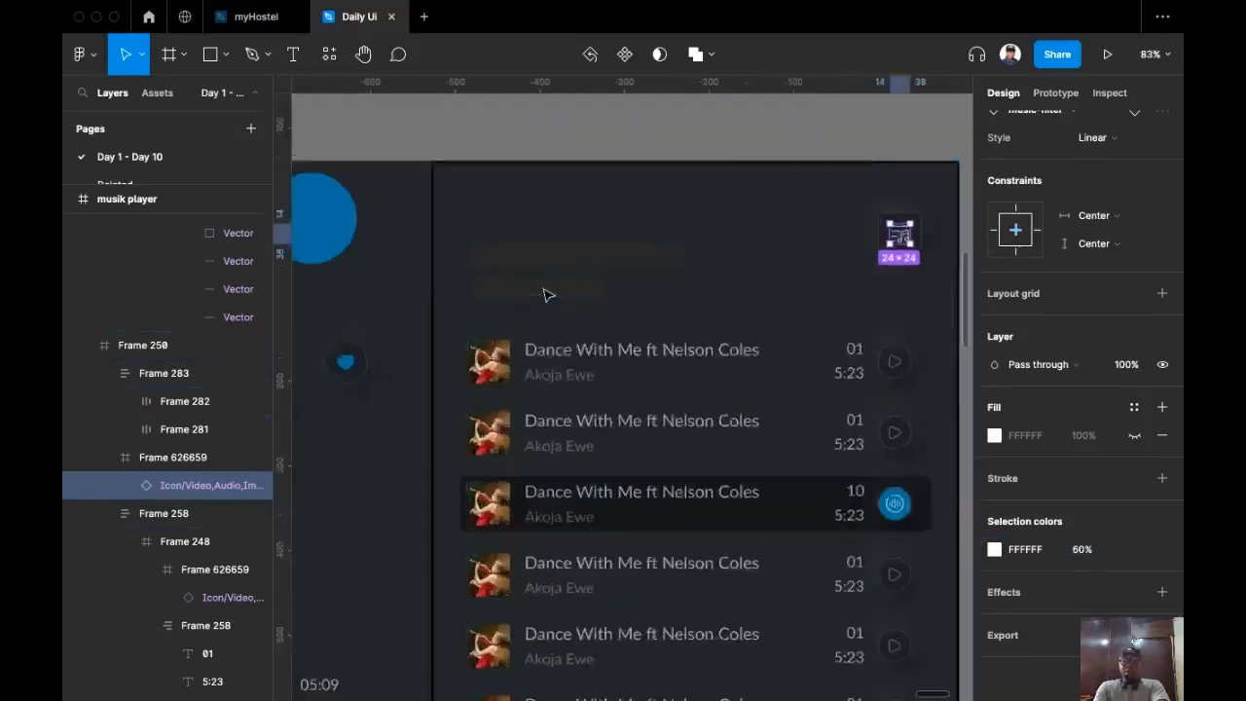
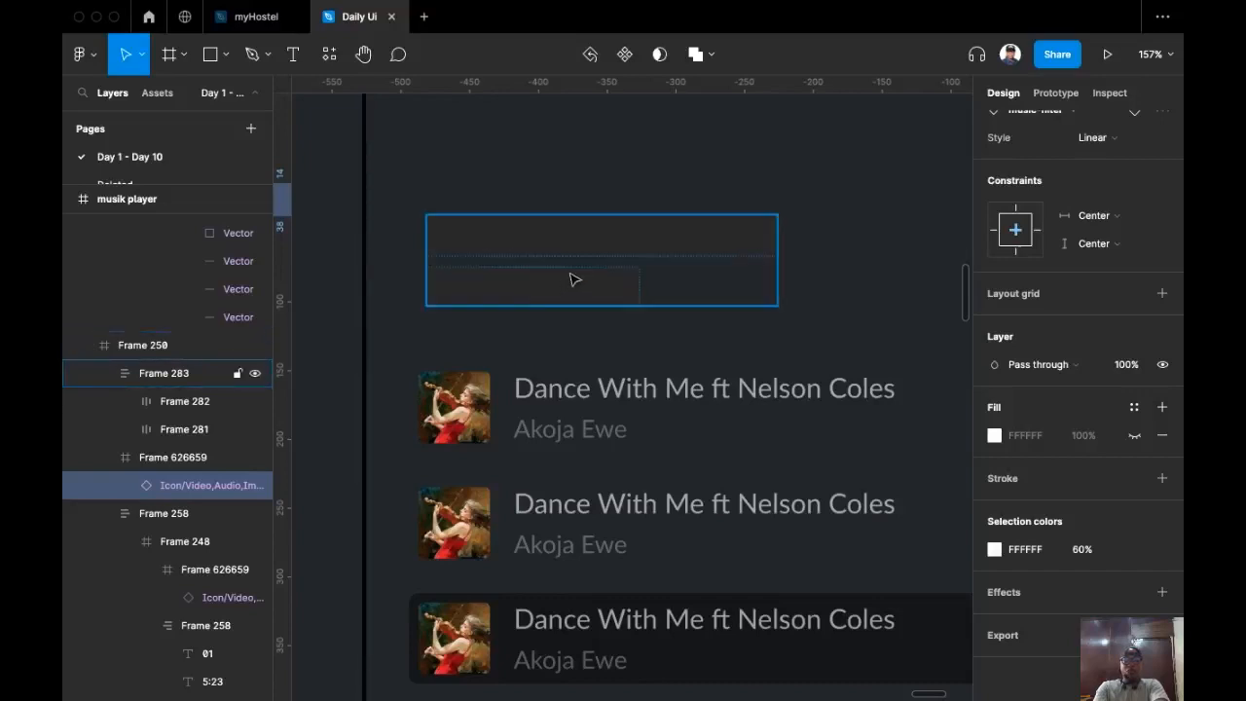
# Step: Replace the empty top placeholder with the copied song title, retitled 'My Playlist'
pyautogui.click(611, 405)
pyautogui.press('super+c')
pyautogui.click(613, 250)
pyautogui.click(613, 250)
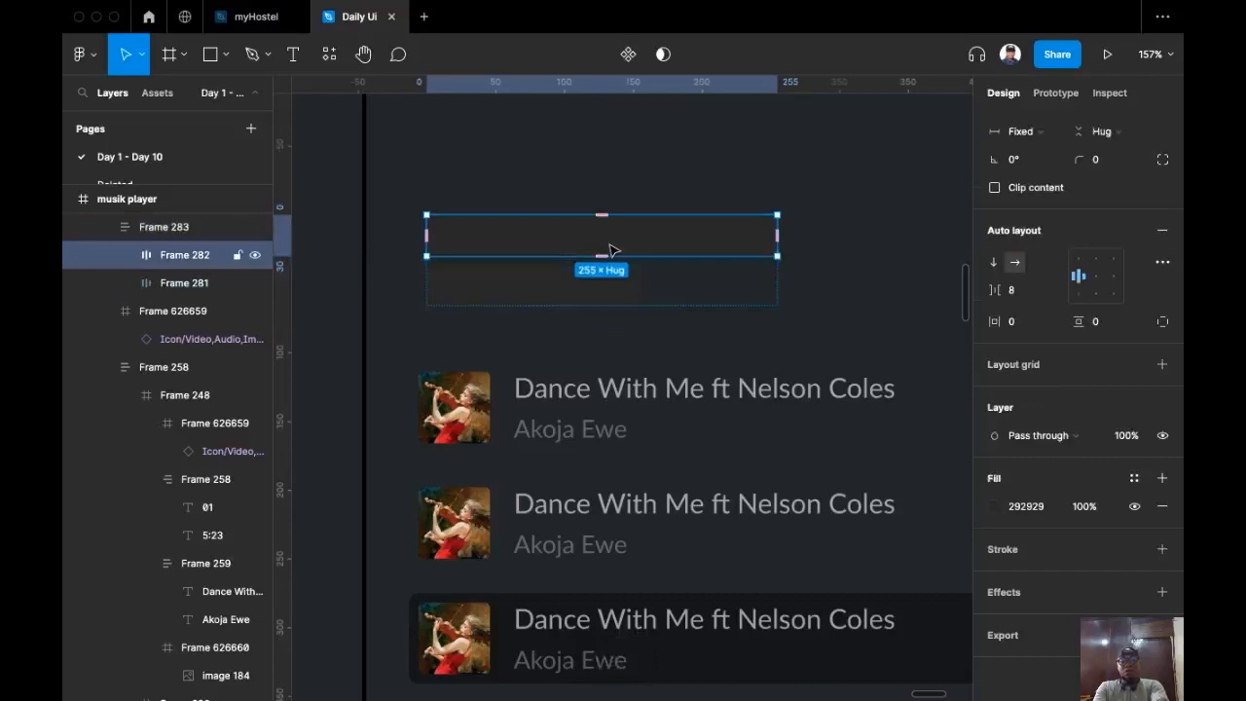
pyautogui.press('shift+super+r')
pyautogui.doubleClick(550, 239)
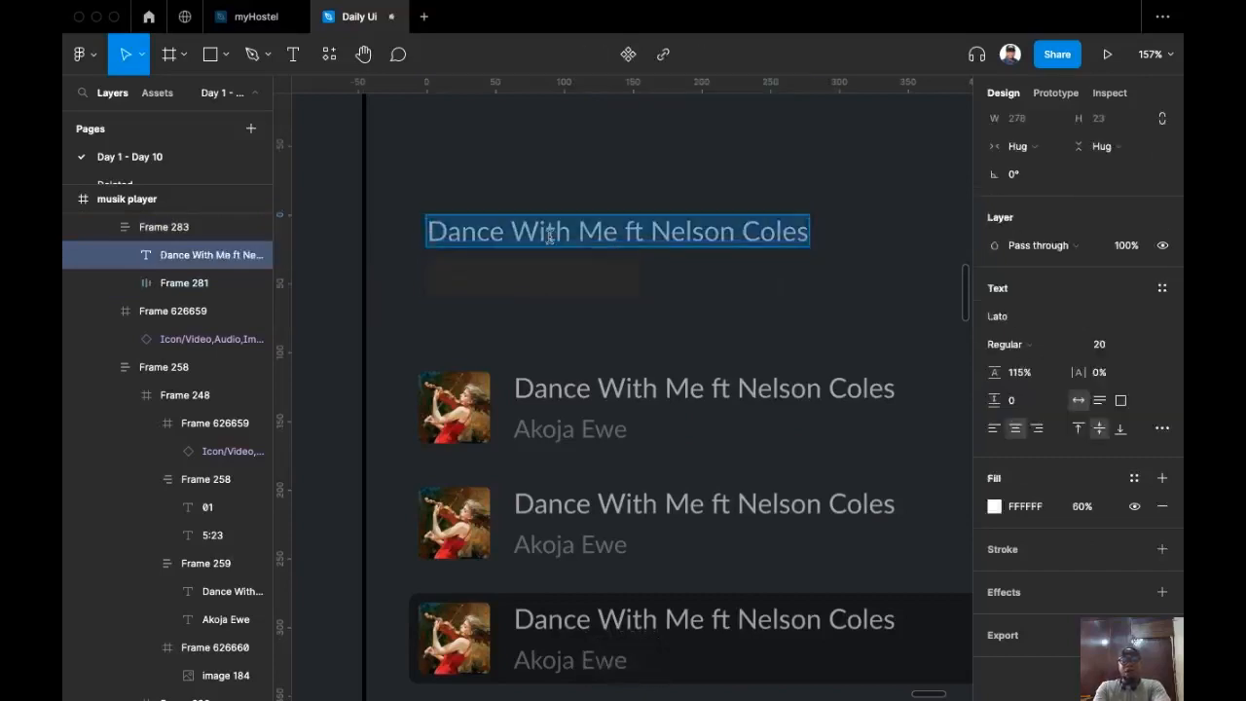
pyautogui.write('My pla')
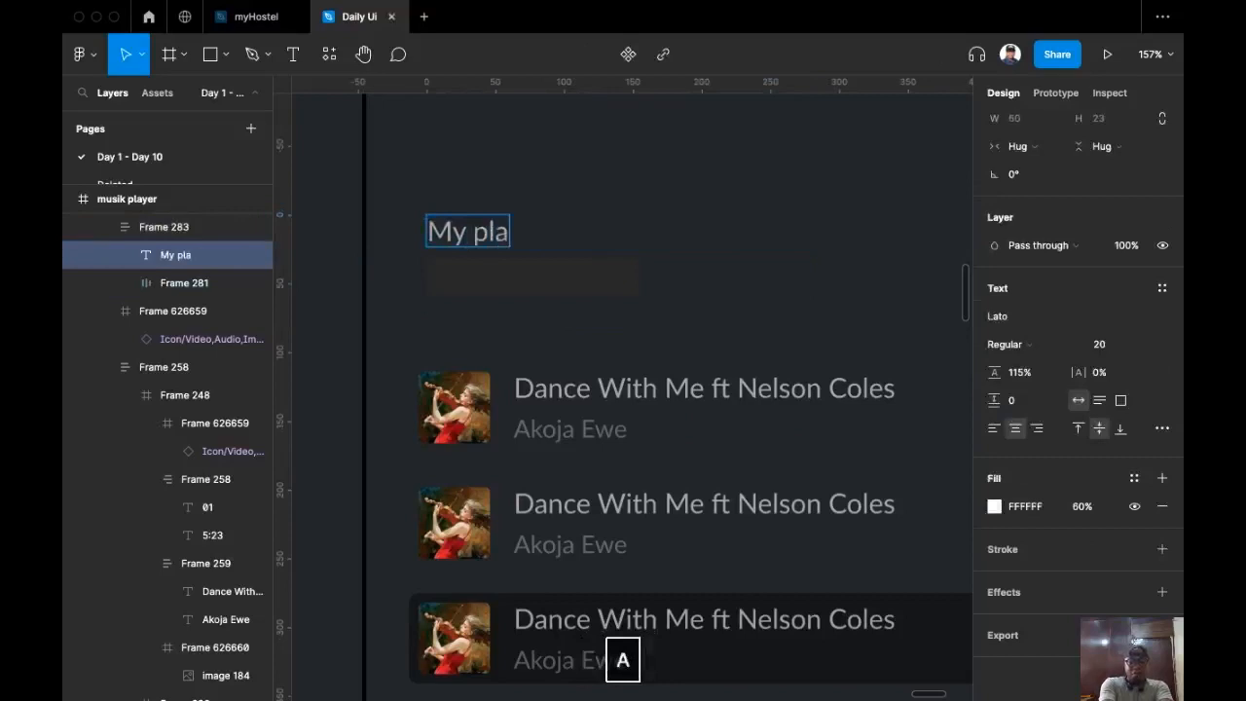
pyautogui.press('BackSpace')
pyautogui.press('BackSpace')
pyautogui.press('BackSpace')
pyautogui.press('BackSpace')
pyautogui.write('Play')
pyautogui.press('BackSpace')
pyautogui.write('list')
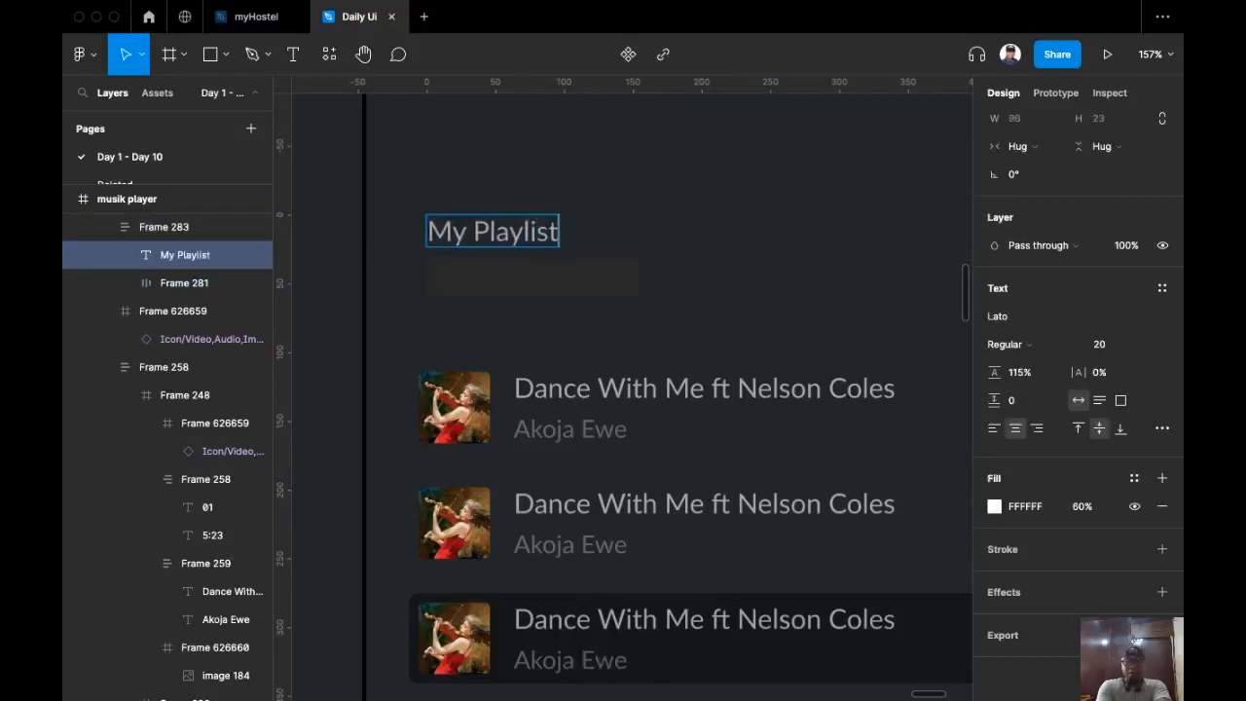
pyautogui.press('Escape')
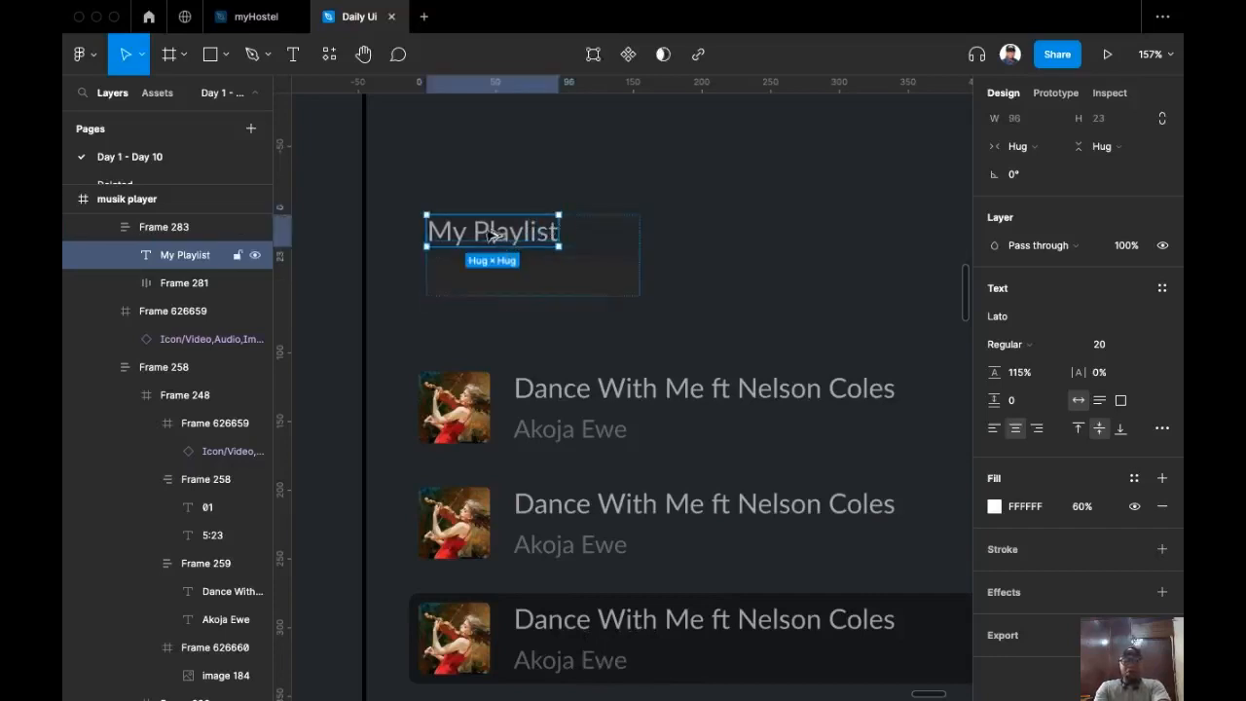
# Step: Duplicate the heading as '29' and set both in a horizontal auto layout with gap 19
pyautogui.moveTo(490, 233); pyautogui.dragTo(618, 239)
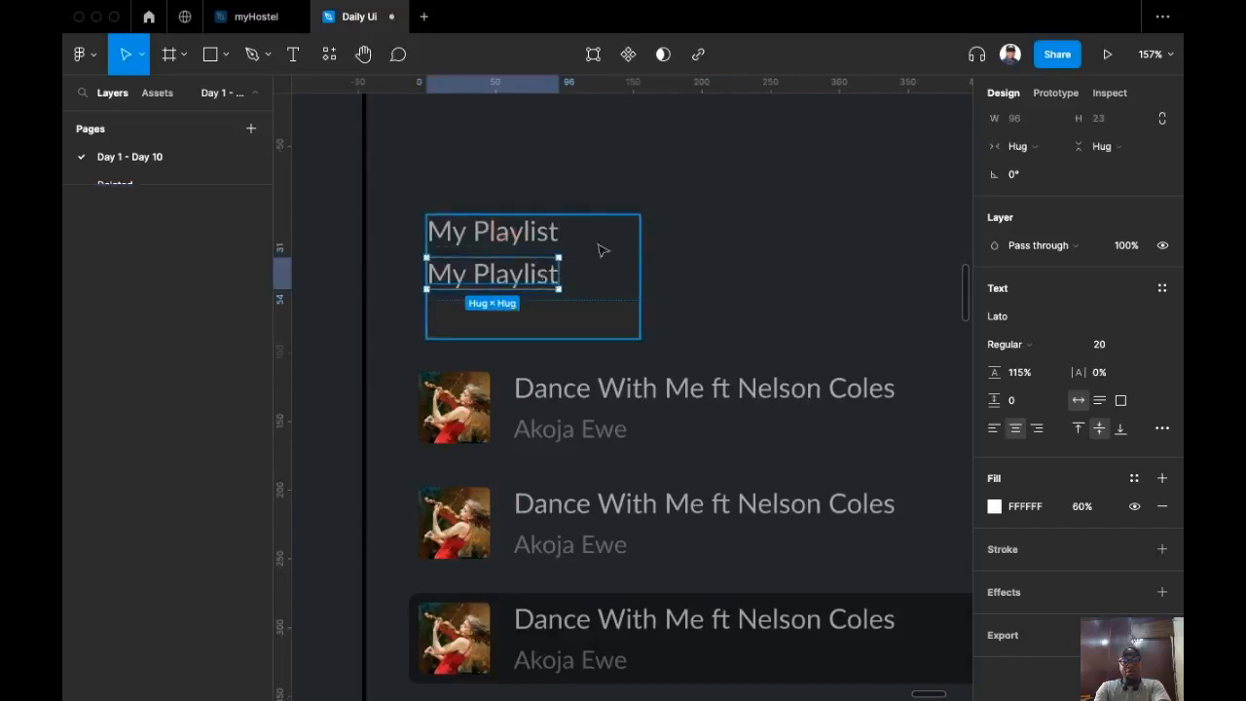
pyautogui.doubleClick(516, 280)
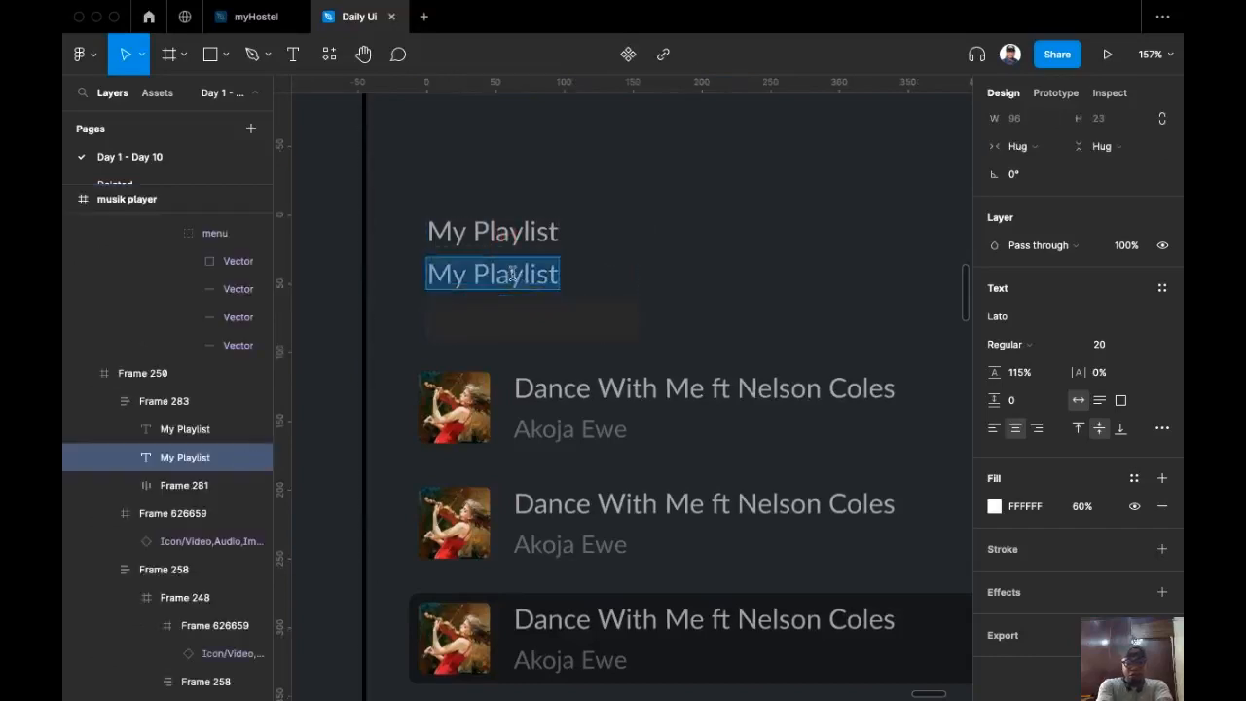
pyautogui.write('29')
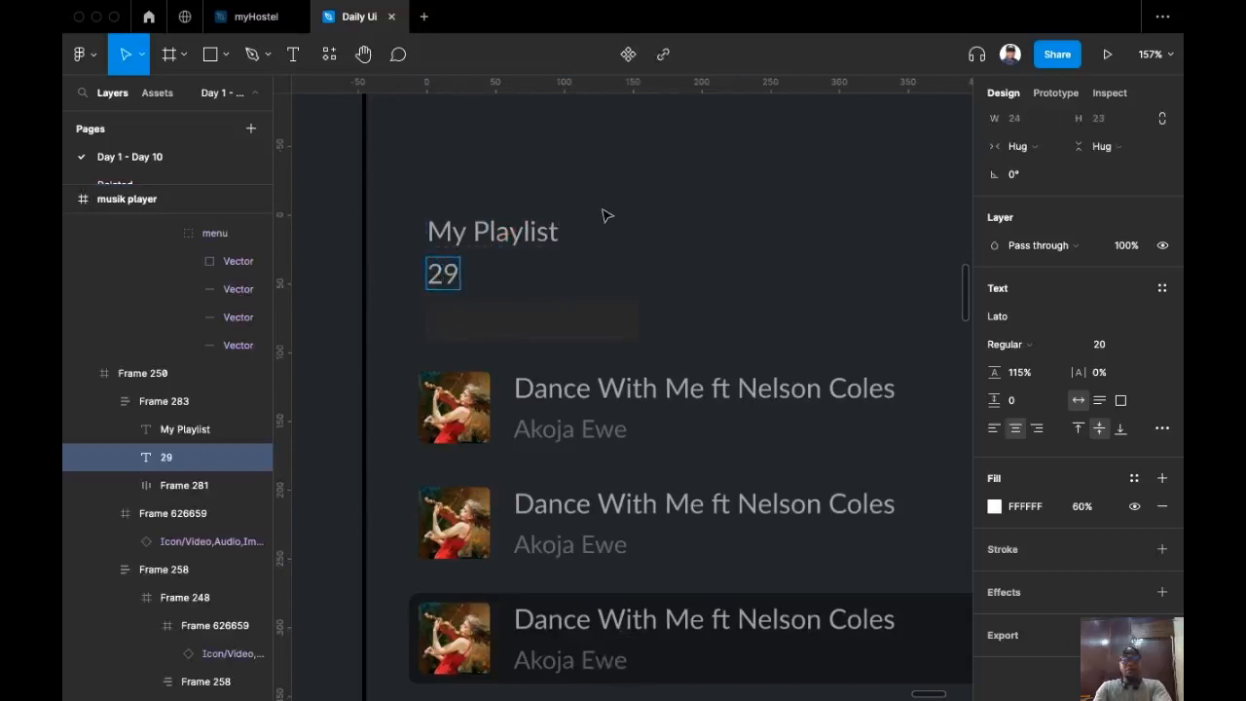
pyautogui.press('Escape')
pyautogui.press('Escape')
pyautogui.click(516, 239)
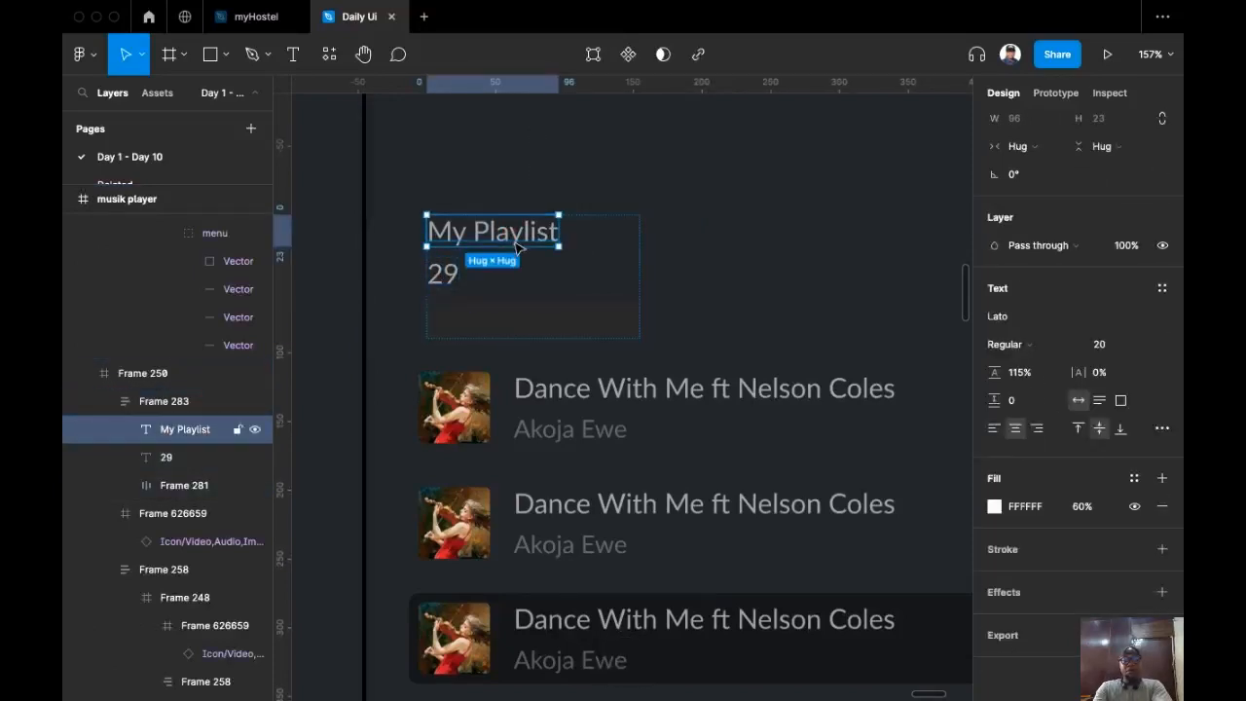
pyautogui.keyDown('shift'); pyautogui.click(446, 275); pyautogui.keyUp('shift')
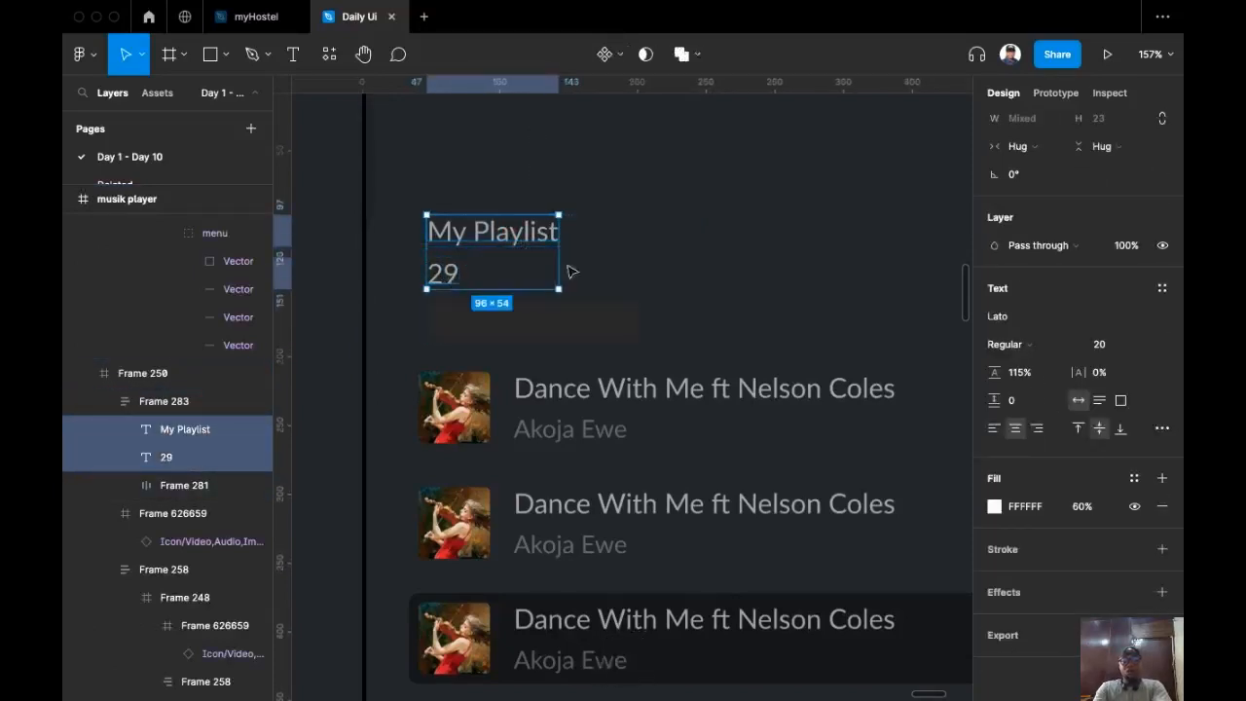
pyautogui.hotkey('shift', 'a')
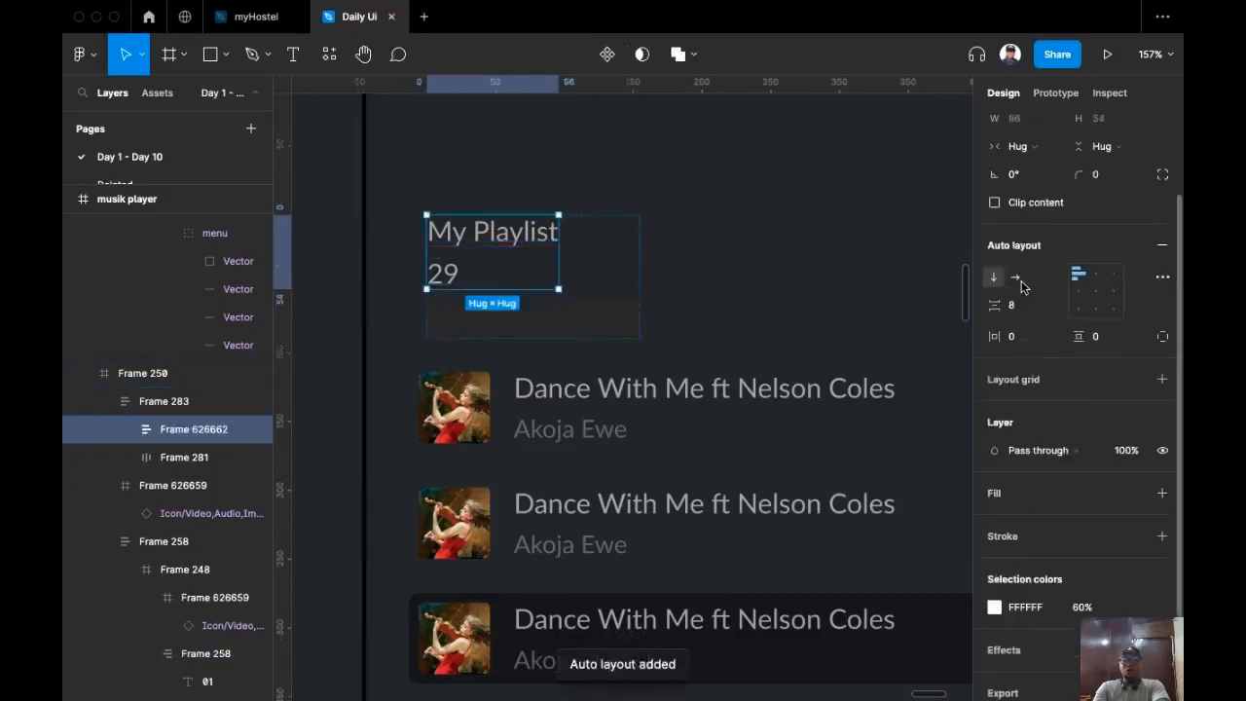
pyautogui.click(1017, 280)
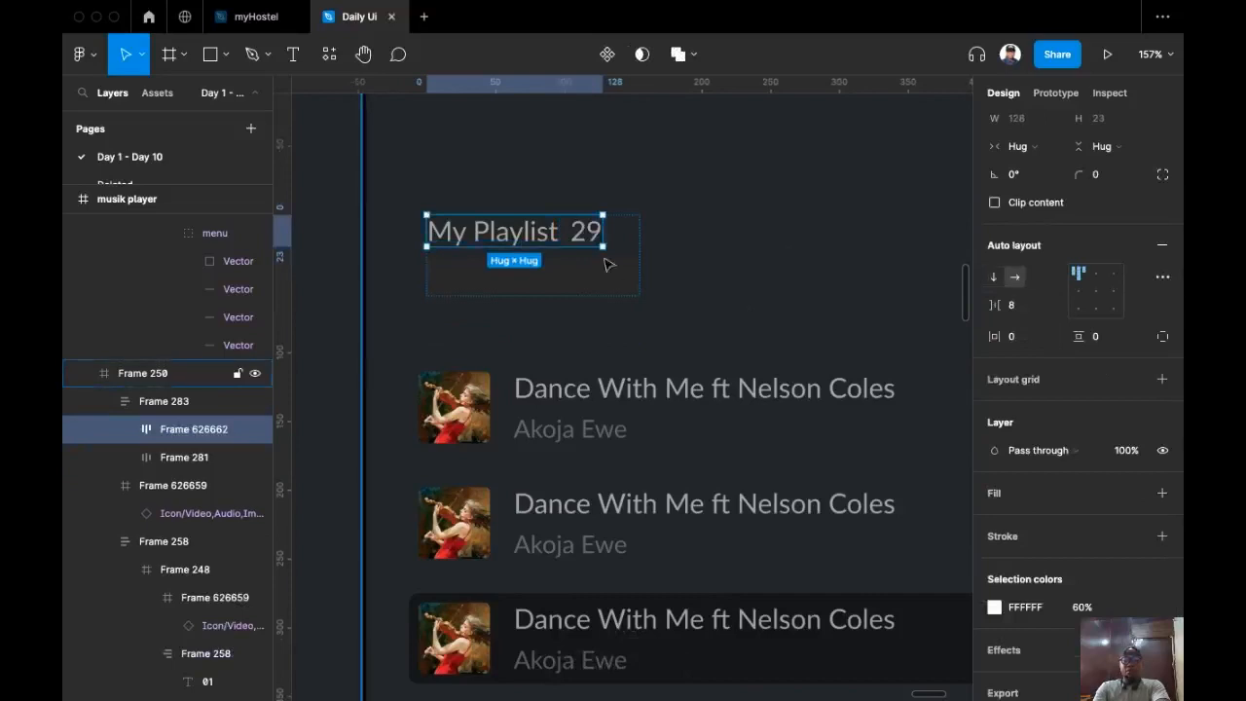
pyautogui.moveTo(990, 312); pyautogui.dragTo(1000, 311)
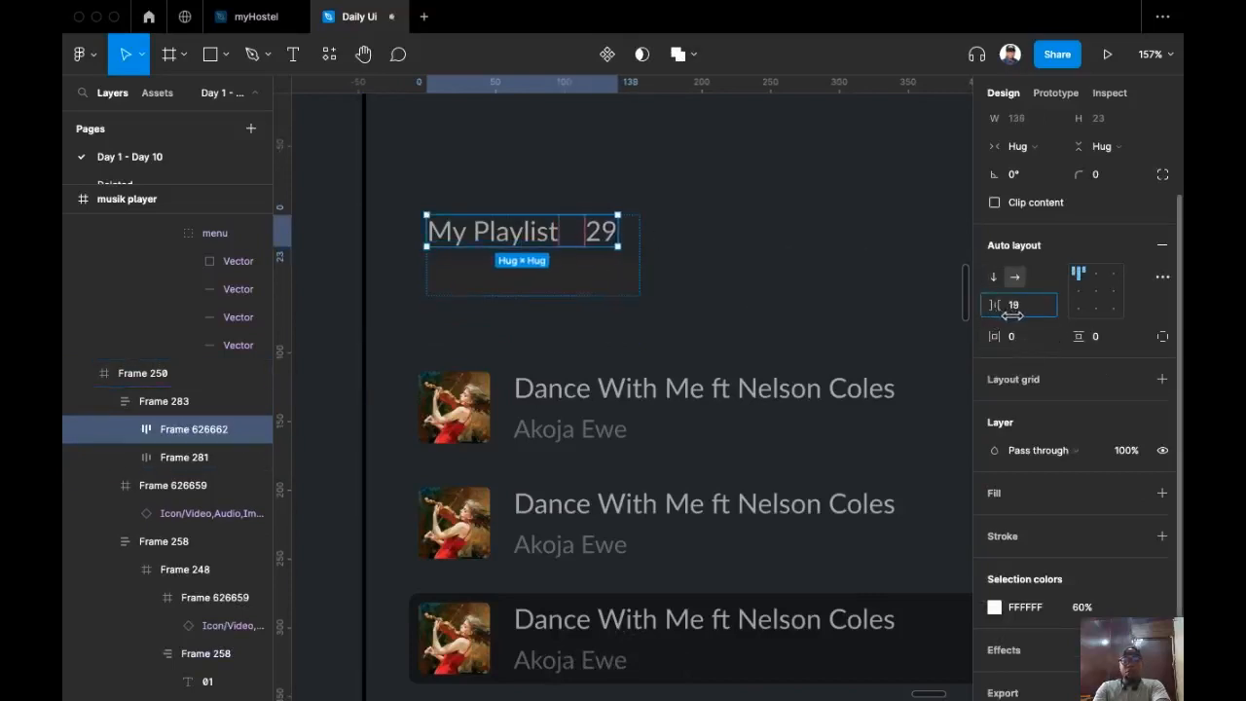
# Step: Draw a 9×9 ellipse dot between My Playlist and 29, and centre the row vertically
pyautogui.hotkey('shift', 'a')
pyautogui.click(218, 57)
pyautogui.click(207, 168)
pyautogui.scroll(3, 556, 246)
pyautogui.click(560, 263)
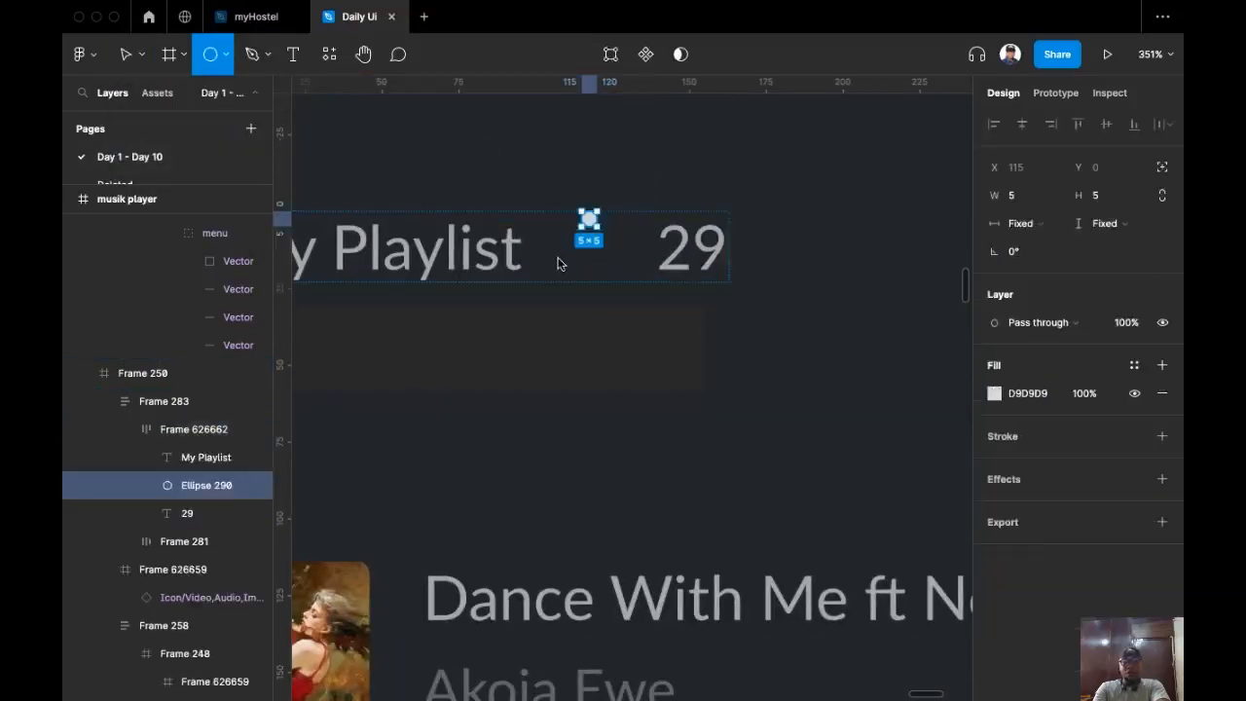
pyautogui.moveTo(559, 260)
pyautogui.mouseDown()
pyautogui.moveTo(579, 263)
pyautogui.moveTo(569, 245)
pyautogui.mouseUp()
pyautogui.click(613, 255)
pyautogui.hscroll(-2, 613, 255)
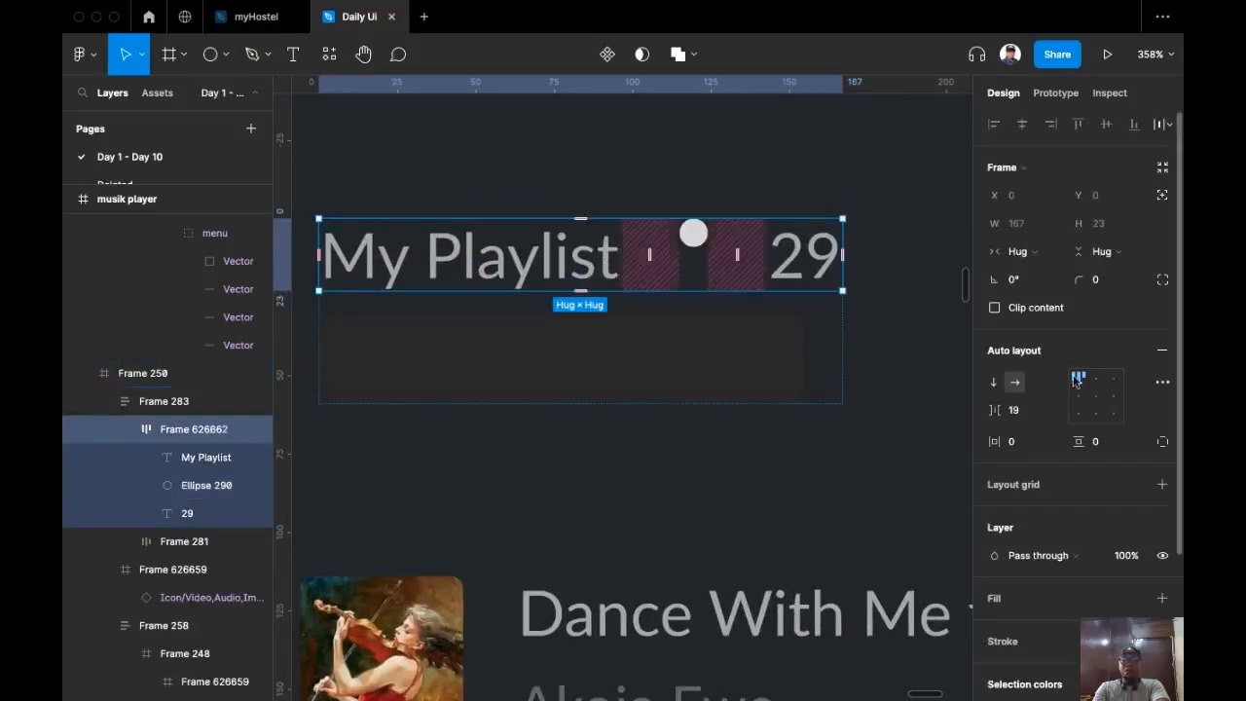
pyautogui.click(1095, 399)
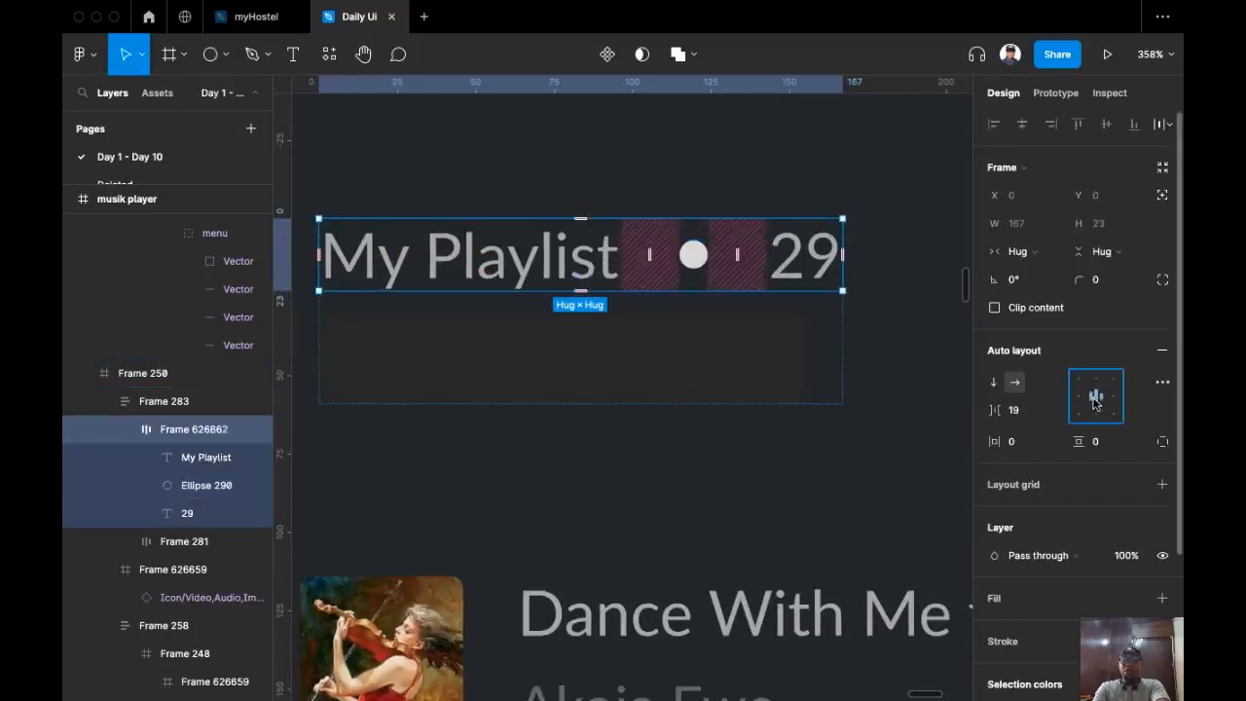
# Step: Set the dot's fill opacity to 60%
pyautogui.click(736, 271)
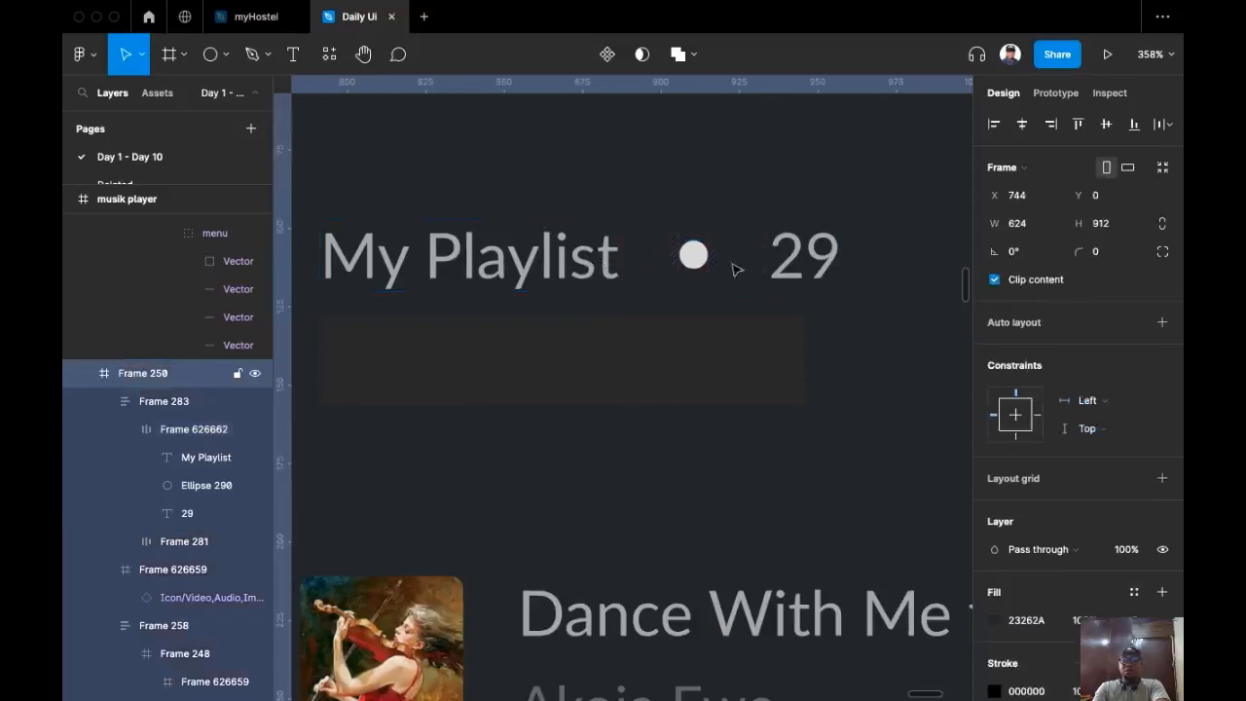
pyautogui.click(826, 268)
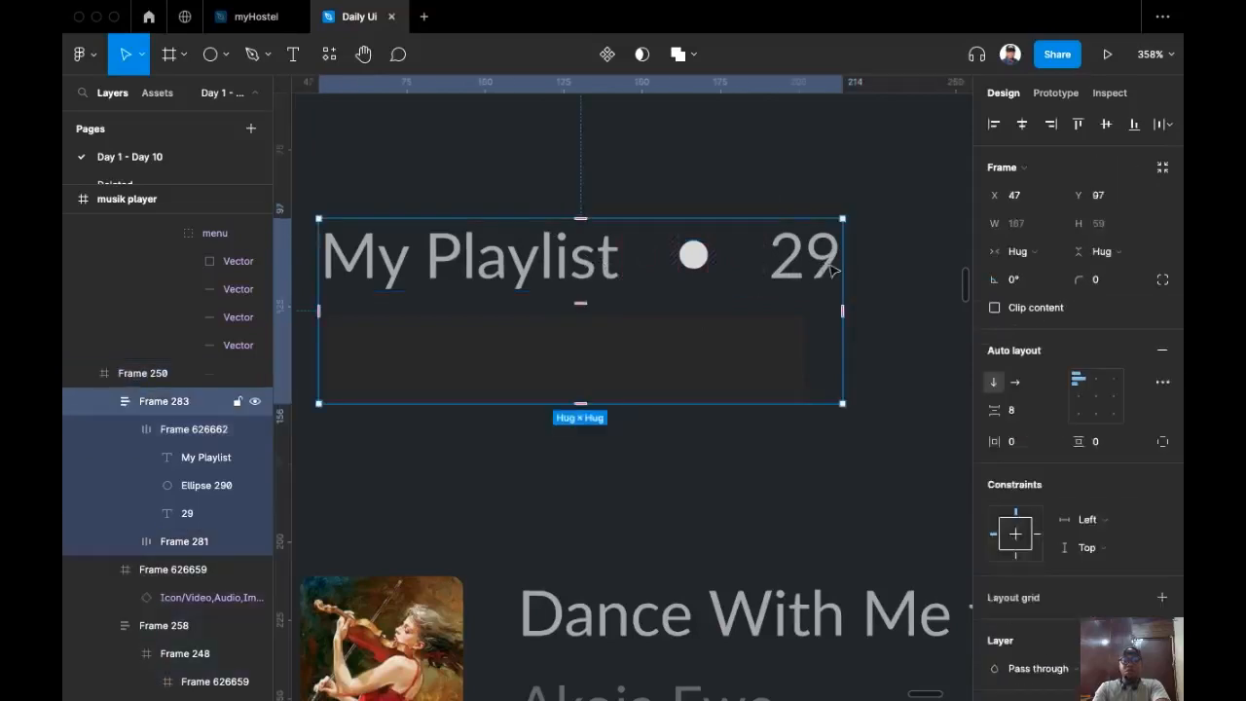
pyautogui.click(696, 273)
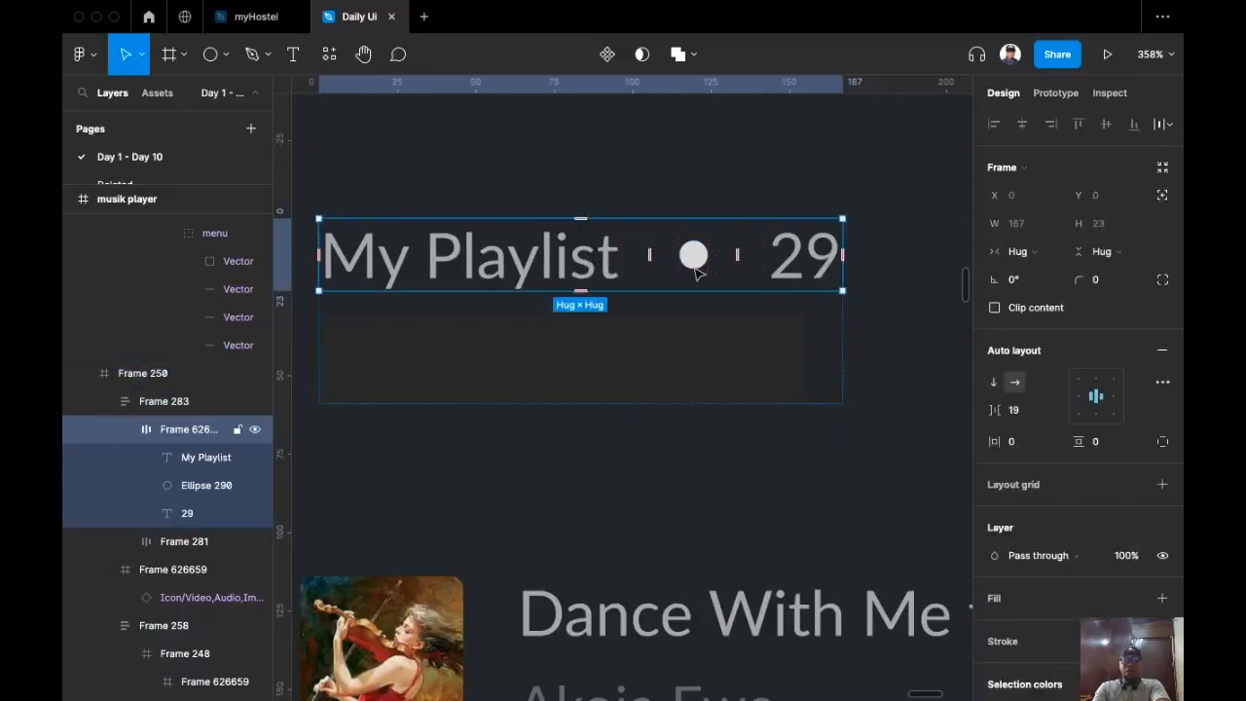
pyautogui.click(696, 272)
pyautogui.click(1087, 397)
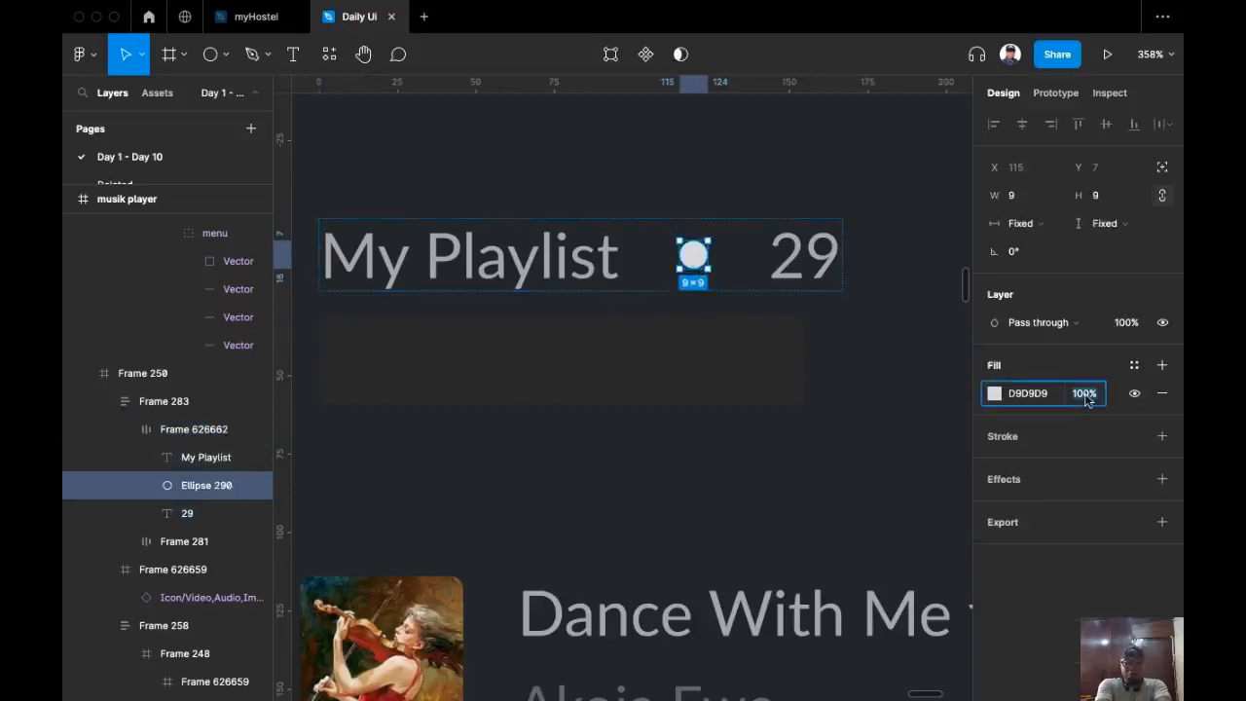
pyautogui.write('60')
pyautogui.press('Return')
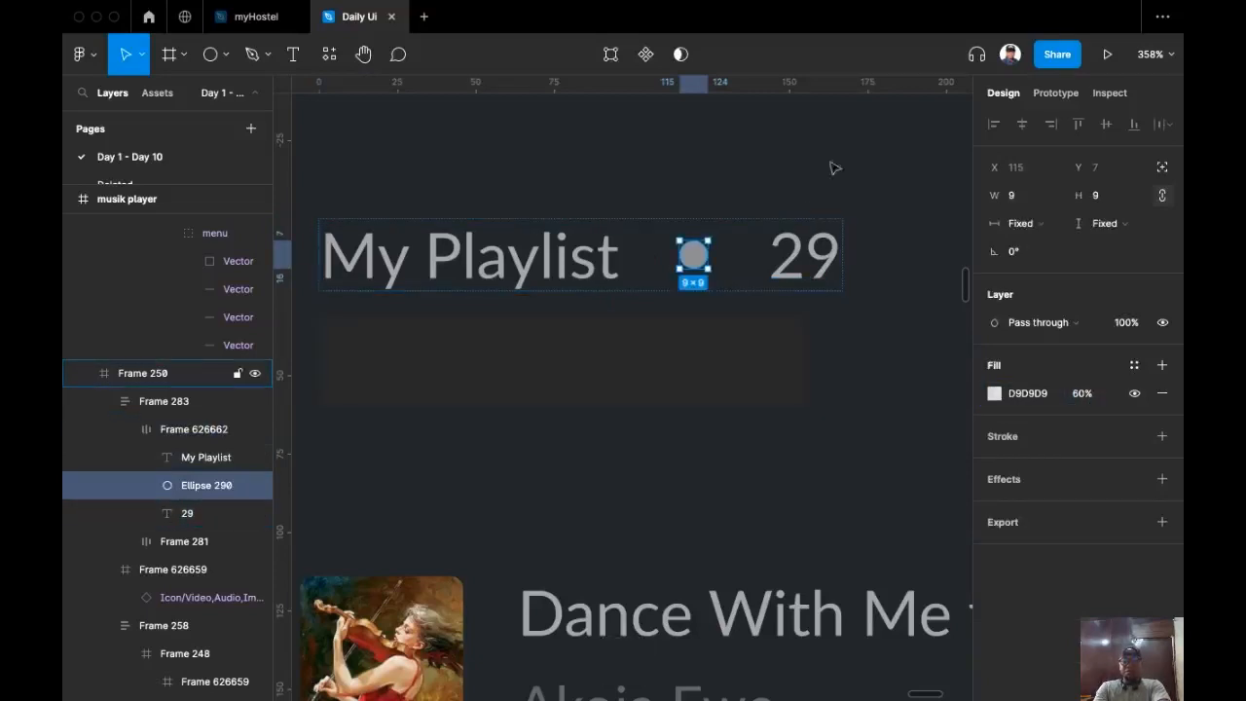
pyautogui.press('Escape')
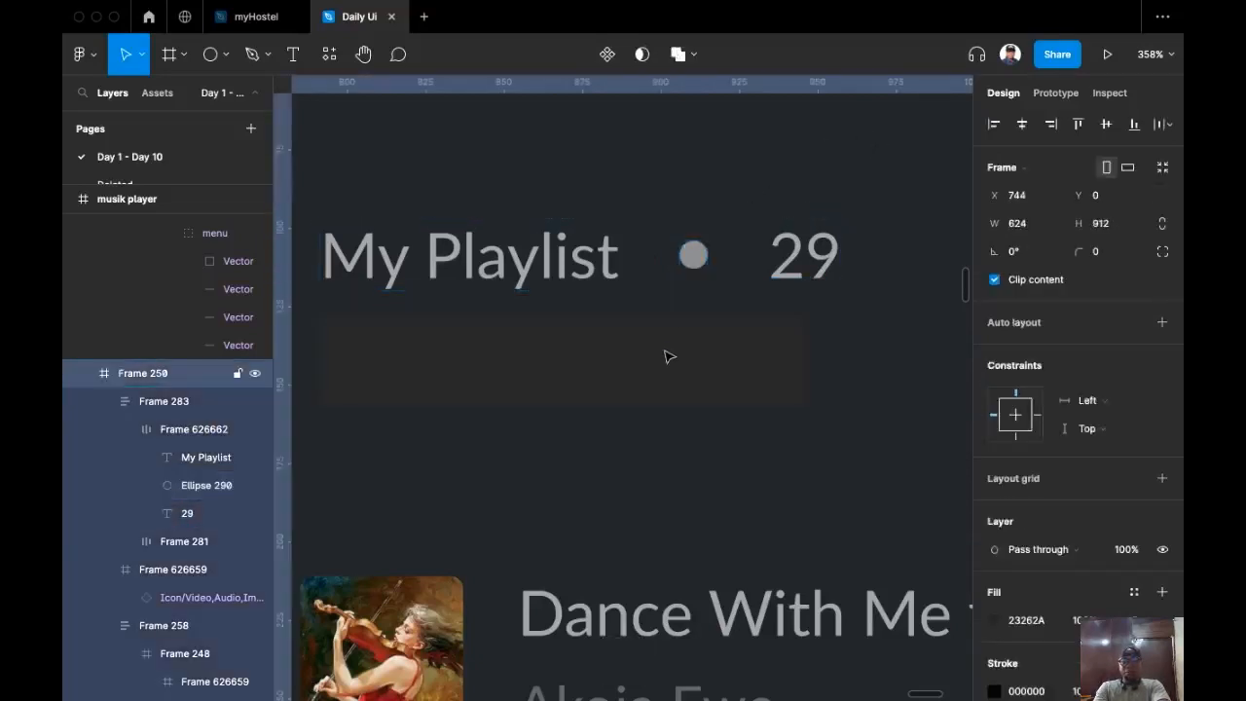
# Step: Increase the font size of both 'My Playlist' and '29' to 24
pyautogui.scroll(1, 642, 375)
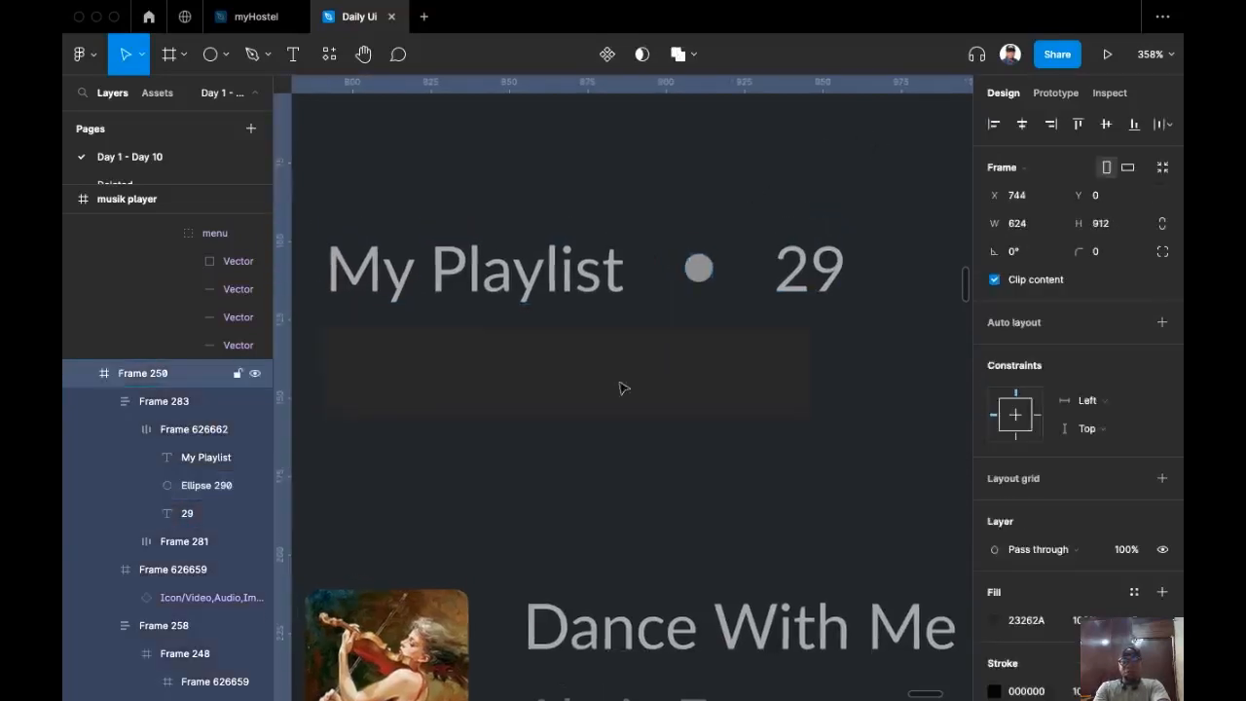
pyautogui.click(826, 290)
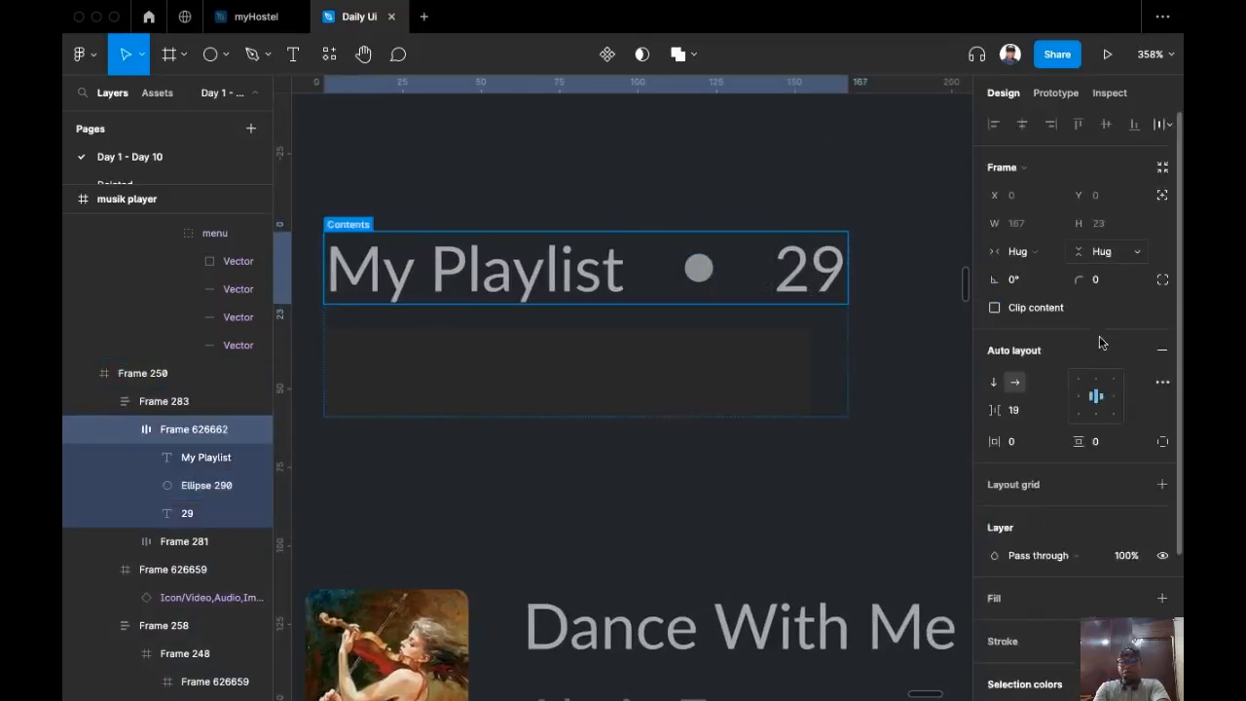
pyautogui.scroll(-3, 1101, 342)
pyautogui.keyDown('super'); pyautogui.click(526, 280); pyautogui.keyUp('super')
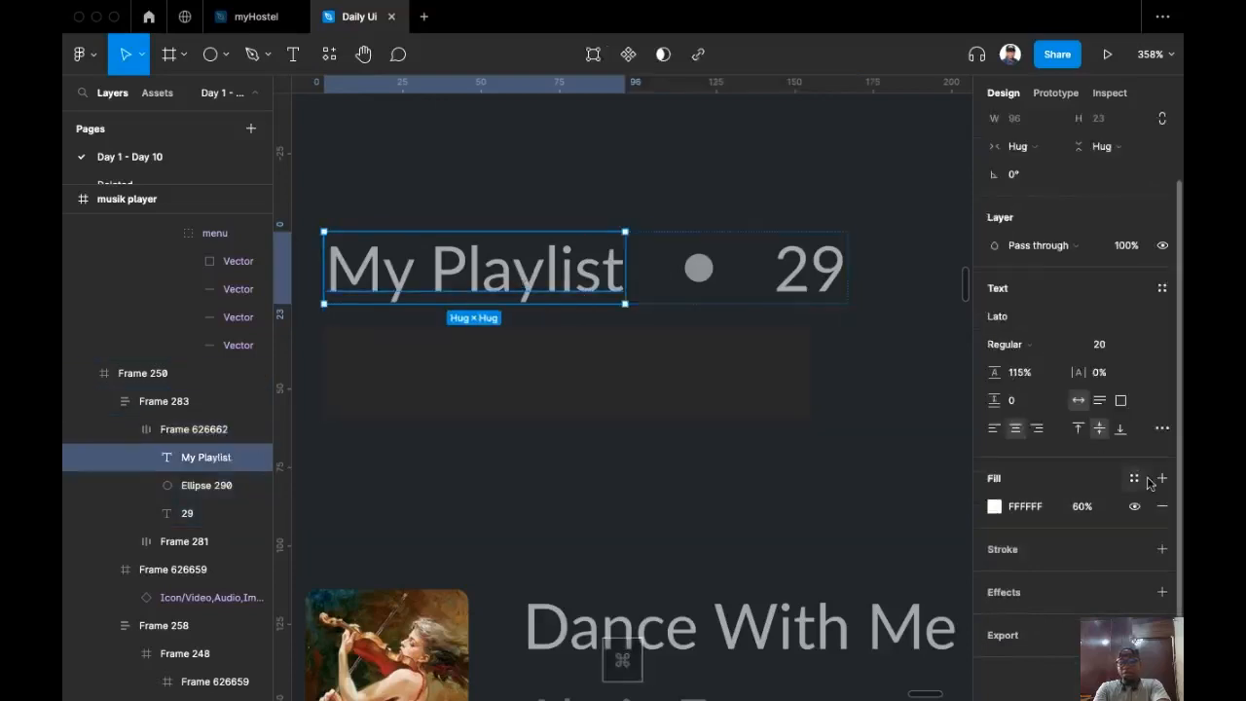
pyautogui.click(1116, 349)
pyautogui.press('Up')
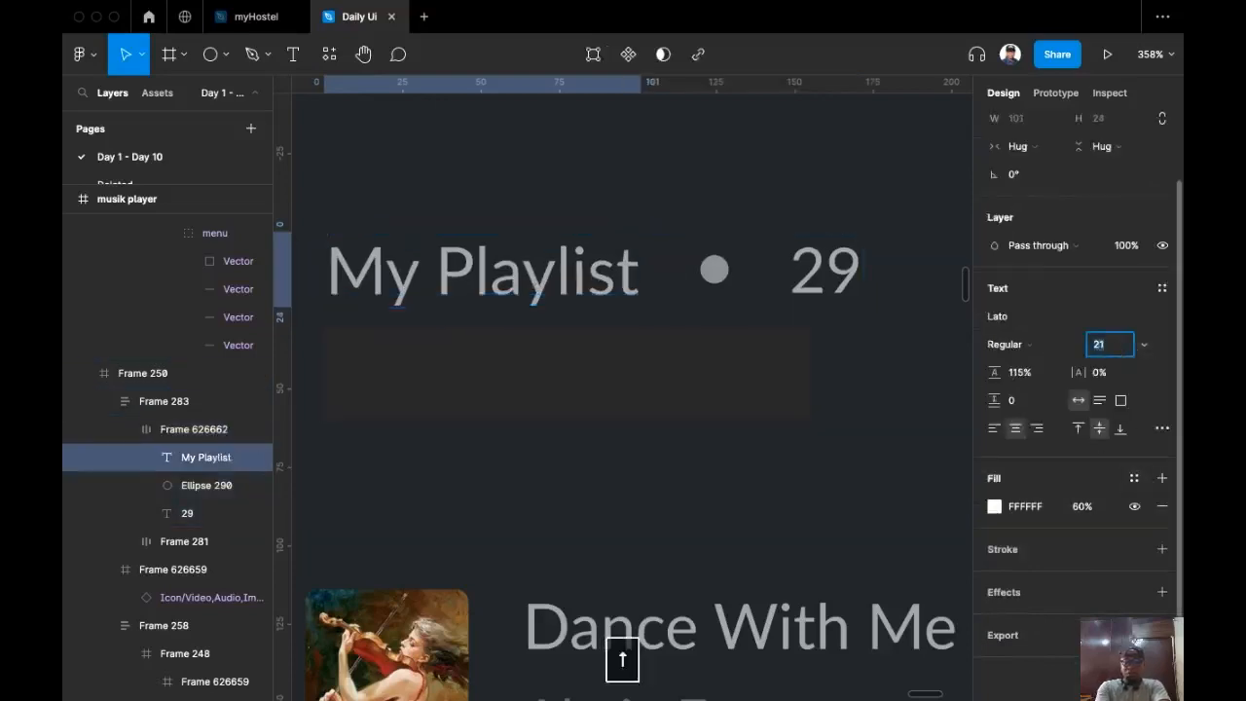
pyautogui.press('Up')
pyautogui.press('Up')
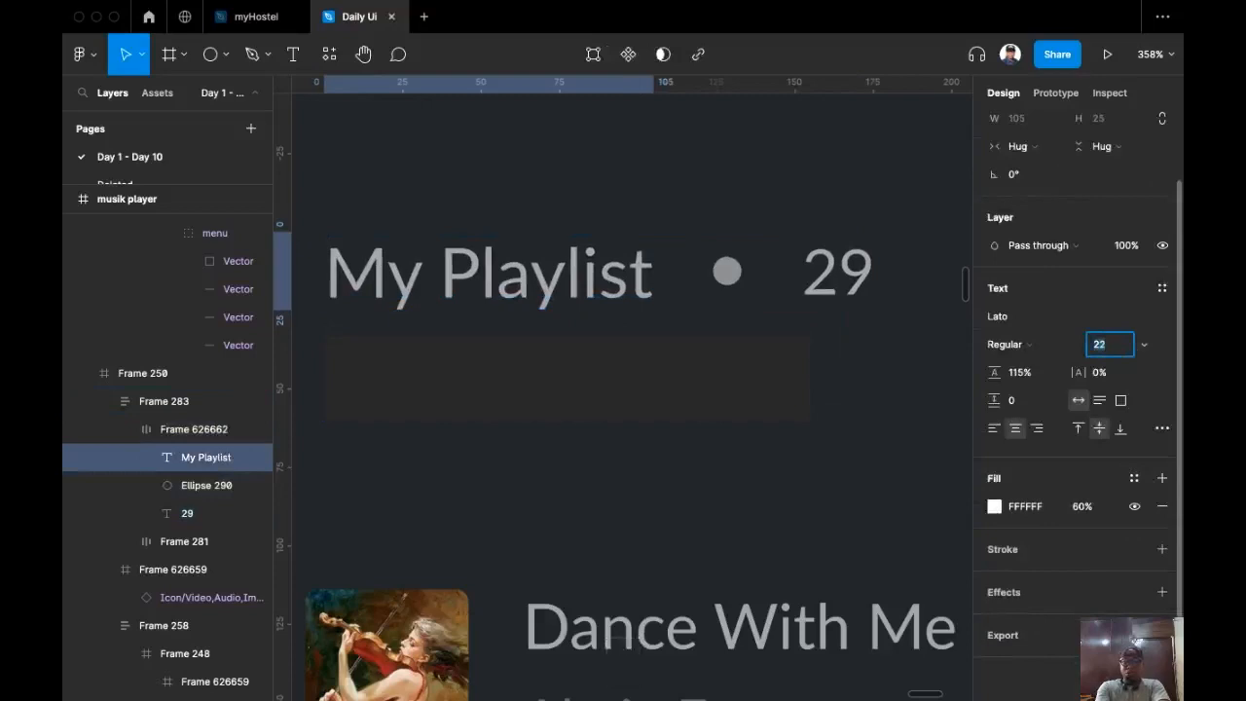
pyautogui.press('Up')
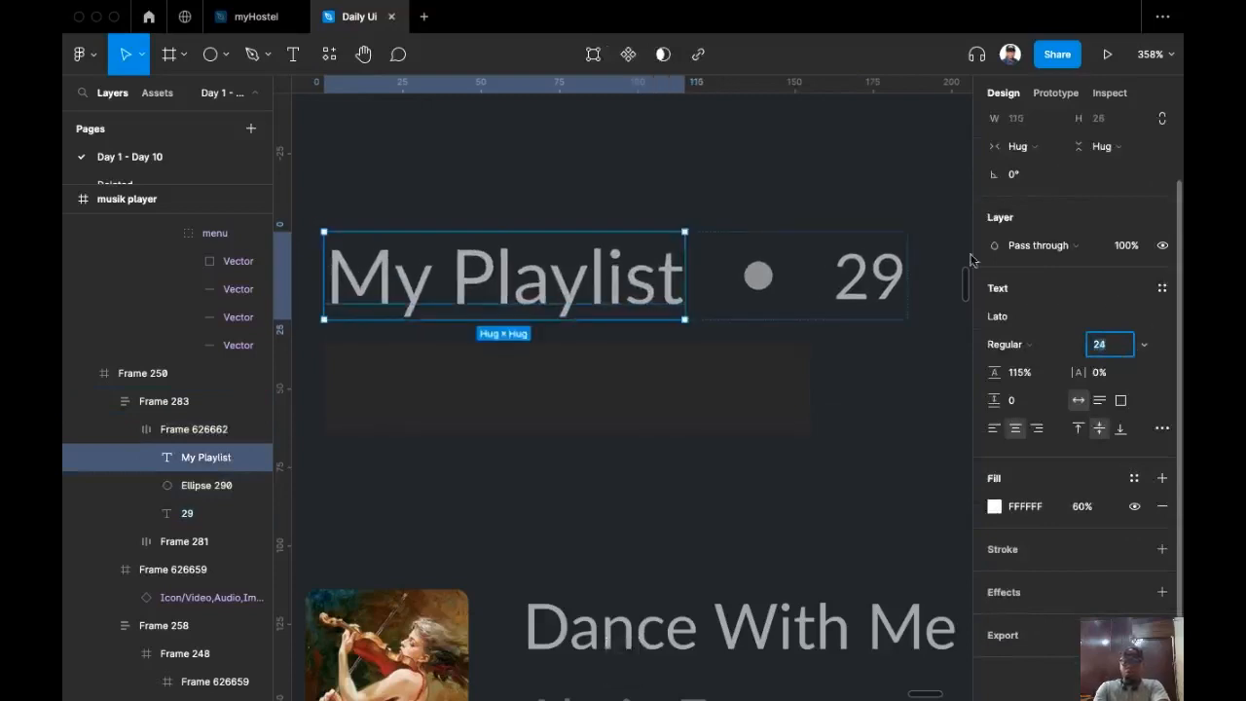
pyautogui.keyDown('super'); pyautogui.click(871, 270); pyautogui.keyUp('super')
pyautogui.click(1110, 344)
pyautogui.press('Up')
pyautogui.press('Up')
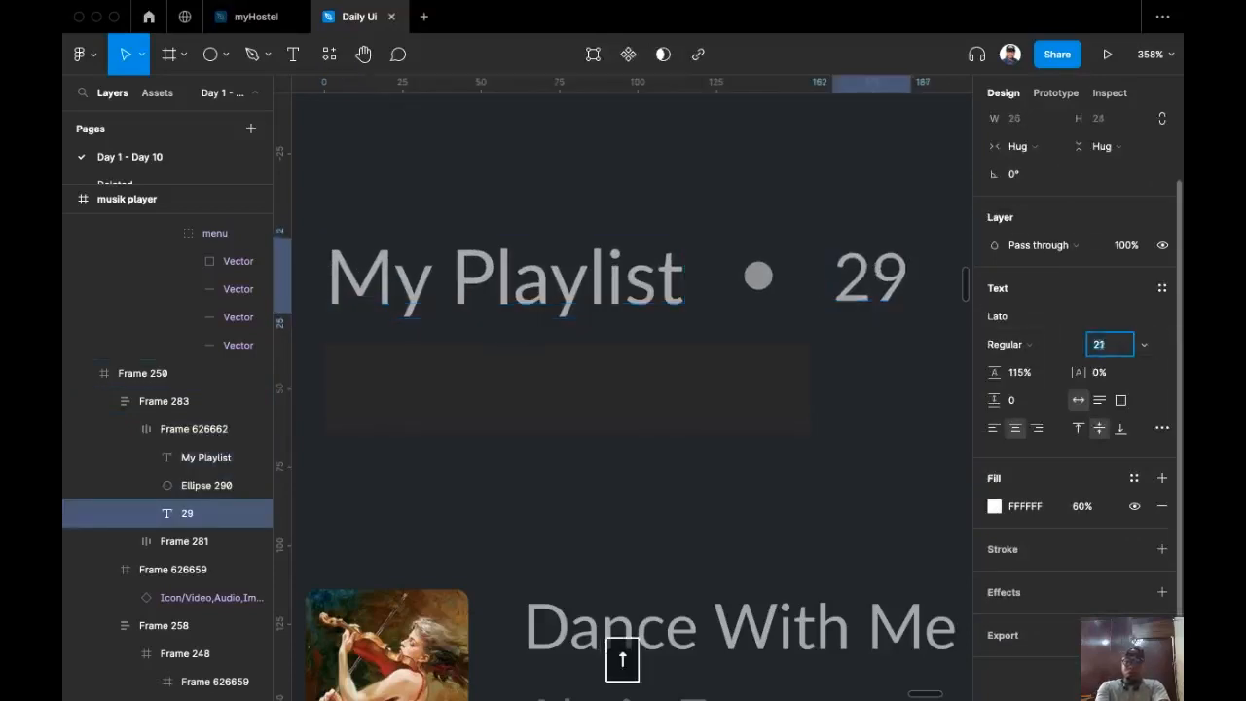
pyautogui.press('Up')
pyautogui.press('Up')
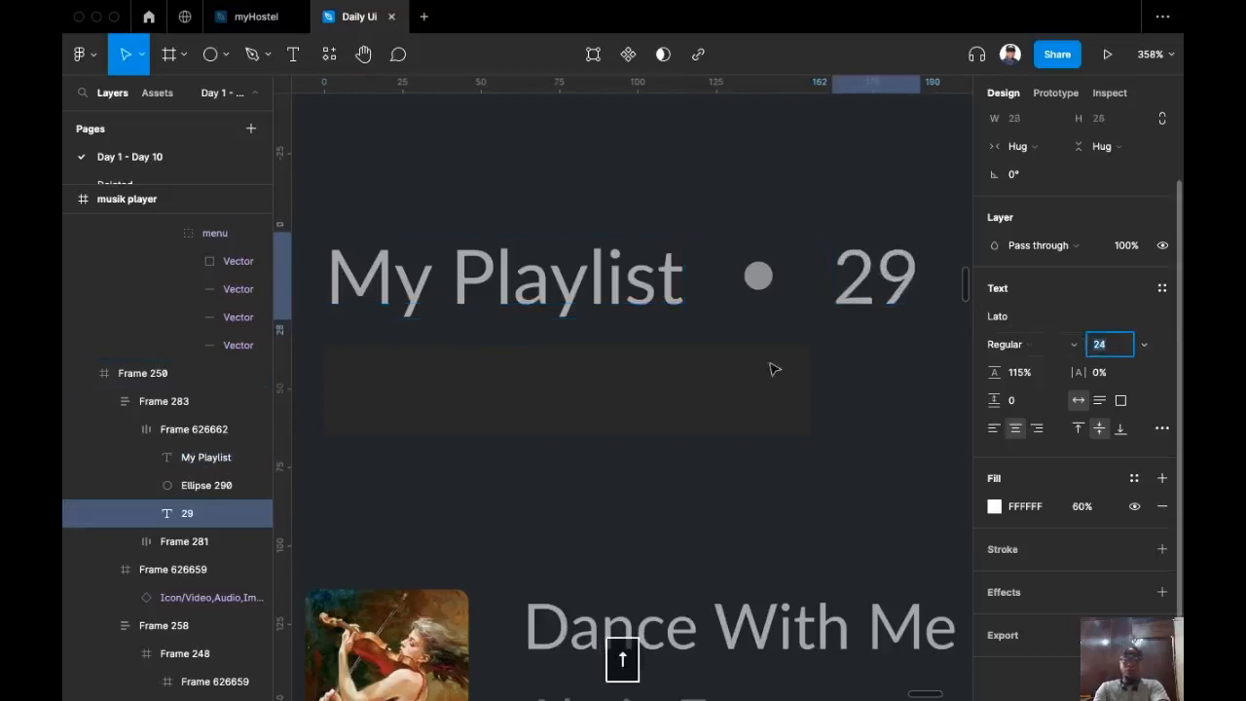
# Step: Copy the My Playlist heading text
pyautogui.keyDown('super'); pyautogui.click(648, 361); pyautogui.keyUp('super')
pyautogui.keyDown('super'); pyautogui.click(584, 306); pyautogui.keyUp('super')
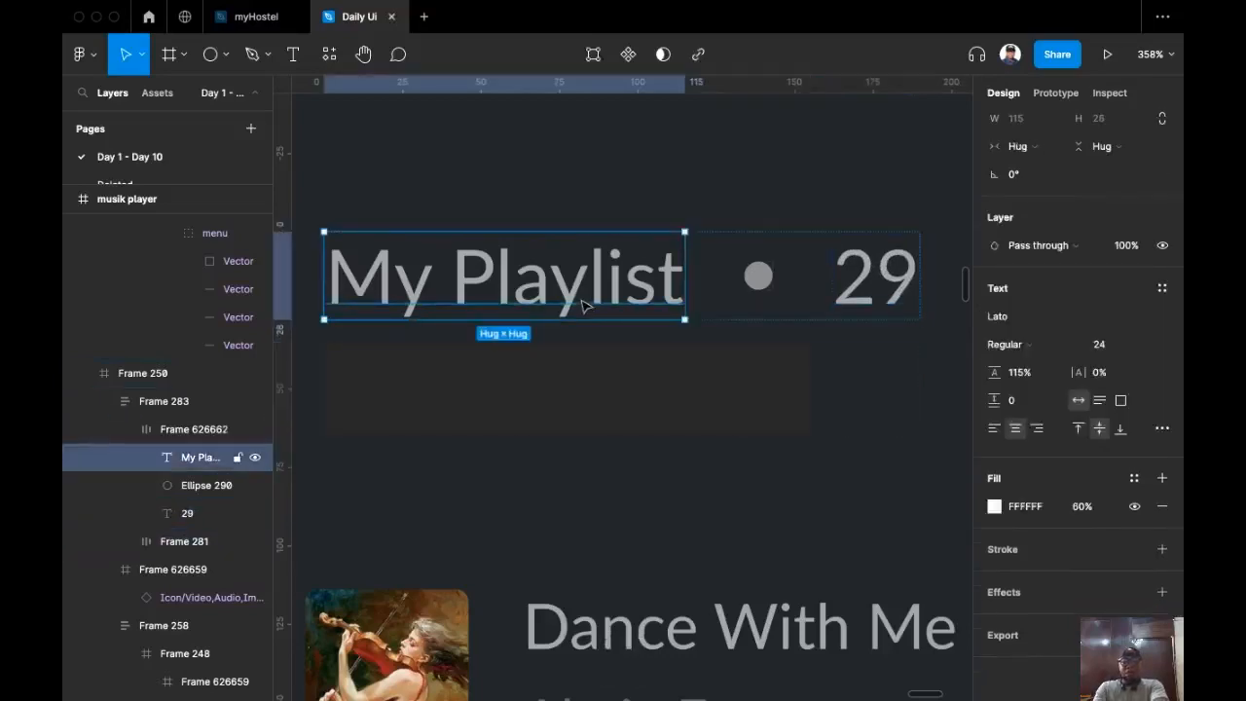
pyautogui.press('super+c')
# Step: Replace the empty frame under the heading with a copied text reading '60:23 Minutes'
pyautogui.keyDown('super'); pyautogui.click(603, 402); pyautogui.keyUp('super')
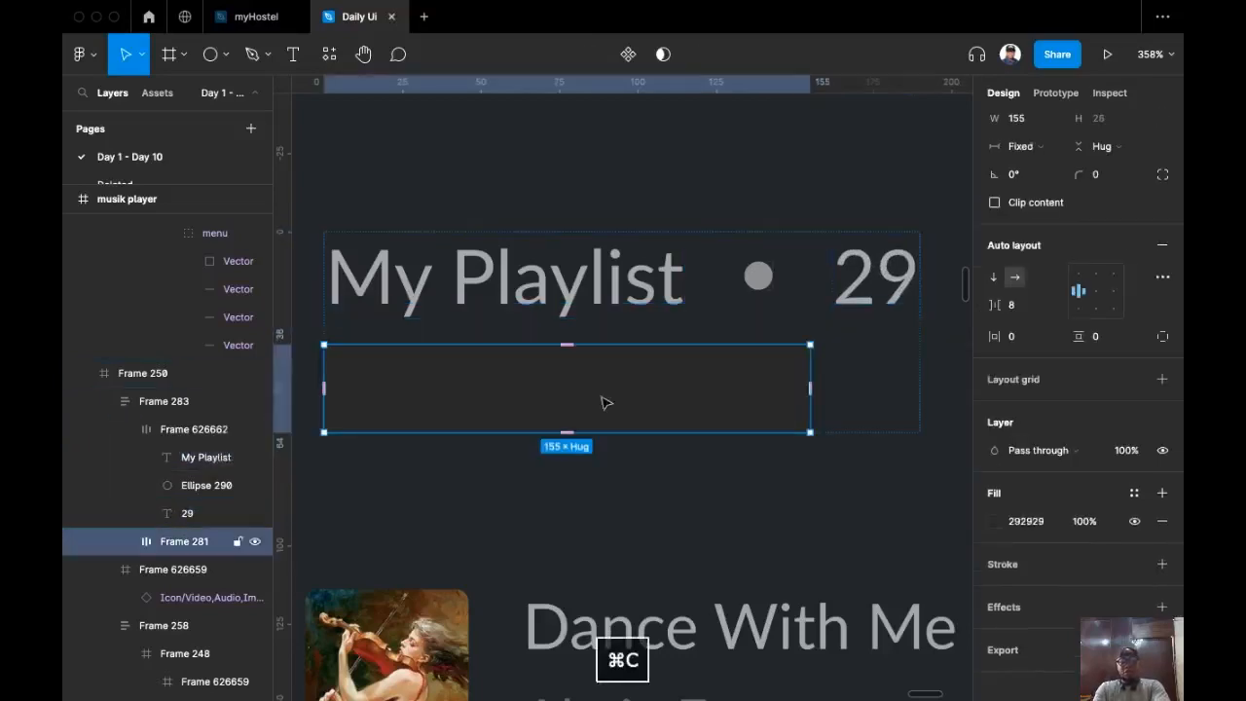
pyautogui.press('super+shift+r')
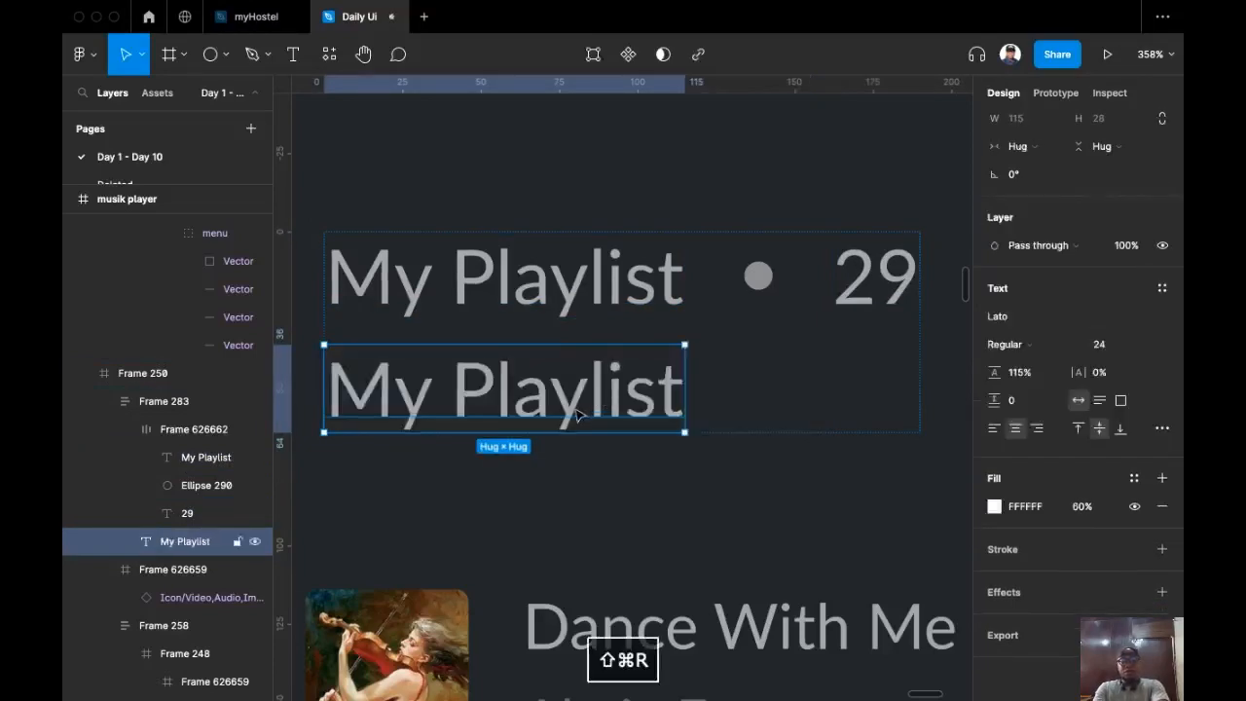
pyautogui.doubleClick(574, 412)
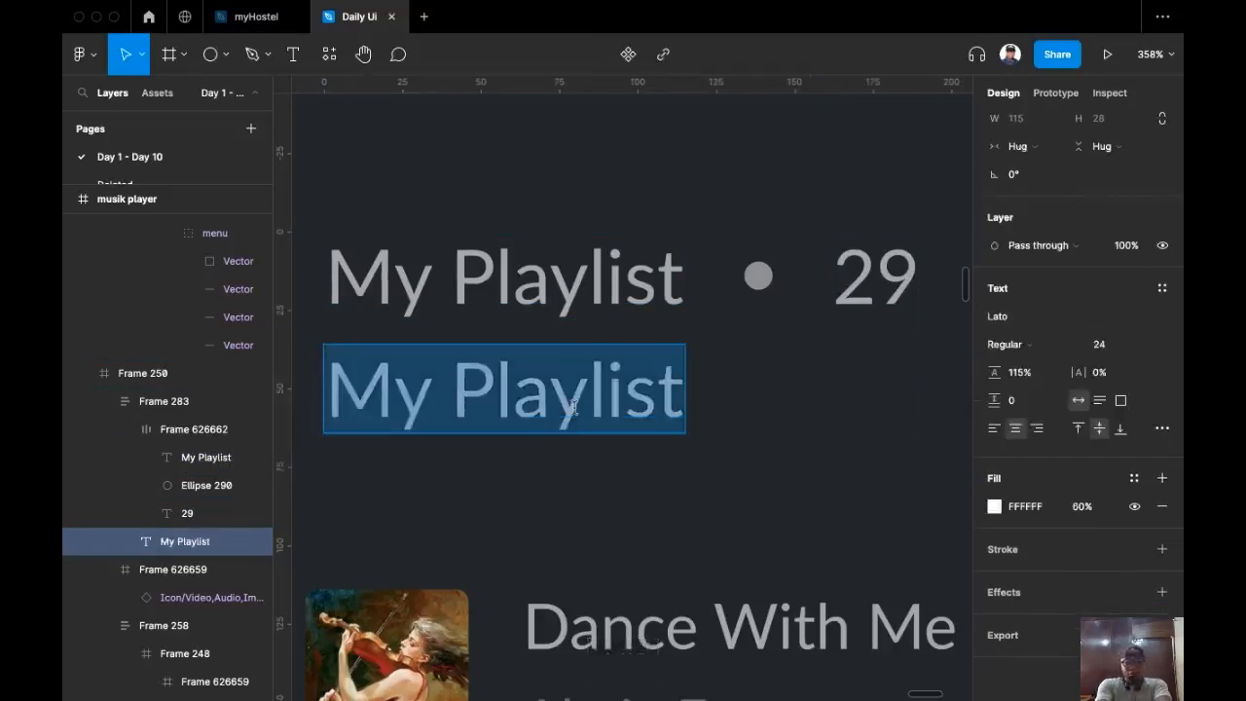
pyautogui.write('60')
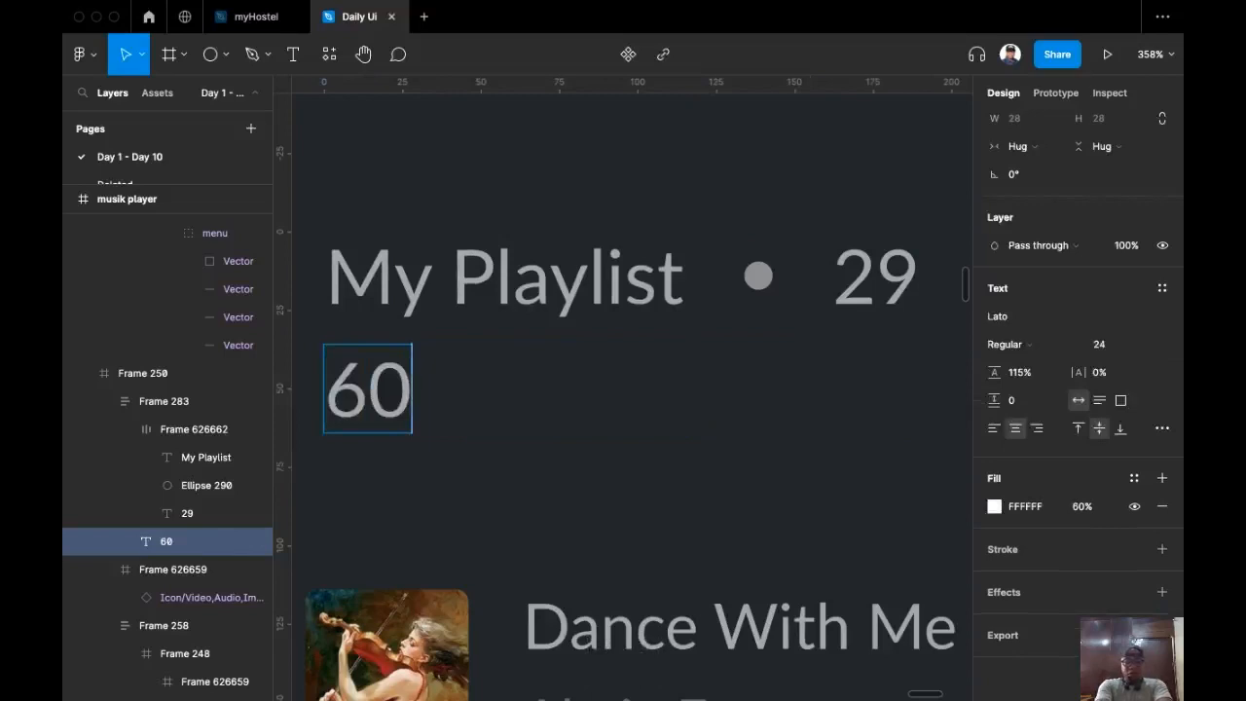
pyautogui.write(':')
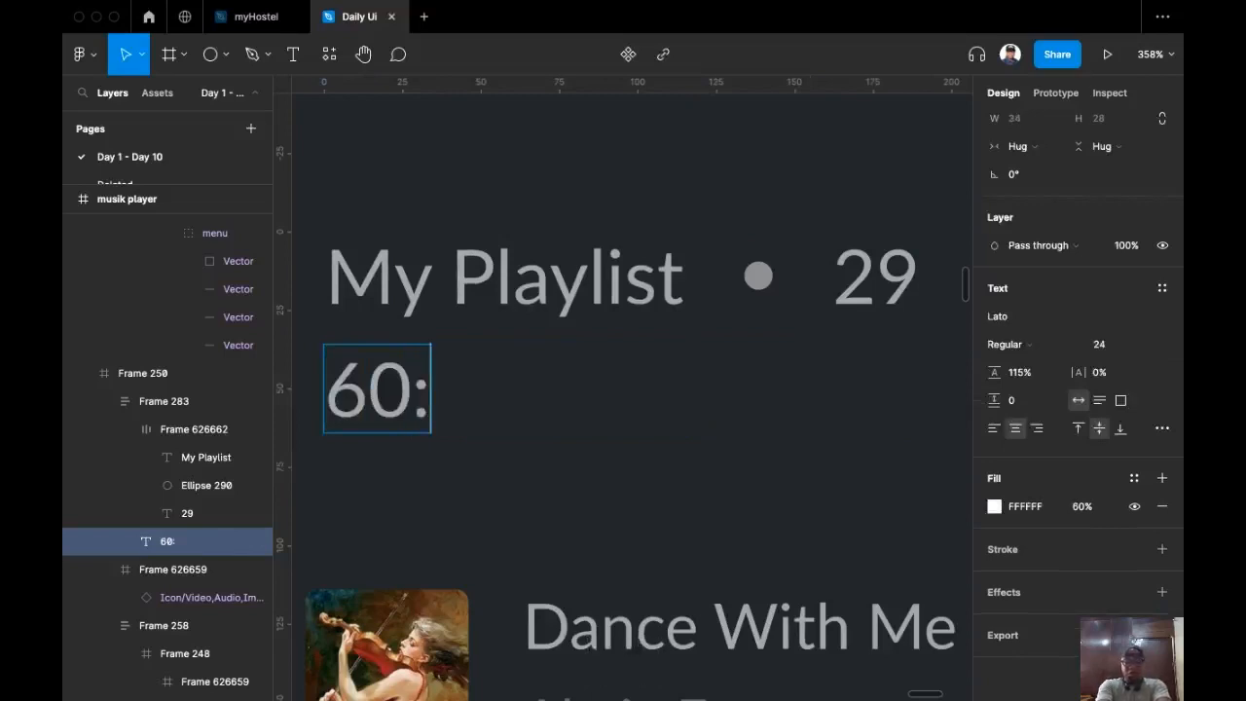
pyautogui.write('23')
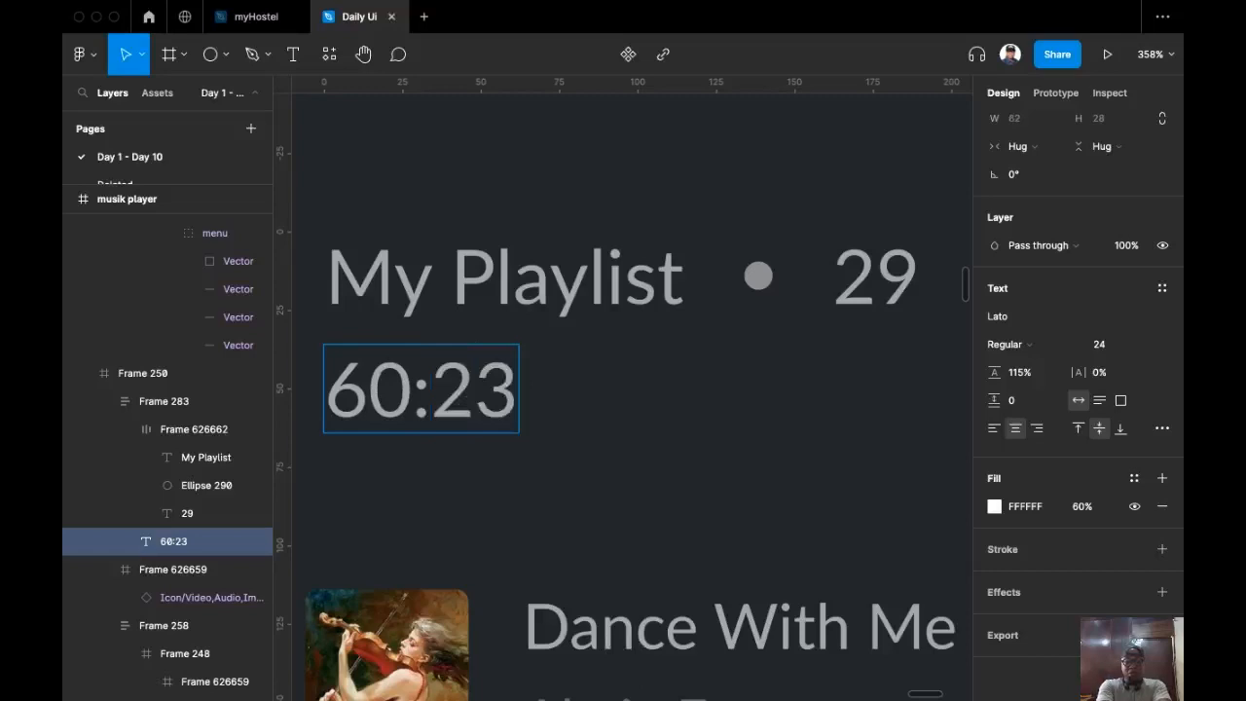
pyautogui.write(' Mi')
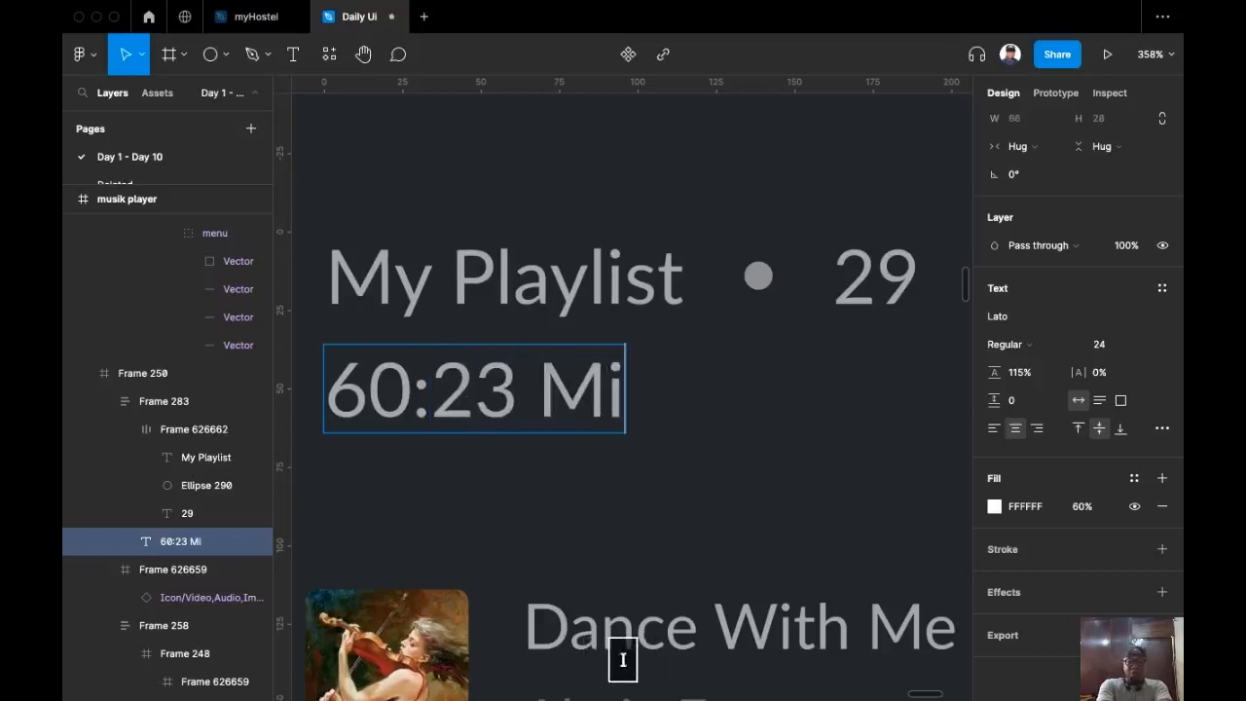
pyautogui.write('nutes')
pyautogui.press('BackSpace')
pyautogui.write('es')
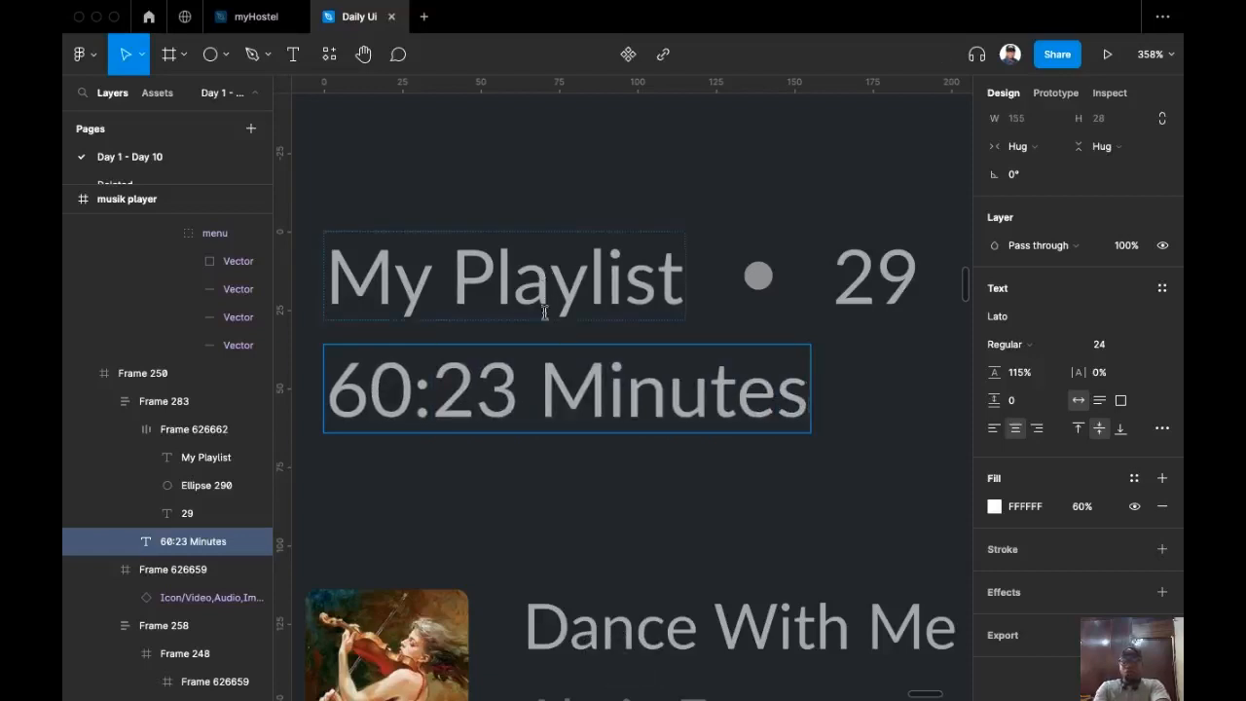
pyautogui.scroll(-5, 576, 334)
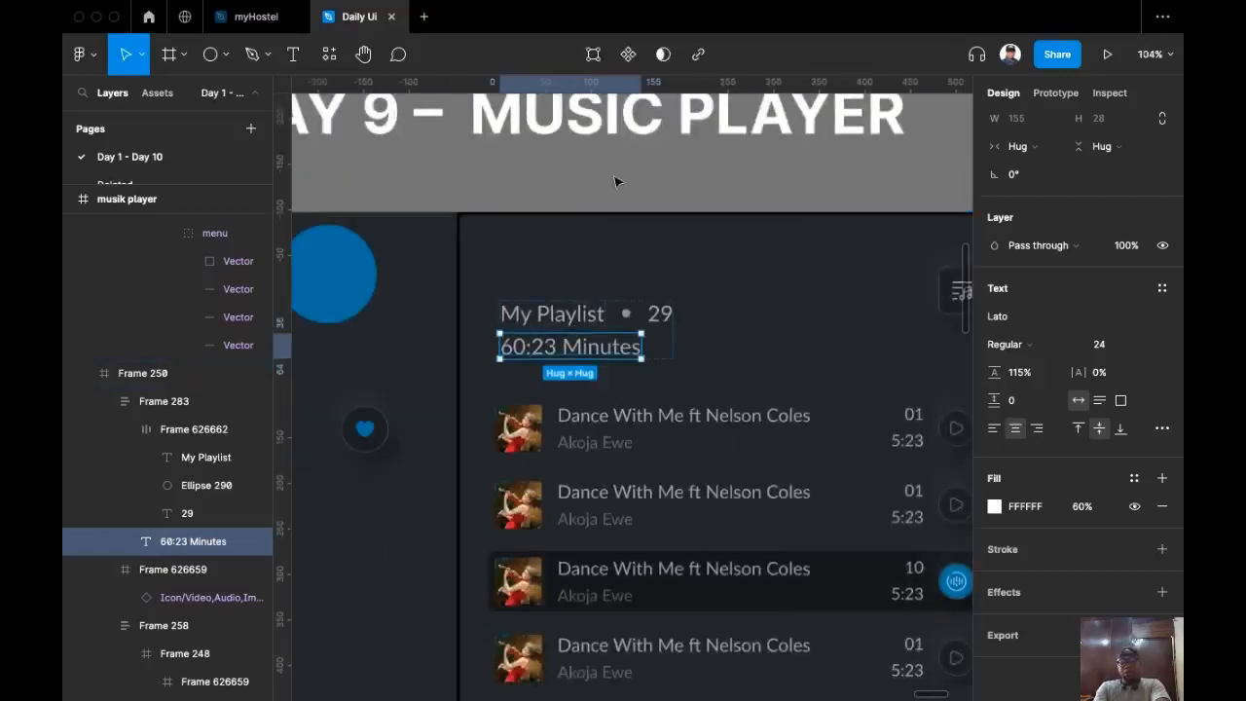
pyautogui.click(602, 195)
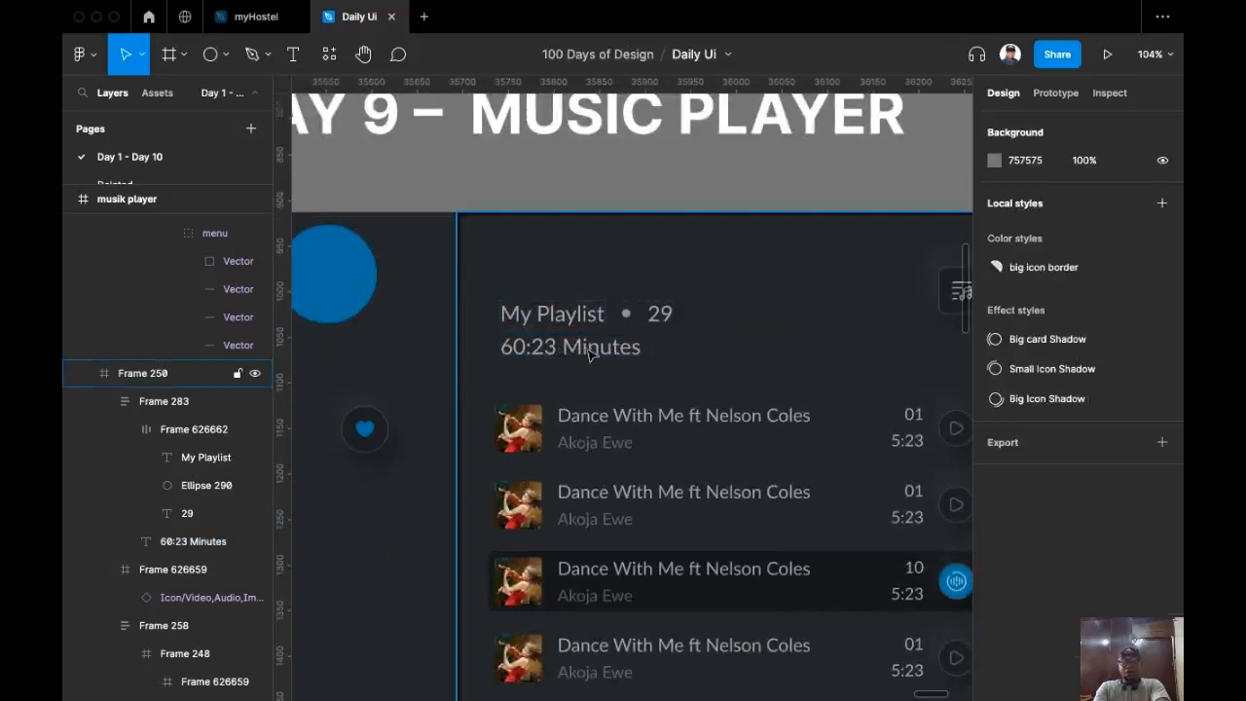
# Step: Set the '60:23 Minutes' subtitle's font size to 18
pyautogui.click(593, 353)
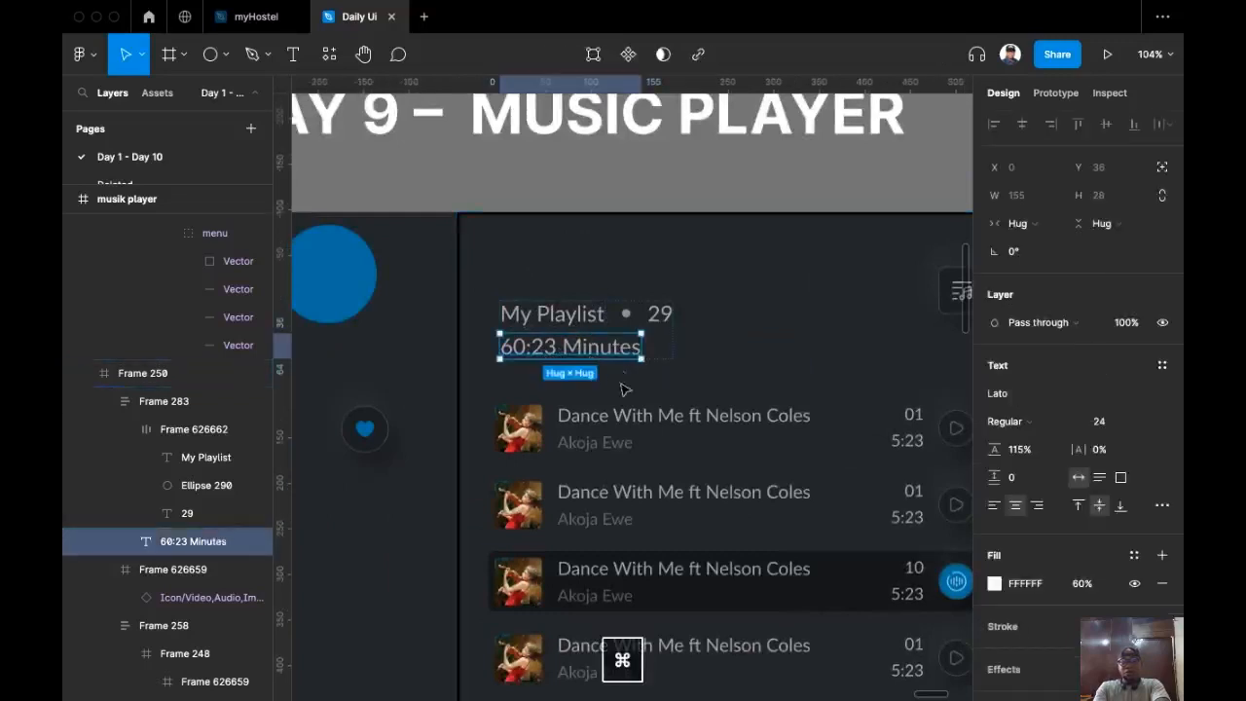
pyautogui.scroll(2, 584, 374)
pyautogui.click(1145, 421)
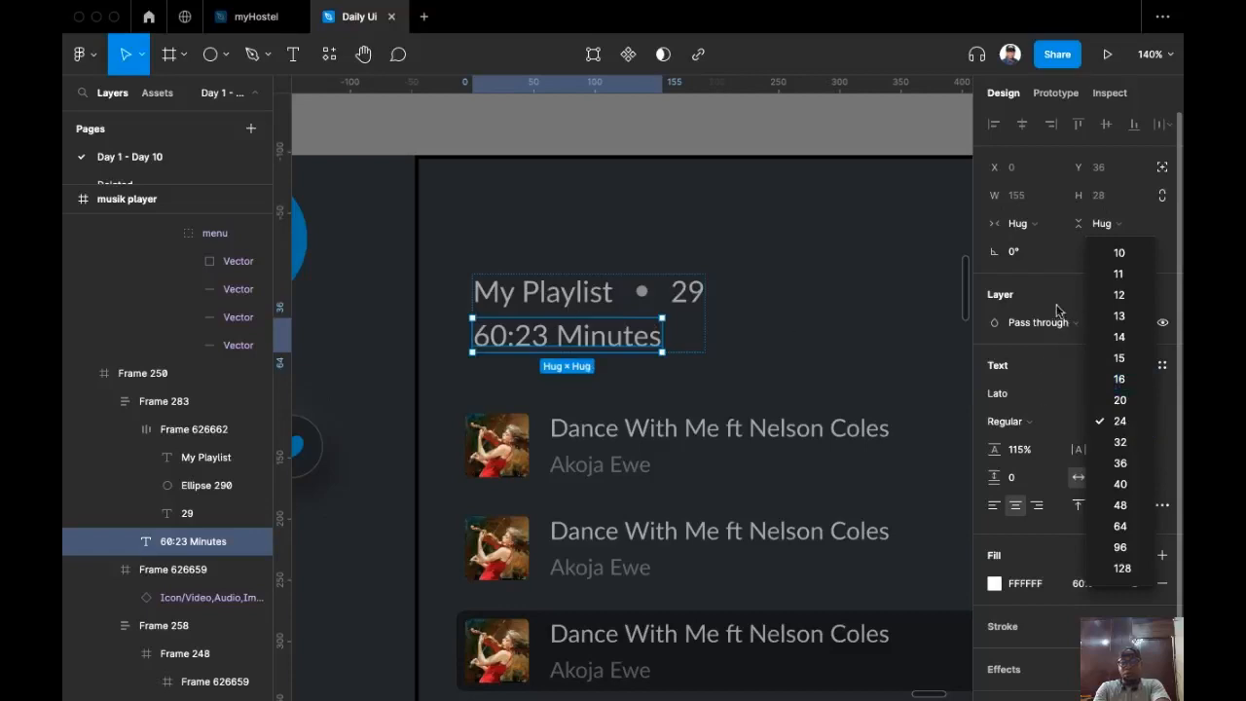
pyautogui.click(1058, 311)
pyautogui.click(1110, 421)
pyautogui.write('18')
pyautogui.press('Return')
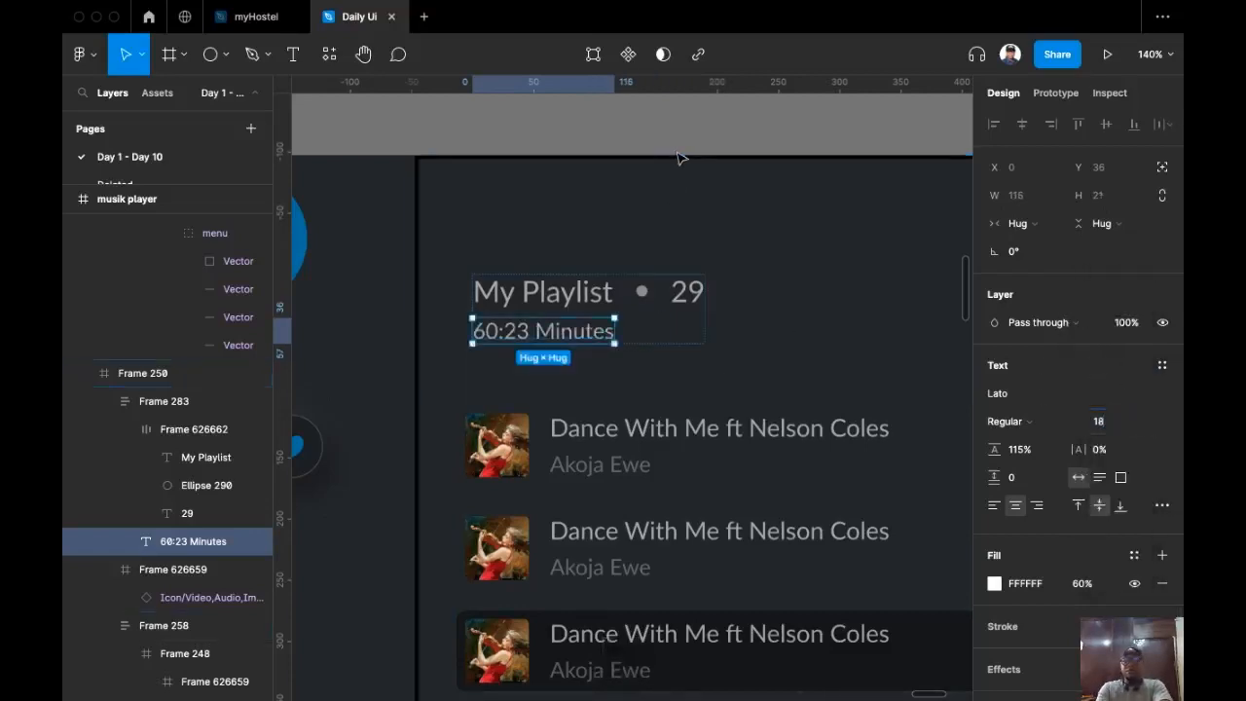
pyautogui.click(678, 154)
# Step: Top-align the playlist header with the playlist icon and shift both slightly down
pyautogui.scroll(-5, 662, 175)
pyautogui.scroll(-1, 649, 144)
pyautogui.moveTo(661, 194); pyautogui.dragTo(694, 143)
pyautogui.click(828, 160)
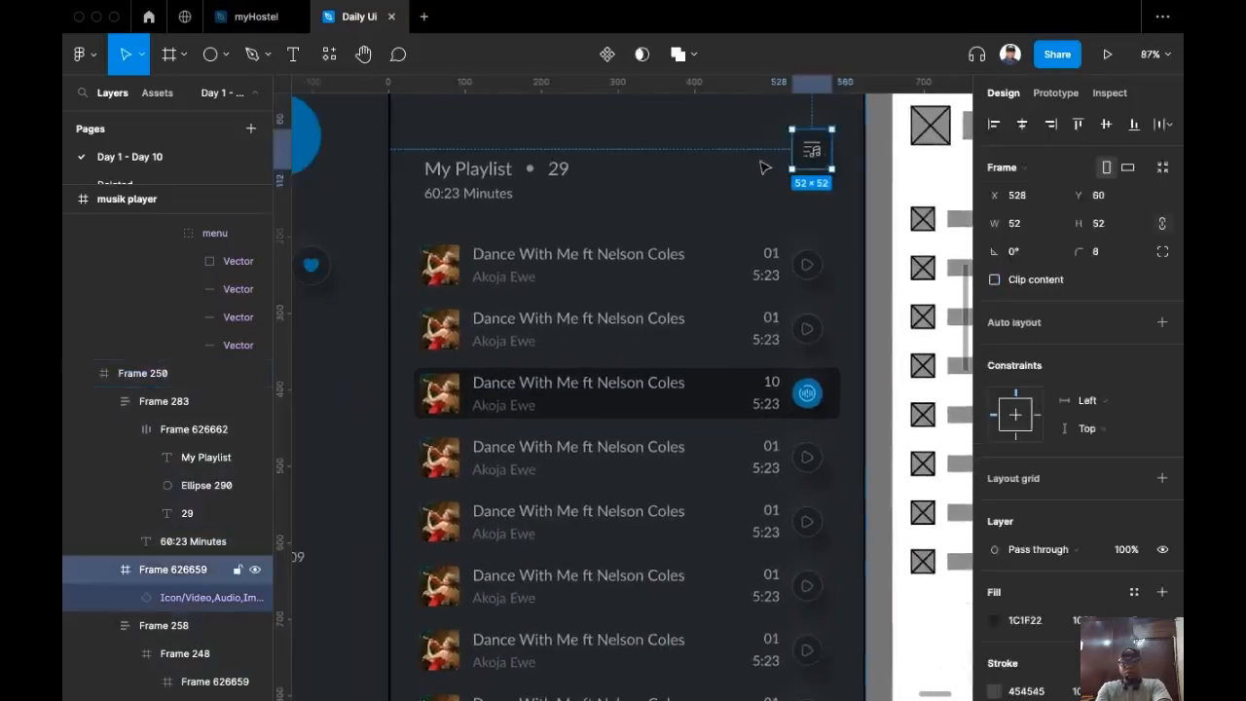
pyautogui.scroll(2, 754, 194)
pyautogui.keyDown('shift'); pyautogui.click(486, 304); pyautogui.keyUp('shift')
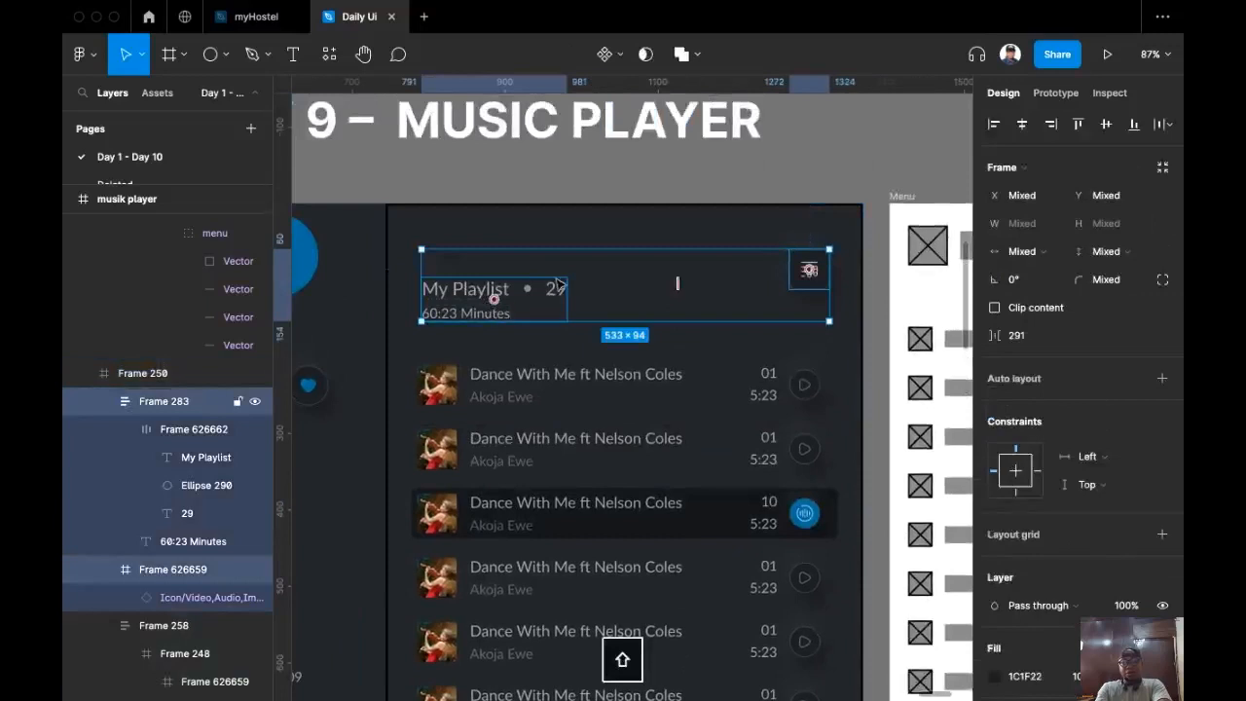
pyautogui.click(1078, 125)
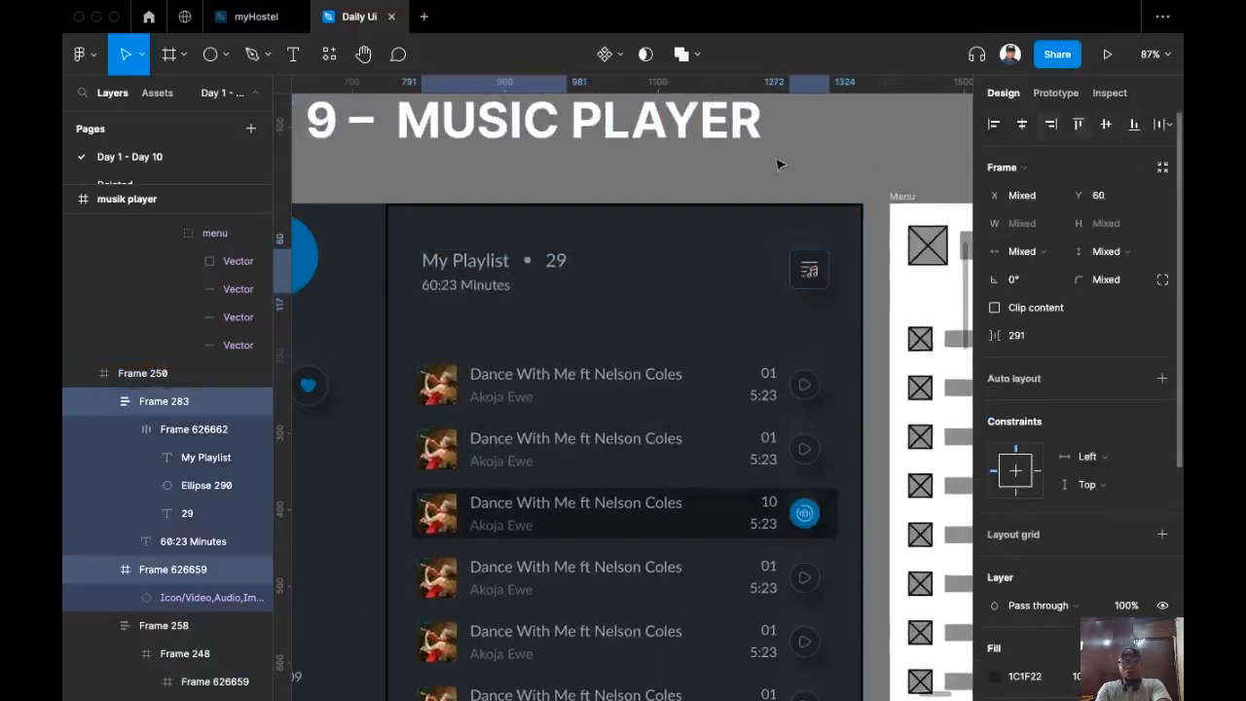
pyautogui.moveTo(682, 268); pyautogui.dragTo(682, 282)
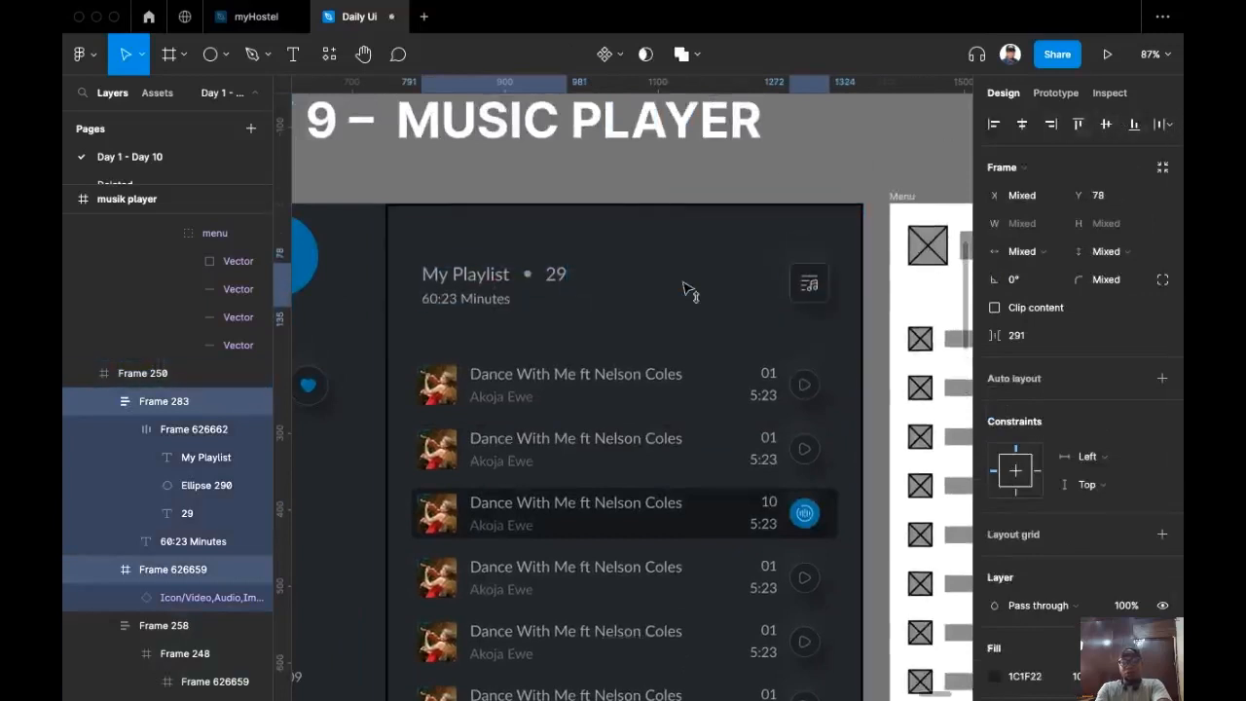
pyautogui.click(837, 161)
# Step: Scroll around the canvas to review the updated playlist header area
pyautogui.scroll(-1, 828, 141)
pyautogui.scroll(-1, 827, 141)
pyautogui.scroll(-2, 747, 264)
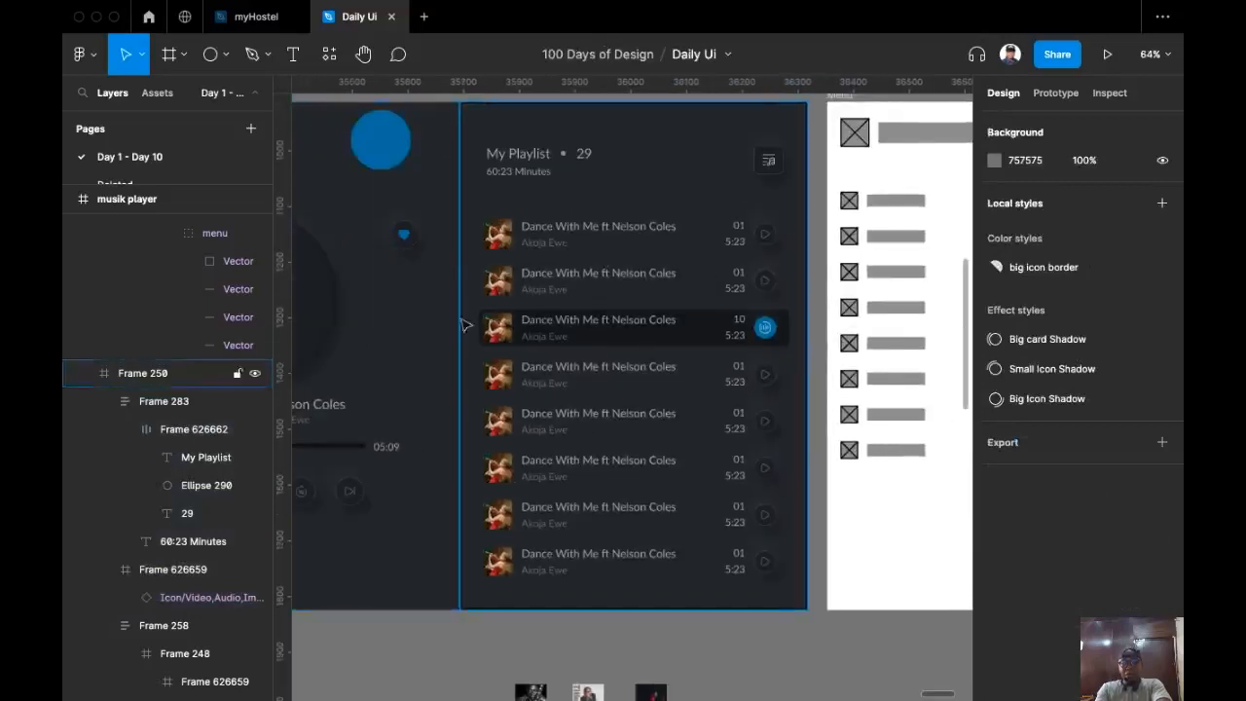
pyautogui.hscroll(-2, 538, 378)
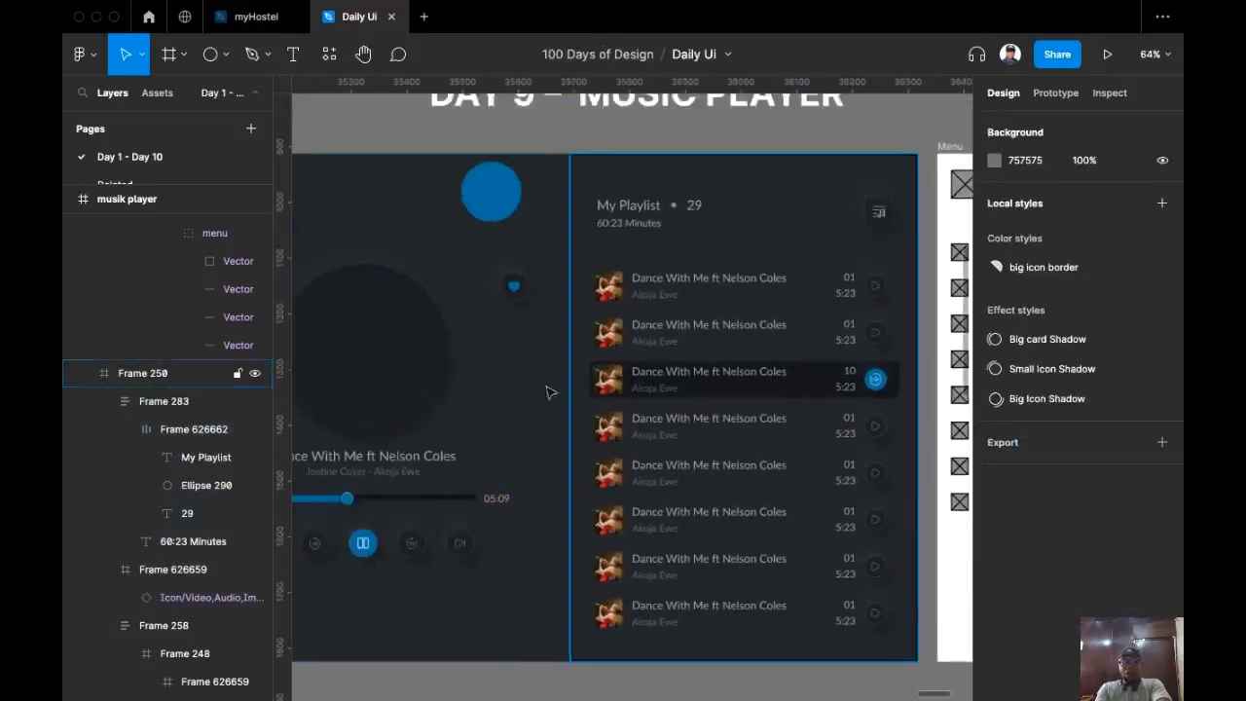
pyautogui.scroll(-2, 707, 443)
pyautogui.hscroll(-2, 610, 419)
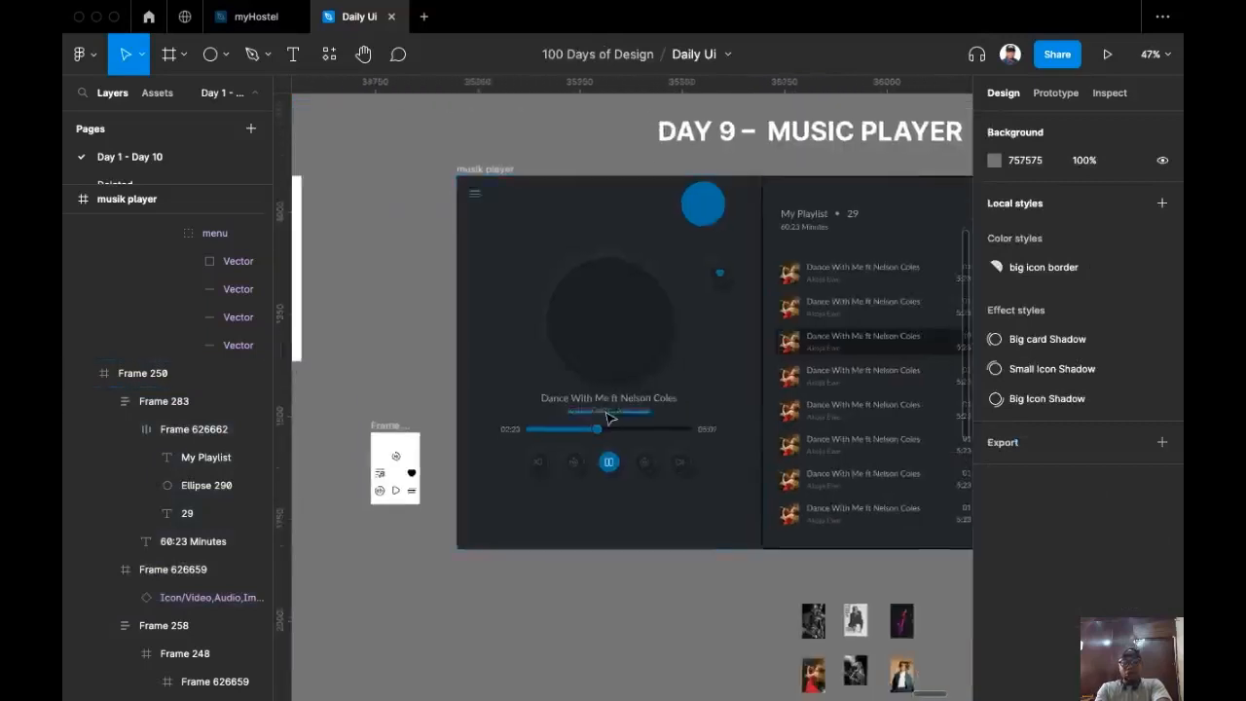
pyautogui.scroll(-2, 602, 433)
pyautogui.scroll(2, 746, 476)
pyautogui.scroll(2, 699, 559)
pyautogui.scroll(3, 697, 558)
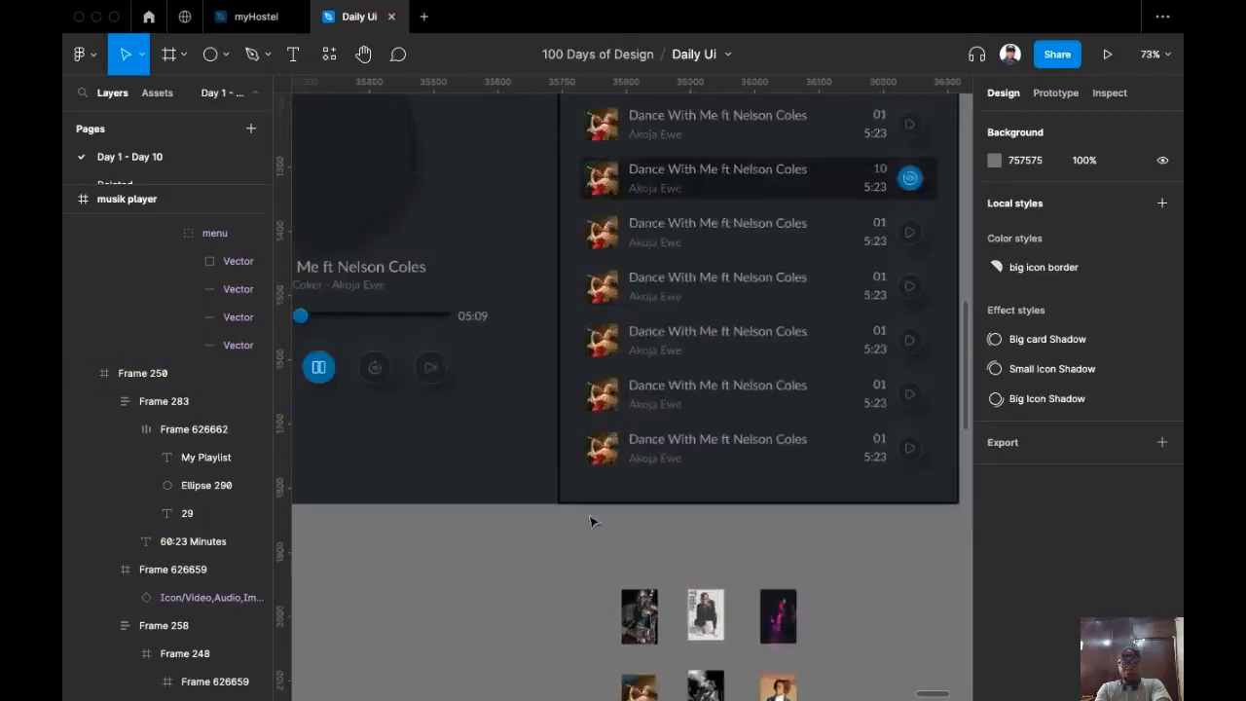
# Step: Replace the last playlist row's thumbnail with the guitarist image and delete the leftover copy
pyautogui.click(640, 616)
pyautogui.press('super+c')
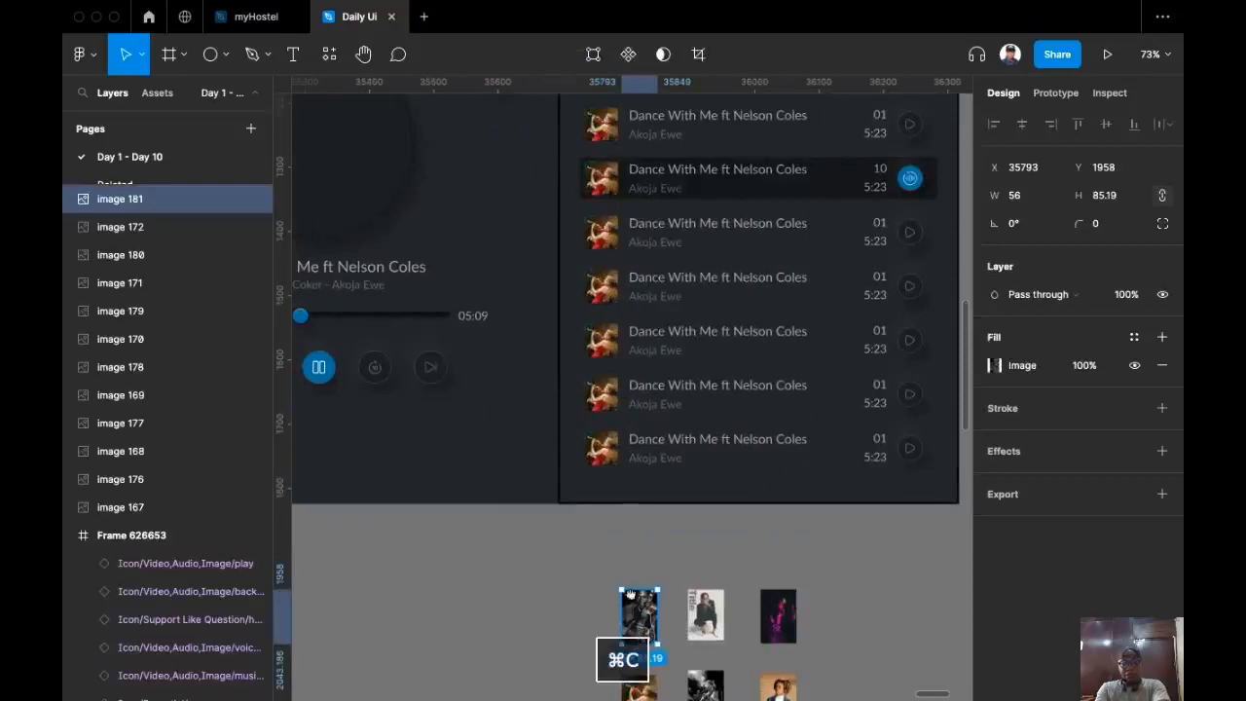
pyautogui.scroll(1, 623, 564)
pyautogui.keyDown('super'); pyautogui.click(612, 555); pyautogui.keyUp('super')
pyautogui.press('super+shift+r')
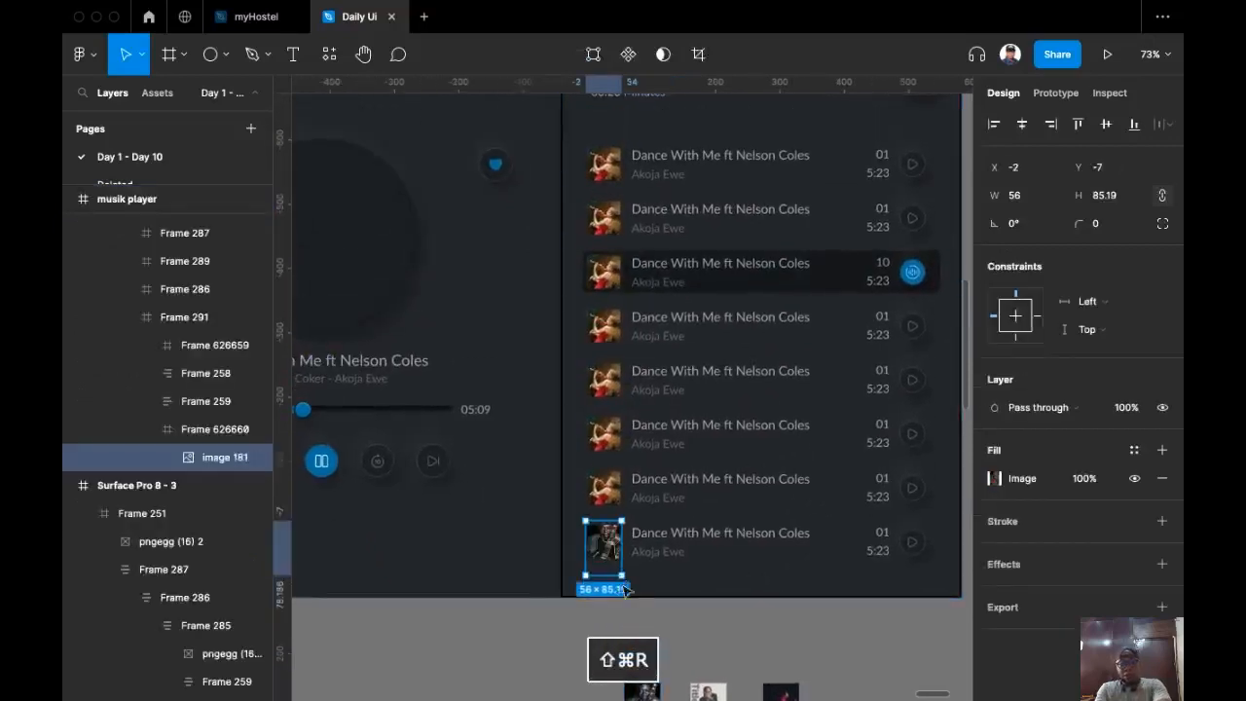
pyautogui.scroll(-2, 633, 525)
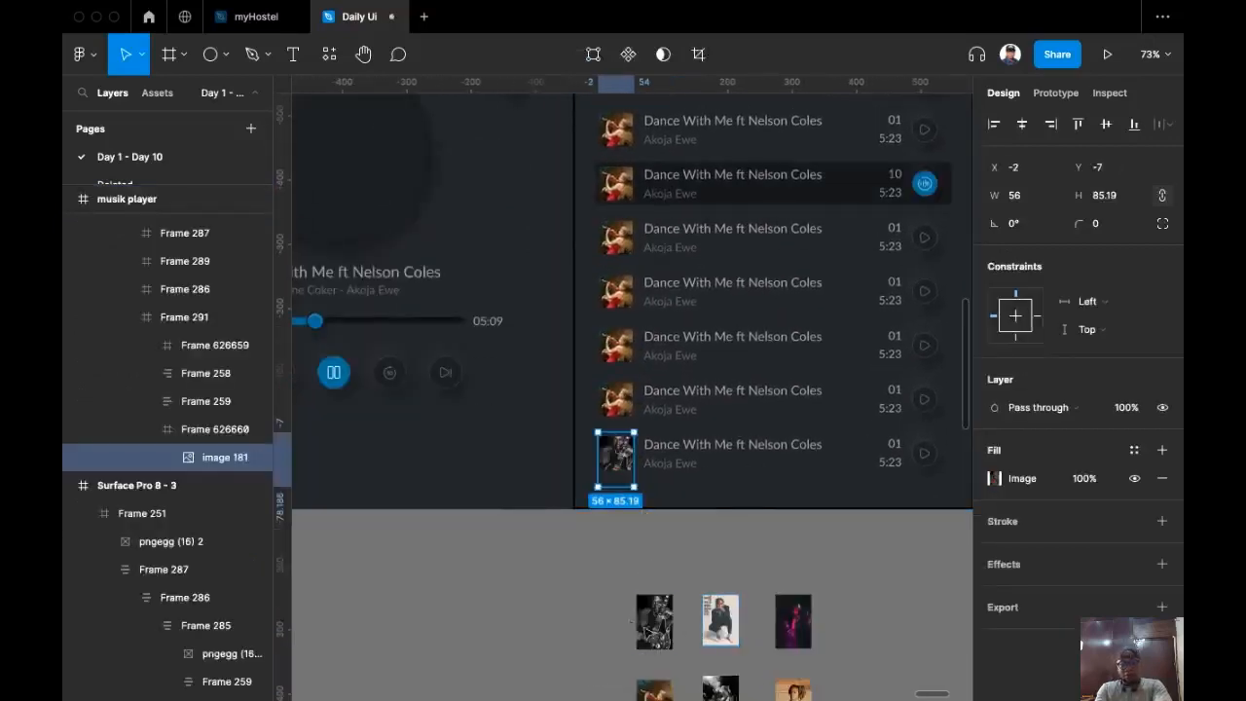
pyautogui.click(656, 623)
pyautogui.press('BackSpace')
# Step: Replace the sixth playlist row's thumbnail with the magenta concert image
pyautogui.click(793, 623)
pyautogui.press('super+x')
pyautogui.keyDown('super'); pyautogui.click(617, 403); pyautogui.keyUp('super')
pyautogui.keyDown('super'); pyautogui.click(615, 401); pyautogui.keyUp('super')
pyautogui.press('super+shift+r')
# Step: Put the orange portrait on the third-from-last thumbnail and delete the unused red-dress image
pyautogui.click(795, 665)
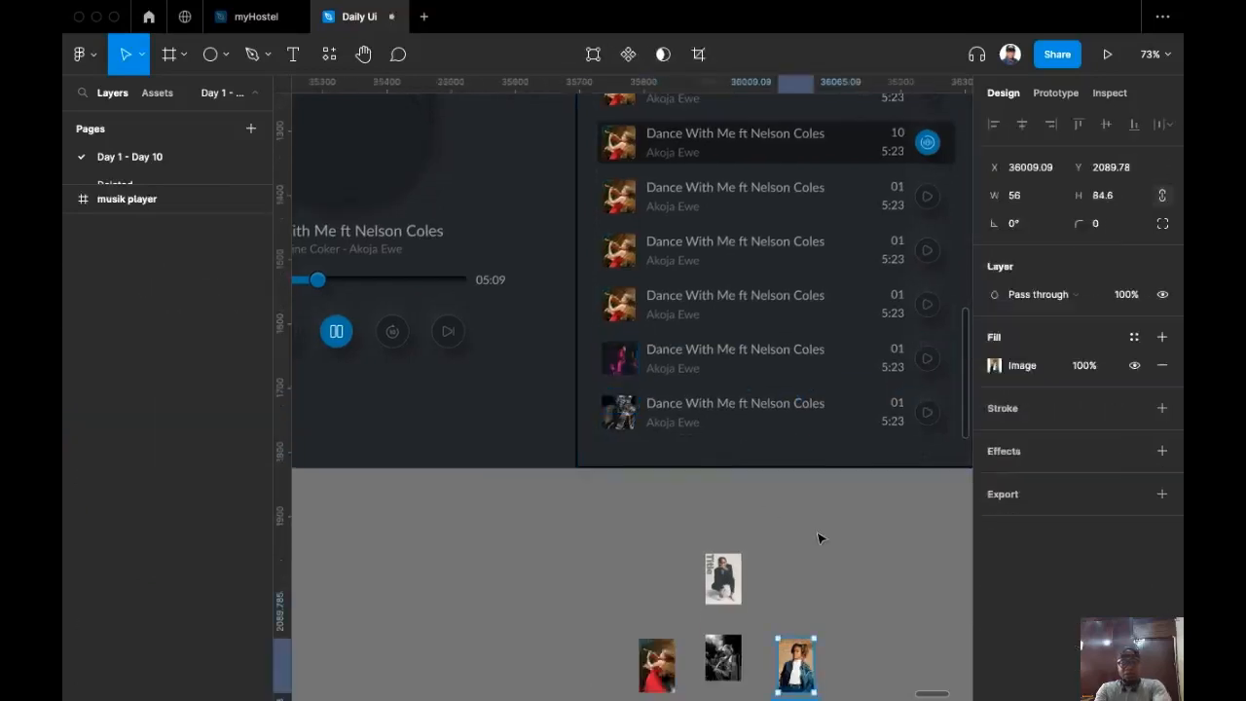
pyautogui.press('super+x')
pyautogui.scroll(1, 721, 526)
pyautogui.keyDown('super'); pyautogui.click(620, 364); pyautogui.keyUp('super')
pyautogui.press('super+shift+r')
pyautogui.scroll(-2, 768, 575)
pyautogui.click(649, 613)
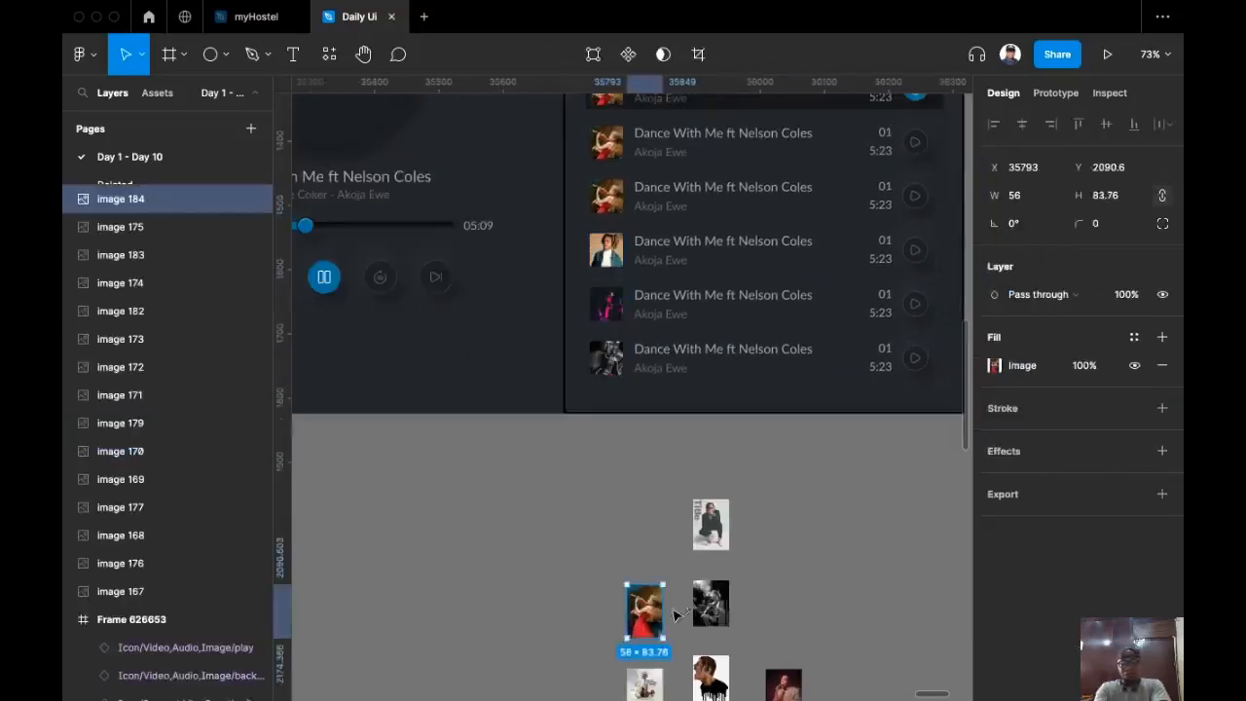
pyautogui.press('BackSpace')
# Step: Swap the fifth thumbnail and the guitarist thumbnail for two of the loose portraits
pyautogui.click(644, 682)
pyautogui.press('super+x')
pyautogui.moveTo(597, 523); pyautogui.dragTo(613, 685)
pyautogui.keyDown('super'); pyautogui.click(622, 362); pyautogui.keyUp('super')
pyautogui.press('super+shift+r')
pyautogui.moveTo(660, 469); pyautogui.dragTo(646, 356)
pyautogui.click(712, 656)
pyautogui.press('super+x')
pyautogui.keyDown('super'); pyautogui.click(590, 368); pyautogui.keyUp('super')
pyautogui.press('super+shift+r')
# Step: Replace the upper playlist thumbnail with another loose portrait
pyautogui.click(681, 645)
pyautogui.press('super+x')
pyautogui.moveTo(752, 505); pyautogui.dragTo(751, 527)
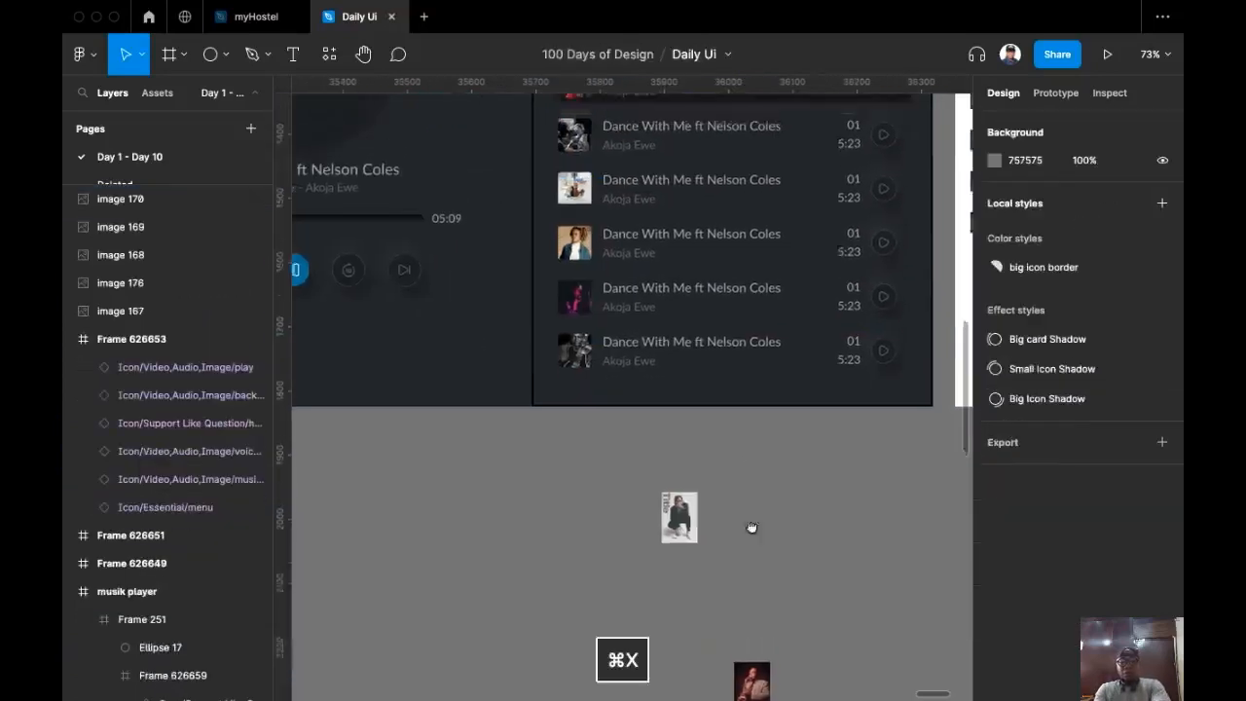
pyautogui.scroll(3, 751, 527)
pyautogui.keyDown('super'); pyautogui.click(550, 273); pyautogui.keyUp('super')
pyautogui.press('super+shift+r')
pyautogui.scroll(-2, 681, 555)
# Step: Move the last loose portrait up-left and raise its image contrast to maximum
pyautogui.click(663, 633)
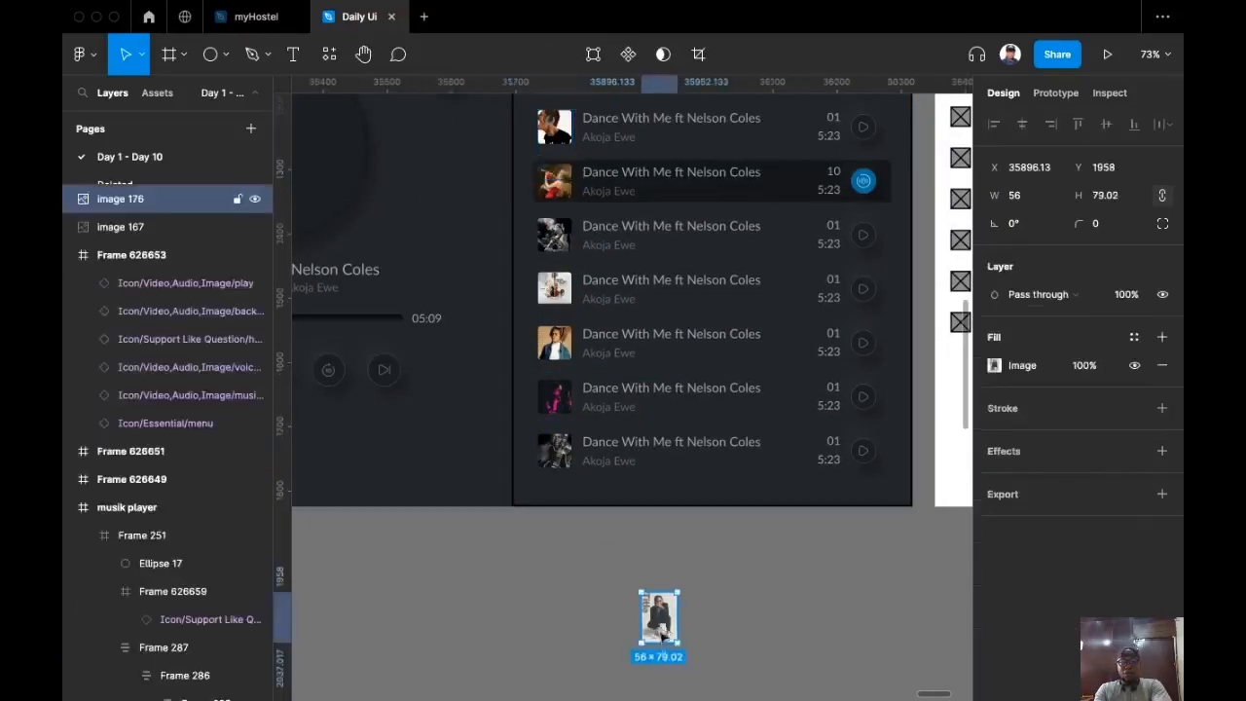
pyautogui.scroll(10, 642, 613)
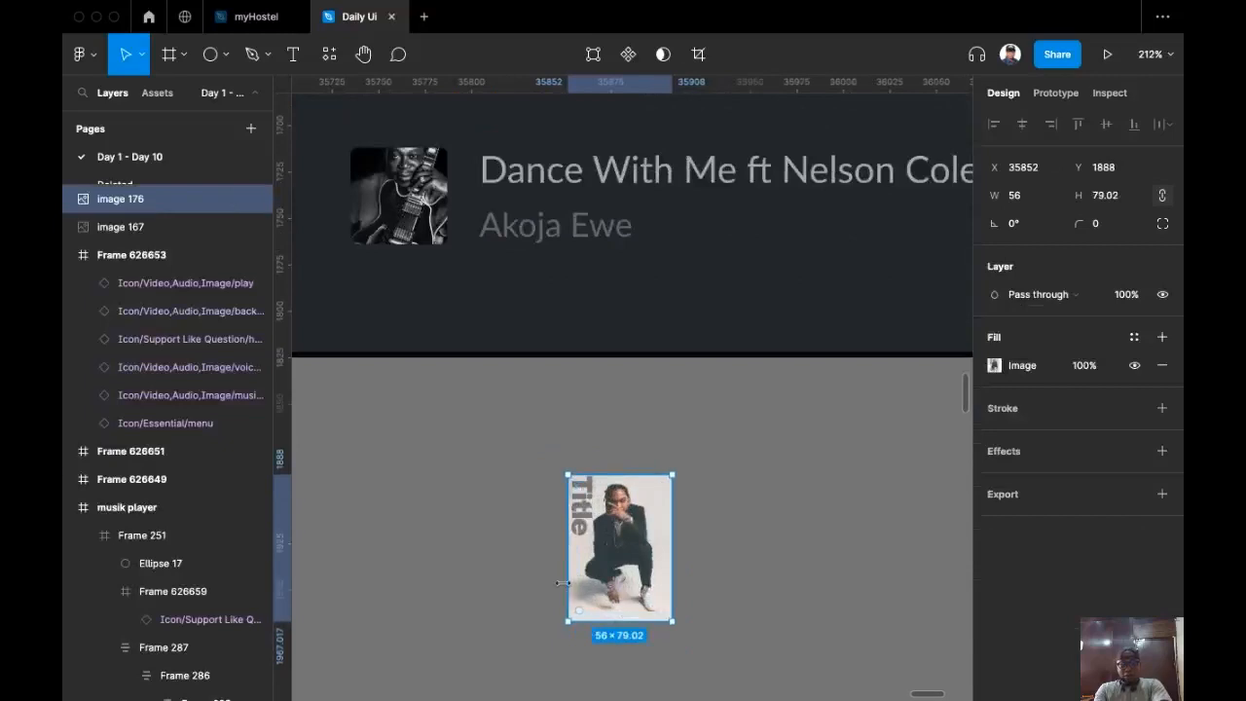
pyautogui.scroll(1, 627, 530)
pyautogui.moveTo(663, 546); pyautogui.dragTo(589, 462)
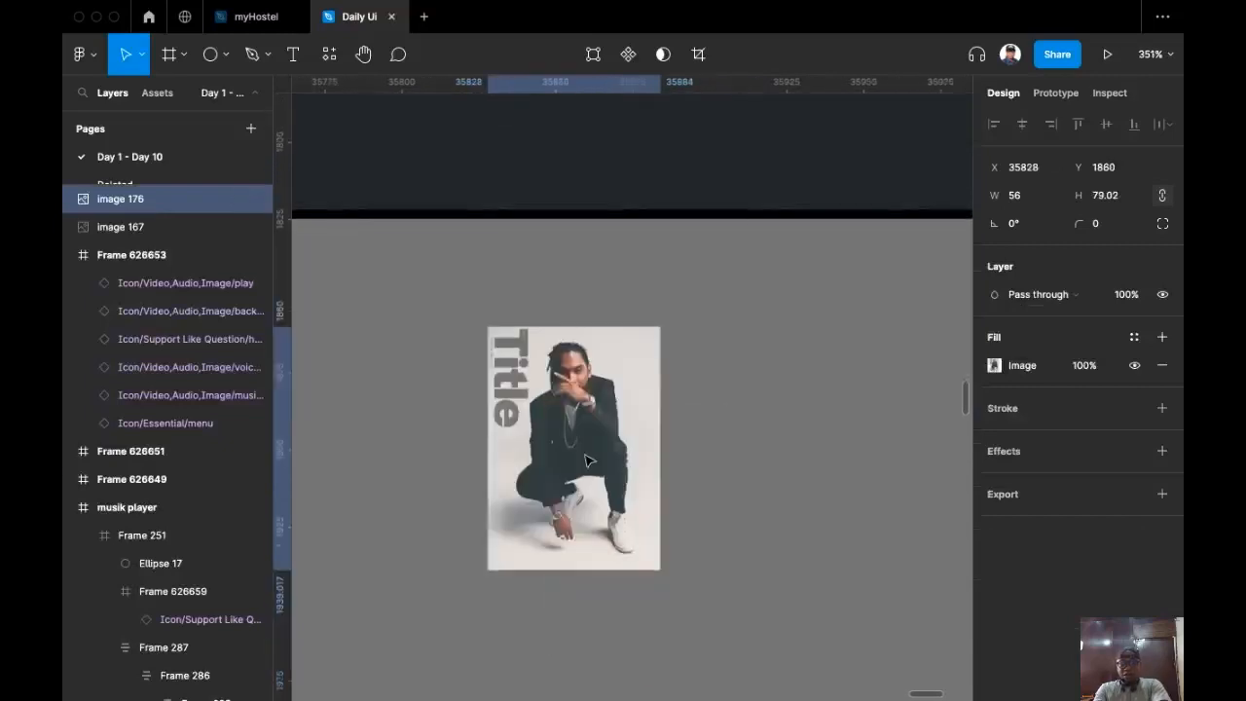
pyautogui.click(994, 365)
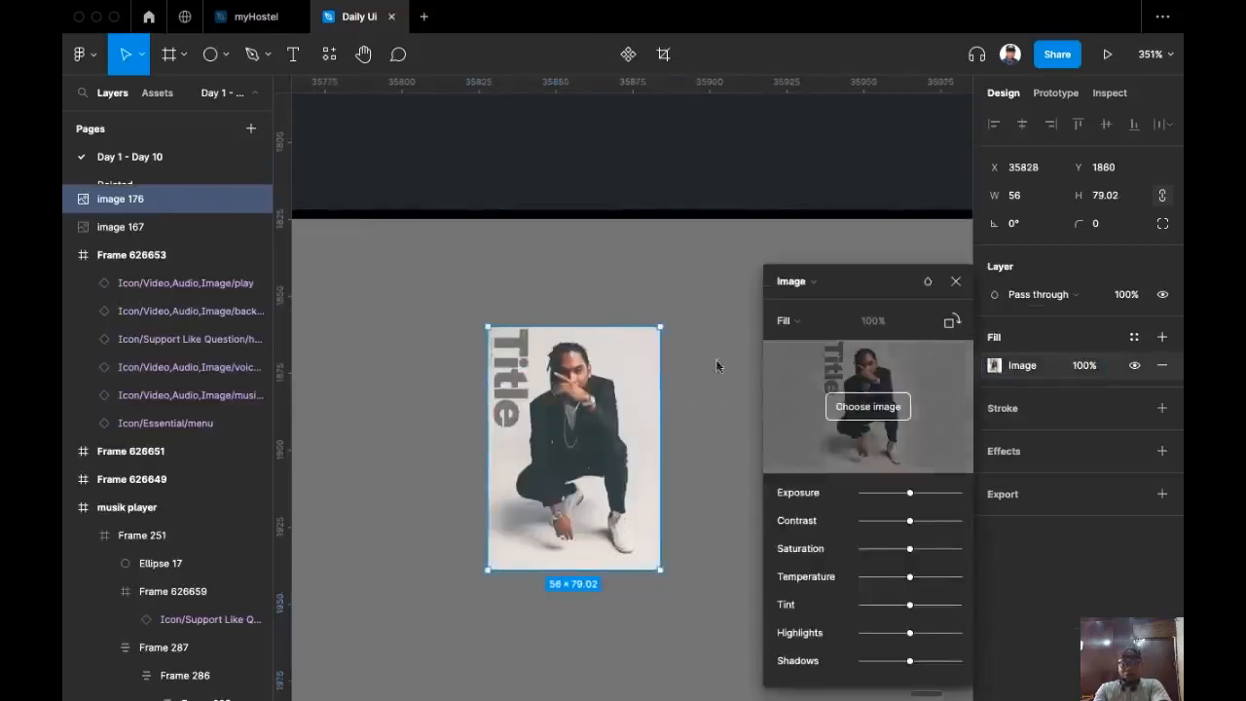
pyautogui.moveTo(913, 497); pyautogui.dragTo(950, 522)
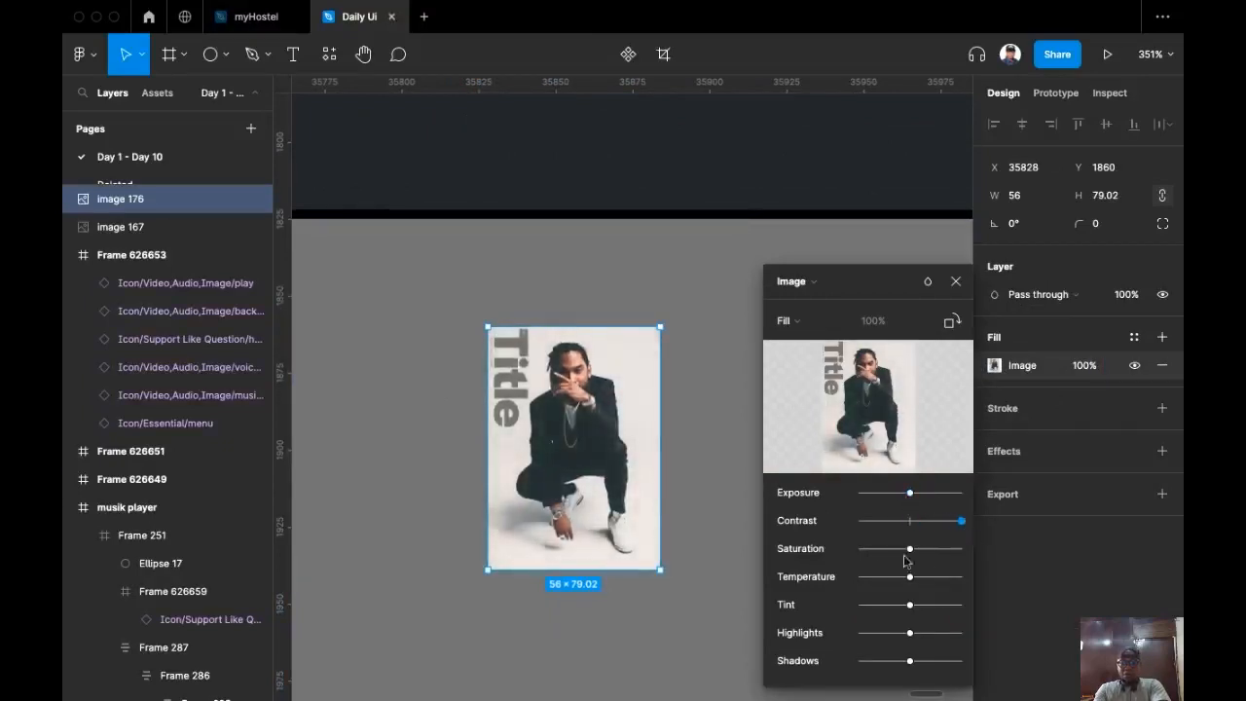
pyautogui.moveTo(910, 632); pyautogui.dragTo(769, 670)
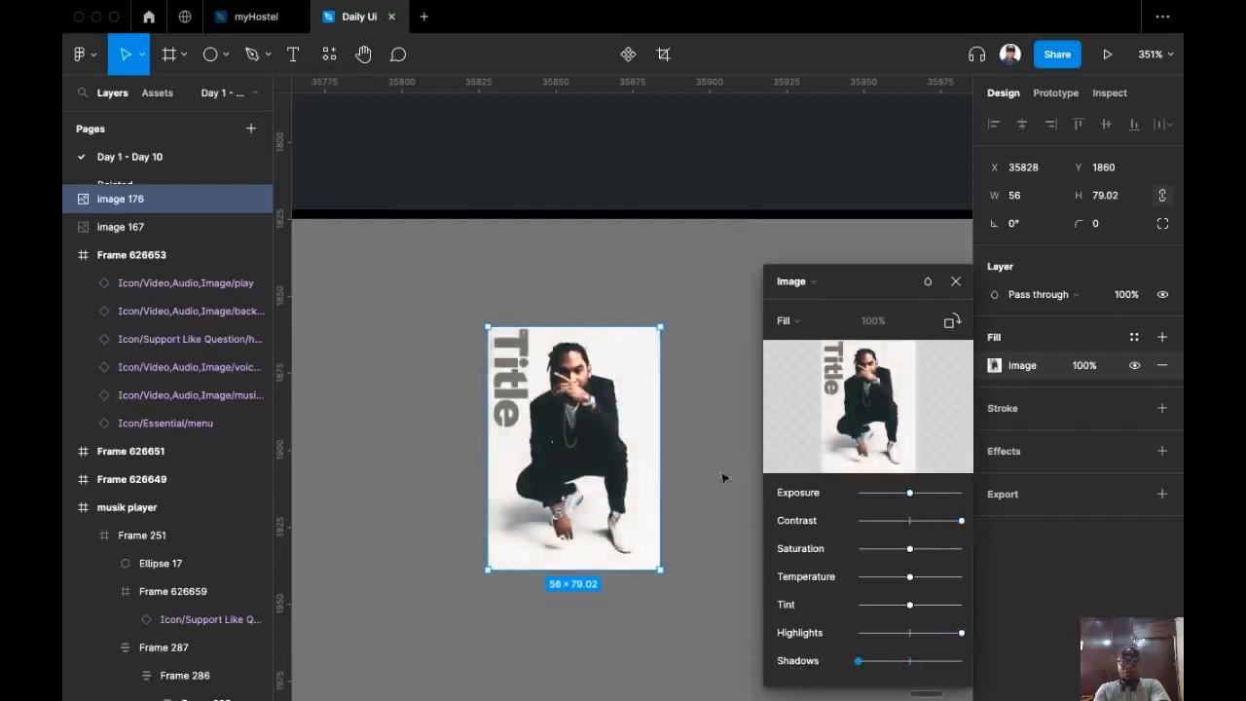
pyautogui.click(718, 416)
# Step: Cut the man-in-black photo and paste it over the third row's thumbnail
pyautogui.click(654, 389)
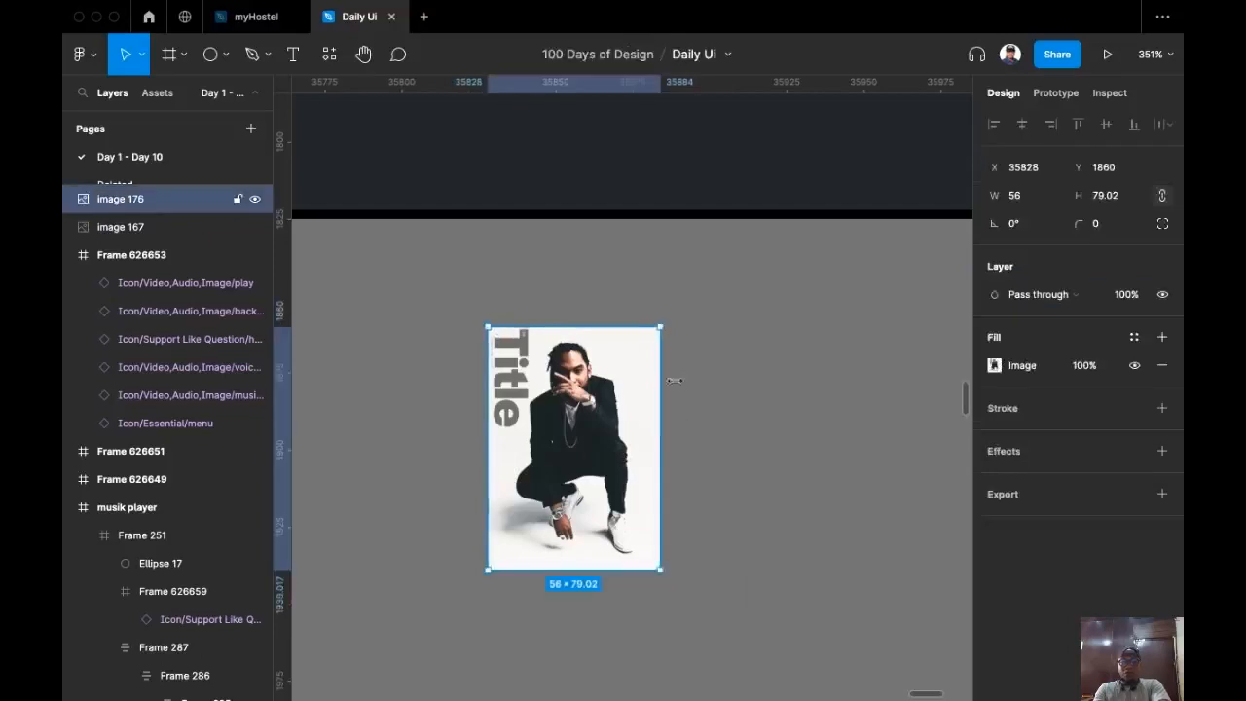
pyautogui.press('super+x')
pyautogui.scroll(5, 731, 536)
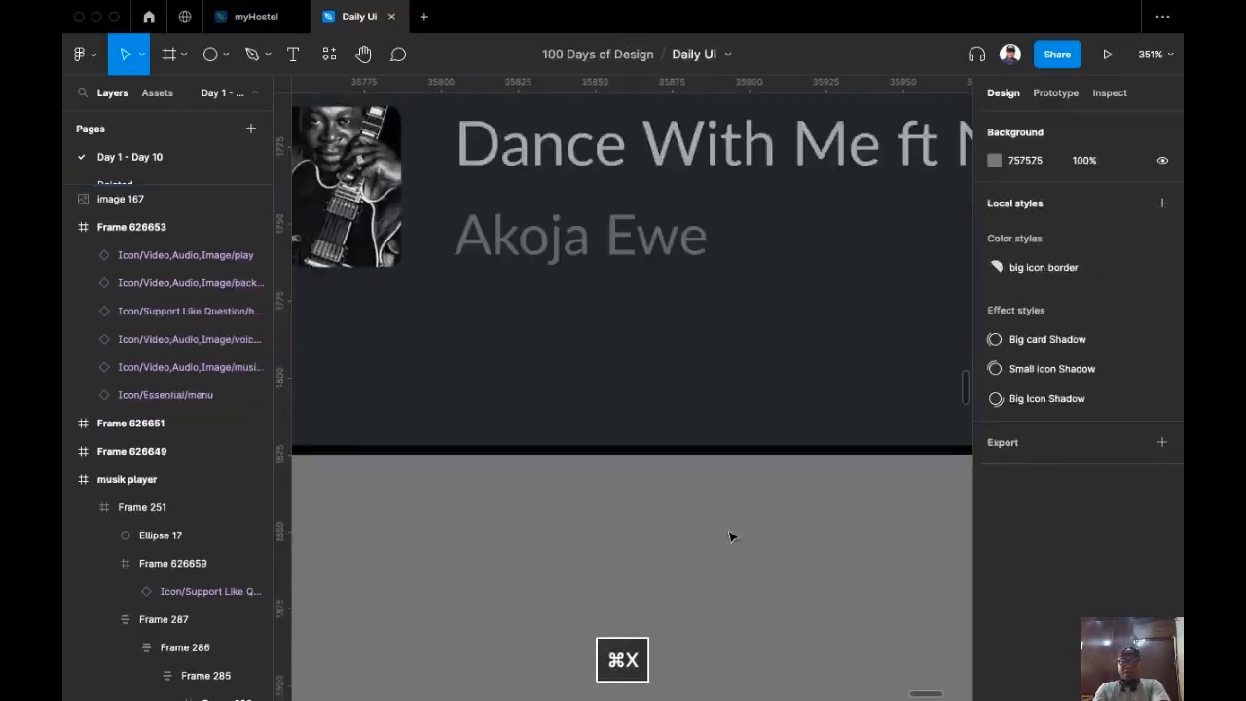
pyautogui.scroll(-5, 731, 536)
pyautogui.scroll(5, 557, 388)
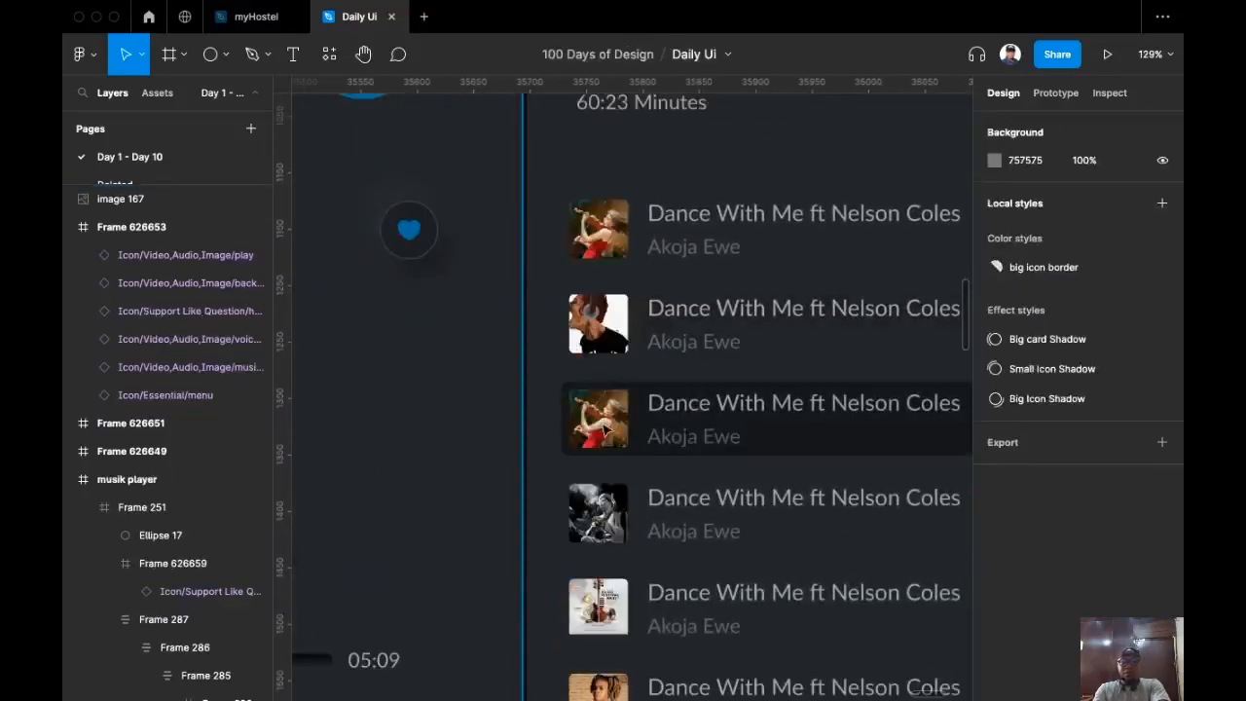
pyautogui.keyDown('super'); pyautogui.click(605, 440); pyautogui.keyUp('super')
pyautogui.press('super+v')
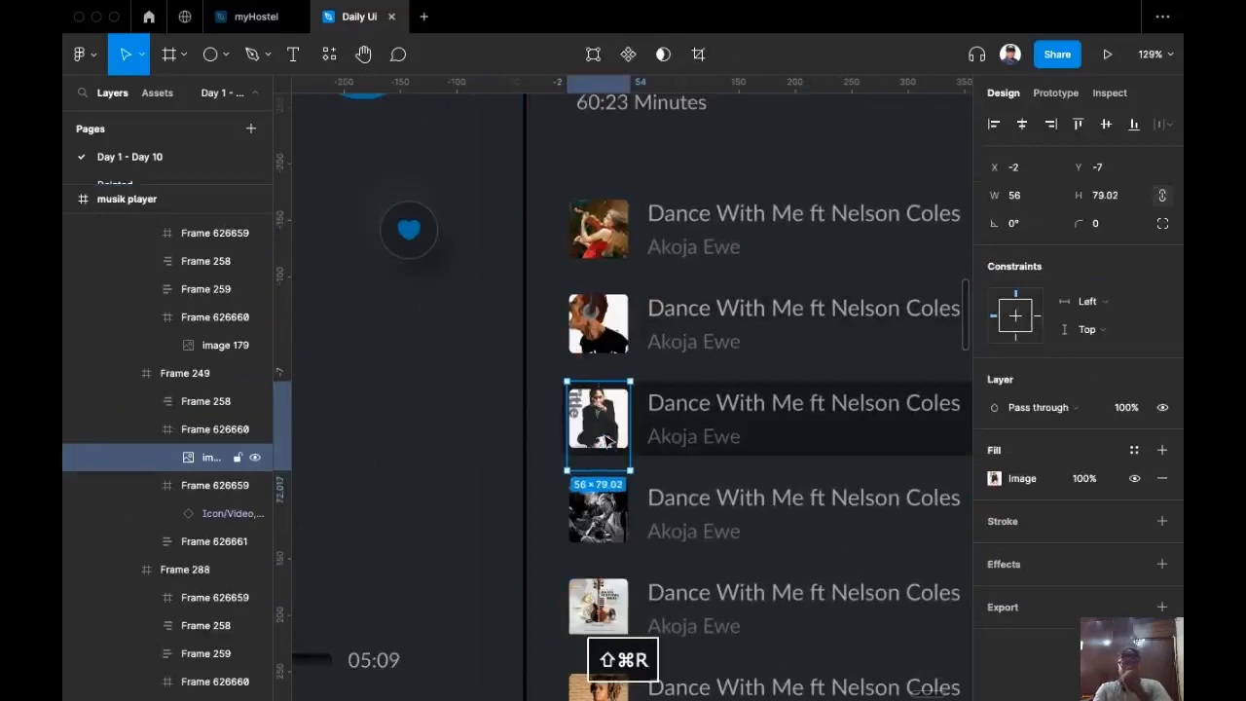
# Step: Copy the third row's new man-in-black thumbnail photo
pyautogui.scroll(-5, 614, 659)
pyautogui.click(808, 394)
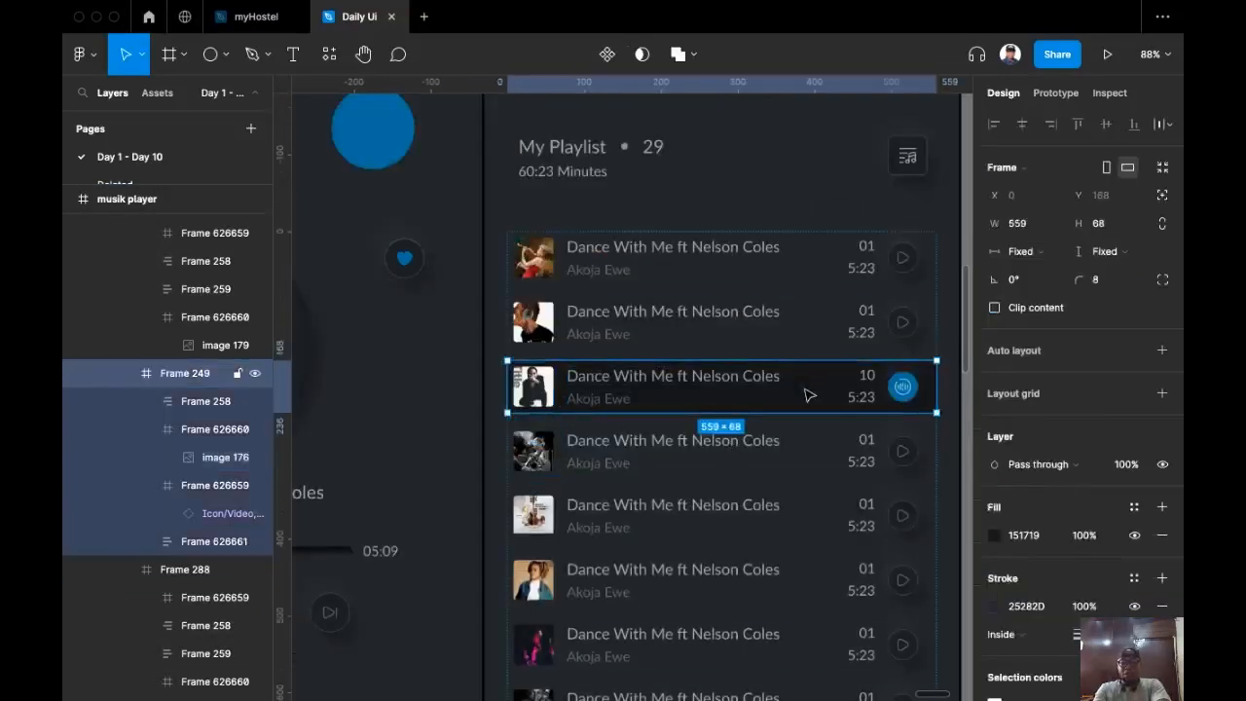
pyautogui.doubleClick(536, 401)
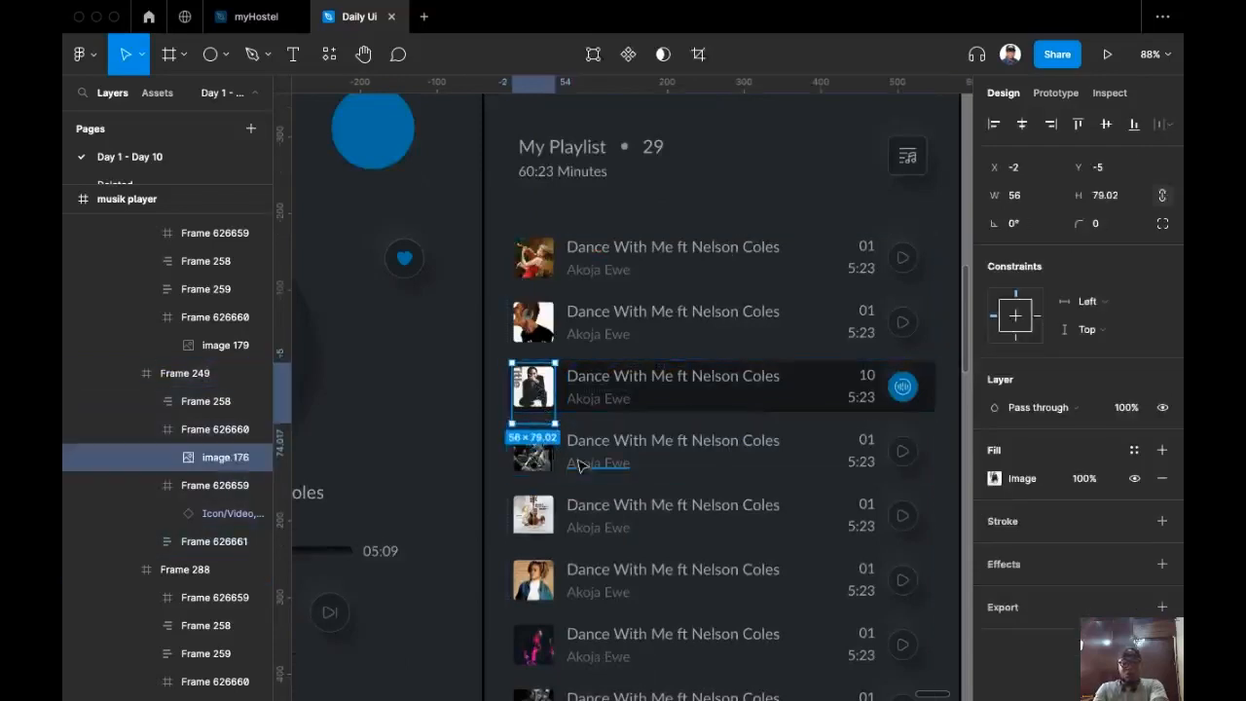
pyautogui.press('super+c')
pyautogui.hscroll(-5, 467, 389)
pyautogui.click(604, 409)
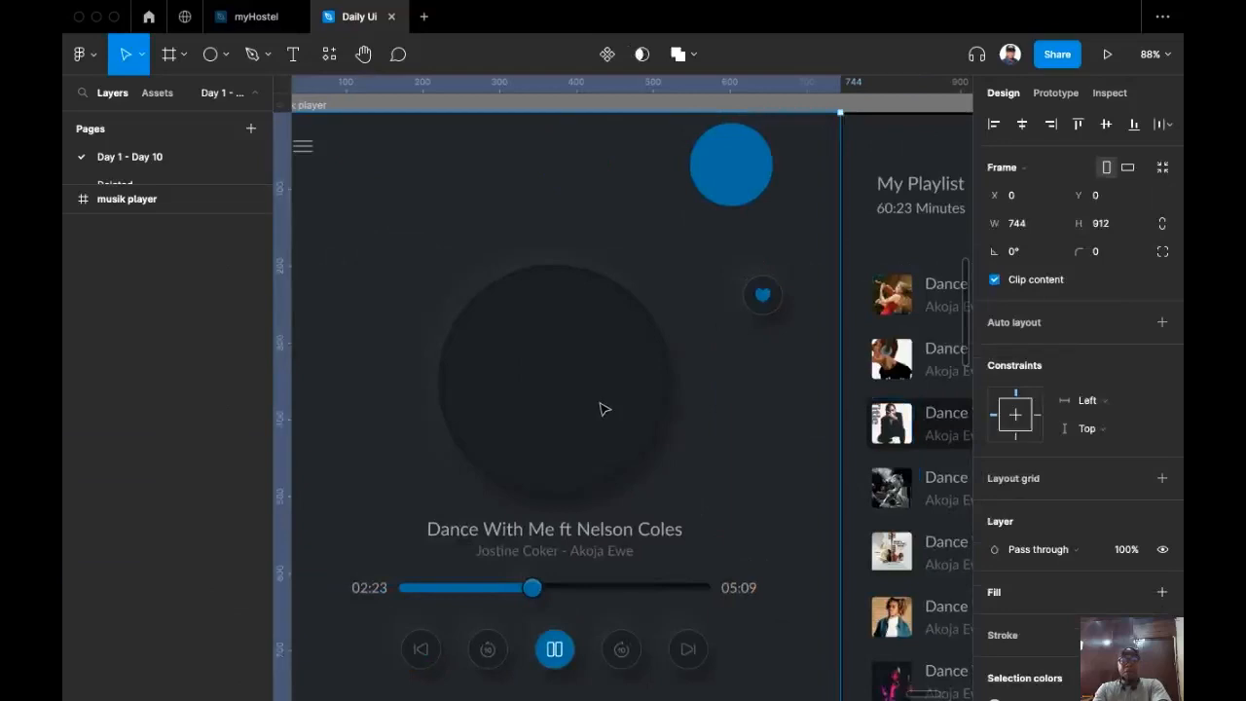
# Step: Paste the man-in-black photo into the disc frame and centre it both ways
pyautogui.click(603, 409)
pyautogui.press('super+v')
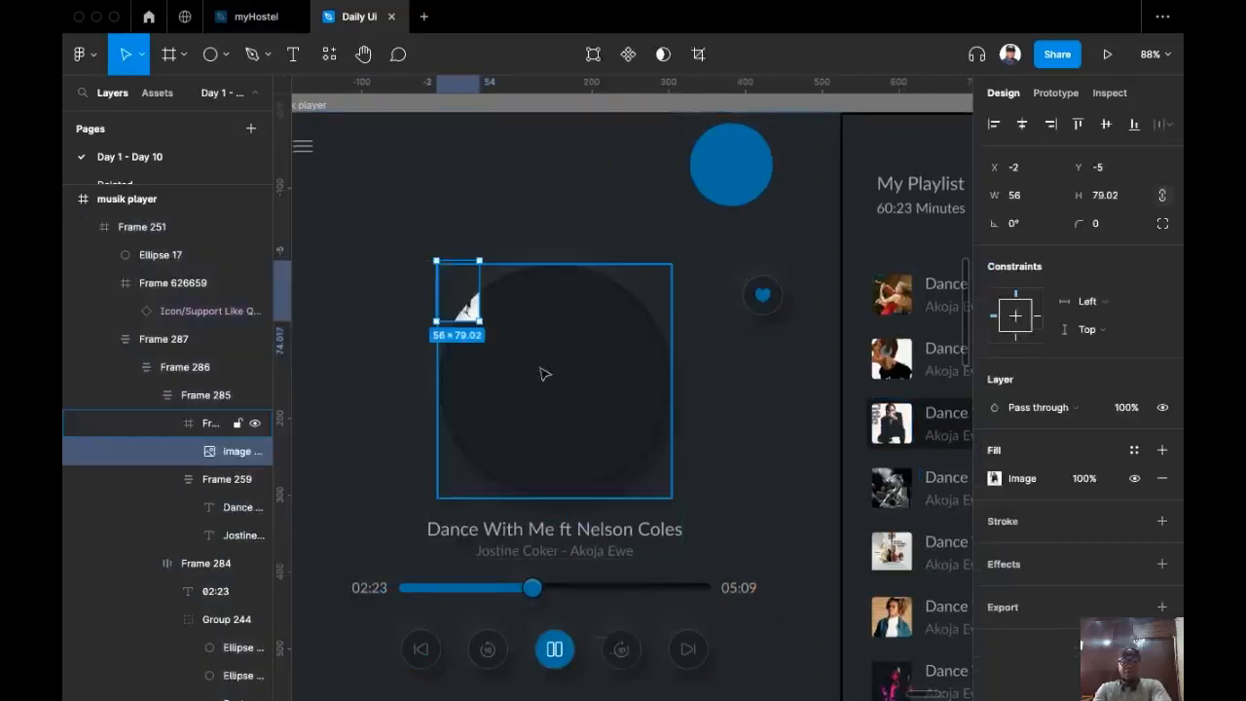
pyautogui.click(1104, 123)
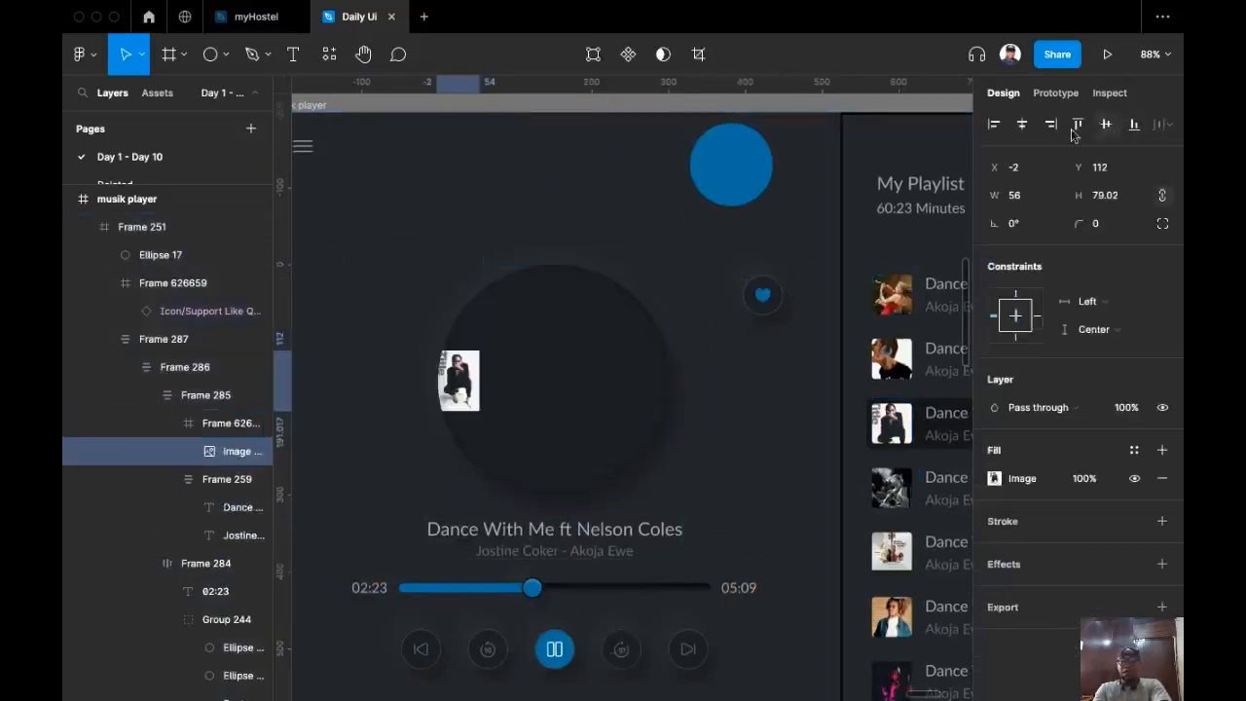
pyautogui.click(1020, 124)
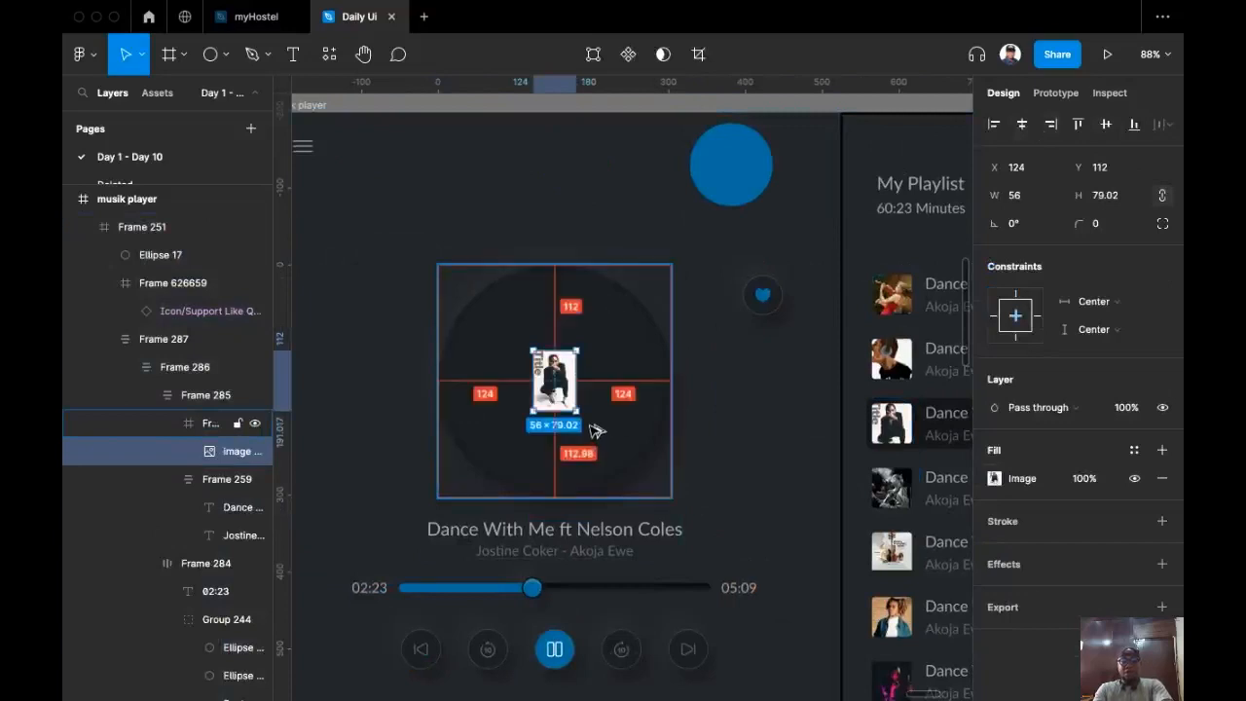
# Step: Enlarge the photo proportionally from the centre to 304×429 and nudge it down
pyautogui.press('alt')
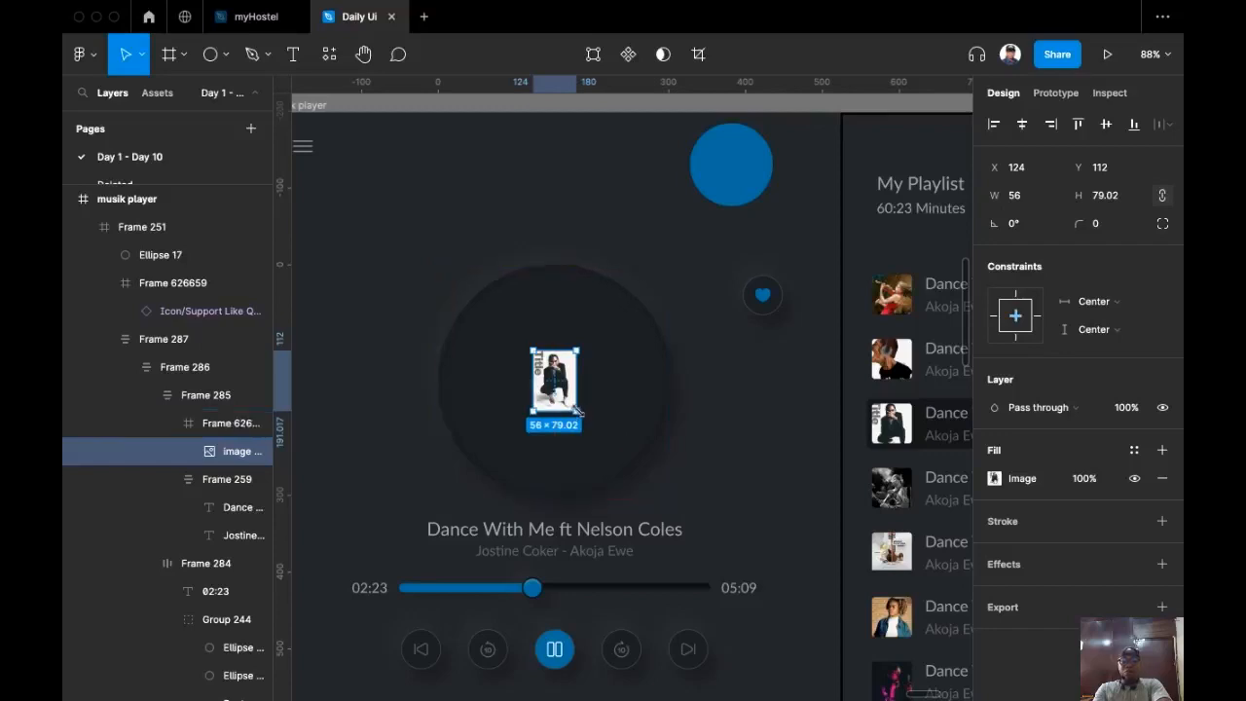
pyautogui.hotkey('alt', 'shift')
pyautogui.moveTo(577, 412); pyautogui.dragTo(671, 545)
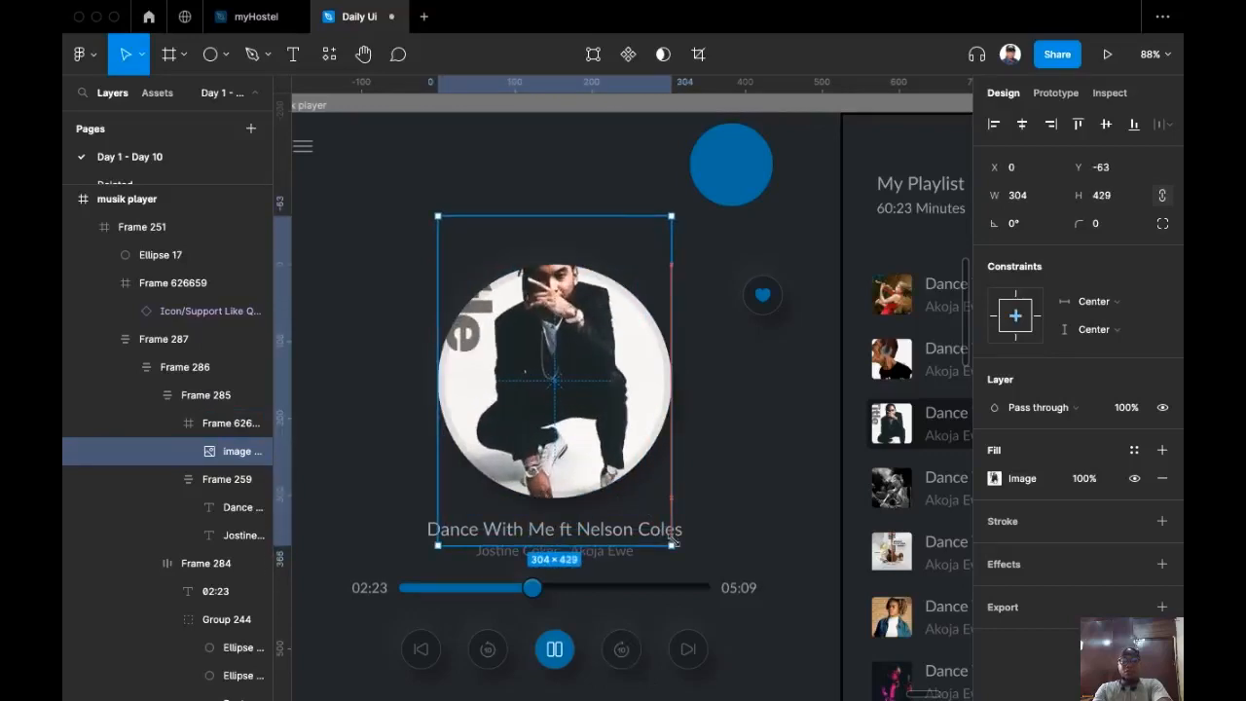
pyautogui.moveTo(587, 323); pyautogui.dragTo(578, 344)
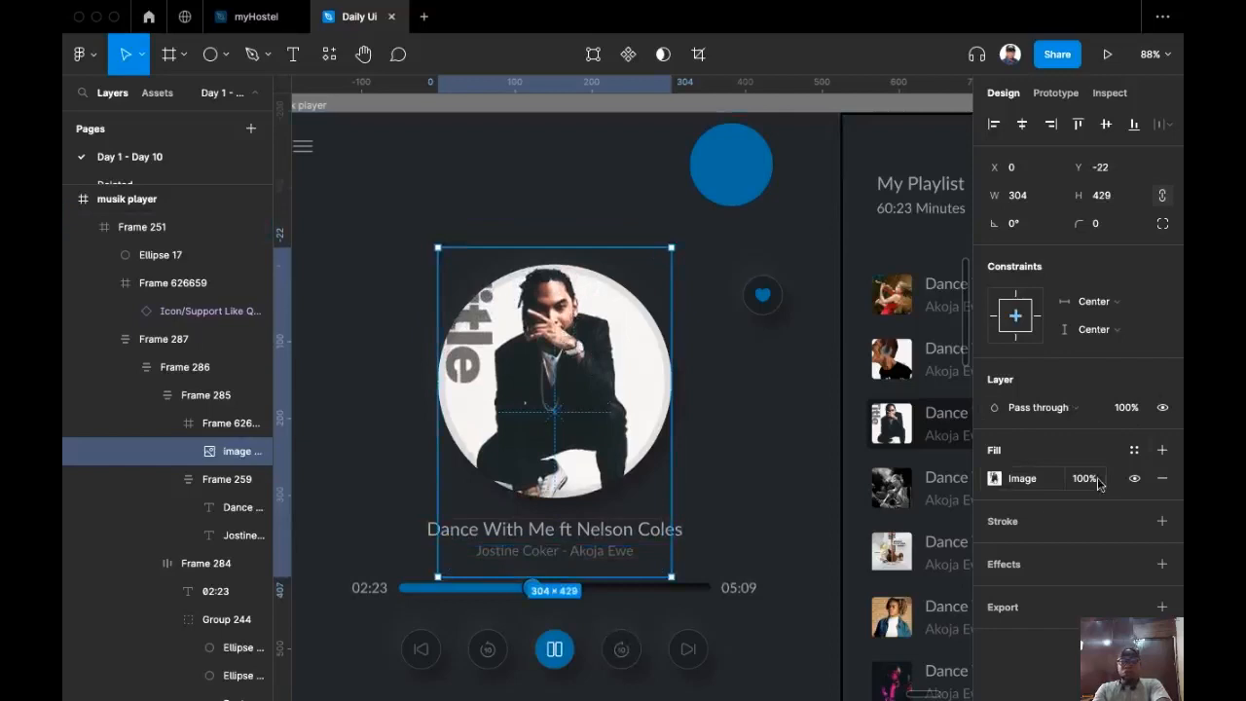
# Step: Set the photo's layer blend mode to Overlay
pyautogui.click(1086, 409)
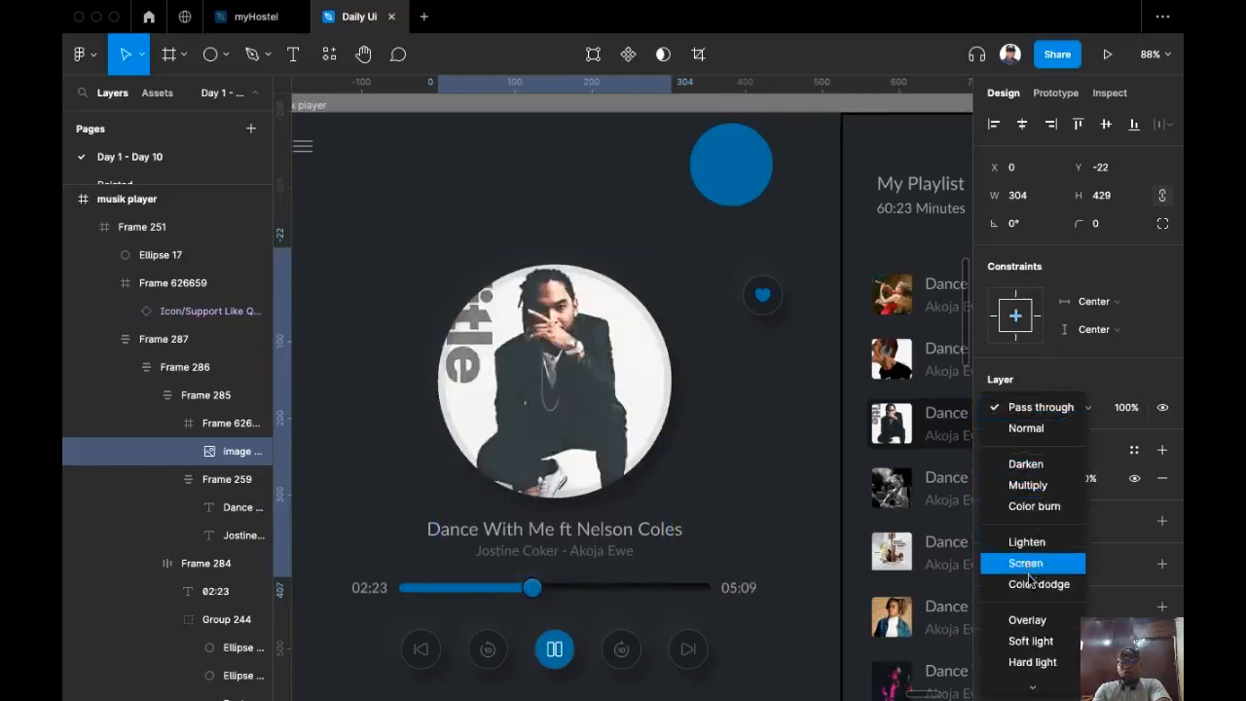
pyautogui.click(1014, 628)
pyautogui.click(581, 192)
pyautogui.hscroll(-2, 632, 201)
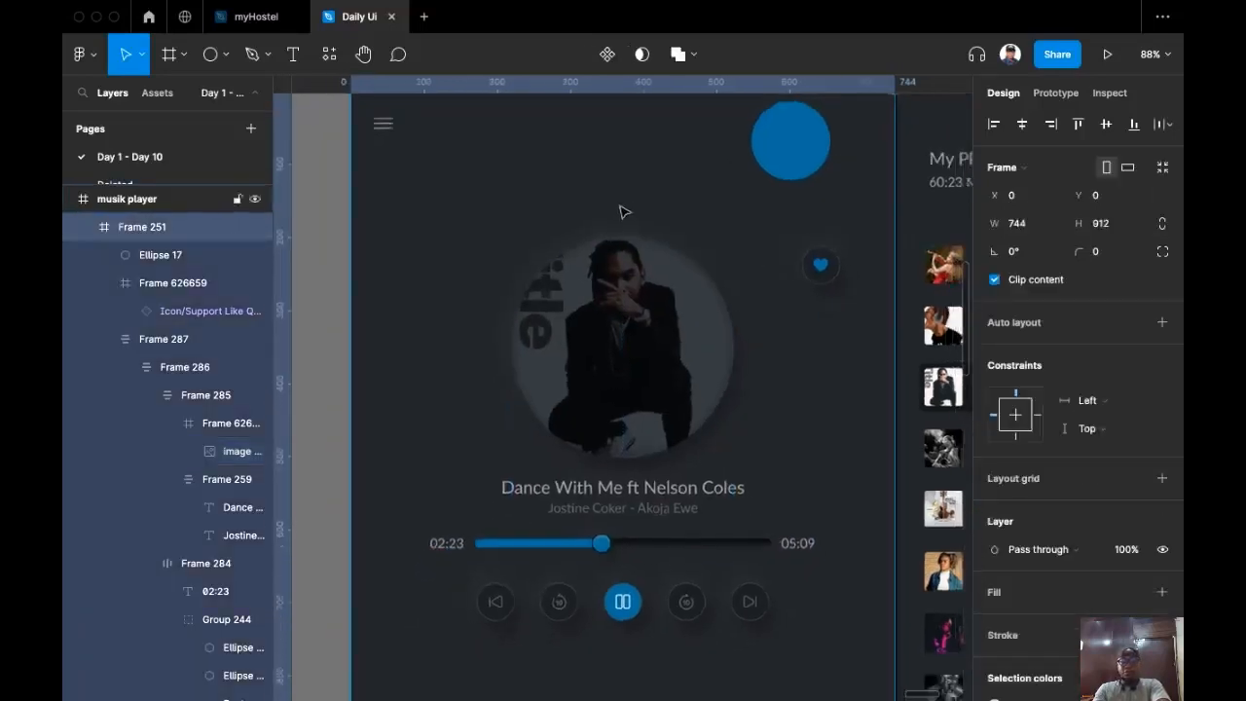
pyautogui.scroll(-2, 625, 211)
pyautogui.hscroll(2, 520, 218)
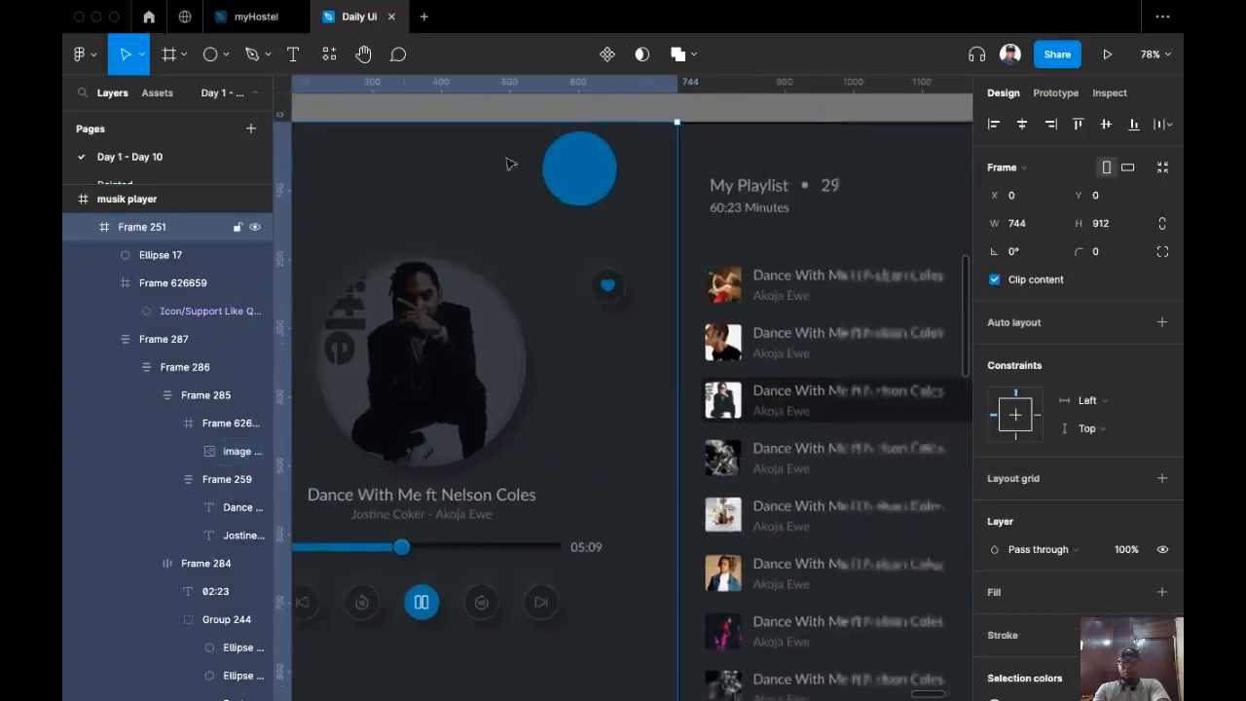
# Step: Delete the blue circle, Ellipse 17, from the player screen
pyautogui.click(581, 190)
pyautogui.press('BackSpace')
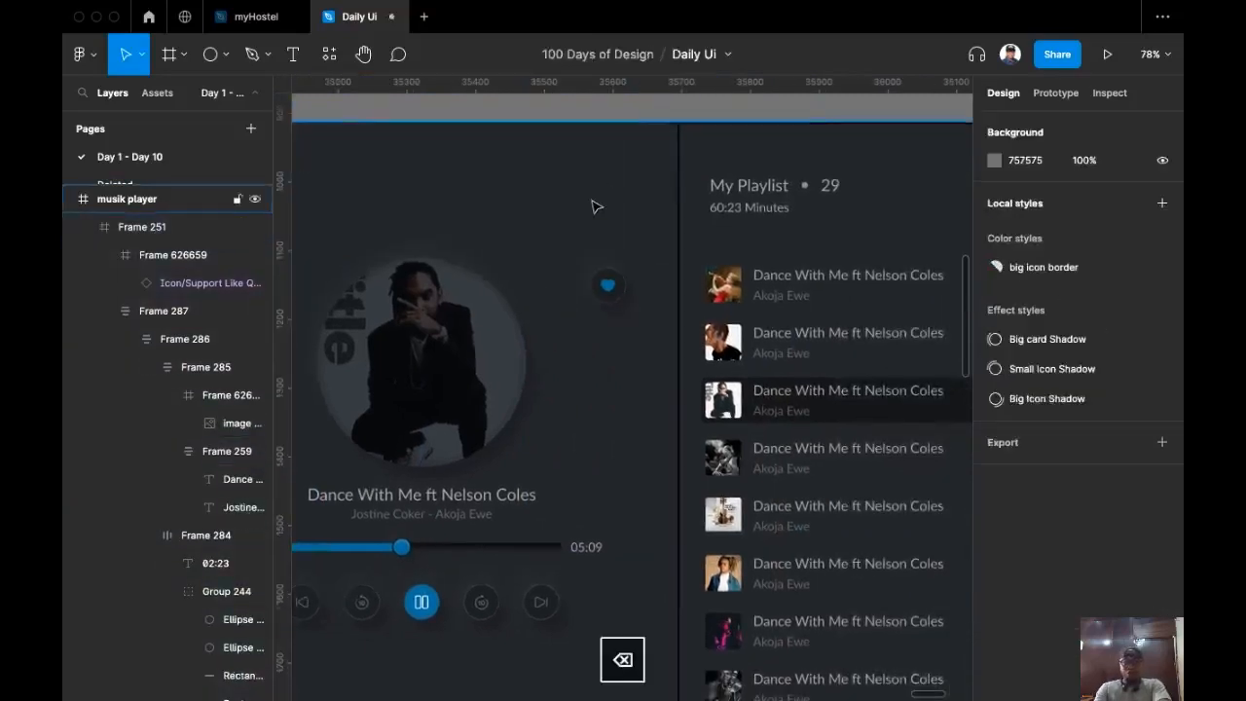
pyautogui.scroll(-4, 594, 203)
pyautogui.hscroll(2, 586, 255)
pyautogui.scroll(4, 670, 354)
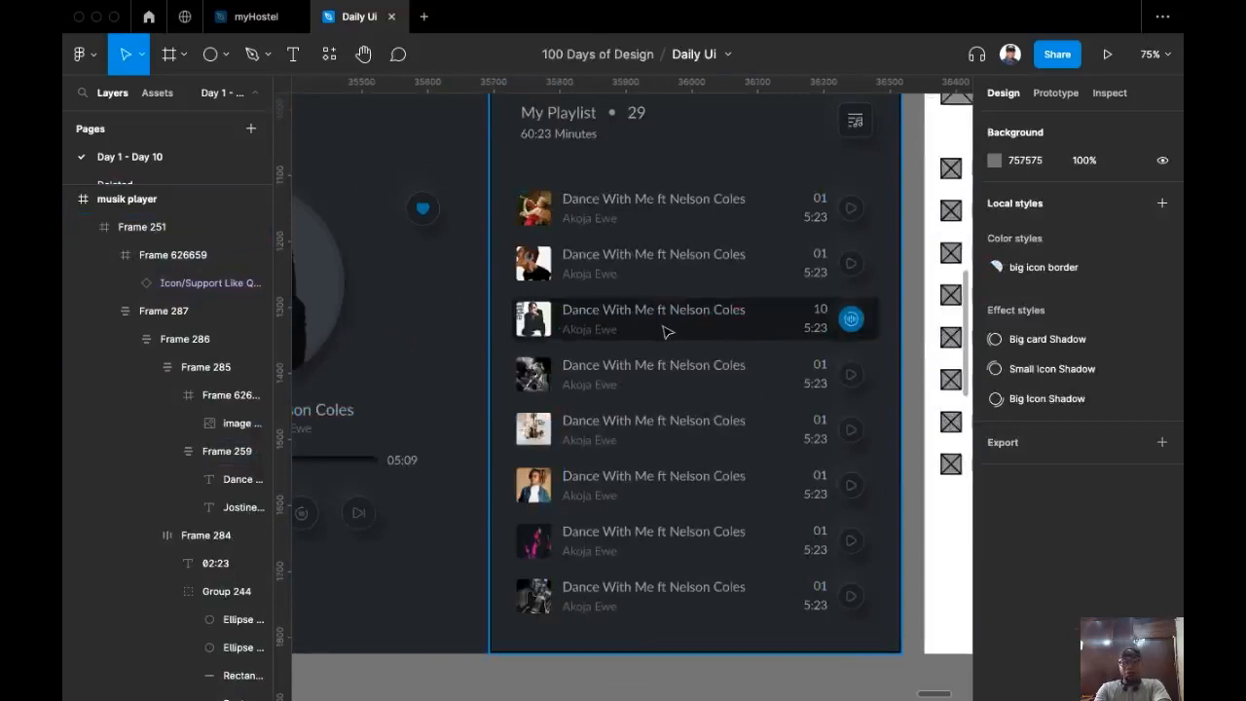
pyautogui.scroll(-3, 584, 365)
pyautogui.scroll(4, 587, 360)
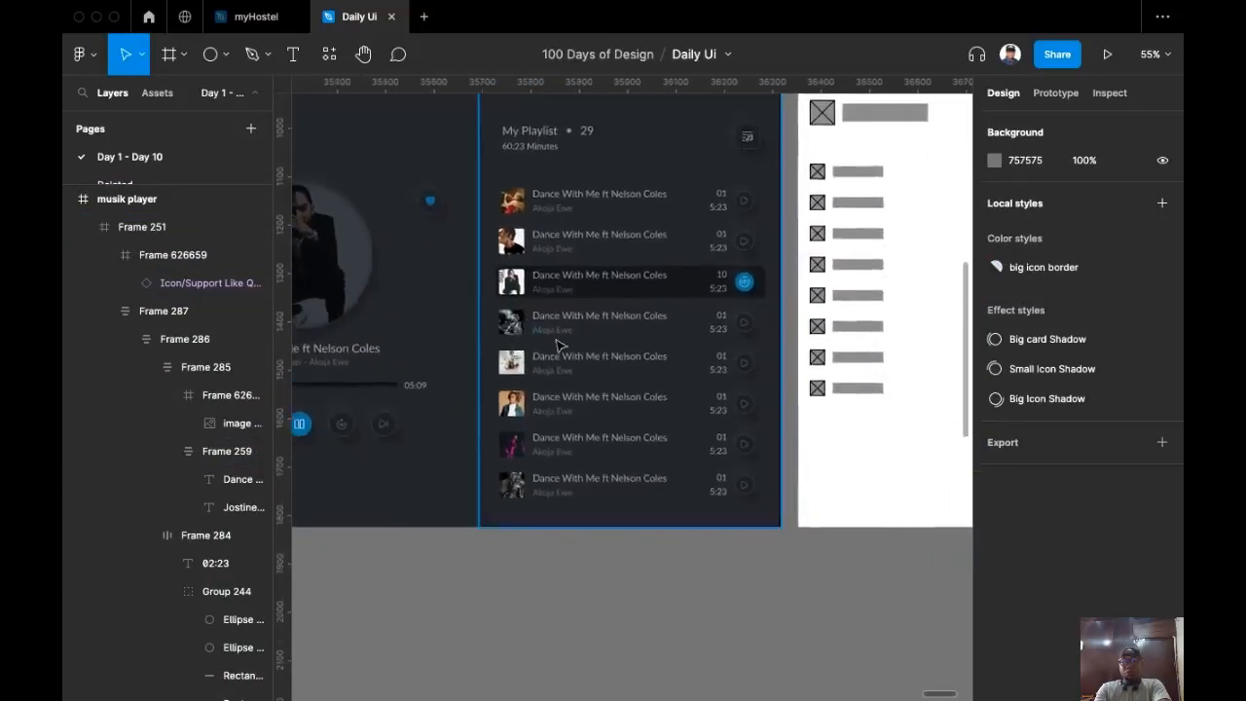
pyautogui.scroll(2, 523, 368)
pyautogui.hscroll(-1, 522, 369)
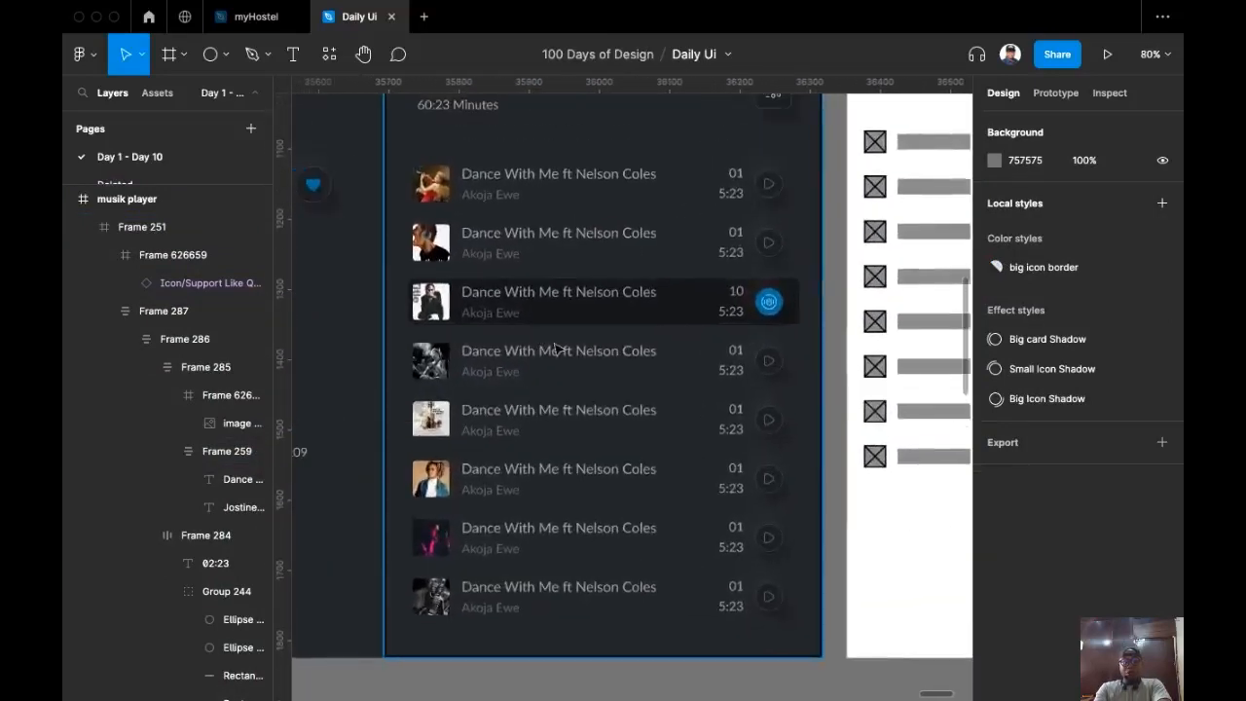
# Step: Set the fill opacity of all eight song titles to 45%
pyautogui.keyDown('super'); pyautogui.click(551, 350); pyautogui.keyUp('super')
pyautogui.keyDown('shift'); pyautogui.keyDown('super'); pyautogui.click(559, 410); pyautogui.keyUp('super'); pyautogui.keyUp('shift')
pyautogui.keyDown('shift'); pyautogui.keyDown('super'); pyautogui.click(562, 477); pyautogui.keyUp('super'); pyautogui.keyUp('shift')
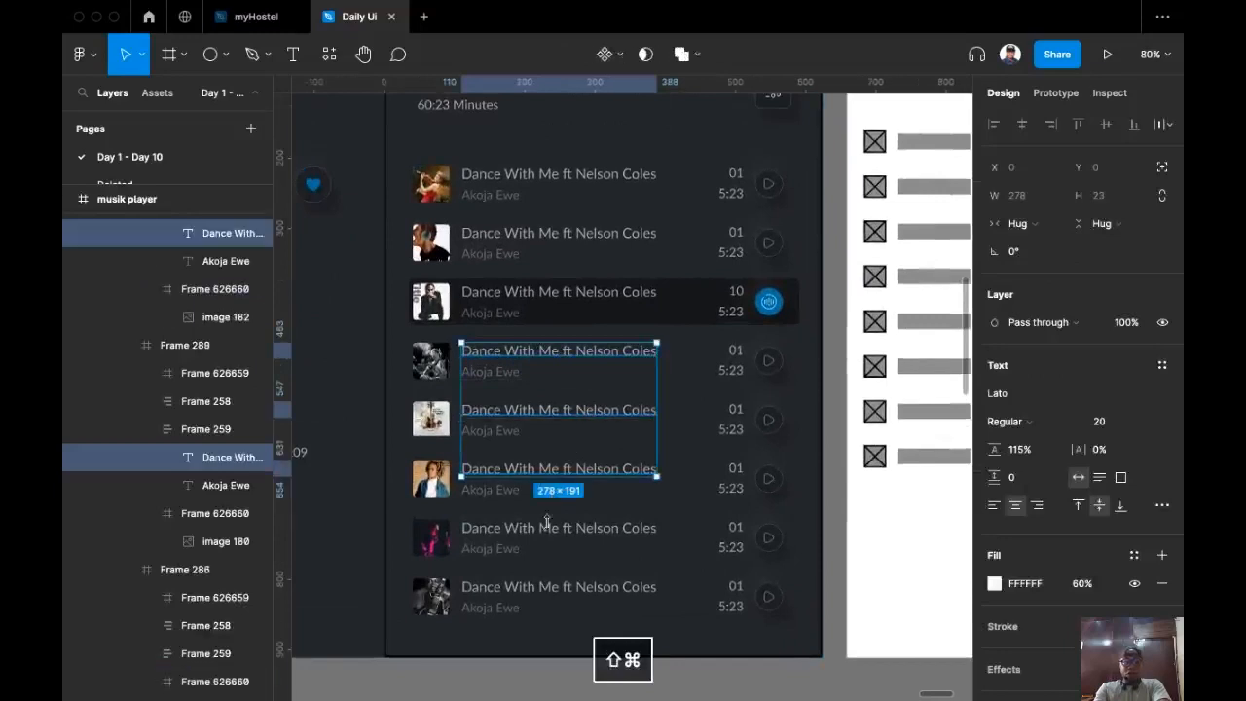
pyautogui.keyDown('shift'); pyautogui.keyDown('super'); pyautogui.click(550, 528); pyautogui.keyUp('super'); pyautogui.keyUp('shift')
pyautogui.keyDown('shift'); pyautogui.keyDown('super'); pyautogui.click(558, 587); pyautogui.keyUp('super'); pyautogui.keyUp('shift')
pyautogui.keyDown('shift'); pyautogui.keyDown('super'); pyautogui.click(559, 292); pyautogui.keyUp('super'); pyautogui.keyUp('shift')
pyautogui.keyDown('shift'); pyautogui.keyDown('super'); pyautogui.click(559, 233); pyautogui.keyUp('super'); pyautogui.keyUp('shift')
pyautogui.keyDown('shift'); pyautogui.keyDown('super'); pyautogui.click(594, 173); pyautogui.keyUp('super'); pyautogui.keyUp('shift')
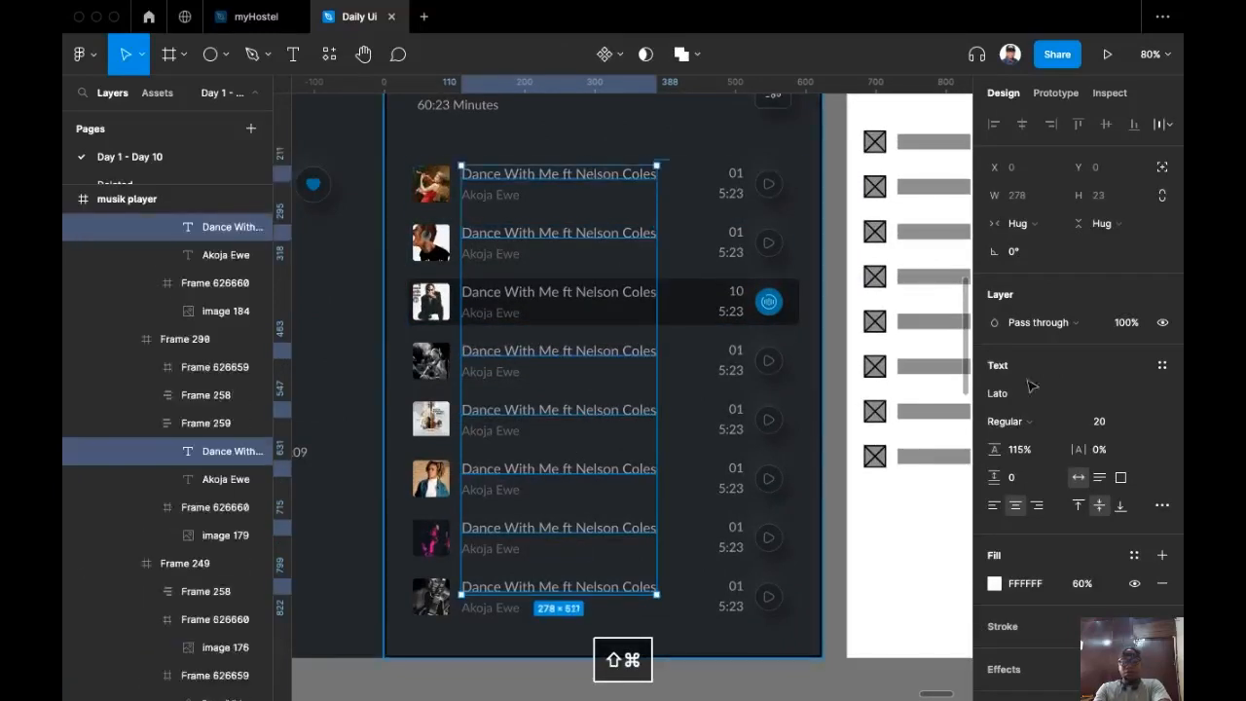
pyautogui.click(1077, 586)
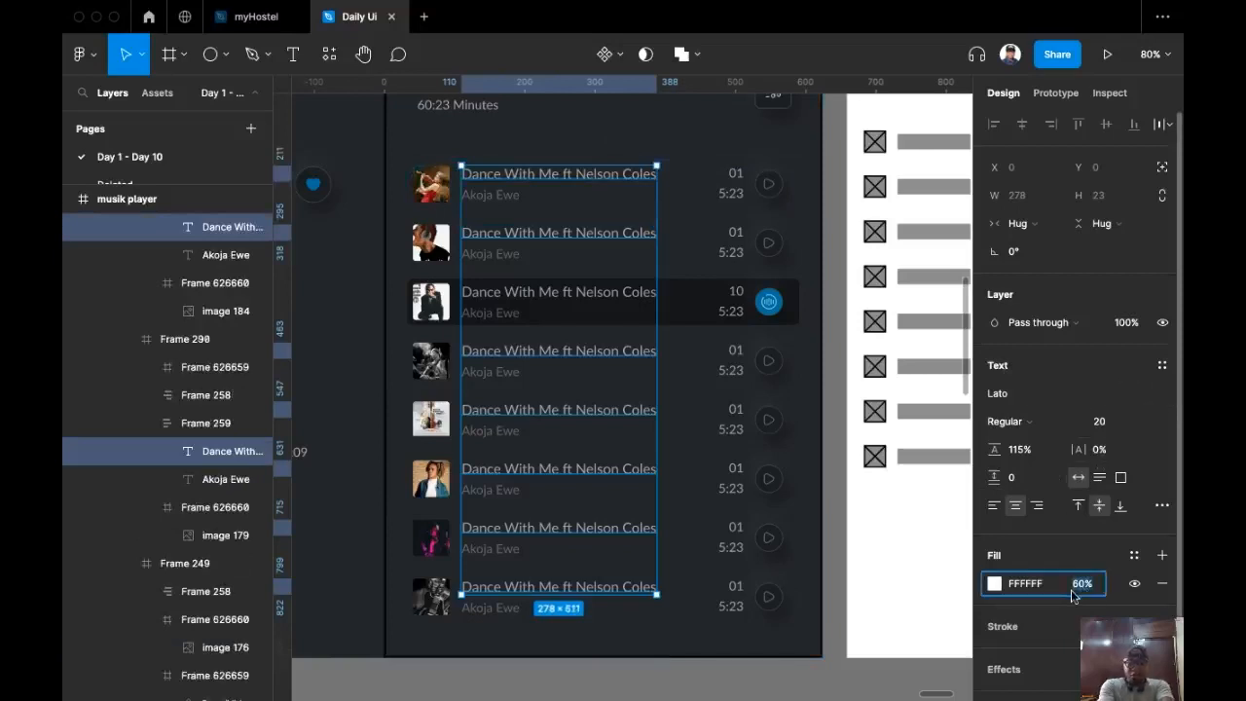
pyautogui.write('45')
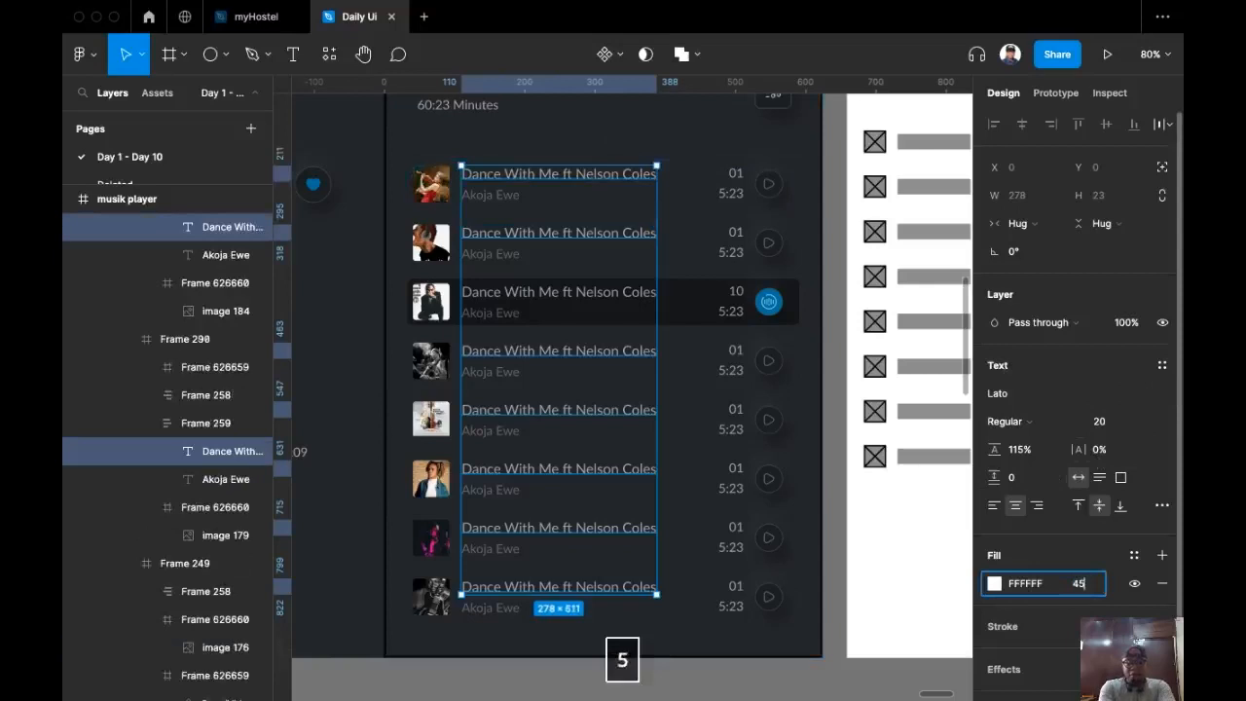
pyautogui.press('Return')
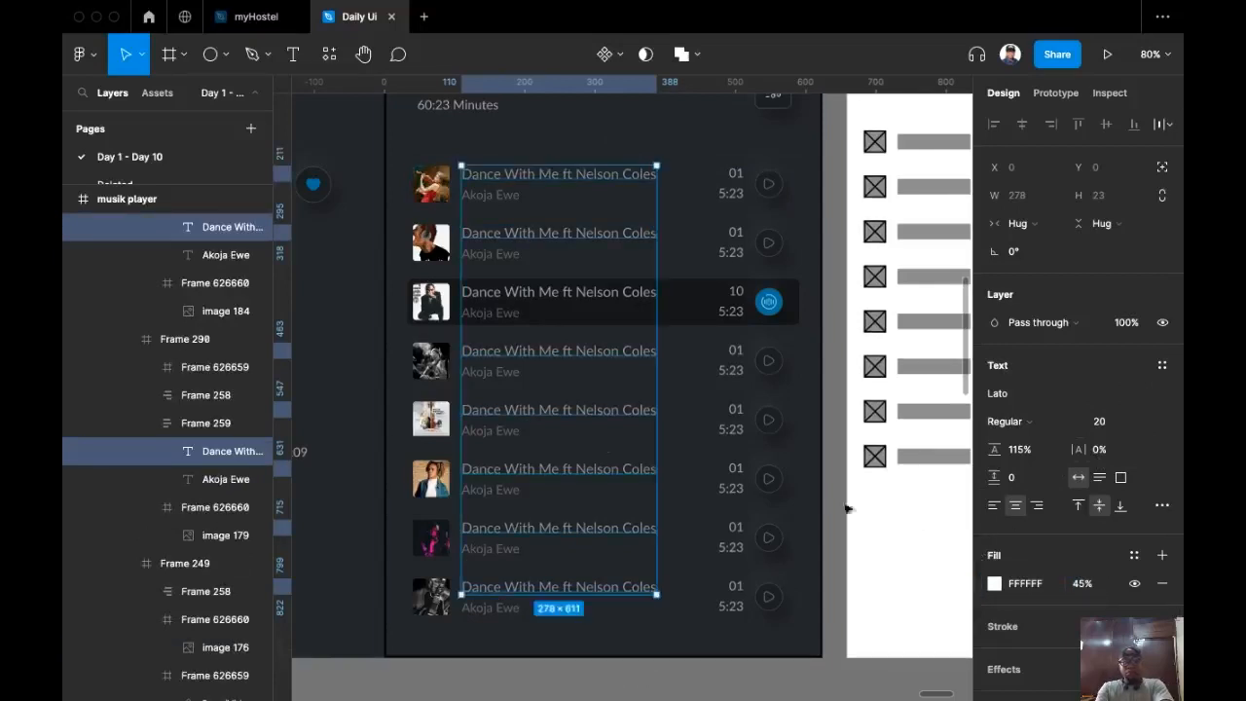
# Step: Pan across the design to the Menu frame and colour swatches
pyautogui.click(691, 298)
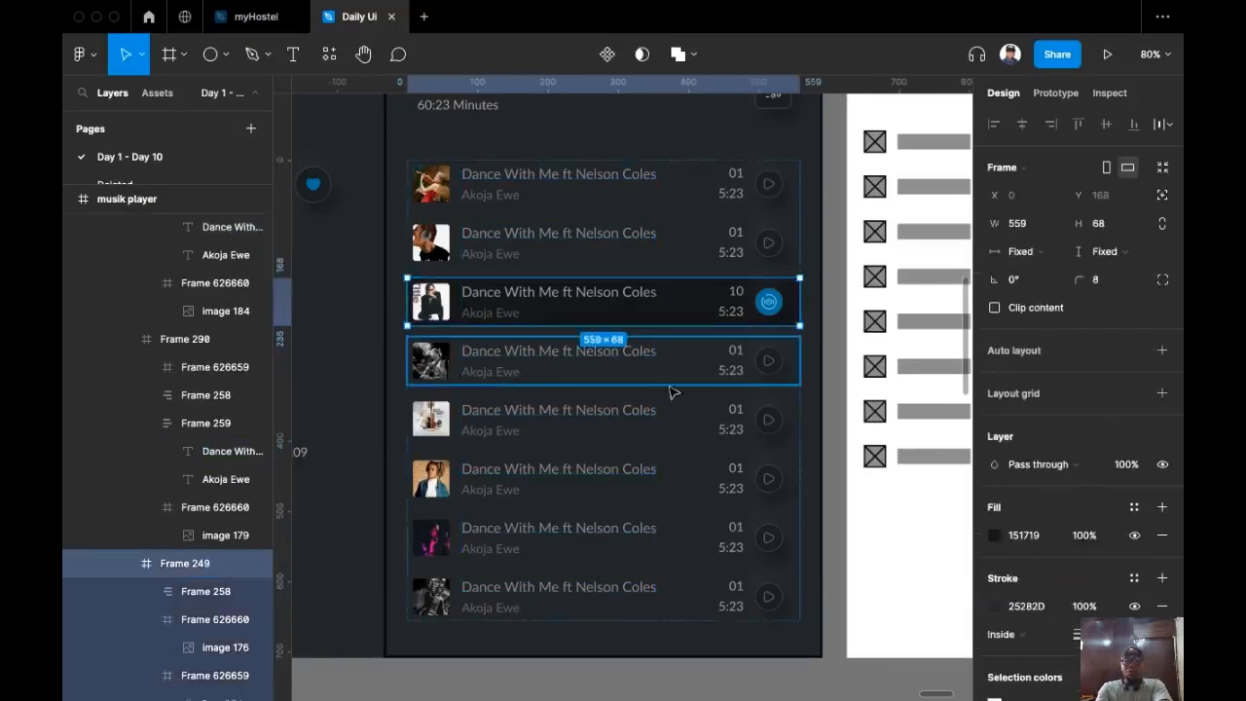
pyautogui.scroll(-3, 670, 389)
pyautogui.scroll(-2, 551, 370)
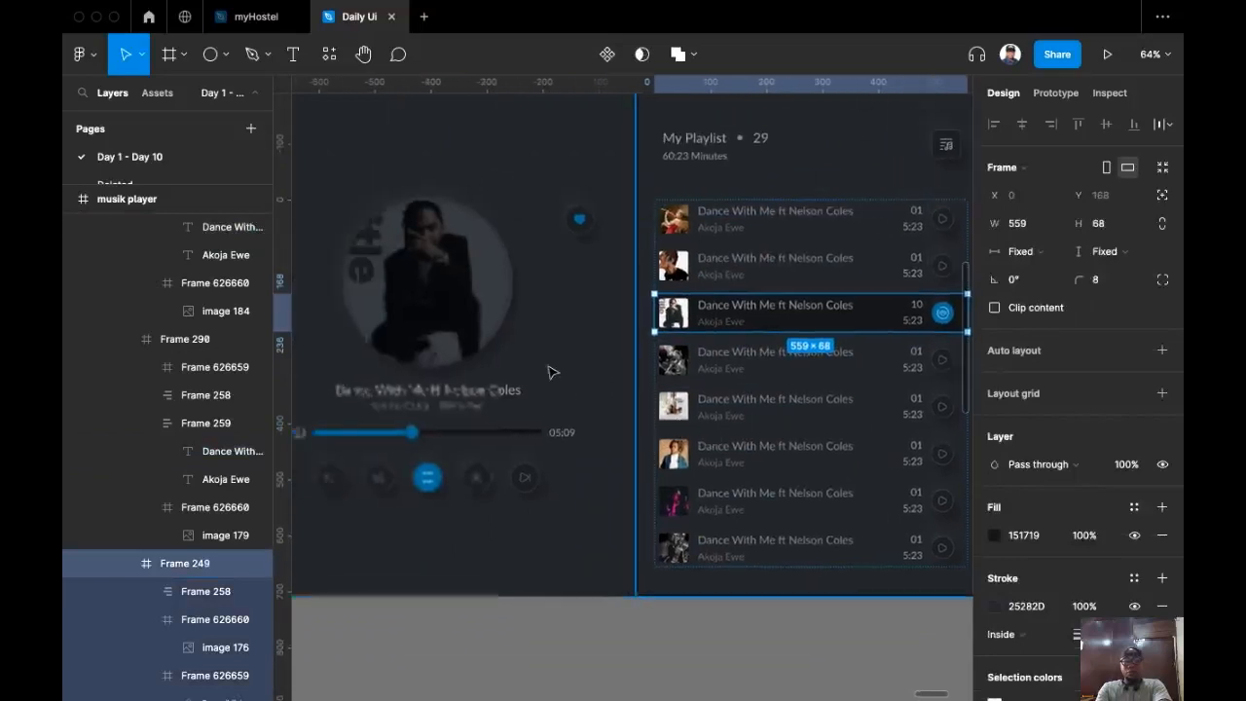
pyautogui.click(573, 567)
pyautogui.scroll(-2, 543, 584)
pyautogui.moveTo(545, 584); pyautogui.dragTo(572, 507)
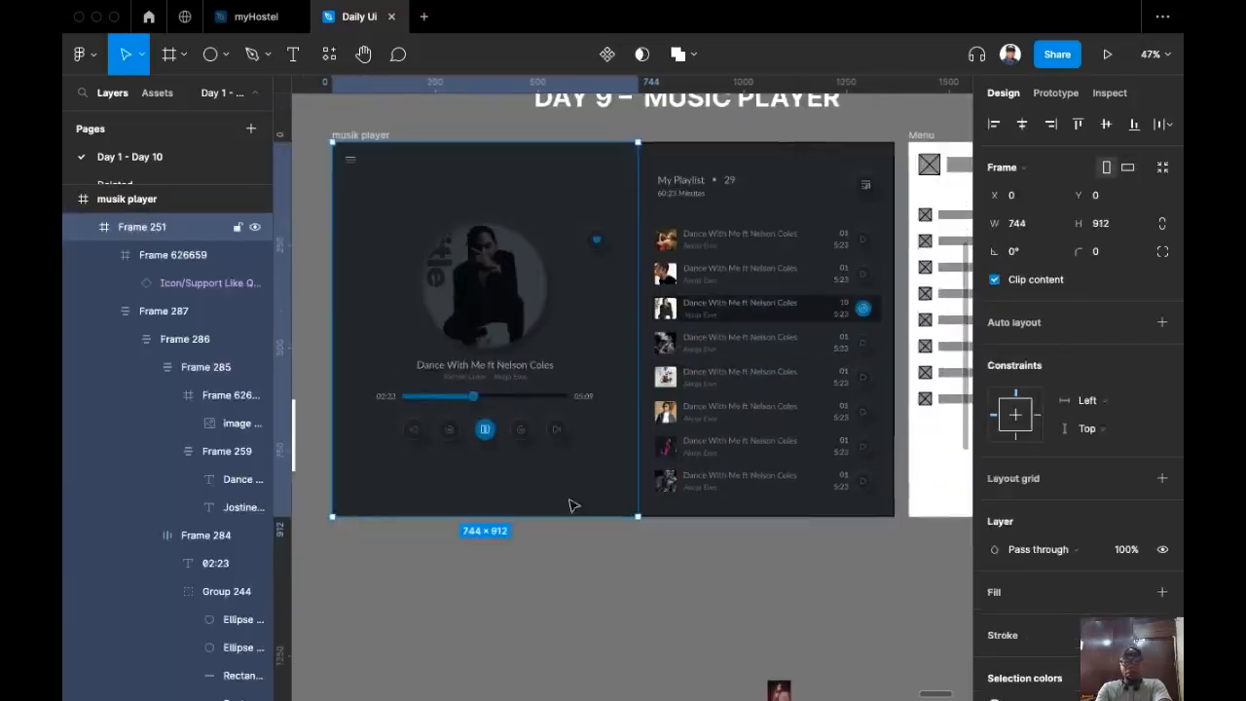
pyautogui.click(512, 566)
pyautogui.moveTo(585, 614); pyautogui.dragTo(516, 638)
pyautogui.moveTo(691, 598); pyautogui.dragTo(498, 613)
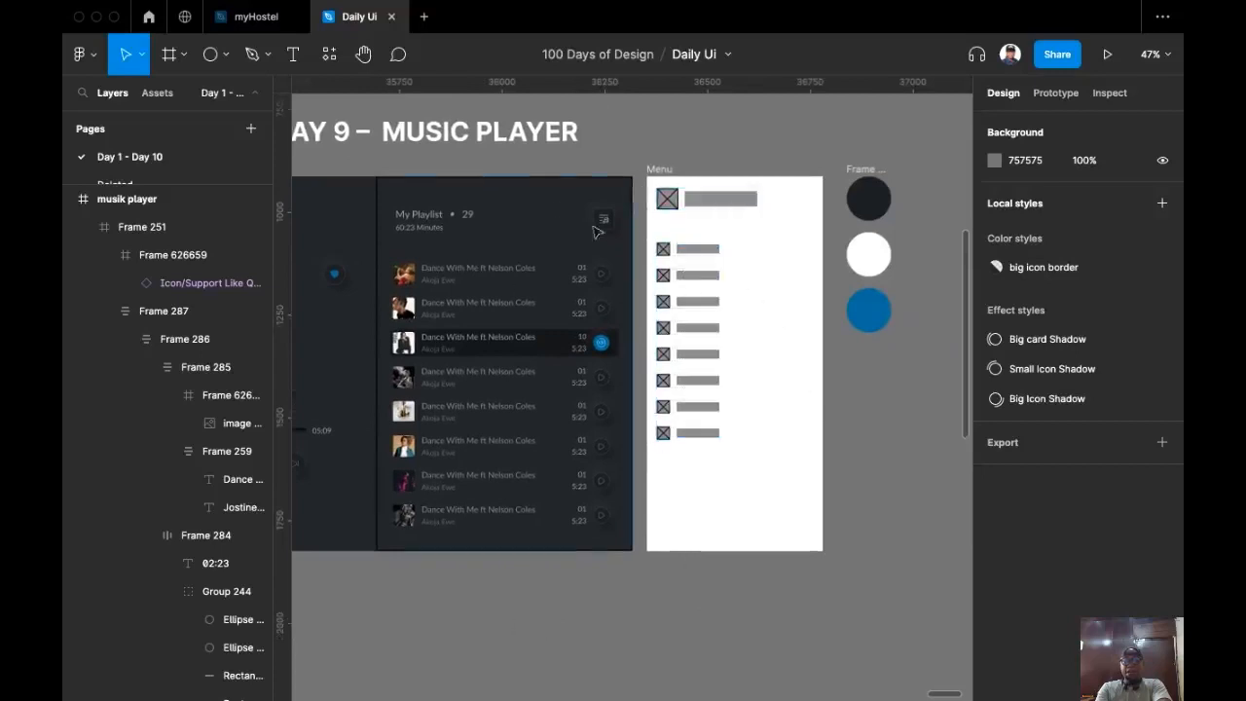
pyautogui.scroll(1, 613, 189)
pyautogui.moveTo(705, 213); pyautogui.dragTo(632, 243)
pyautogui.scroll(3, 580, 242)
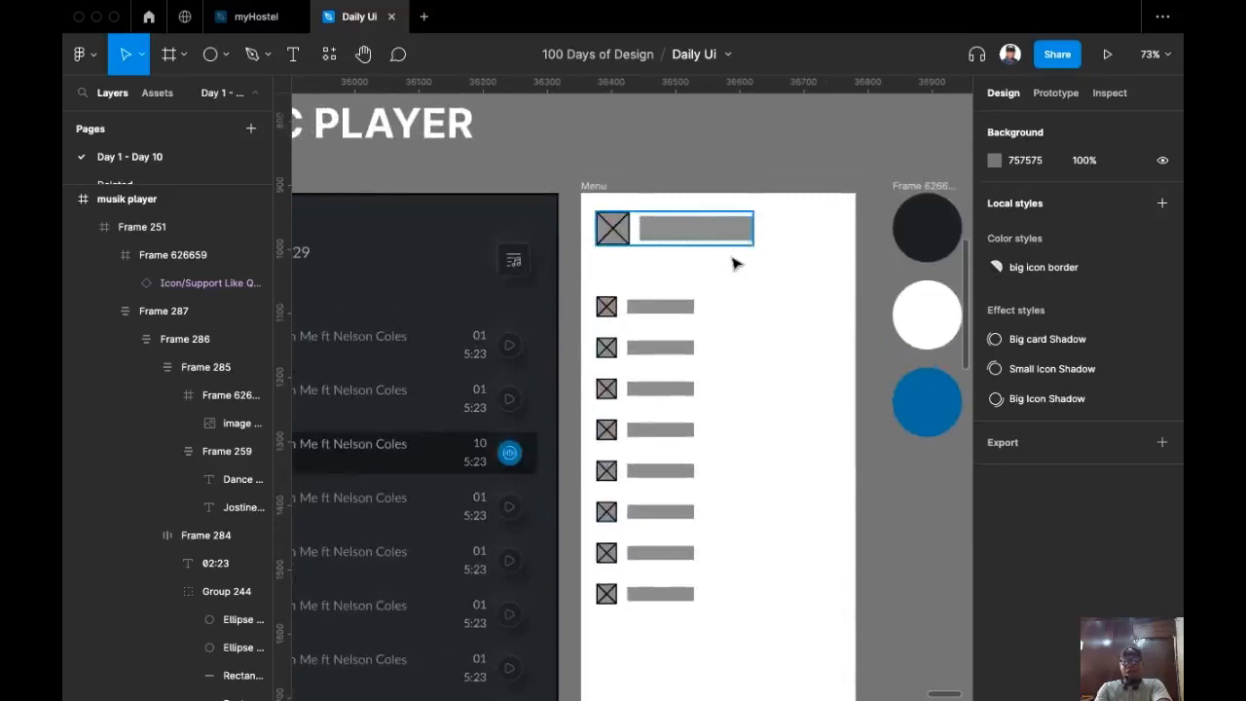
# Step: With the Menu frame in view, launch the Iconify plugin from quick actions
pyautogui.moveTo(703, 256); pyautogui.dragTo(573, 286)
pyautogui.scroll(3, 572, 285)
pyautogui.moveTo(572, 225); pyautogui.dragTo(592, 311)
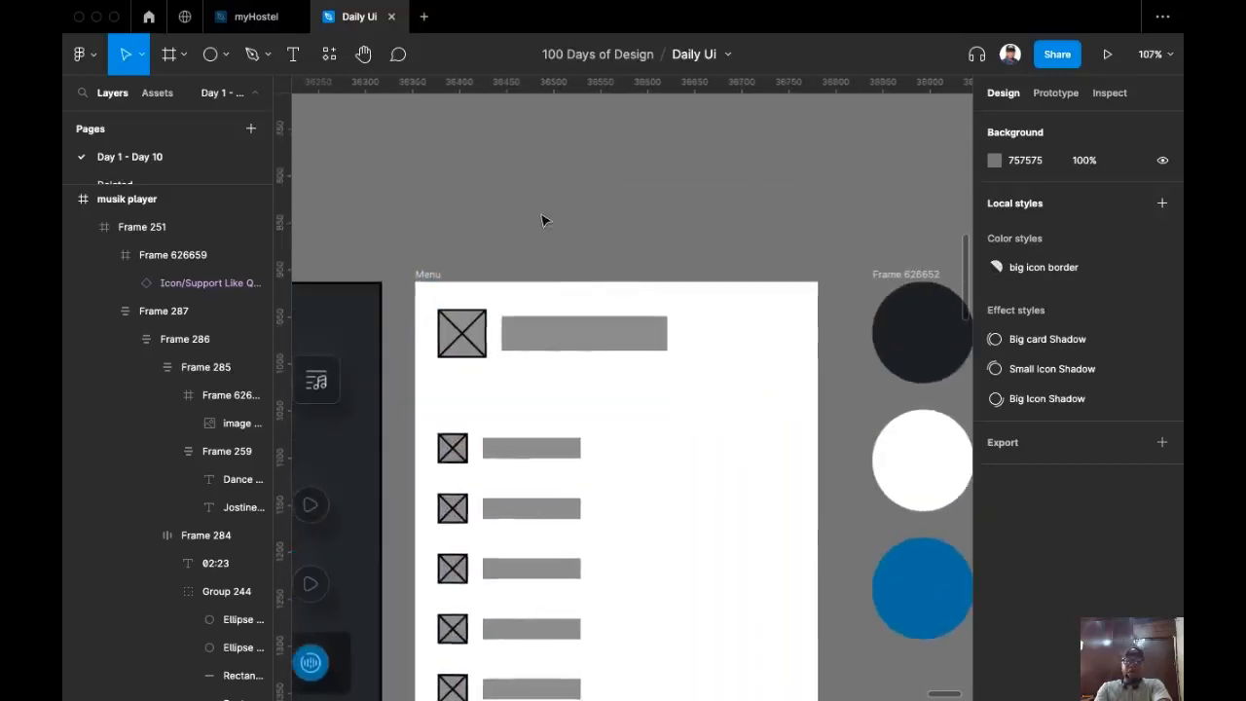
pyautogui.press('super+slash')
pyautogui.press('Return')
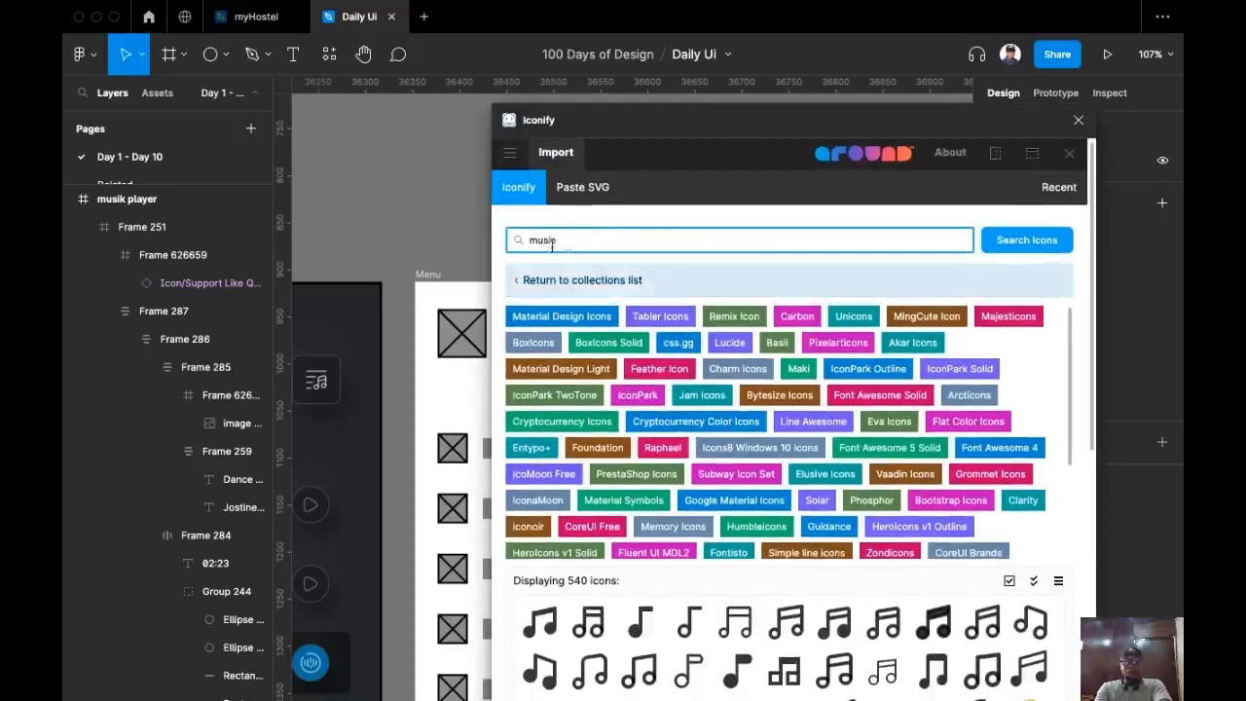
# Step: Drop the entypo:music note icon onto the canvas above the Menu frame and close Iconify
pyautogui.scroll(-2, 739, 438)
pyautogui.scroll(-2, 825, 628)
pyautogui.scroll(-5, 824, 618)
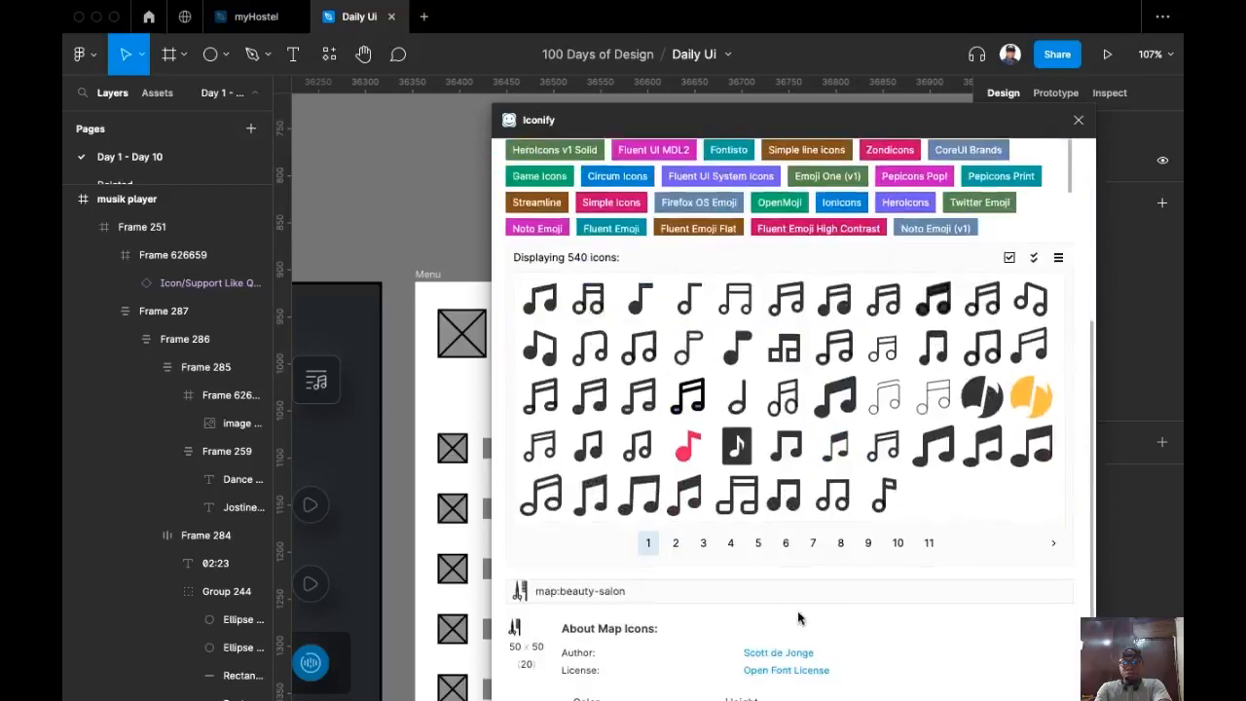
pyautogui.moveTo(738, 444); pyautogui.dragTo(364, 222)
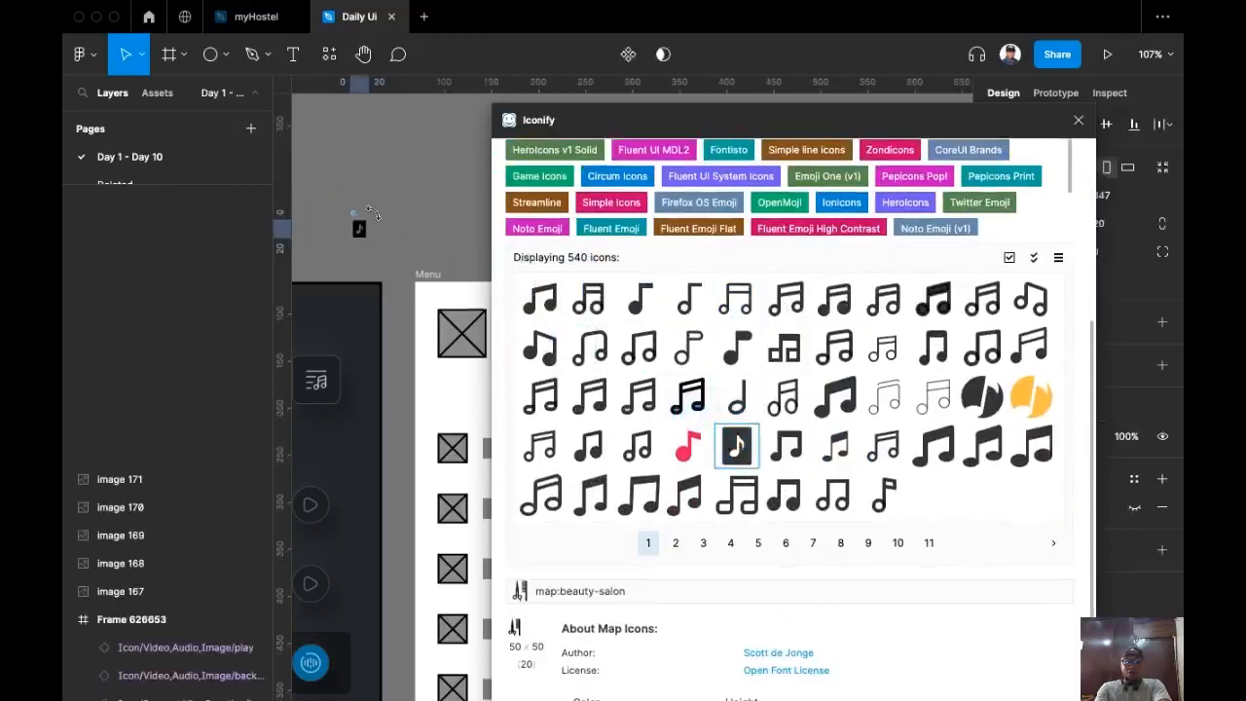
pyautogui.click(1079, 121)
pyautogui.scroll(5, 398, 233)
# Step: Ungroup the imported icon frame and nudge the music note slightly up and left
pyautogui.scroll(5, 523, 279)
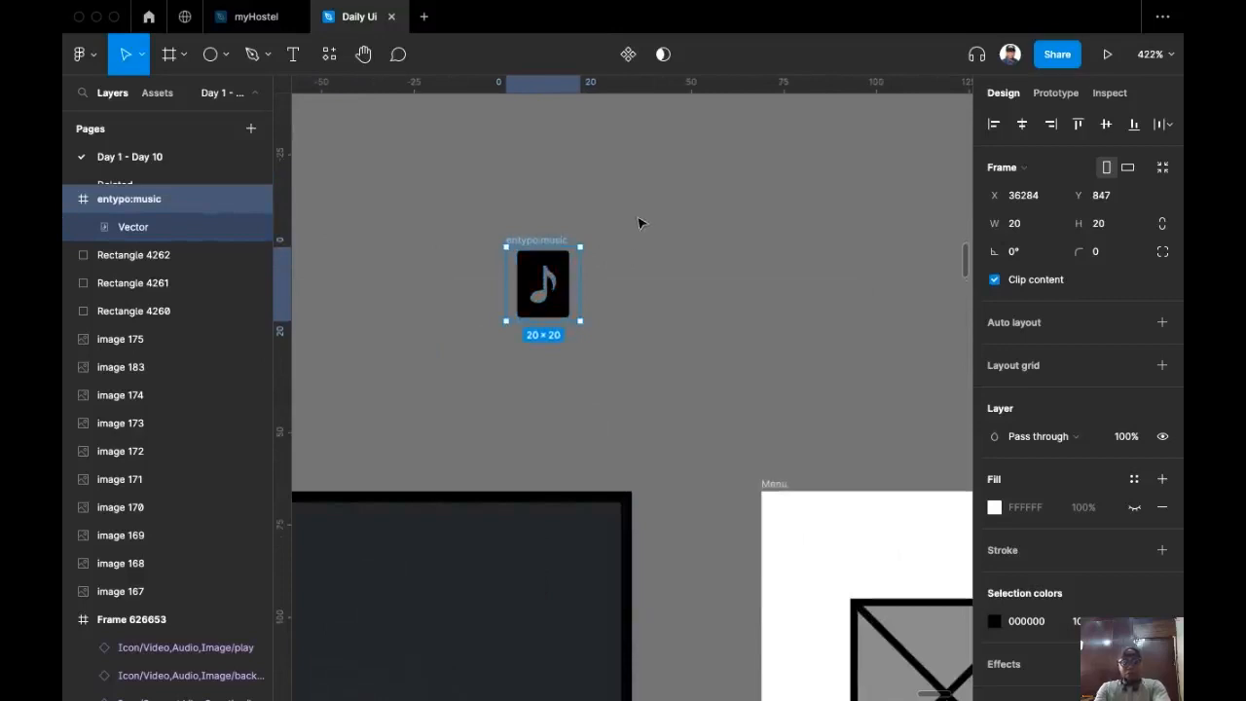
pyautogui.press('shift+super+g')
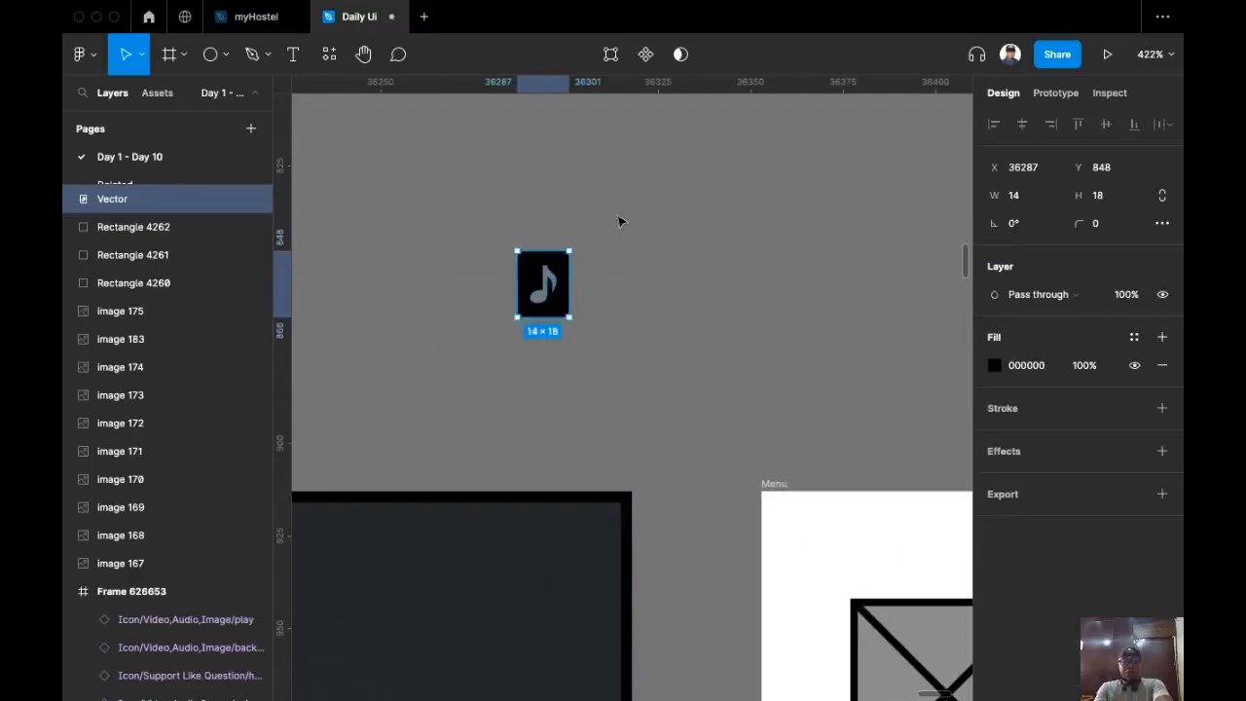
pyautogui.click(603, 212)
pyautogui.moveTo(558, 273)
pyautogui.mouseDown()
pyautogui.moveTo(577, 255)
pyautogui.moveTo(540, 275)
pyautogui.moveTo(543, 254)
pyautogui.mouseUp()
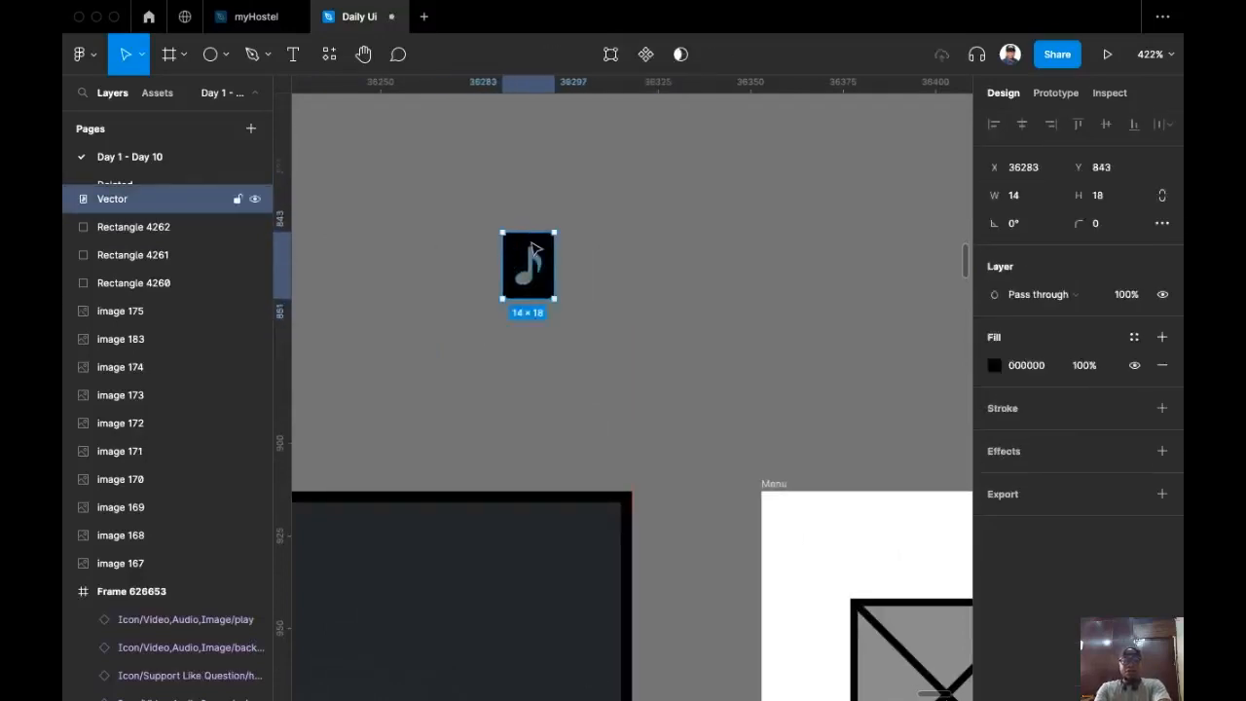
pyautogui.doubleClick(533, 249)
pyautogui.scroll(5, 519, 251)
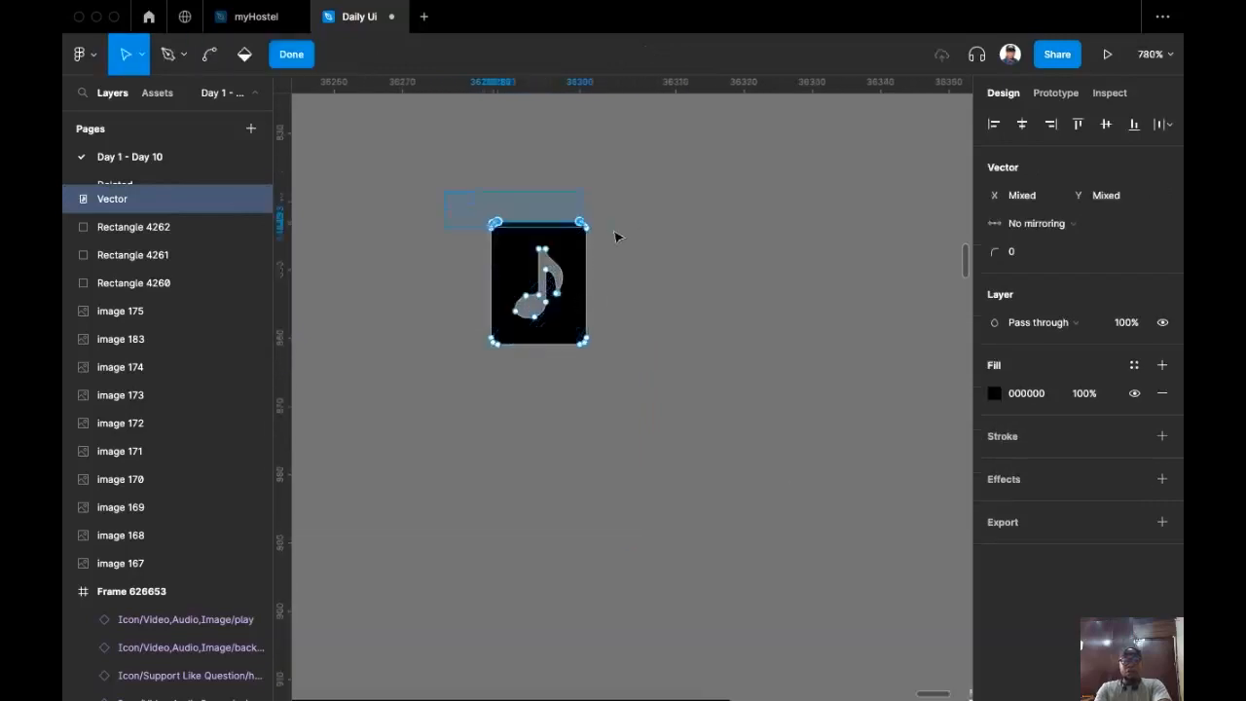
pyautogui.press('Escape')
pyautogui.click(596, 202)
# Step: In point editing, delete the square background's top and bottom corners
pyautogui.click(573, 331)
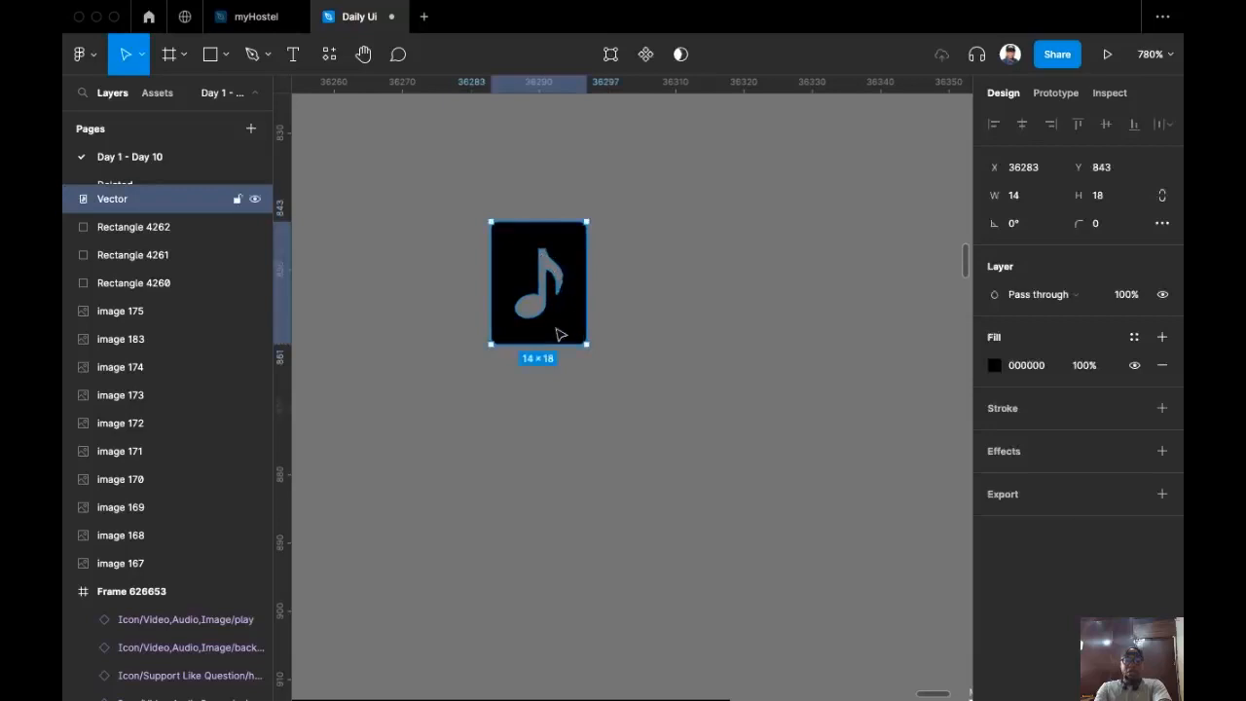
pyautogui.click(610, 56)
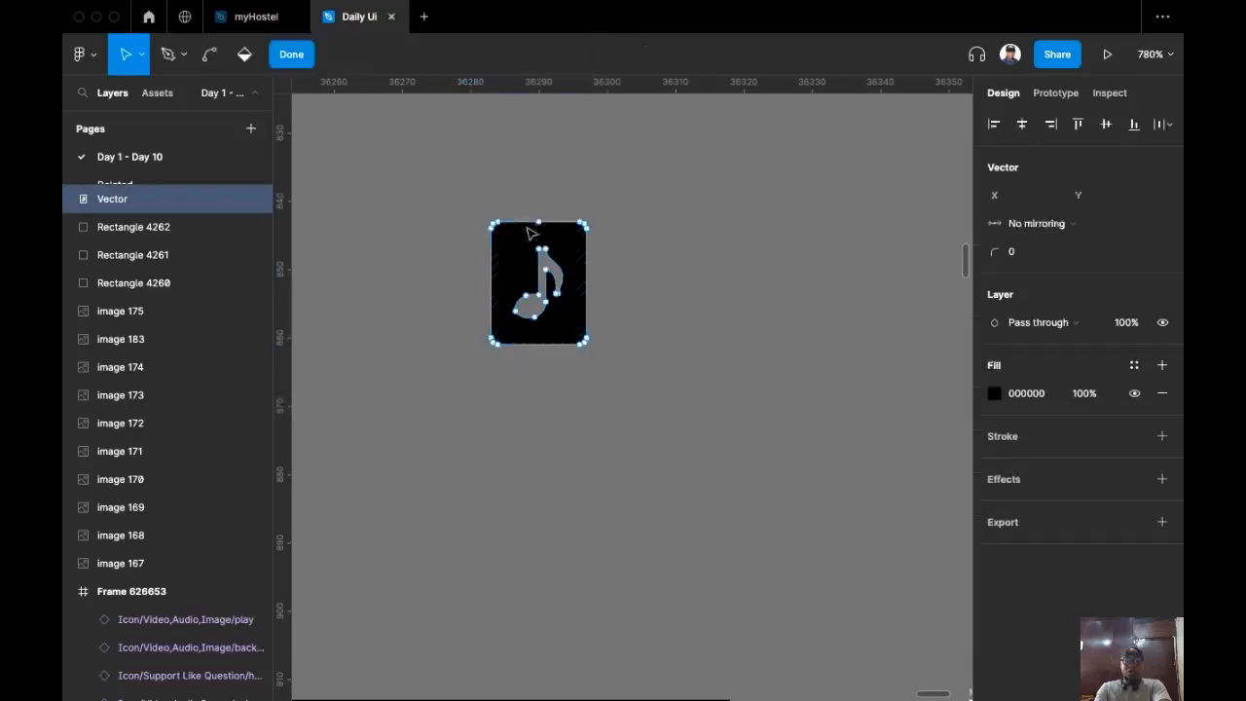
pyautogui.moveTo(422, 173); pyautogui.dragTo(634, 252)
pyautogui.press('BackSpace')
pyautogui.moveTo(586, 426); pyautogui.dragTo(429, 339)
pyautogui.press('BackSpace')
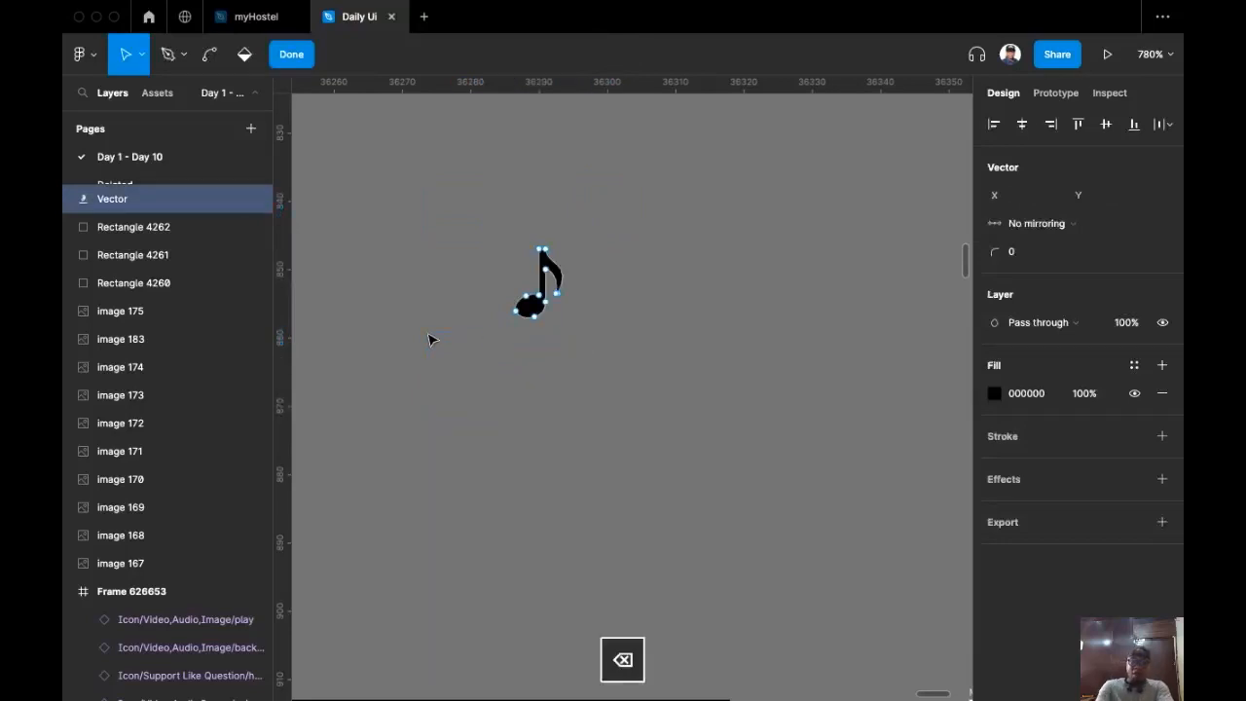
pyautogui.click(559, 450)
pyautogui.moveTo(531, 439); pyautogui.dragTo(524, 495)
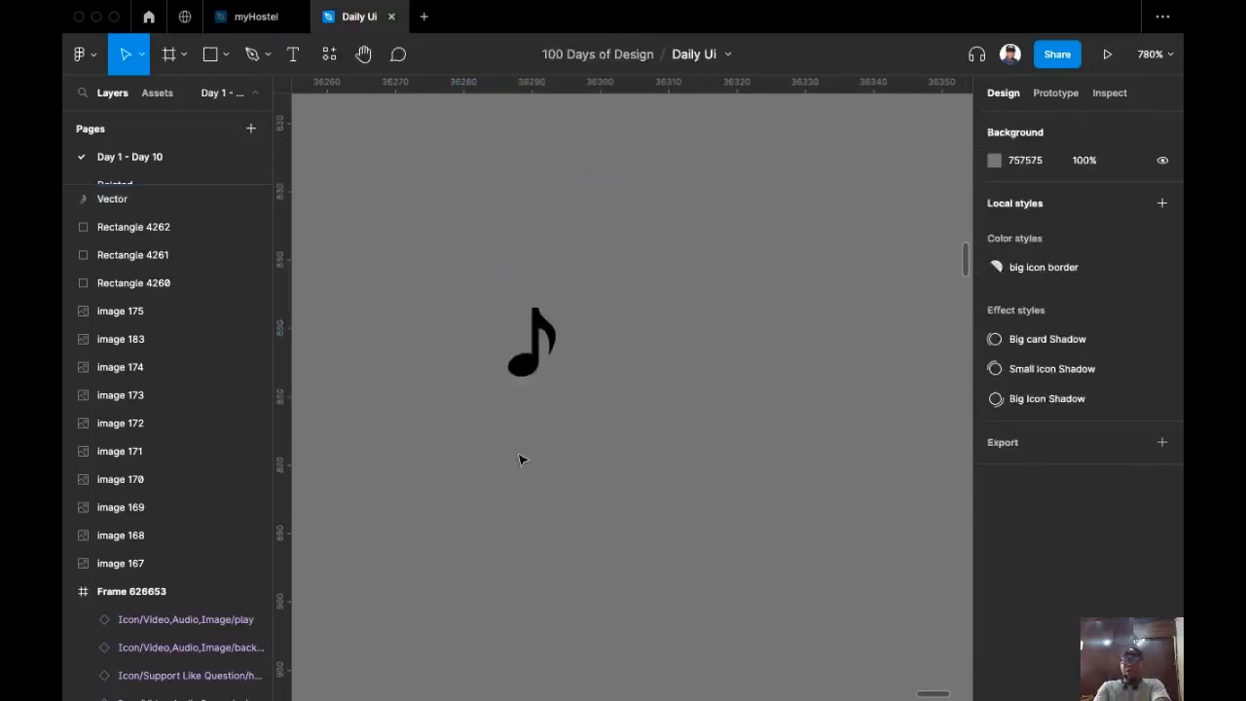
# Step: Duplicate the music note, flip the copy horizontally, and join it onto the original
pyautogui.scroll(3, 505, 435)
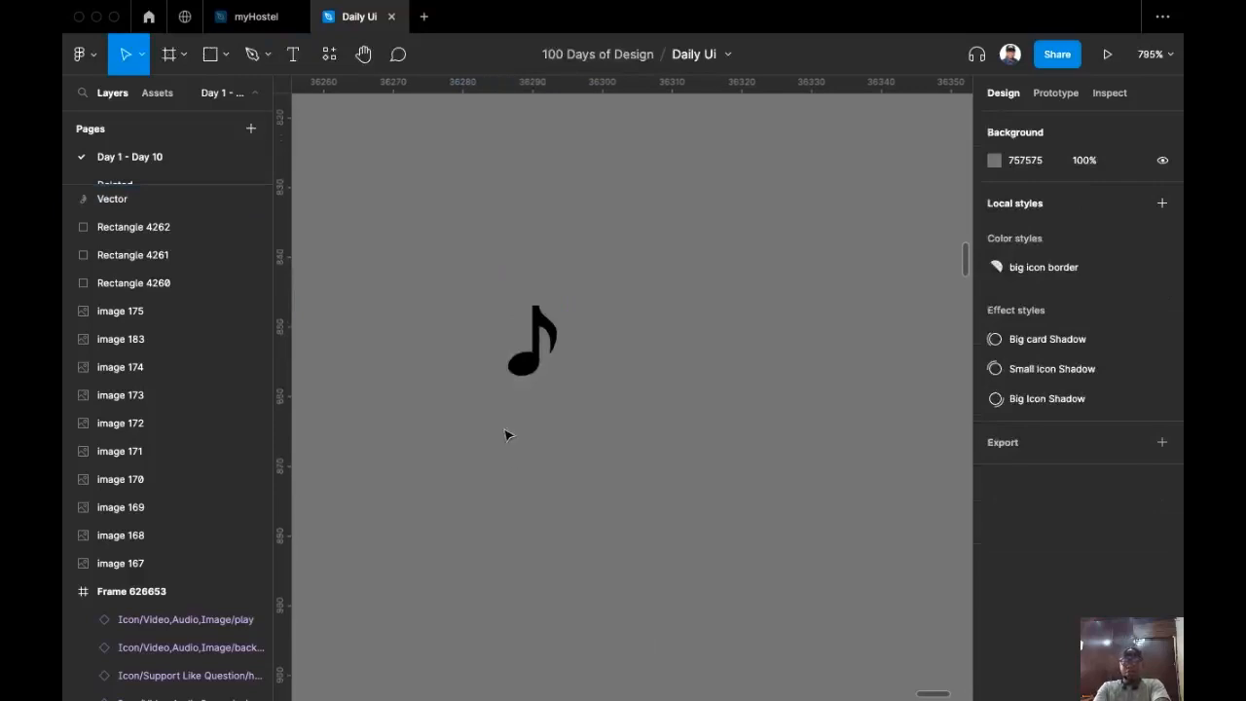
pyautogui.click(528, 394)
pyautogui.moveTo(529, 396); pyautogui.dragTo(561, 392)
pyautogui.scroll(4, 479, 416)
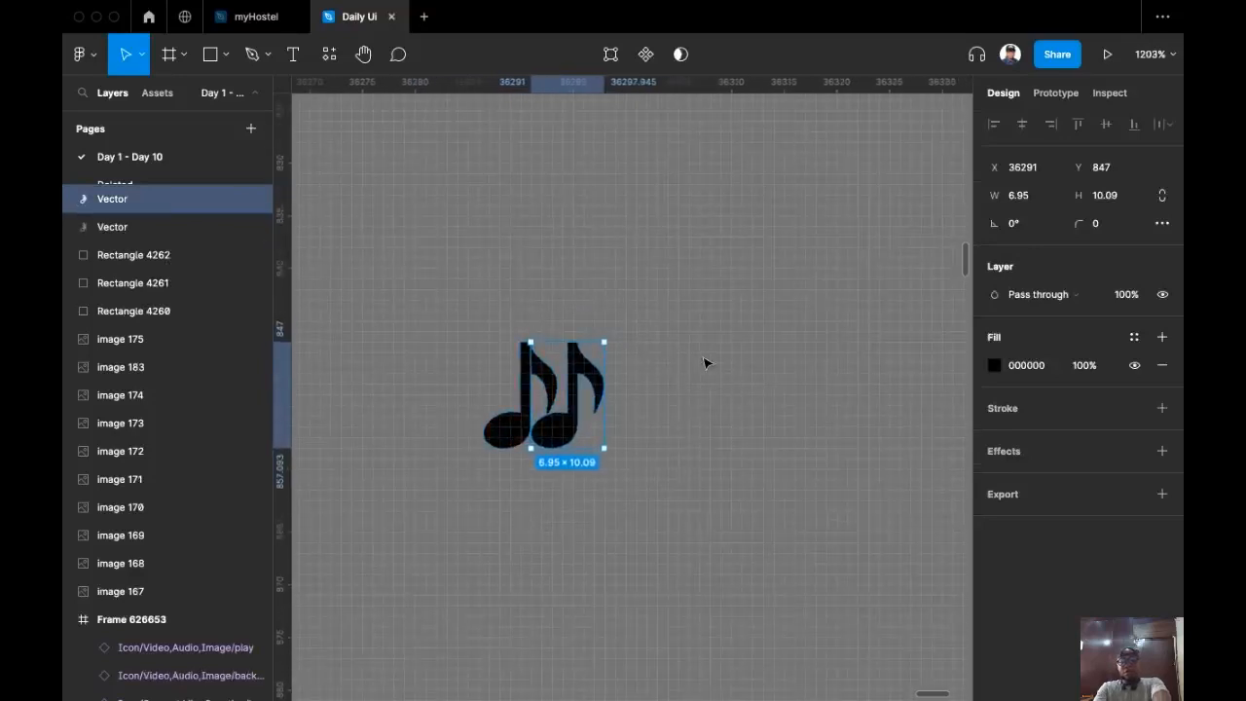
pyautogui.hotkey('shift', 'h')
pyautogui.moveTo(564, 364); pyautogui.dragTo(572, 355)
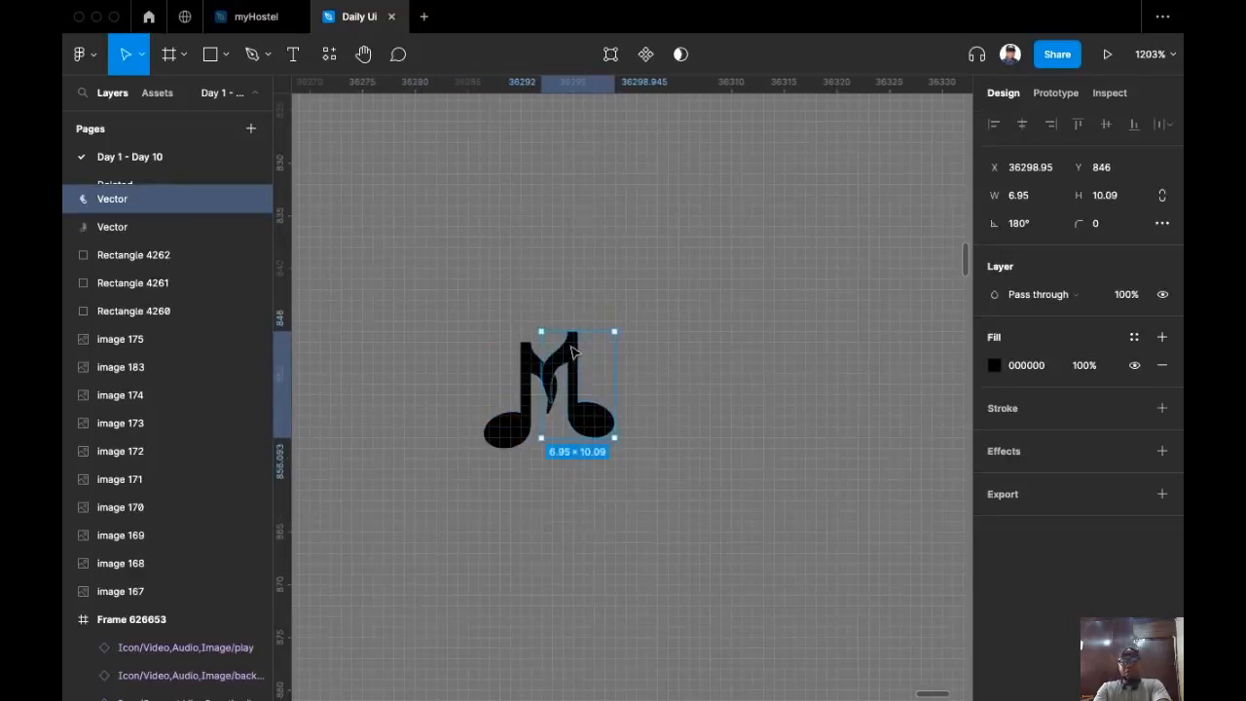
pyautogui.click(522, 371)
pyautogui.keyDown('ctrl'); pyautogui.scroll(5, 523, 370); pyautogui.keyUp('ctrl')
pyautogui.click(707, 356)
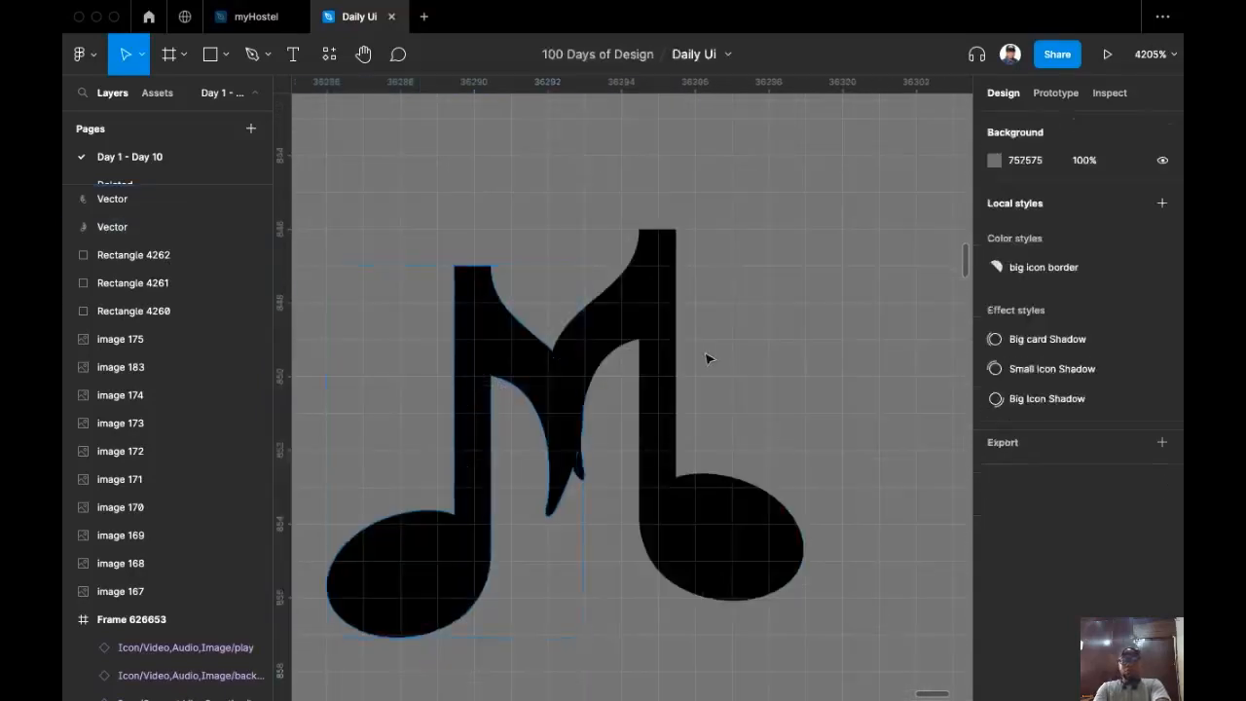
pyautogui.keyDown('ctrl'); pyautogui.scroll(-5, 606, 306); pyautogui.keyUp('ctrl')
pyautogui.keyDown('ctrl'); pyautogui.scroll(-2, 584, 483); pyautogui.keyUp('ctrl')
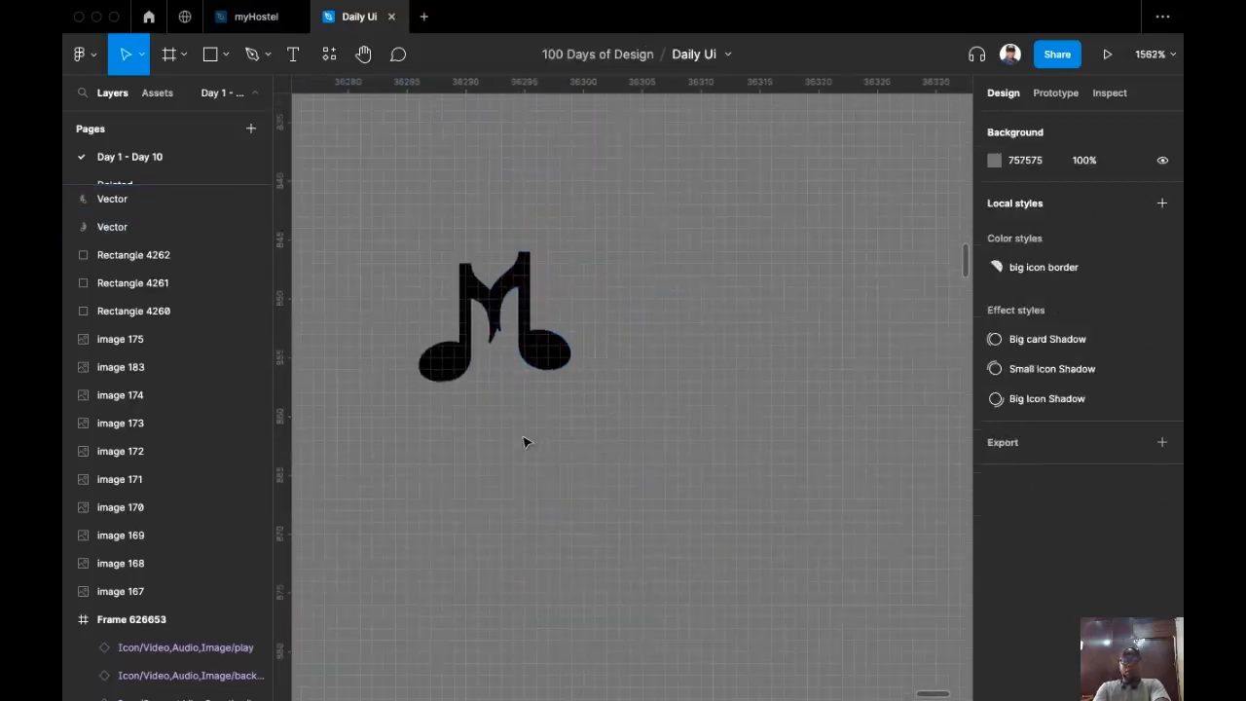
# Step: Duplicate the double note, then union its halves and flatten them into one shape
pyautogui.moveTo(376, 208); pyautogui.dragTo(631, 435)
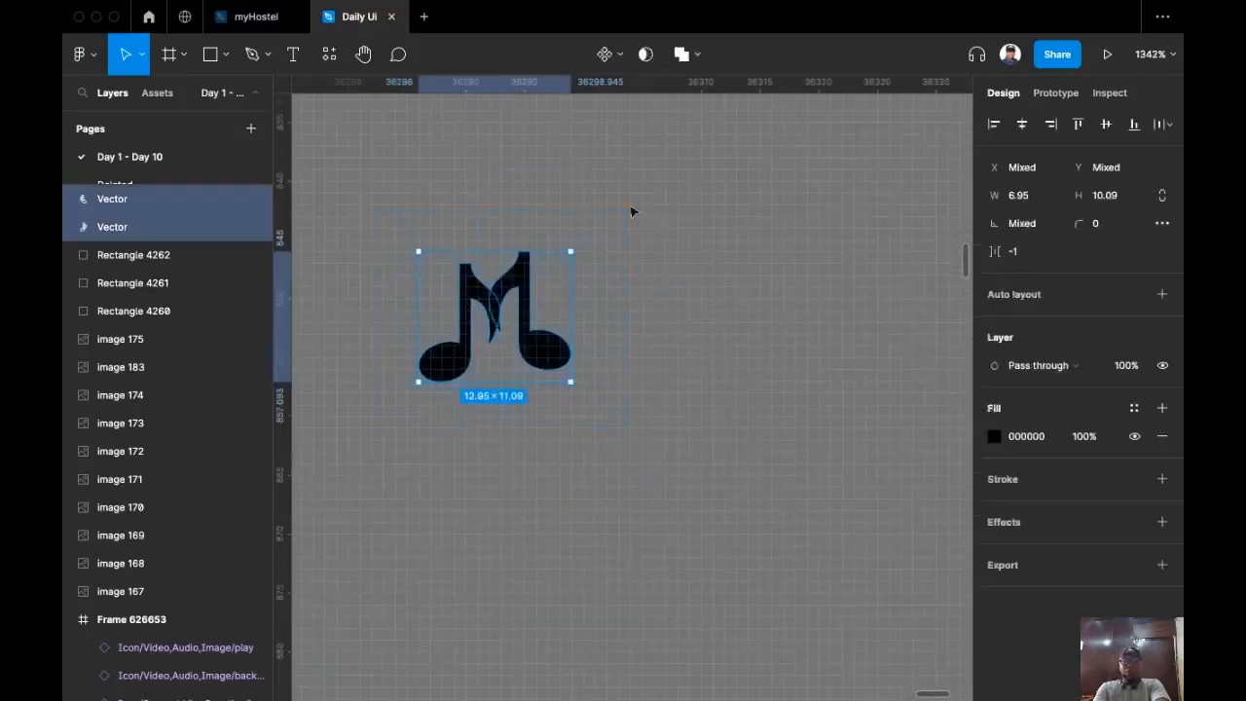
pyautogui.moveTo(498, 289); pyautogui.dragTo(697, 321)
pyautogui.click(696, 57)
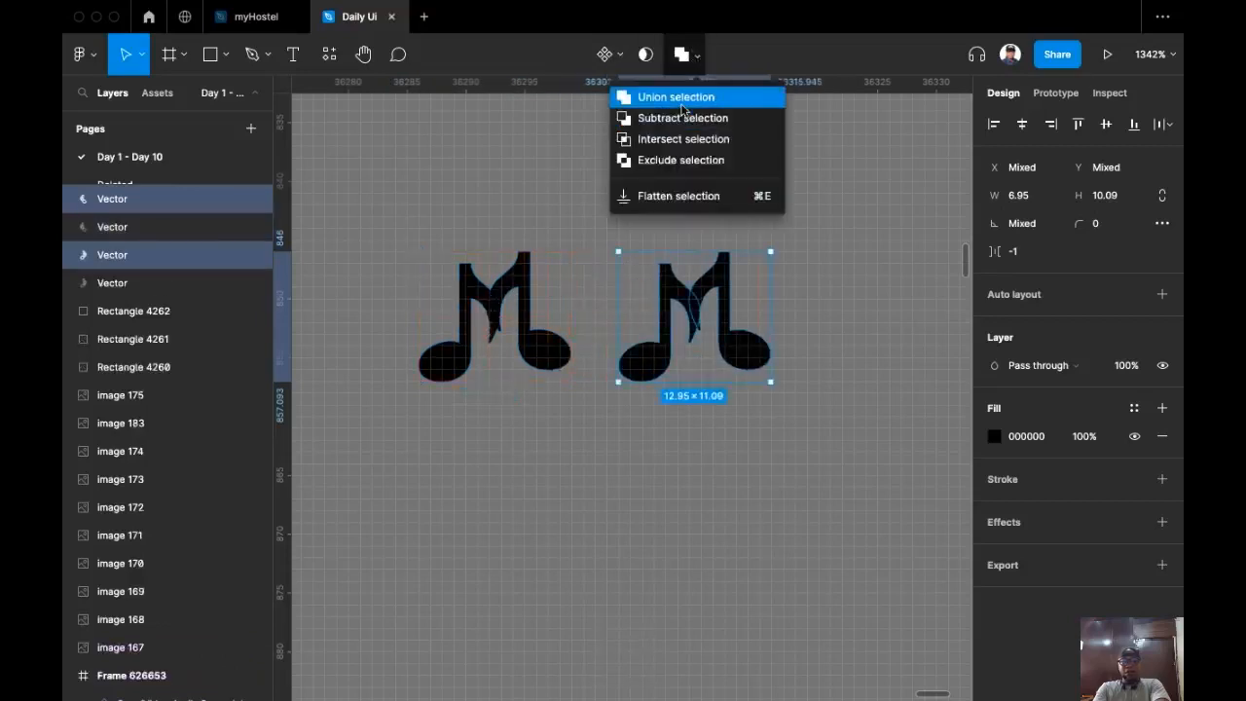
pyautogui.click(682, 97)
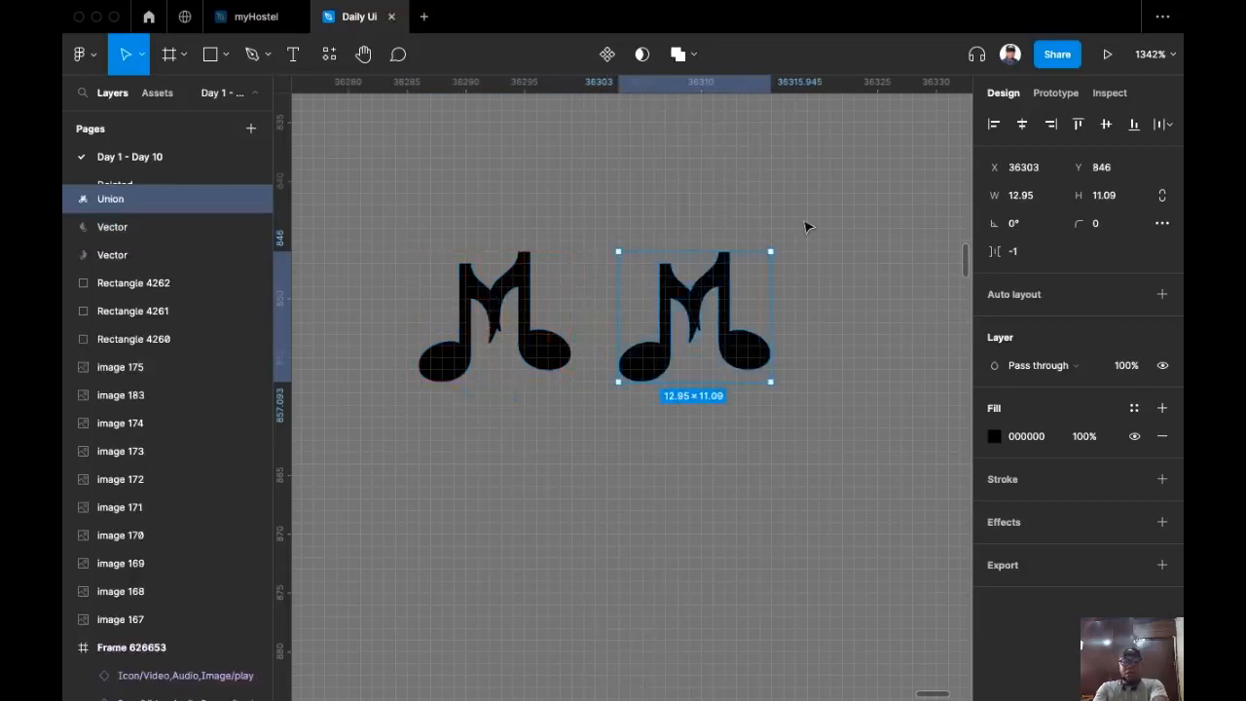
pyautogui.press('super+e')
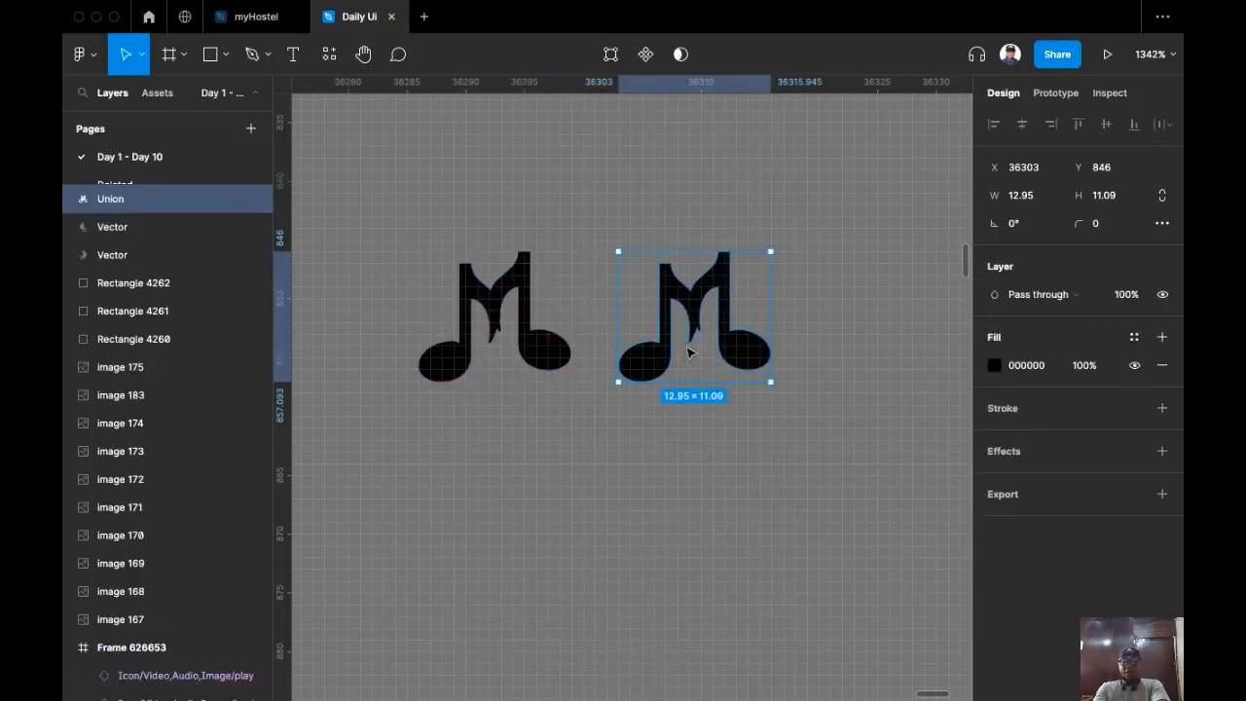
# Step: Round the four top stem points of the flattened note with a 181 corner radius
pyautogui.scroll(3, 693, 289)
pyautogui.doubleClick(735, 276)
pyautogui.scroll(3, 728, 270)
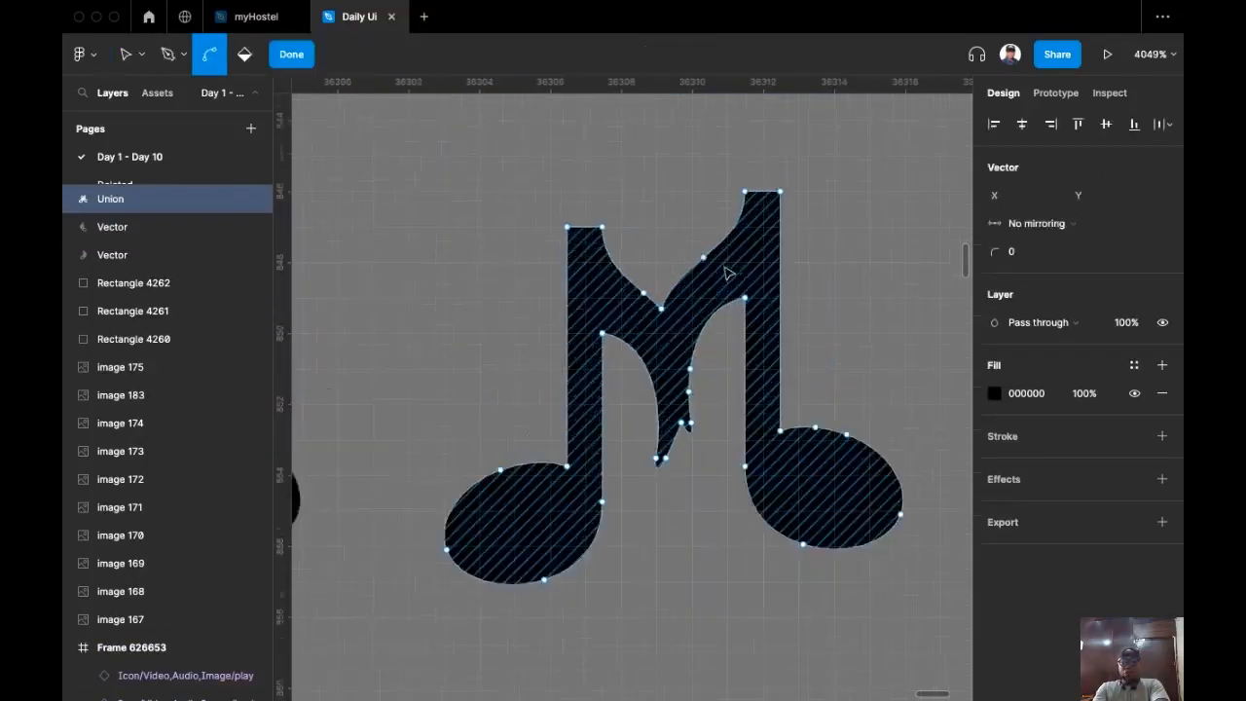
pyautogui.moveTo(832, 201); pyautogui.dragTo(872, 224)
pyautogui.click(872, 224)
pyautogui.moveTo(436, 115); pyautogui.dragTo(848, 236)
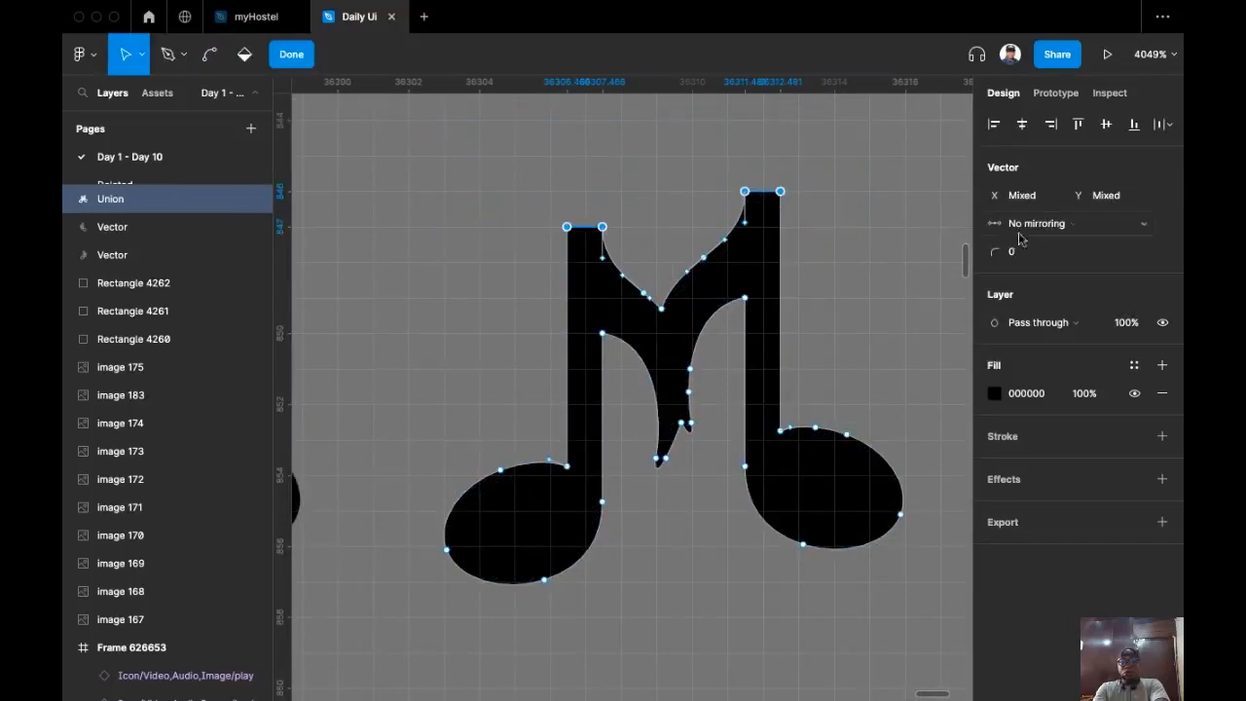
pyautogui.moveTo(985, 252); pyautogui.dragTo(1171, 231)
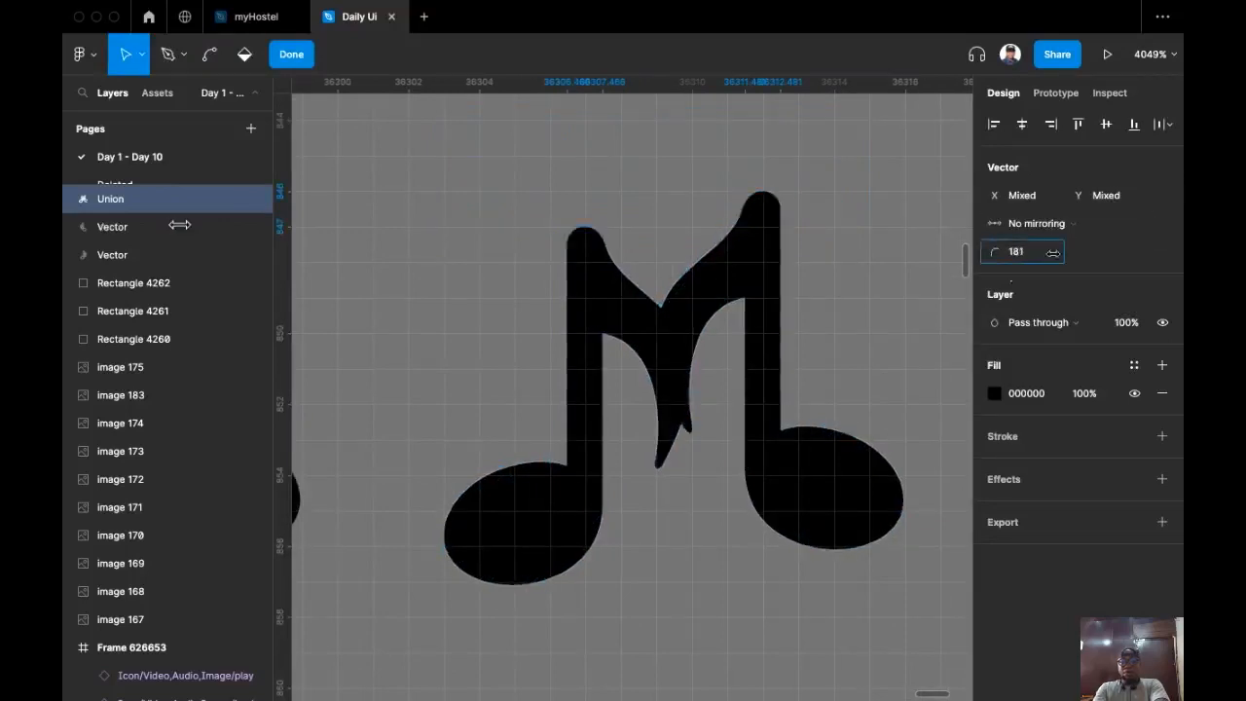
pyautogui.press('Escape')
pyautogui.press('Escape')
pyautogui.hscroll(1, 765, 306)
pyautogui.scroll(-4, 765, 306)
pyautogui.press('Escape')
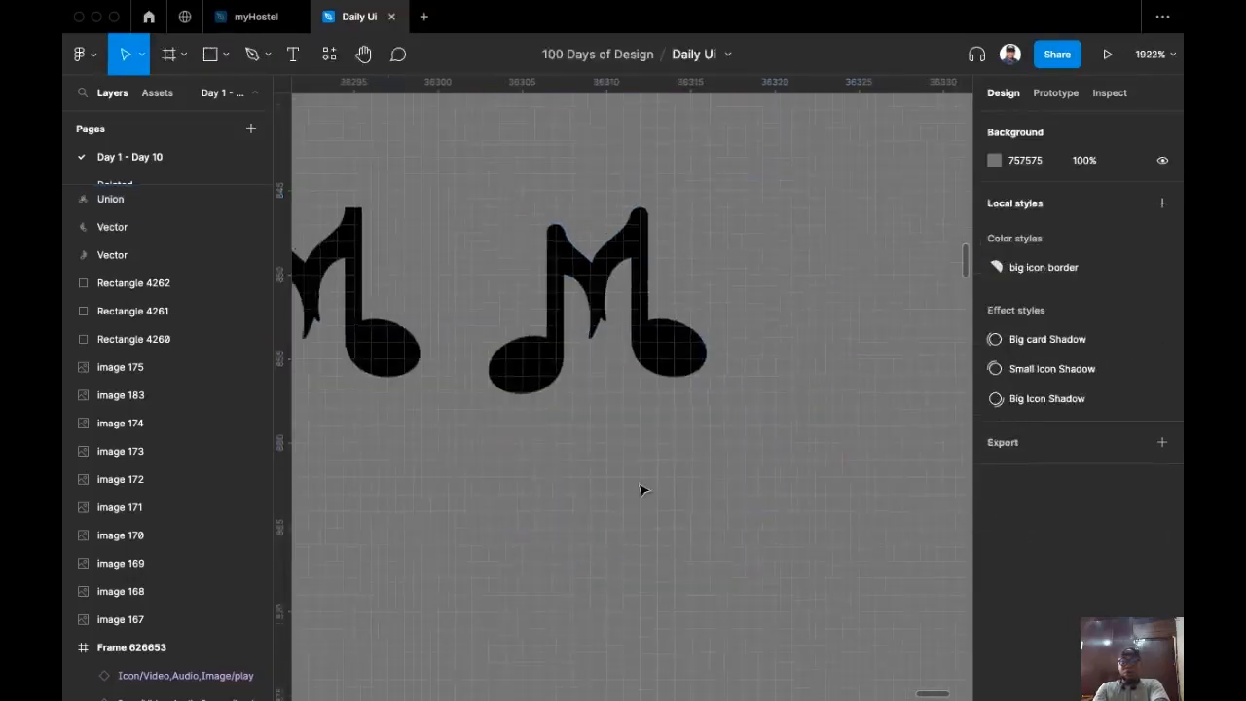
pyautogui.scroll(1, 643, 488)
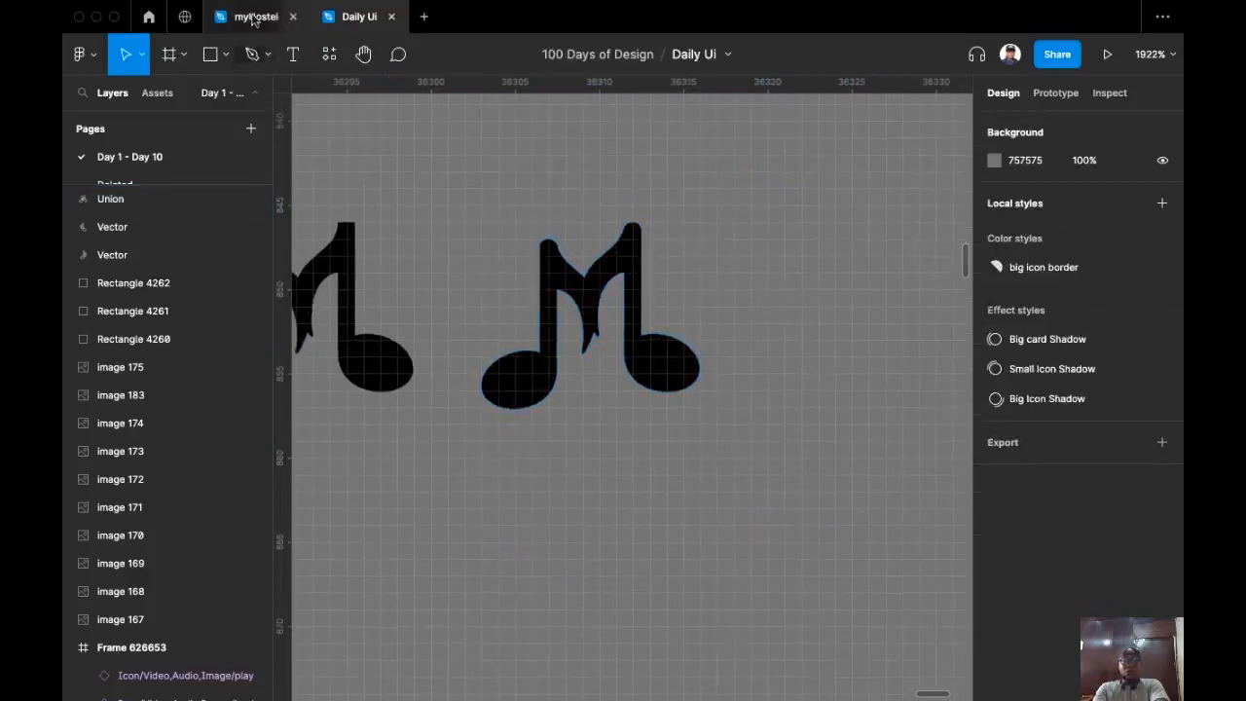
# Step: Draw a circle over the double note, send it to back, and size it 13×13
pyautogui.click(226, 54)
pyautogui.click(185, 159)
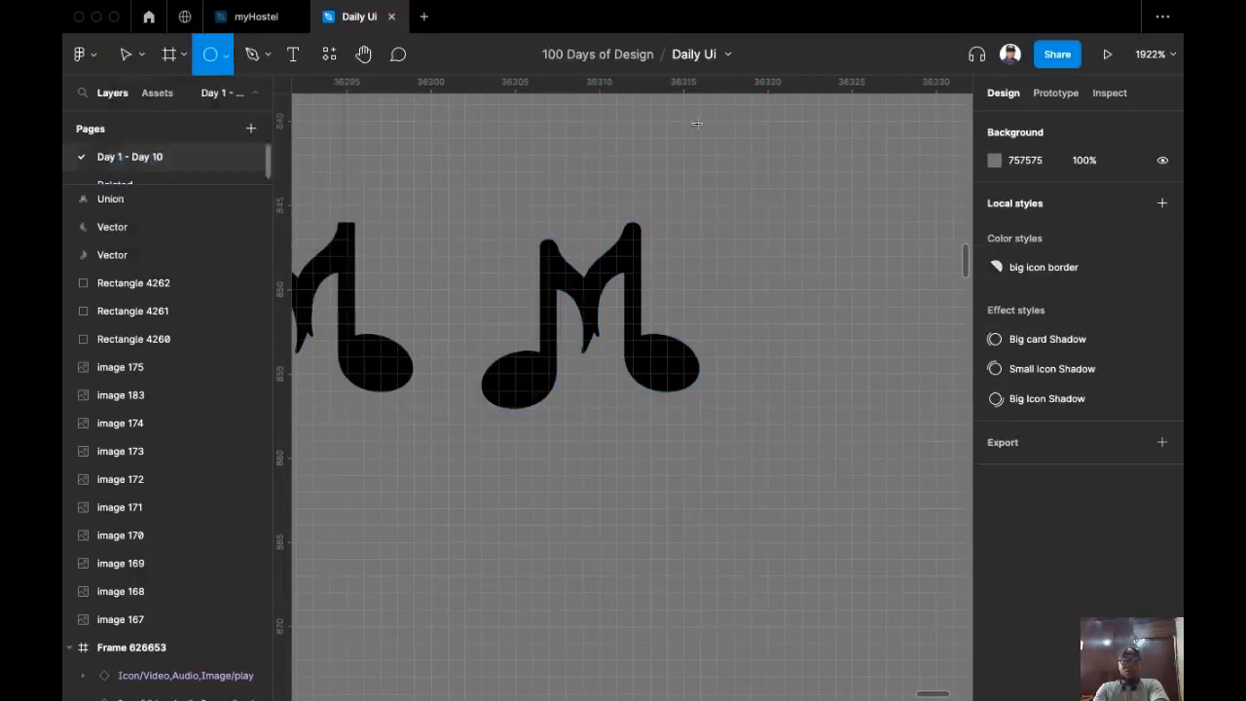
pyautogui.moveTo(465, 204); pyautogui.dragTo(718, 457)
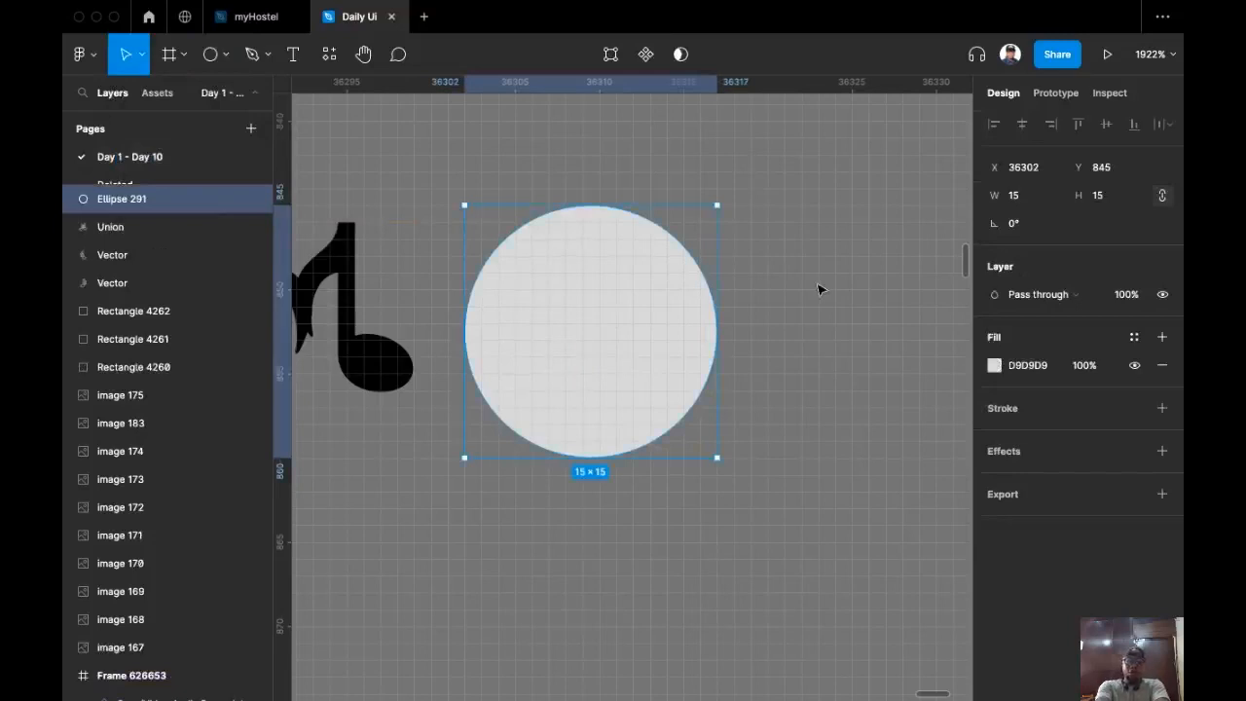
pyautogui.press('super+alt+bracketleft')
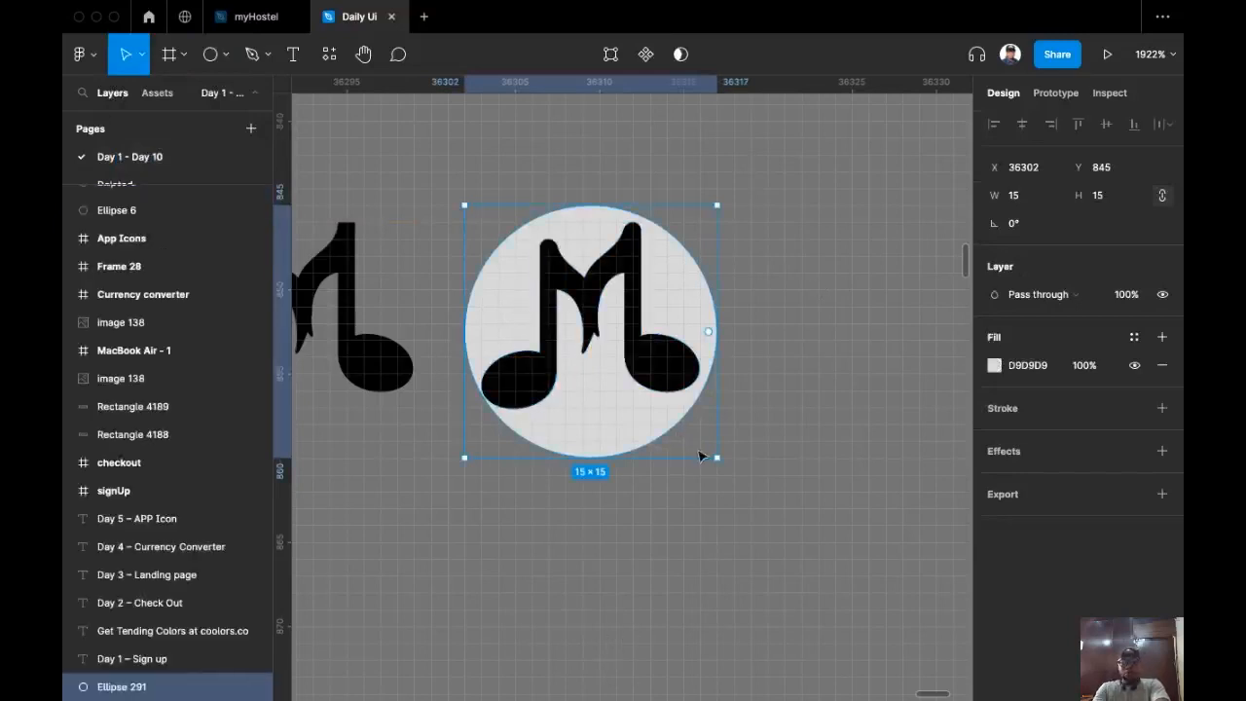
pyautogui.moveTo(715, 457); pyautogui.dragTo(697, 439)
pyautogui.press('Up')
# Step: Subtract the double note from the circle to leave a note-shaped cutout
pyautogui.click(778, 260)
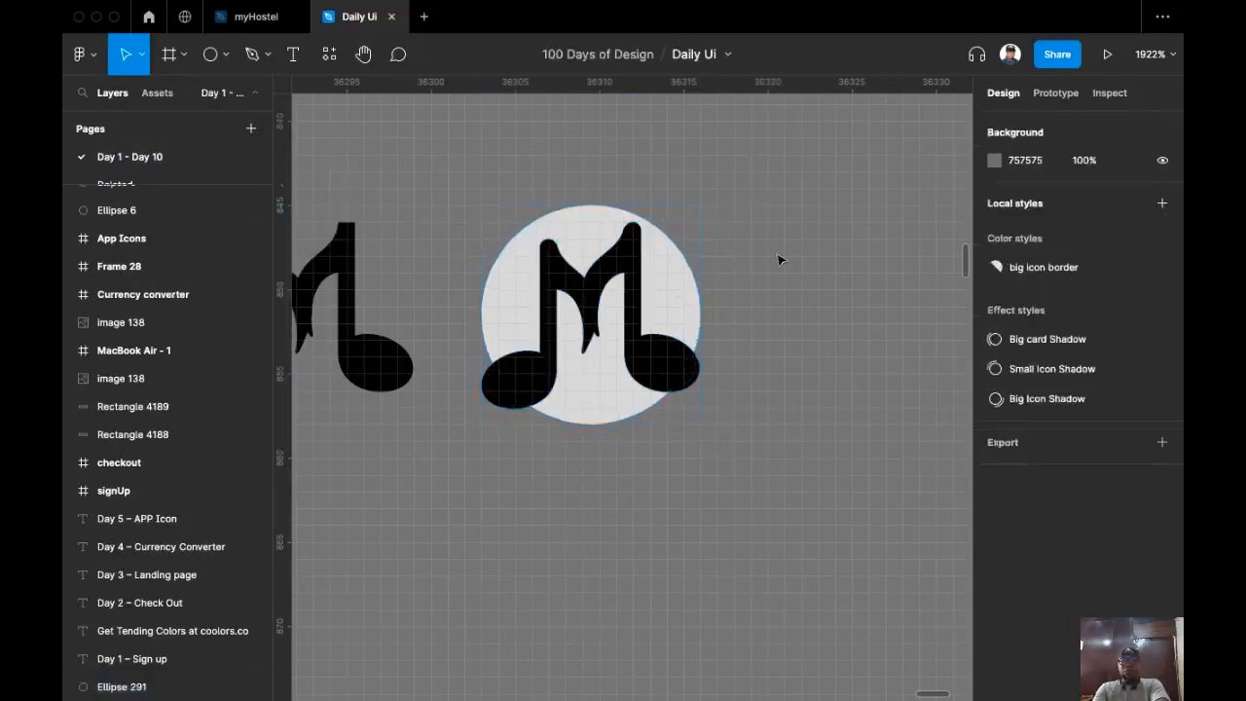
pyautogui.moveTo(489, 329); pyautogui.dragTo(467, 332)
pyautogui.click(698, 57)
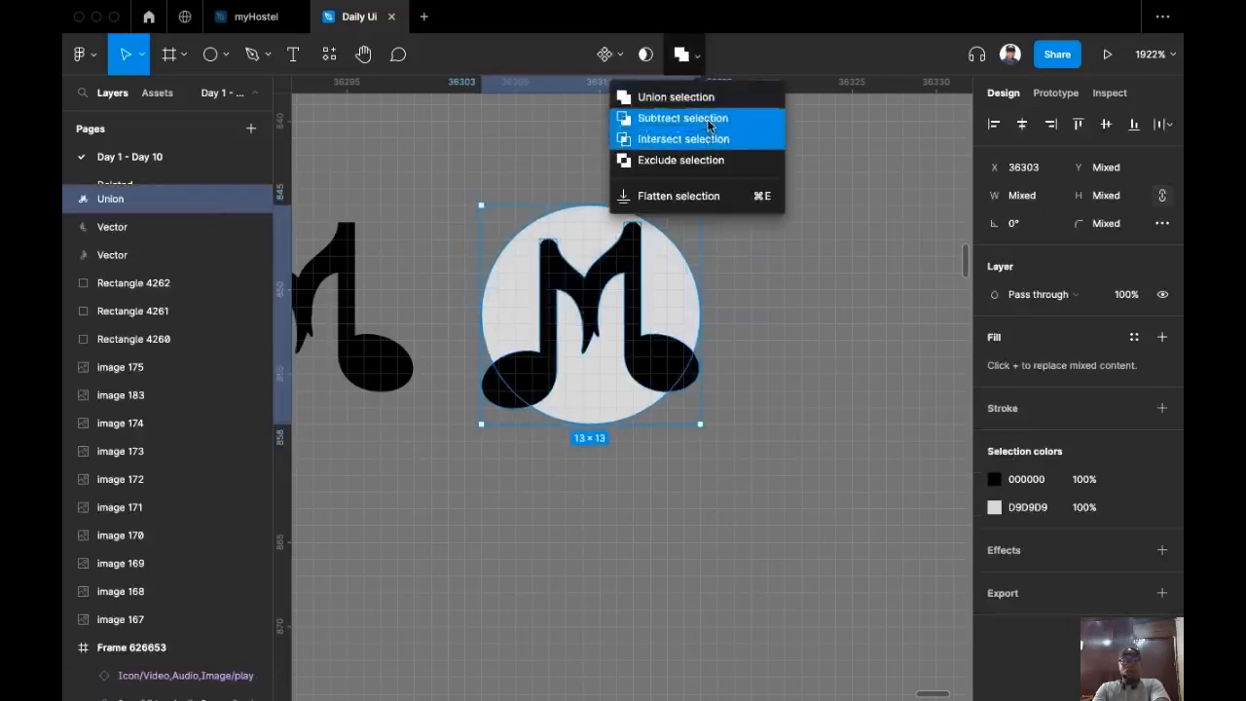
pyautogui.click(709, 120)
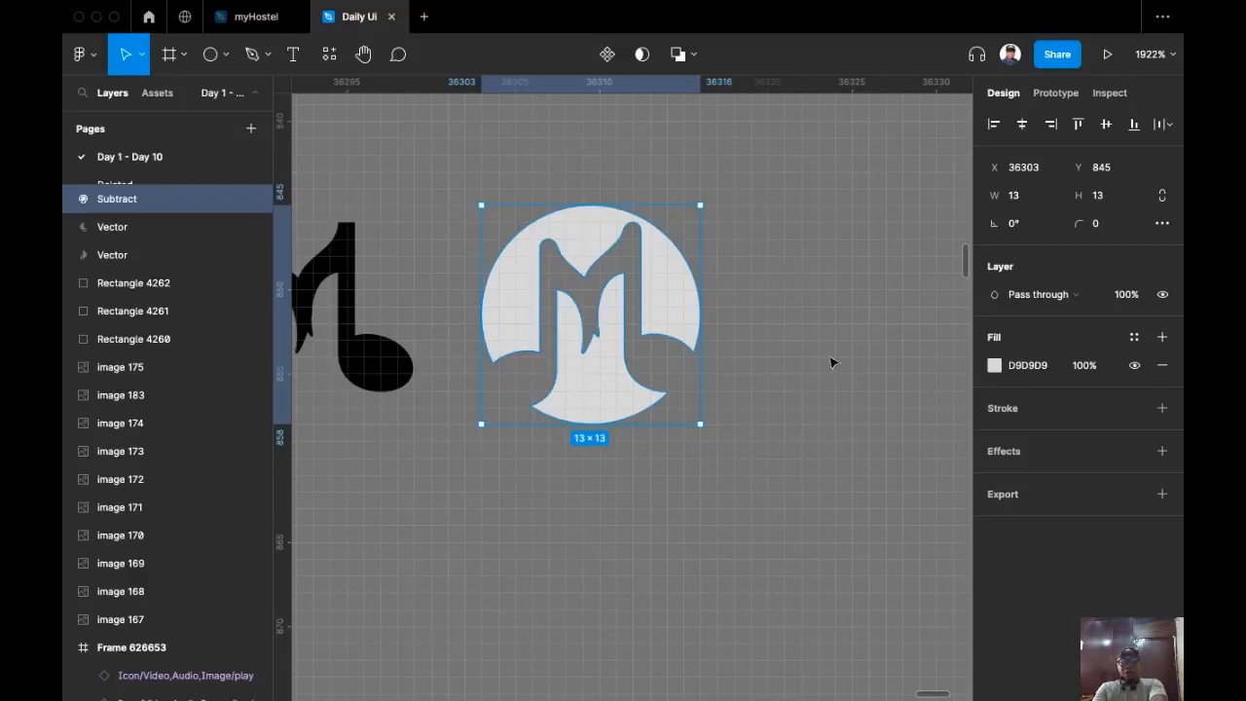
# Step: Flatten the cut-out logo, rotate it -90°, and flip it vertically
pyautogui.press('super+e')
pyautogui.scroll(-6, 829, 357)
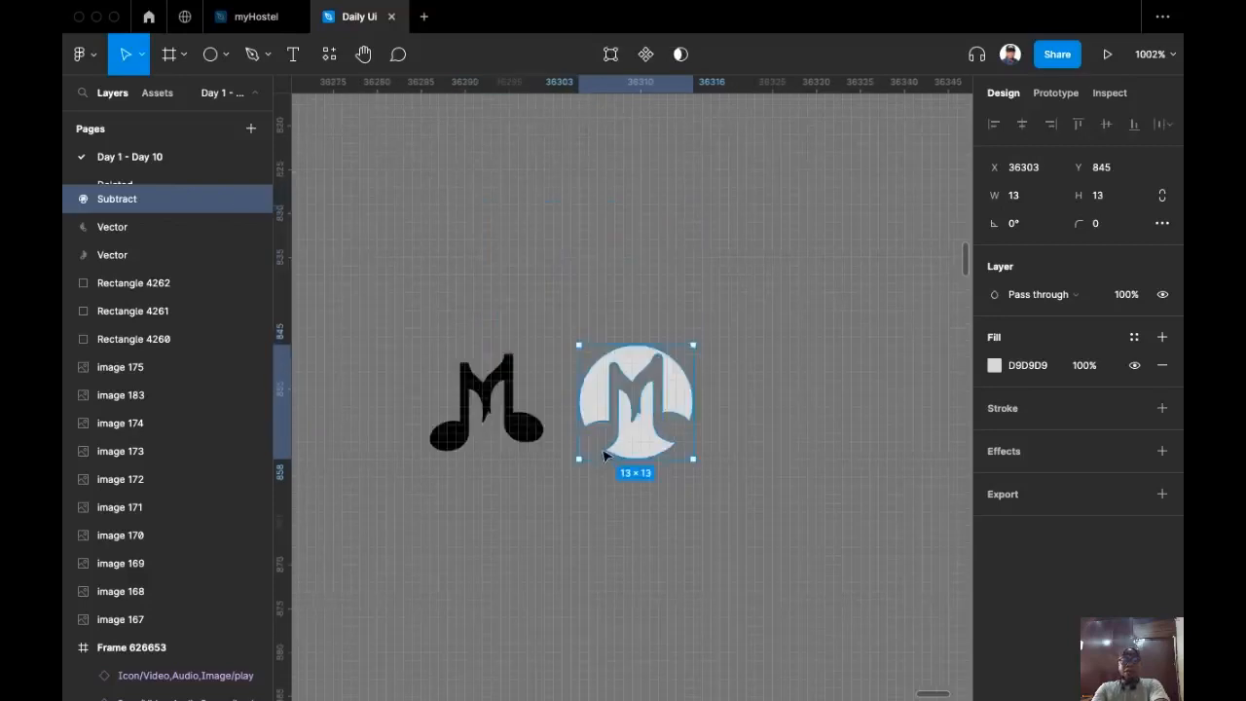
pyautogui.scroll(6, 686, 320)
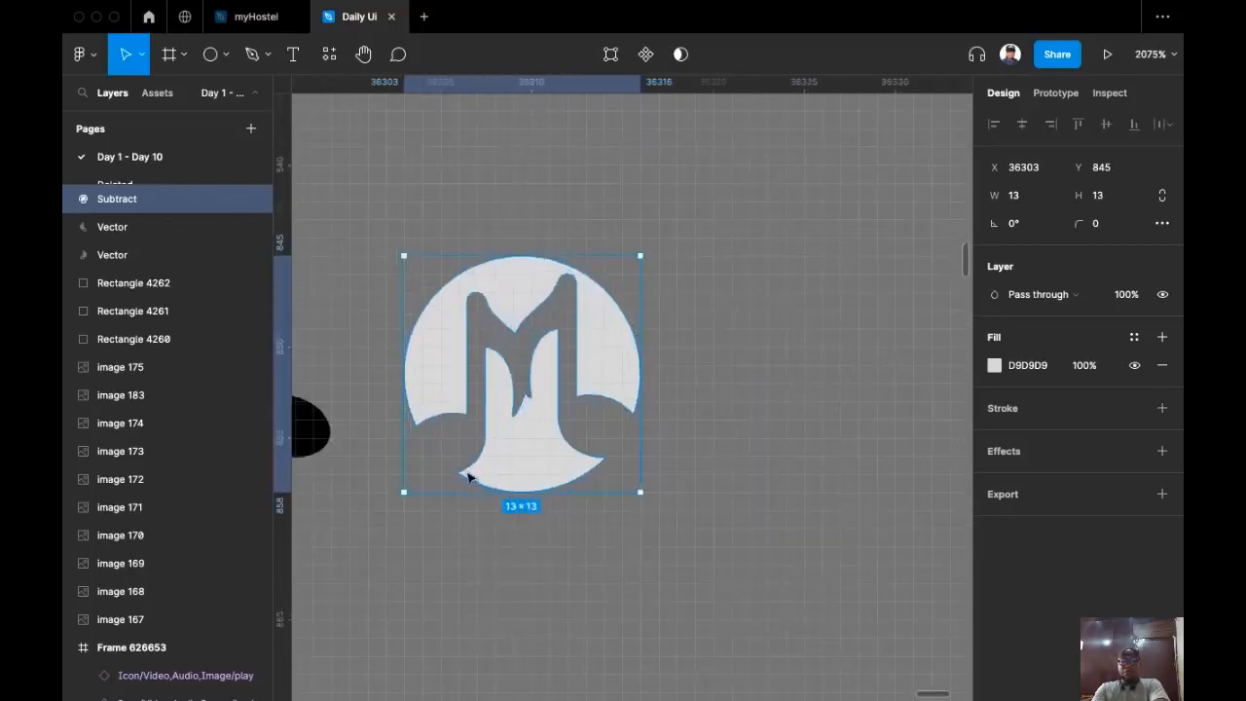
pyautogui.scroll(1, 744, 287)
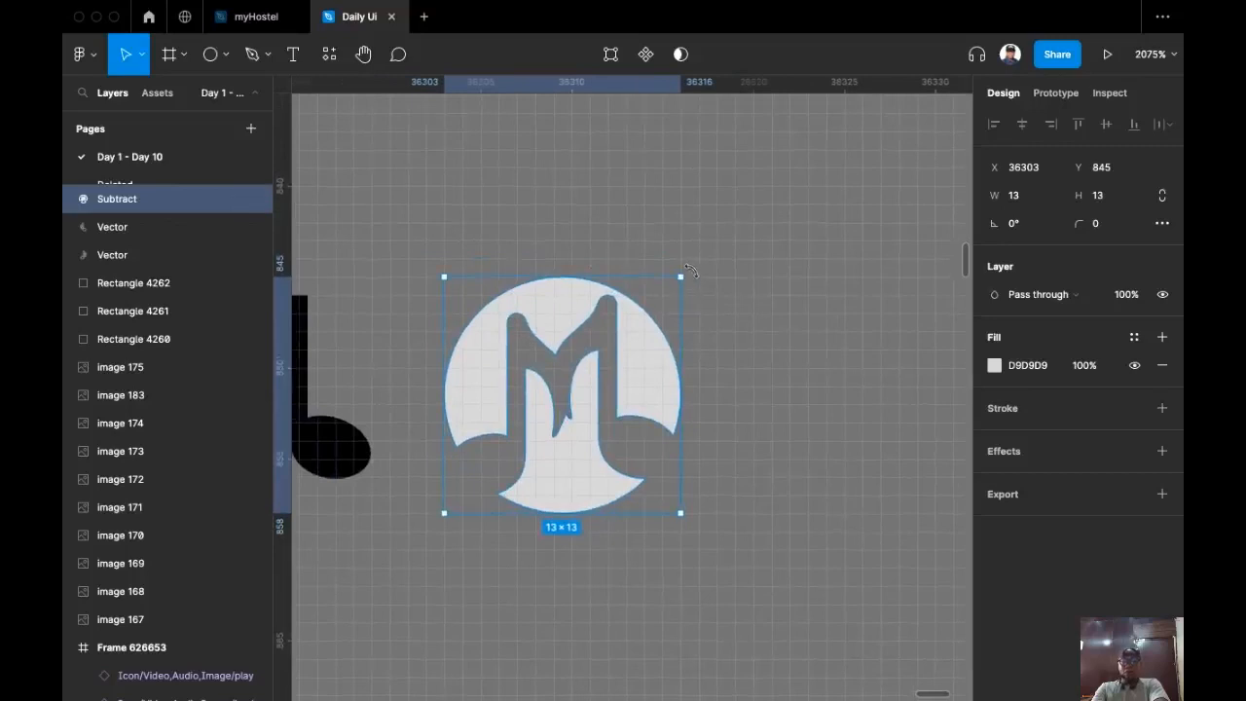
pyautogui.moveTo(694, 284); pyautogui.dragTo(700, 555)
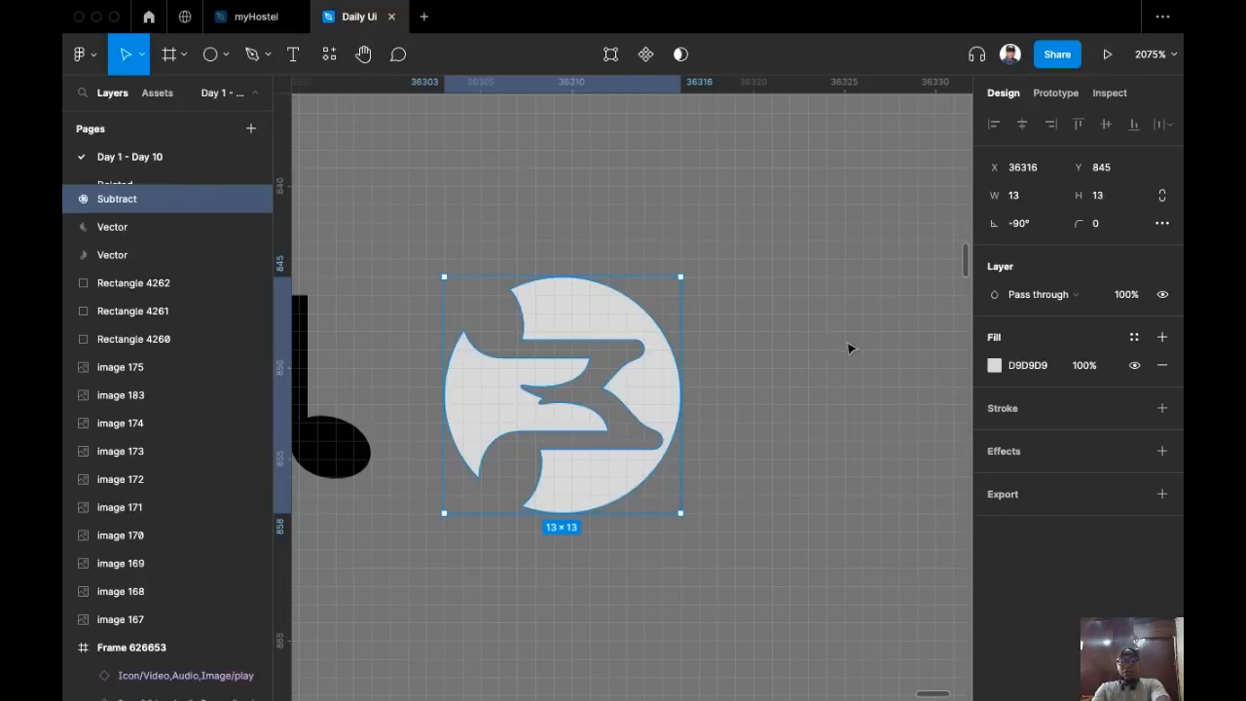
pyautogui.hotkey('shift', 'v')
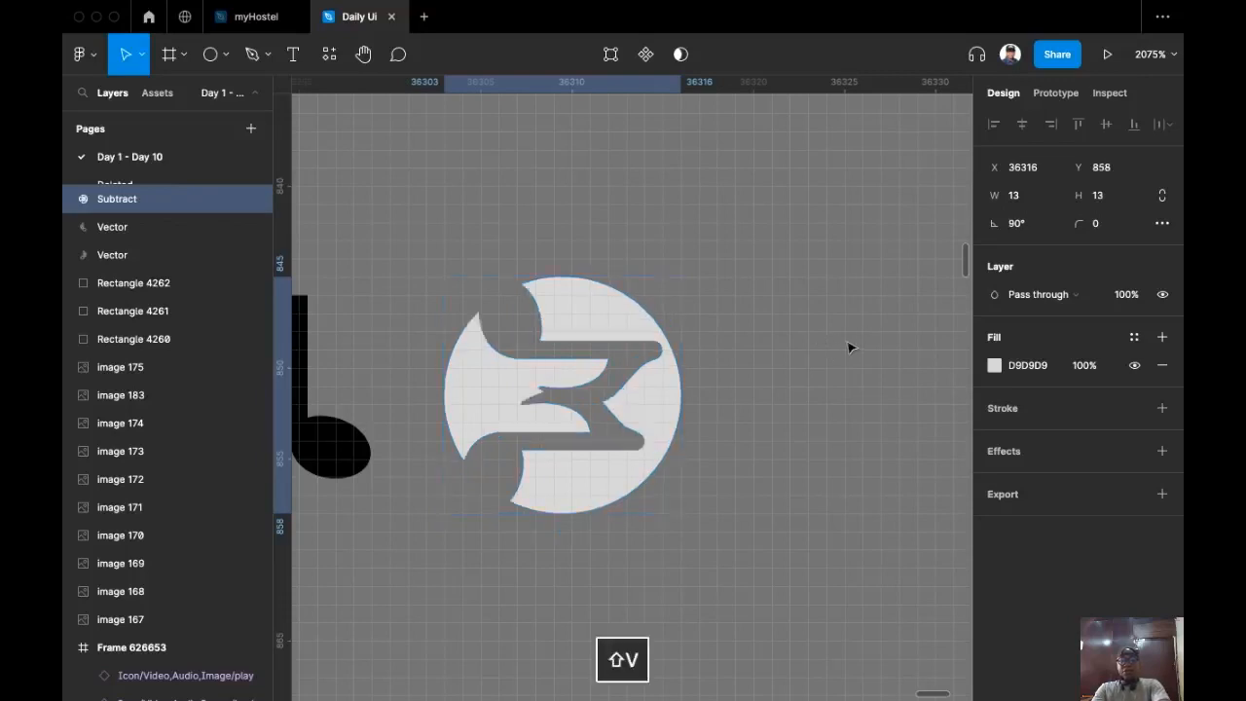
# Step: Round off the anchor at the logo's top-left horn
pyautogui.click(610, 242)
pyautogui.scroll(4, 486, 468)
pyautogui.doubleClick(507, 387)
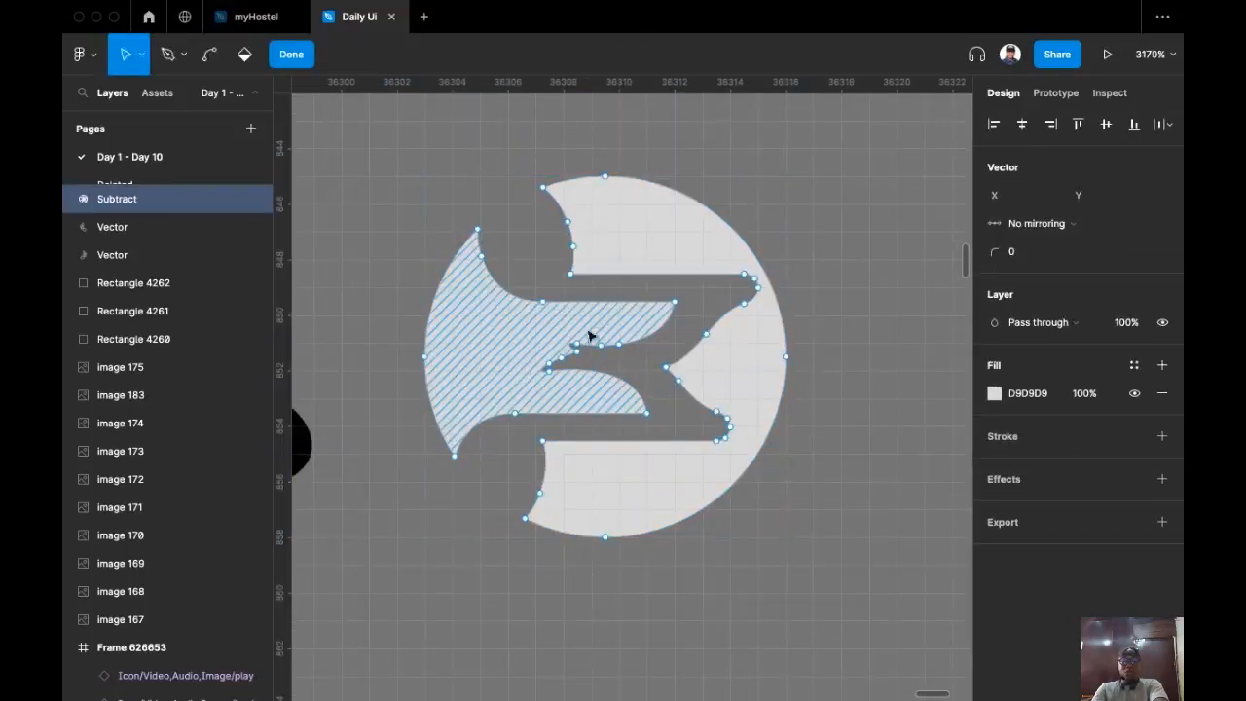
pyautogui.scroll(2, 589, 336)
pyautogui.scroll(2, 445, 184)
pyautogui.moveTo(442, 180); pyautogui.dragTo(521, 210)
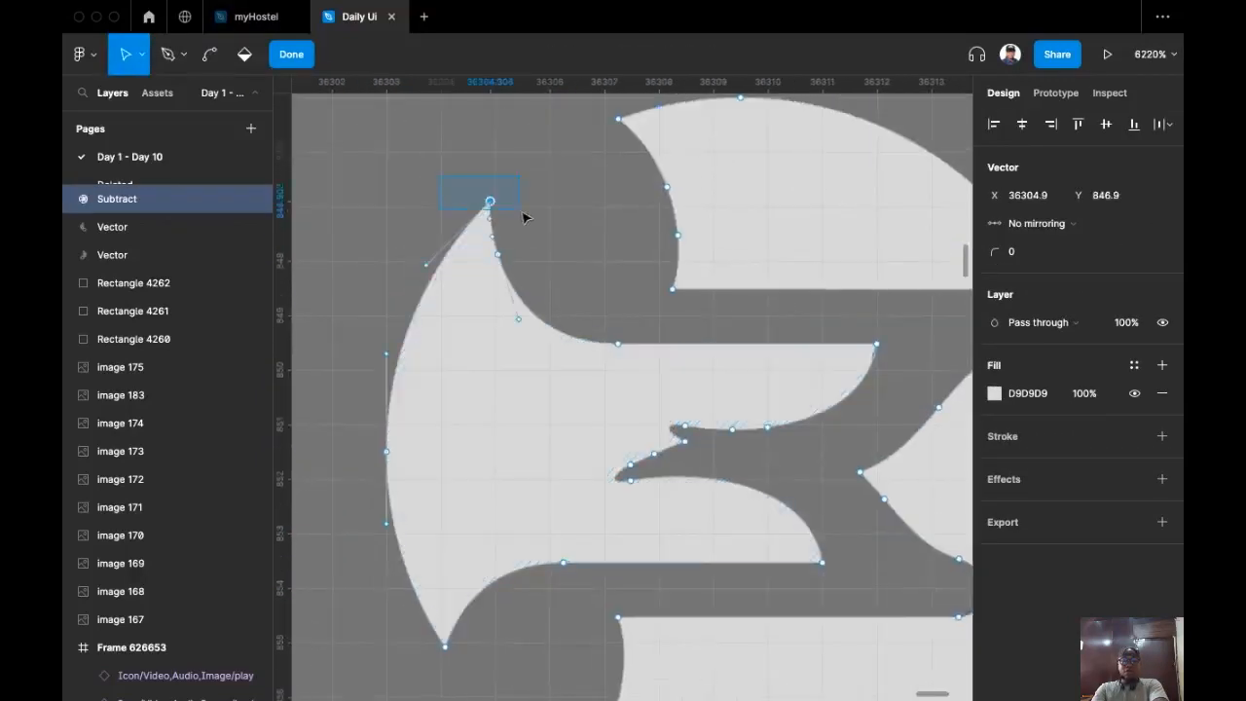
pyautogui.moveTo(994, 251); pyautogui.dragTo(1181, 200)
# Step: Delete the middle notch points from the logo and heal its outline
pyautogui.scroll(-1, 637, 381)
pyautogui.hscroll(1, 637, 381)
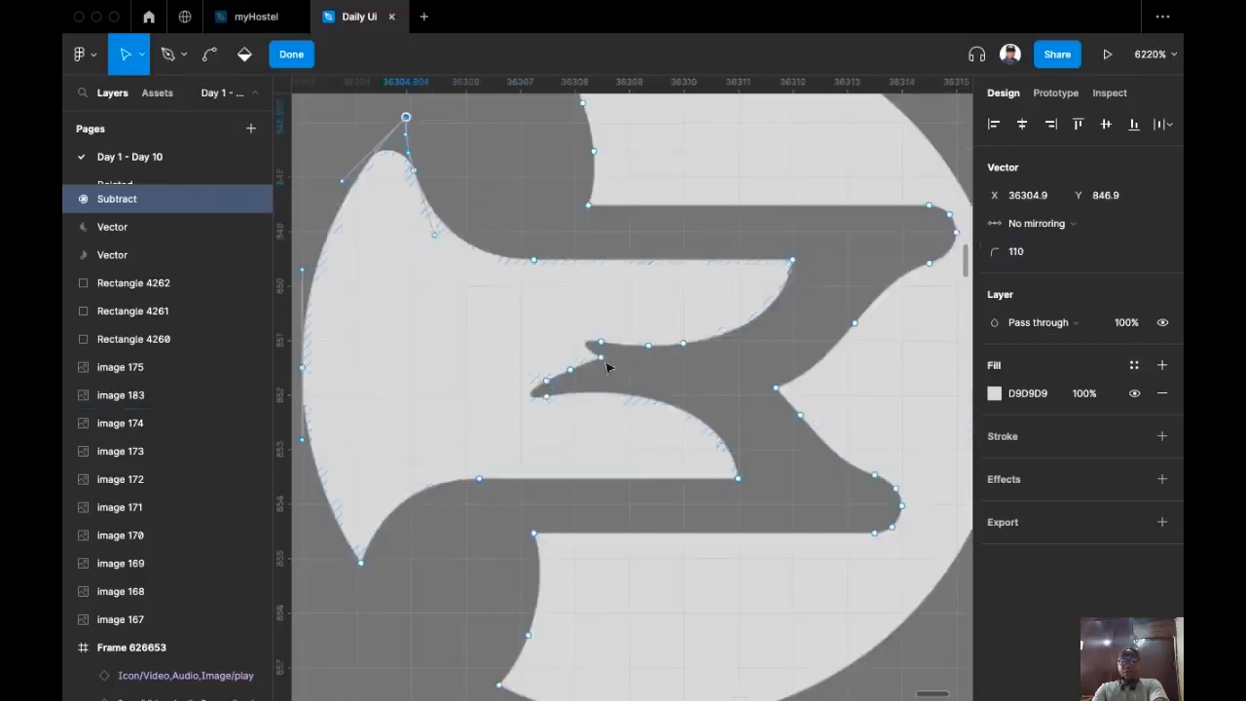
pyautogui.moveTo(605, 365); pyautogui.dragTo(604, 368)
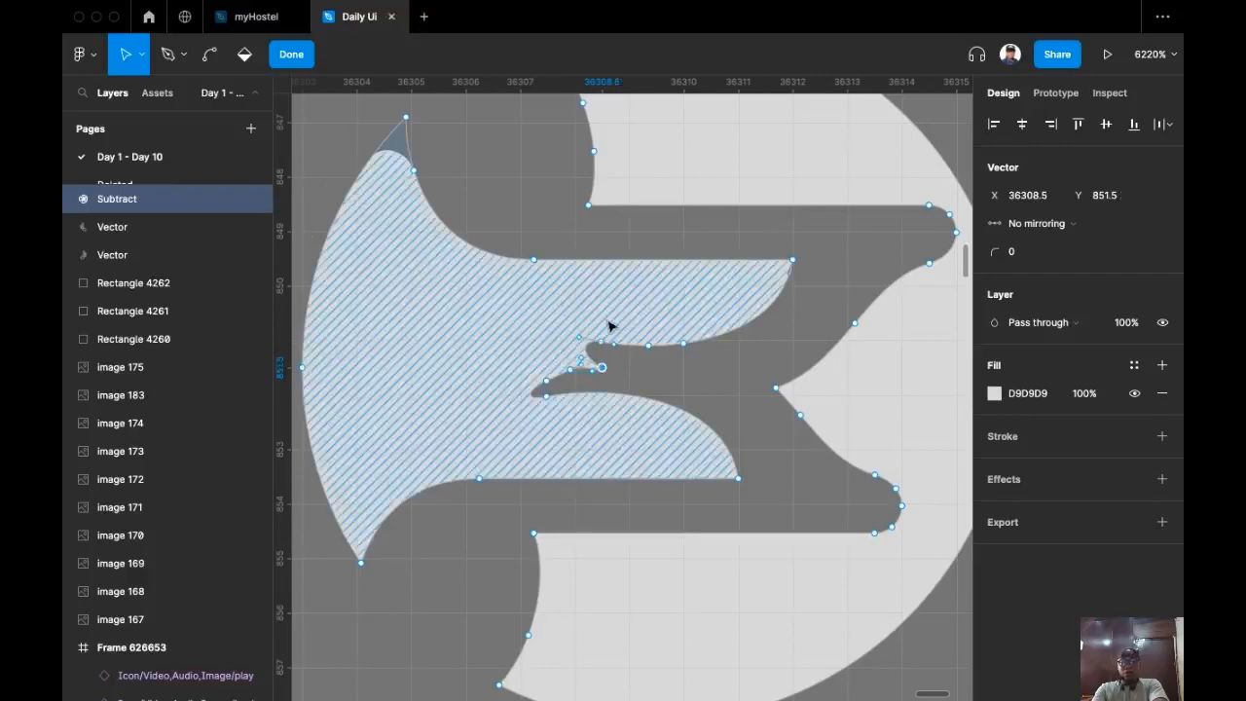
pyautogui.hotkey('shift', 'BackSpace')
pyautogui.press('Escape')
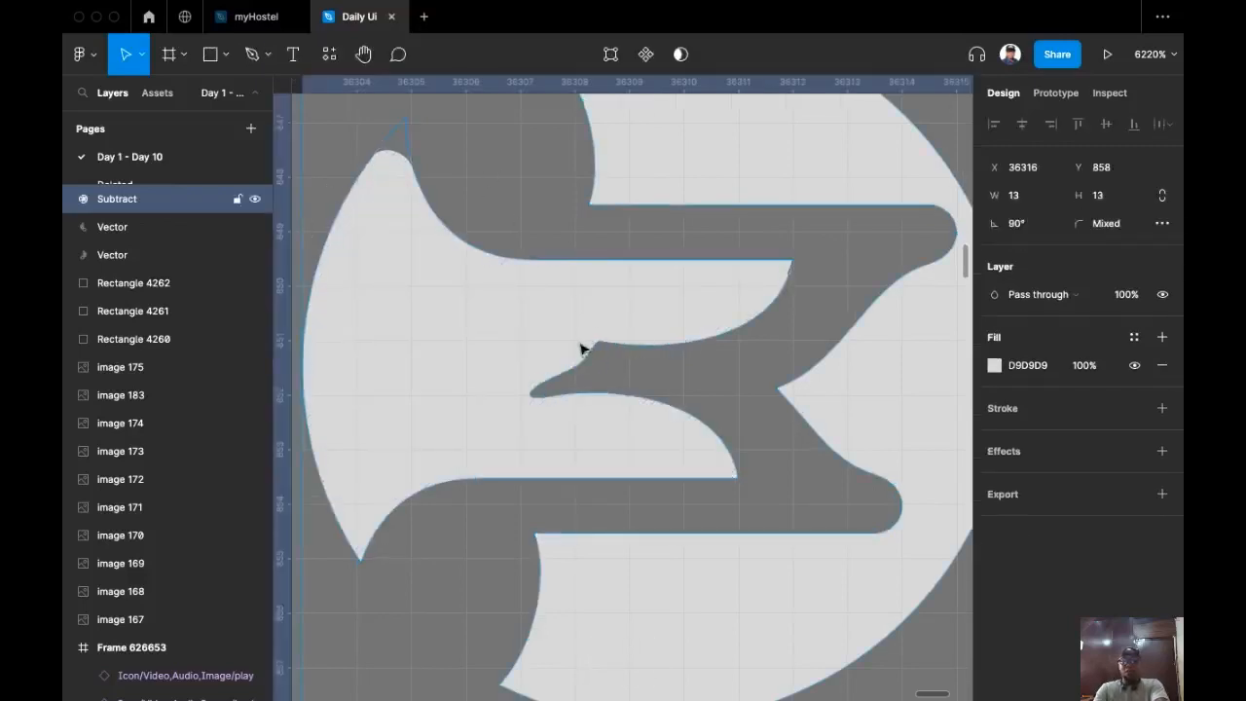
pyautogui.scroll(-5, 581, 348)
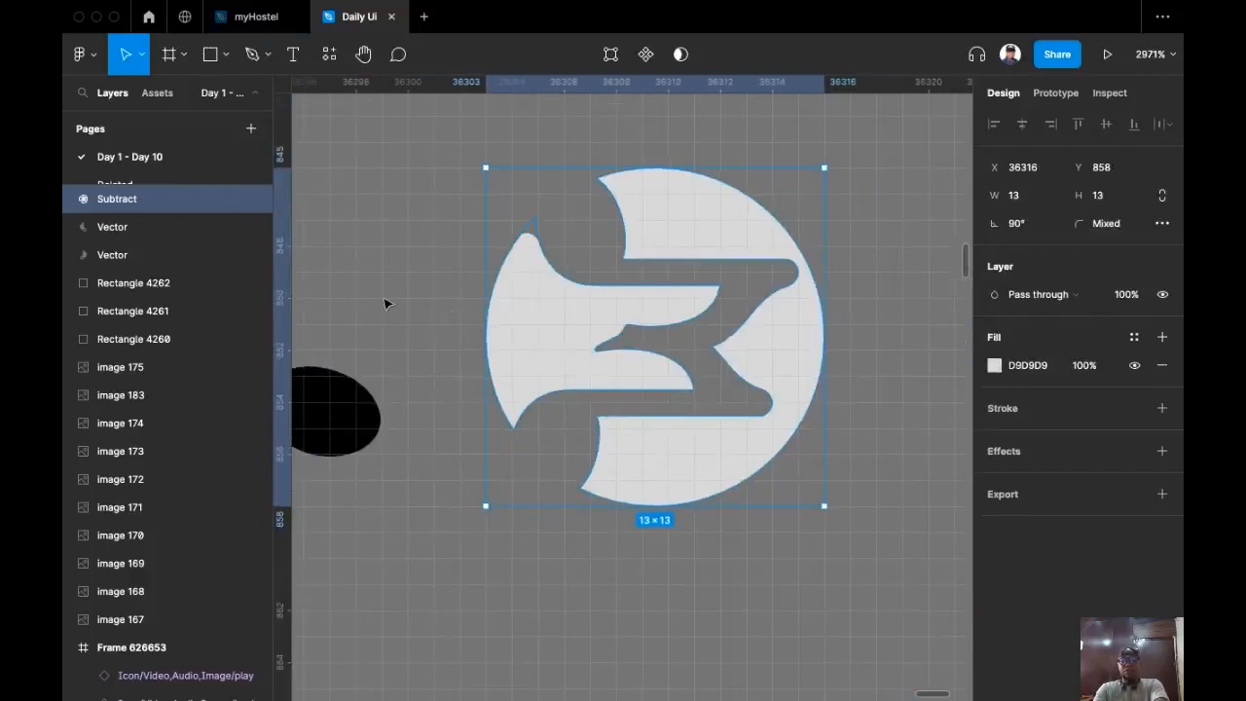
pyautogui.press('Escape')
# Step: Move the reshaped logo to sit just above the Menu frame
pyautogui.scroll(-5, 551, 439)
pyautogui.moveTo(594, 413); pyautogui.dragTo(531, 228)
pyautogui.scroll(-2, 527, 346)
pyautogui.moveTo(576, 313); pyautogui.dragTo(403, 276)
pyautogui.moveTo(461, 222); pyautogui.dragTo(496, 313)
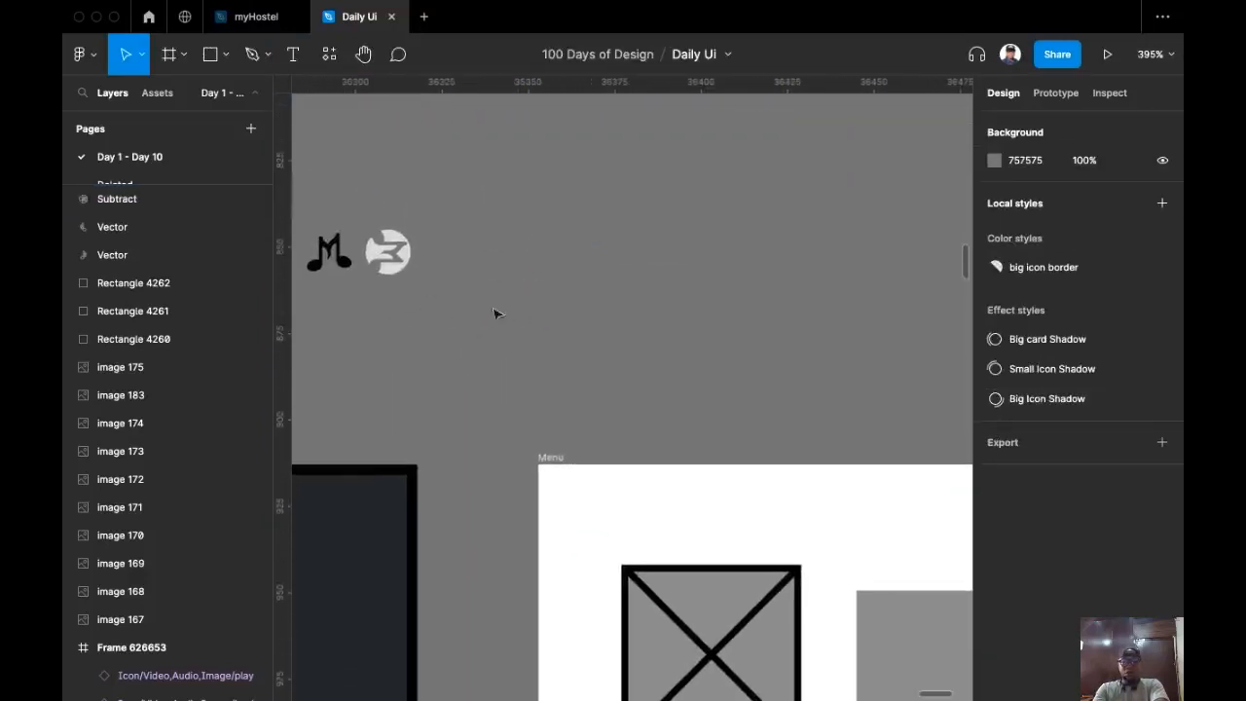
pyautogui.click(388, 259)
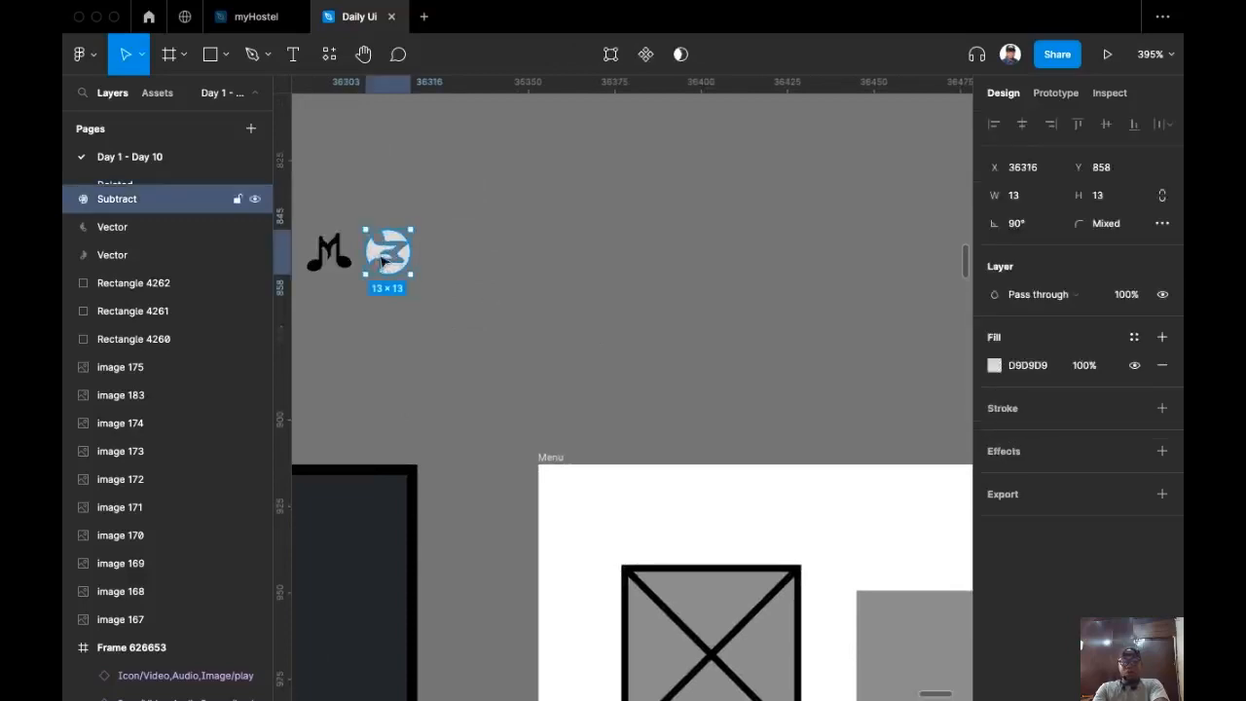
pyautogui.moveTo(388, 259); pyautogui.dragTo(650, 359)
pyautogui.moveTo(527, 300); pyautogui.dragTo(389, 137)
pyautogui.scroll(-1, 579, 476)
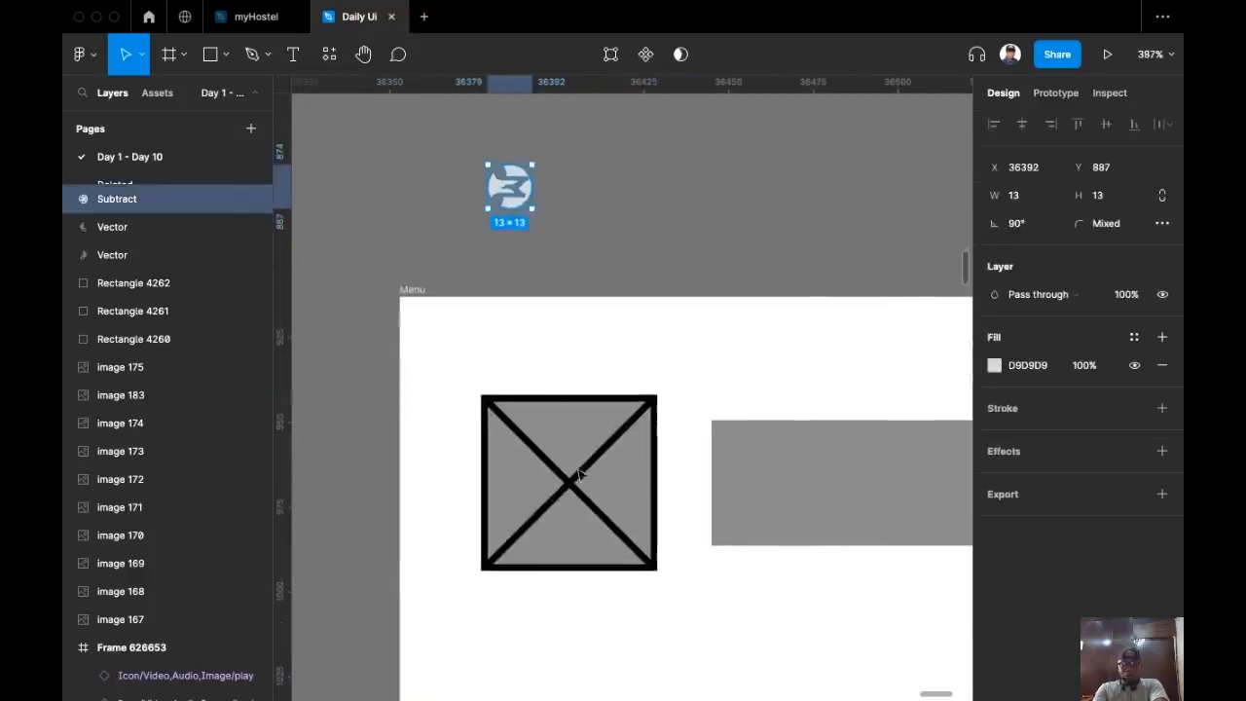
pyautogui.click(592, 485)
# Step: Scale the logo to 52 height and swap it in for the X placeholder image in the Menu header
pyautogui.doubleClick(592, 486)
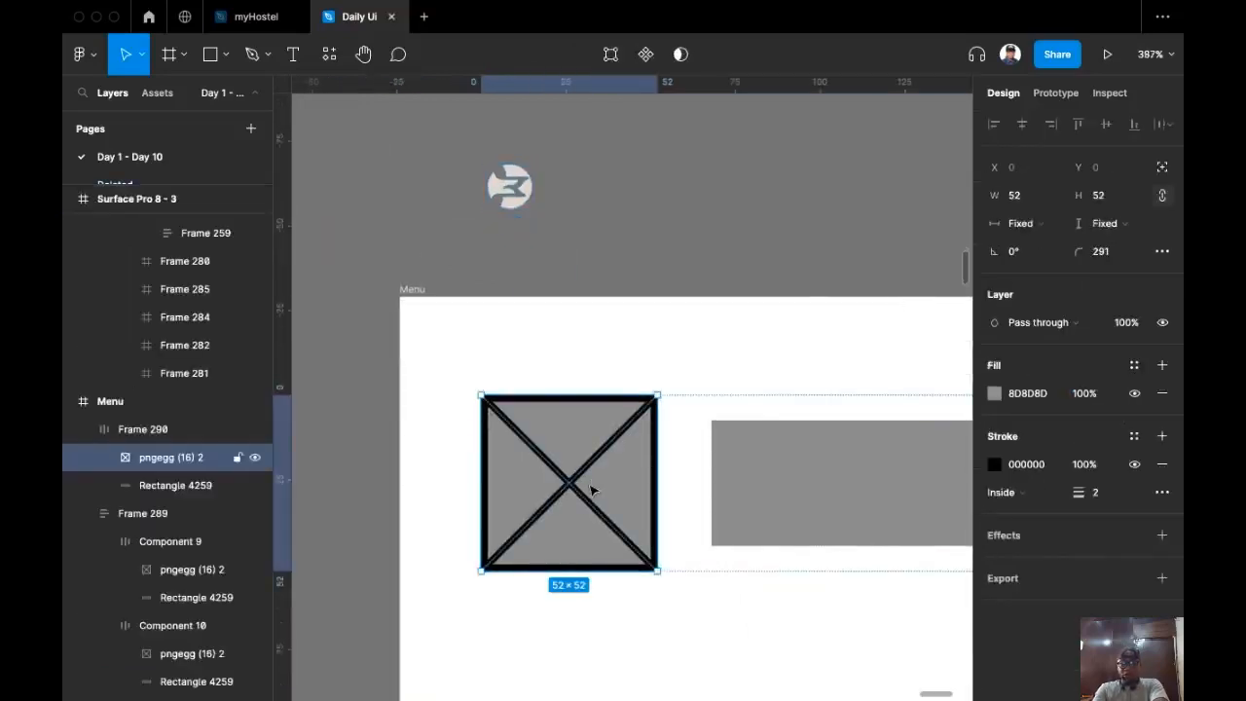
pyautogui.click(509, 185)
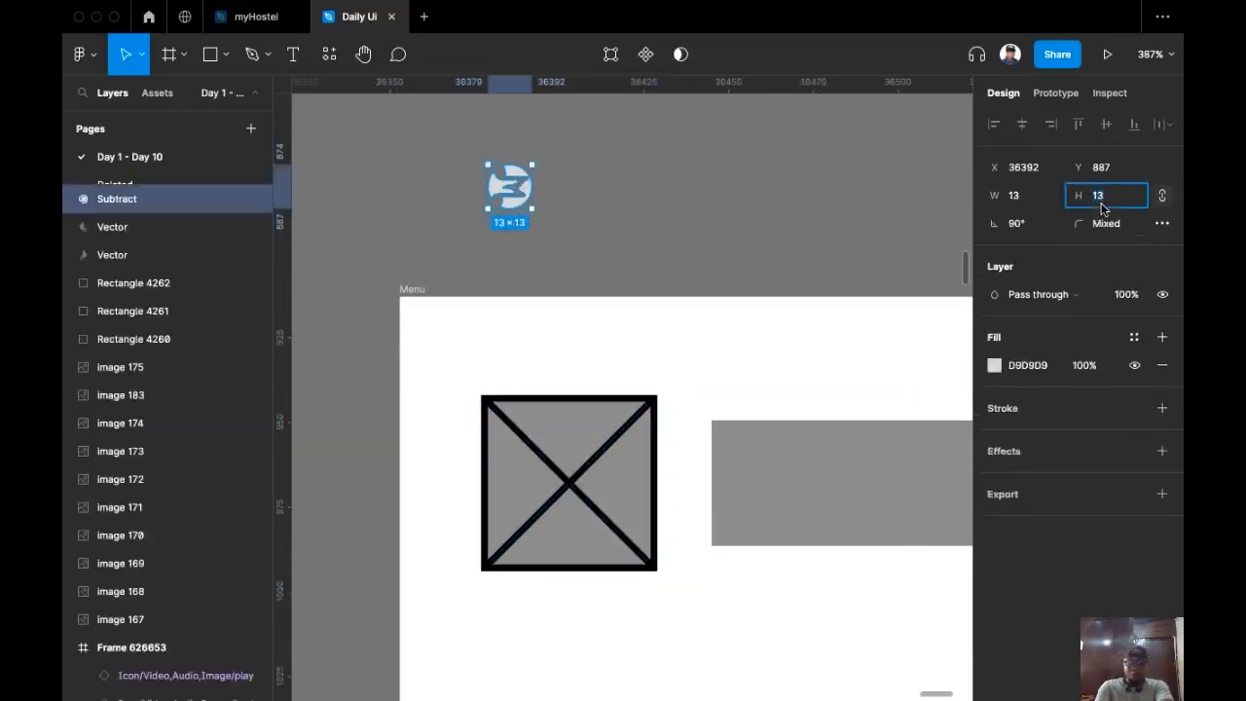
pyautogui.write('52')
pyautogui.press('Return')
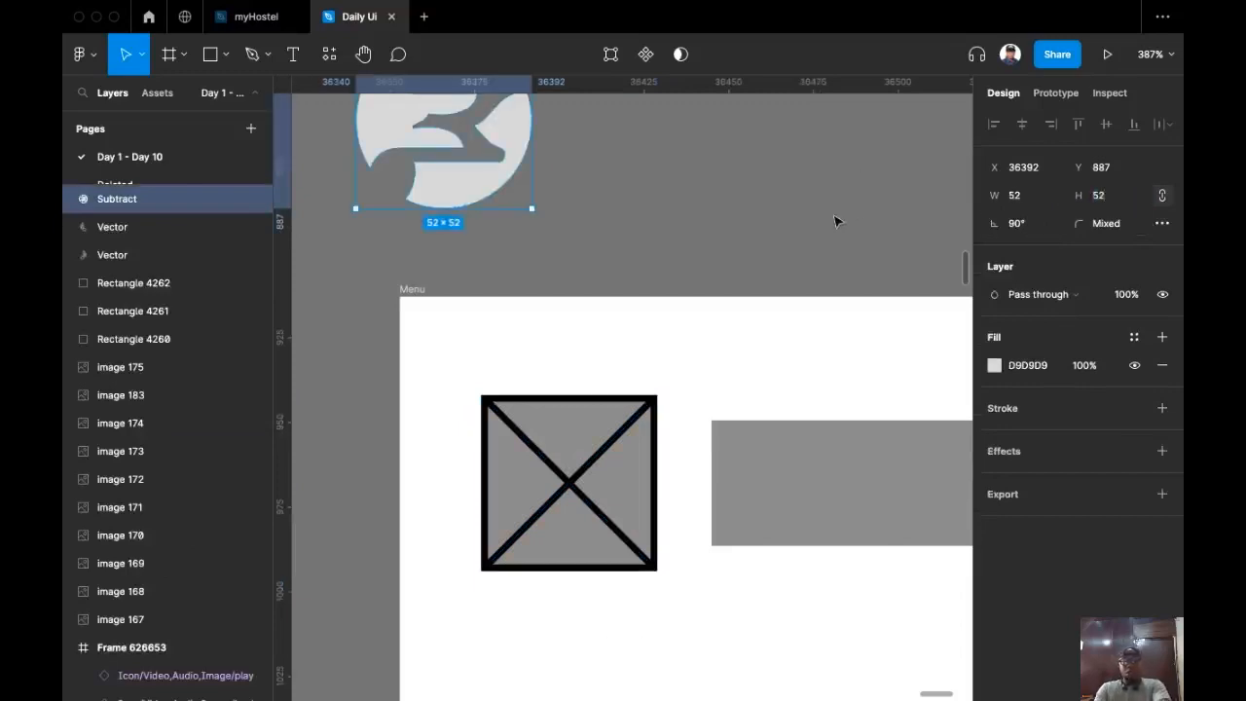
pyautogui.press('super+x')
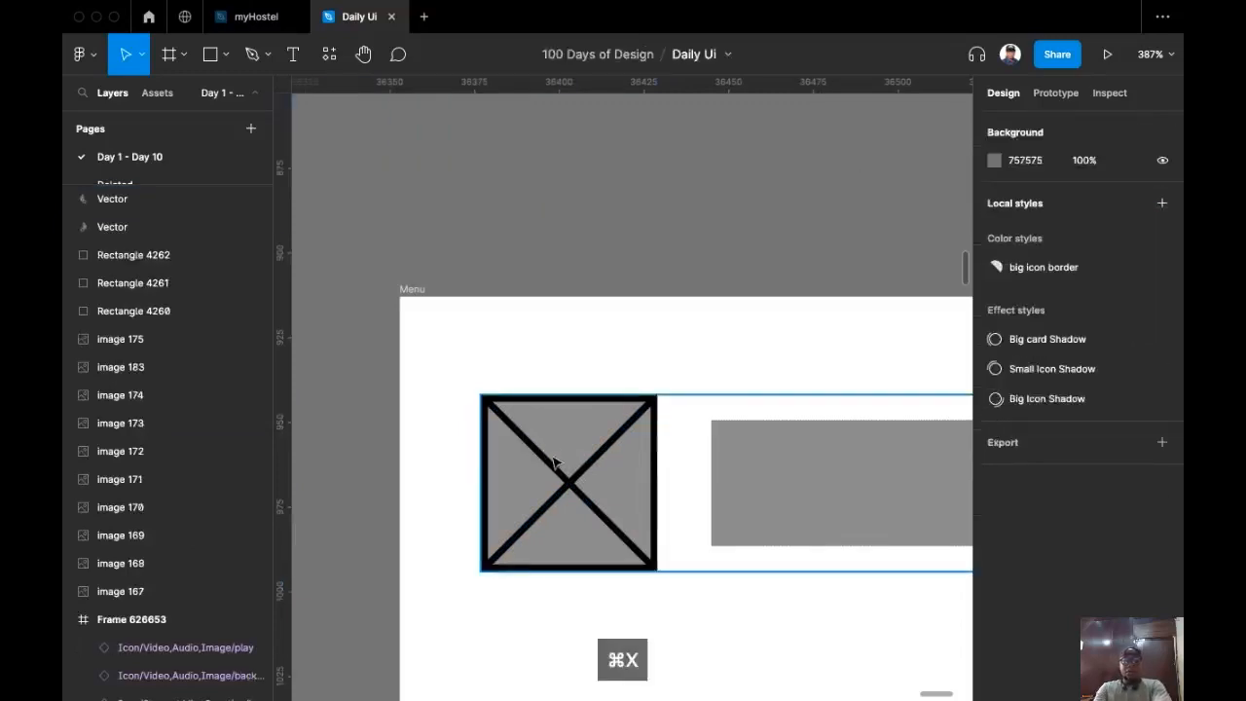
pyautogui.doubleClick(555, 461)
pyautogui.press('super+shift+r')
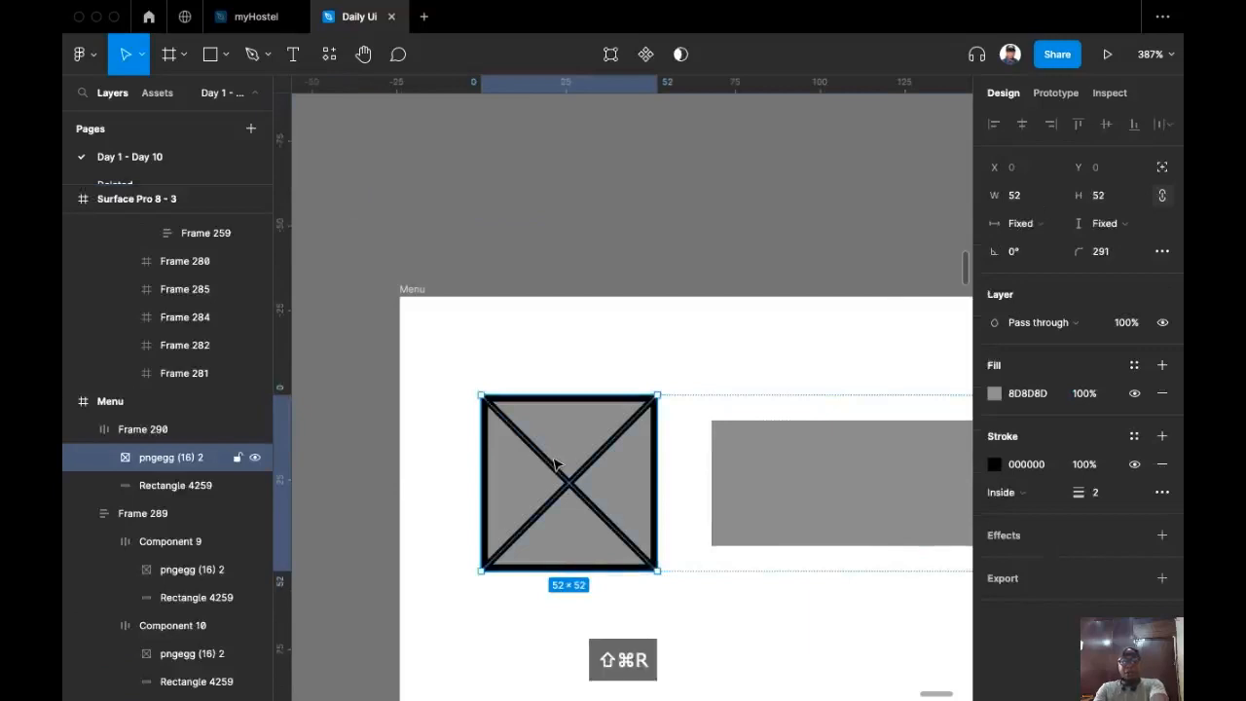
pyautogui.scroll(-5, 656, 208)
pyautogui.scroll(-5, 576, 216)
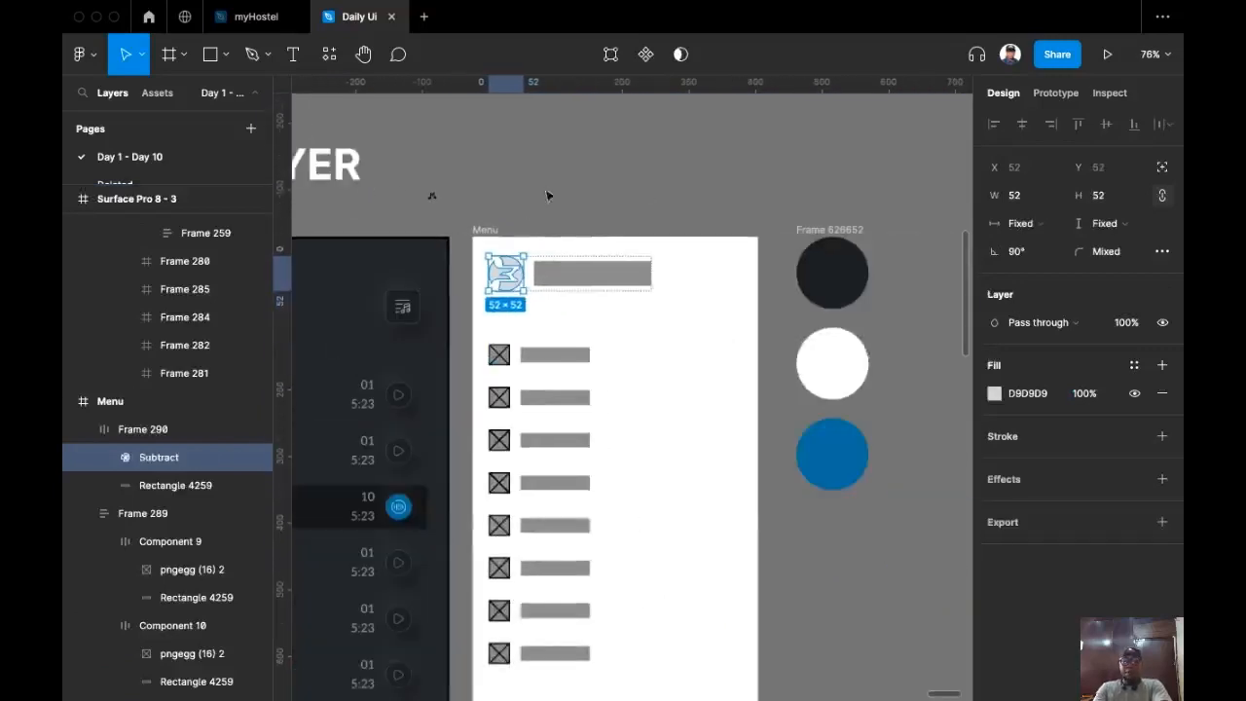
pyautogui.click(486, 229)
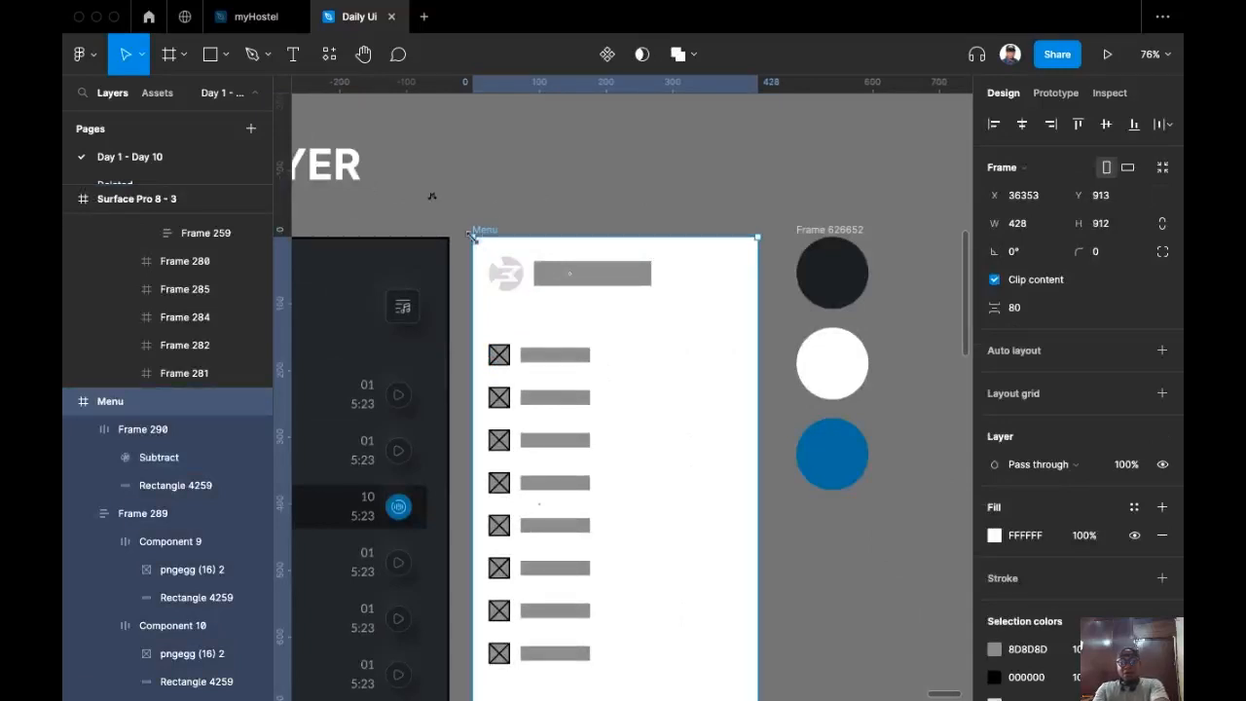
# Step: Fill the Menu frame with the dark 1C1F22 colour sampled from the swatch circle
pyautogui.press('i')
pyautogui.click(832, 278)
pyautogui.scroll(3, 508, 233)
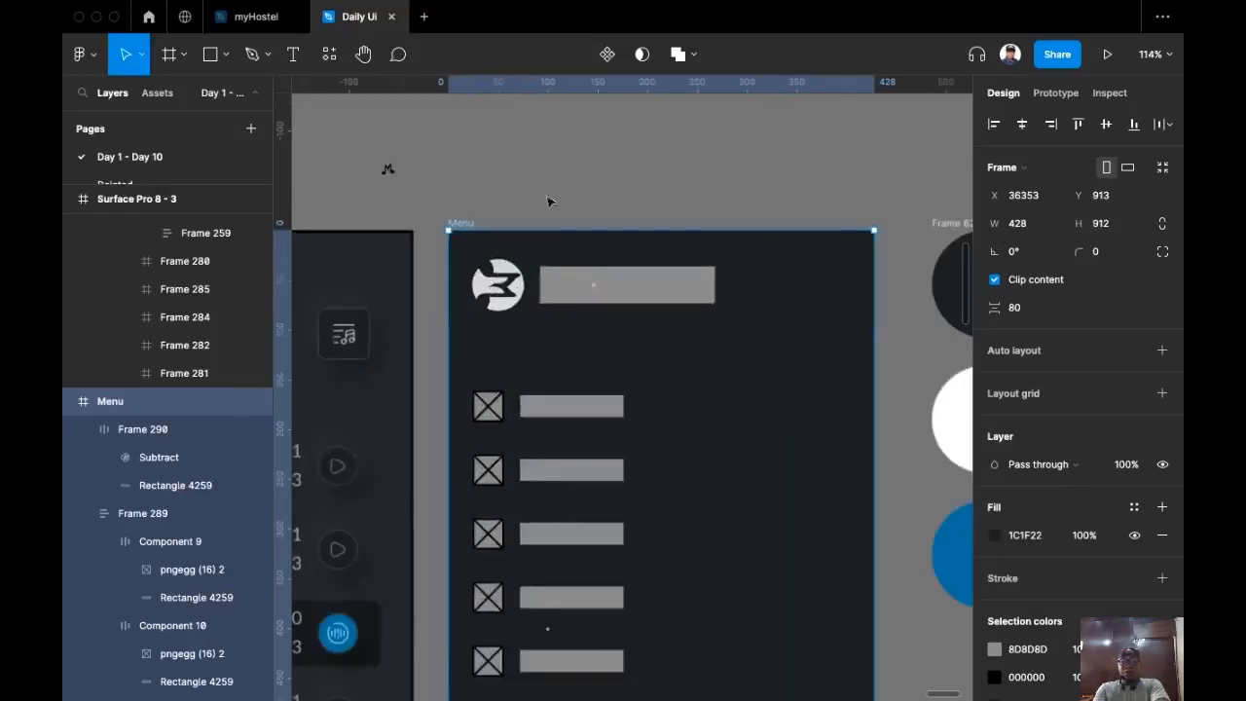
# Step: Colour the logo blue 016CA7, sampled from the blue swatch circle
pyautogui.click(522, 312)
pyautogui.hscroll(2, 525, 322)
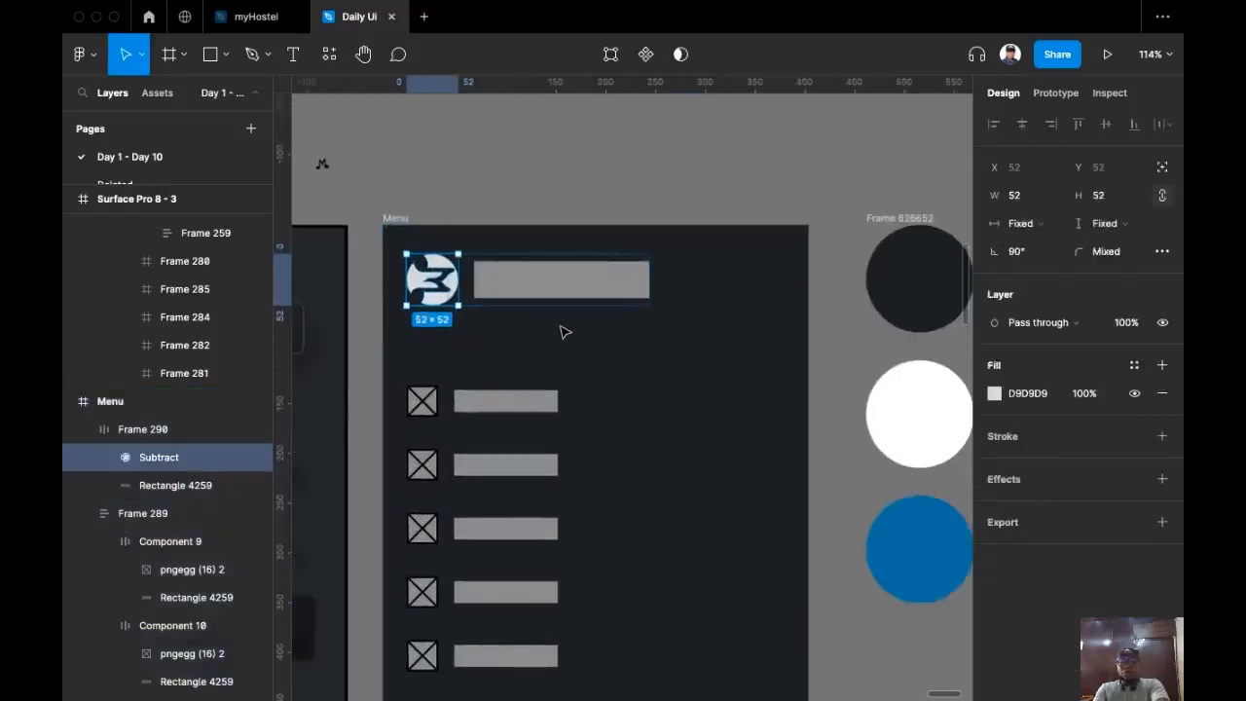
pyautogui.press('i')
pyautogui.click(915, 536)
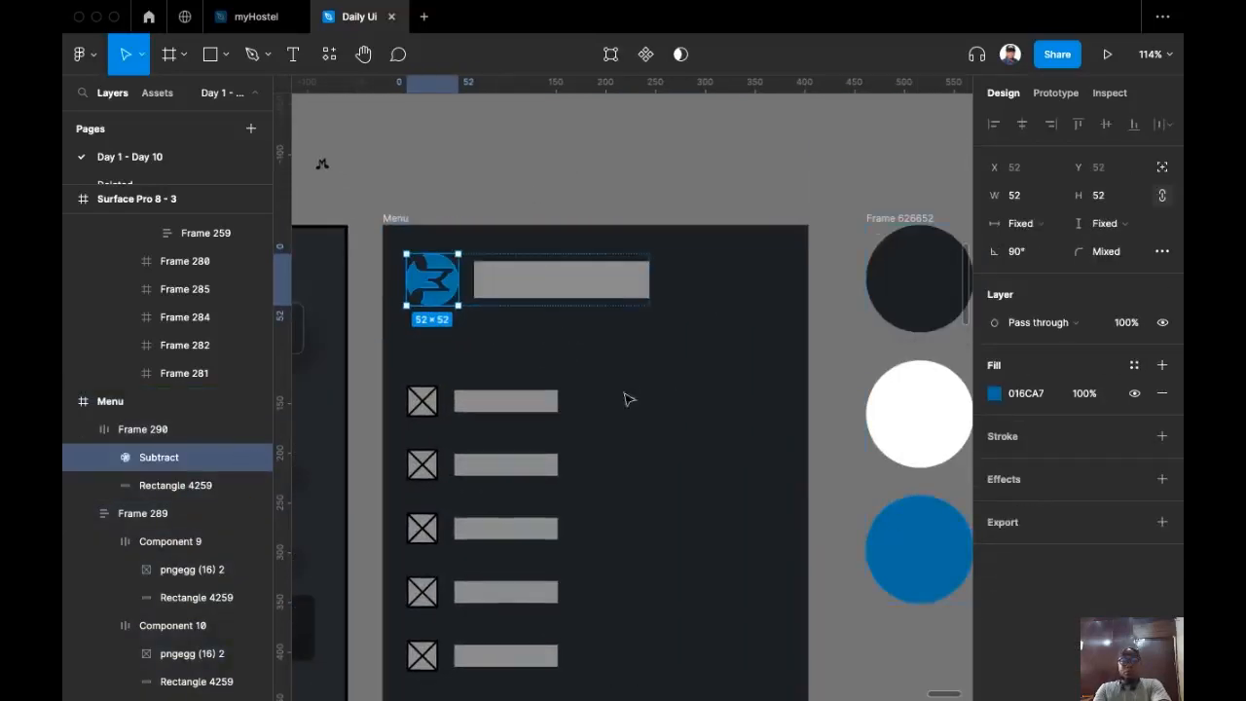
pyautogui.click(425, 189)
pyautogui.scroll(4, 392, 244)
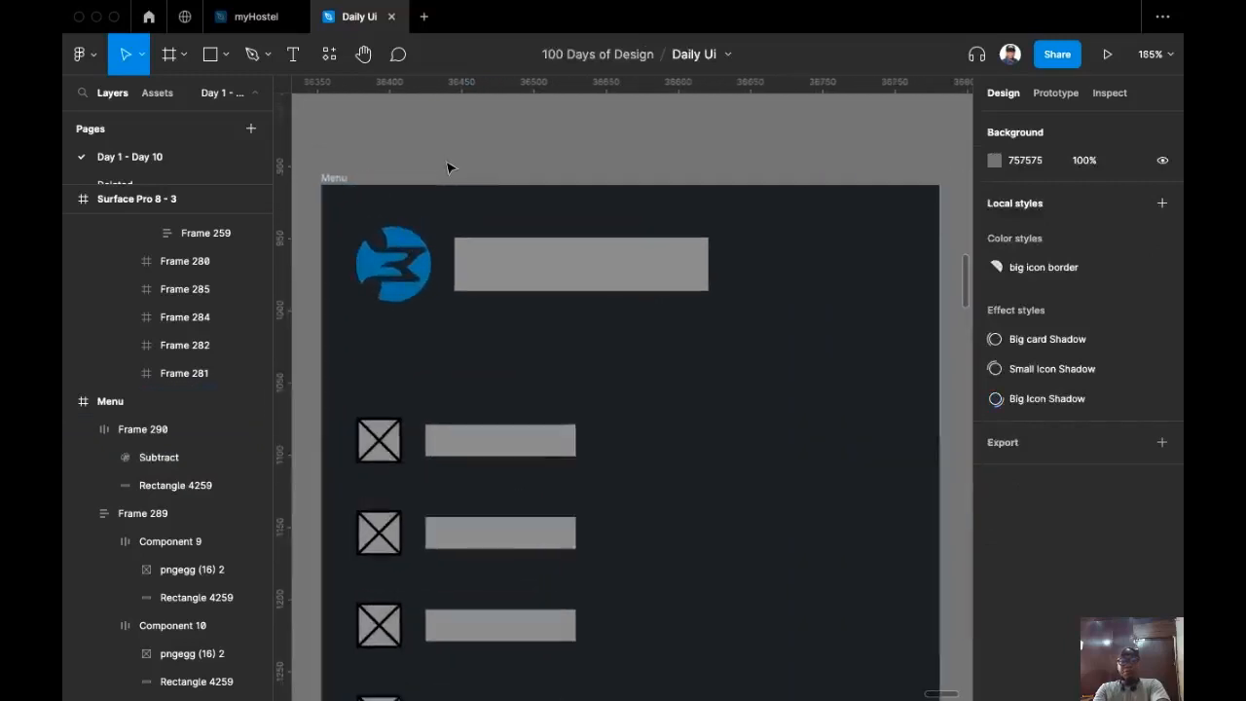
pyautogui.click(554, 282)
pyautogui.click(516, 282)
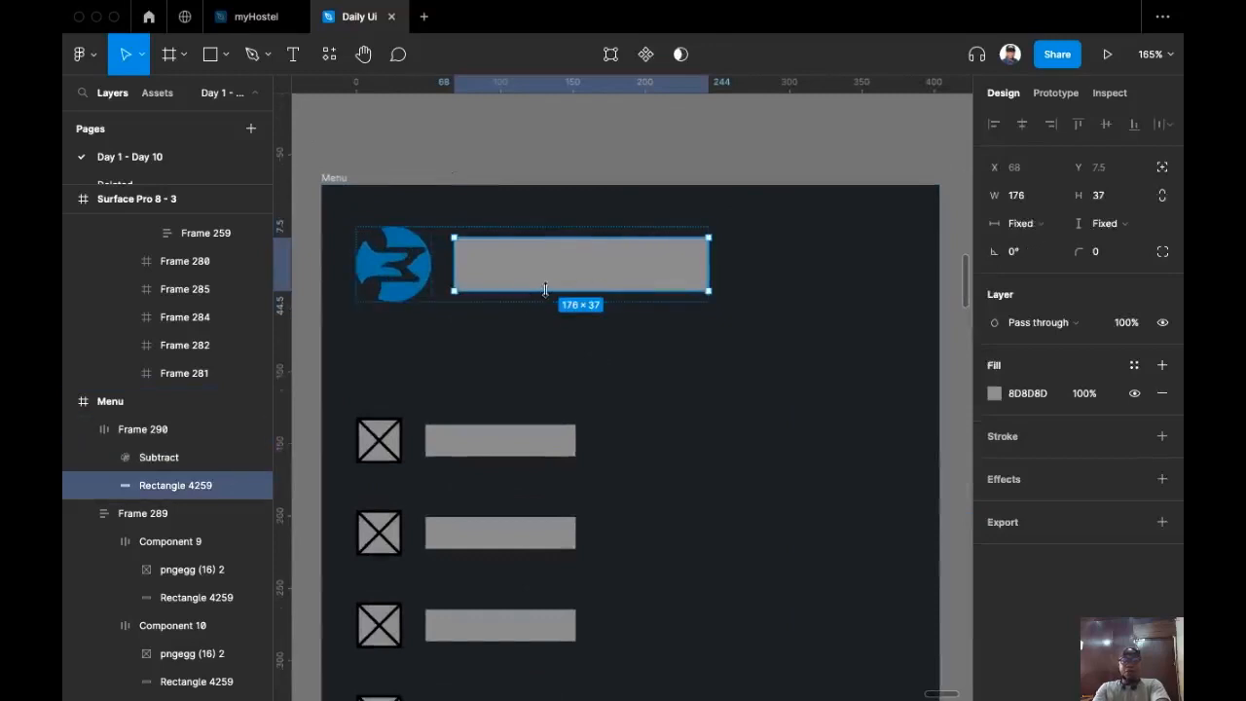
pyautogui.keyDown('ctrl'); pyautogui.scroll(-5, 545, 289); pyautogui.keyUp('ctrl')
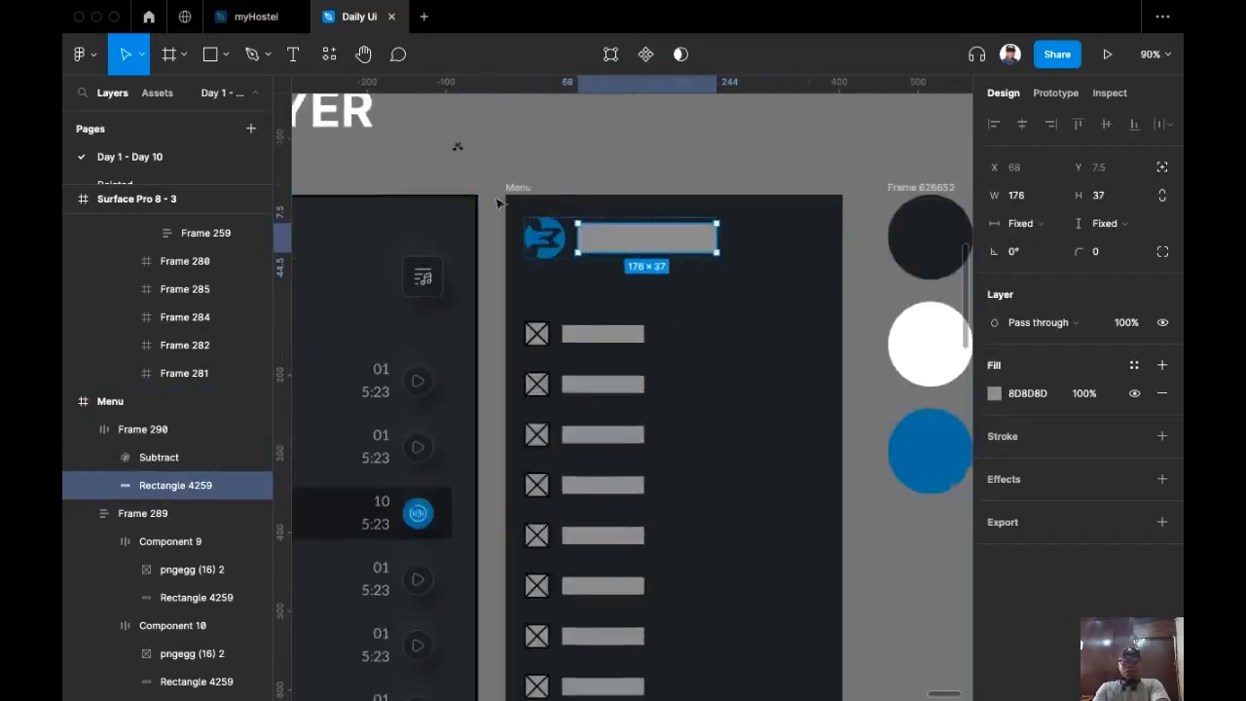
pyautogui.scroll(1, 498, 204)
# Step: Move the 01 text into the Menu frame and retype it as 'Fox Music Player'
pyautogui.keyDown('super'); pyautogui.click(358, 425); pyautogui.keyUp('super')
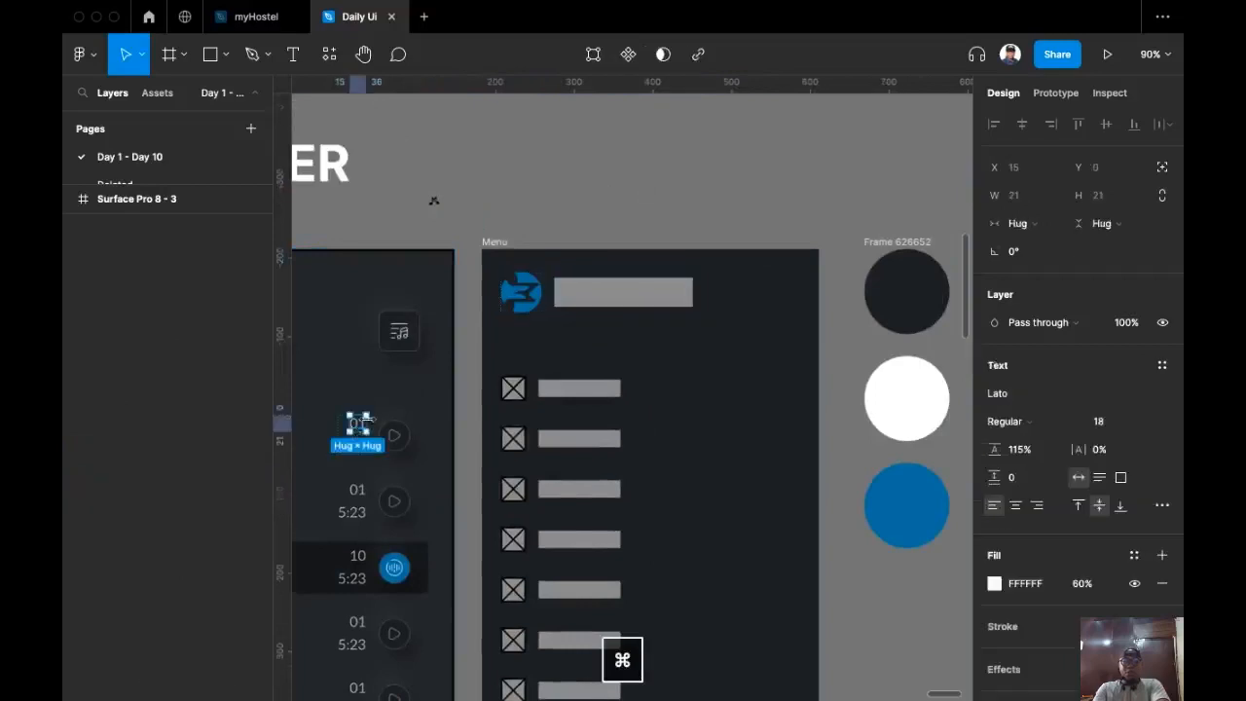
pyautogui.moveTo(358, 425); pyautogui.dragTo(638, 332)
pyautogui.keyDown('ctrl'); pyautogui.scroll(10, 639, 332); pyautogui.keyUp('ctrl')
pyautogui.scroll(2, 652, 428)
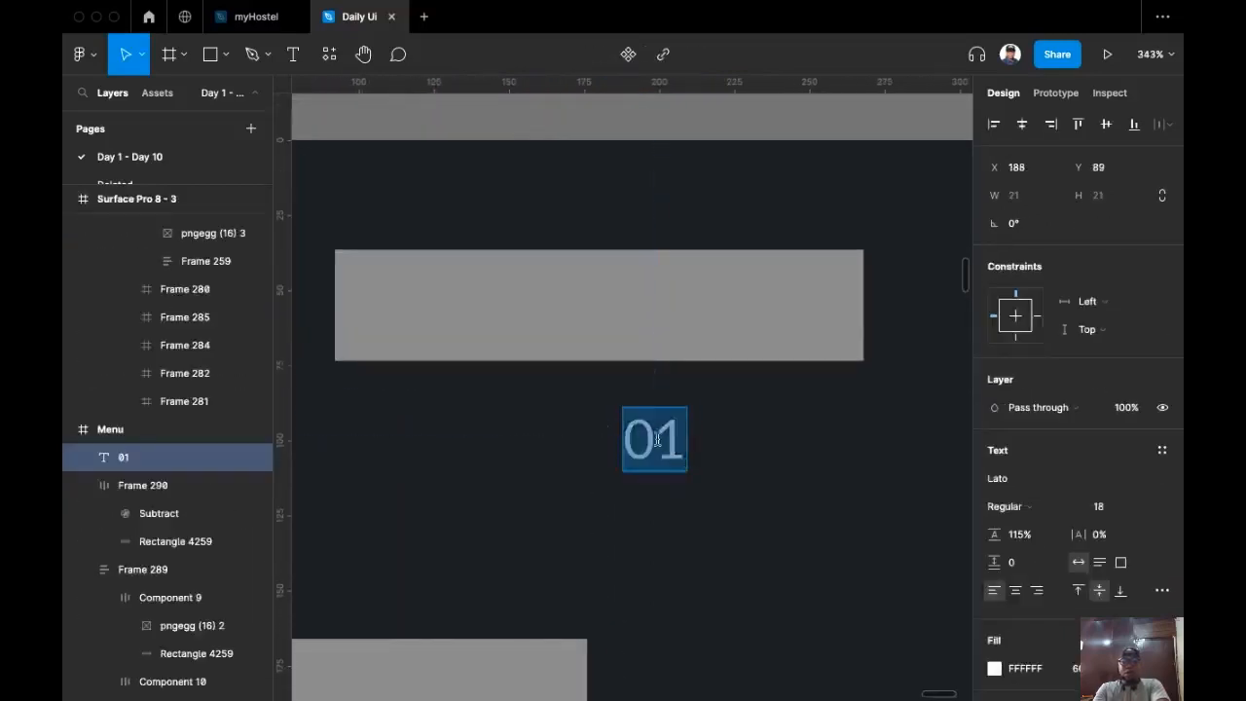
pyautogui.doubleClick(657, 439)
pyautogui.scroll(2, 653, 512)
pyautogui.hscroll(-1, 653, 512)
pyautogui.write('Foc')
pyautogui.press('BackSpace')
pyautogui.write('x Music Pla')
pyautogui.scroll(-3, 632, 389)
pyautogui.write('yer')
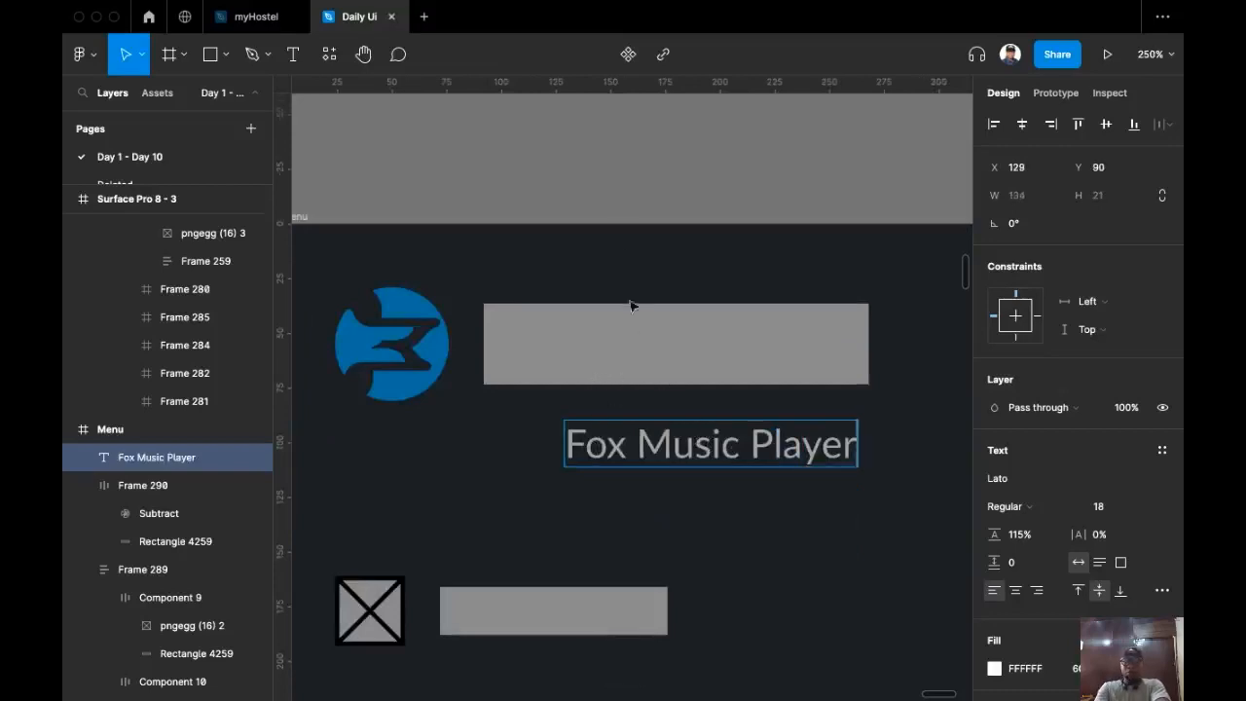
pyautogui.press('Escape')
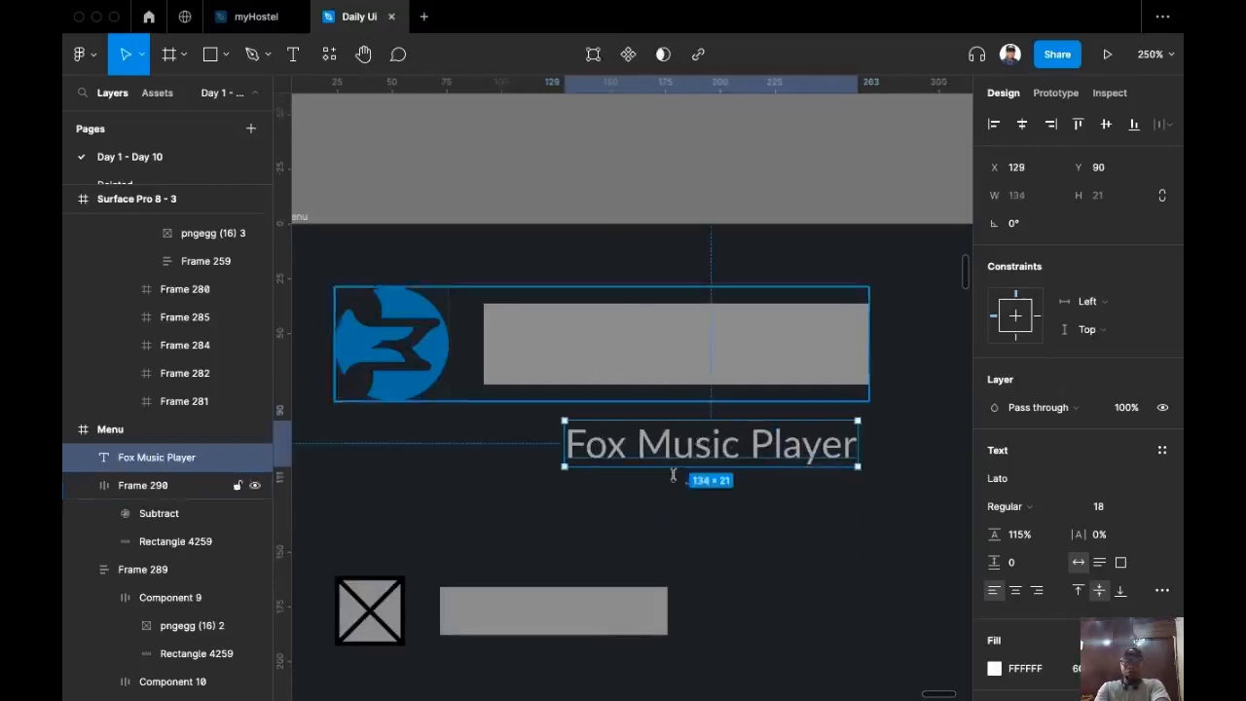
# Step: Set the title's font size to 36 and shift it left under the logo row
pyautogui.click(1144, 508)
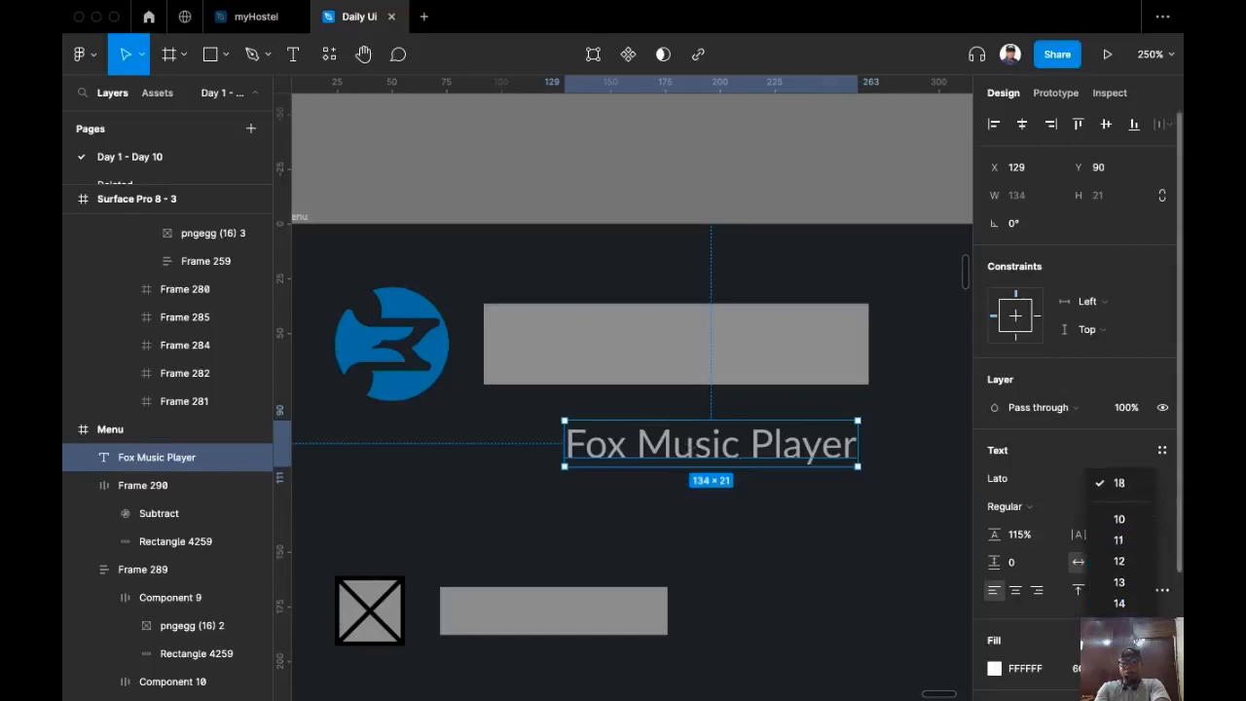
pyautogui.scroll(-4, 1133, 601)
pyautogui.click(1122, 565)
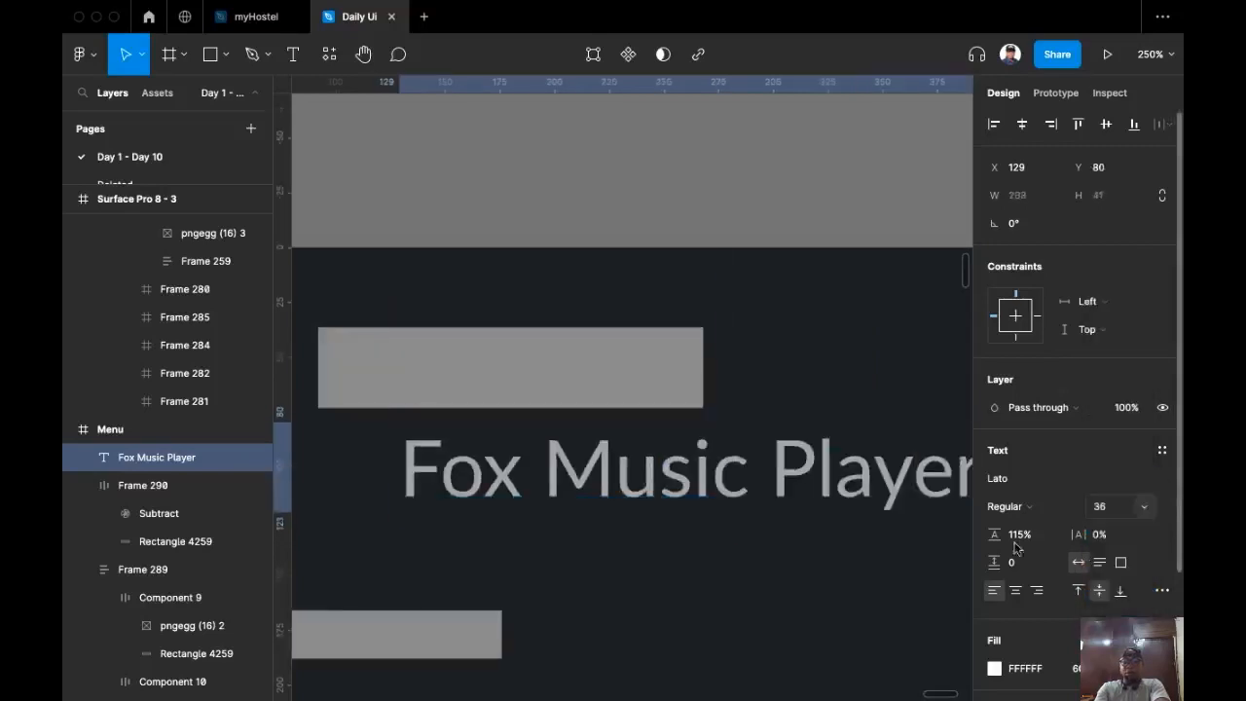
pyautogui.hscroll(-1, 807, 579)
pyautogui.scroll(-4, 805, 576)
pyautogui.moveTo(797, 565); pyautogui.dragTo(764, 567)
# Step: Replace the grey bar beside the logo with the title and give it the blue 016CA7 fill
pyautogui.press('Delete')
pyautogui.click(734, 514)
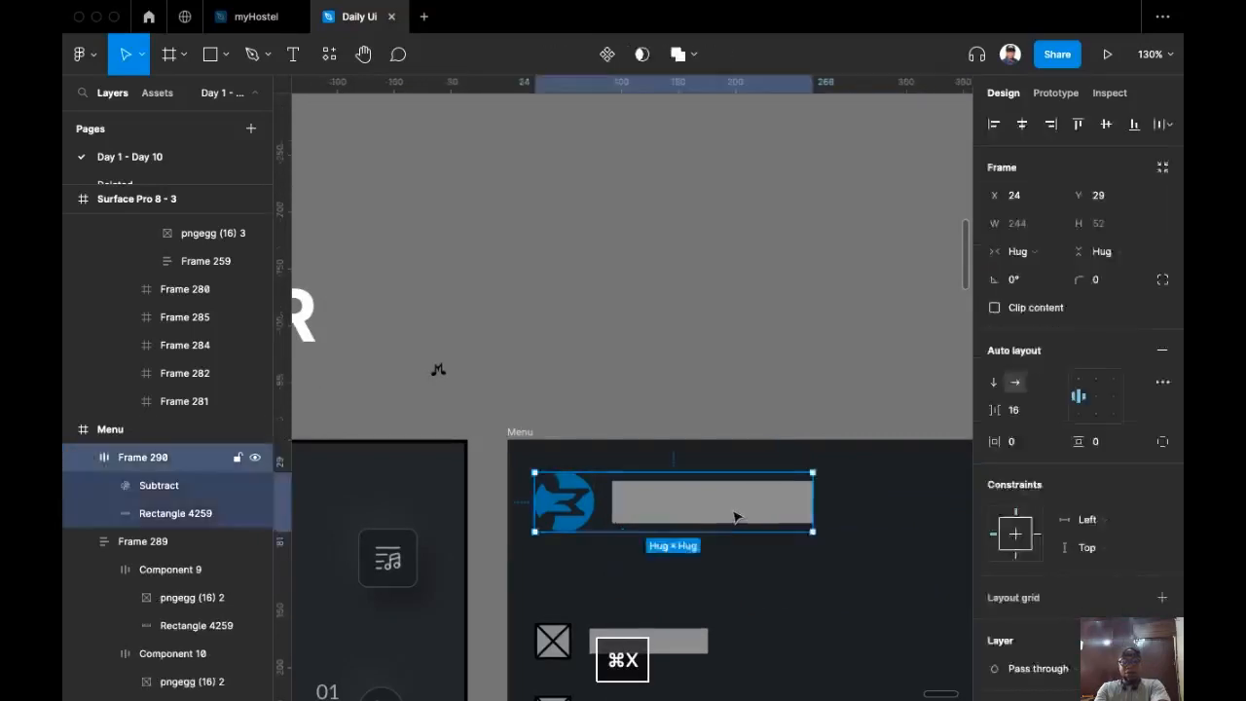
pyautogui.click(735, 517)
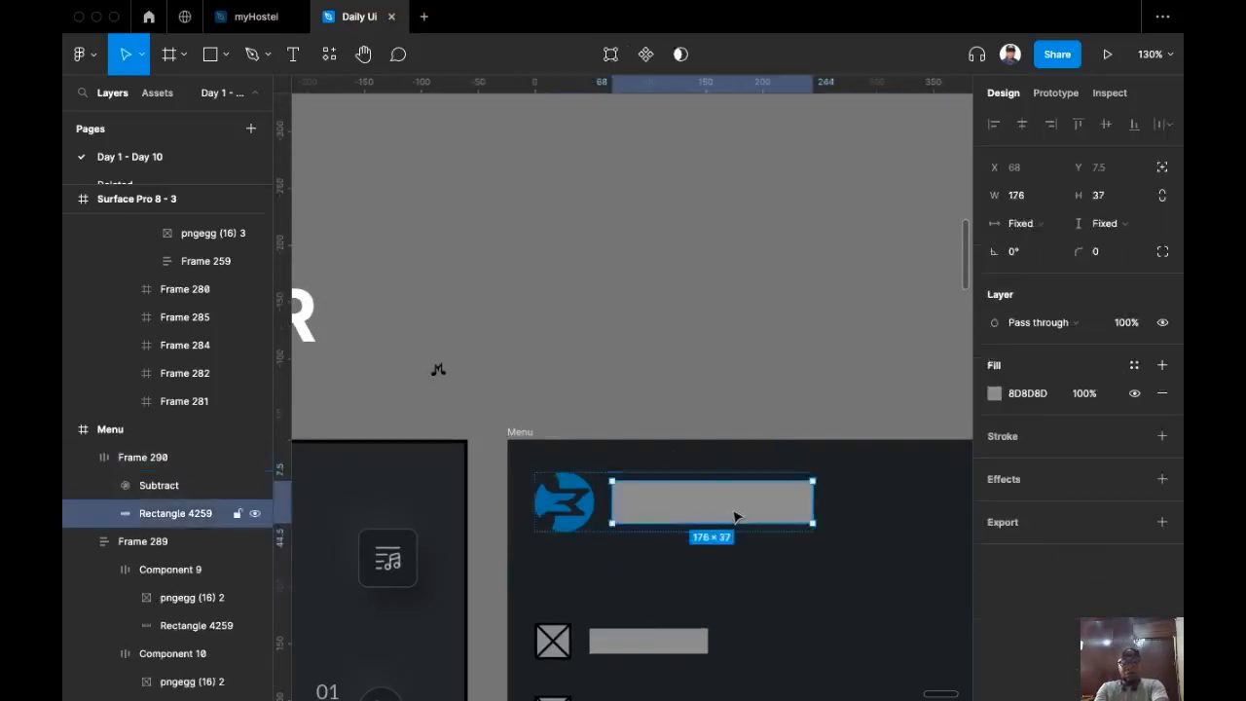
pyautogui.press('super+shift+r')
pyautogui.scroll(-3, 740, 467)
pyautogui.hscroll(1, 740, 467)
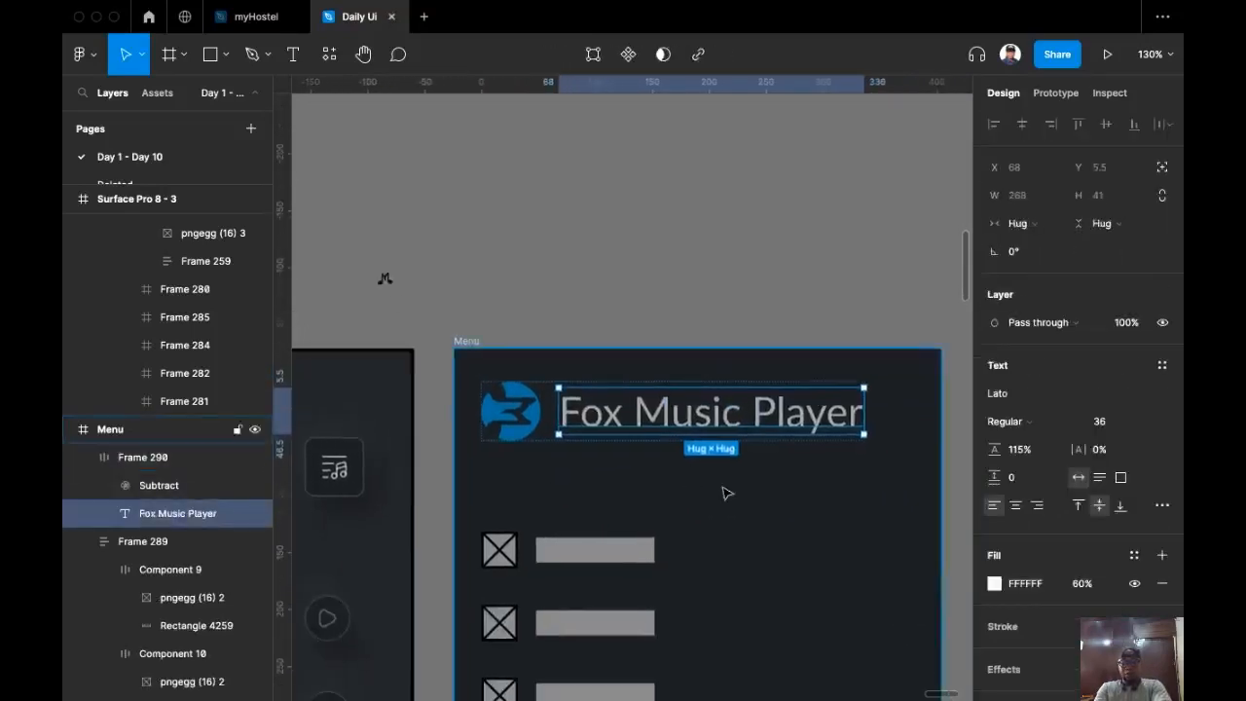
pyautogui.scroll(2, 725, 493)
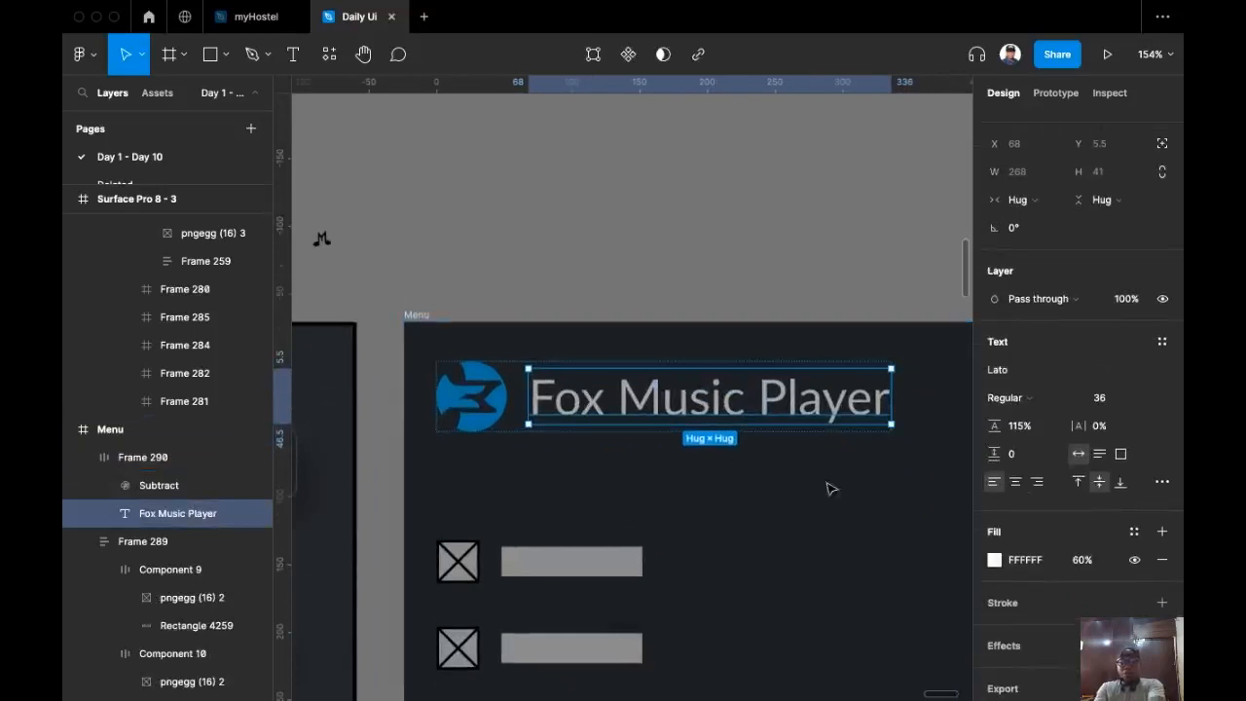
pyautogui.press('super+alt+v')
pyautogui.click(617, 259)
pyautogui.keyDown('super'); pyautogui.click(703, 407); pyautogui.keyUp('super')
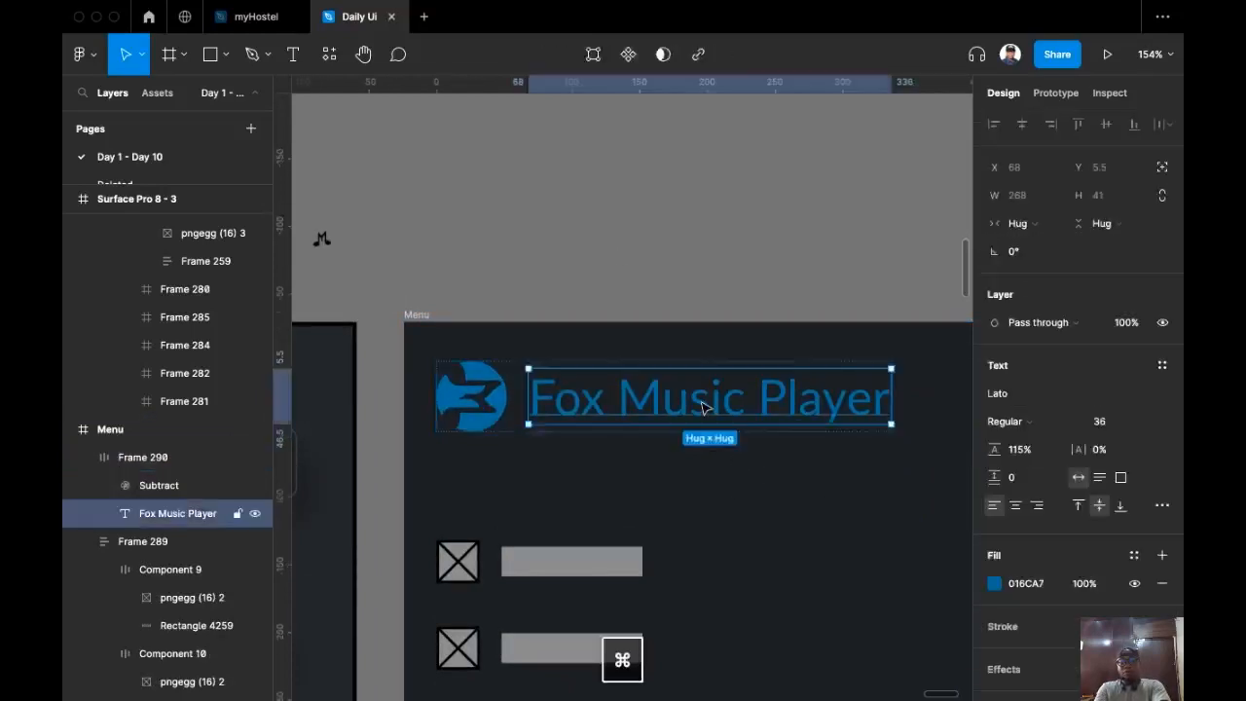
pyautogui.doubleClick(703, 406)
pyautogui.press('Escape')
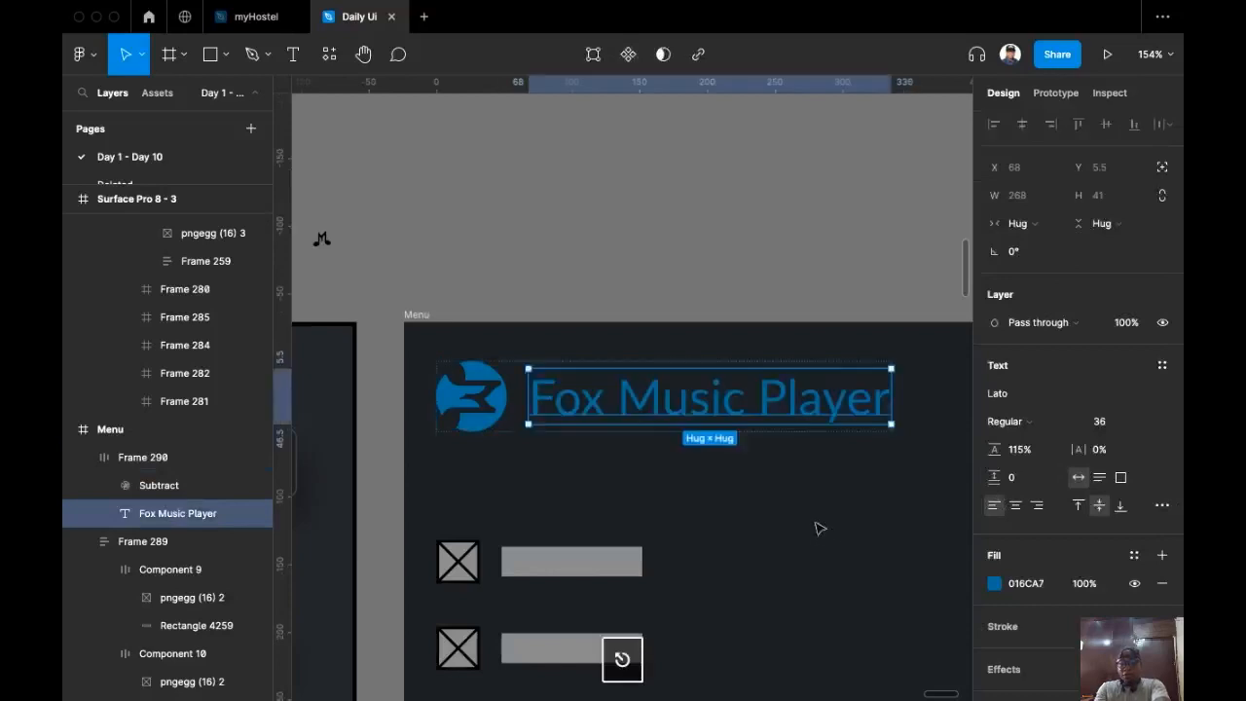
# Step: Set the title's font to Ubuntu Bold
pyautogui.click(1022, 394)
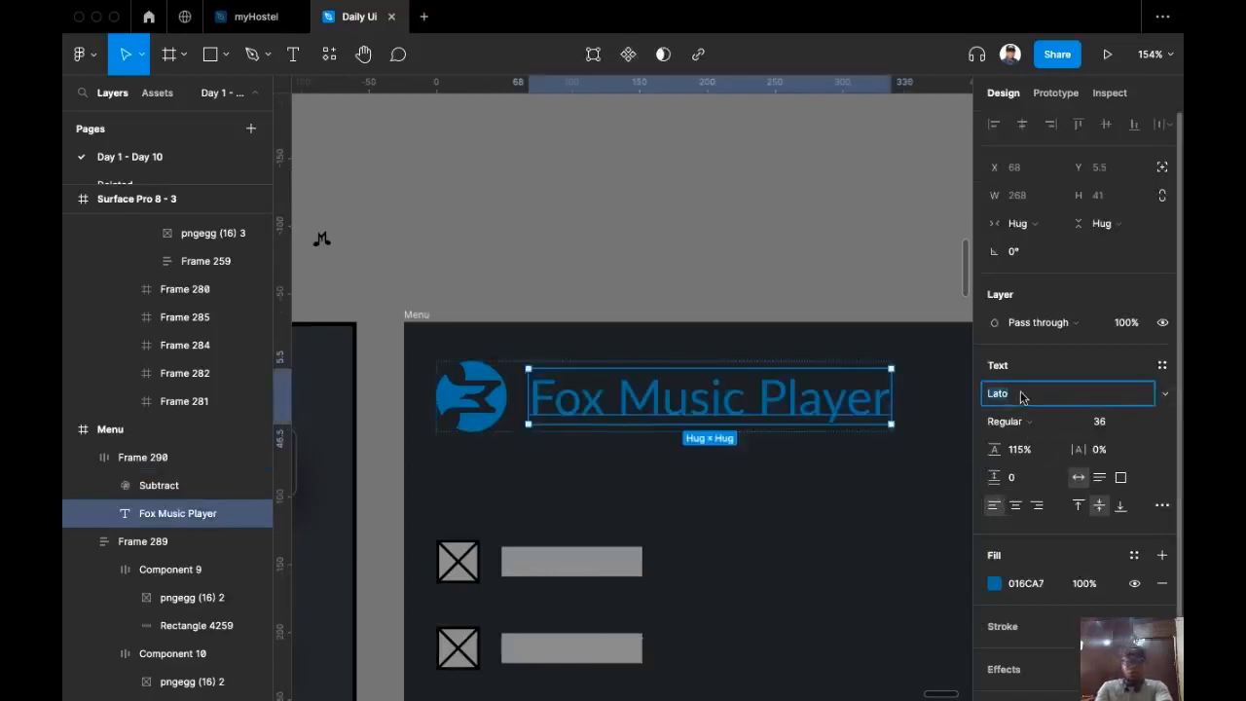
pyautogui.write('Ubuntu')
pyautogui.press('Return')
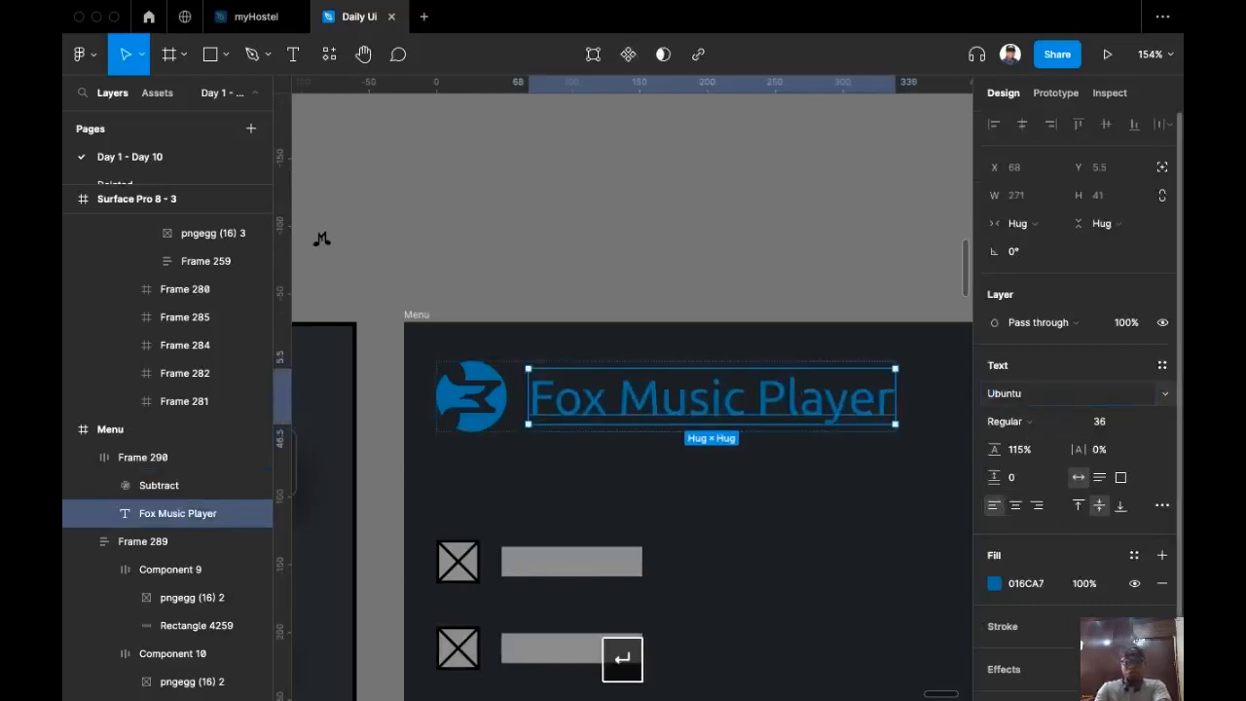
pyautogui.click(1030, 427)
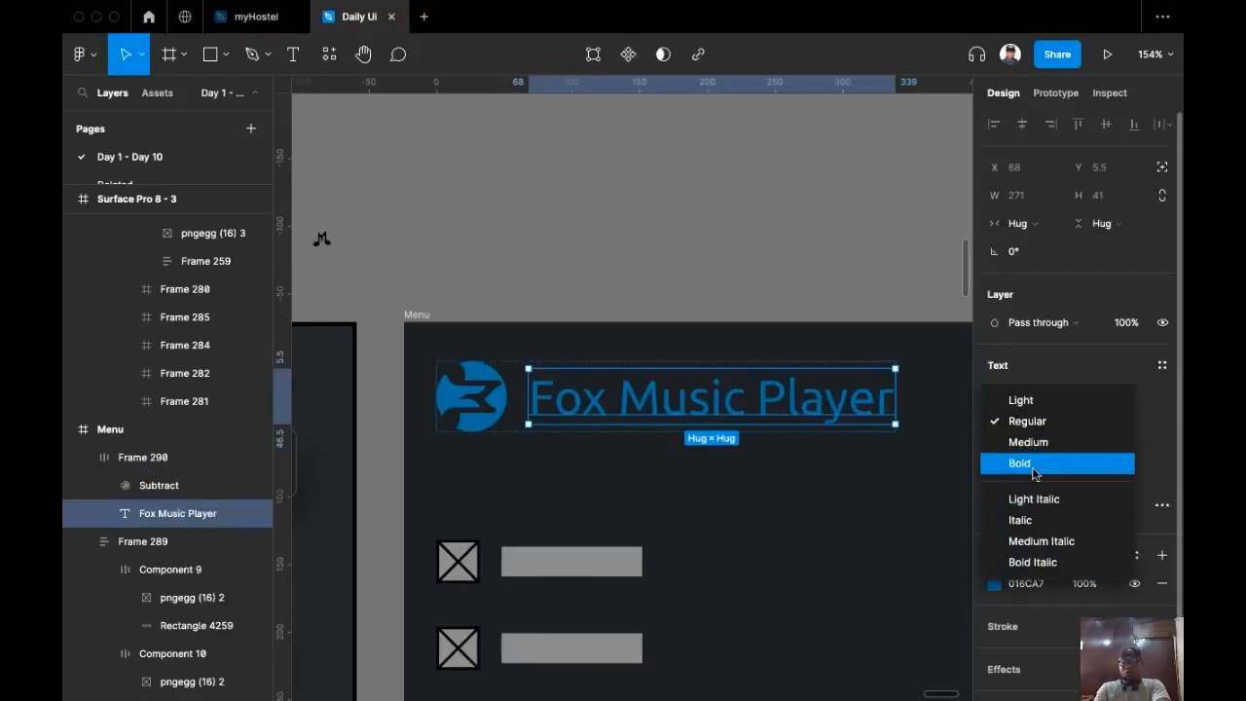
pyautogui.click(1033, 464)
pyautogui.click(678, 189)
pyautogui.scroll(-2, 686, 197)
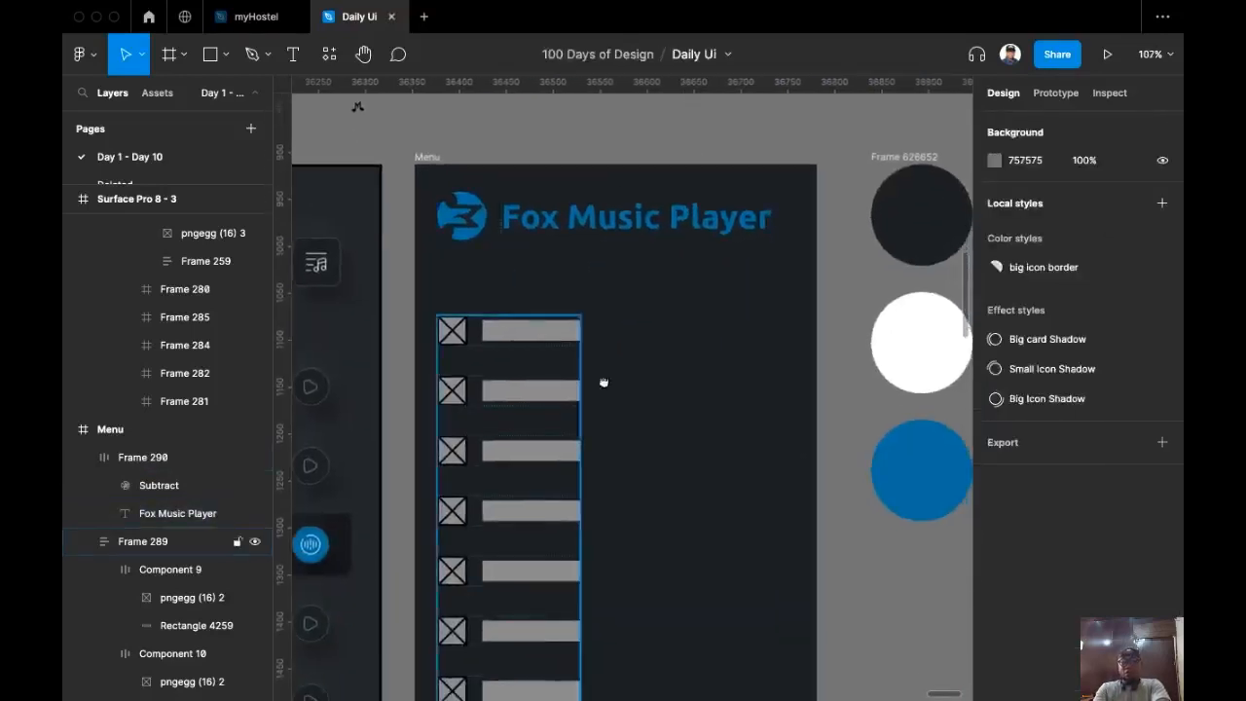
# Step: Add a 'Playlist' label beside the second icon row in Lato Regular, size 20
pyautogui.scroll(-3, 682, 360)
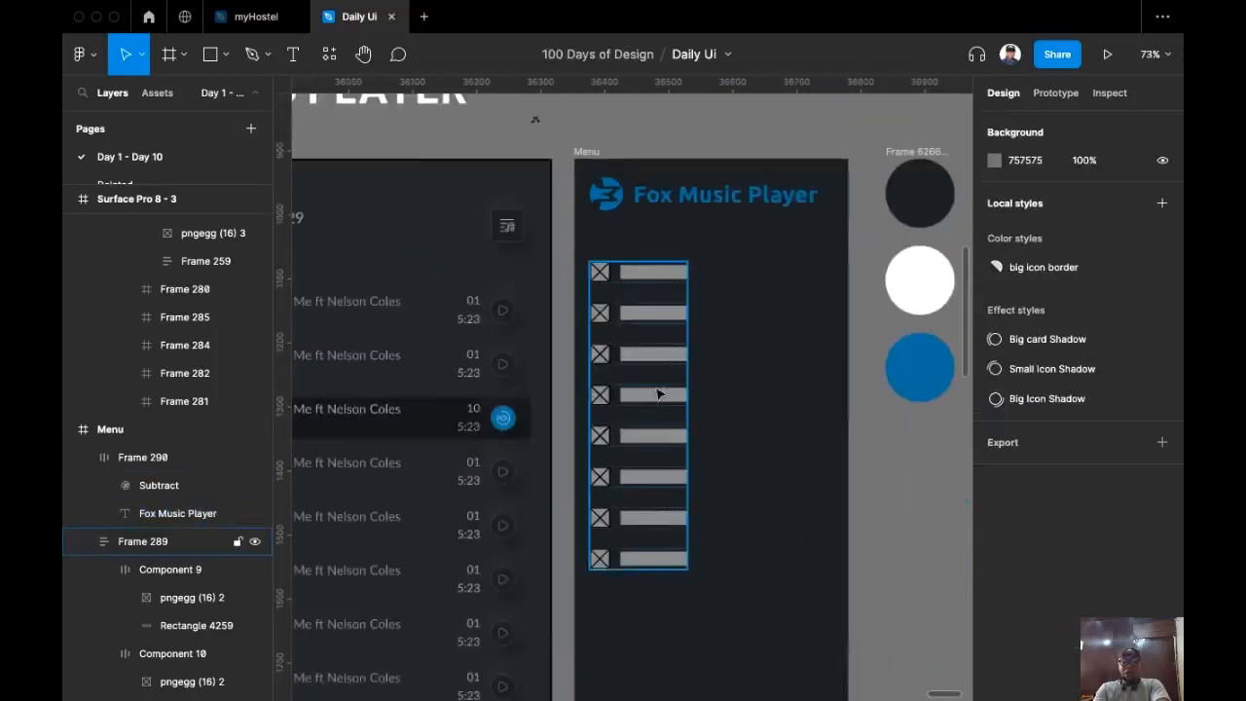
pyautogui.hscroll(3, 642, 381)
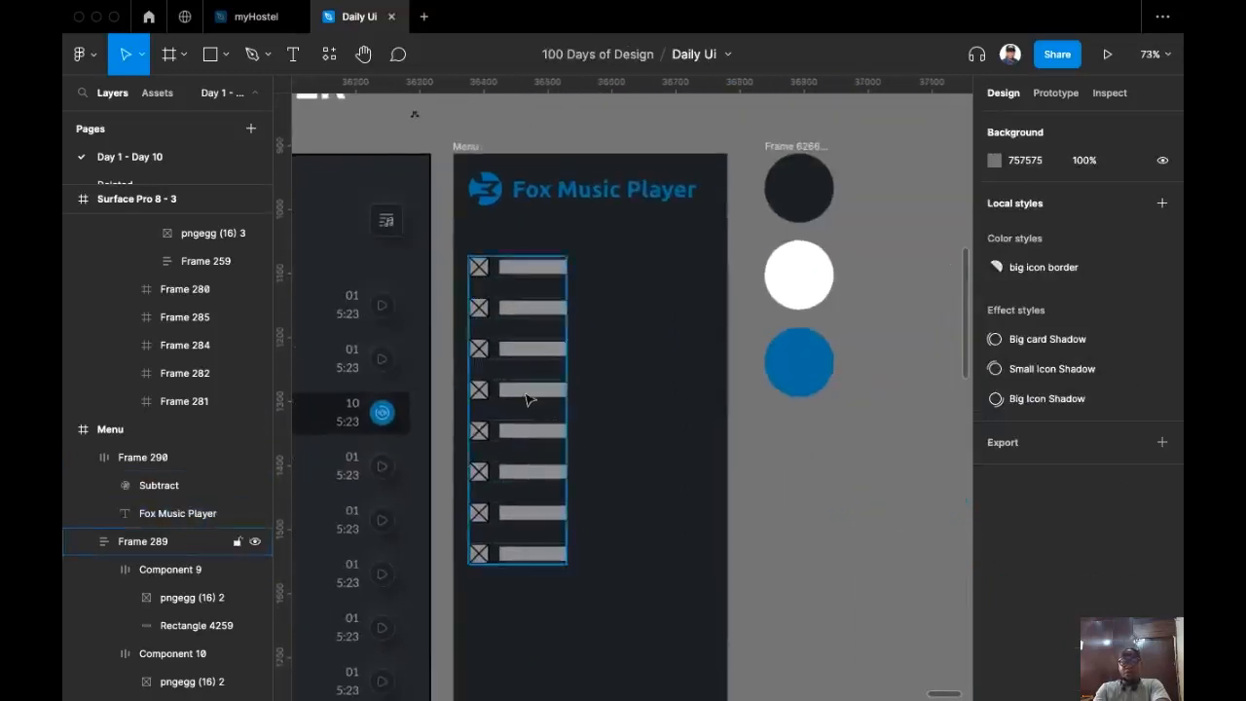
pyautogui.scroll(4, 537, 292)
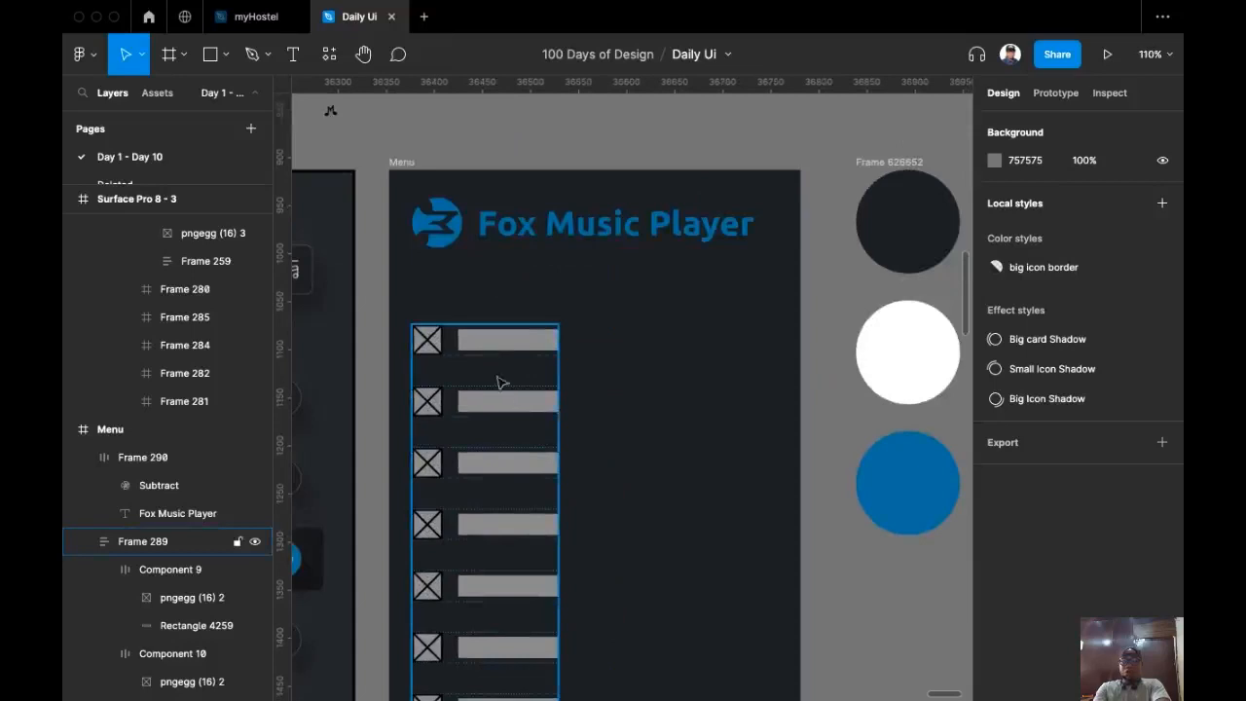
pyautogui.click(292, 54)
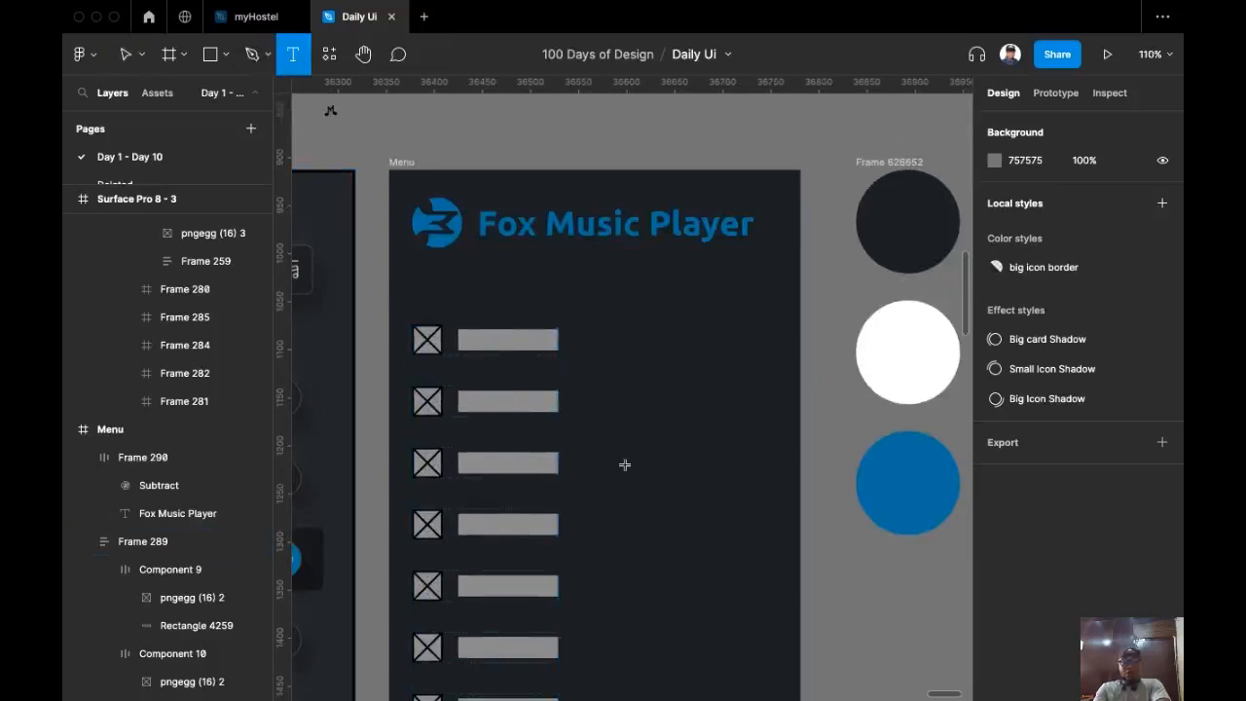
pyautogui.click(604, 407)
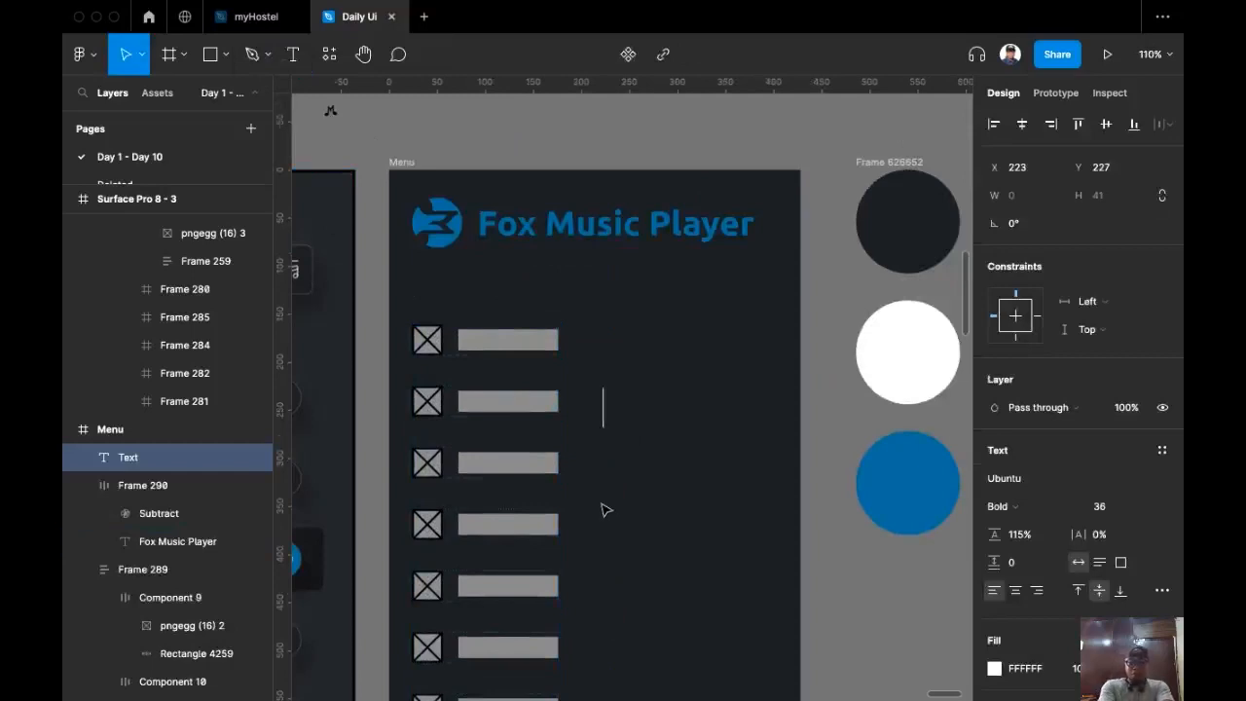
pyautogui.write('Playlist')
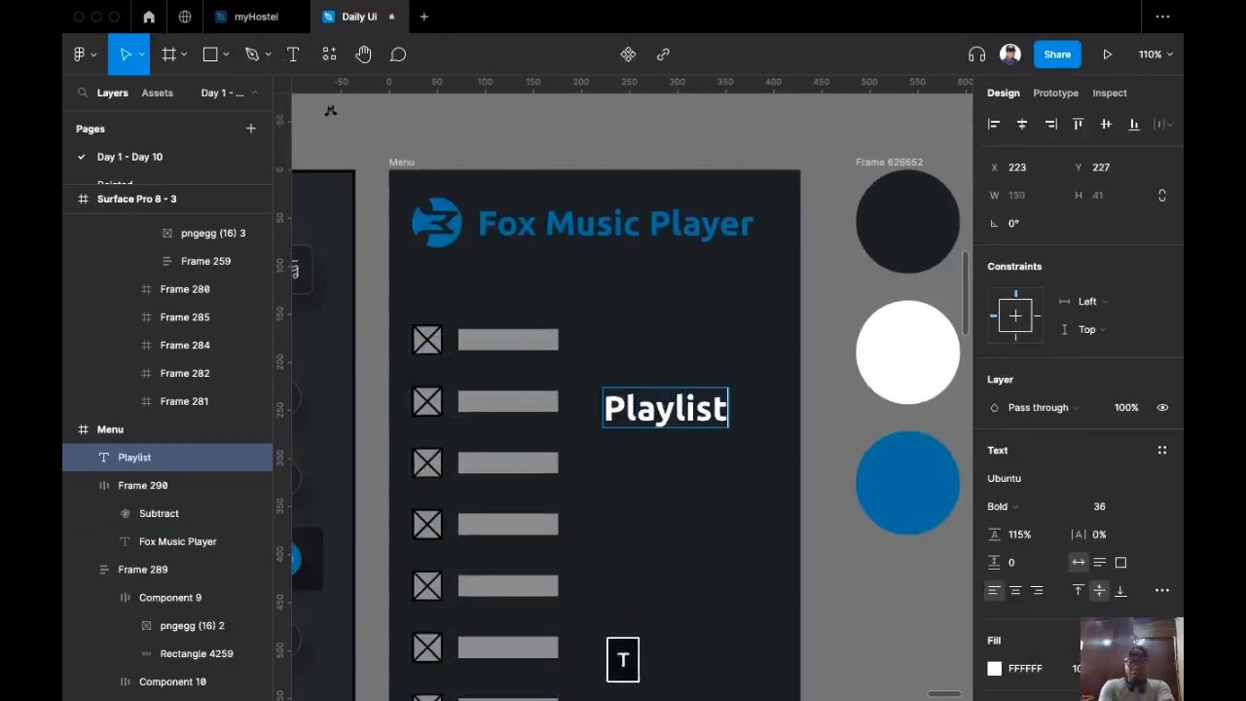
pyautogui.press('Escape')
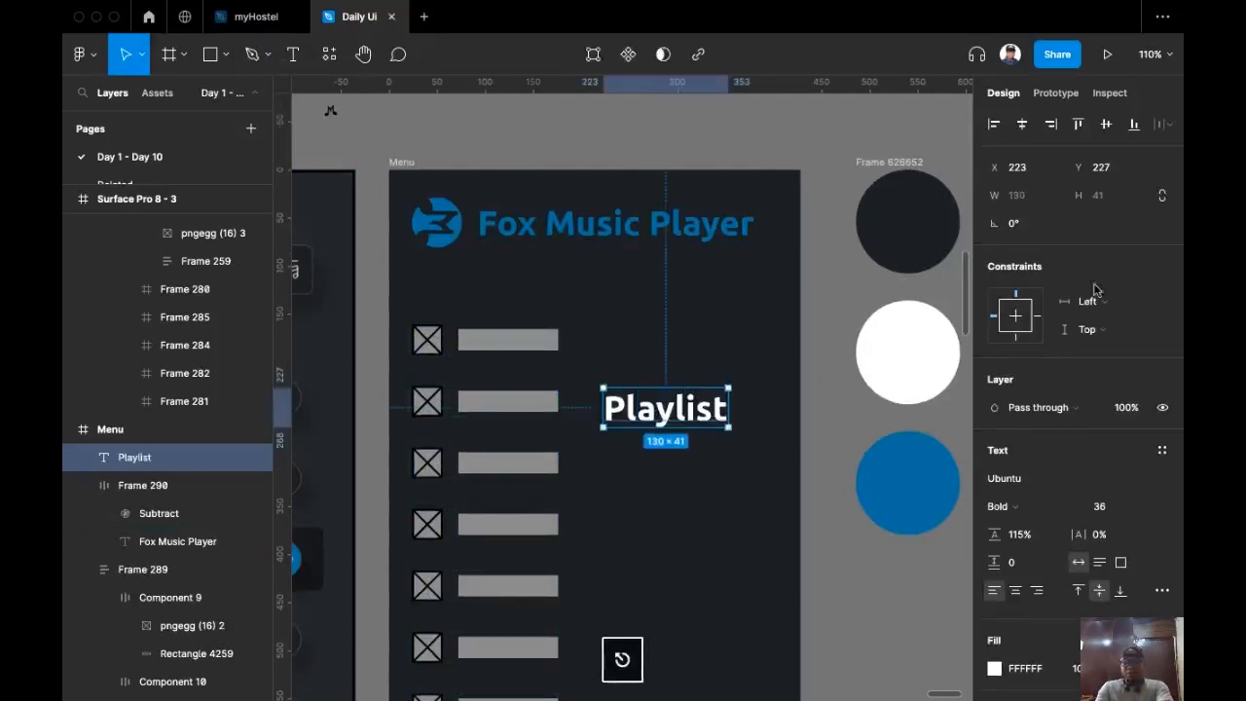
pyautogui.click(1143, 508)
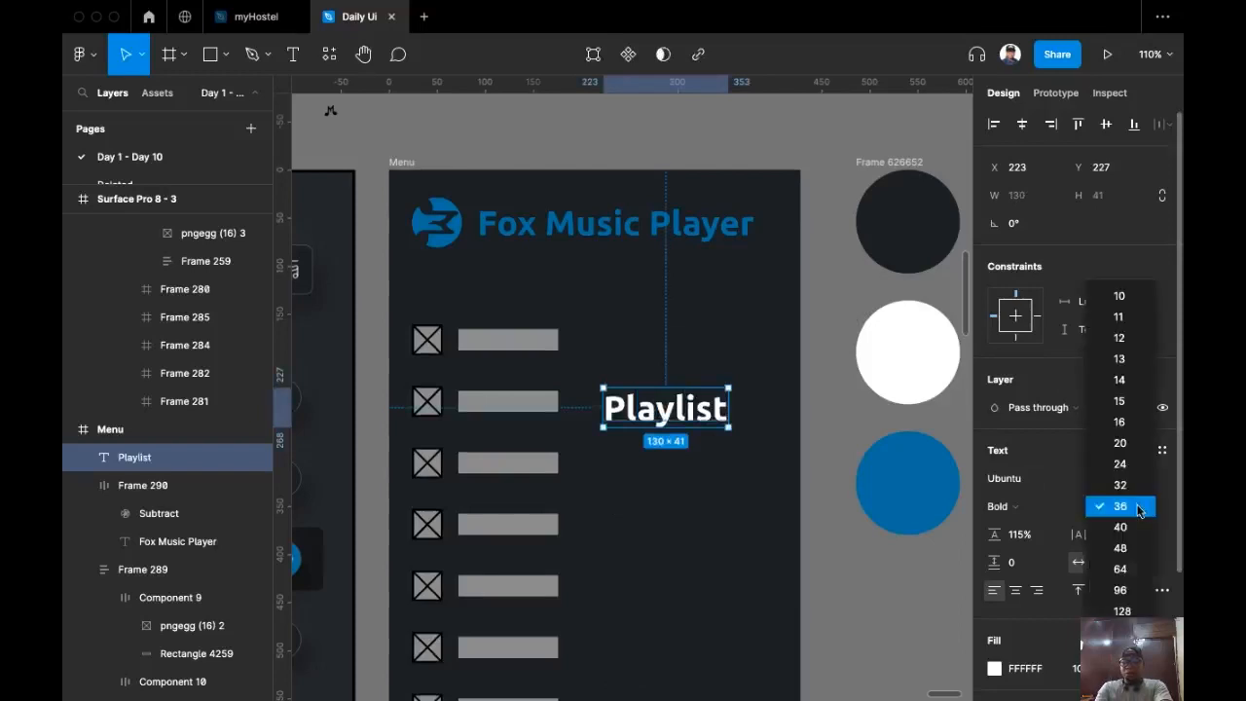
pyautogui.click(1121, 443)
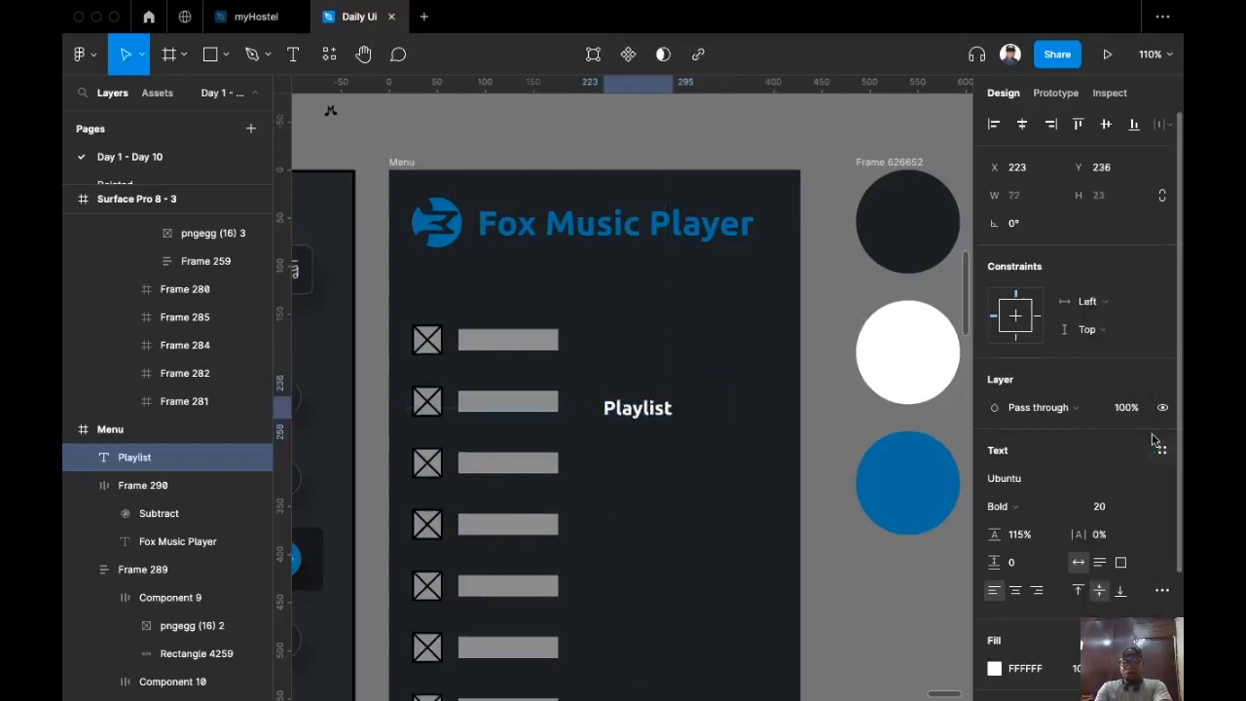
pyautogui.click(1050, 507)
pyautogui.click(1027, 464)
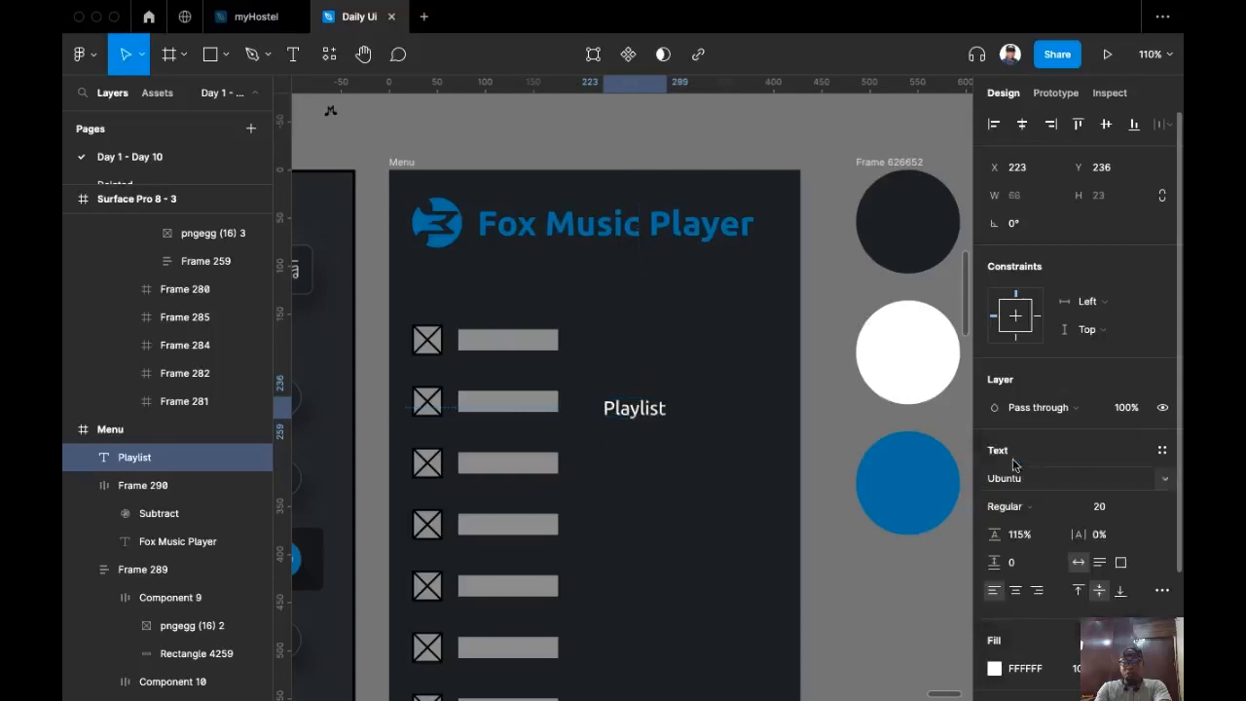
pyautogui.click(1020, 478)
pyautogui.write('Lat')
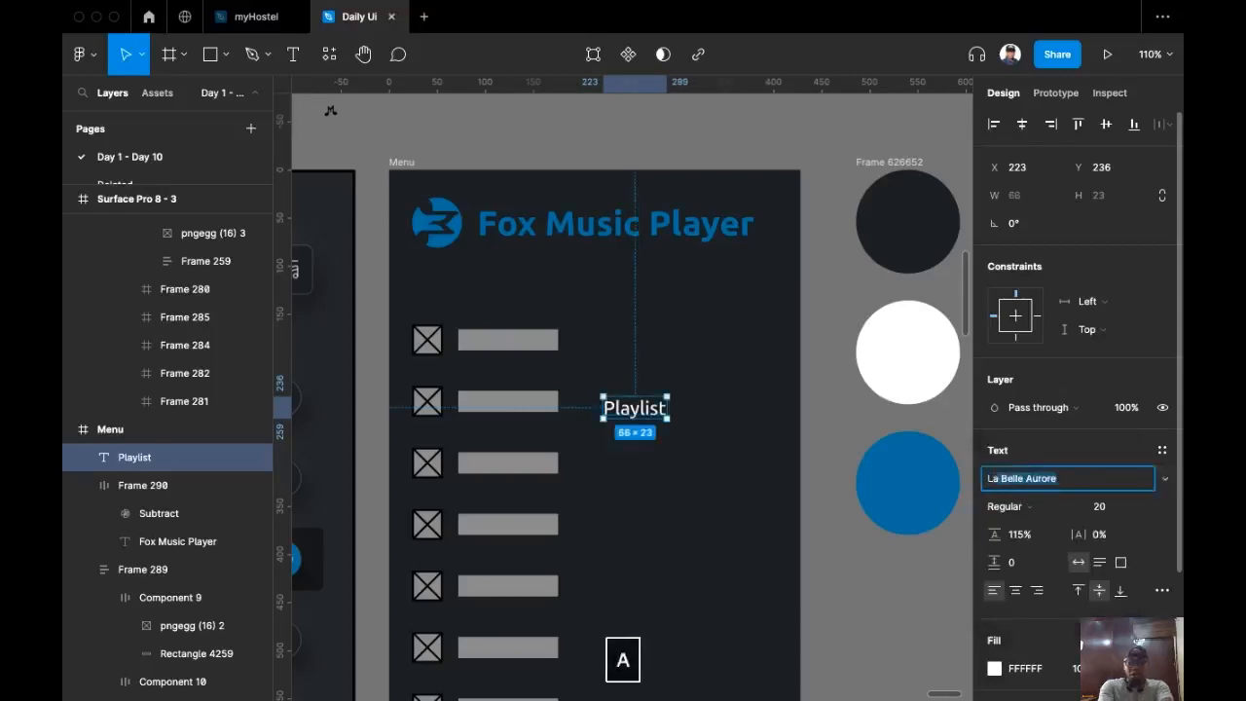
pyautogui.write('o')
pyautogui.press('Return')
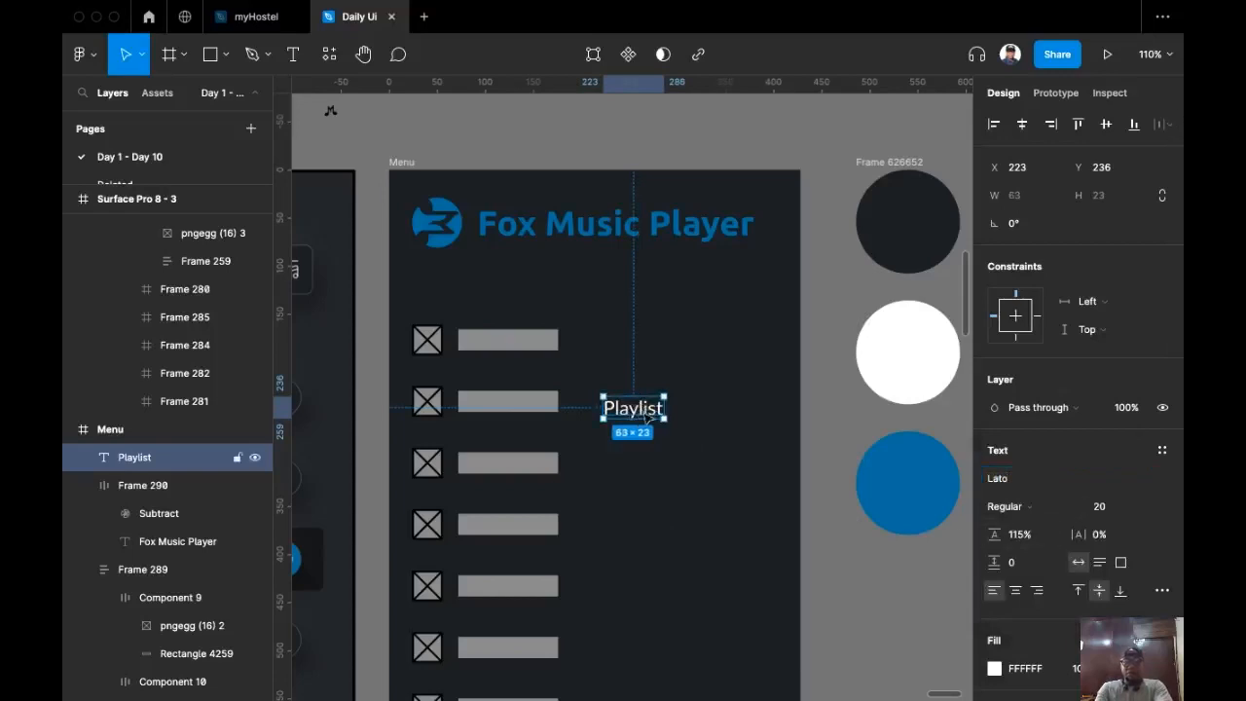
# Step: Duplicate the Playlist label and retype the copies as Artist, Album, Folder and Genre
pyautogui.moveTo(647, 417); pyautogui.dragTo(646, 454)
pyautogui.doubleClick(642, 453)
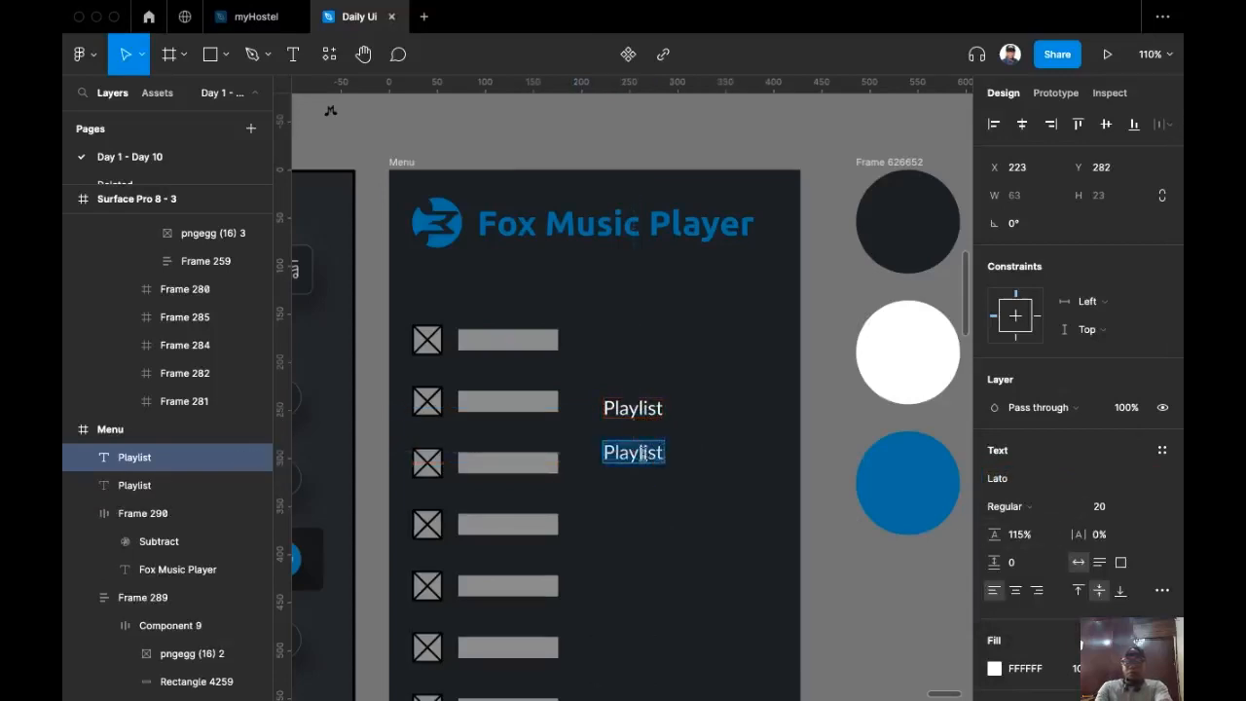
pyautogui.write('Album')
pyautogui.press('Escape')
pyautogui.moveTo(633, 408); pyautogui.dragTo(633, 394)
pyautogui.doubleClick(632, 394)
pyautogui.write('A')
pyautogui.click(632, 410)
pyautogui.moveTo(646, 452); pyautogui.dragTo(638, 533)
pyautogui.doubleClick(646, 514)
pyautogui.write('Folder')
pyautogui.press('Escape')
pyautogui.doubleClick(639, 534)
pyautogui.write('Genr')
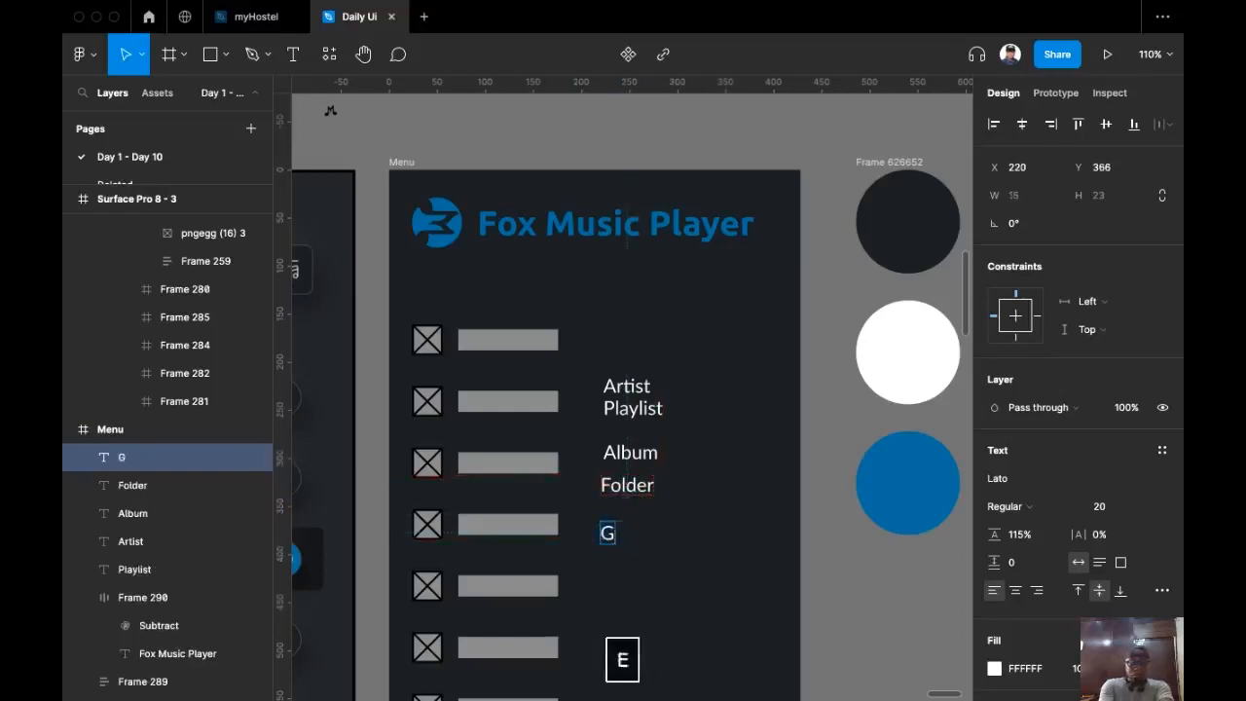
# Step: Make further label copies reading Cloud, Settings and songs below the others
pyautogui.moveTo(623, 535); pyautogui.dragTo(624, 570)
pyautogui.doubleClick(624, 571)
pyautogui.write('Cloud')
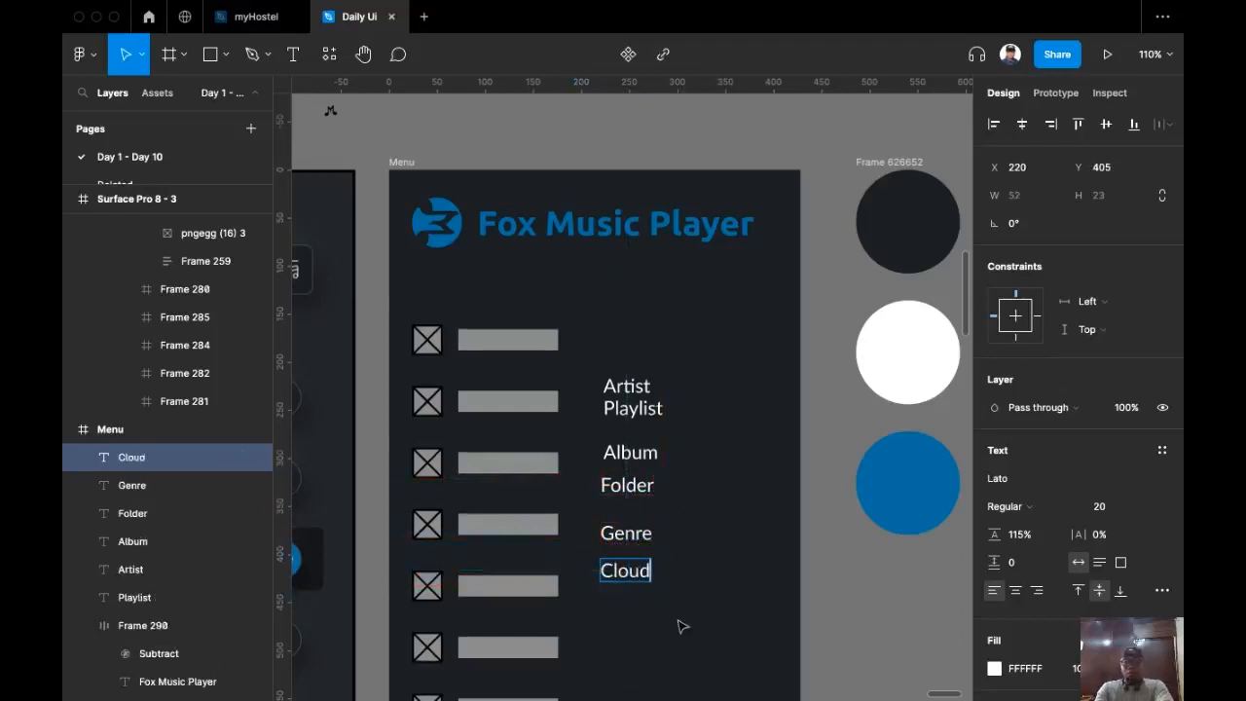
pyautogui.press('Escape')
pyautogui.moveTo(626, 572); pyautogui.dragTo(626, 628)
pyautogui.press('Return')
pyautogui.write('Setti')
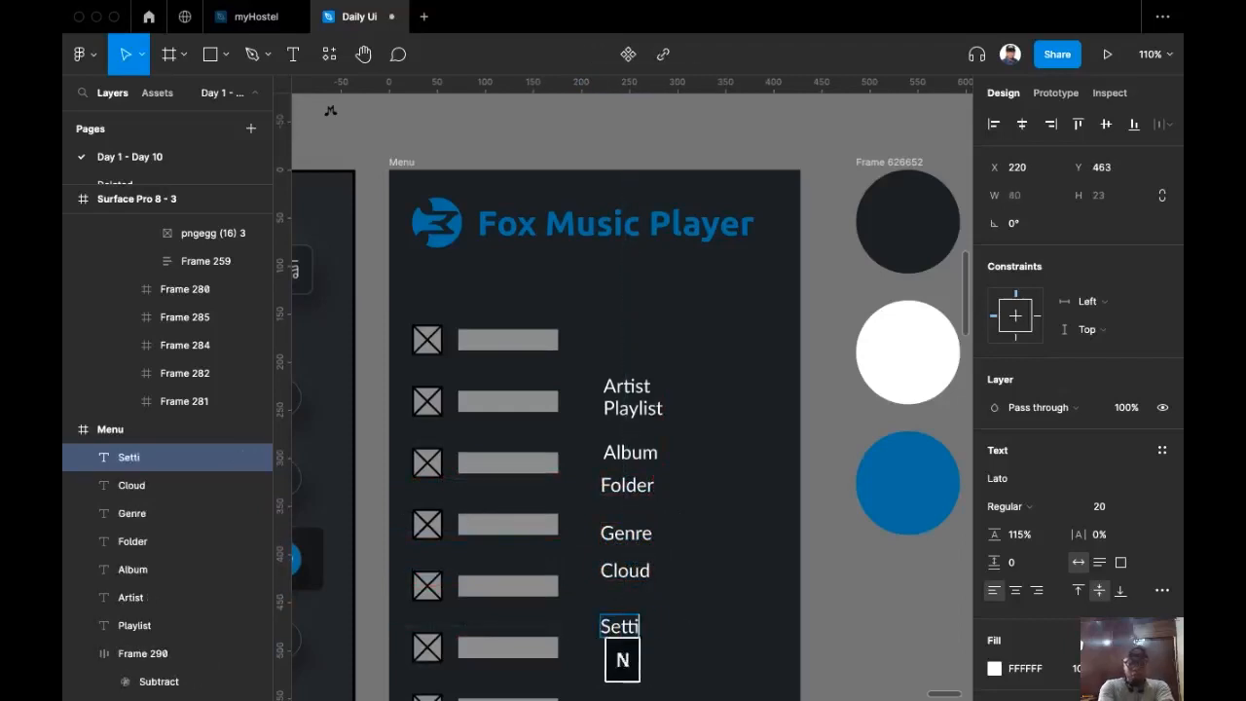
pyautogui.write('ngs')
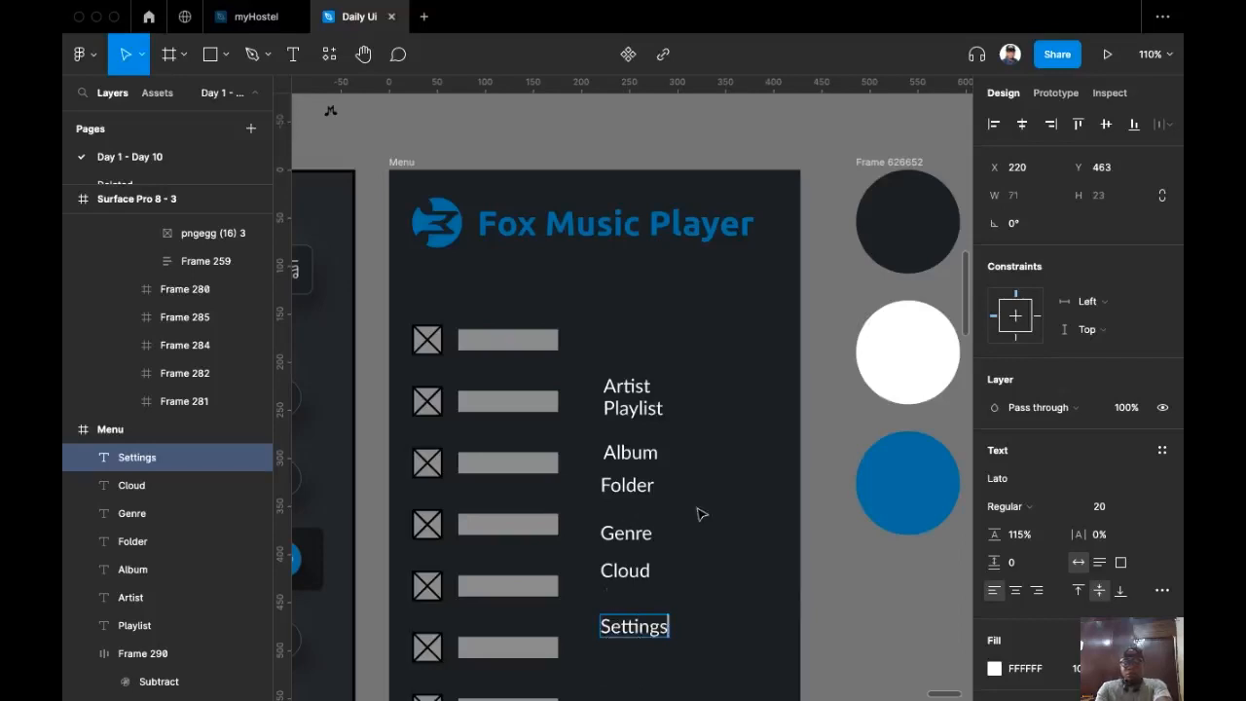
pyautogui.press('Escape')
pyautogui.moveTo(646, 625); pyautogui.dragTo(645, 628)
pyautogui.click(640, 533)
pyautogui.moveTo(640, 490); pyautogui.dragTo(645, 518)
pyautogui.doubleClick(622, 485)
pyautogui.write('songs')
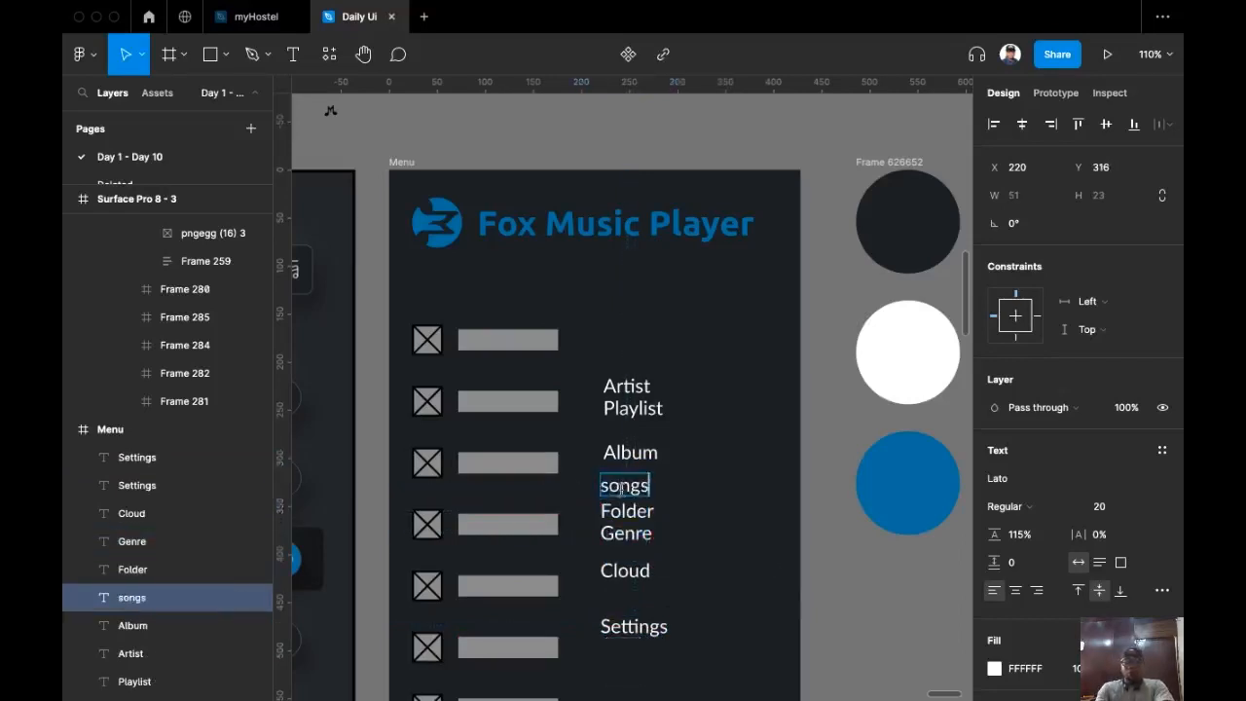
pyautogui.press('BackSpace')
# Step: Capitalise Songs and add a plural 's' to the Artist, Playlist, Album and Folder labels
pyautogui.write('S')
pyautogui.scroll(-3, 790, 559)
pyautogui.press('Escape')
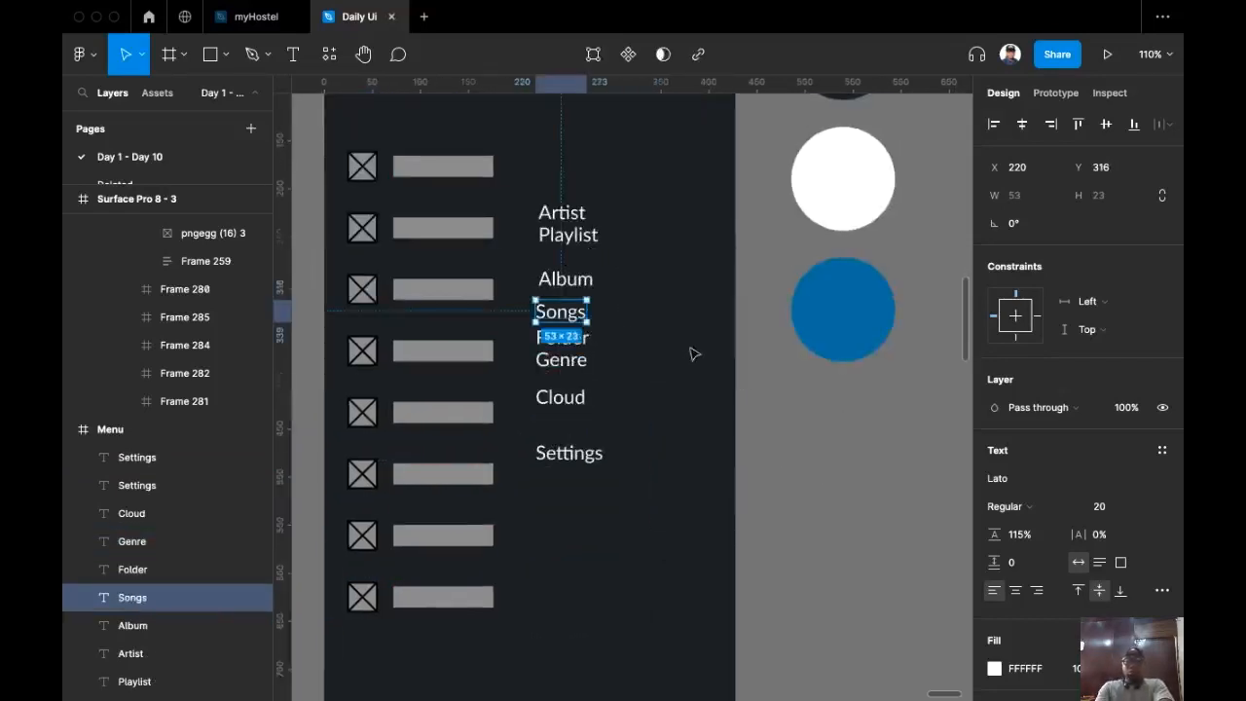
pyautogui.scroll(5, 612, 411)
pyautogui.doubleClick(647, 353)
pyautogui.write('s')
pyautogui.click(659, 266)
pyautogui.write('s')
pyautogui.click(638, 230)
pyautogui.write('s')
pyautogui.click(641, 466)
pyautogui.write('s')
# Step: Select the grey placeholder bar inside the top icon row
pyautogui.click(642, 507)
pyautogui.scroll(-3, 647, 457)
pyautogui.scroll(-3, 633, 509)
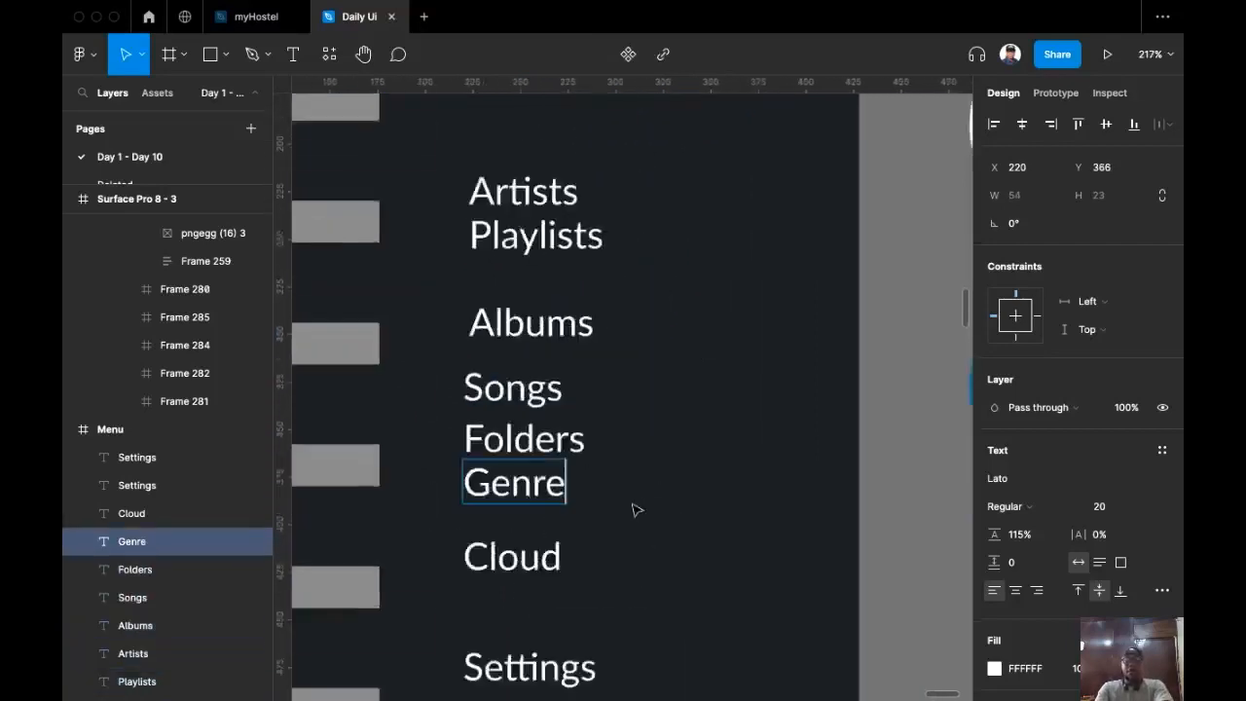
pyautogui.scroll(1, 716, 499)
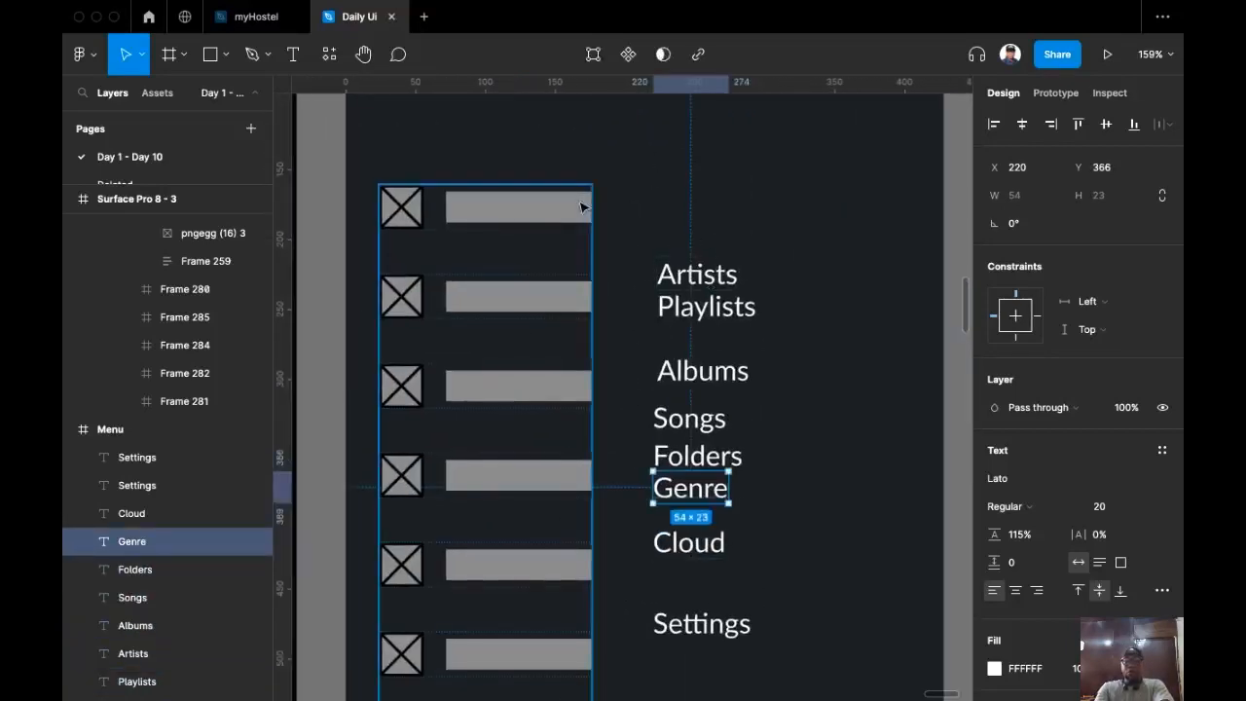
pyautogui.click(582, 205)
pyautogui.click(580, 208)
pyautogui.click(574, 208)
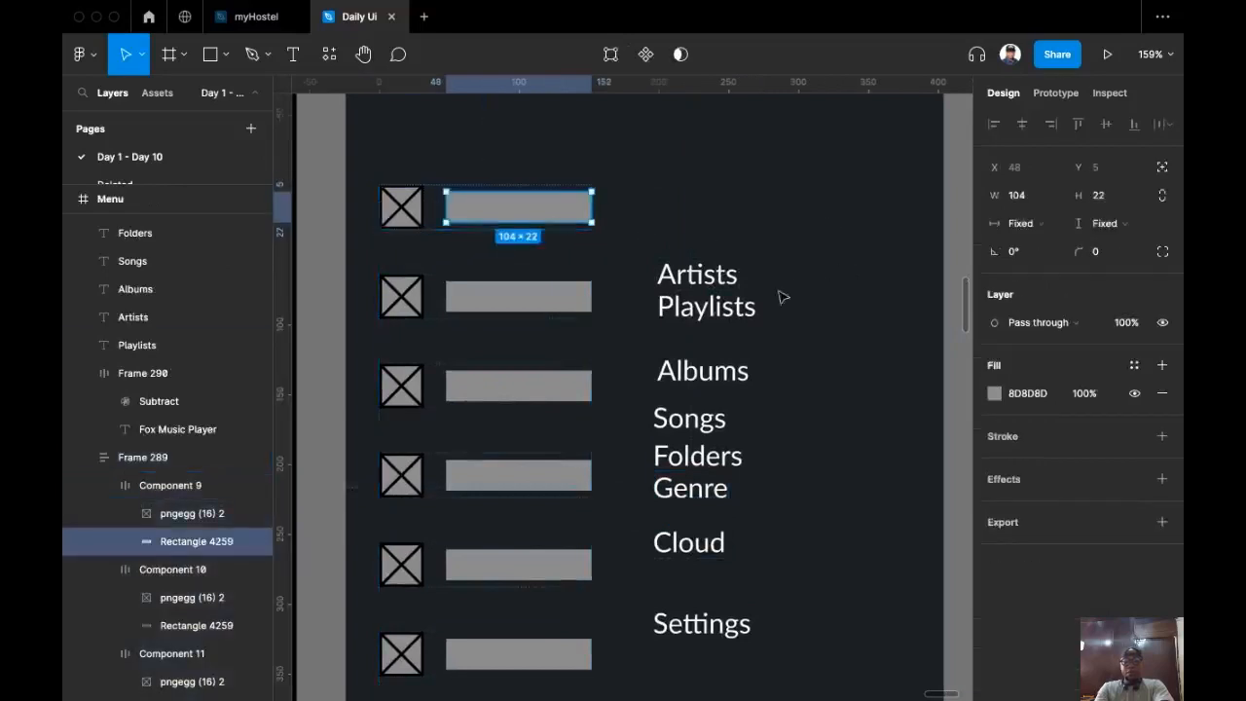
# Step: Replace the first three placeholder bars with the Artists, Albums and Songs labels
pyautogui.click(725, 280)
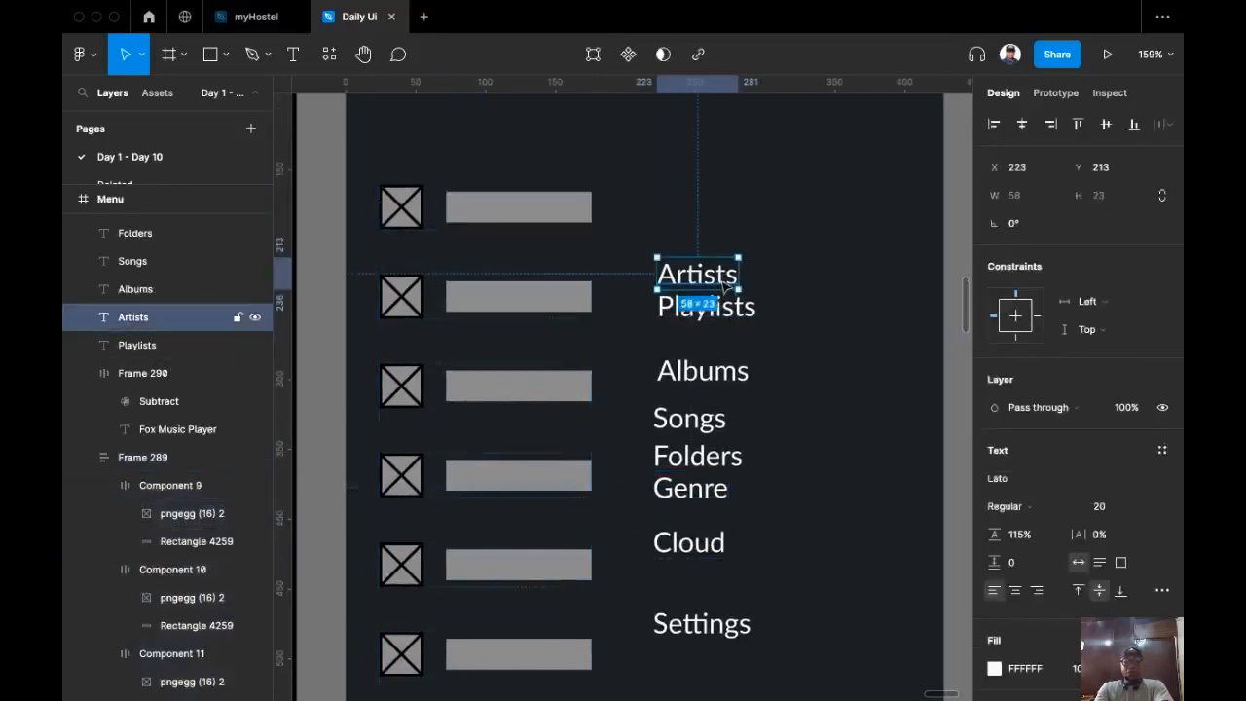
pyautogui.press('super+x')
pyautogui.keyDown('super'); pyautogui.click(514, 208); pyautogui.keyUp('super')
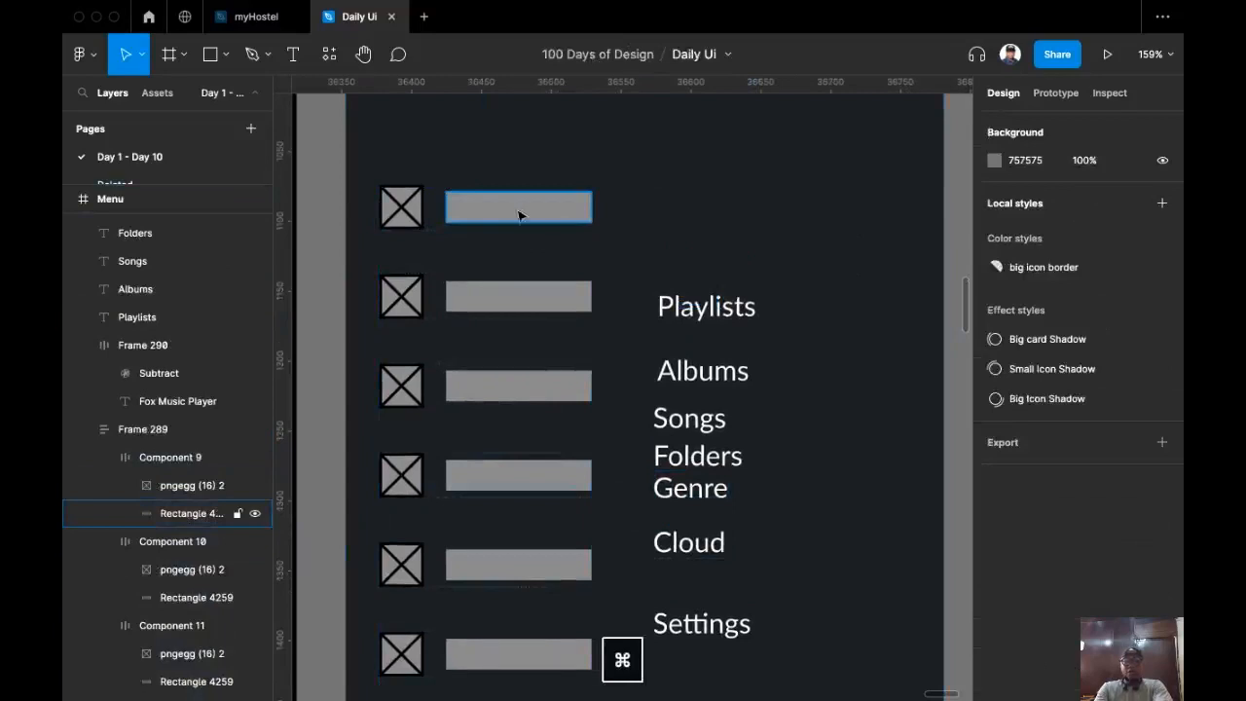
pyautogui.press('shift+super+r')
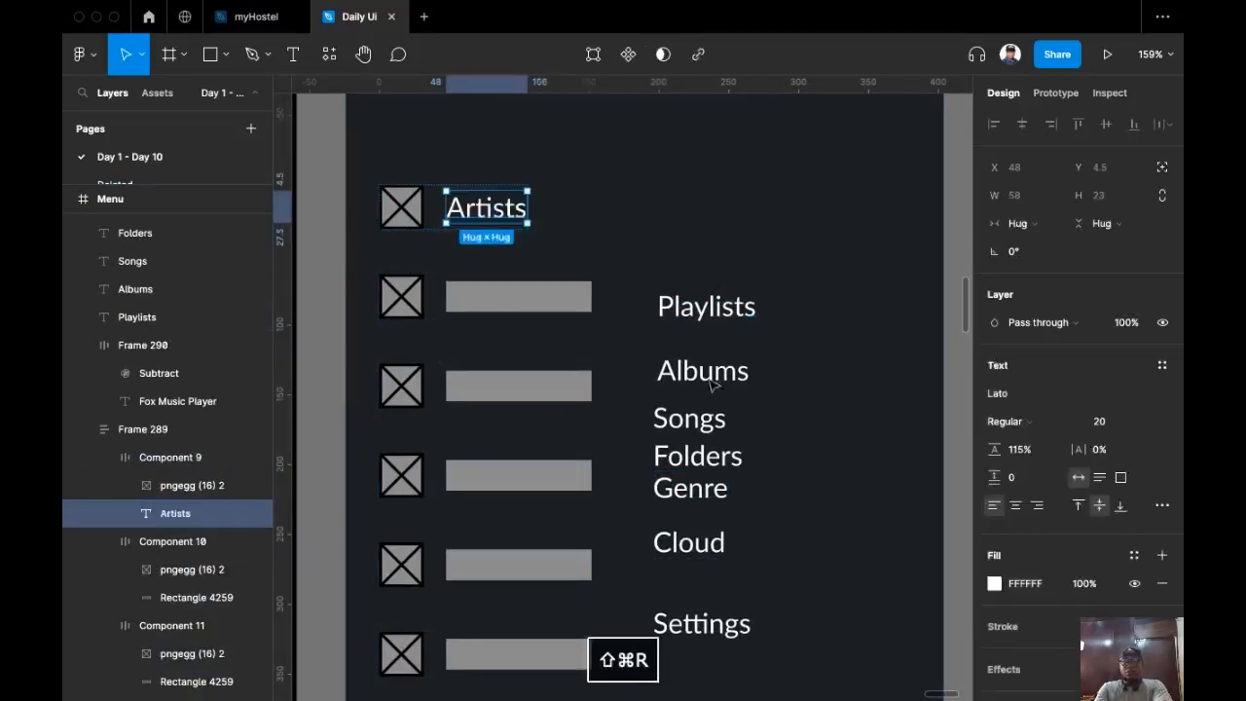
pyautogui.click(714, 371)
pyautogui.press('super+x')
pyautogui.keyDown('super'); pyautogui.click(570, 294); pyautogui.keyUp('super')
pyautogui.press('shift+super+r')
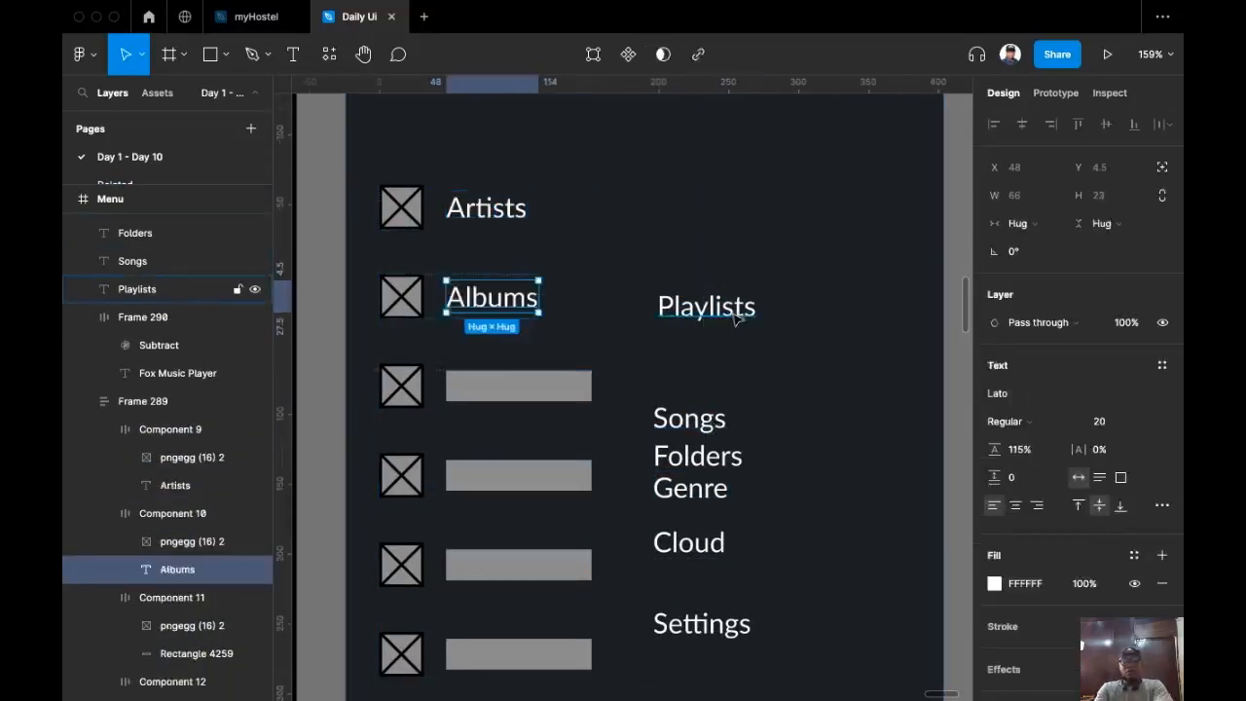
pyautogui.click(708, 422)
pyautogui.moveTo(706, 307); pyautogui.dragTo(702, 333)
pyautogui.click(693, 420)
pyautogui.press('super+x')
pyautogui.keyDown('super'); pyautogui.click(575, 385); pyautogui.keyUp('super')
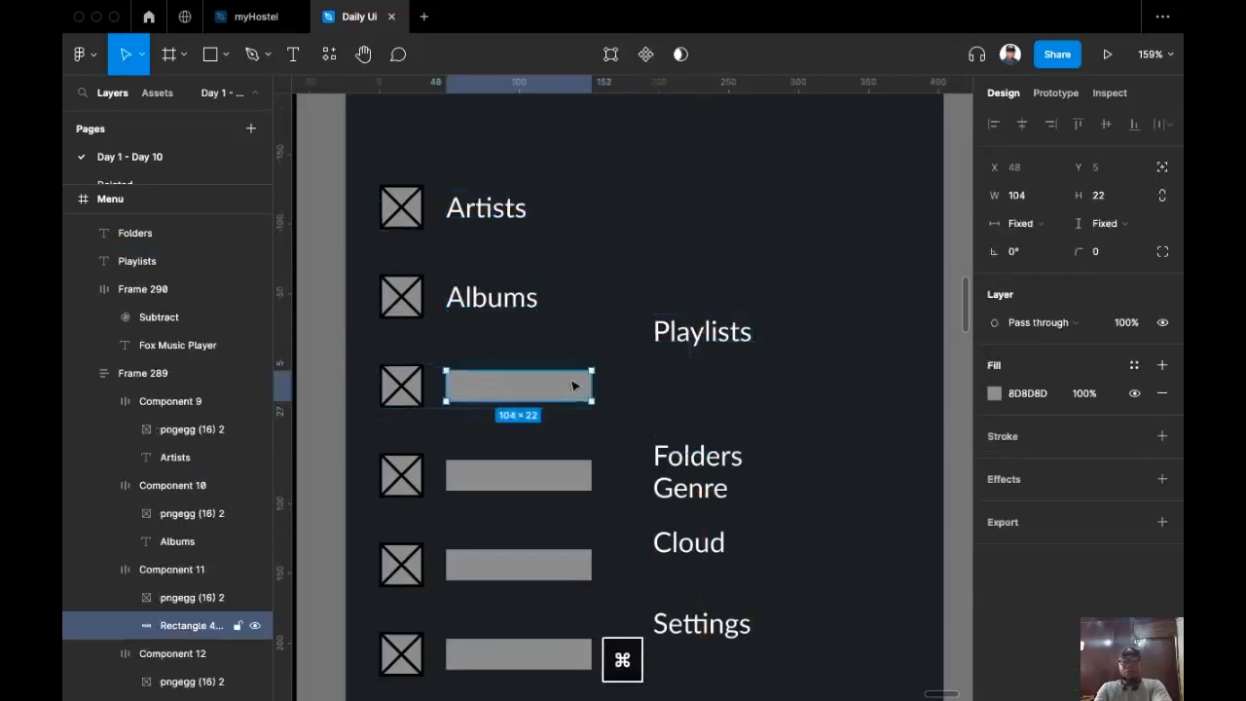
pyautogui.press('shift+super+r')
# Step: Replace the next two placeholder bars with the Folders and Genre labels
pyautogui.click(700, 333)
pyautogui.click(695, 455)
pyautogui.press('super+x')
pyautogui.keyDown('super'); pyautogui.click(516, 475); pyautogui.keyUp('super')
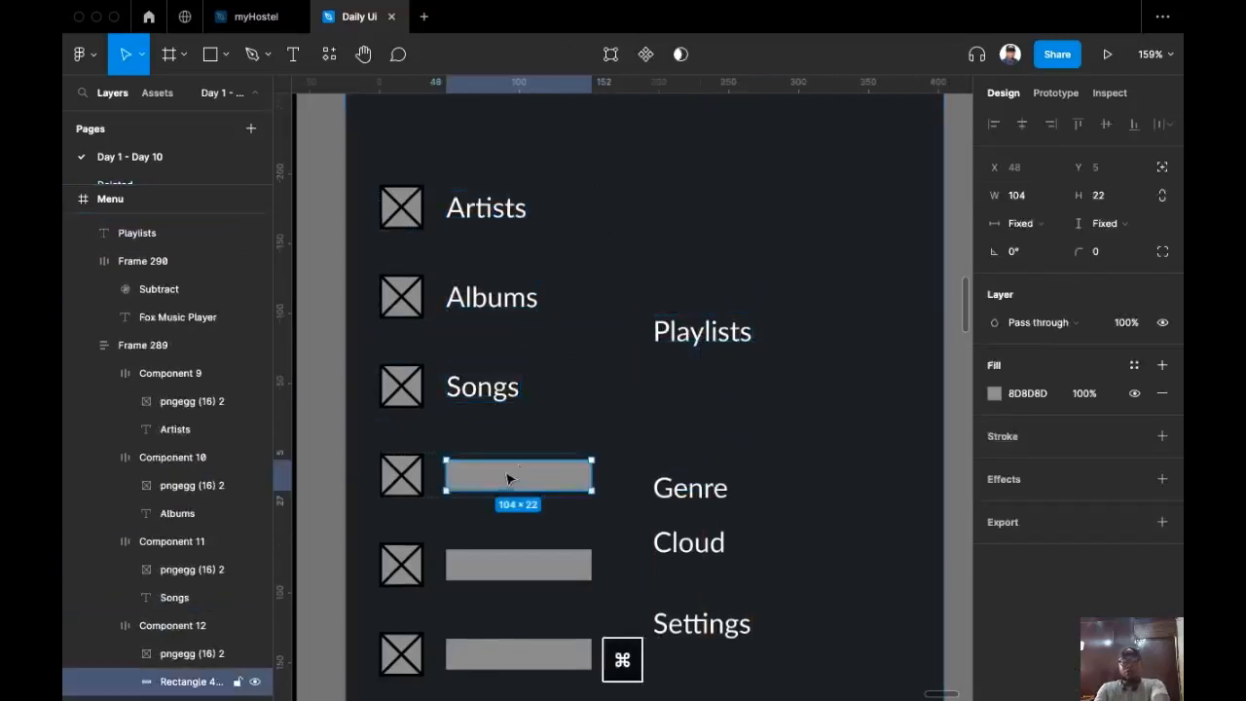
pyautogui.press('shift+super+r')
pyautogui.scroll(-4, 579, 285)
pyautogui.click(701, 284)
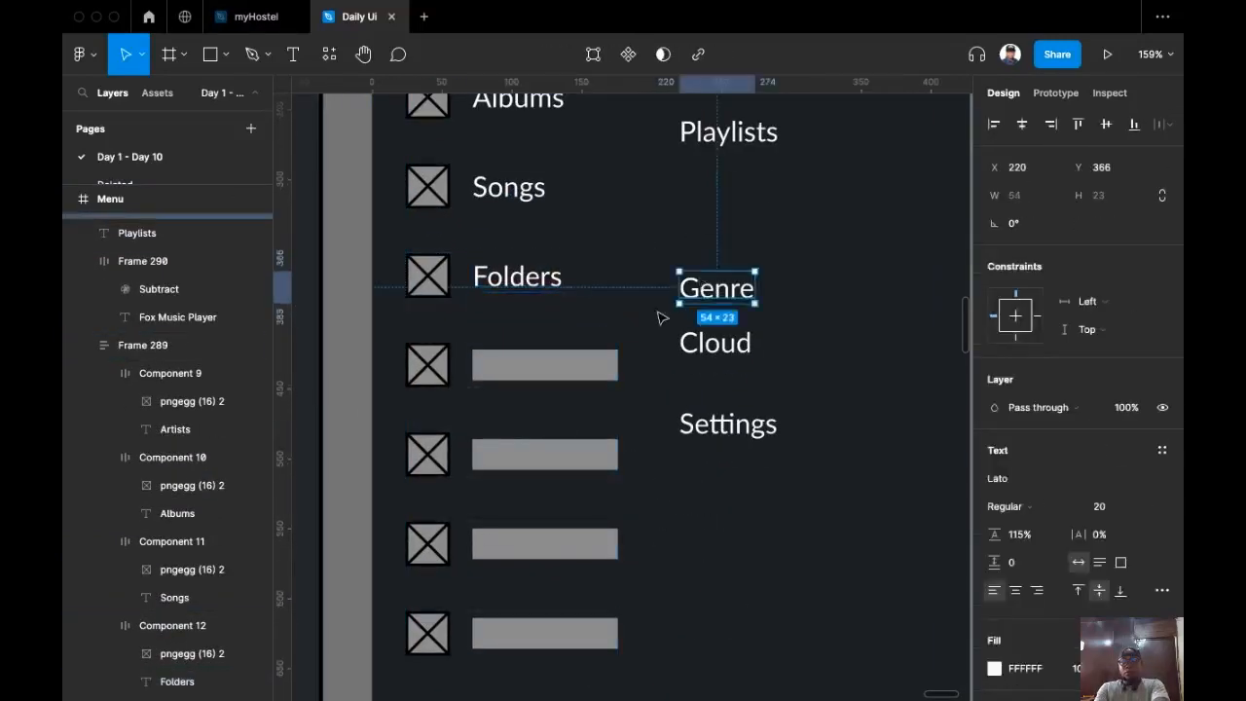
pyautogui.press('super+x')
pyautogui.keyDown('super'); pyautogui.click(557, 370); pyautogui.keyUp('super')
pyautogui.press('shift+super+r')
# Step: Swap the remaining bars for Playlists, Cloud and Settings, deleting the leftover Settings text
pyautogui.click(725, 133)
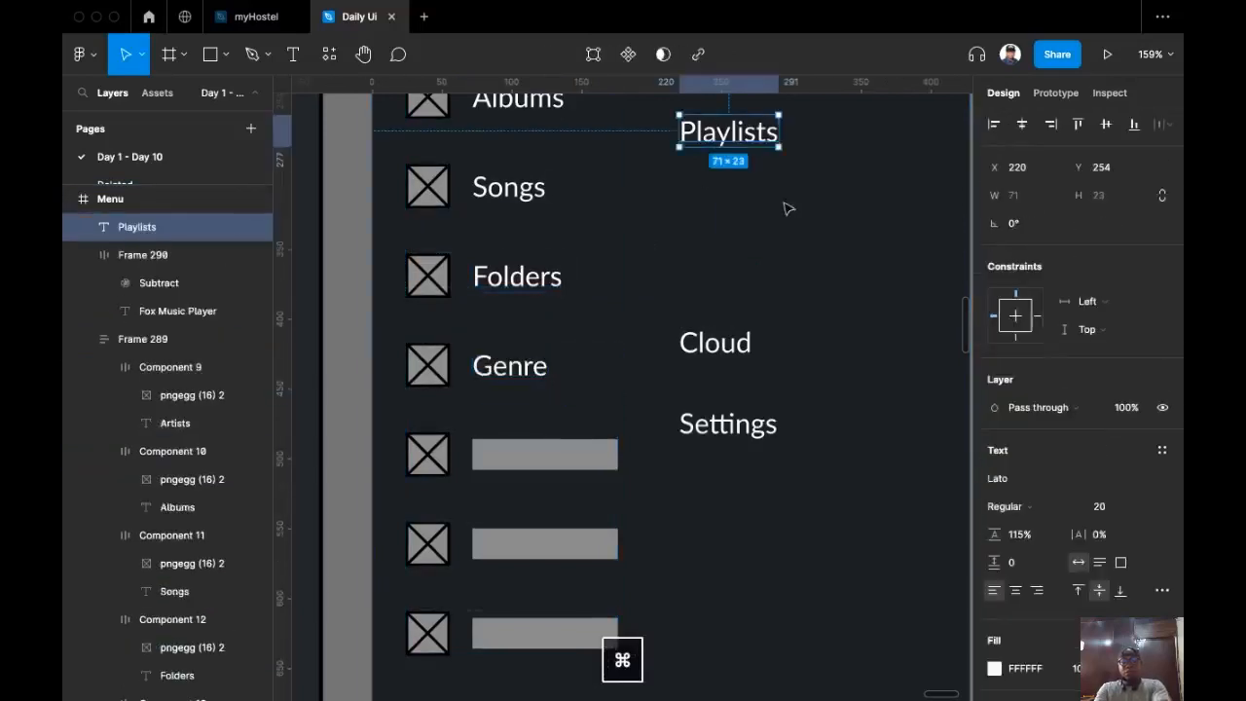
pyautogui.press('super+x')
pyautogui.keyDown('super'); pyautogui.click(542, 454); pyautogui.keyUp('super')
pyautogui.press('shift+super+r')
pyautogui.click(703, 350)
pyautogui.press('super+x')
pyautogui.keyDown('super'); pyautogui.click(578, 536); pyautogui.keyUp('super')
pyautogui.press('shift+super+r')
pyautogui.click(728, 423)
pyautogui.press('Escape')
pyautogui.keyDown('super'); pyautogui.click(565, 624); pyautogui.keyUp('super')
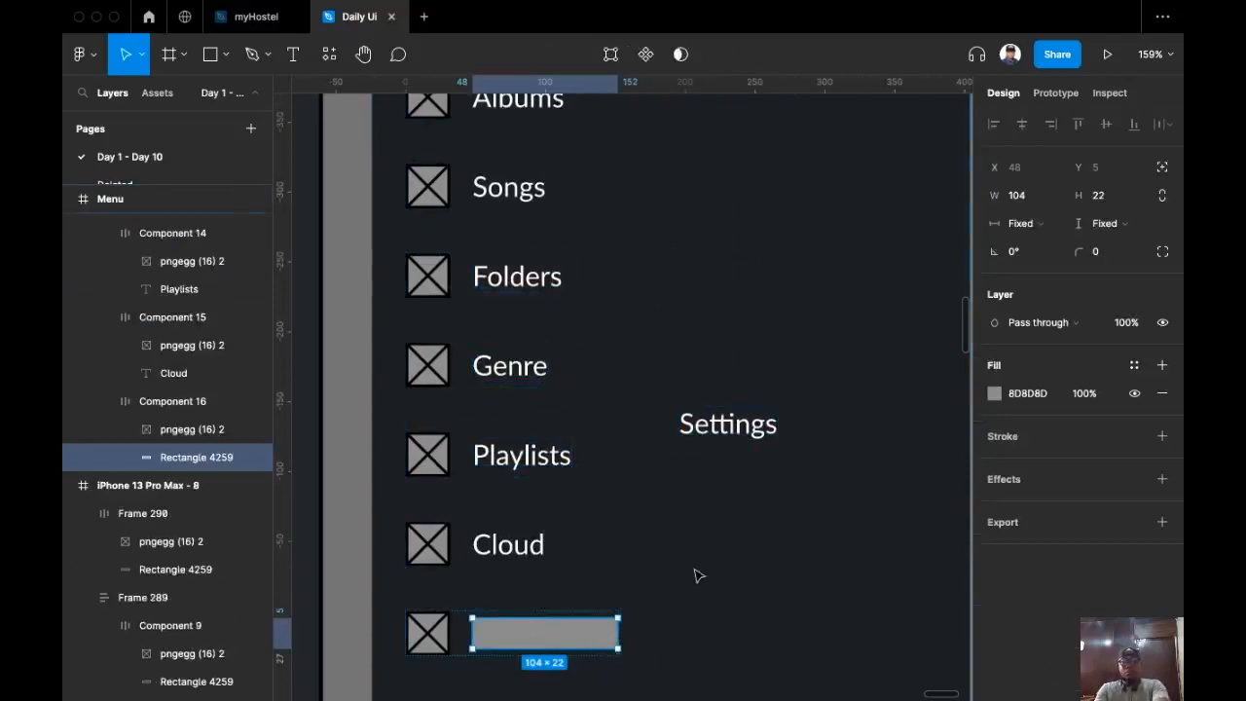
pyautogui.press('shift+super+r')
pyautogui.scroll(-2, 697, 575)
pyautogui.click(761, 479)
pyautogui.press('BackSpace')
pyautogui.moveTo(720, 581); pyautogui.dragTo(695, 644)
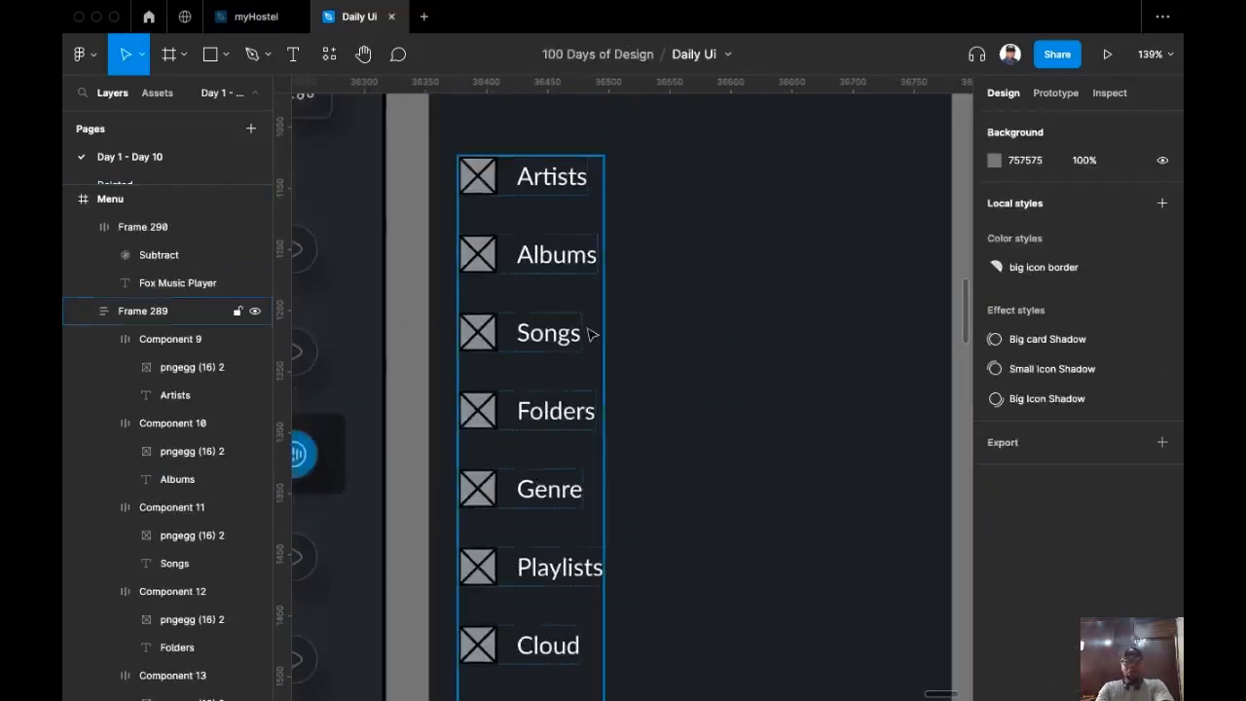
# Step: Move Playlists and Genre up so the rows run Songs, Playlists, Genre, Folders
pyautogui.click(526, 494)
pyautogui.click(527, 582)
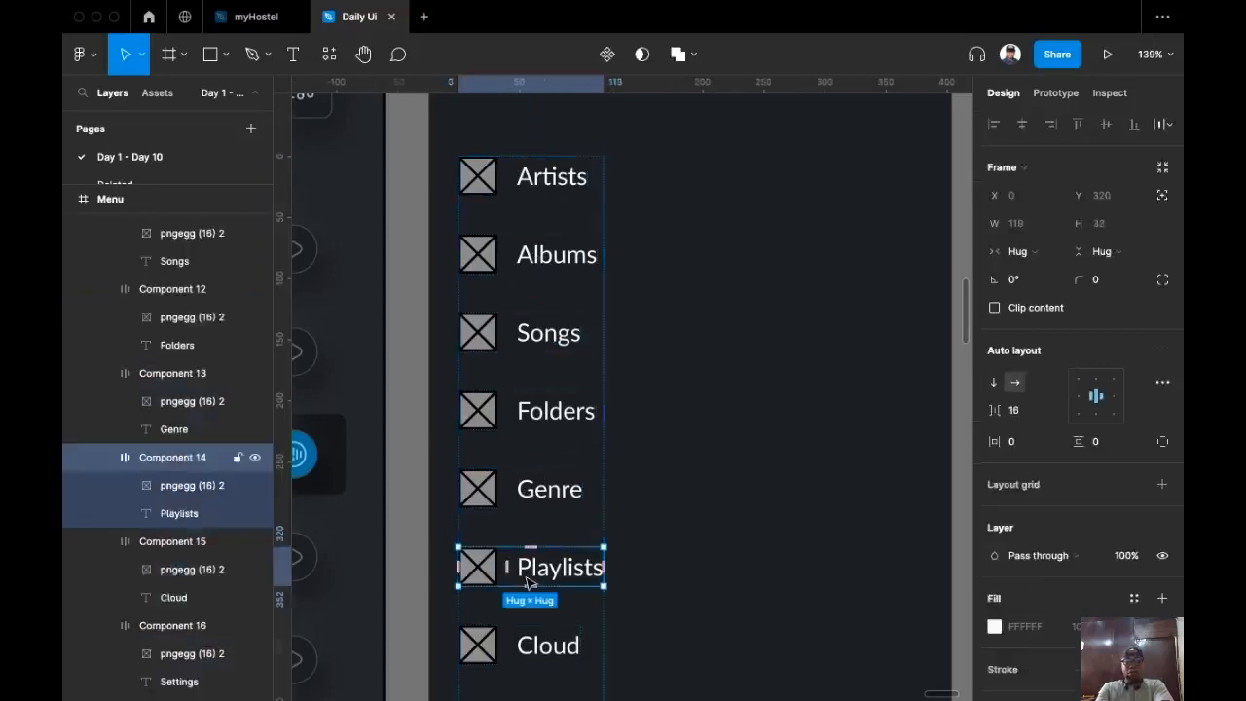
pyautogui.press('Up')
pyautogui.press('Up')
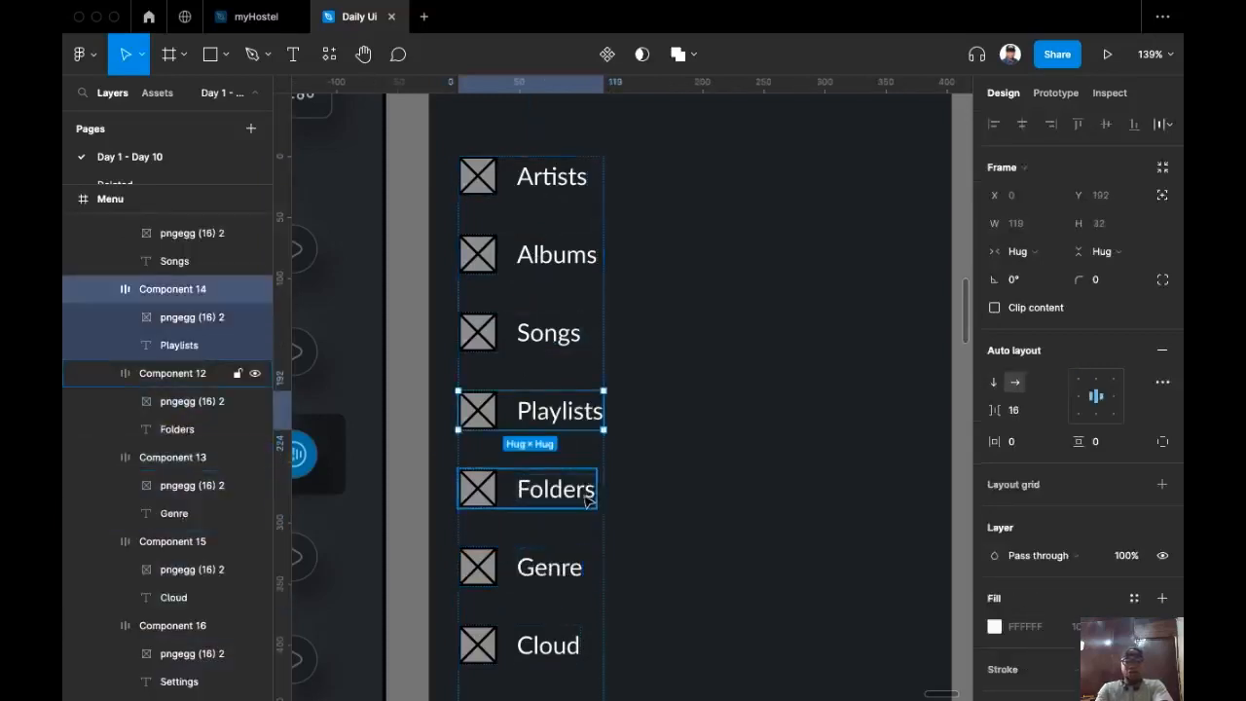
pyautogui.click(556, 580)
pyautogui.press('Up')
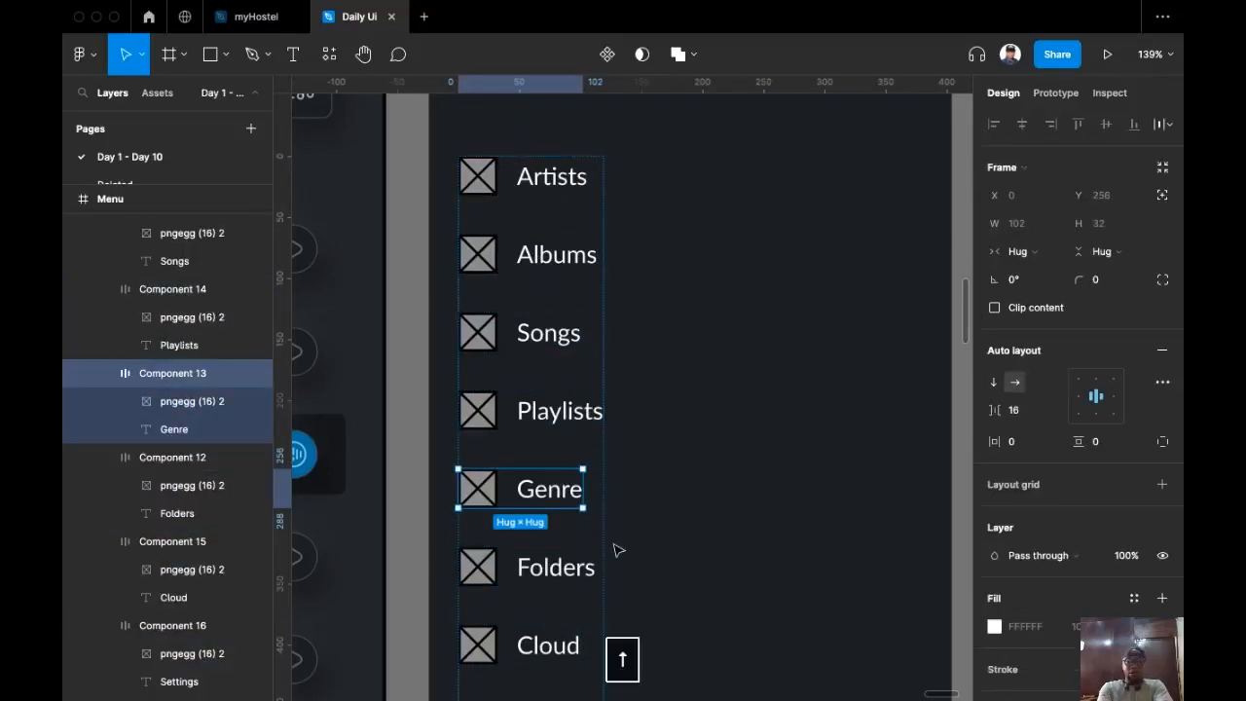
# Step: Bring up the Assets panel with the Iconsax icon library
pyautogui.scroll(-3, 726, 317)
pyautogui.scroll(2, 636, 475)
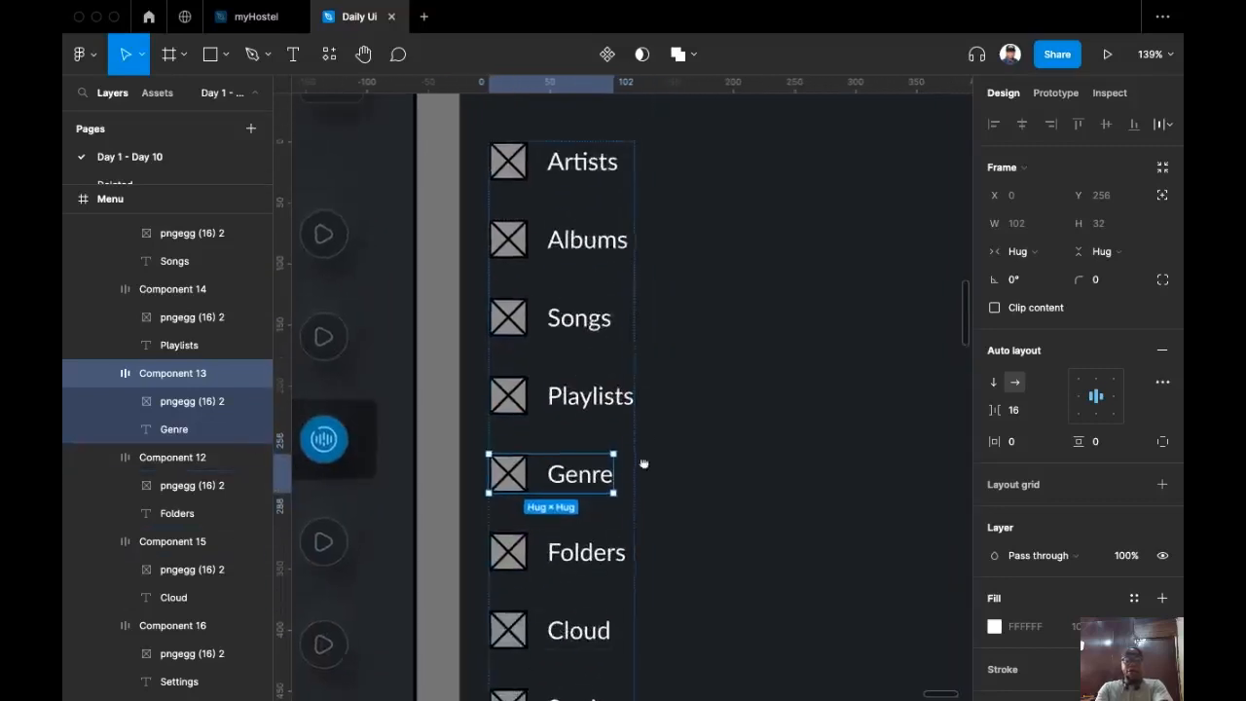
pyautogui.scroll(-2, 636, 475)
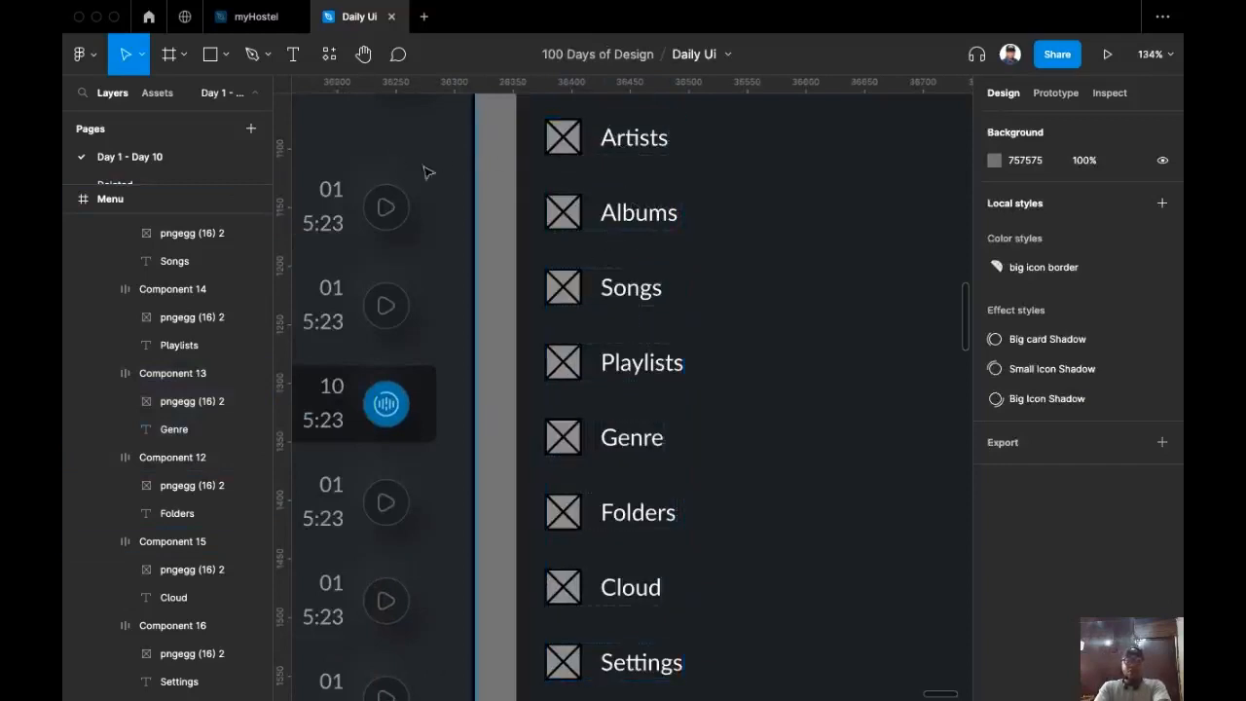
pyautogui.click(158, 93)
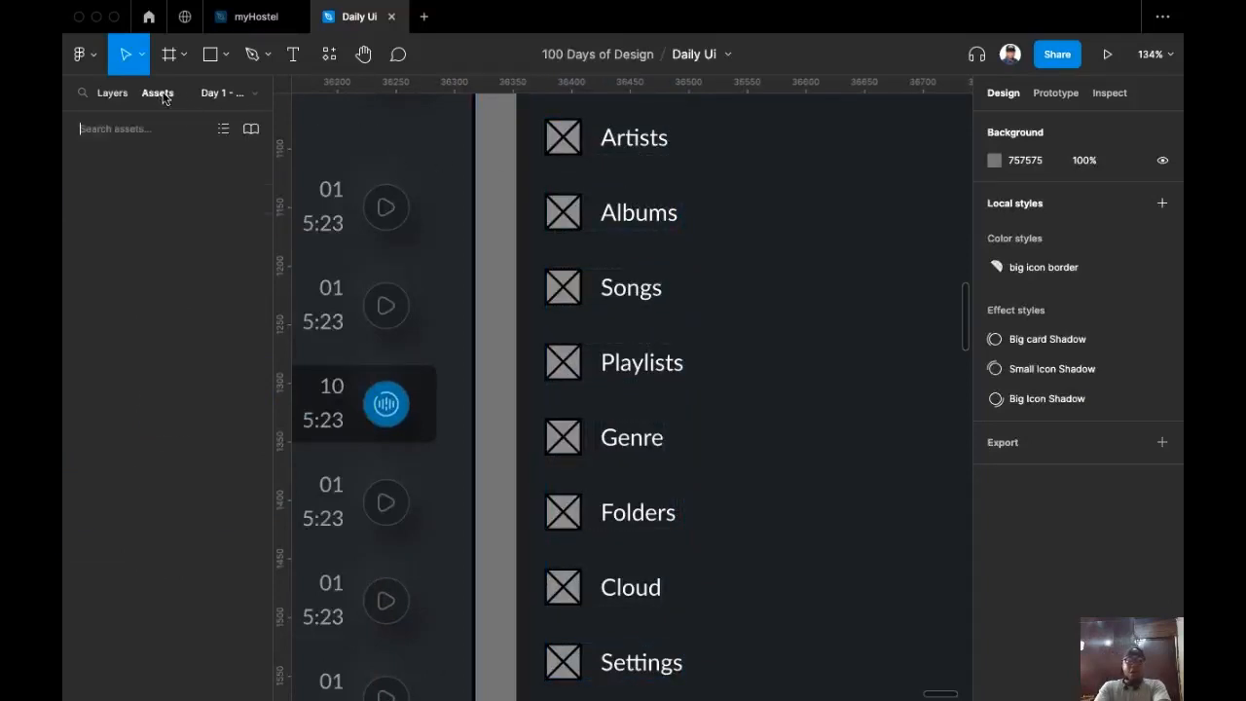
# Step: Place Iconsax user, music-playlist and music-note icons beside the Menu rows
pyautogui.click(119, 129)
pyautogui.write('user')
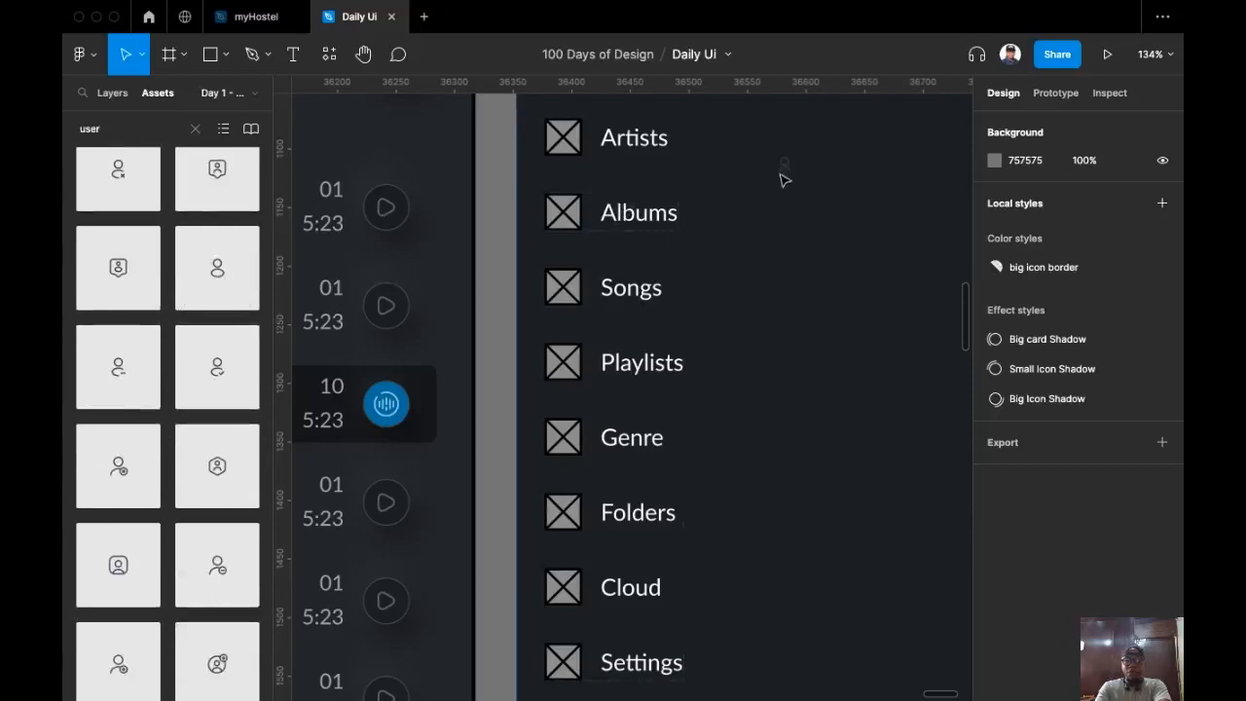
pyautogui.moveTo(782, 183); pyautogui.dragTo(784, 182)
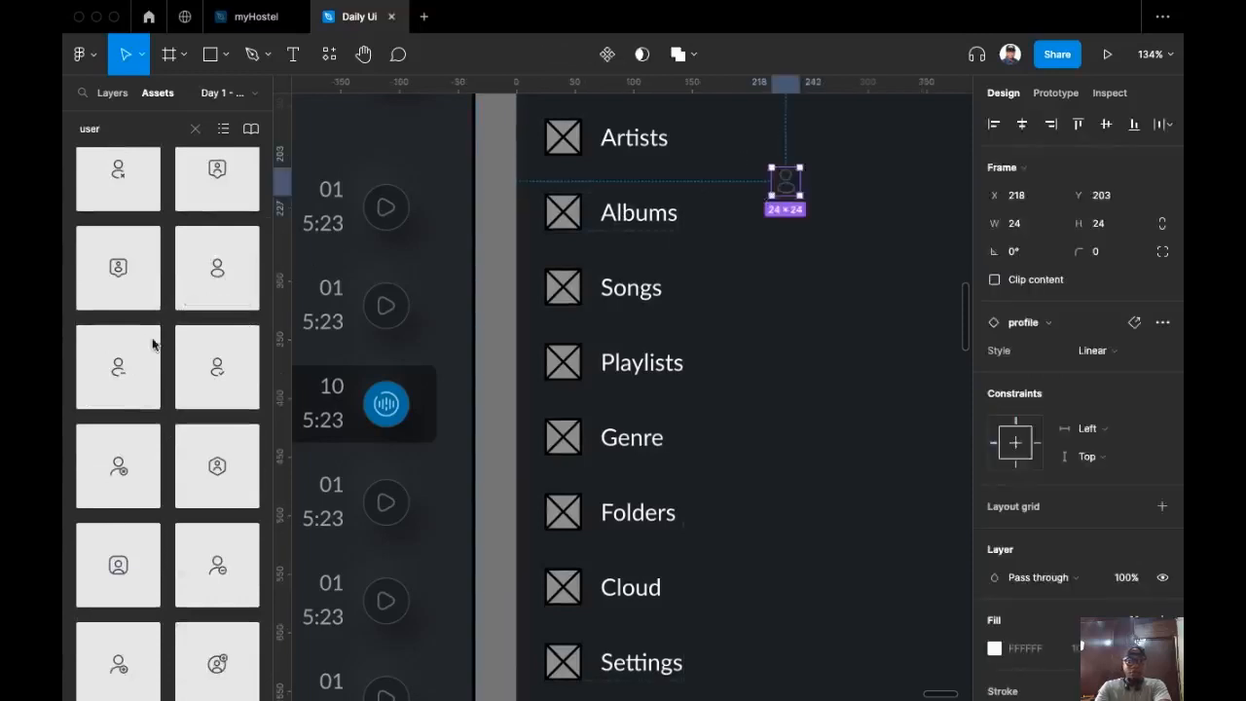
pyautogui.click(195, 129)
pyautogui.scroll(-8, 176, 290)
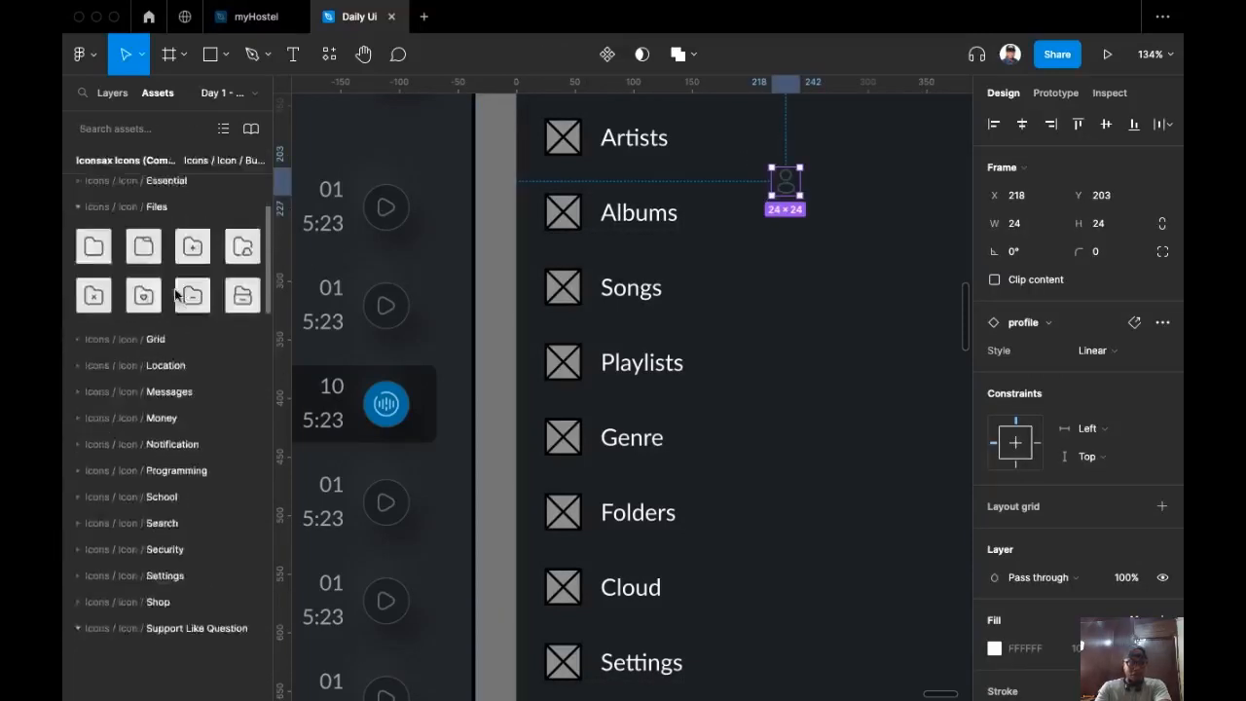
pyautogui.click(175, 296)
pyautogui.scroll(-6, 173, 303)
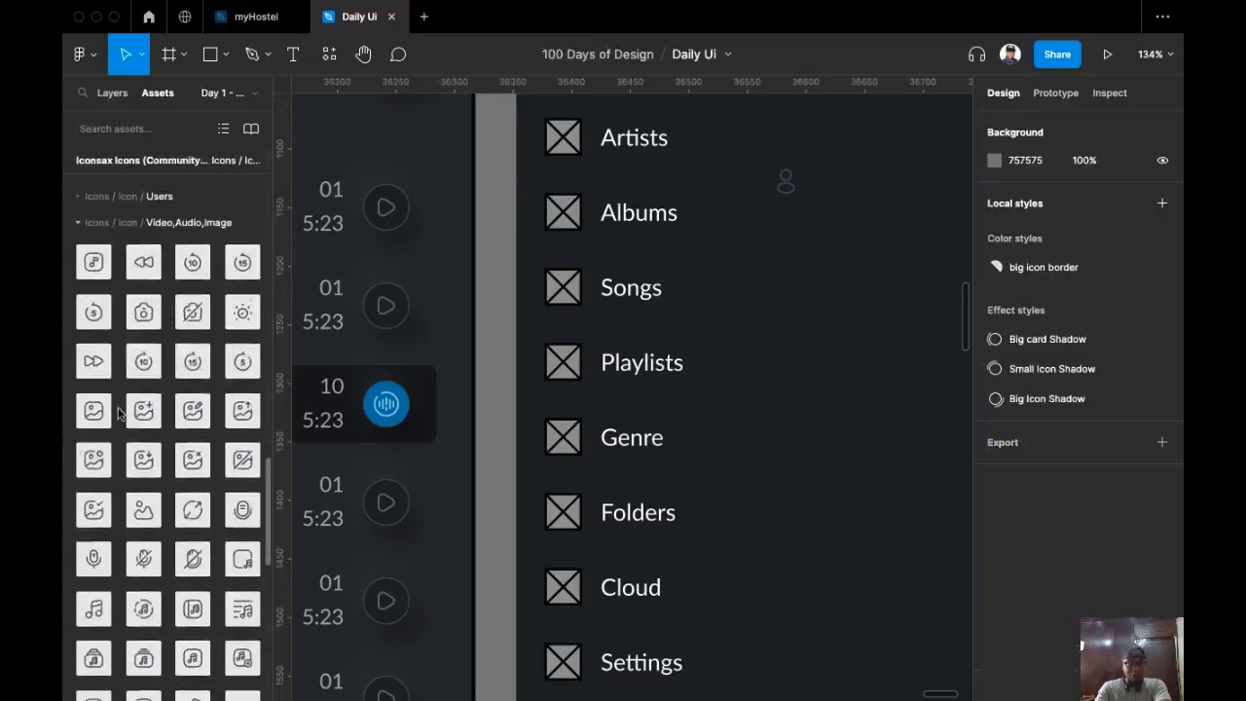
pyautogui.scroll(-5, 117, 414)
pyautogui.moveTo(525, 309); pyautogui.dragTo(749, 273)
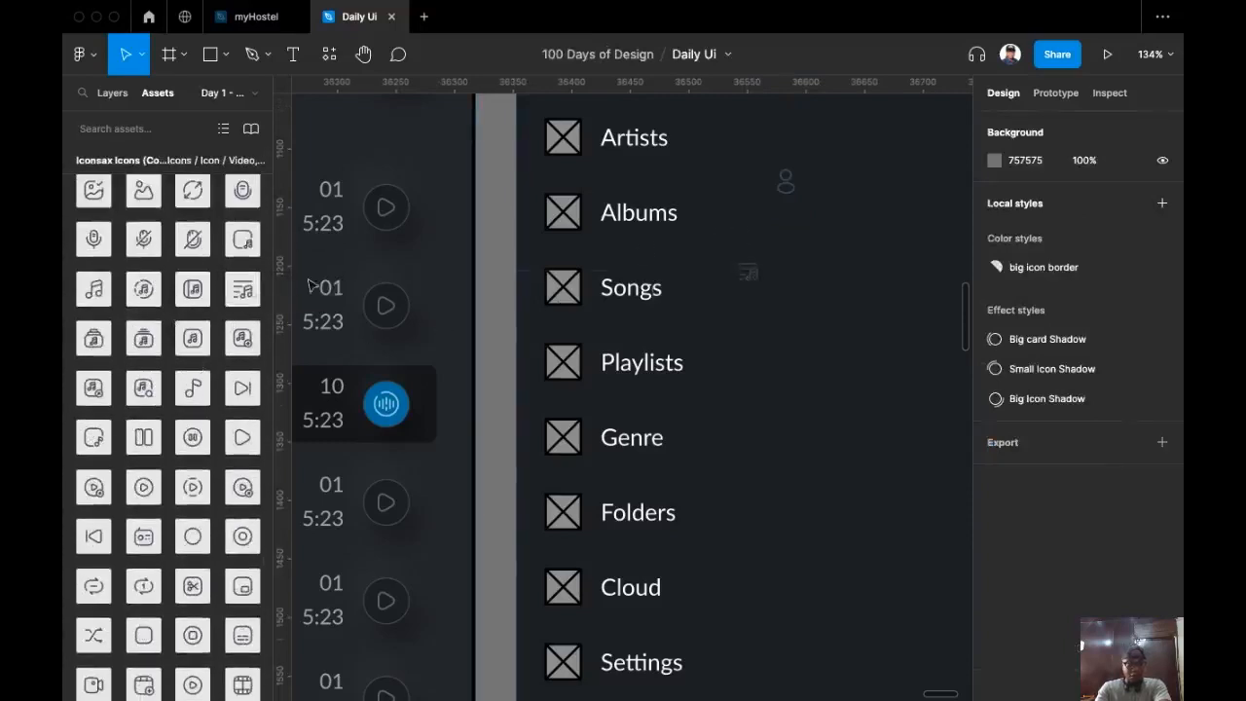
pyautogui.scroll(-2, 182, 270)
pyautogui.scroll(1, 125, 423)
pyautogui.moveTo(98, 314); pyautogui.dragTo(752, 436)
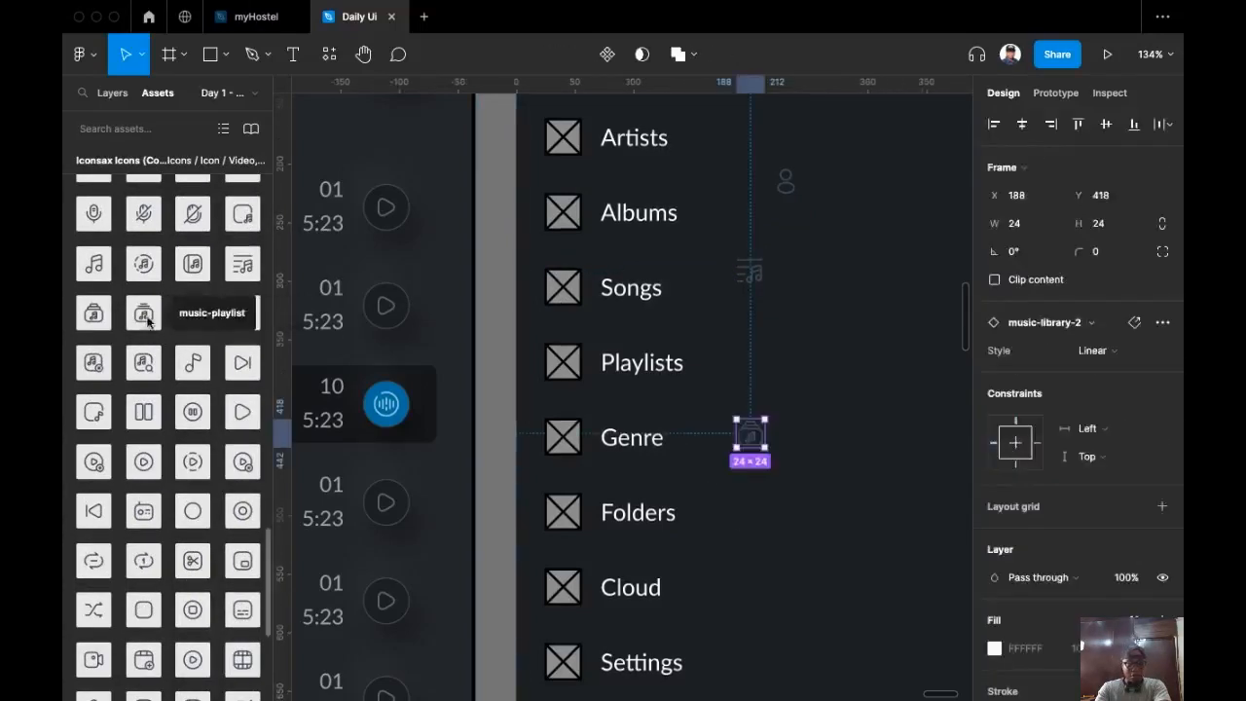
pyautogui.scroll(4, 149, 501)
pyautogui.scroll(-3, 147, 500)
pyautogui.click(783, 250)
pyautogui.moveTo(784, 250); pyautogui.dragTo(807, 357)
pyautogui.moveTo(94, 304); pyautogui.dragTo(873, 431)
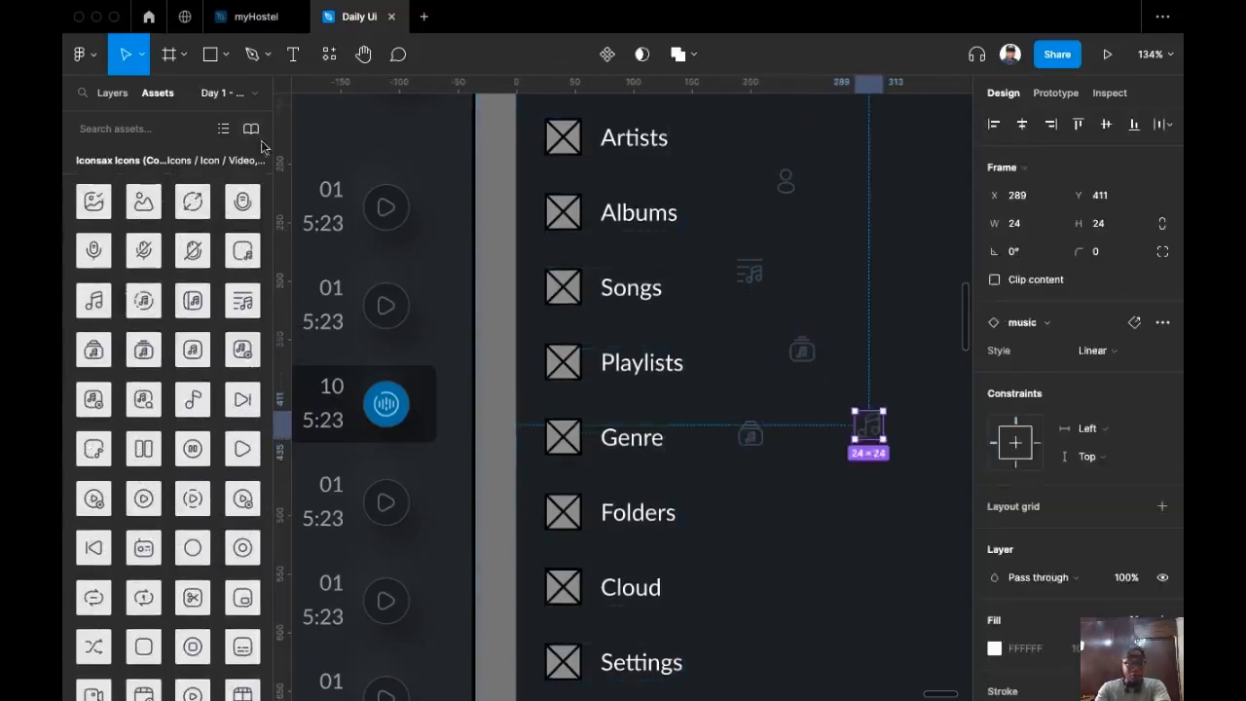
pyautogui.scroll(10, 165, 389)
# Step: Search for and place cloud, settings and open-folder icons beside the menu
pyautogui.click(156, 127)
pyautogui.write('cloud')
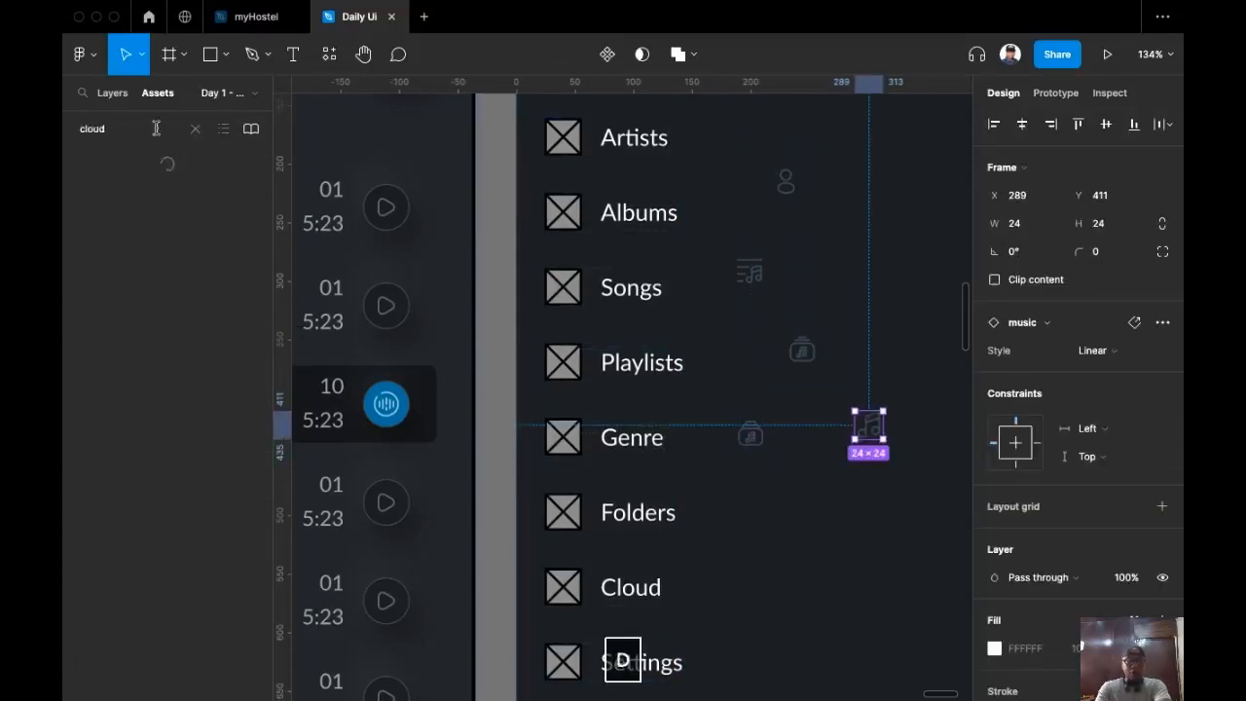
pyautogui.moveTo(192, 236); pyautogui.dragTo(824, 420)
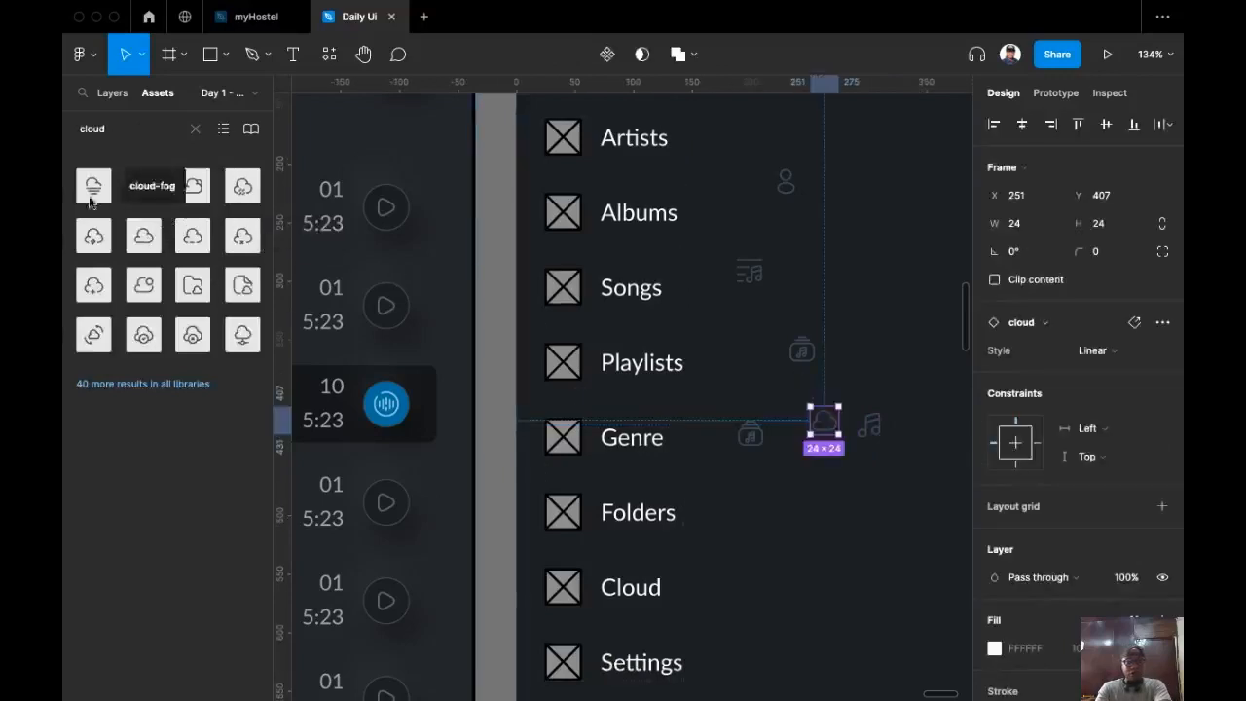
pyautogui.click(131, 128)
pyautogui.write('setting')
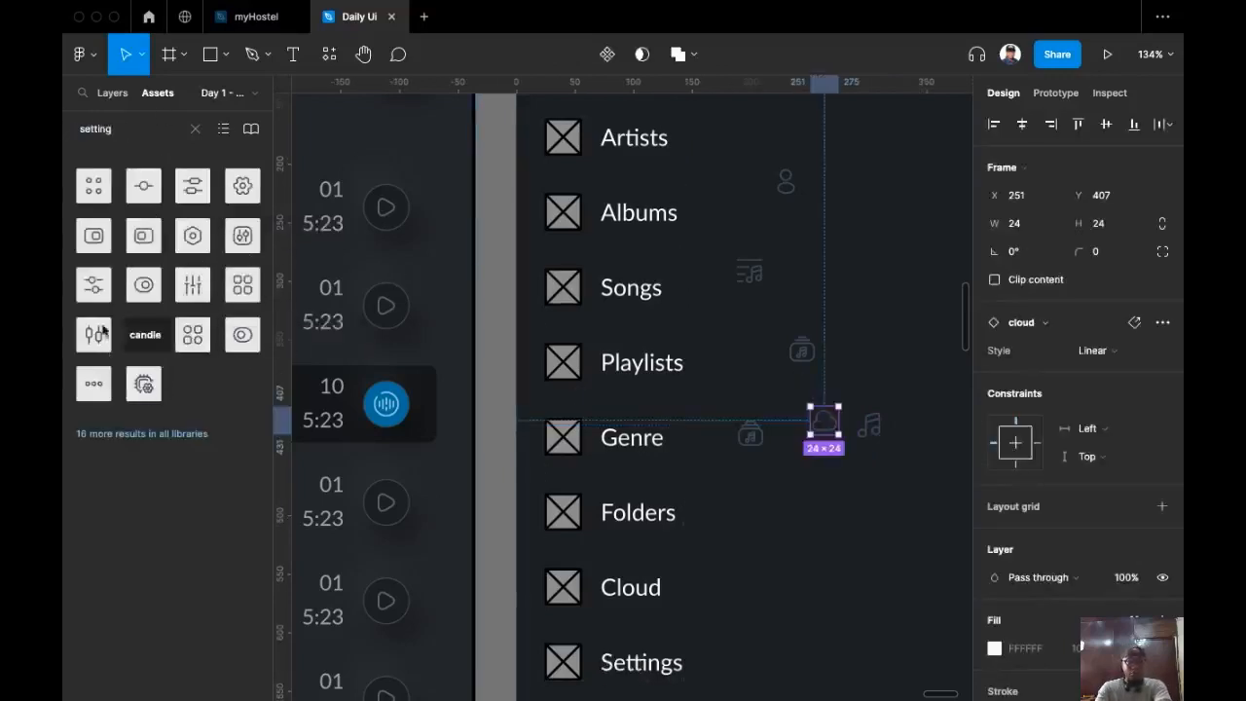
pyautogui.moveTo(192, 236); pyautogui.dragTo(820, 465)
pyautogui.click(64, 123)
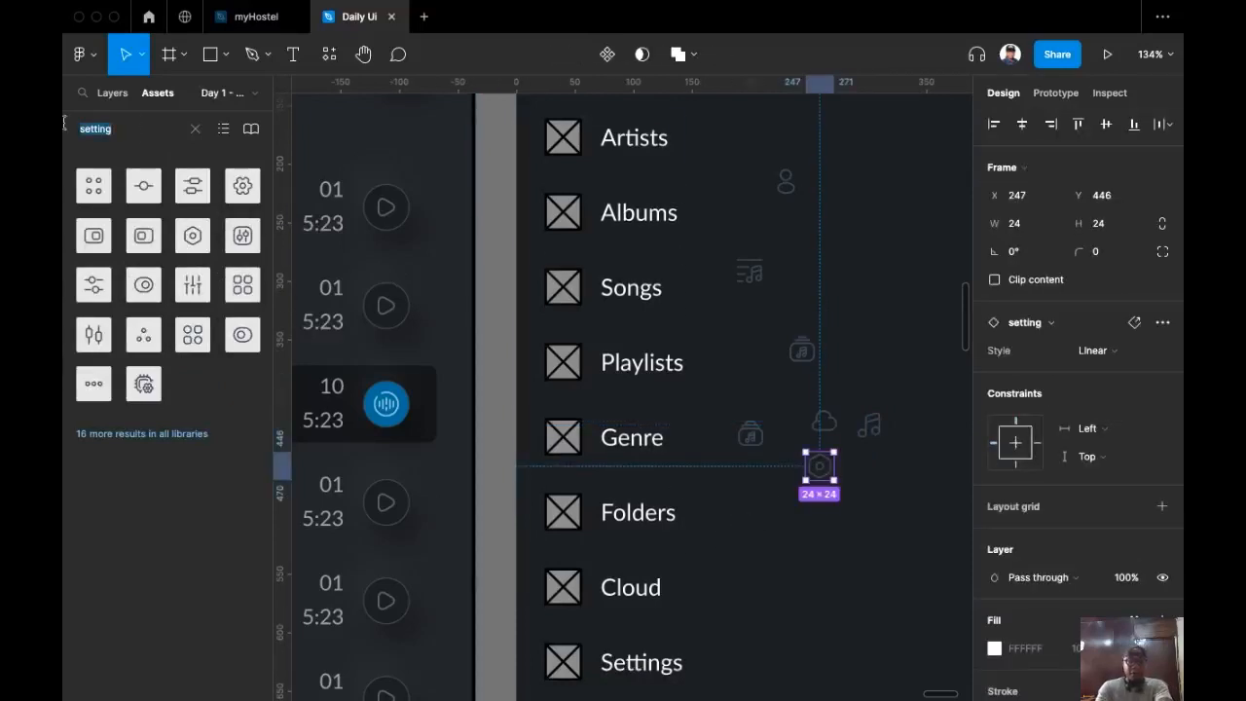
pyautogui.write('file')
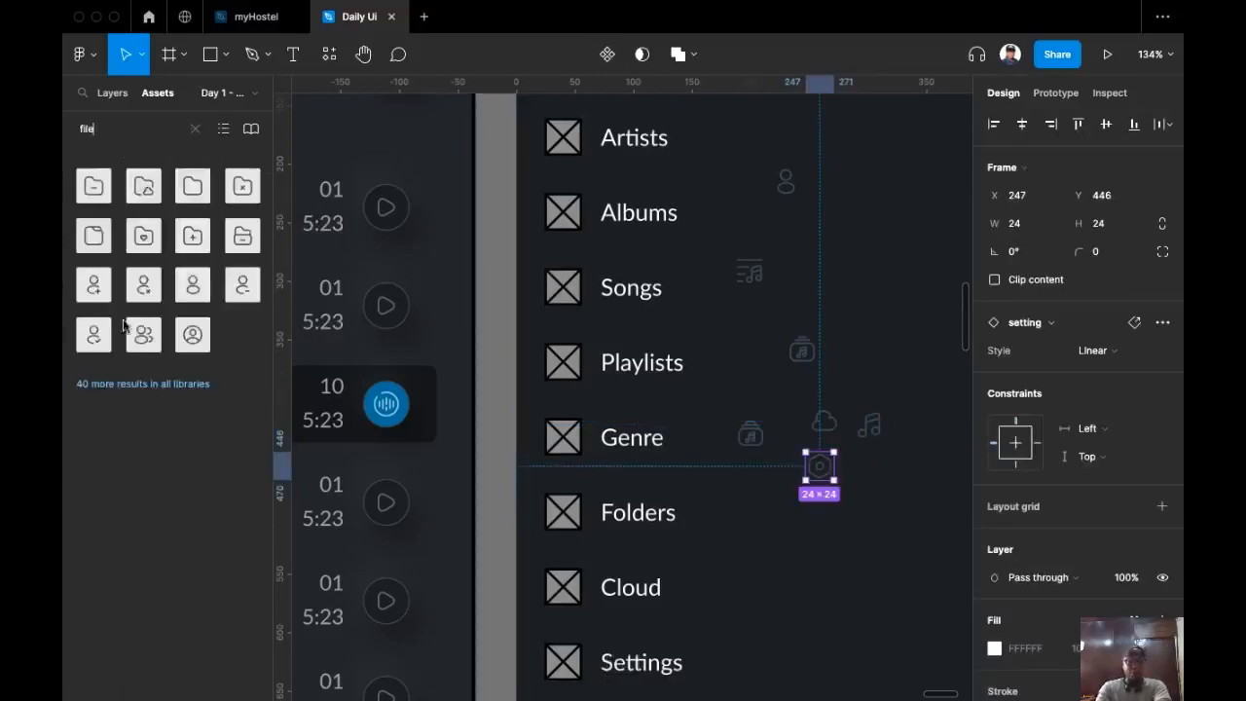
pyautogui.moveTo(243, 236); pyautogui.dragTo(768, 490)
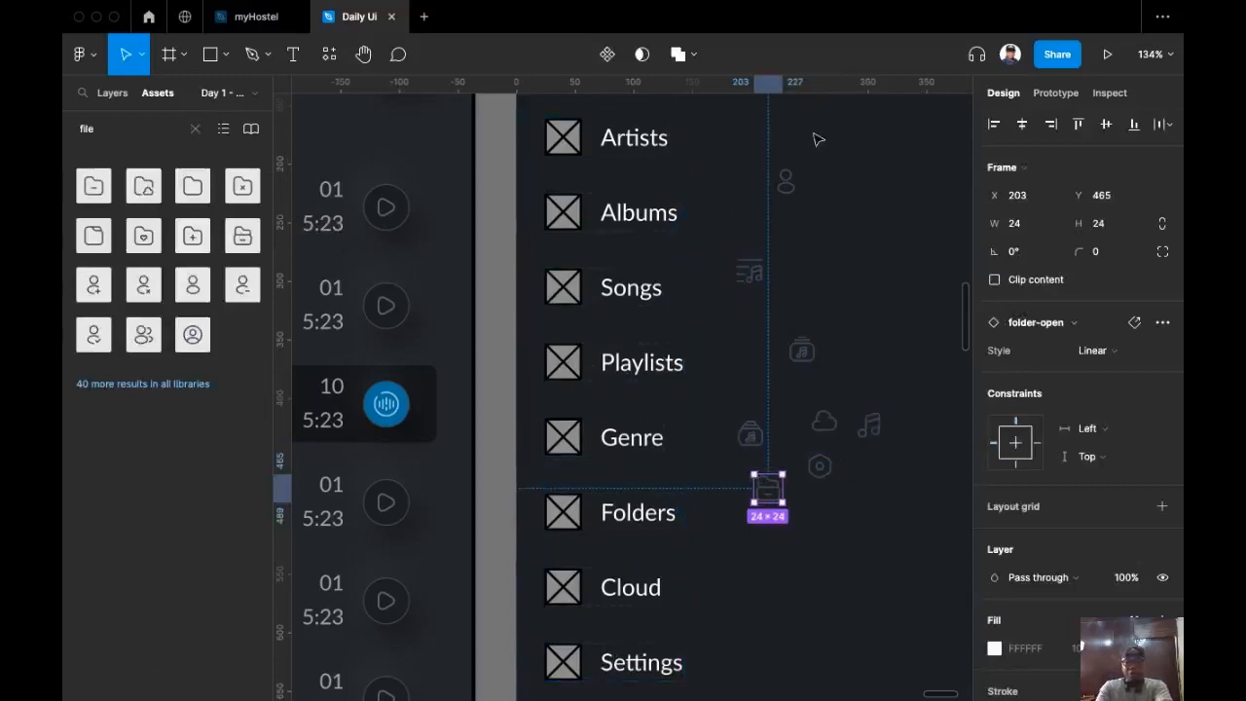
# Step: Lock width-to-height proportions on all placed icons, then select the profile icon
pyautogui.click(793, 191)
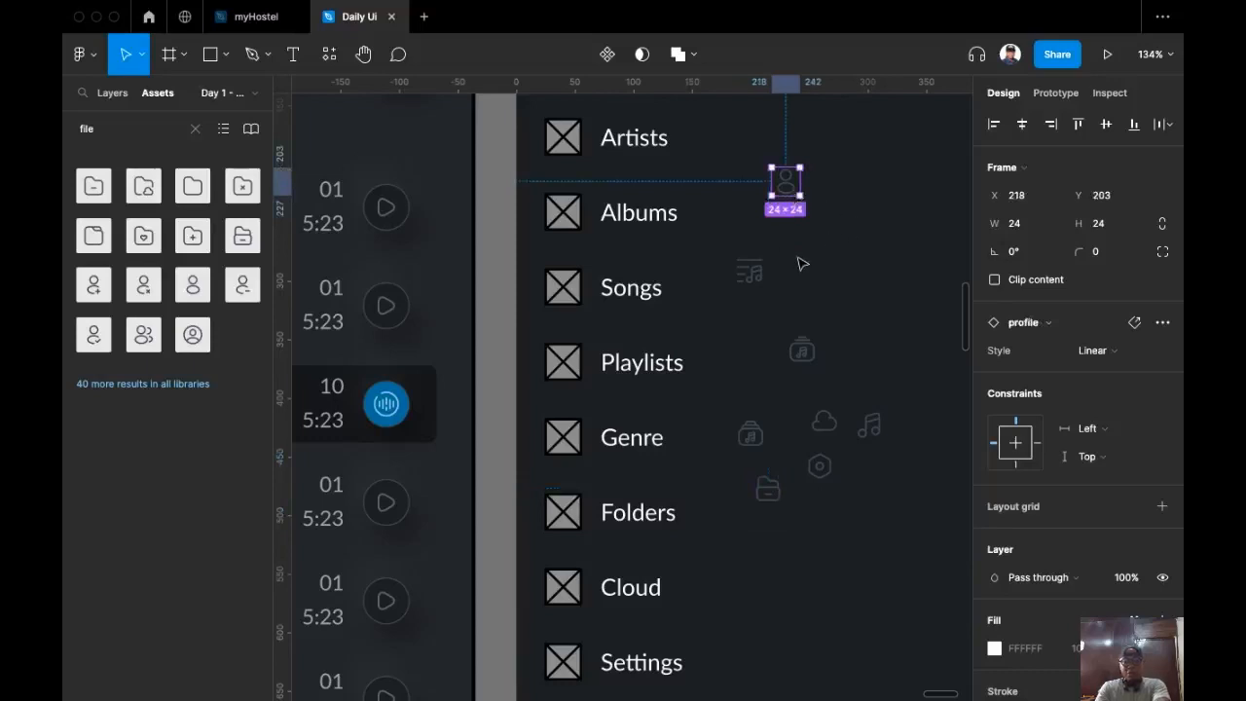
pyautogui.moveTo(715, 140); pyautogui.dragTo(903, 551)
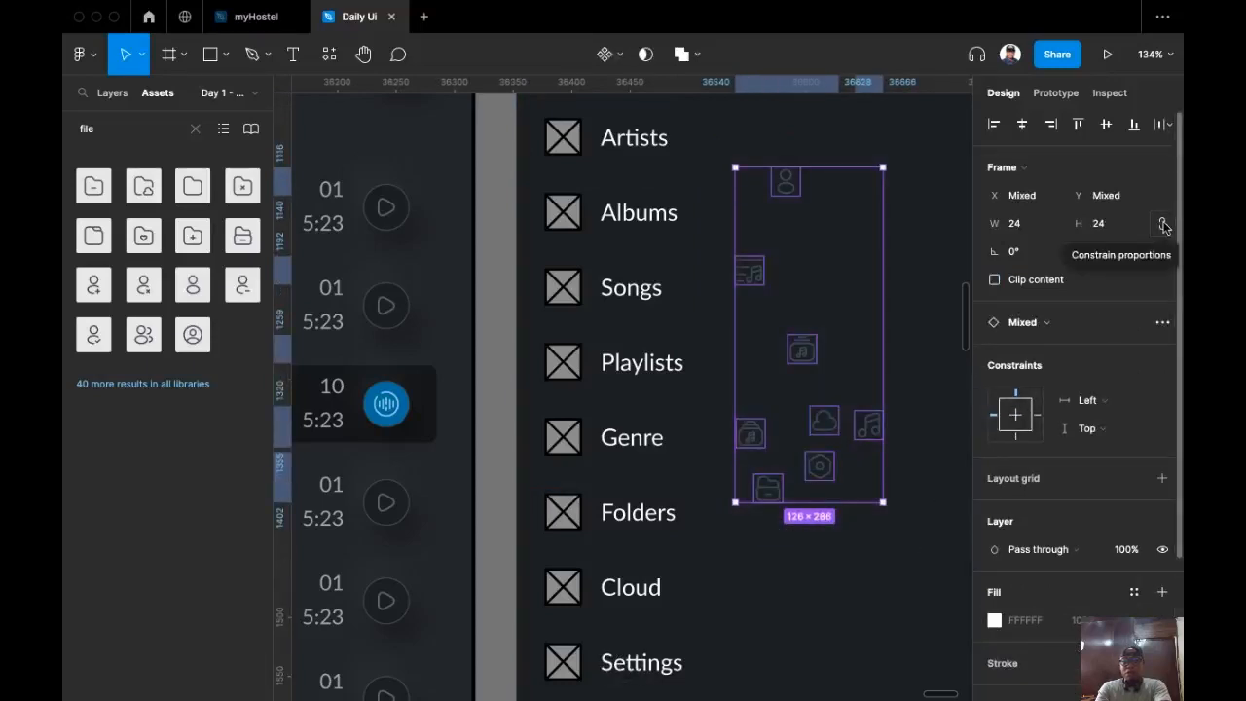
pyautogui.click(1163, 224)
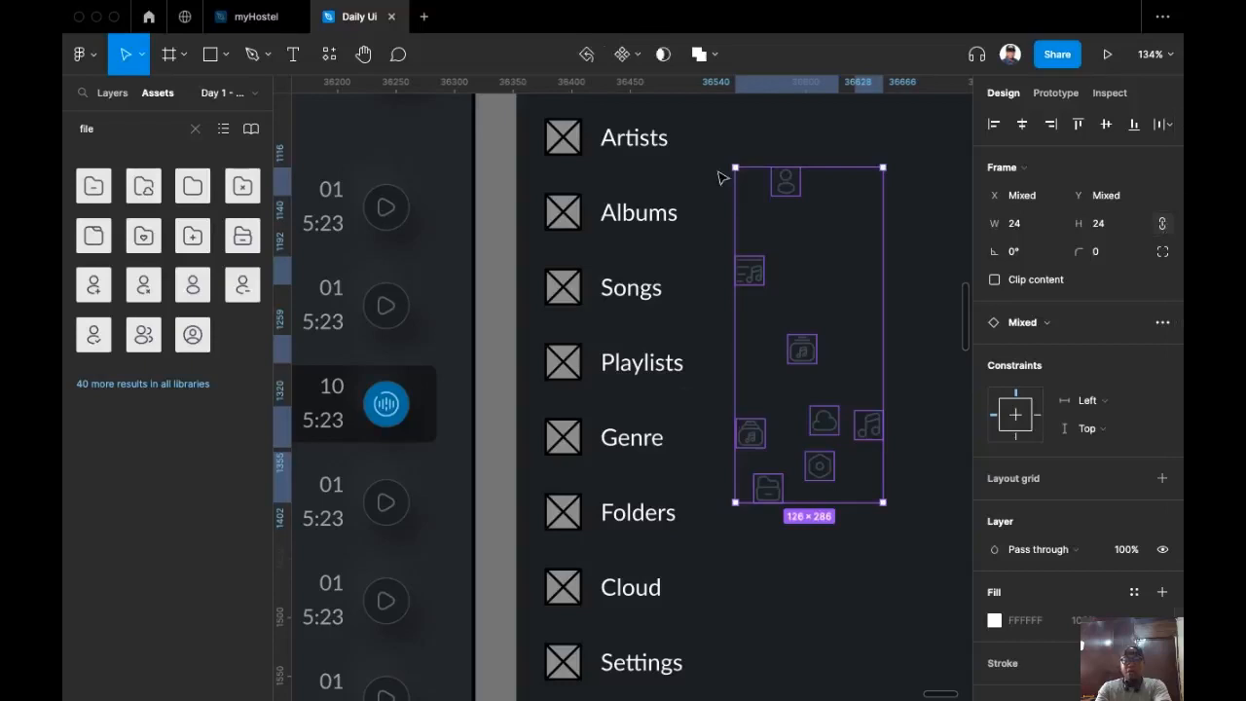
pyautogui.click(726, 143)
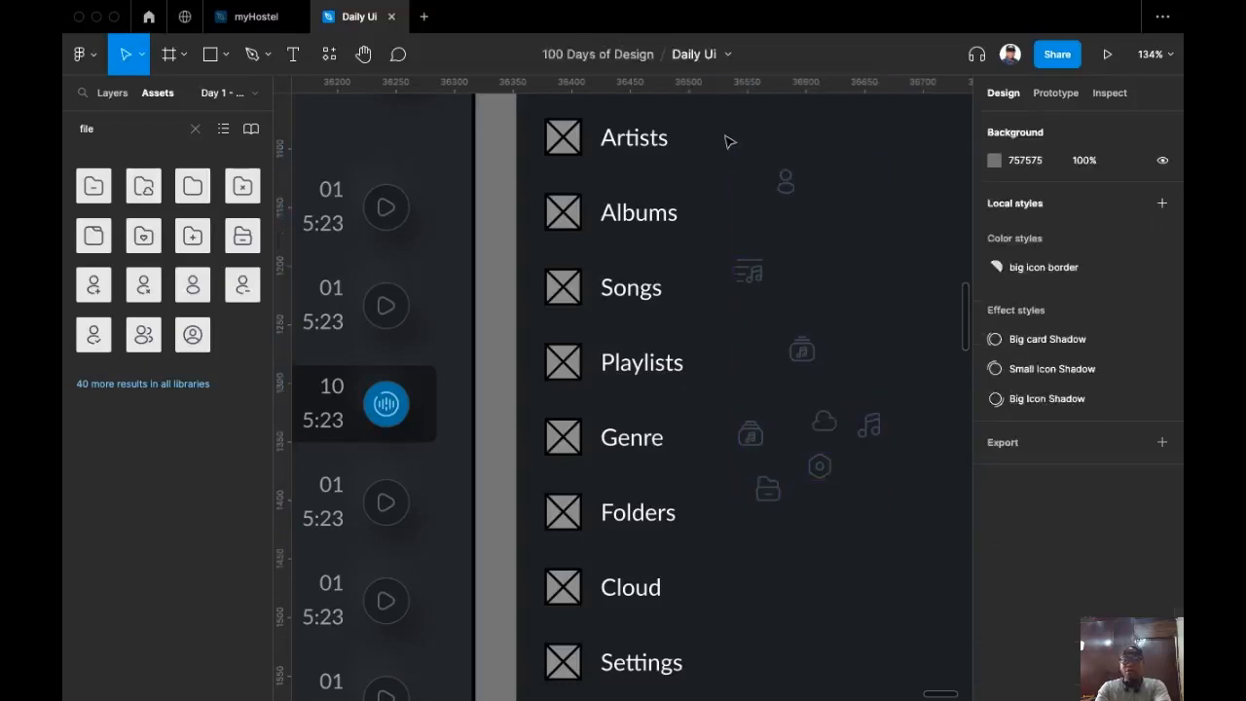
pyautogui.click(786, 181)
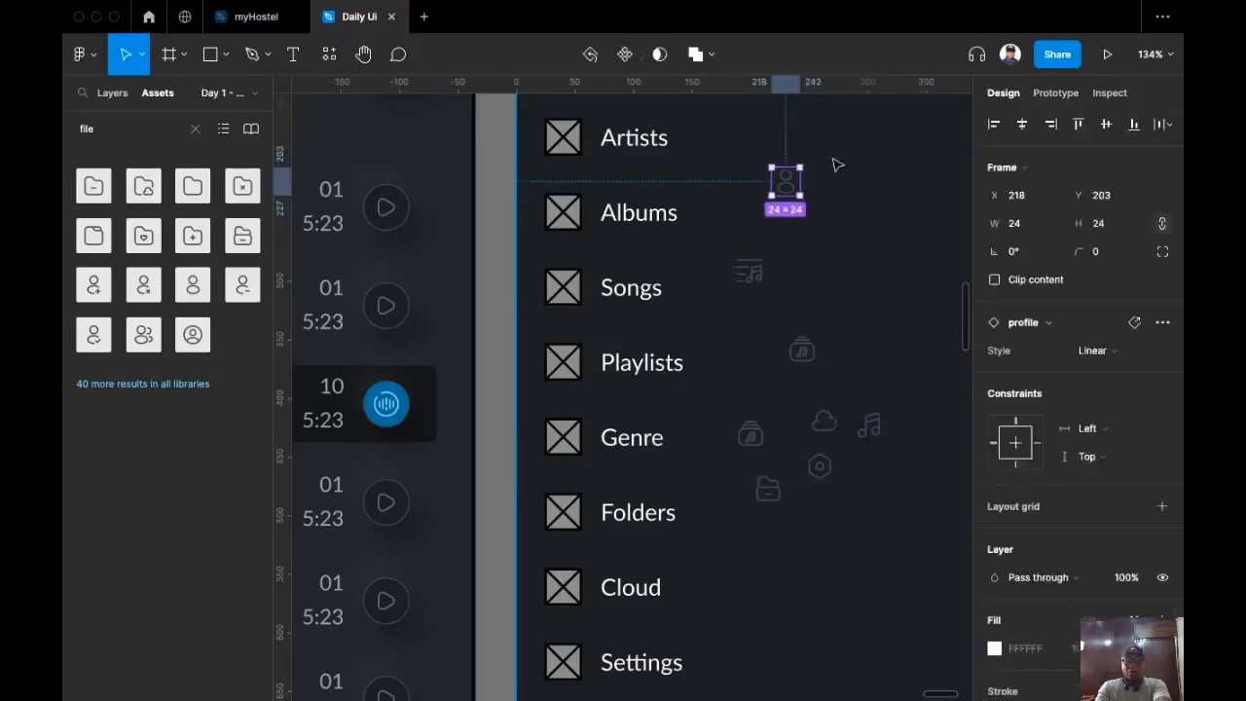
# Step: Replace the Artists placeholder with the profile icon and set its height to 32
pyautogui.press('super+x')
pyautogui.click(572, 146)
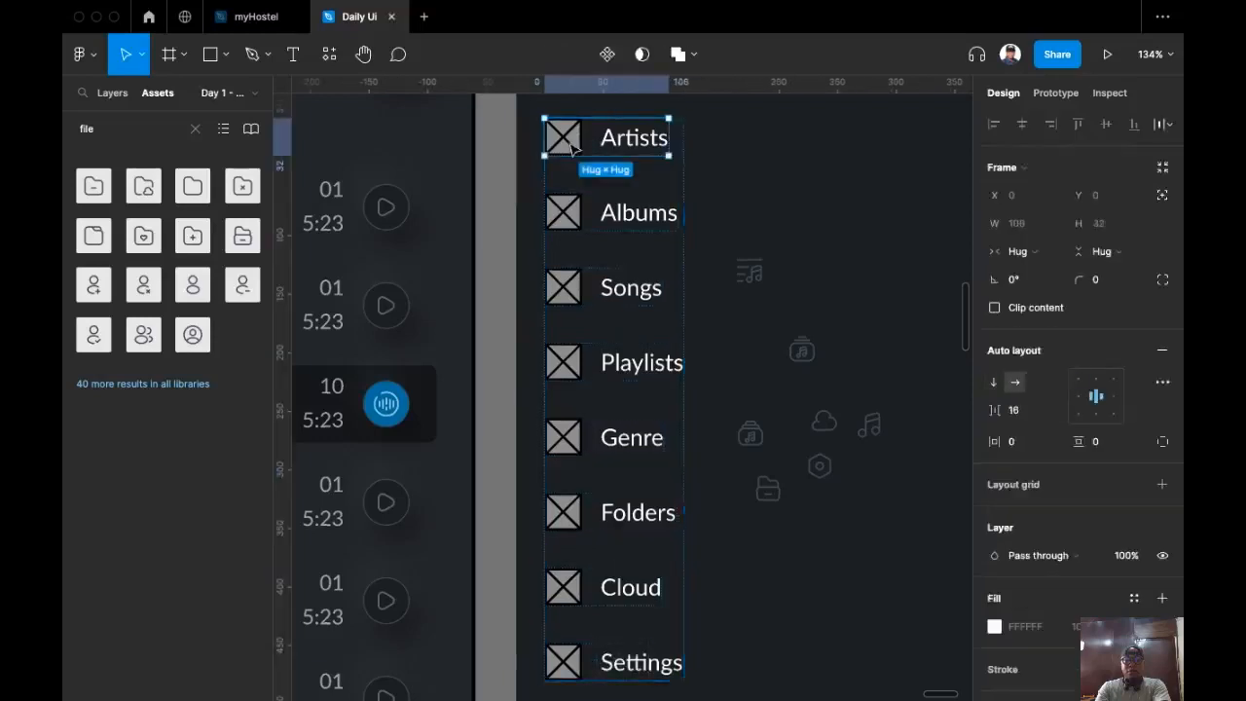
pyautogui.click(573, 146)
pyautogui.press('super+shift+r')
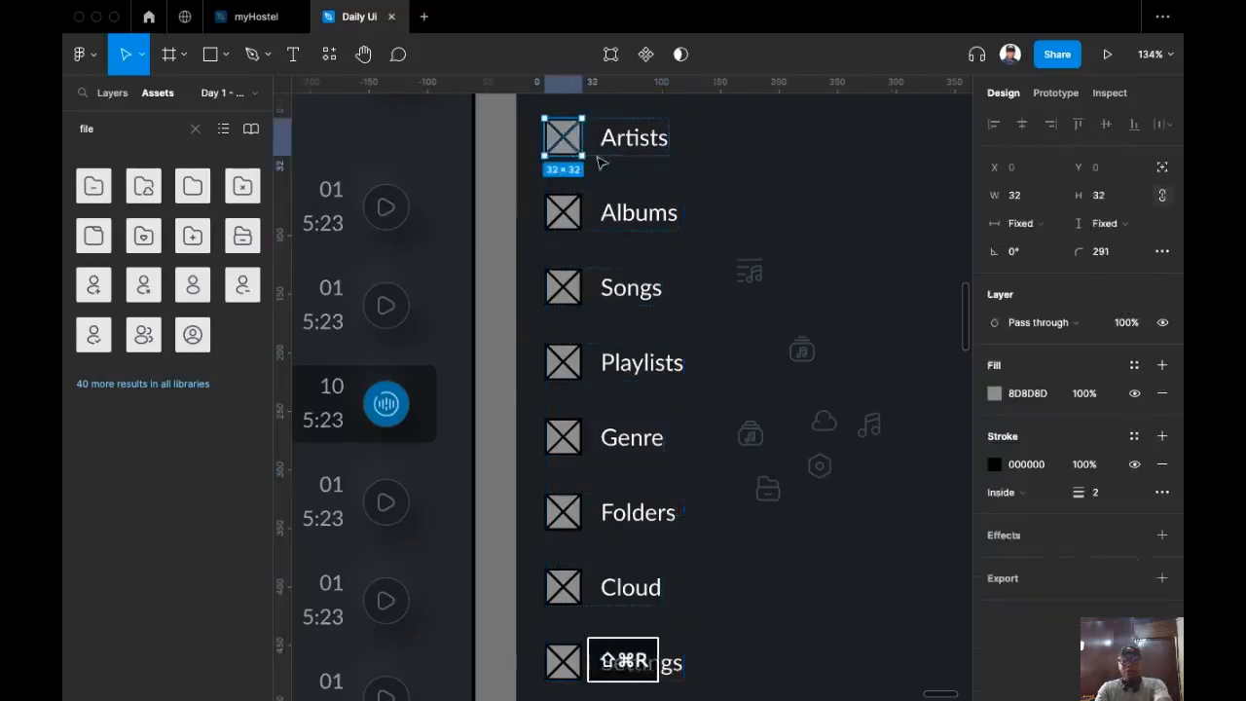
pyautogui.click(1098, 223)
pyautogui.write('32')
pyautogui.press('Return')
# Step: Set the remaining seven outline icons to a height of 32
pyautogui.moveTo(729, 232); pyautogui.dragTo(888, 539)
pyautogui.click(1108, 223)
pyautogui.write('32')
pyautogui.press('Return')
pyautogui.click(804, 197)
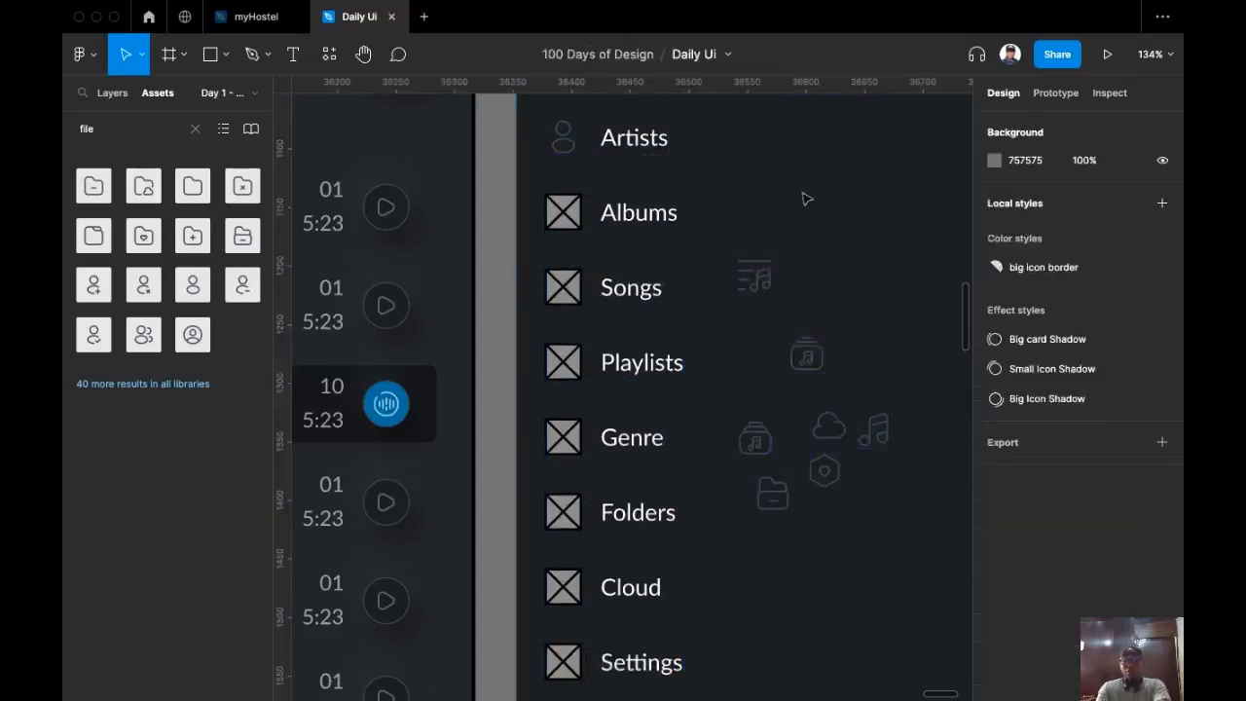
# Step: Swap the Albums, Songs and Playlists placeholders for the album, music-note and playlist icons
pyautogui.click(751, 437)
pyautogui.press('super+x')
pyautogui.click(563, 212)
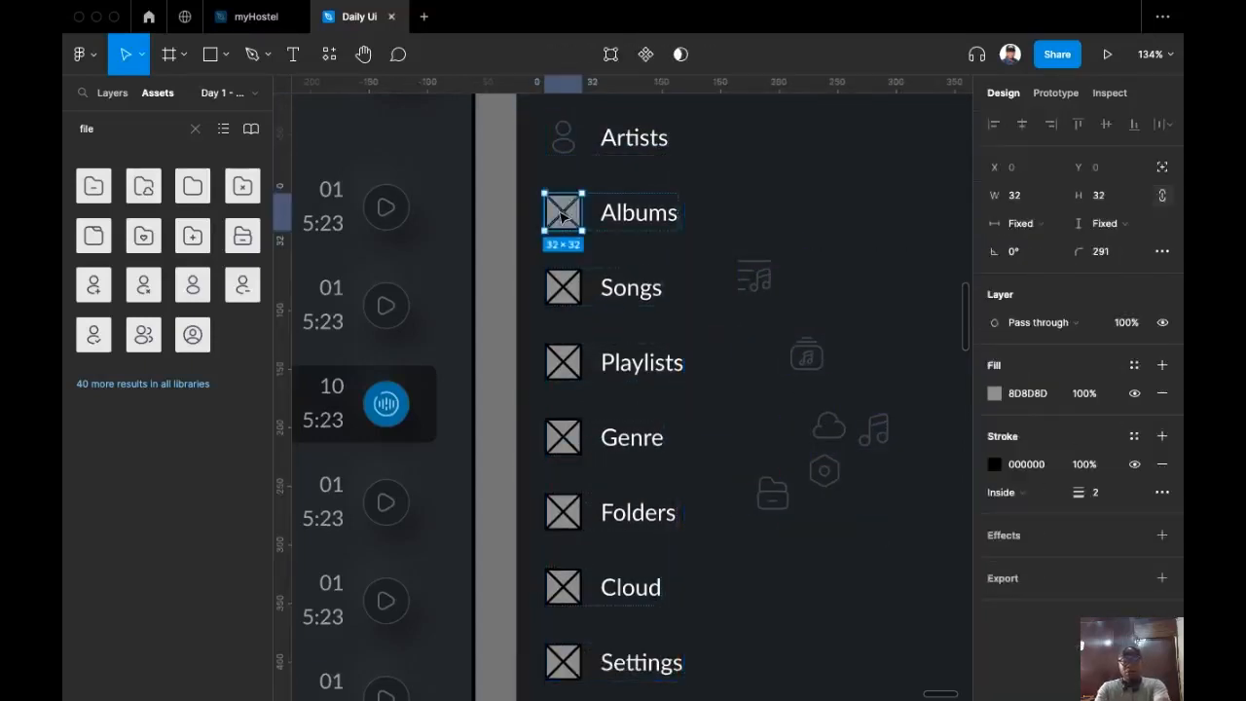
pyautogui.press('super+shift+r')
pyautogui.click(871, 431)
pyautogui.press('super+x')
pyautogui.click(569, 290)
pyautogui.press('super+shift+r')
pyautogui.click(755, 277)
pyautogui.press('super+x')
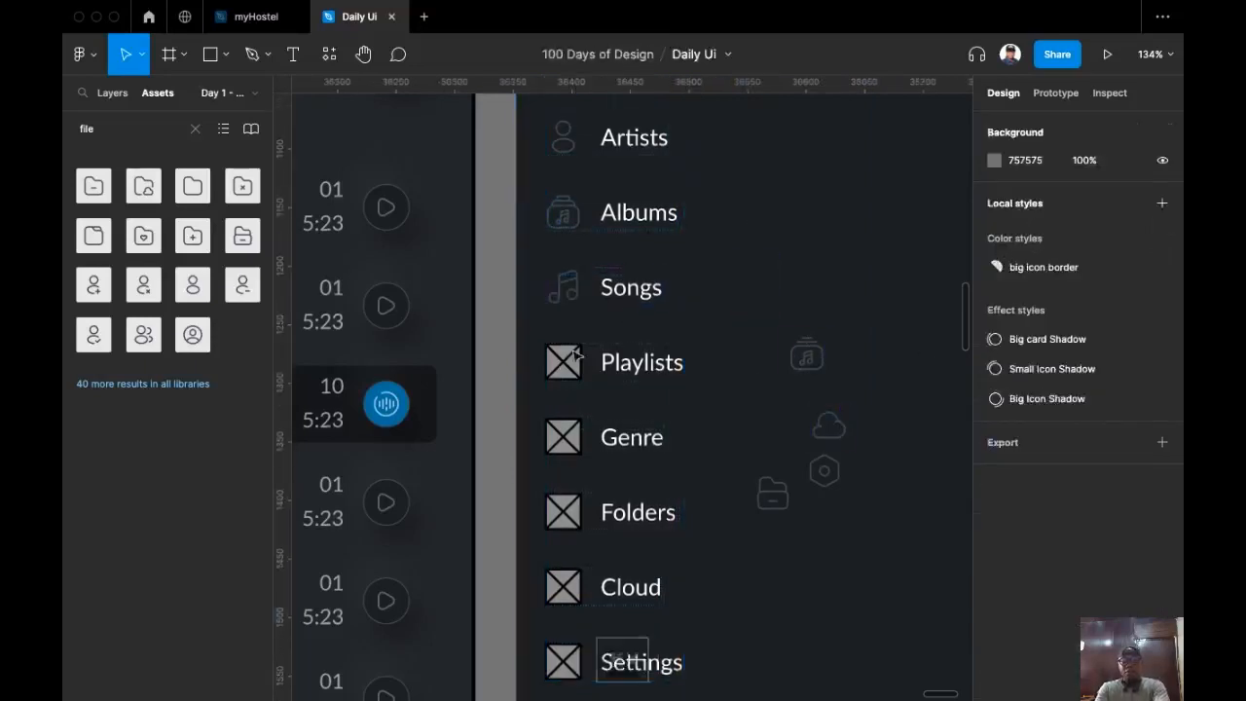
pyautogui.doubleClick(574, 360)
pyautogui.press('Escape')
pyautogui.press('super+shift+r')
# Step: Swap the Genre, Folders and Settings placeholders for their matching icons
pyautogui.click(821, 357)
pyautogui.press('super+x')
pyautogui.click(563, 438)
pyautogui.press('super+shift+r')
pyautogui.scroll(-3, 818, 409)
pyautogui.click(808, 351)
pyautogui.press('super+x')
pyautogui.click(599, 369)
pyautogui.press('super+shift+r')
pyautogui.click(862, 331)
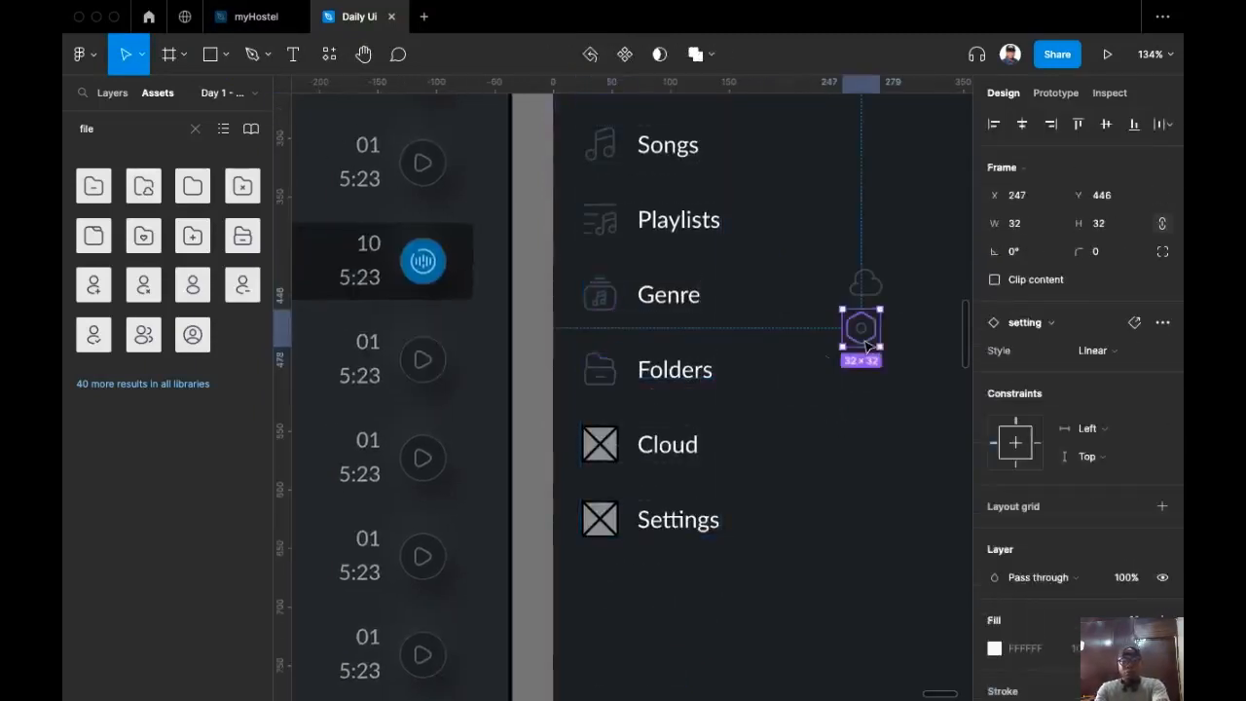
pyautogui.press('super+x')
pyautogui.doubleClick(599, 519)
pyautogui.press('super+shift+r')
# Step: Replace the Cloud placeholder with the cloud icon
pyautogui.click(865, 282)
pyautogui.press('super+x')
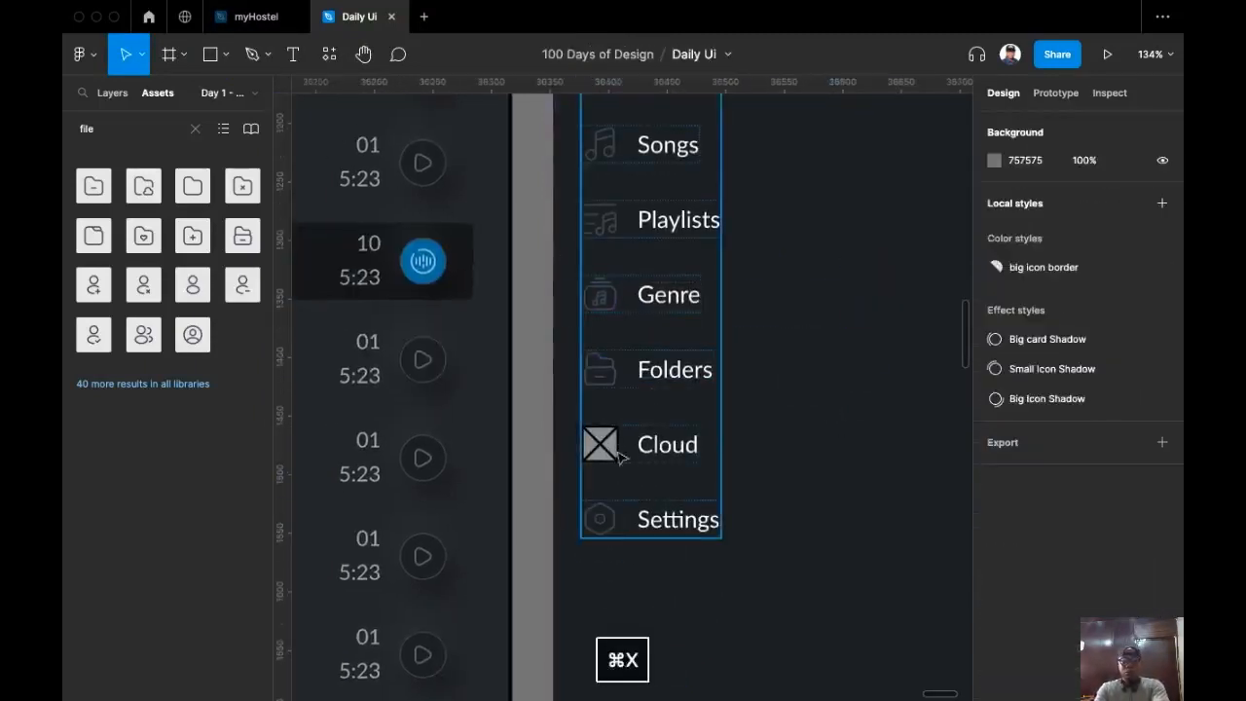
pyautogui.doubleClick(620, 454)
pyautogui.press('super+shift+r')
pyautogui.scroll(-5, 667, 444)
pyautogui.scroll(1, 699, 379)
pyautogui.scroll(1, 706, 394)
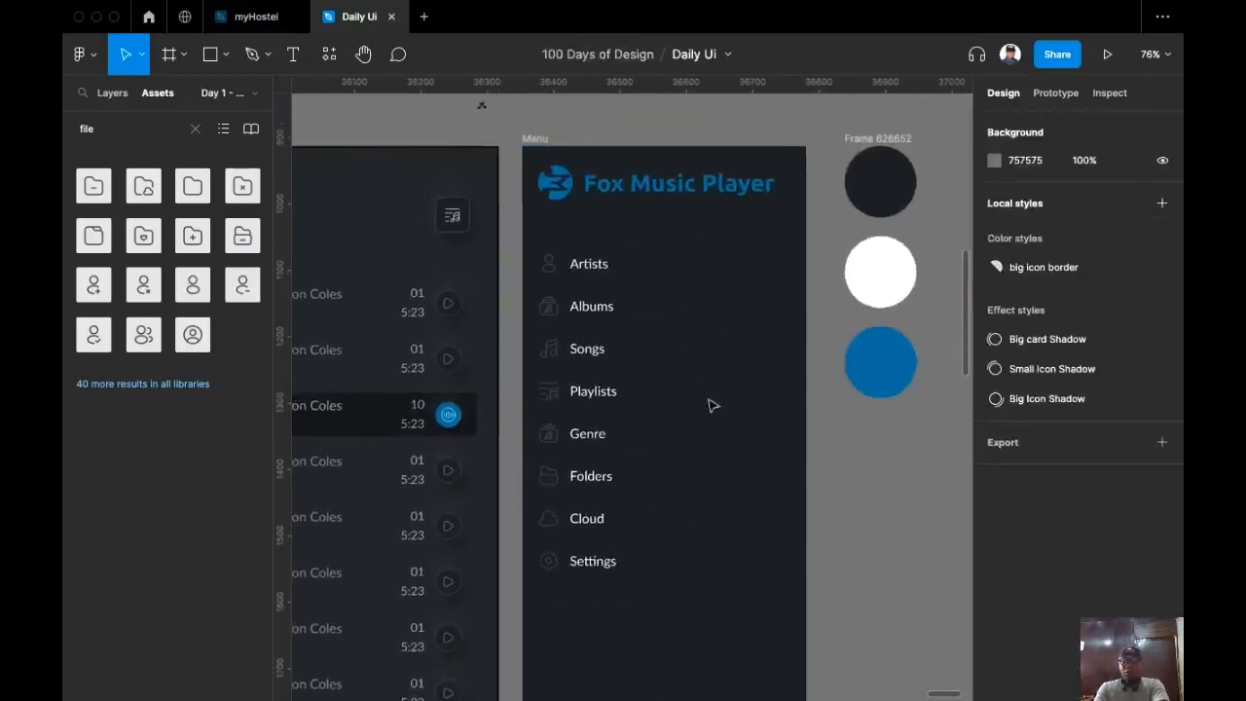
pyautogui.click(590, 297)
pyautogui.scroll(3, 623, 428)
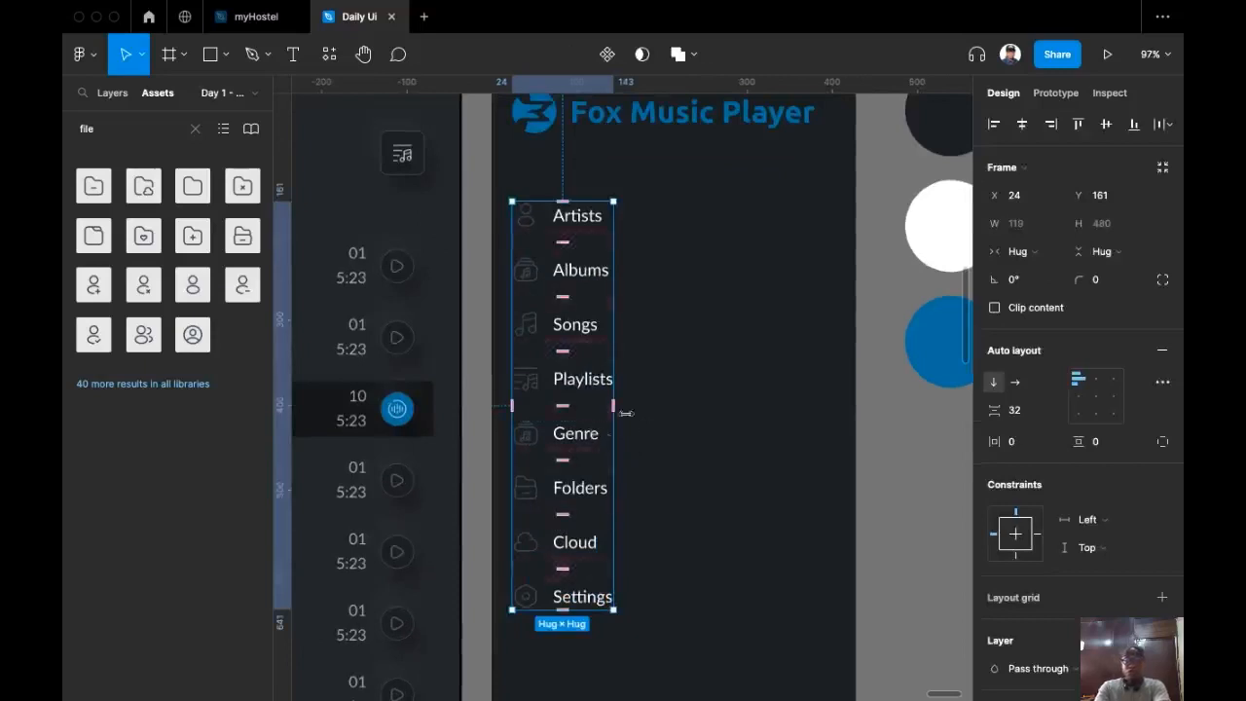
# Step: Set the menu list's white FFFFFF colour to 60% opacity
pyautogui.scroll(-3, 1057, 534)
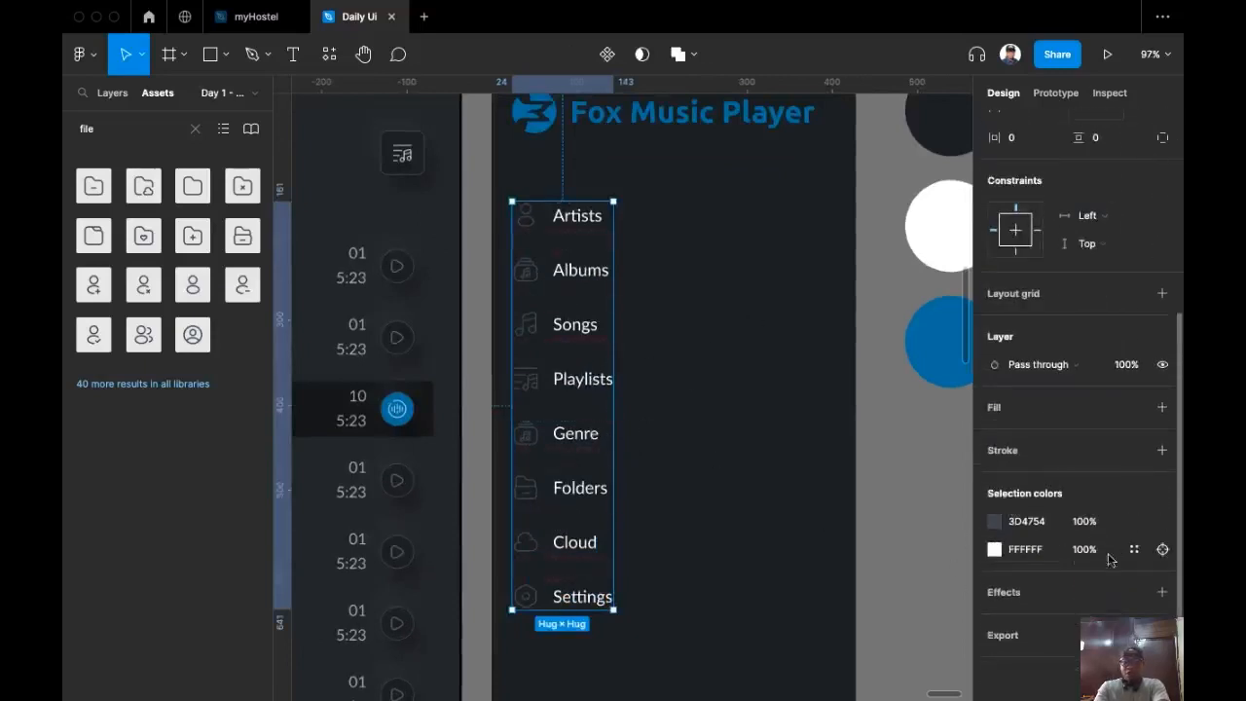
pyautogui.click(1096, 553)
pyautogui.write('60')
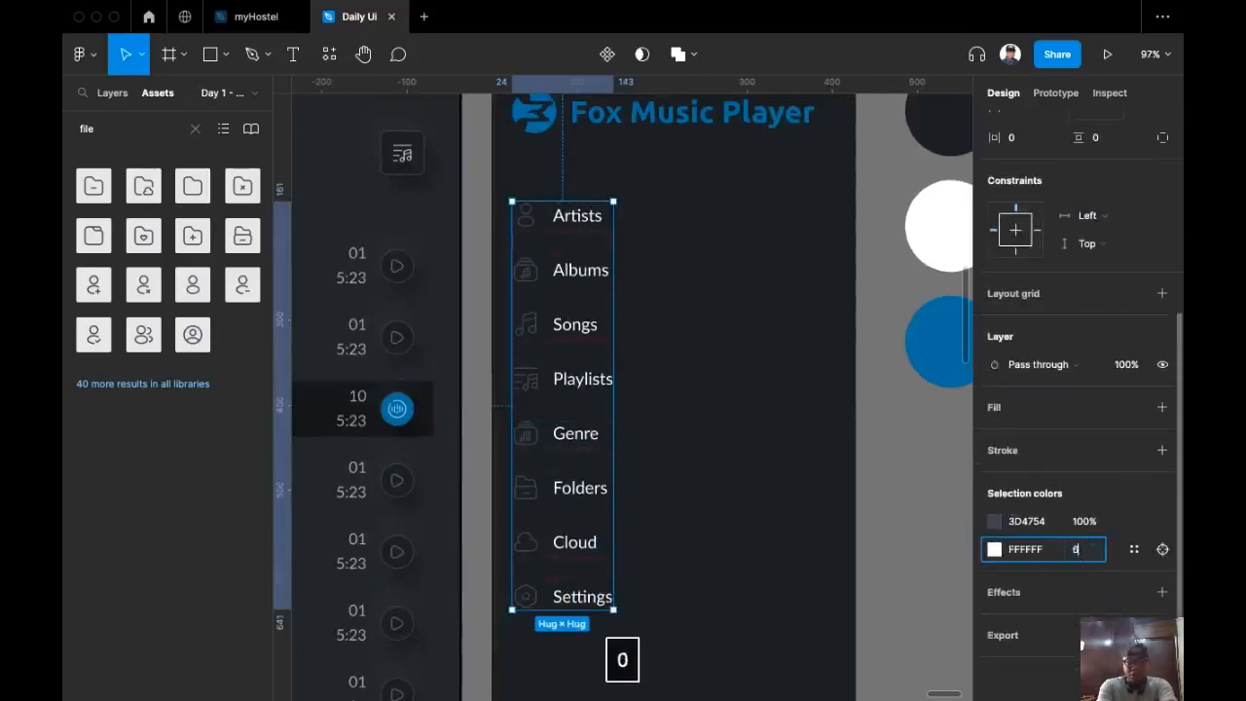
pyautogui.press('Return')
pyautogui.click(768, 360)
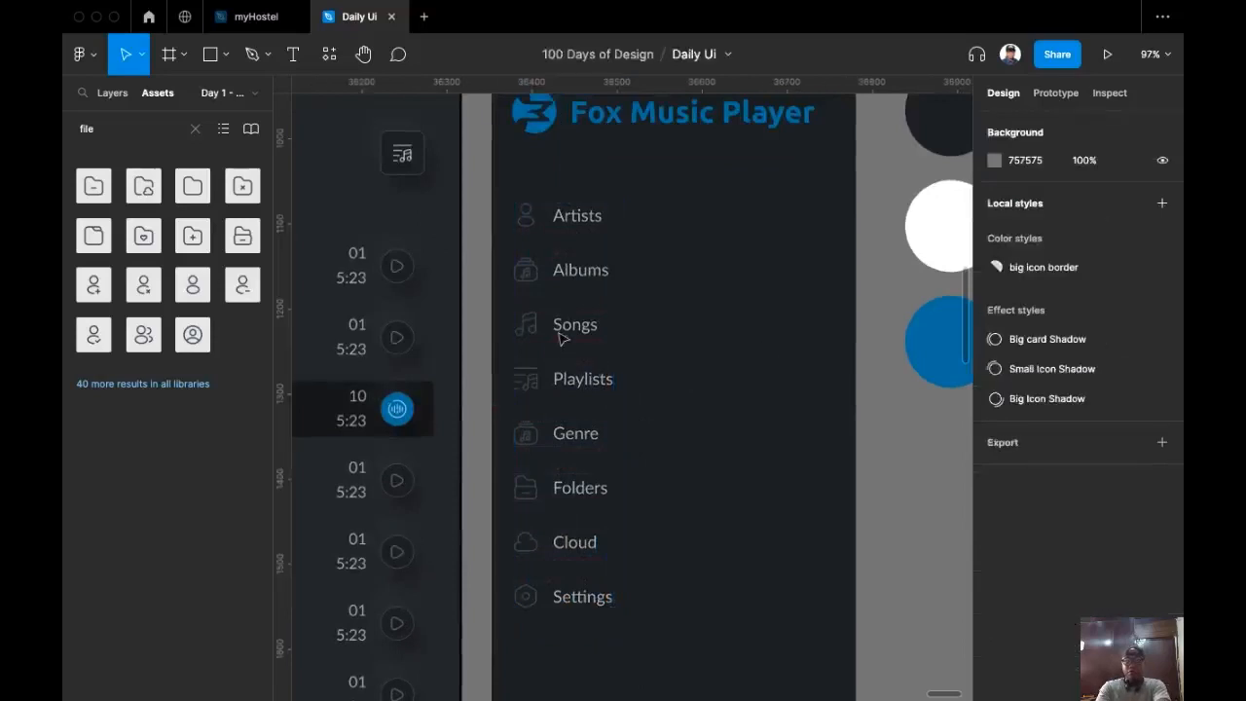
pyautogui.scroll(5, 558, 335)
pyautogui.click(533, 171)
# Step: Switch the Artists, Albums, Songs and Playlists icons from Linear to Bulk style
pyautogui.doubleClick(532, 171)
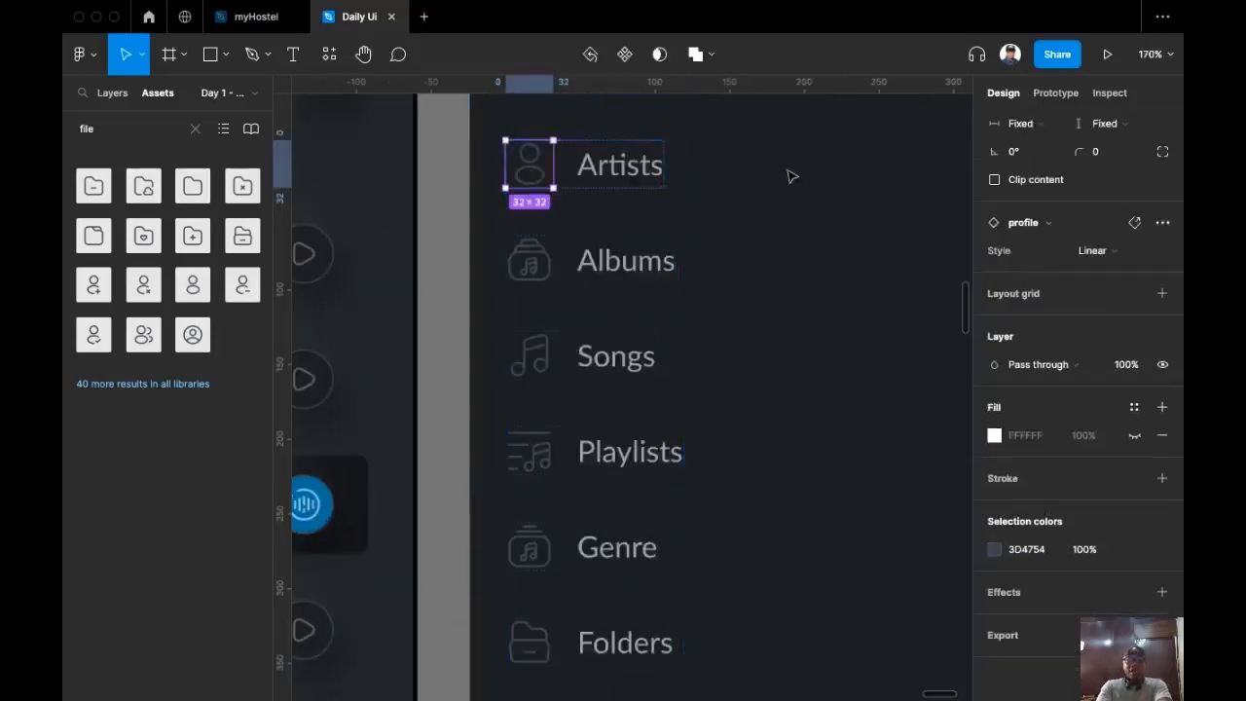
pyautogui.click(1146, 255)
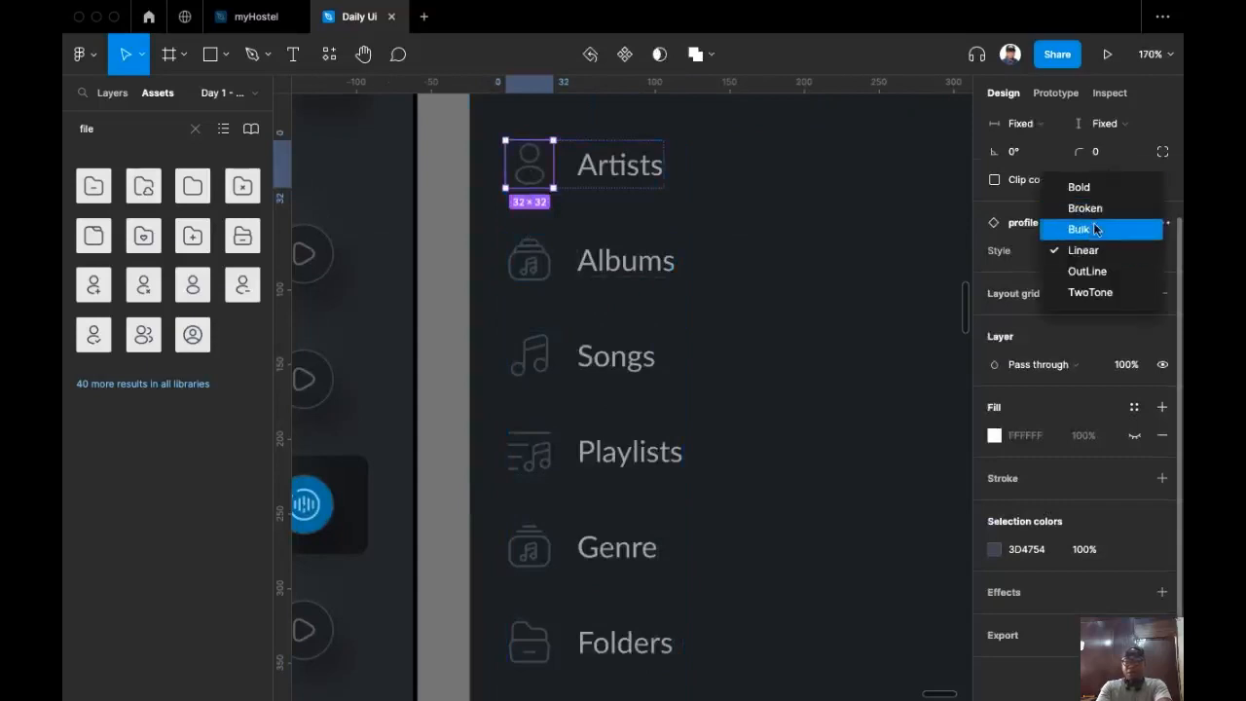
pyautogui.click(1098, 230)
pyautogui.click(529, 260)
pyautogui.click(1090, 250)
pyautogui.click(1098, 226)
pyautogui.click(529, 356)
pyautogui.click(1090, 250)
pyautogui.click(1078, 228)
pyautogui.click(529, 451)
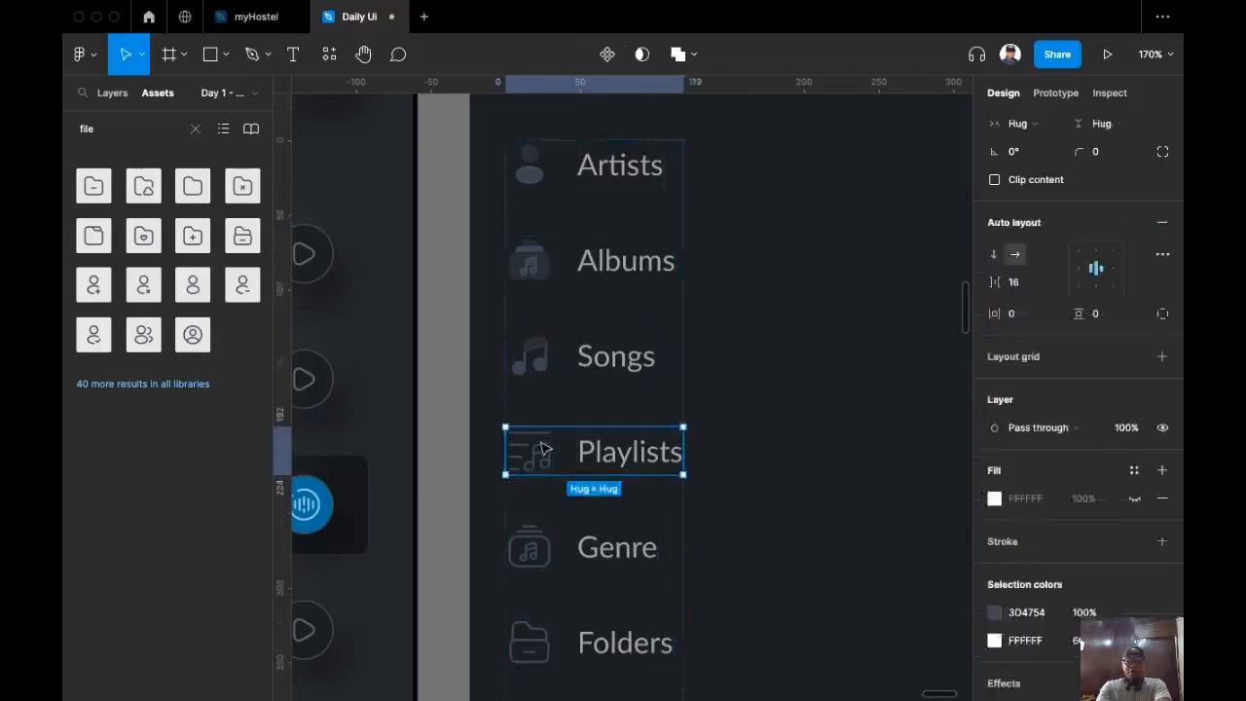
pyautogui.click(529, 451)
pyautogui.click(1090, 250)
pyautogui.click(1078, 229)
# Step: Switch the Genre and Folders icons to the Bulk style
pyautogui.click(529, 548)
pyautogui.click(1092, 250)
pyautogui.click(1079, 229)
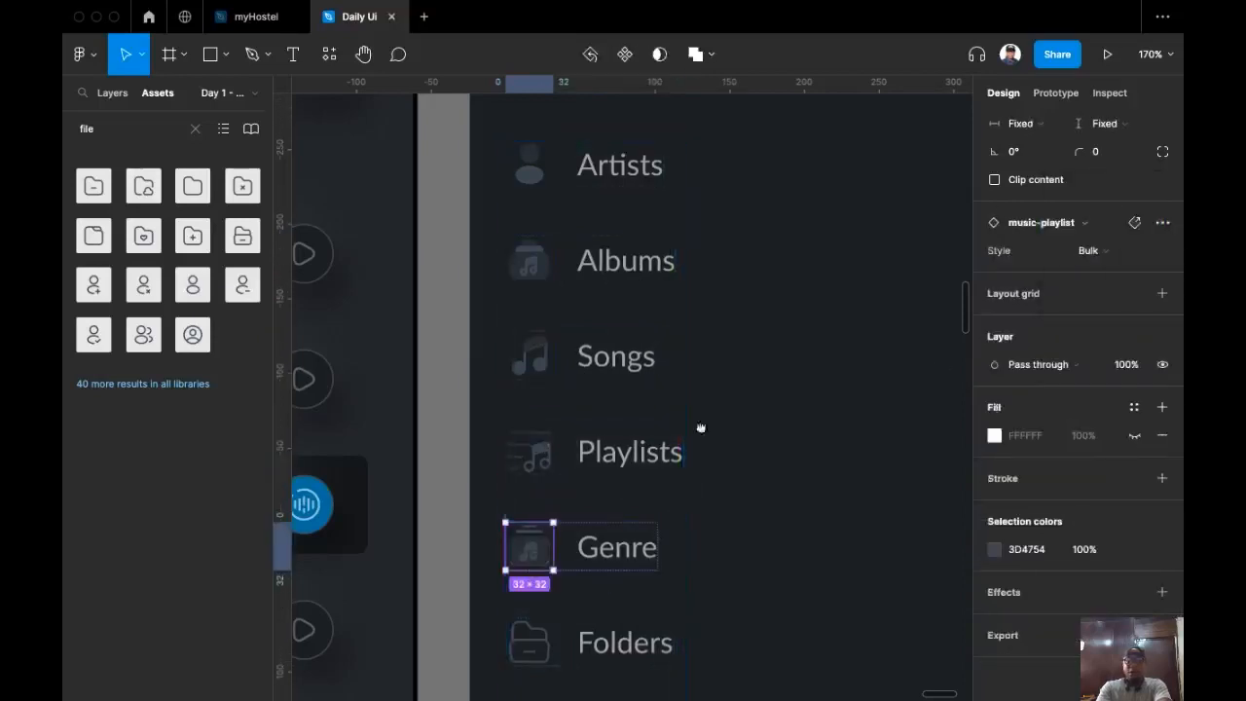
pyautogui.scroll(-2, 632, 487)
pyautogui.click(571, 547)
pyautogui.doubleClick(570, 550)
pyautogui.click(816, 460)
pyautogui.doubleClick(570, 548)
pyautogui.doubleClick(571, 548)
pyautogui.click(1120, 382)
pyautogui.click(1078, 356)
# Step: Switch the Cloud and Settings icons to the Bulk style
pyautogui.scroll(-2, 617, 587)
pyautogui.doubleClick(573, 515)
pyautogui.click(1083, 378)
pyautogui.click(1079, 356)
pyautogui.doubleClick(574, 610)
pyautogui.click(1088, 377)
pyautogui.click(1092, 355)
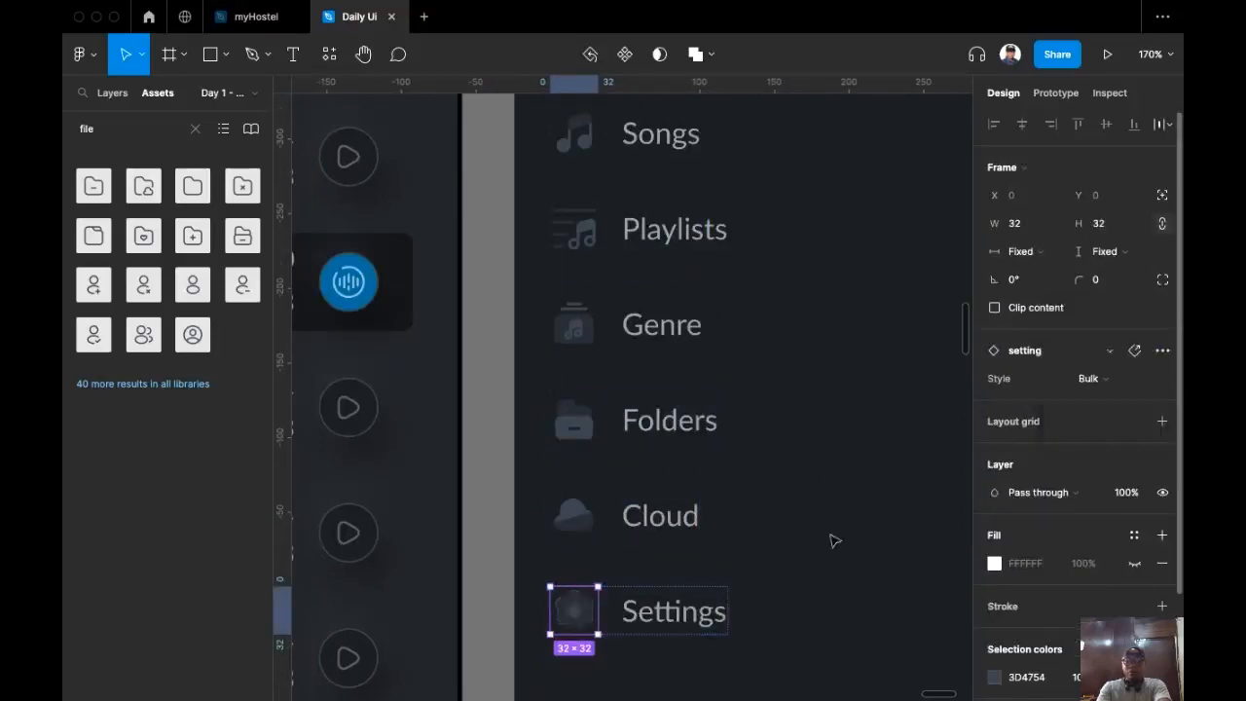
pyautogui.scroll(-5, 757, 487)
pyautogui.hscroll(2, 758, 486)
pyautogui.click(743, 454)
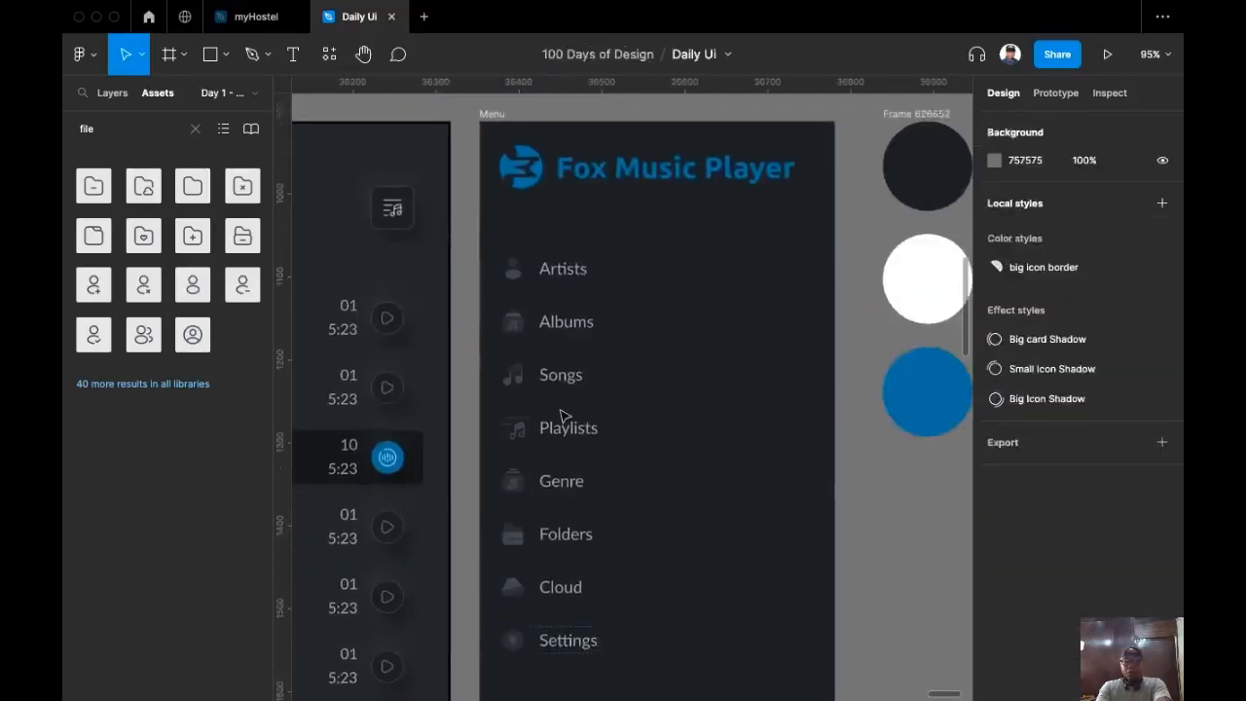
# Step: Change the menu icons' 3D4754 colour to FFFFFF at 60% opacity
pyautogui.click(606, 428)
pyautogui.scroll(-3, 1013, 465)
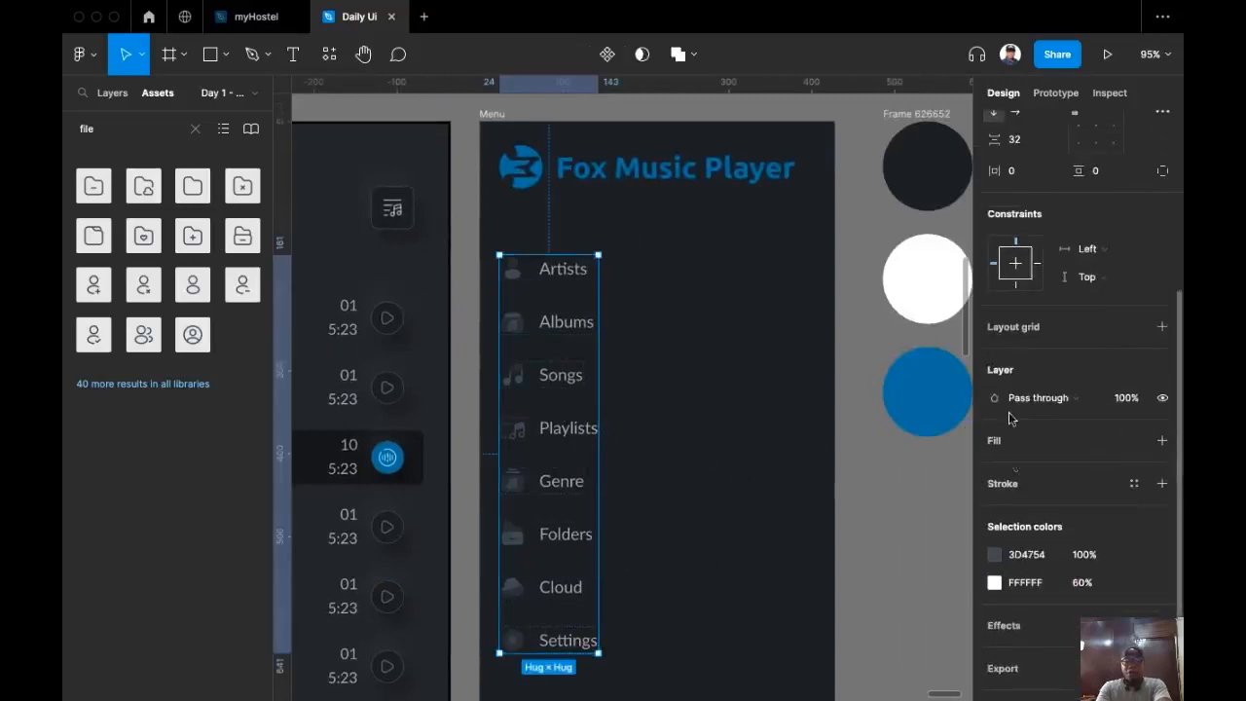
pyautogui.click(1033, 559)
pyautogui.write('f')
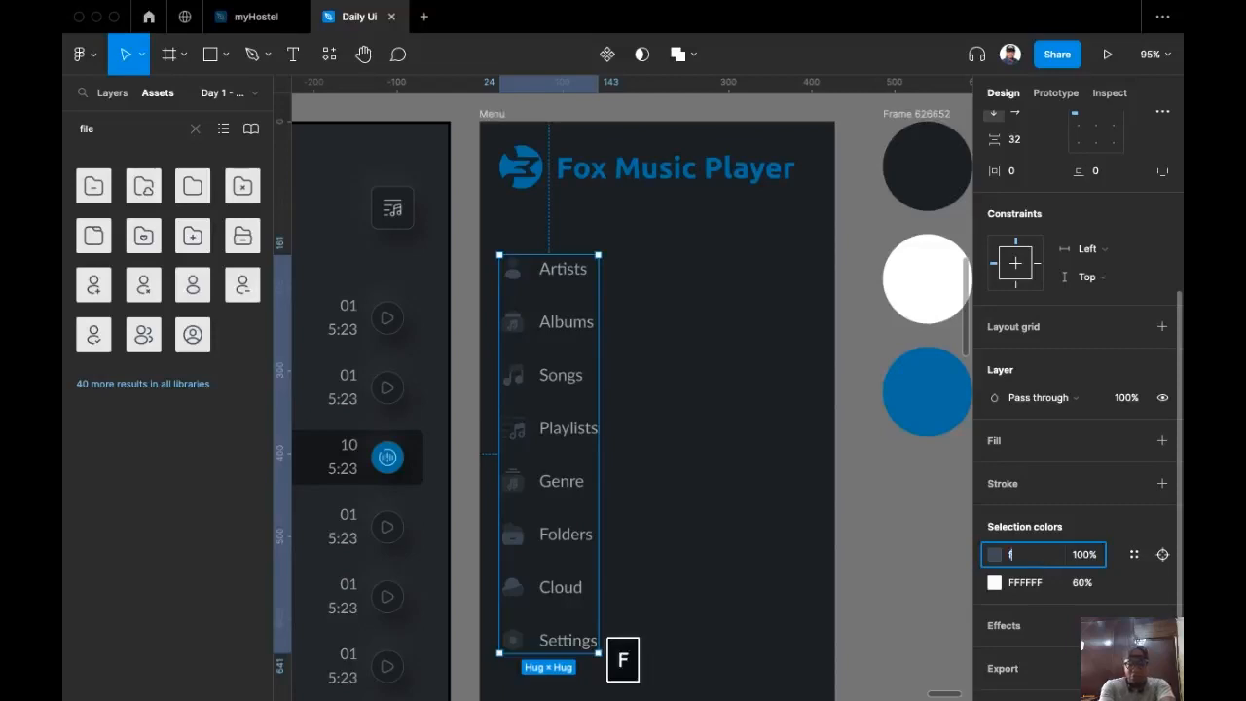
pyautogui.press('Return')
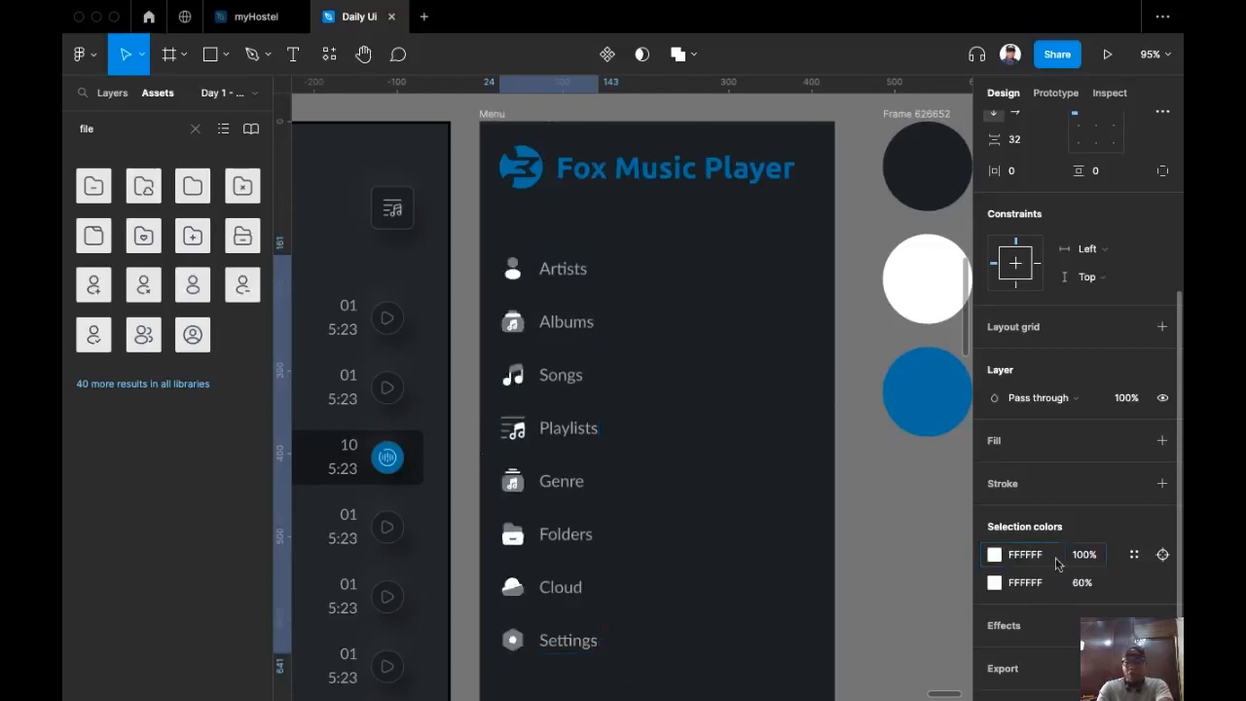
pyautogui.click(1086, 554)
pyautogui.write('60')
pyautogui.press('Return')
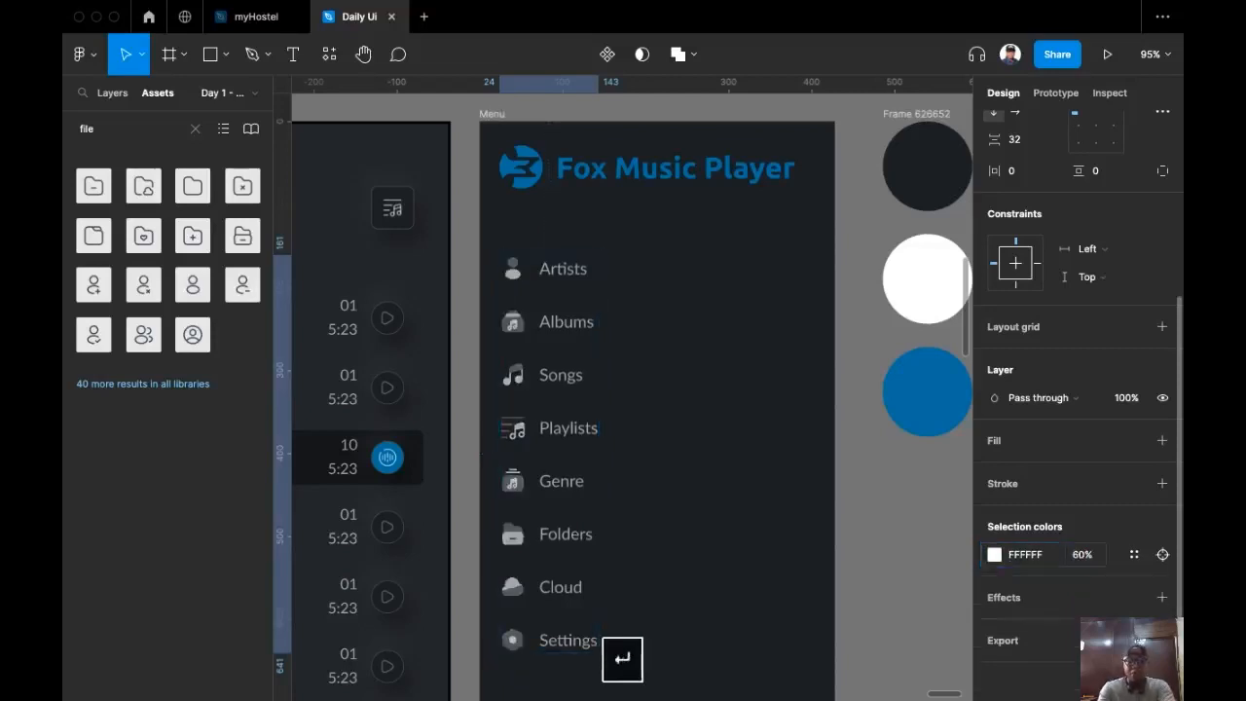
pyautogui.click(716, 449)
pyautogui.scroll(-5, 720, 459)
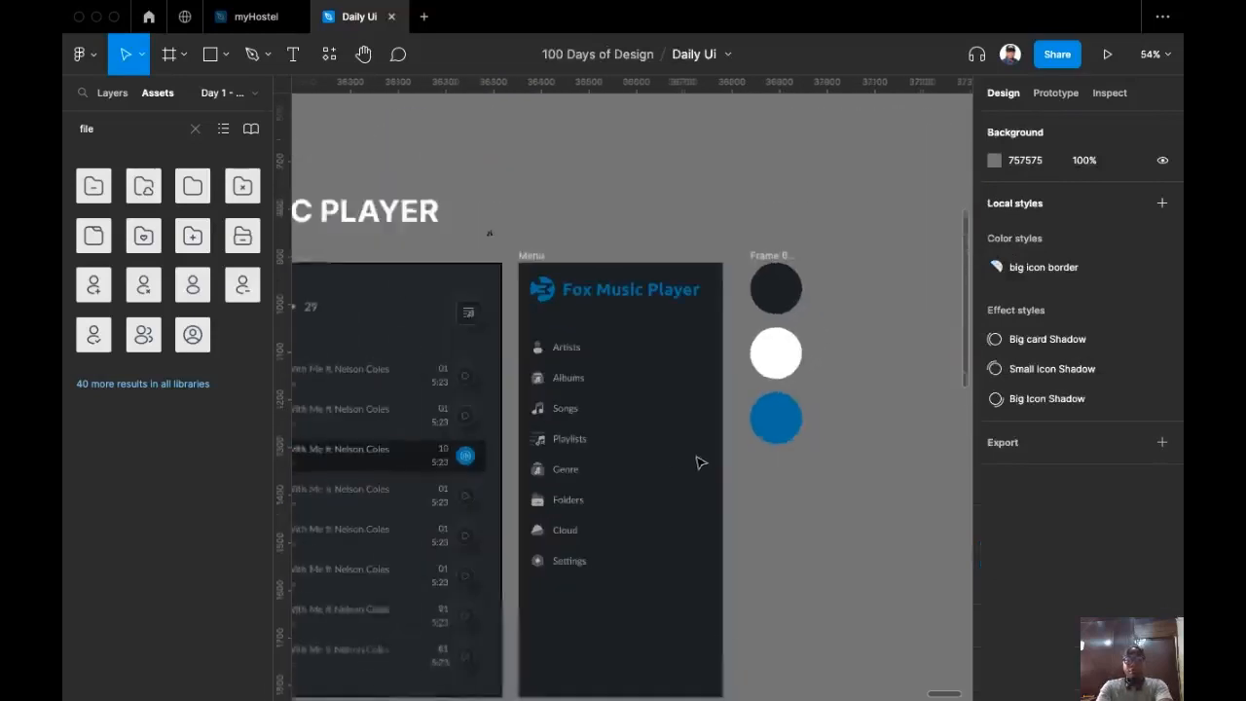
# Step: Remove the black stroke from the music player's playlist panel
pyautogui.moveTo(539, 444); pyautogui.dragTo(801, 370)
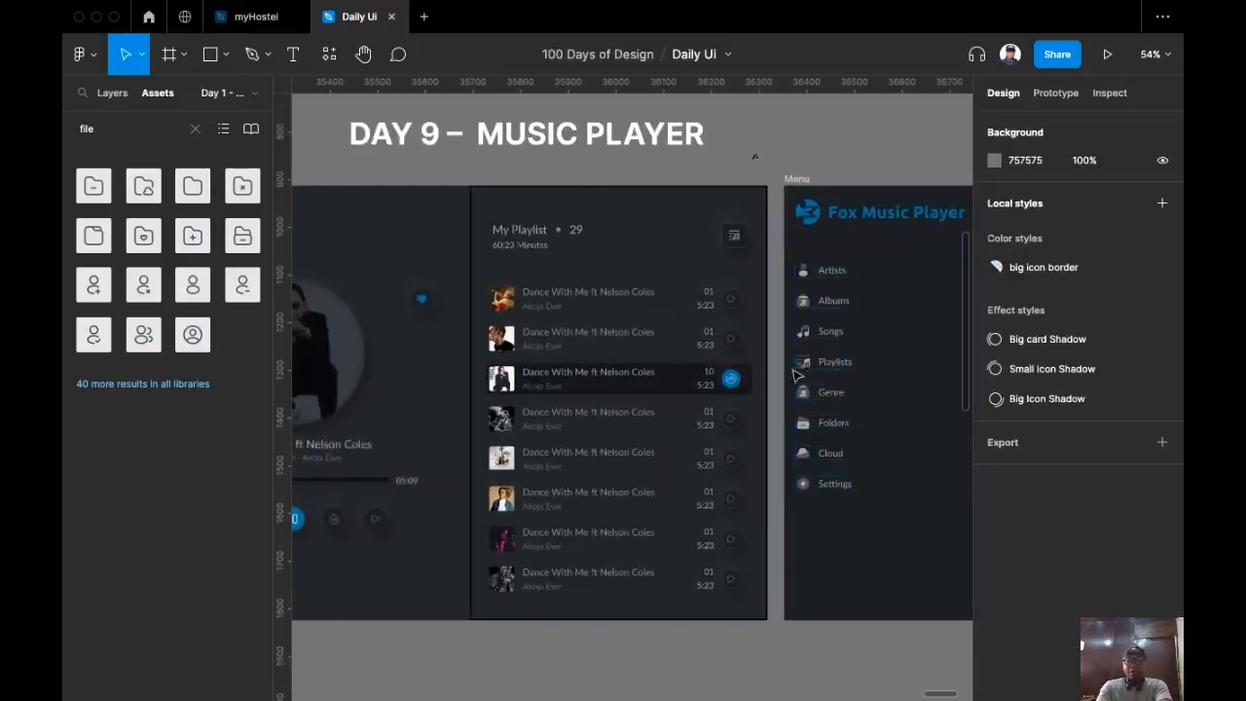
pyautogui.scroll(-1, 802, 370)
pyautogui.moveTo(576, 643); pyautogui.dragTo(651, 600)
pyautogui.scroll(1, 648, 558)
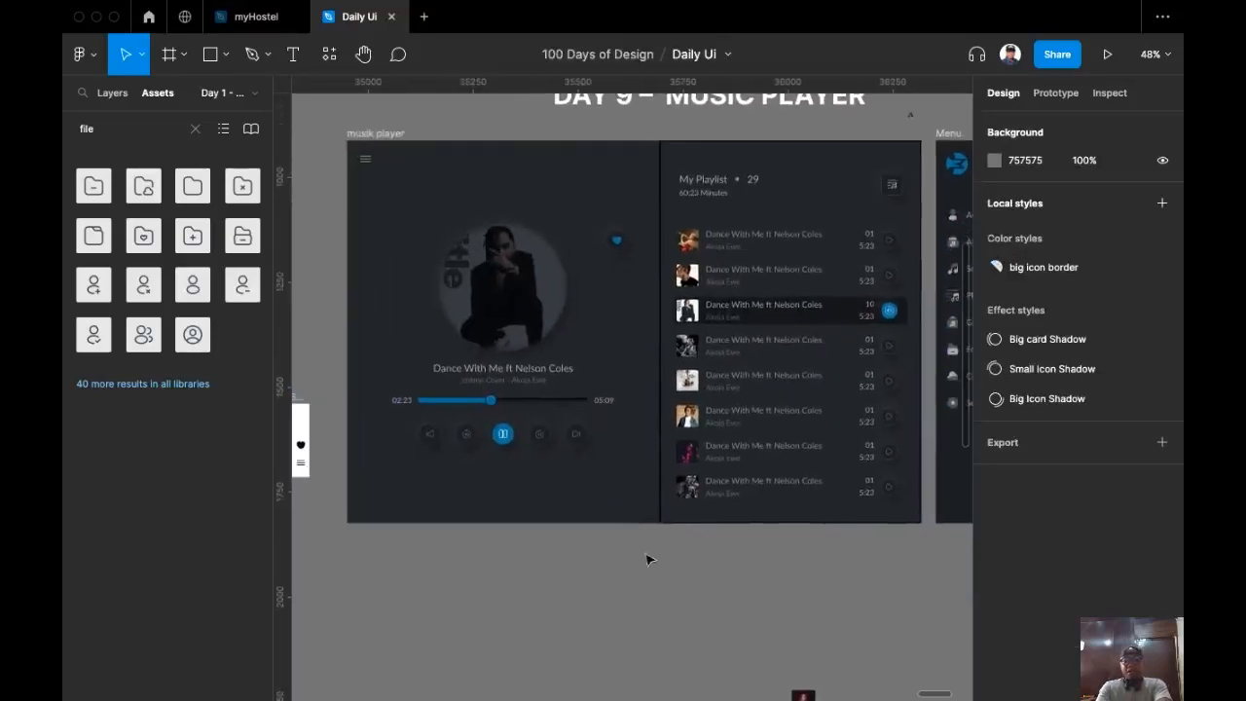
pyautogui.scroll(-2, 650, 562)
pyautogui.scroll(1, 716, 584)
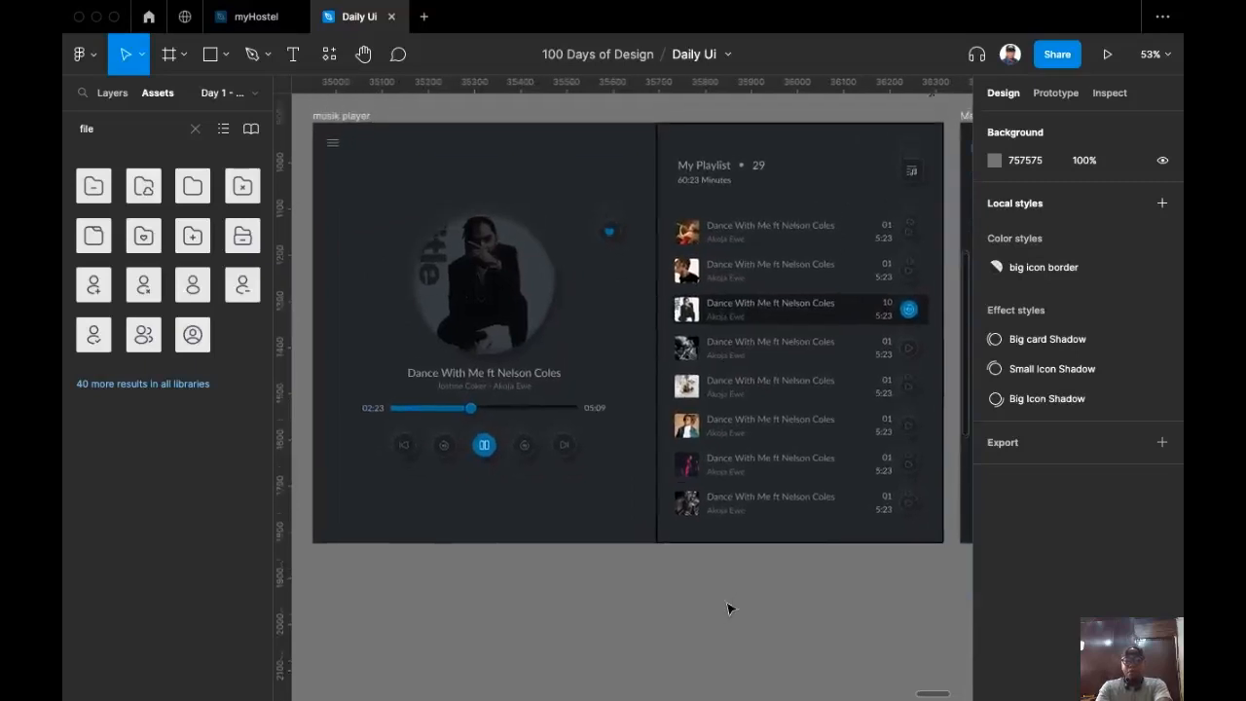
pyautogui.click(861, 149)
pyautogui.scroll(5, 633, 272)
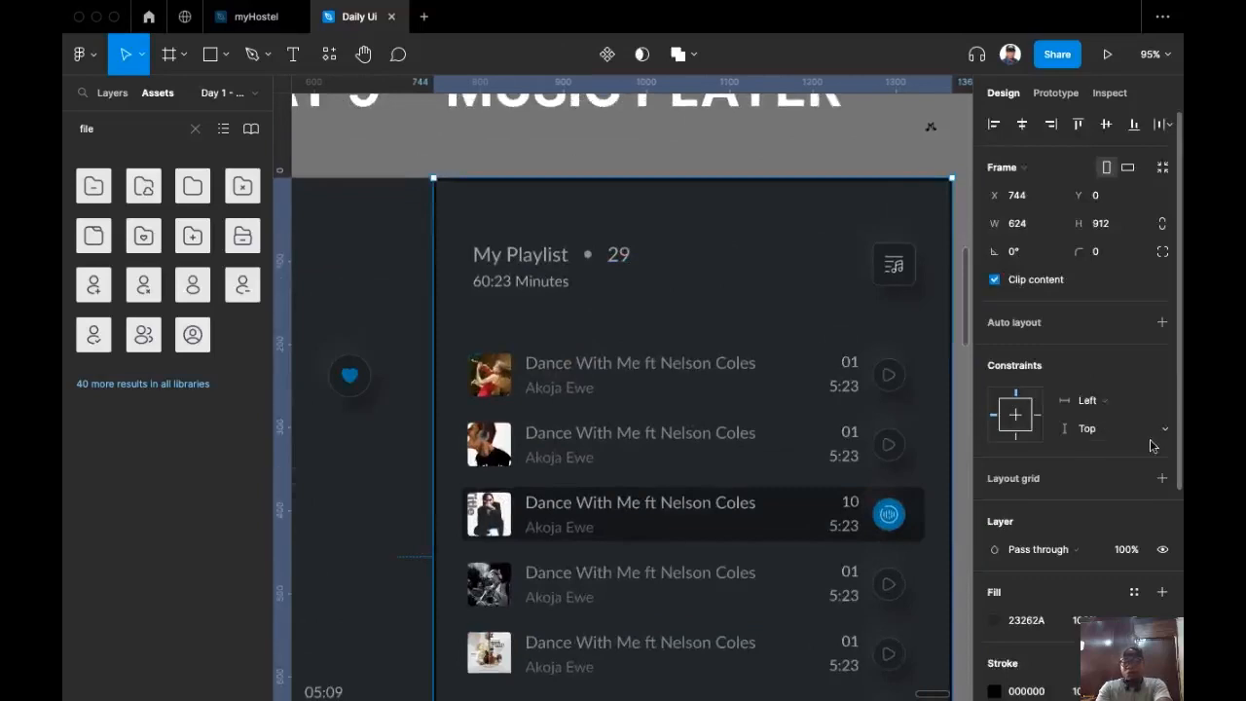
pyautogui.scroll(-3, 1151, 440)
pyautogui.click(1164, 434)
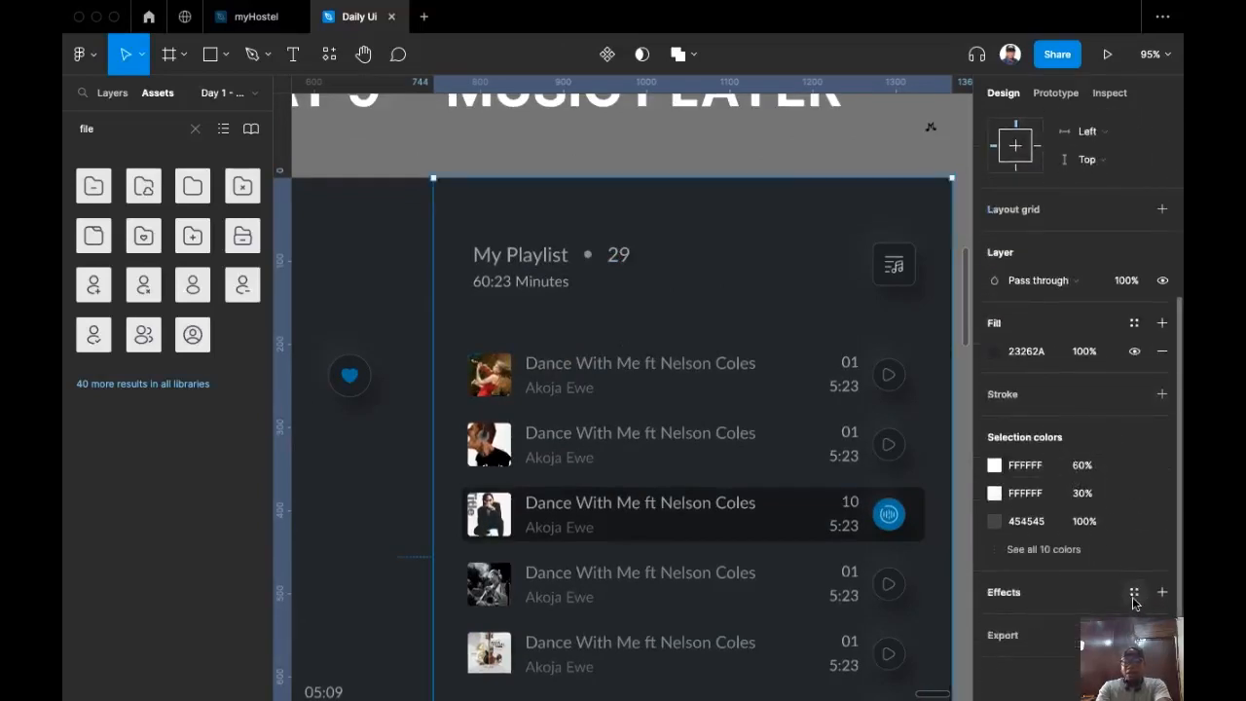
# Step: Apply the Big card Shadow effect style to the playlist panel
pyautogui.click(1133, 596)
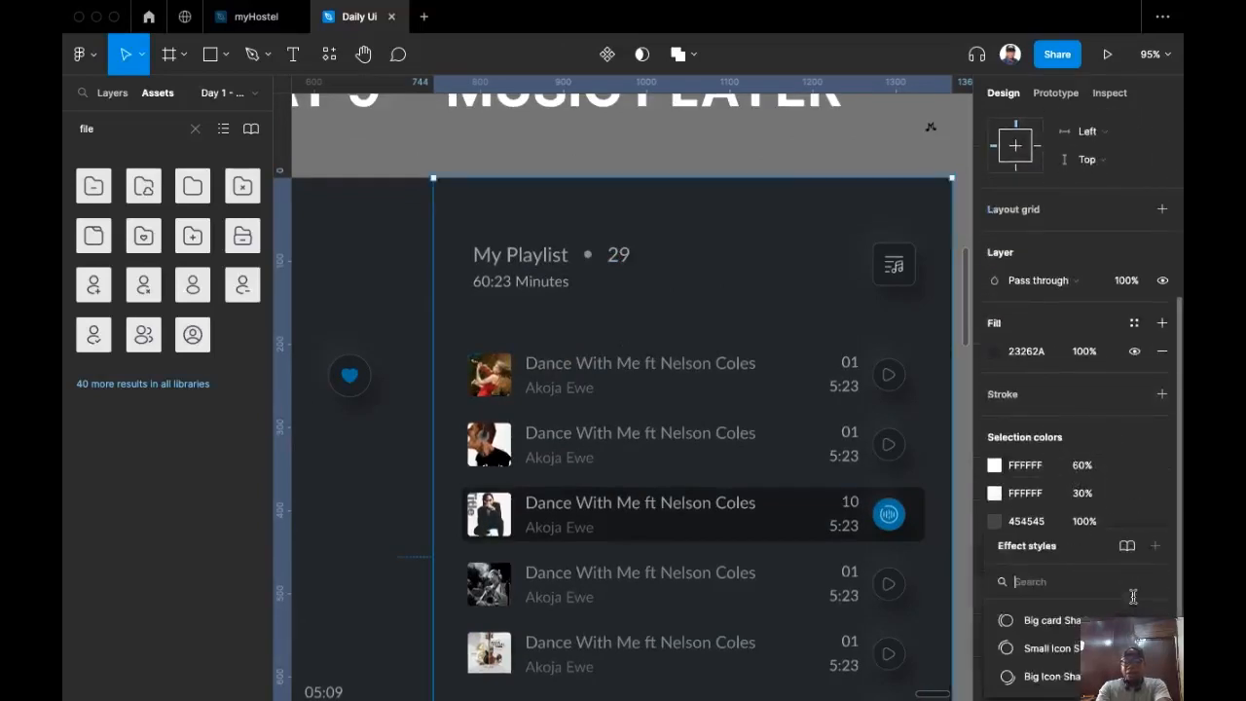
pyautogui.click(1051, 620)
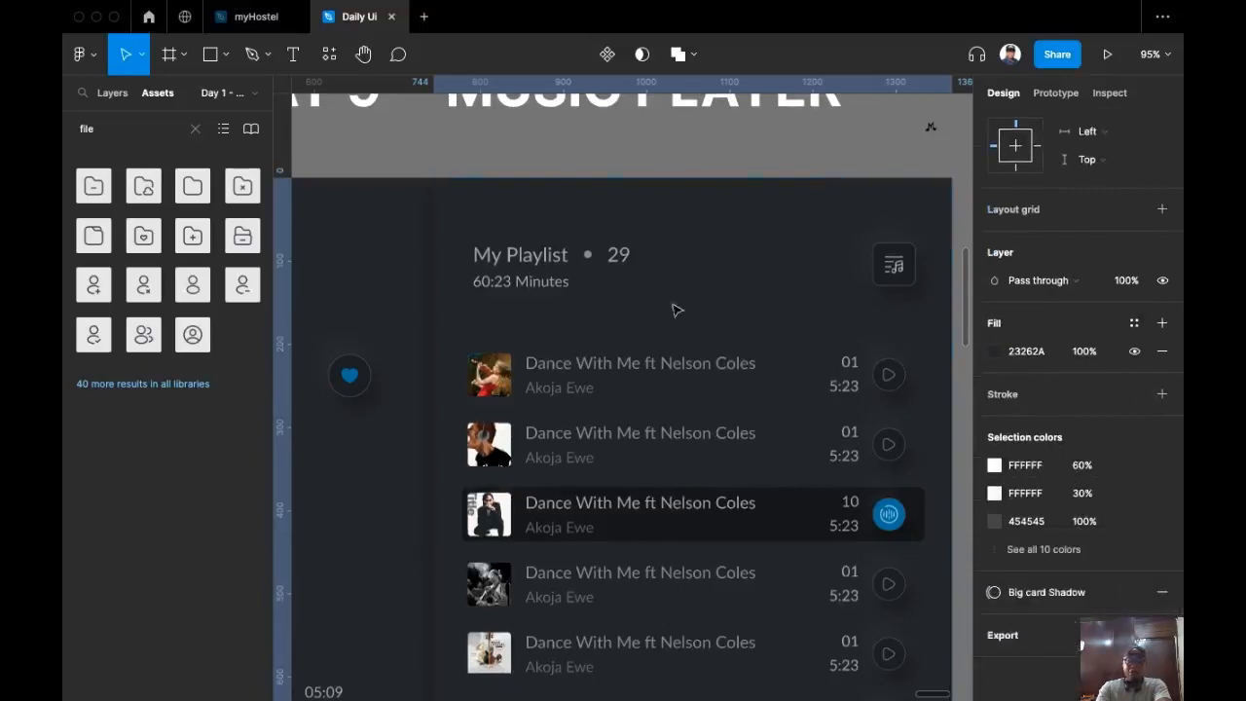
pyautogui.scroll(-5, 680, 440)
pyautogui.click(623, 673)
pyautogui.scroll(-3, 671, 597)
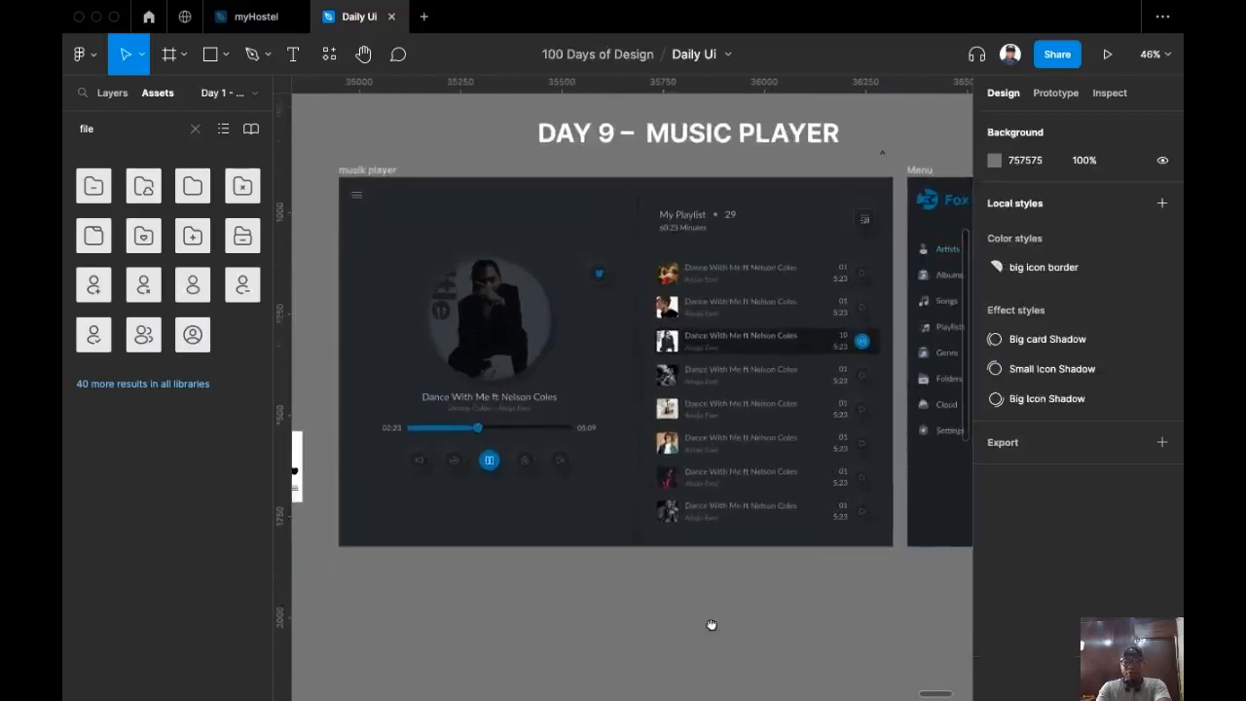
# Step: Add Flow 5 starting at the music player frame and preview it as a prototype
pyautogui.moveTo(712, 625); pyautogui.dragTo(703, 635)
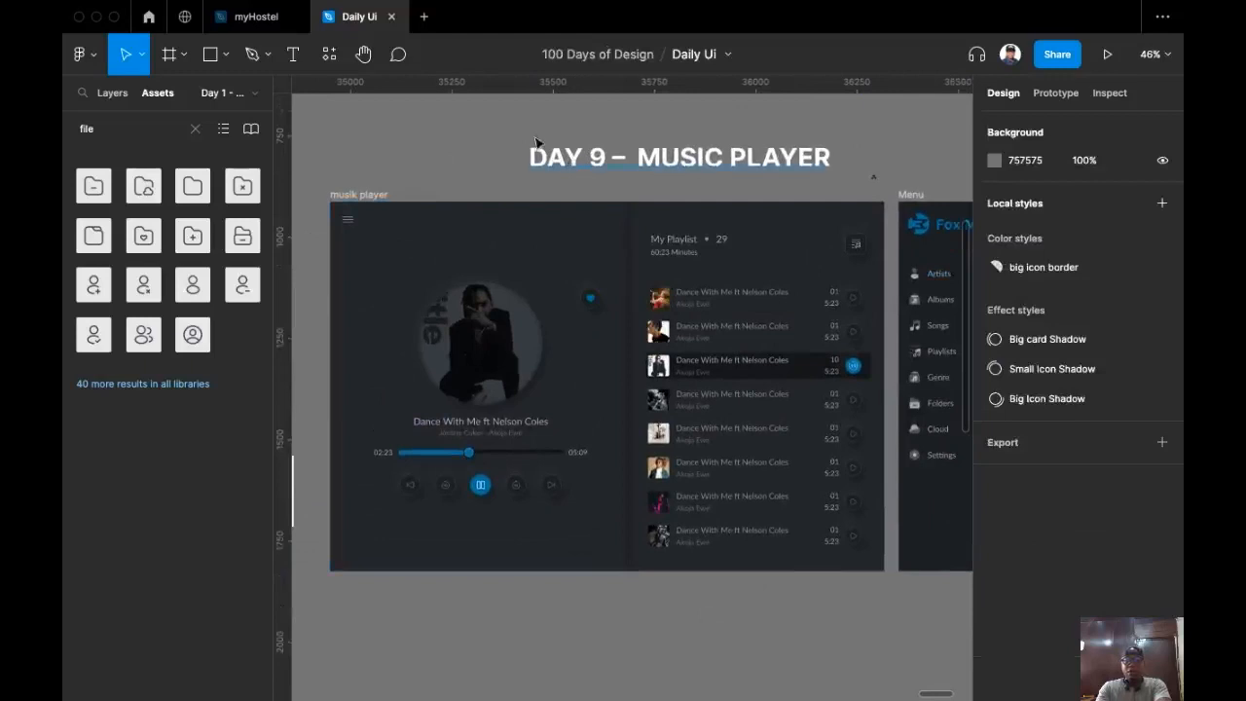
pyautogui.click(1051, 96)
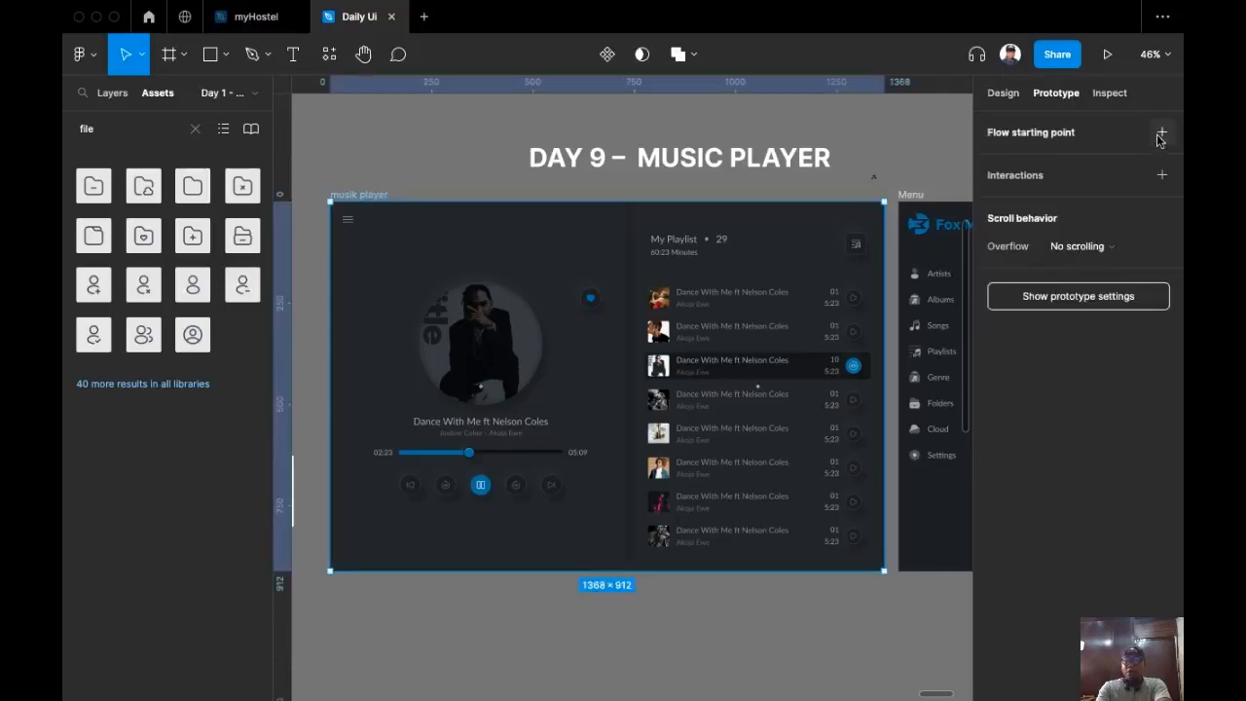
pyautogui.click(1160, 132)
pyautogui.hscroll(-3, 372, 175)
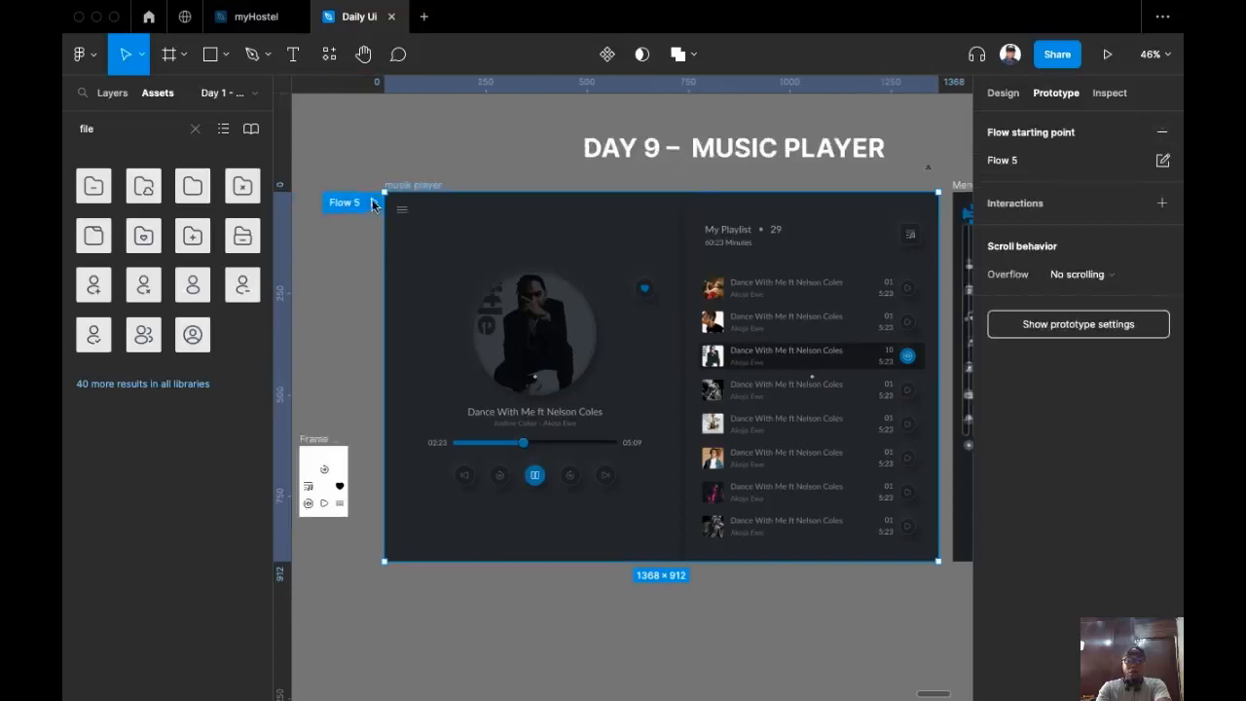
pyautogui.click(373, 204)
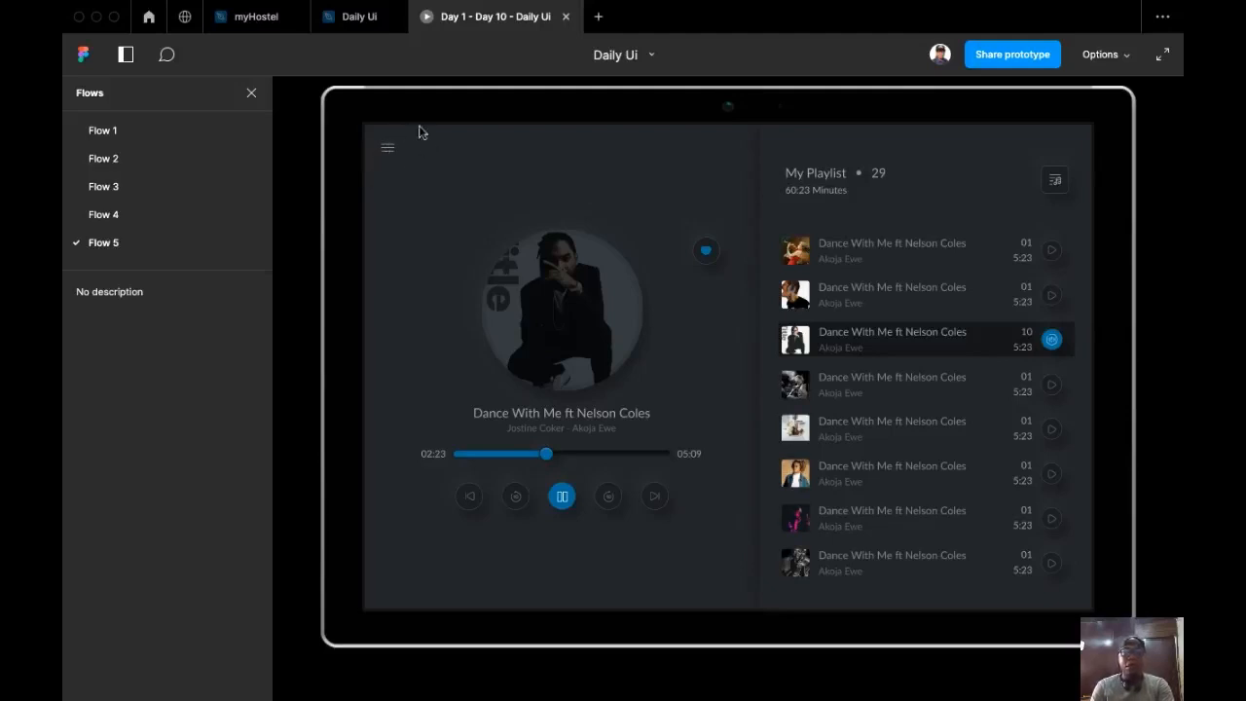
# Step: Link the hamburger icon to the Menu frame with an Open overlay action at Top left
pyautogui.click(350, 19)
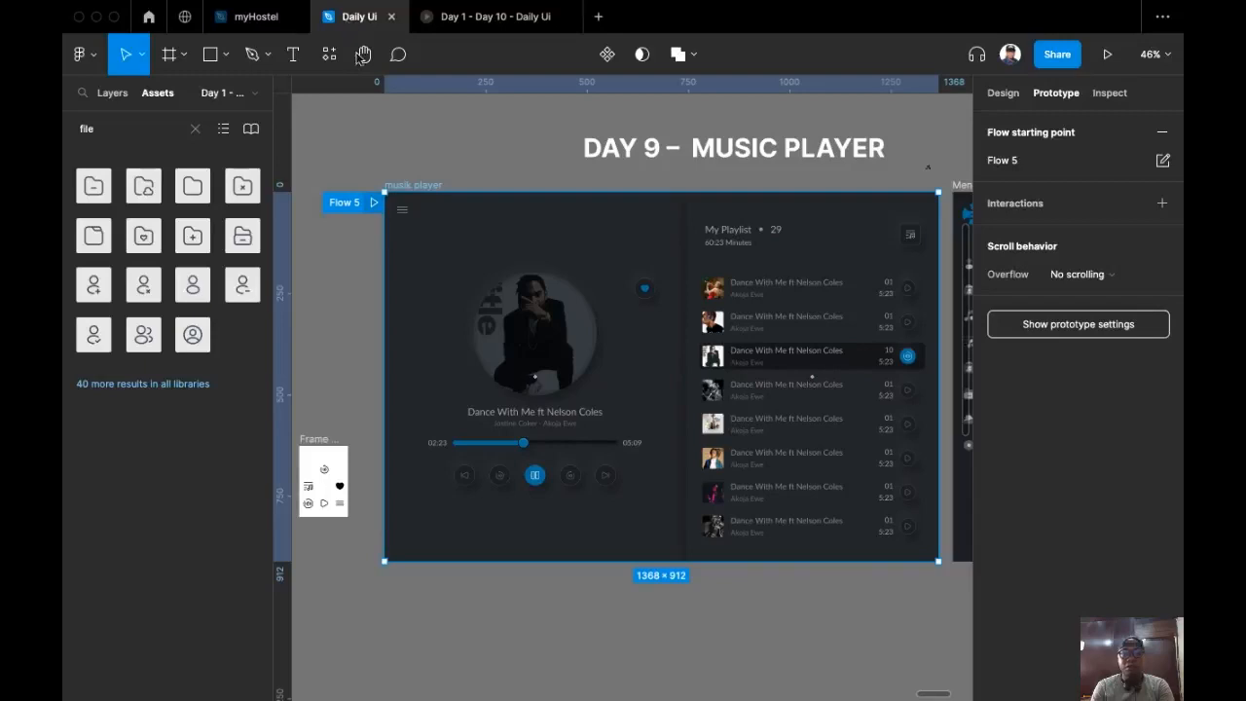
pyautogui.moveTo(548, 173); pyautogui.dragTo(523, 153)
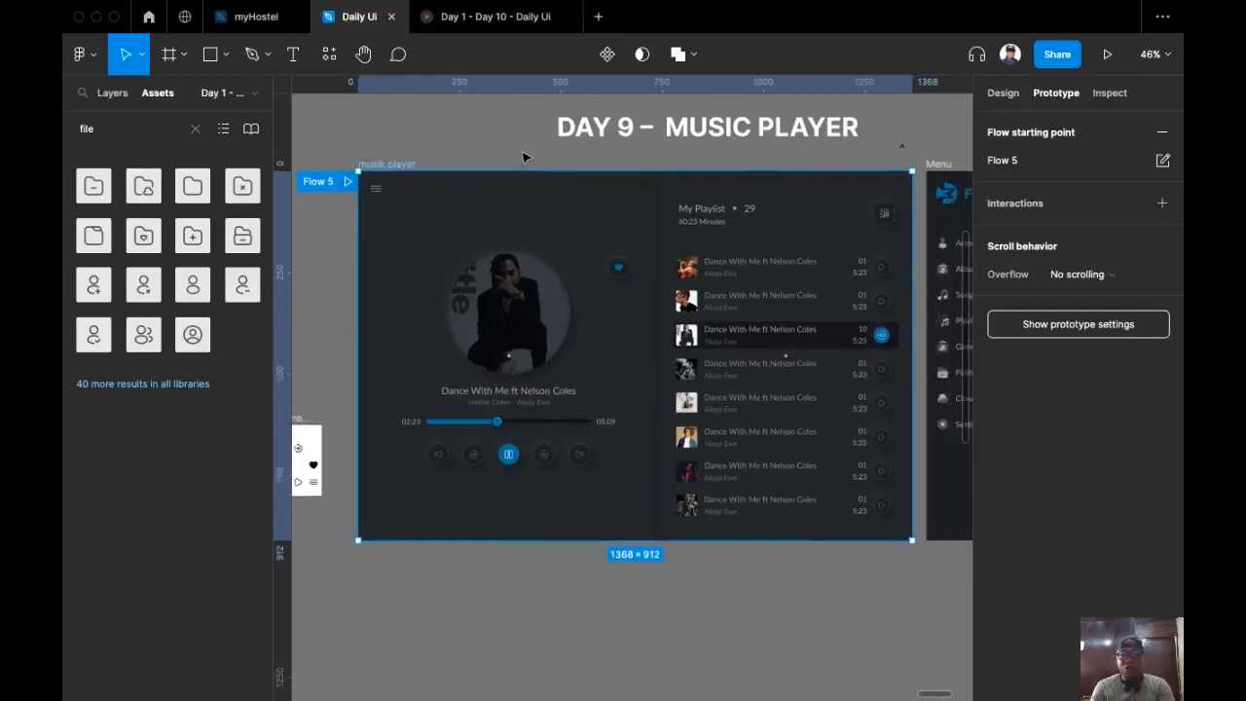
pyautogui.click(376, 191)
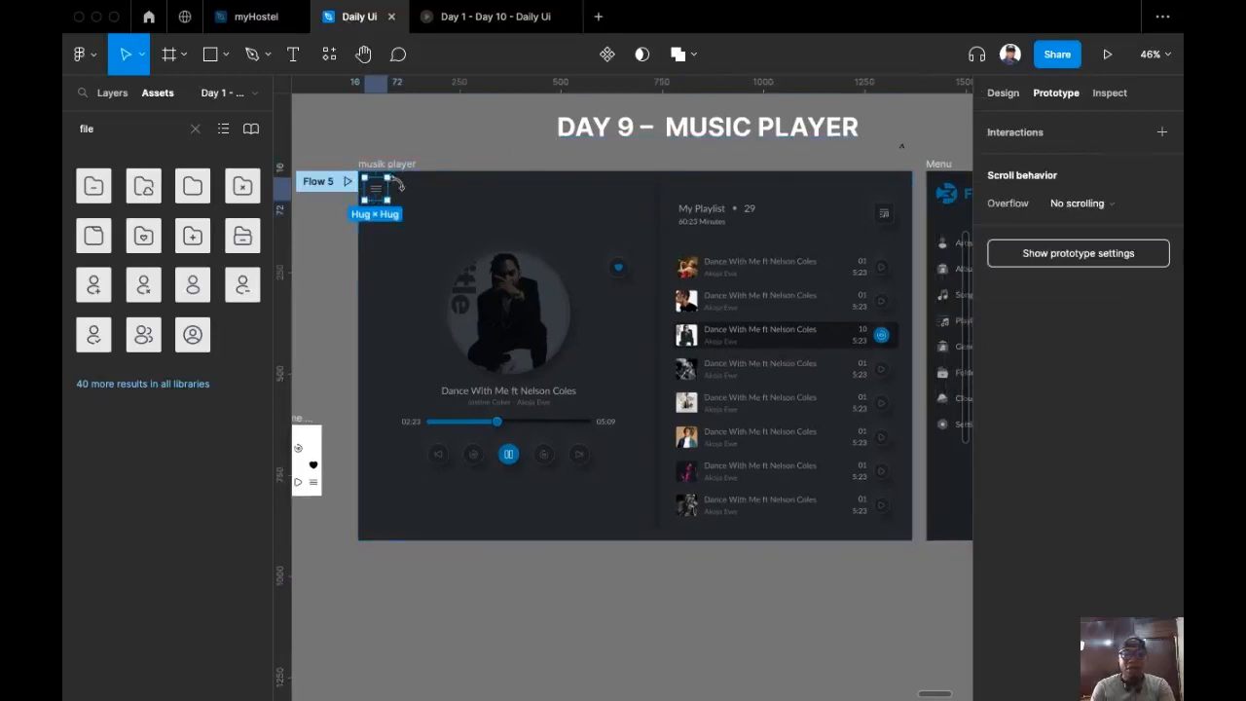
pyautogui.hscroll(3, 375, 194)
pyautogui.scroll(1, 376, 194)
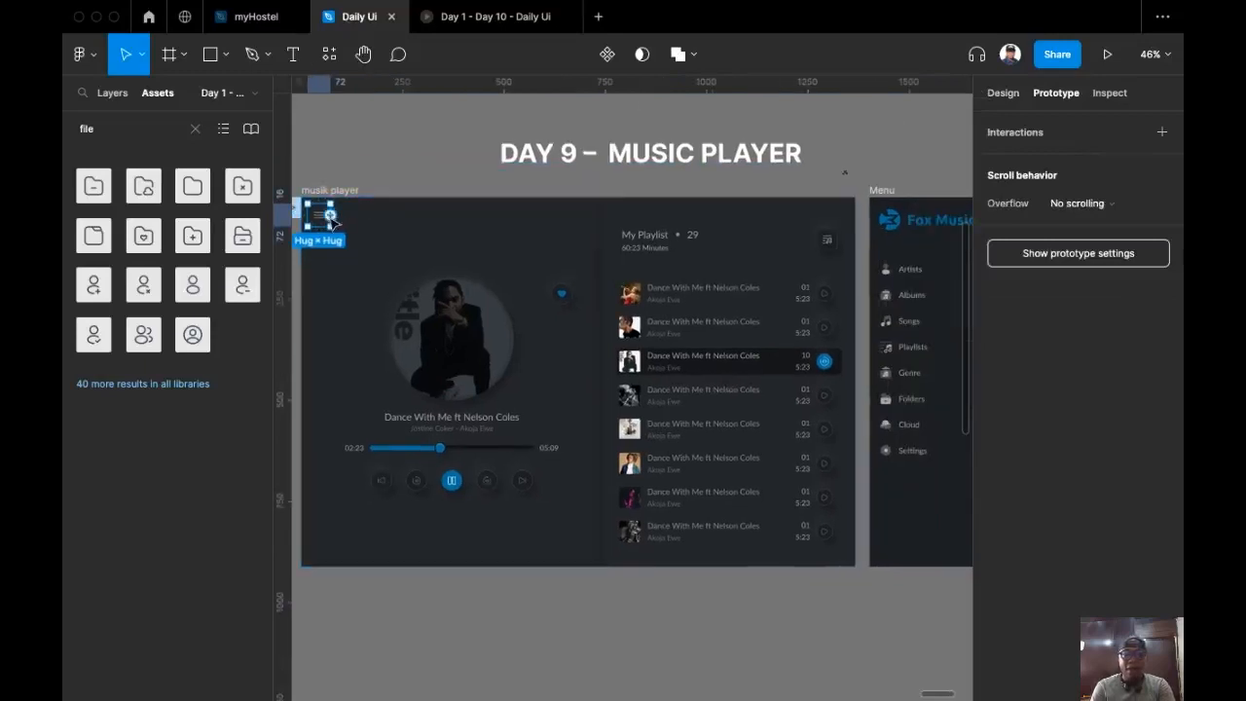
pyautogui.moveTo(331, 215); pyautogui.dragTo(899, 202)
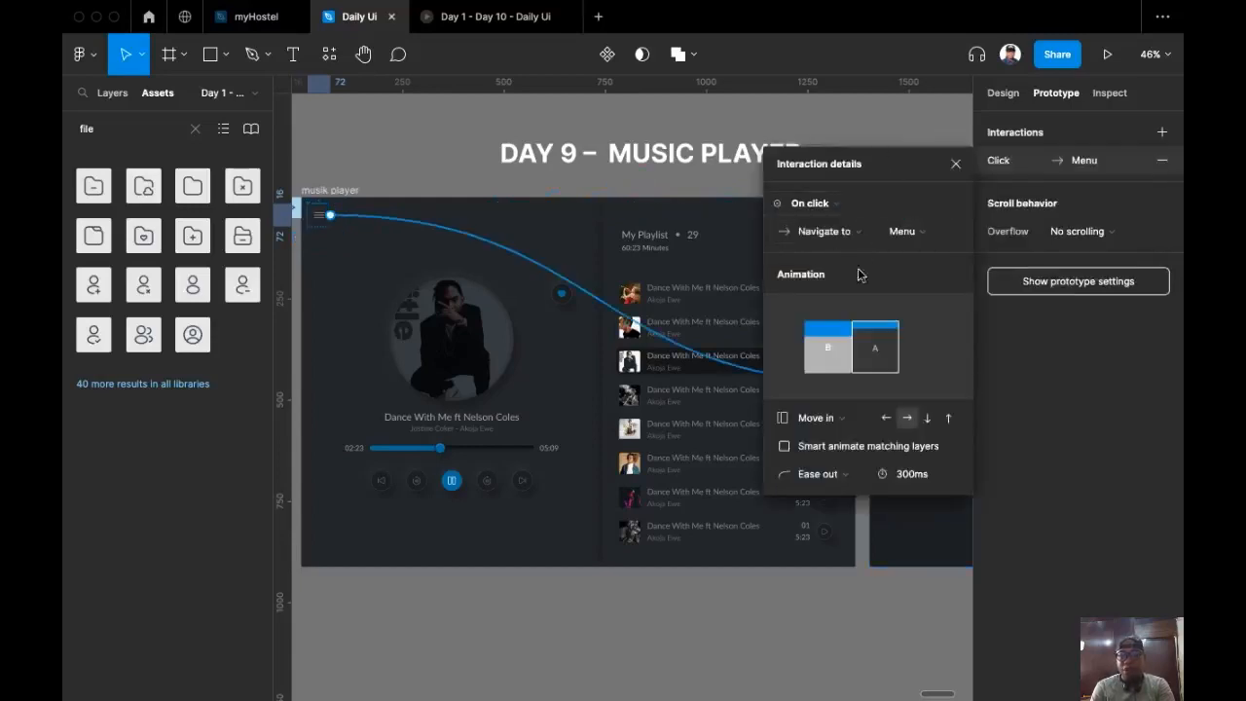
pyautogui.click(850, 235)
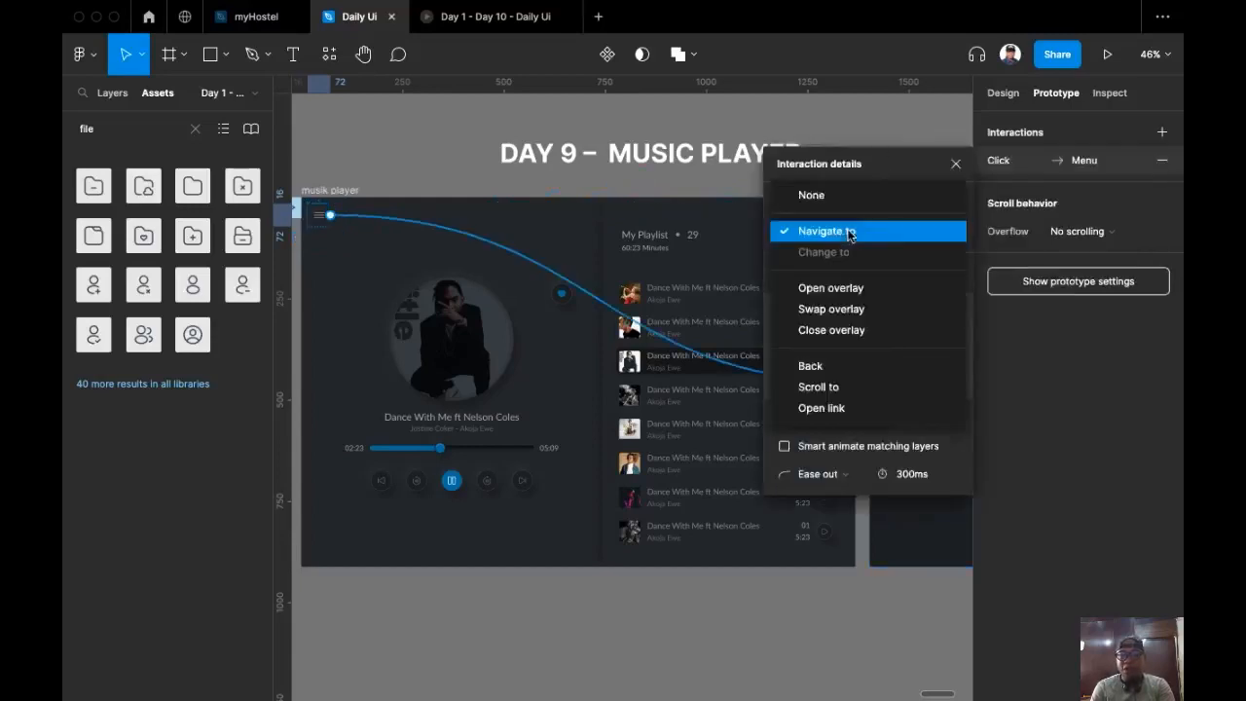
pyautogui.click(841, 291)
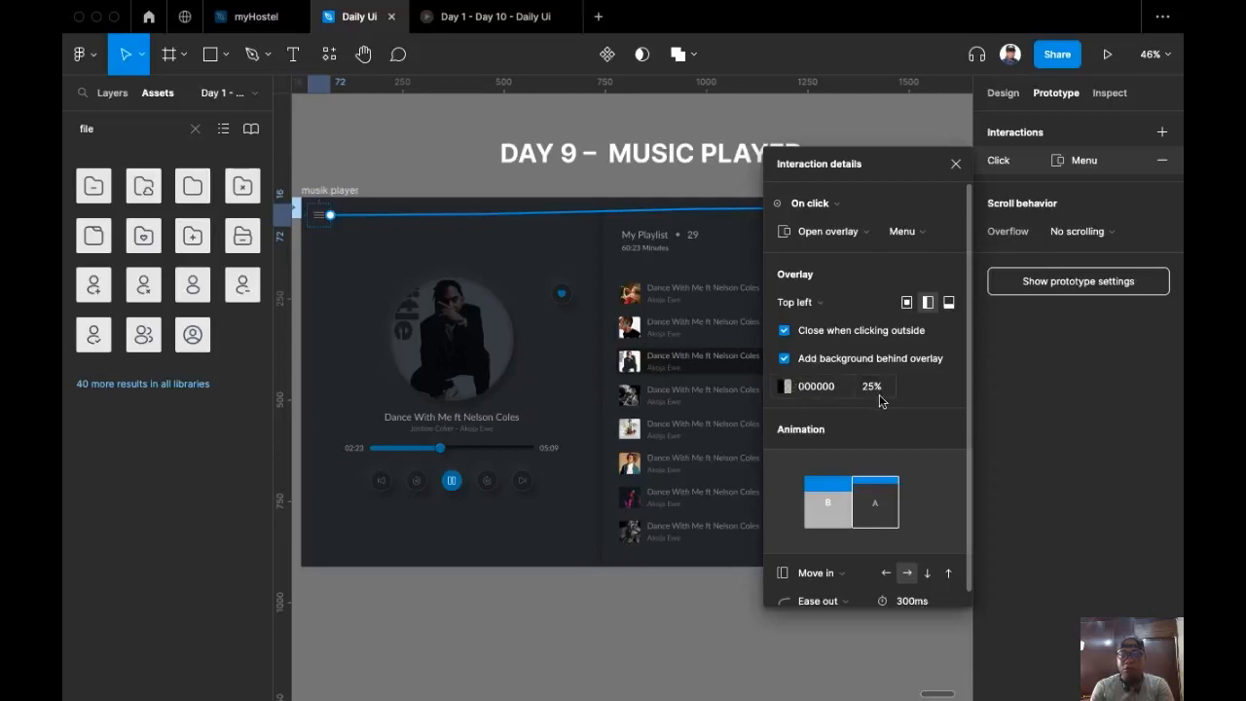
pyautogui.click(828, 308)
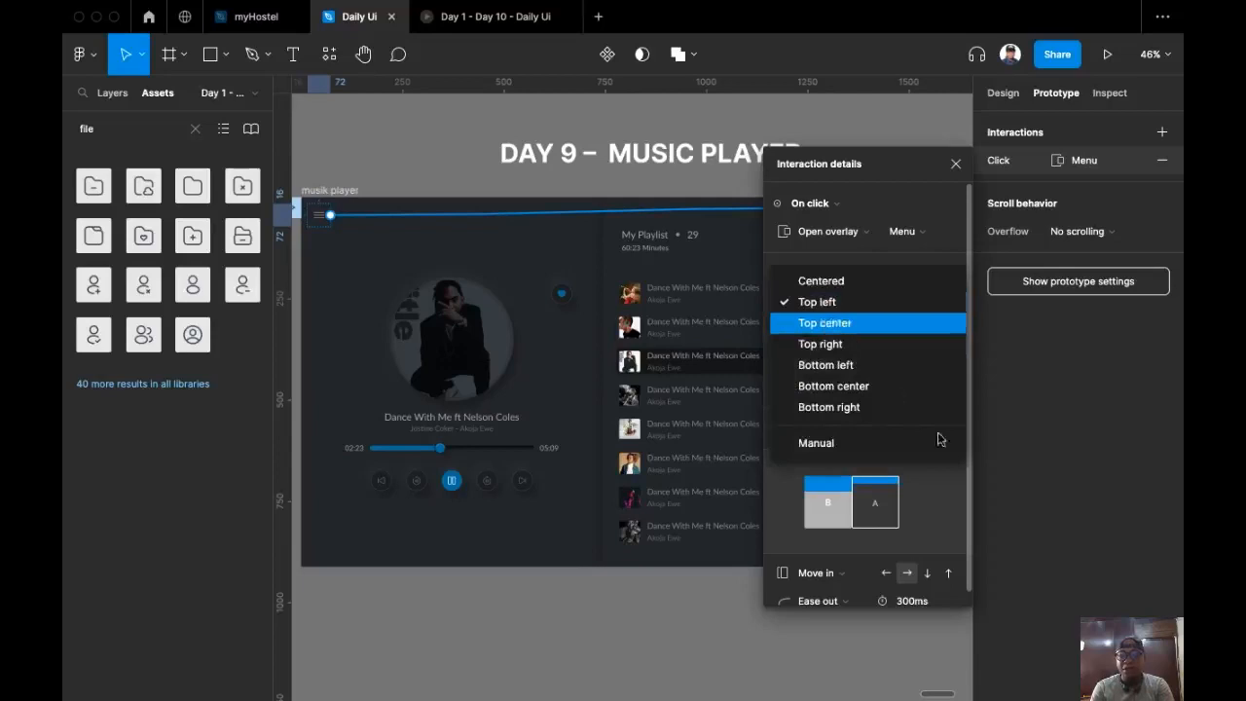
pyautogui.click(937, 519)
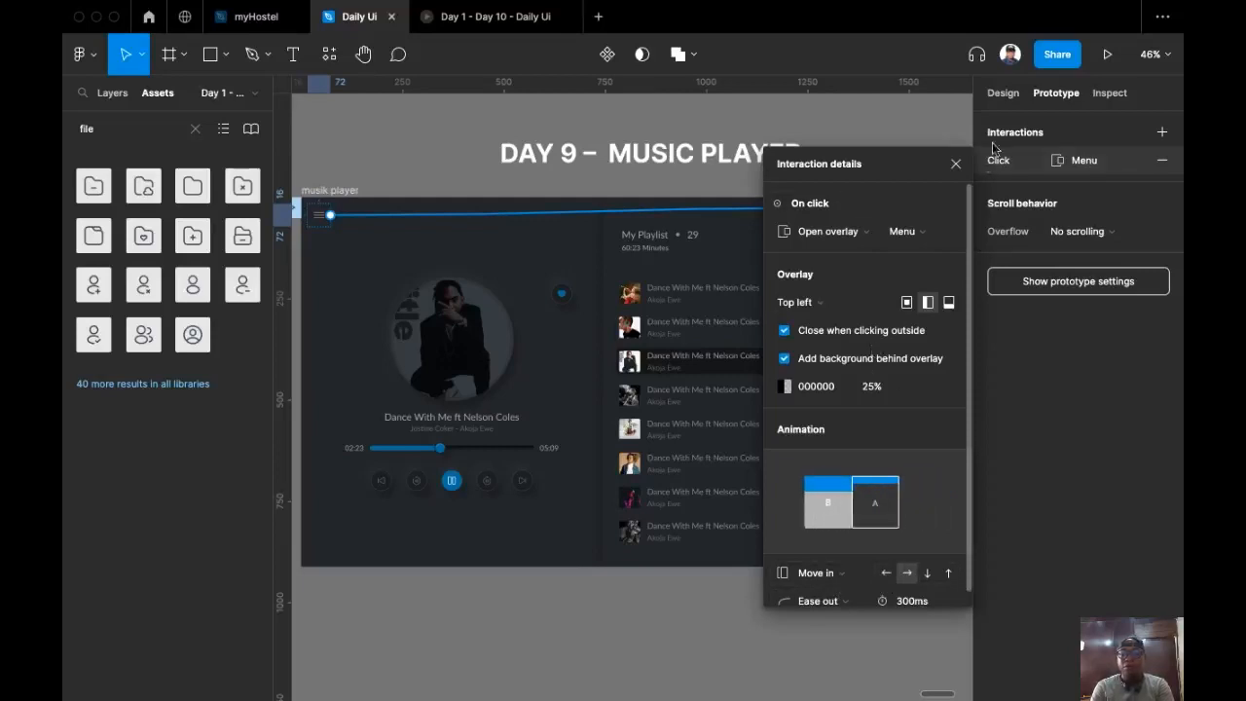
pyautogui.click(956, 164)
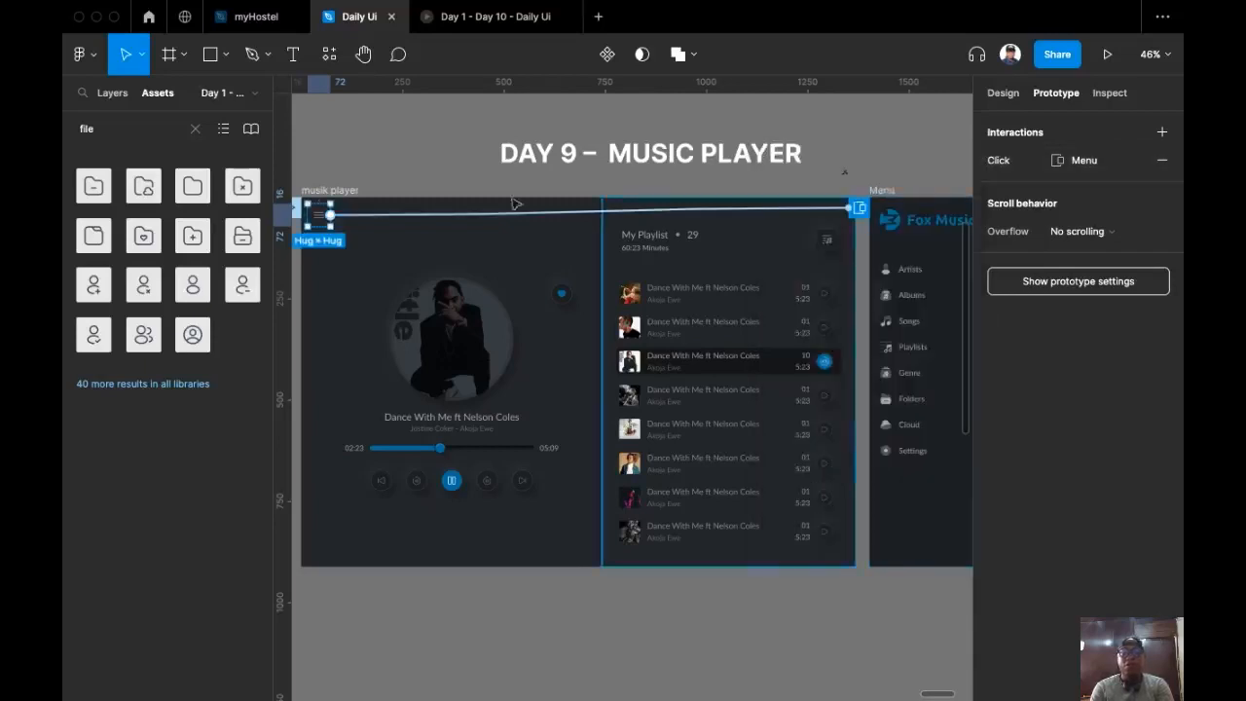
pyautogui.click(451, 26)
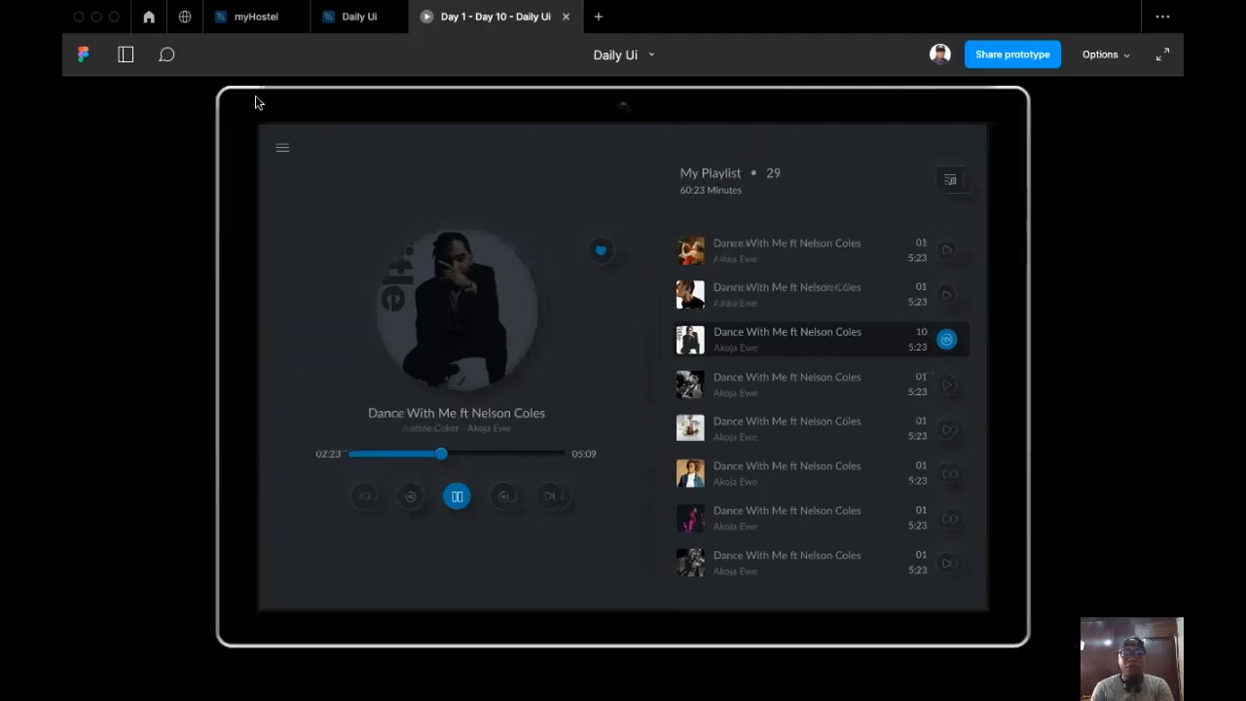
pyautogui.click(252, 93)
pyautogui.press('super+backslash')
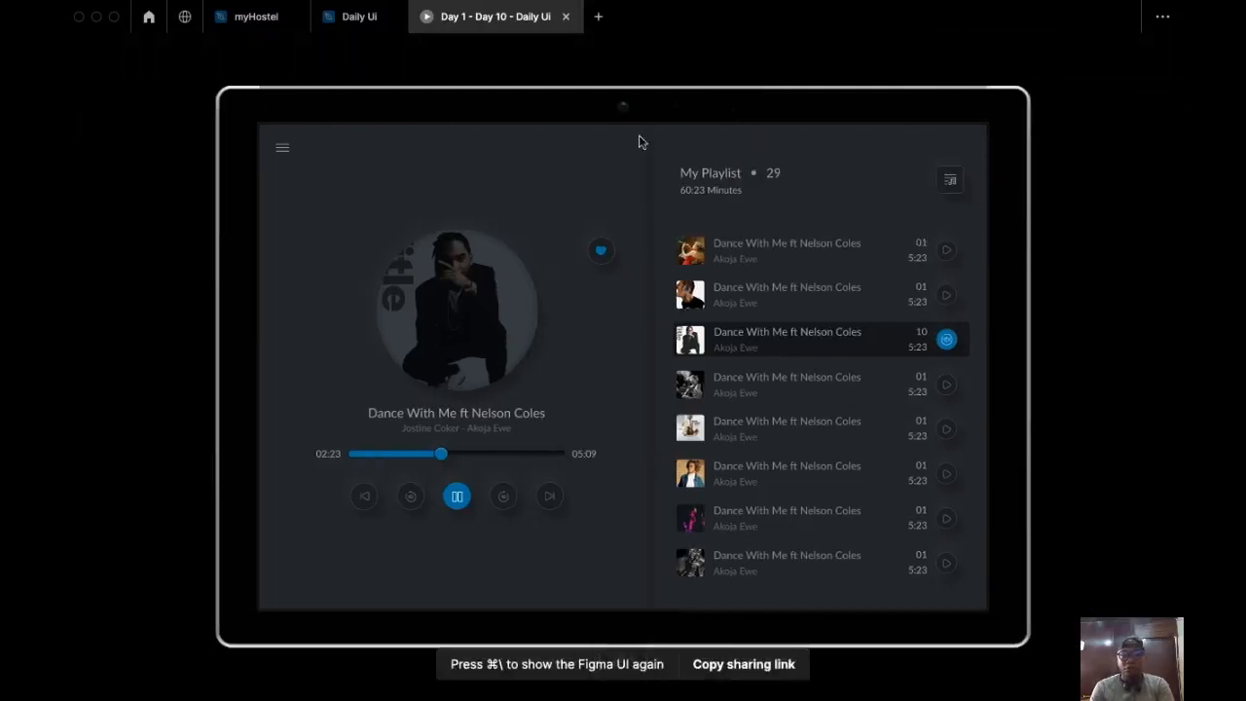
pyautogui.click(283, 151)
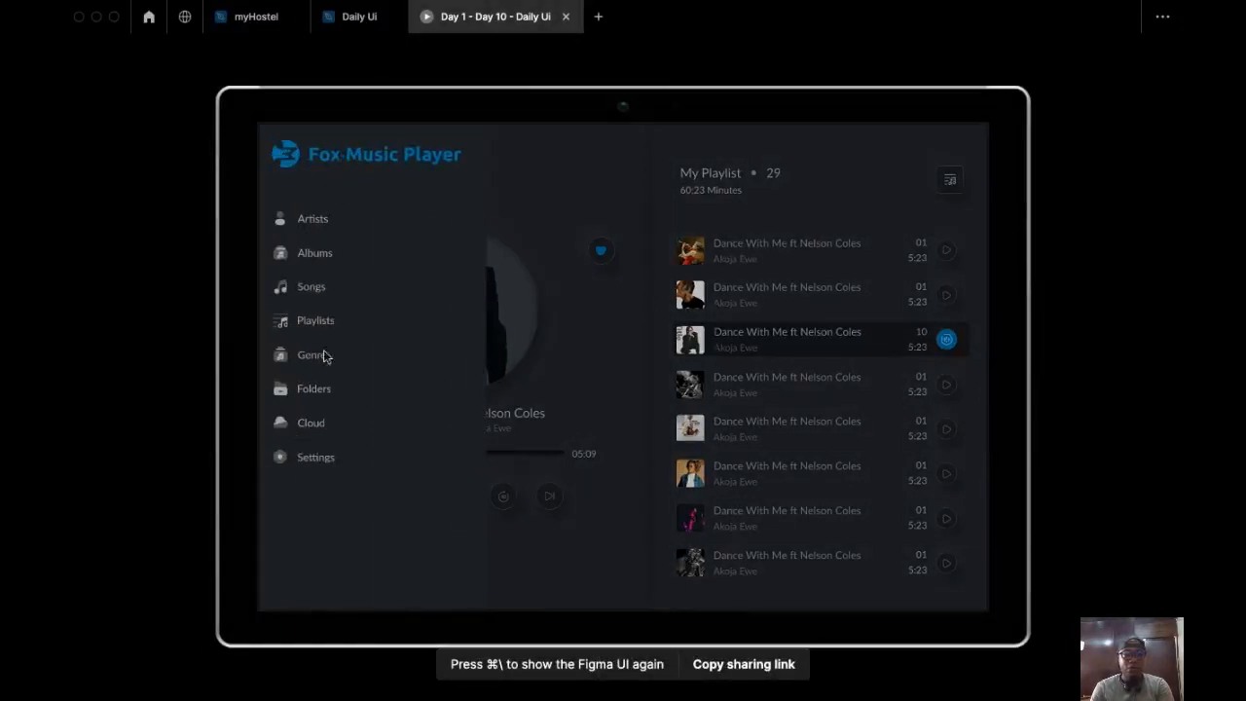
pyautogui.click(563, 249)
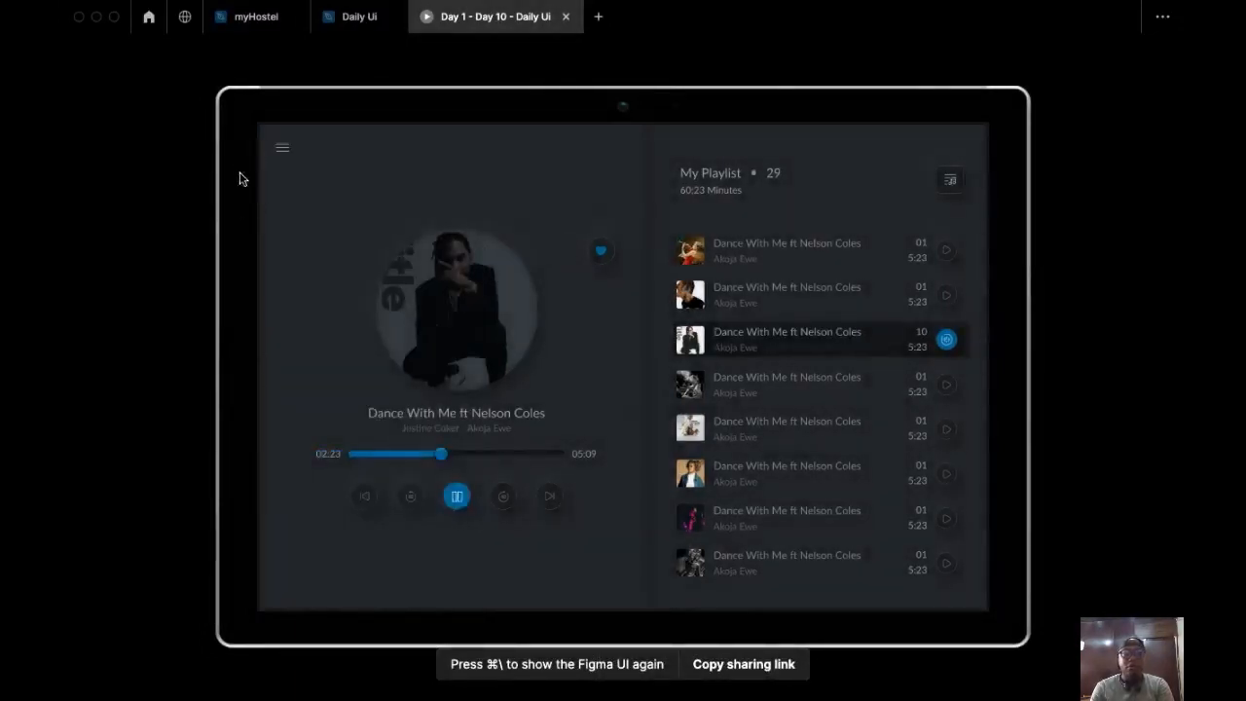
pyautogui.click(285, 146)
pyautogui.click(551, 282)
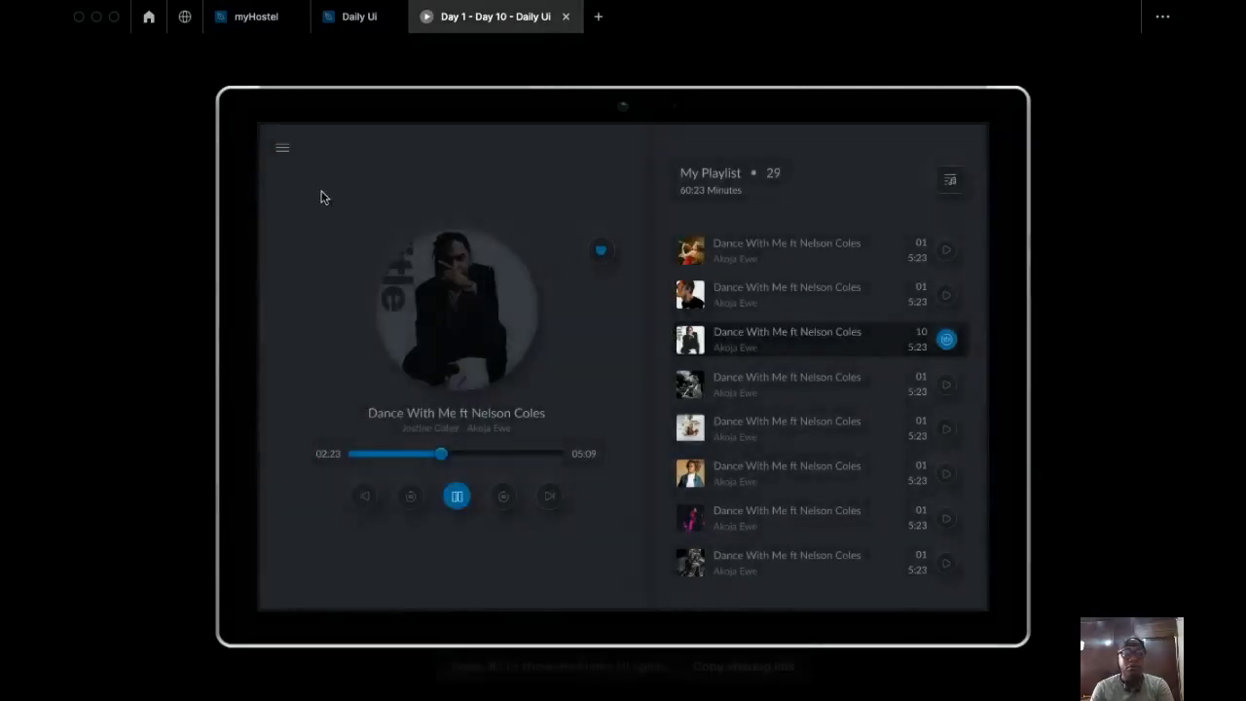
pyautogui.click(282, 148)
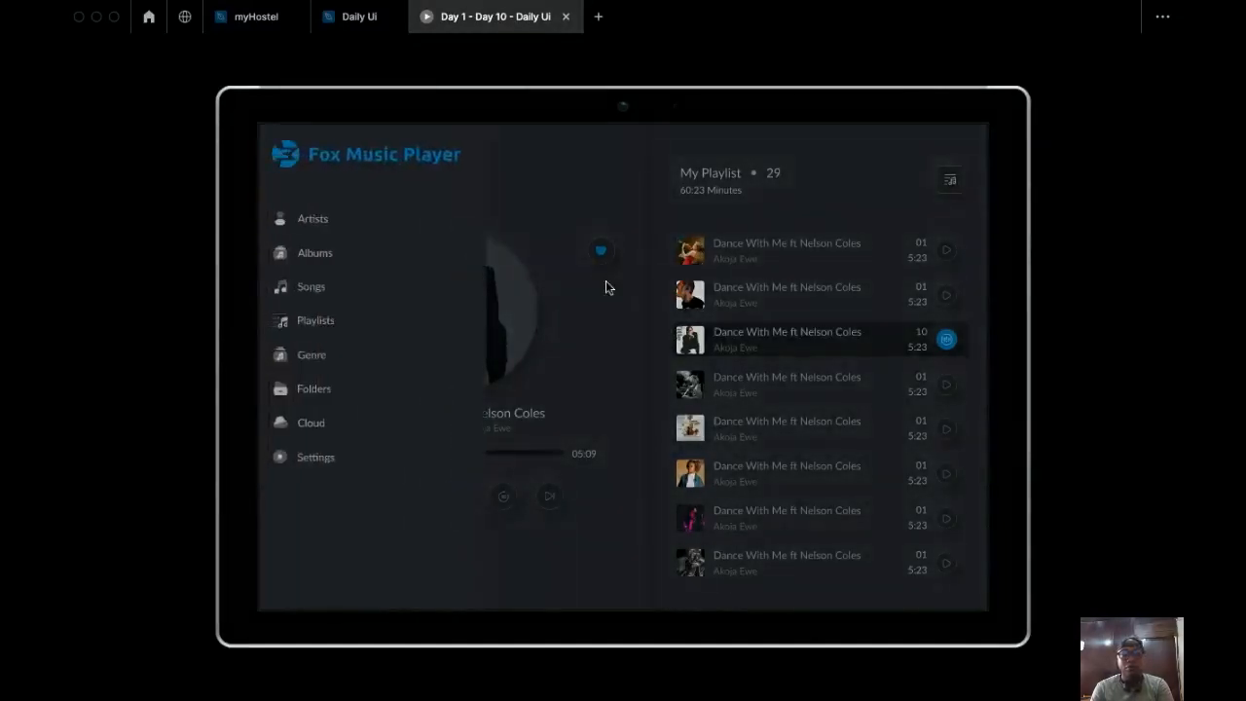
pyautogui.click(606, 281)
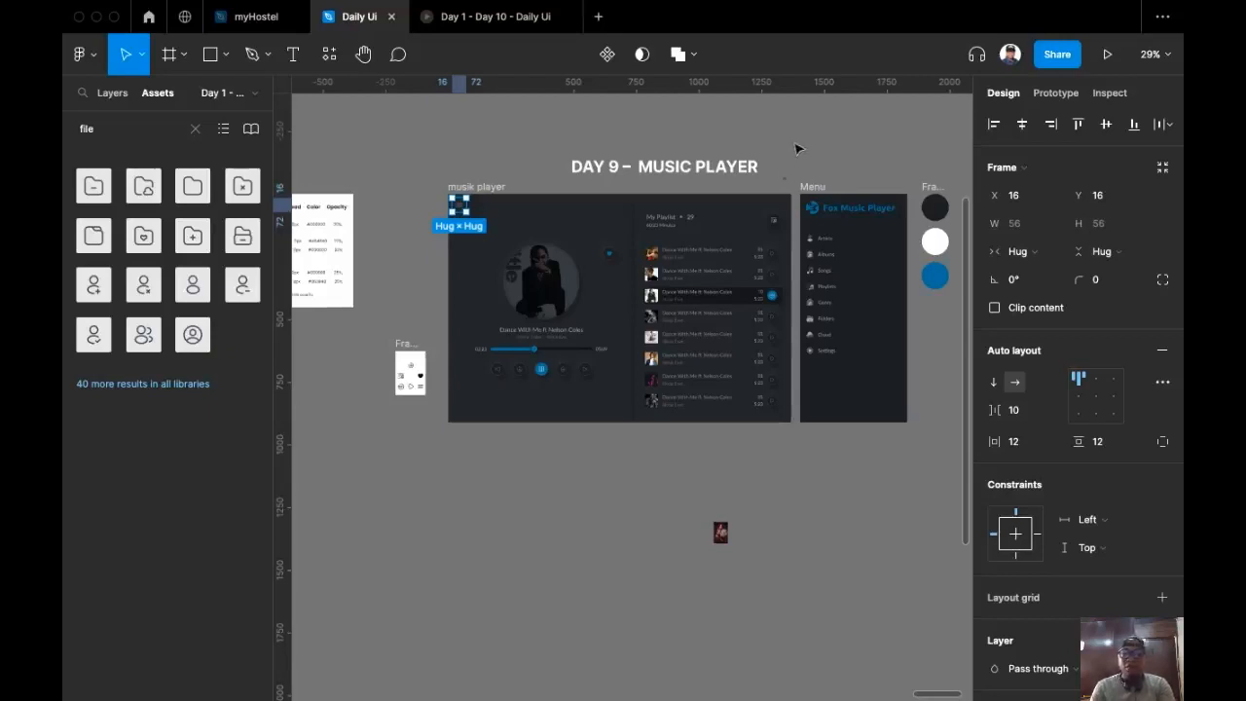
pyautogui.hscroll(2, 779, 161)
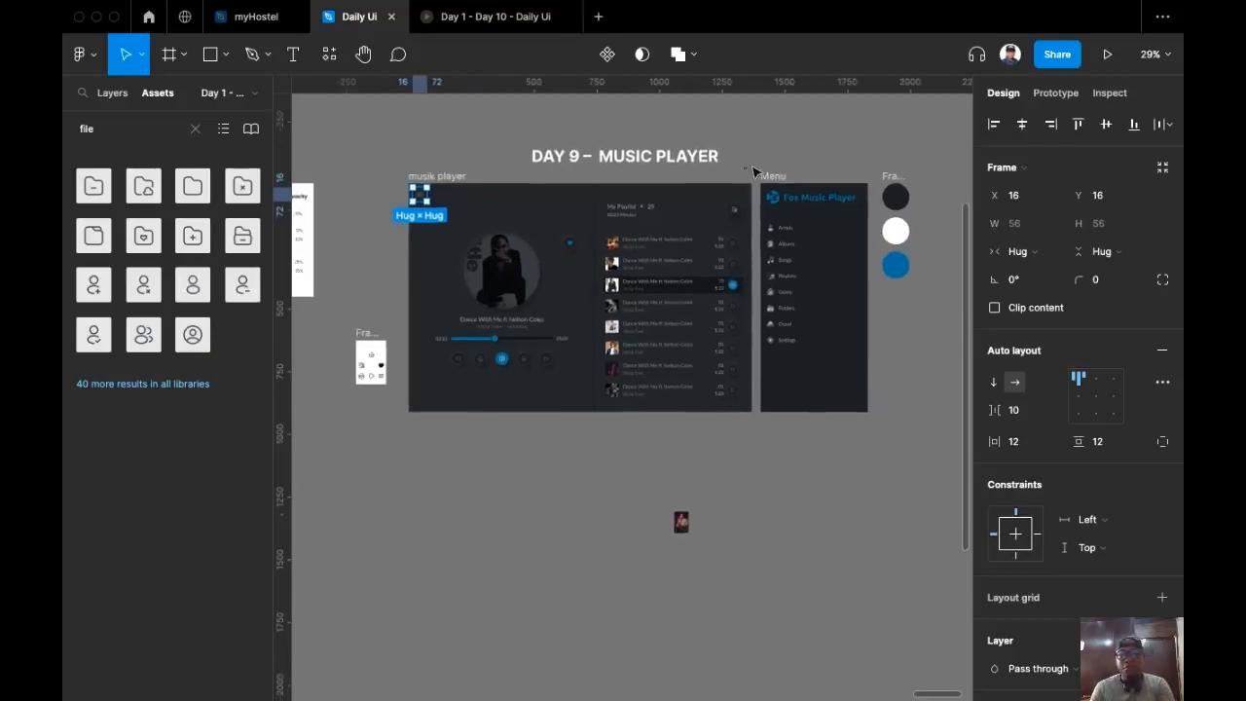